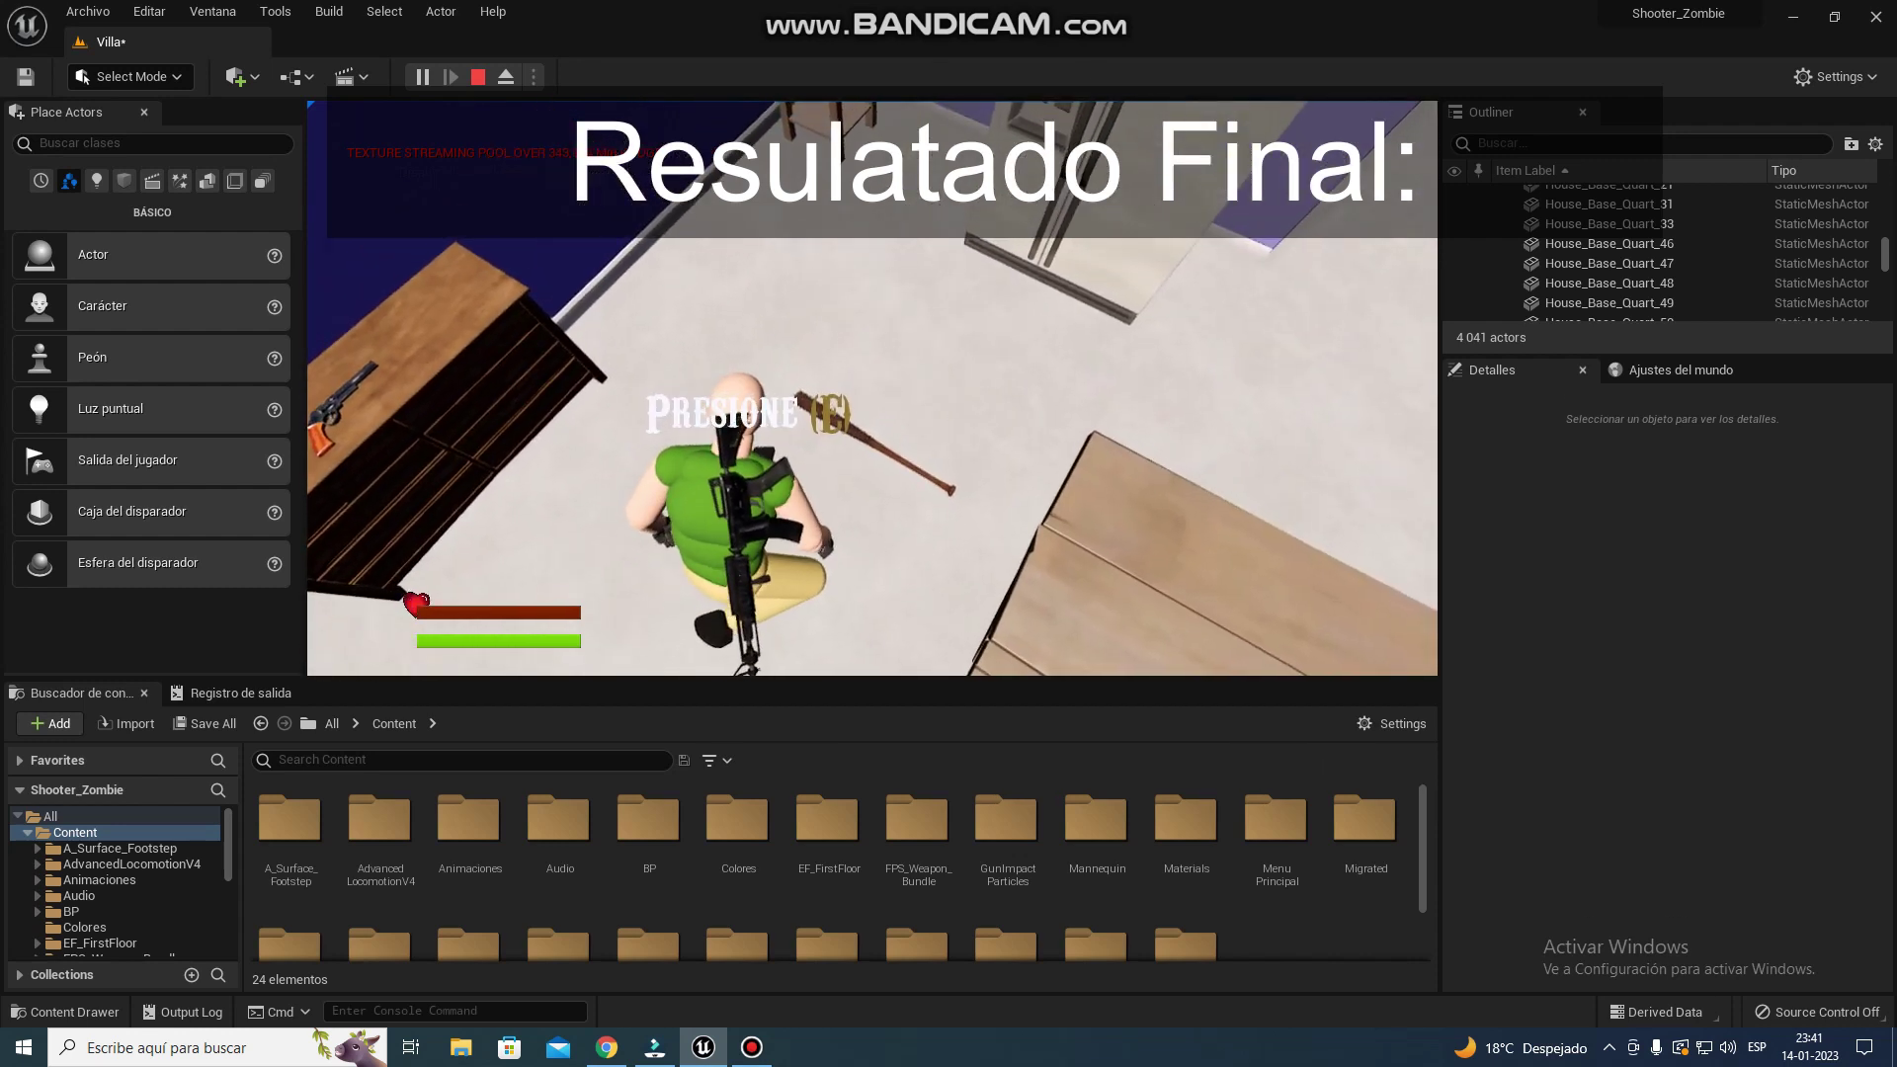
- Pick up the bat with E in the running game, then stop the play session with Esc
key("e")
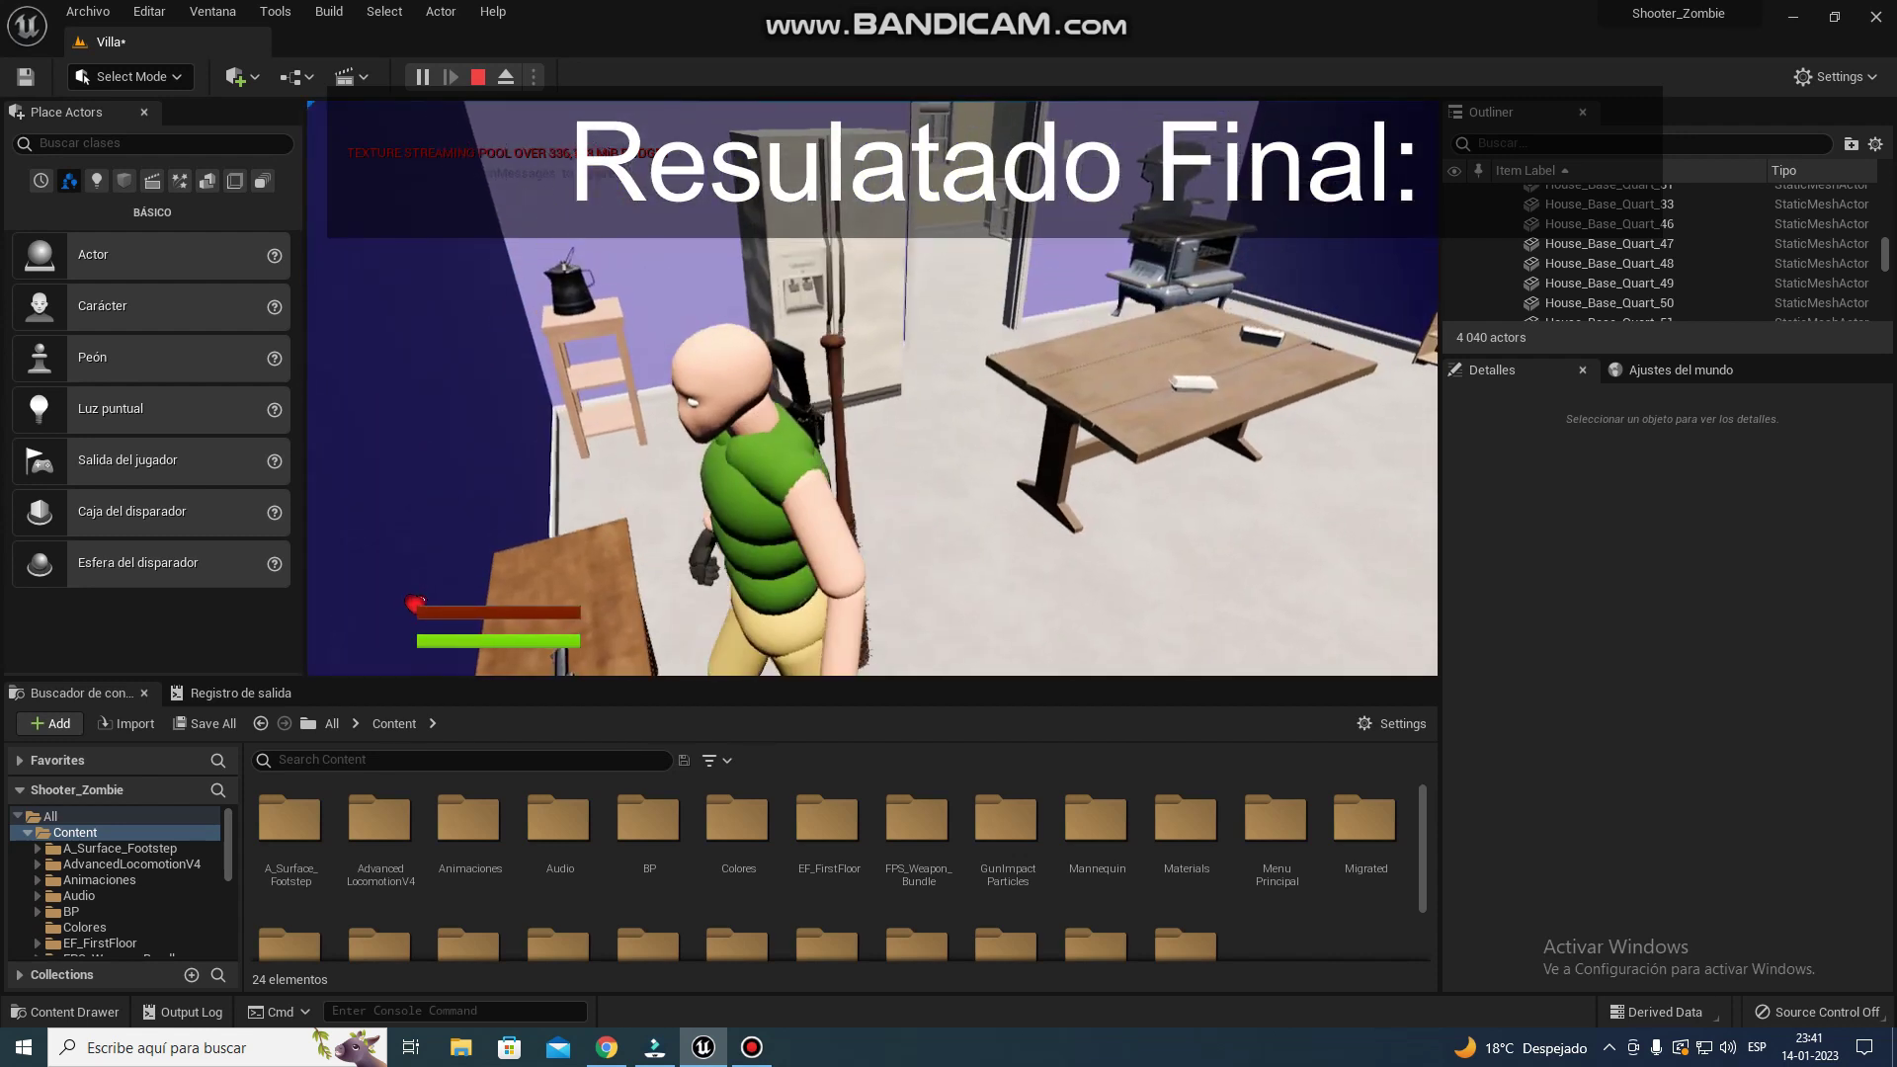
key("Escape")
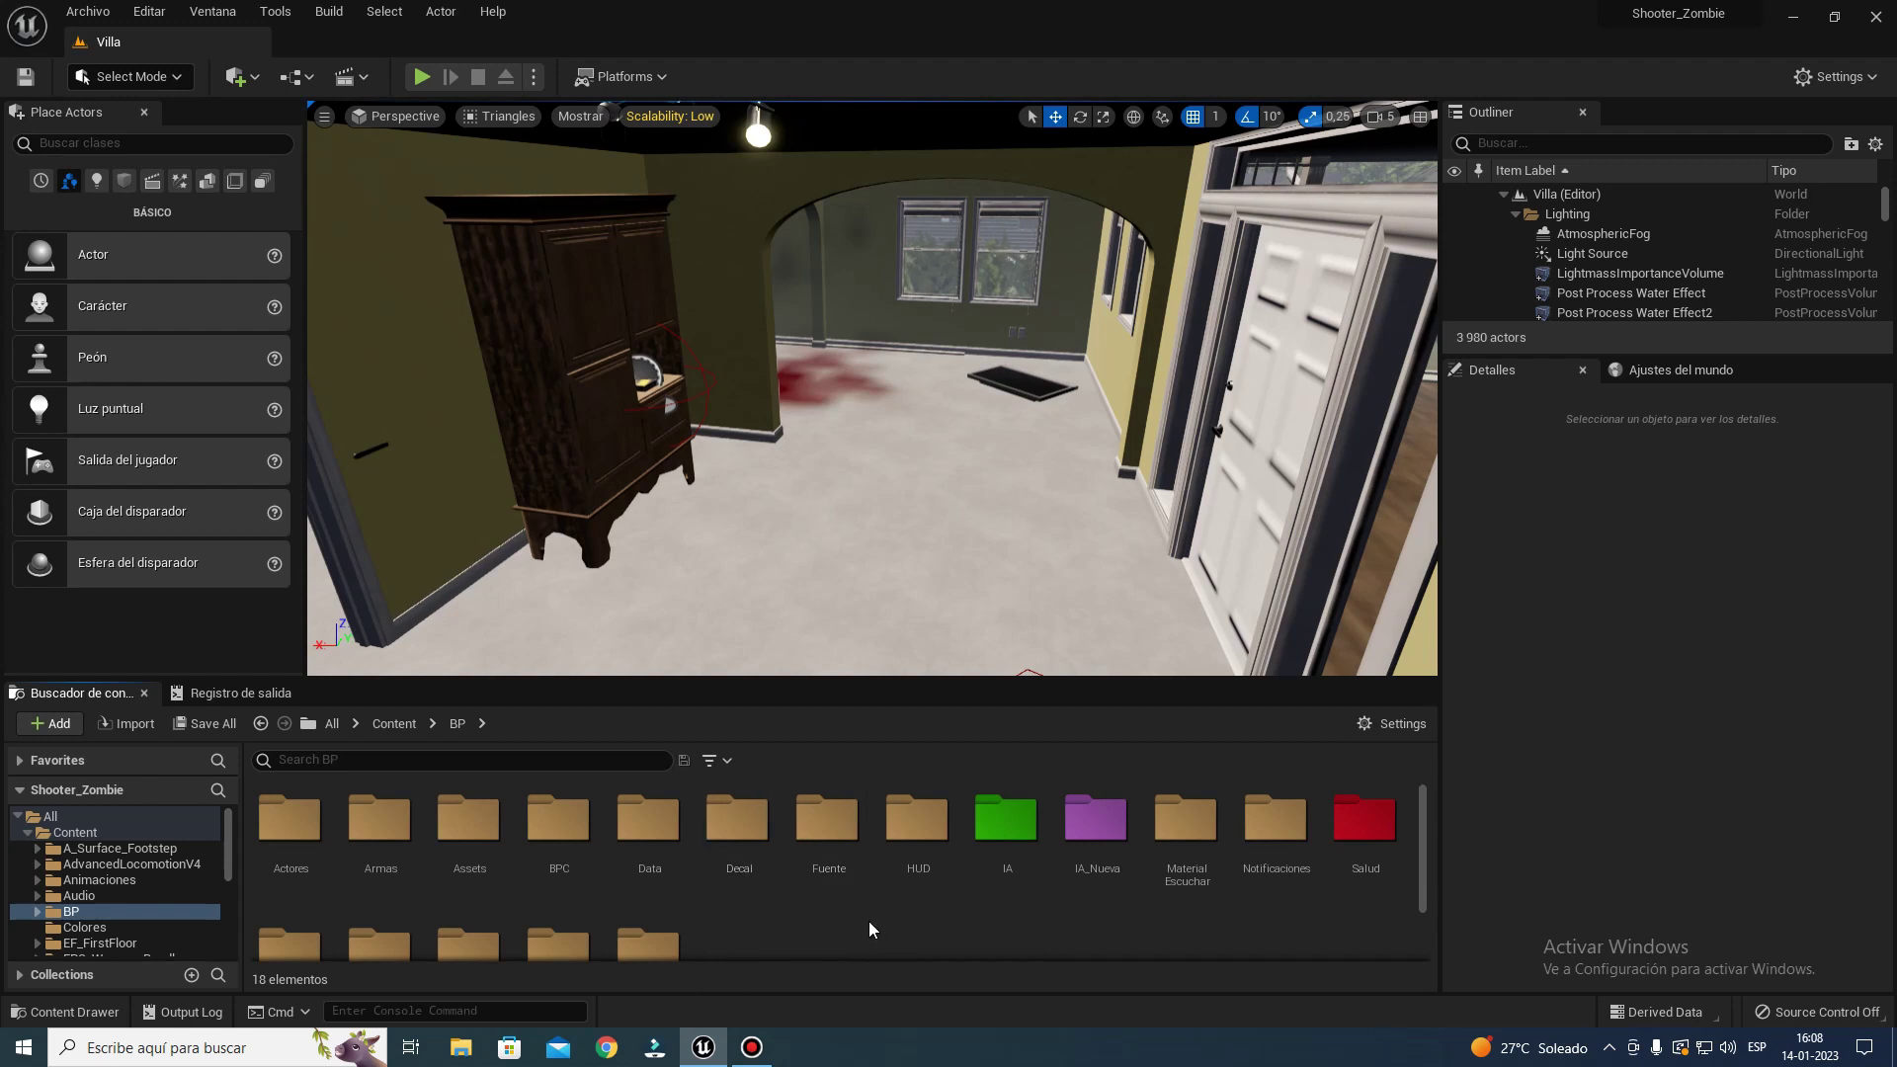
- Search the whole Content folder for 'juga' and open the Jugador blueprint
scroll(869, 929, "down", 2)
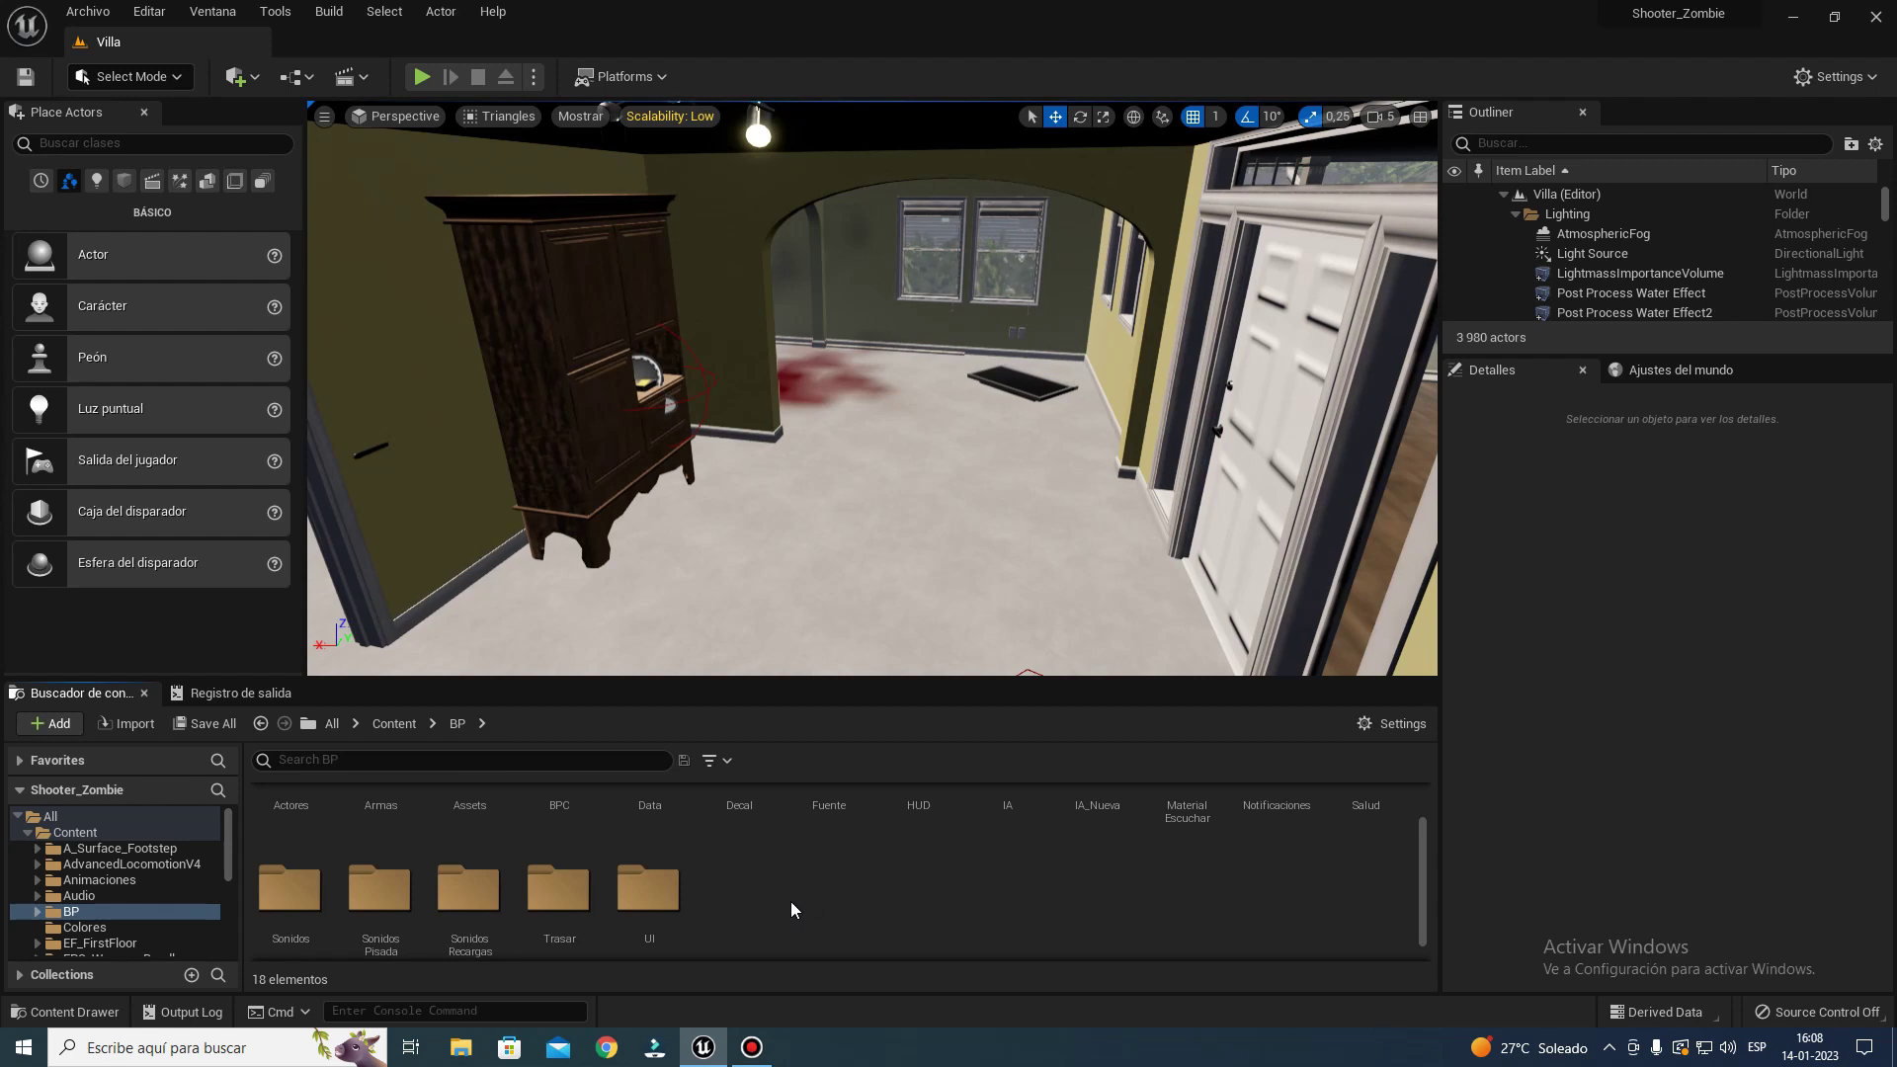
scroll(790, 903, "up", 1)
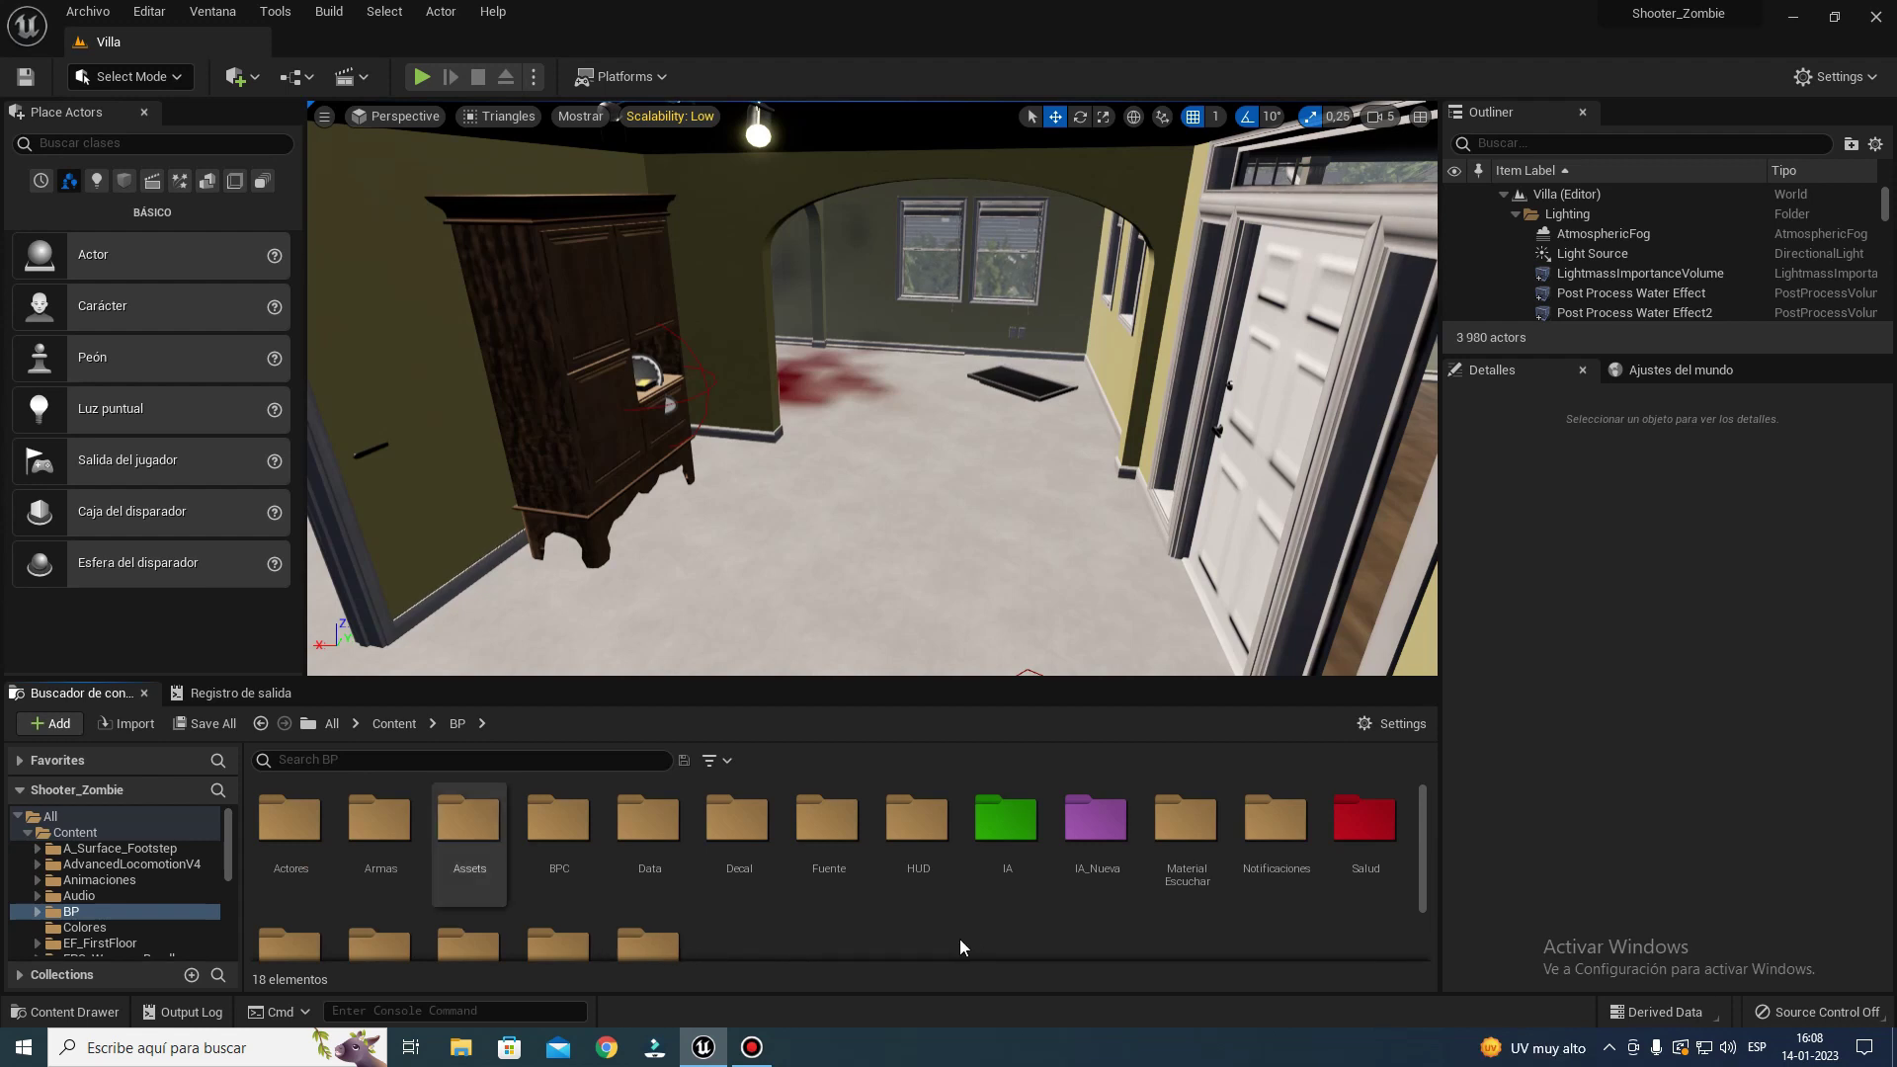
left_click(427, 757)
type("jugado")
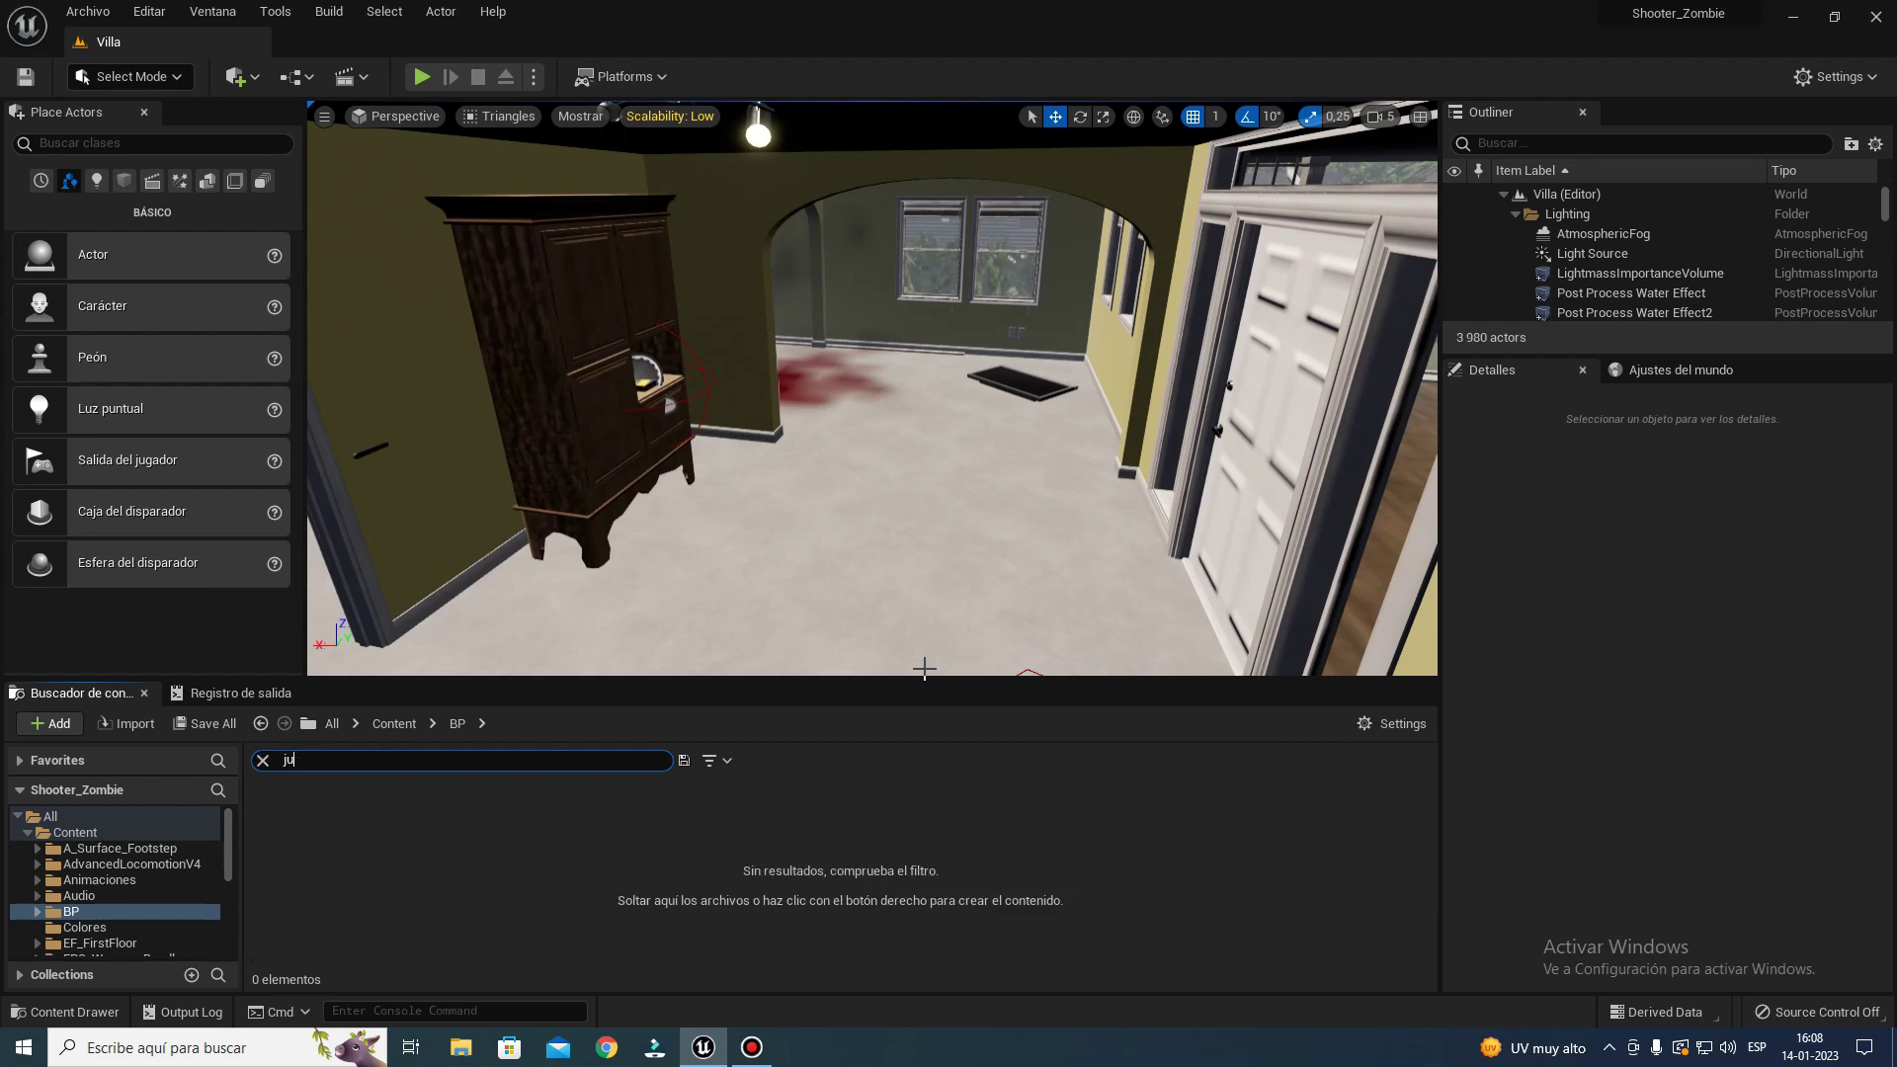
key("BackSpace")
type("jug")
key("BackSpace")
type("ug")
key("BackSpace")
key("BackSpace")
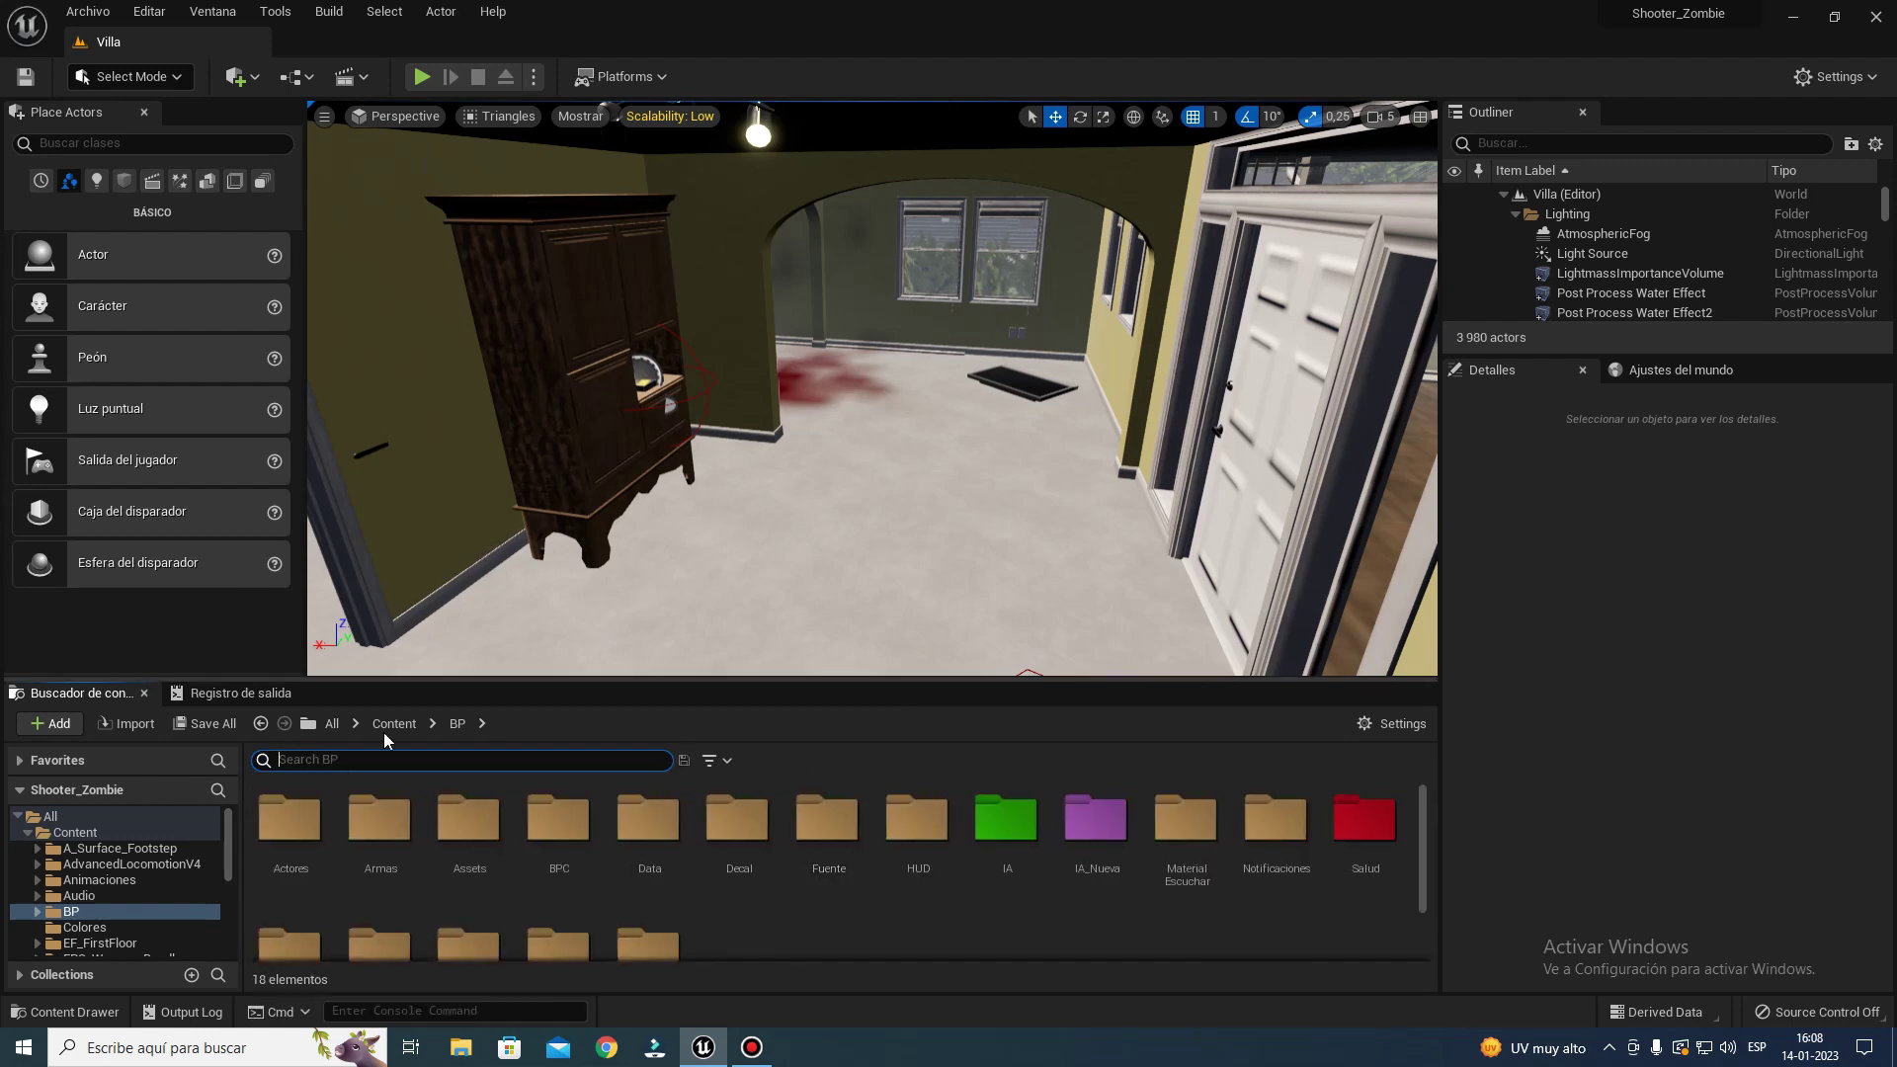
left_click(395, 724)
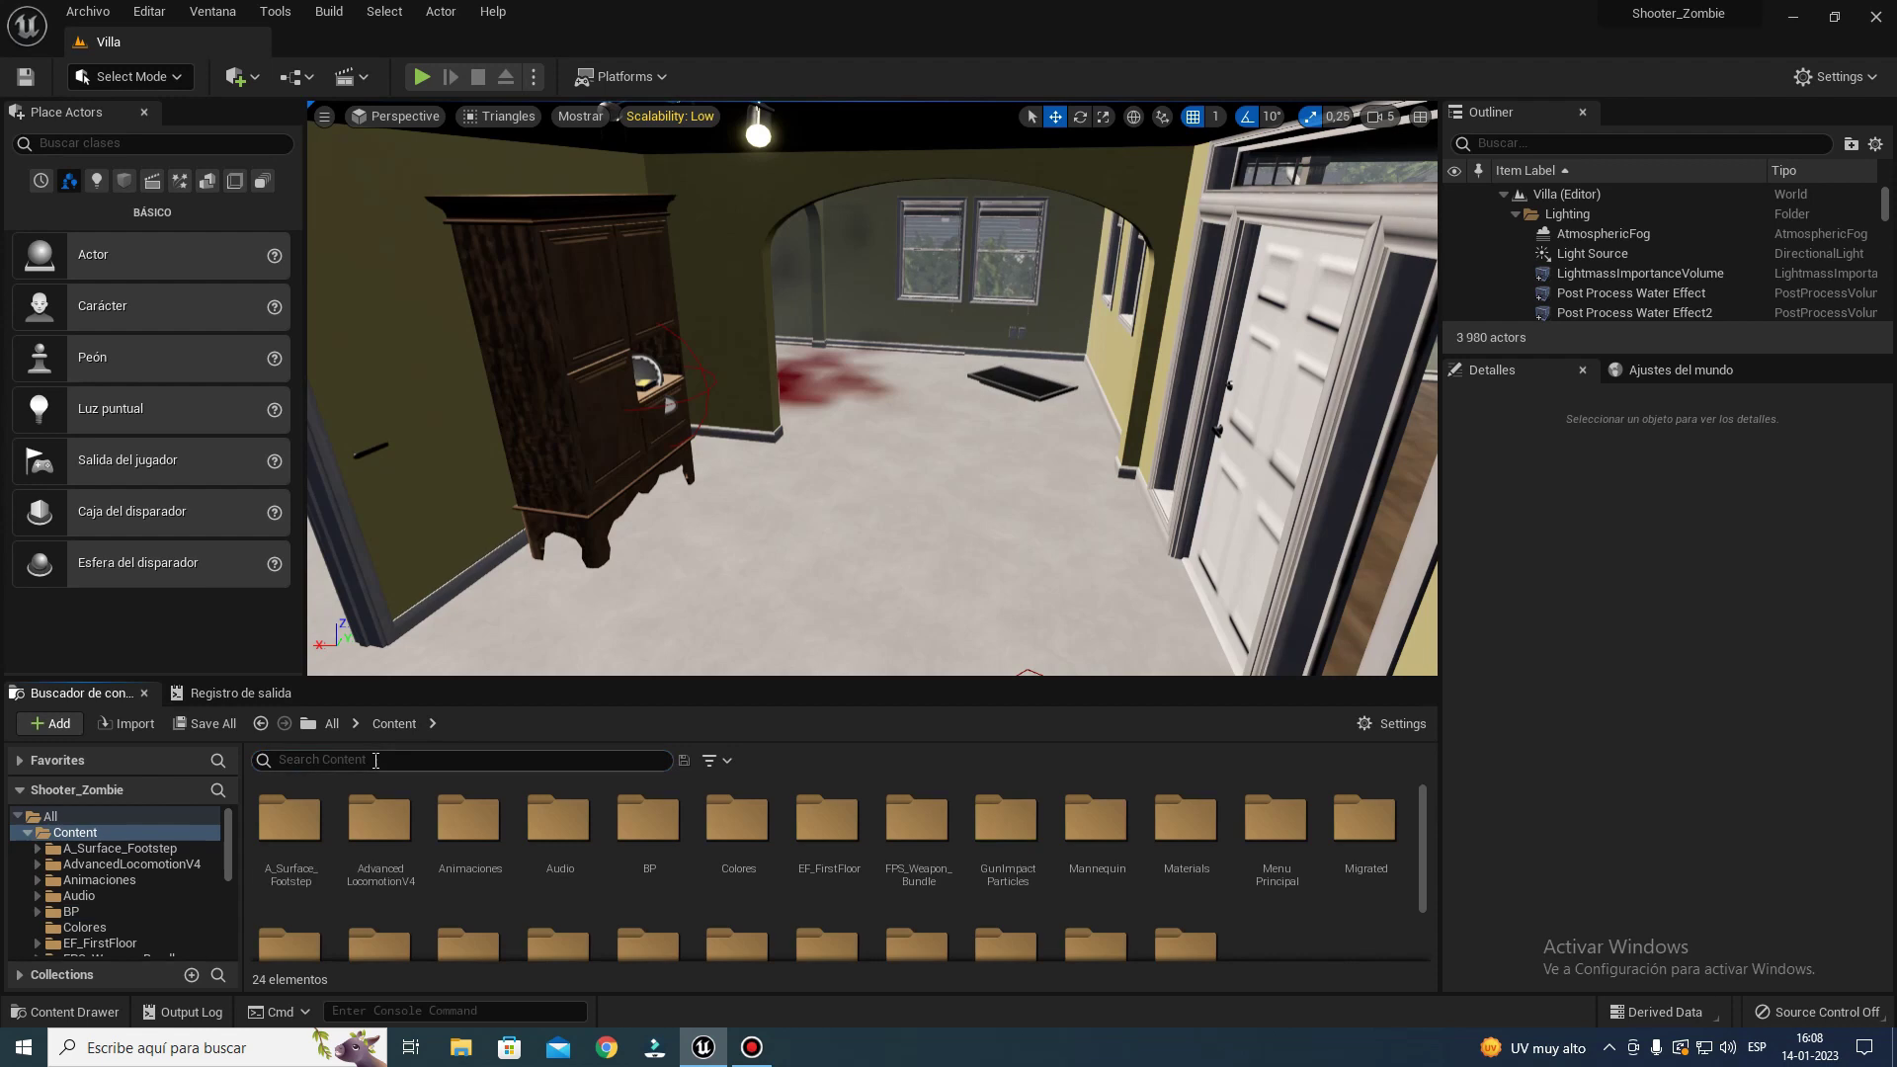
type("juga")
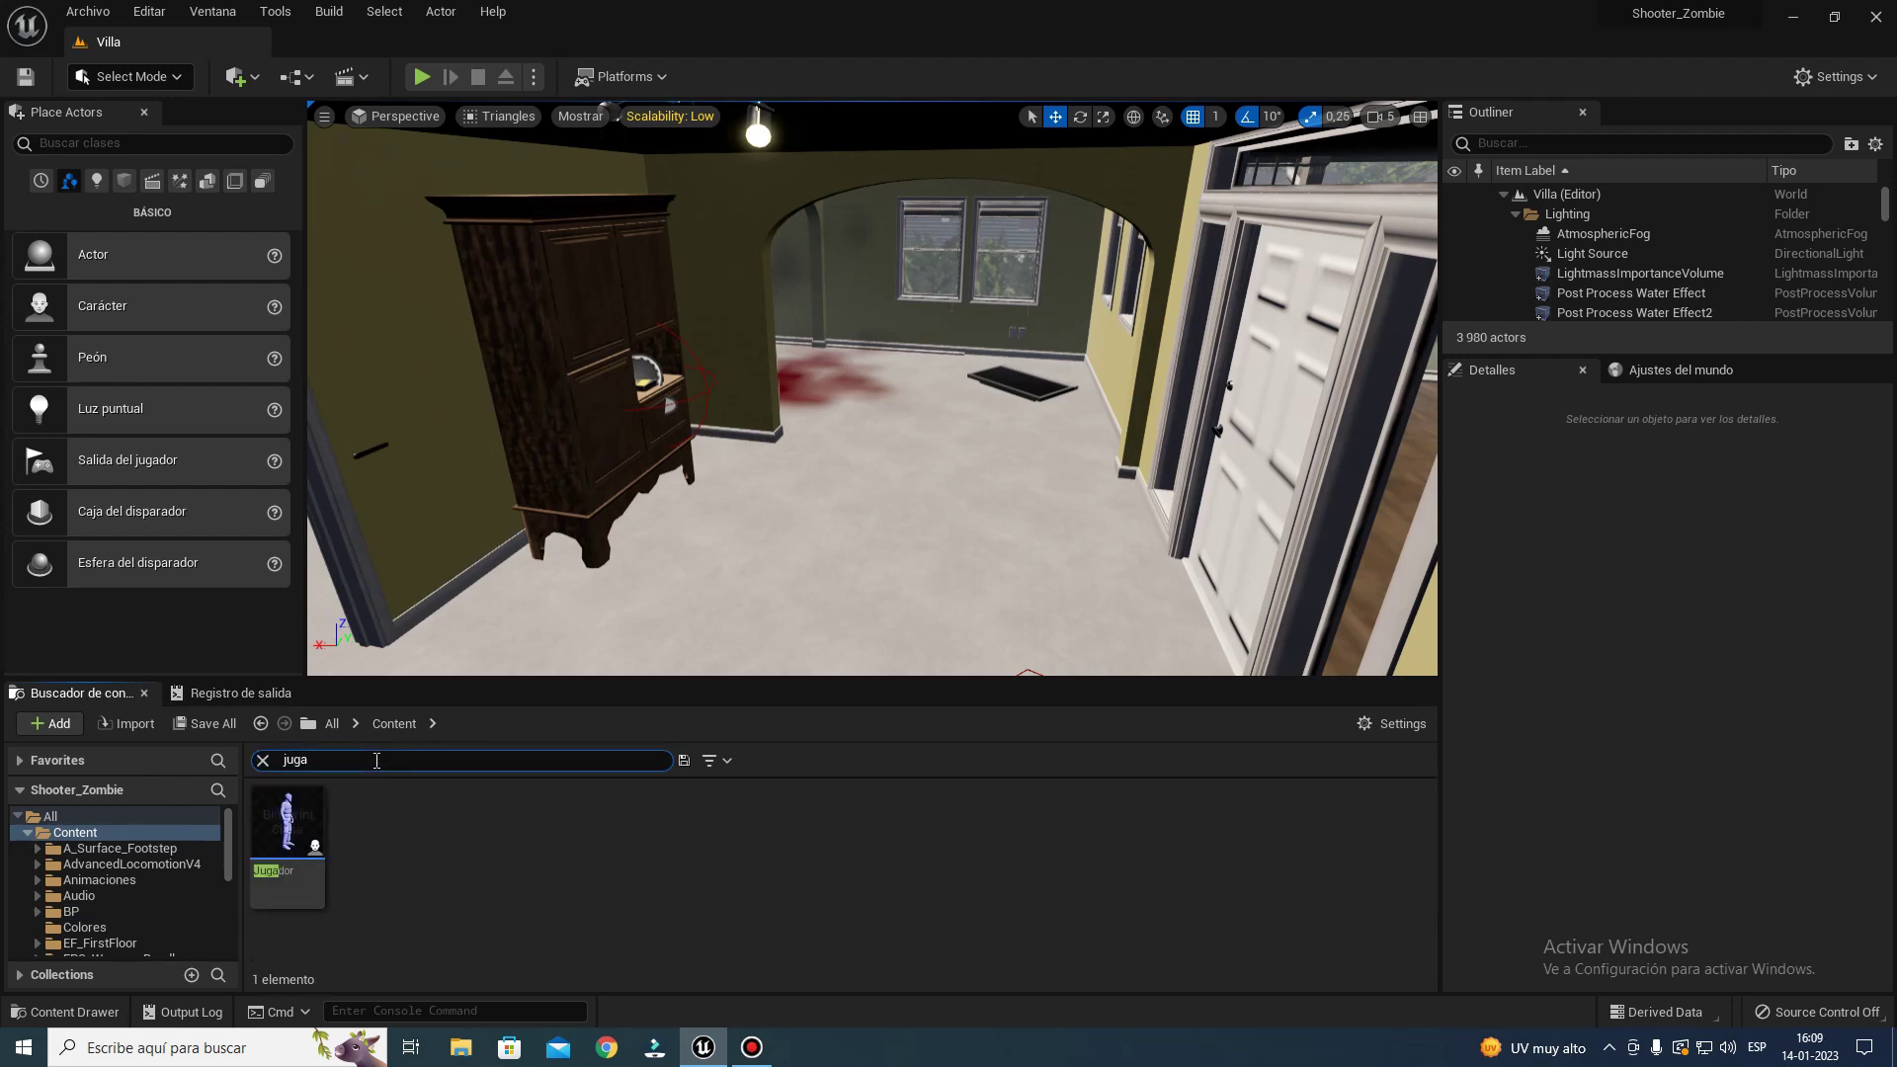
double_click(297, 805)
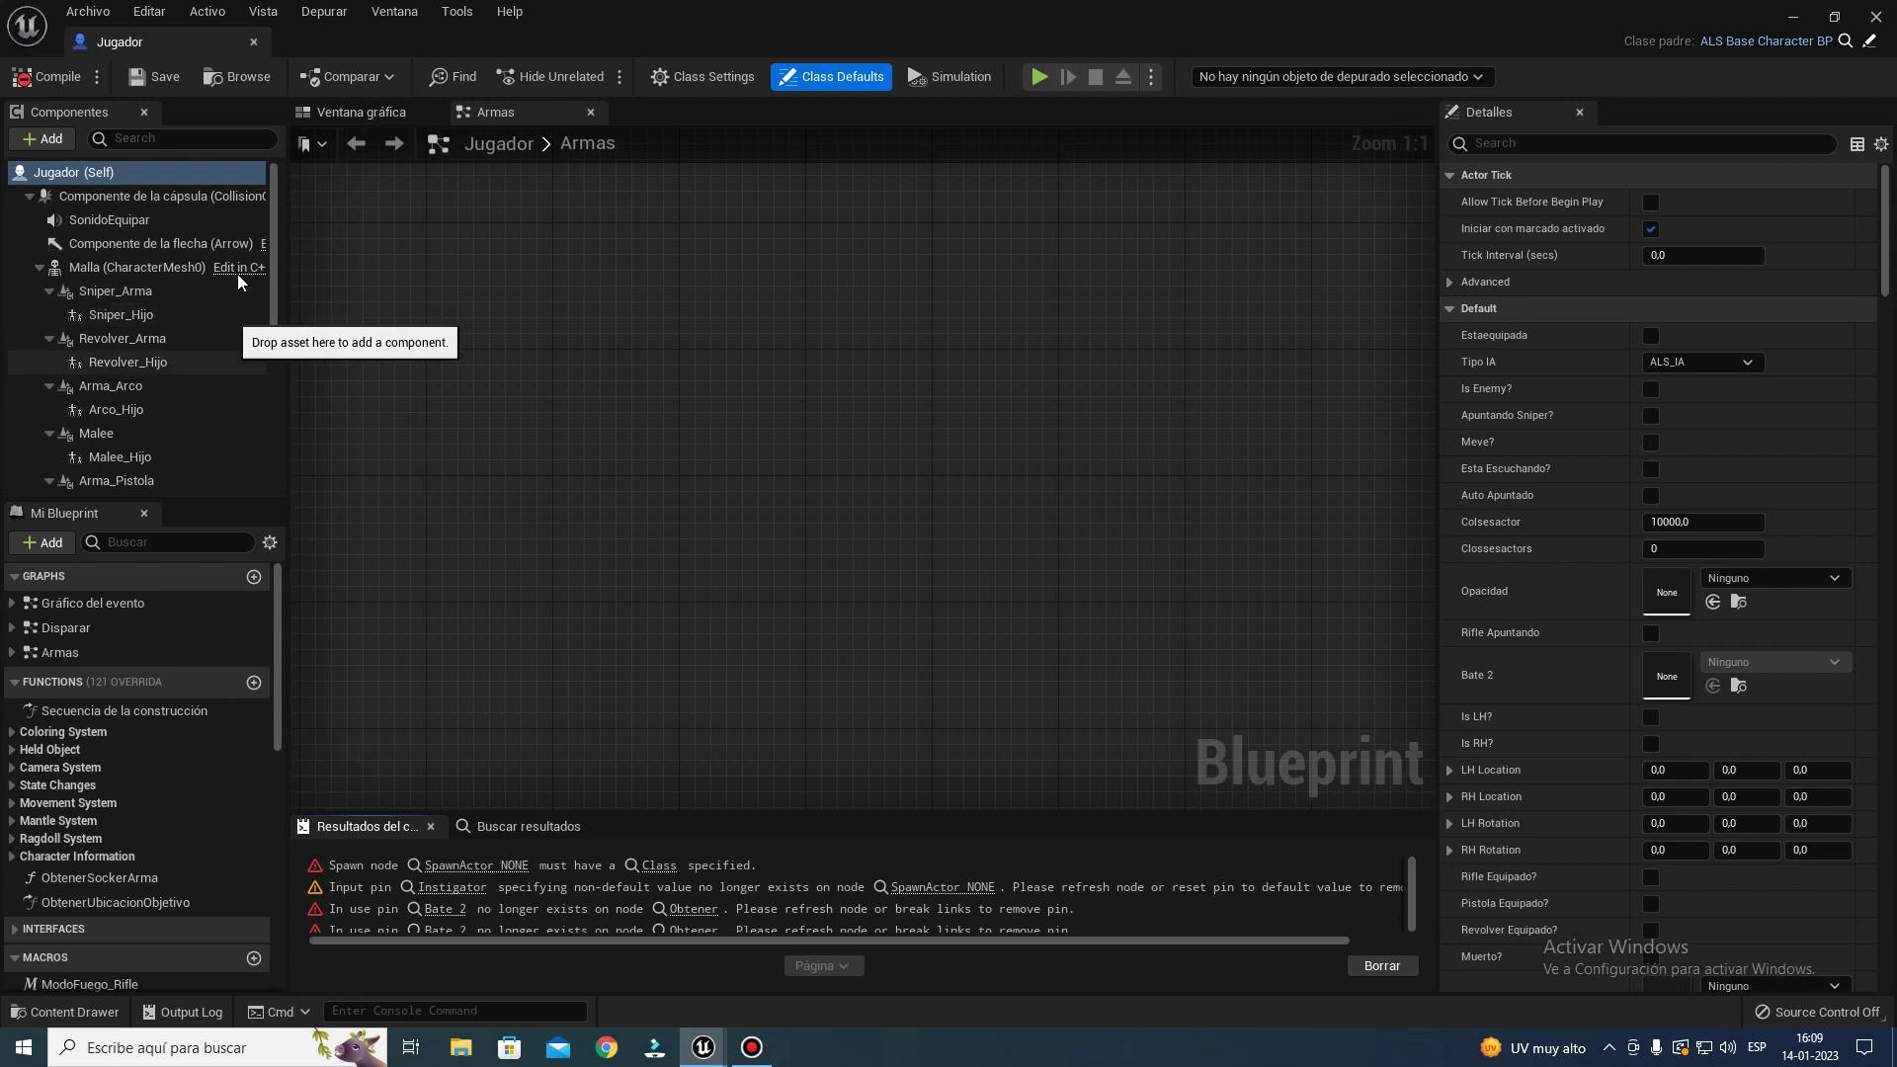
left_click_drag(275, 270, 284, 388)
left_click(301, 326)
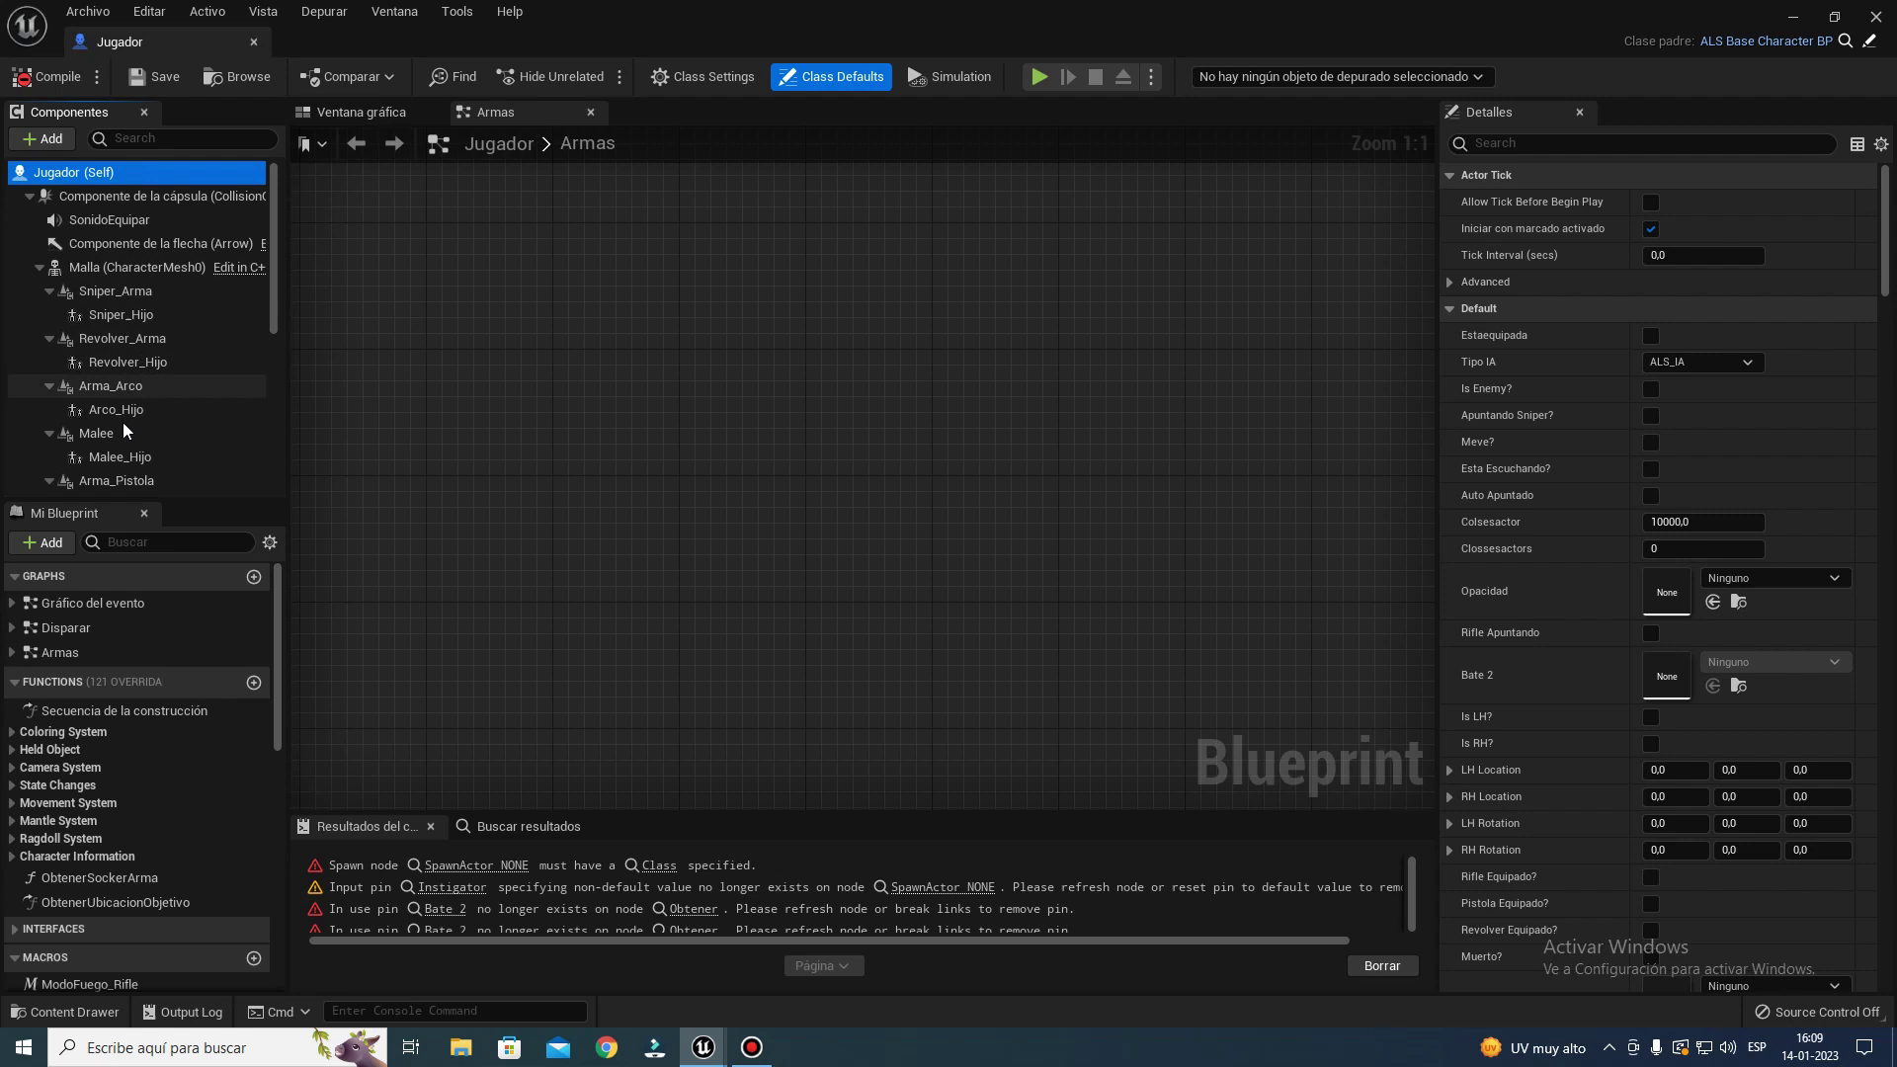
scroll(170, 415, "down", 1)
scroll(168, 459, "down", 1)
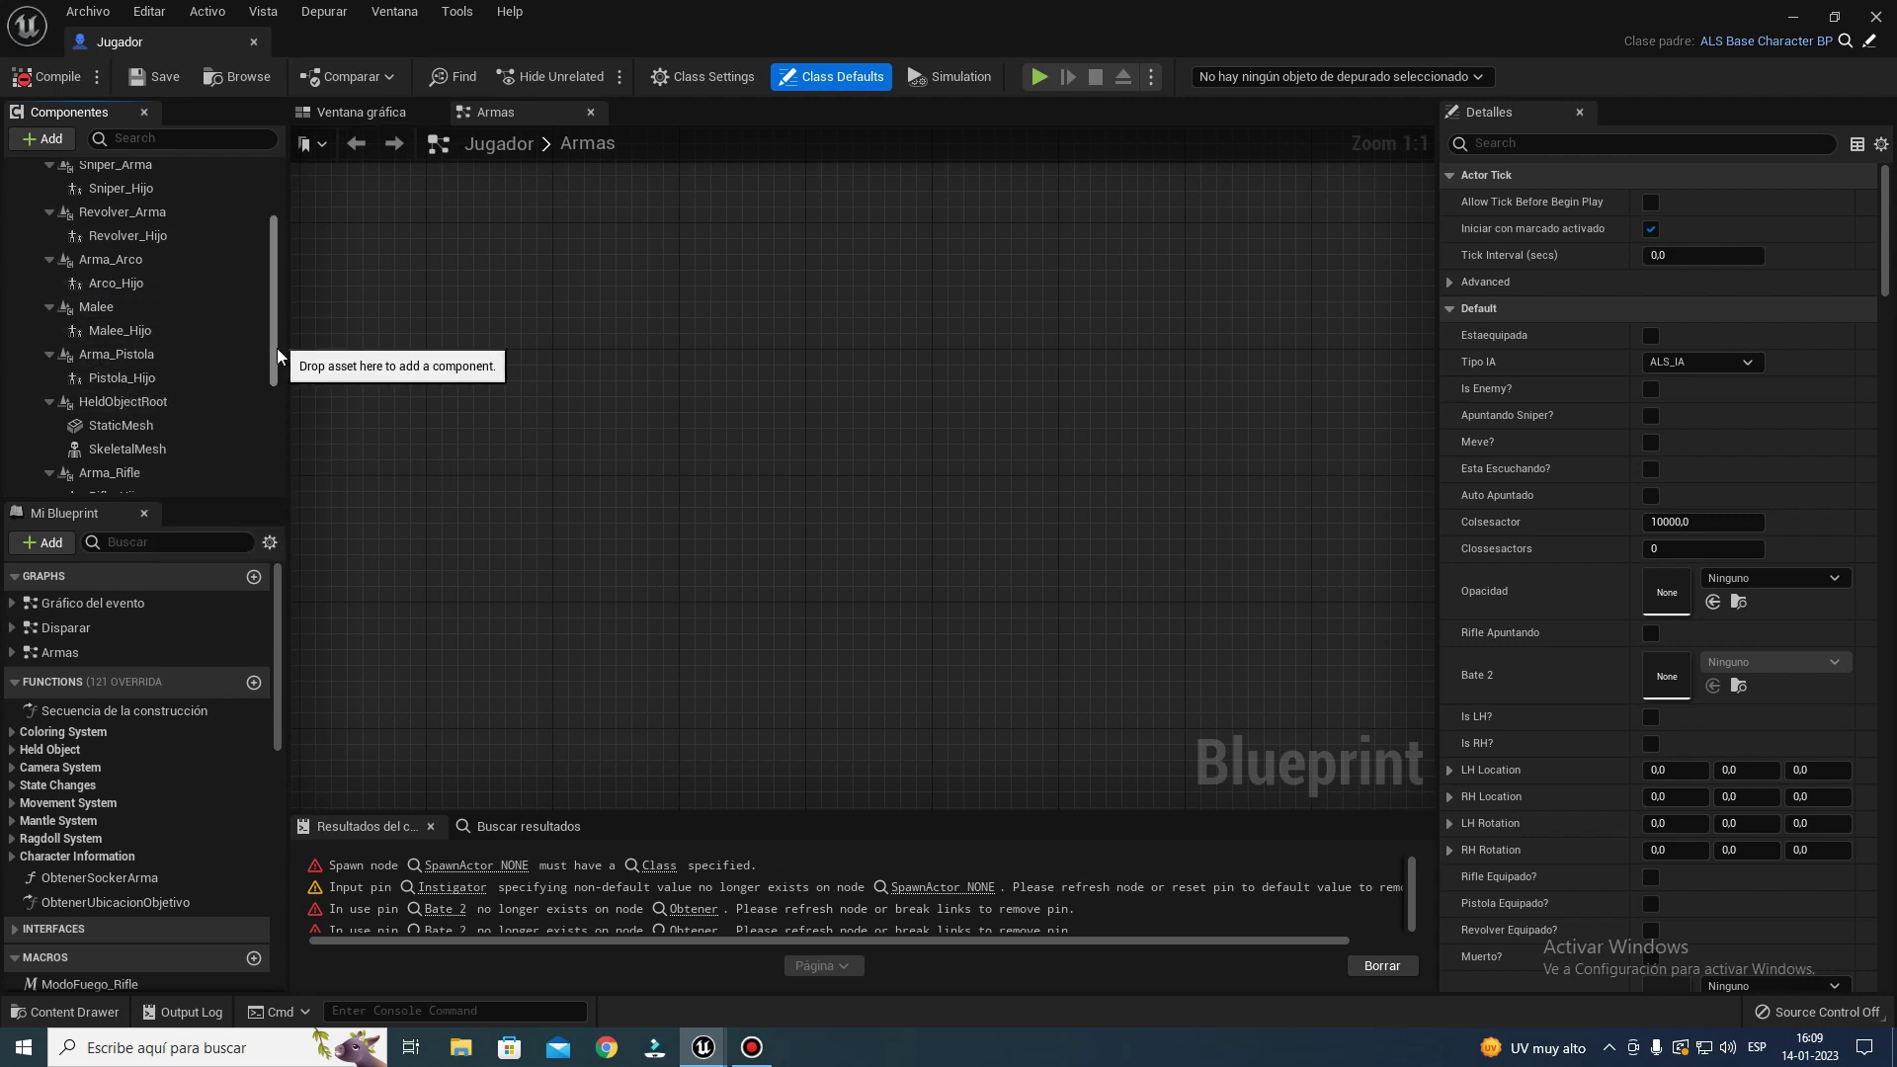
scroll(278, 357, "down", 1)
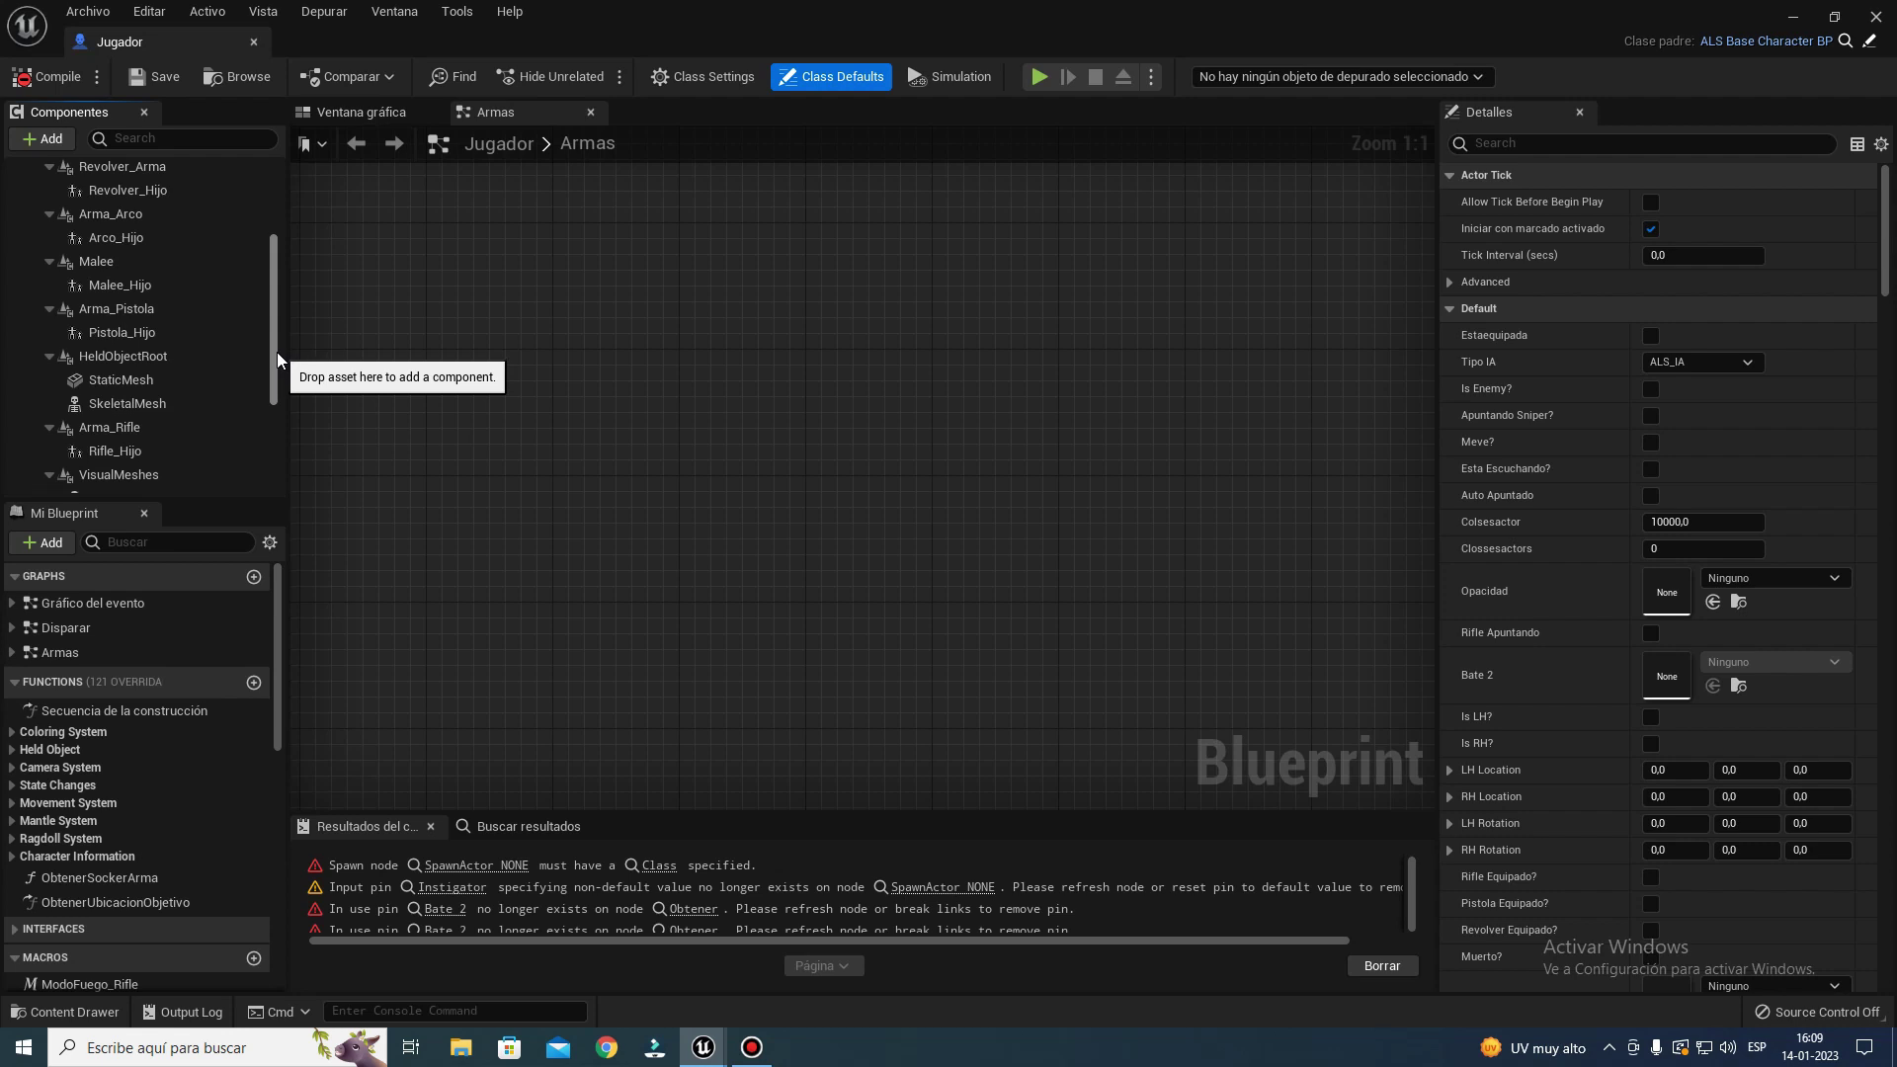
scroll(275, 367, "up", 1)
mouse_move(275, 368)
left_mouse_down()
mouse_move(275, 405)
mouse_move(289, 298)
left_mouse_up()
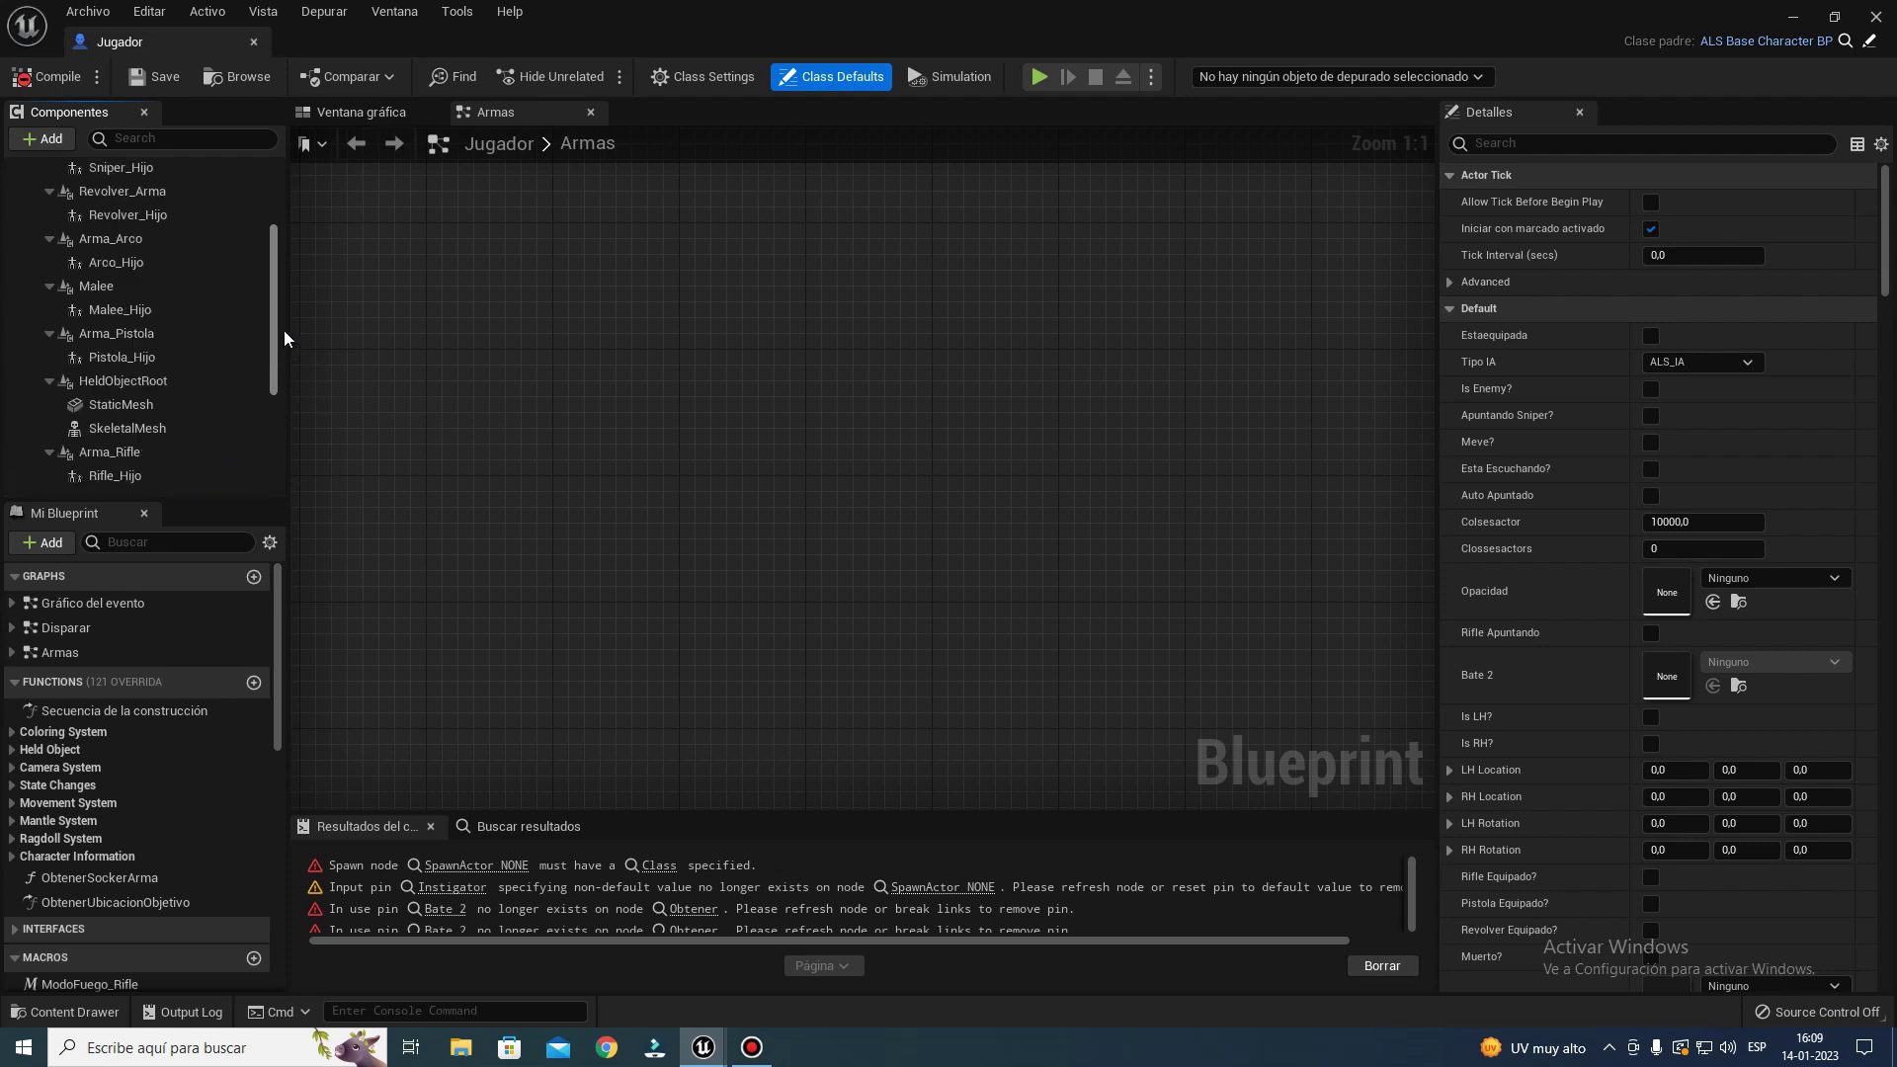
scroll(288, 296, "up", 3)
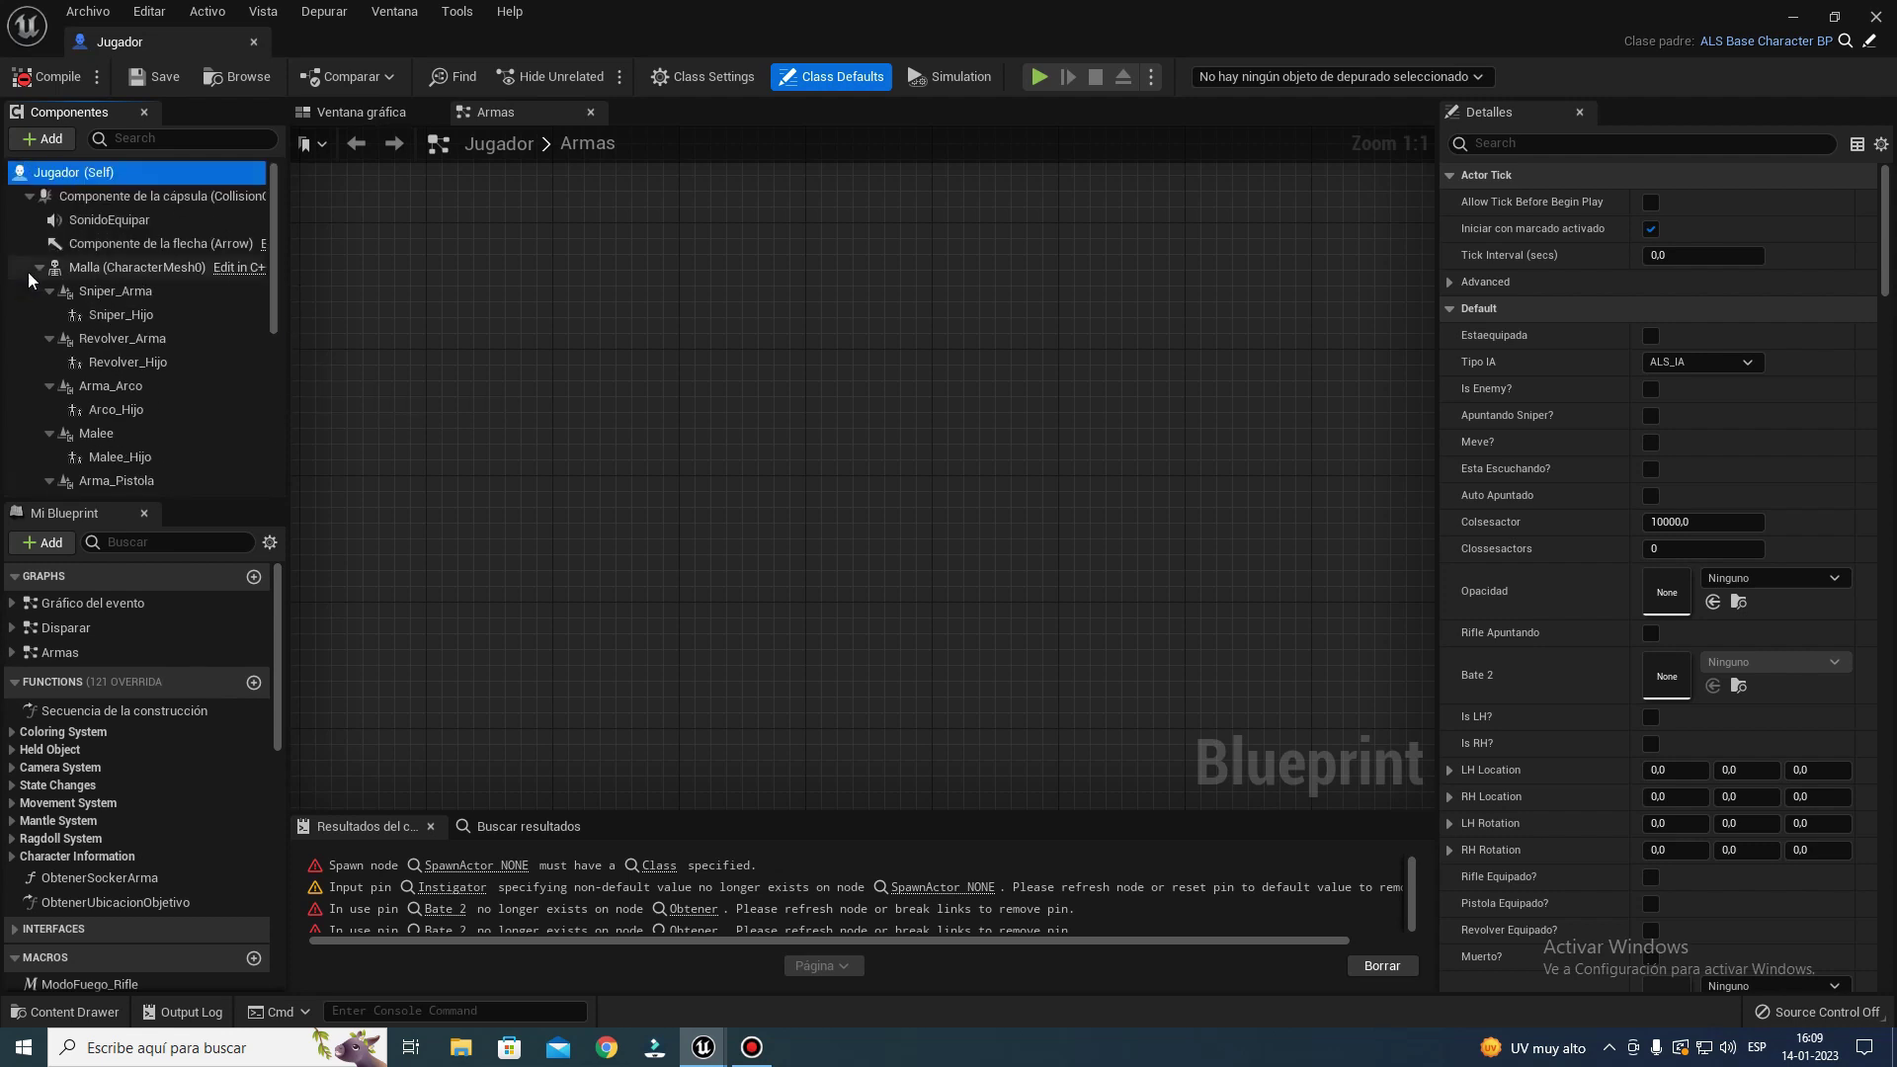
left_click(104, 268)
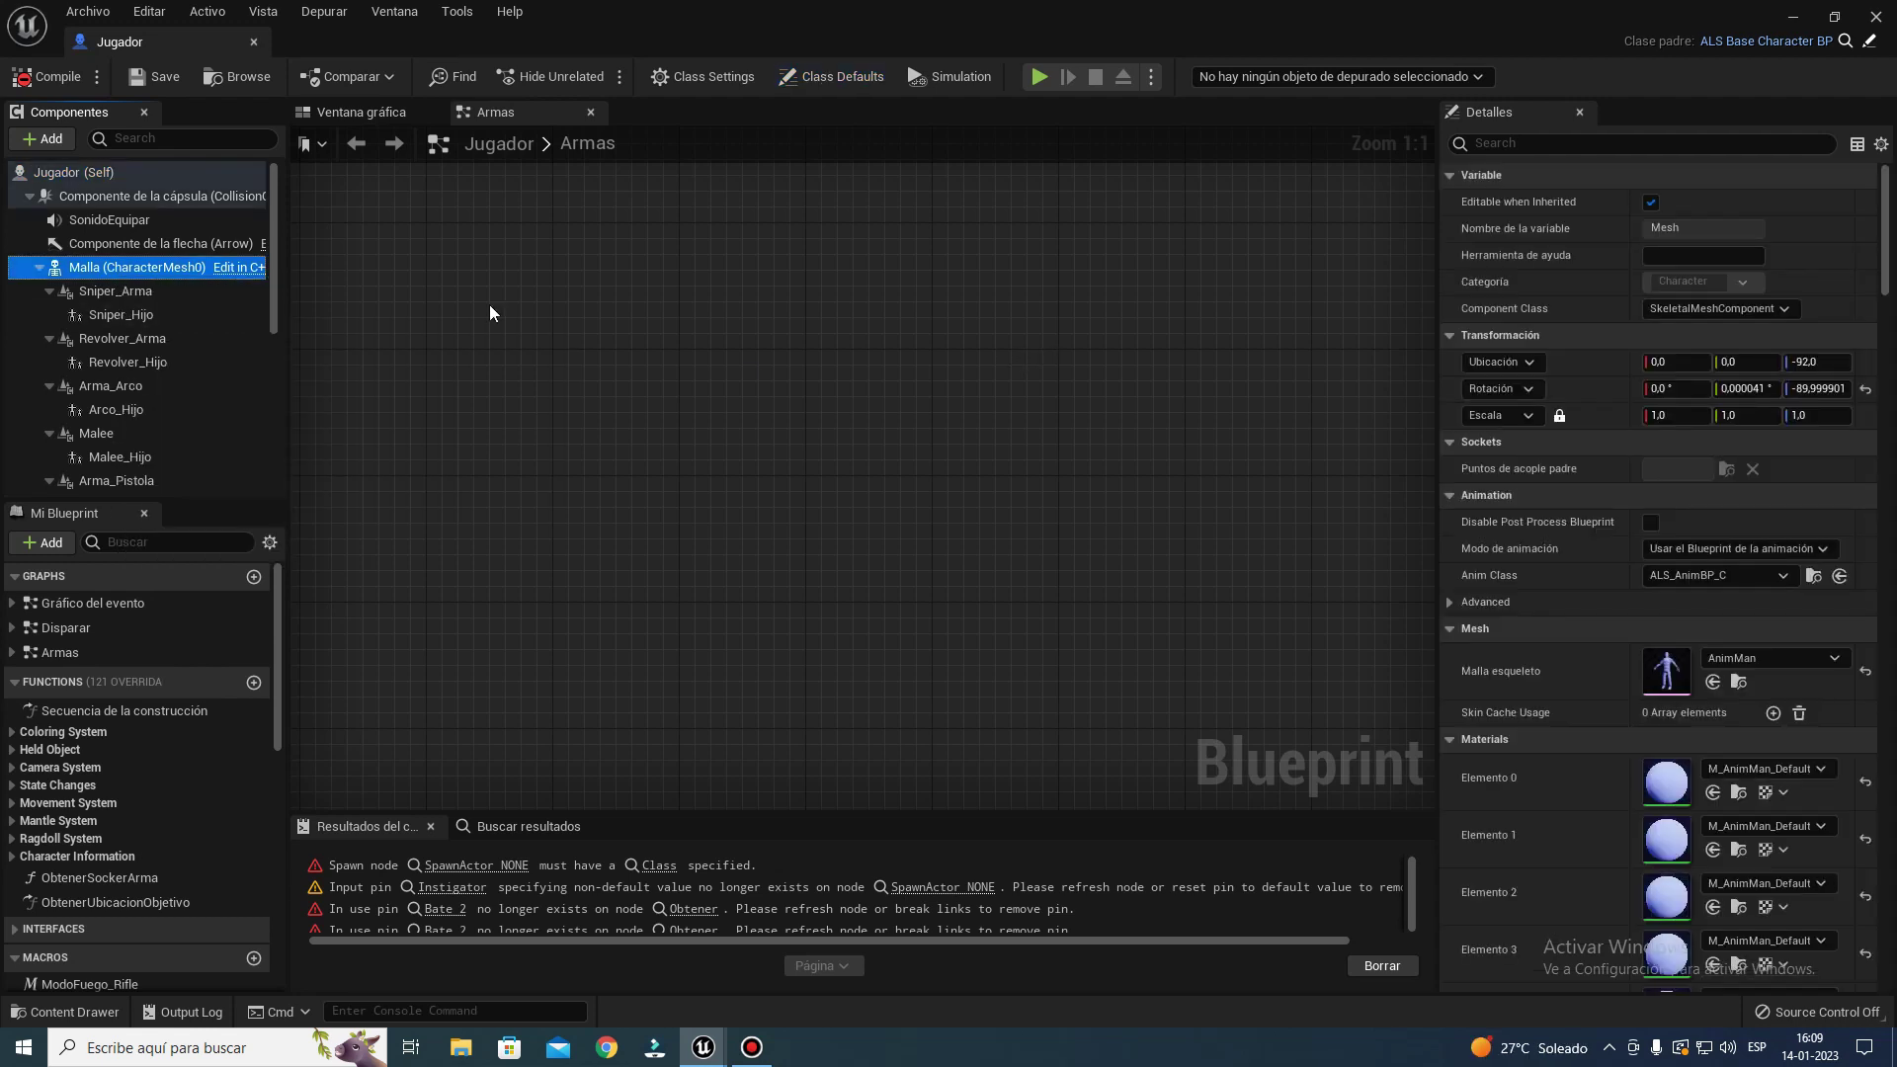
left_click(49, 140)
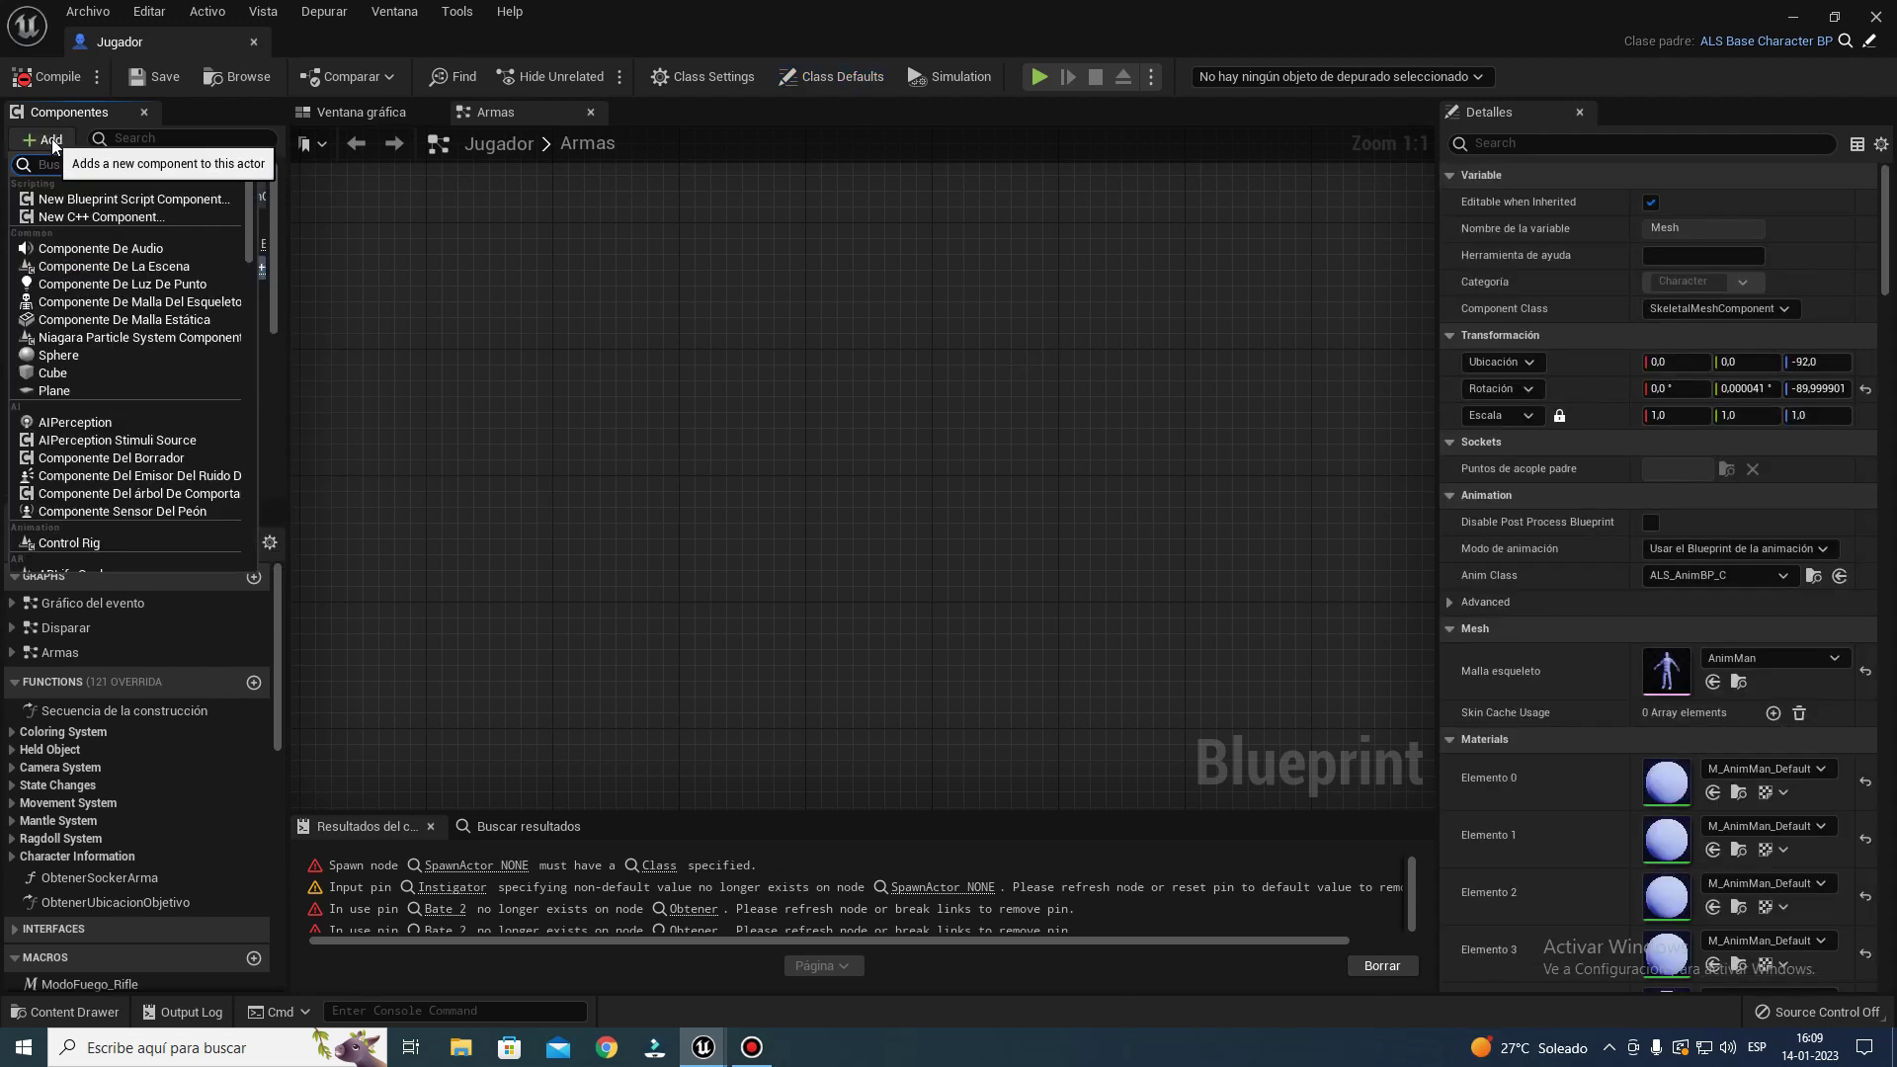
left_click(163, 149)
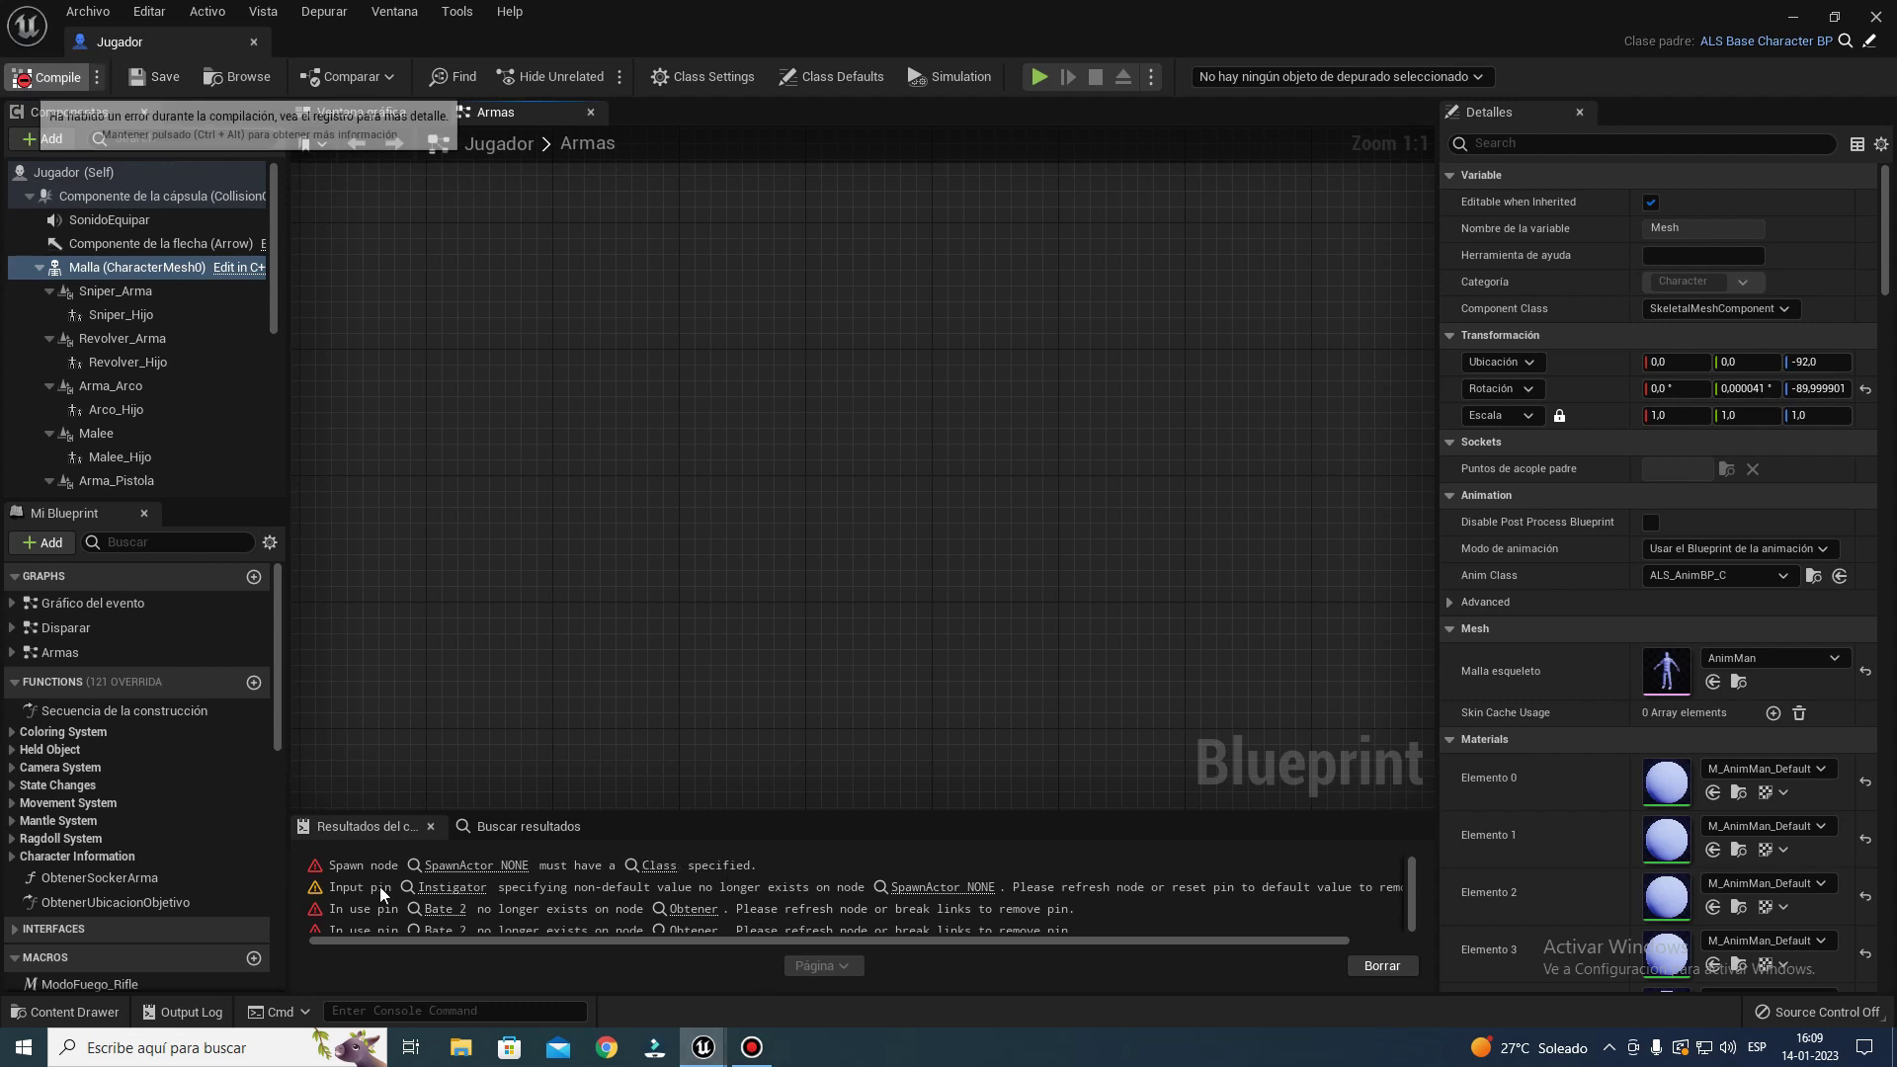
left_click(559, 772)
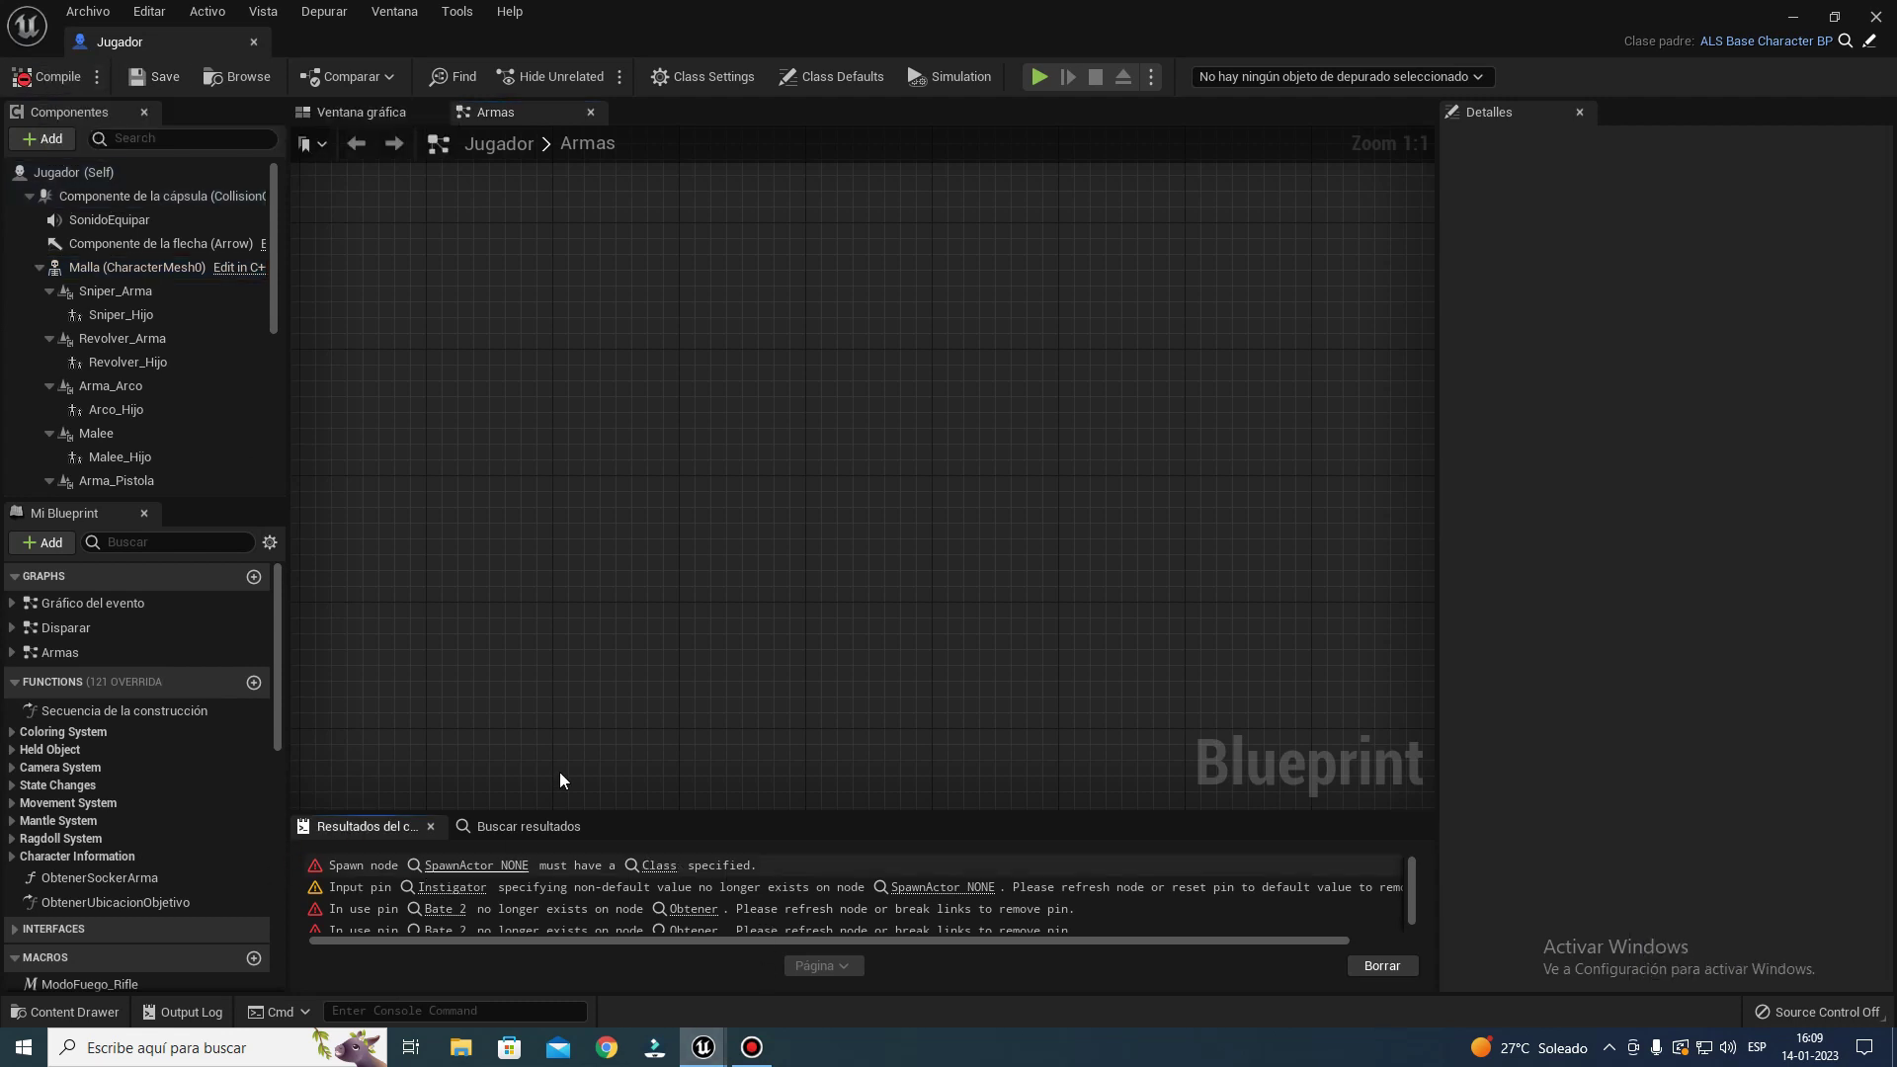
- Jump from the SpawnActor compile error to Update Held Object and bring the broken nodes into view
left_click(650, 866)
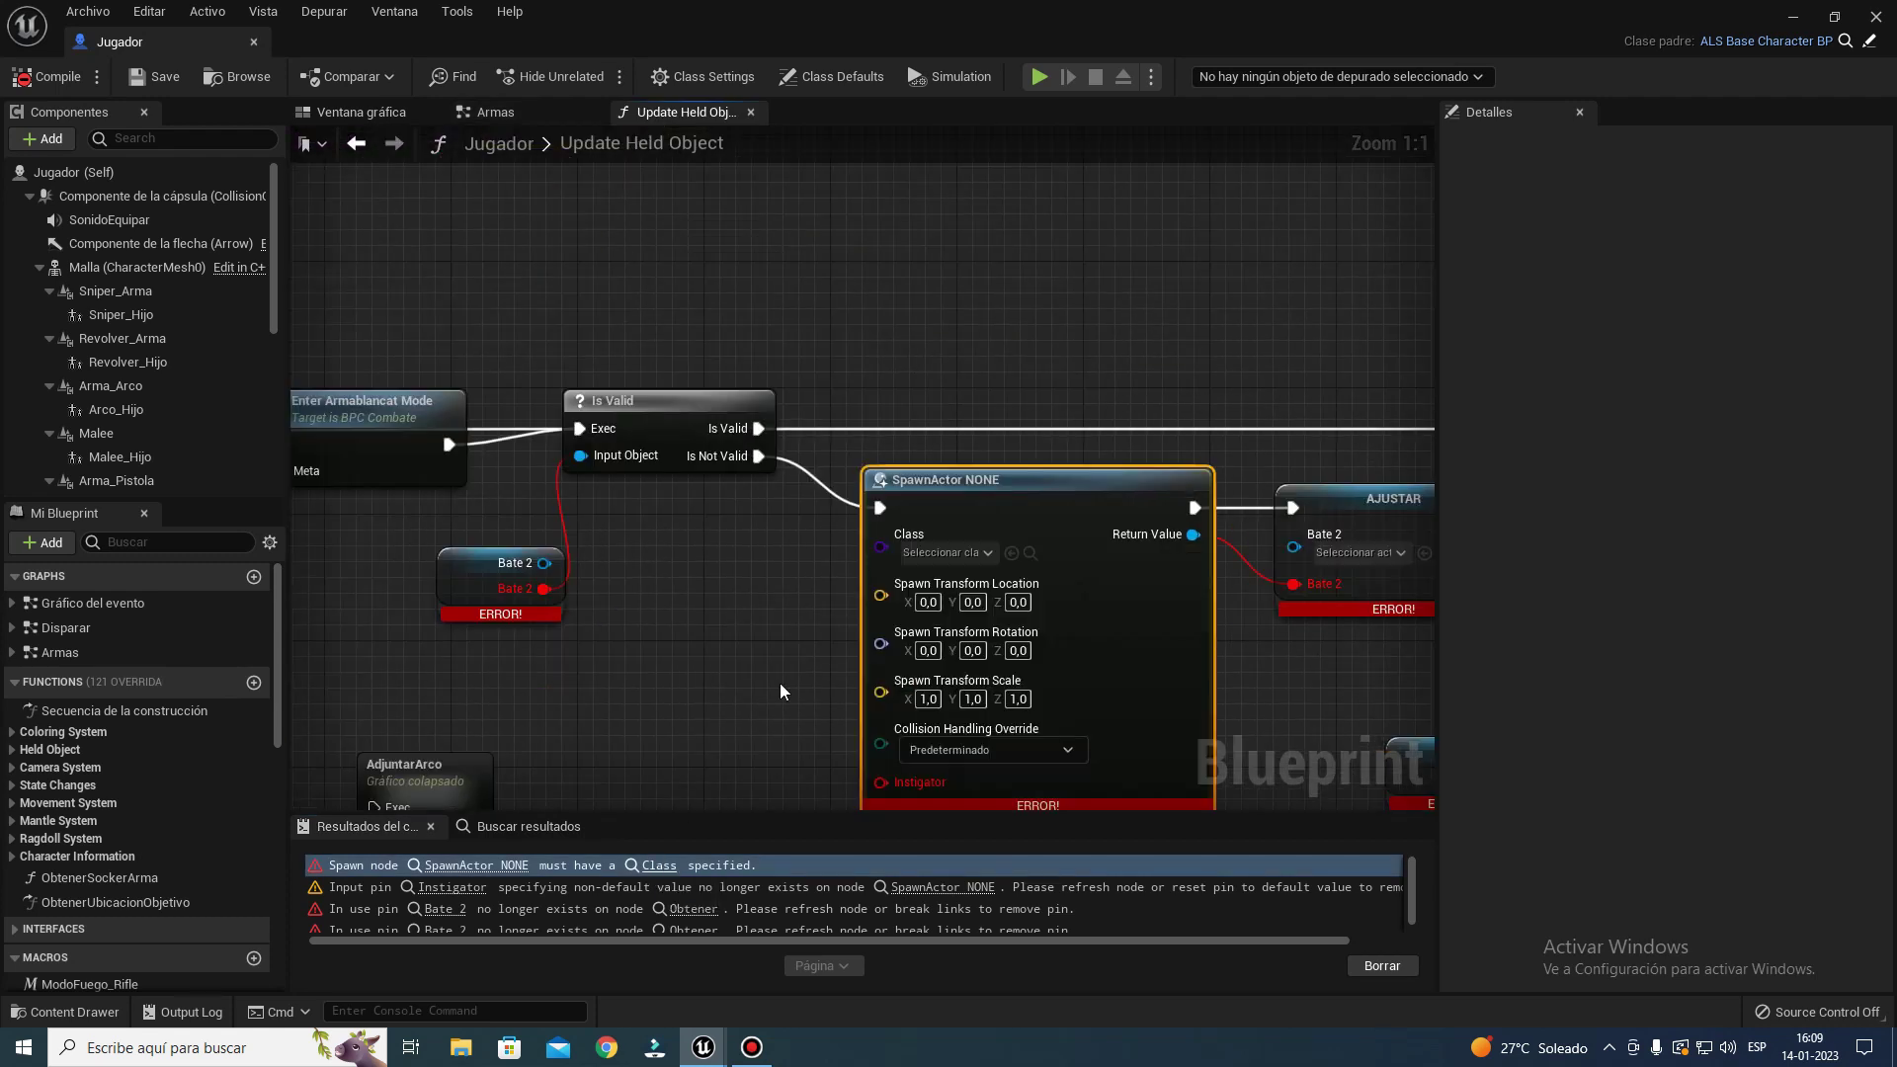
scroll(1002, 394, "down", 1)
scroll(1008, 346, "down", 2)
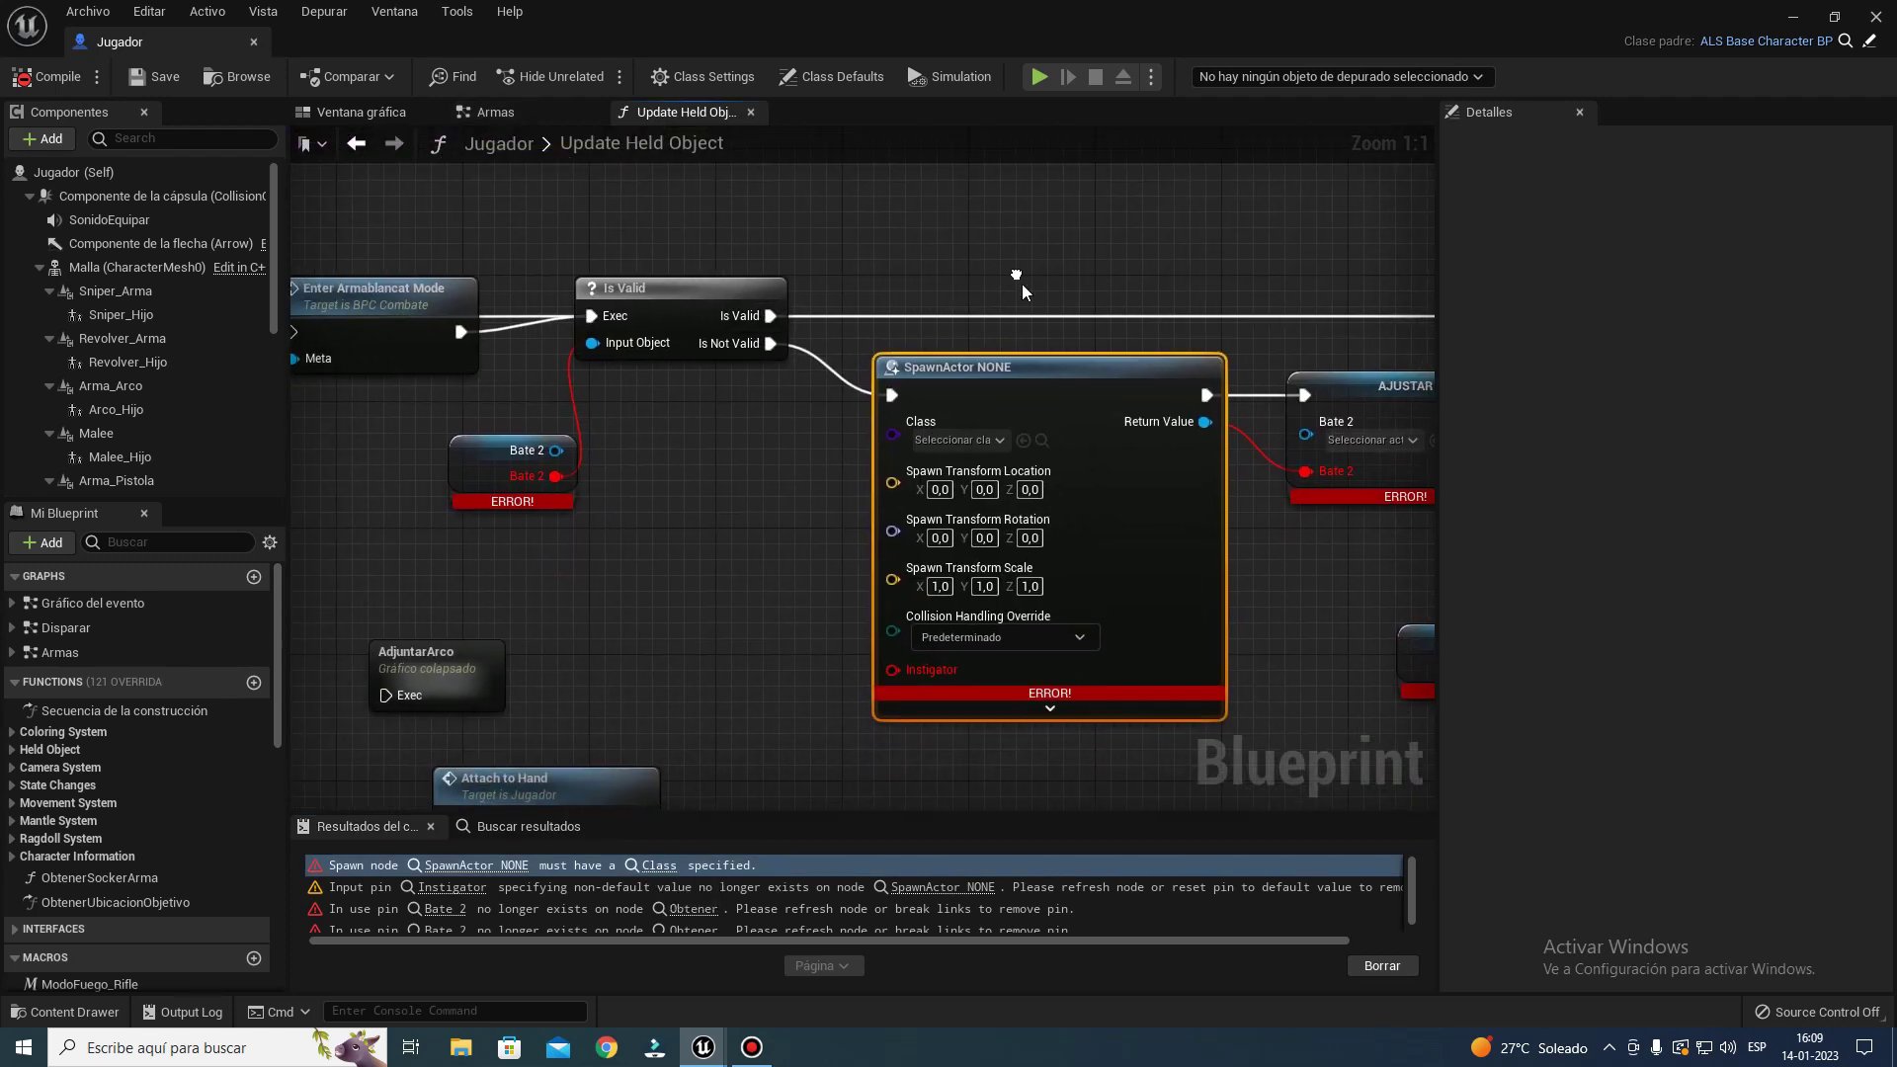
scroll(1022, 283, "down", 1)
right_click_drag(549, 406, 754, 368)
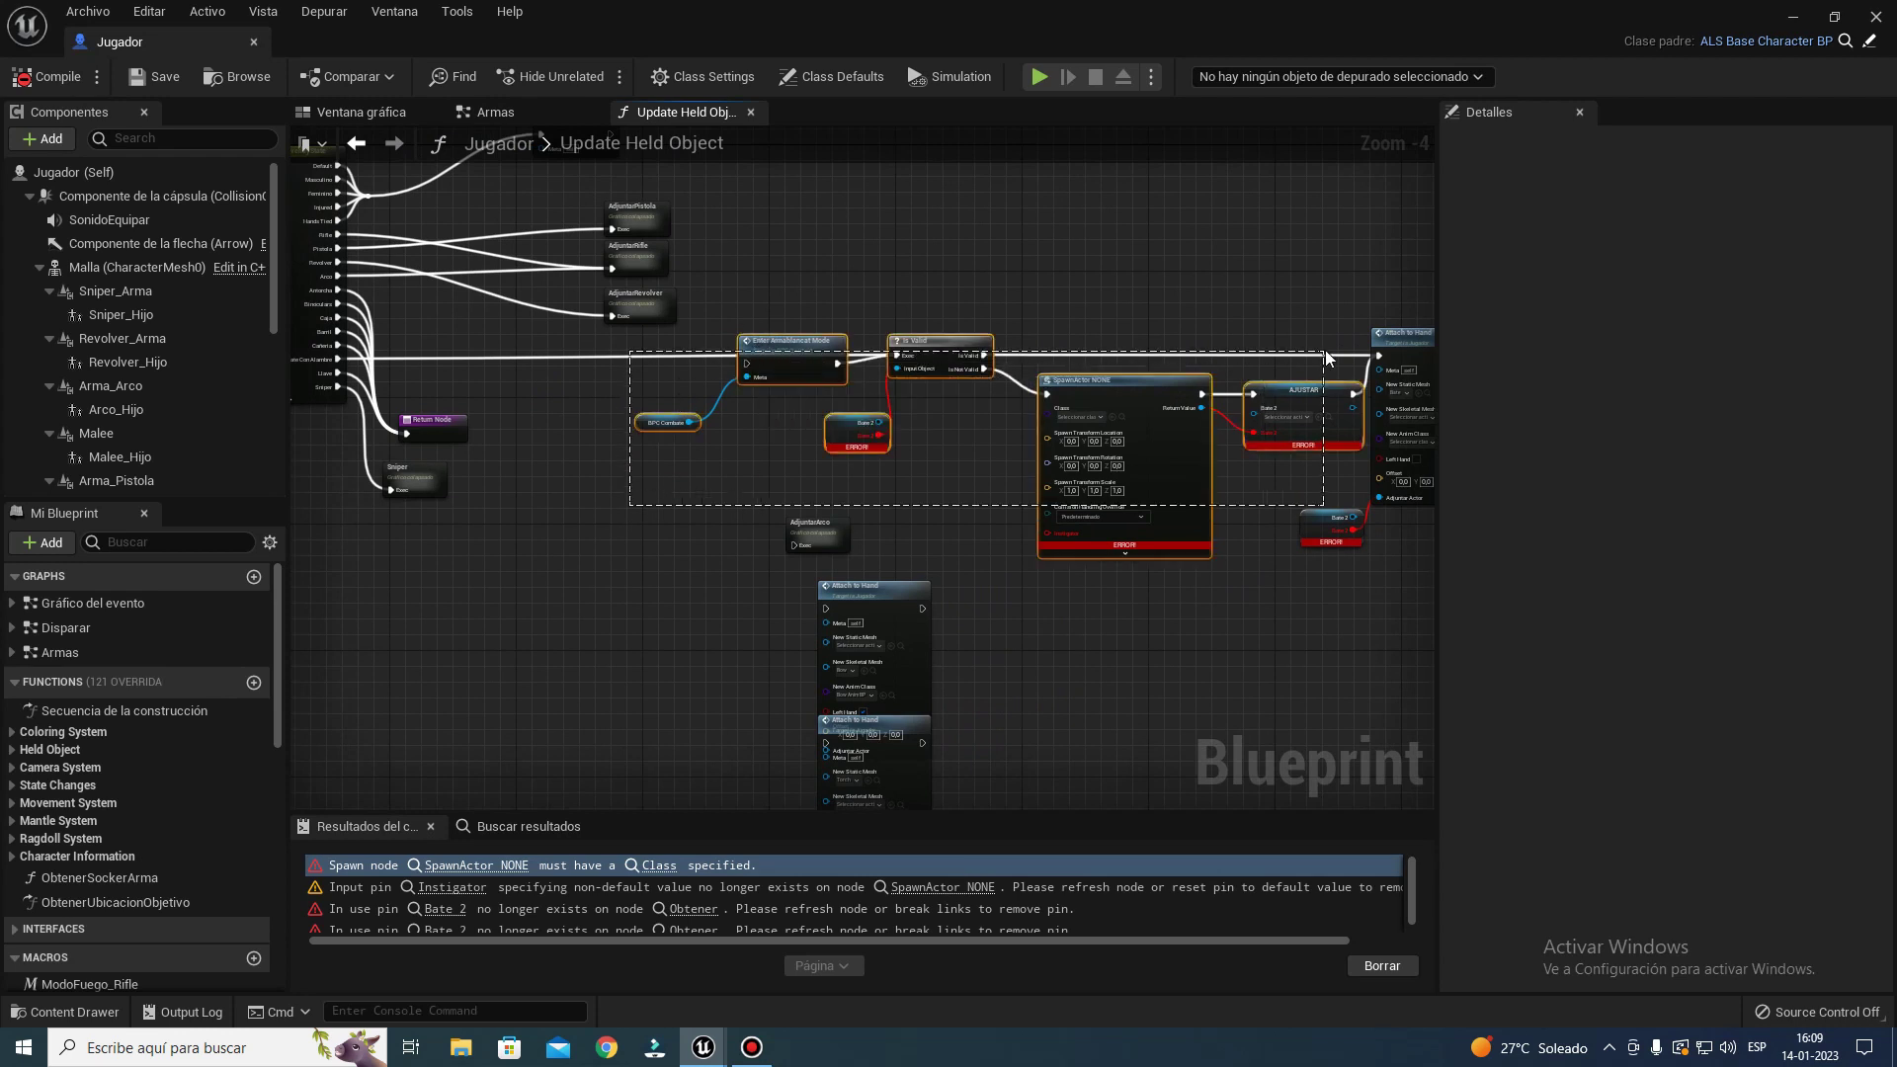
- Delete the broken SpawnActor chain plus the leftover Attach to Hand and Bate 2 nodes
left_click_drag(632, 515, 1275, 351)
key("Delete")
key("ctrl+a")
key("Delete")
key("ctrl+z")
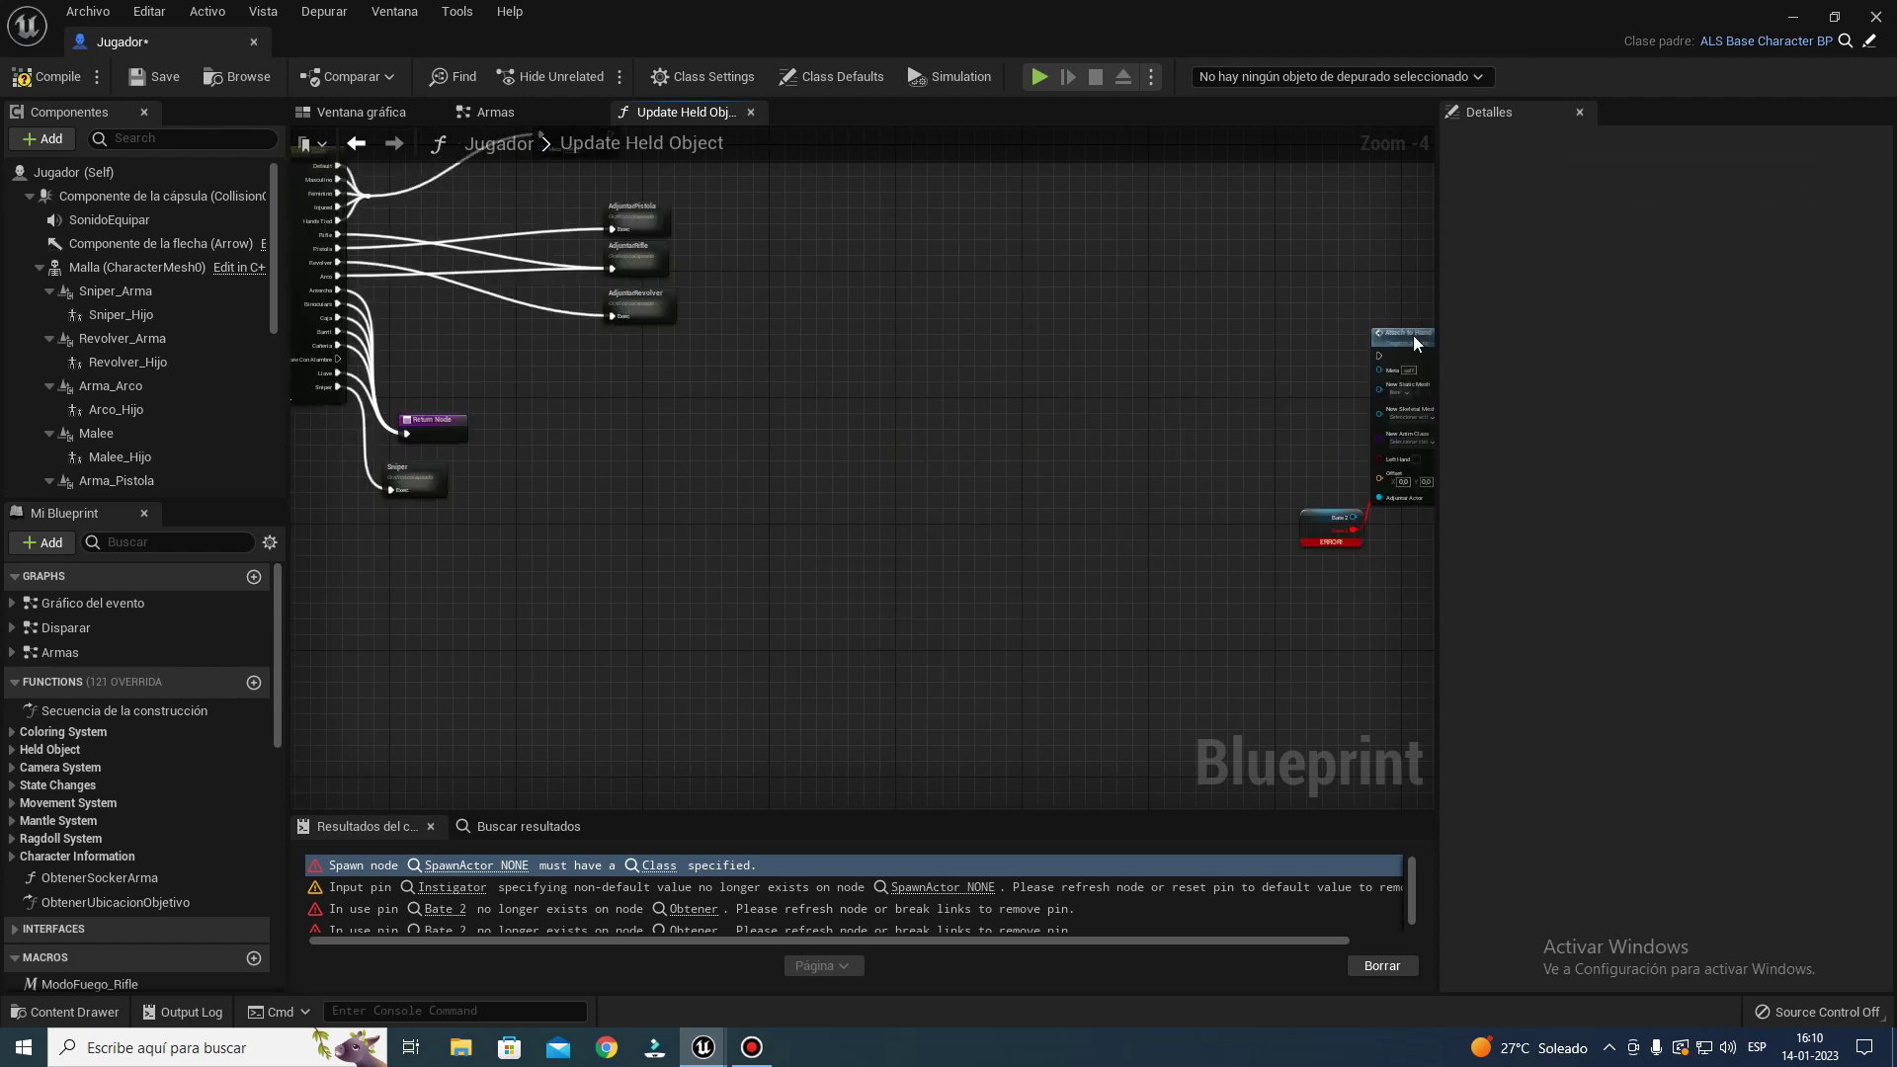
left_click_drag(1419, 319, 1080, 543)
key("Delete")
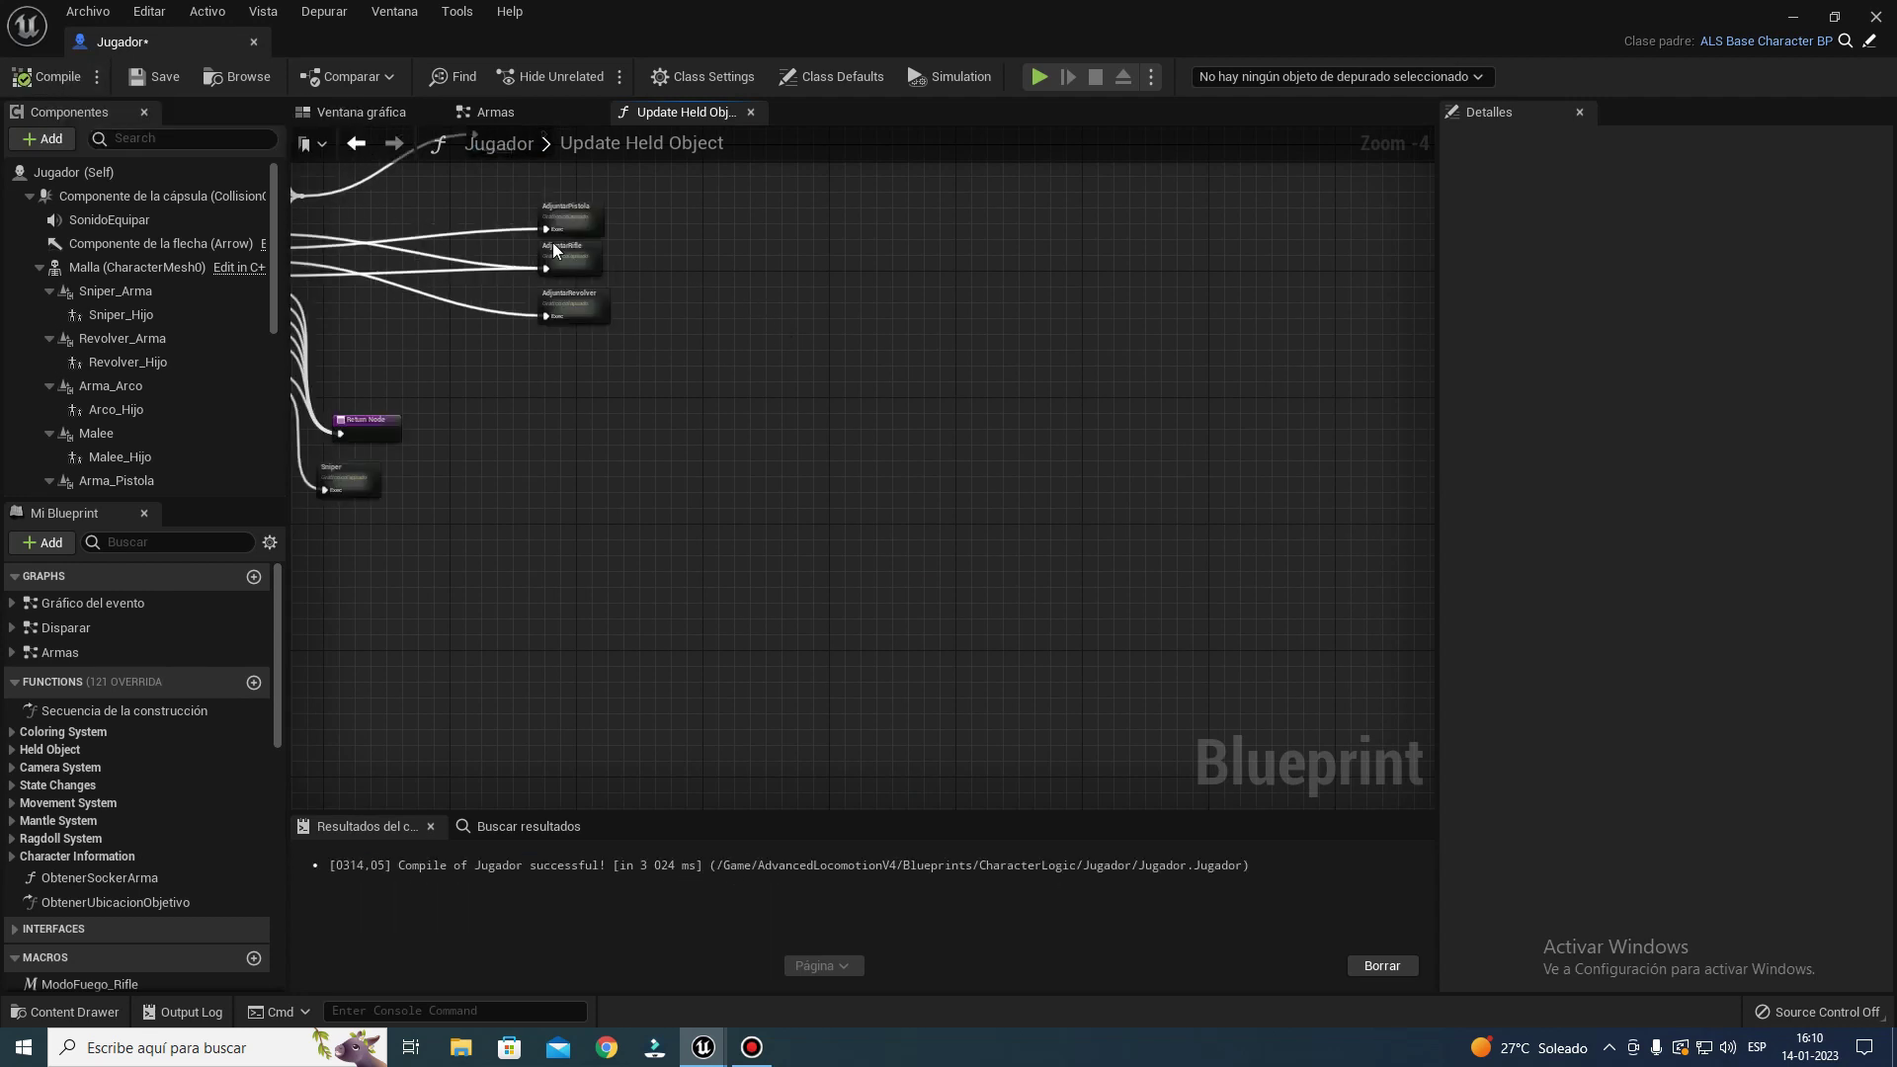
- Add a scene component named Arma_Bate under the character mesh
left_click(352, 111)
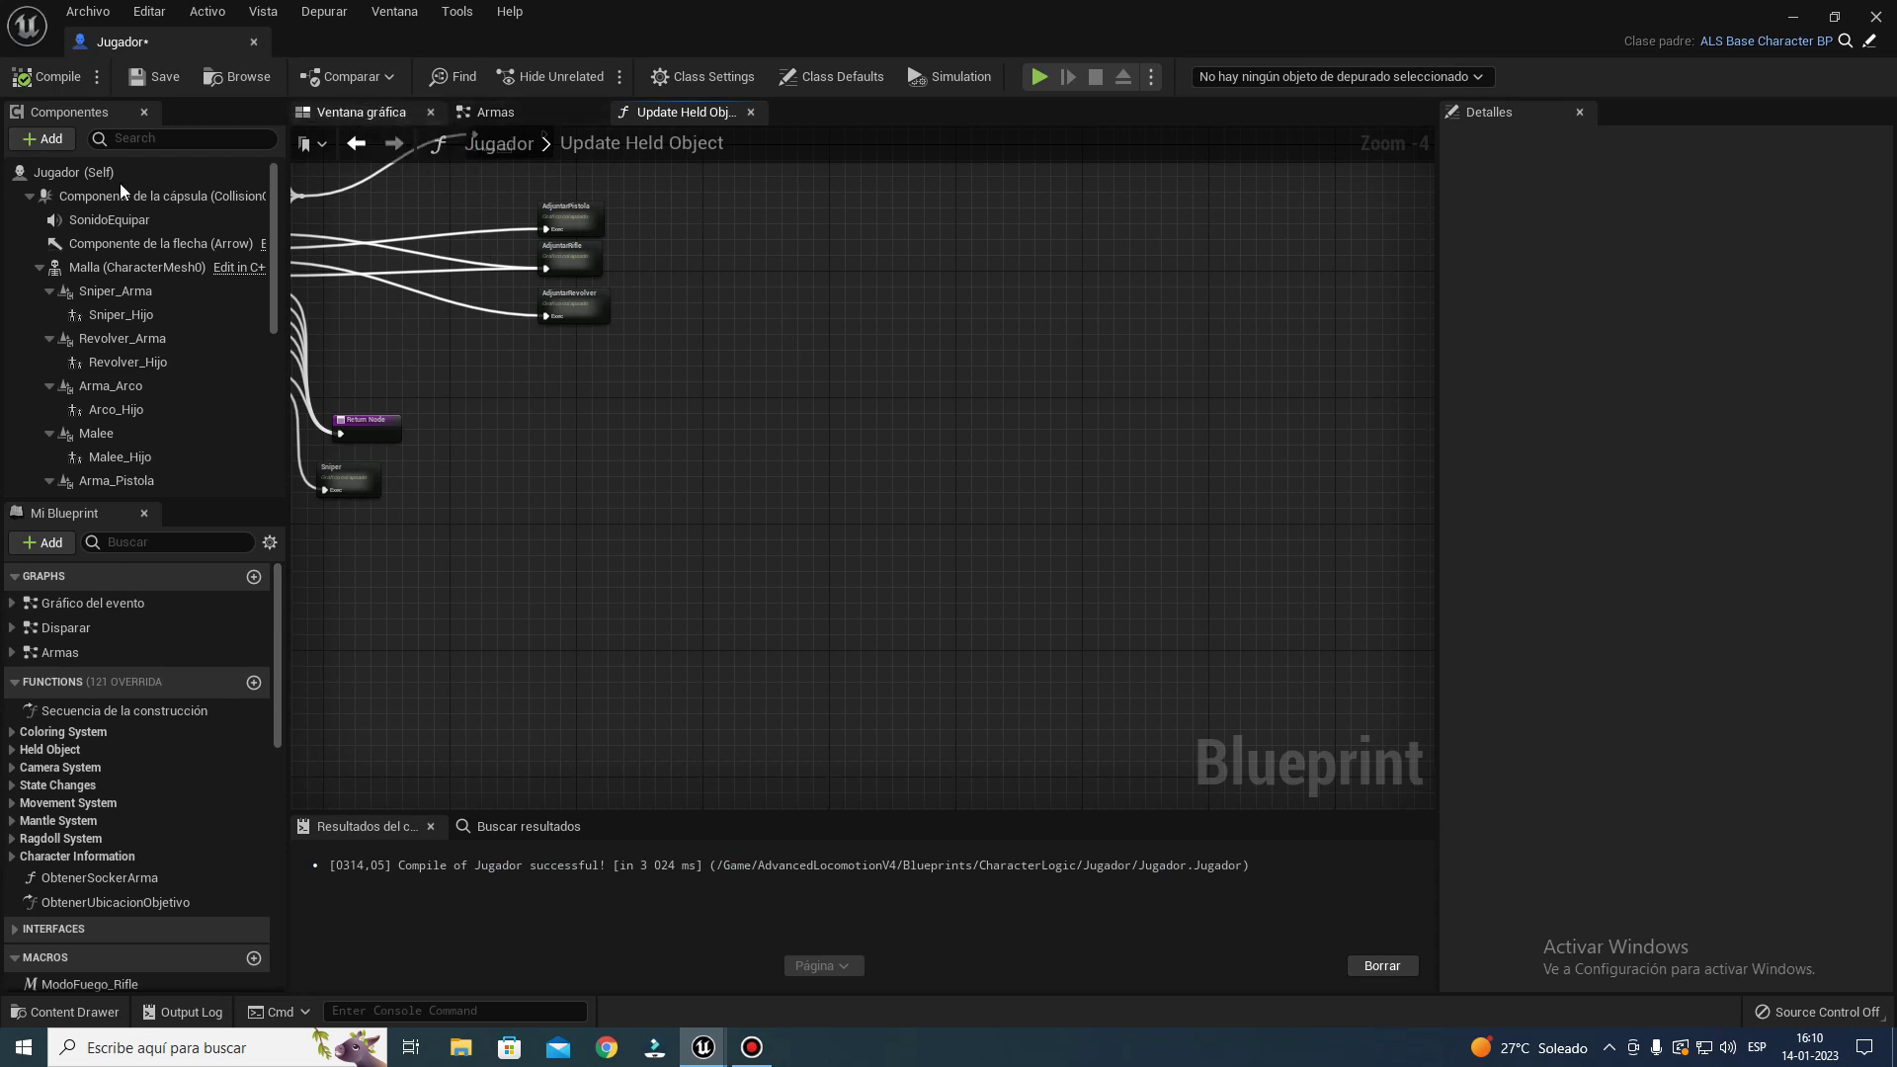
left_click(112, 267)
left_click(43, 138)
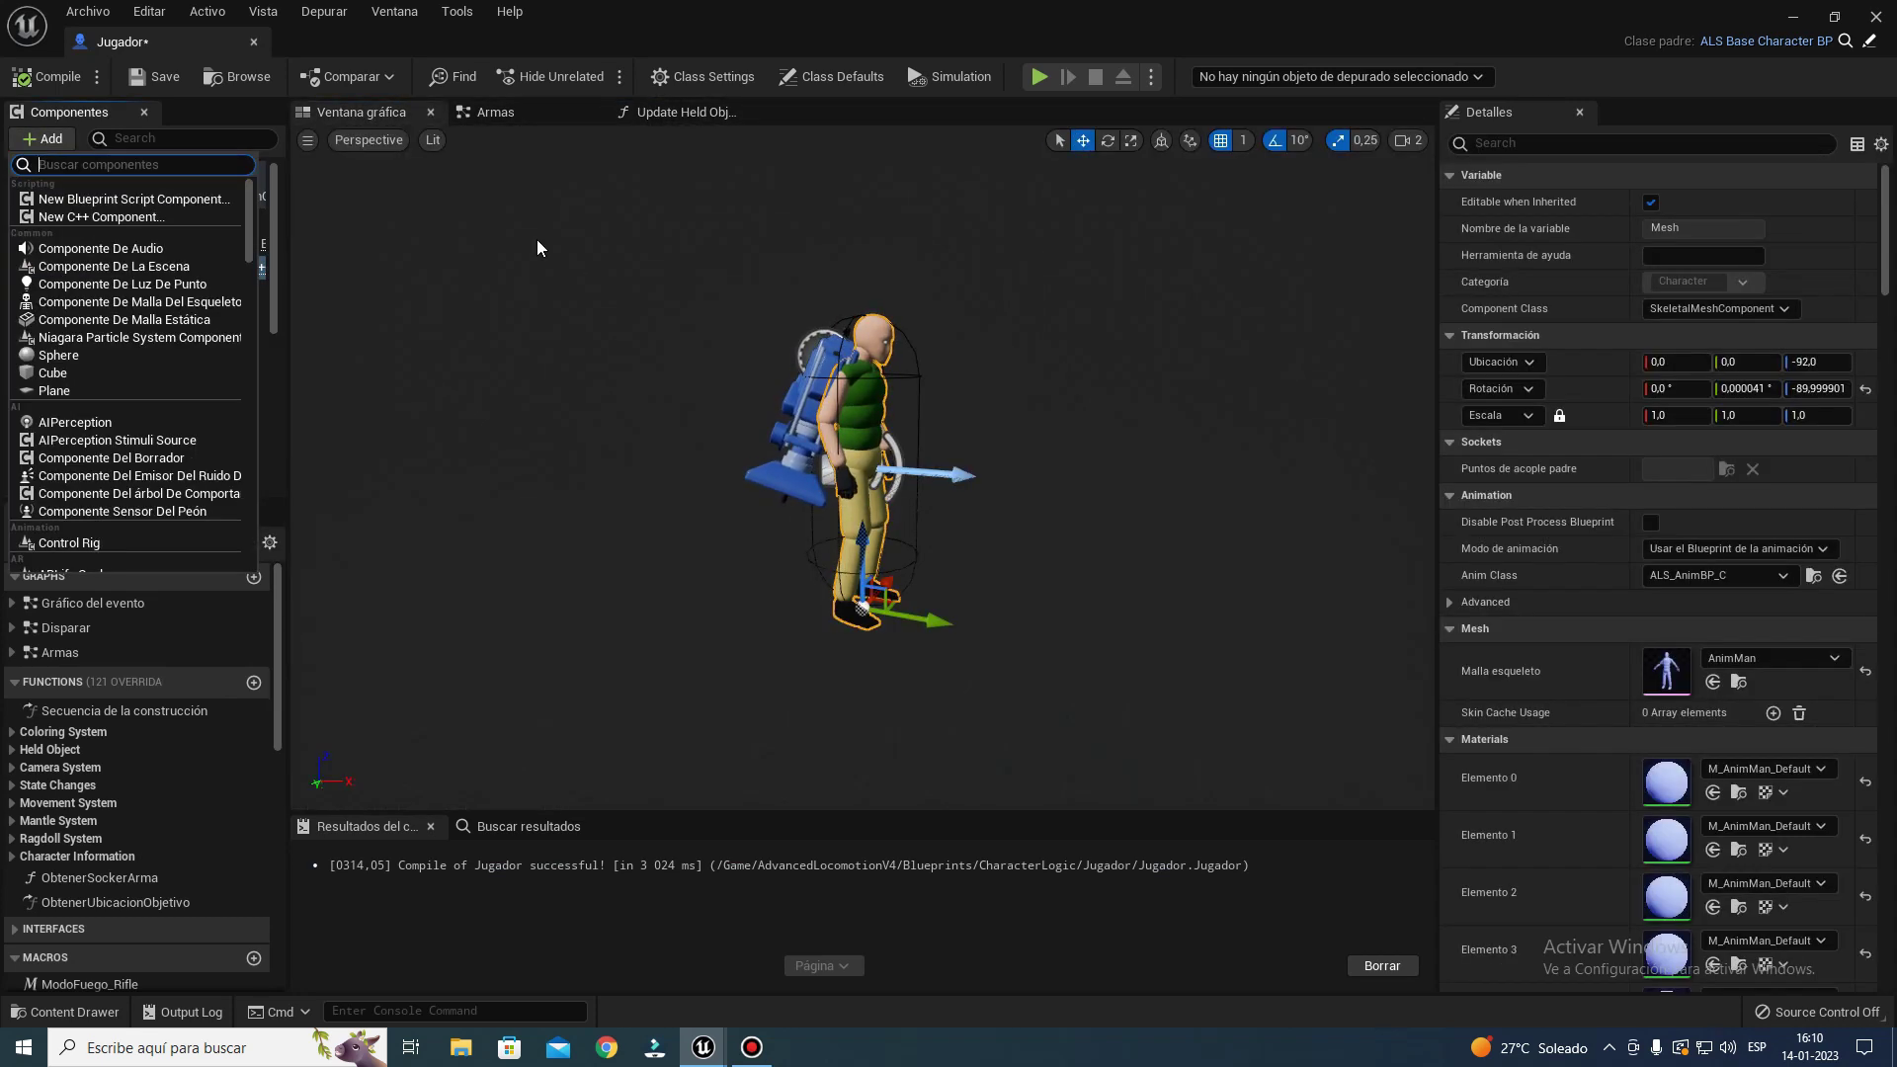
type("sce")
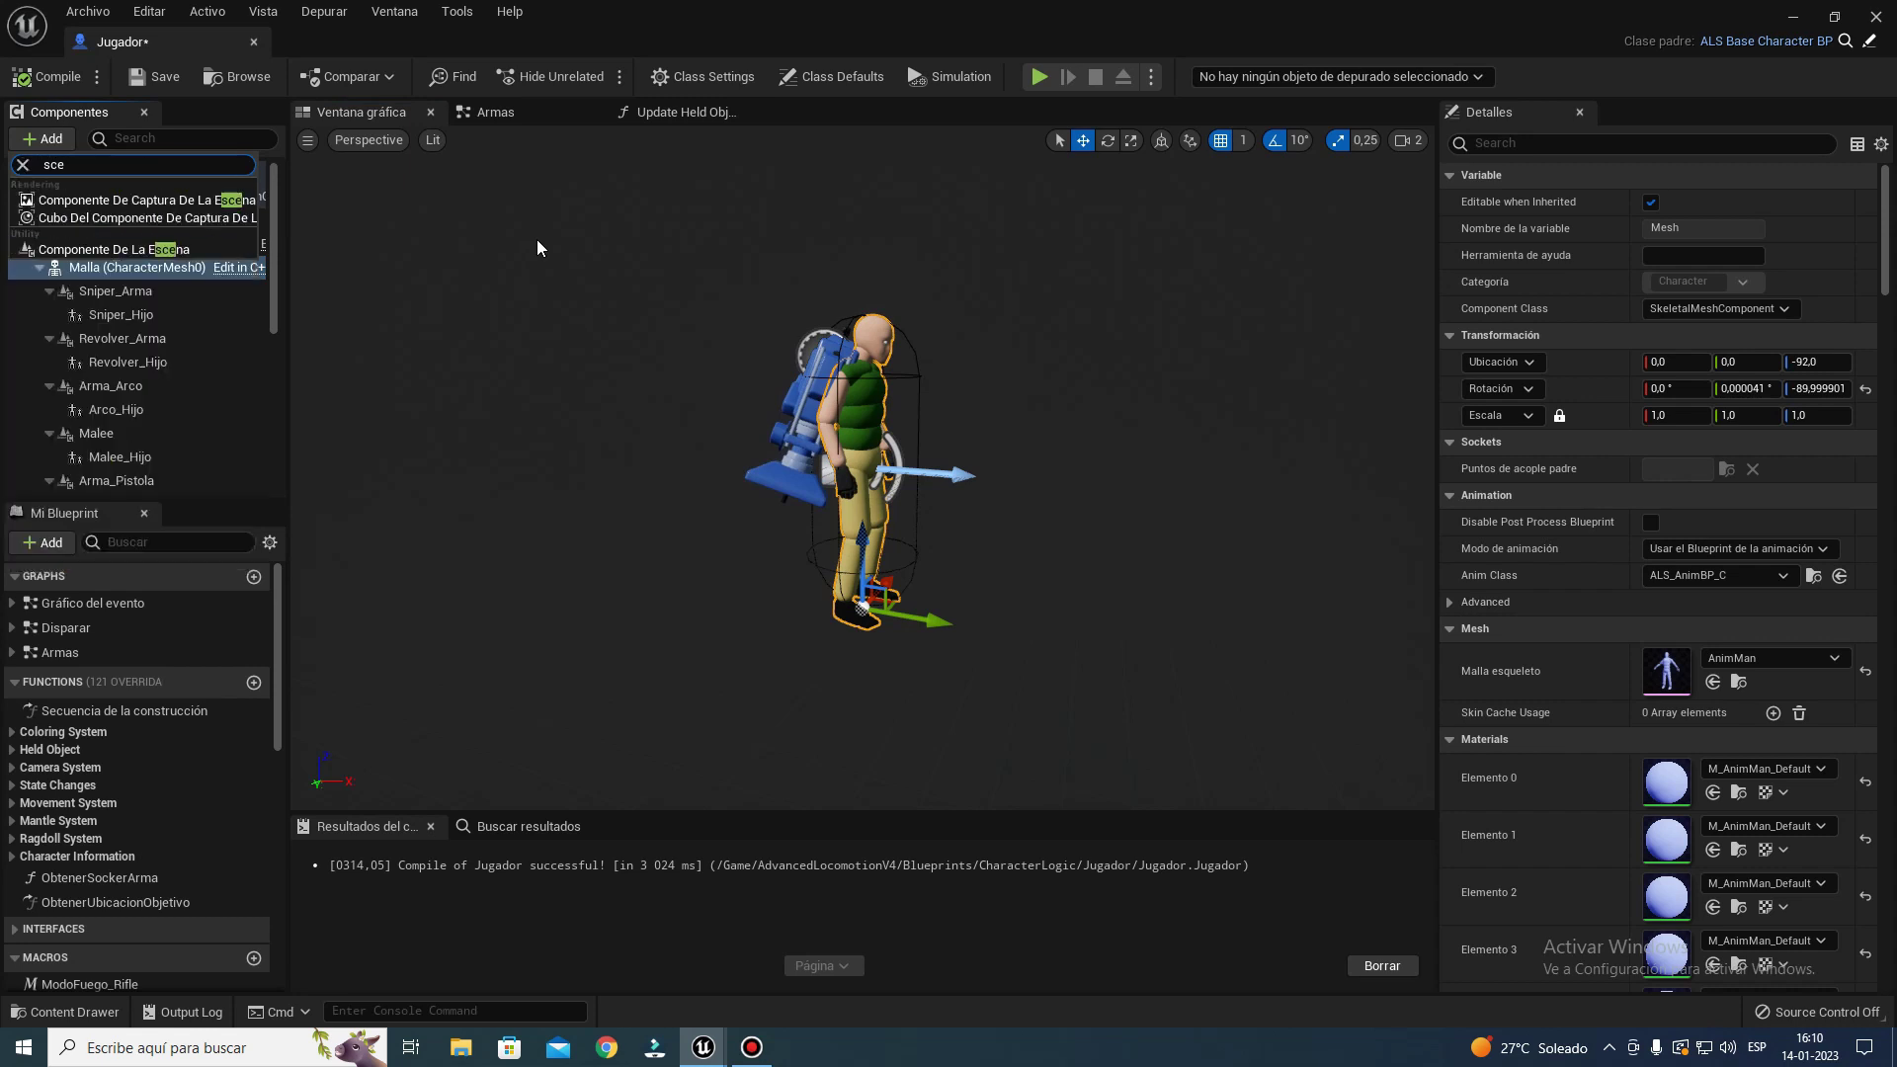
key("Down")
key("Down")
key("Down")
key("Return")
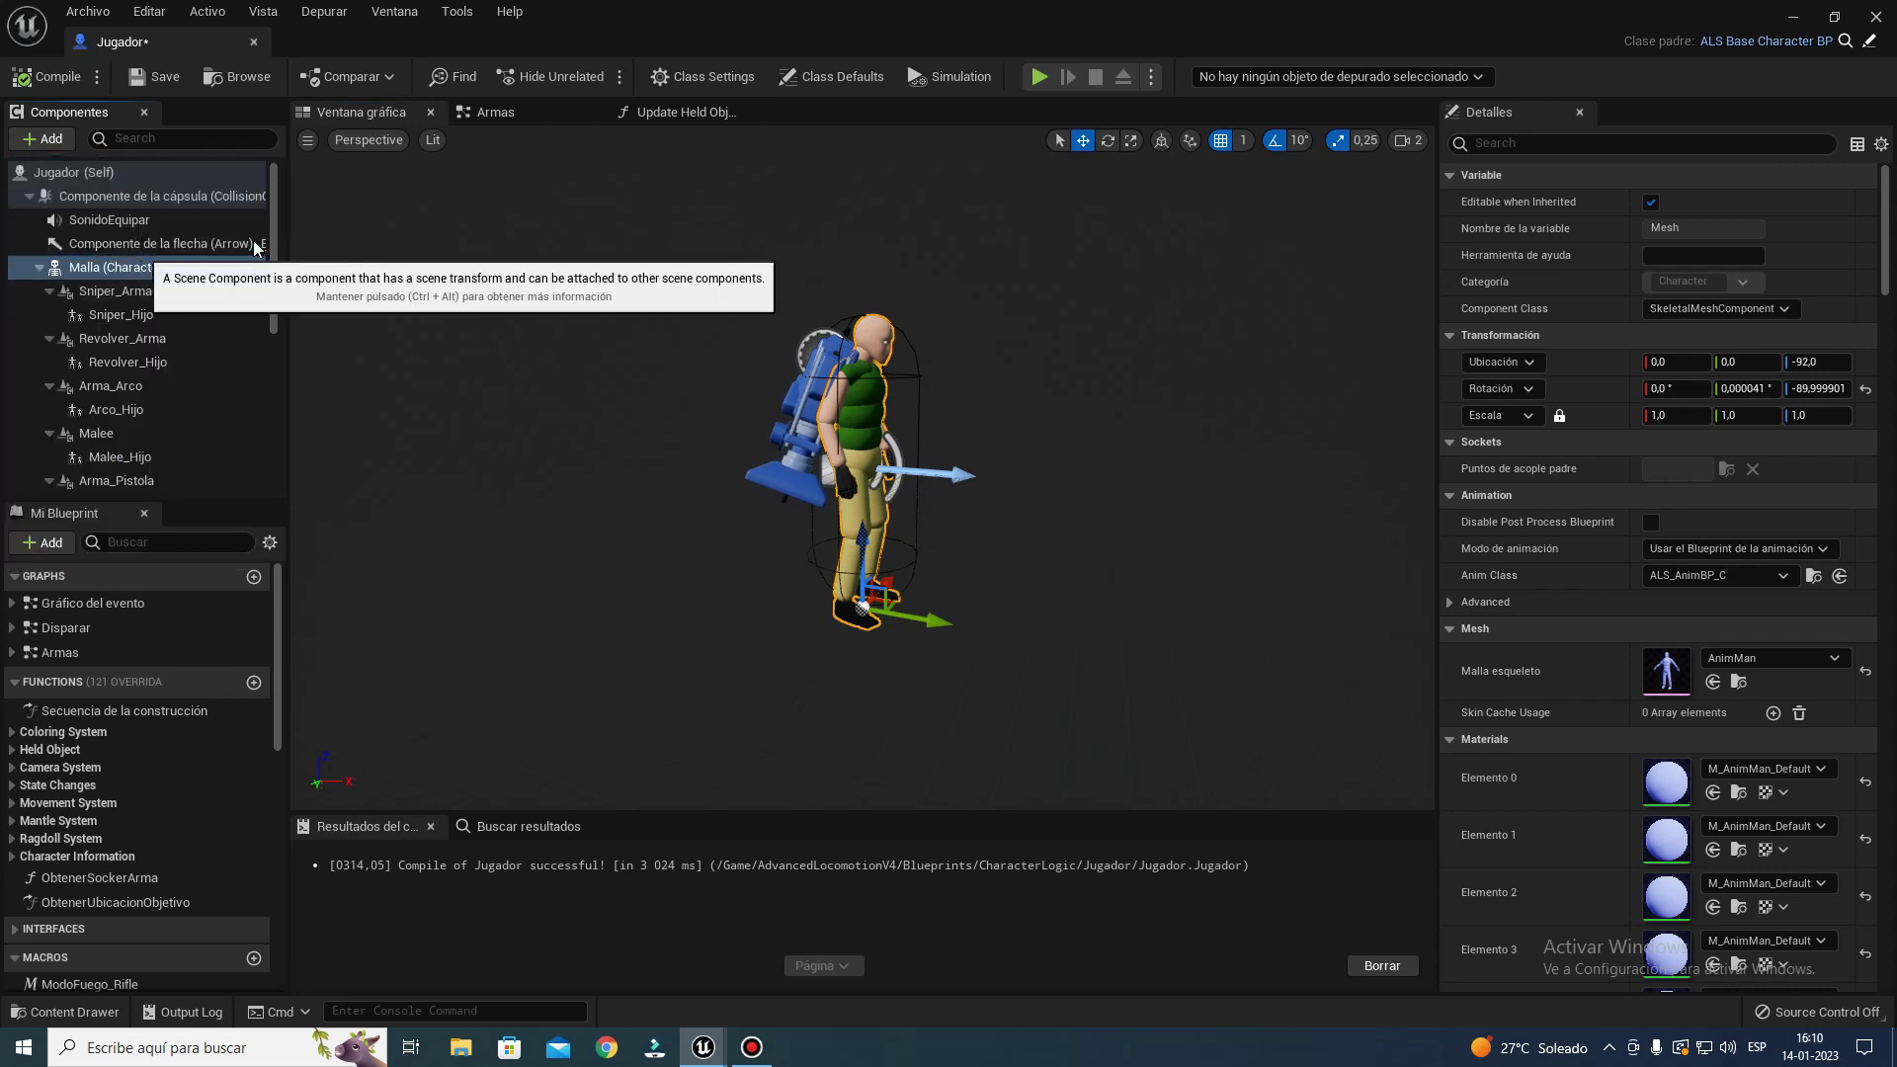
type("Arma_Bate")
key("Return")
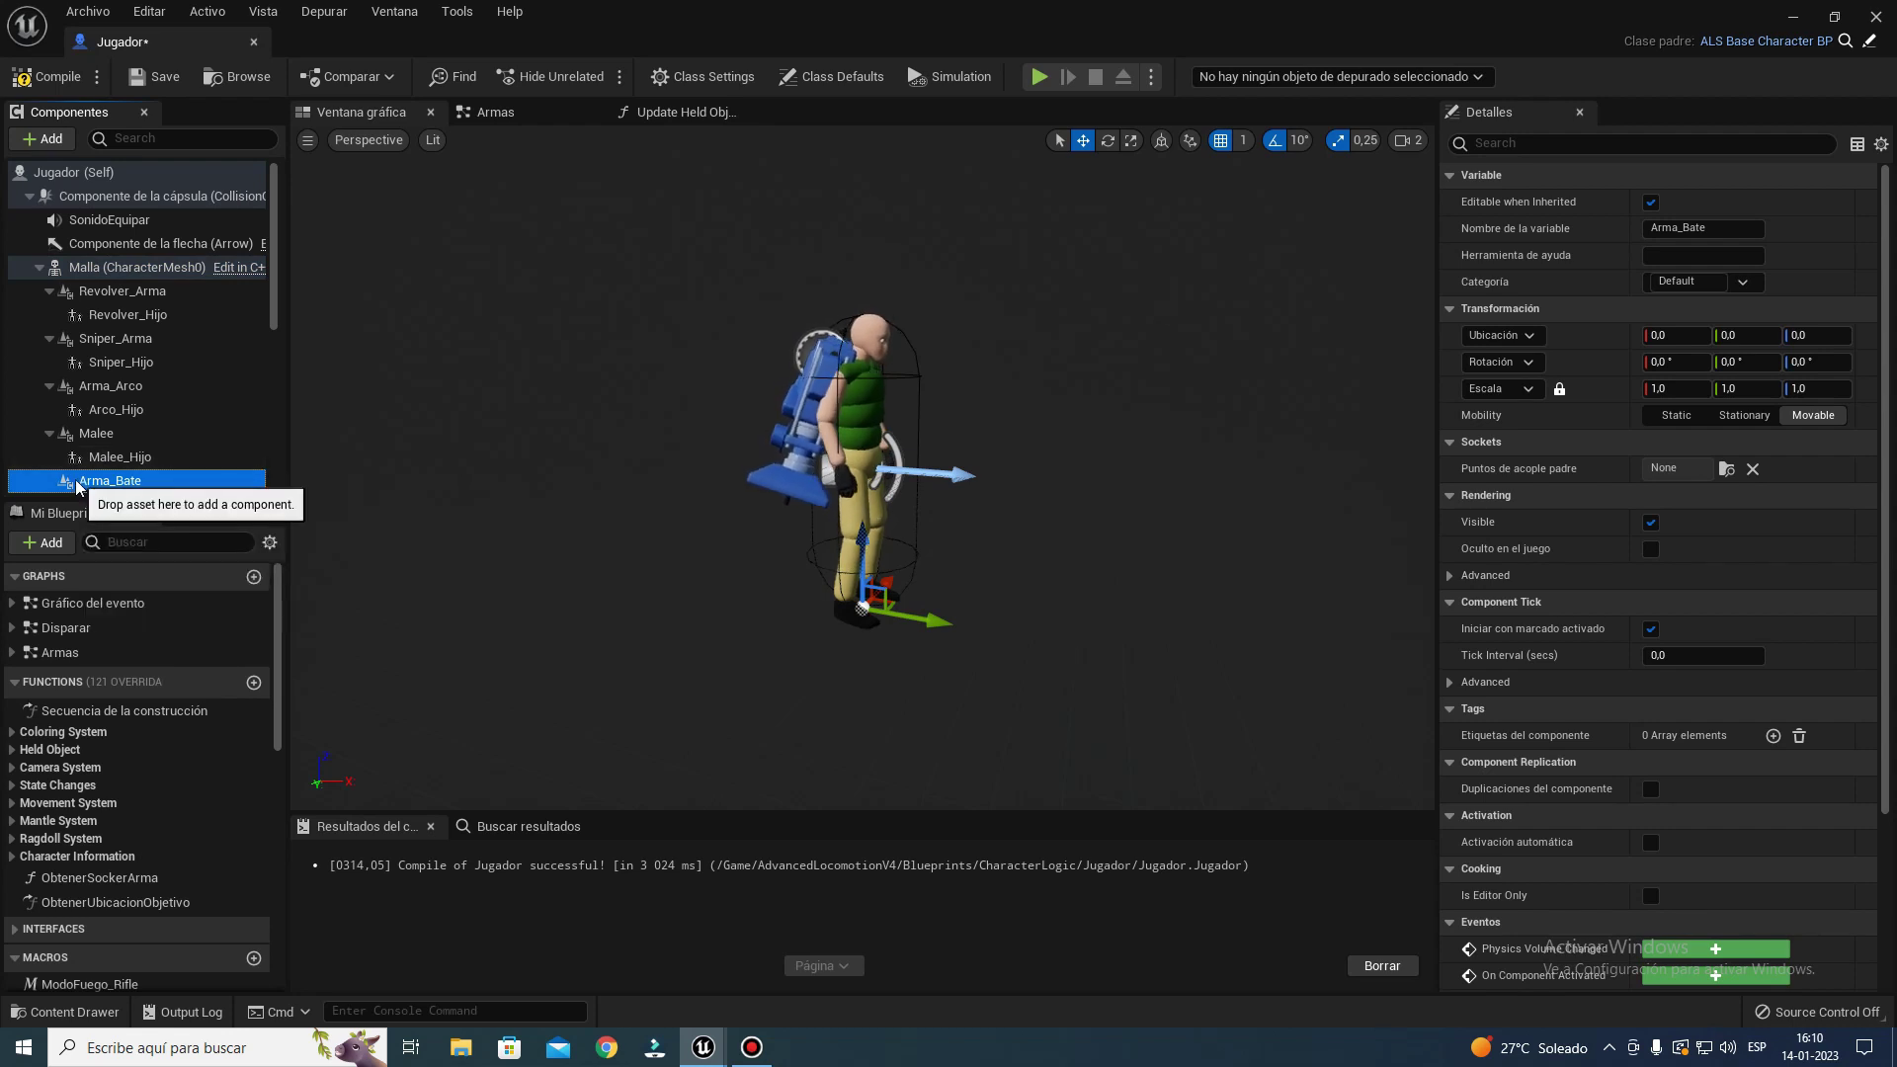
- Add a child actor component named Bate under Arma_Bate
left_click(49, 148)
type("hijo")
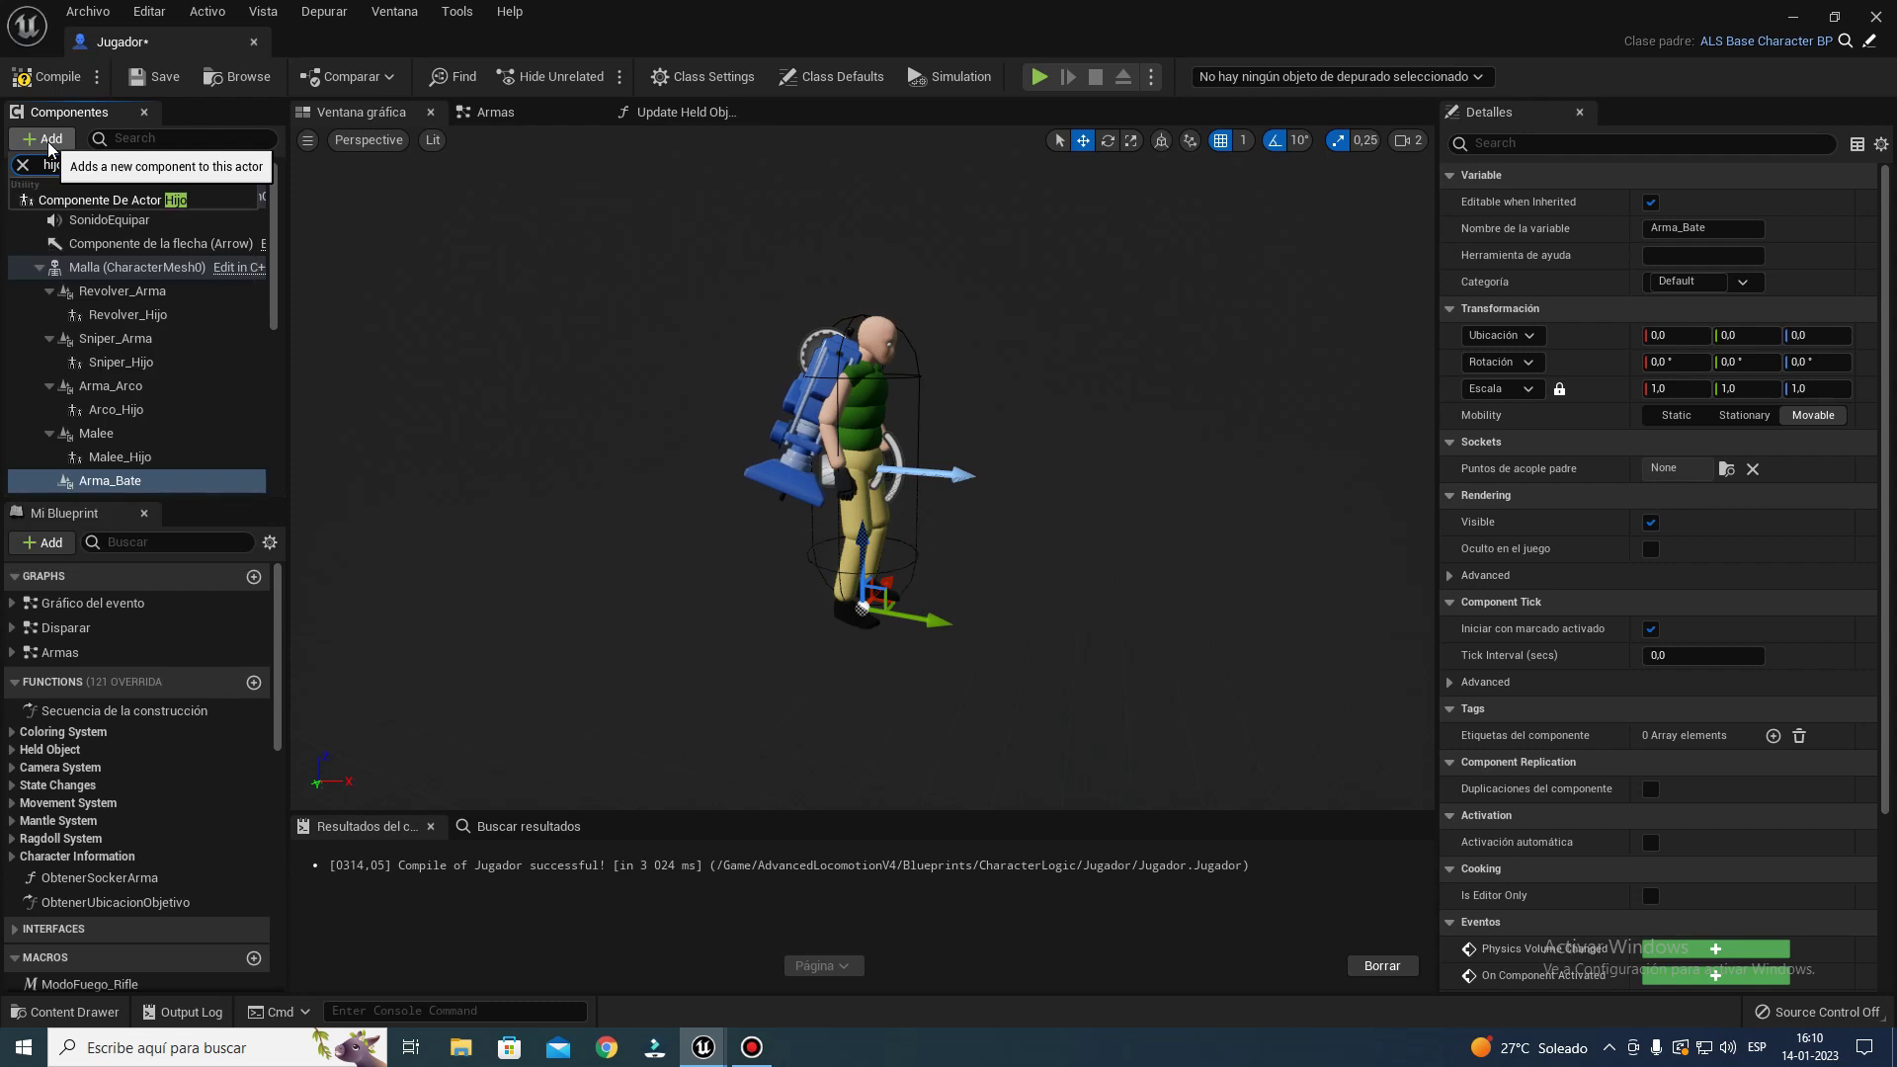
left_click(77, 197)
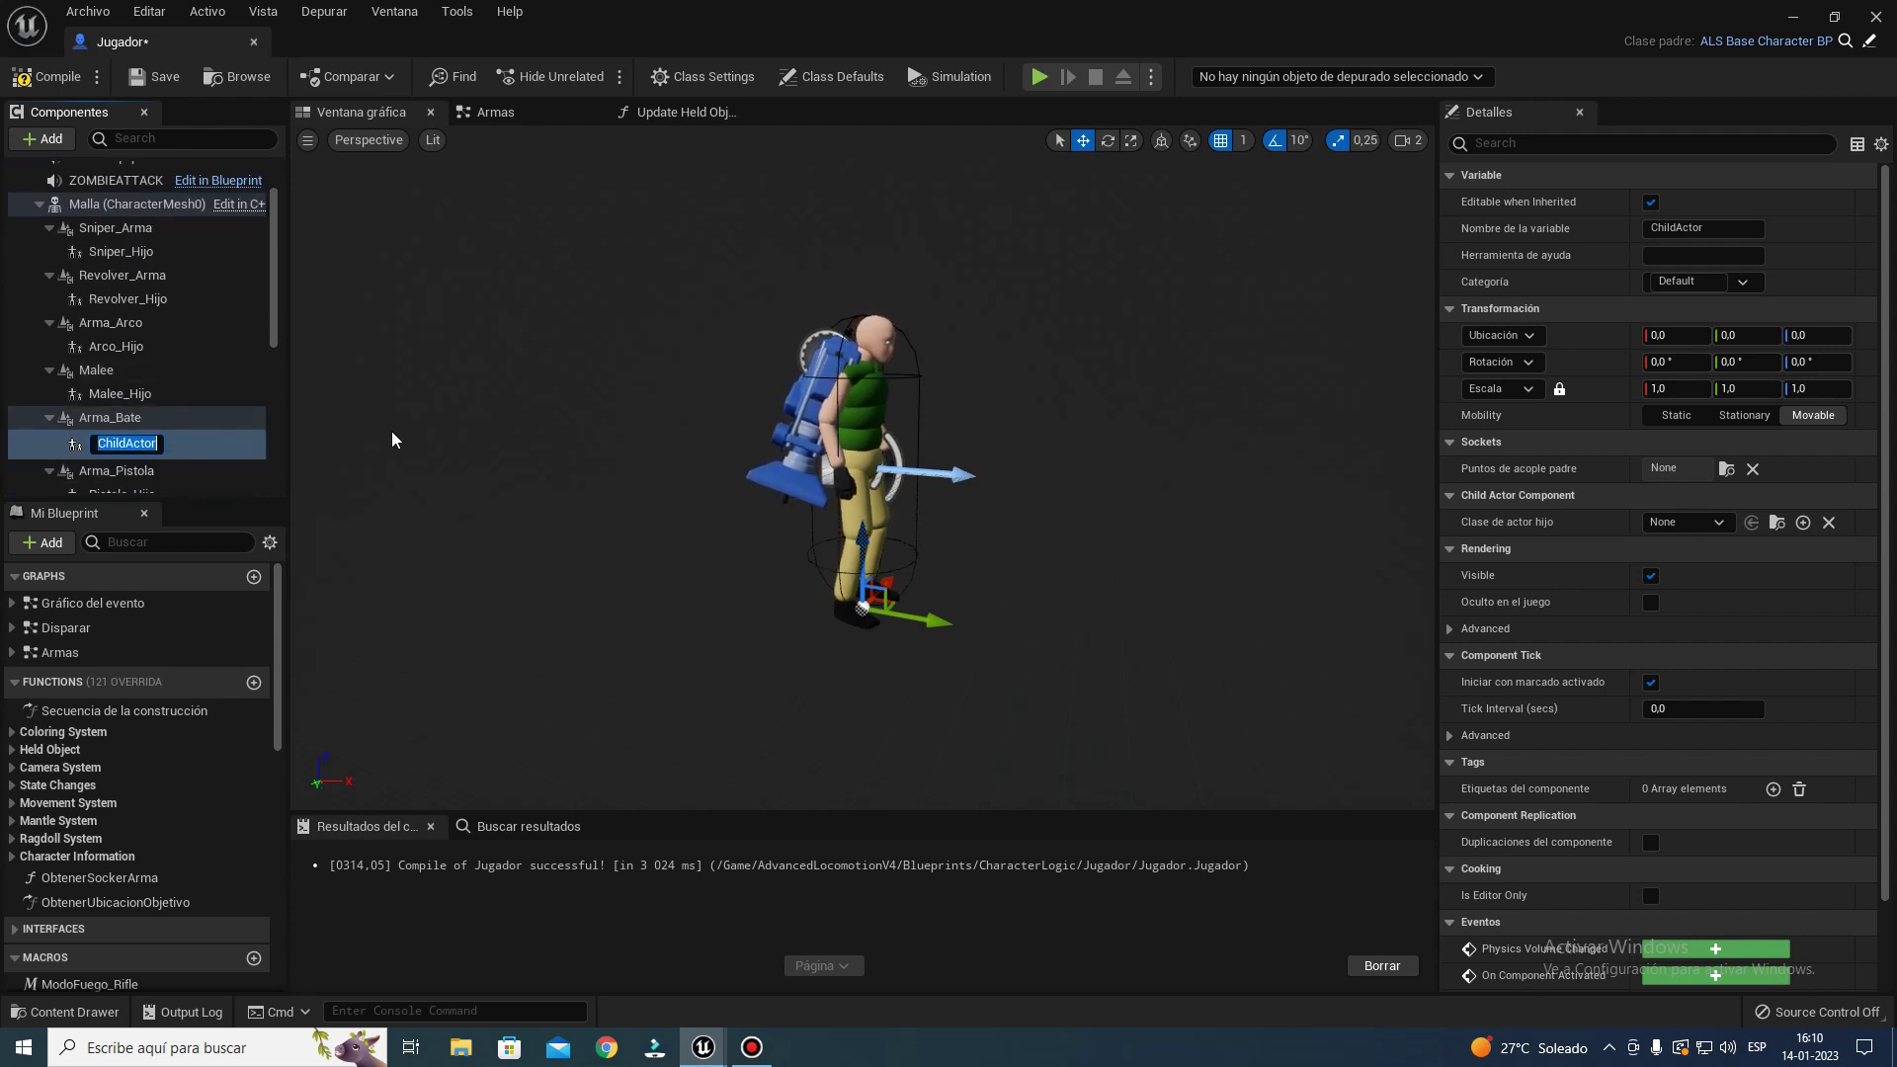
type("Bate")
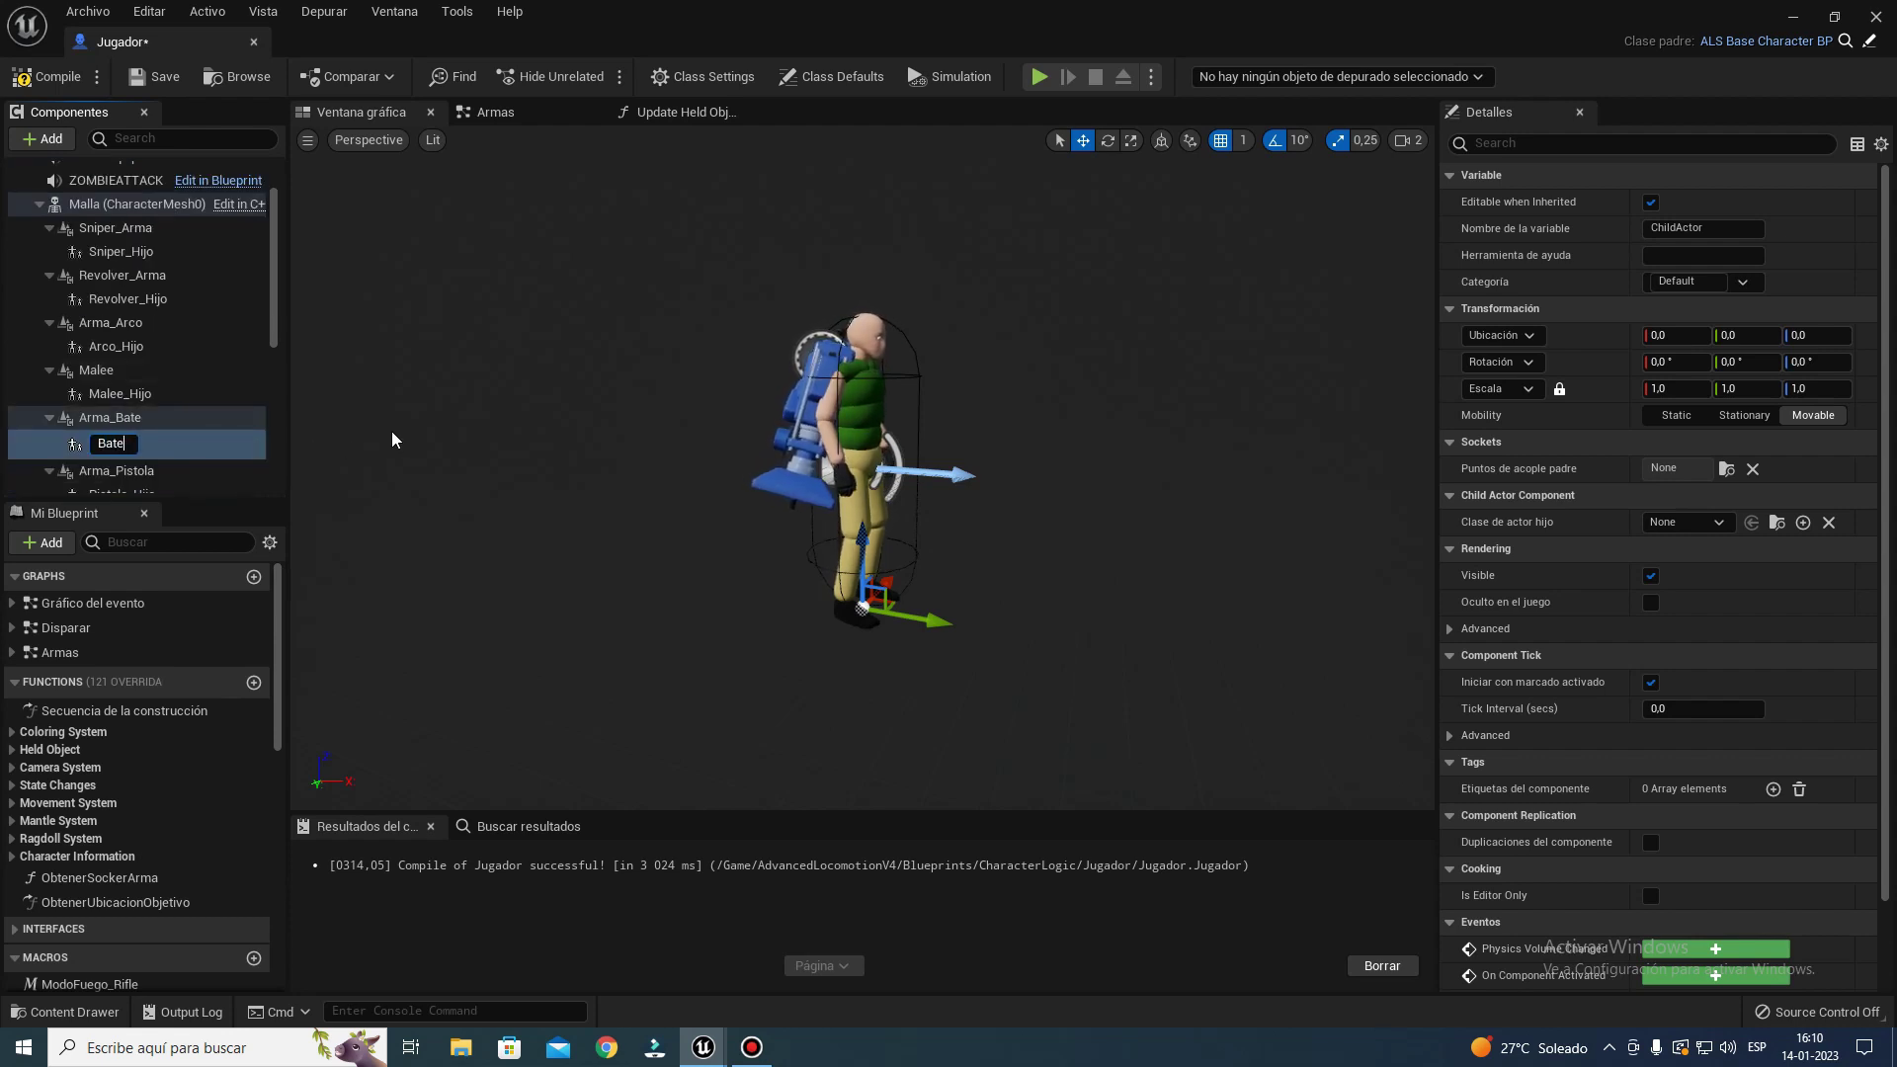
key("Return")
- Delete the Malee and Malee_Hijo components
left_click(95, 370)
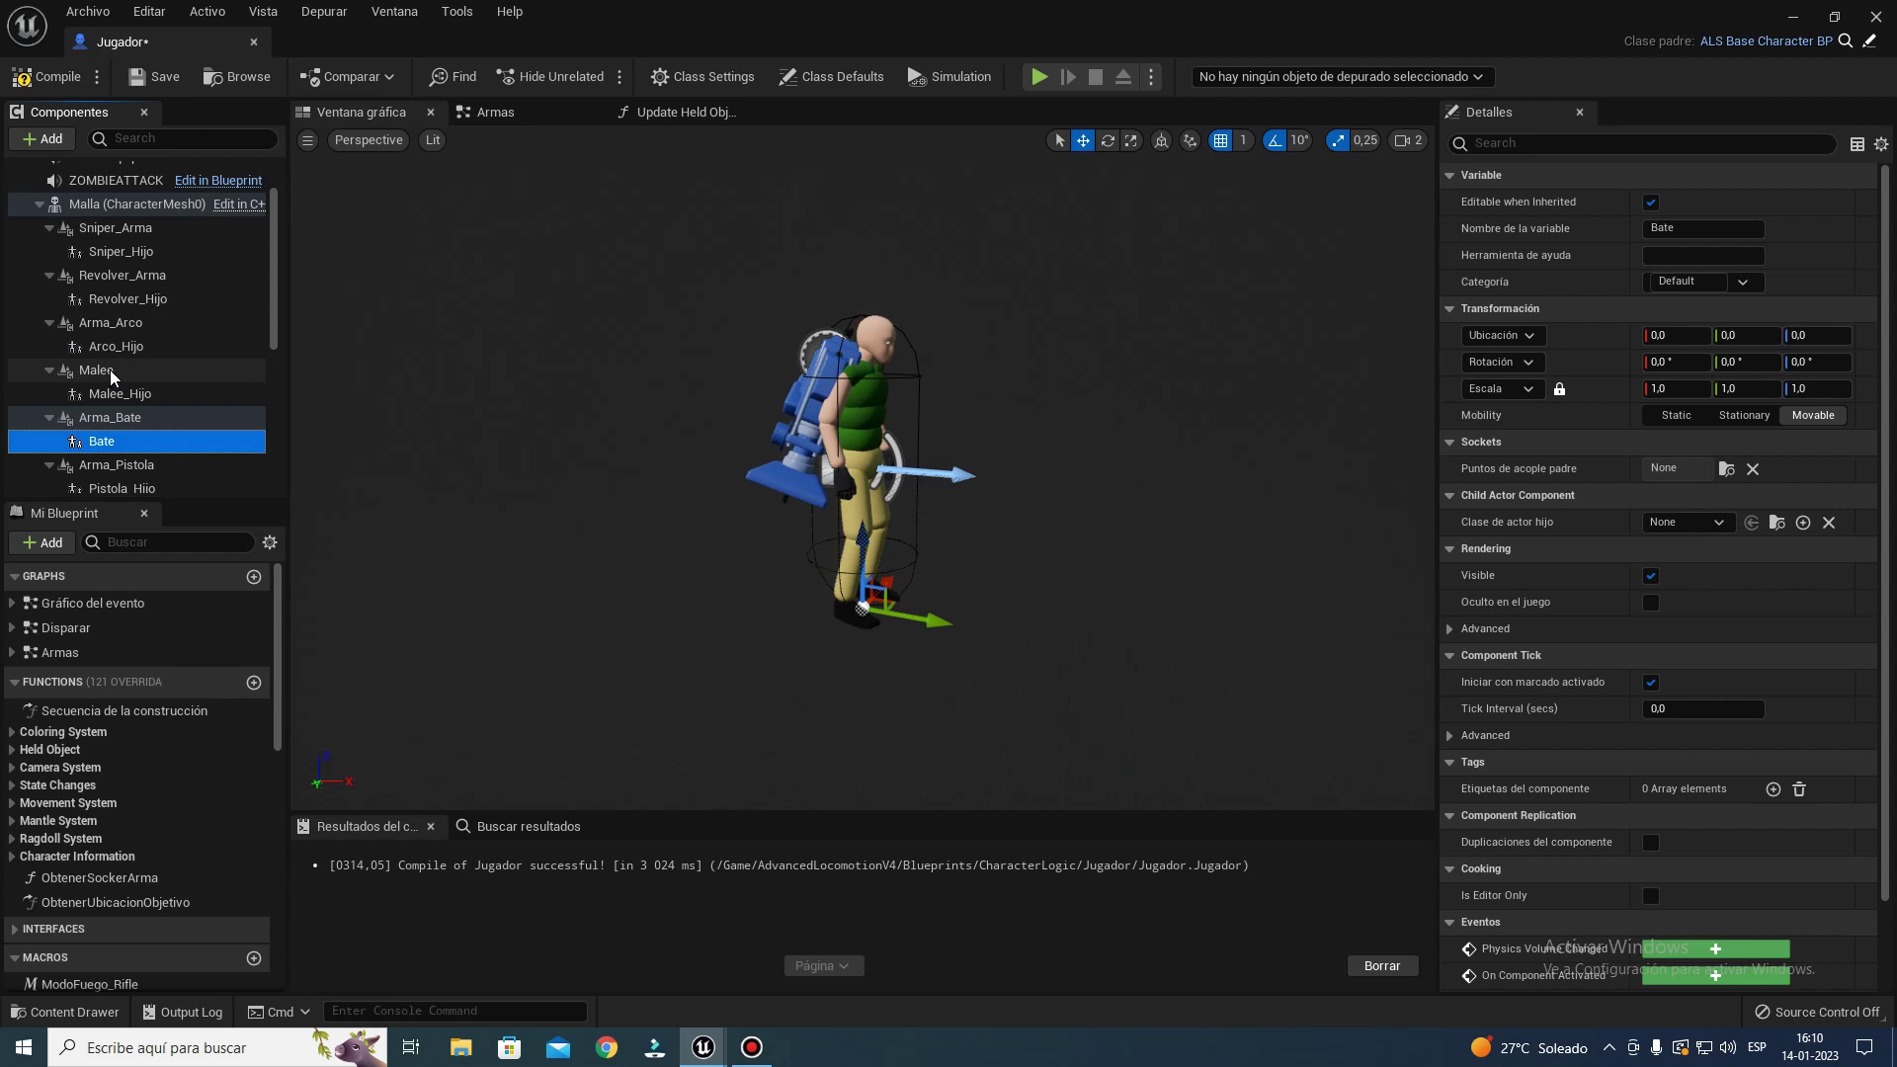
left_click(119, 393, "ctrl")
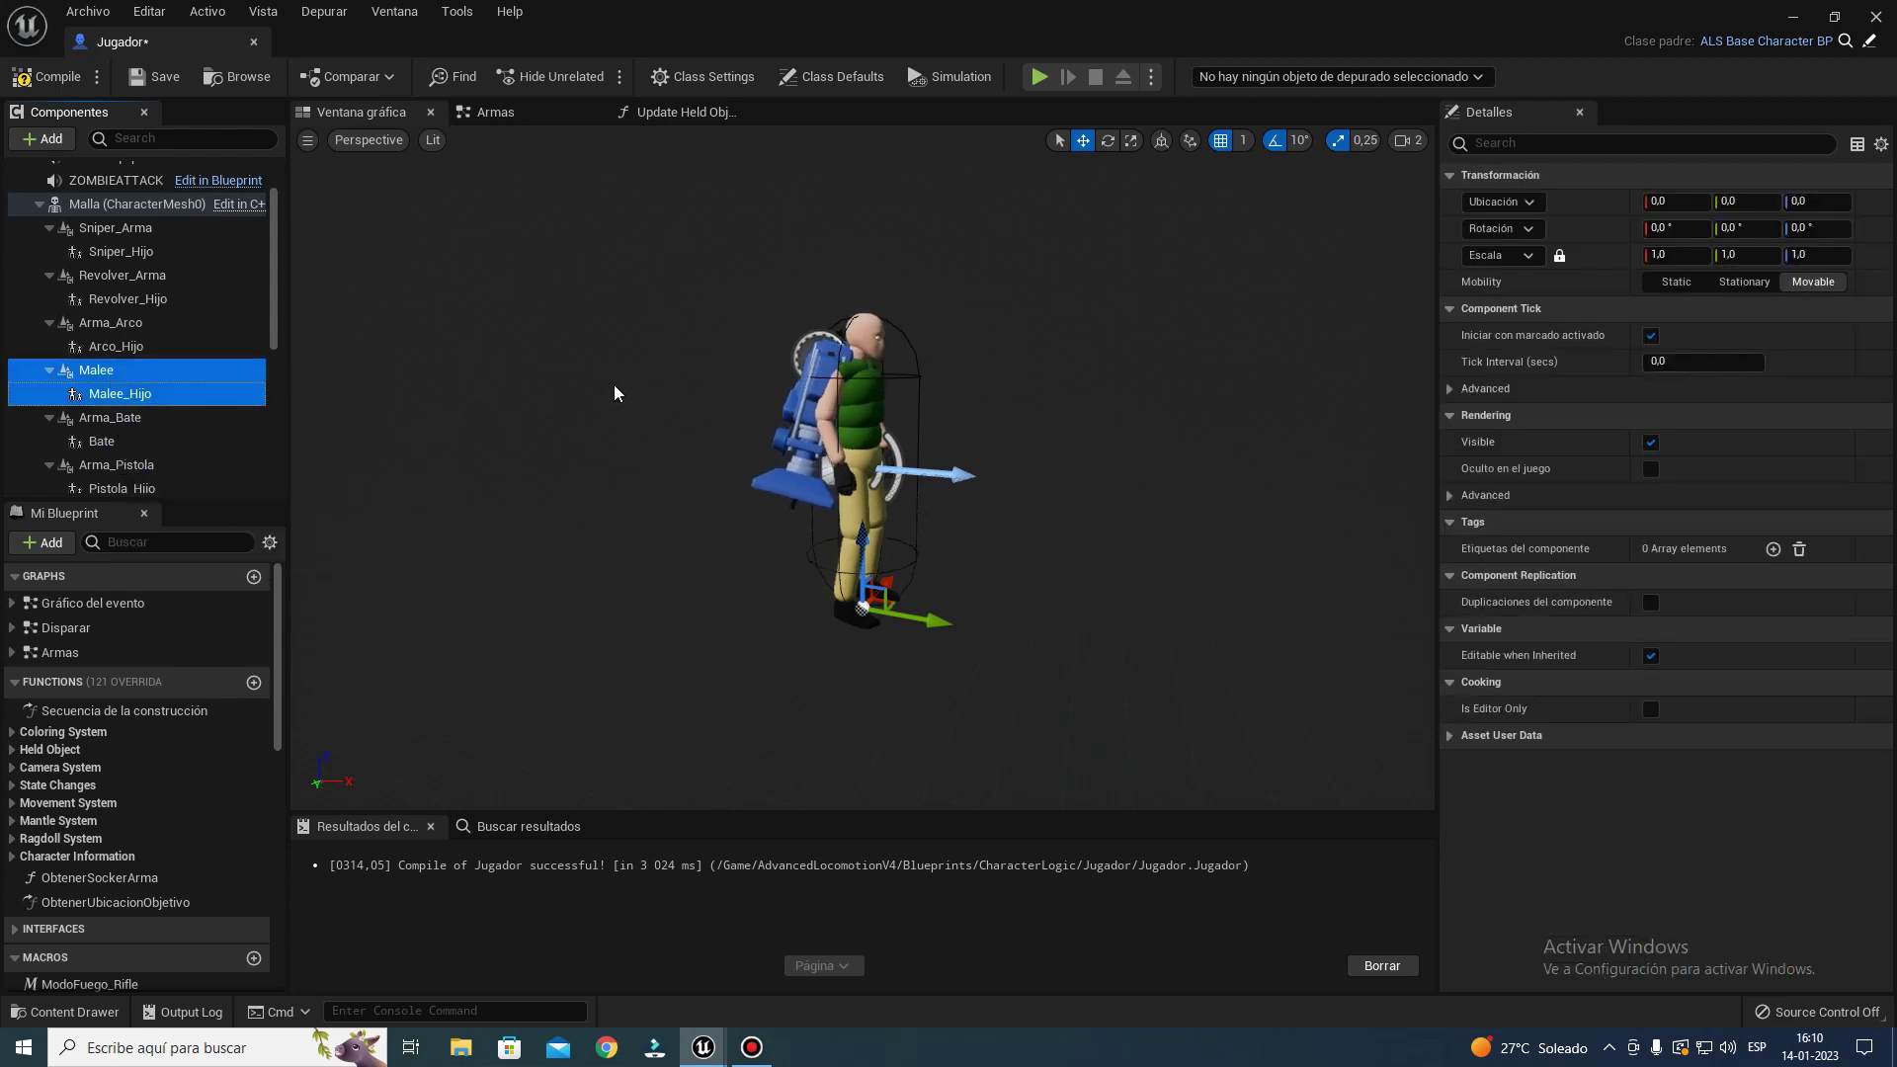
key("Delete")
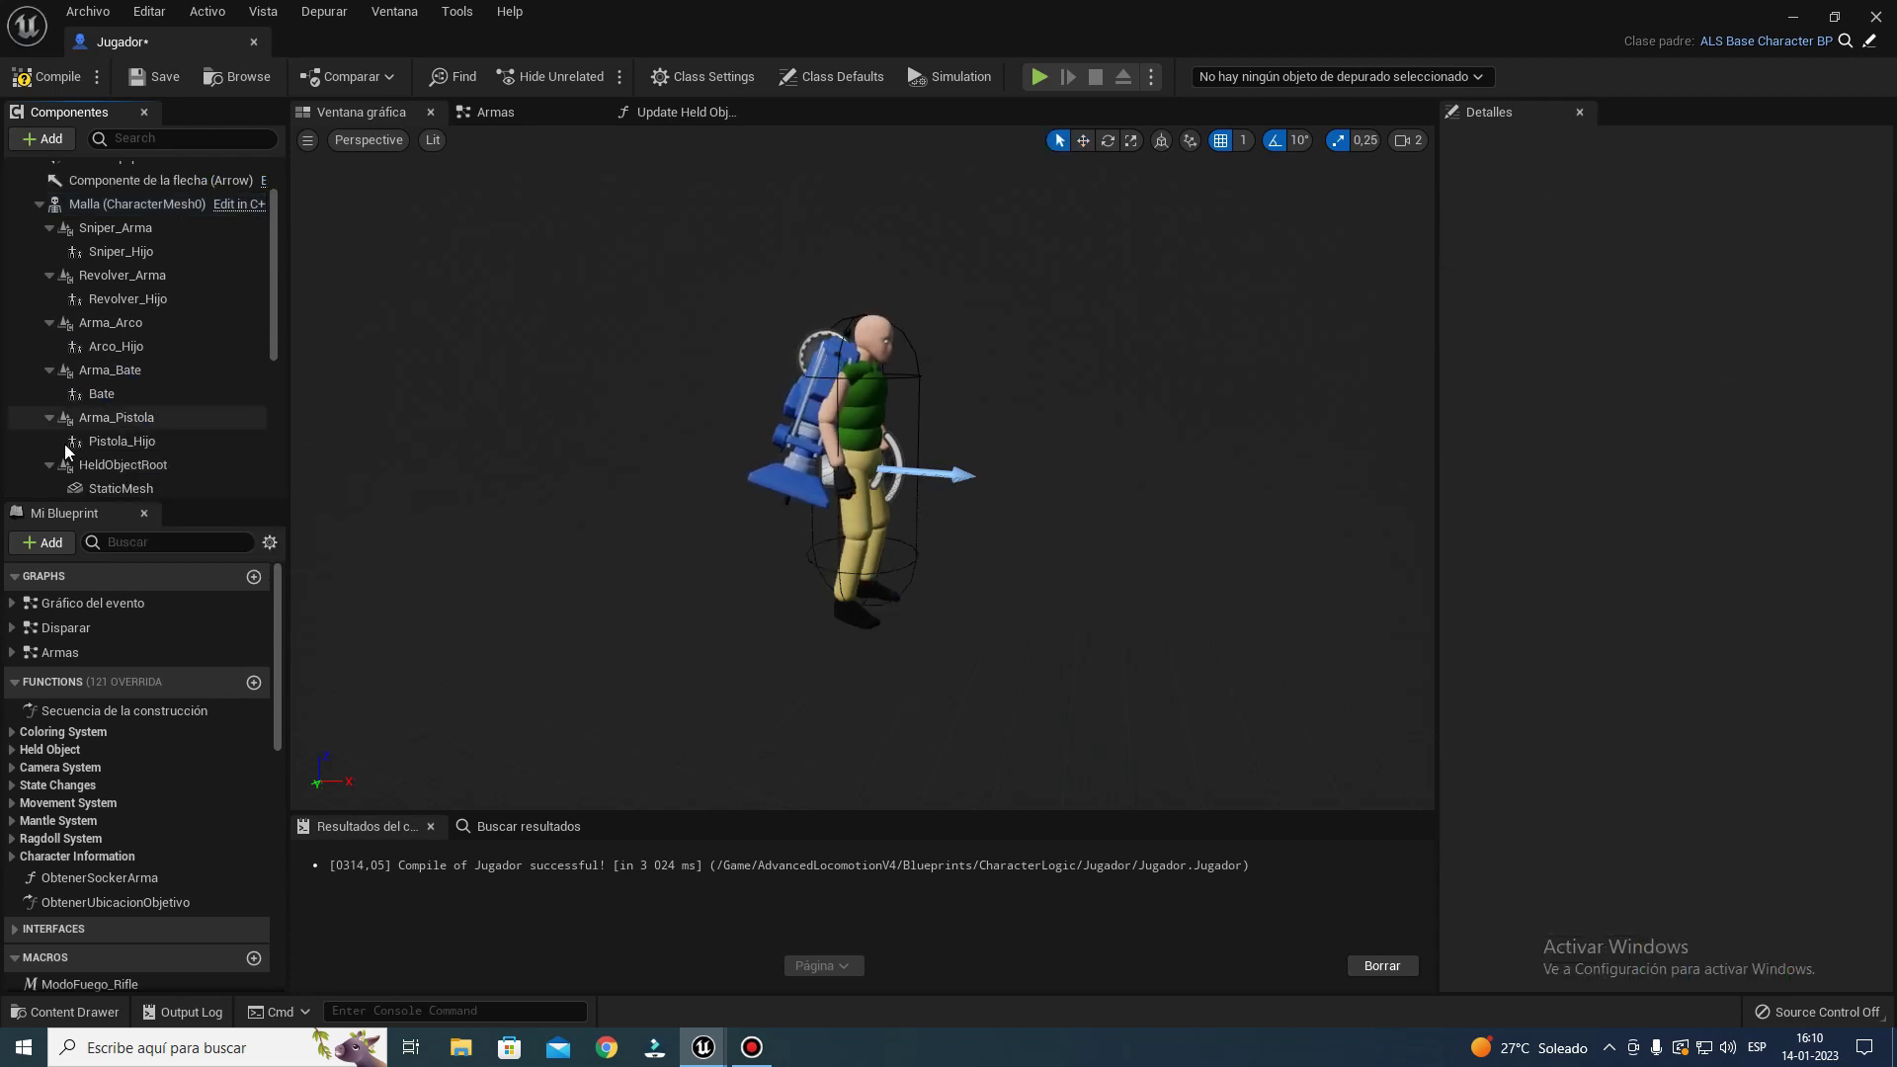
- Compile Jugador and rename the Bate child actor variable to Bate_Hijo
left_click(111, 370)
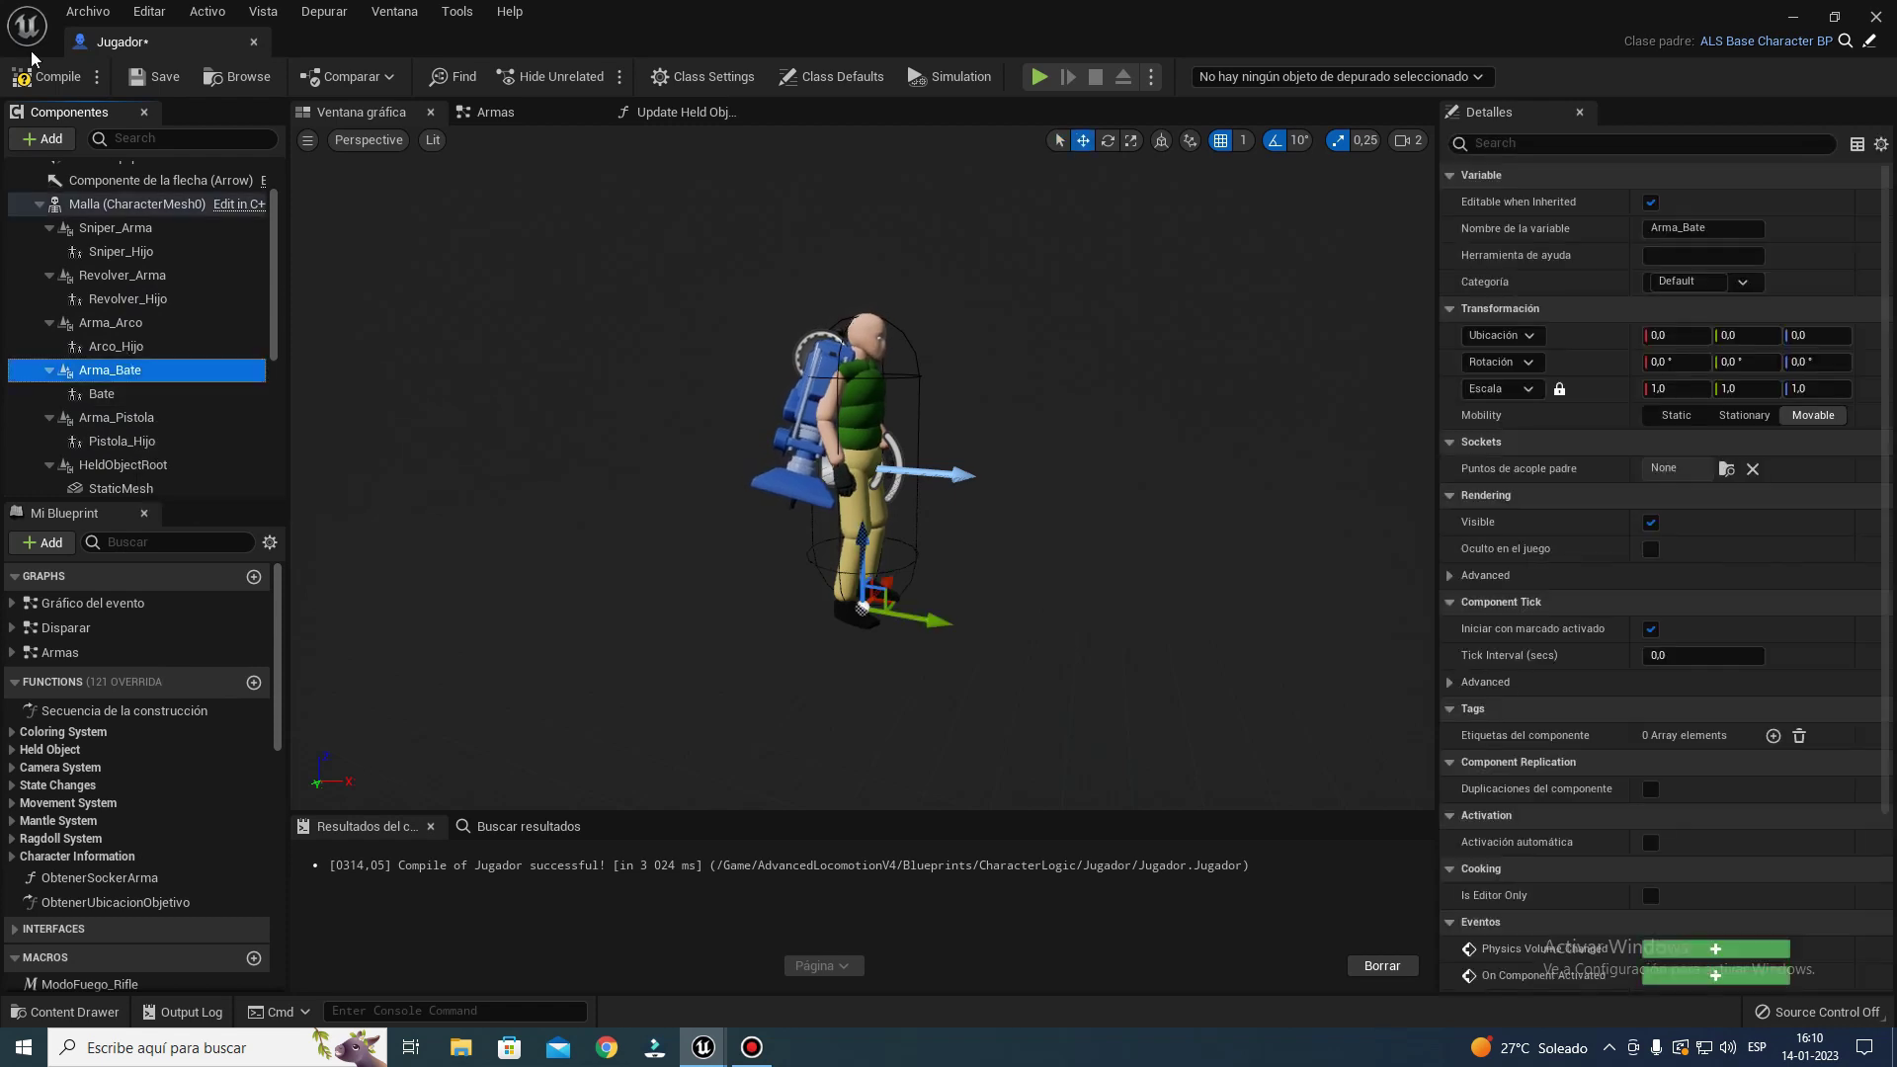
left_click(45, 84)
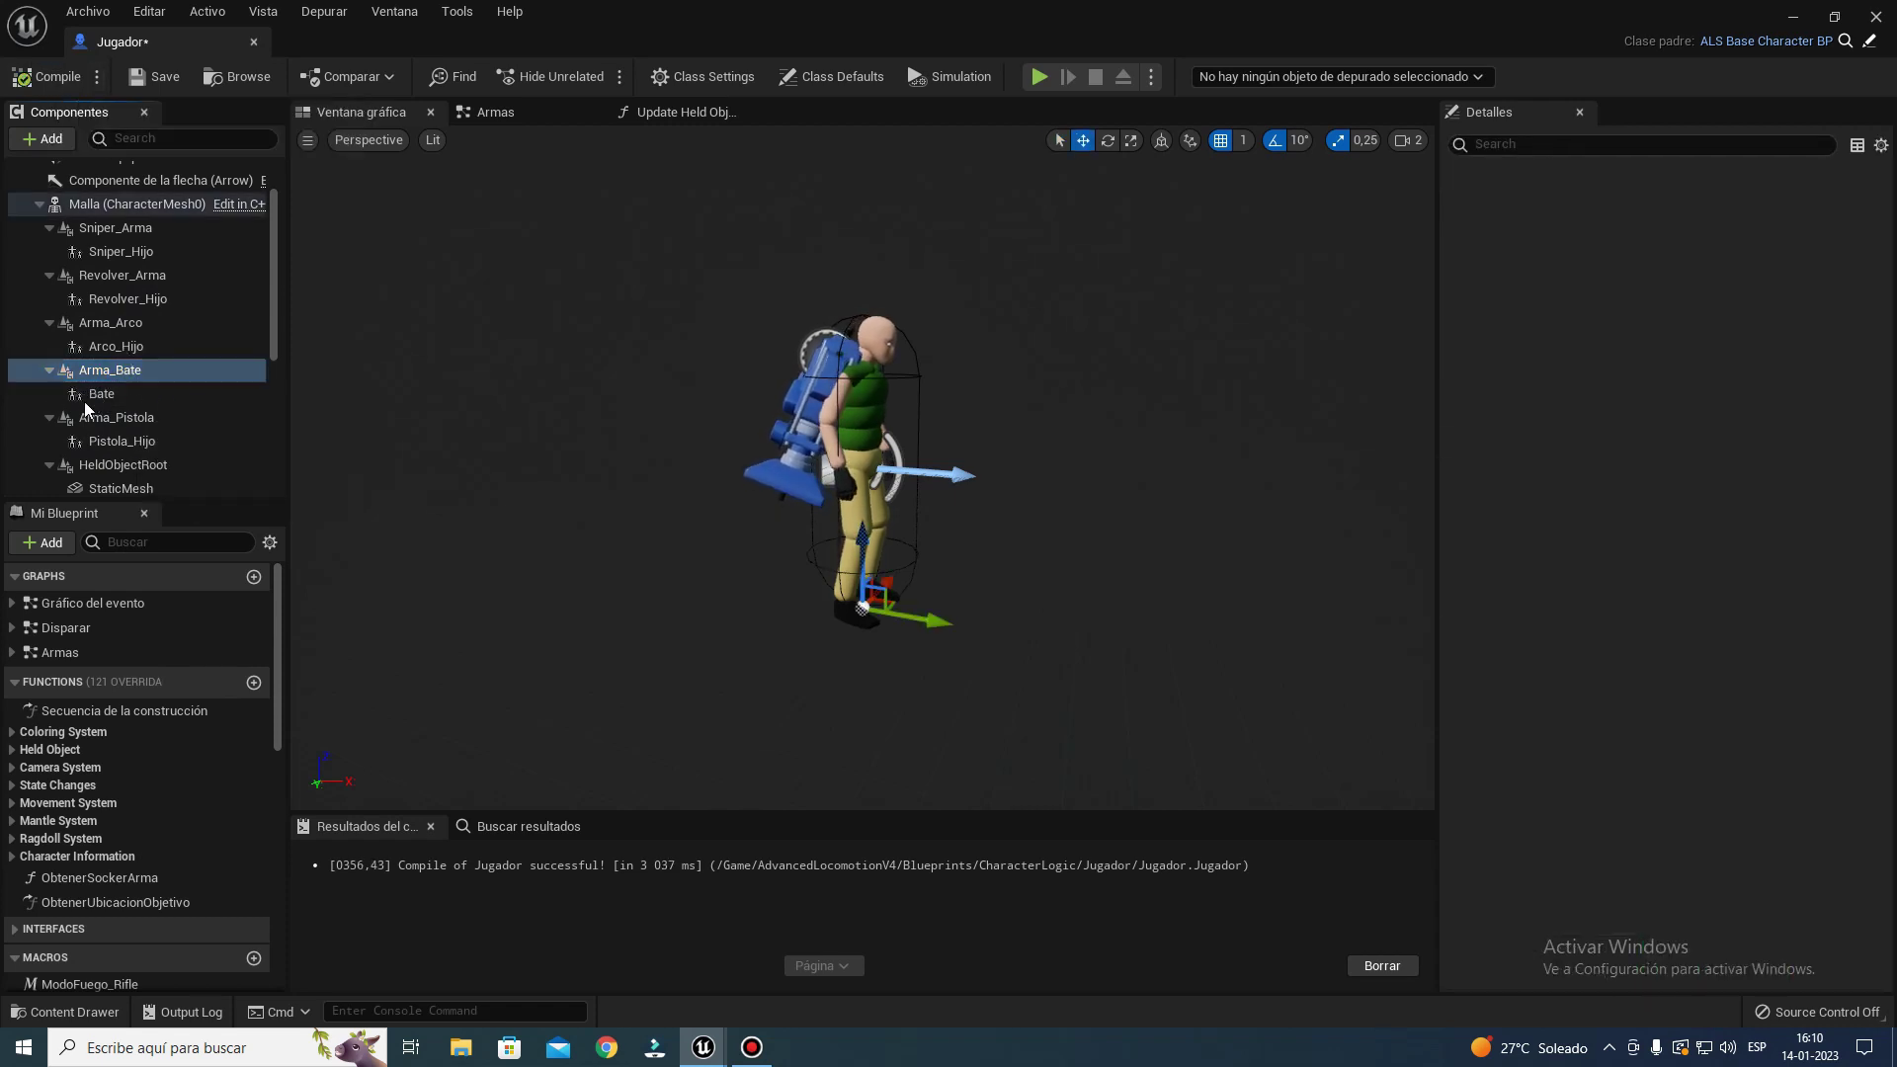
left_click(99, 393)
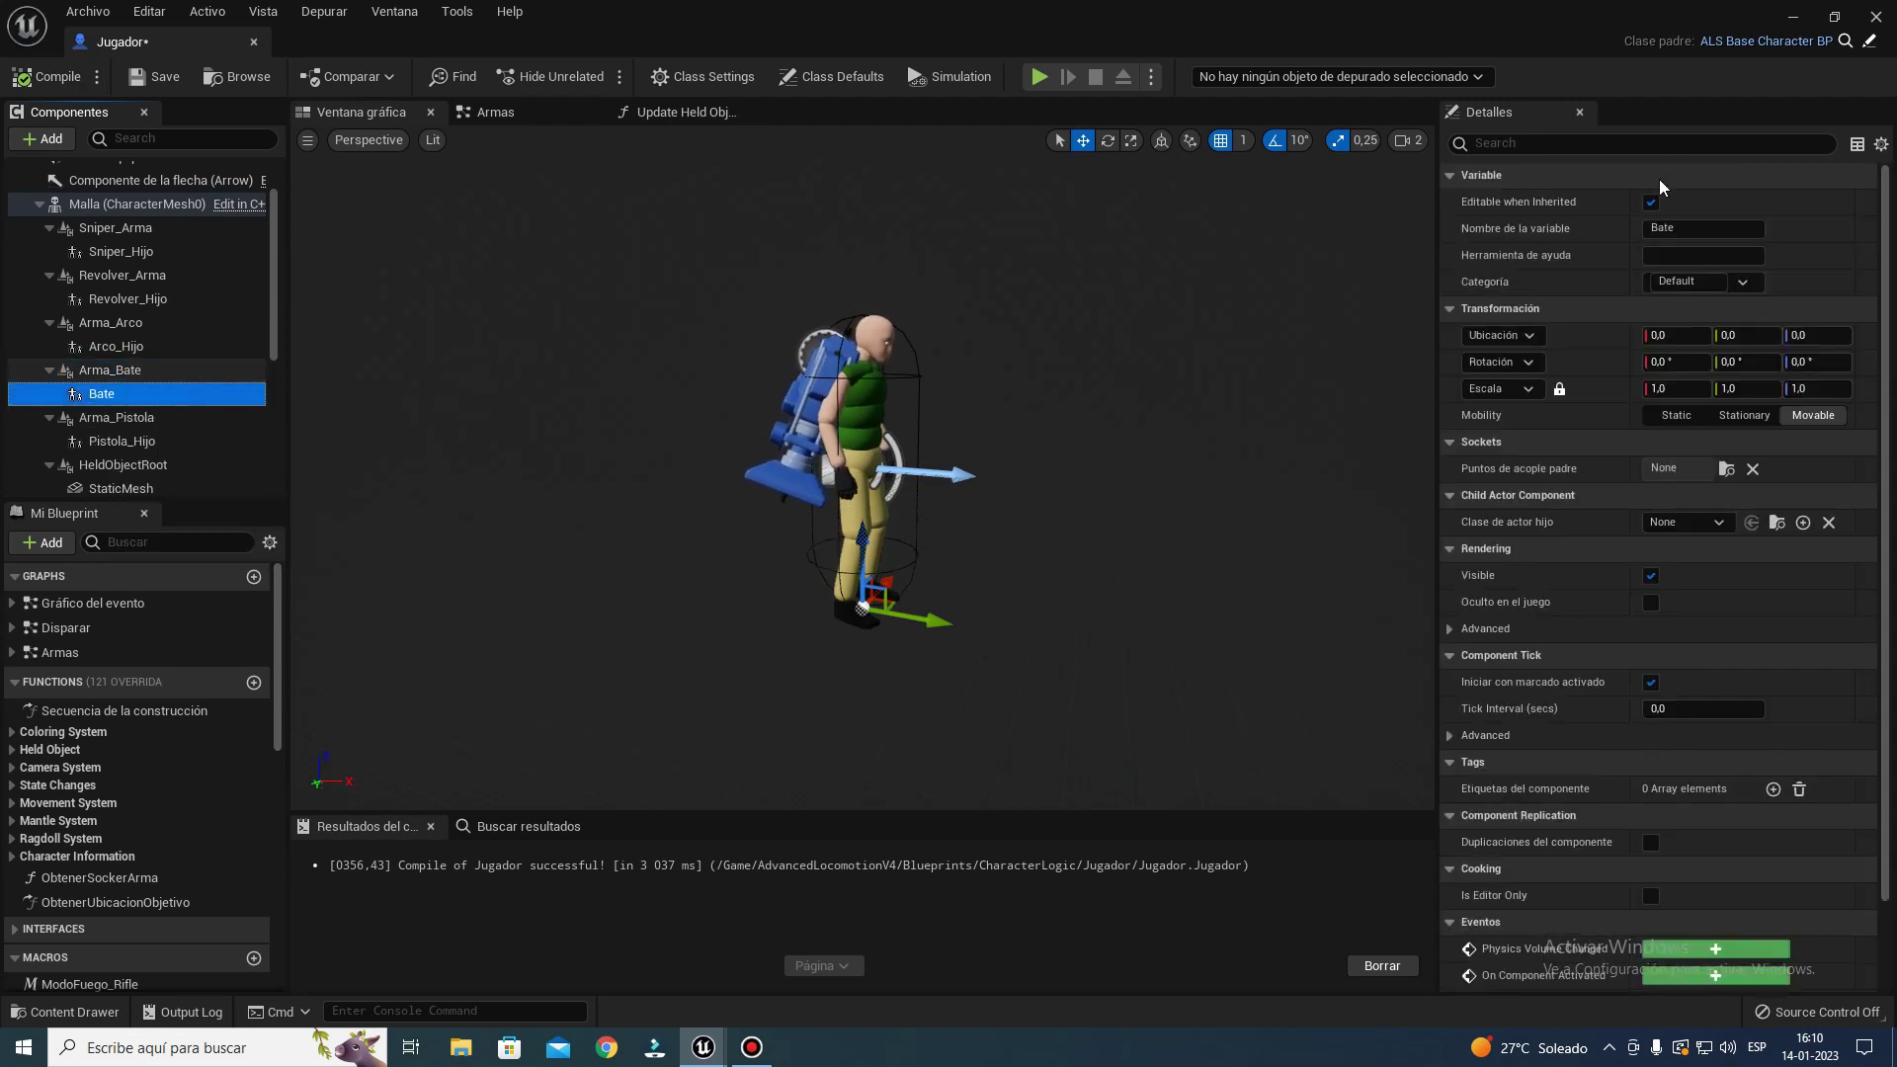
key("Tab")
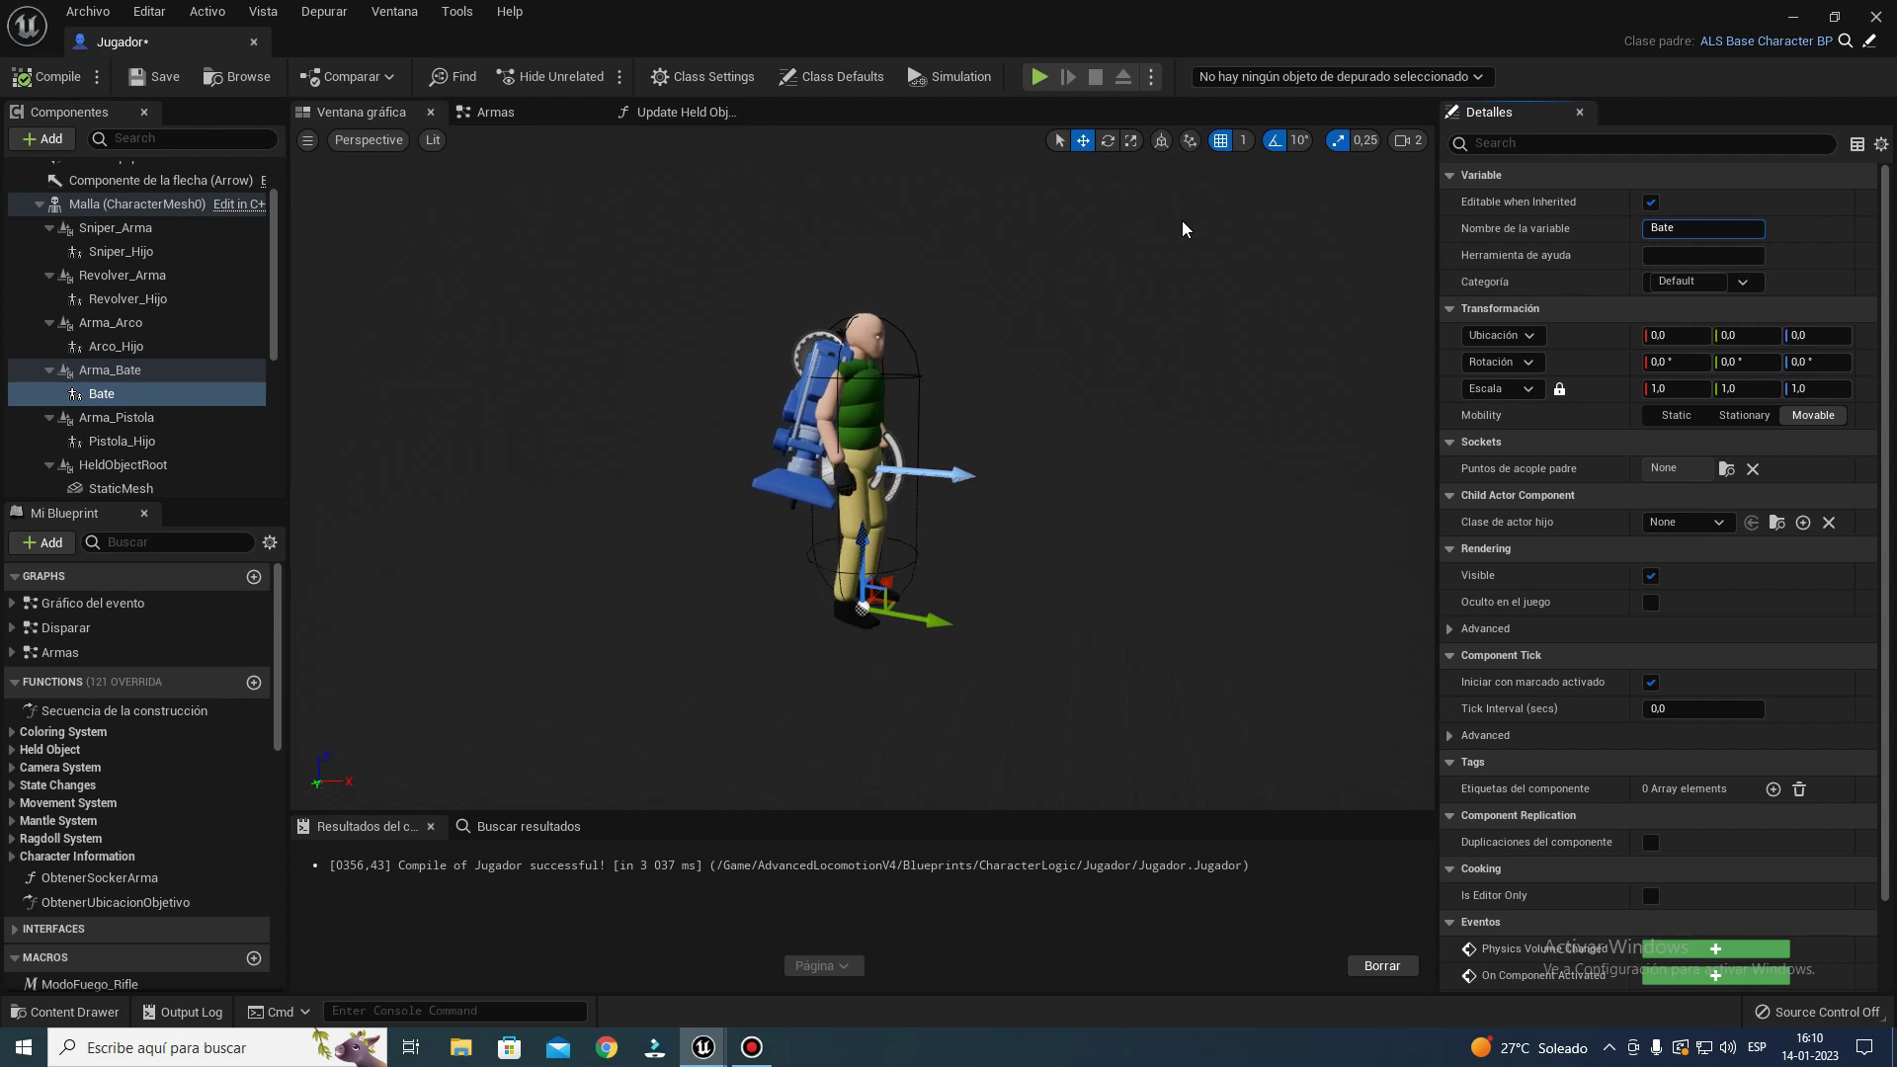
type("_Hij")
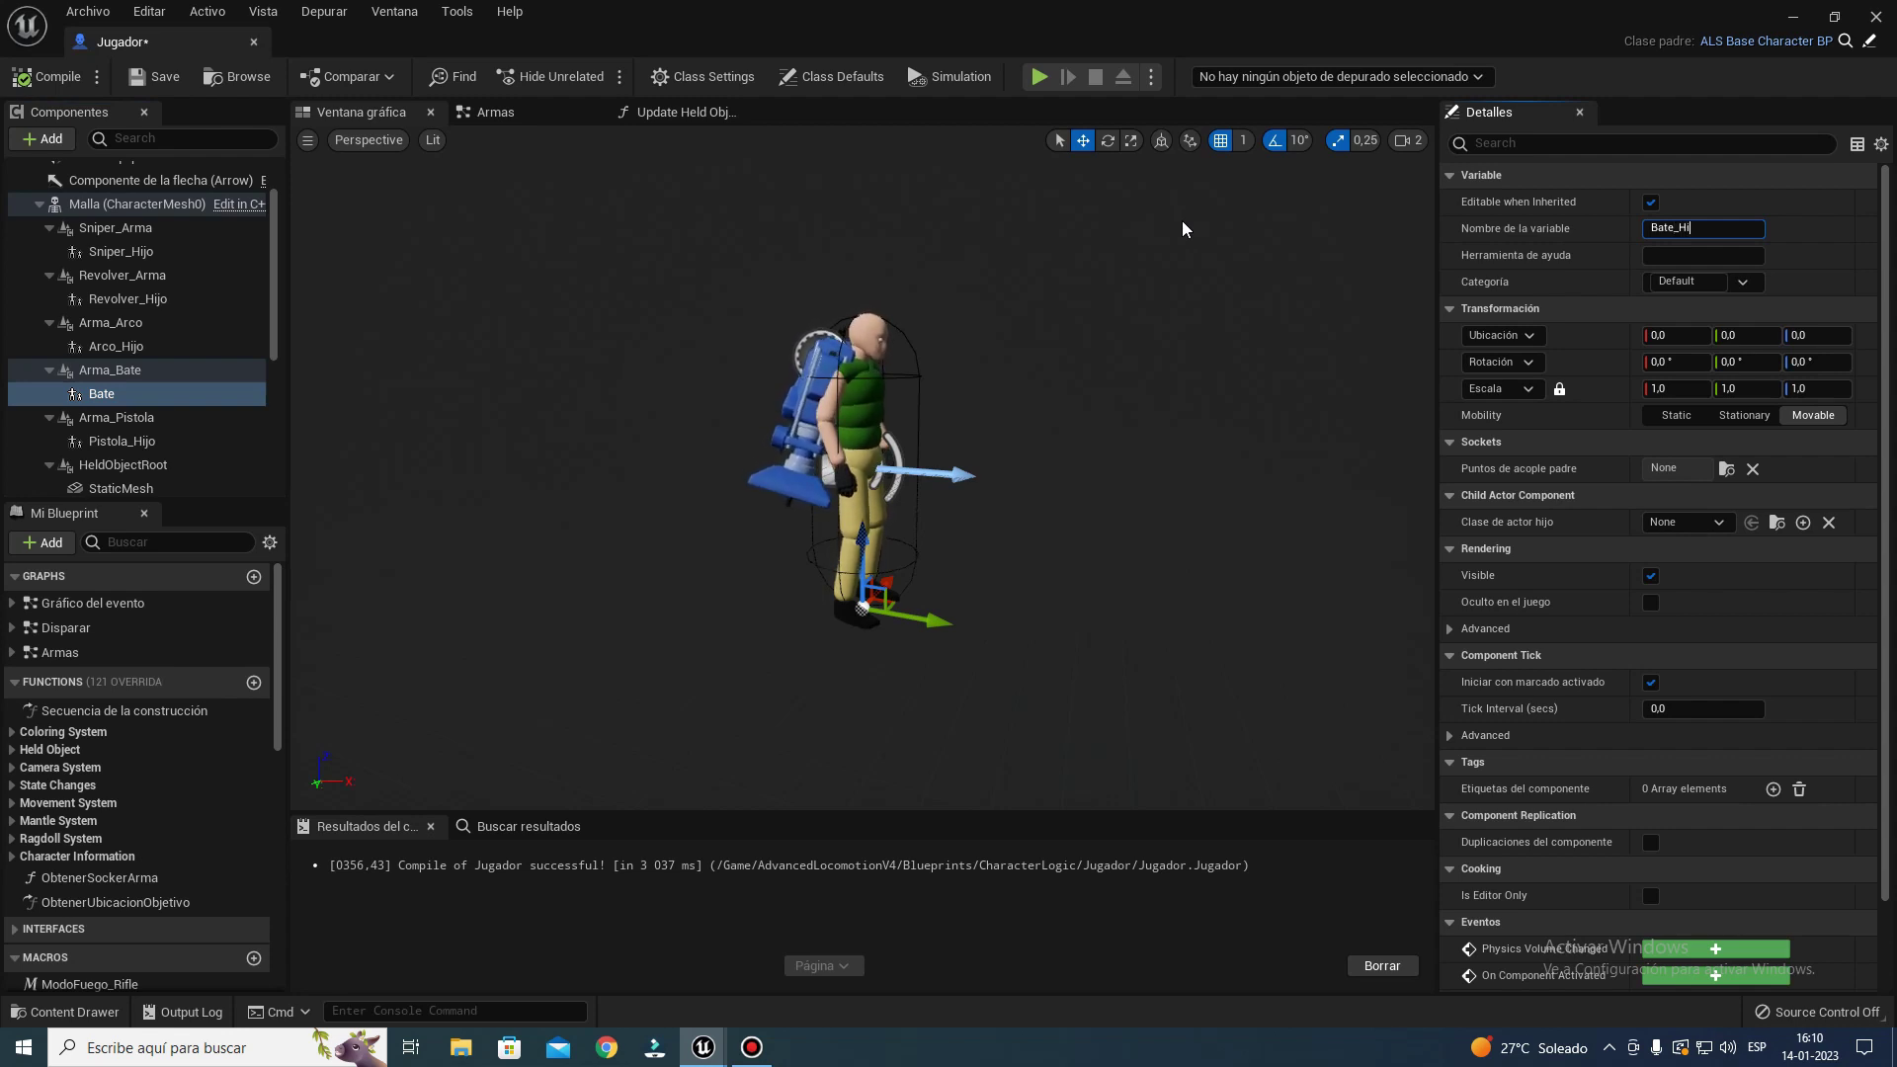
type("o")
key("Return")
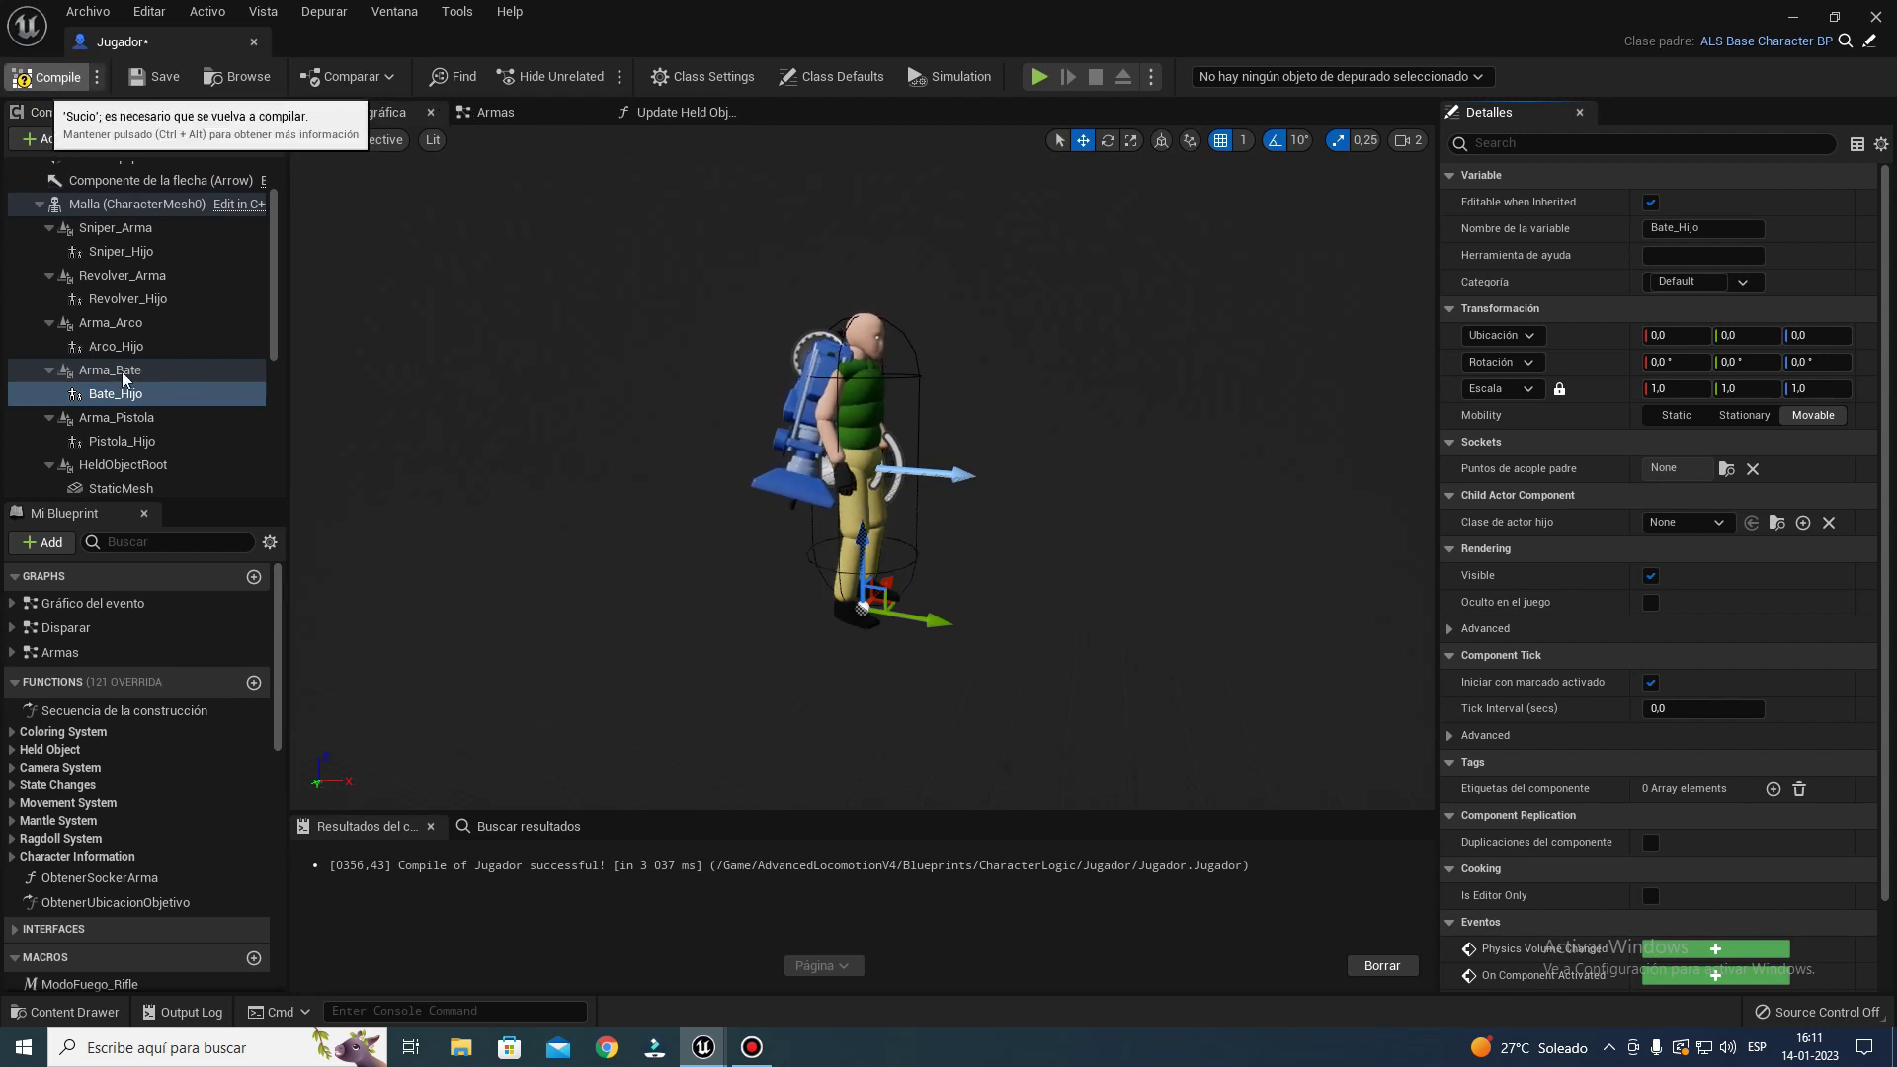
left_click(120, 372)
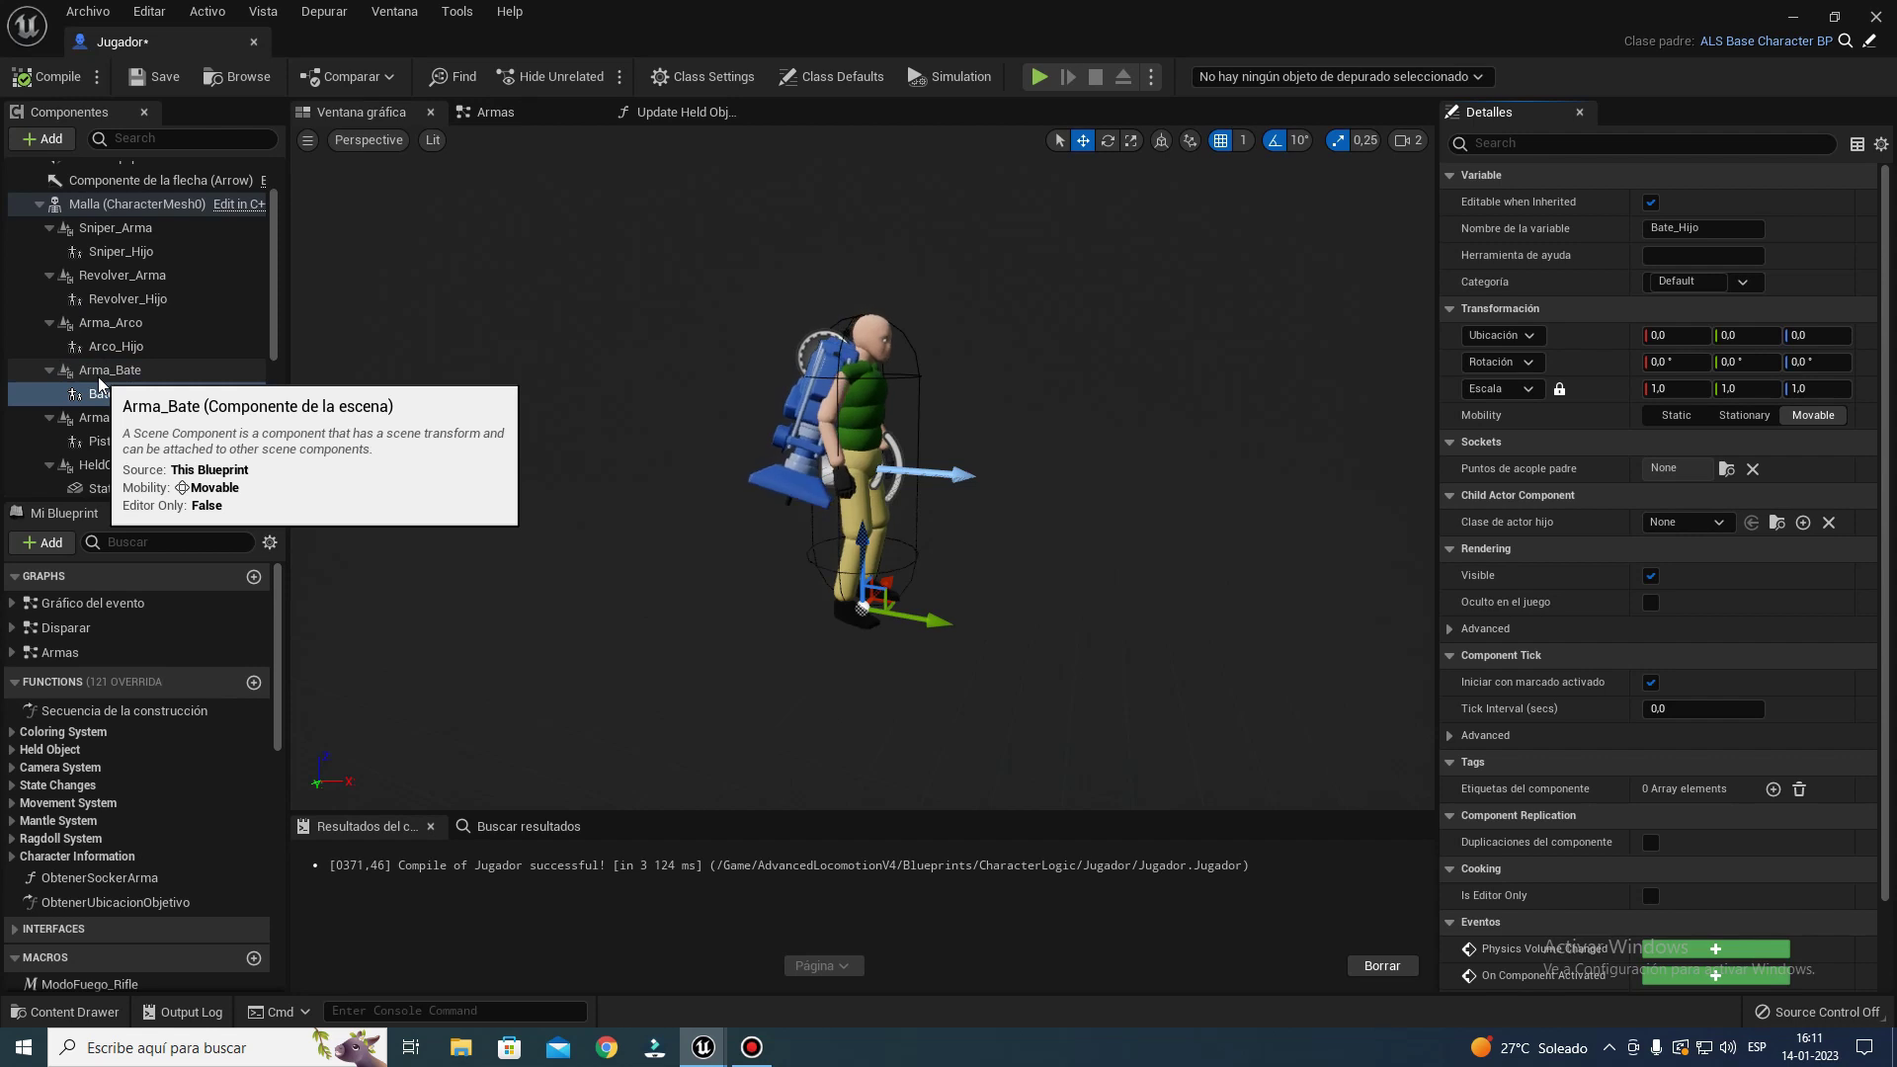
- Set Arma_Bate's parent socket to Bate_Socket and minimize the Jugador blueprint editor
left_click(1727, 469)
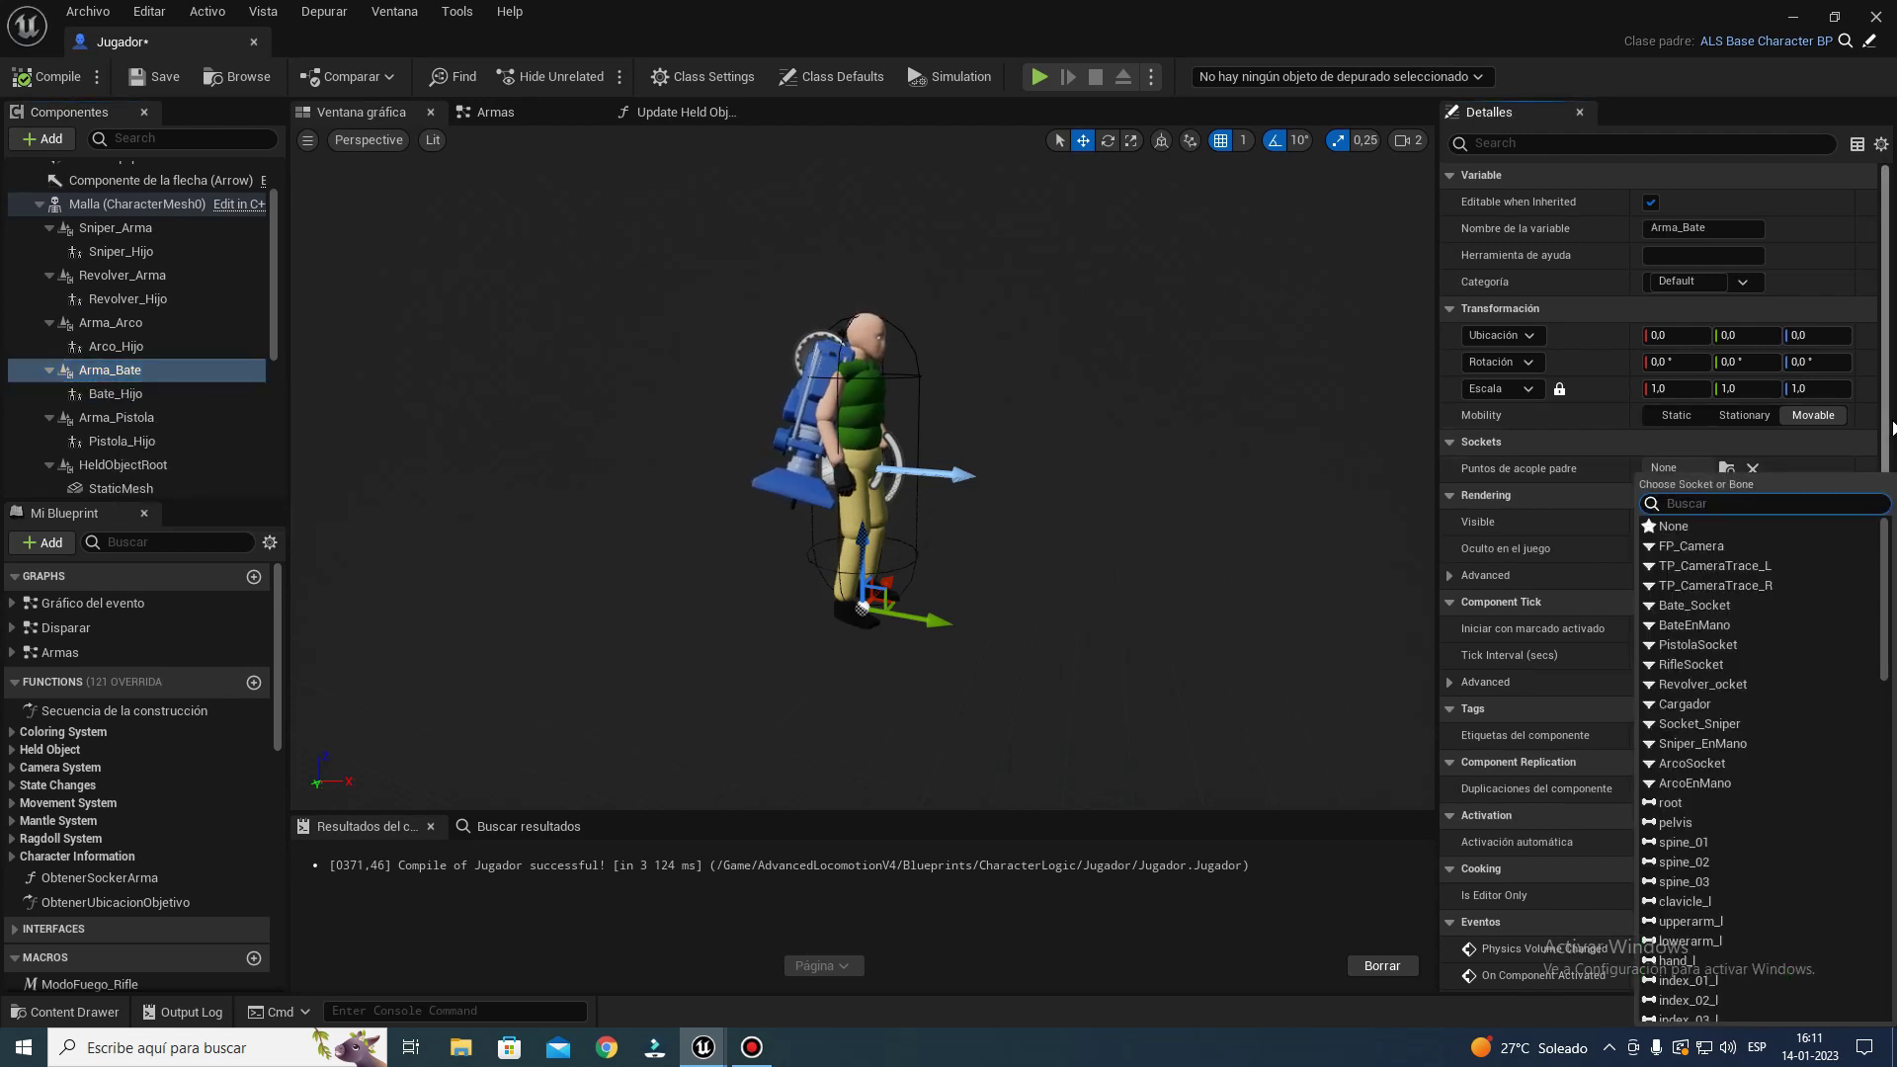
type("bate")
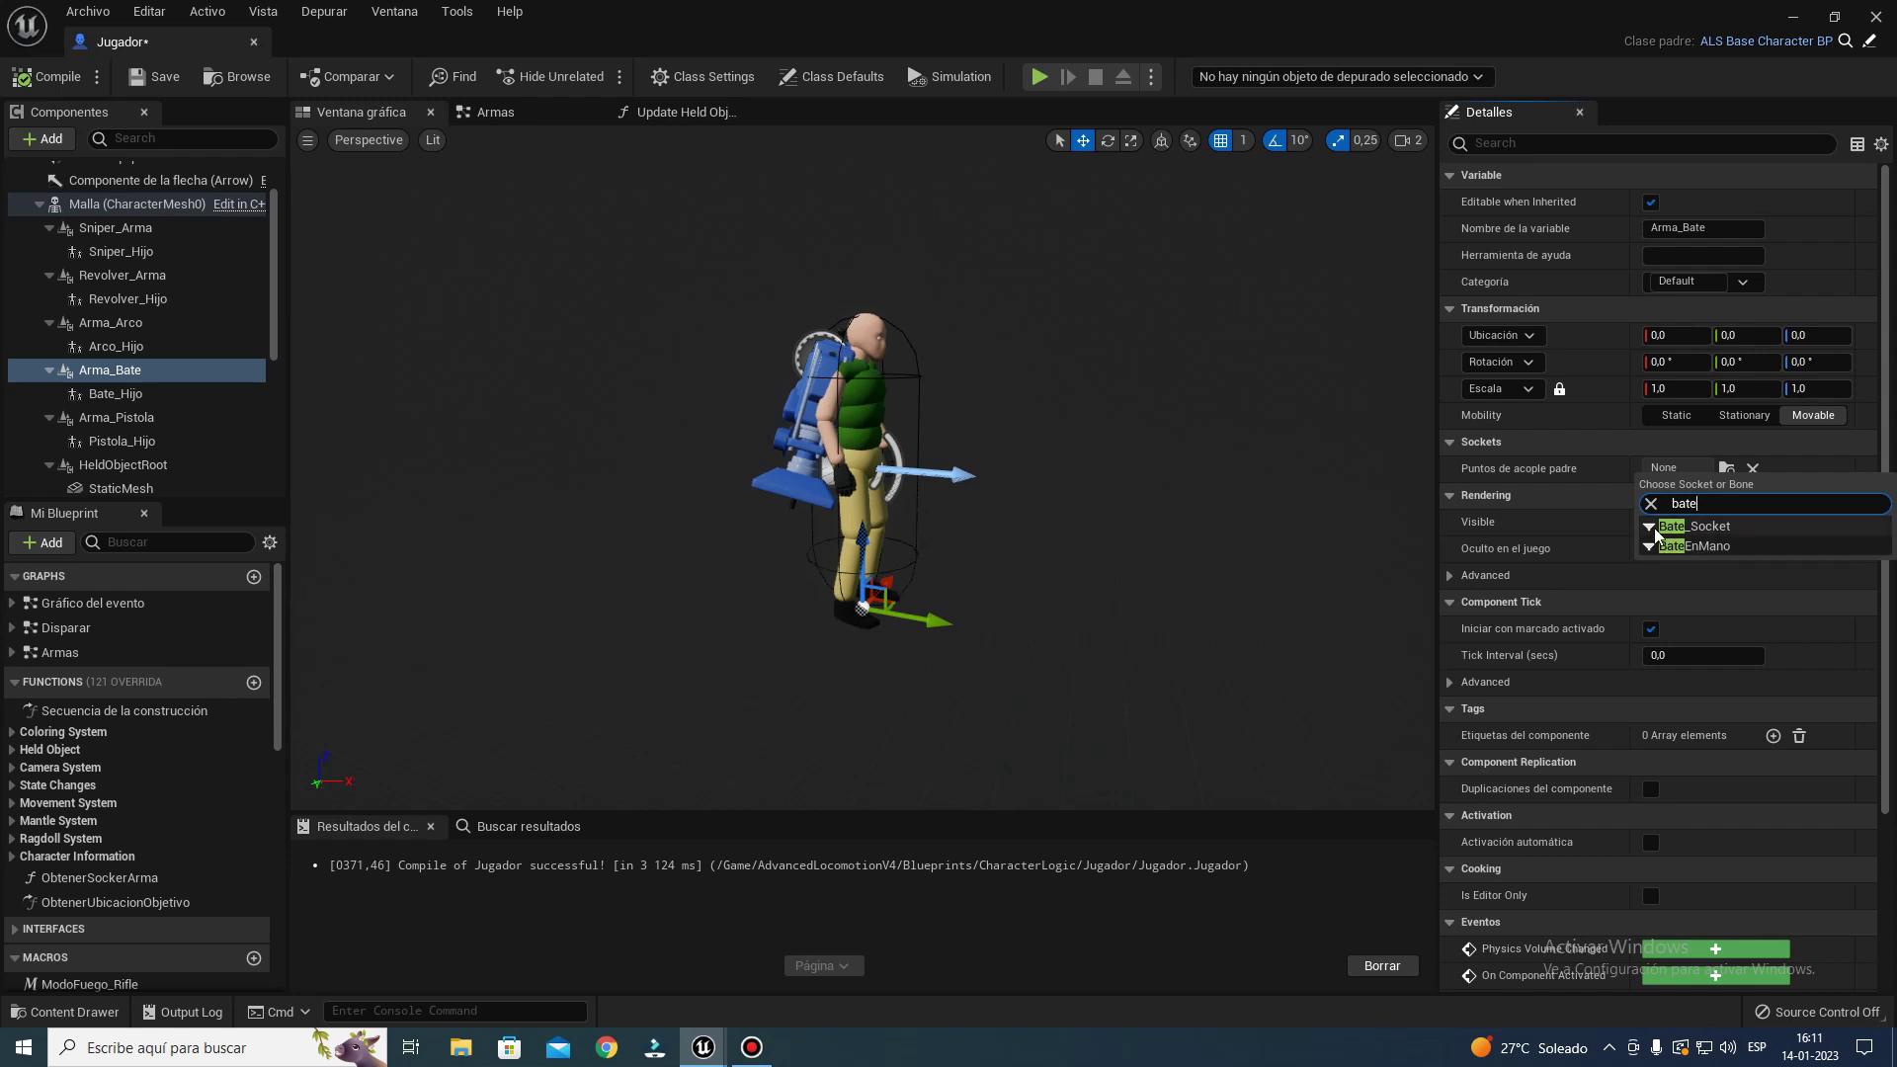
left_click(1694, 526)
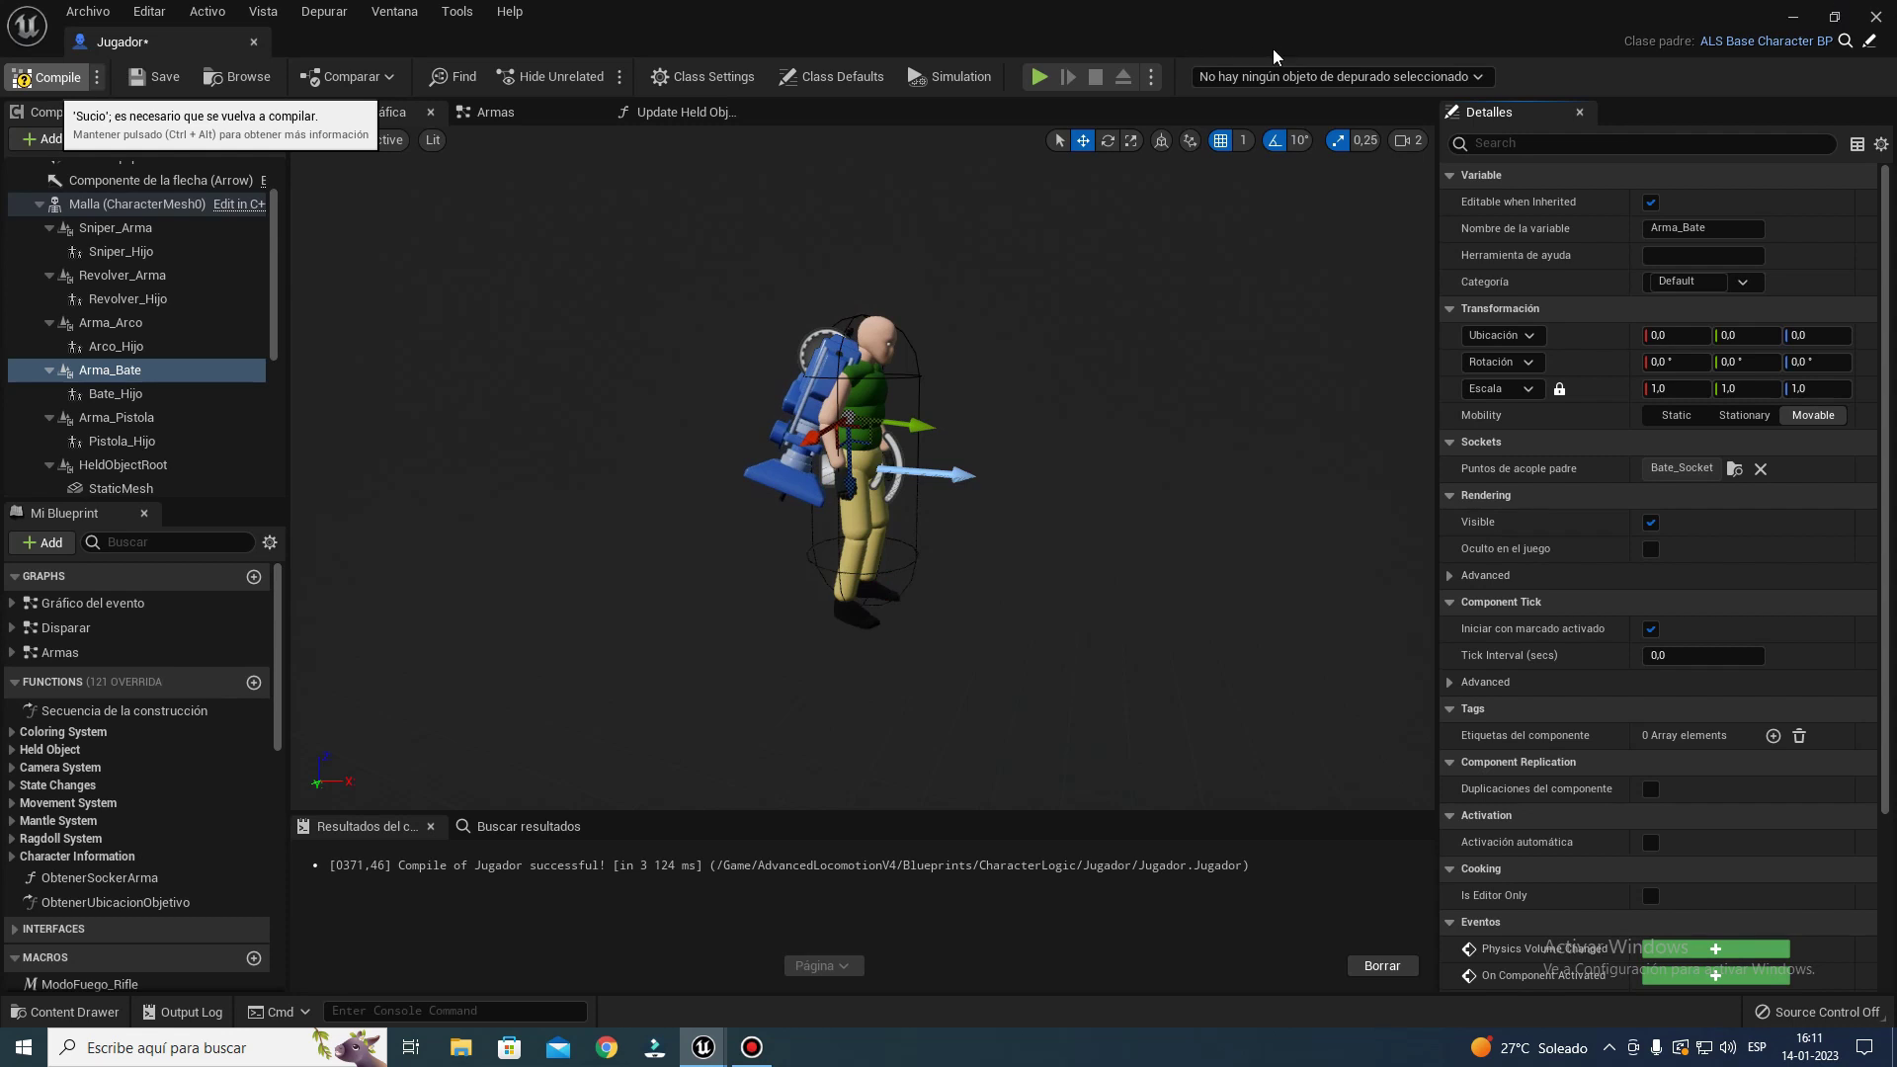
left_click(1796, 17)
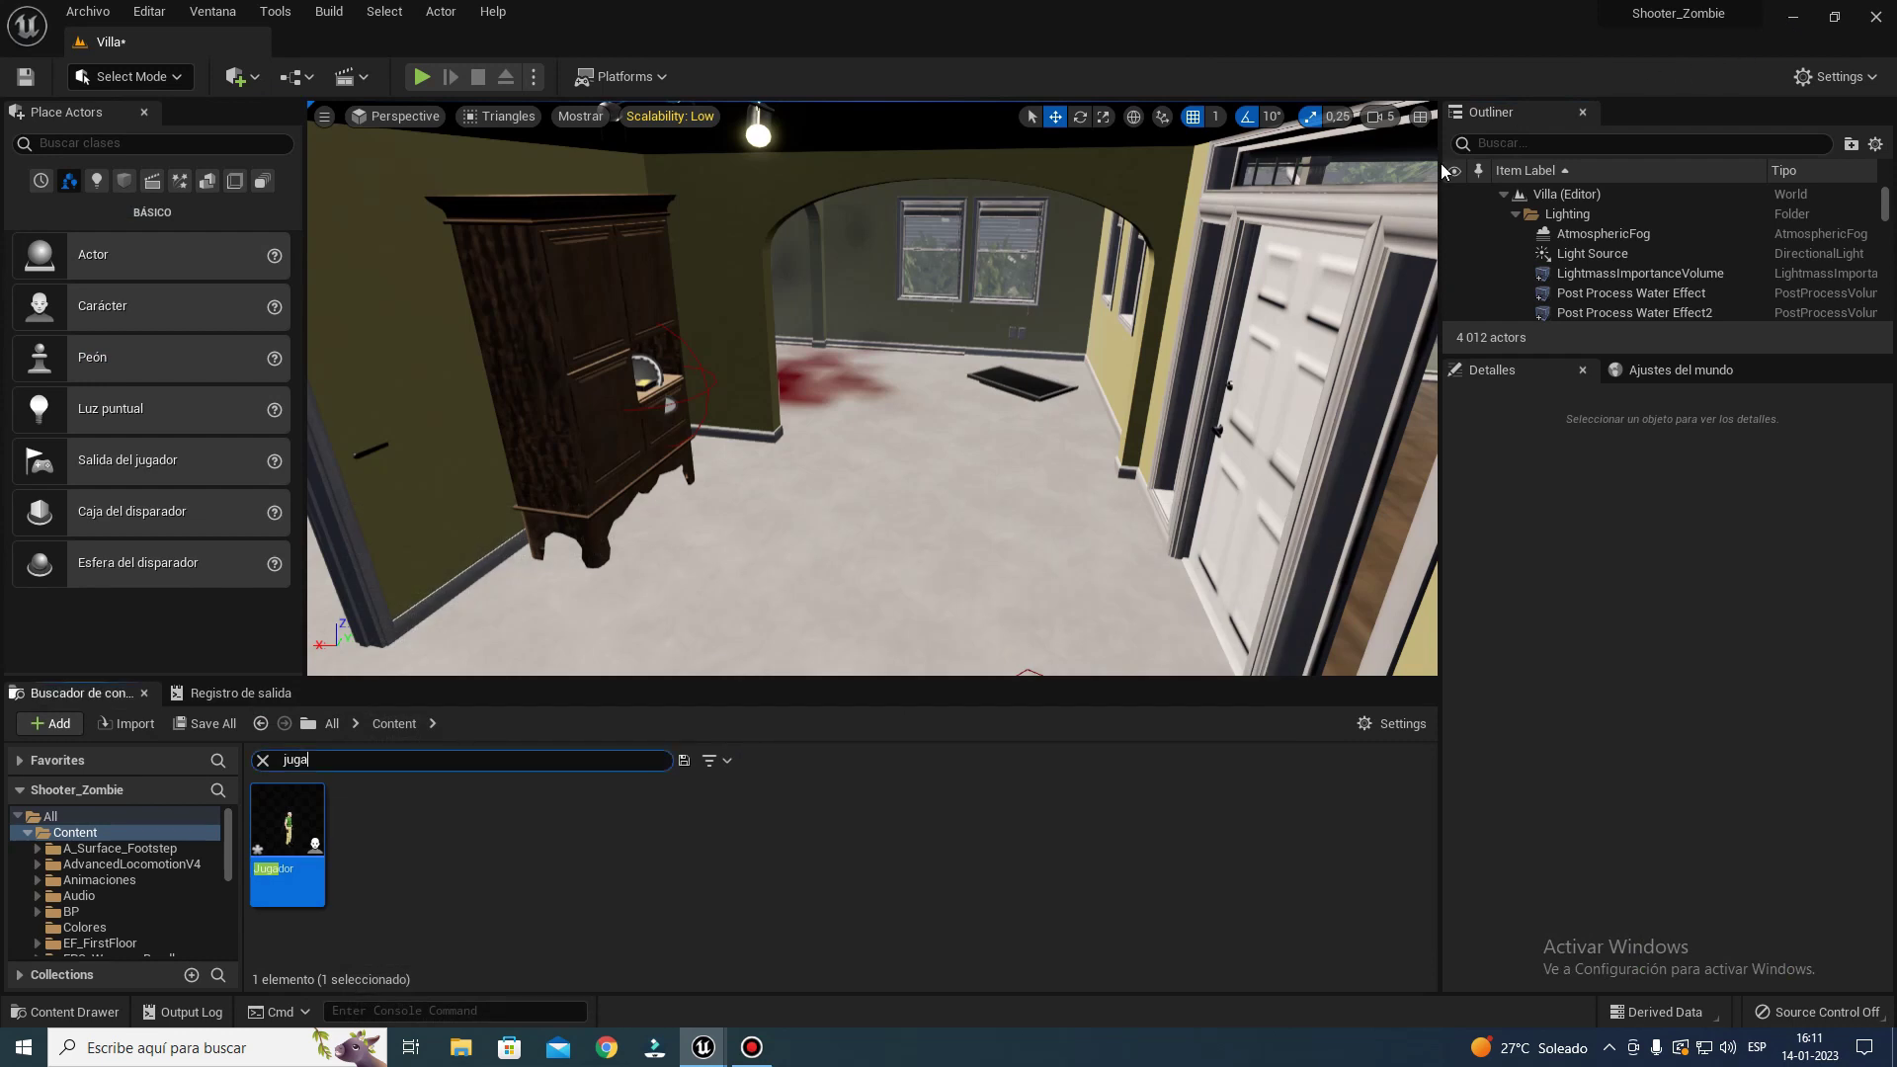
- Clear the search, browse to BP/Armas/Padres and force-delete the Equipar_Malee blueprint
left_click(439, 856)
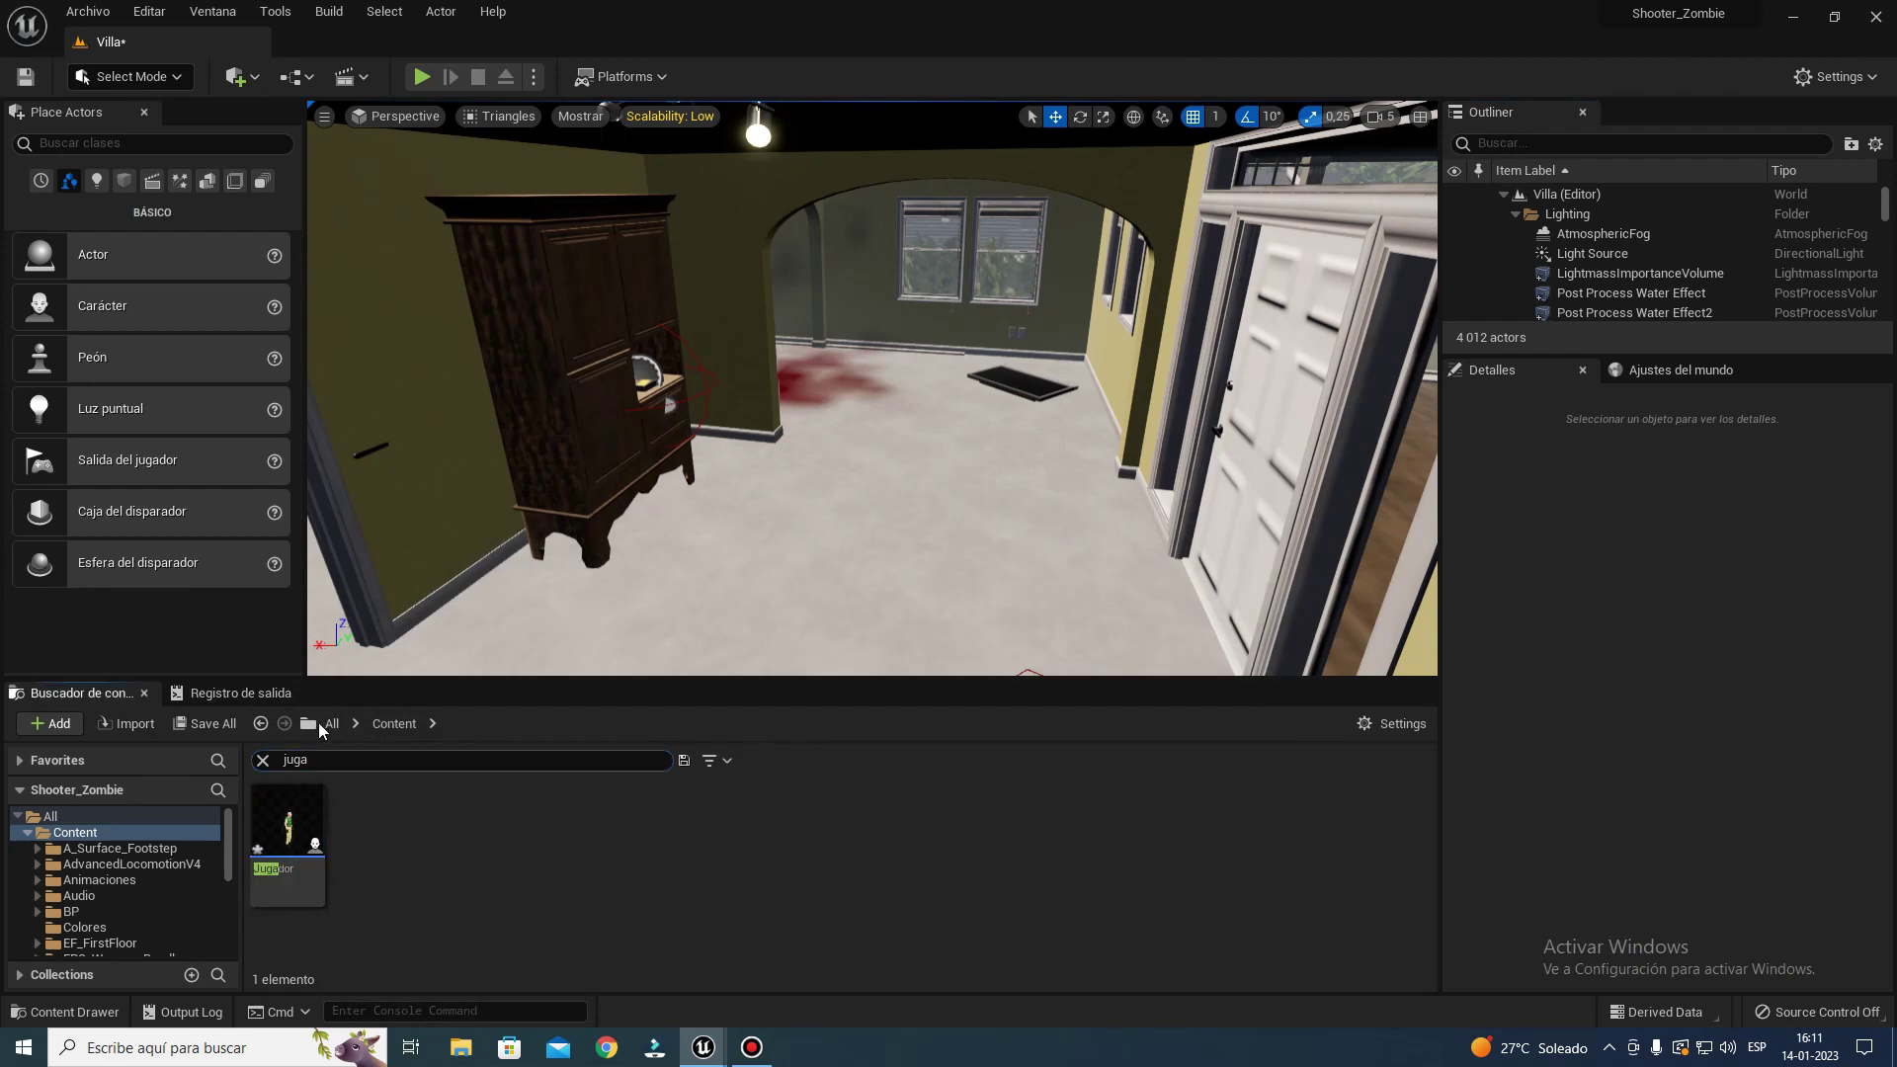
key("BackSpace")
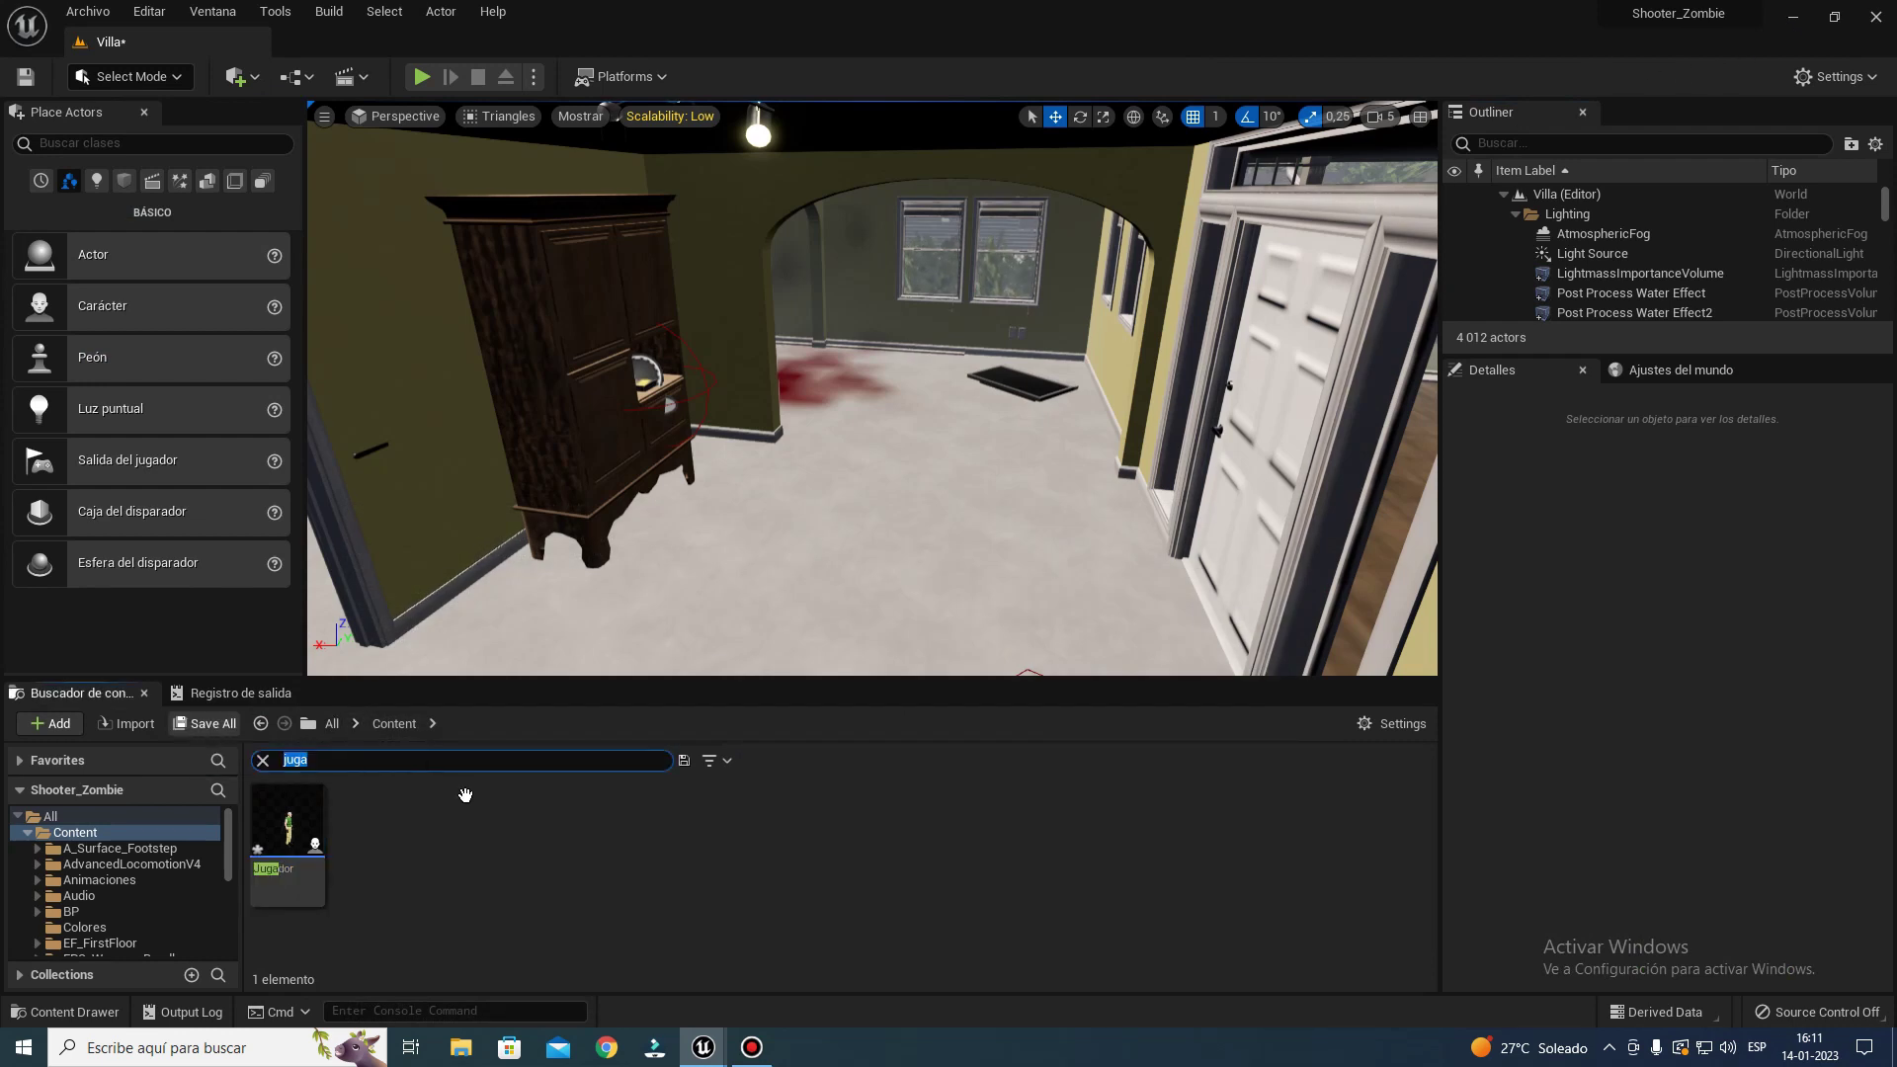
double_click(644, 830)
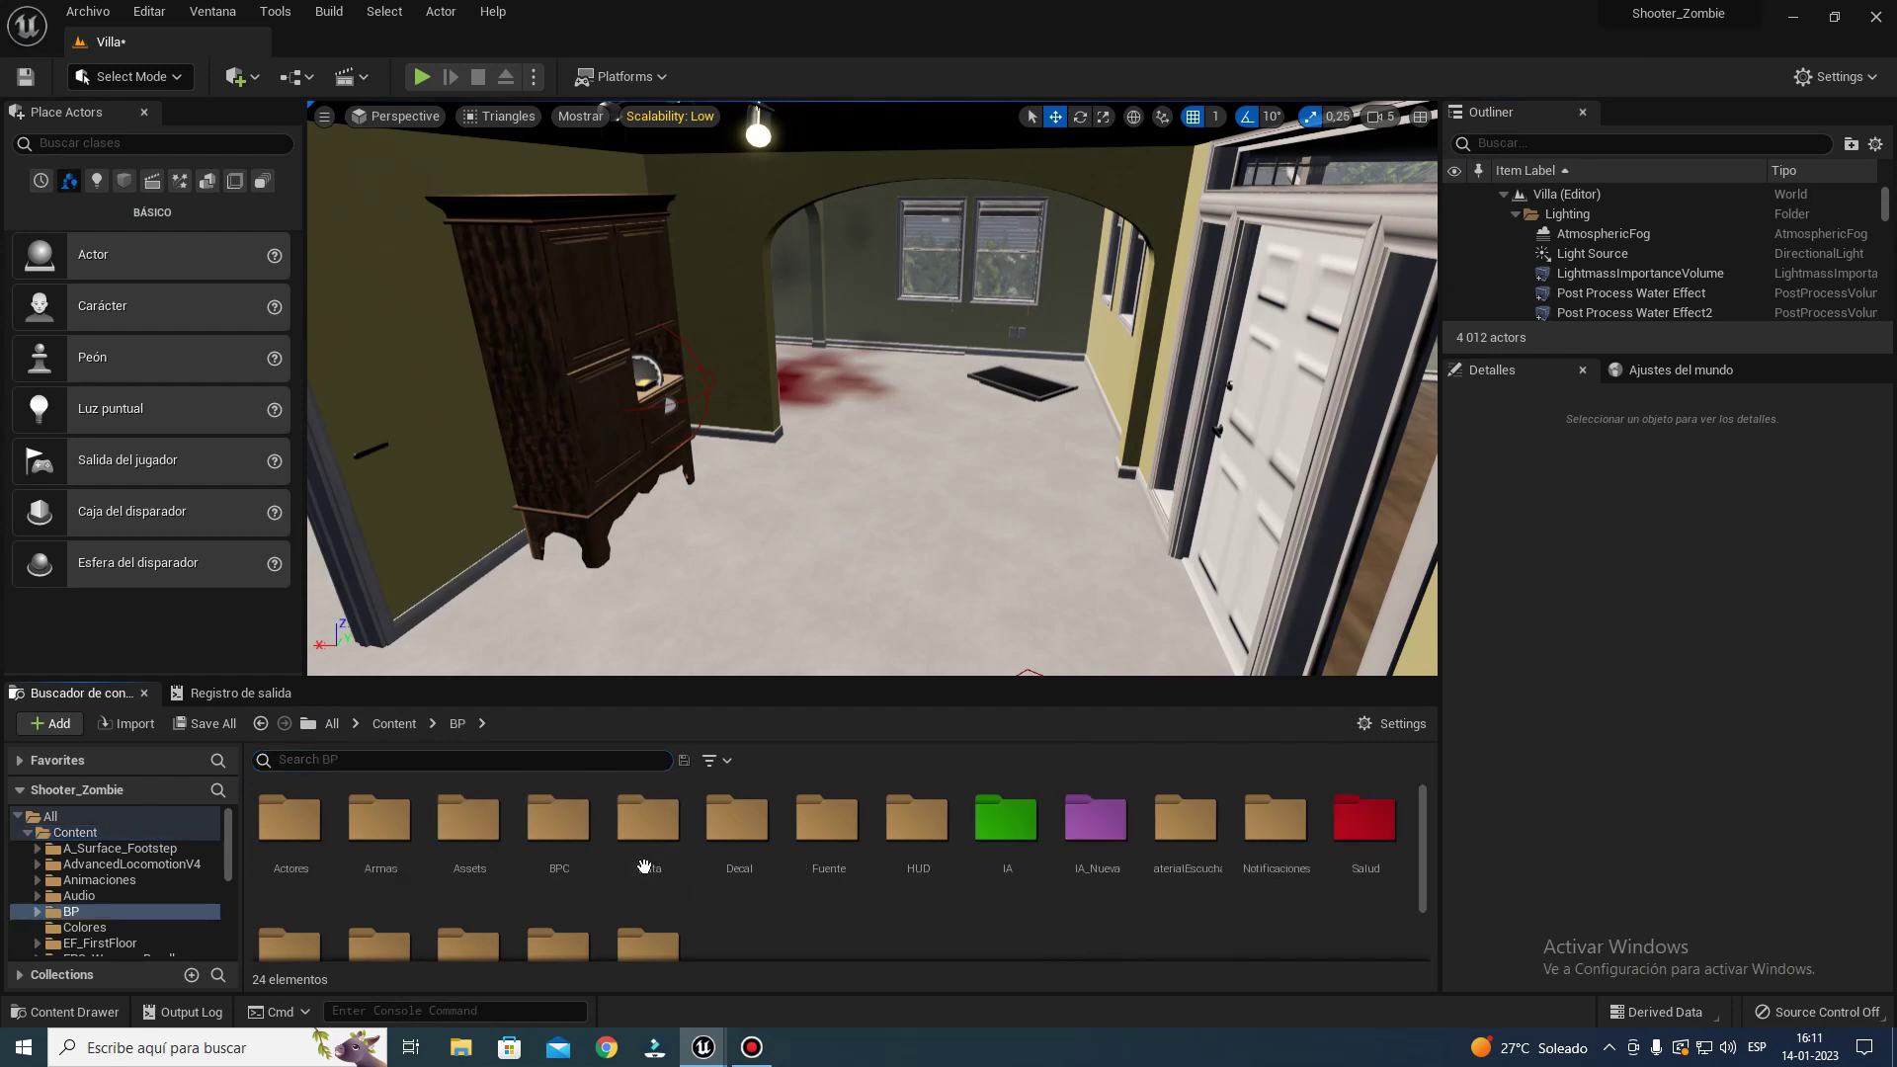
double_click(395, 835)
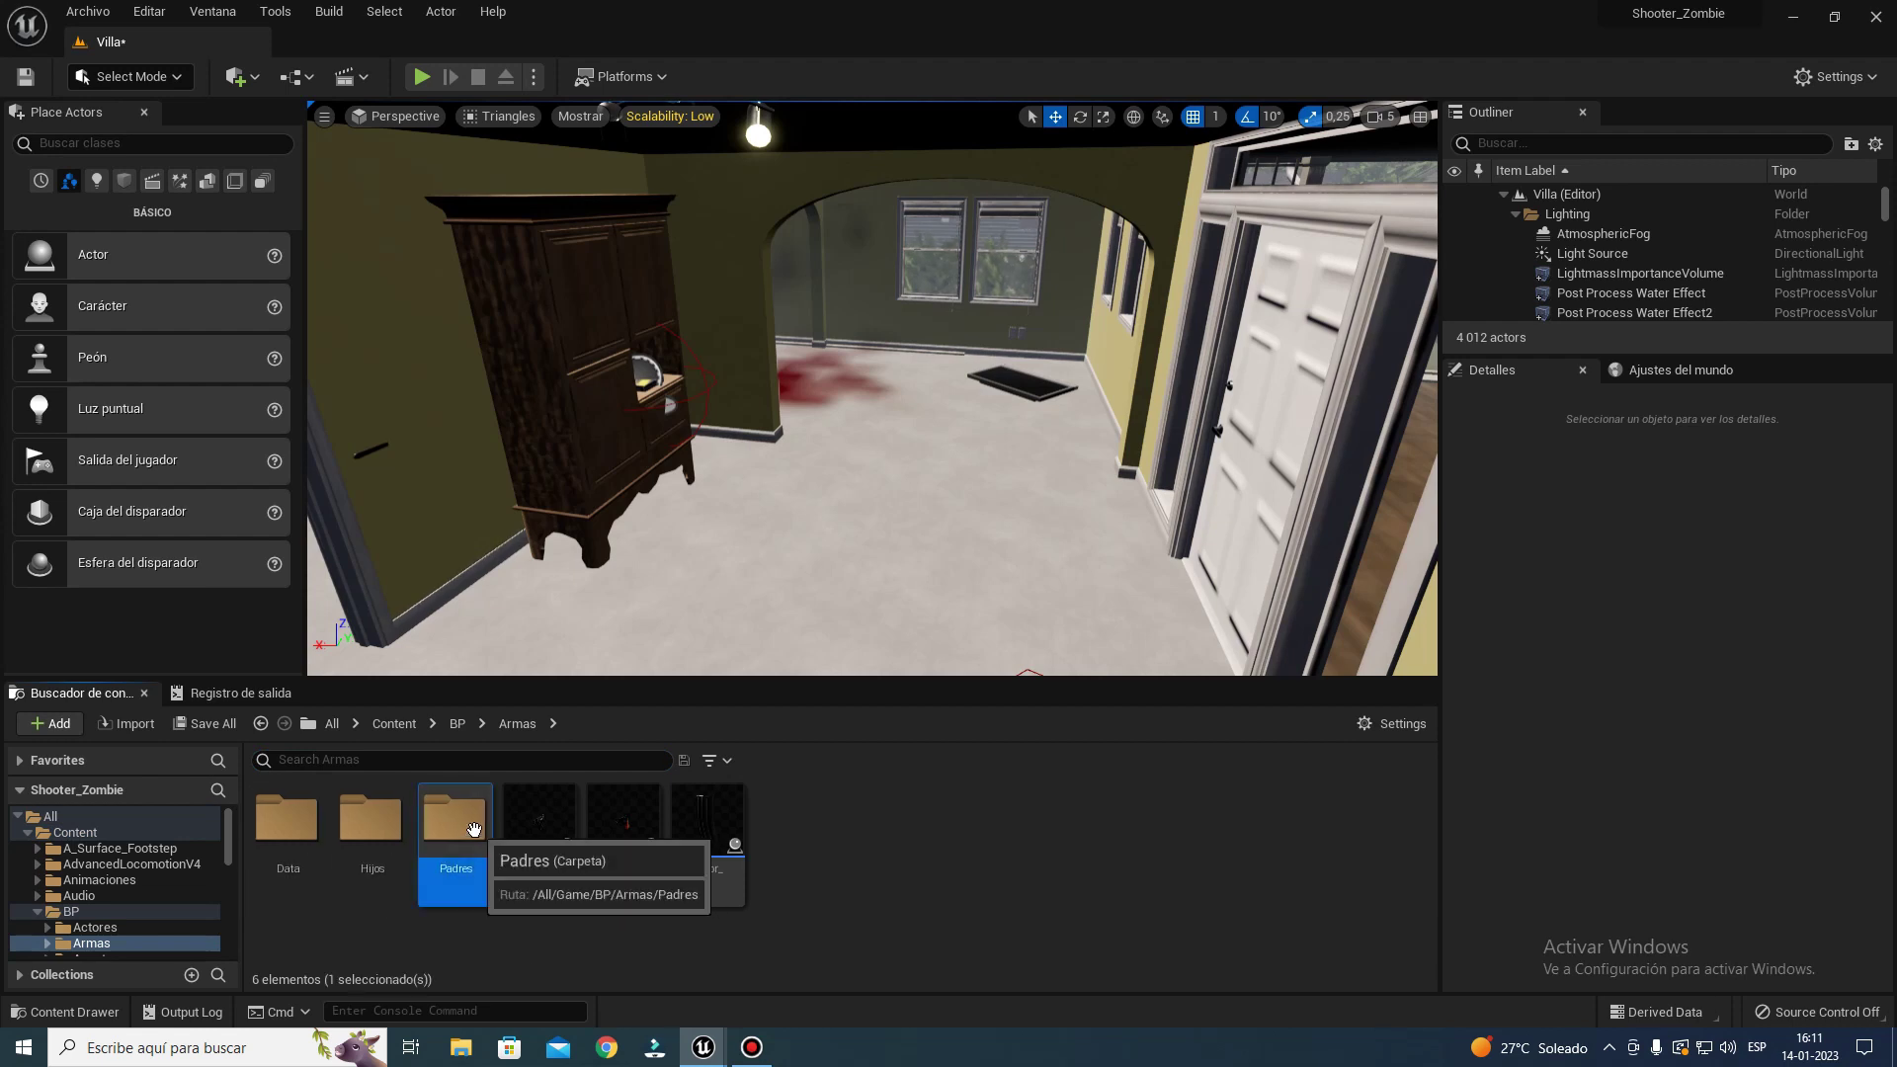
double_click(473, 830)
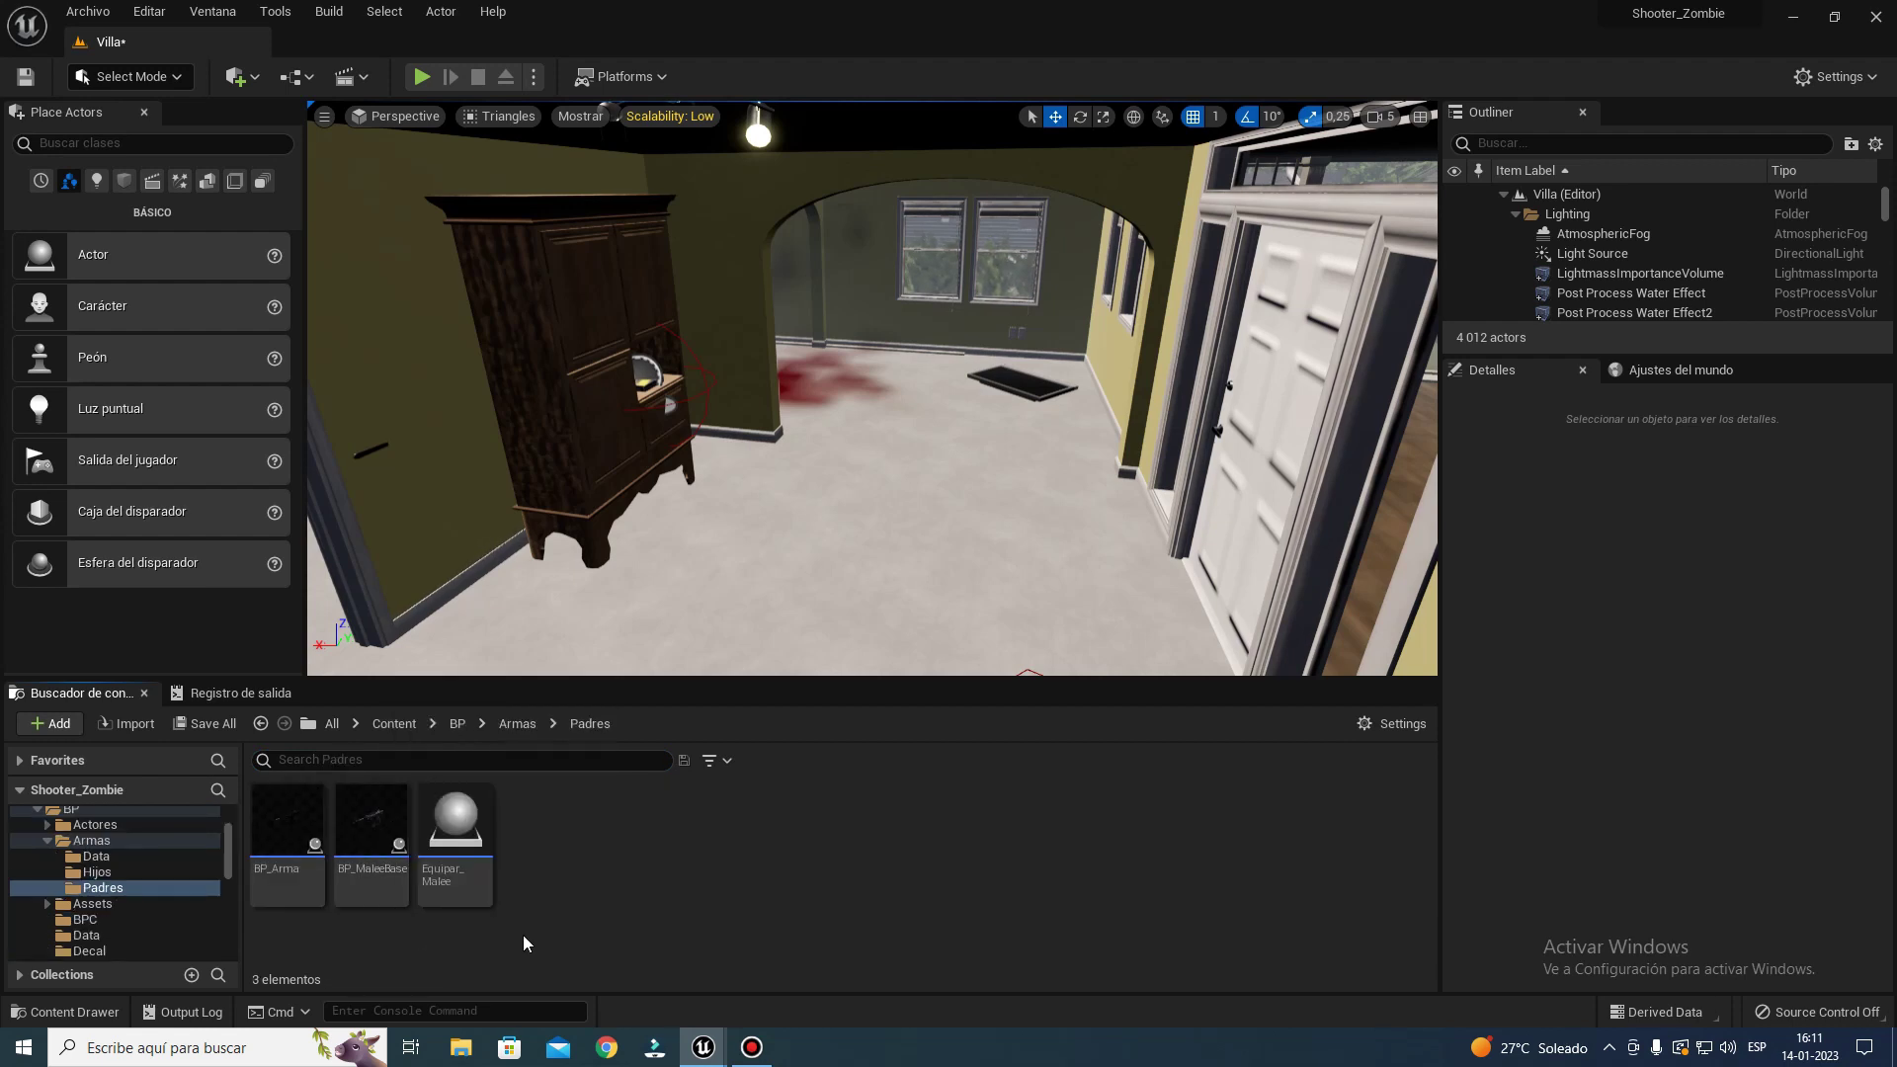
left_click(460, 816)
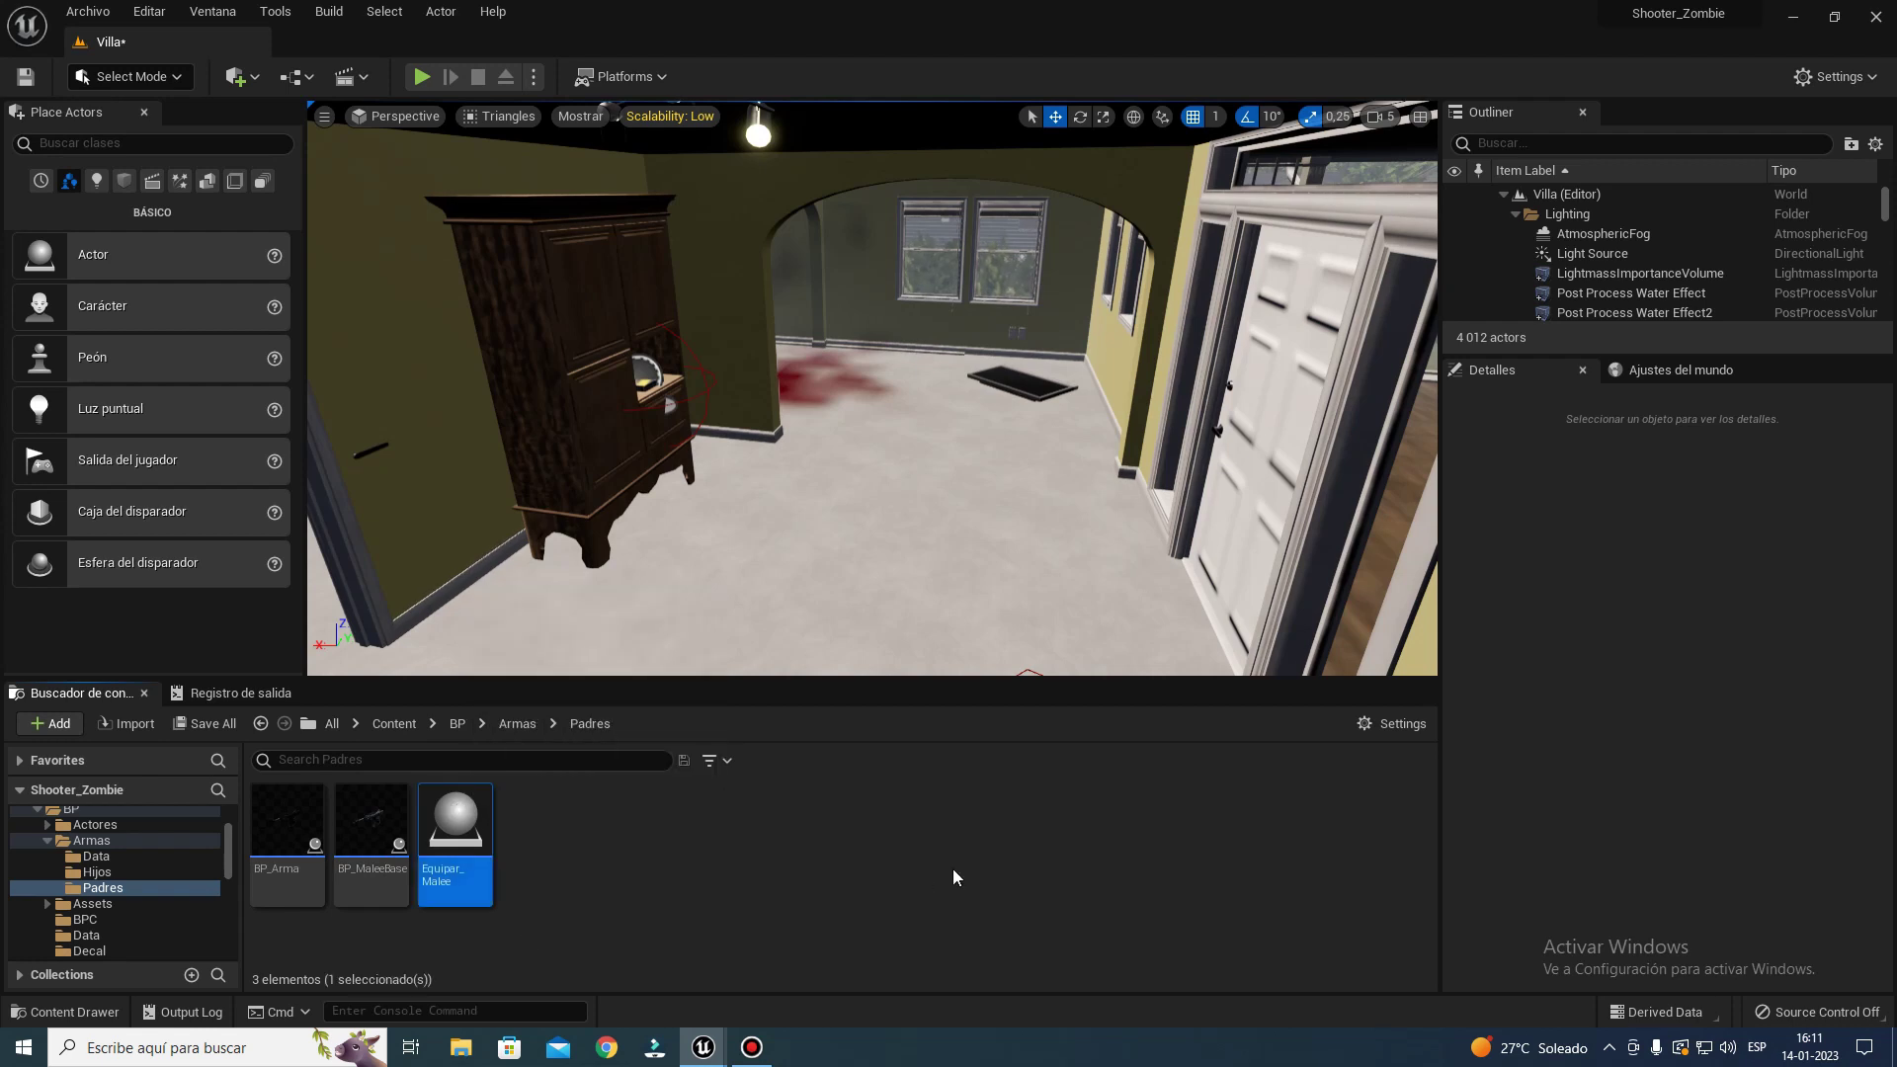
key("Delete")
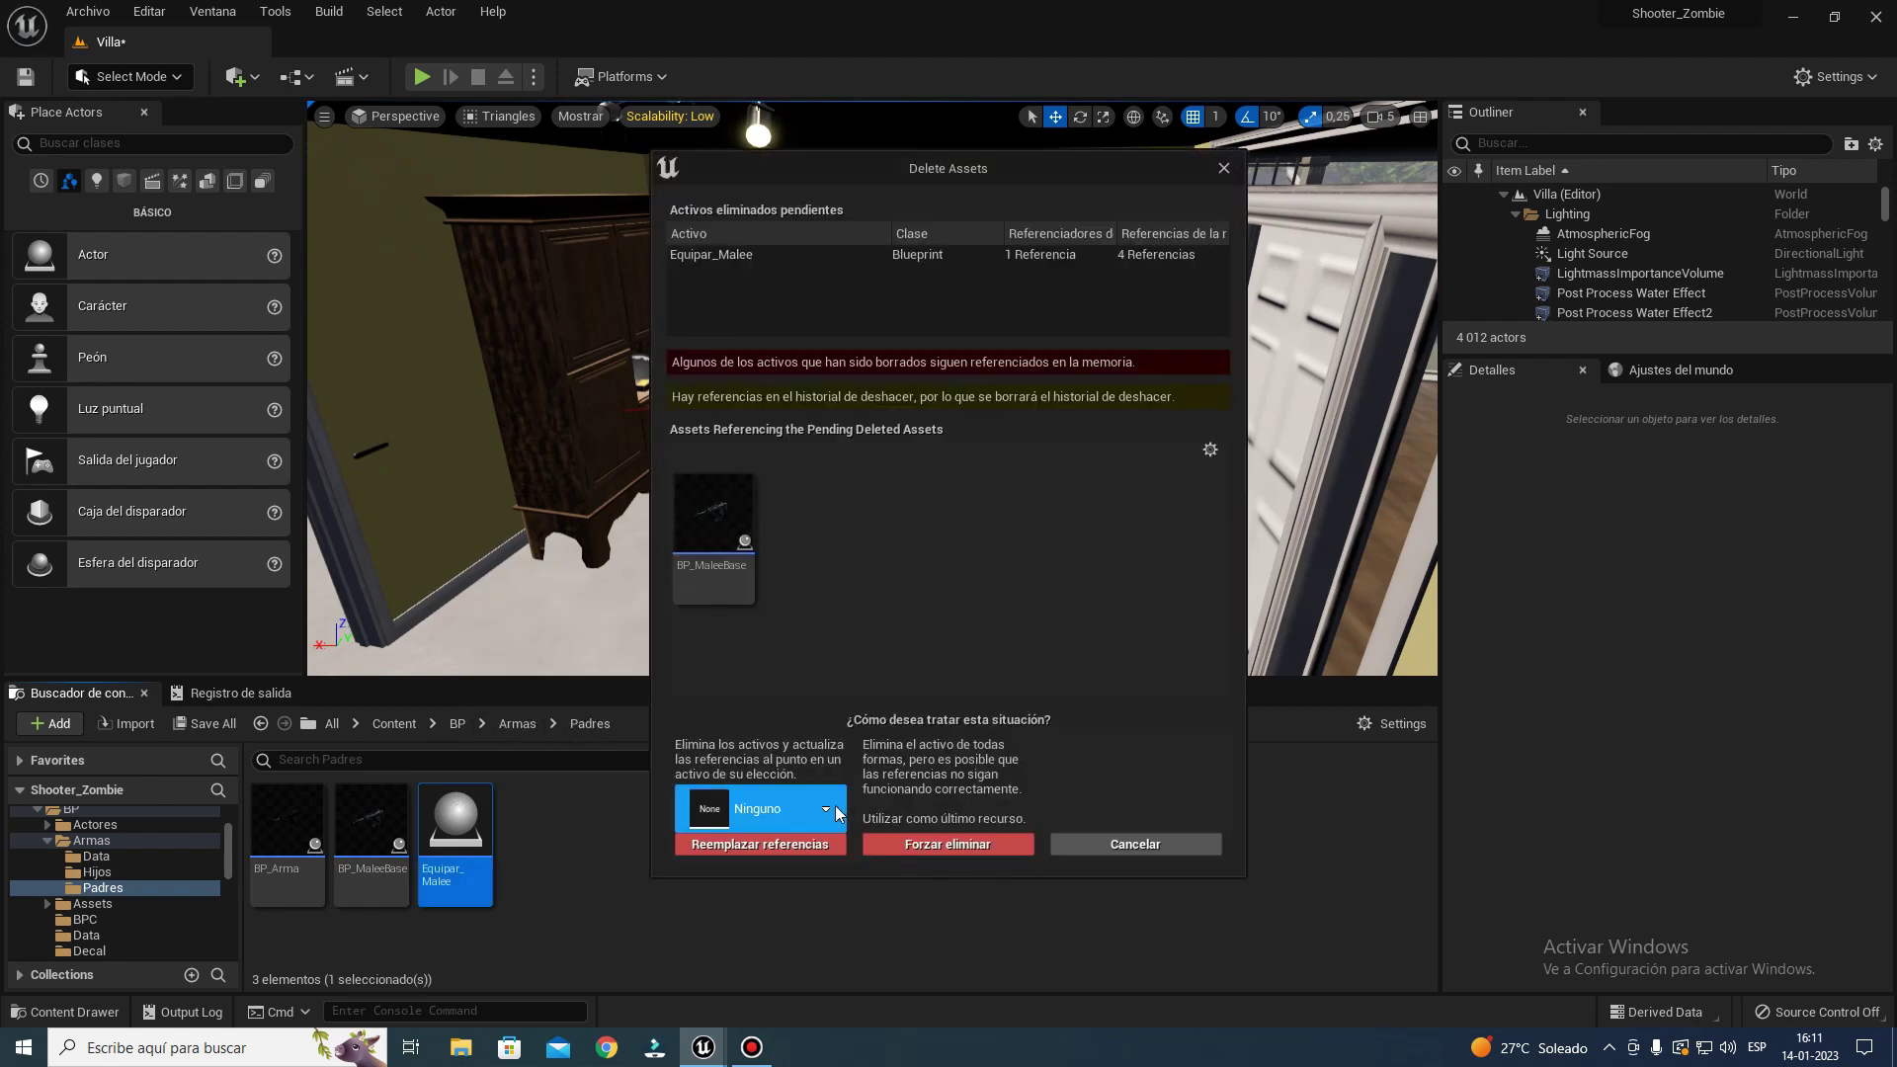
left_click(892, 840)
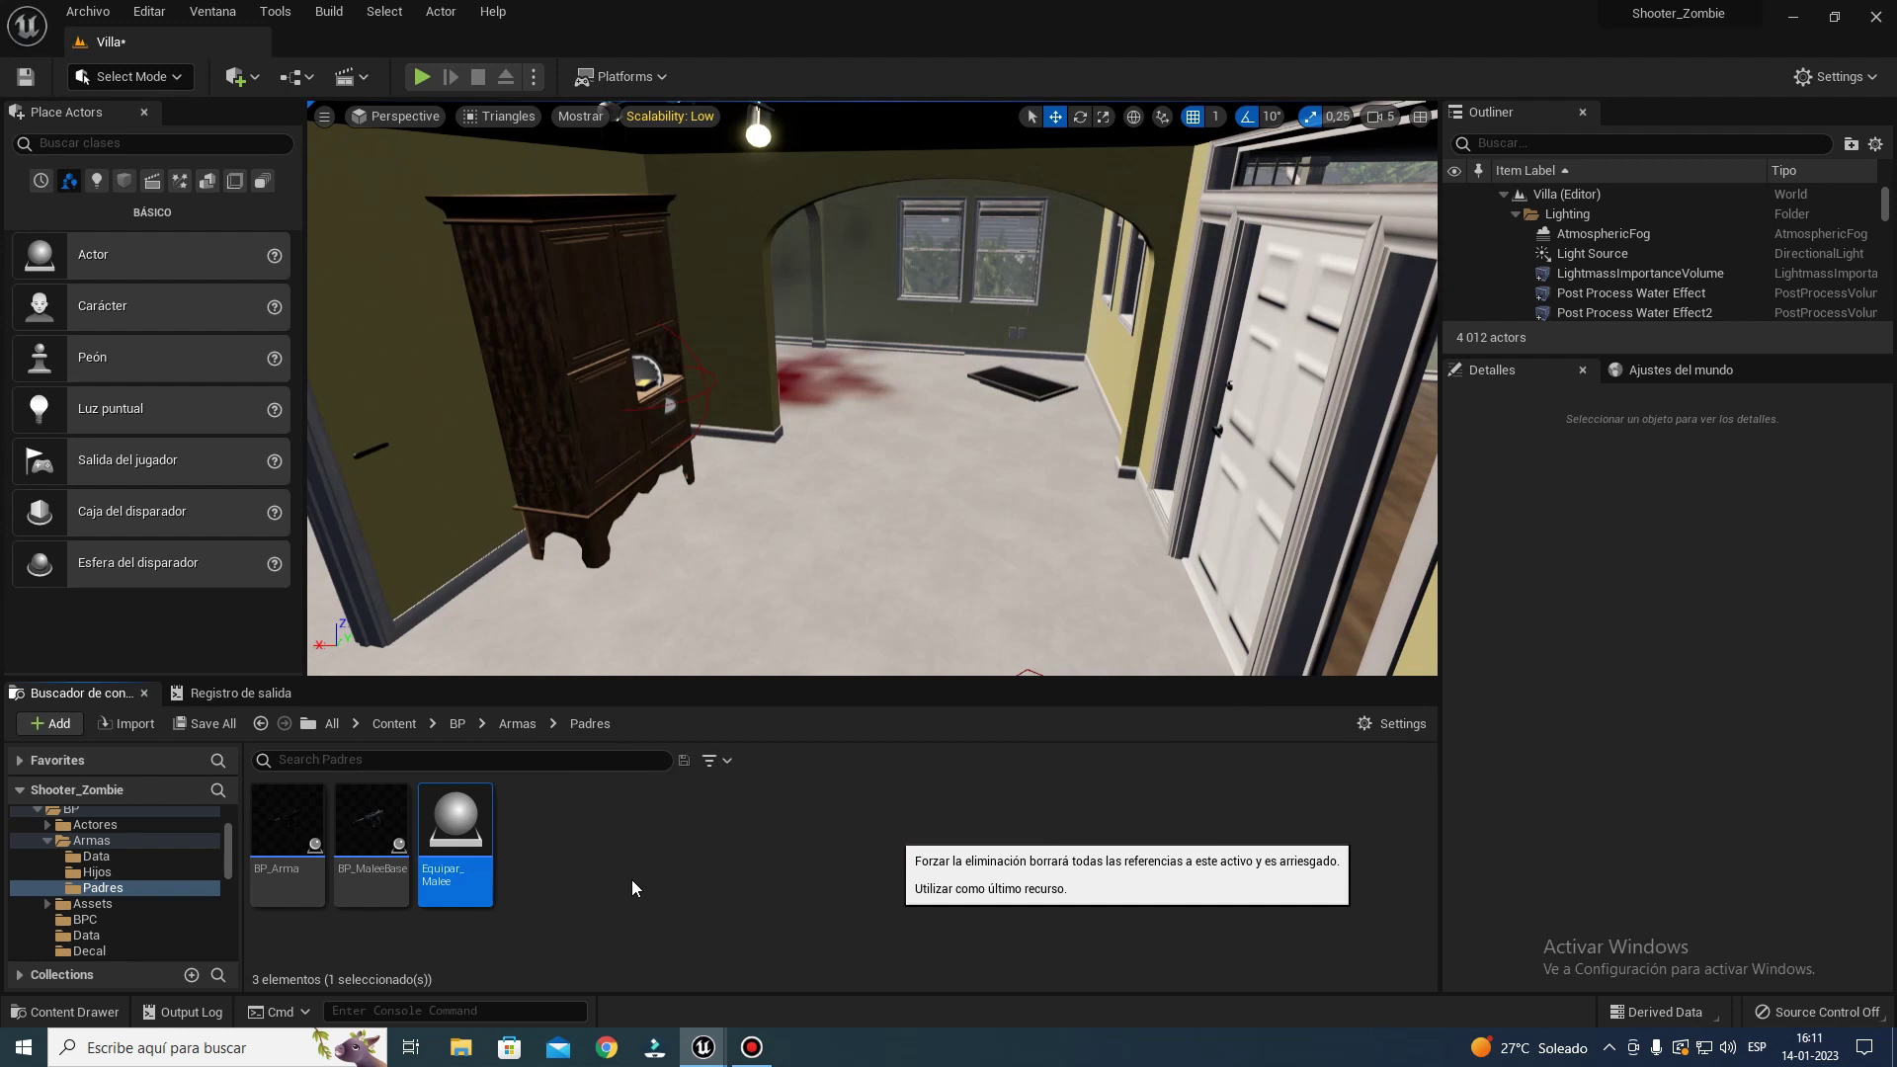
- Create a child blueprint of BP_Arma named Bate_Hijo
right_click(301, 823)
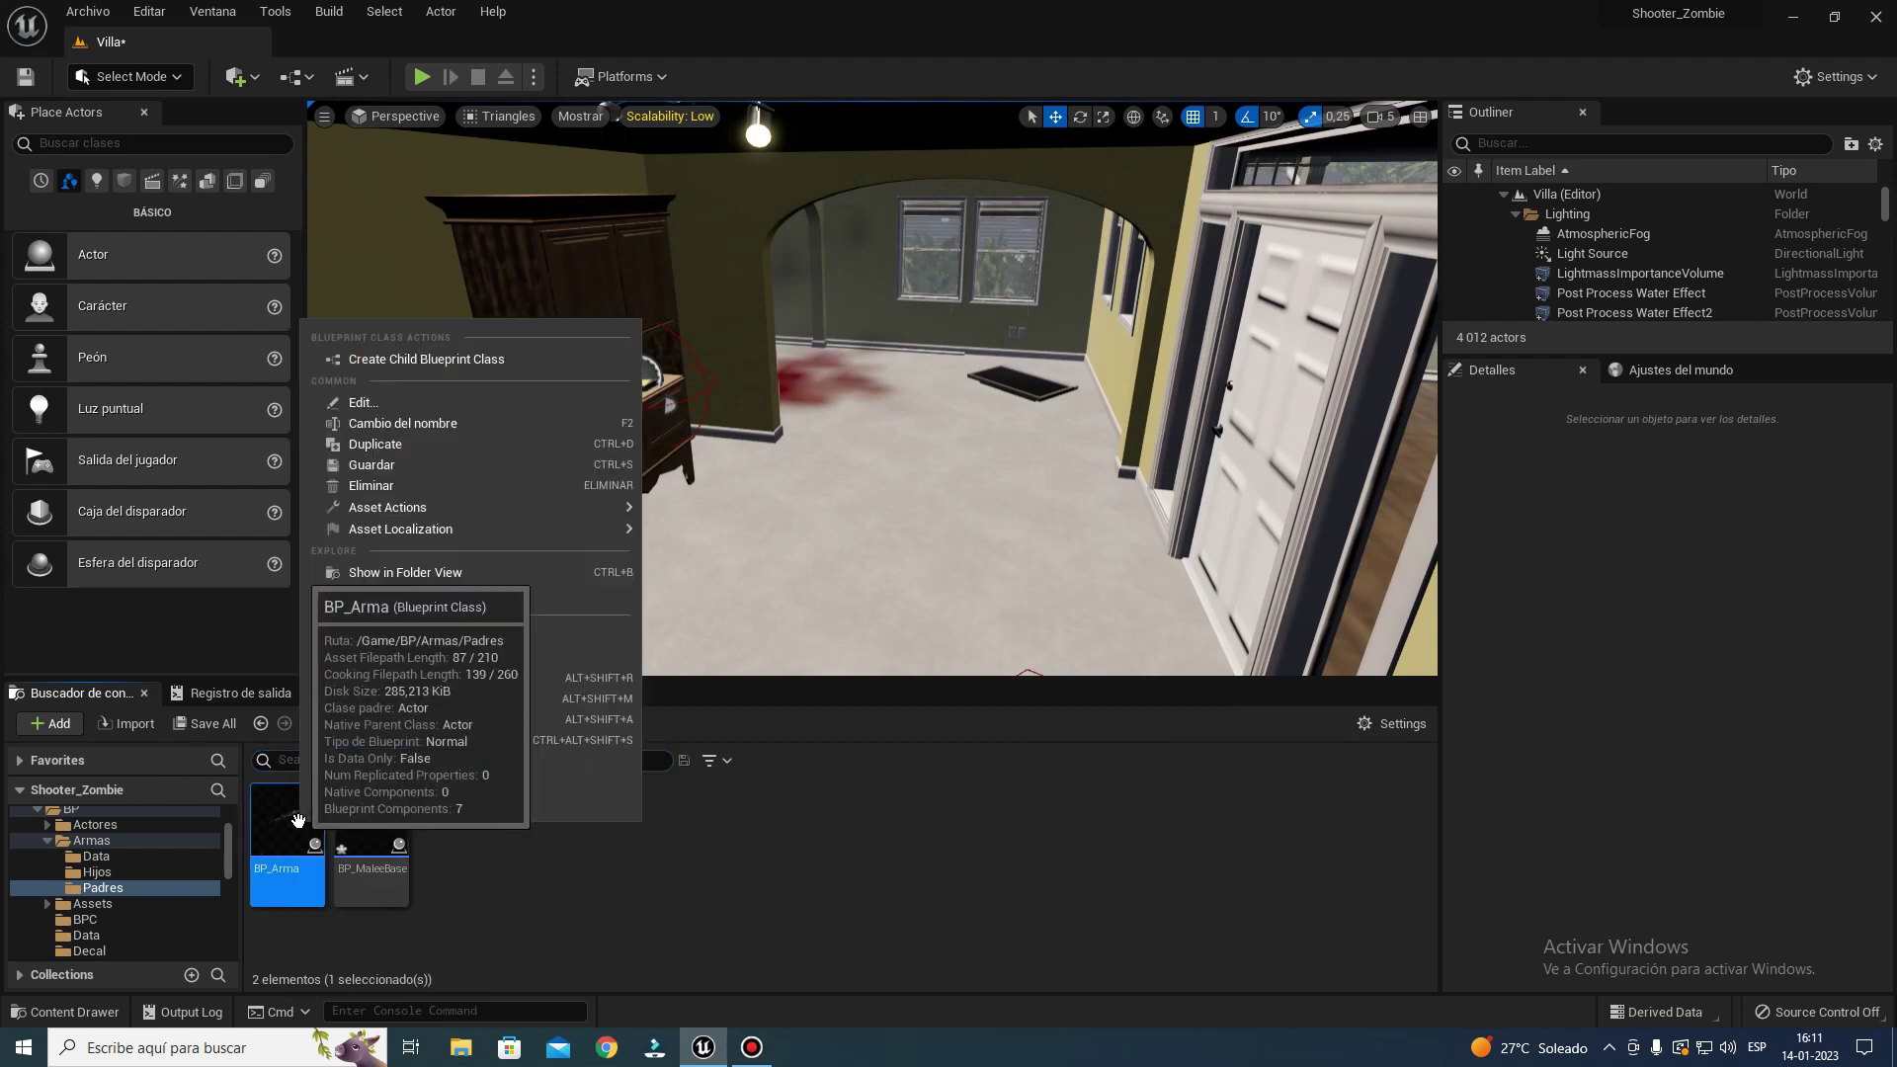
left_click(386, 362)
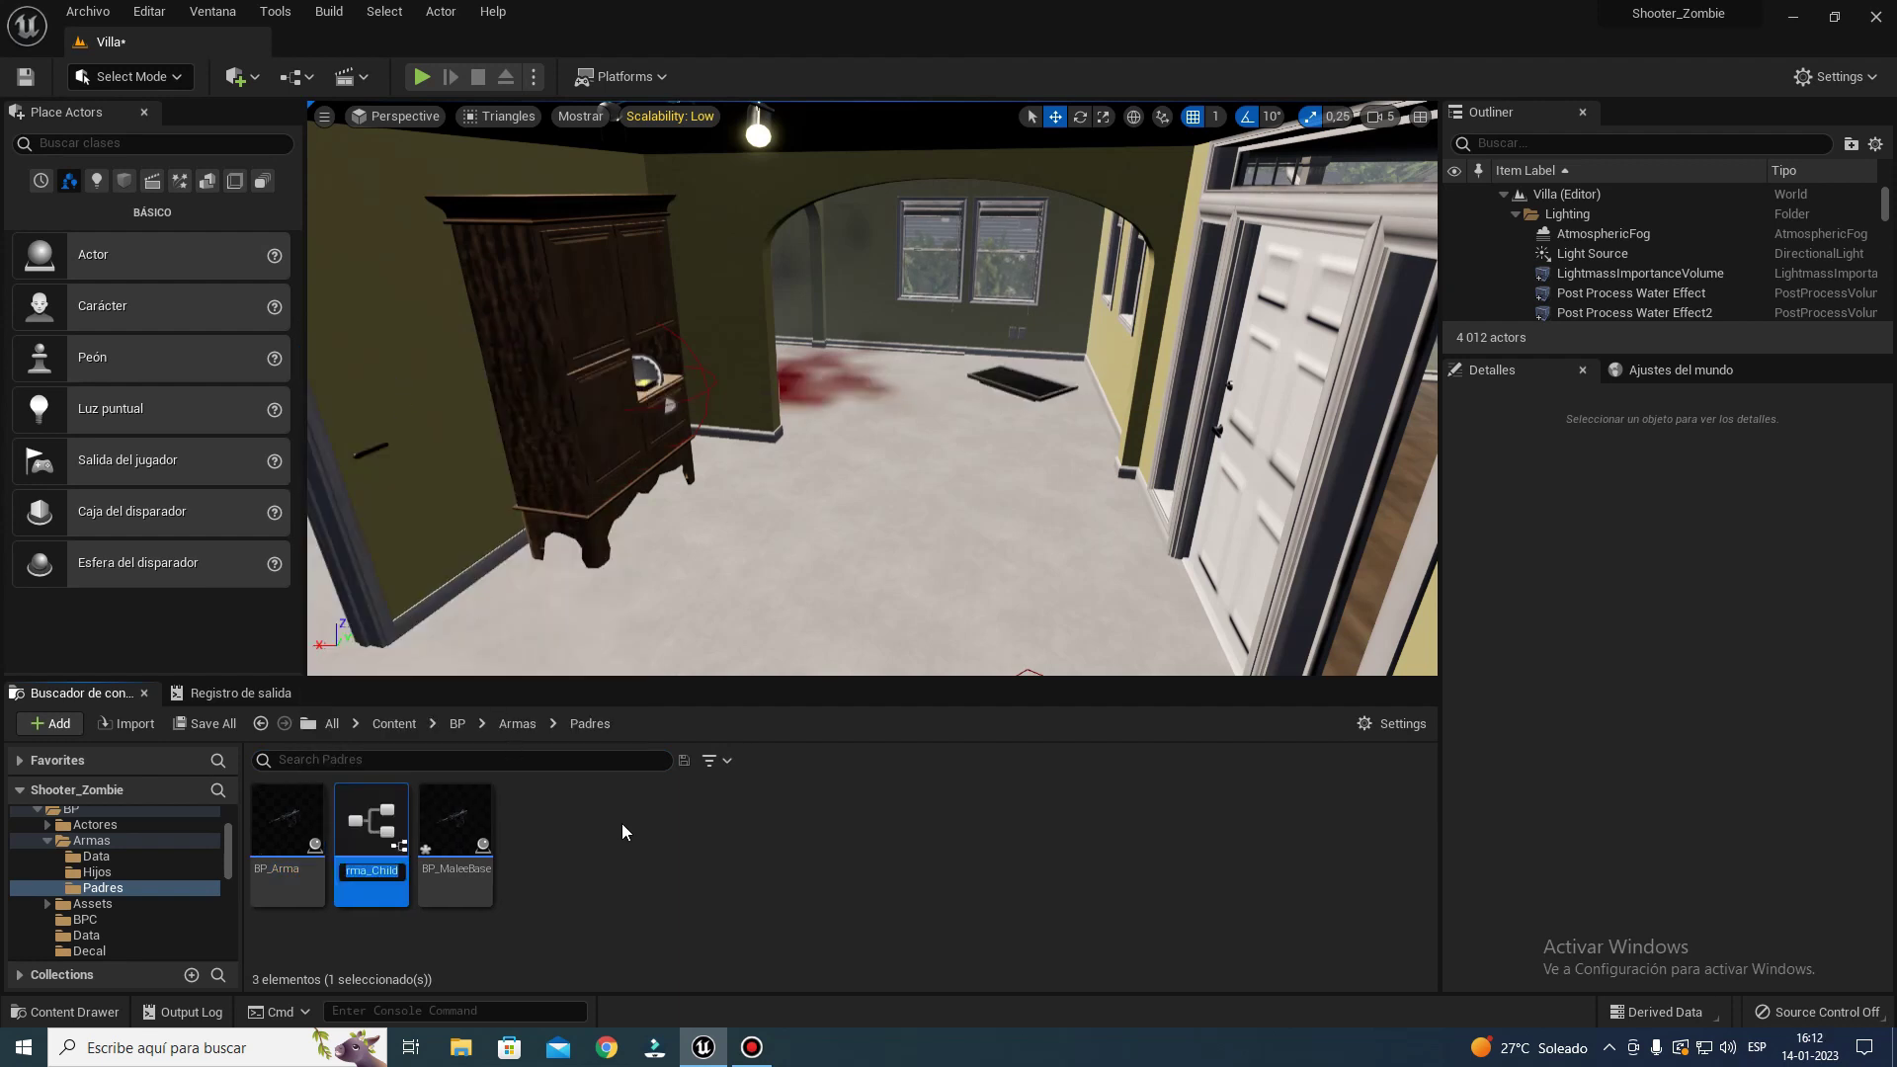
type("Bate_Hijo")
key("Return")
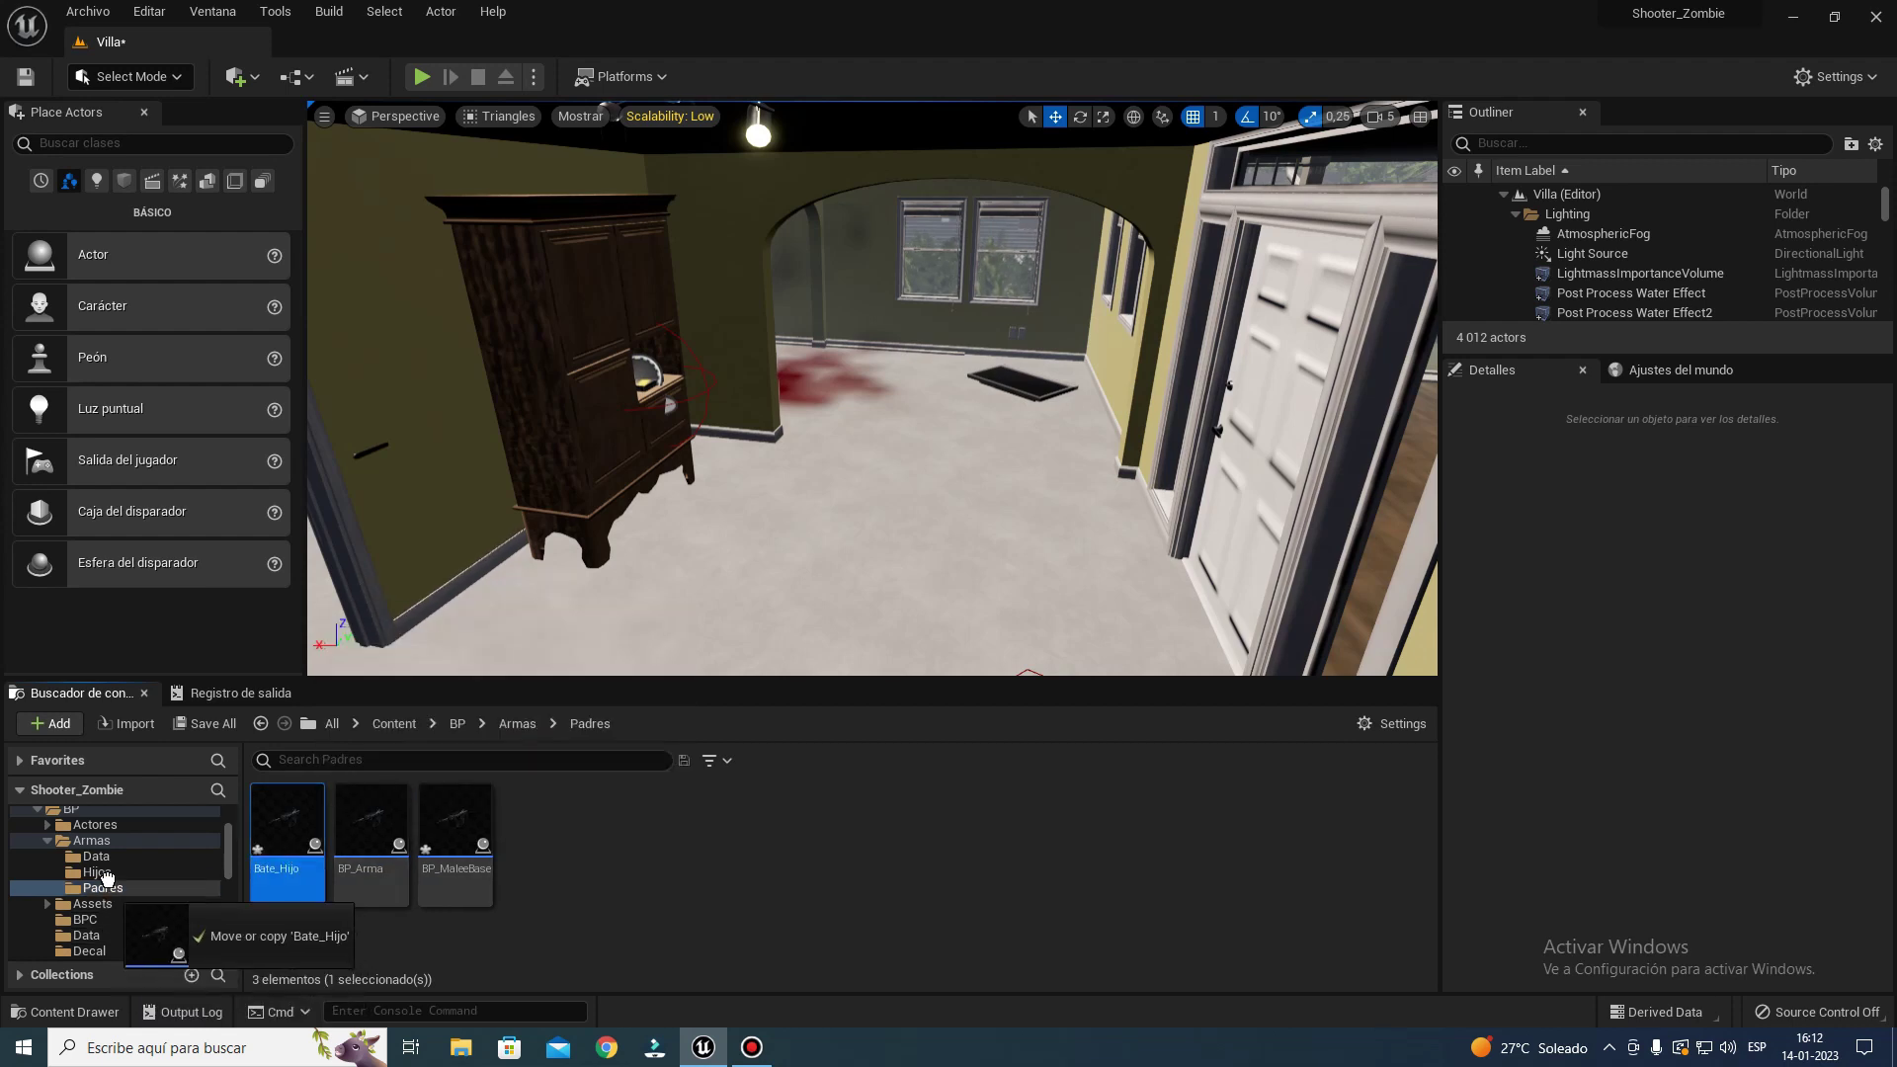
- Move Bate_Hijo into the Armas/Hijos folder and select it there
left_click_drag(304, 822, 104, 874)
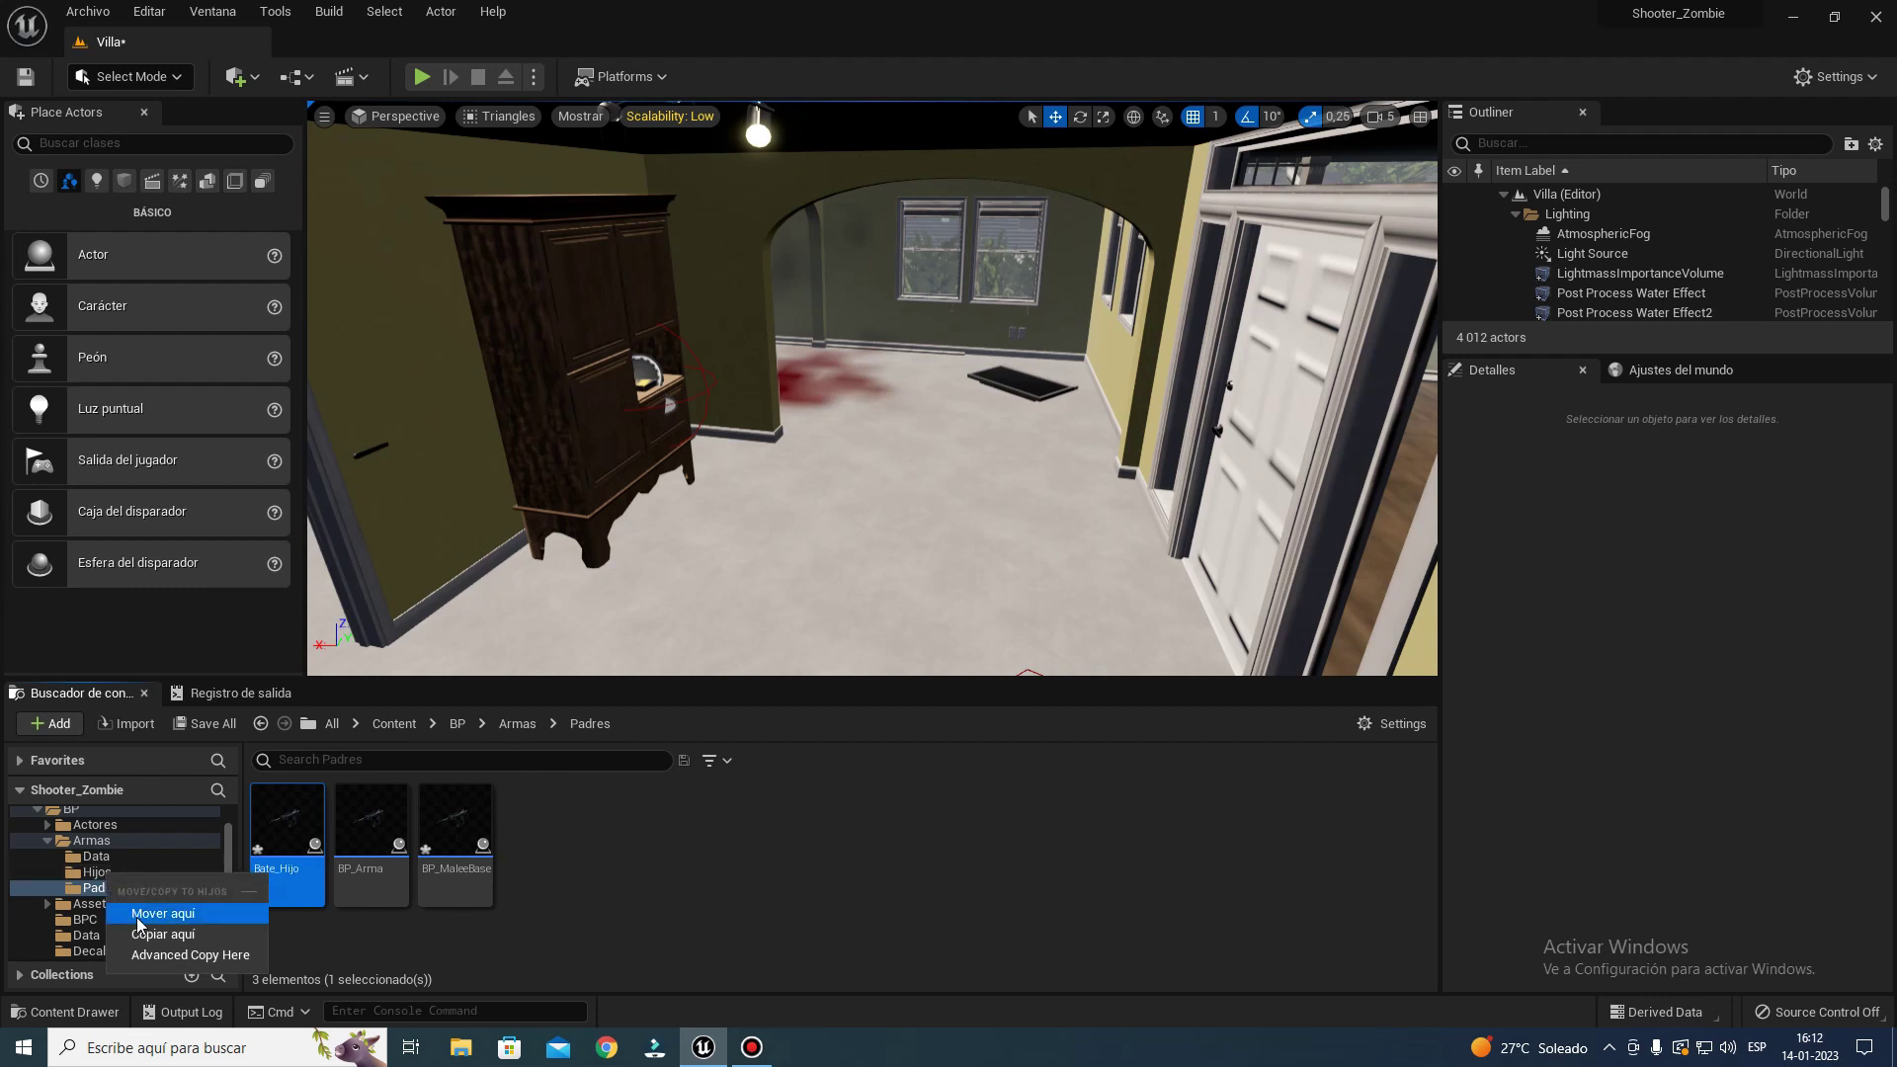
left_click(158, 913)
left_click(82, 873)
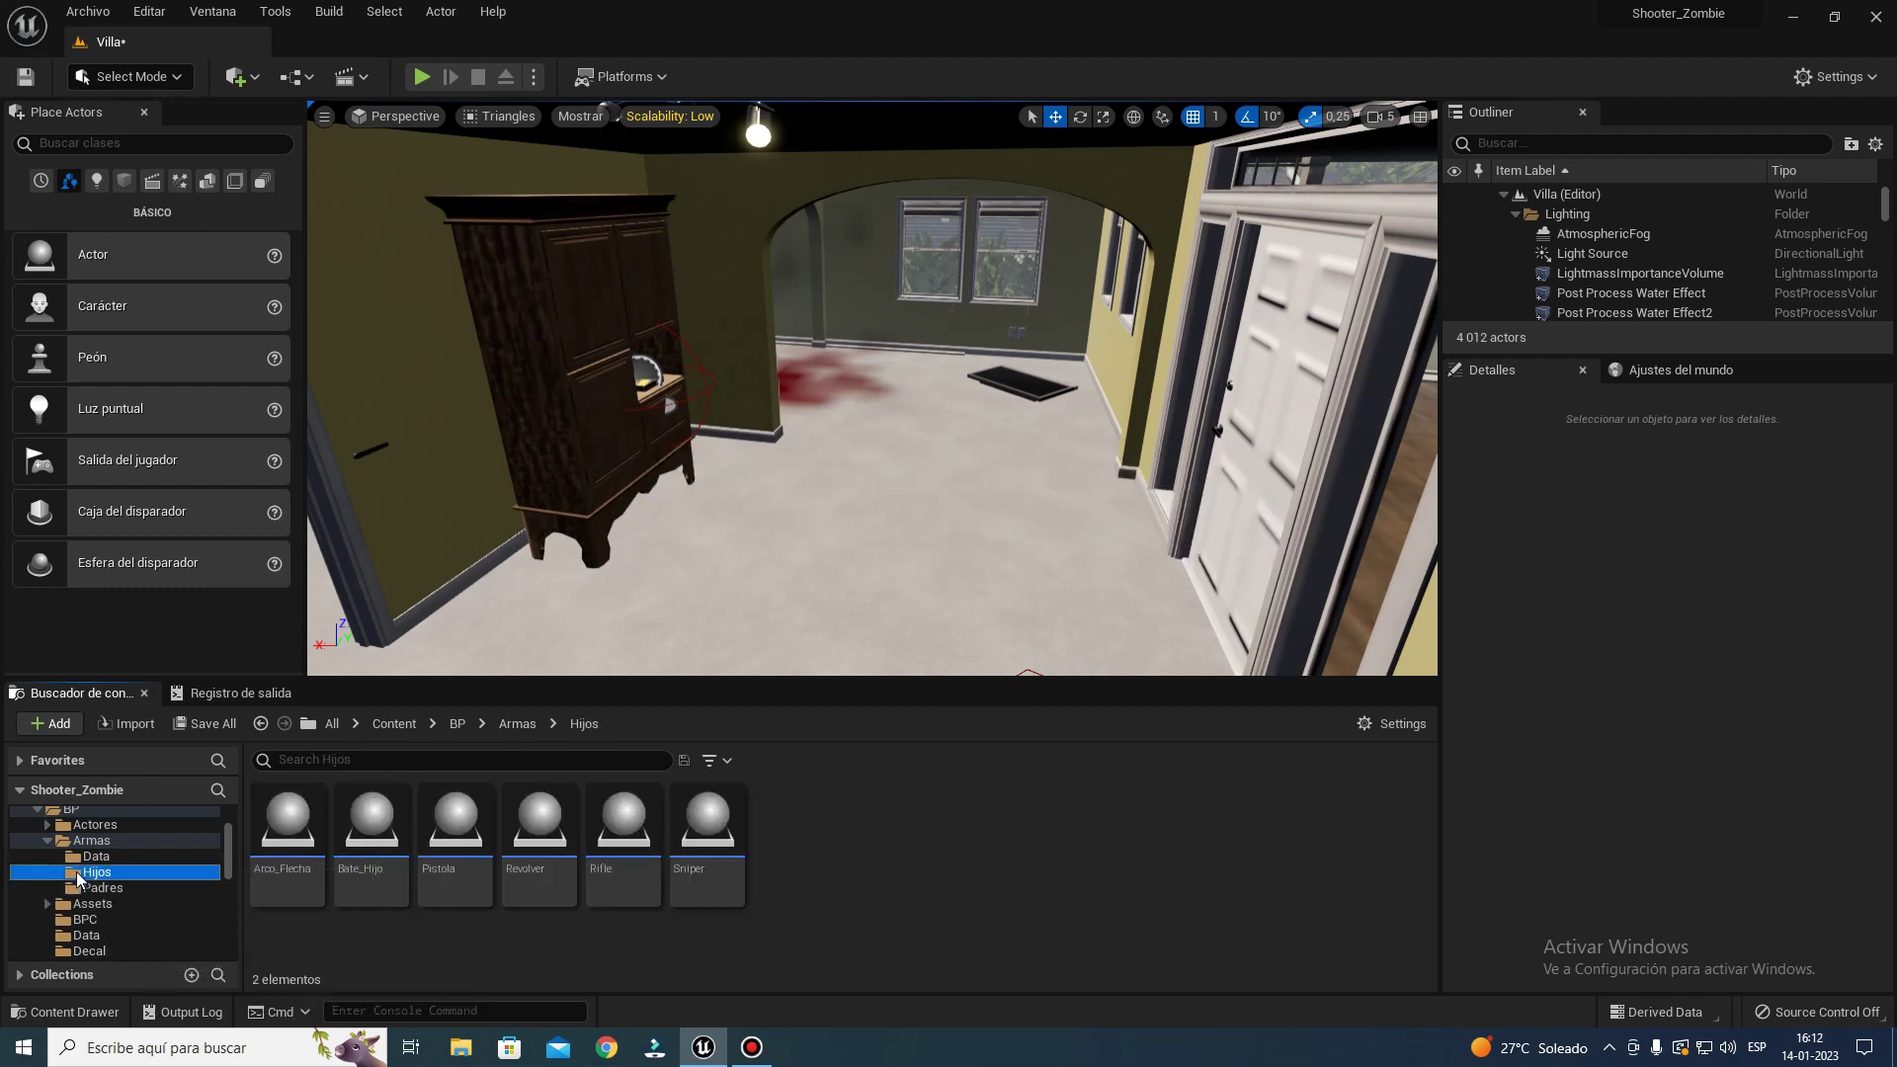
left_click(430, 945)
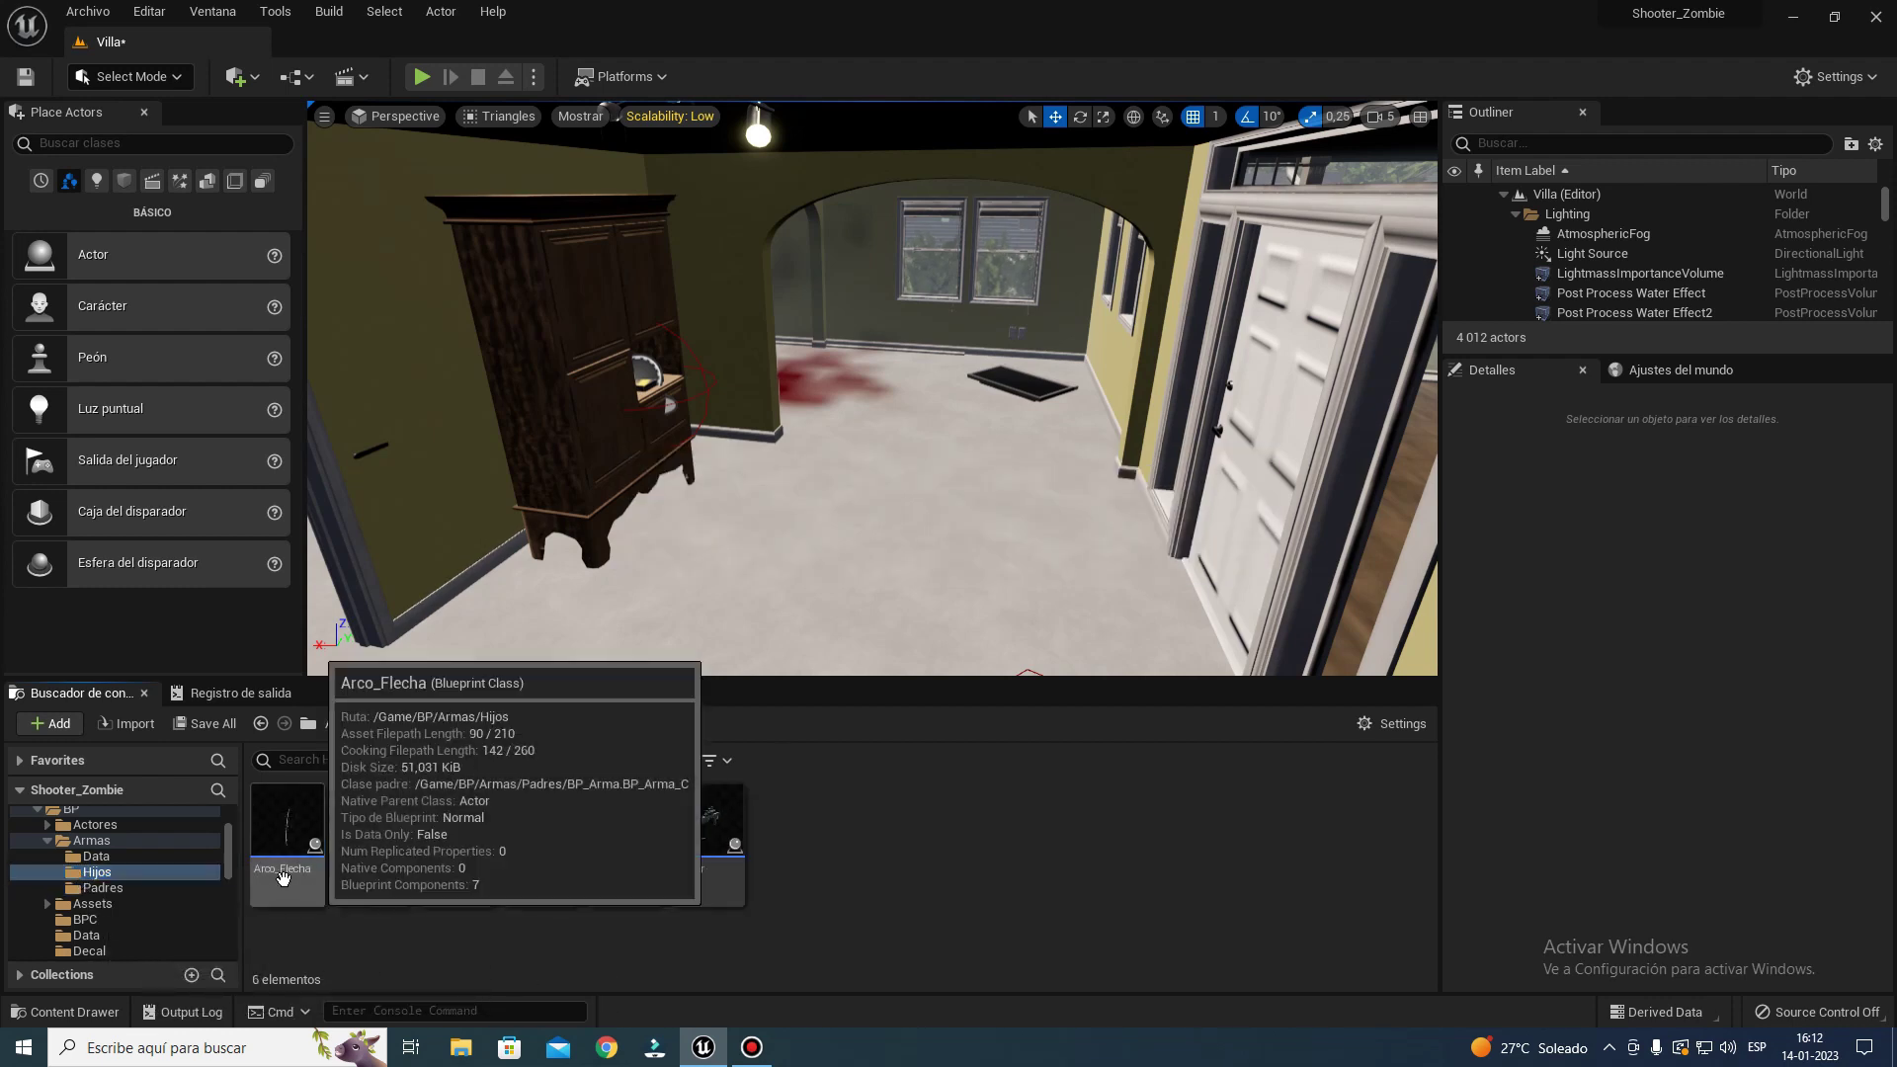
left_click(382, 840)
- Open Bate_Hijo in a maximized Blueprint editor and select its ModeloArma component
double_click(374, 830)
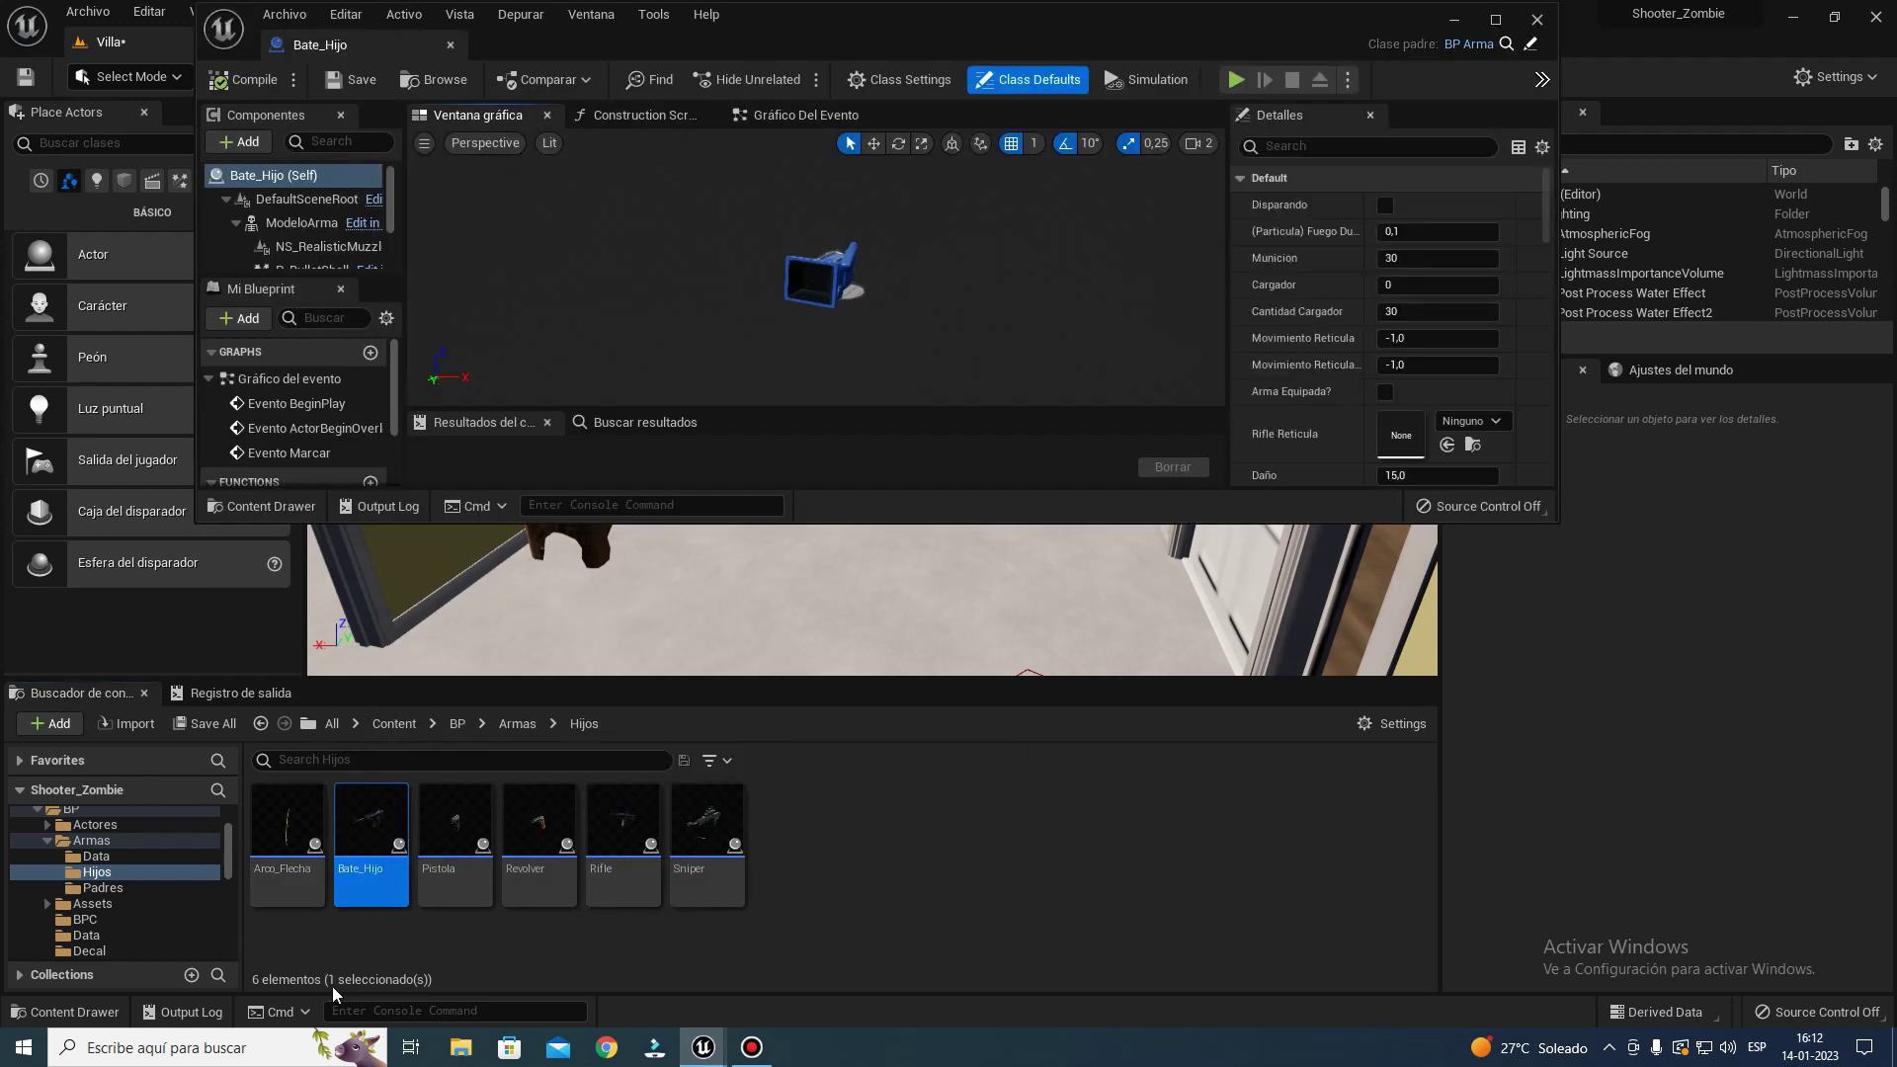
double_click(852, 24)
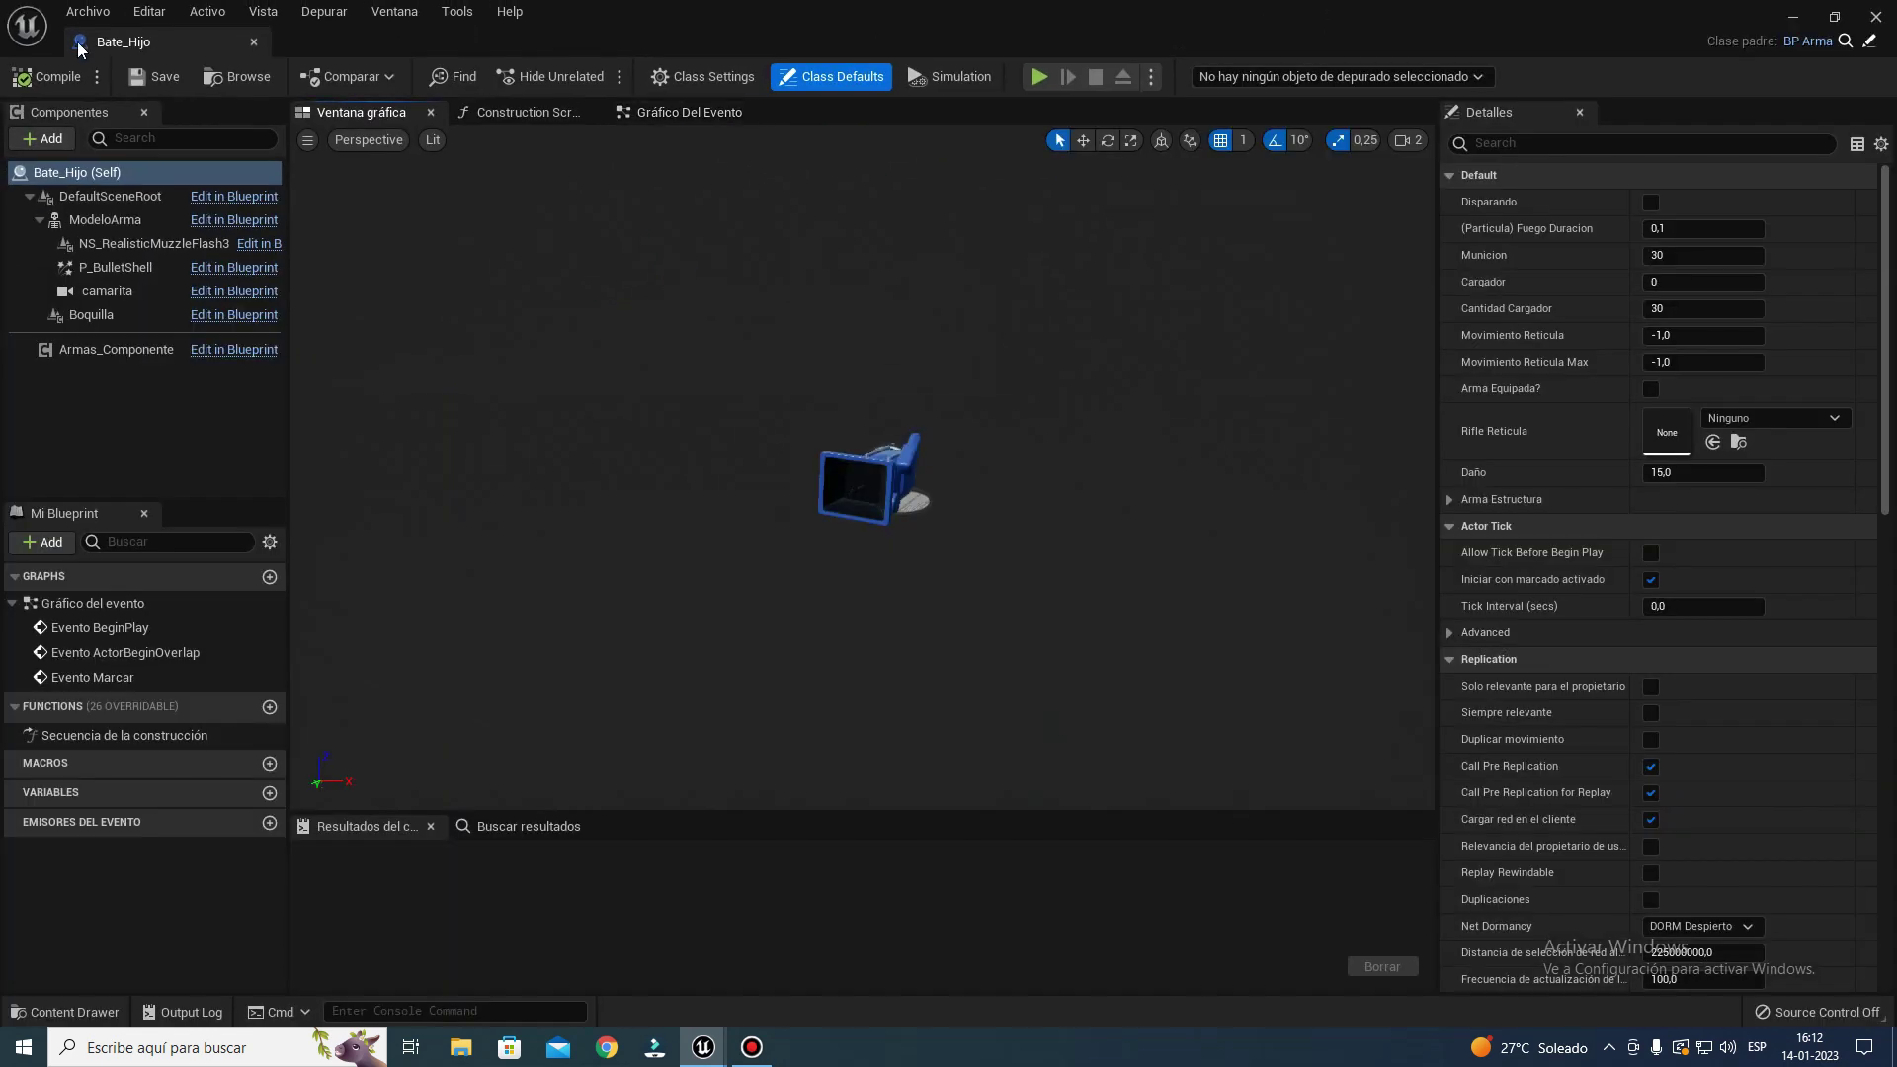
left_click(115, 226)
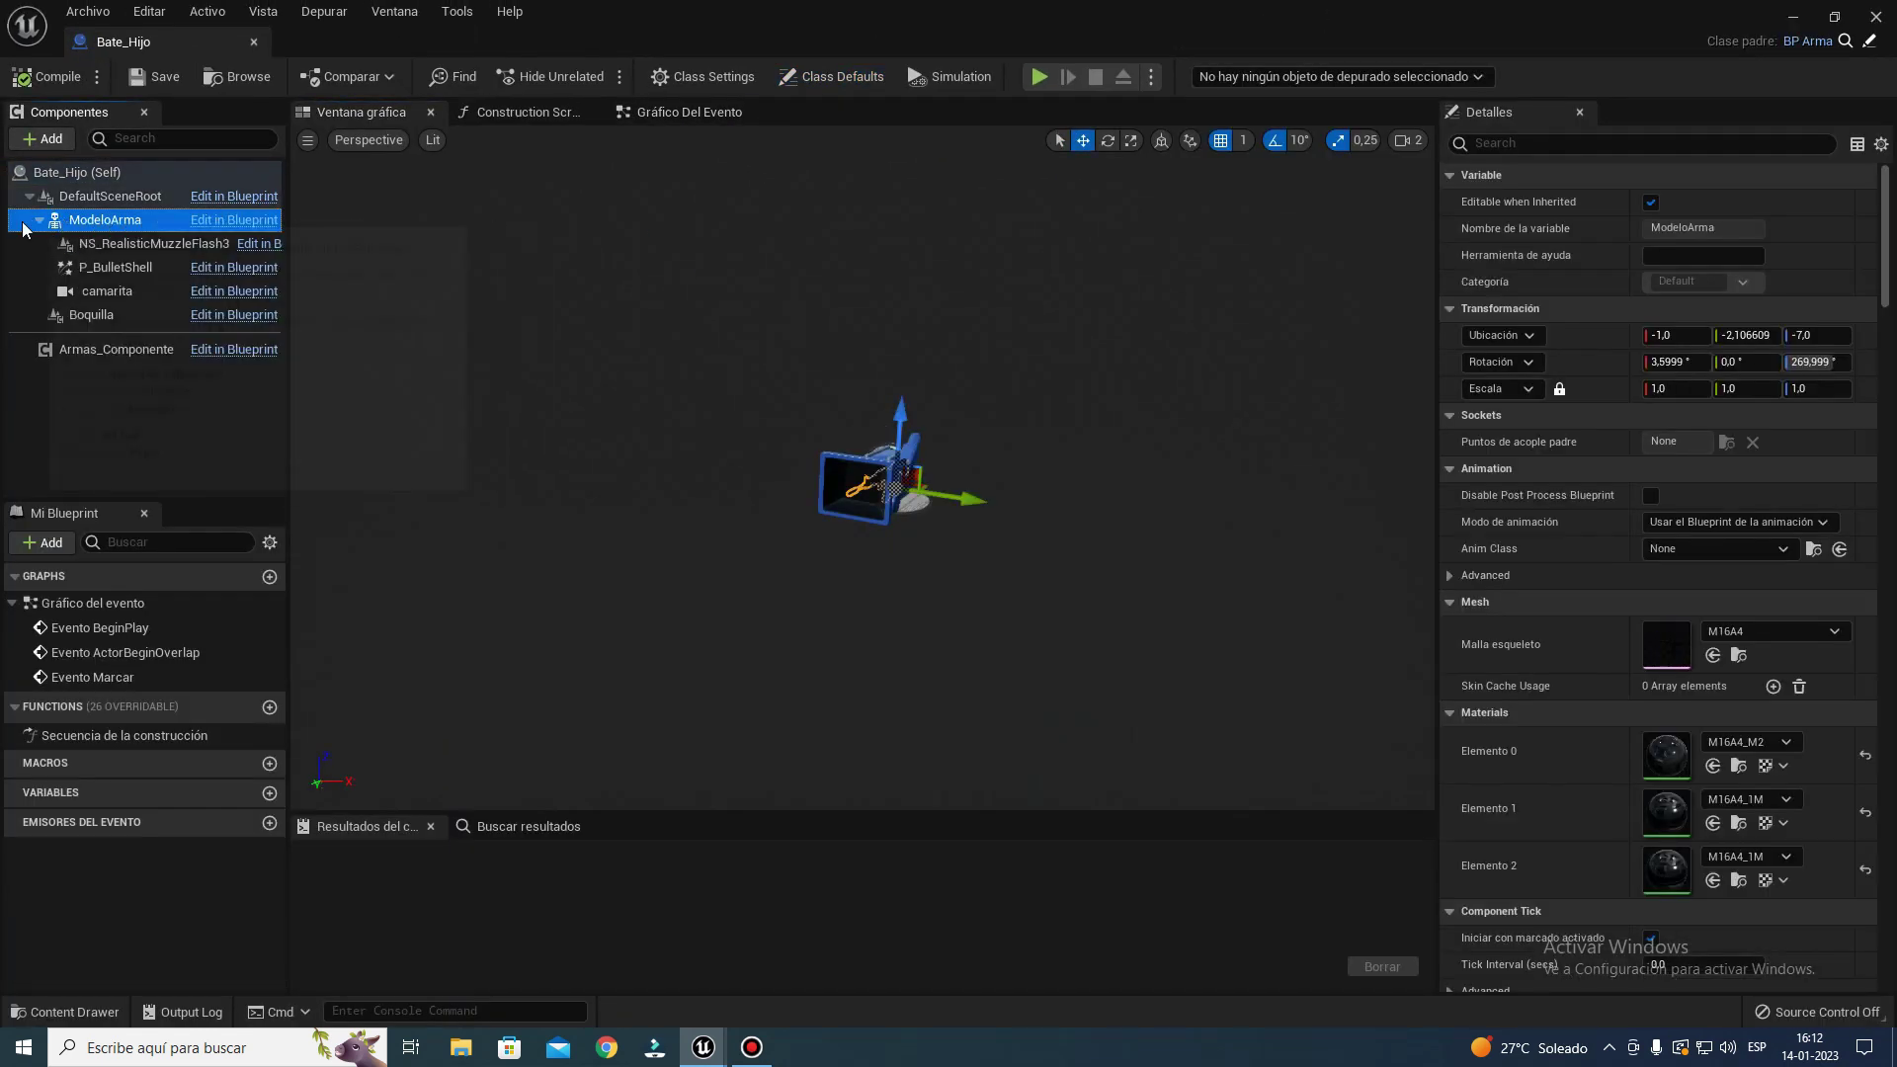
- Search the project content for 'bate', select the Bate mesh, and return to Bate_Hijo
left_click(1794, 20)
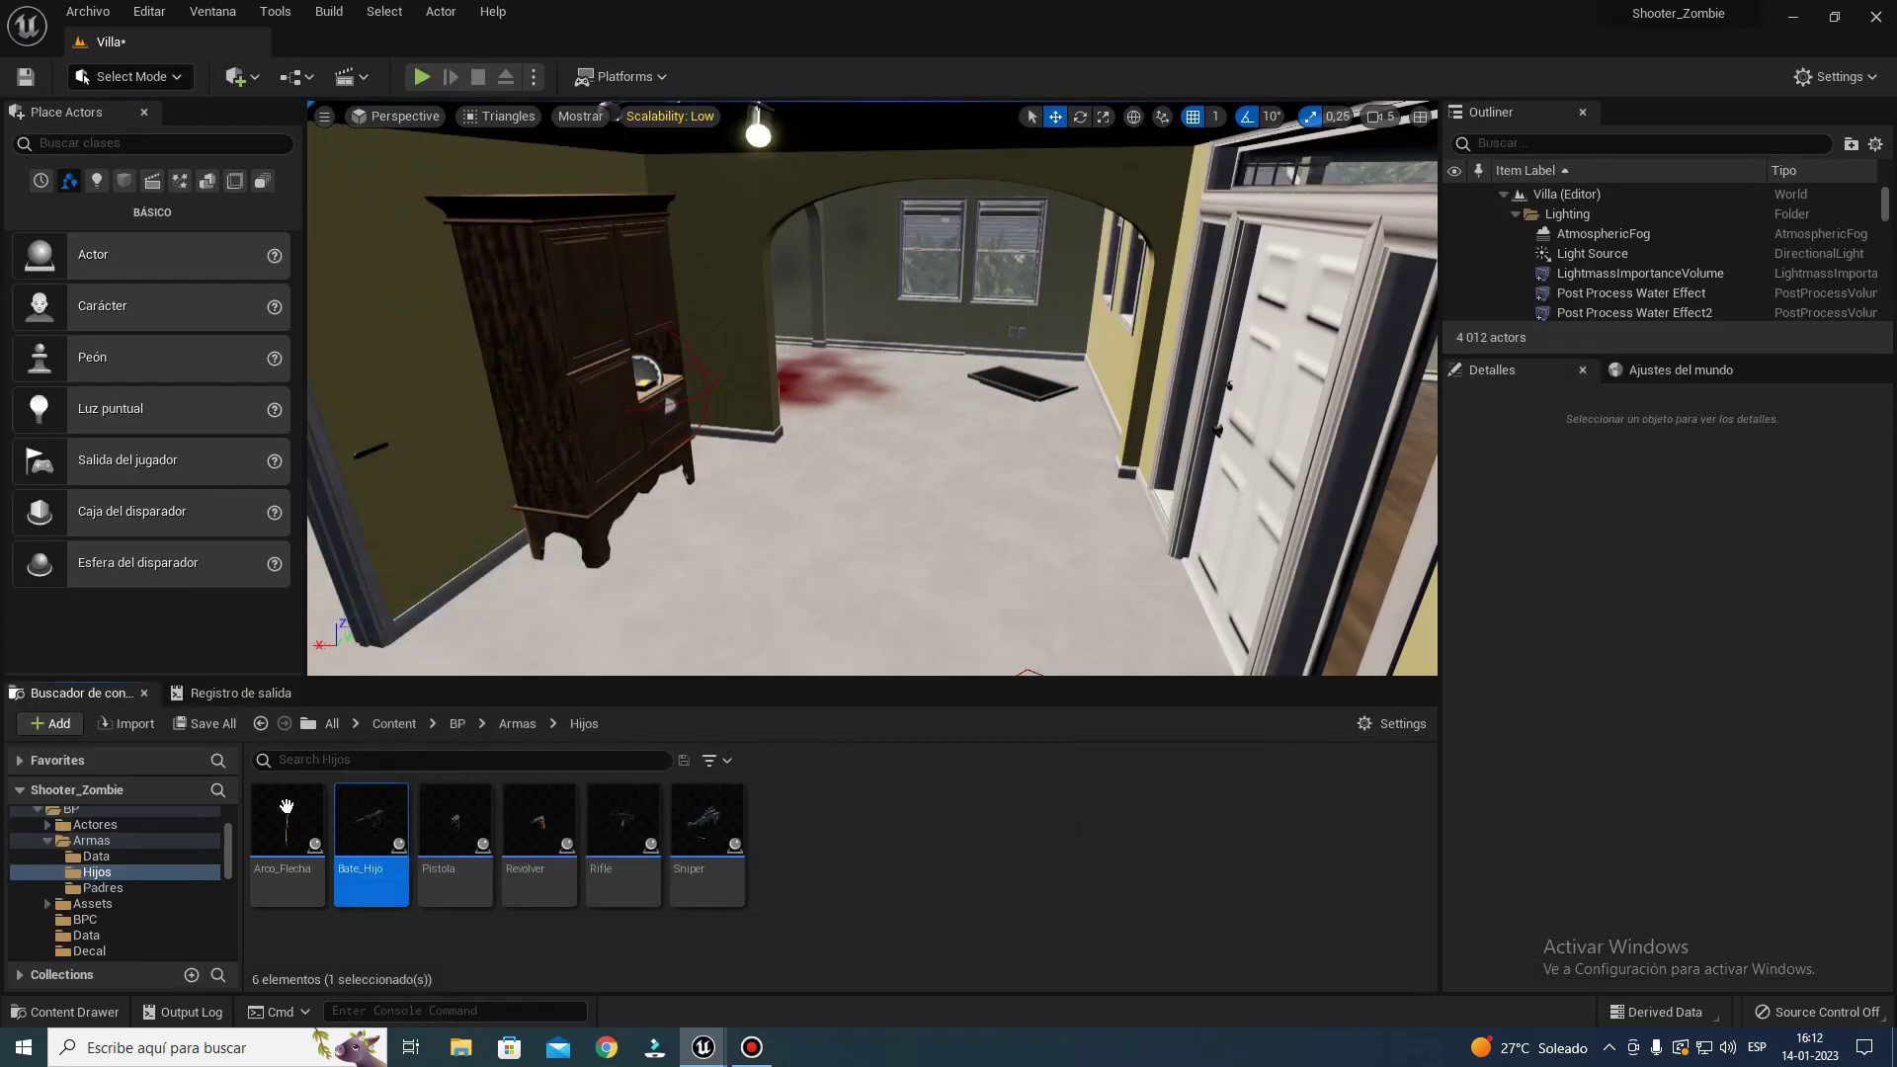
left_click(394, 724)
left_click(381, 762)
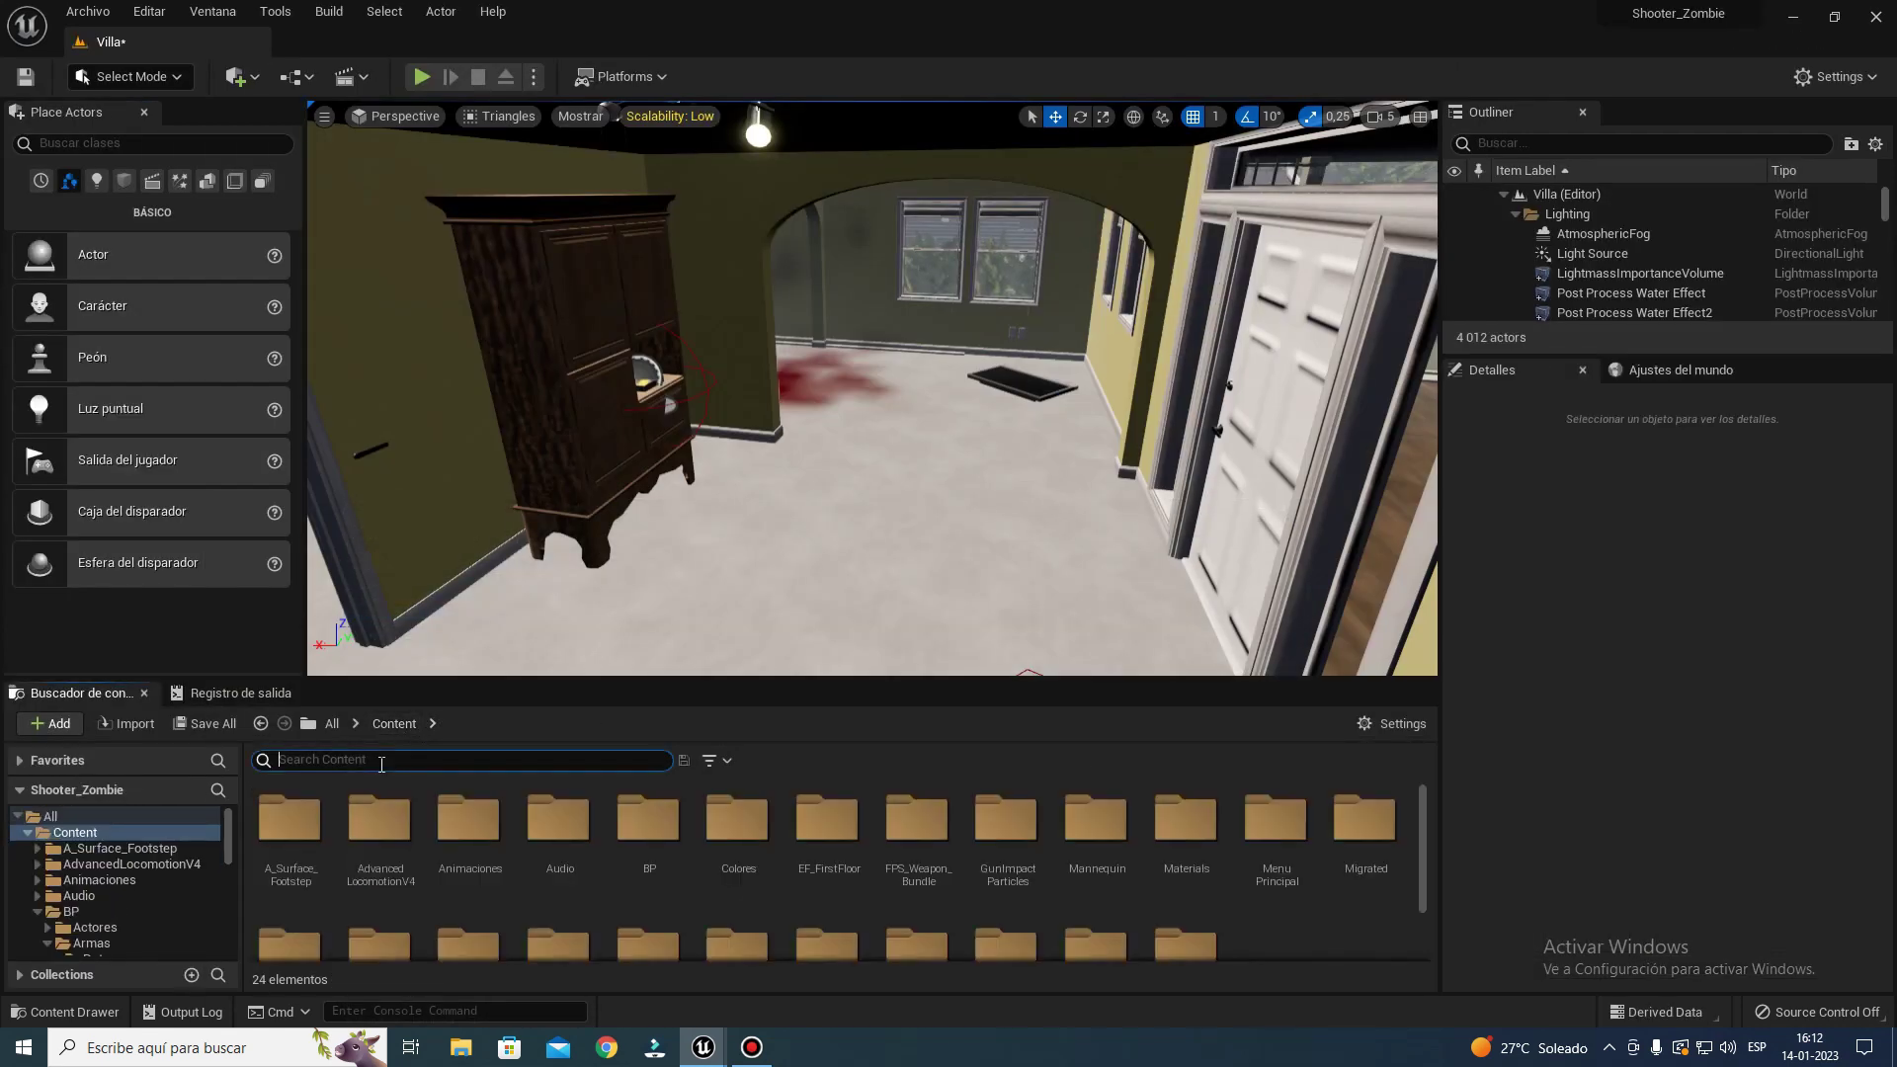
type("bate")
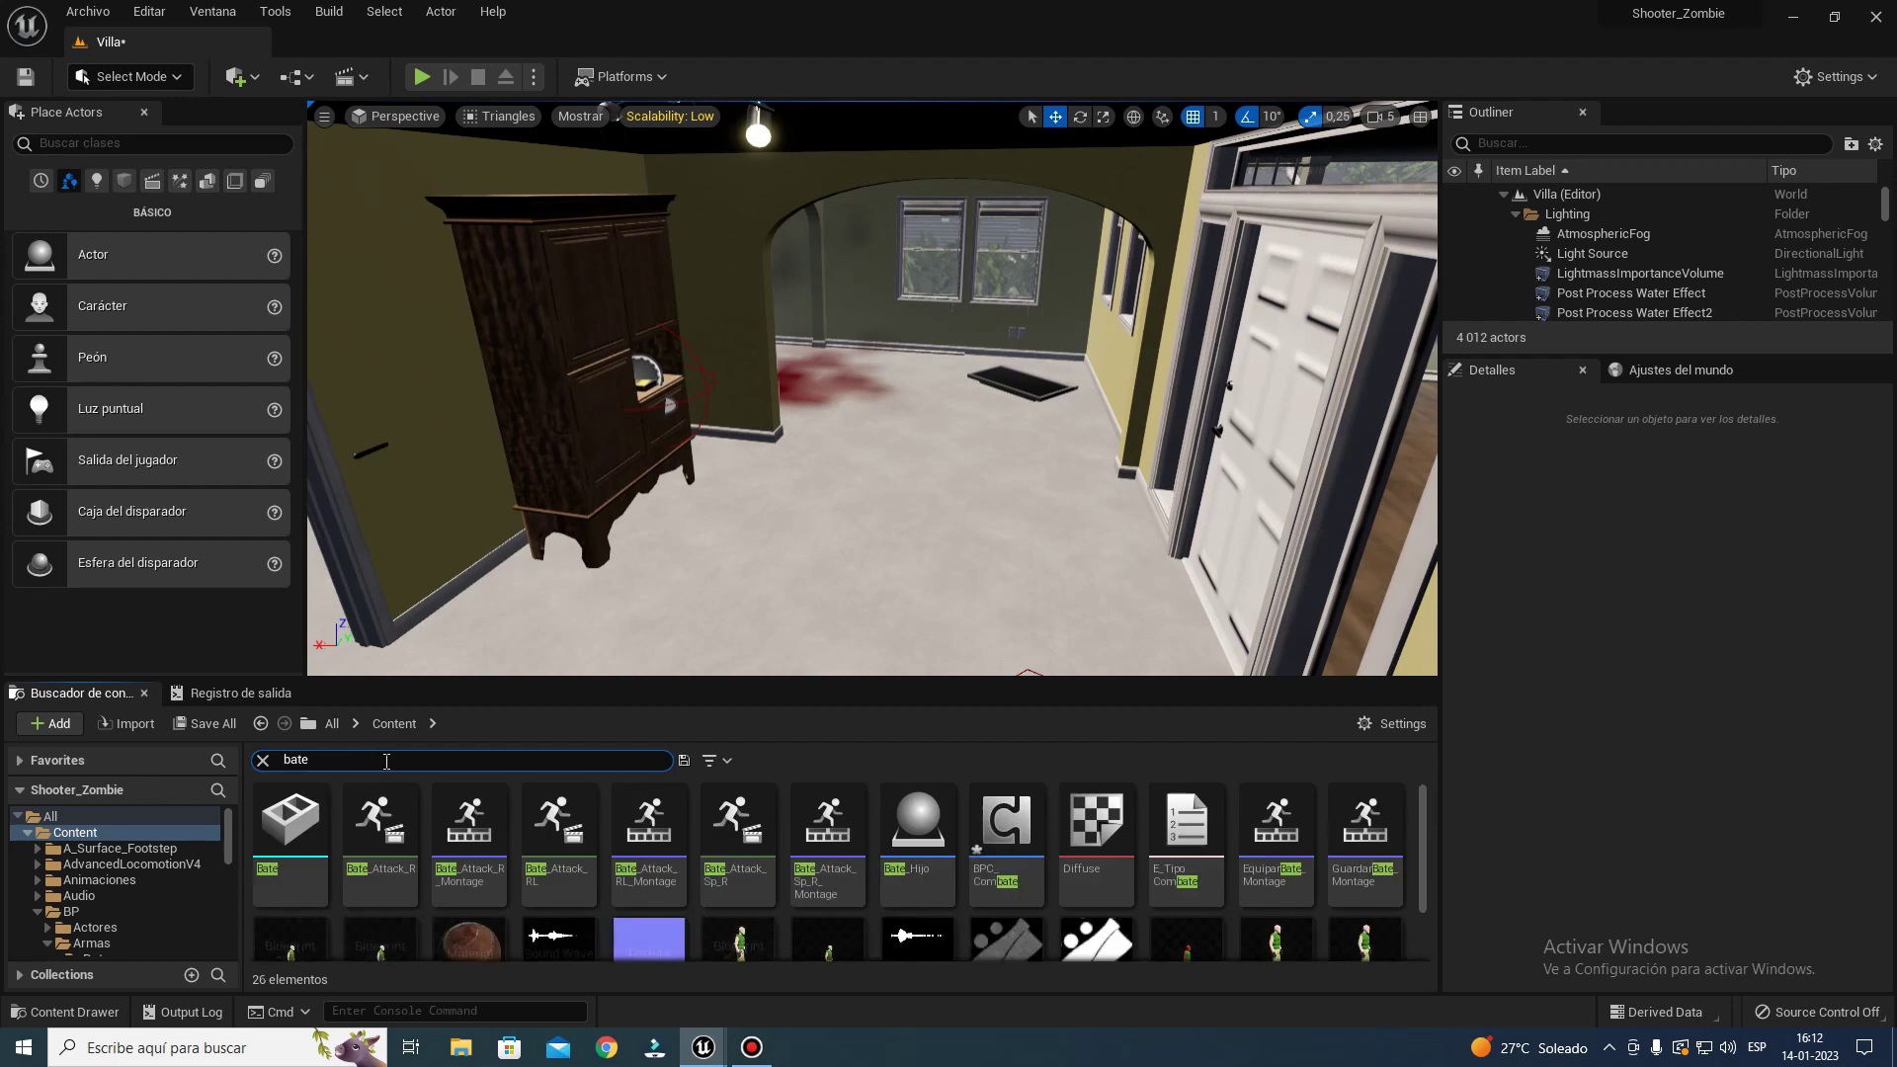
left_click(322, 833)
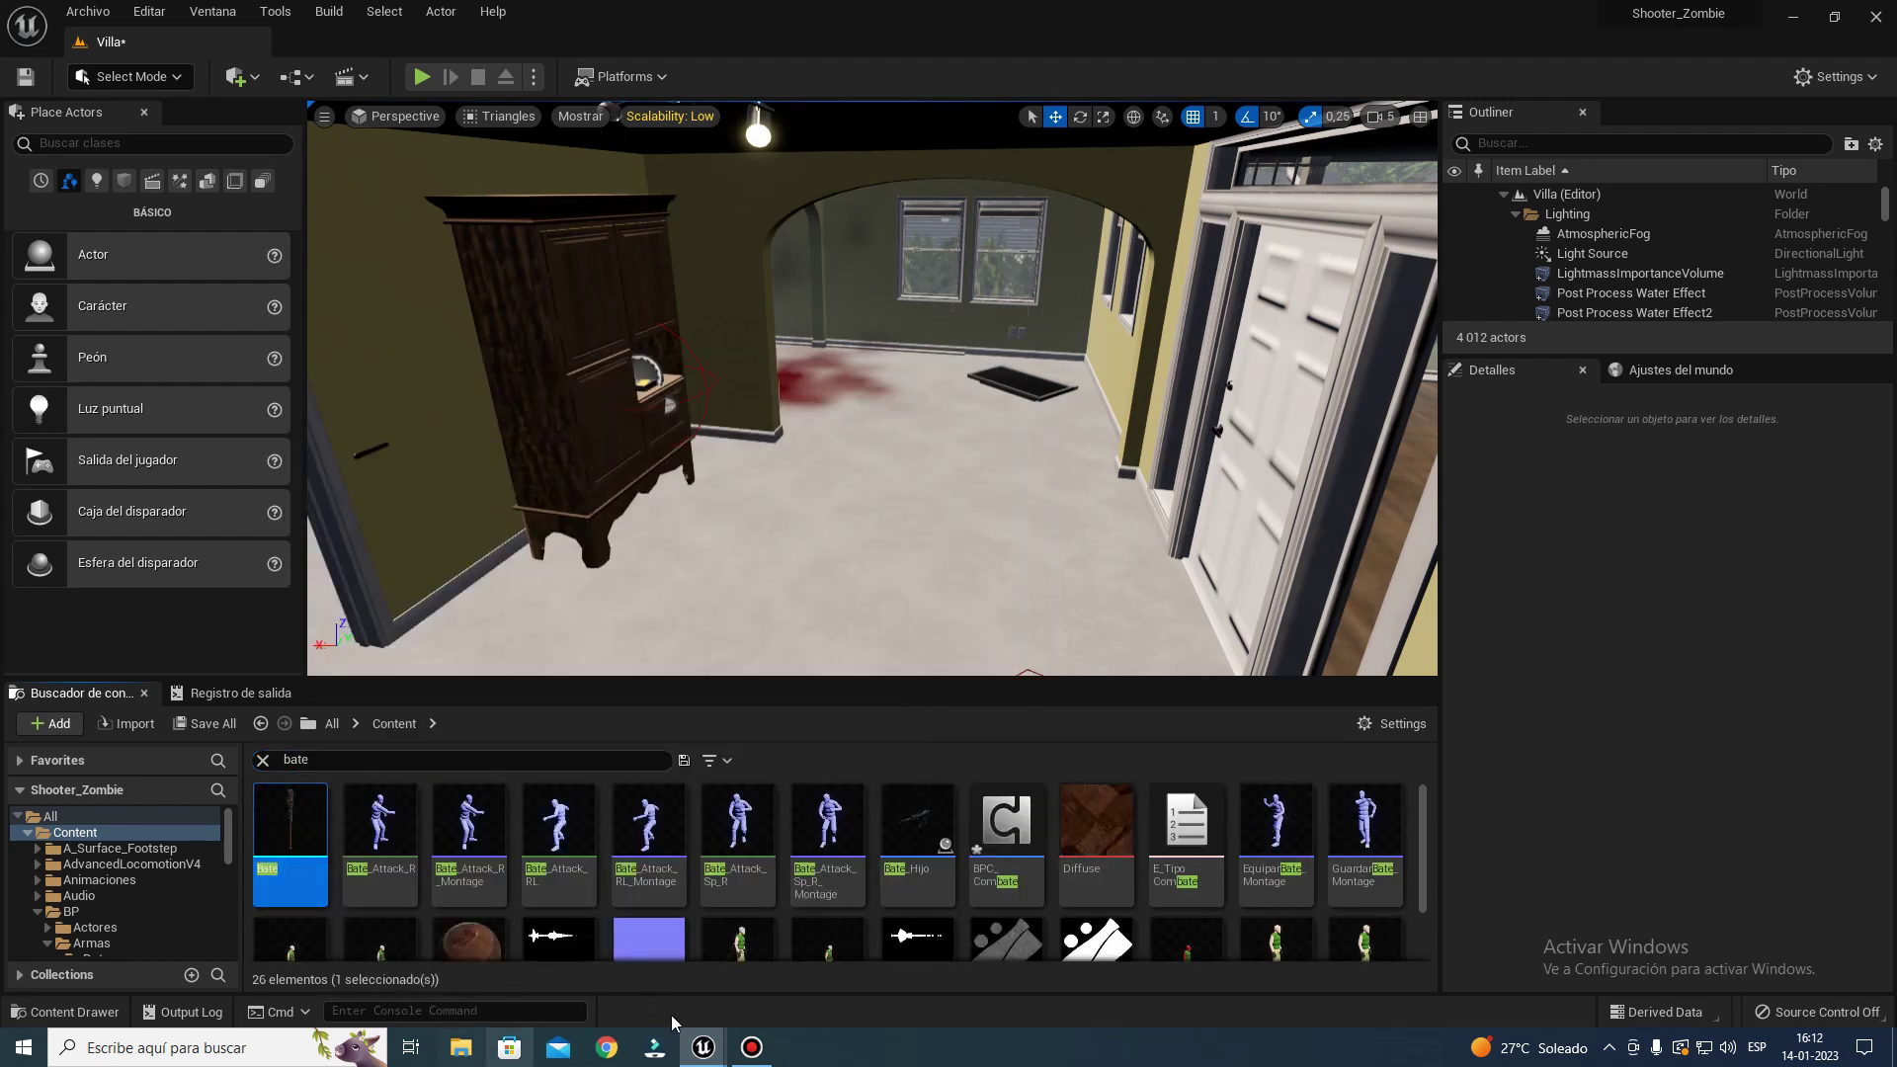
mouse_move(706, 1042)
left_click(791, 948)
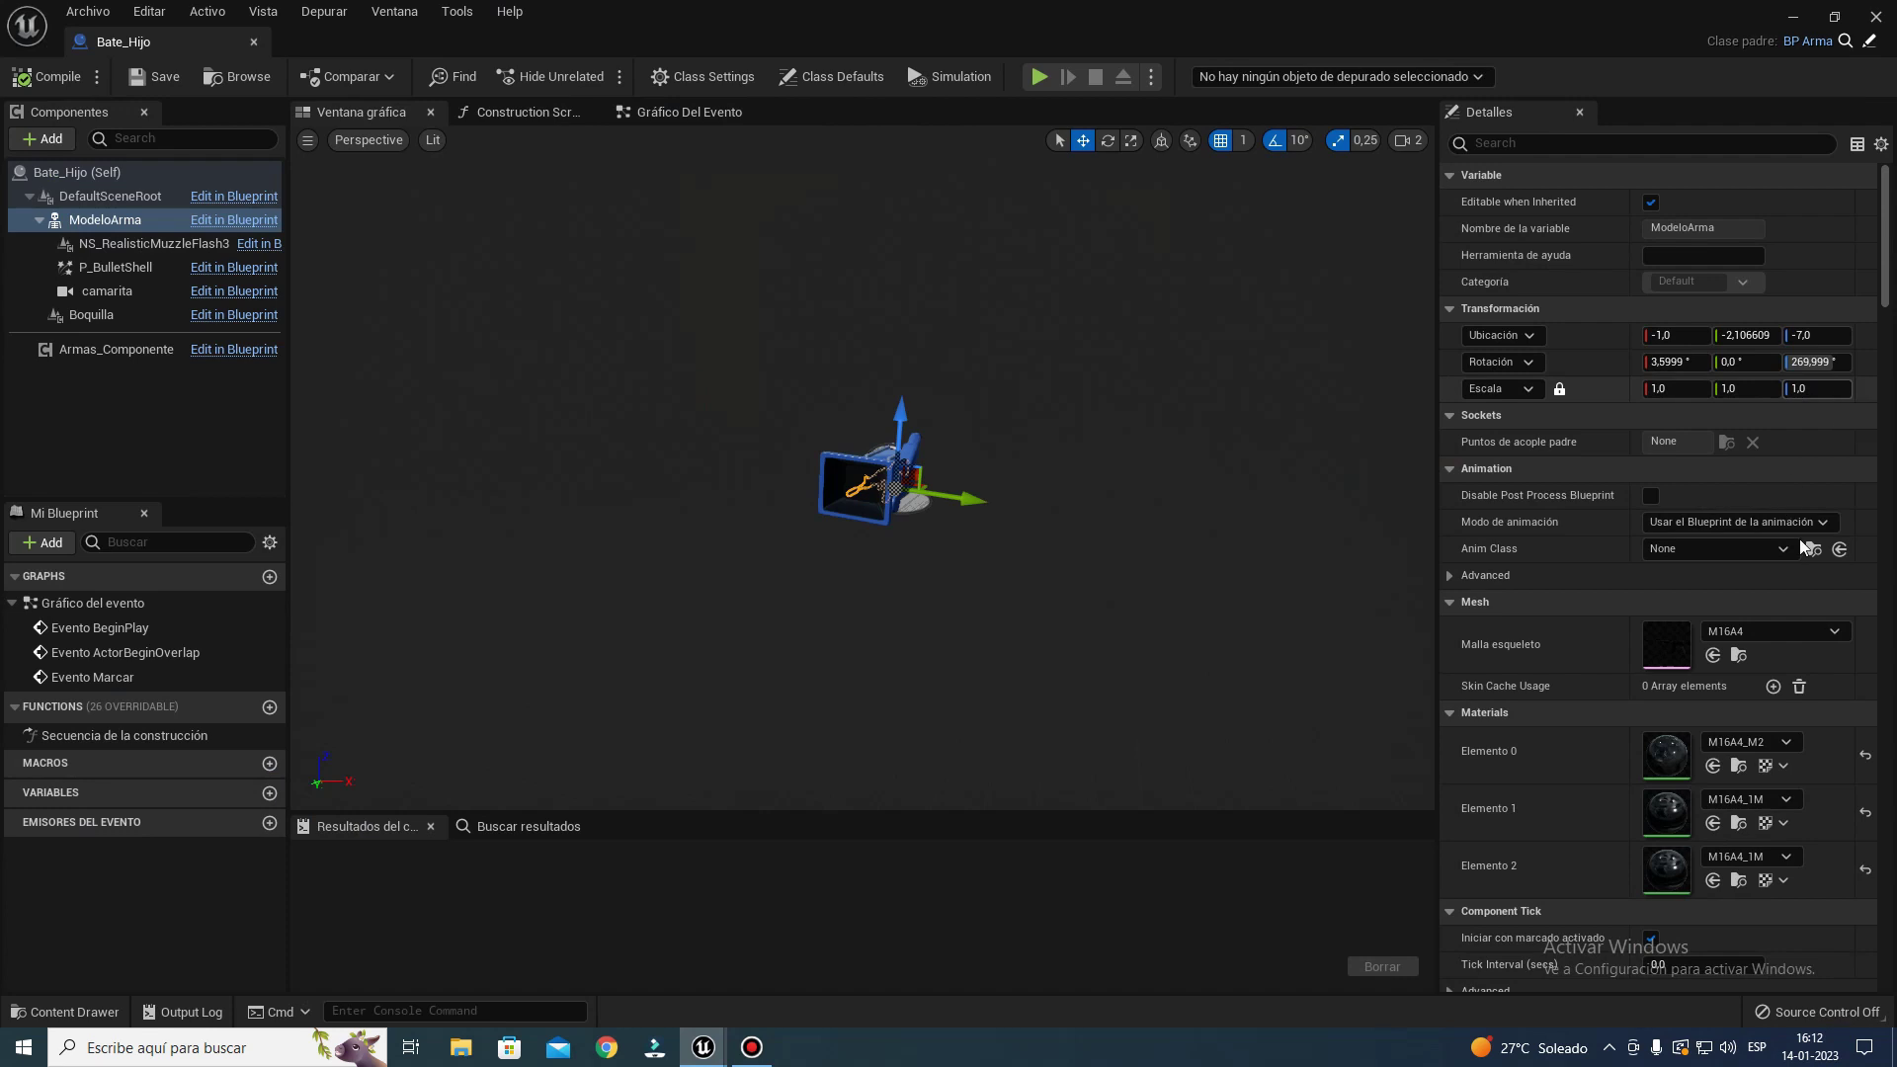
- Clear the M16A4 skeletal mesh from ModeloArma
left_click(84, 244)
left_click(87, 228)
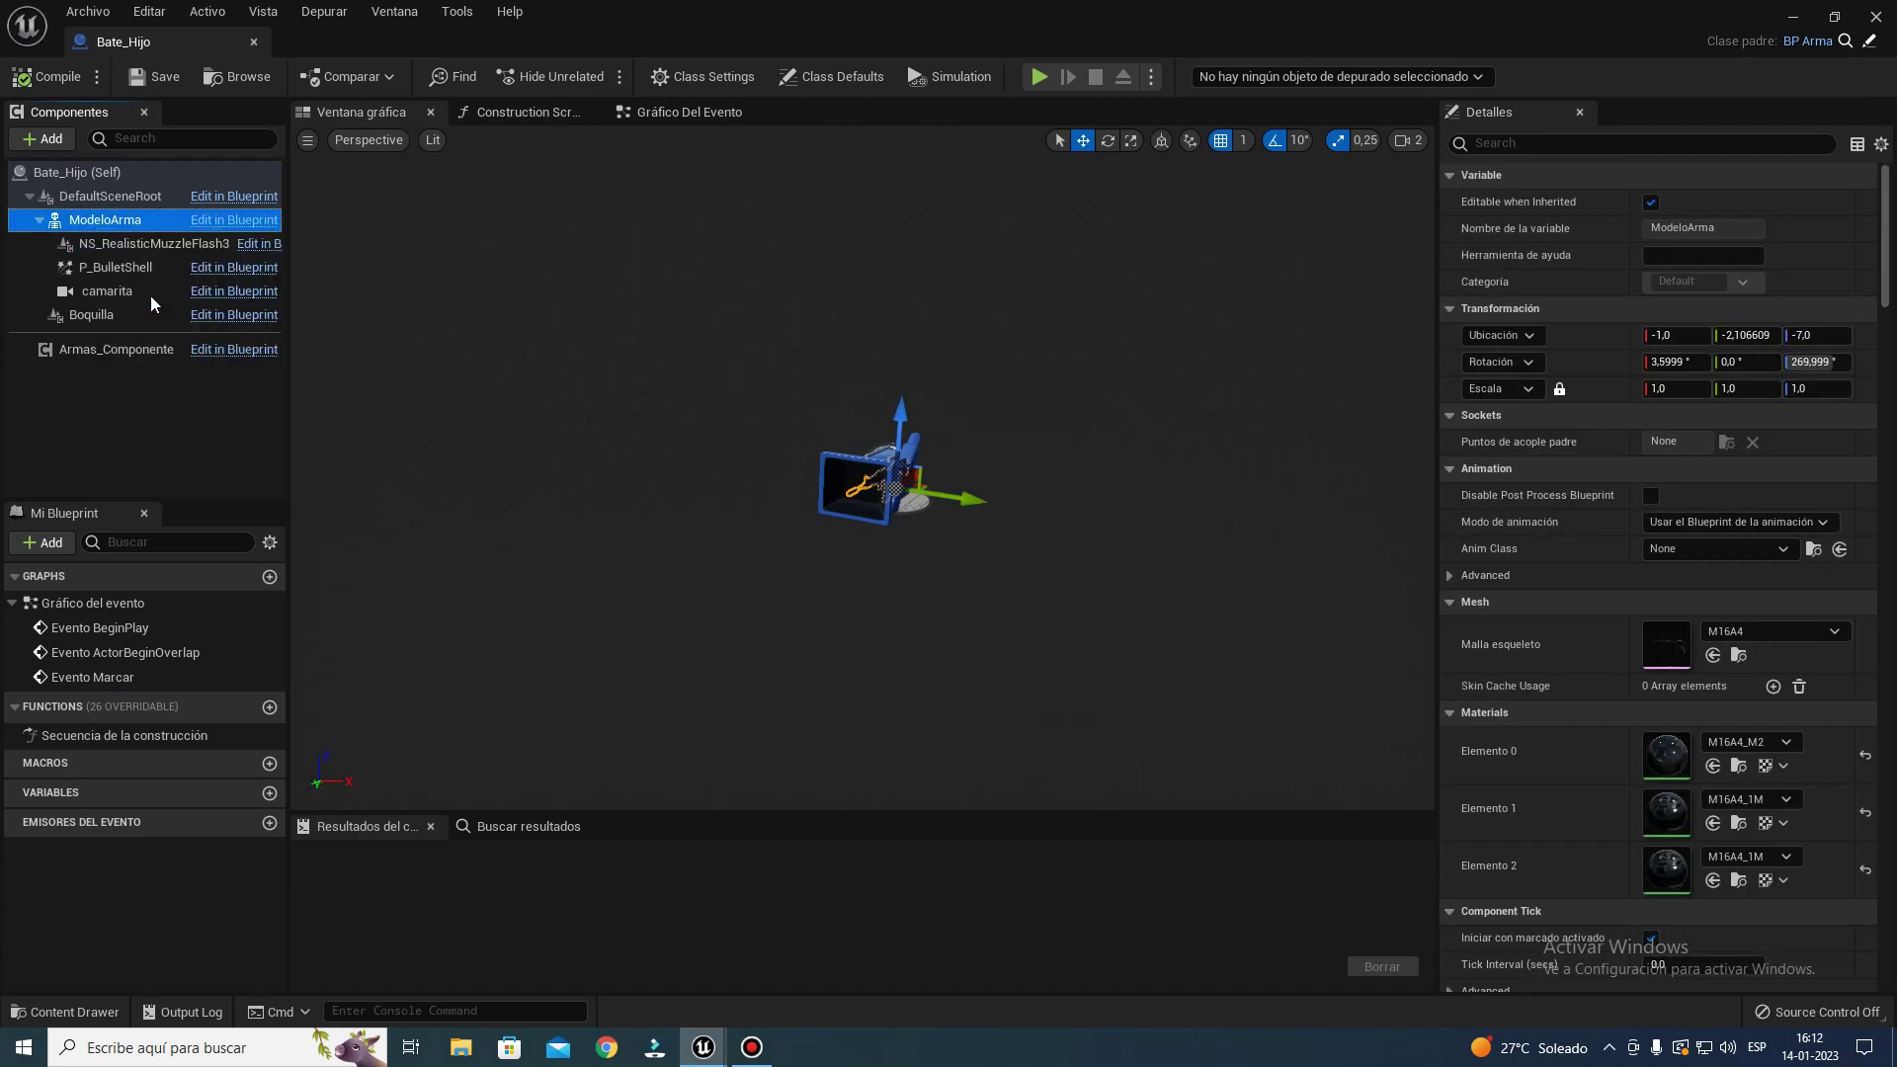
left_click(1713, 640)
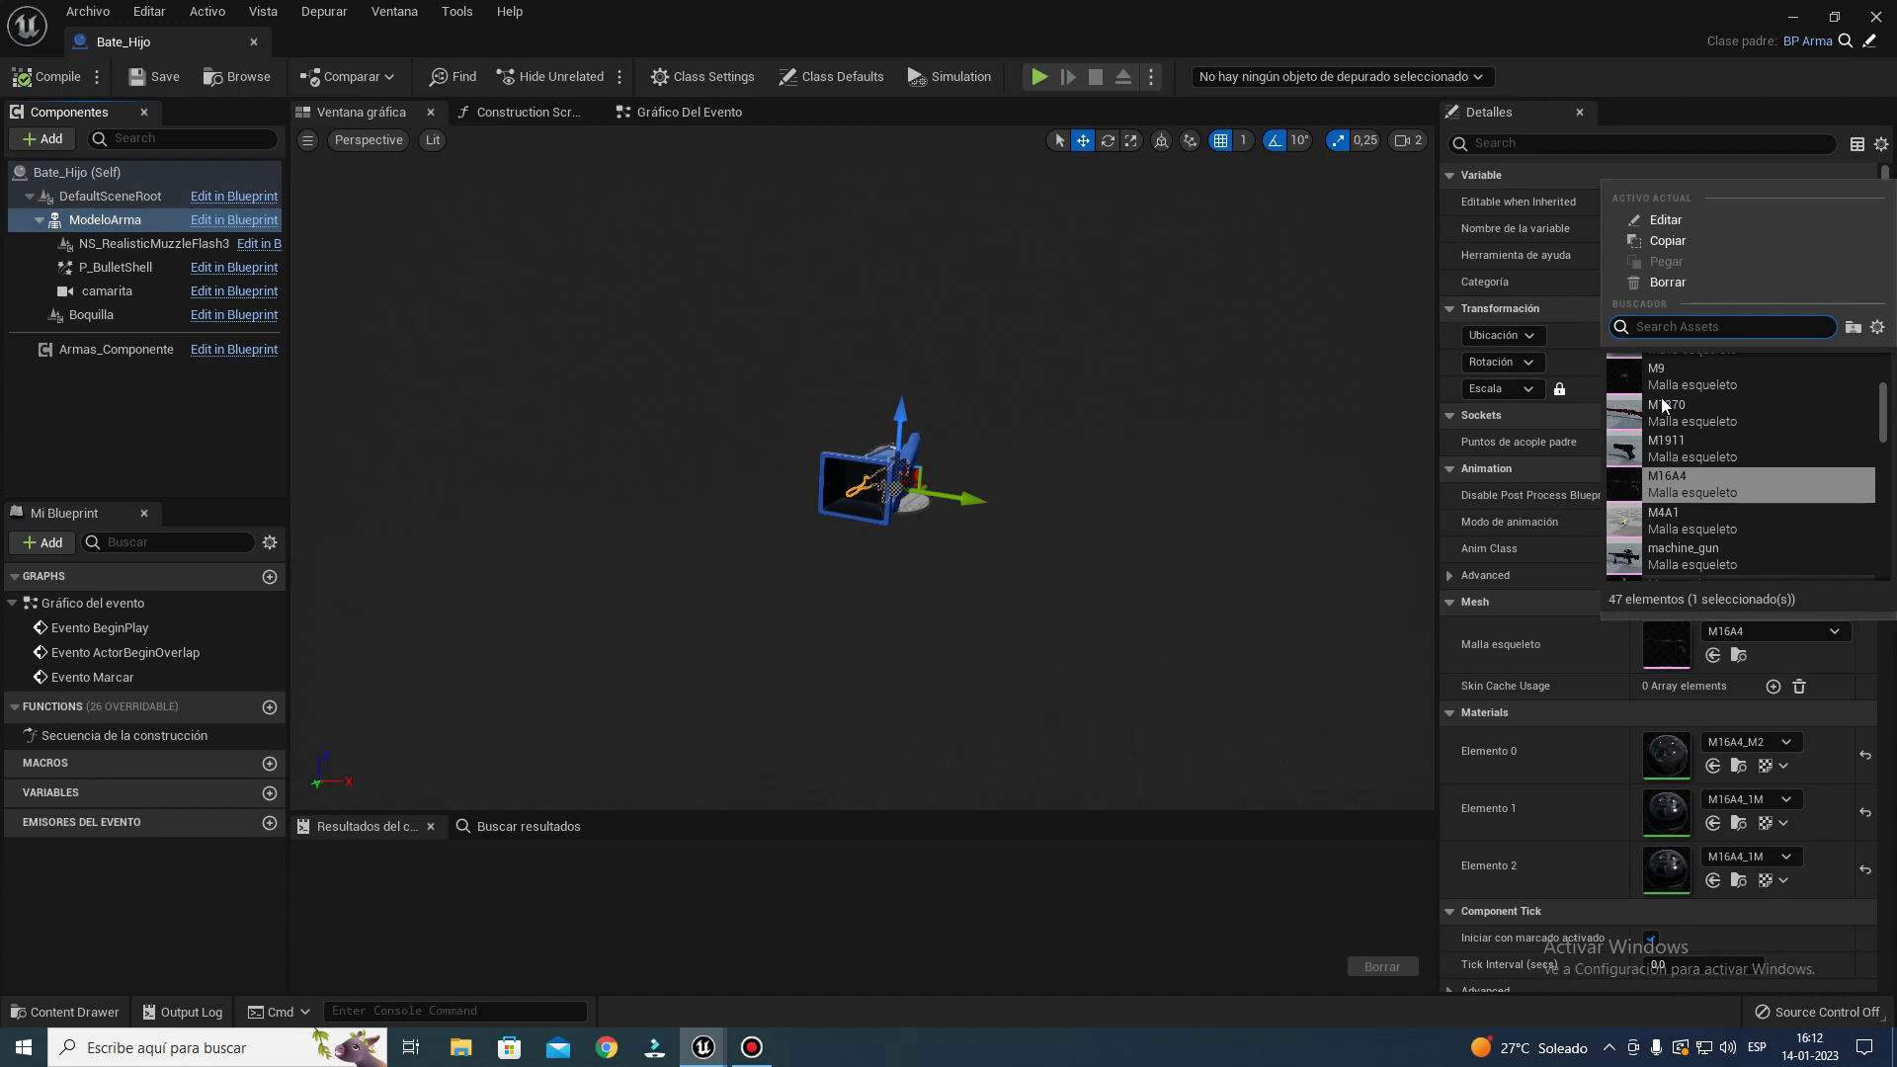
scroll(1686, 427, "up", 2)
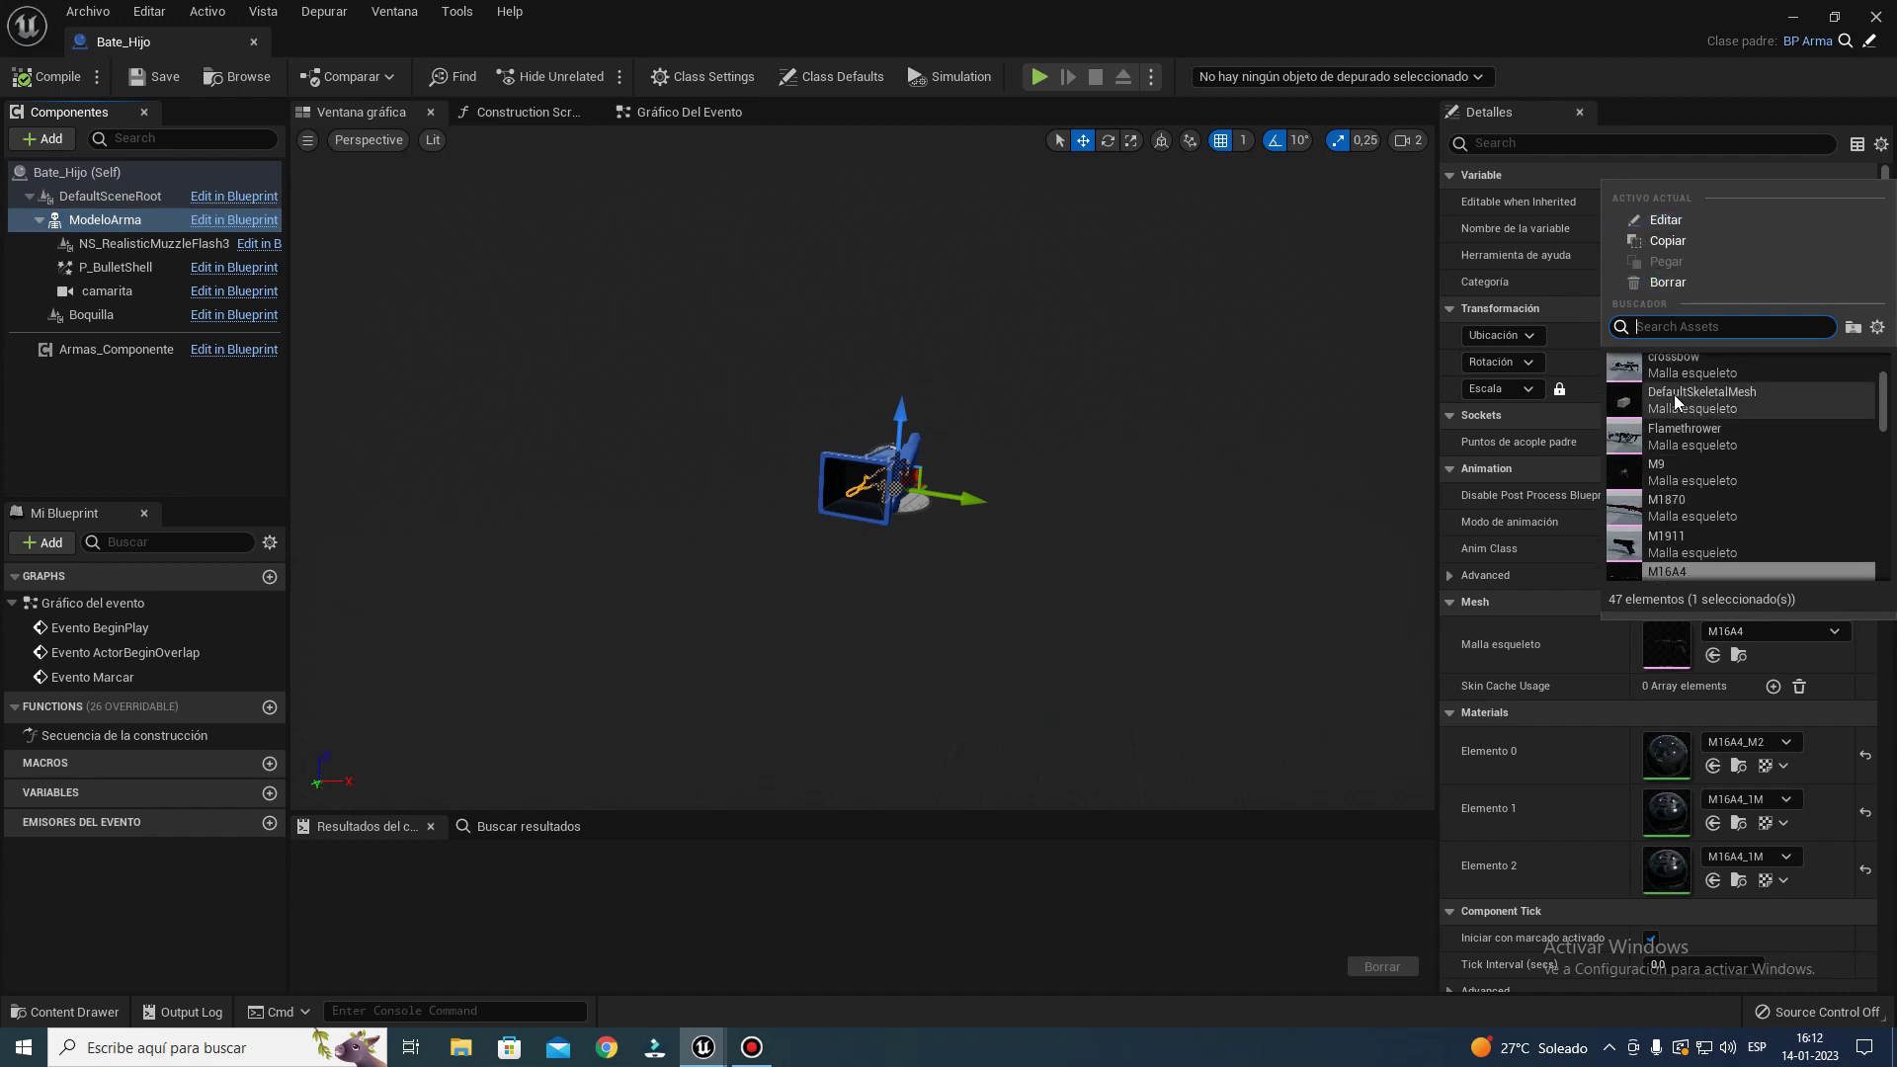
left_click(1667, 283)
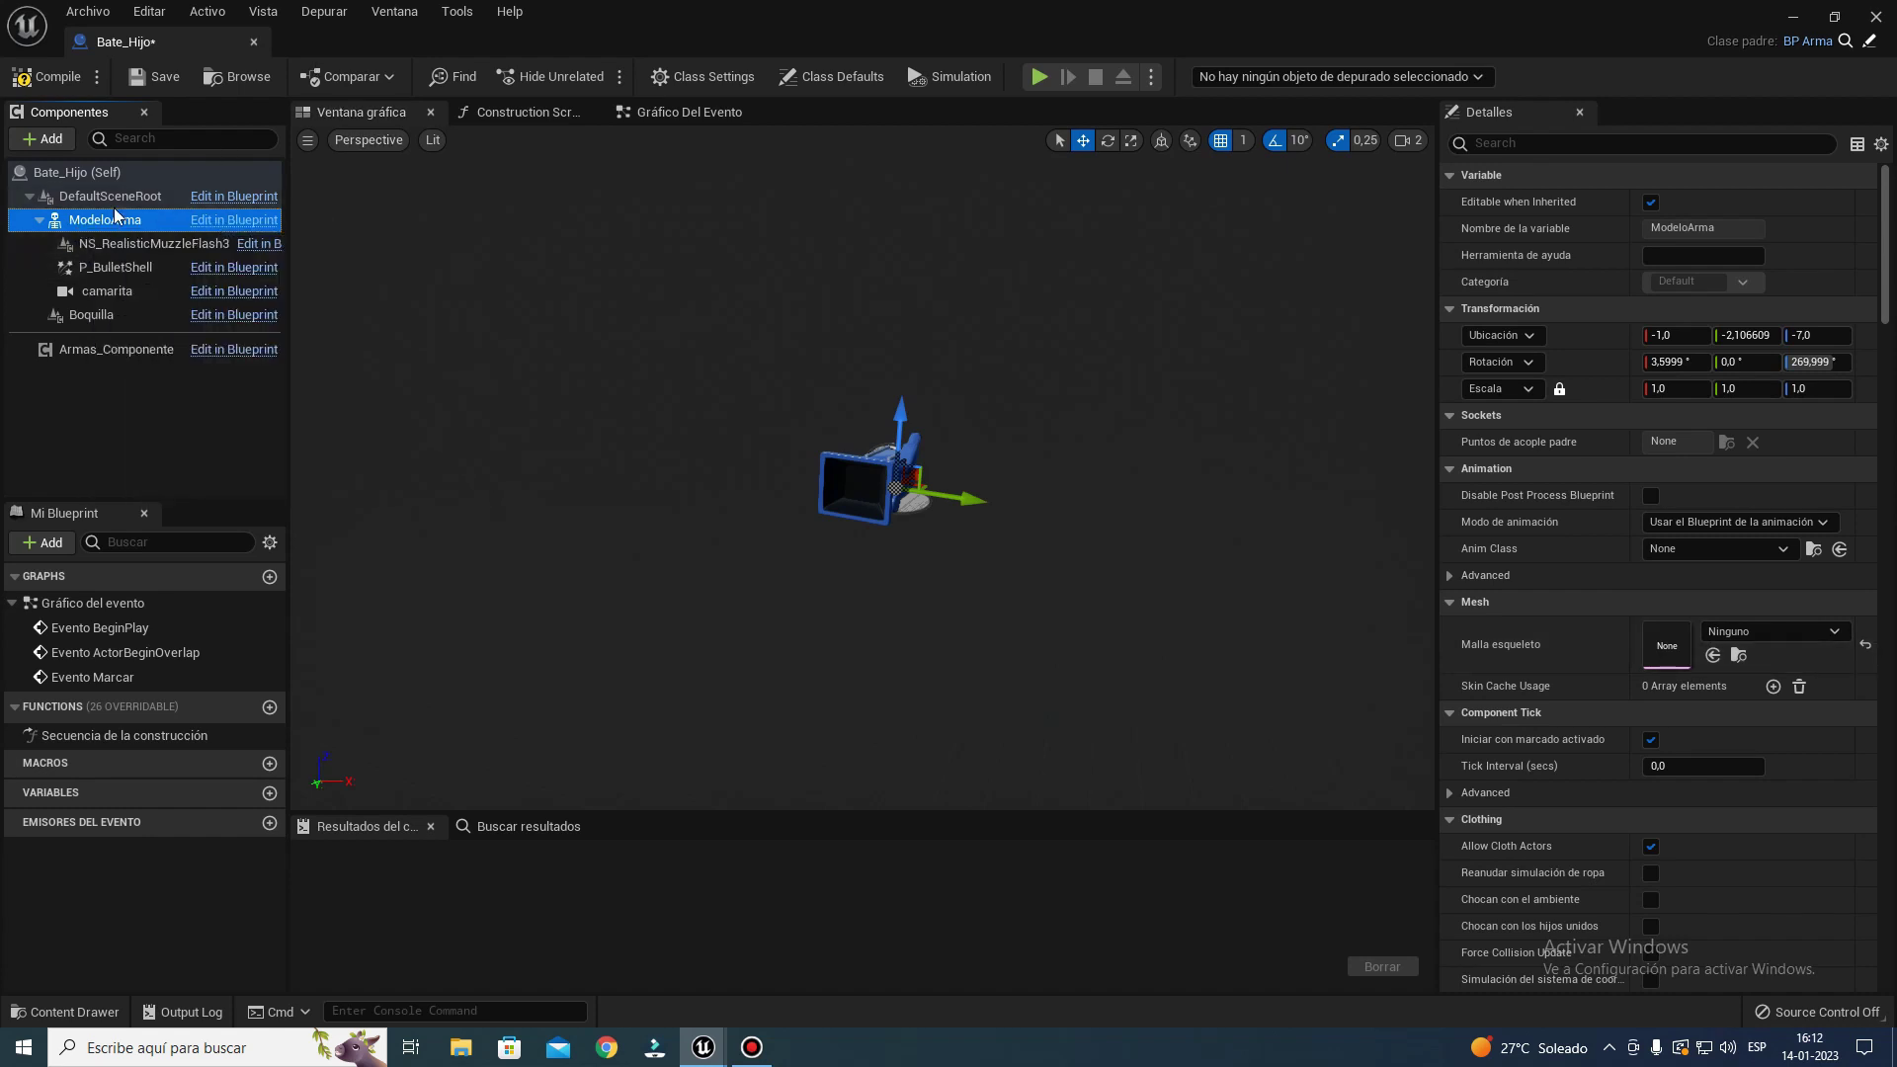
- Add a Bate static mesh component under ModeloArma and compile Bate_Hijo
left_click(61, 14)
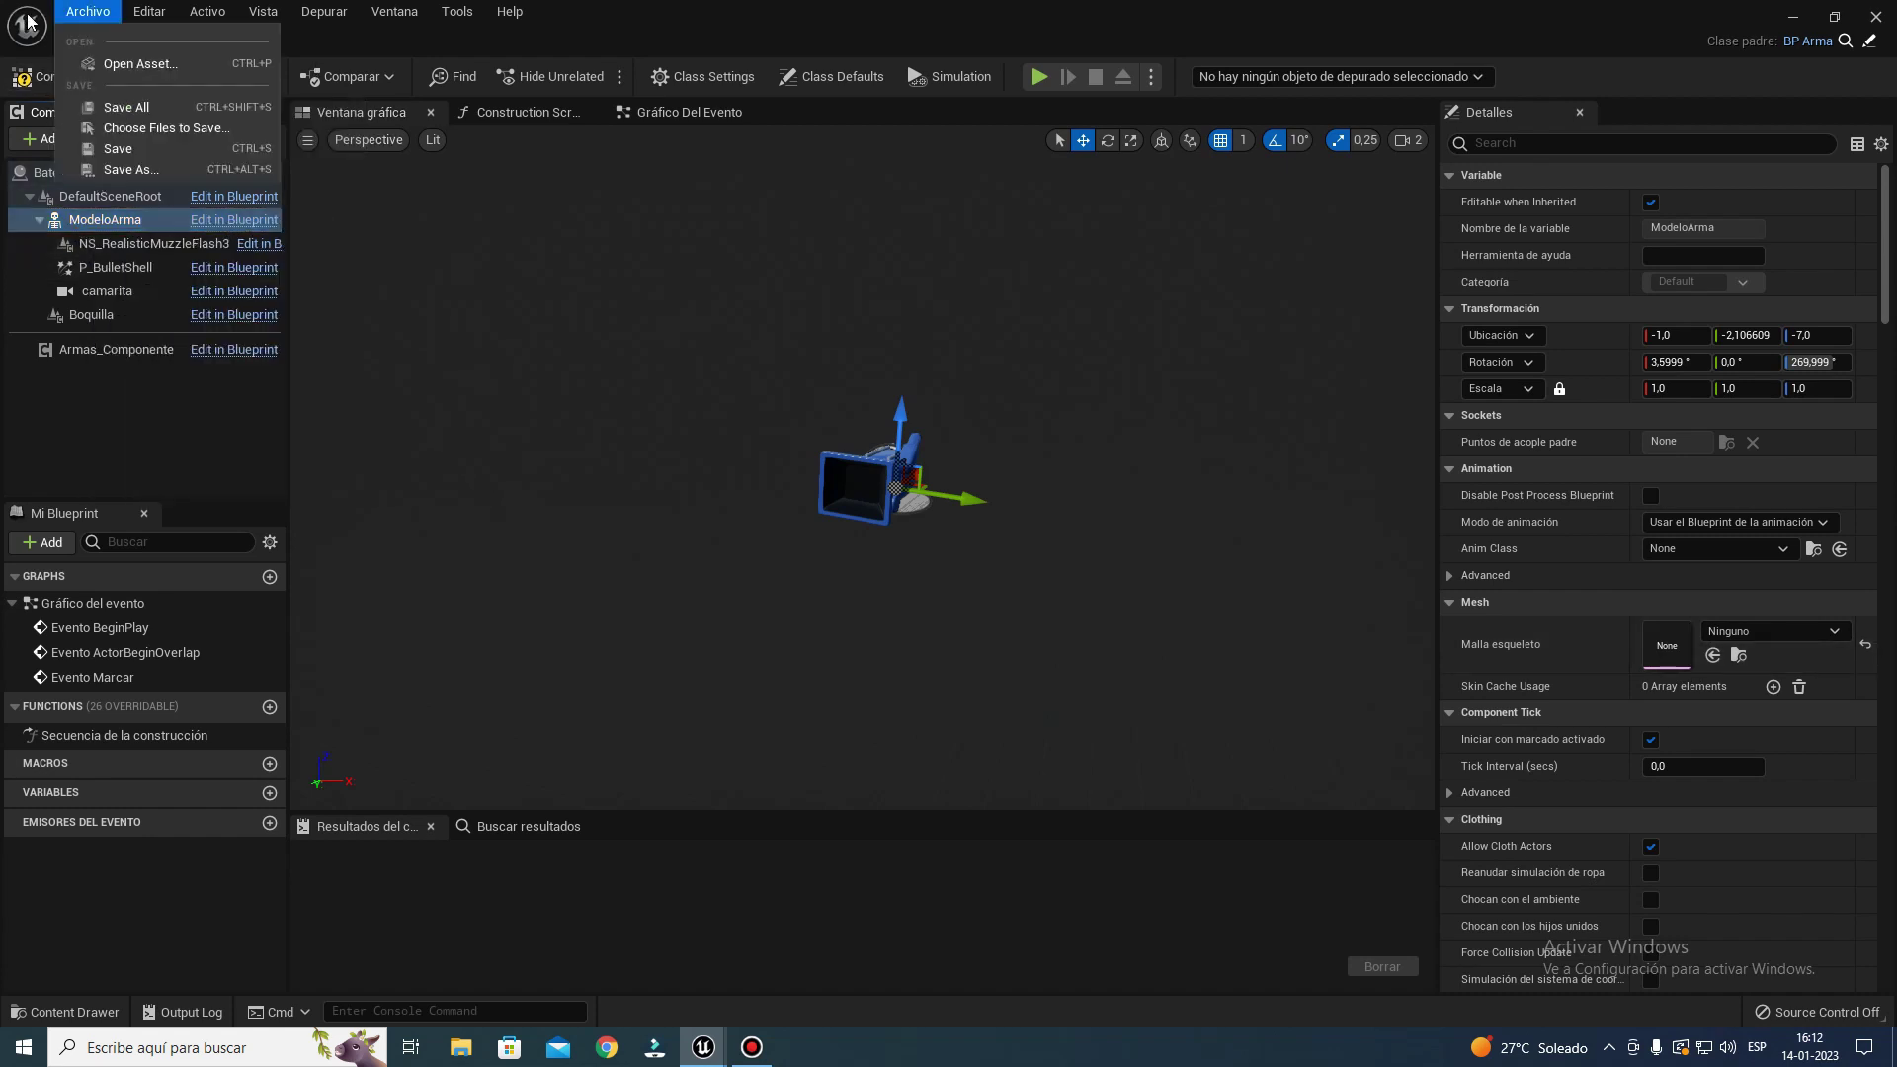
left_click(37, 142)
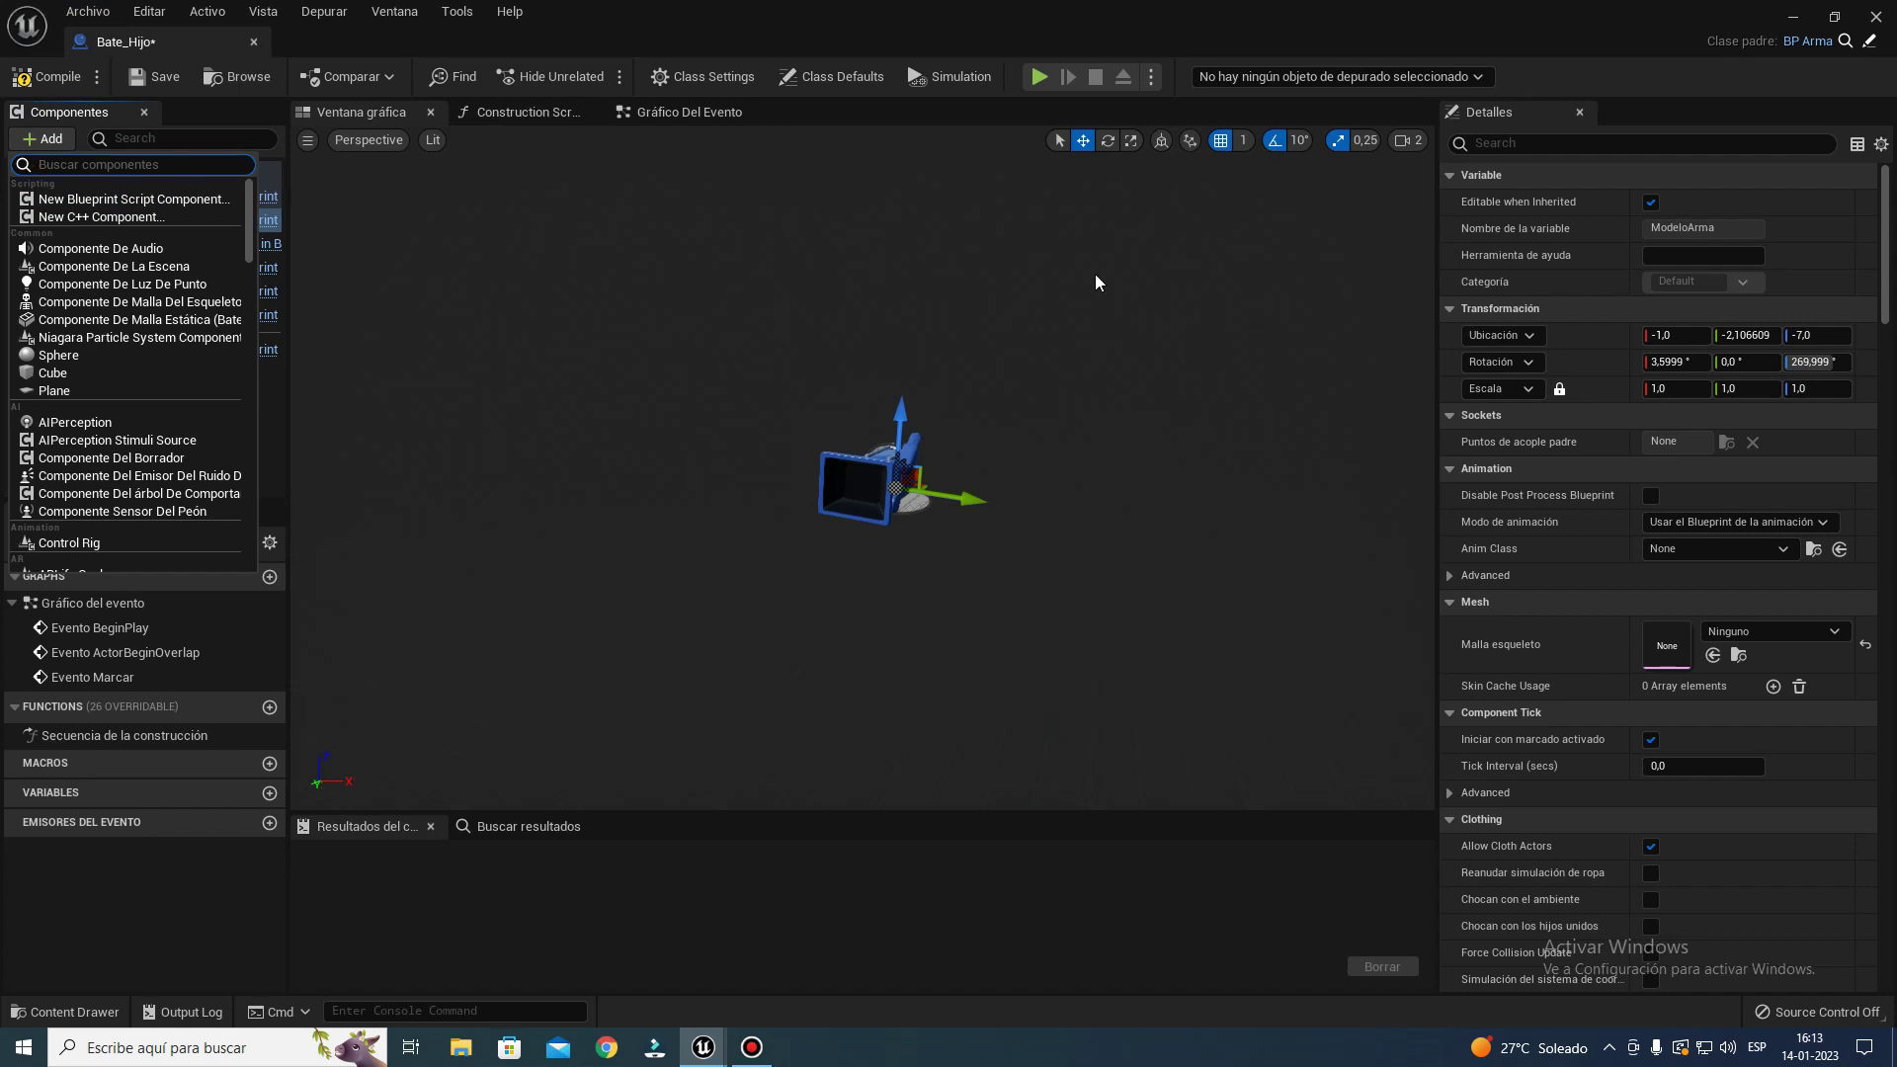
left_click(166, 321)
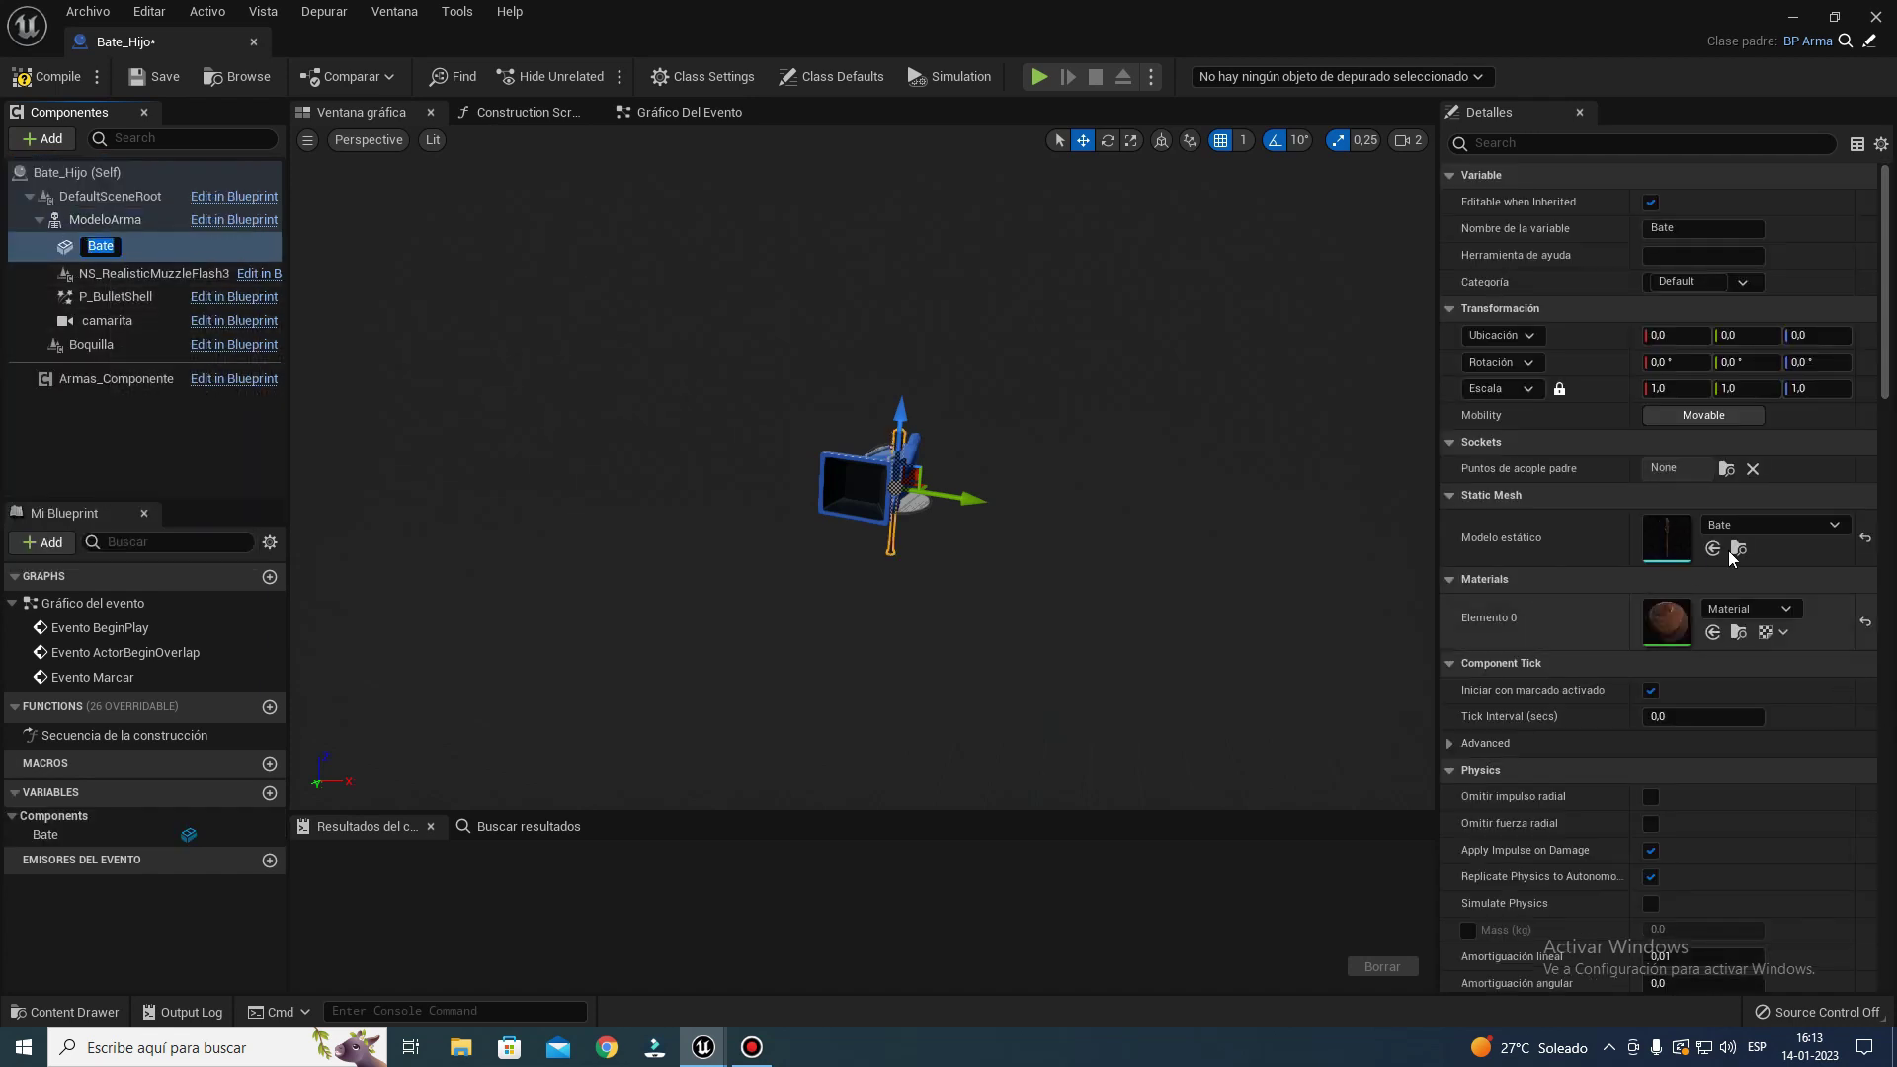
left_click(30, 71)
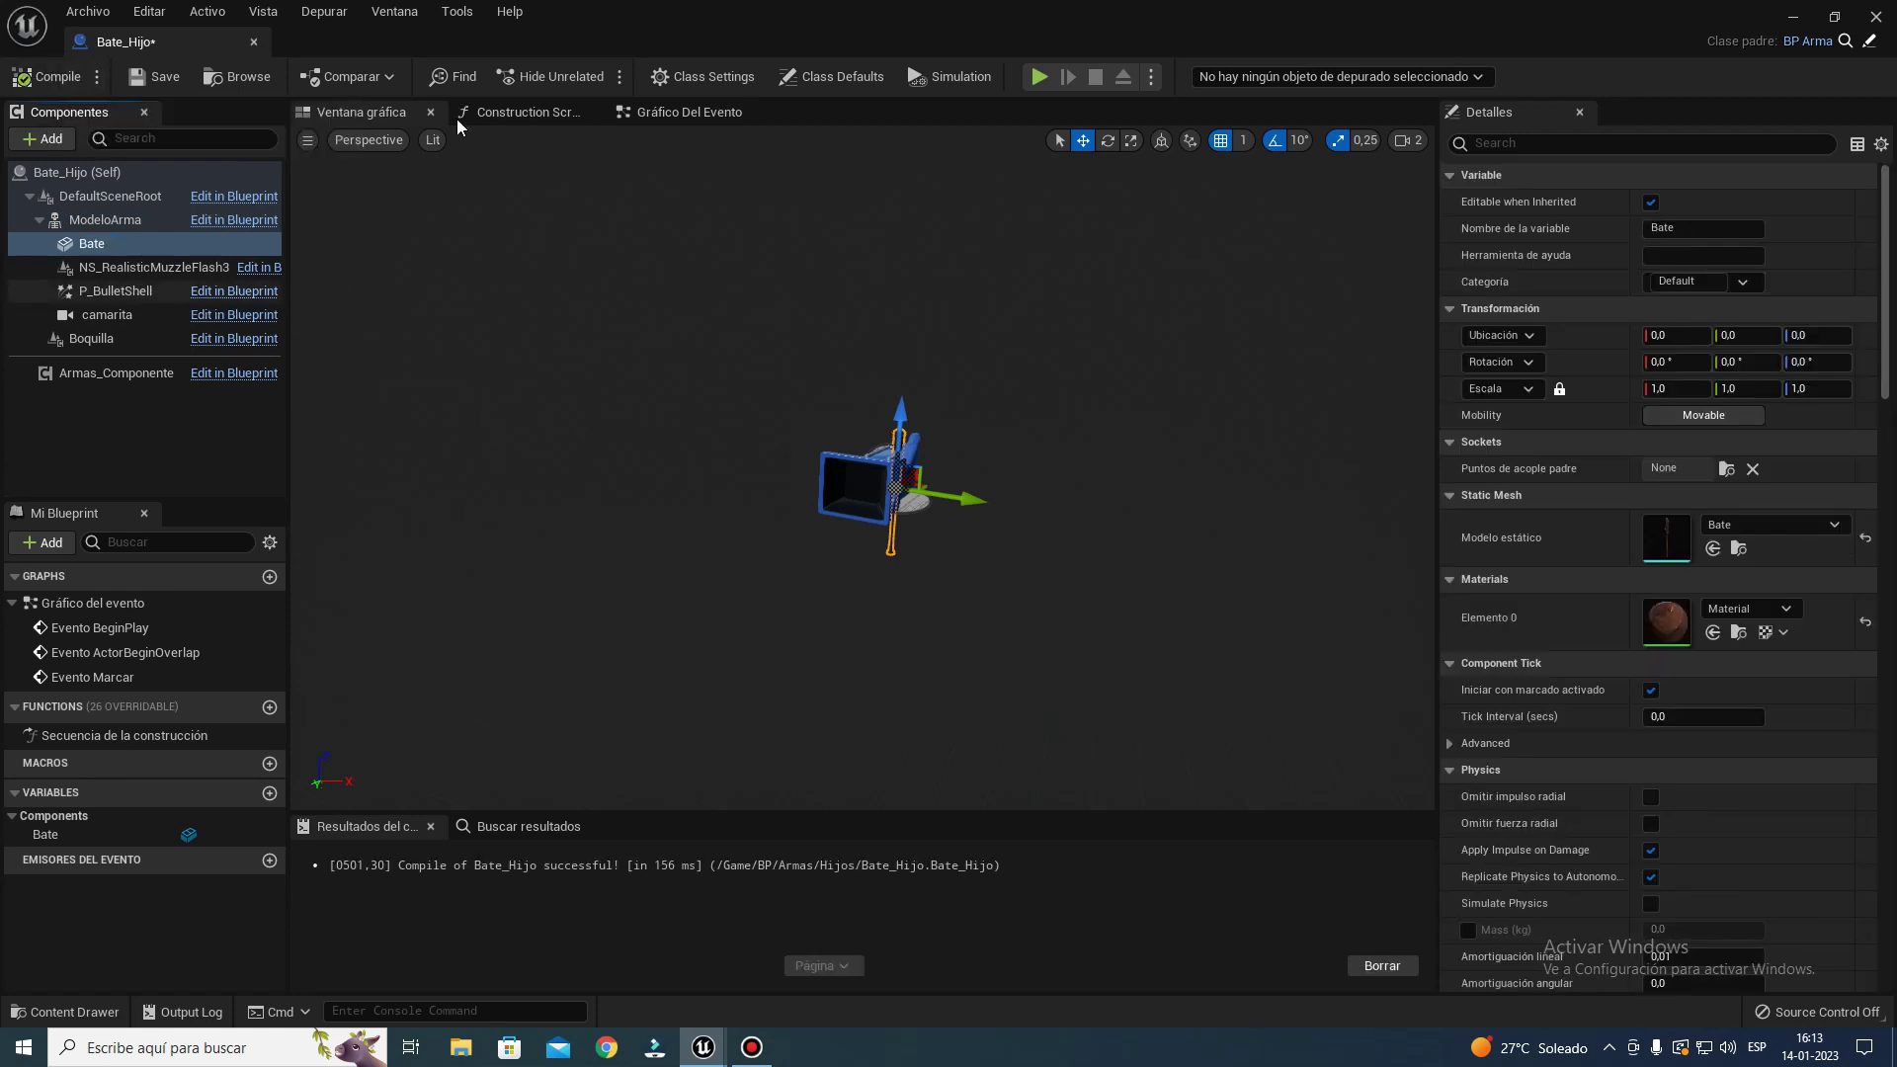
left_click(679, 113)
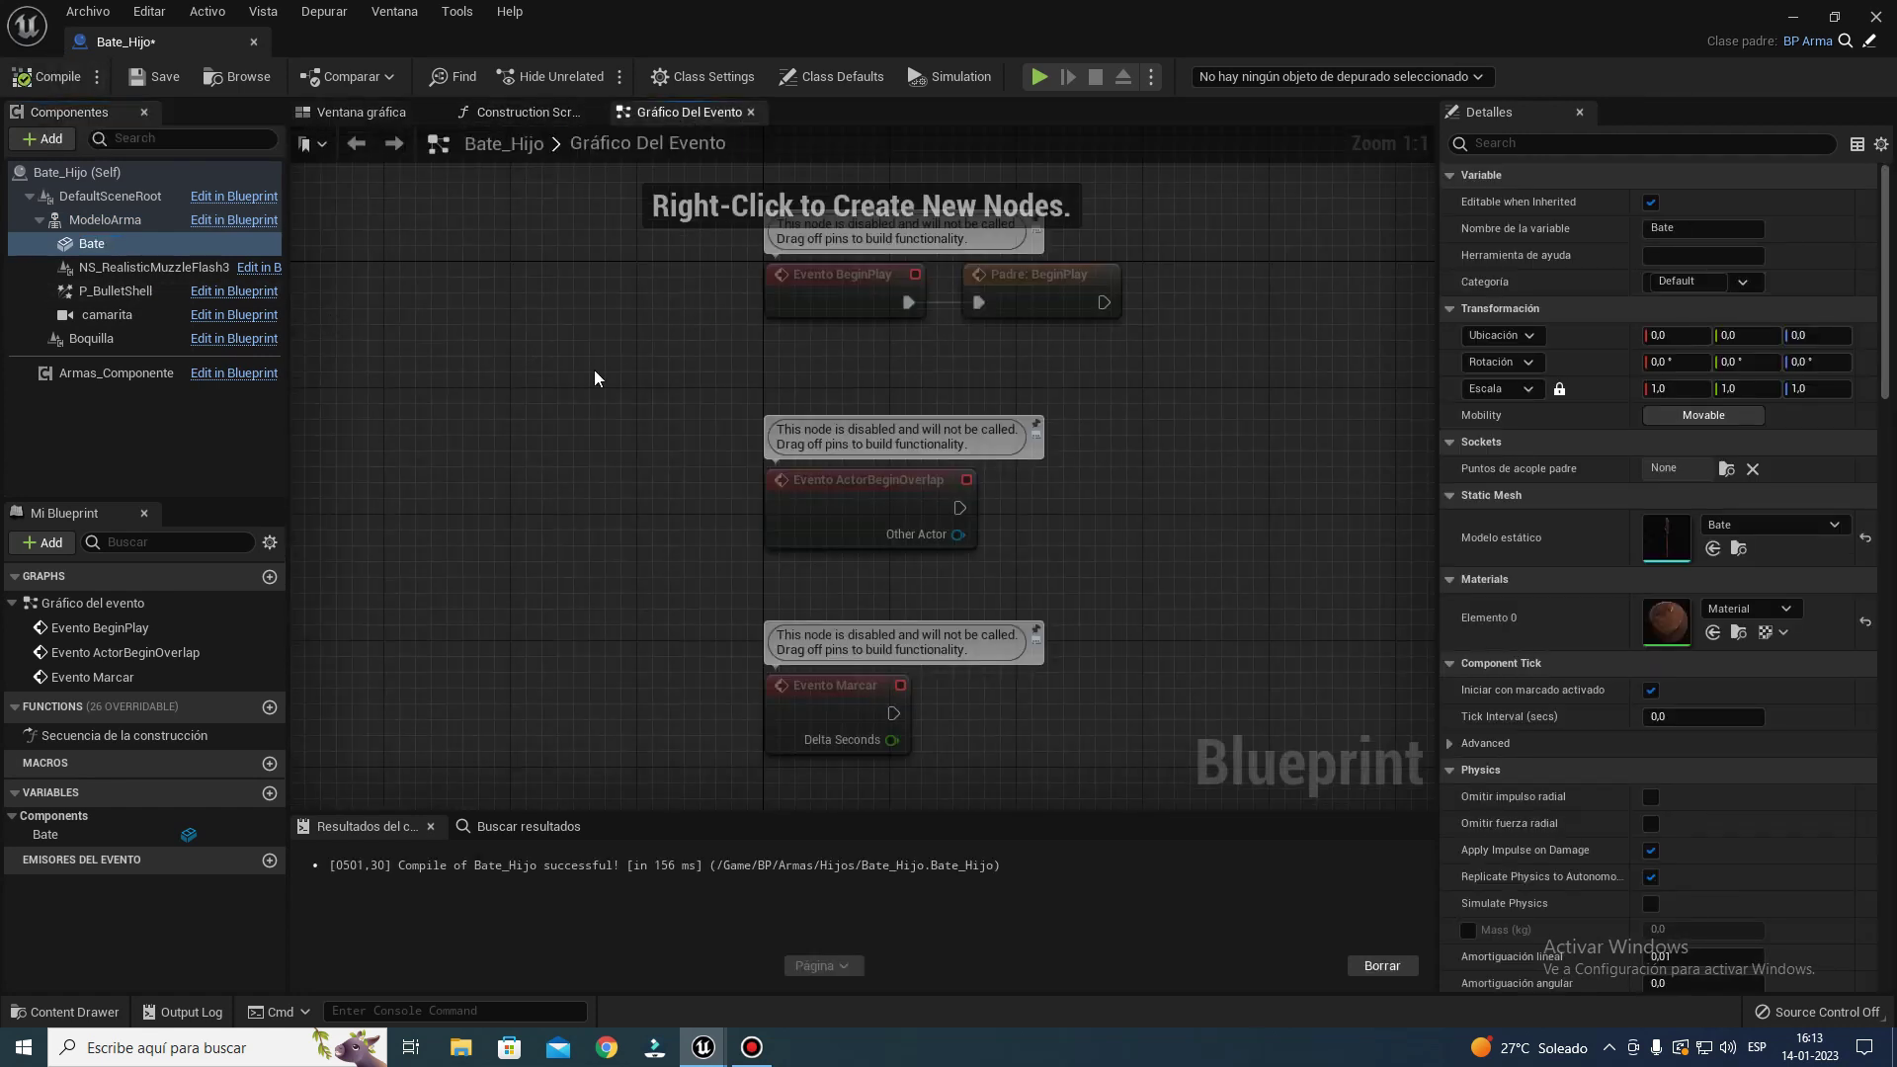
- Set the Bate_Hijo editor aside, clear the 'bate' search and browse to BP > Armas > Hijos
left_click(1794, 18)
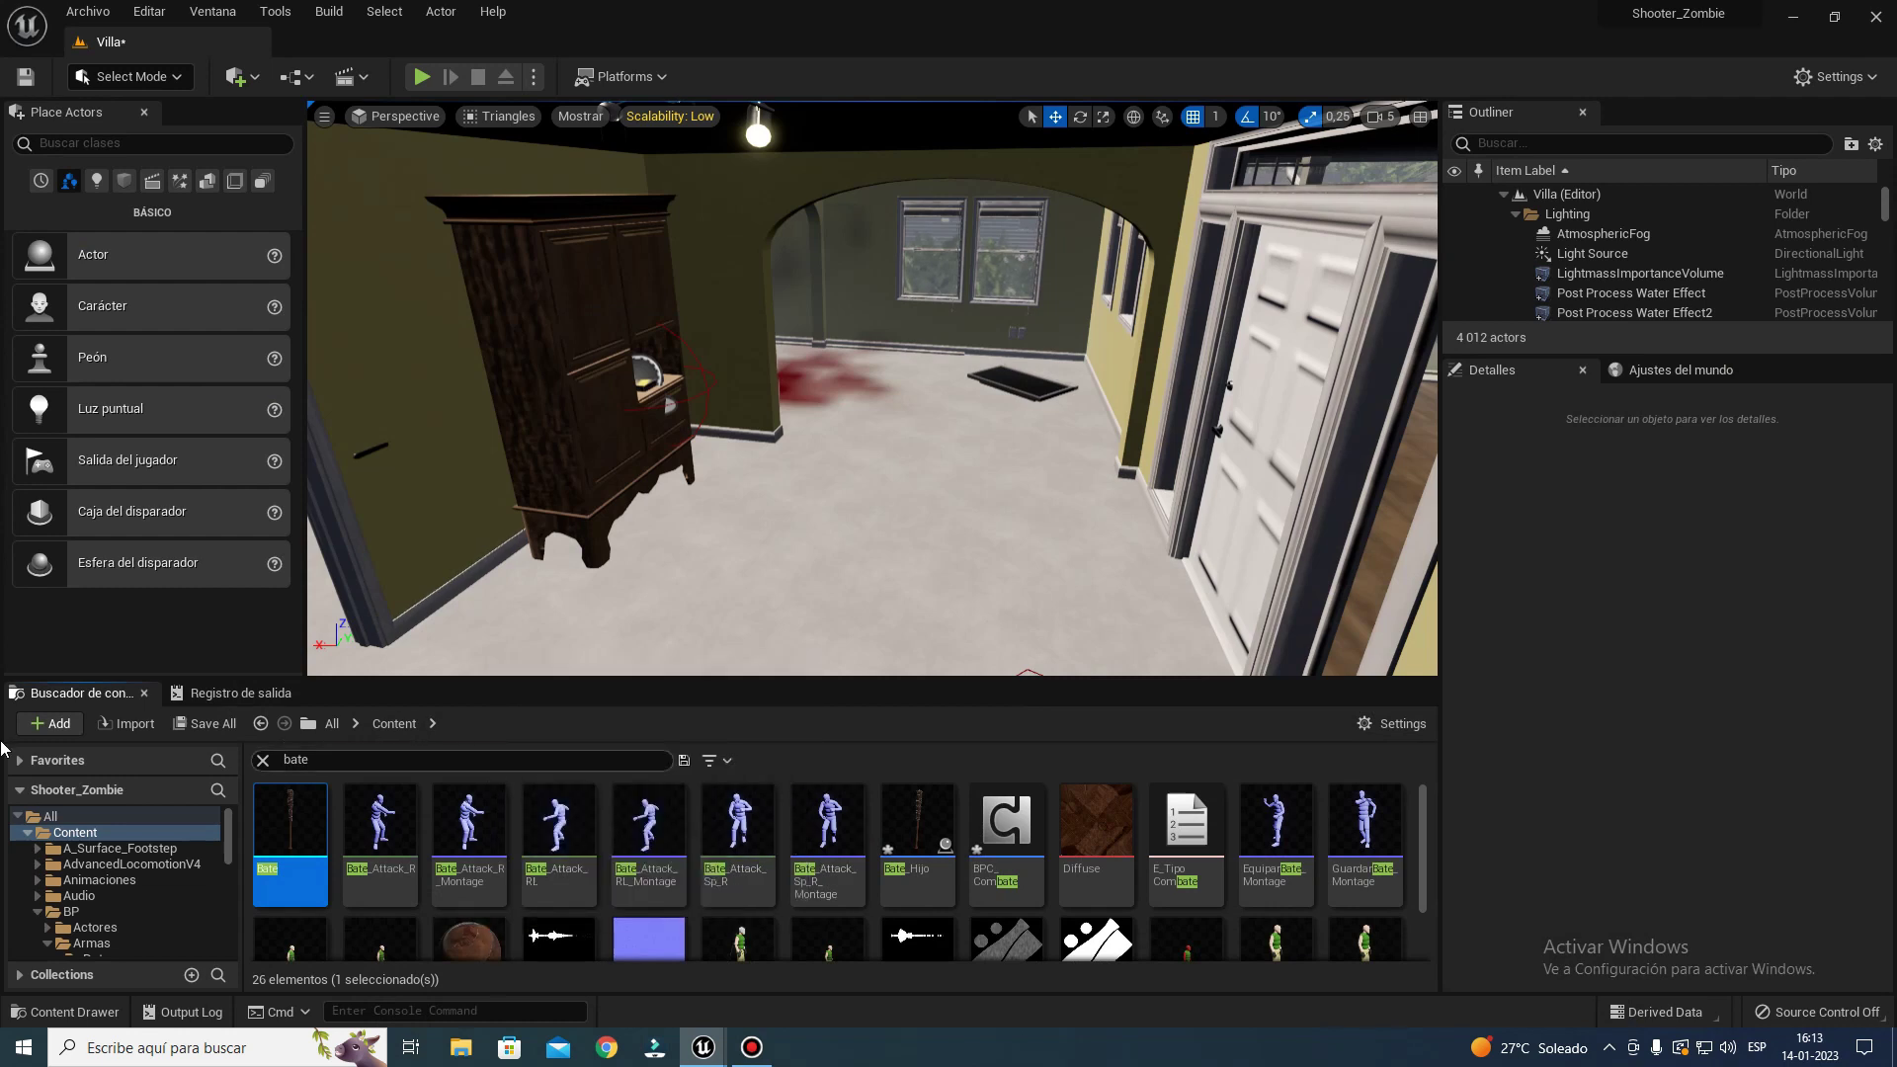
key("BackSpace")
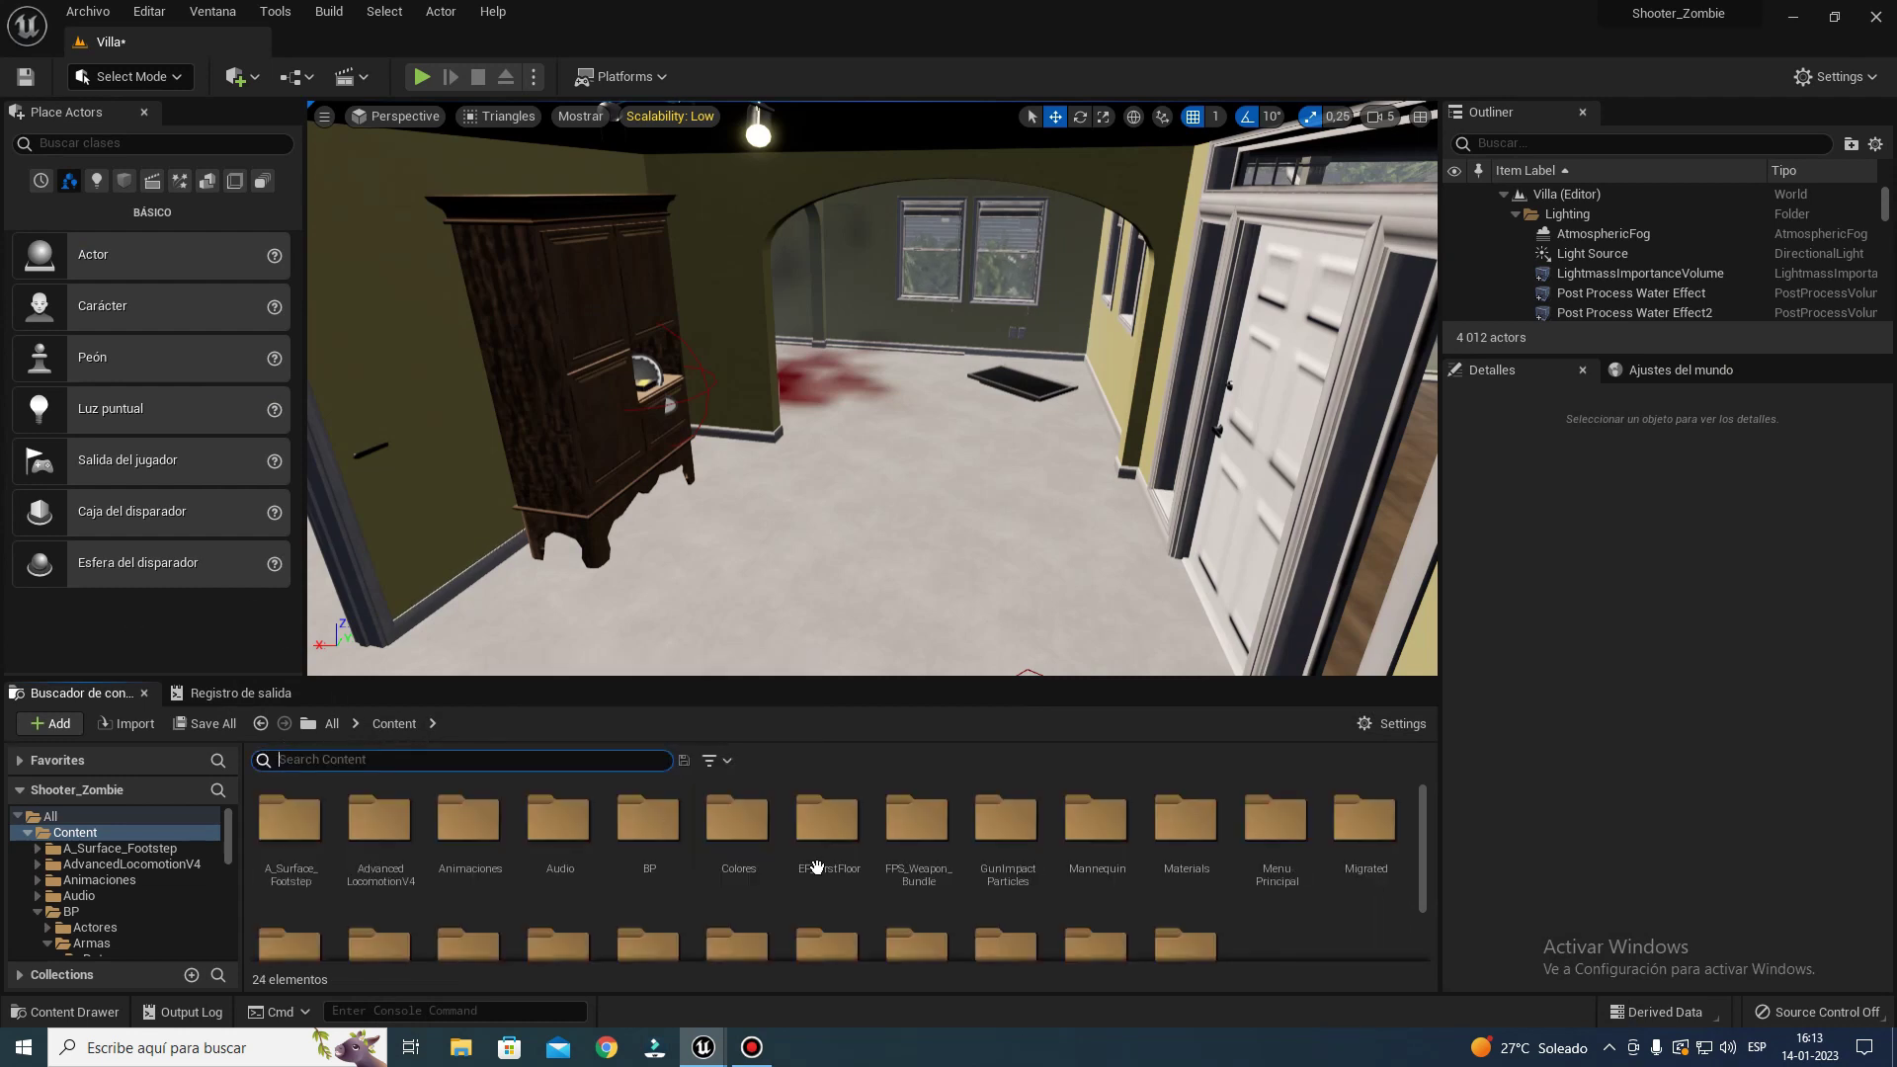
double_click(670, 826)
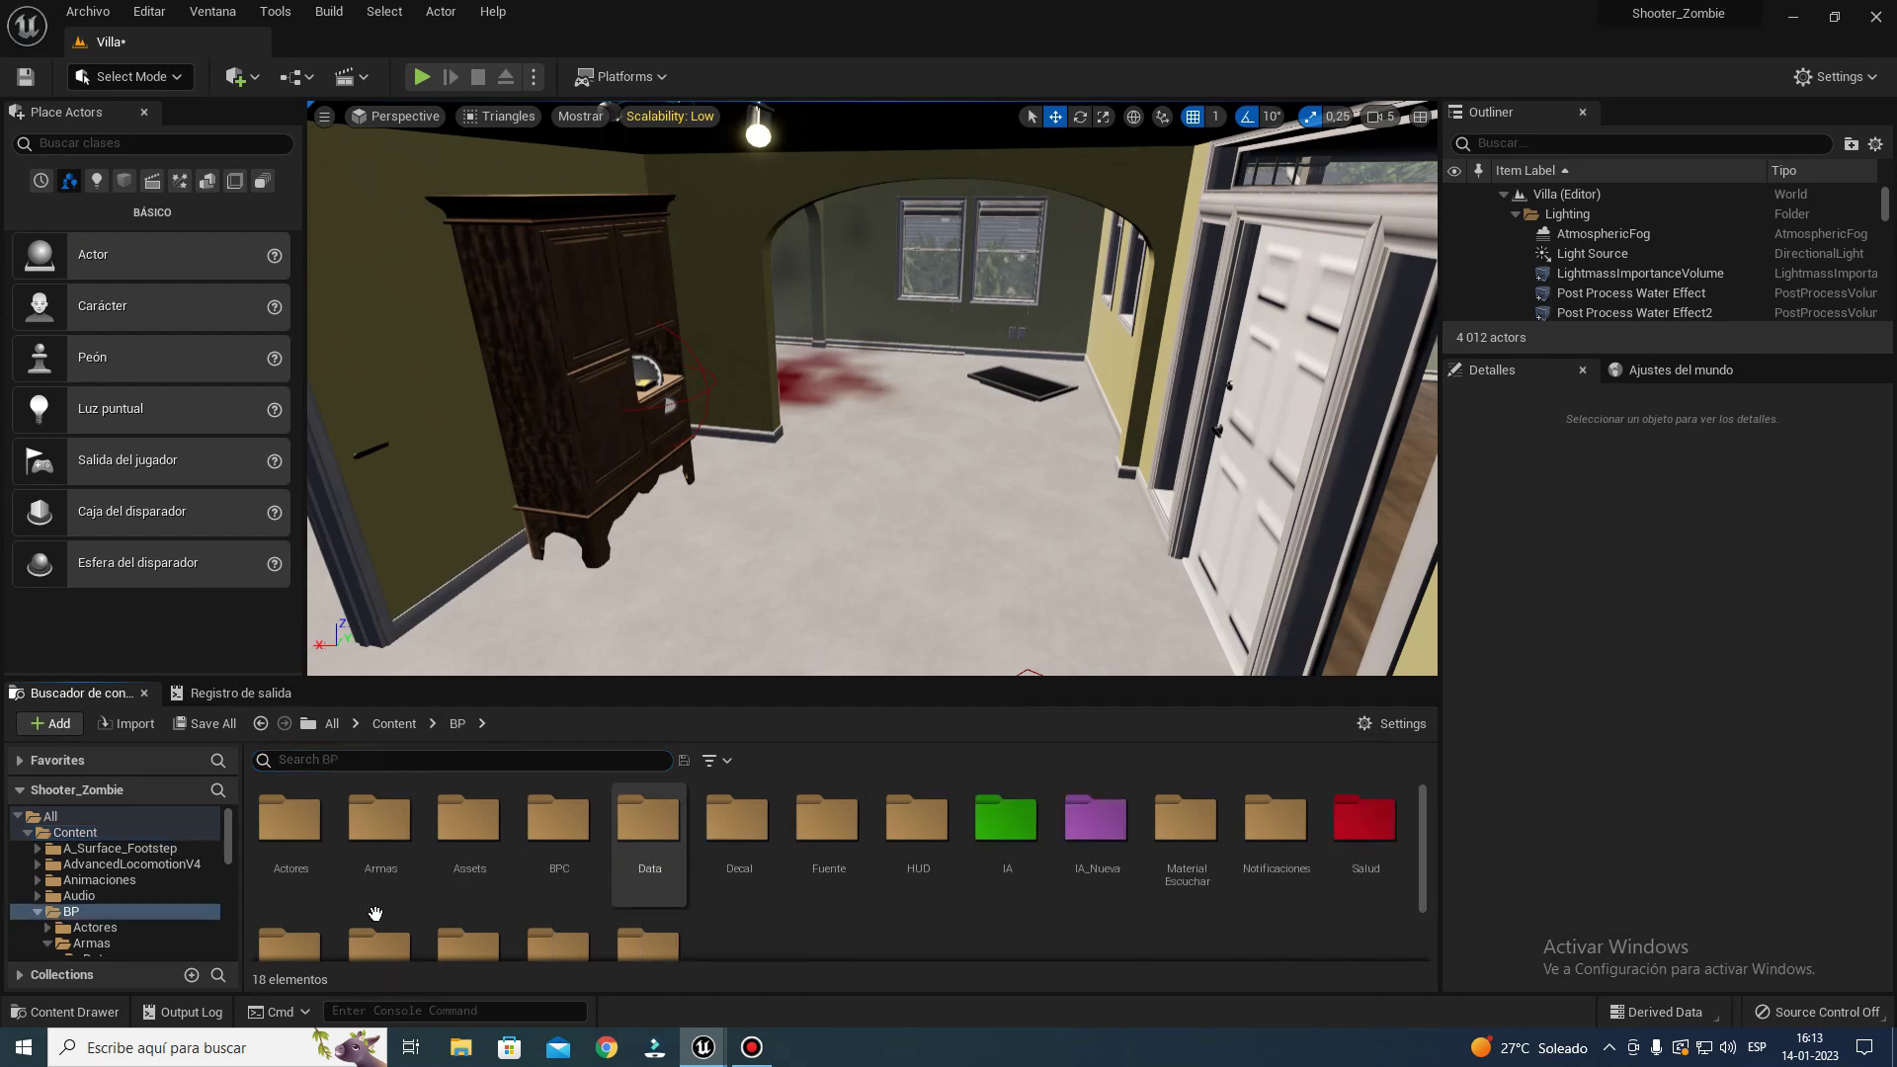
left_click(296, 840)
double_click(297, 840)
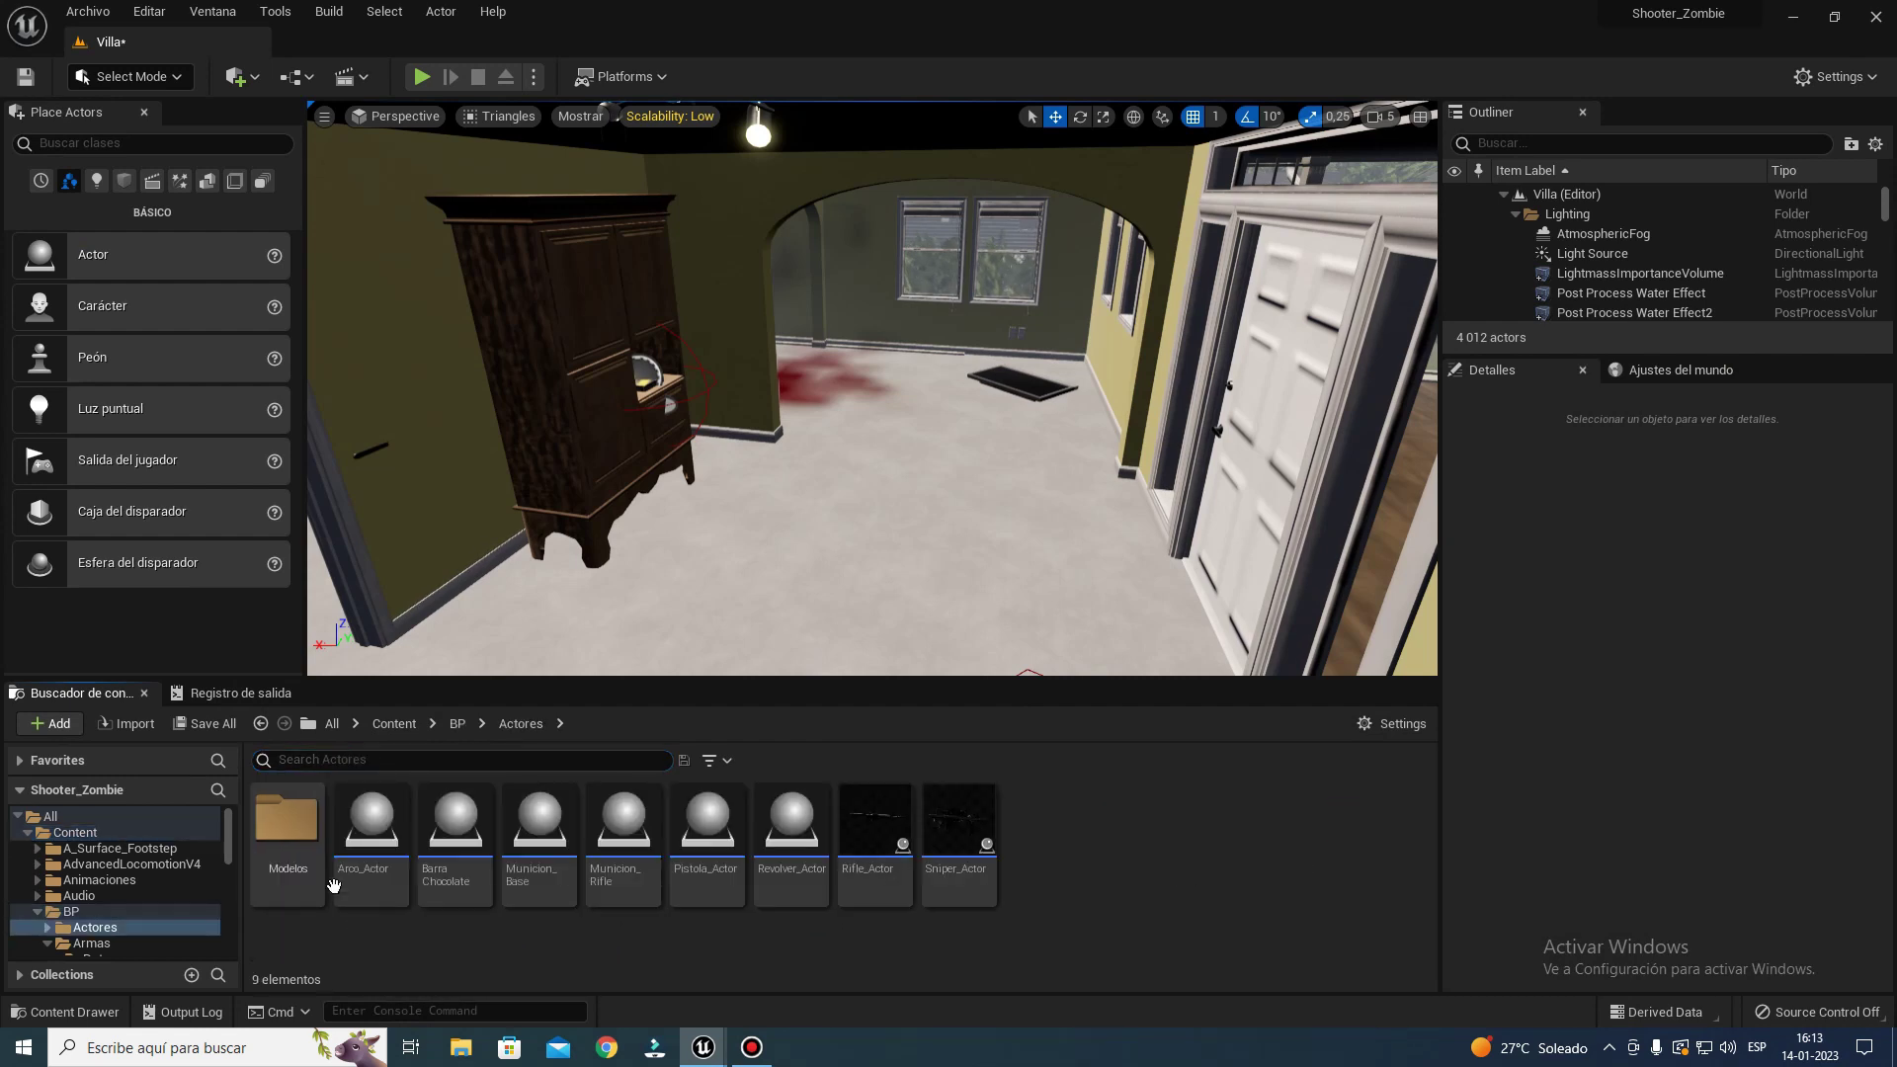
left_click(457, 724)
double_click(381, 822)
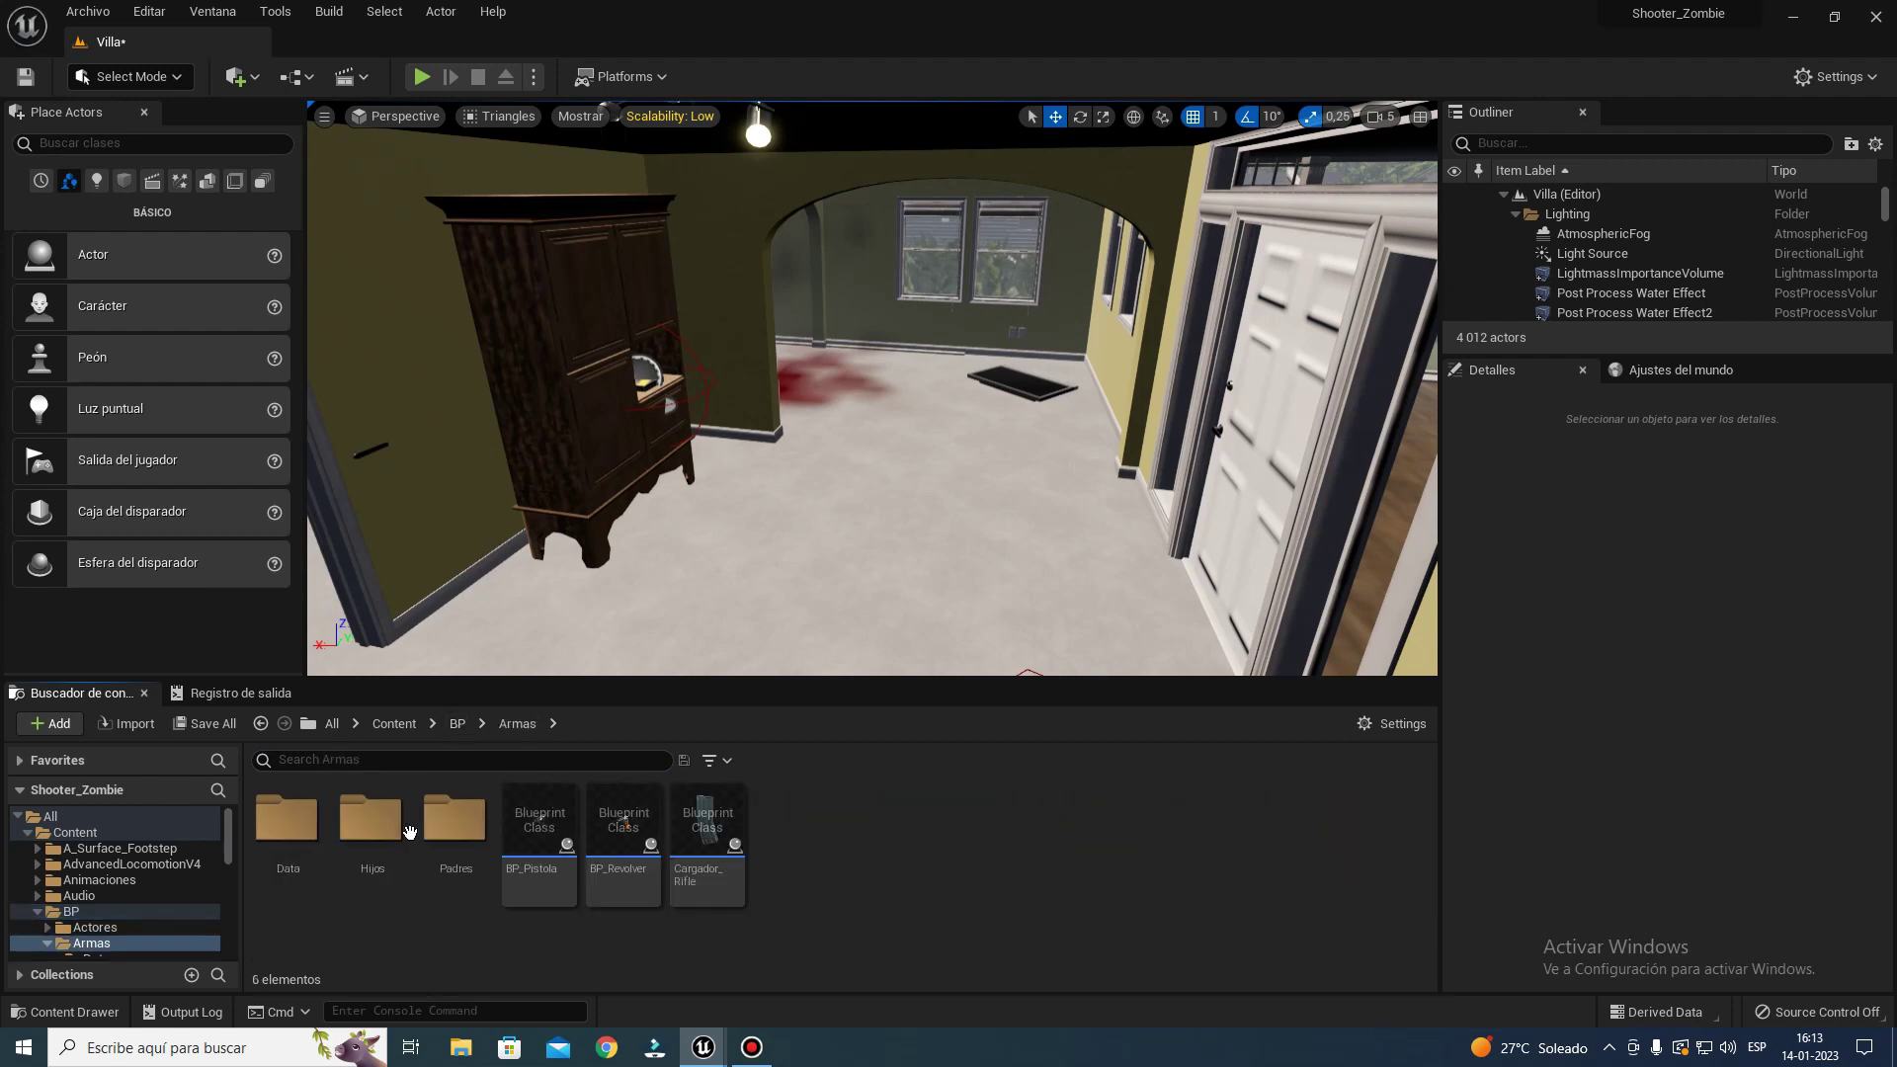
double_click(354, 835)
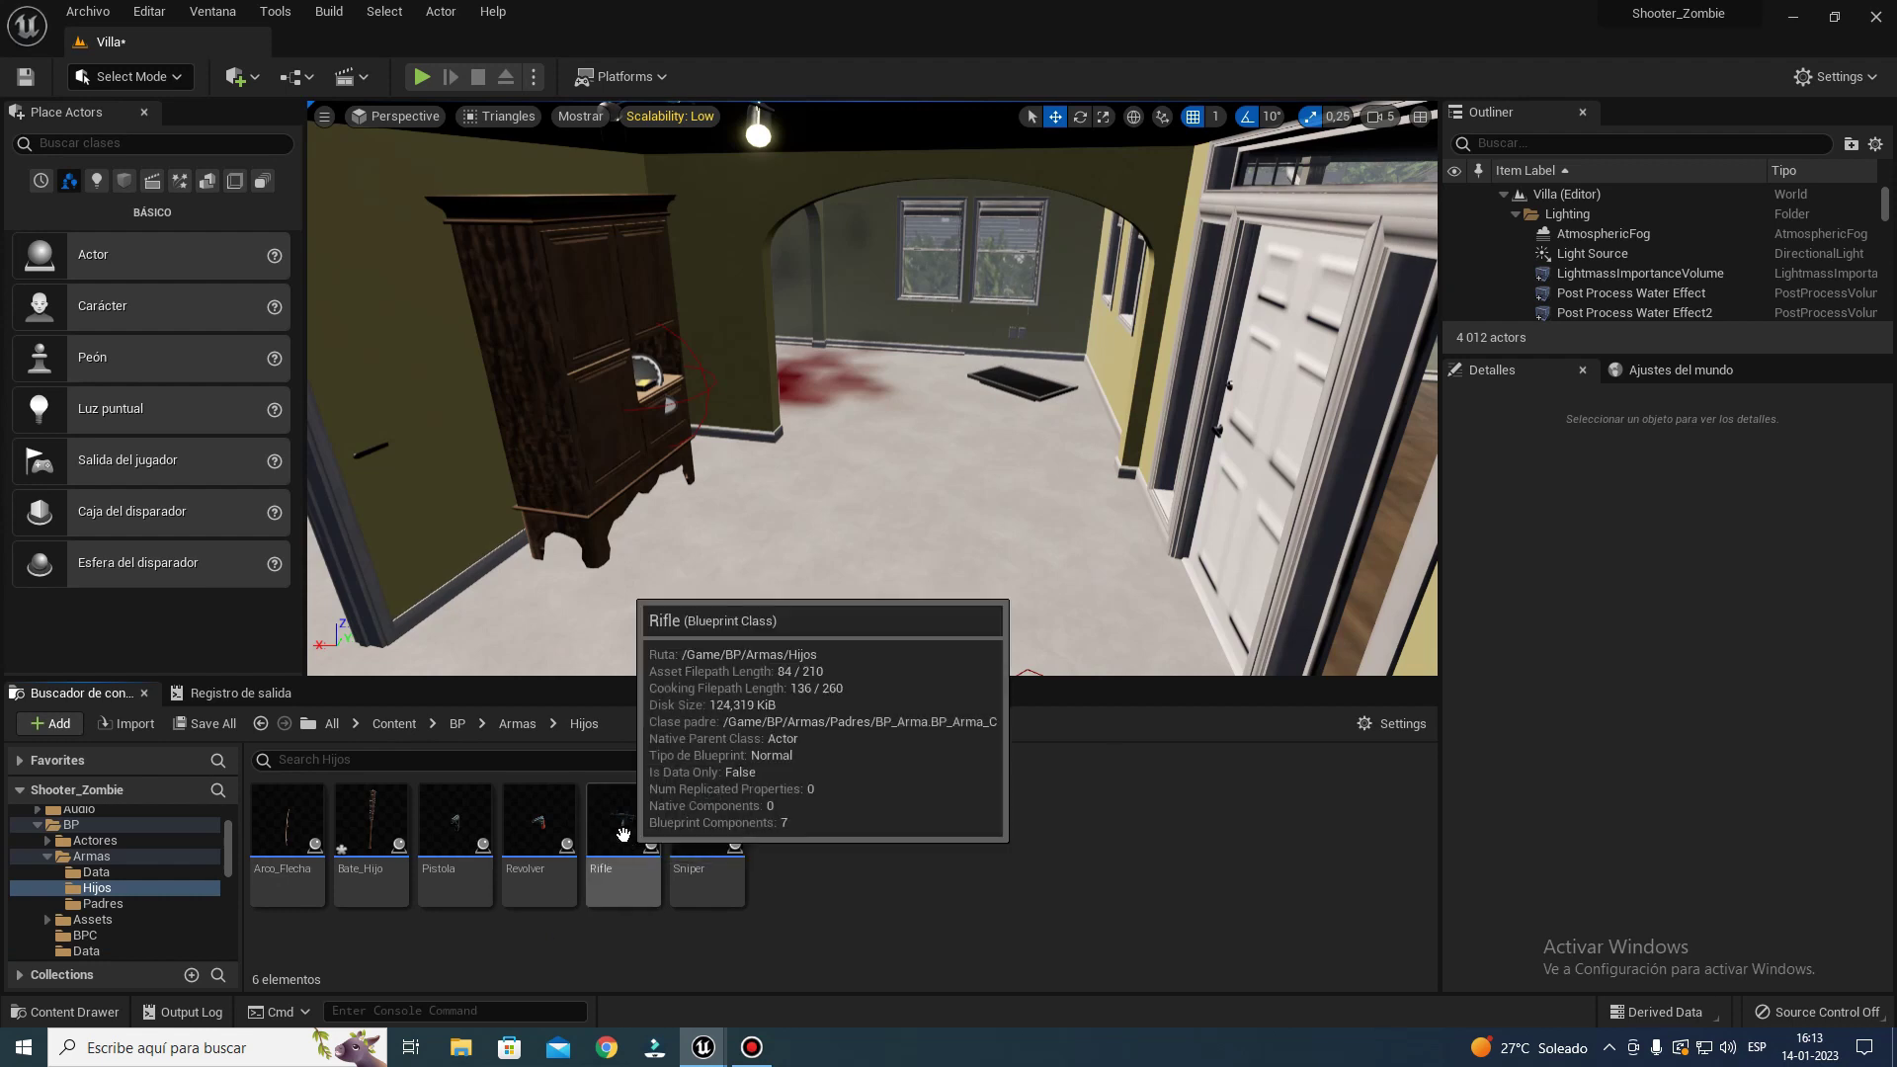
- Open the Rifle Blueprint, zoom out to view its whole event graph, then minimize it
double_click(646, 867)
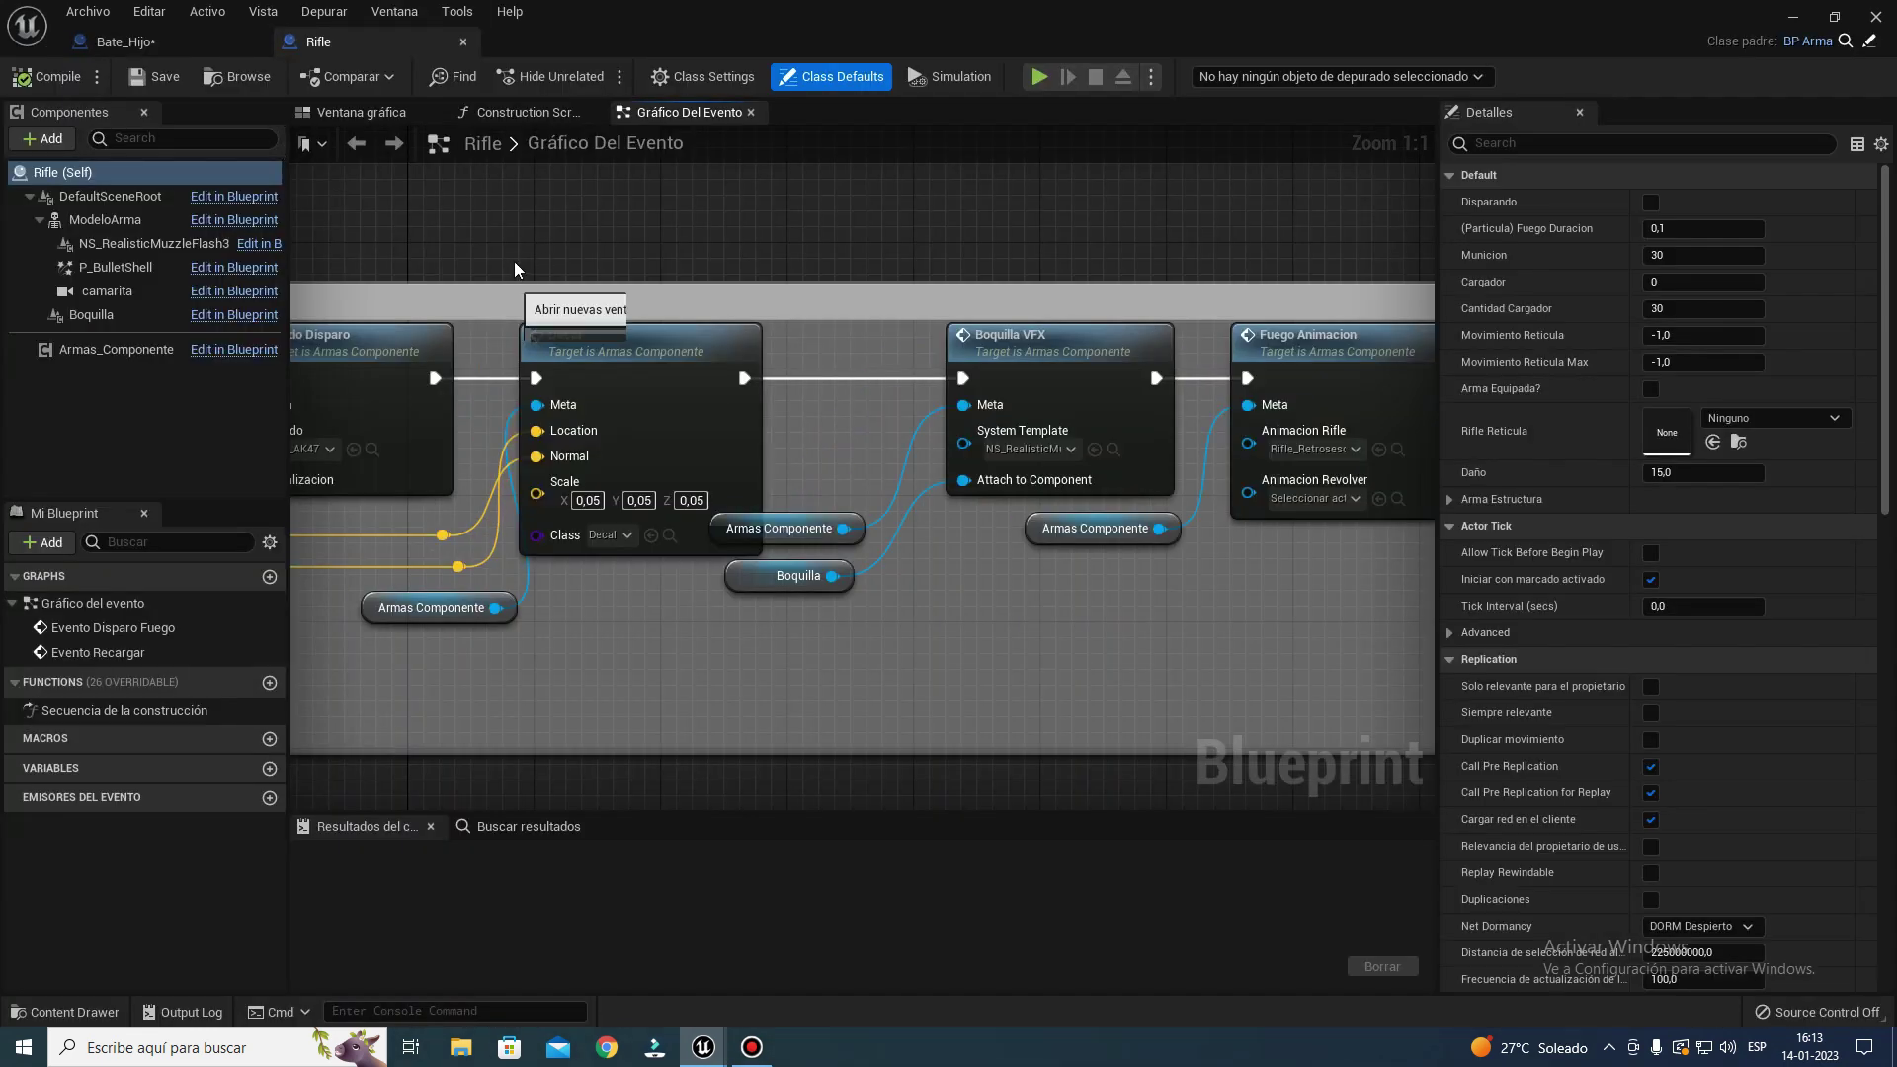
scroll(539, 312, "down", 6)
right_click_drag(539, 311, 946, 405)
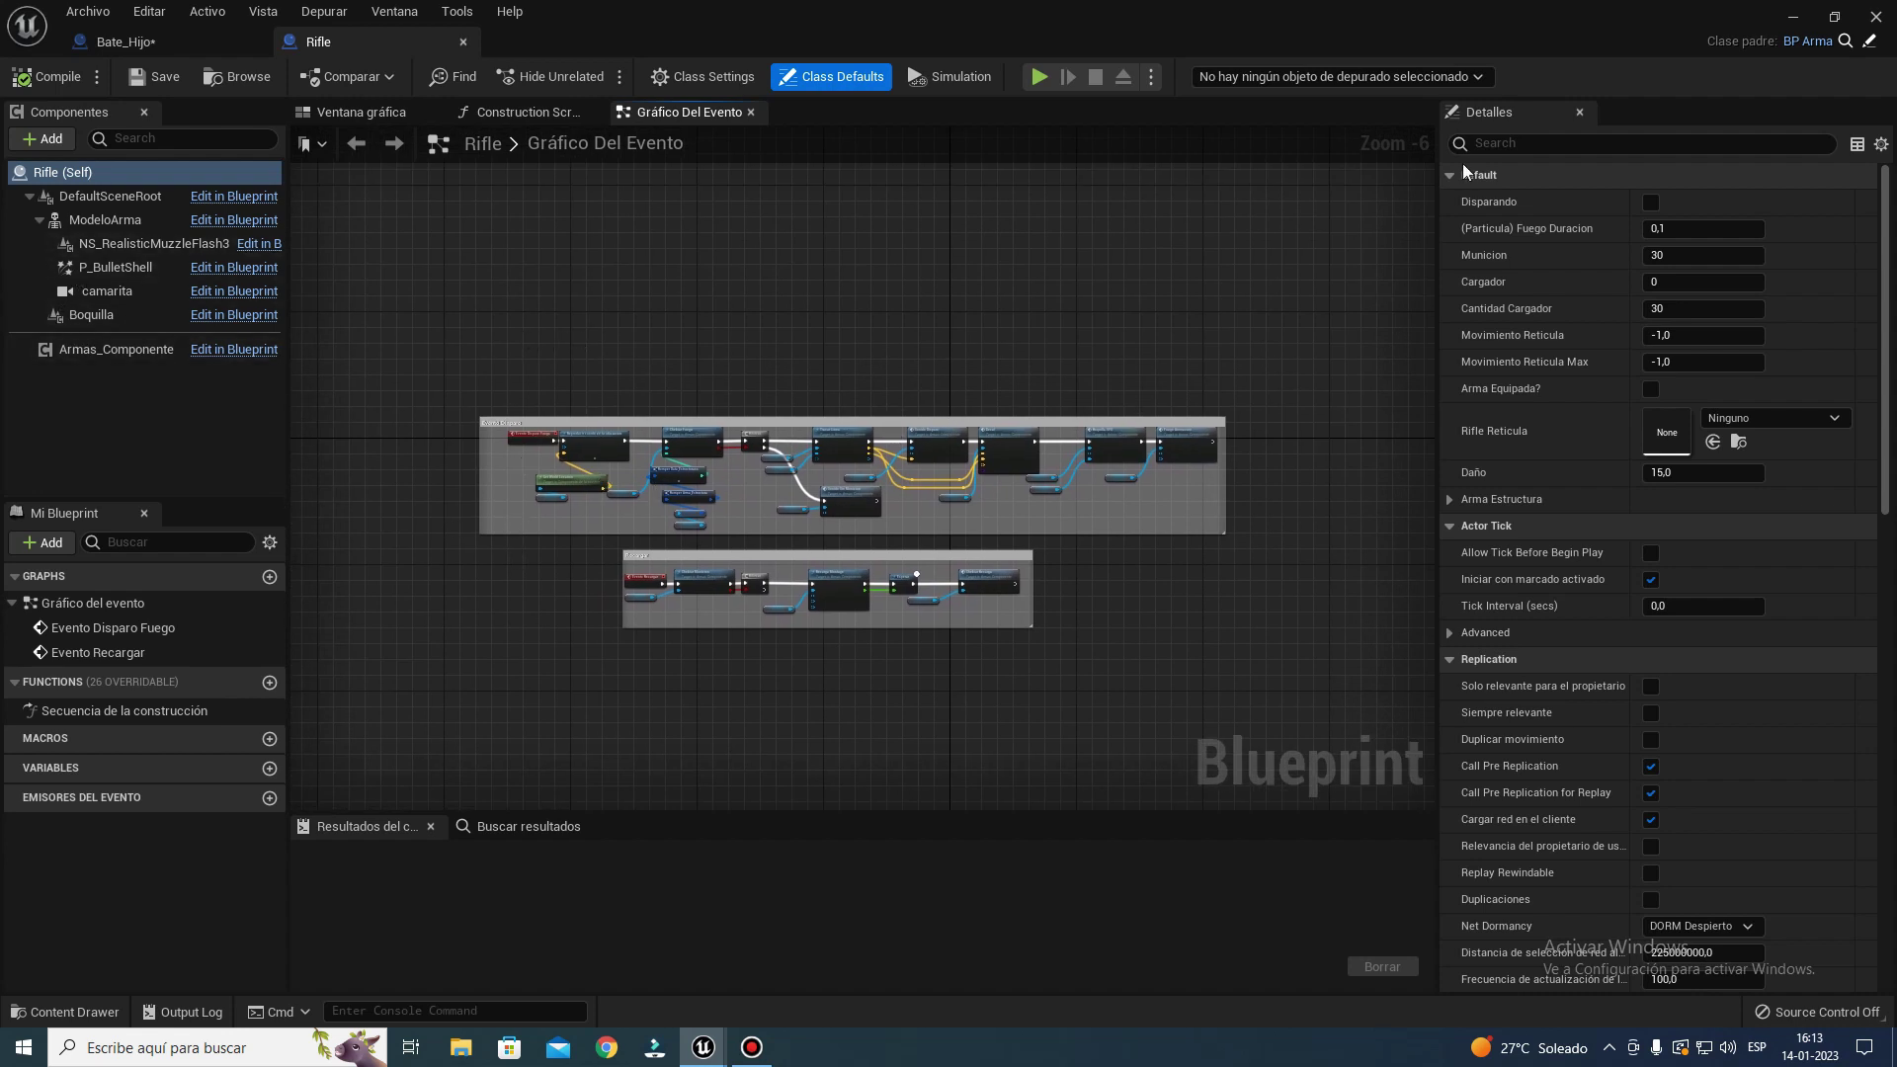
left_click(1796, 17)
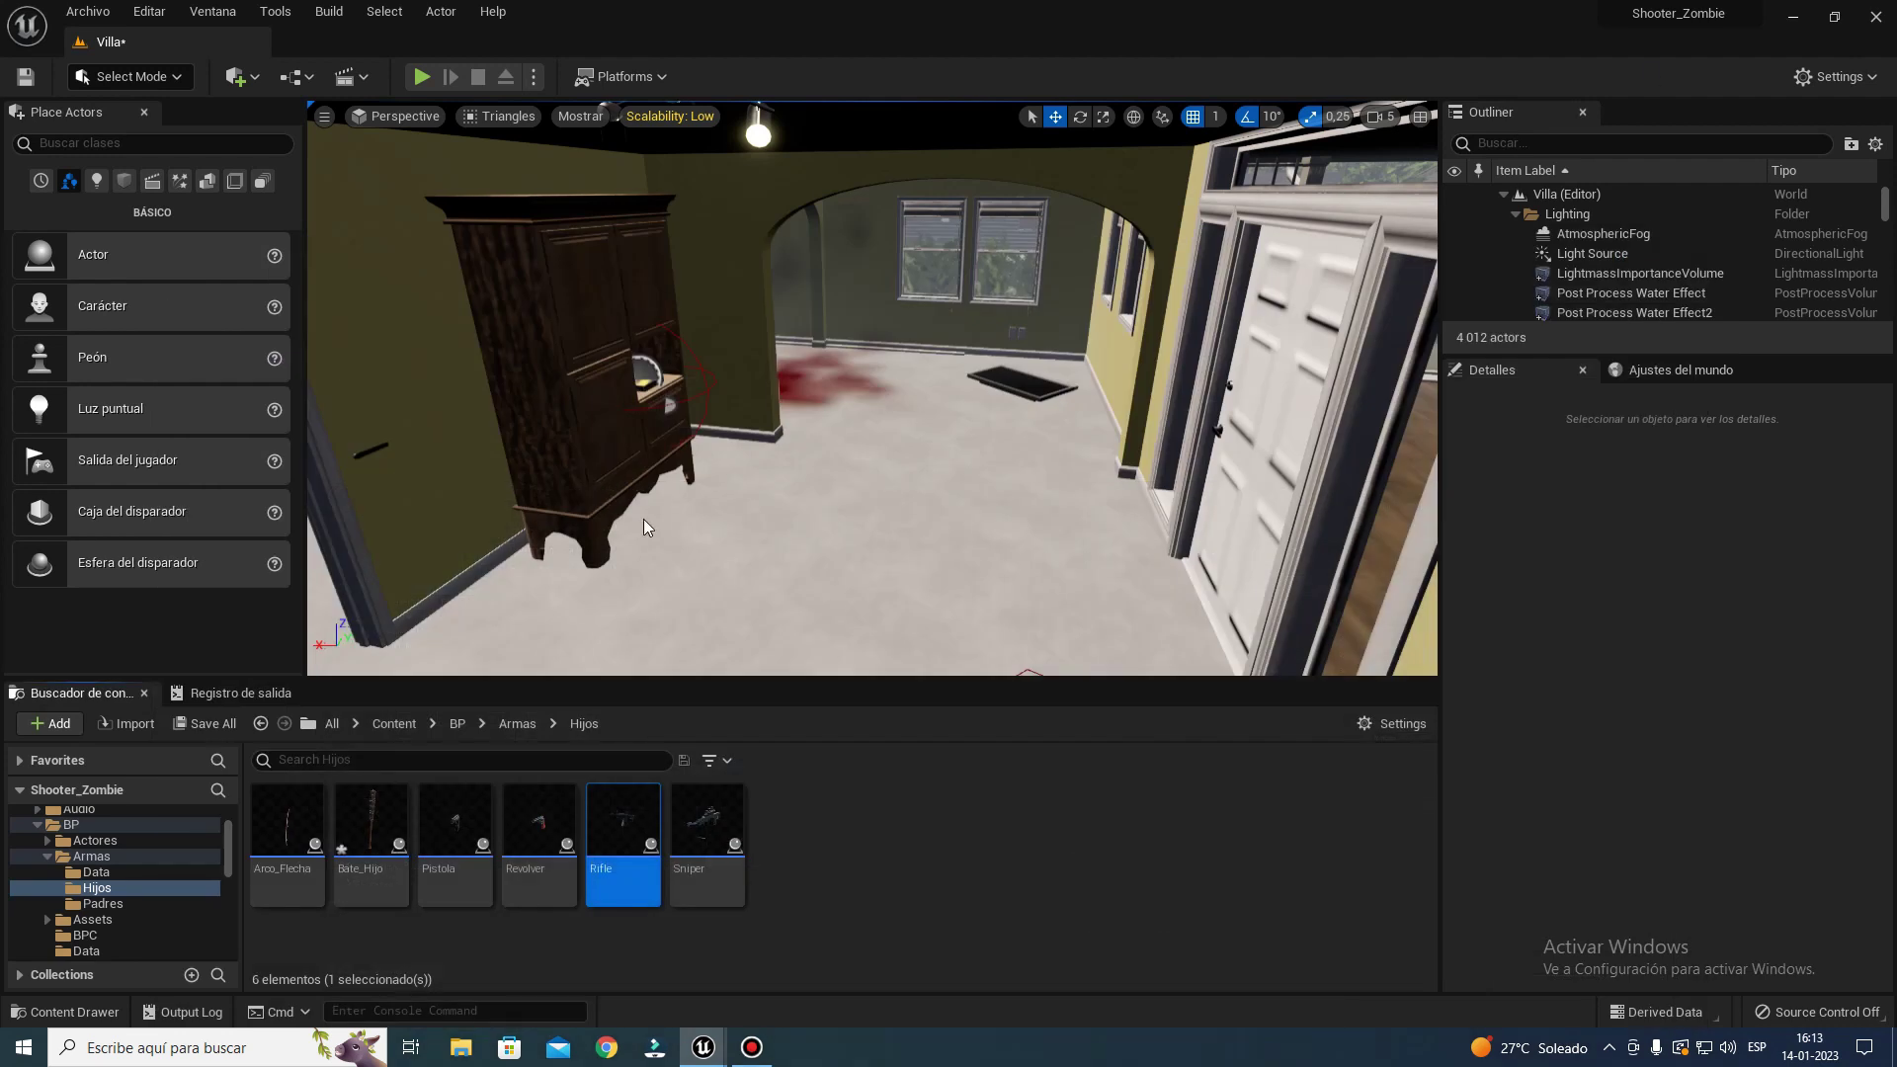
- Inspect the level's weapon pickups: Municion_Rifle, Sniper_Actor1 and Pistola_Actor on the shelf
left_click(645, 383)
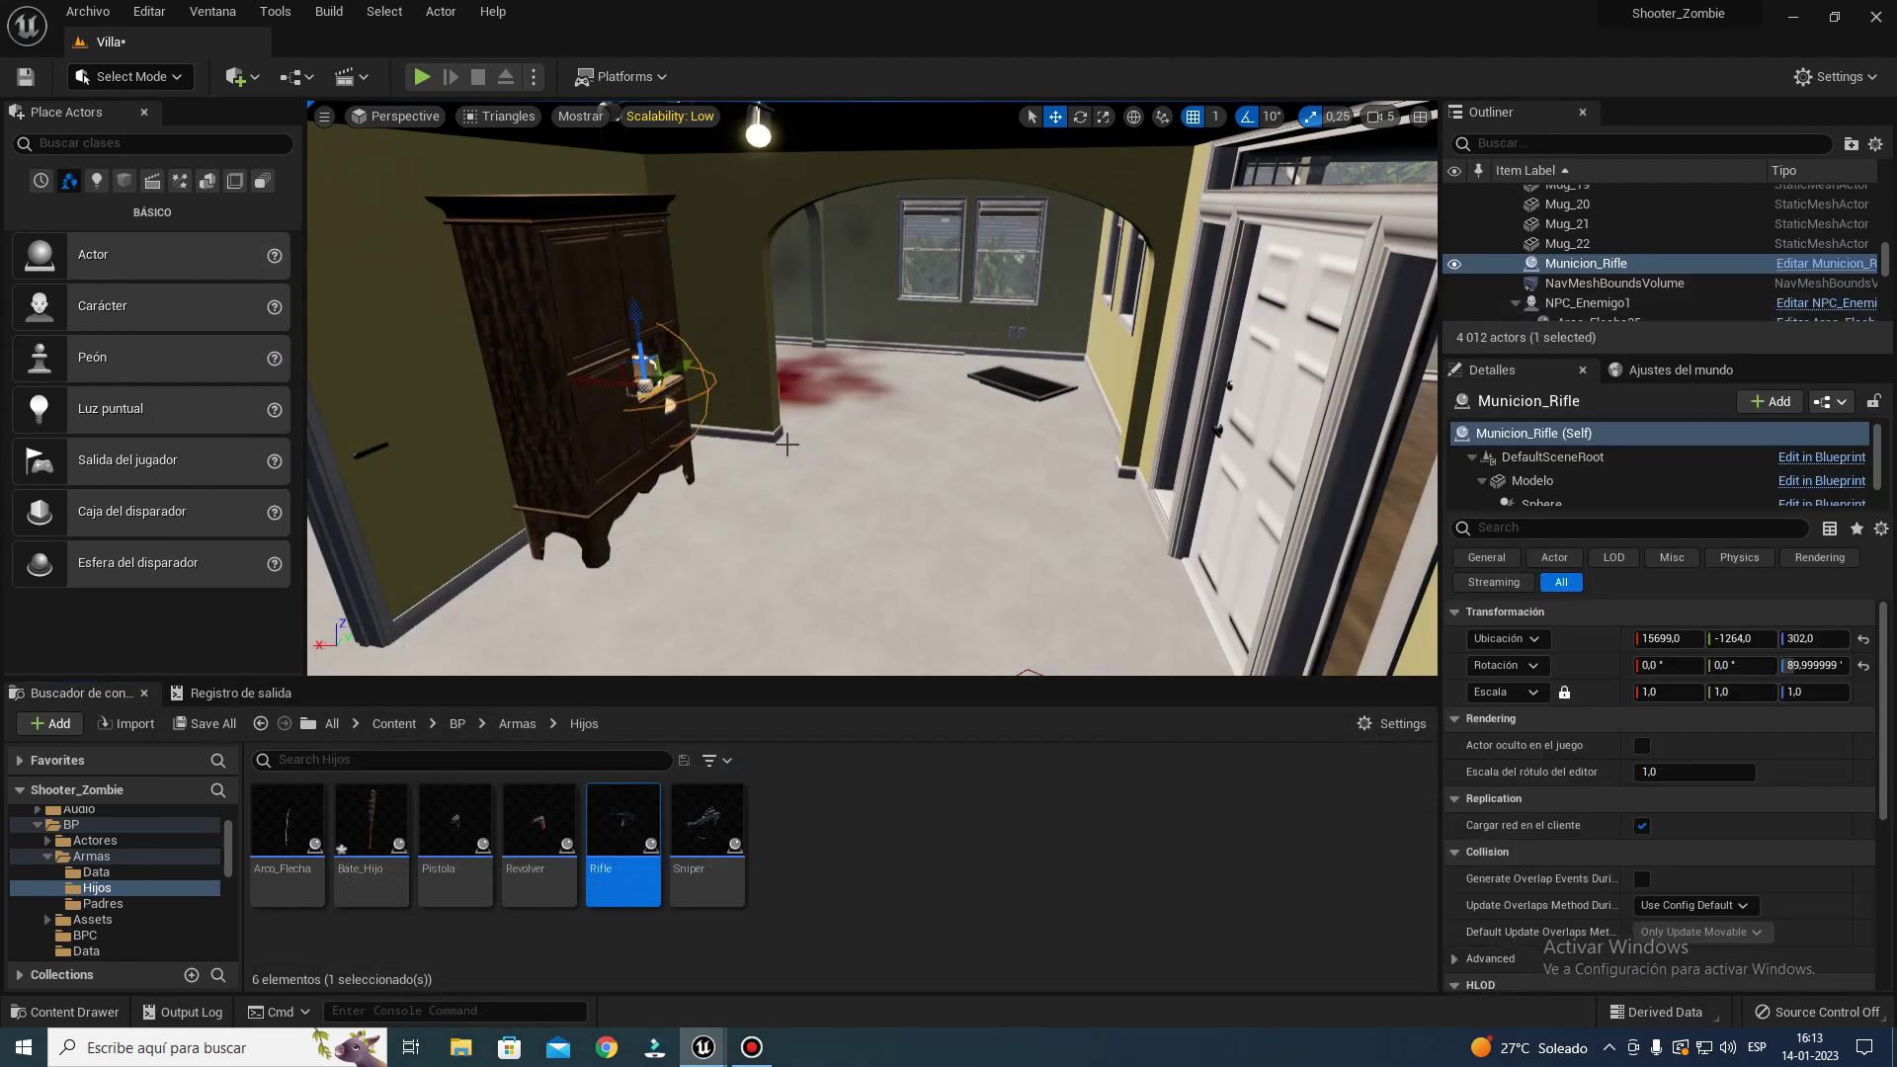
right_click_drag(748, 446, 550, 455)
key("f")
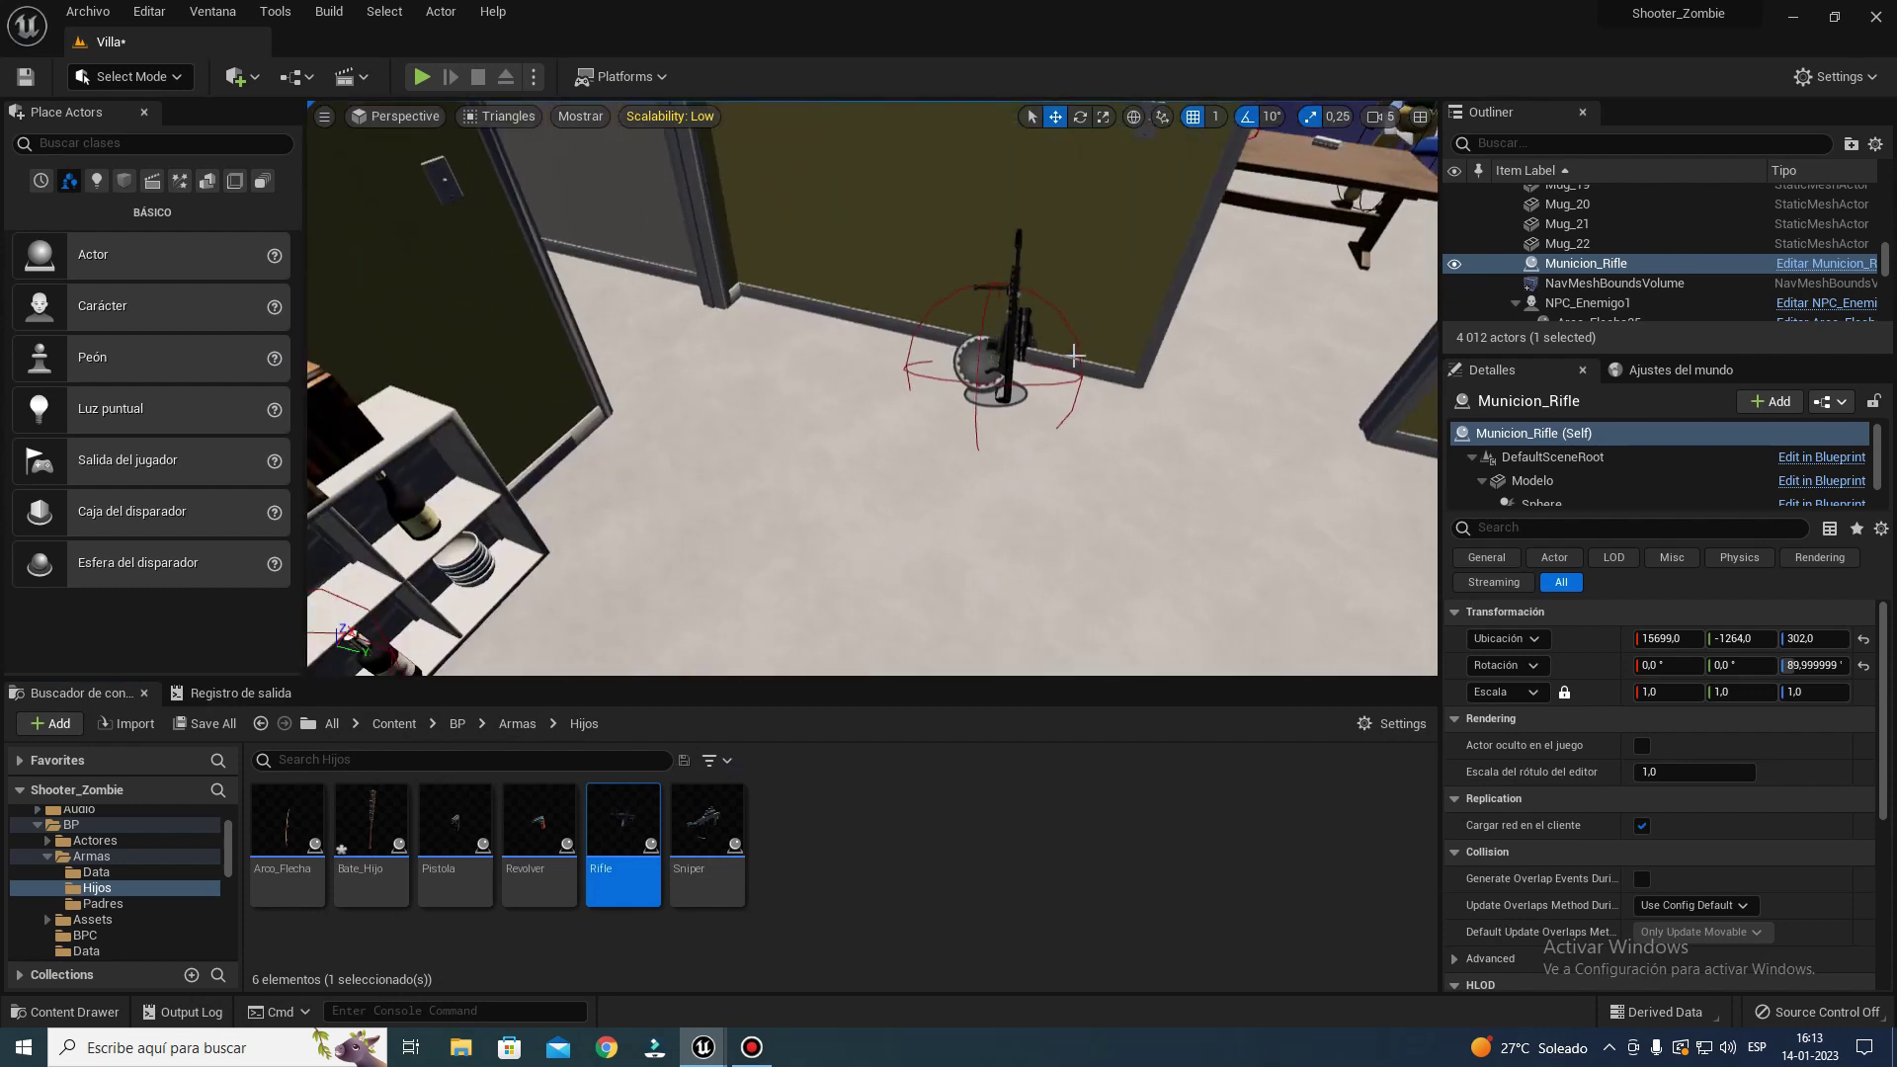
left_click(1015, 339)
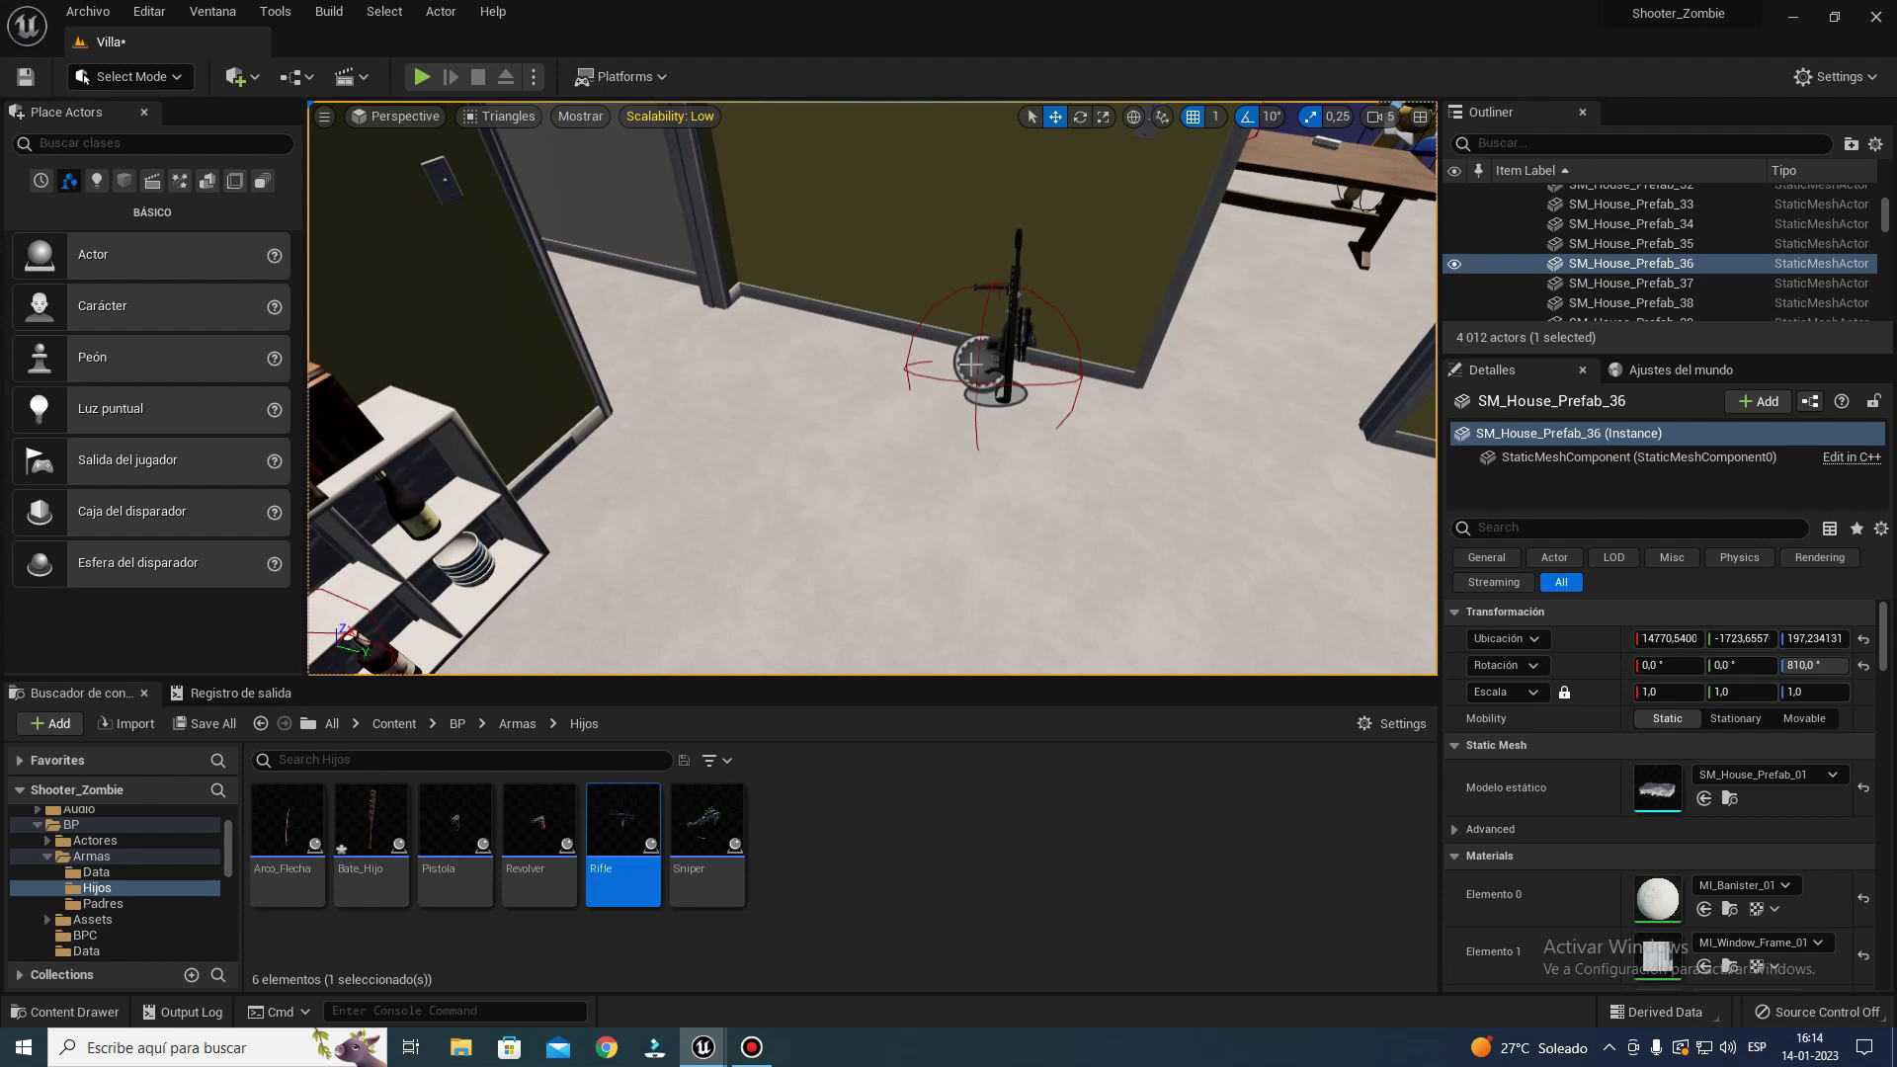
left_click(1002, 355)
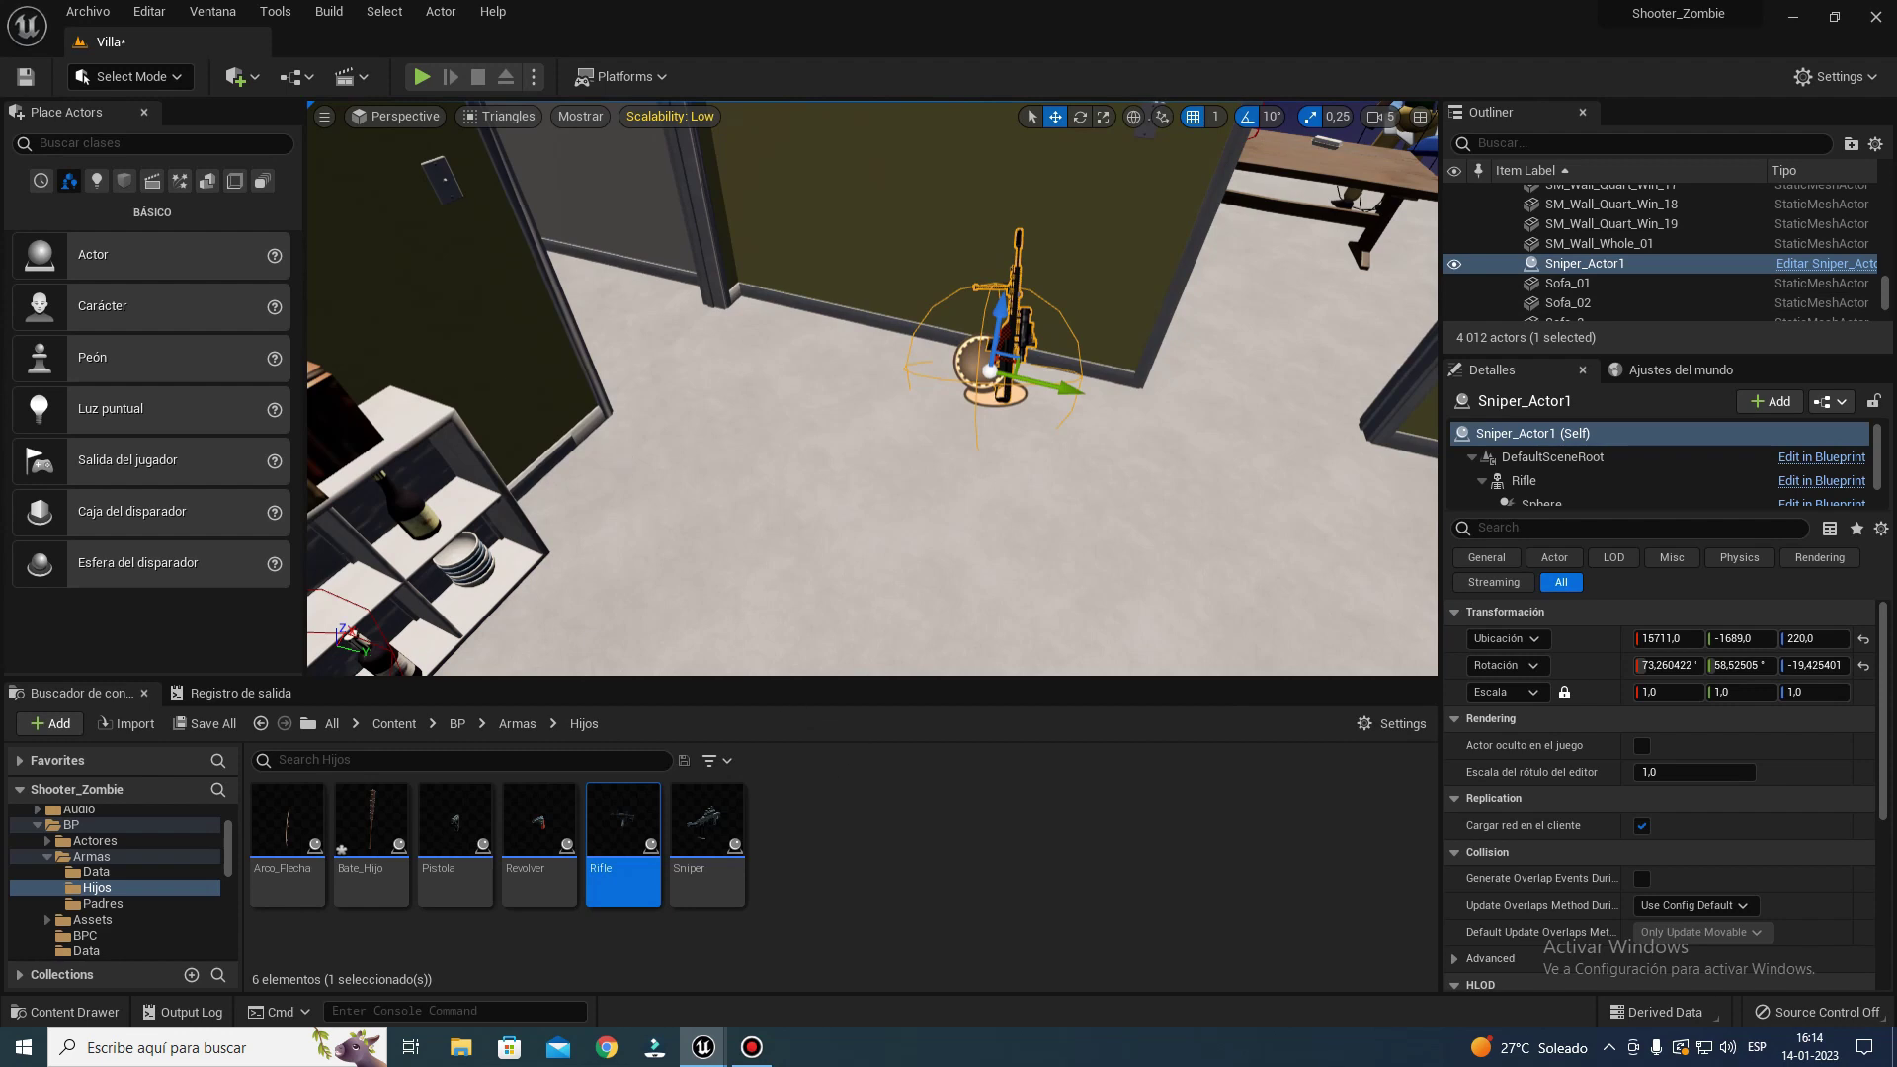
right_click_drag(819, 434, 819, 434)
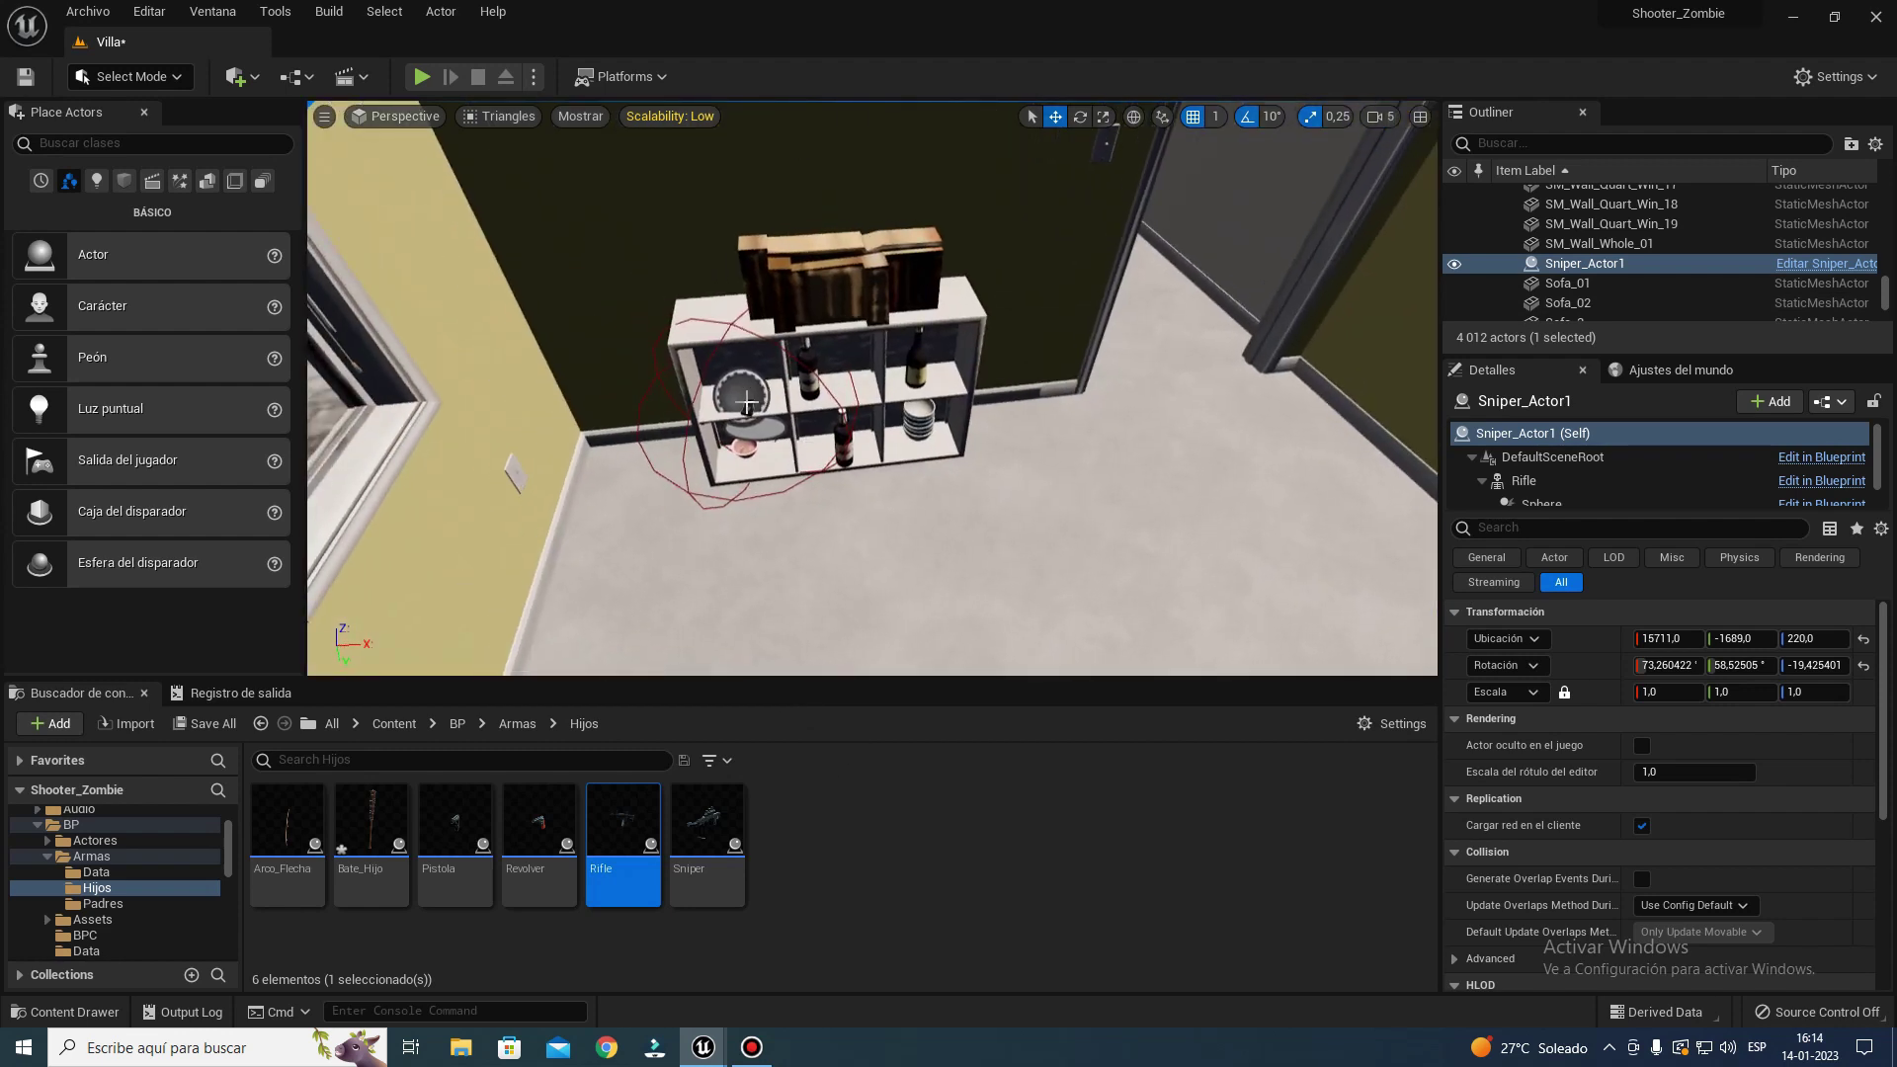
left_click(749, 404)
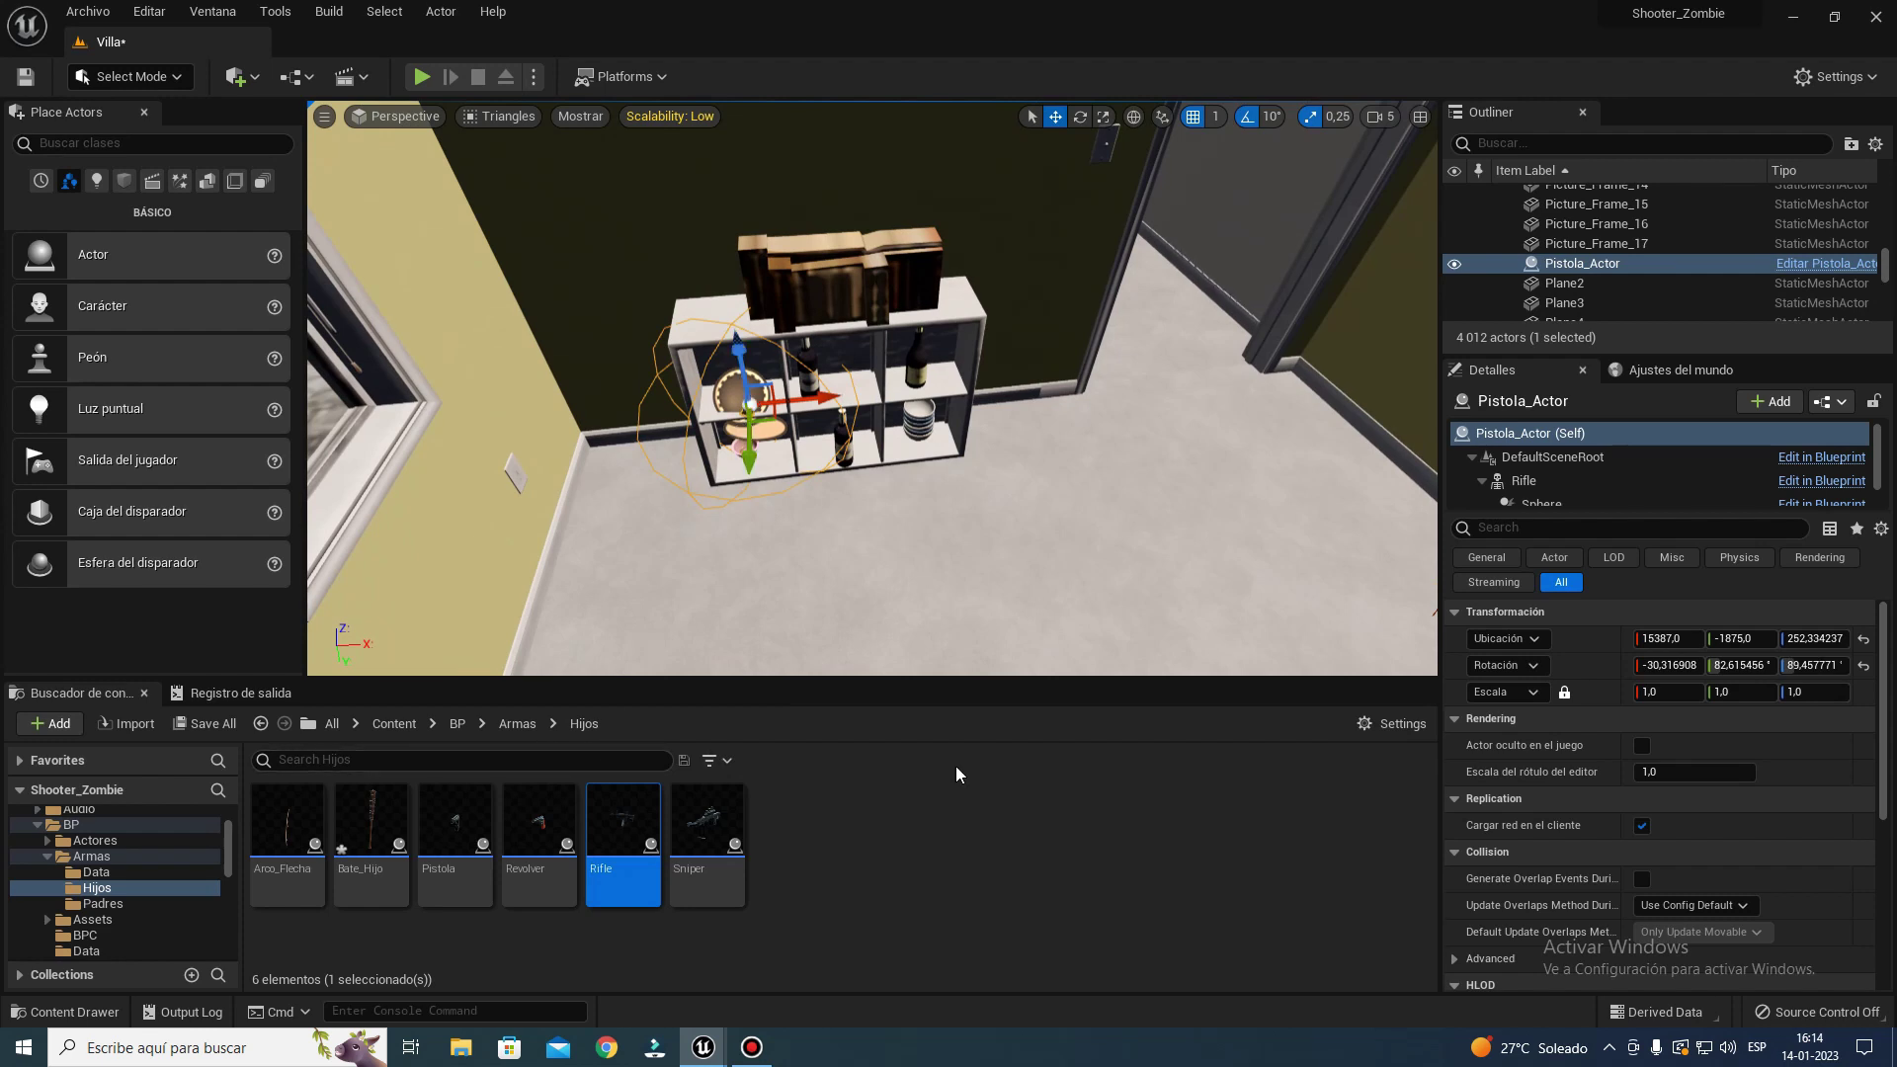
- Glance at the Rifle blueprint editor, put it away and return to the top Content folder
mouse_move(699, 1050)
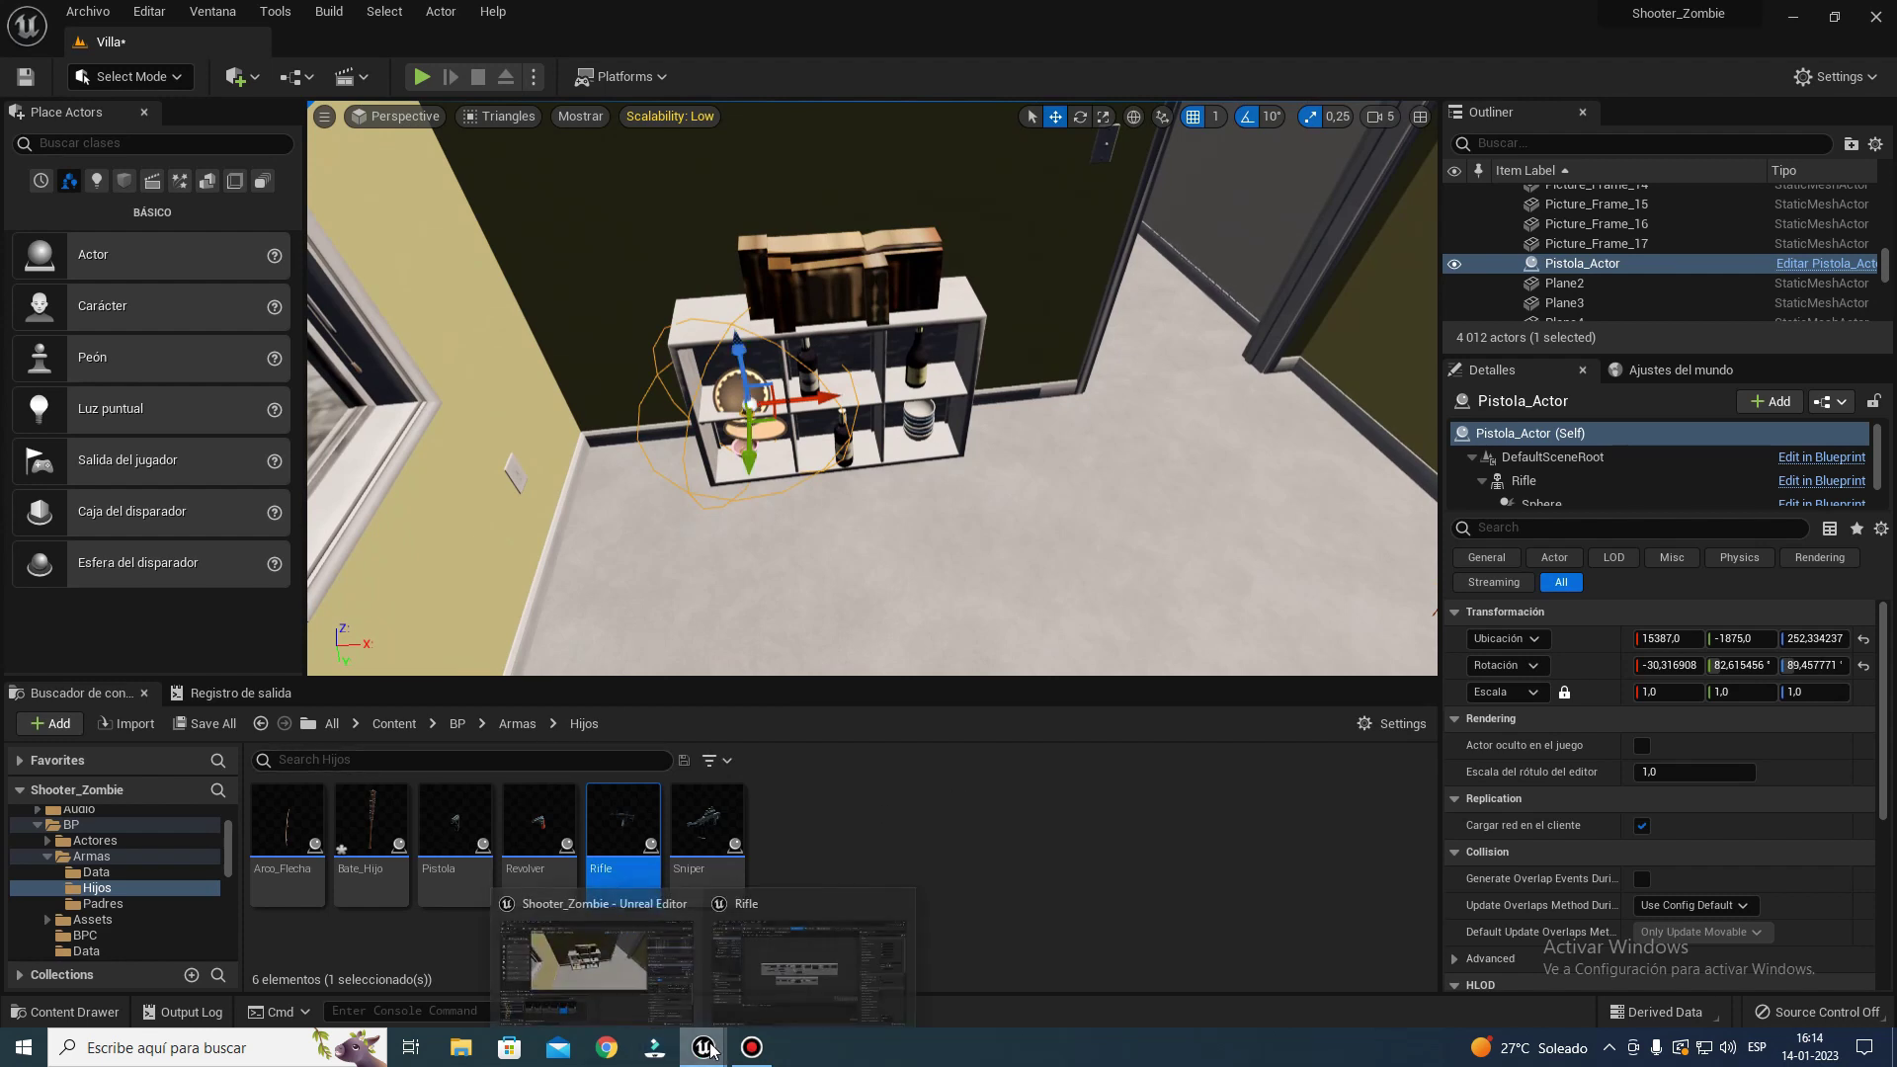
left_click(806, 954)
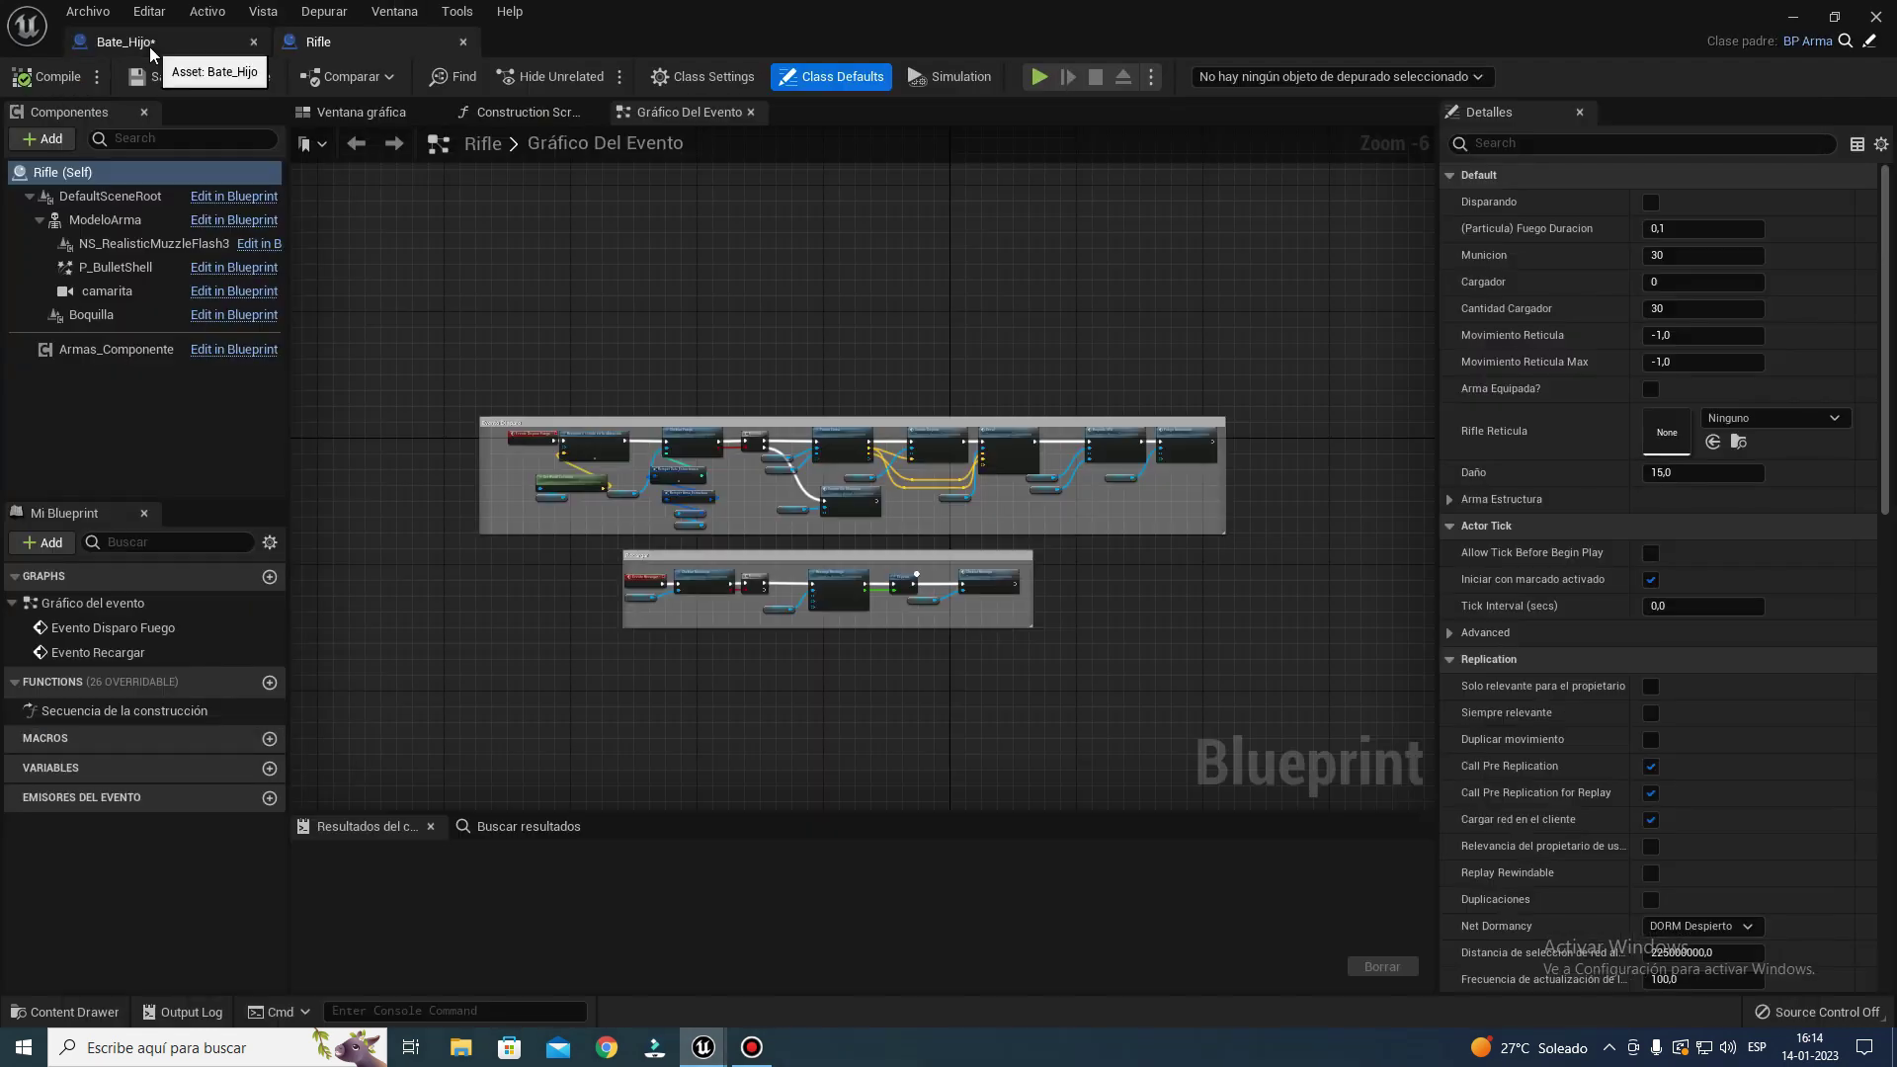
left_click(1791, 24)
left_click(394, 725)
type("juga")
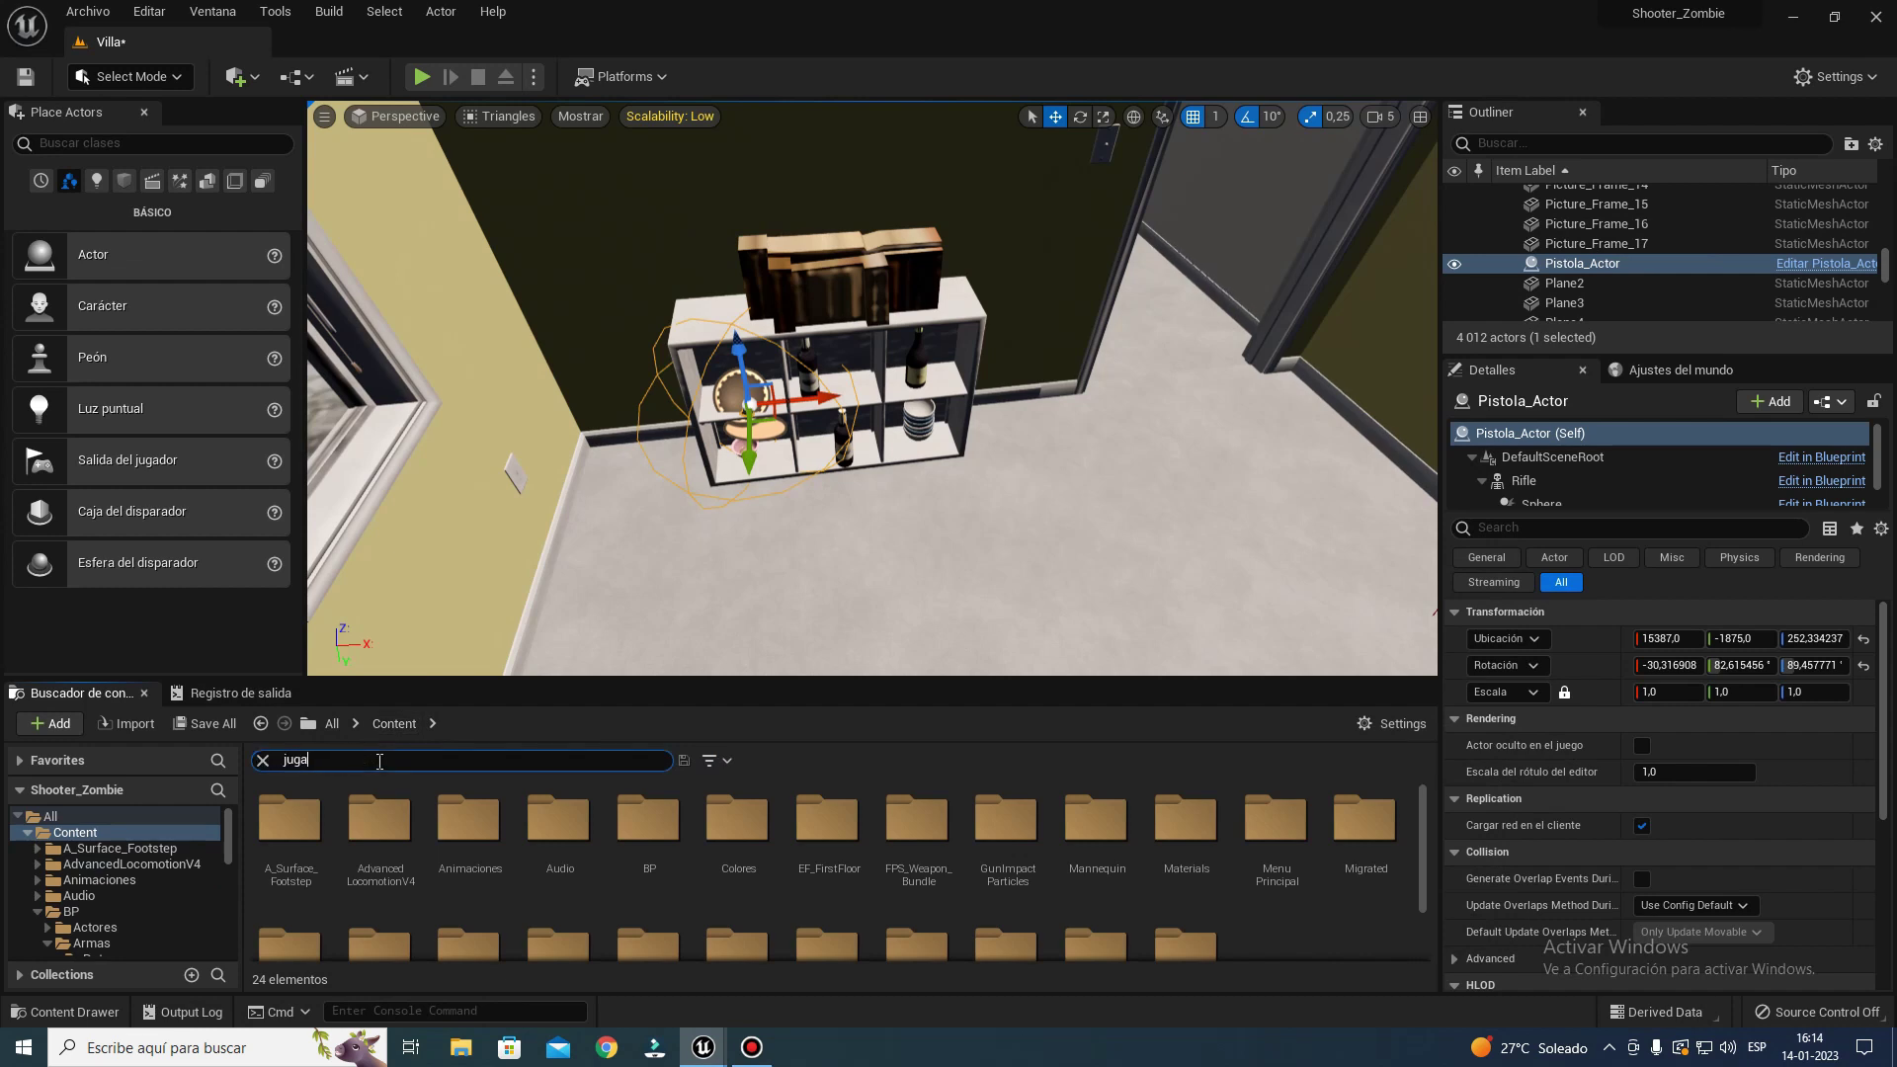
- Open Jugador, rearrange the Update Held Object nodes, and switch to the Ventana gráfica preview
double_click(312, 855)
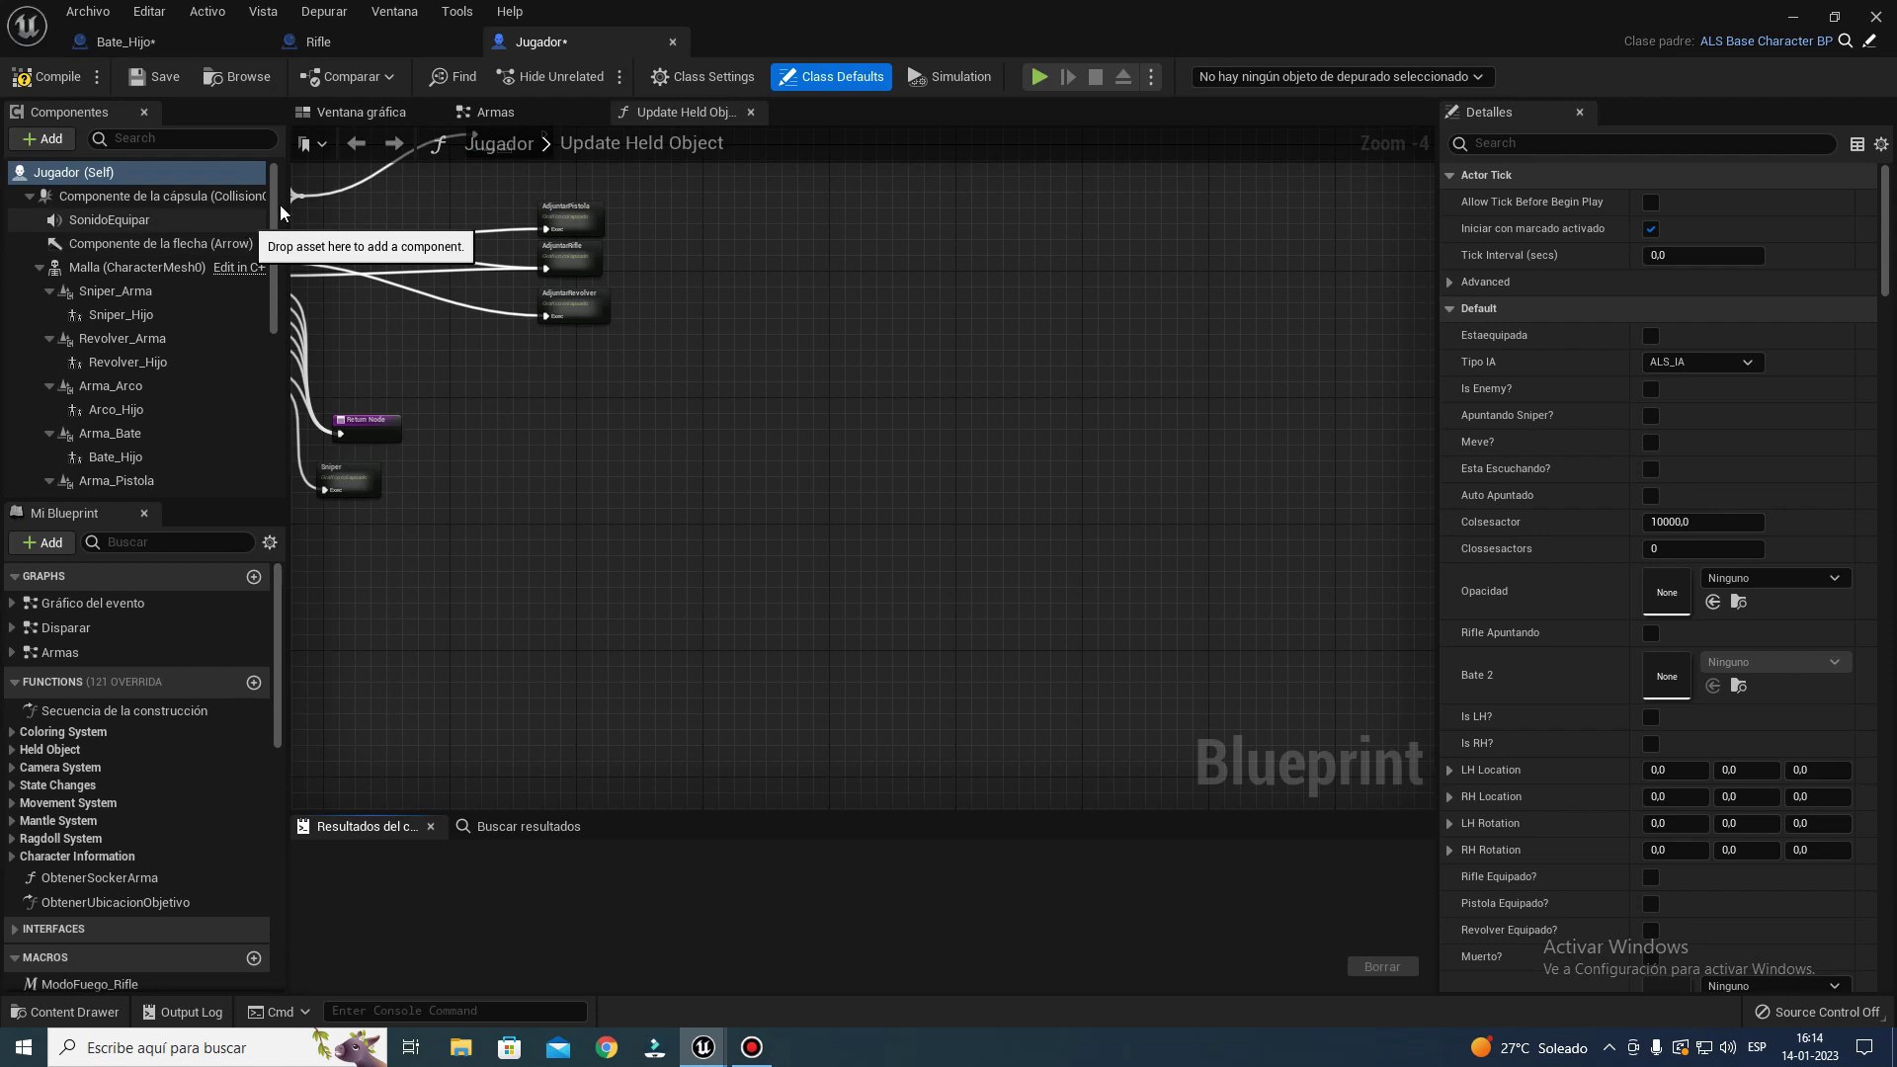
right_click_drag(477, 333, 826, 387)
left_click_drag(704, 486, 917, 418)
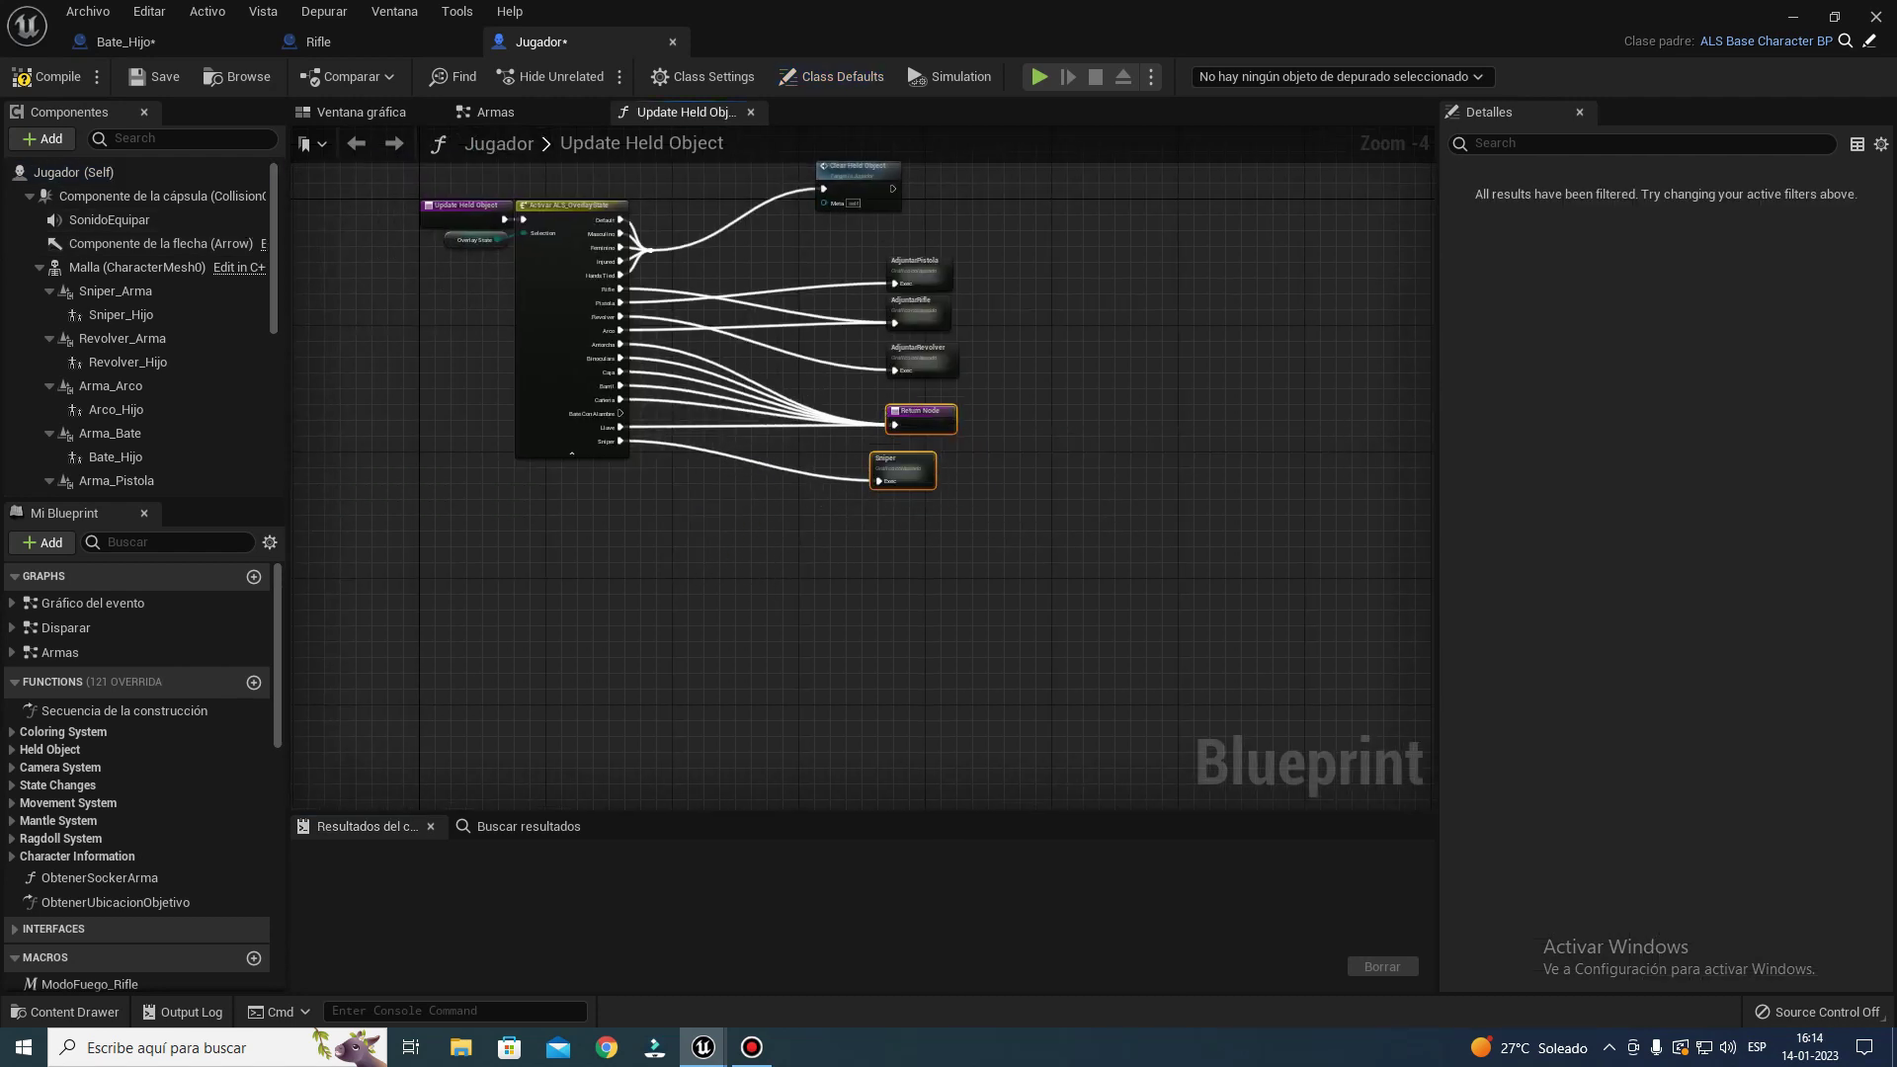
right_click_drag(917, 418, 1174, 624)
left_click(1179, 415)
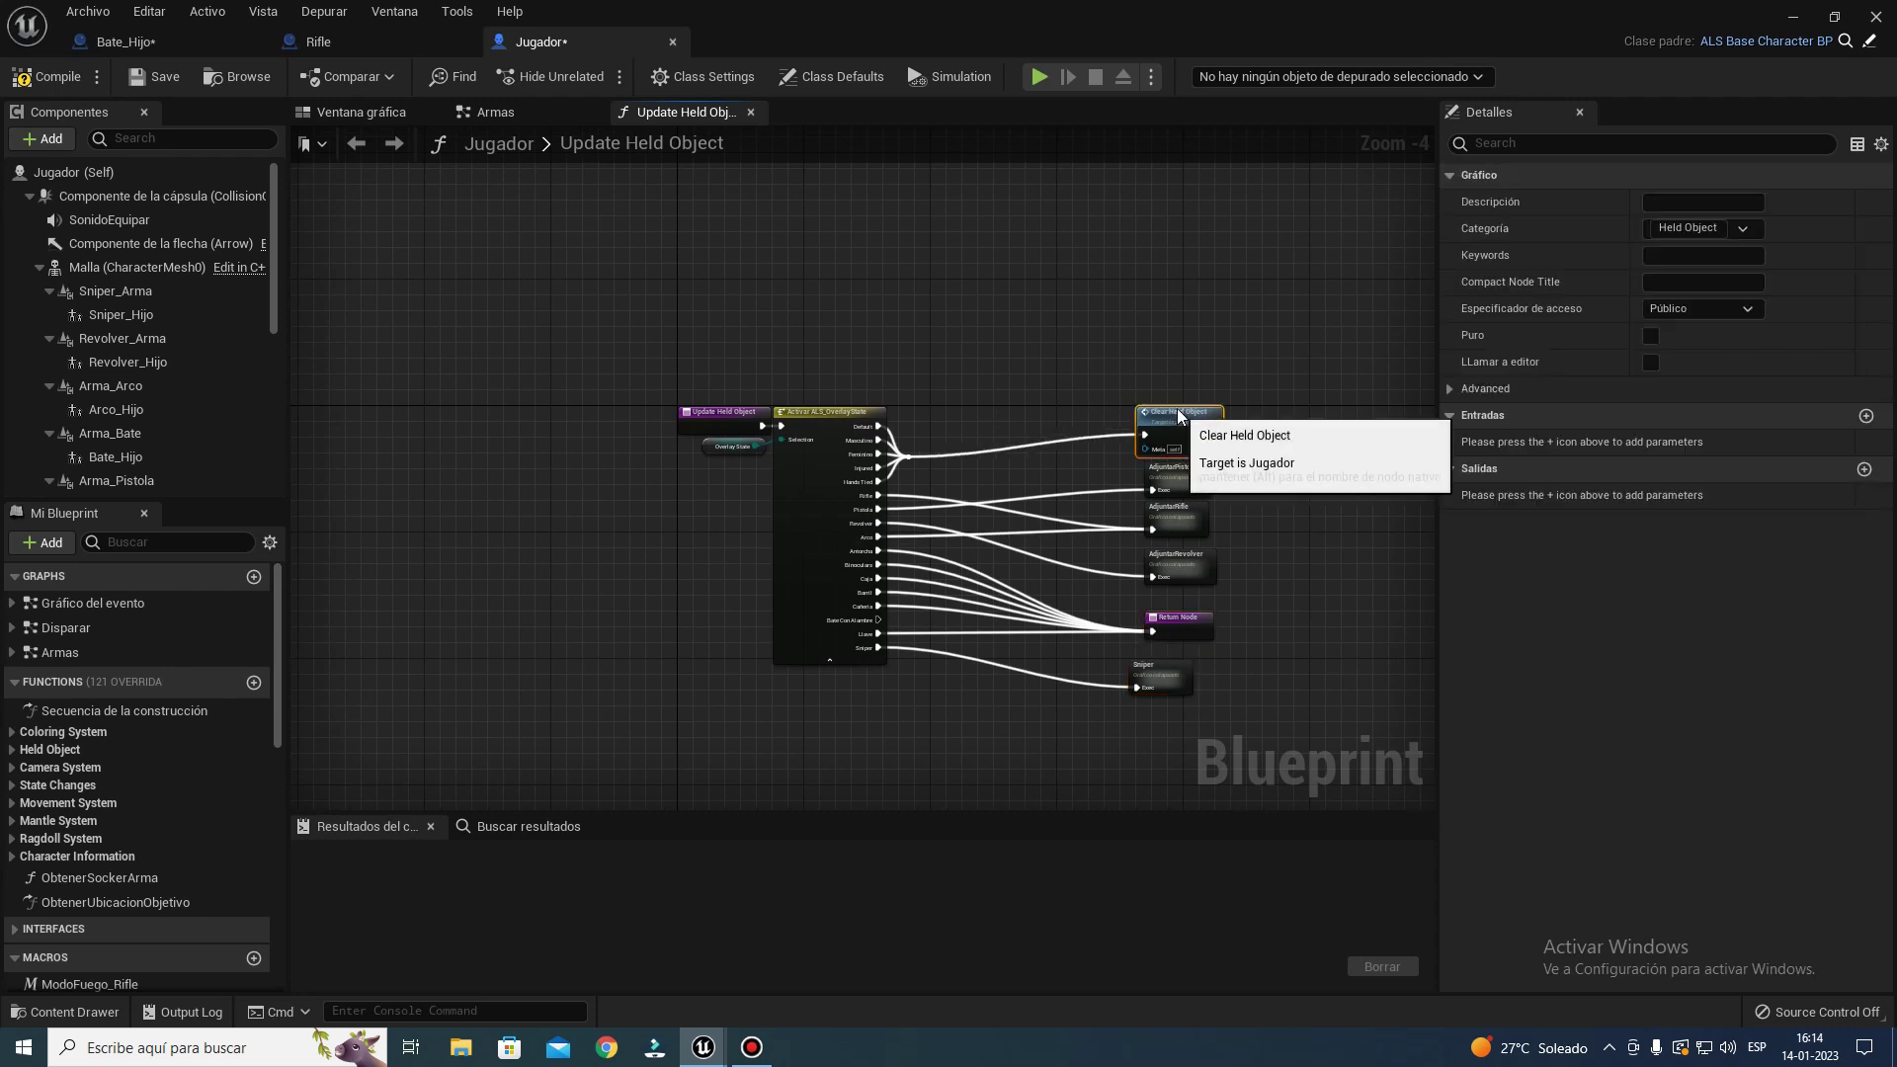
left_click(890, 337)
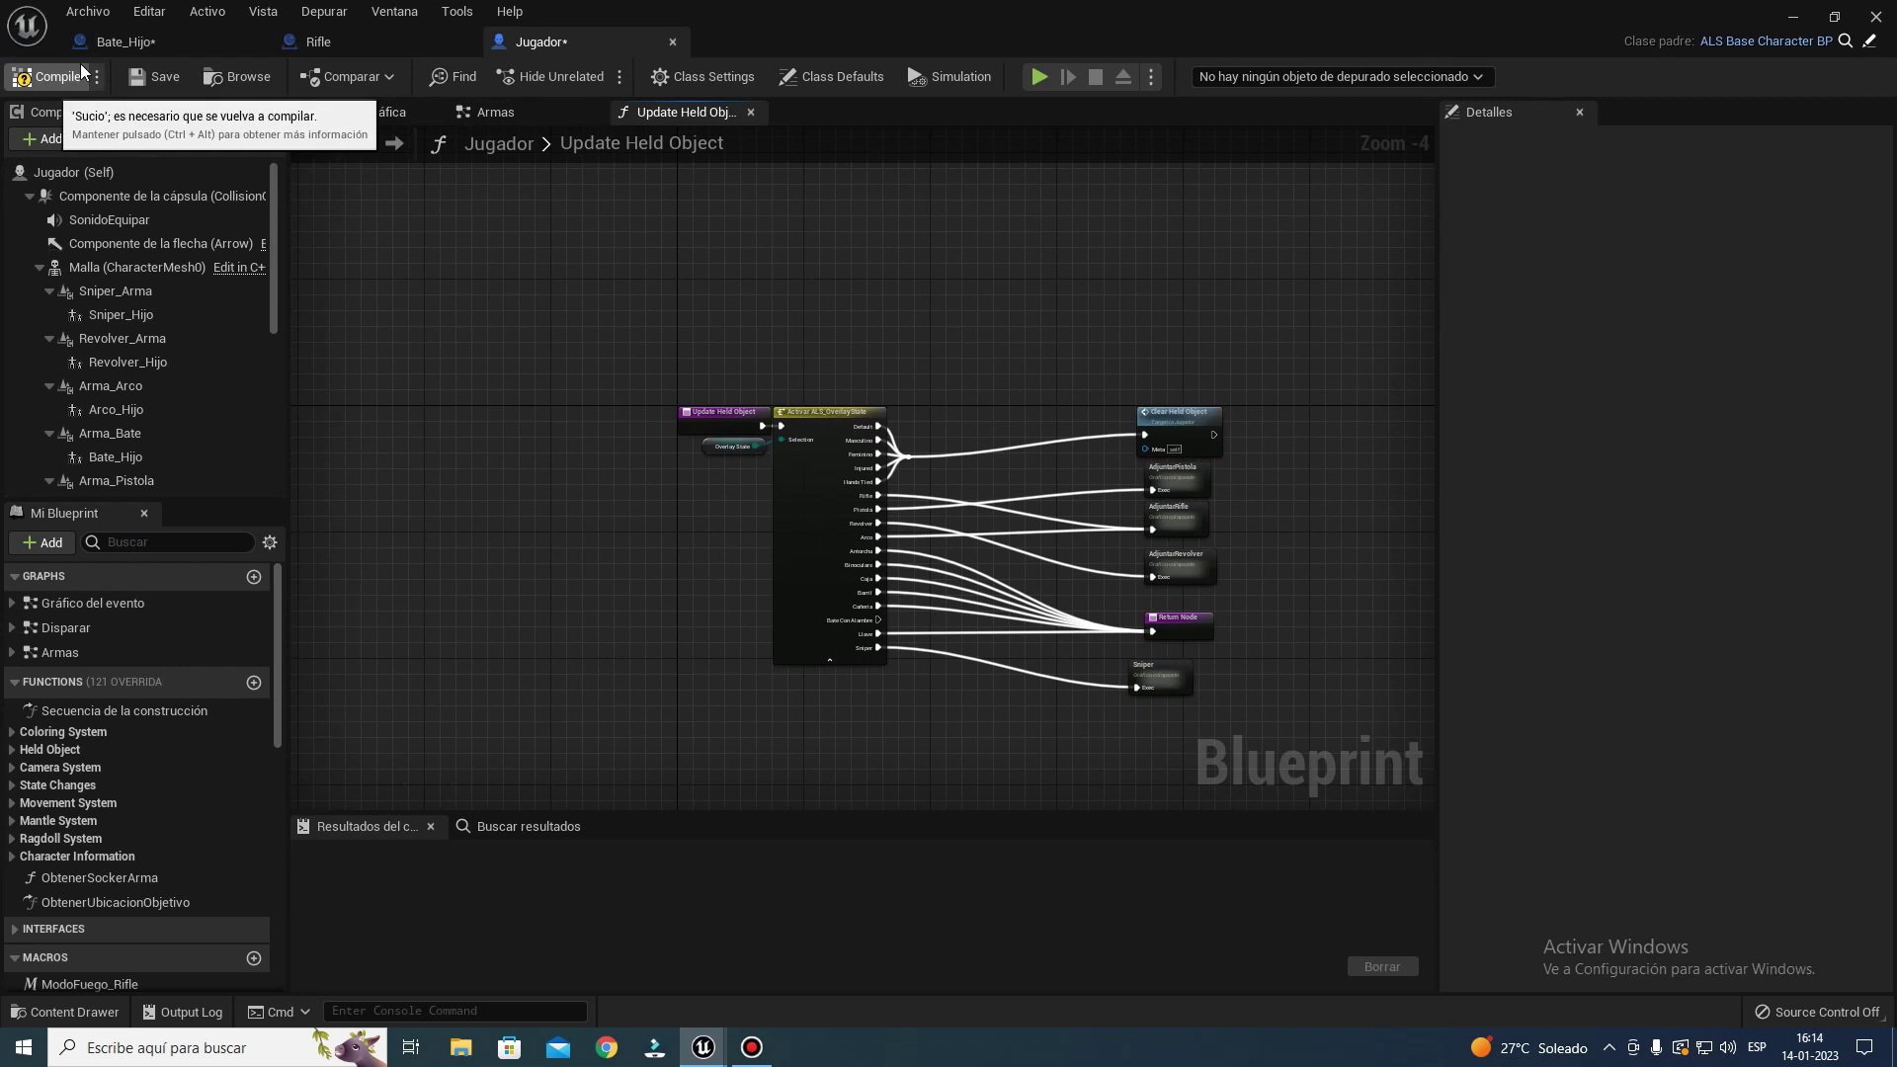
left_click(348, 114)
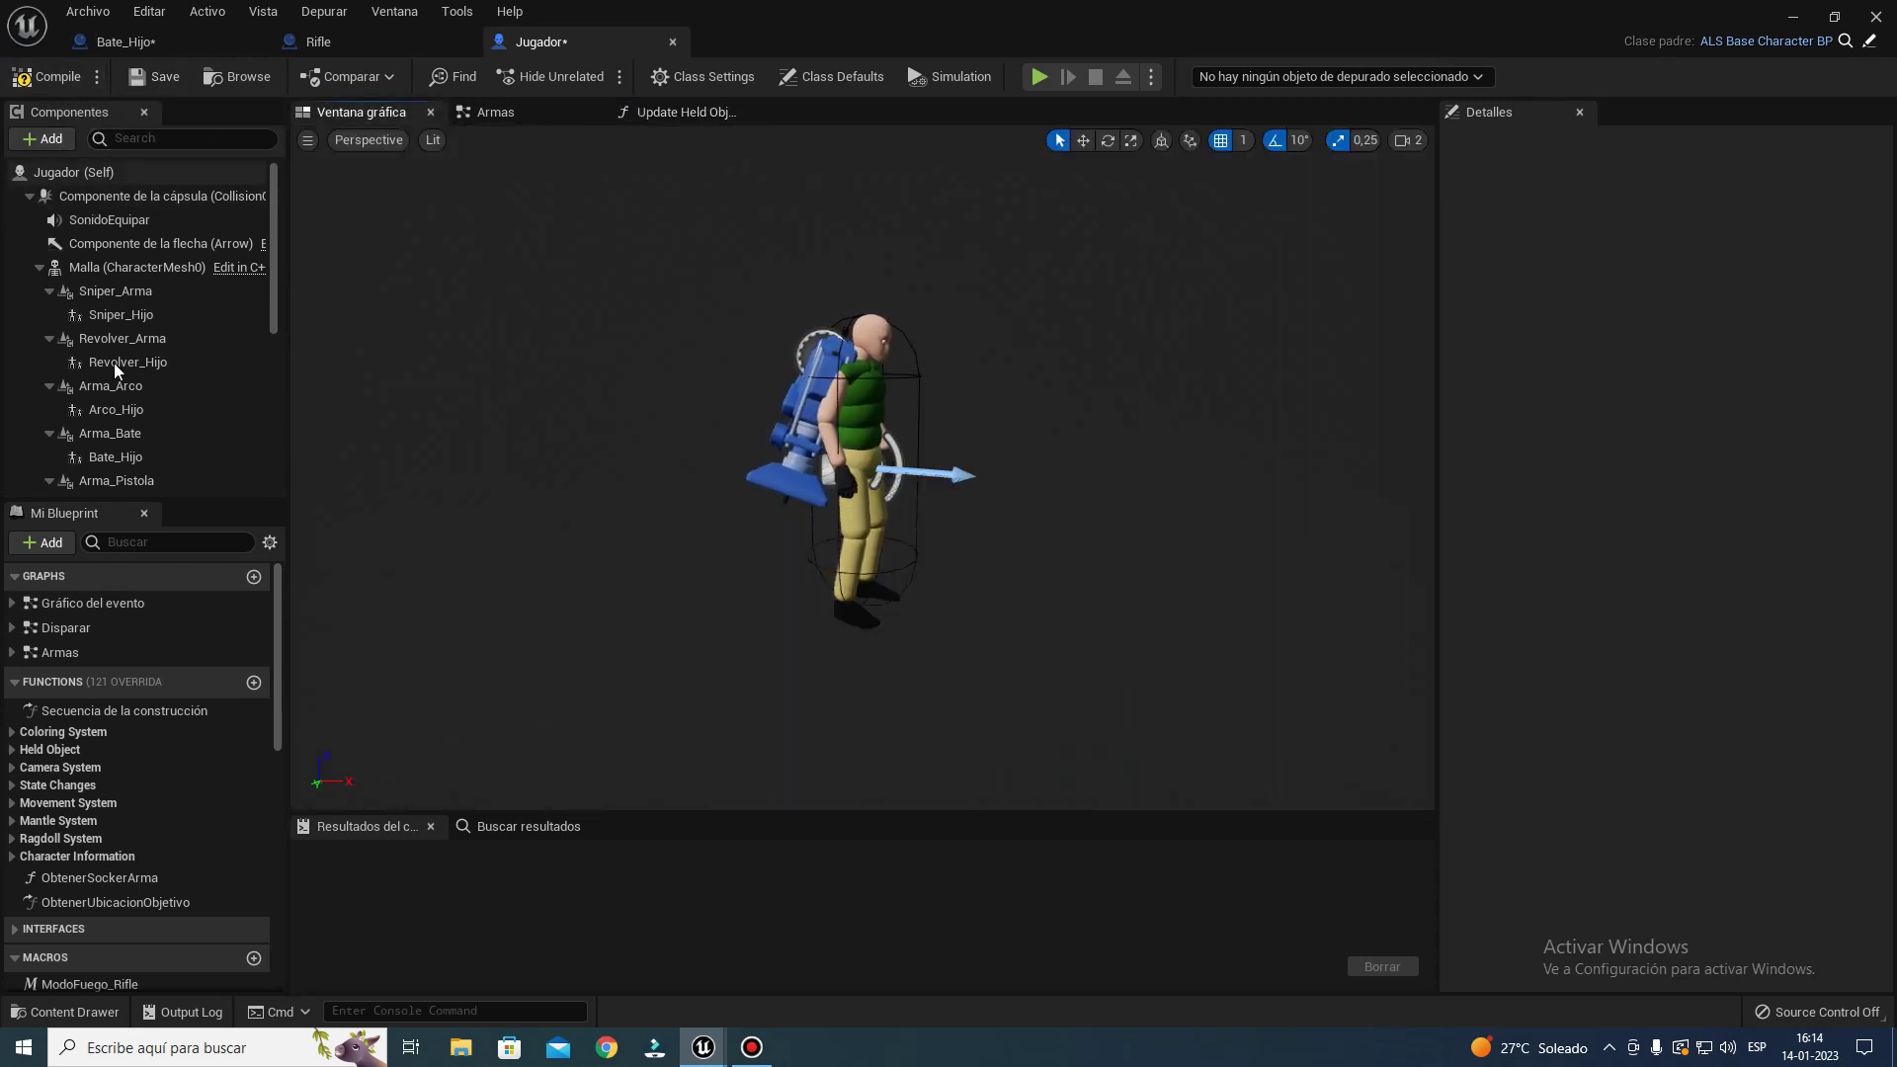
- Under Arma_Bate, set the Bate_Hijo component's Clase de actor hijo to Bate_Hijo
left_click(123, 441)
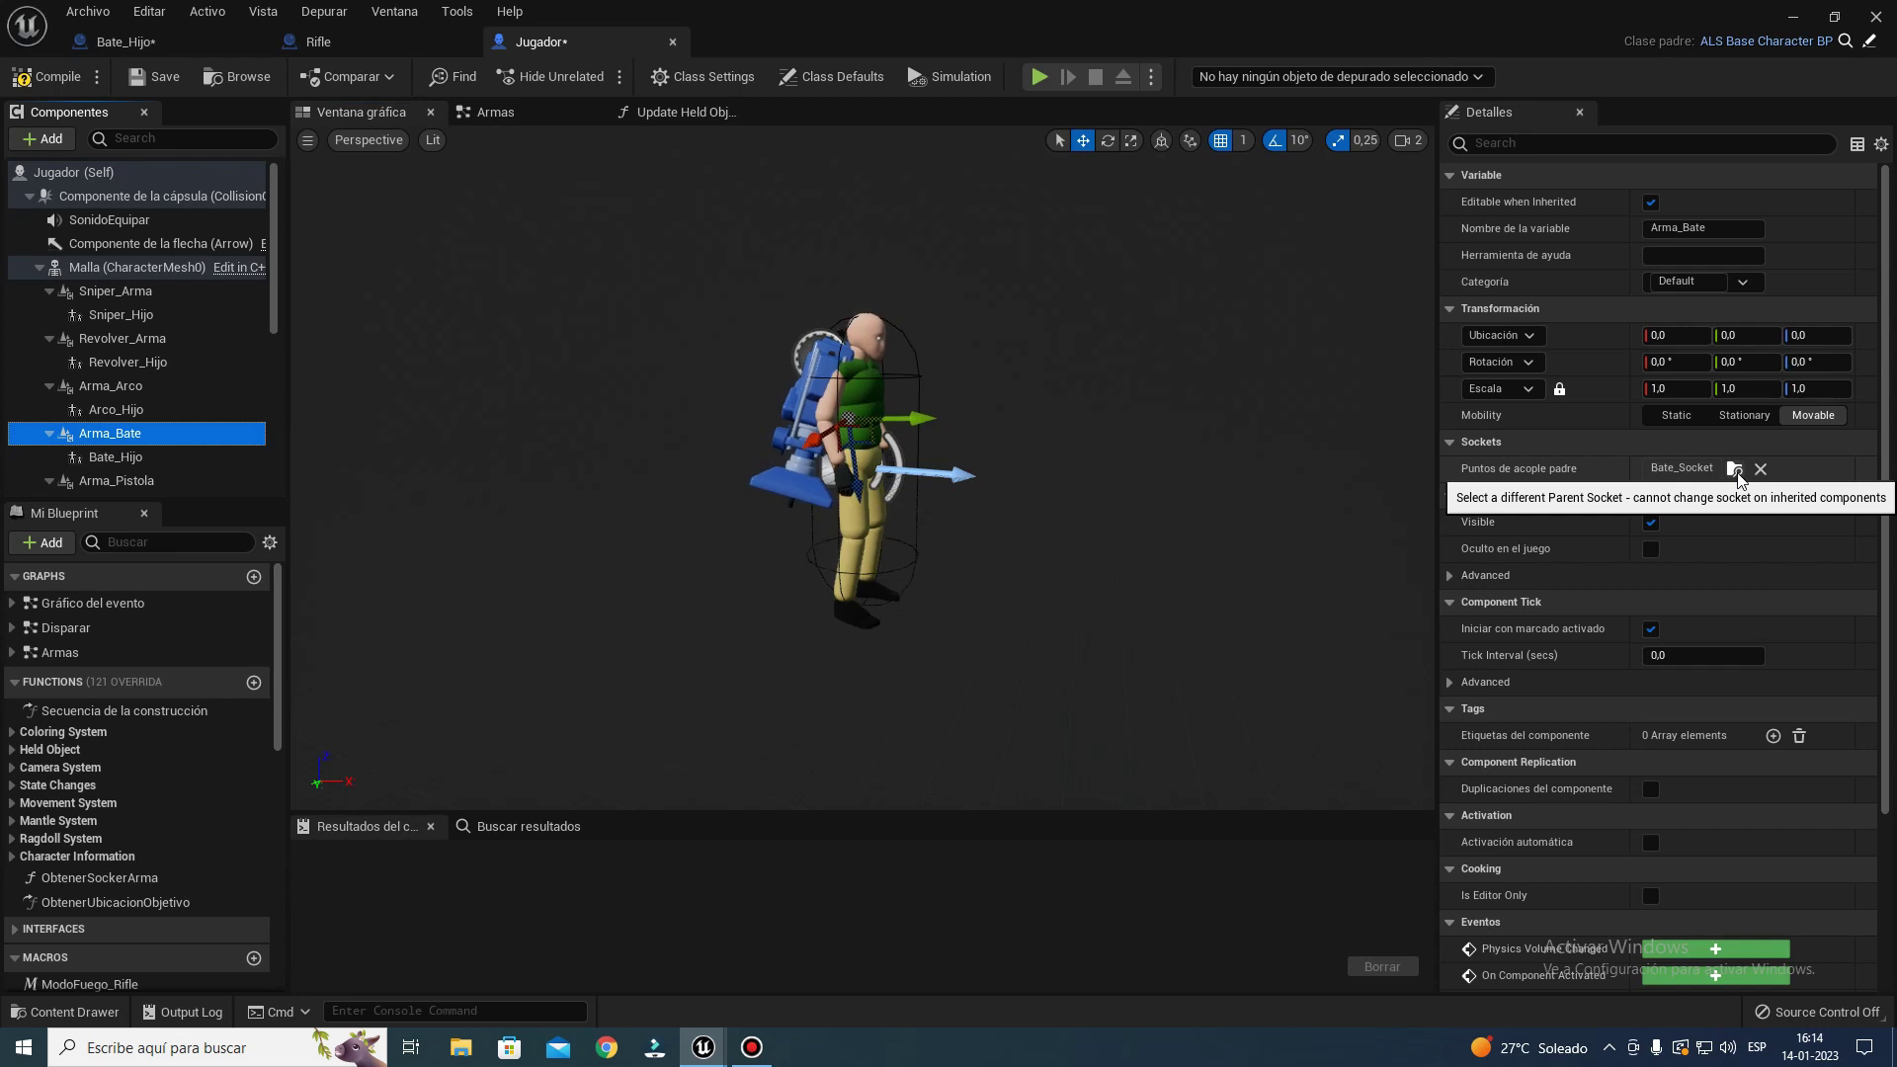
left_click(139, 459)
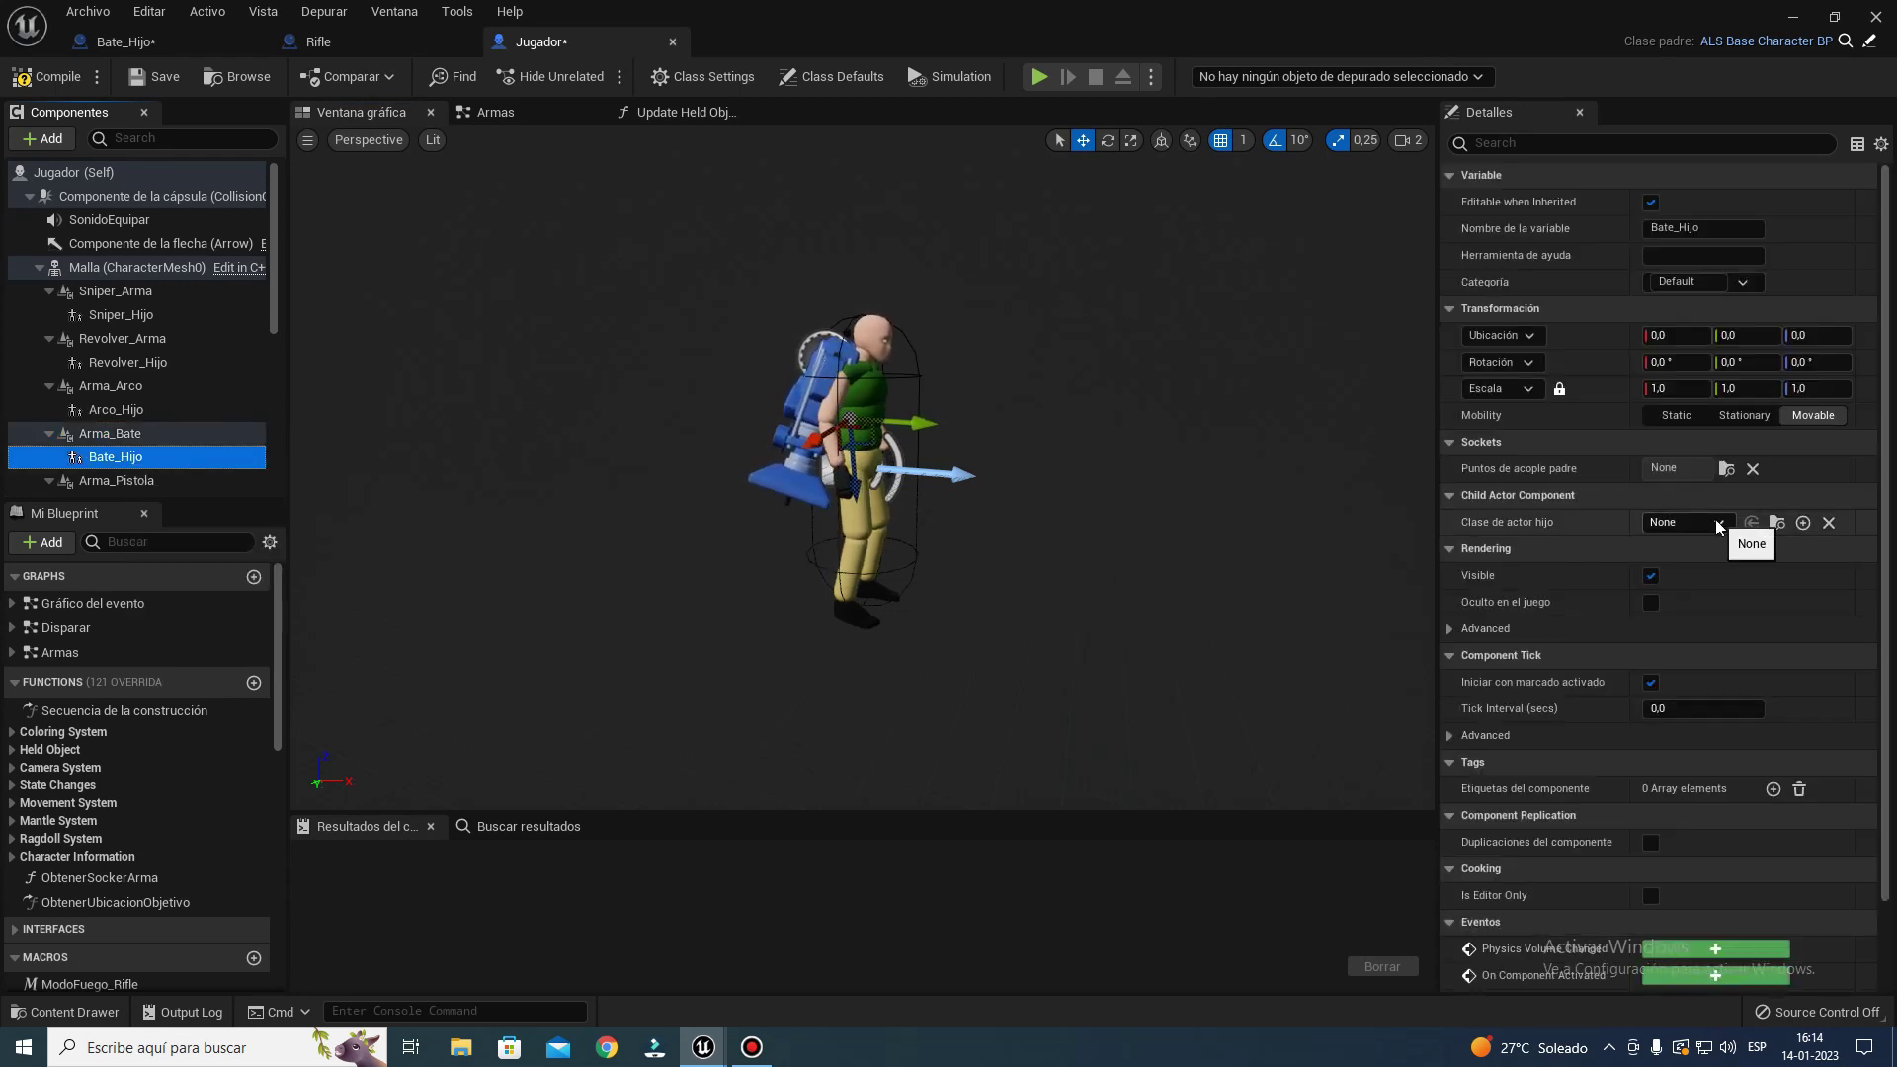
left_click(1719, 523)
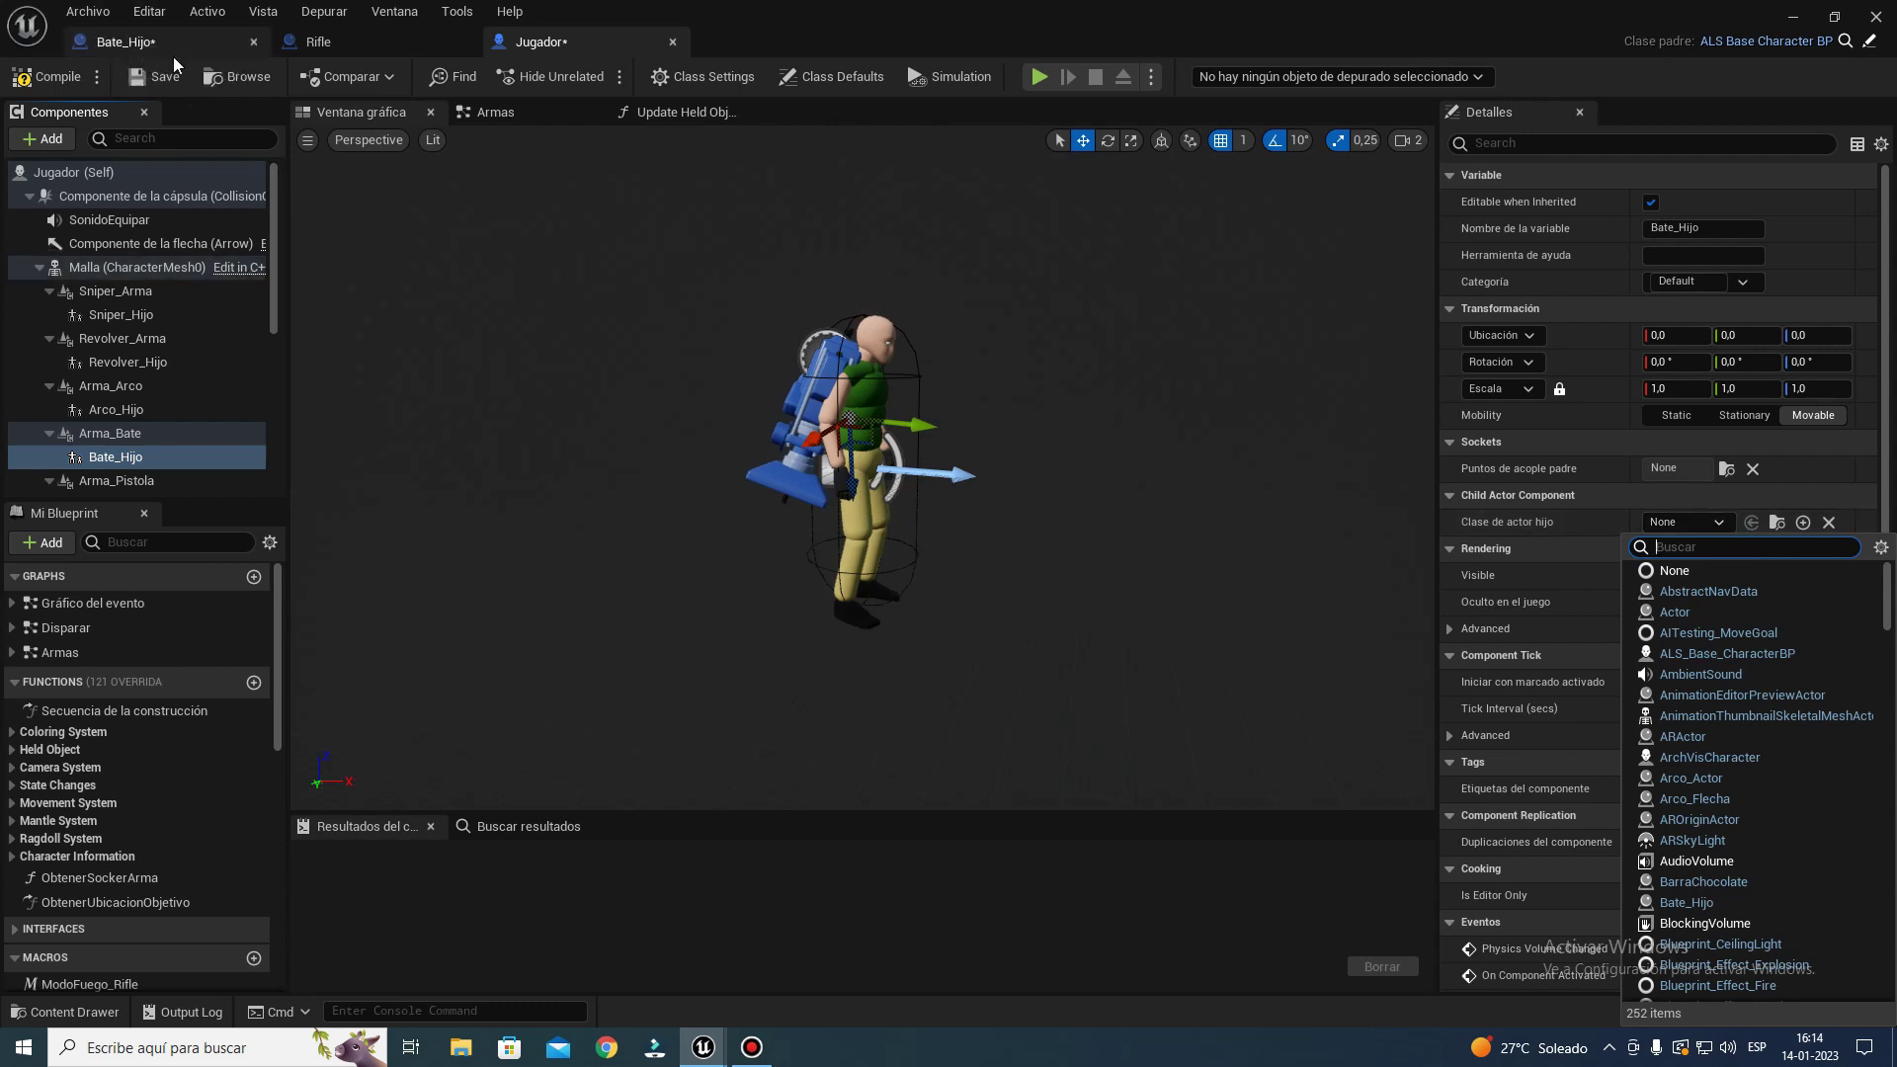
left_click(1701, 903)
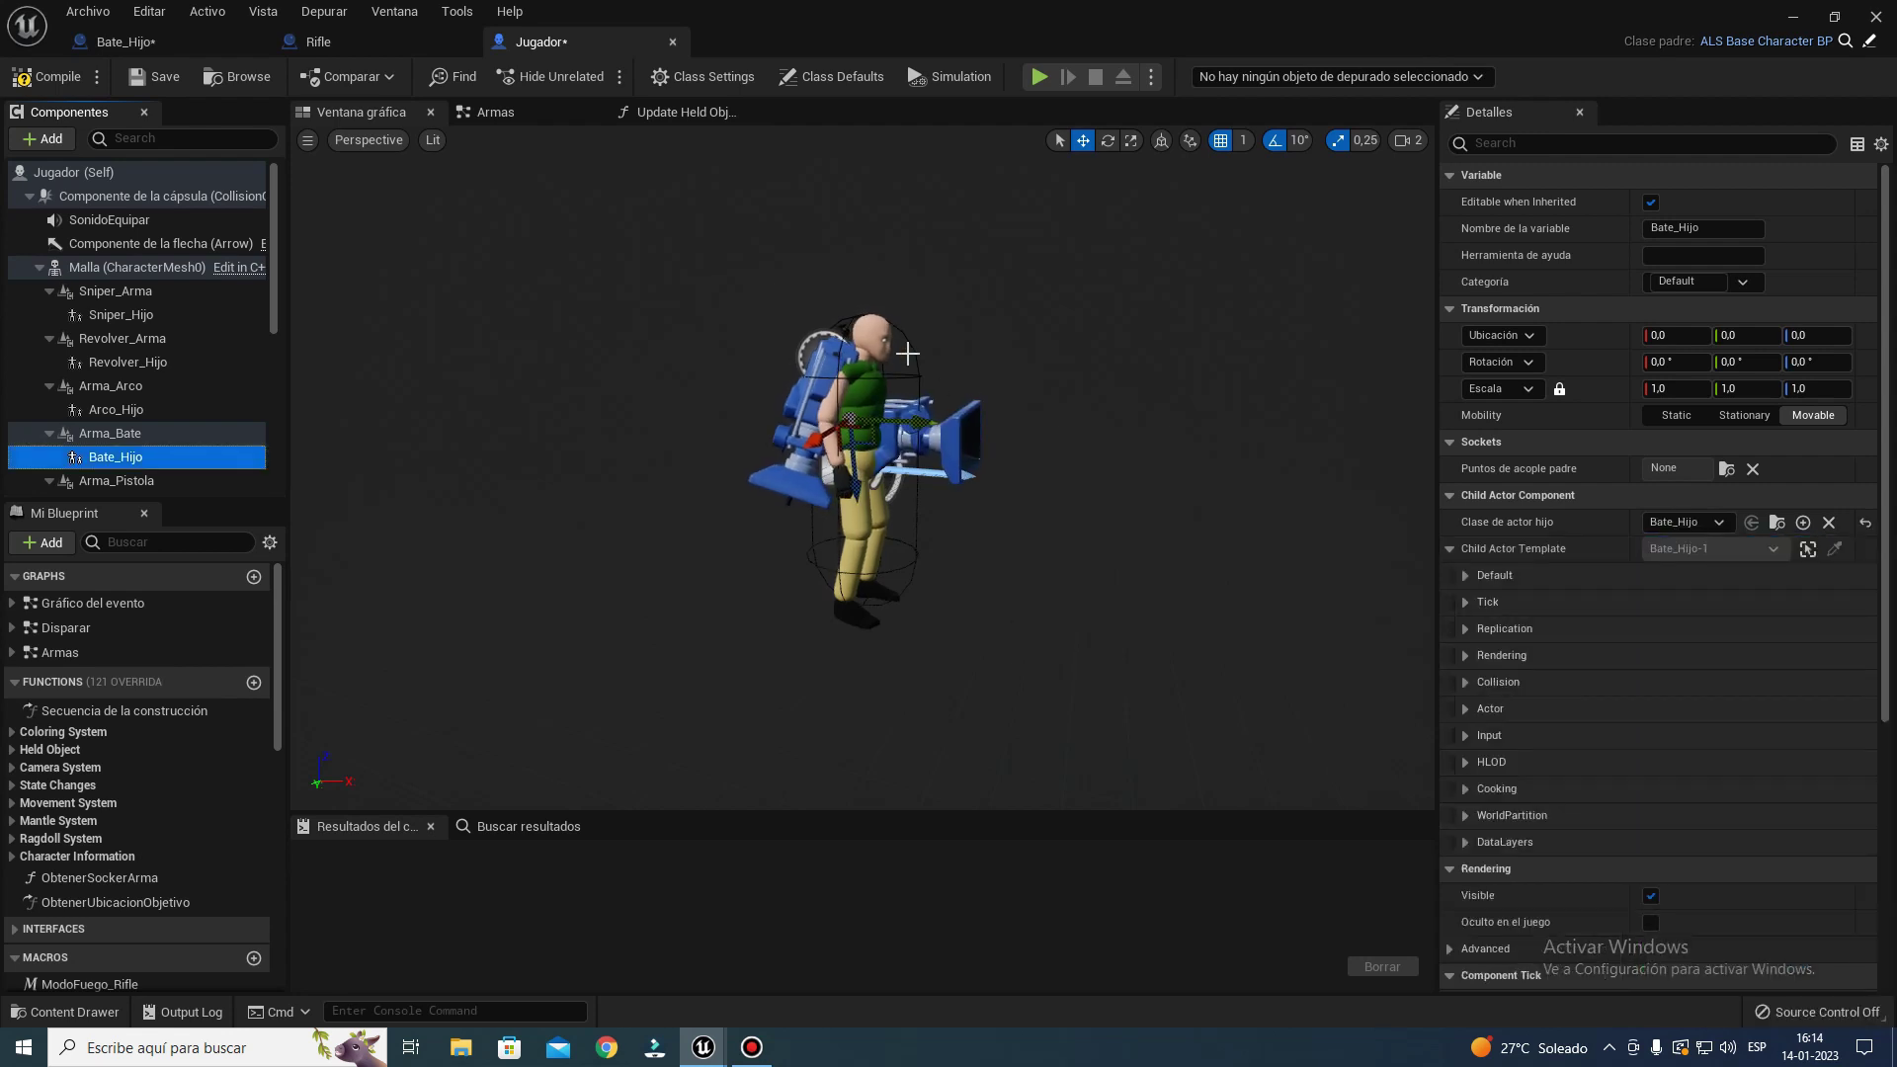
- Check Bate_Hijo's camarita component, then compile and save Jugador and return to the level
left_click(121, 44)
left_click(117, 318)
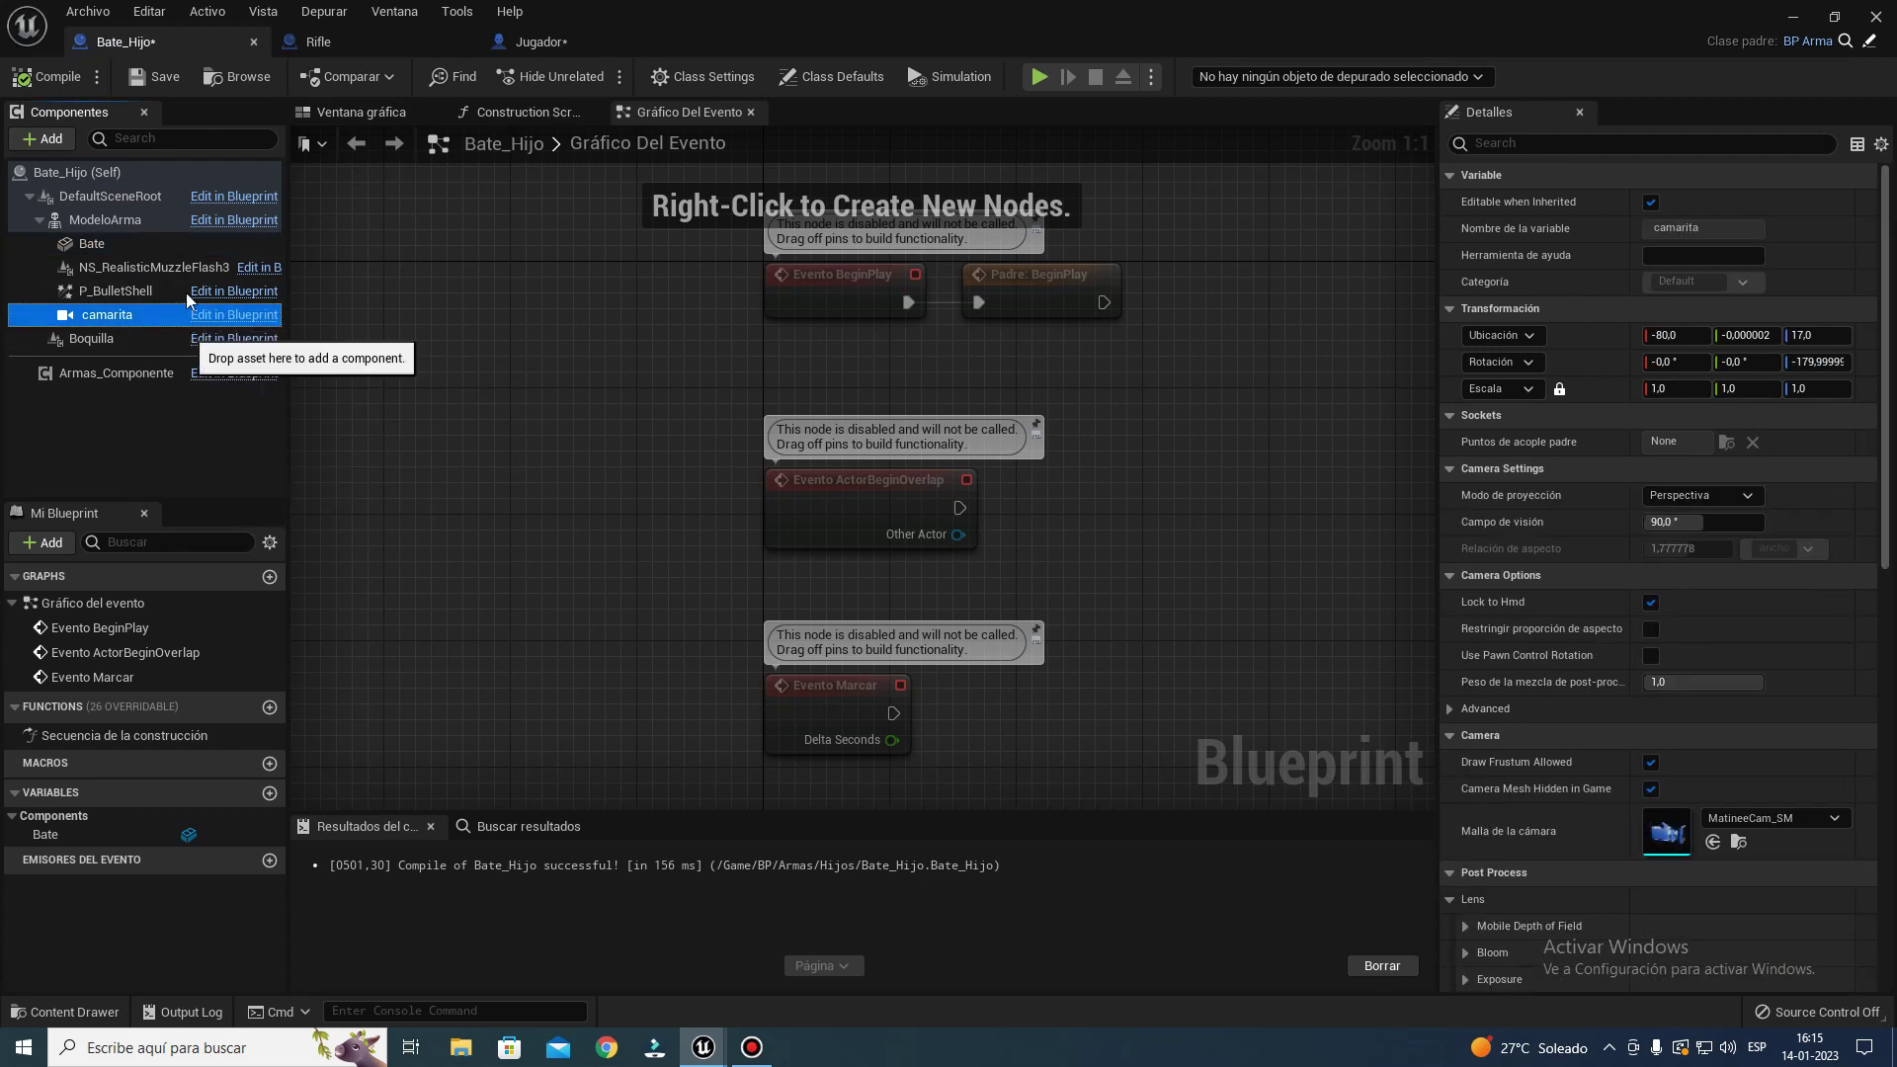
left_click(529, 40)
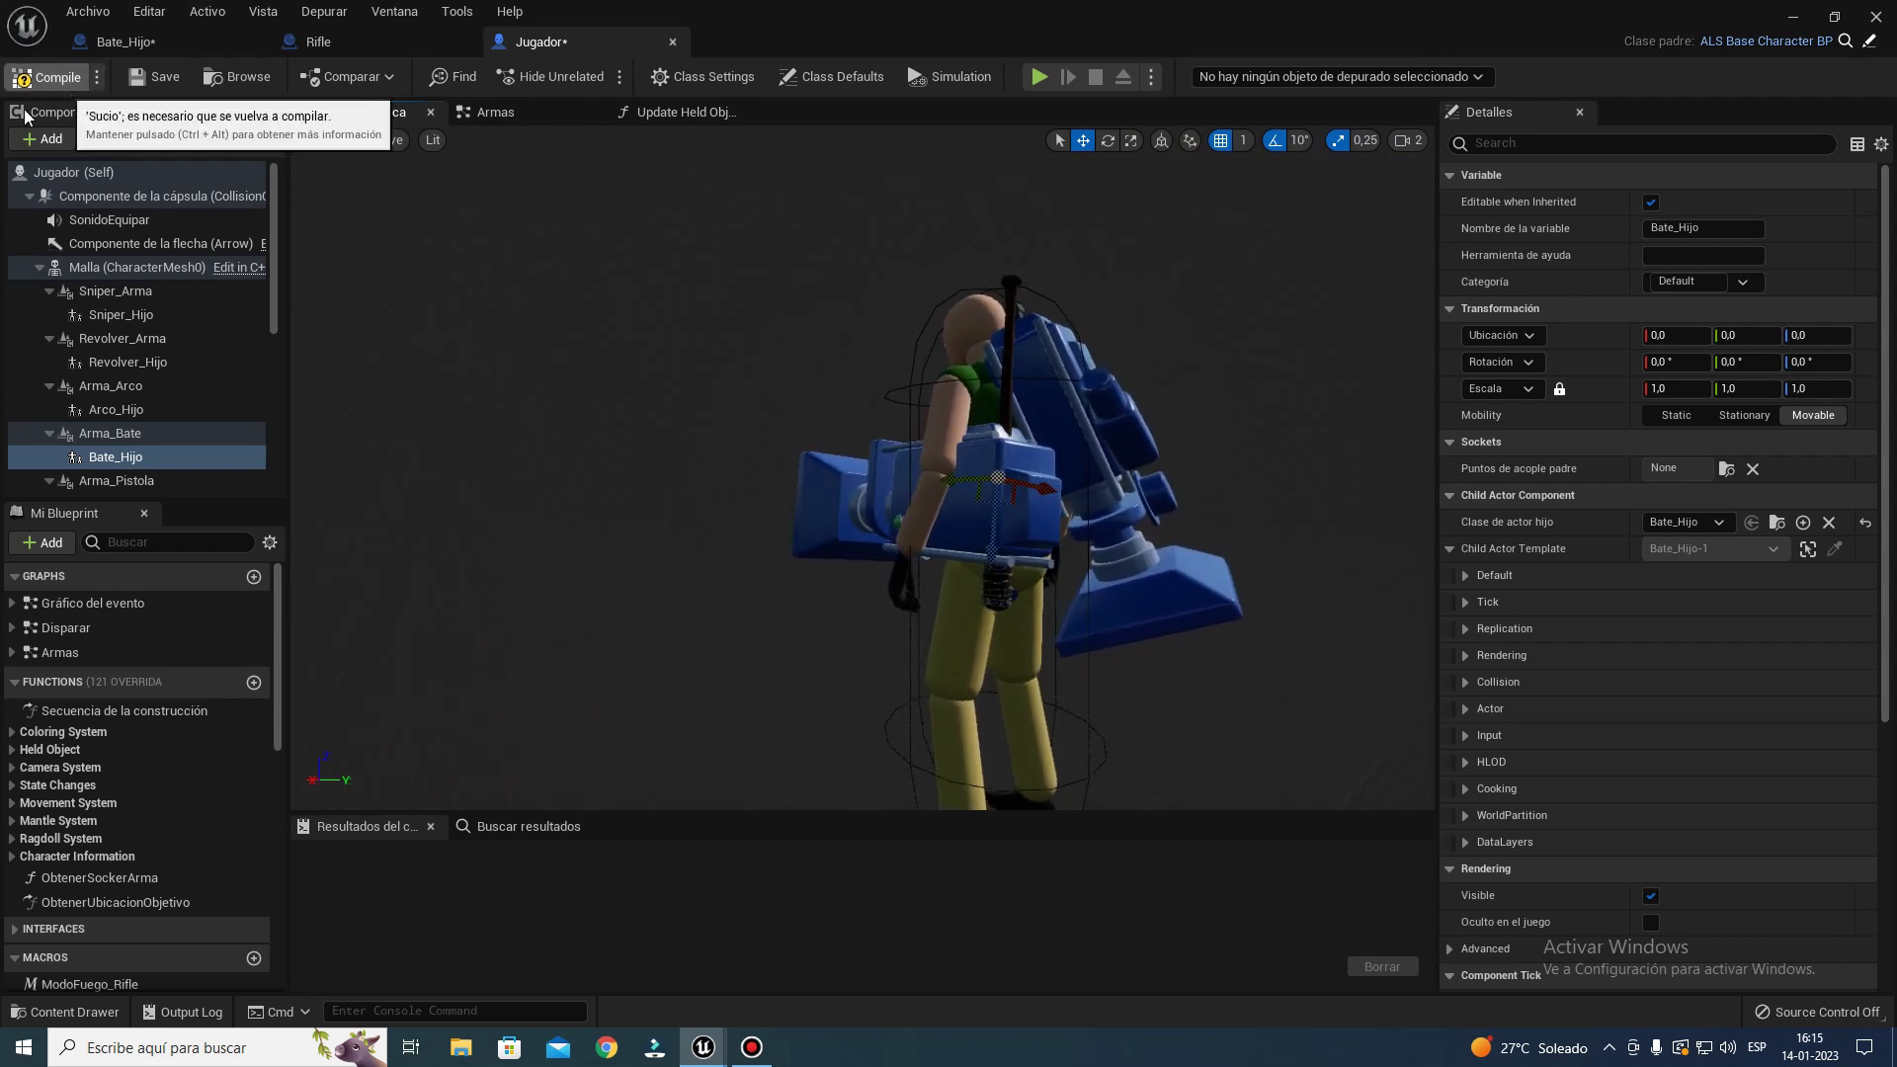
left_click(156, 77)
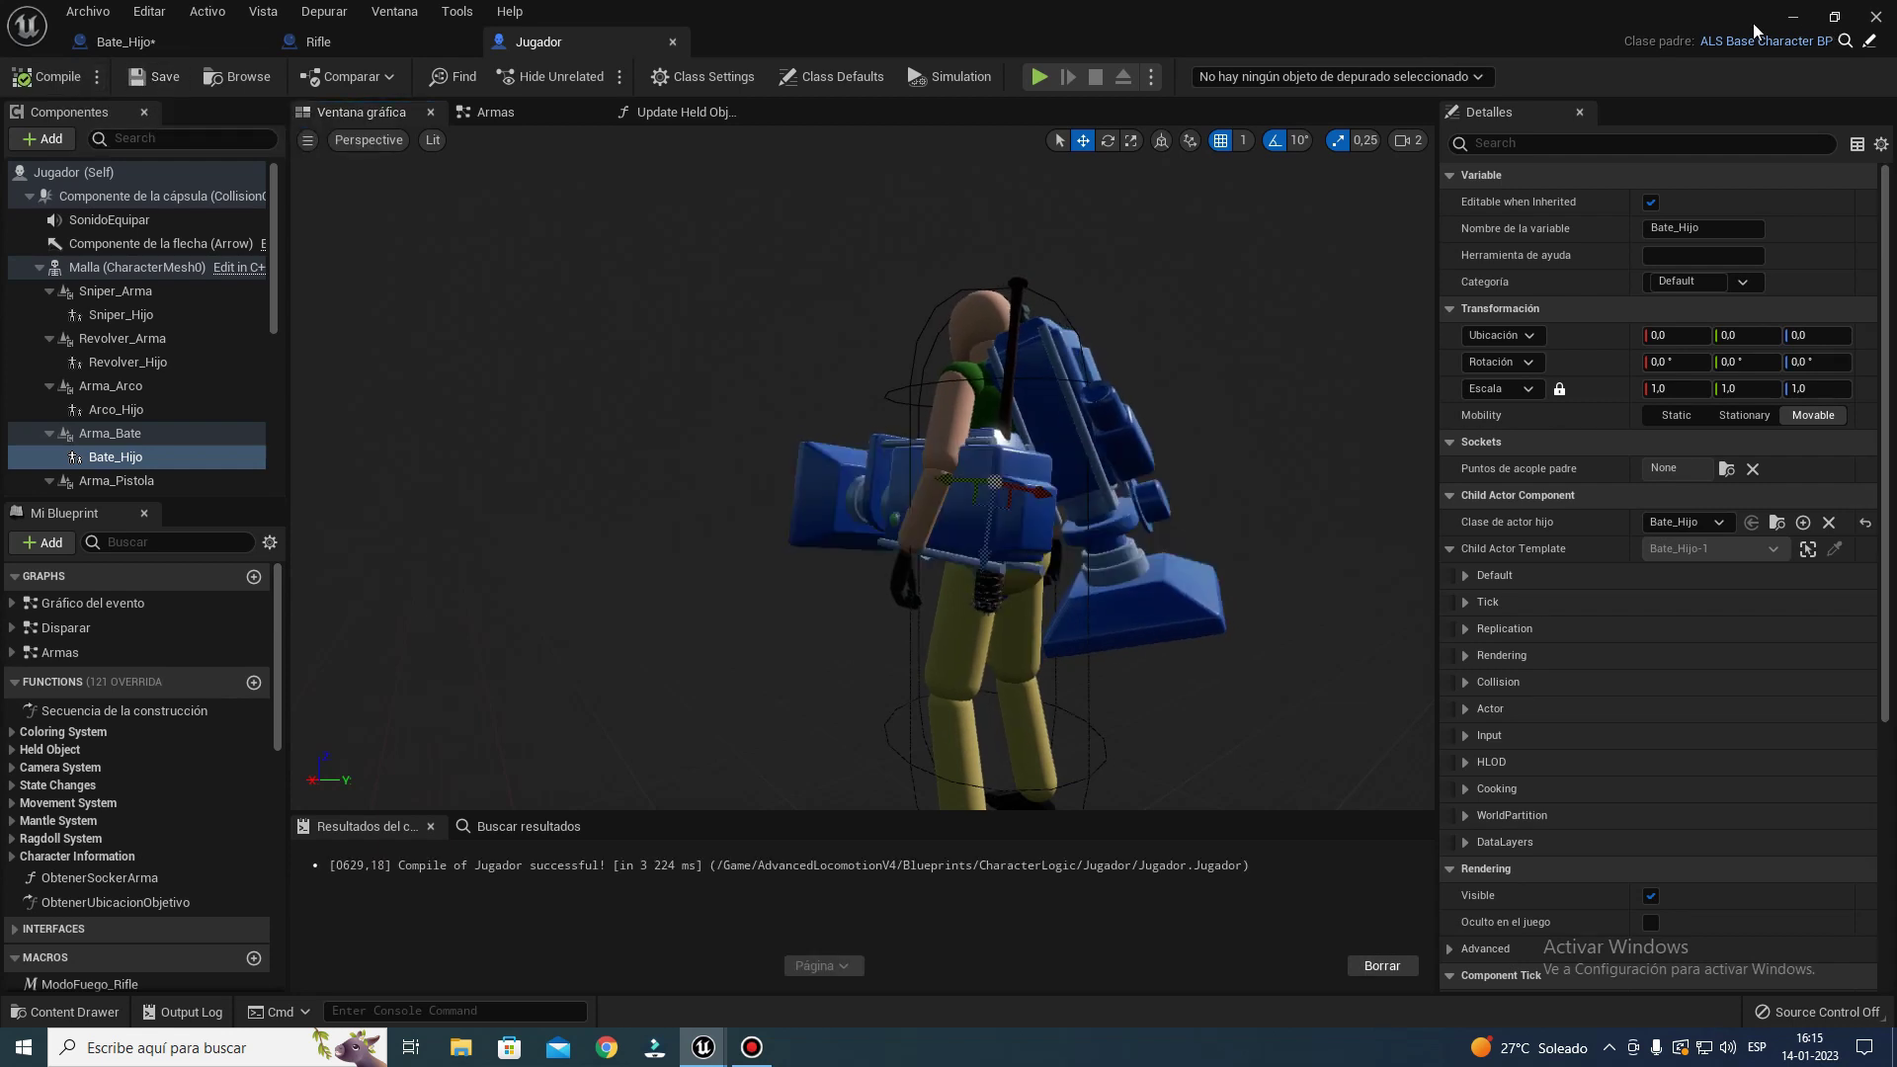
left_click(1793, 17)
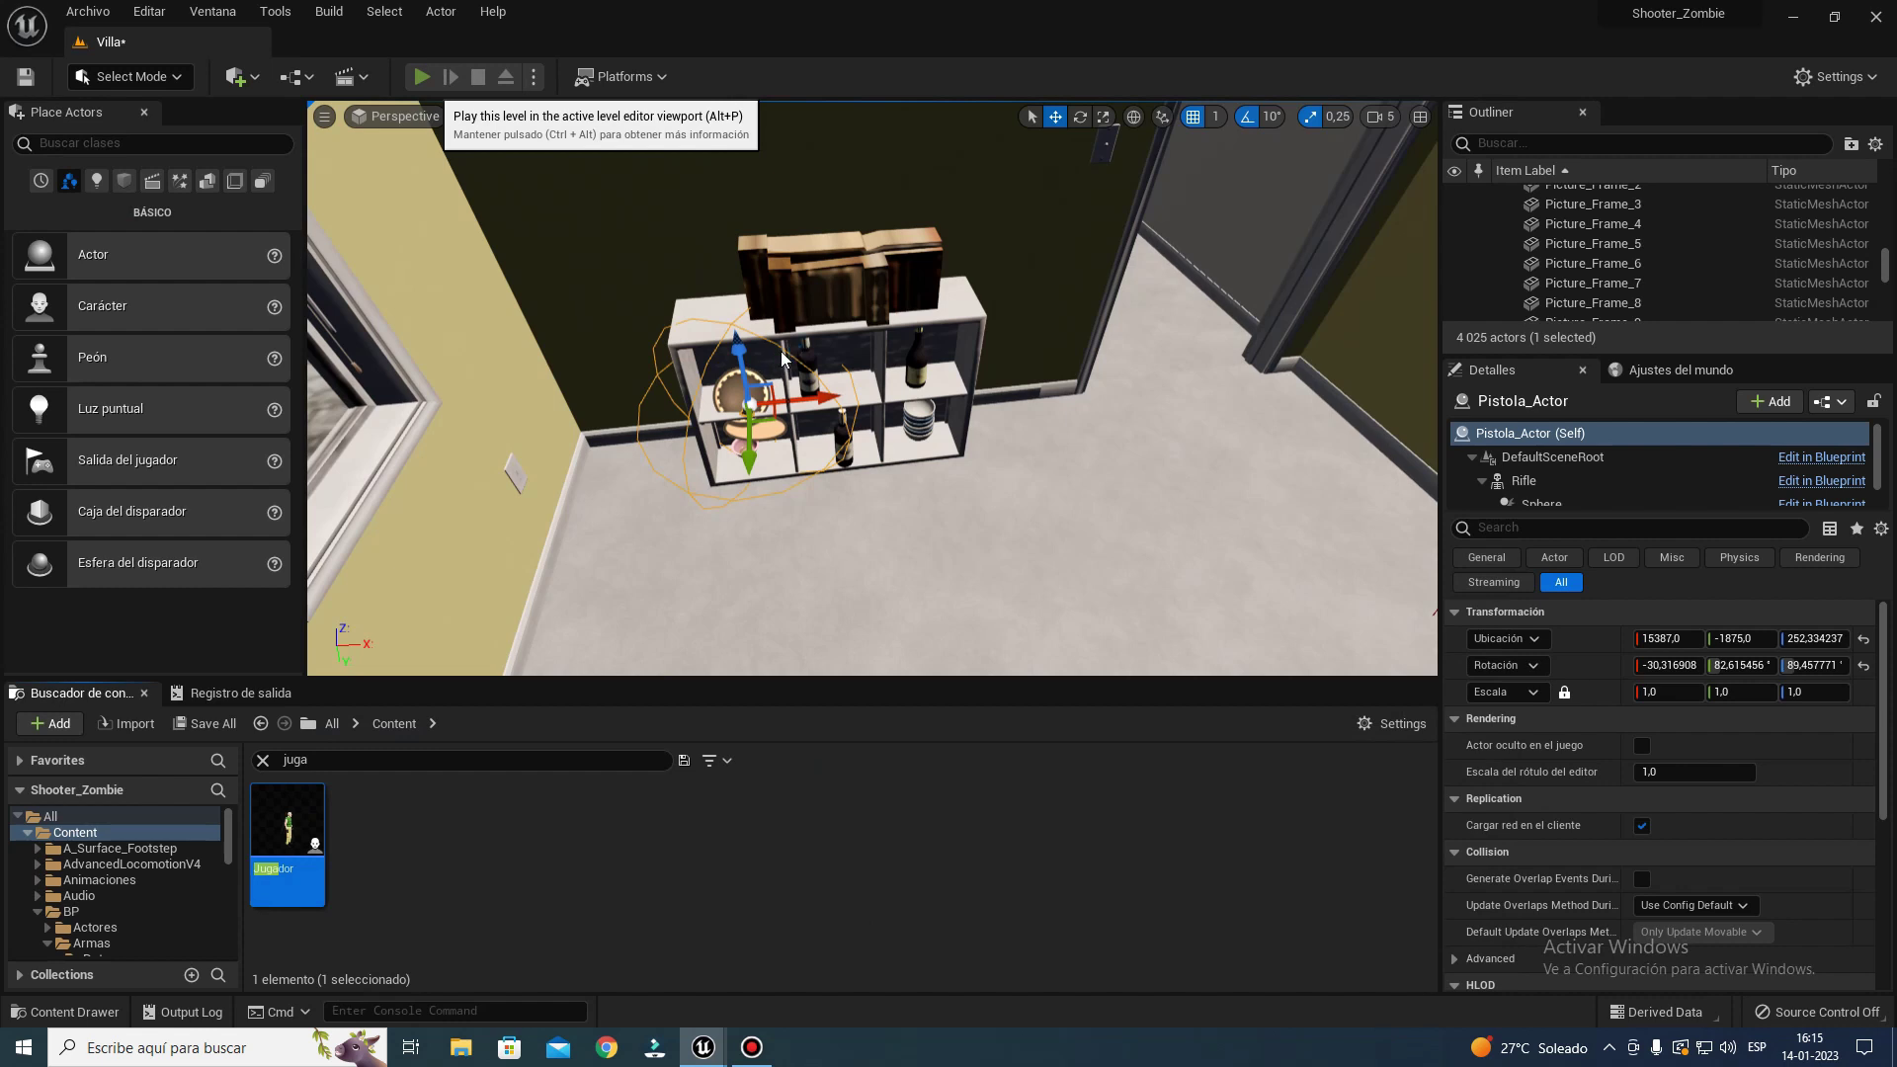
- Play the level in the editor despite the compile errors, then stop the session
key("alt+p")
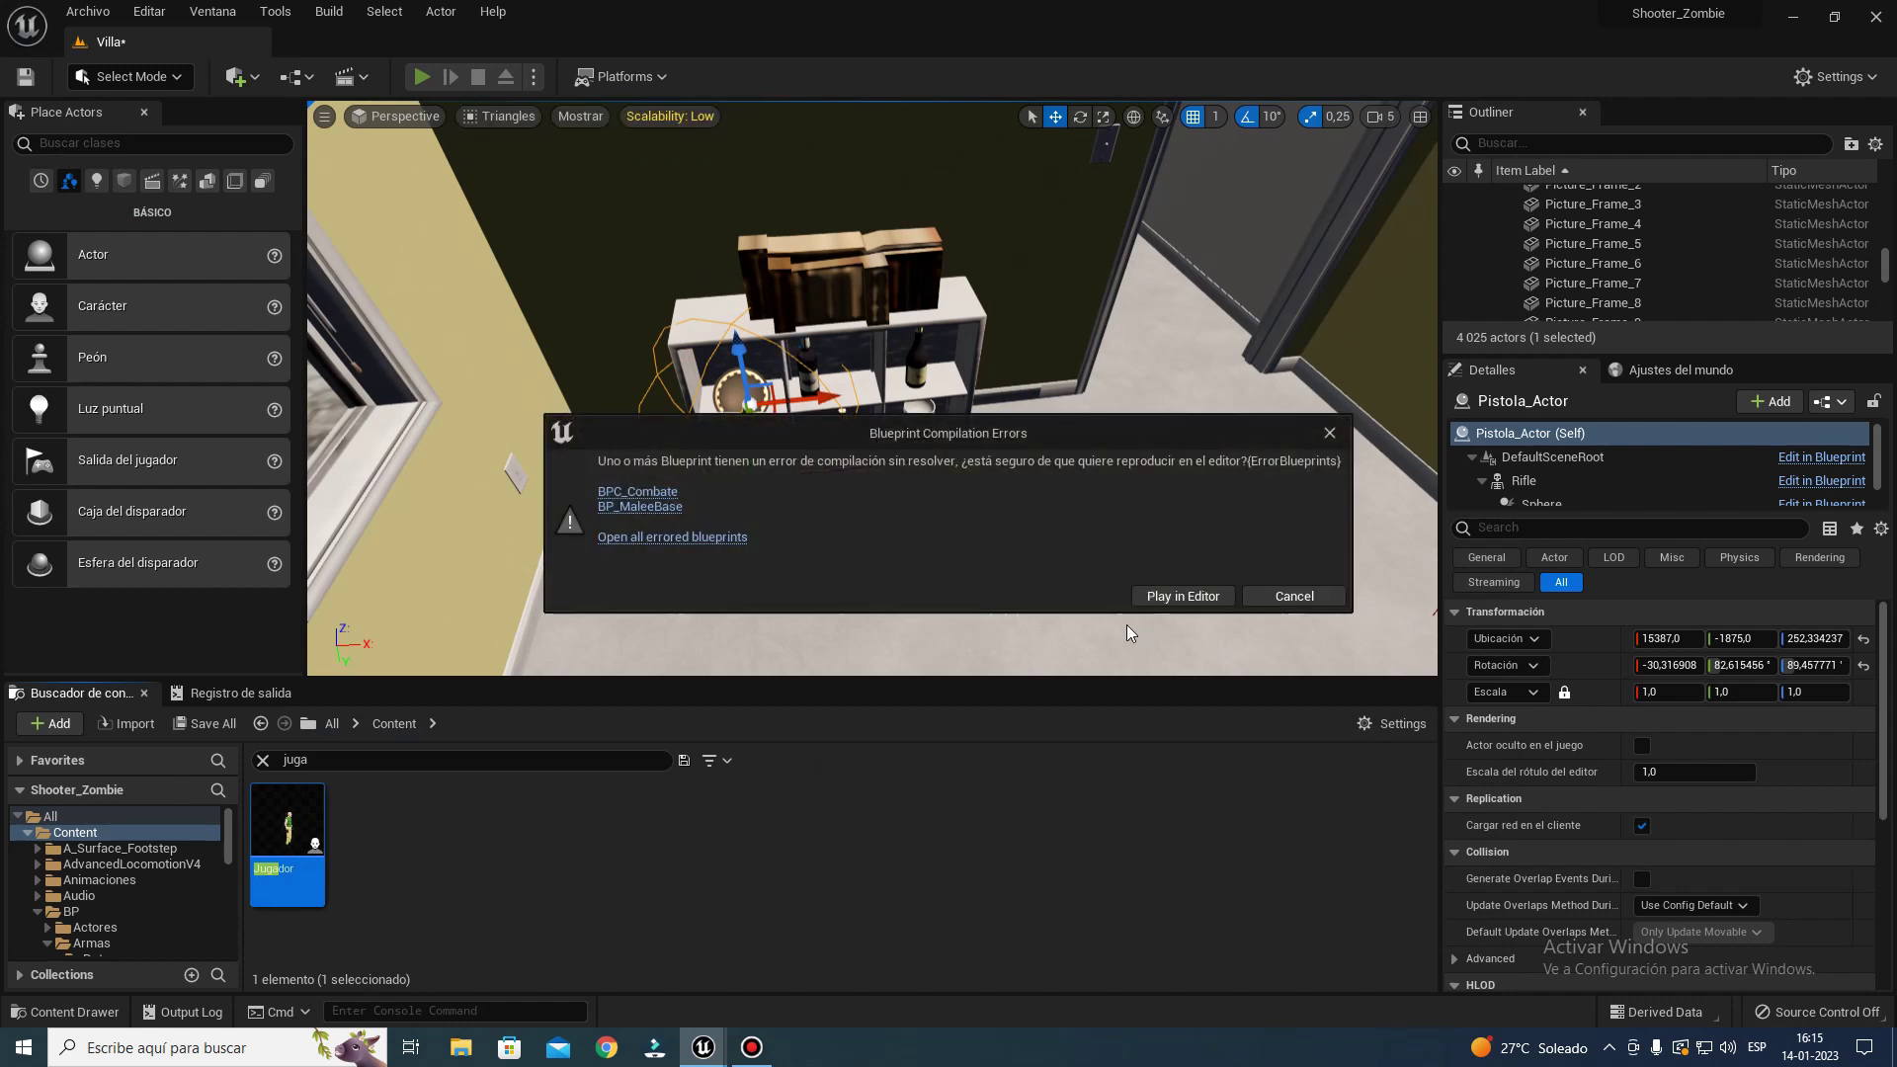
left_click(1160, 601)
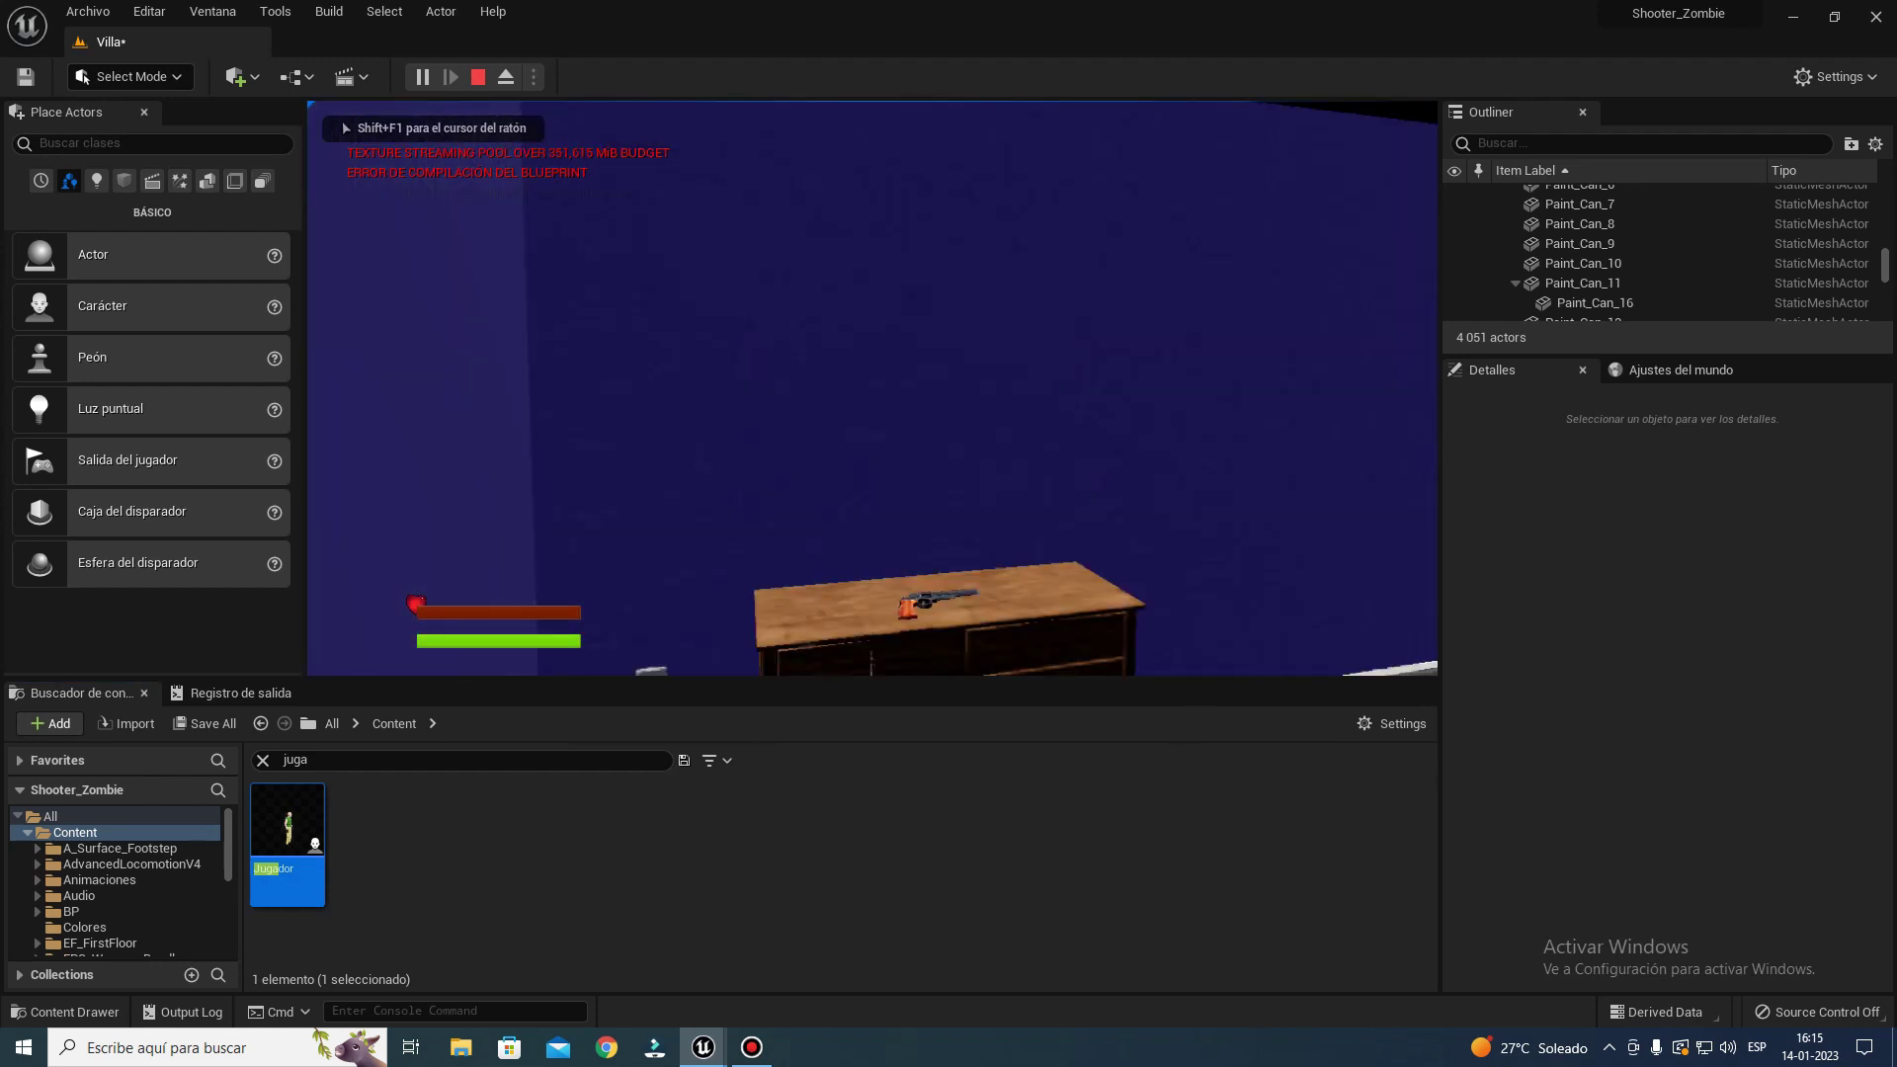
key("shift+F1")
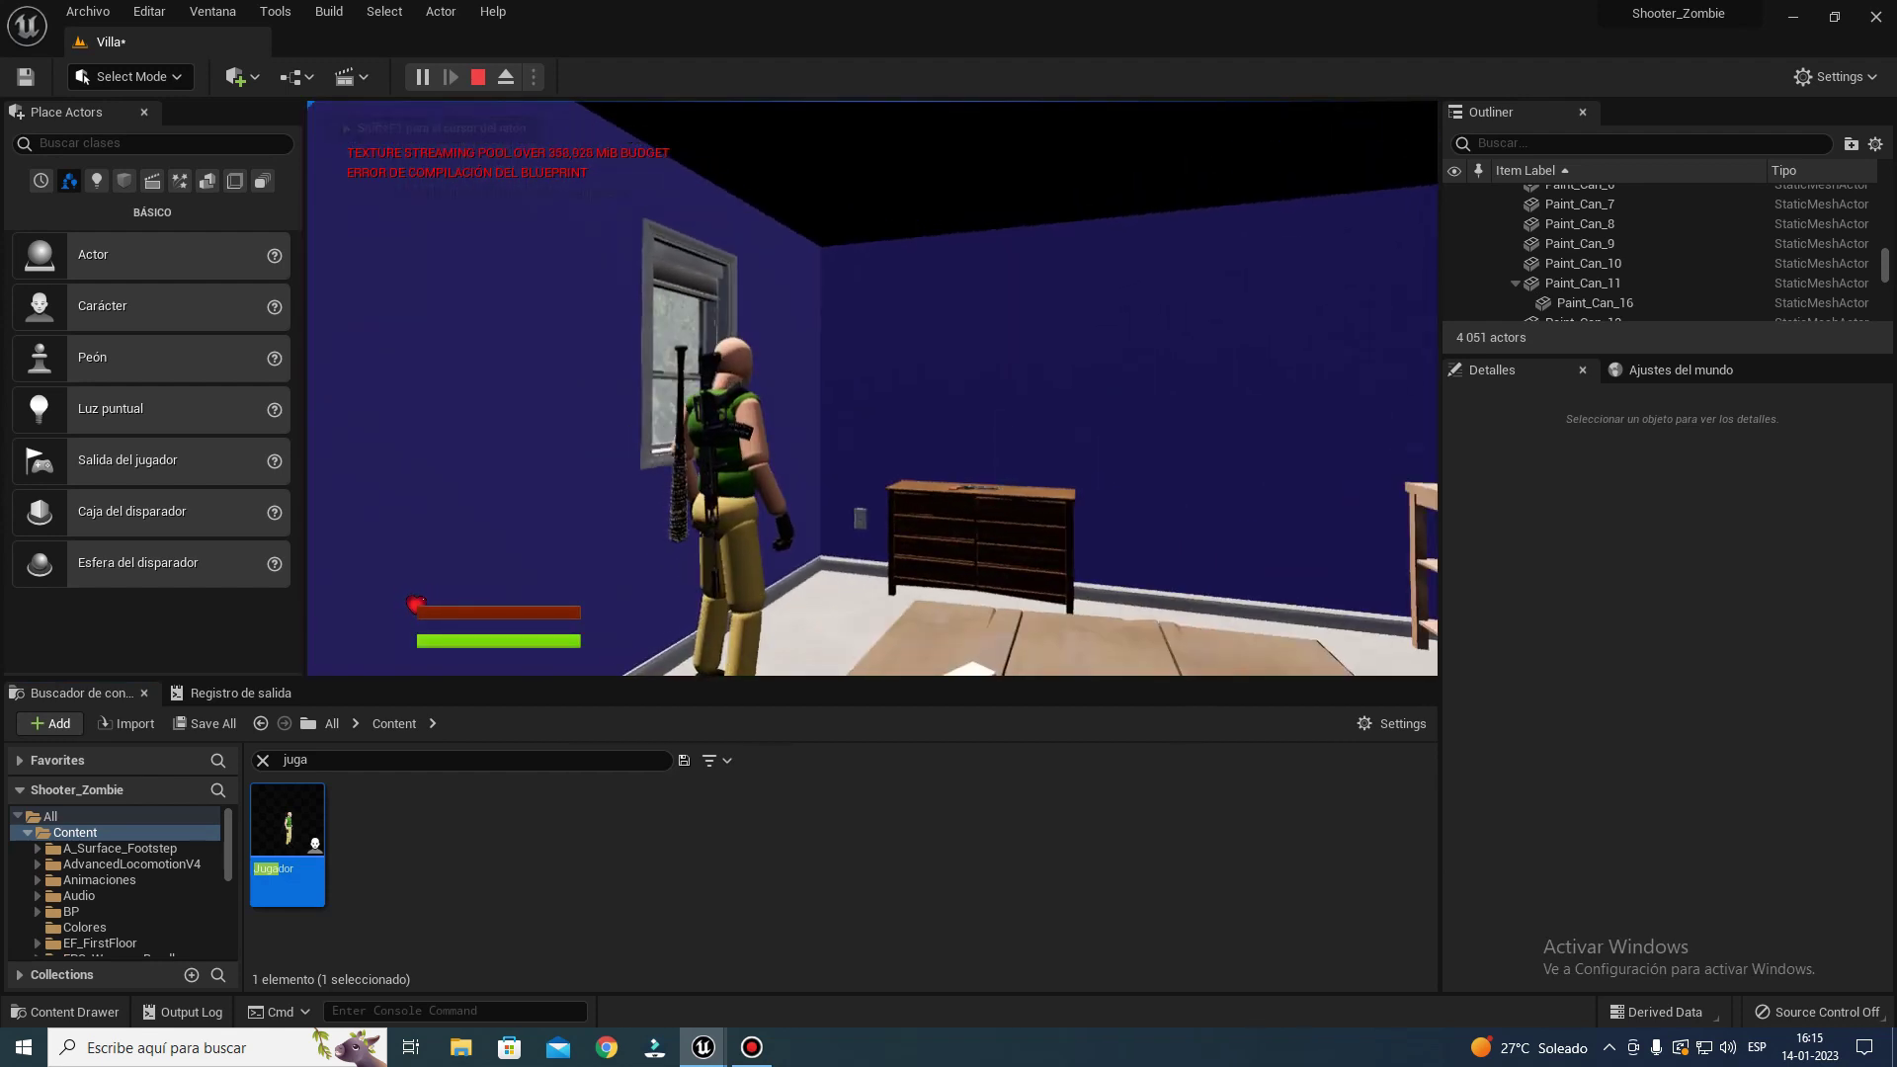
key("Escape")
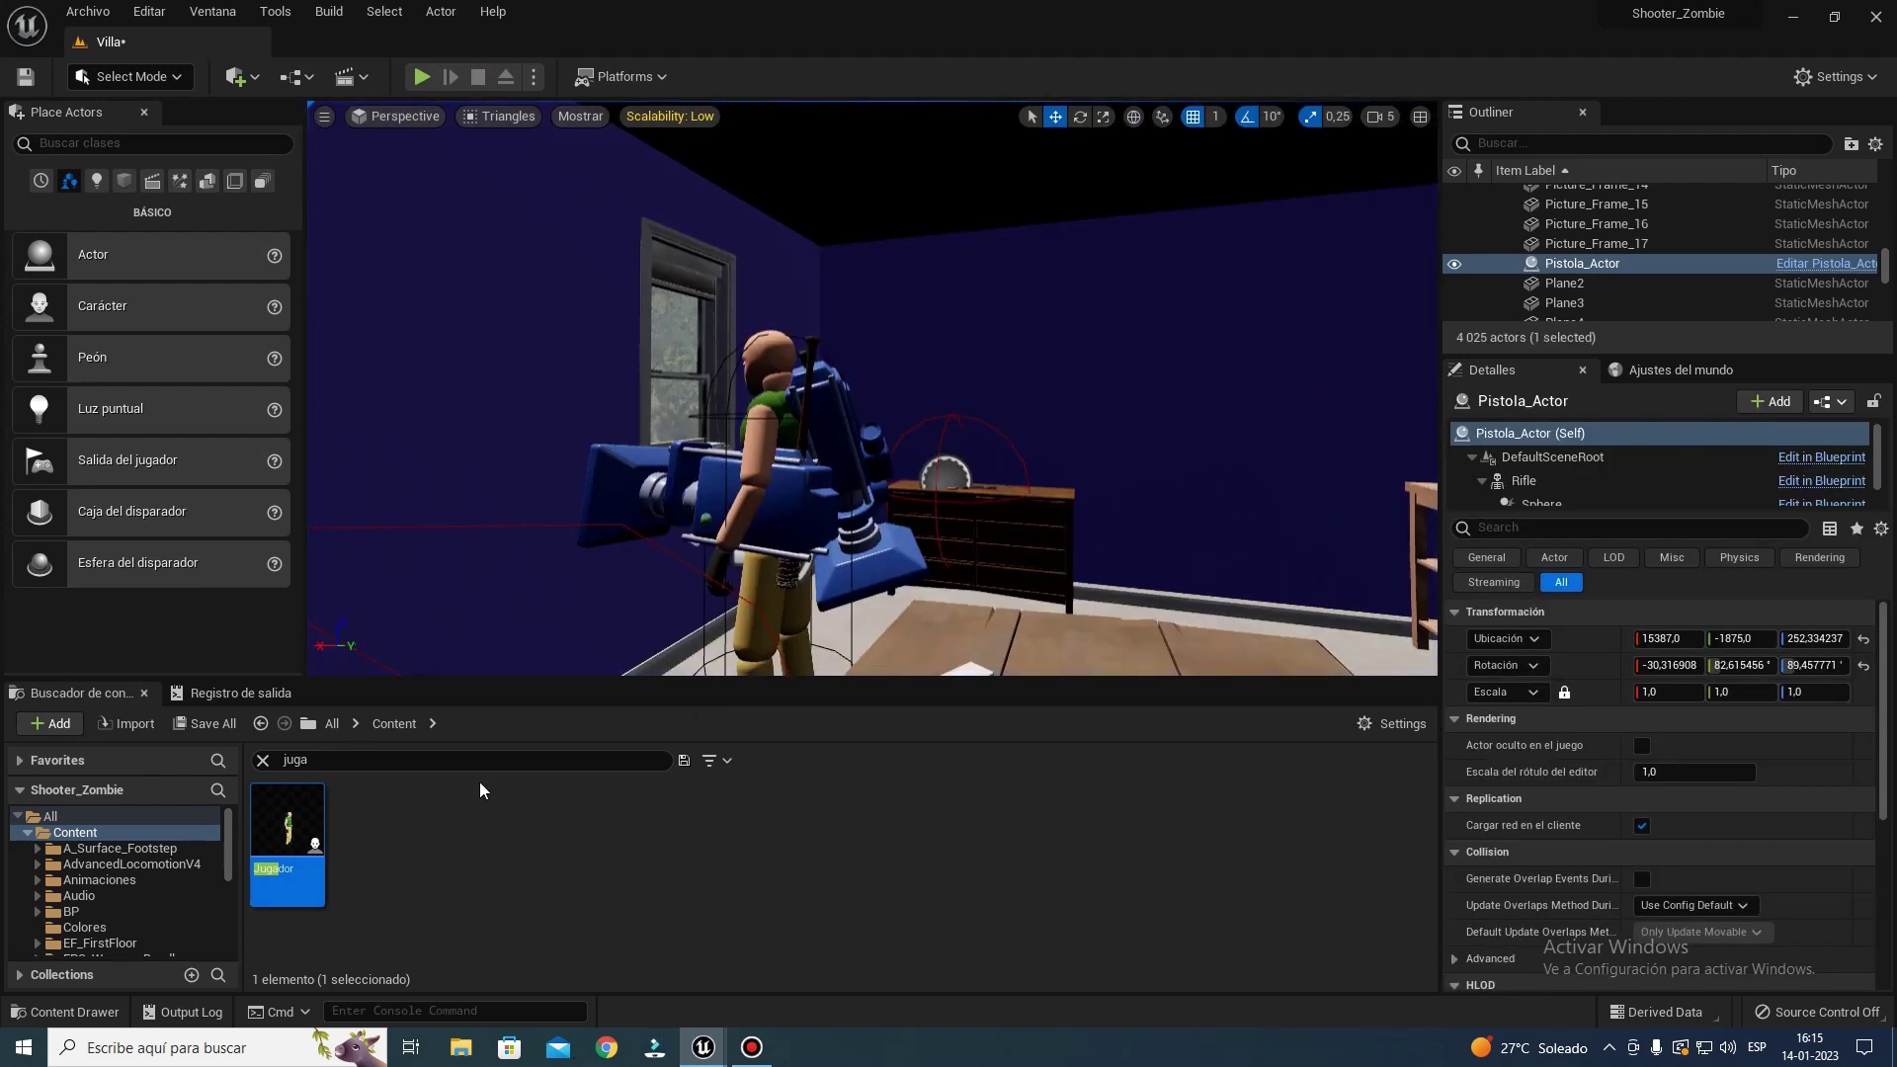
- Clear the 'juga' search and bring the Jugador blueprint editor back
left_click(263, 760)
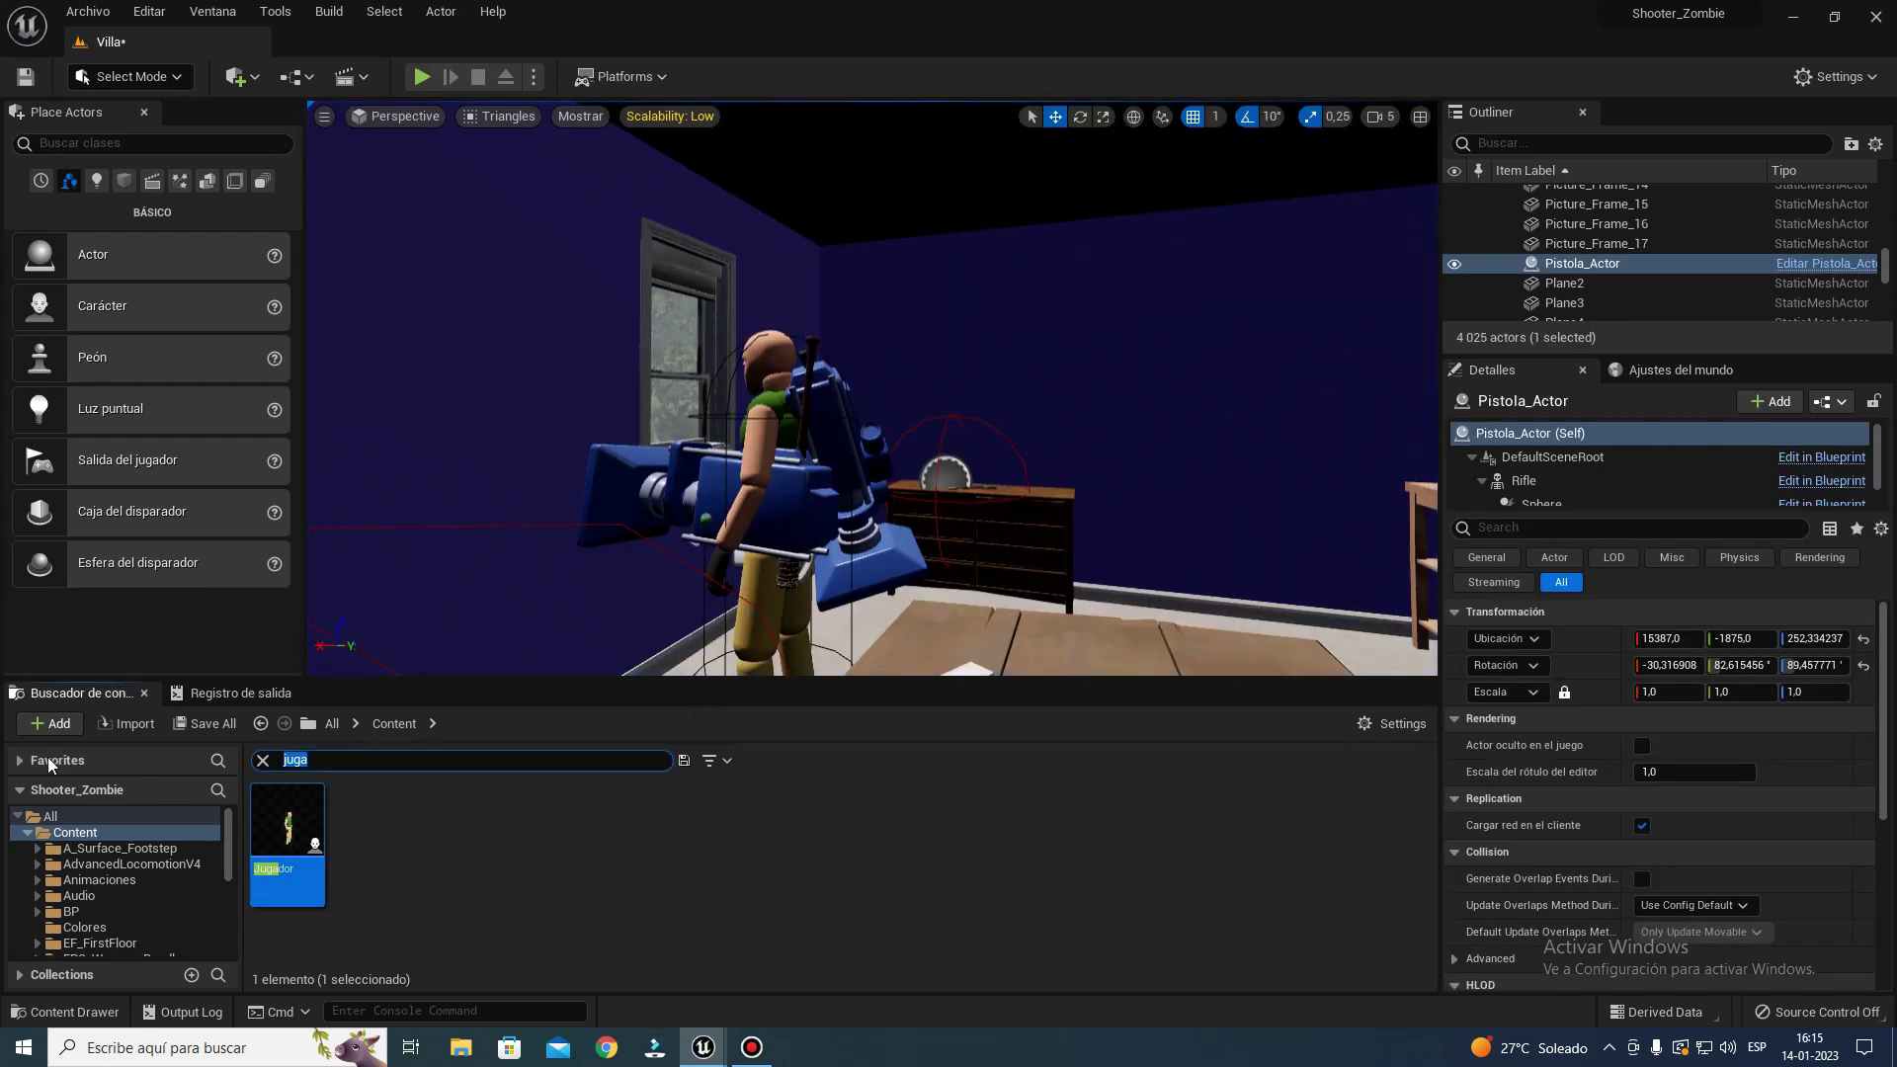
mouse_move(720, 1049)
left_click(763, 983)
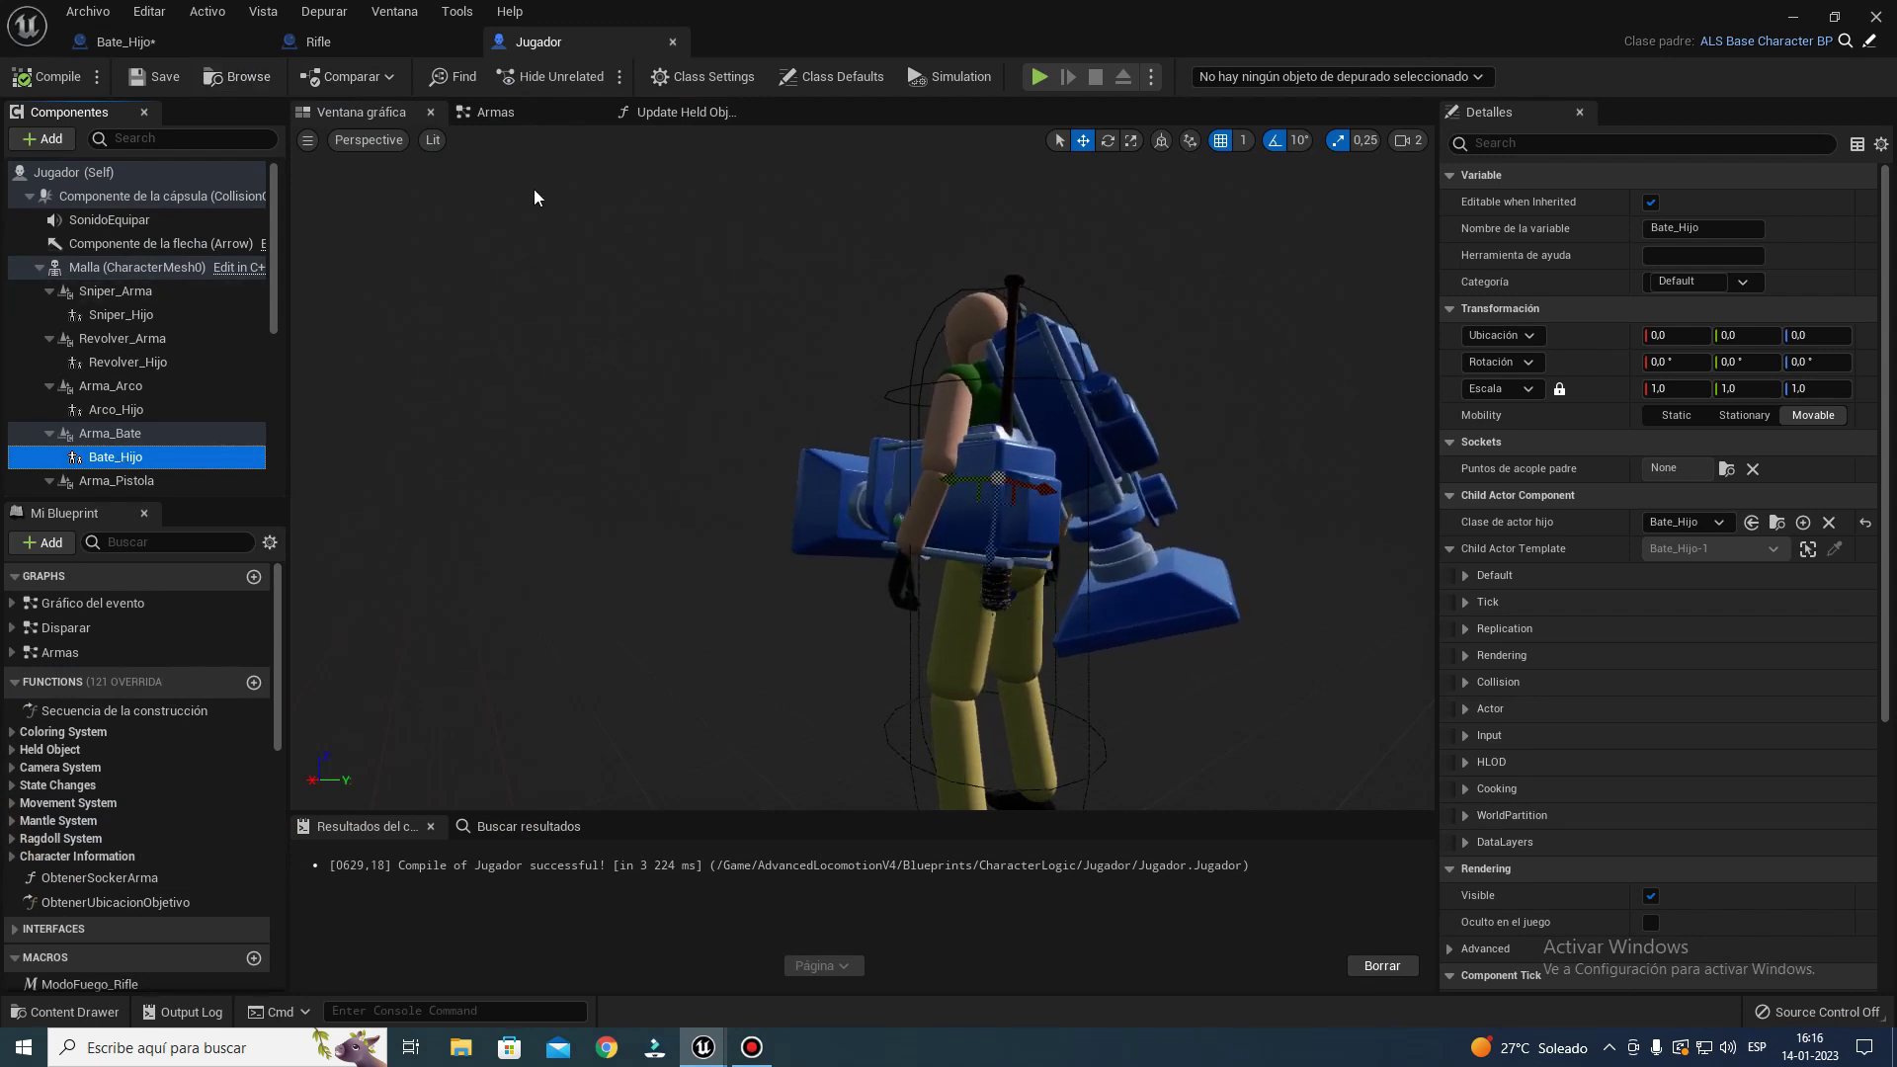
- Duplicate Rifle_Actor in BP/Actores as 'Bate_Actor' and open the copy
left_click(1796, 21)
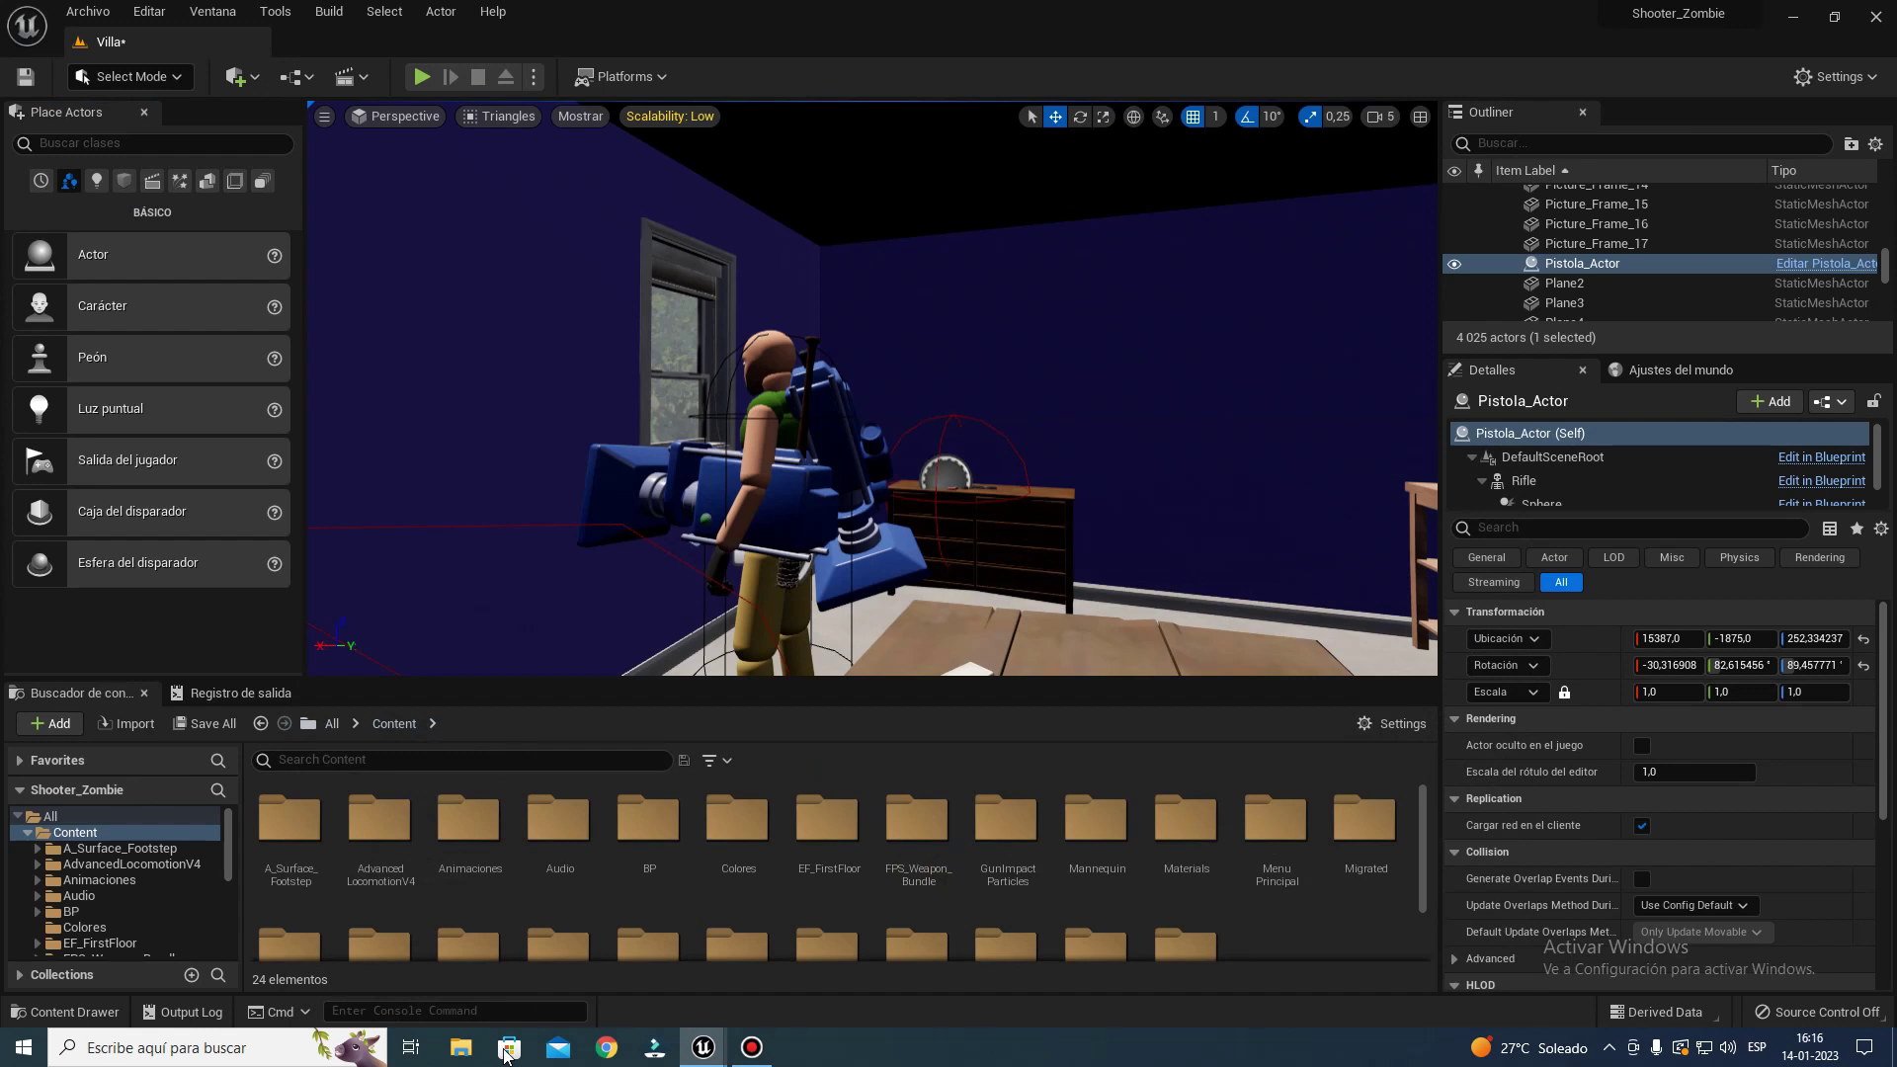
double_click(633, 803)
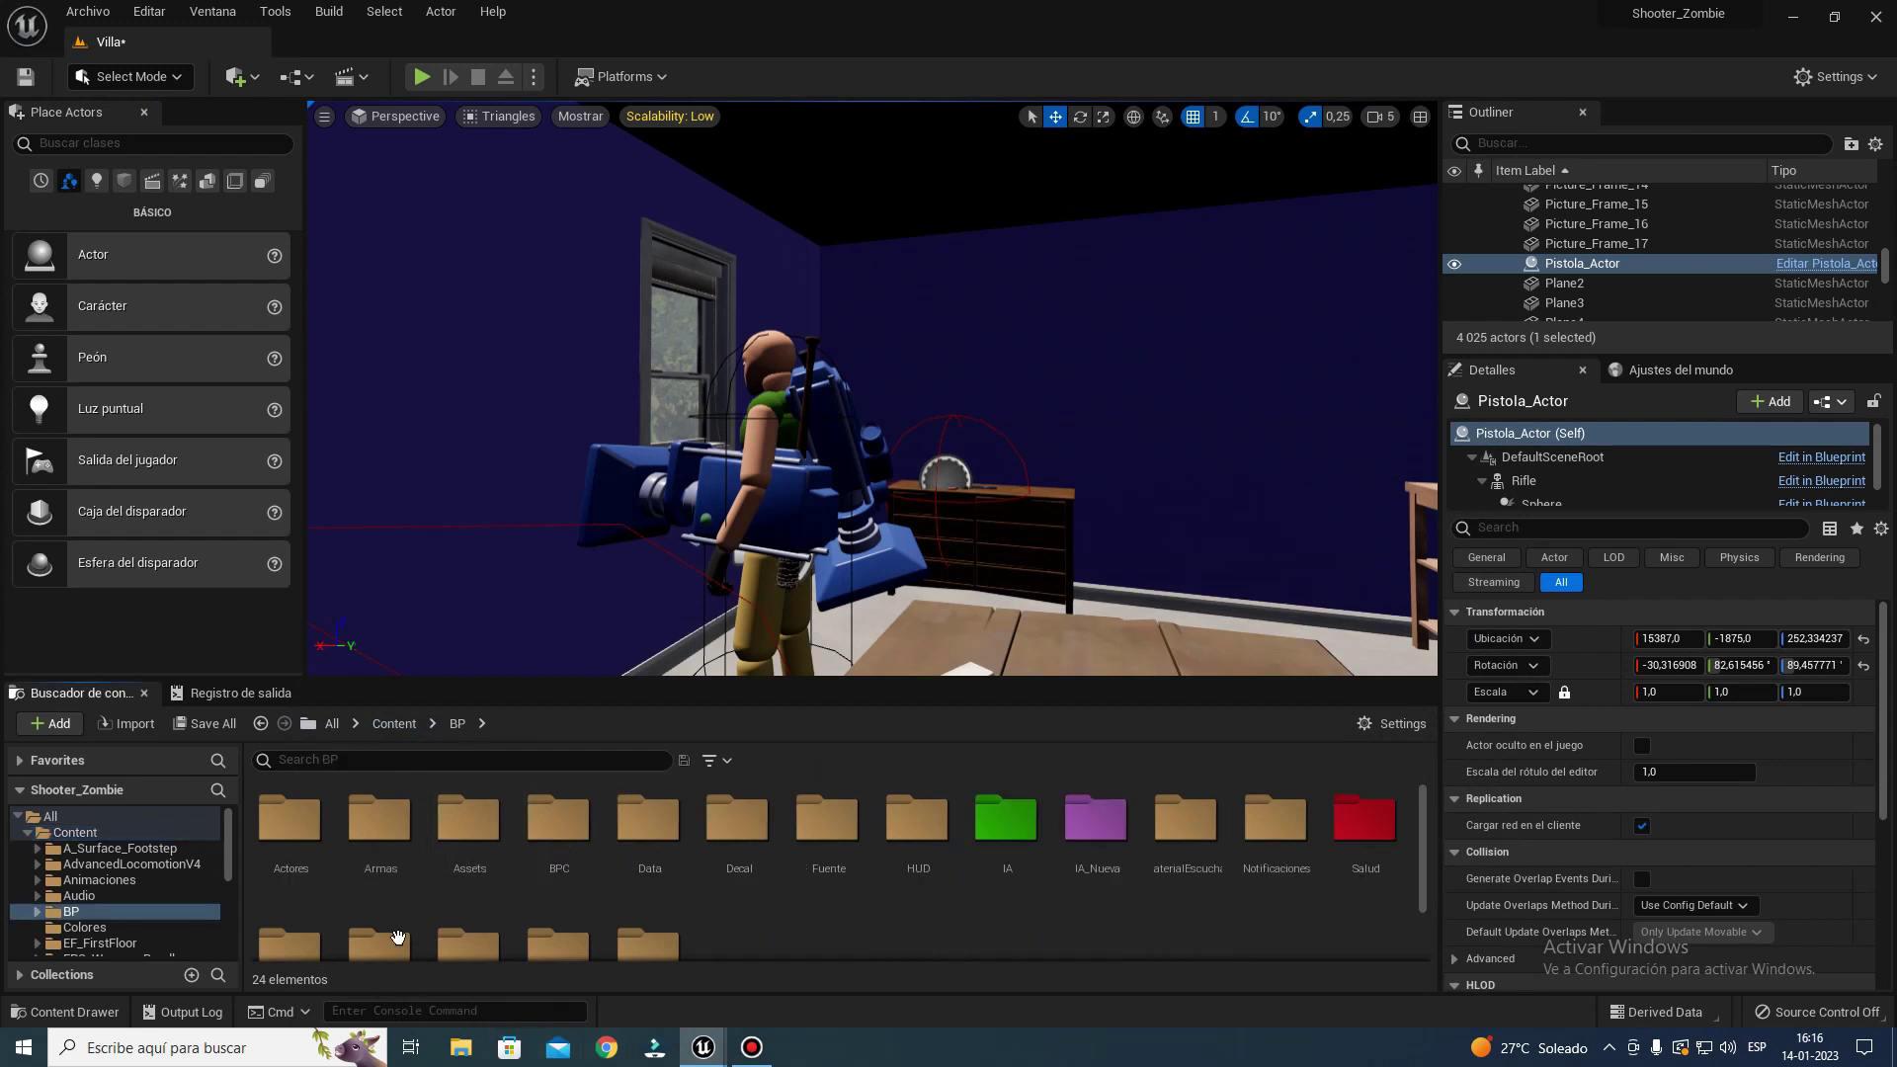
double_click(314, 822)
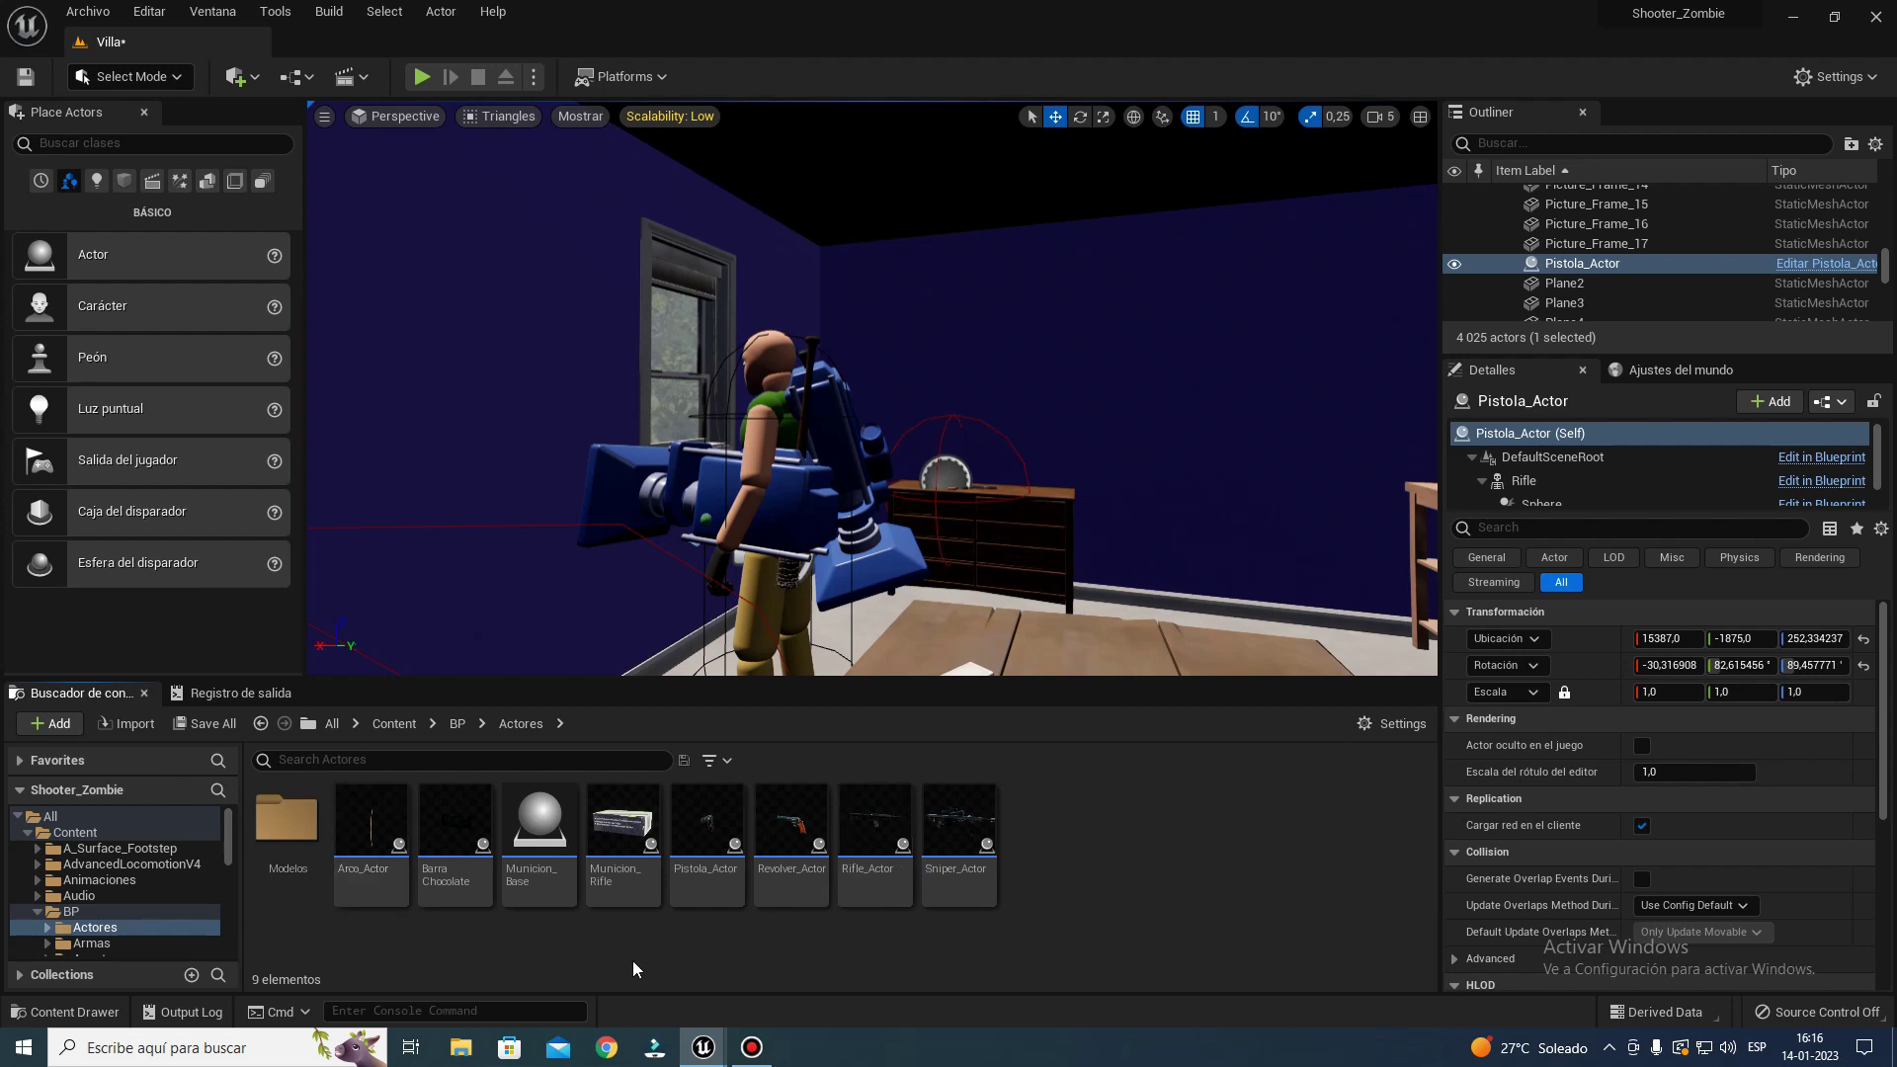
right_click(857, 835)
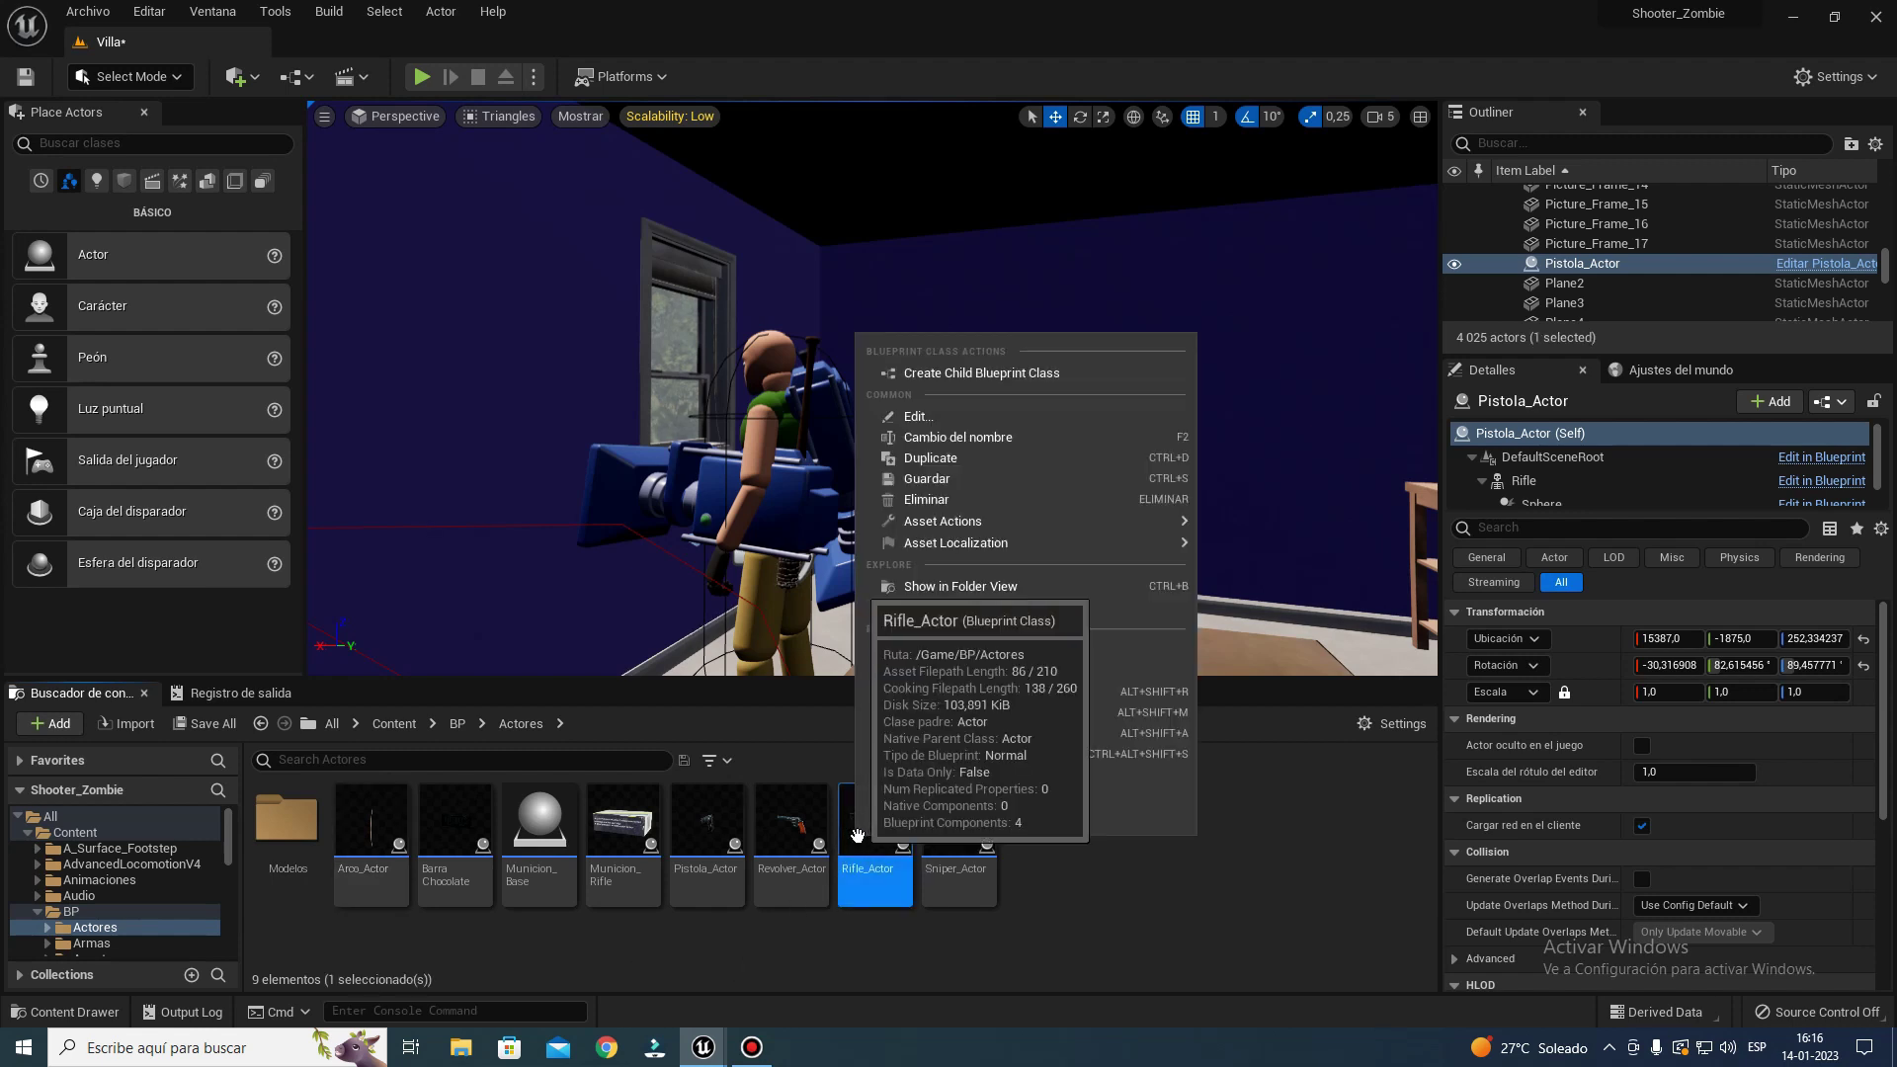
left_click(1244, 744)
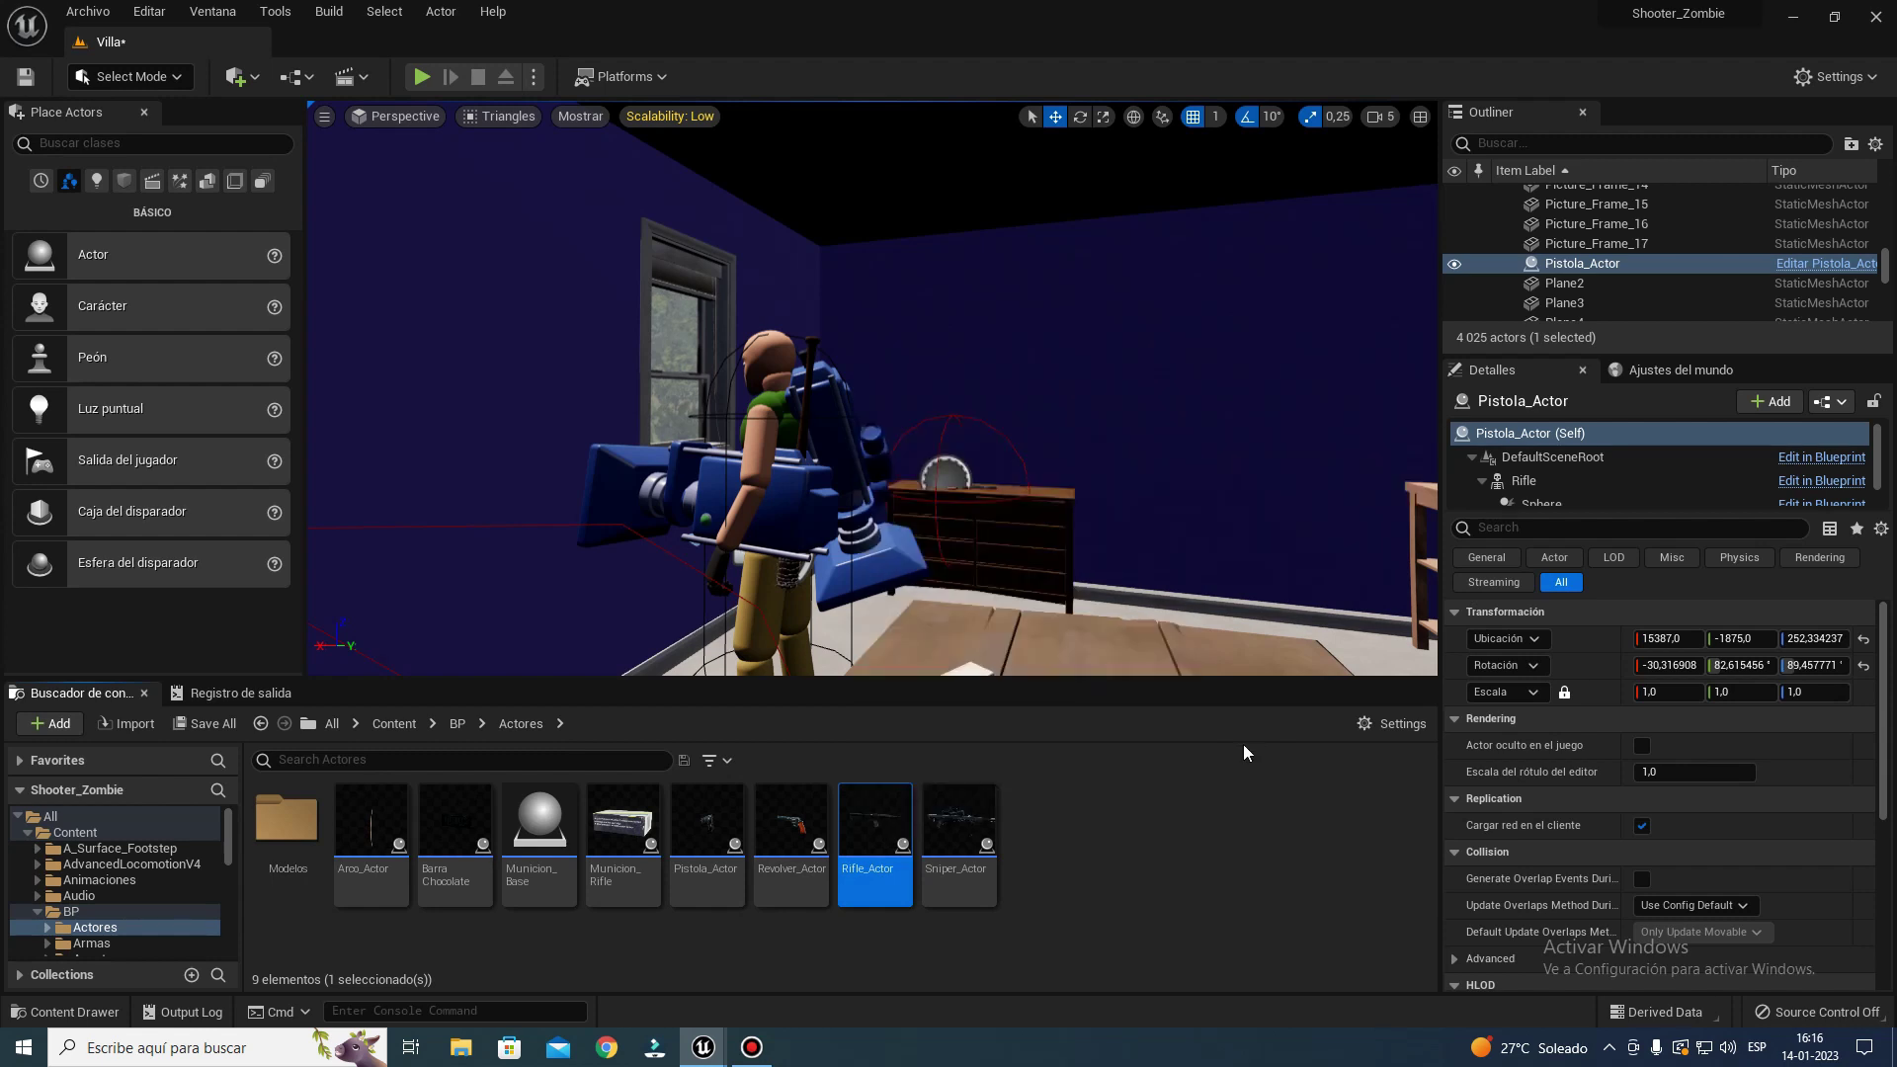
type("Bate_Actor")
key("Return")
key("Return")
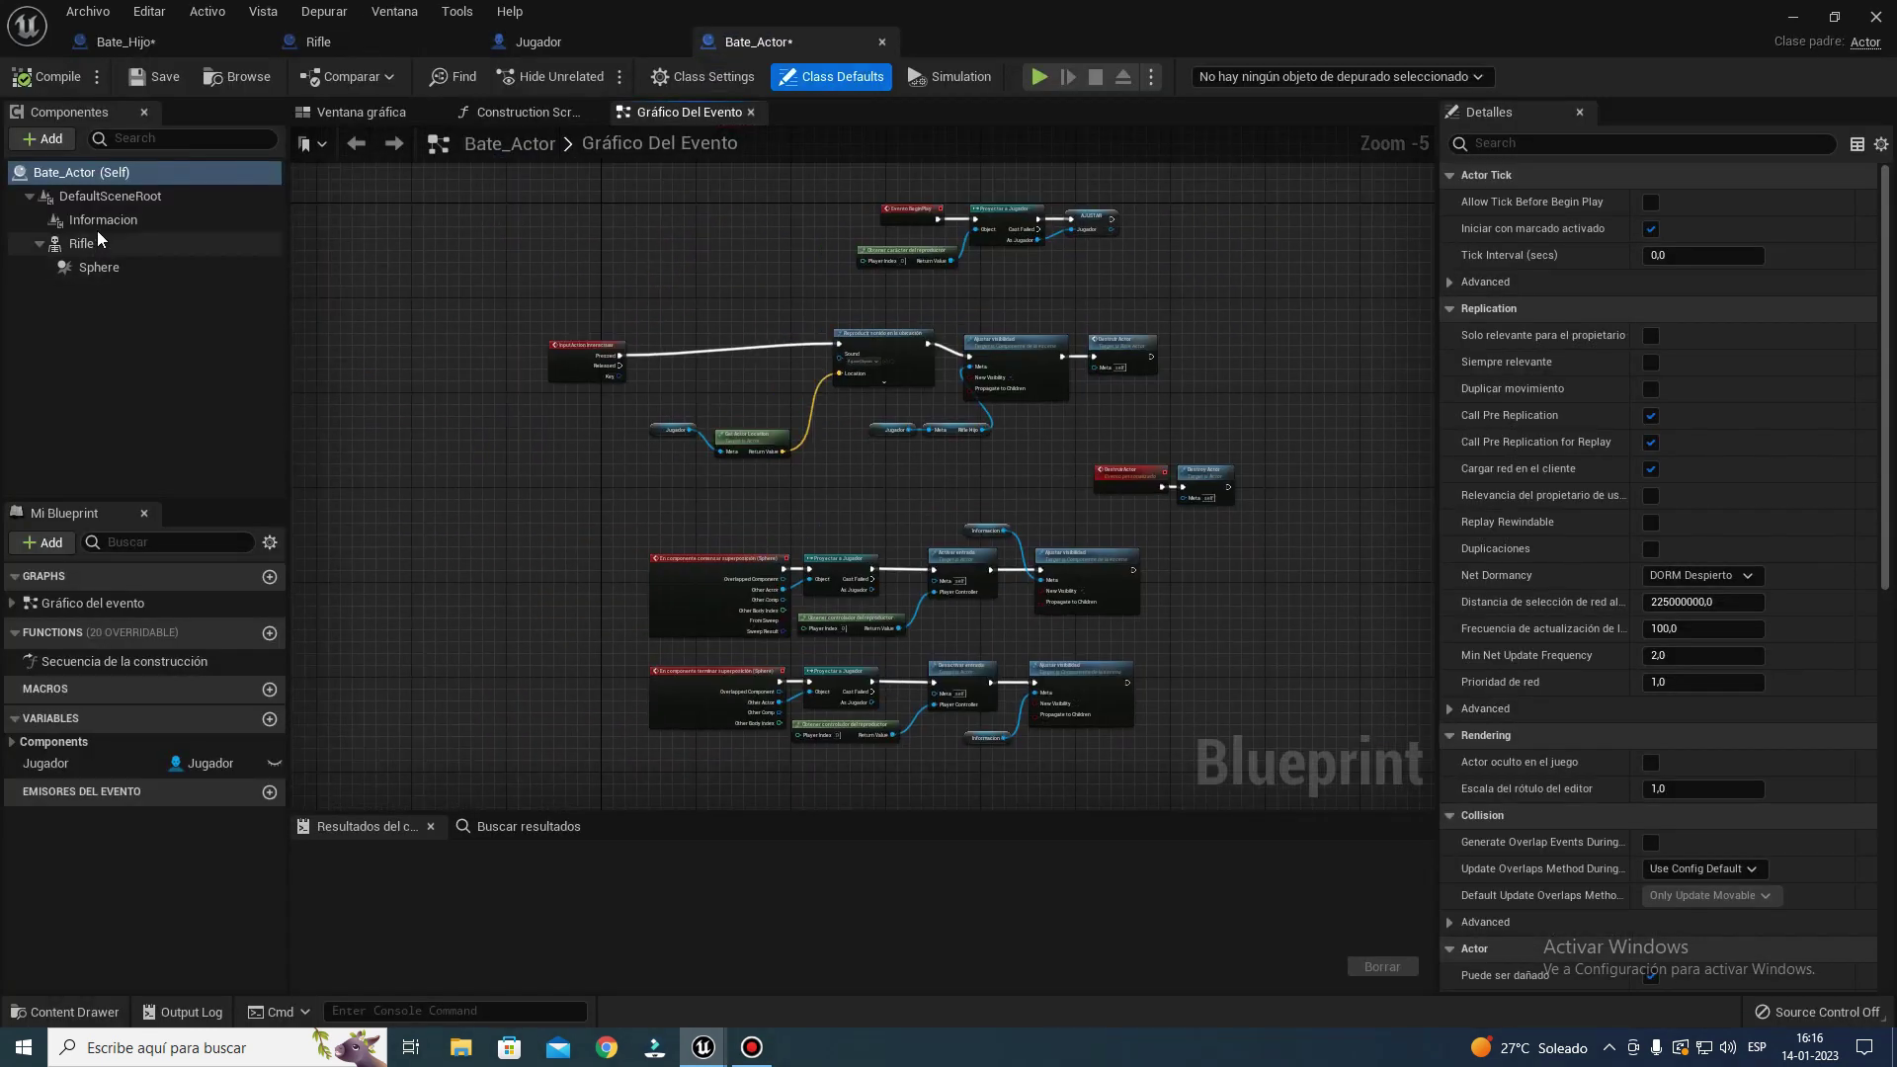
- Set the Rifle component's Skeletal Mesh to None in the 3D preview
left_click(87, 246)
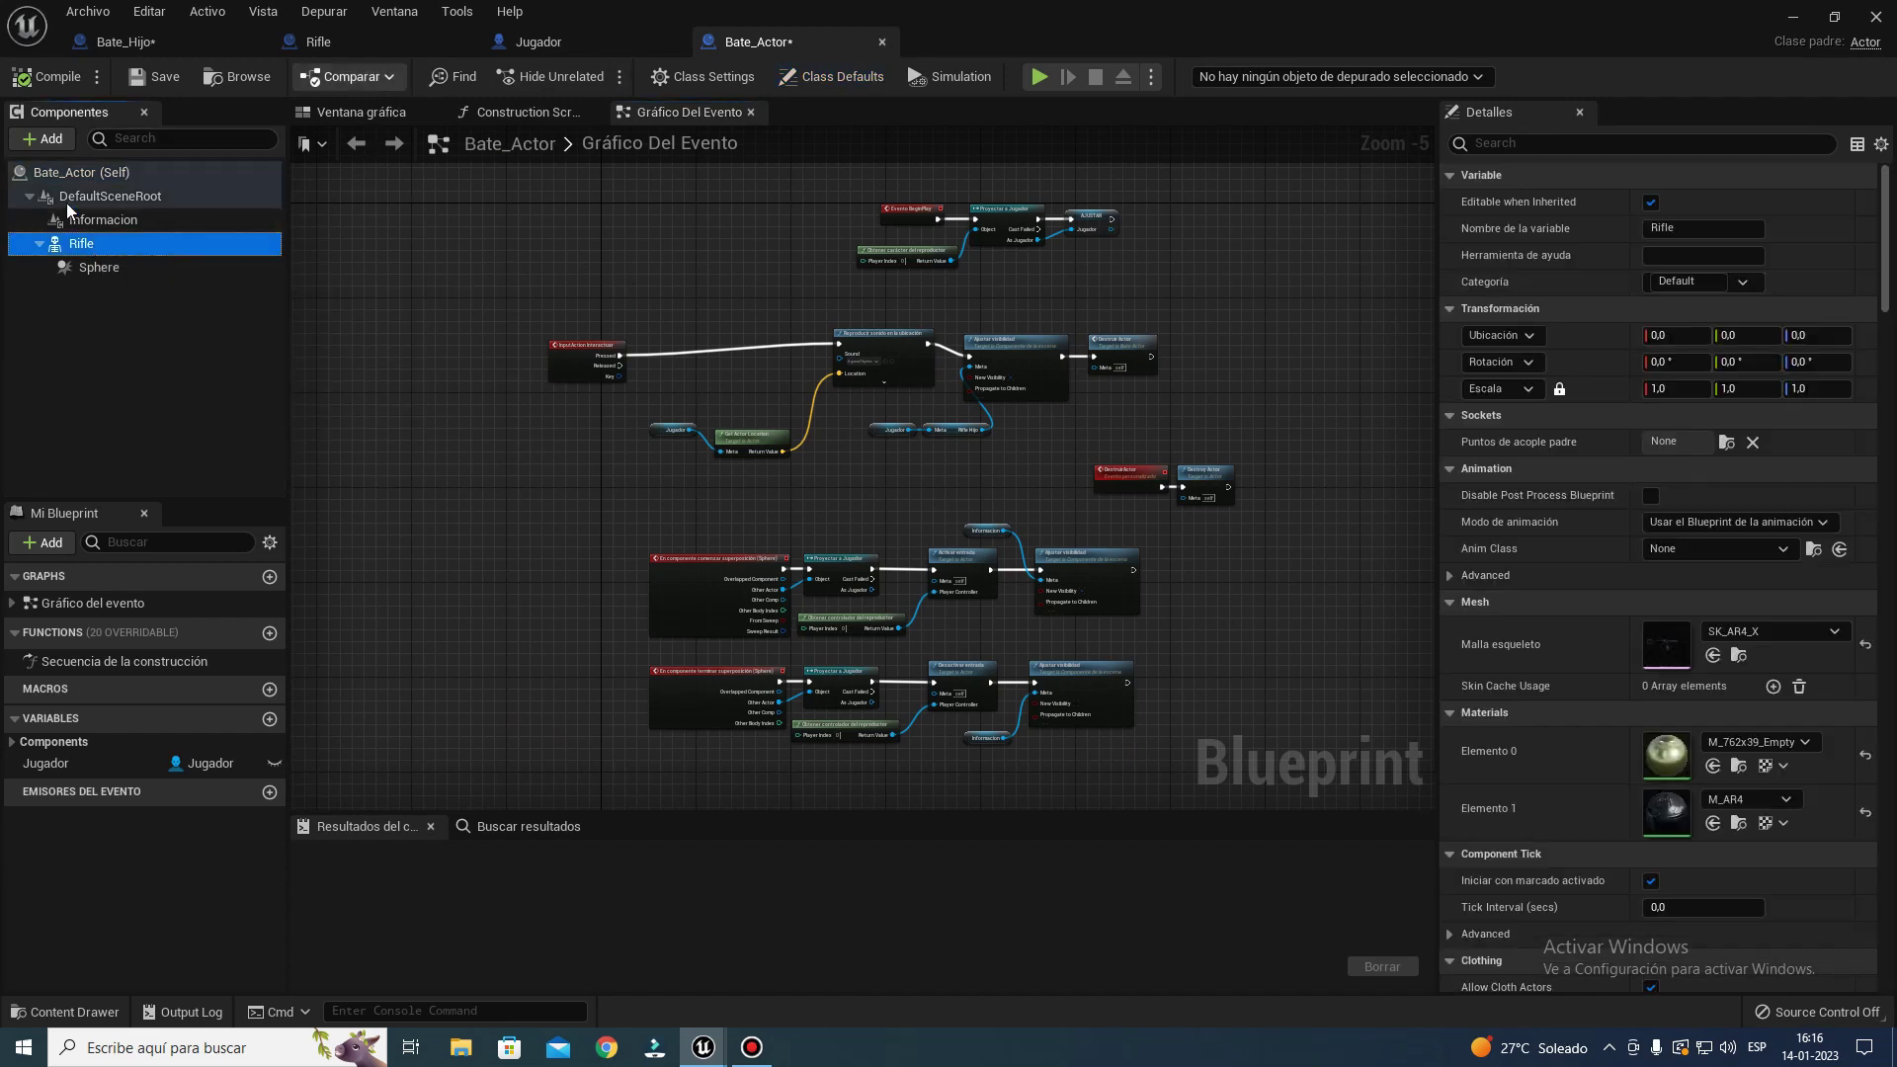
left_click(346, 115)
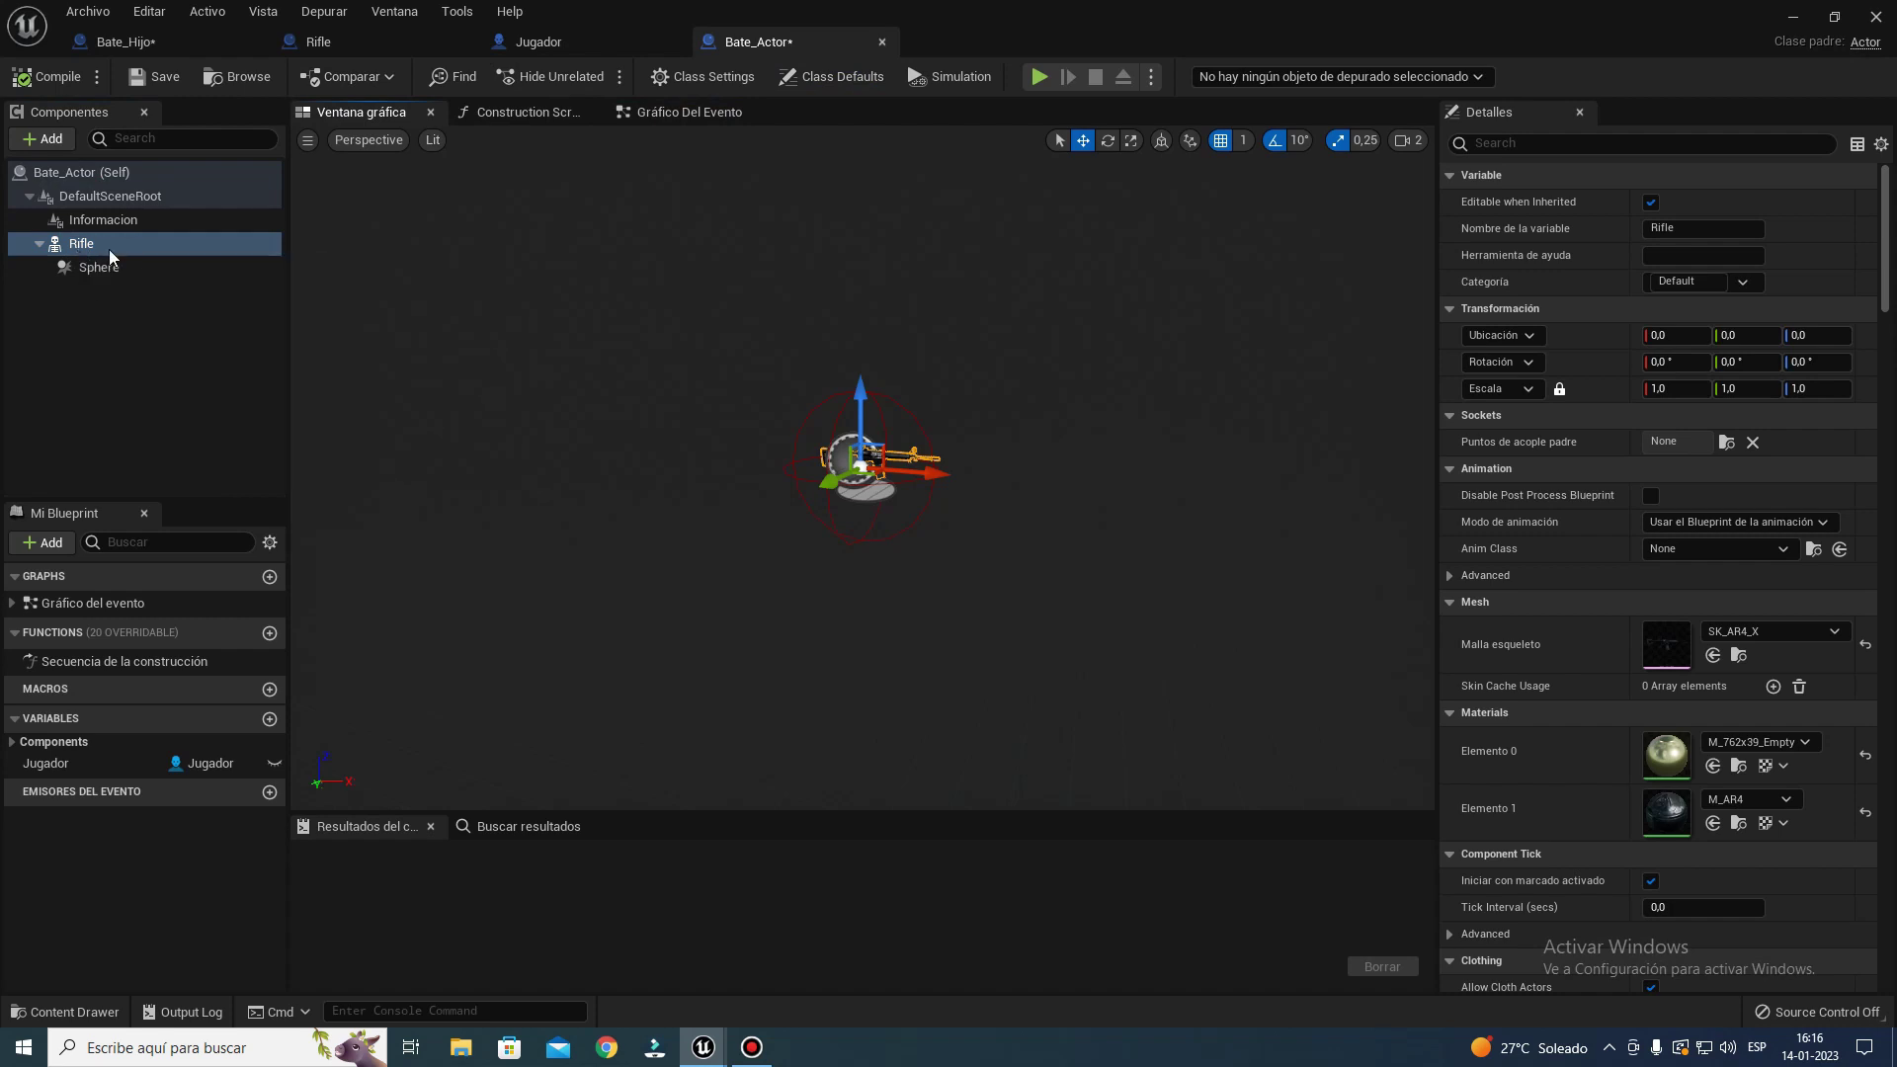
left_click(77, 257)
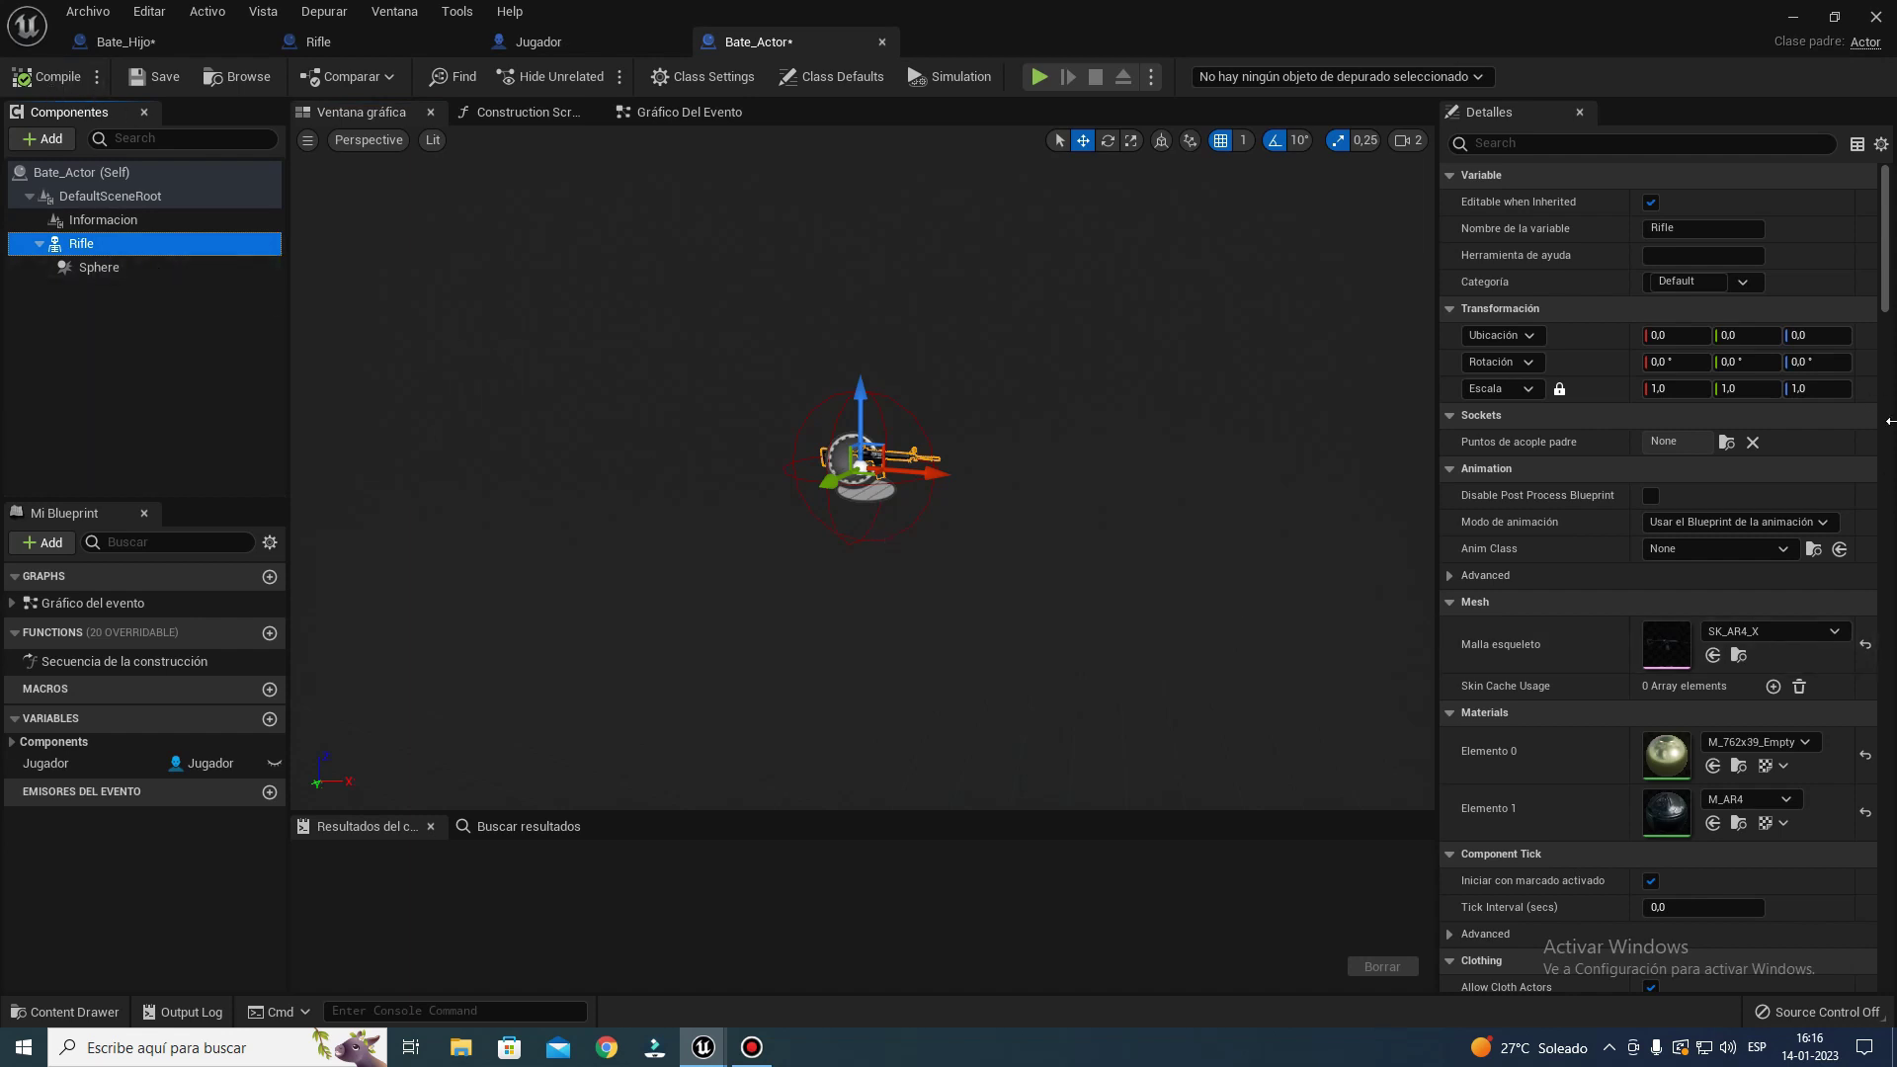
left_click(1764, 632)
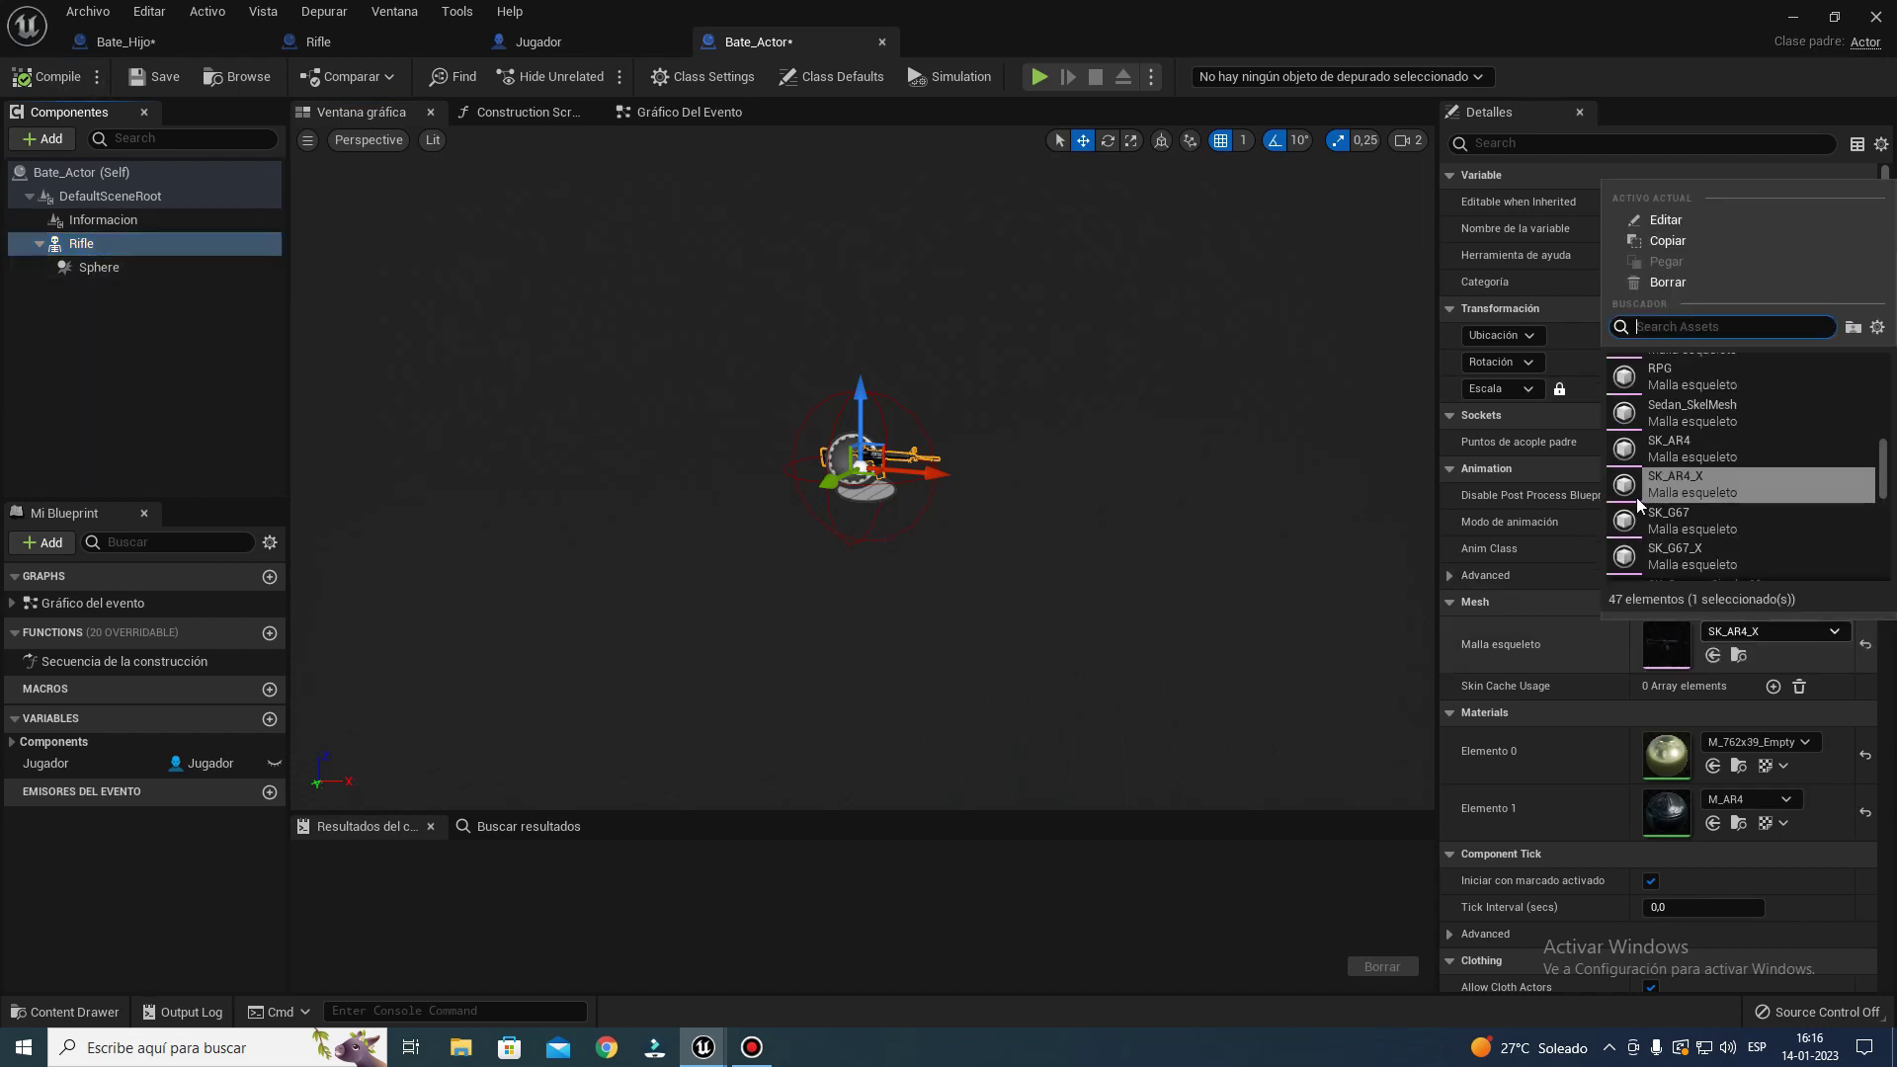
left_click(1664, 283)
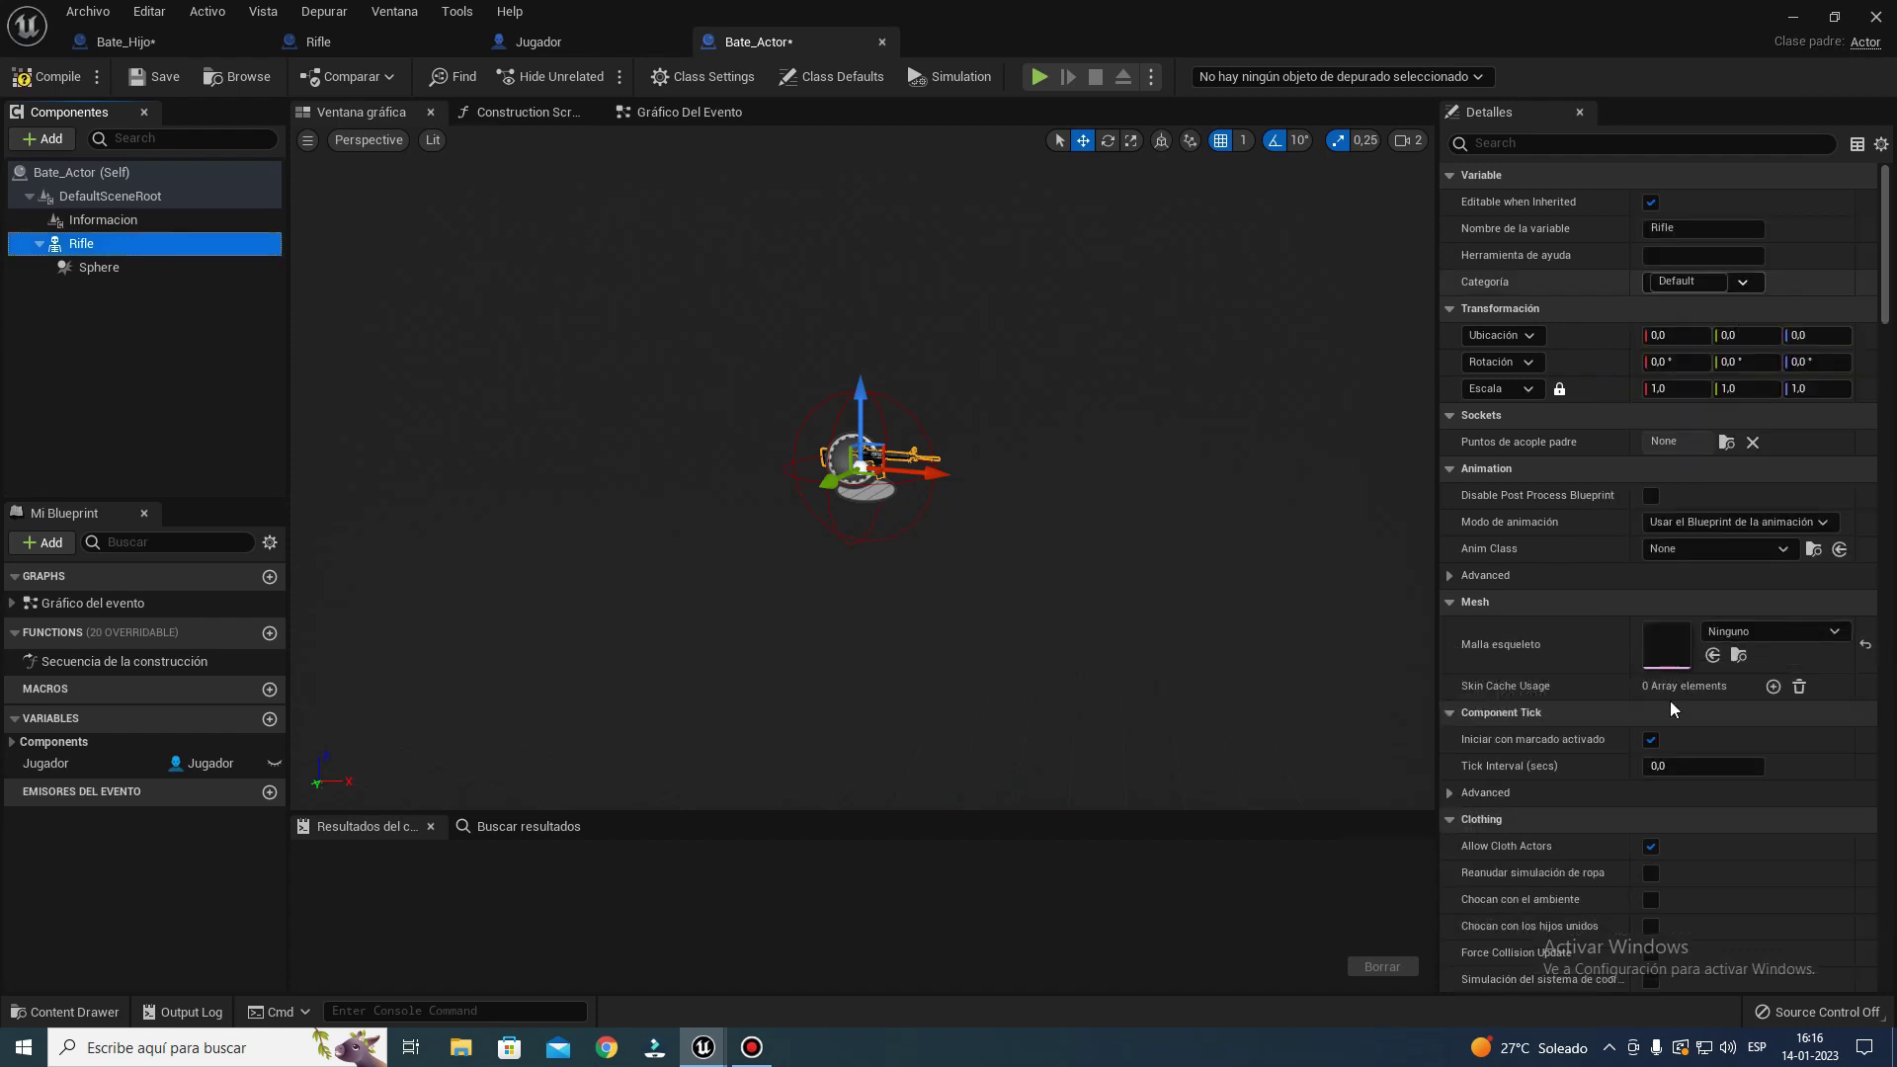
- Add a static mesh component named Bate using the Bate mesh, then compile
left_click(44, 138)
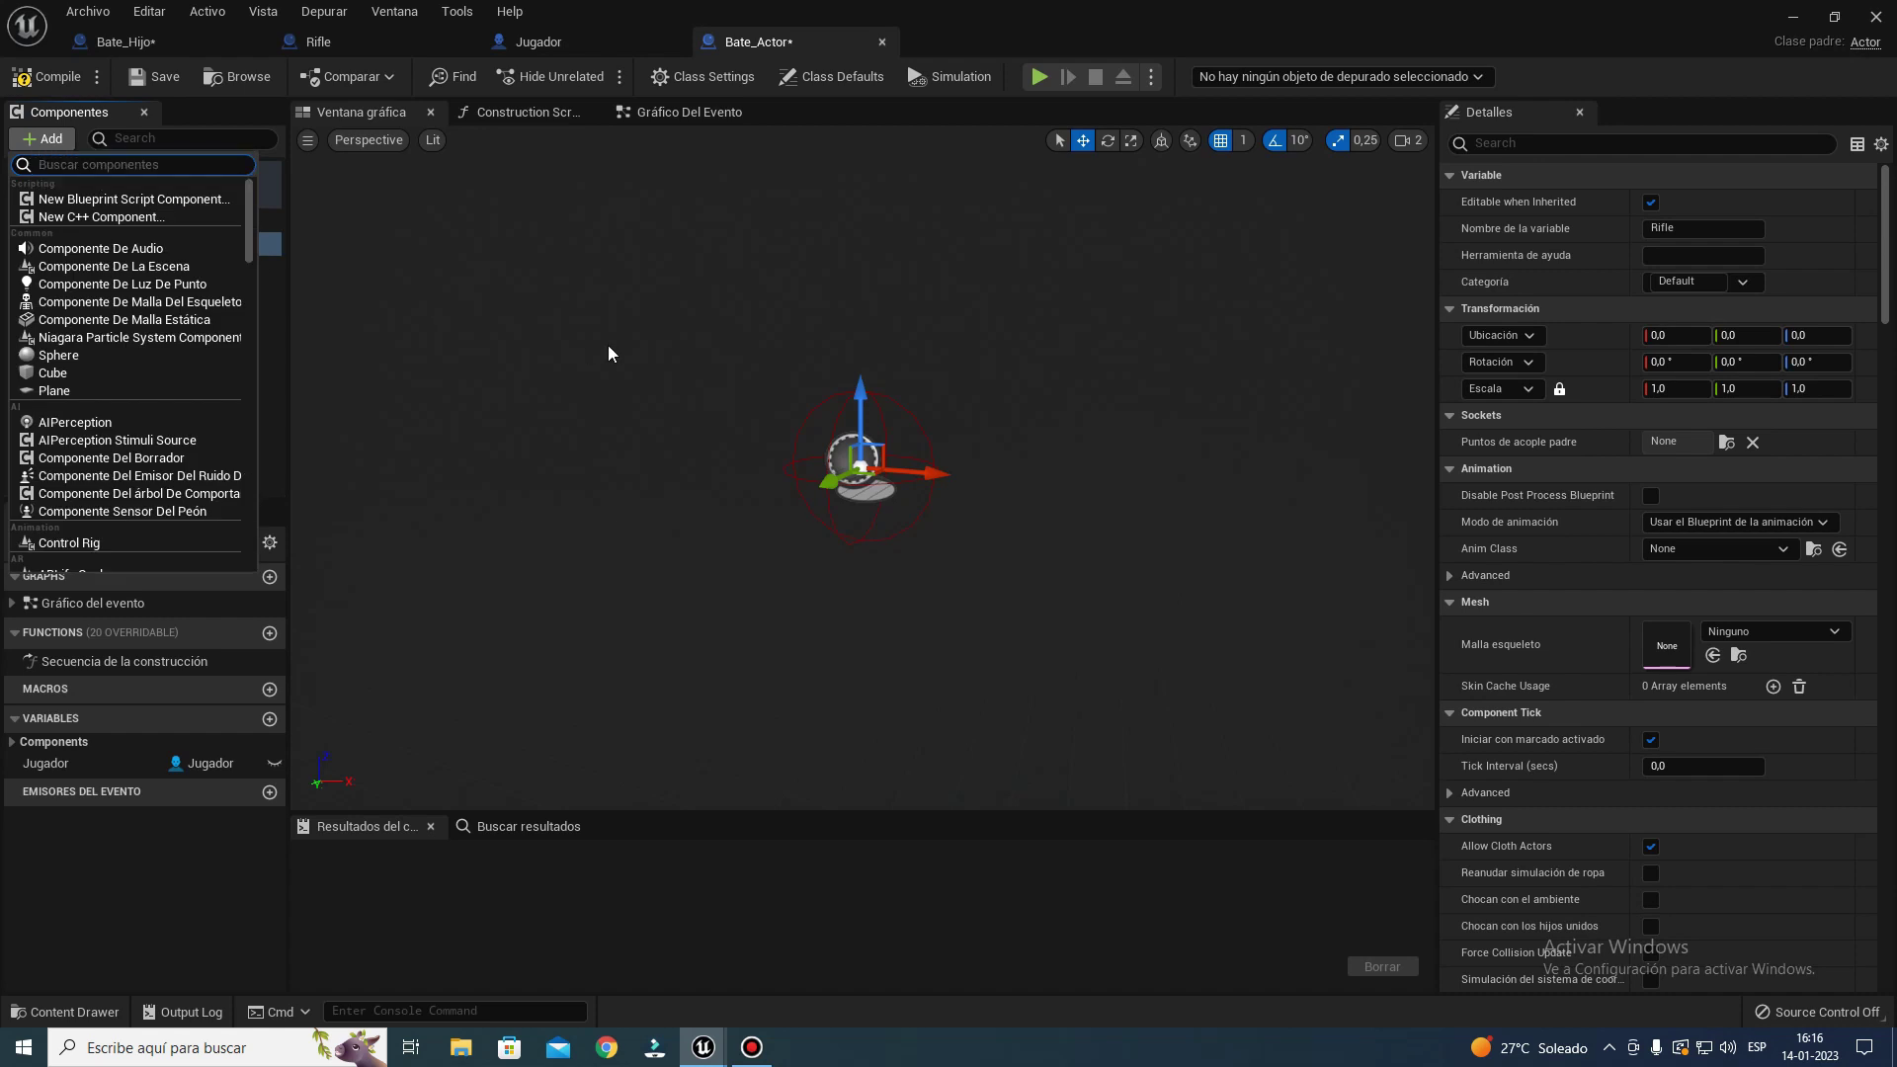
left_click(84, 320)
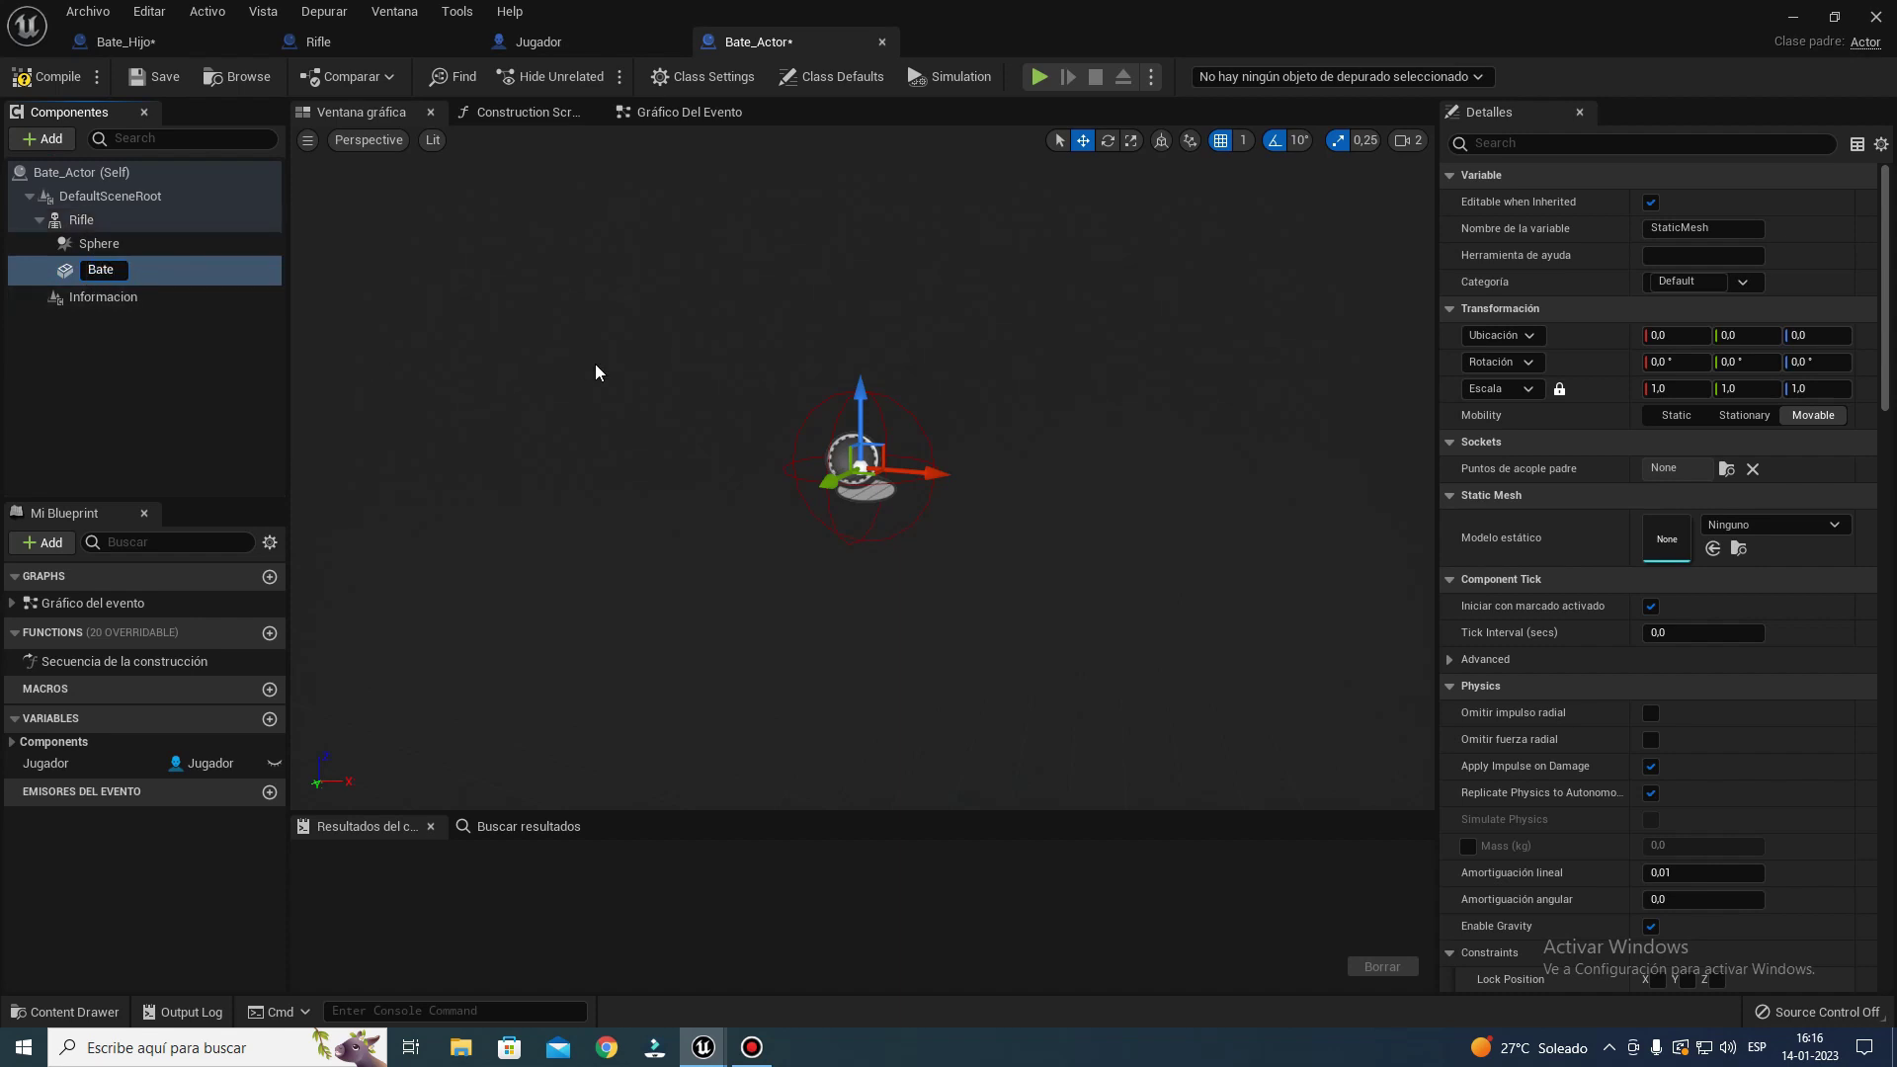
key("Return")
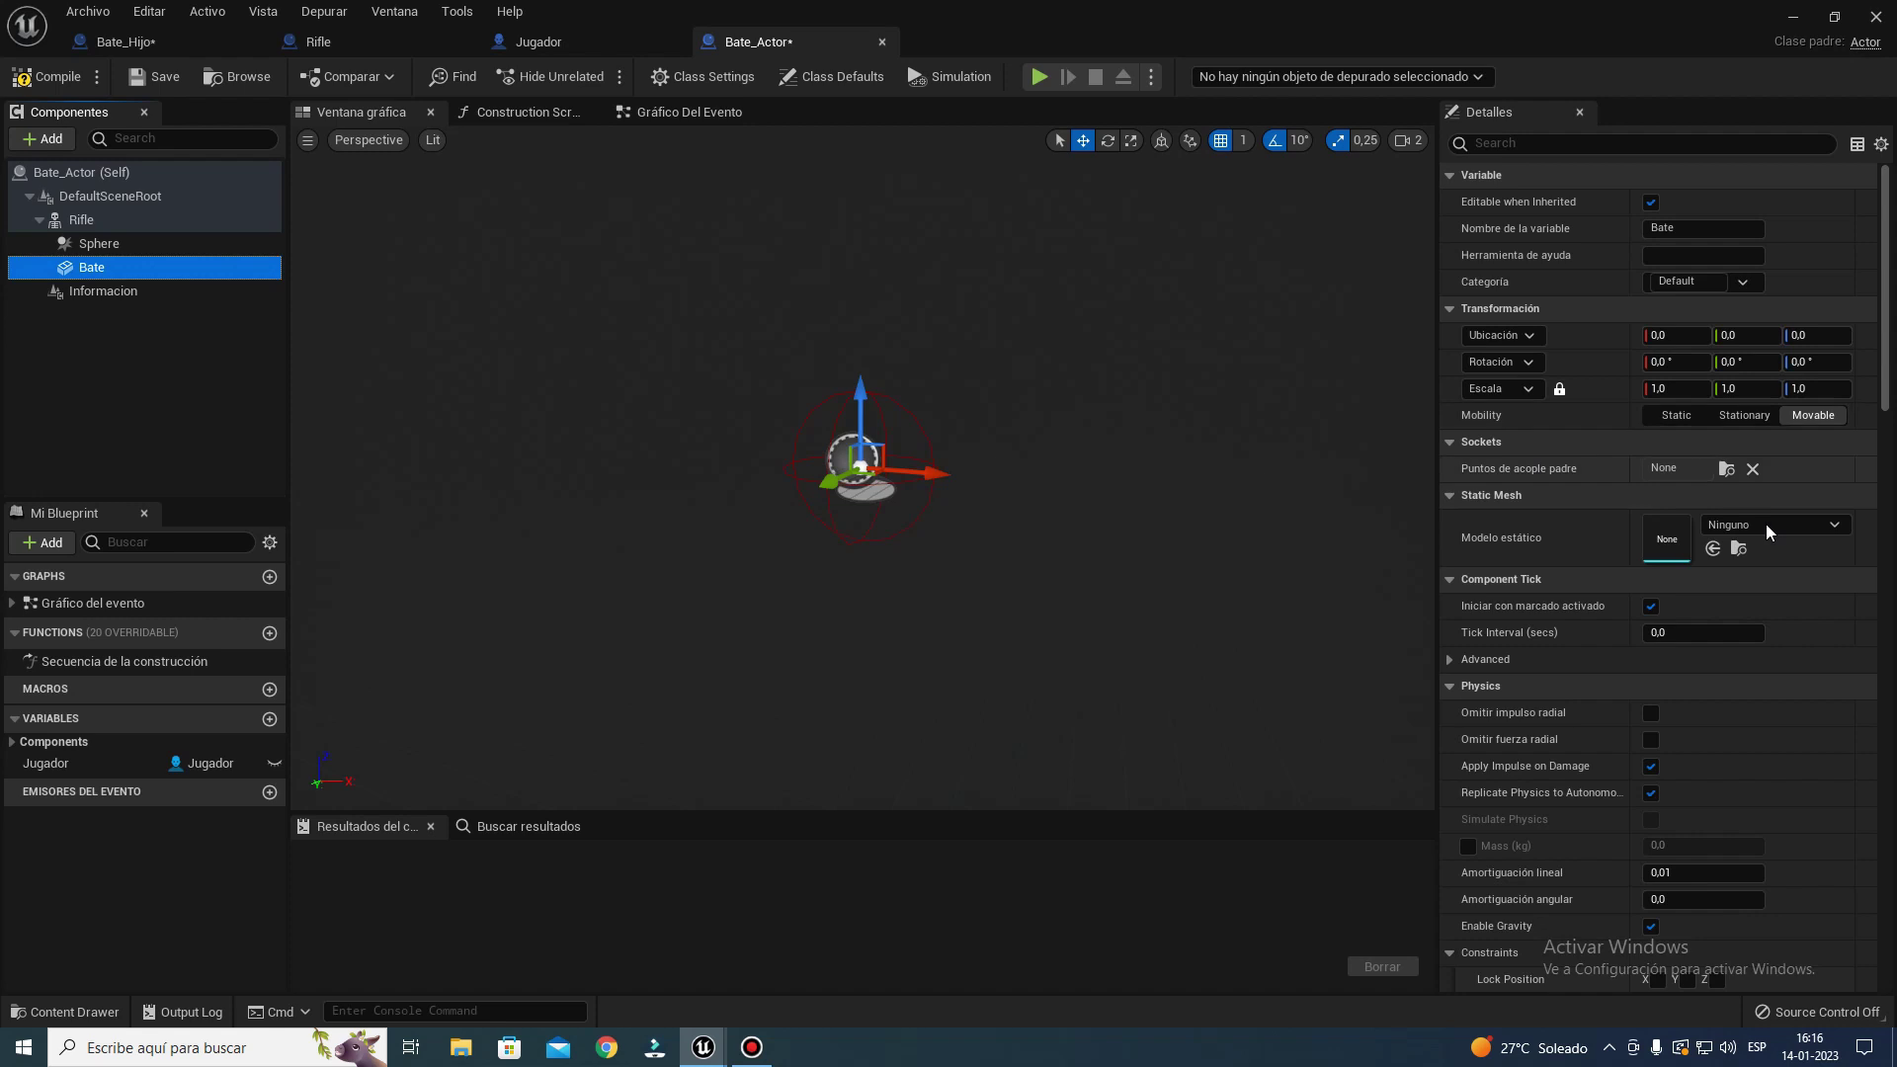
left_click(1765, 523)
type("bate")
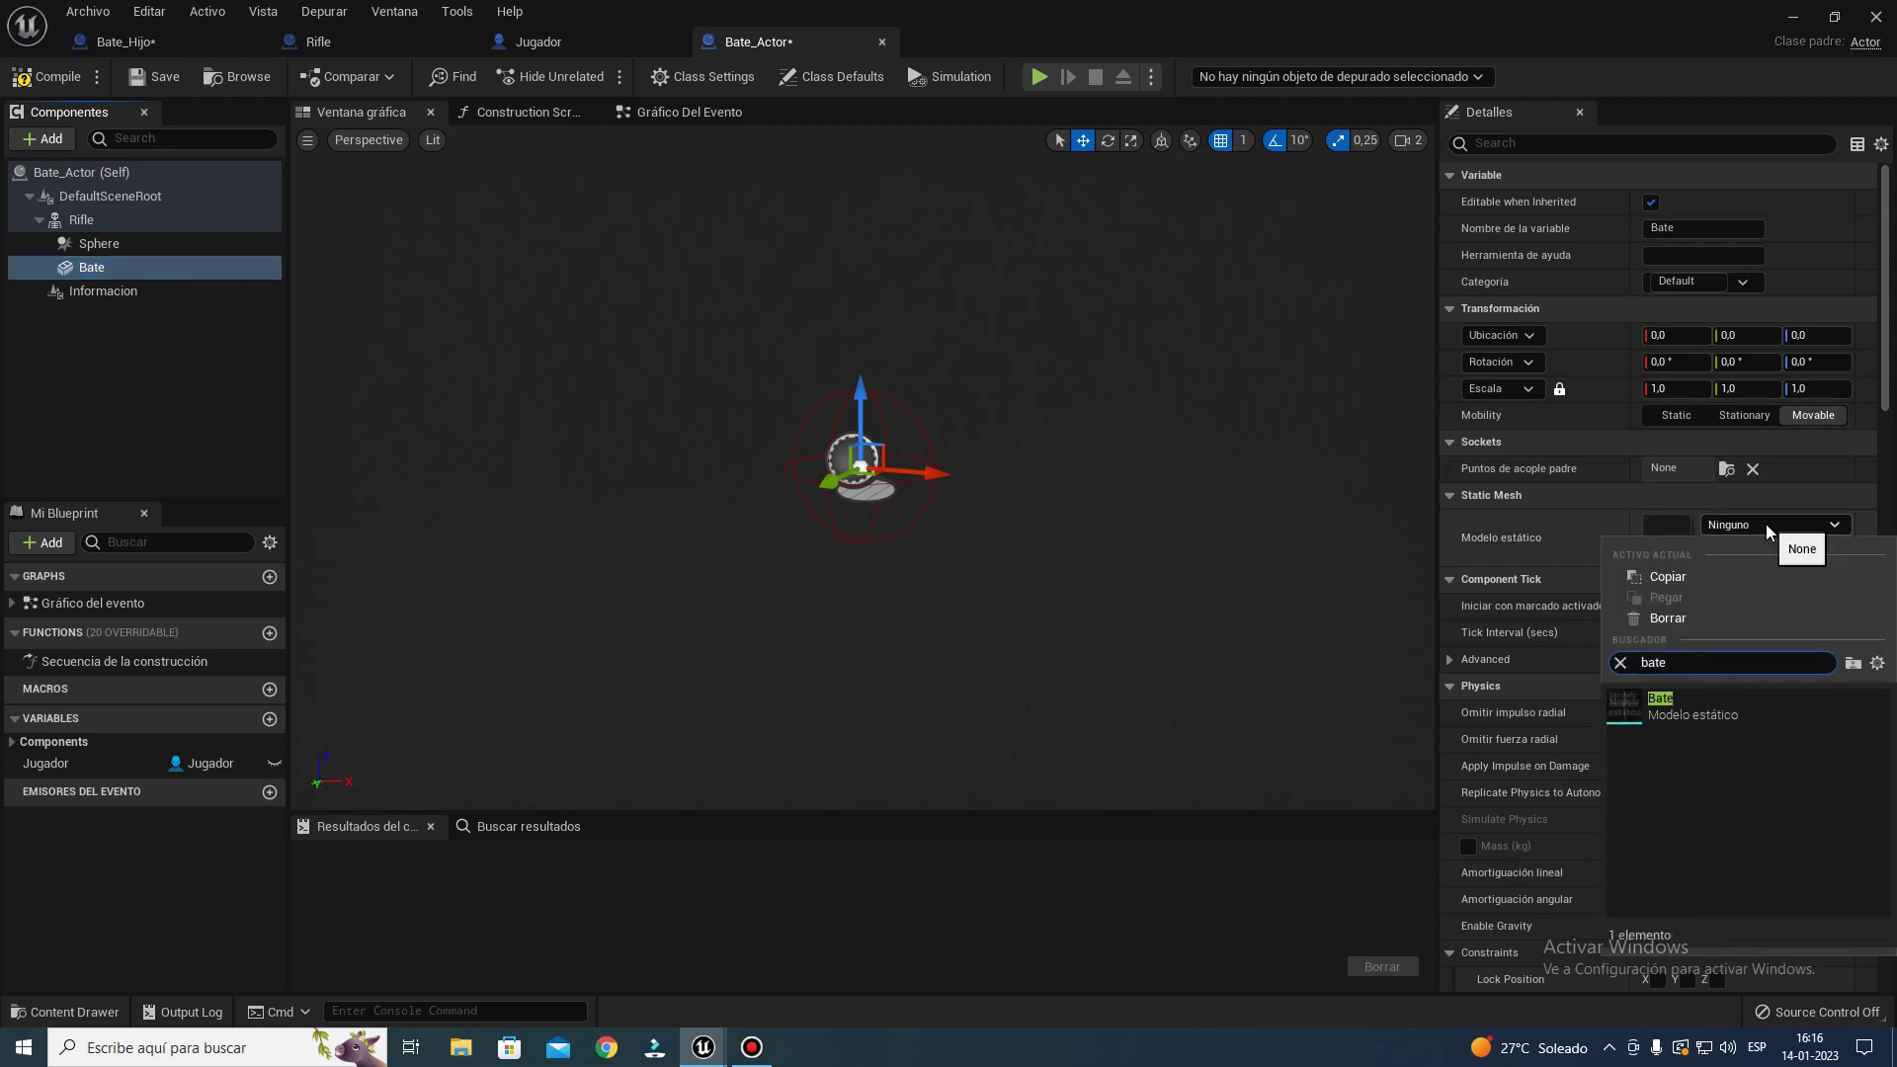
key("Return")
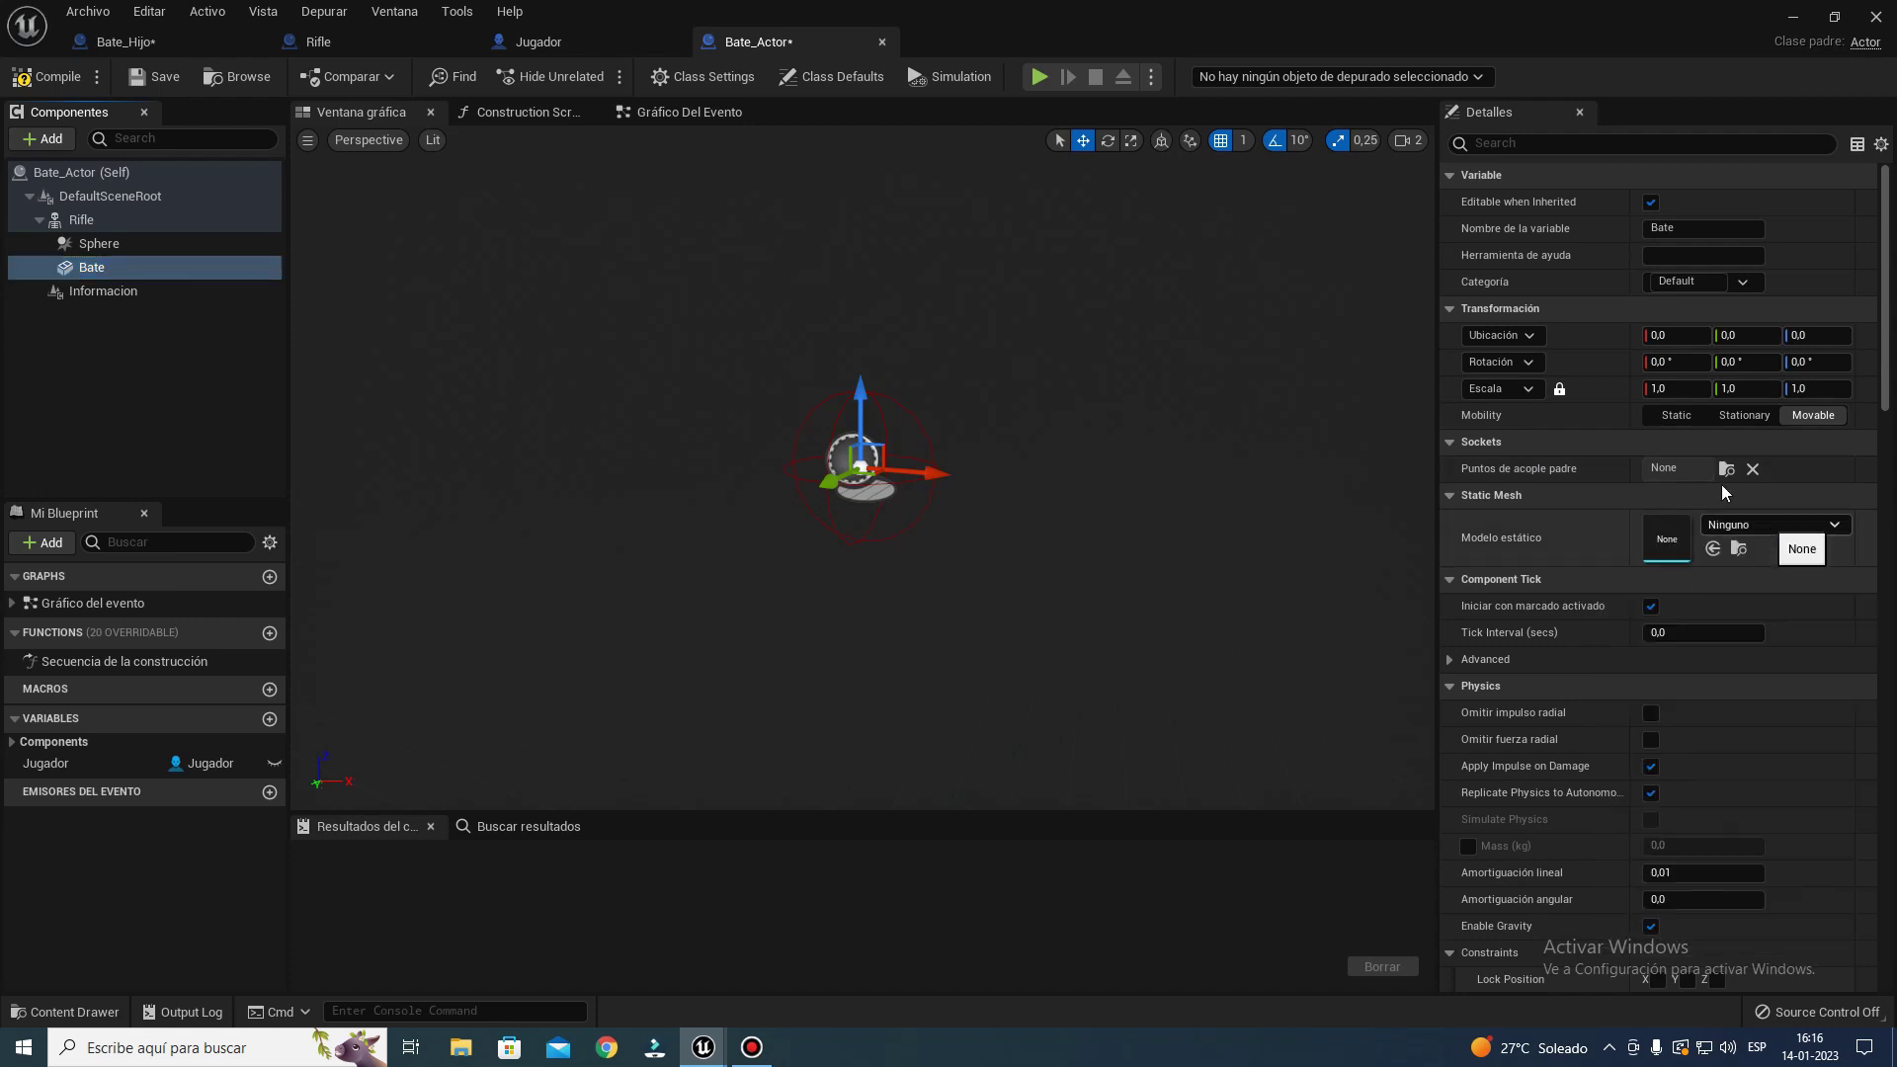
left_click(50, 77)
- Arrange the event graph to reveal the visibility logic and the Rifle Hijo reference
left_click(676, 110)
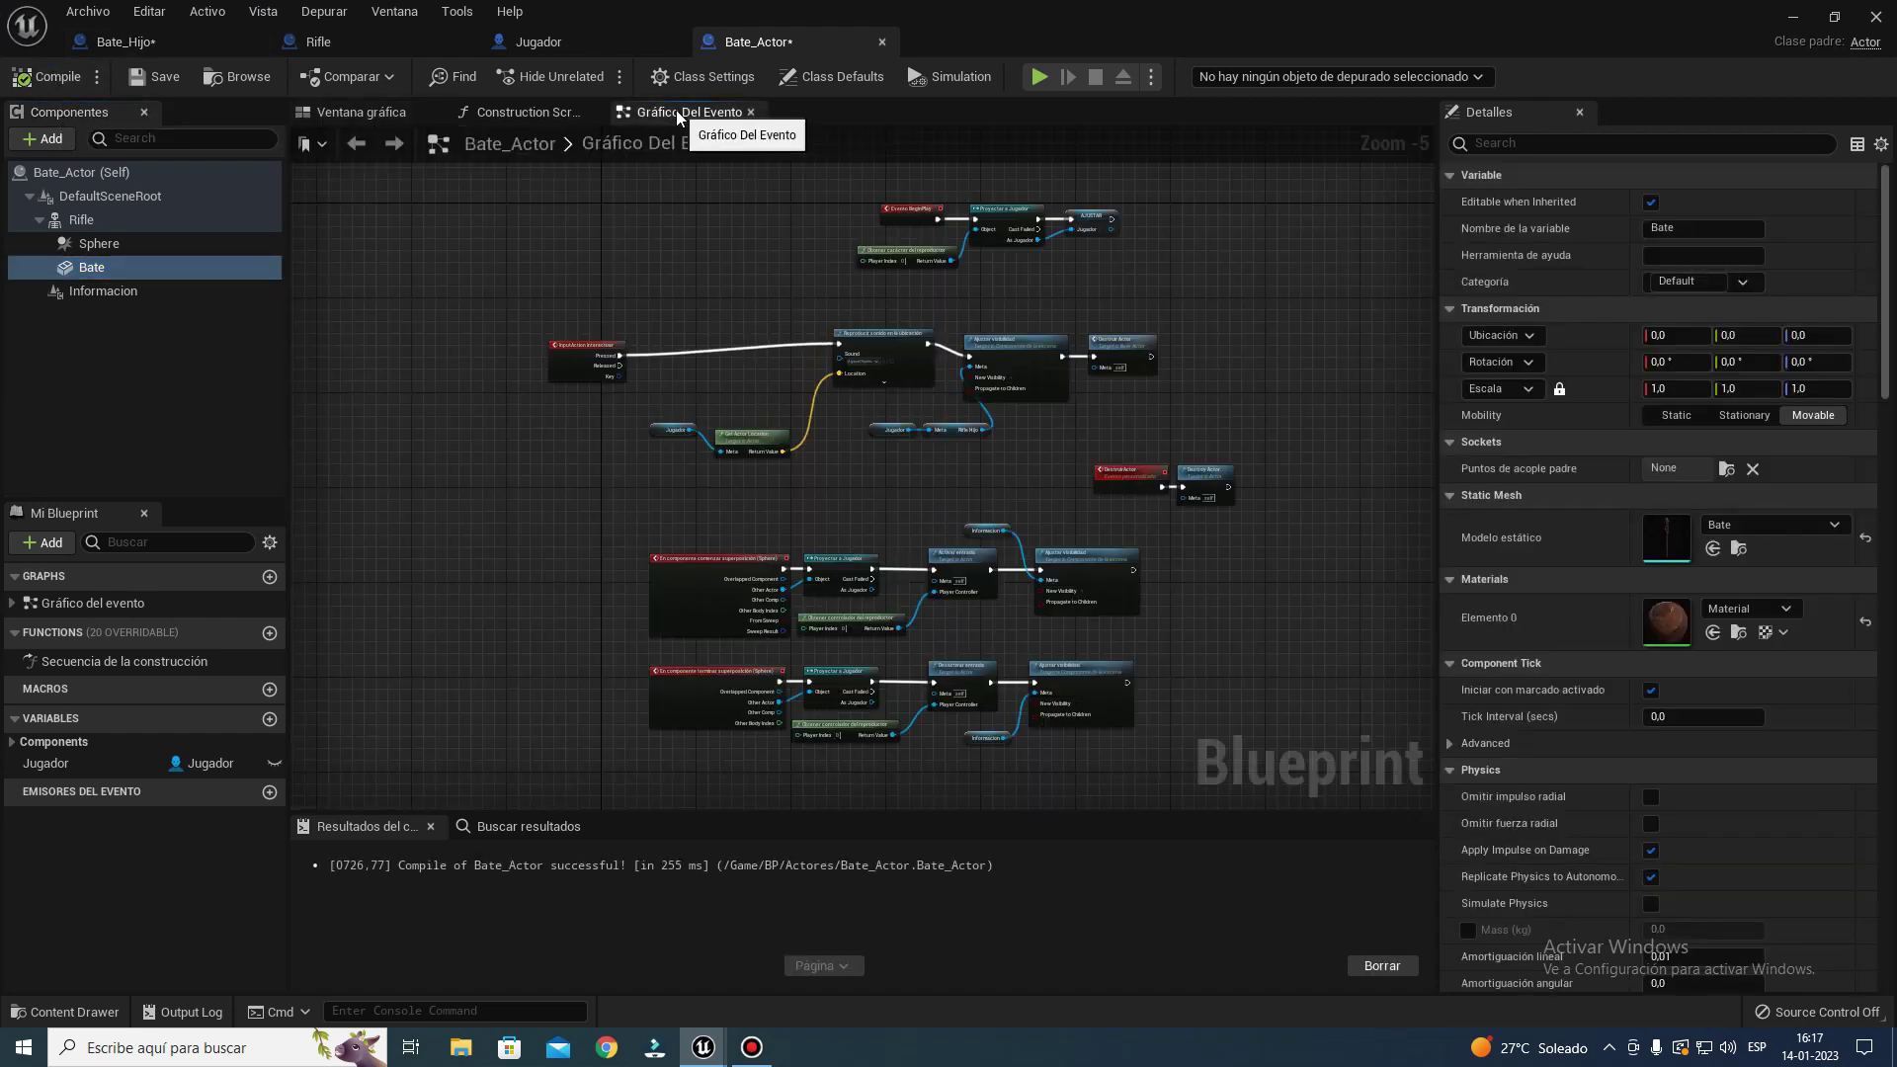
scroll(672, 331, "up", 4)
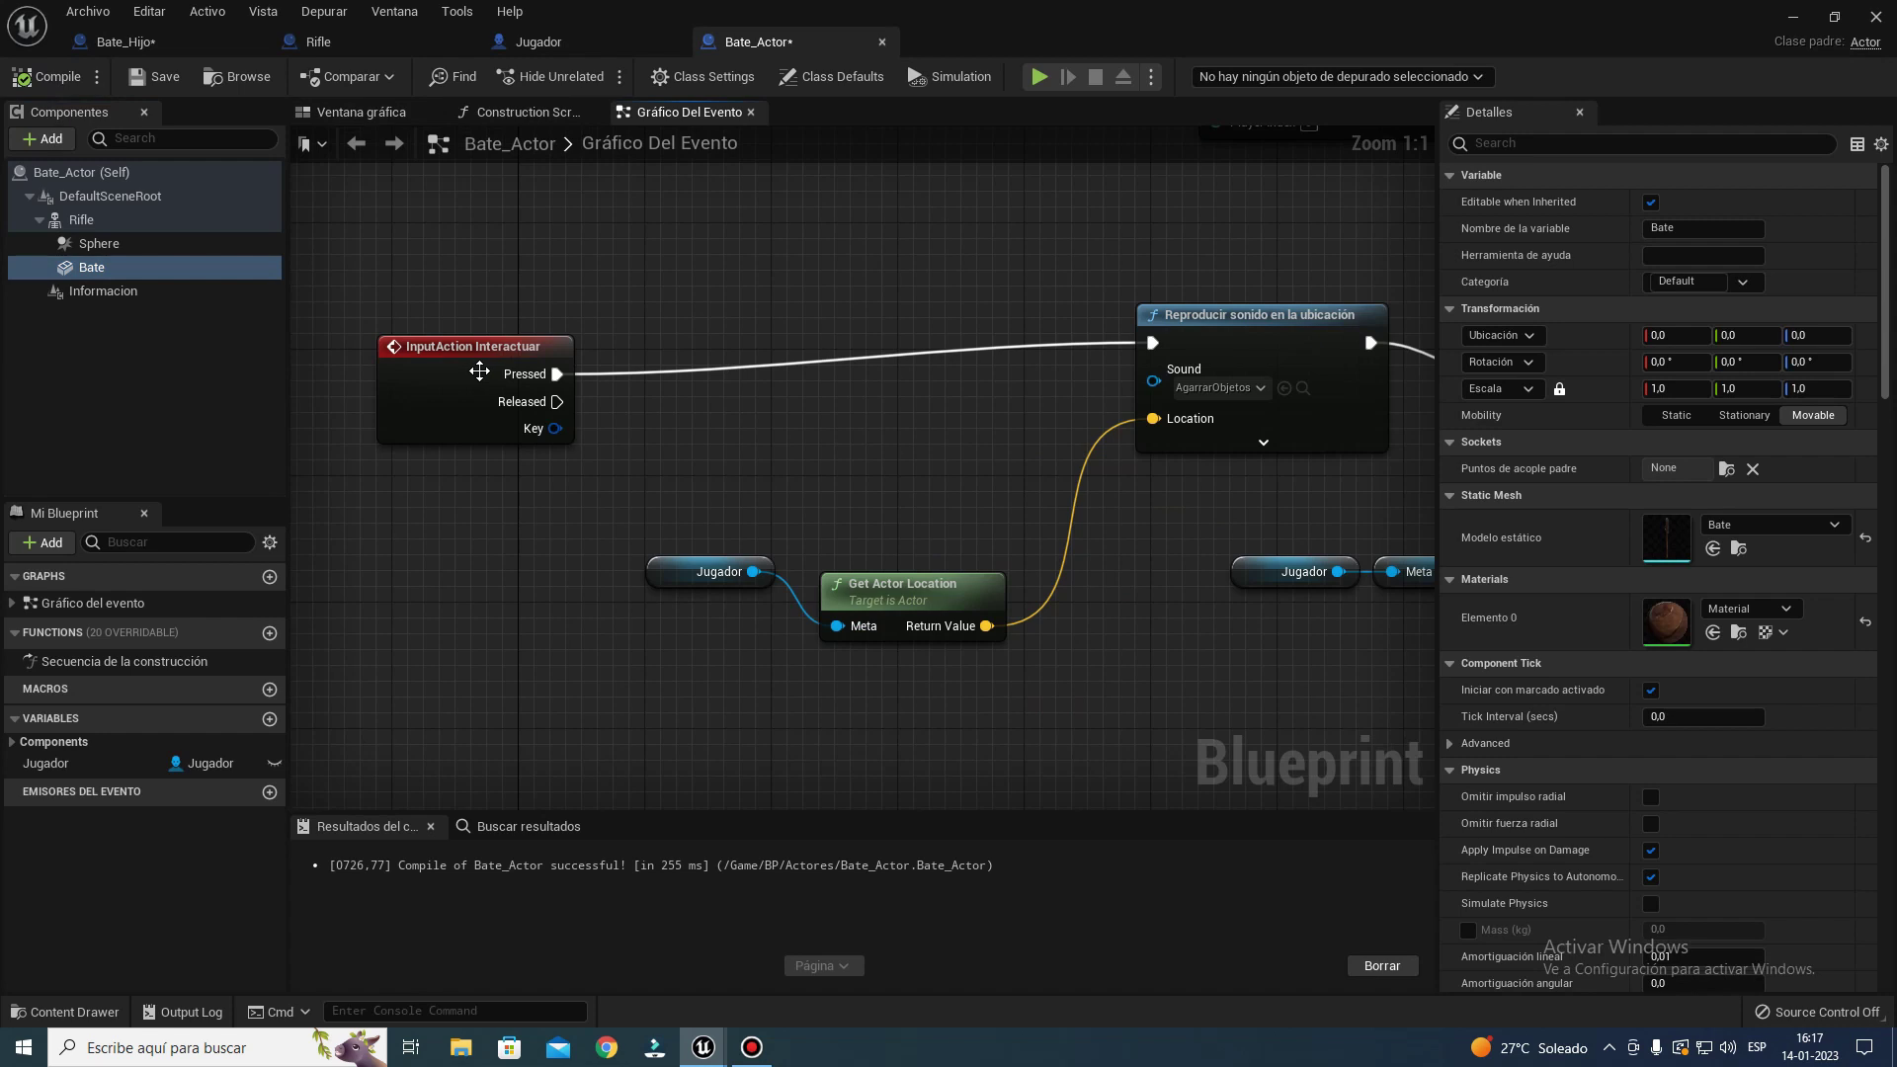
mouse_move(475, 346)
left_mouse_down()
mouse_move(852, 330)
mouse_move(851, 298)
mouse_move(832, 368)
left_mouse_up()
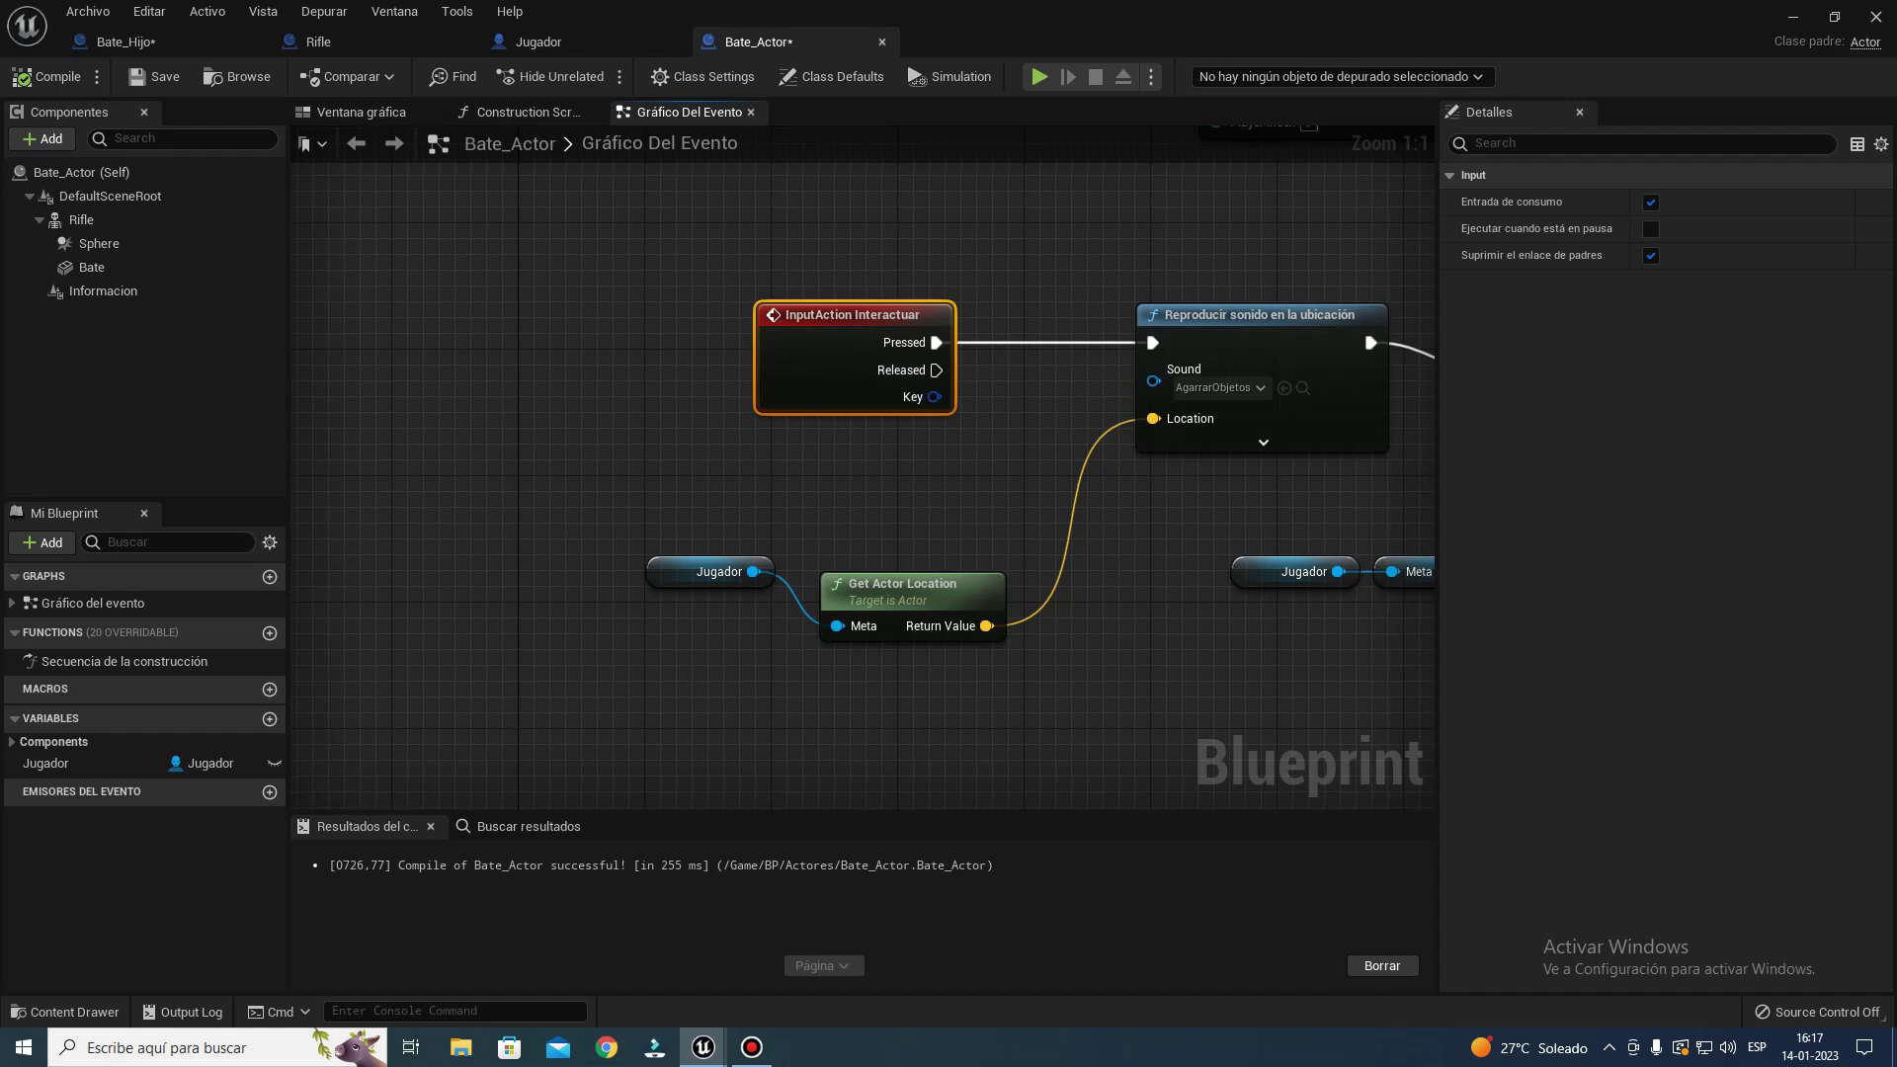
right_click_drag(1146, 224, 657, 416)
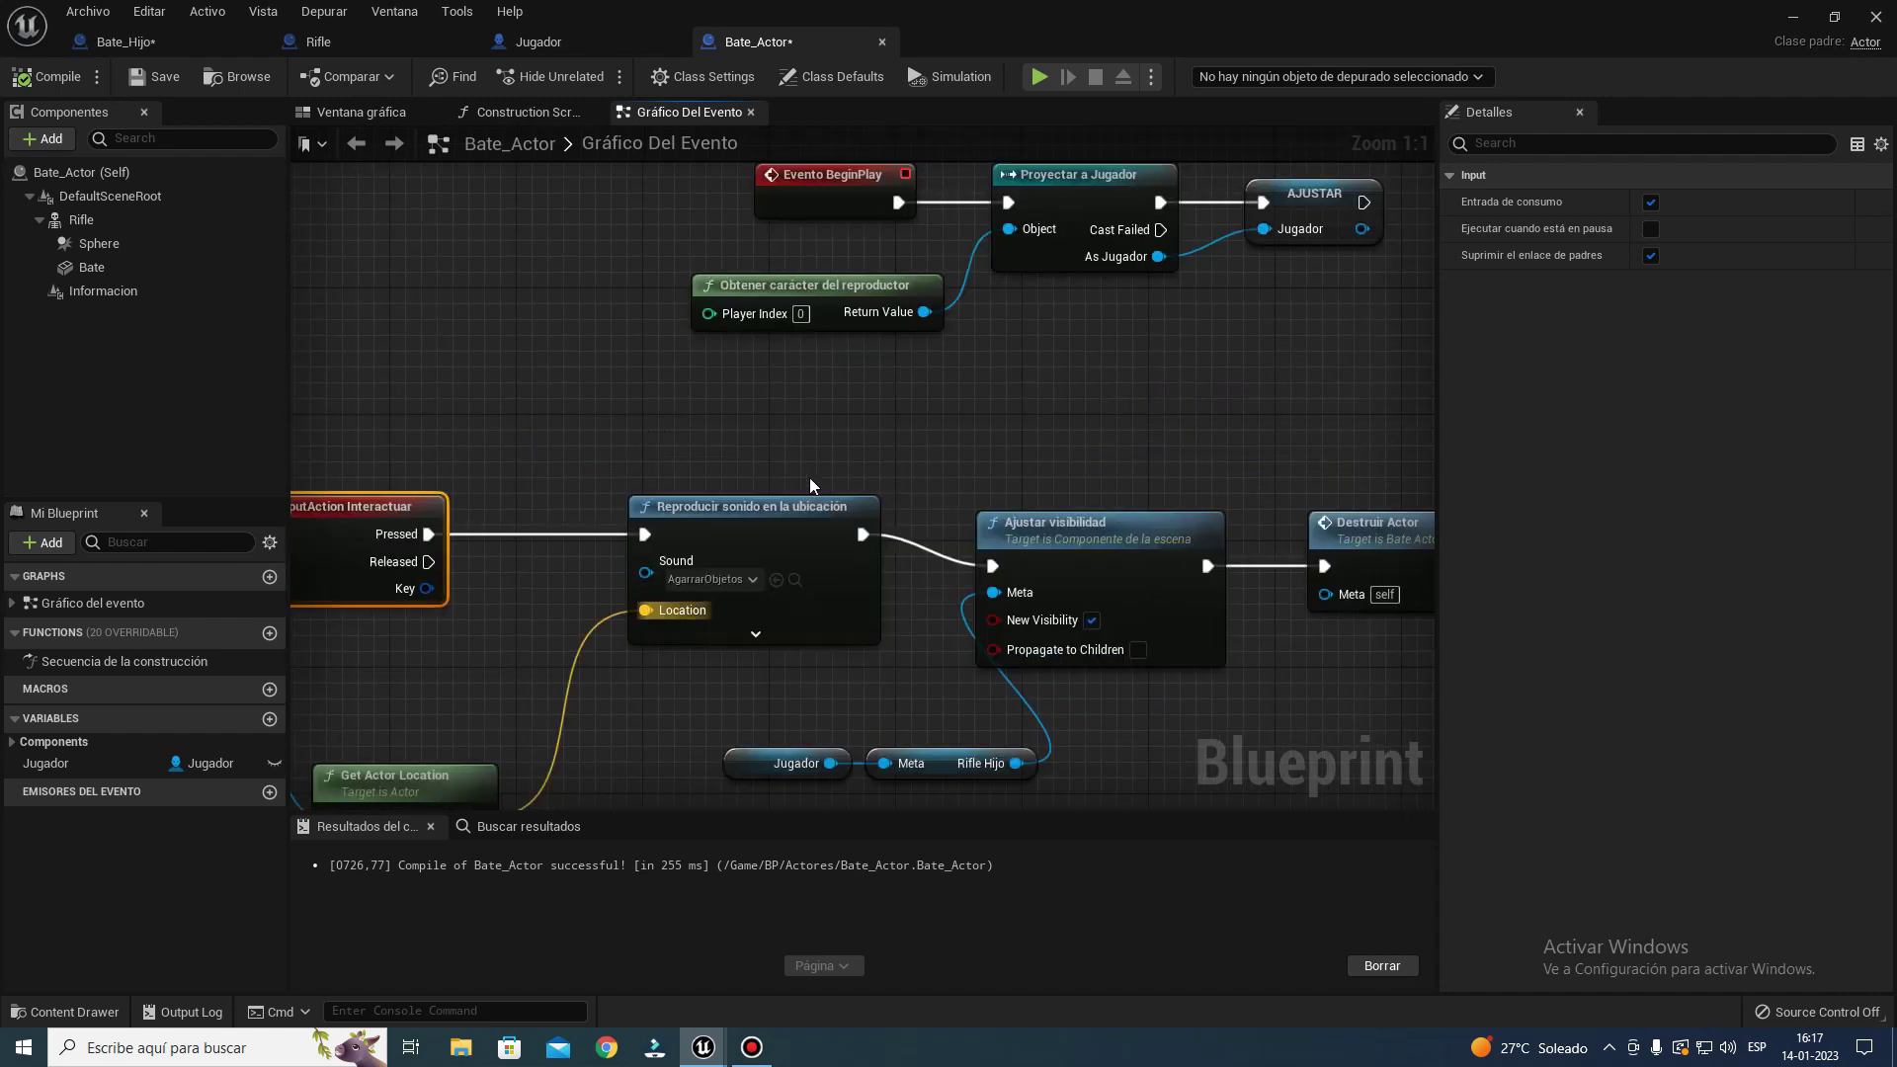
right_click_drag(755, 773, 541, 634)
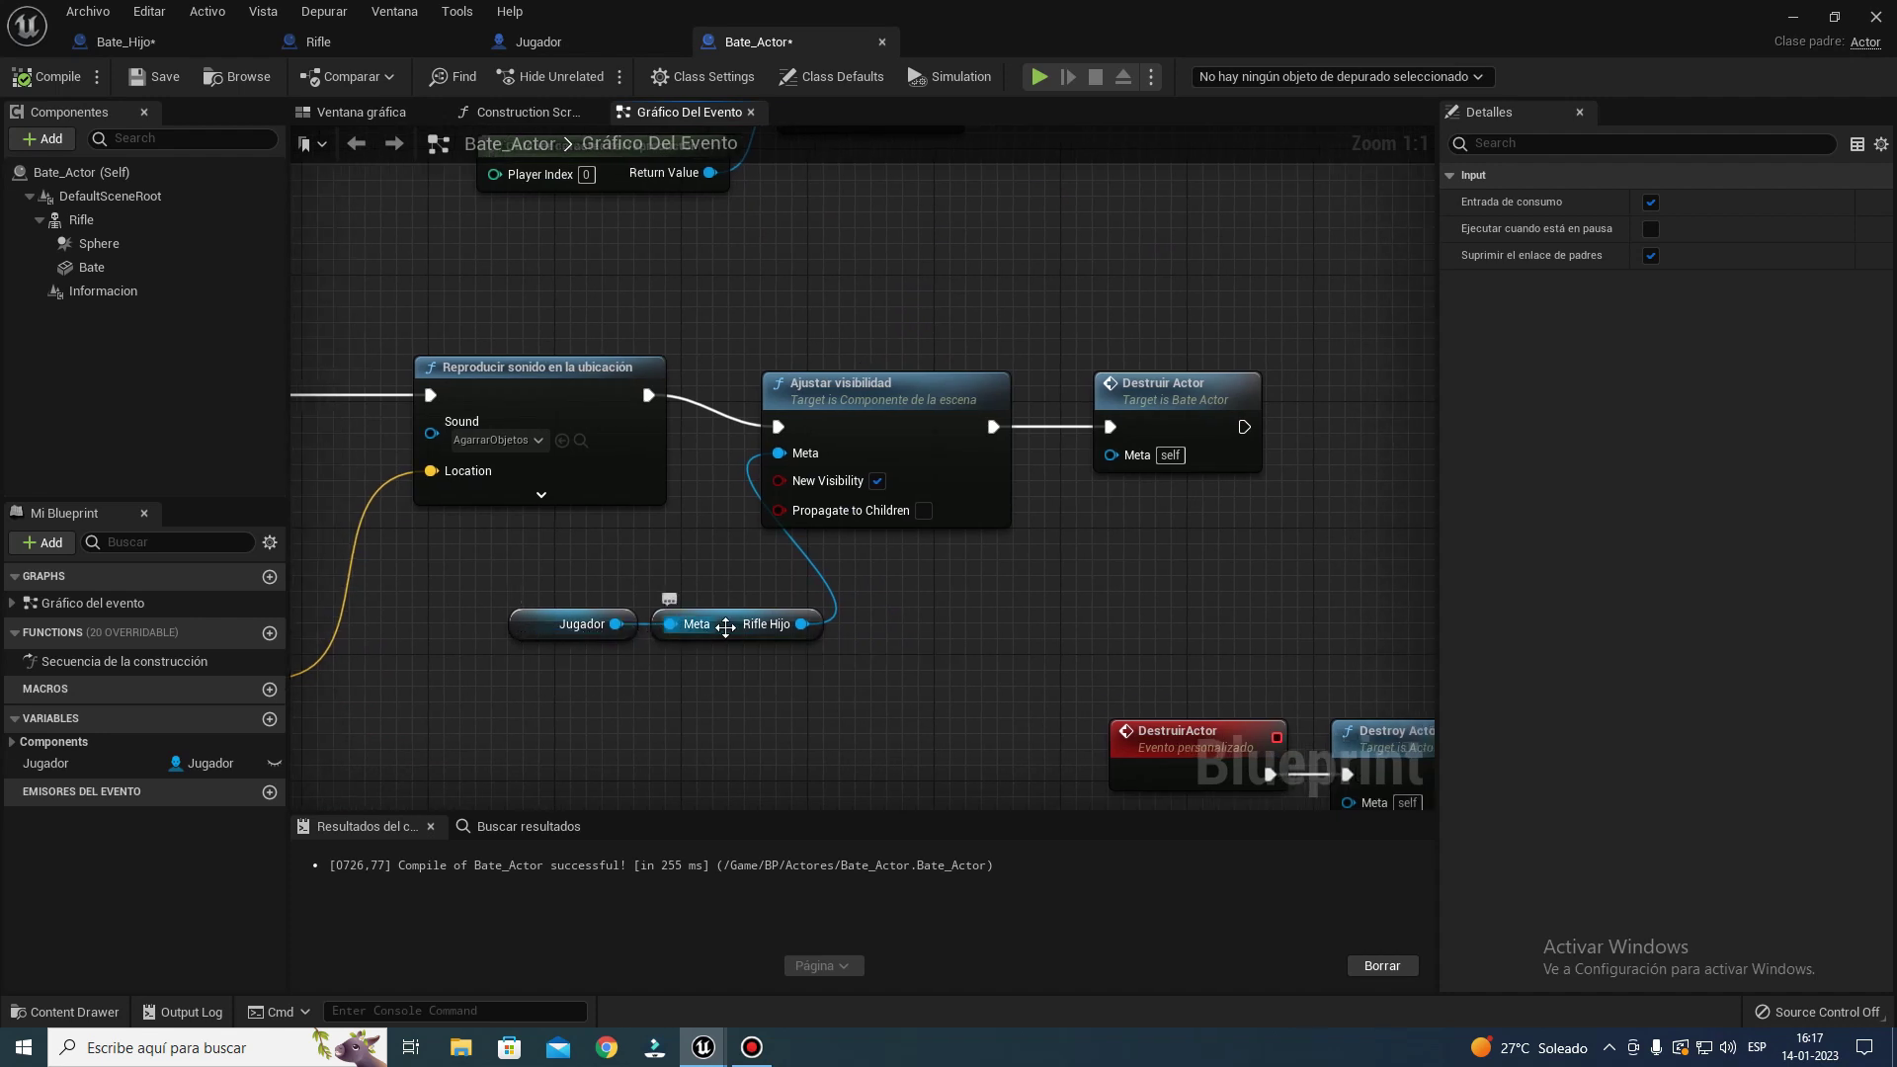
- Drag from the Jugador reference and search the node list for 'bate_hijo'
left_click_drag(619, 624, 667, 678)
type("bnat")
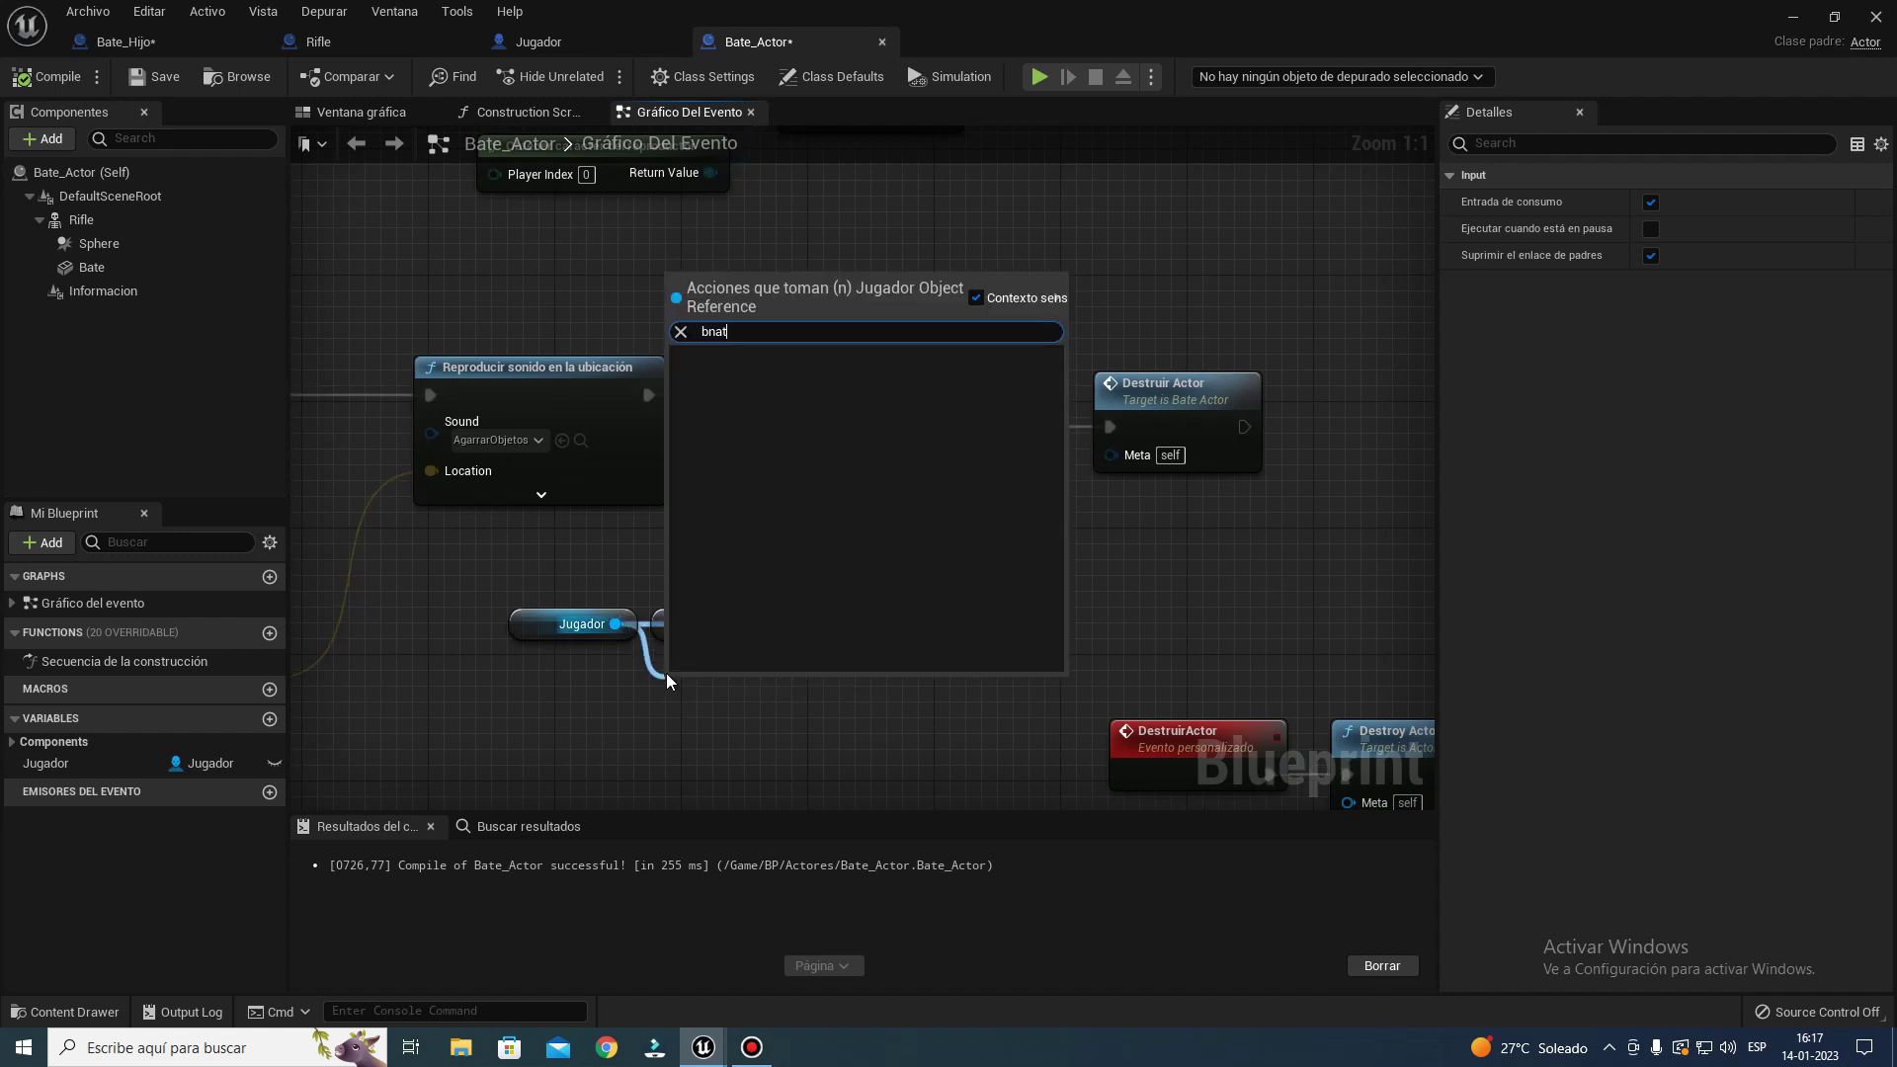
key("BackSpace")
key("BackSpace")
key("BackSpace")
type("ate")
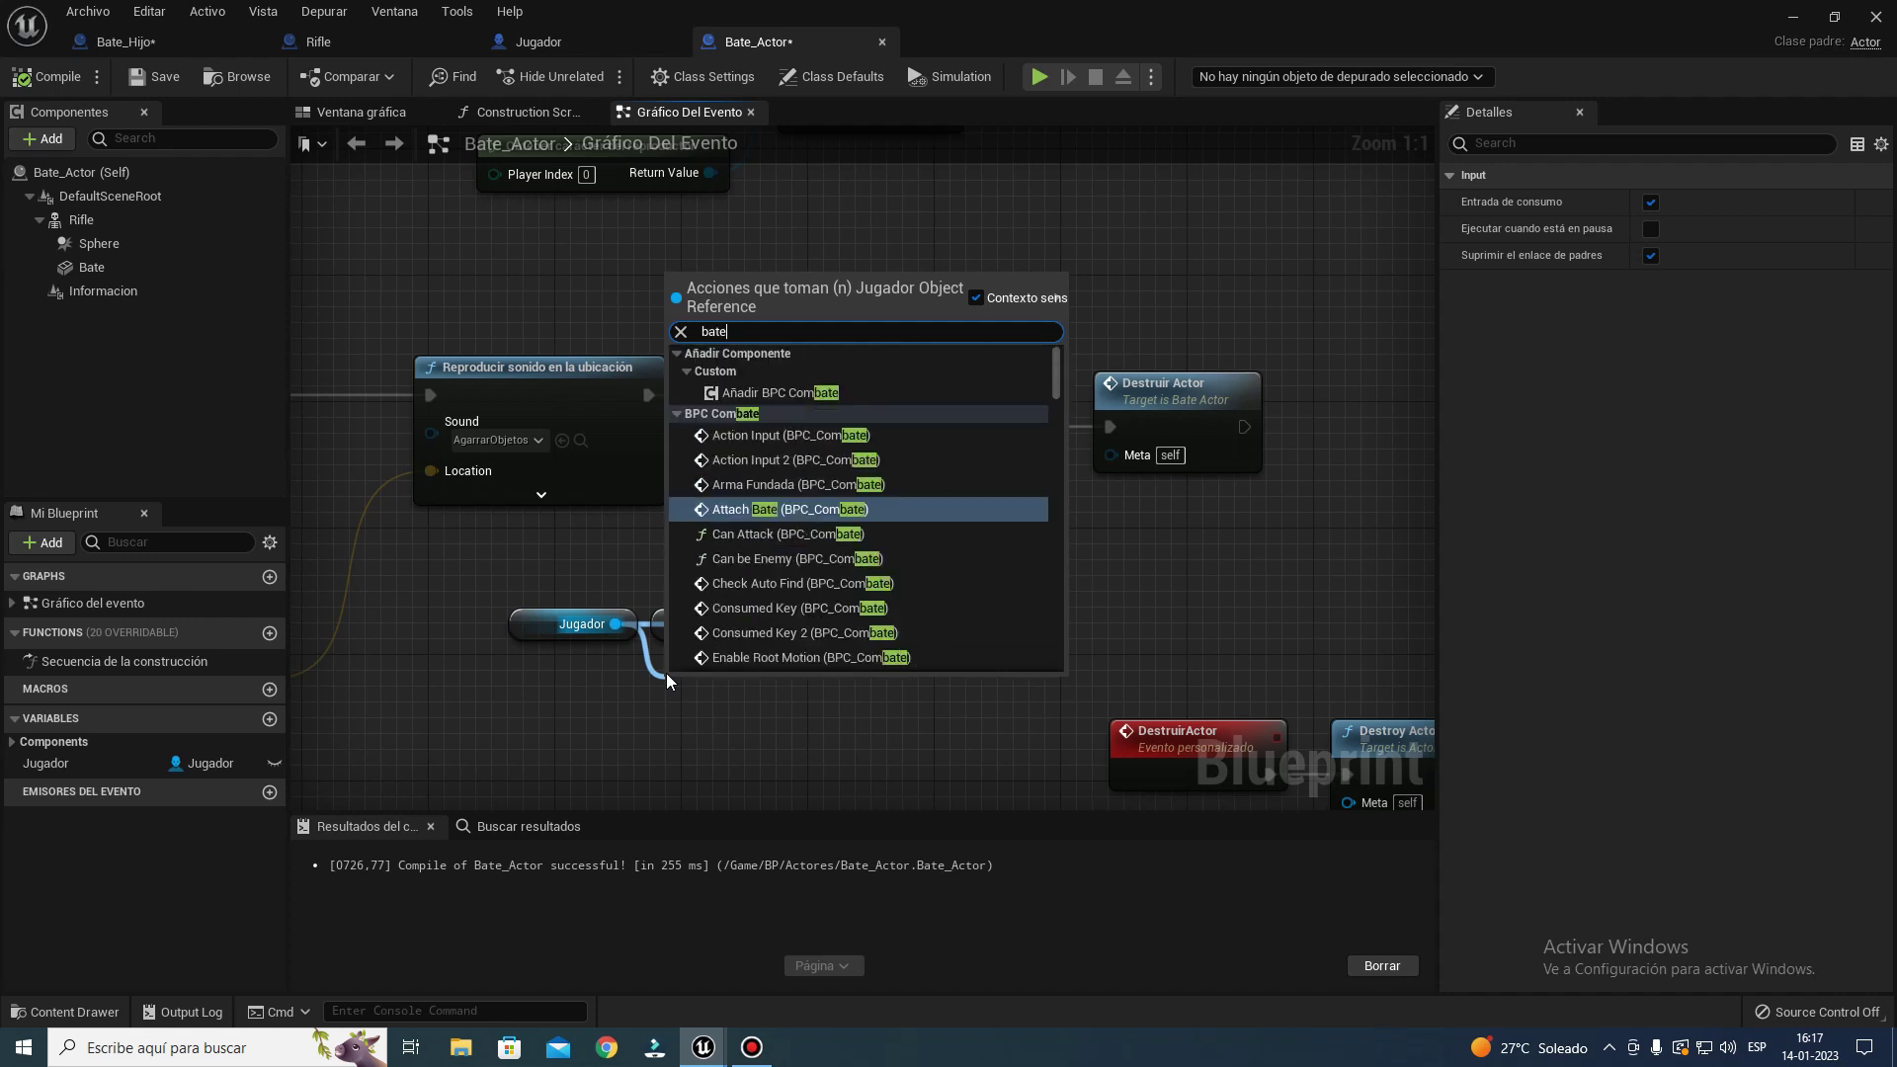
type("_hijo")
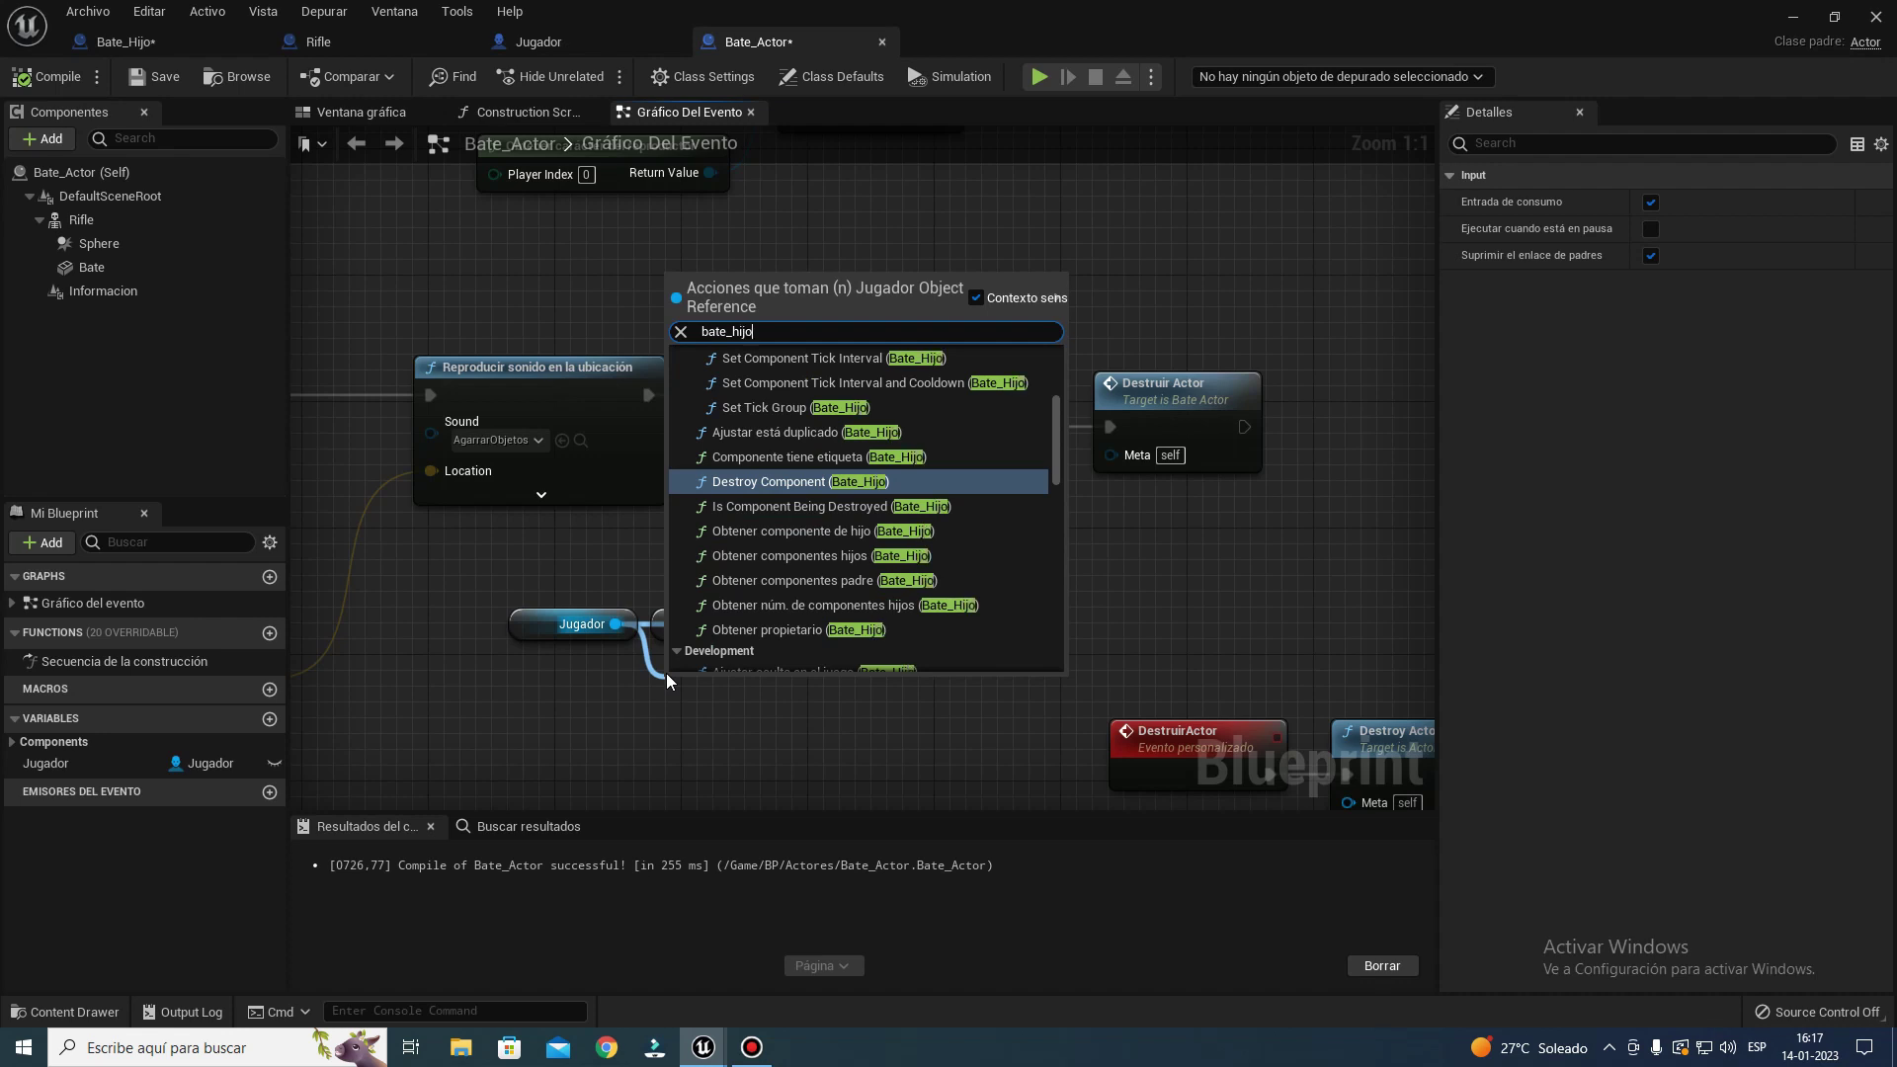
scroll(874, 599, "down", 3)
scroll(874, 599, "down", 3)
scroll(952, 540, "down", 3)
scroll(873, 611, "down", 3)
scroll(1046, 597, "down", 1)
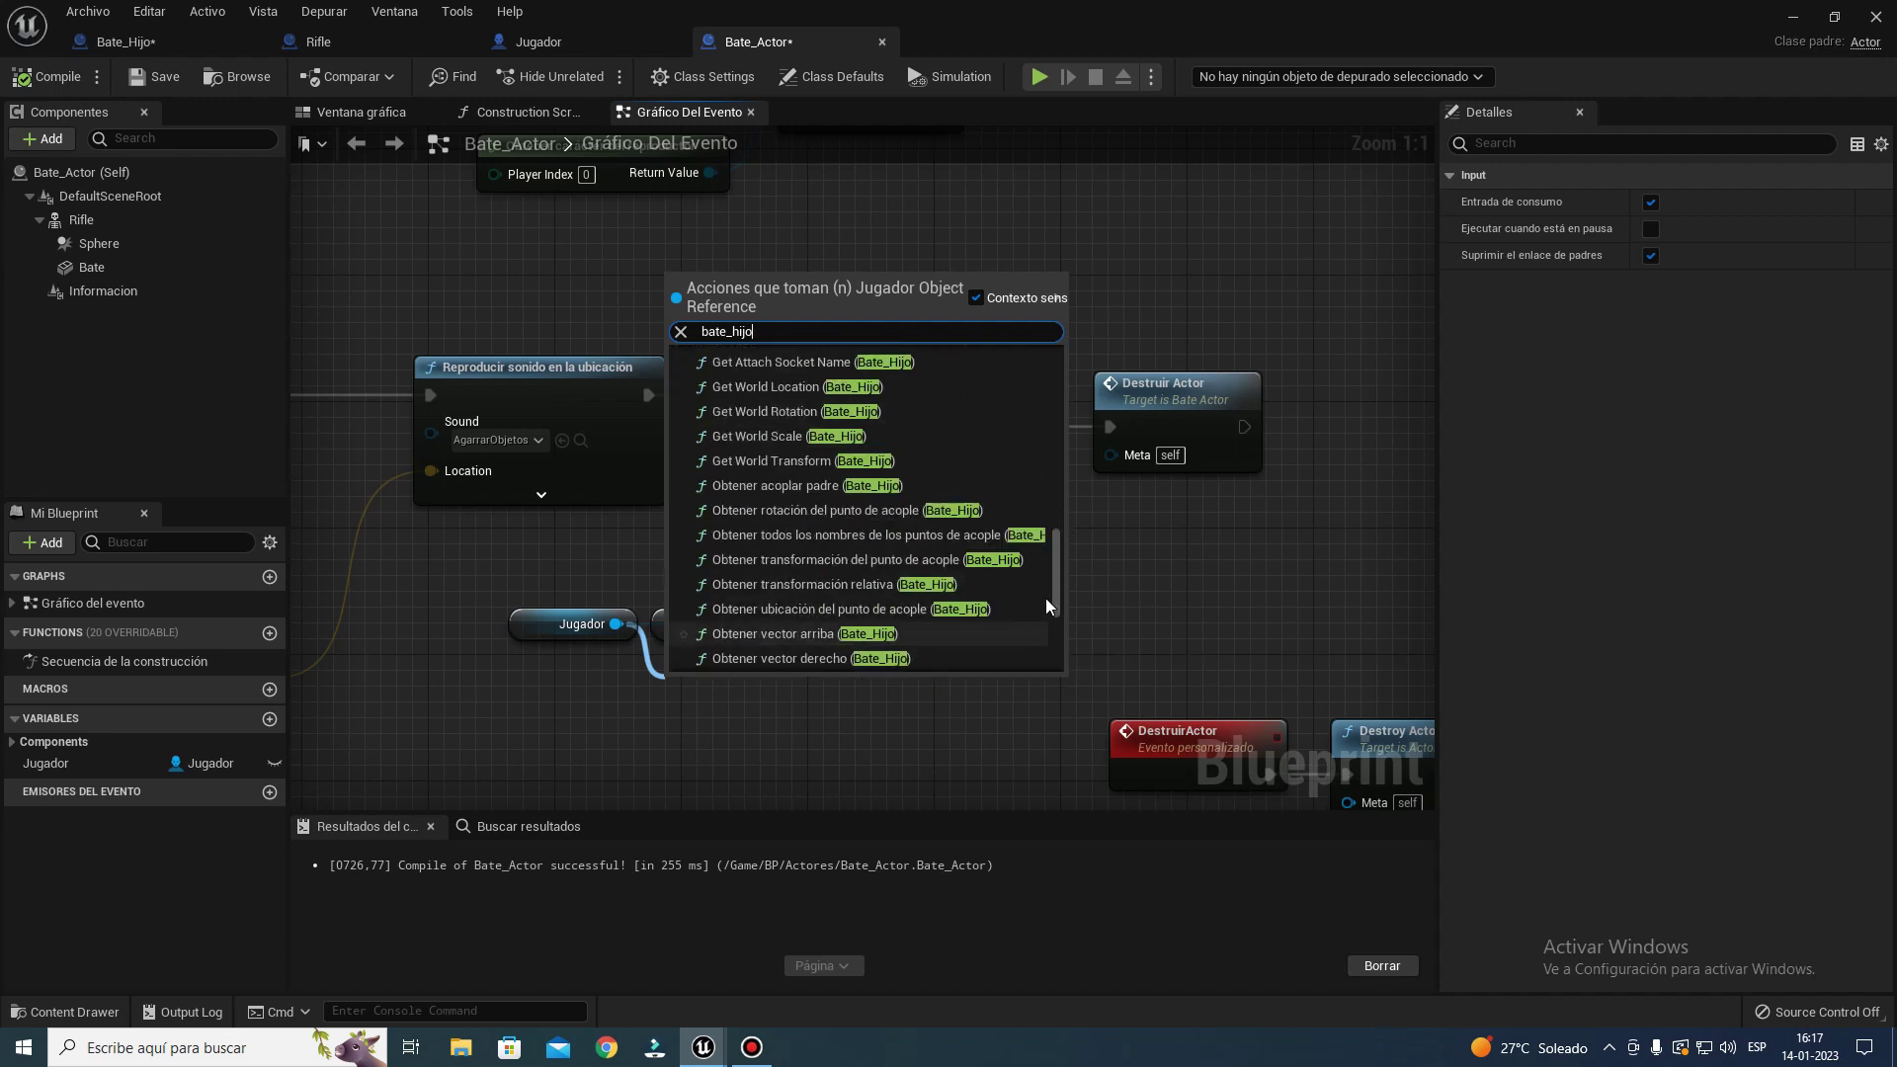
scroll(1047, 600, "down", 4)
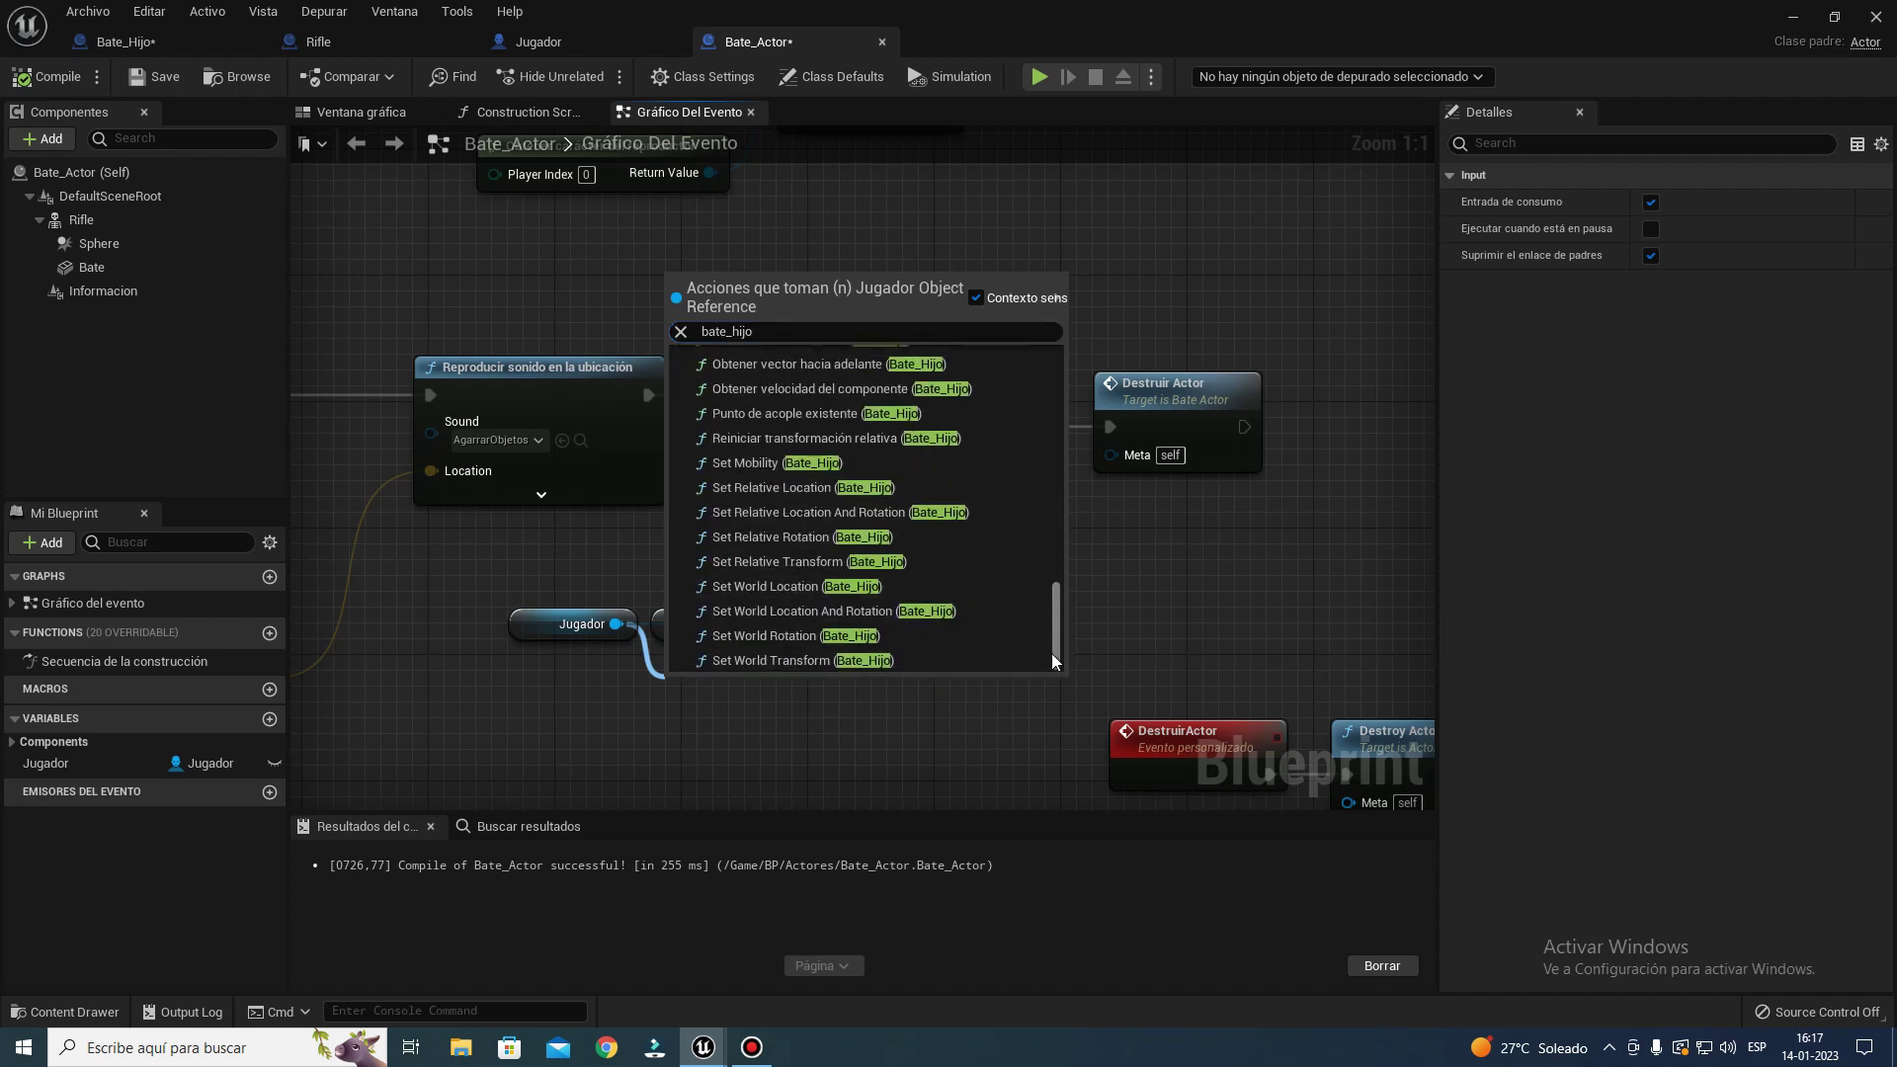
scroll(785, 395, "up", 3)
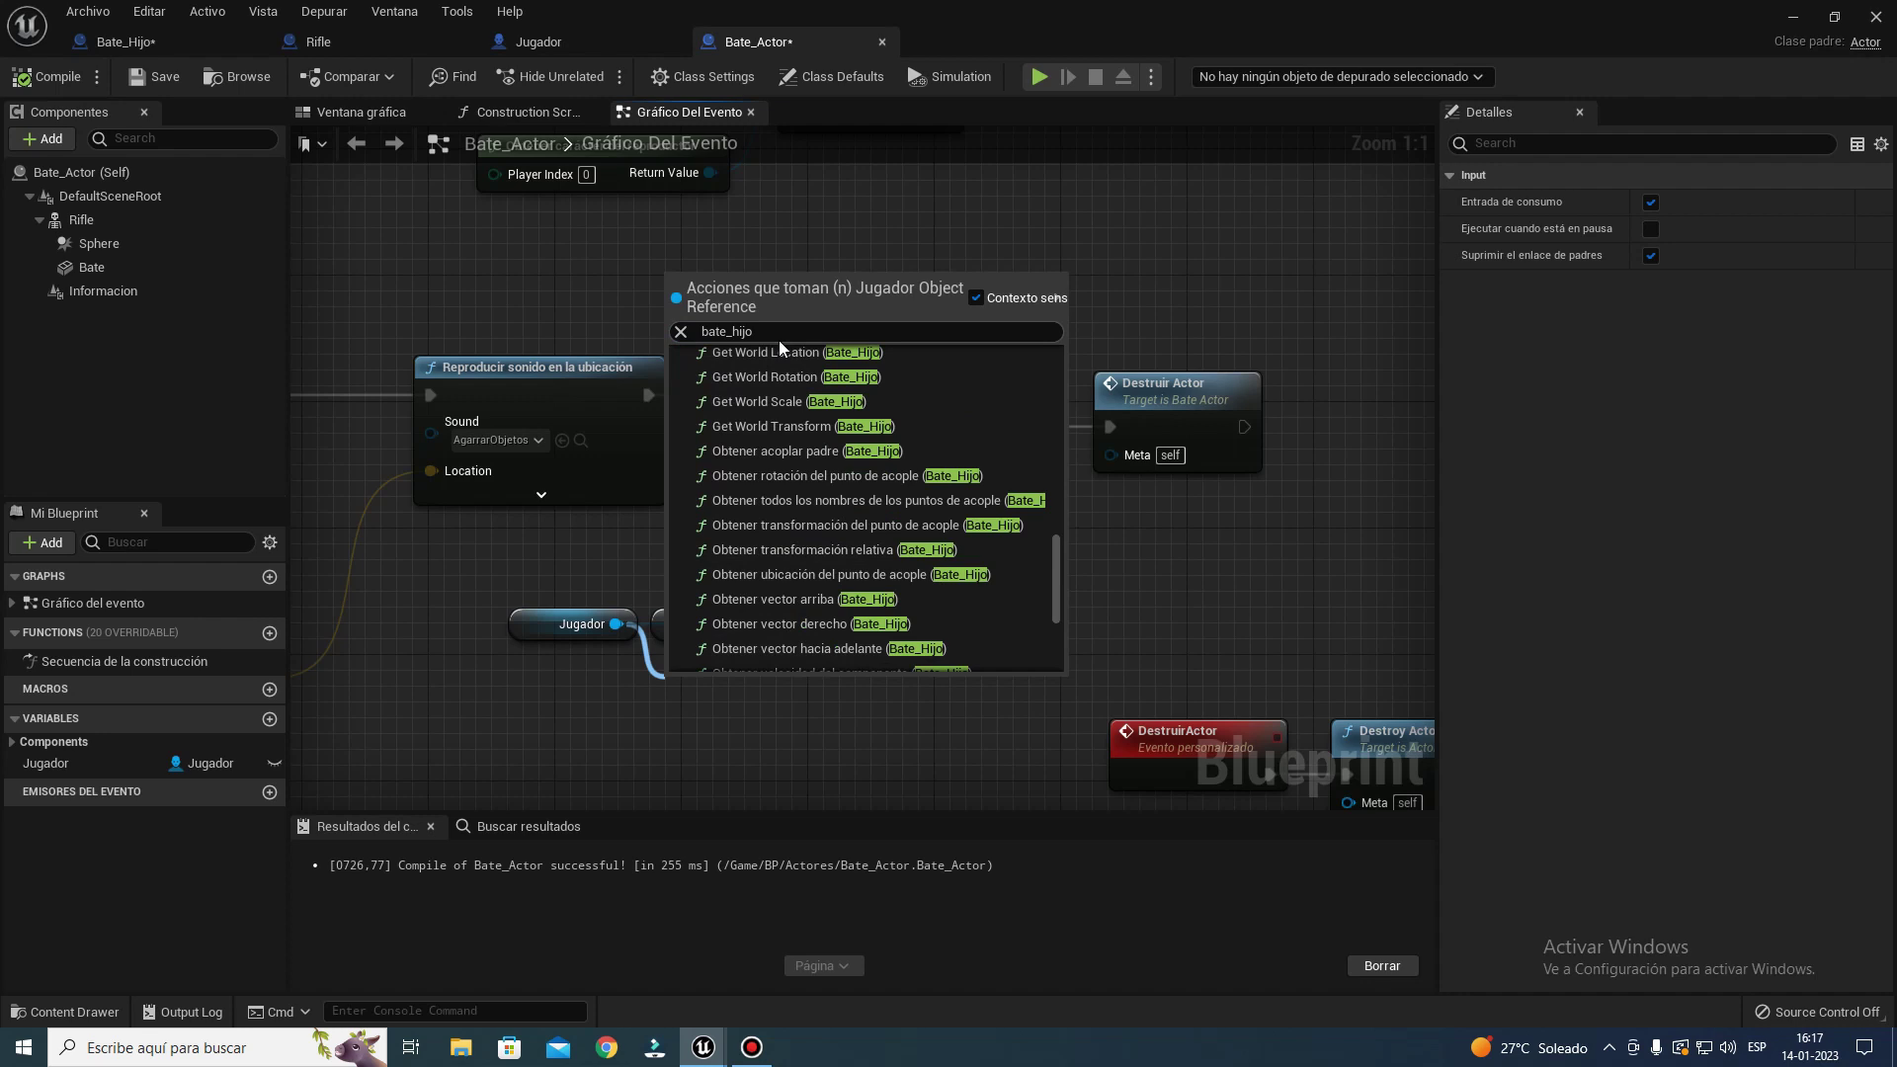
- Place a Get Bate Hijo node, wire it to Ajustar visibilidad's target, delete the Rifle Hijo getter
left_click(553, 41)
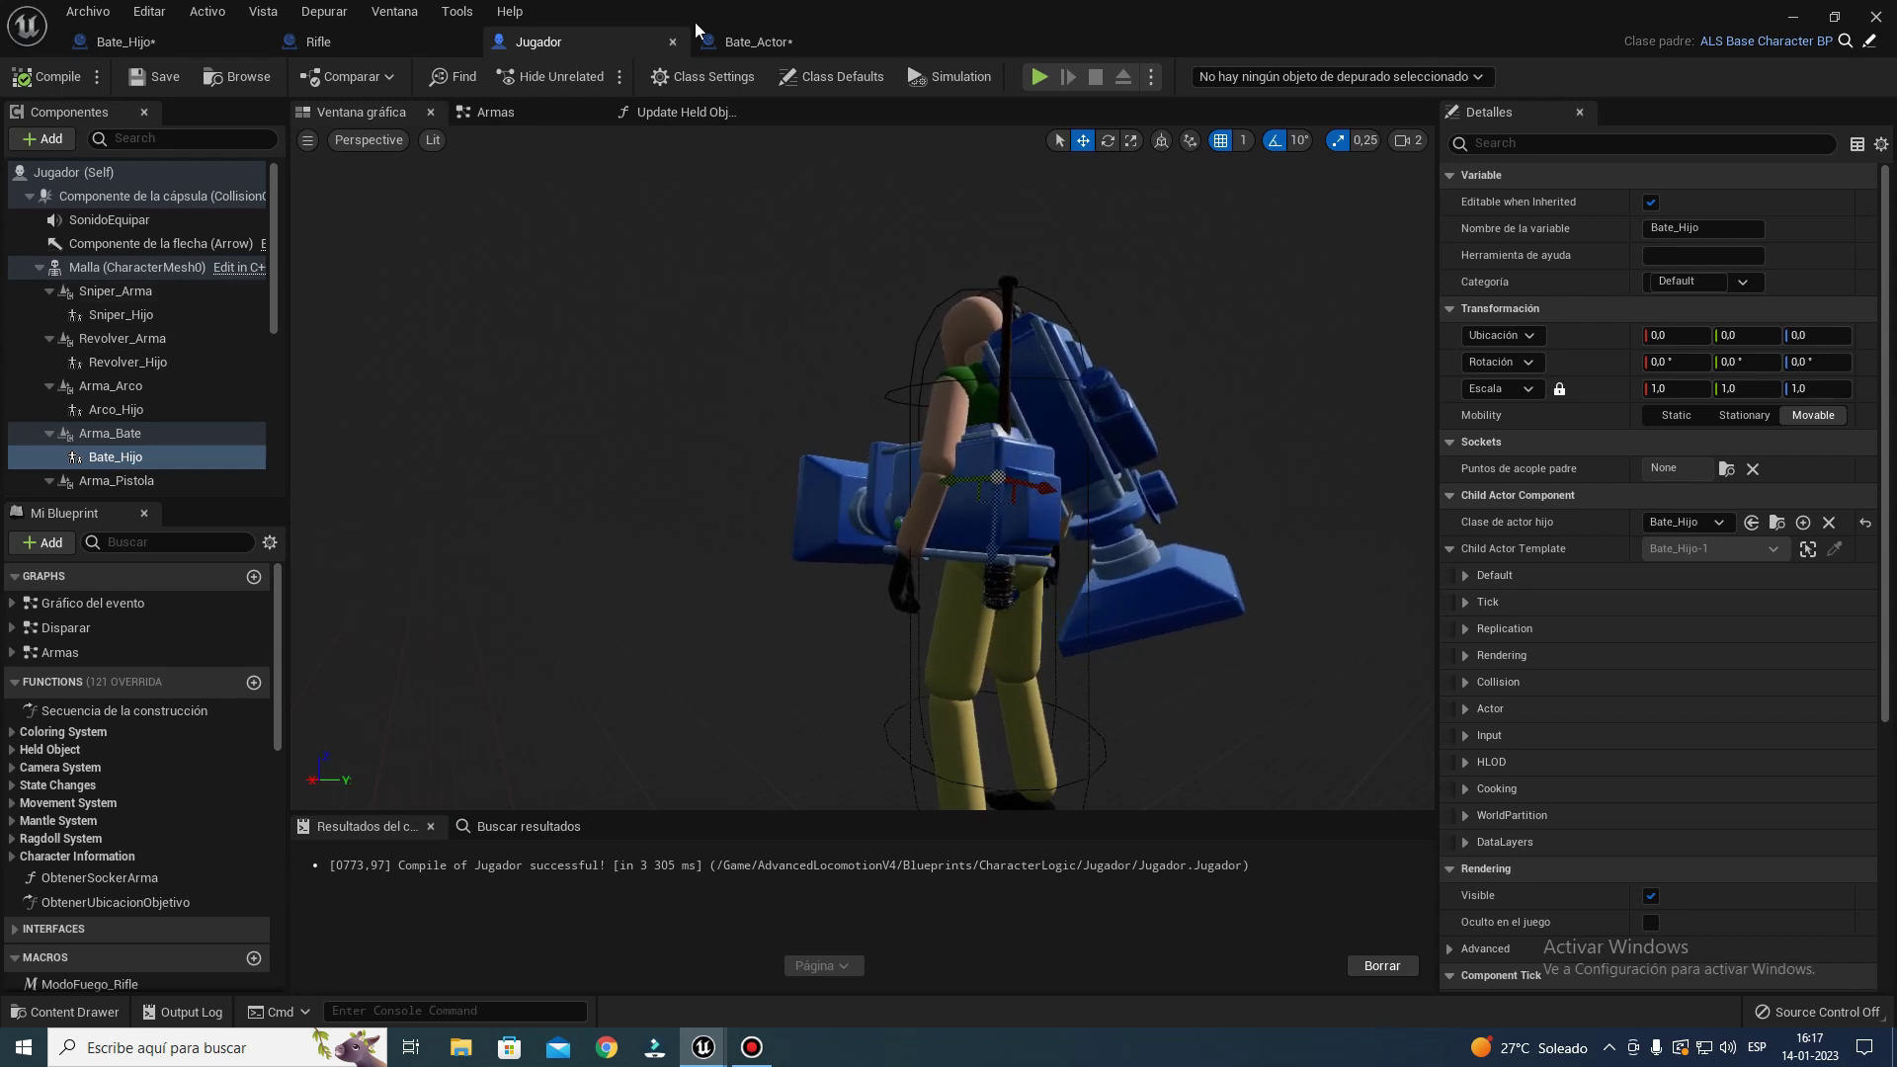
left_click(732, 40)
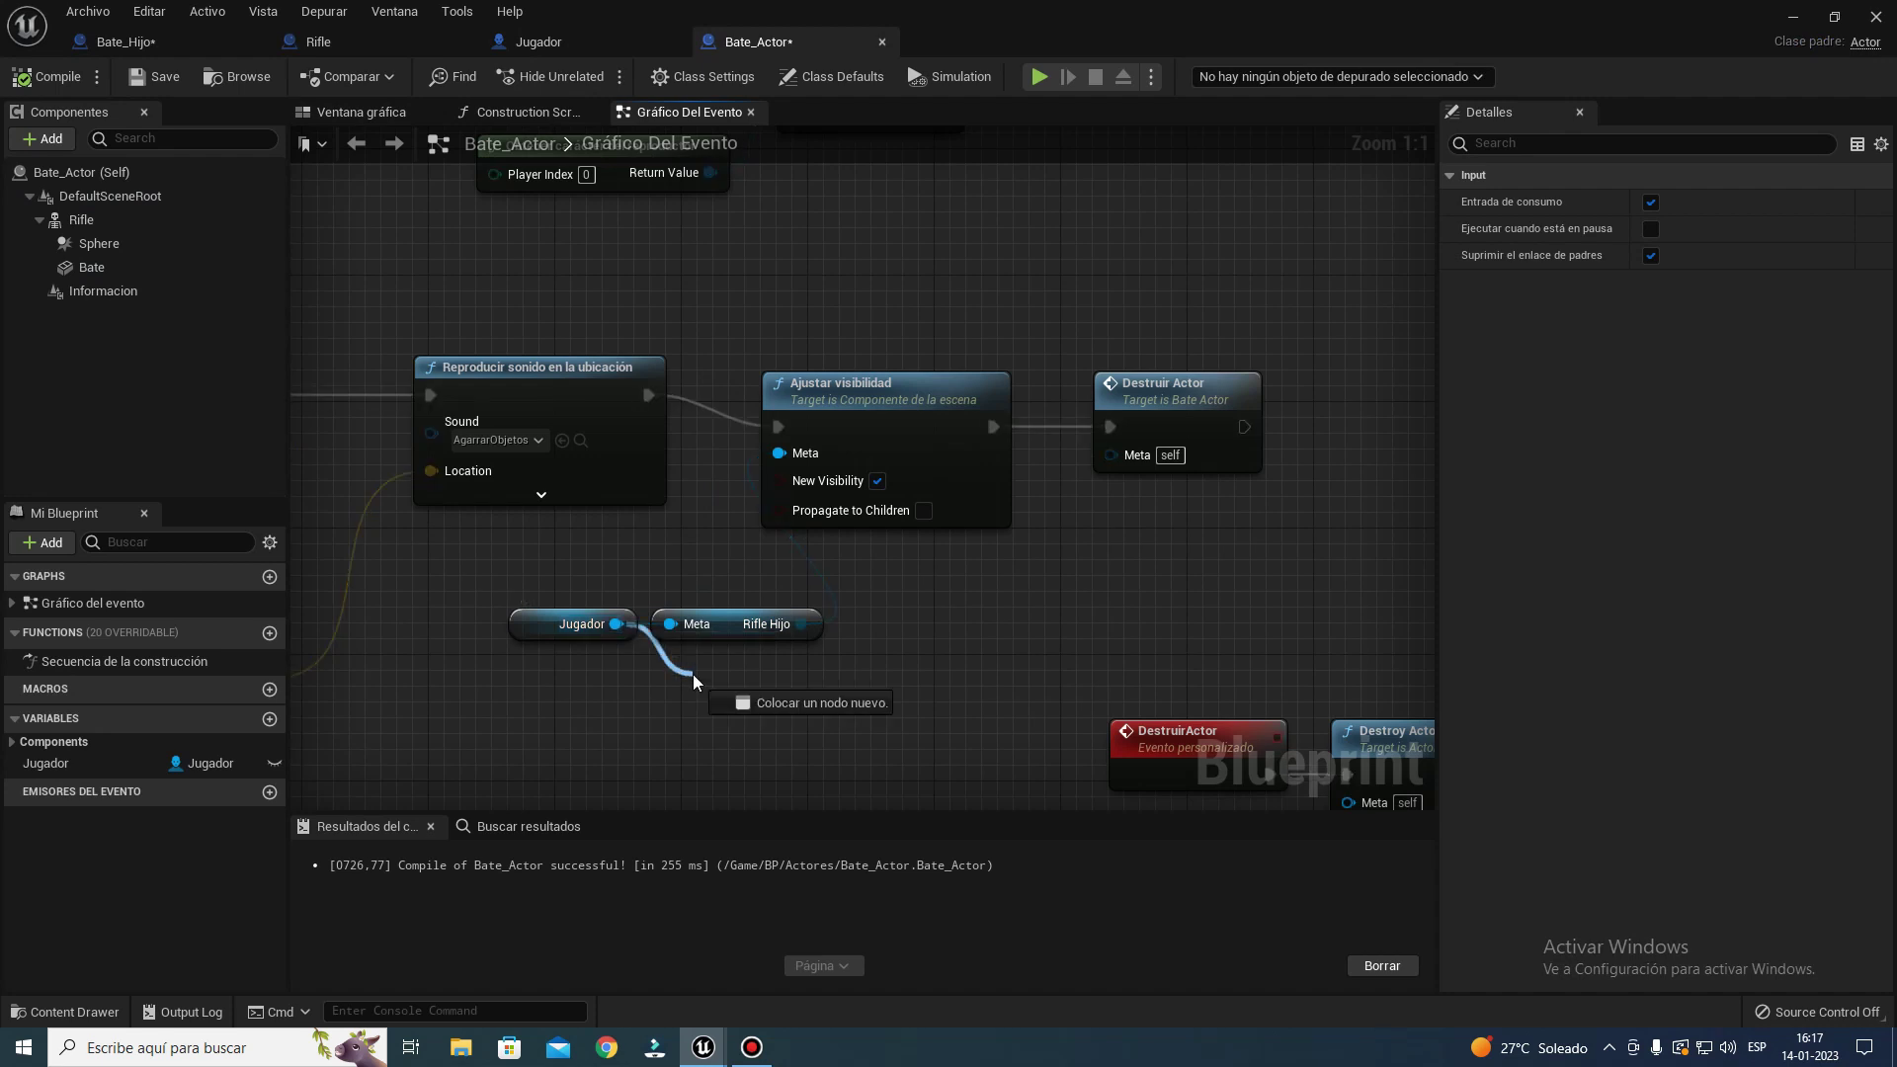
left_click_drag(616, 624, 695, 680)
type("bate")
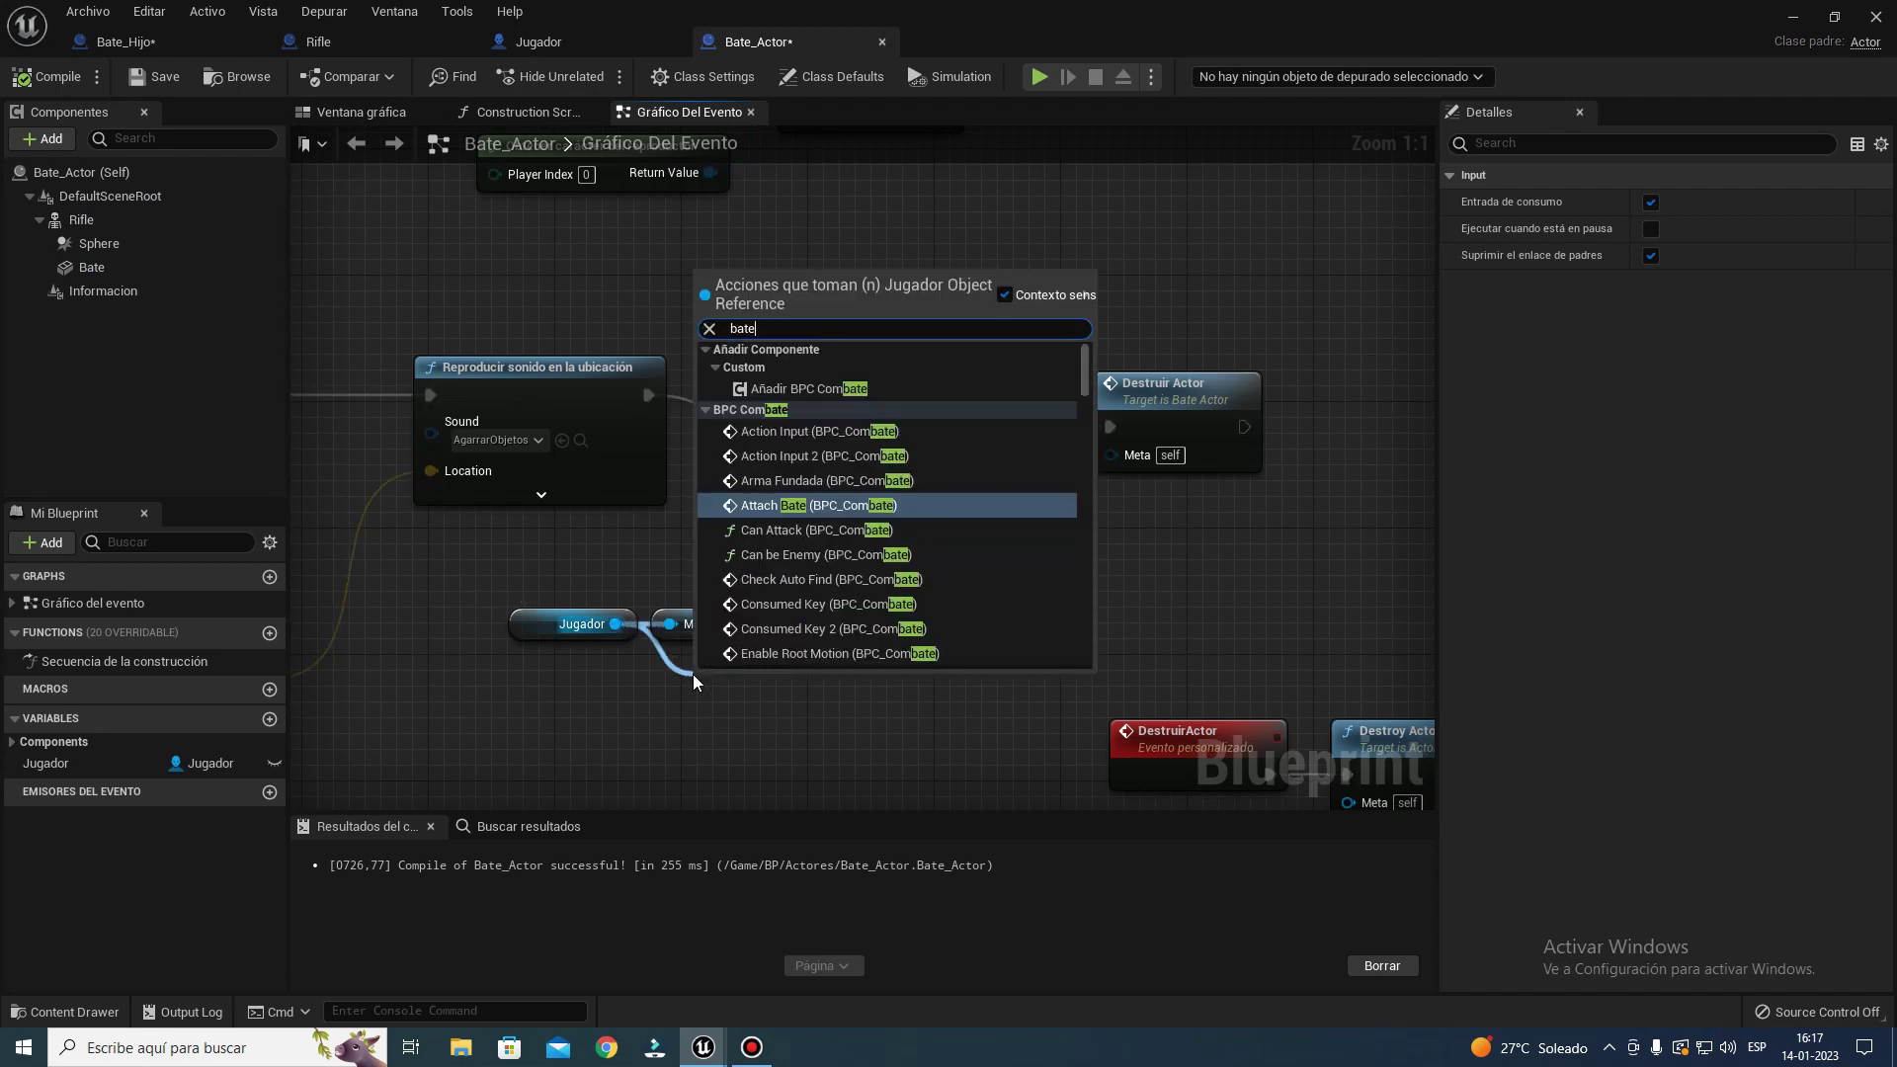
type("hi")
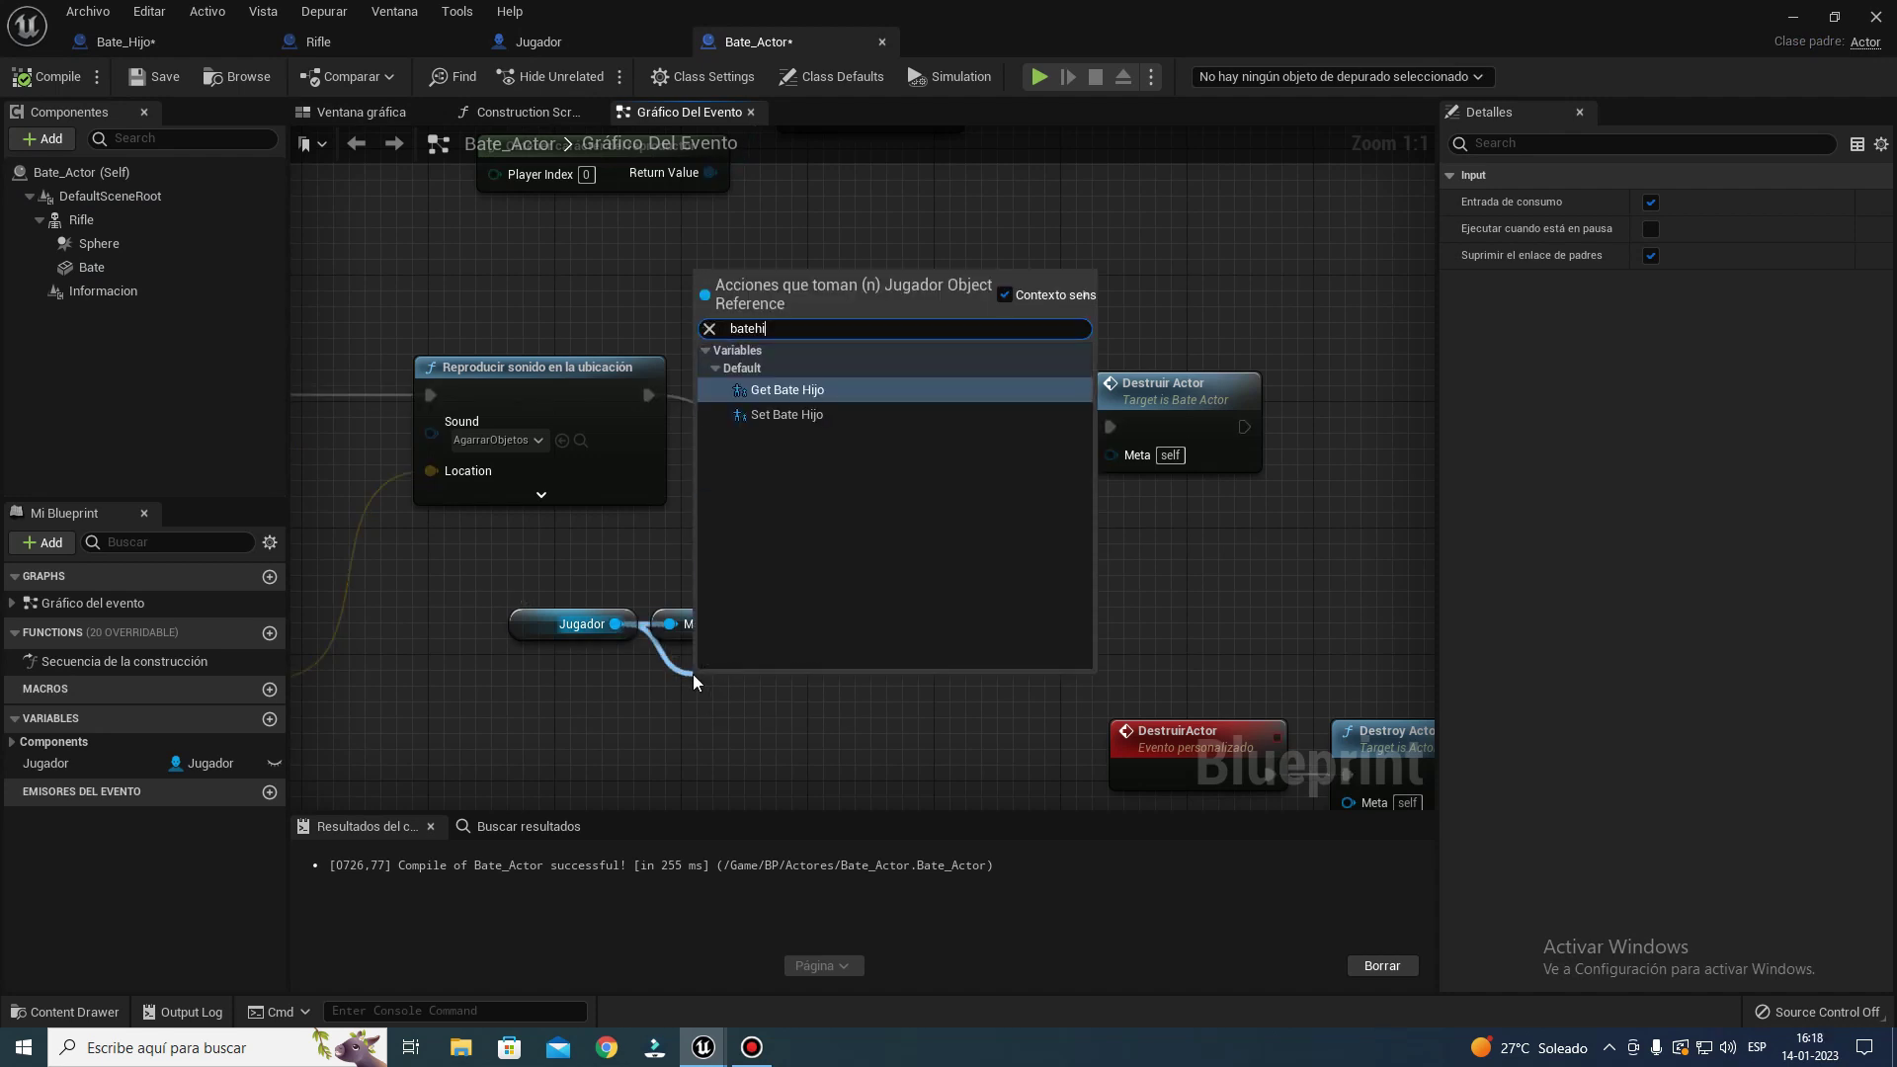
key("Return")
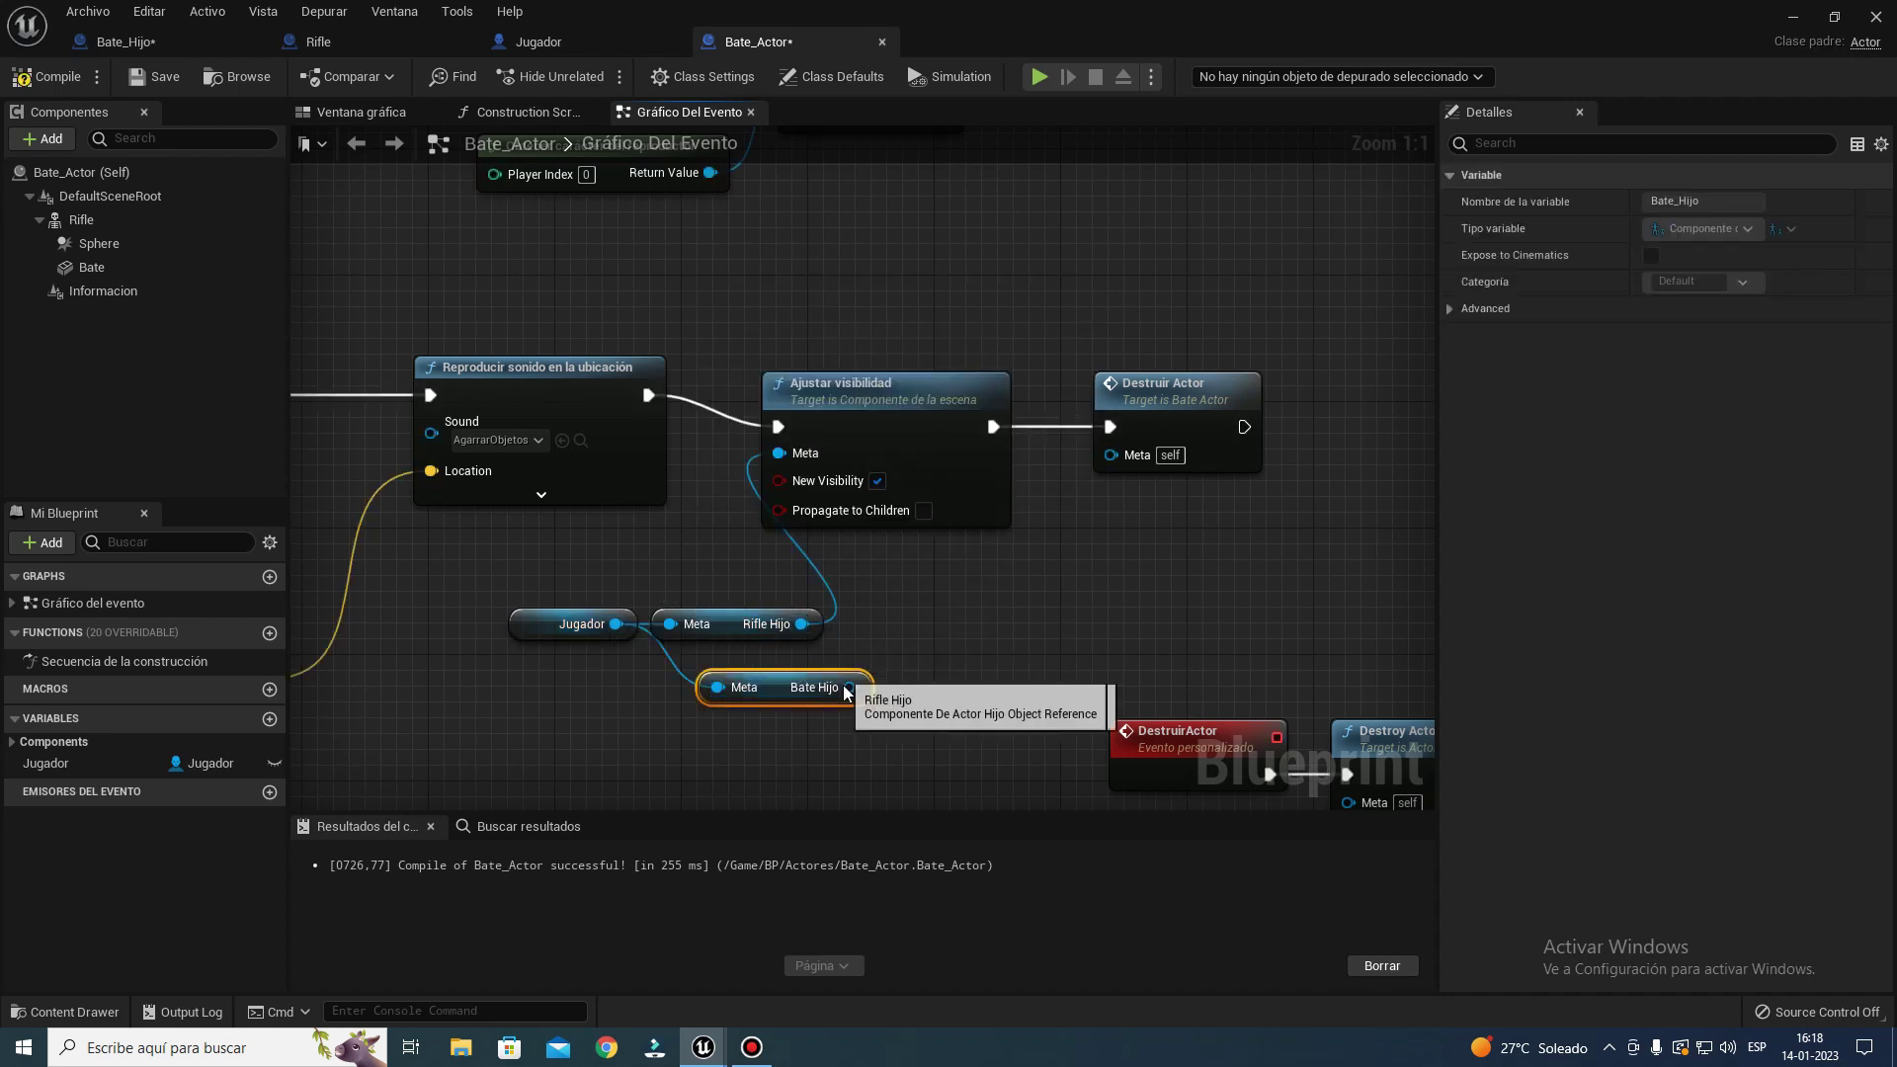
left_click_drag(850, 687, 791, 453)
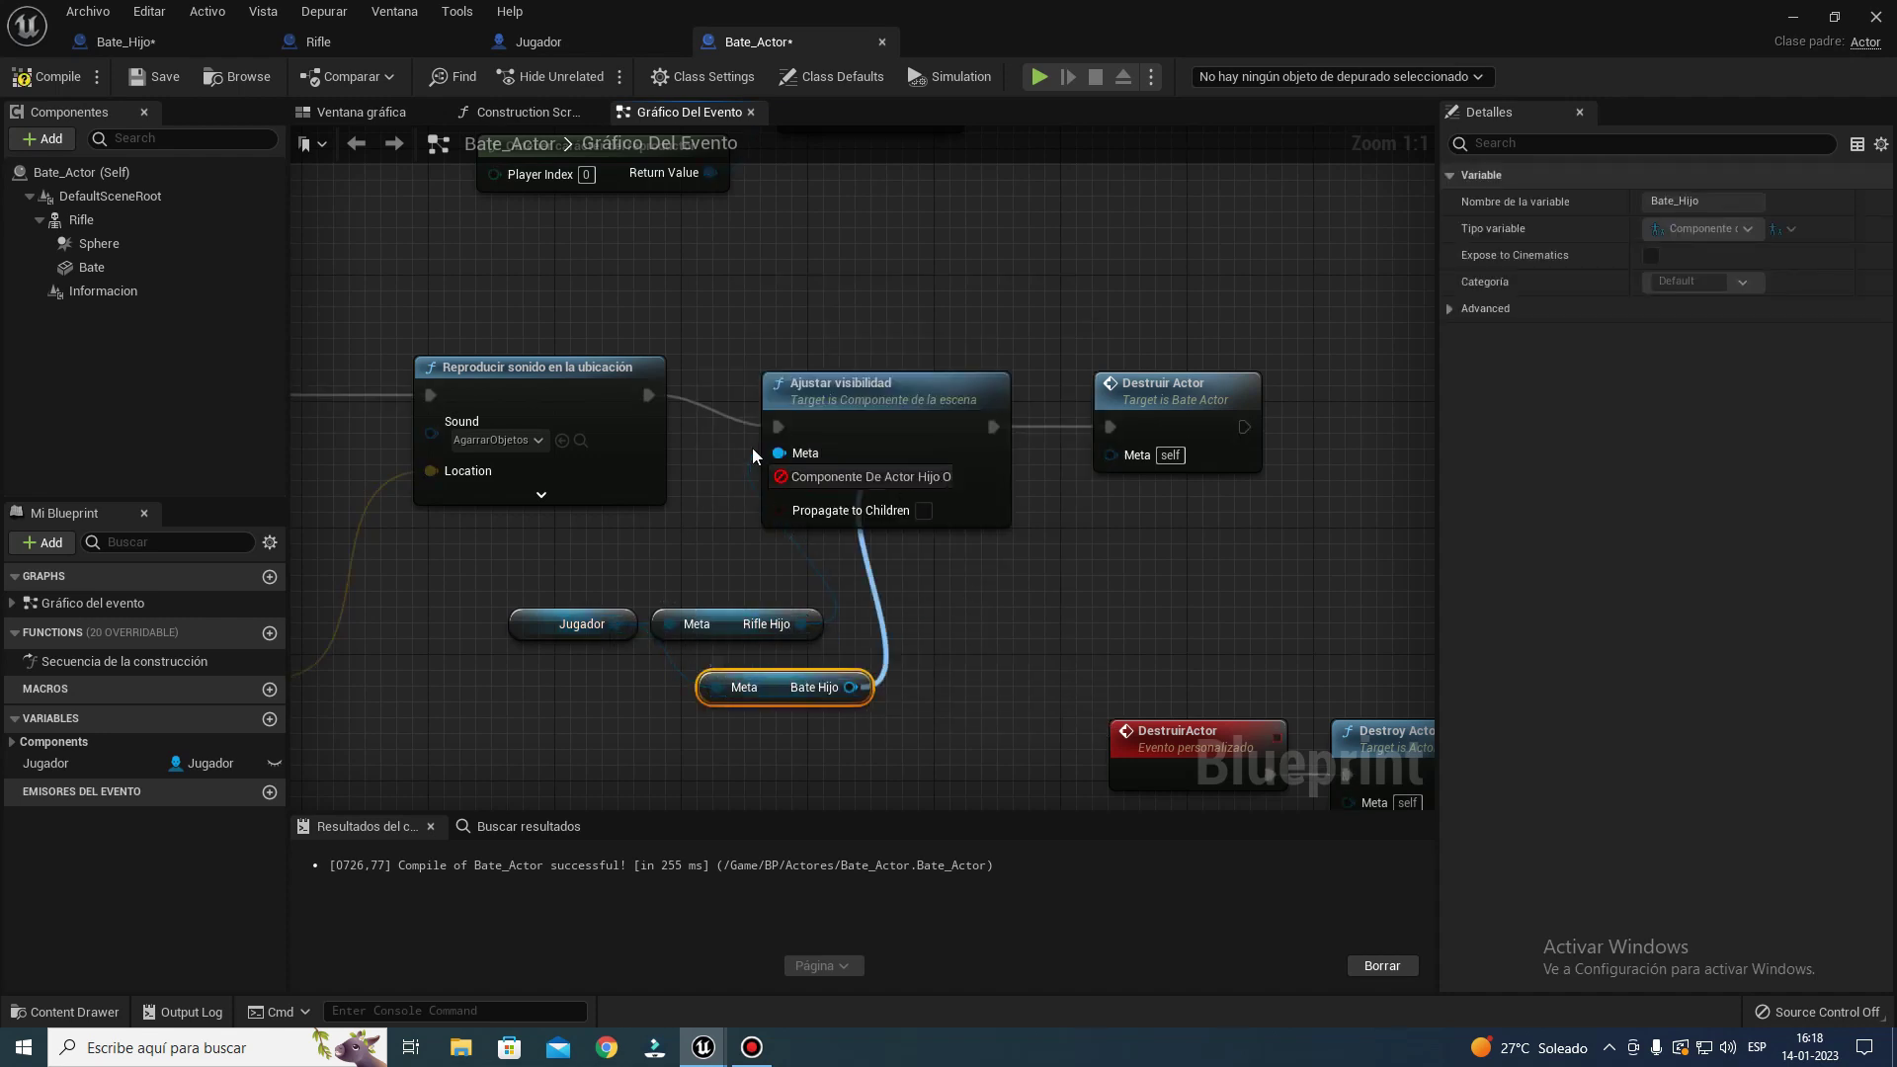
left_click(726, 621)
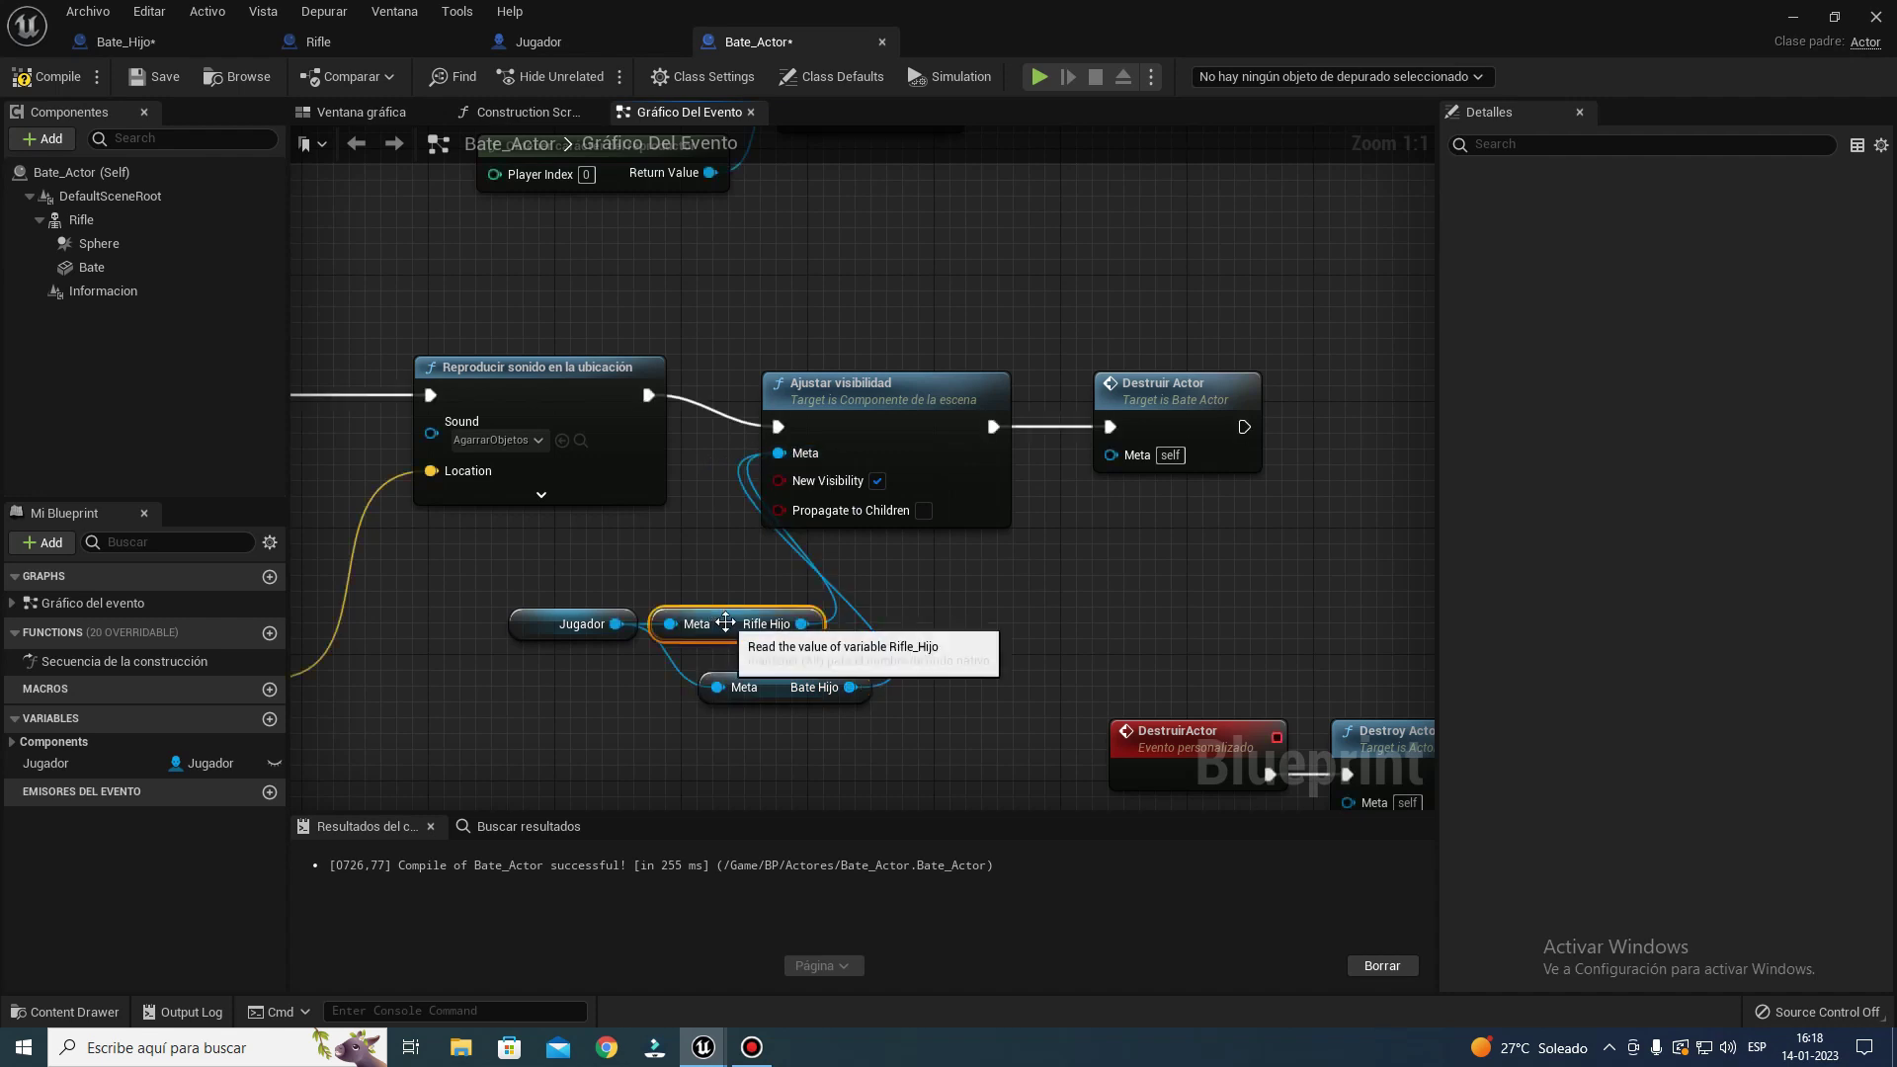
key("Delete")
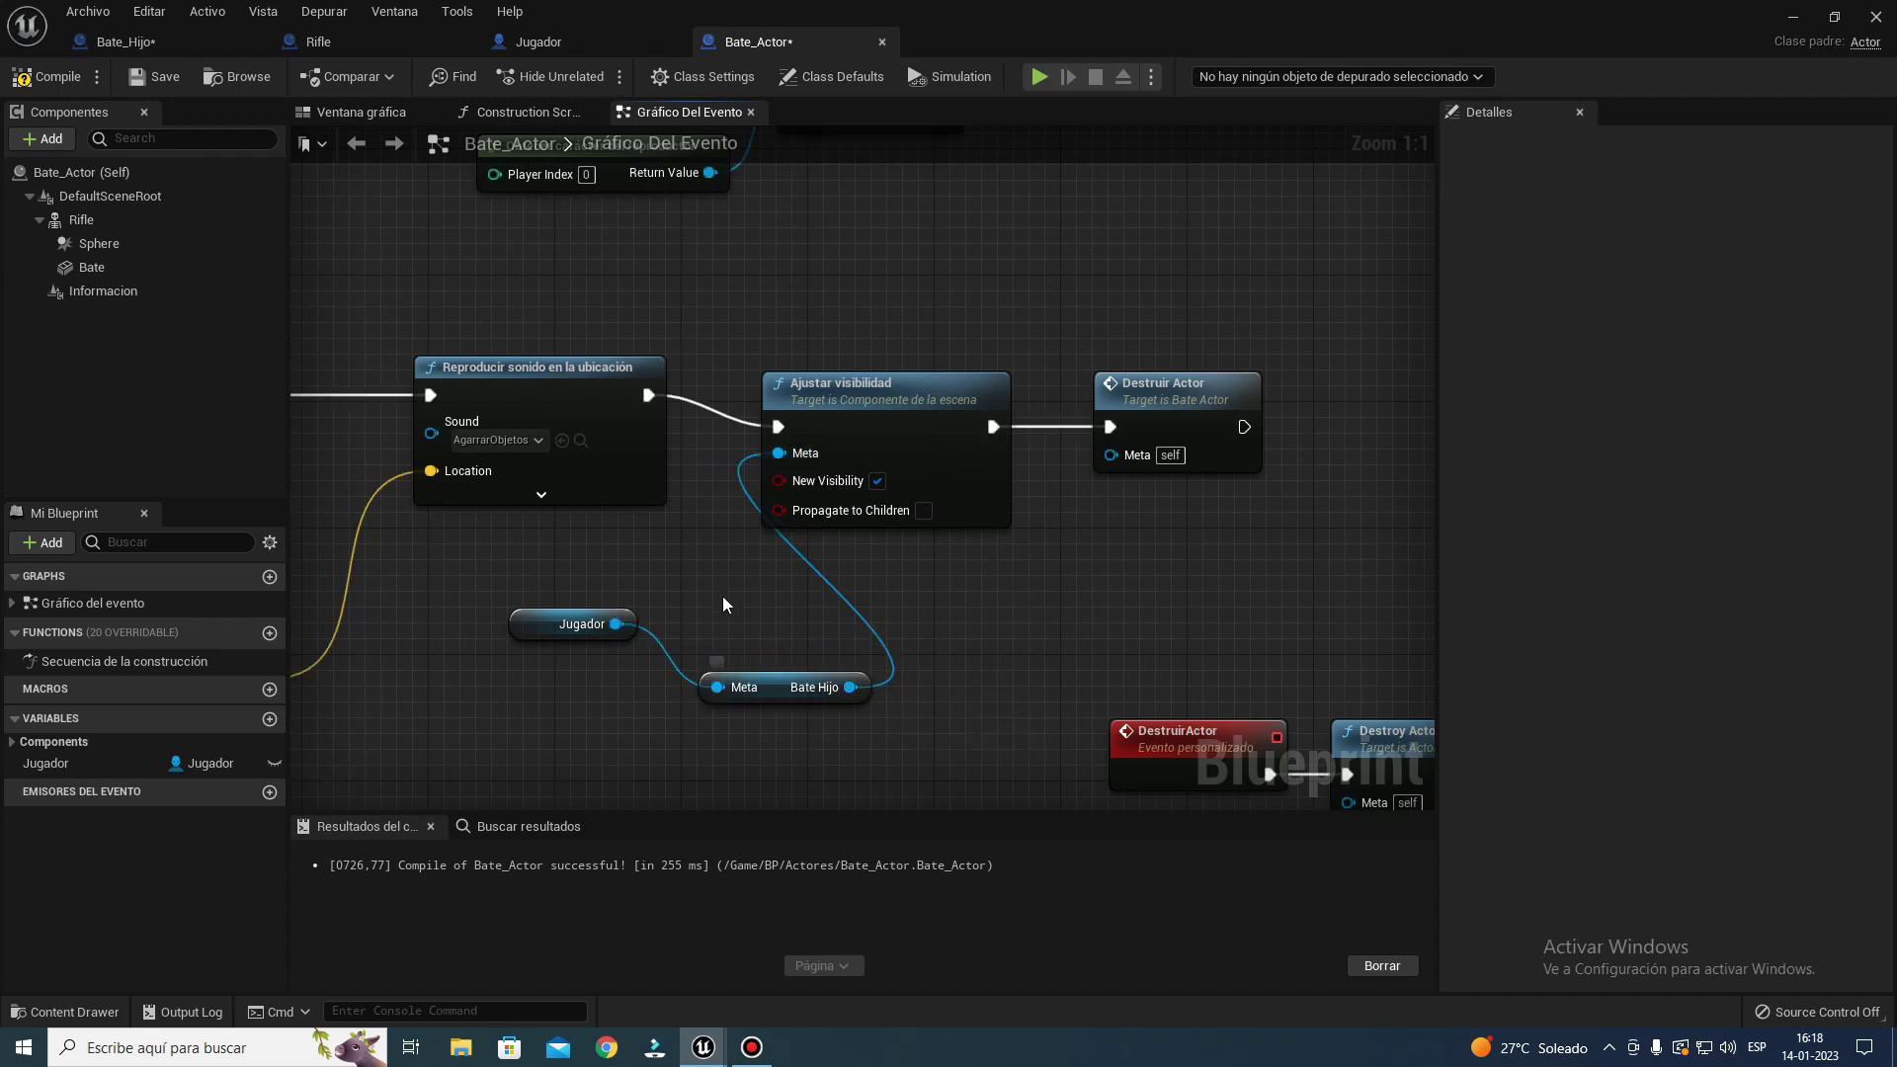
left_click(756, 686)
scroll(774, 697, "down", 4)
- Review the overlap, DestruirActor and BeginPlay node groups, then compile Bate_Actor
right_click_drag(774, 698, 891, 346)
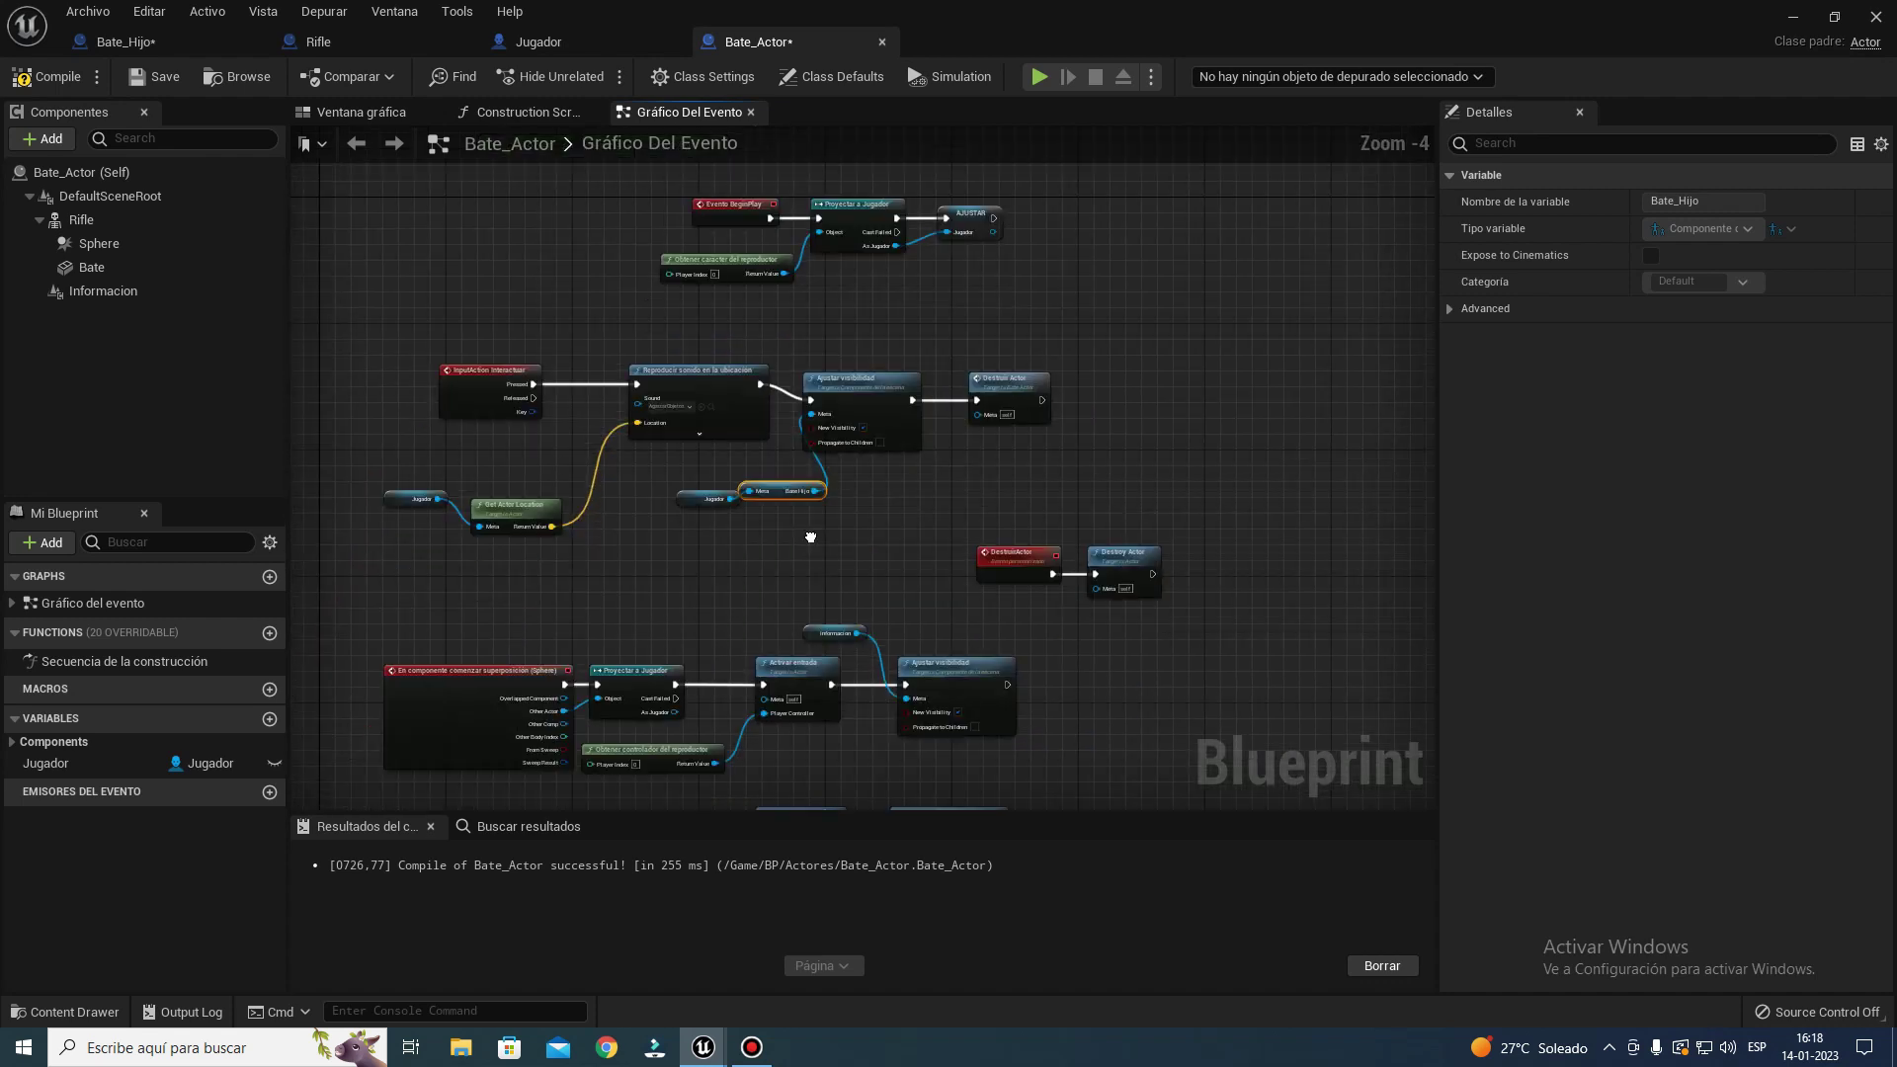
scroll(579, 443, "up", 4)
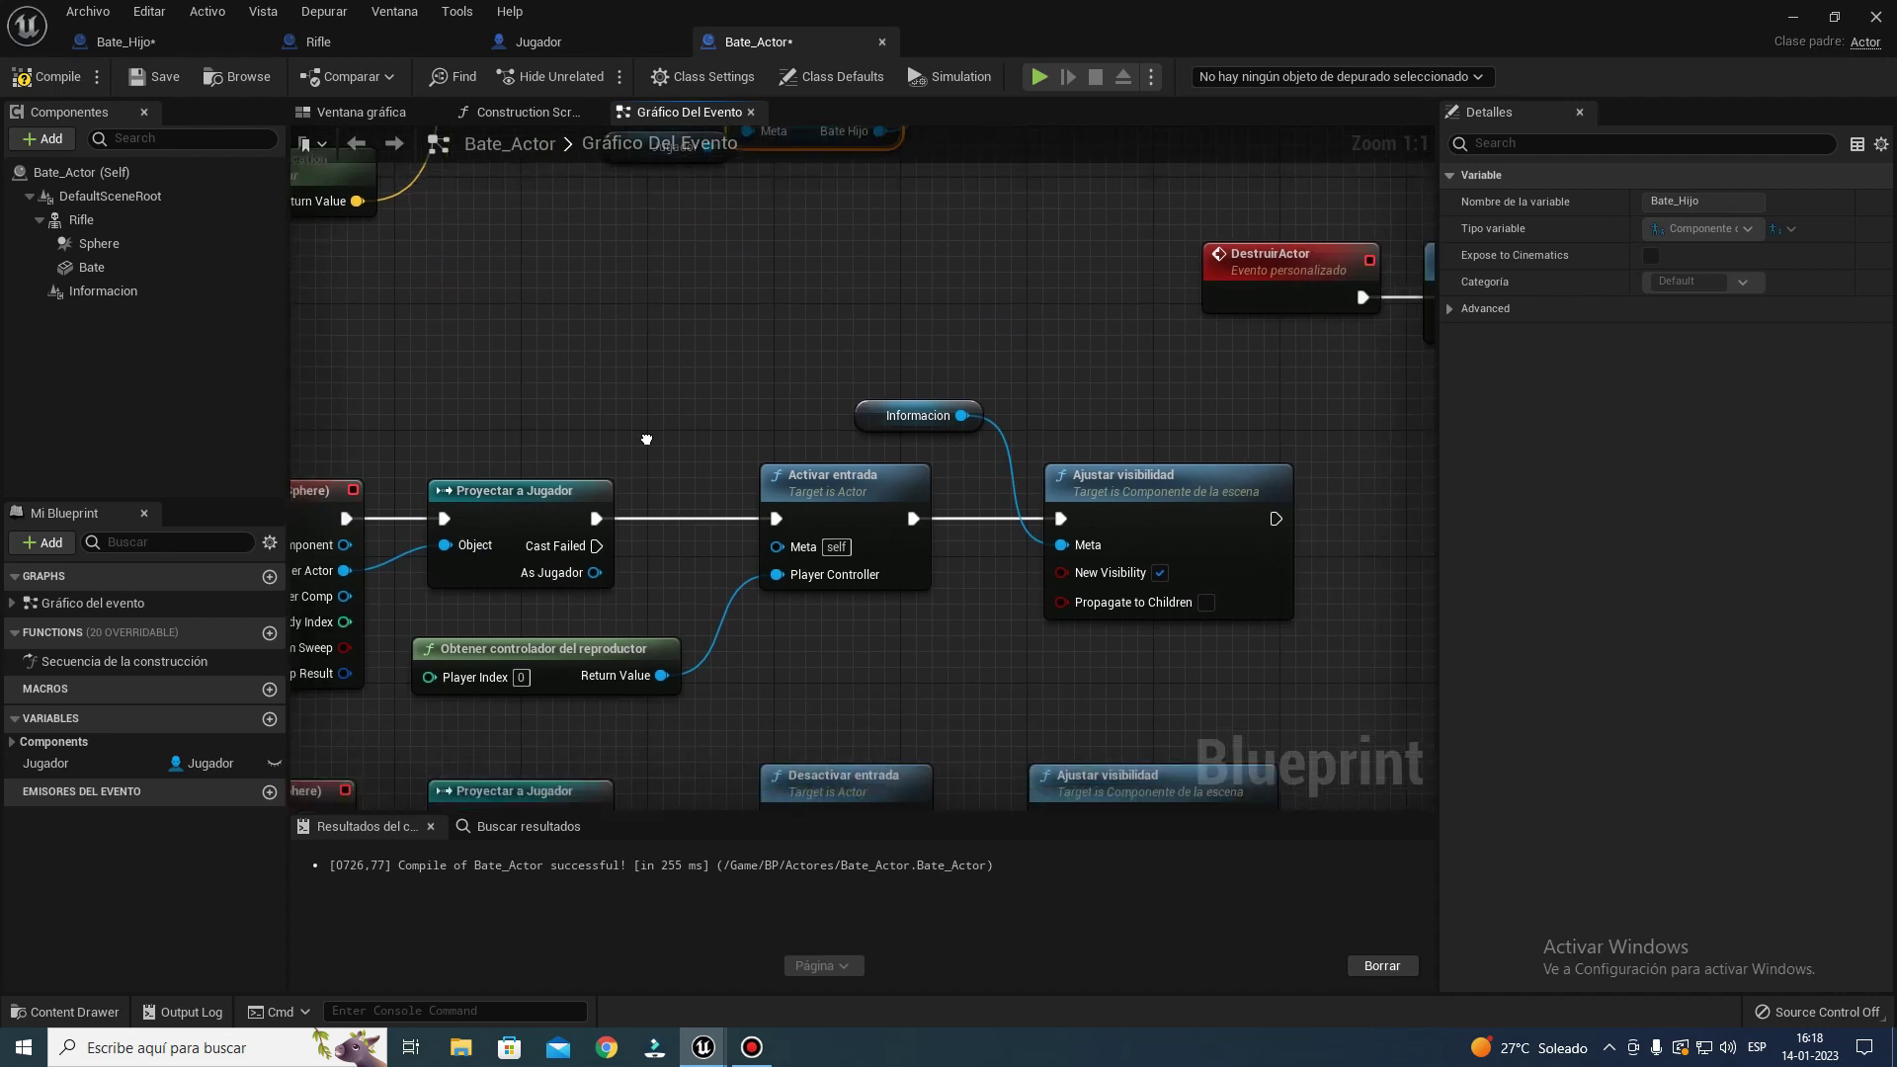
right_click_drag(494, 484, 672, 331)
left_click_drag(562, 275, 482, 700)
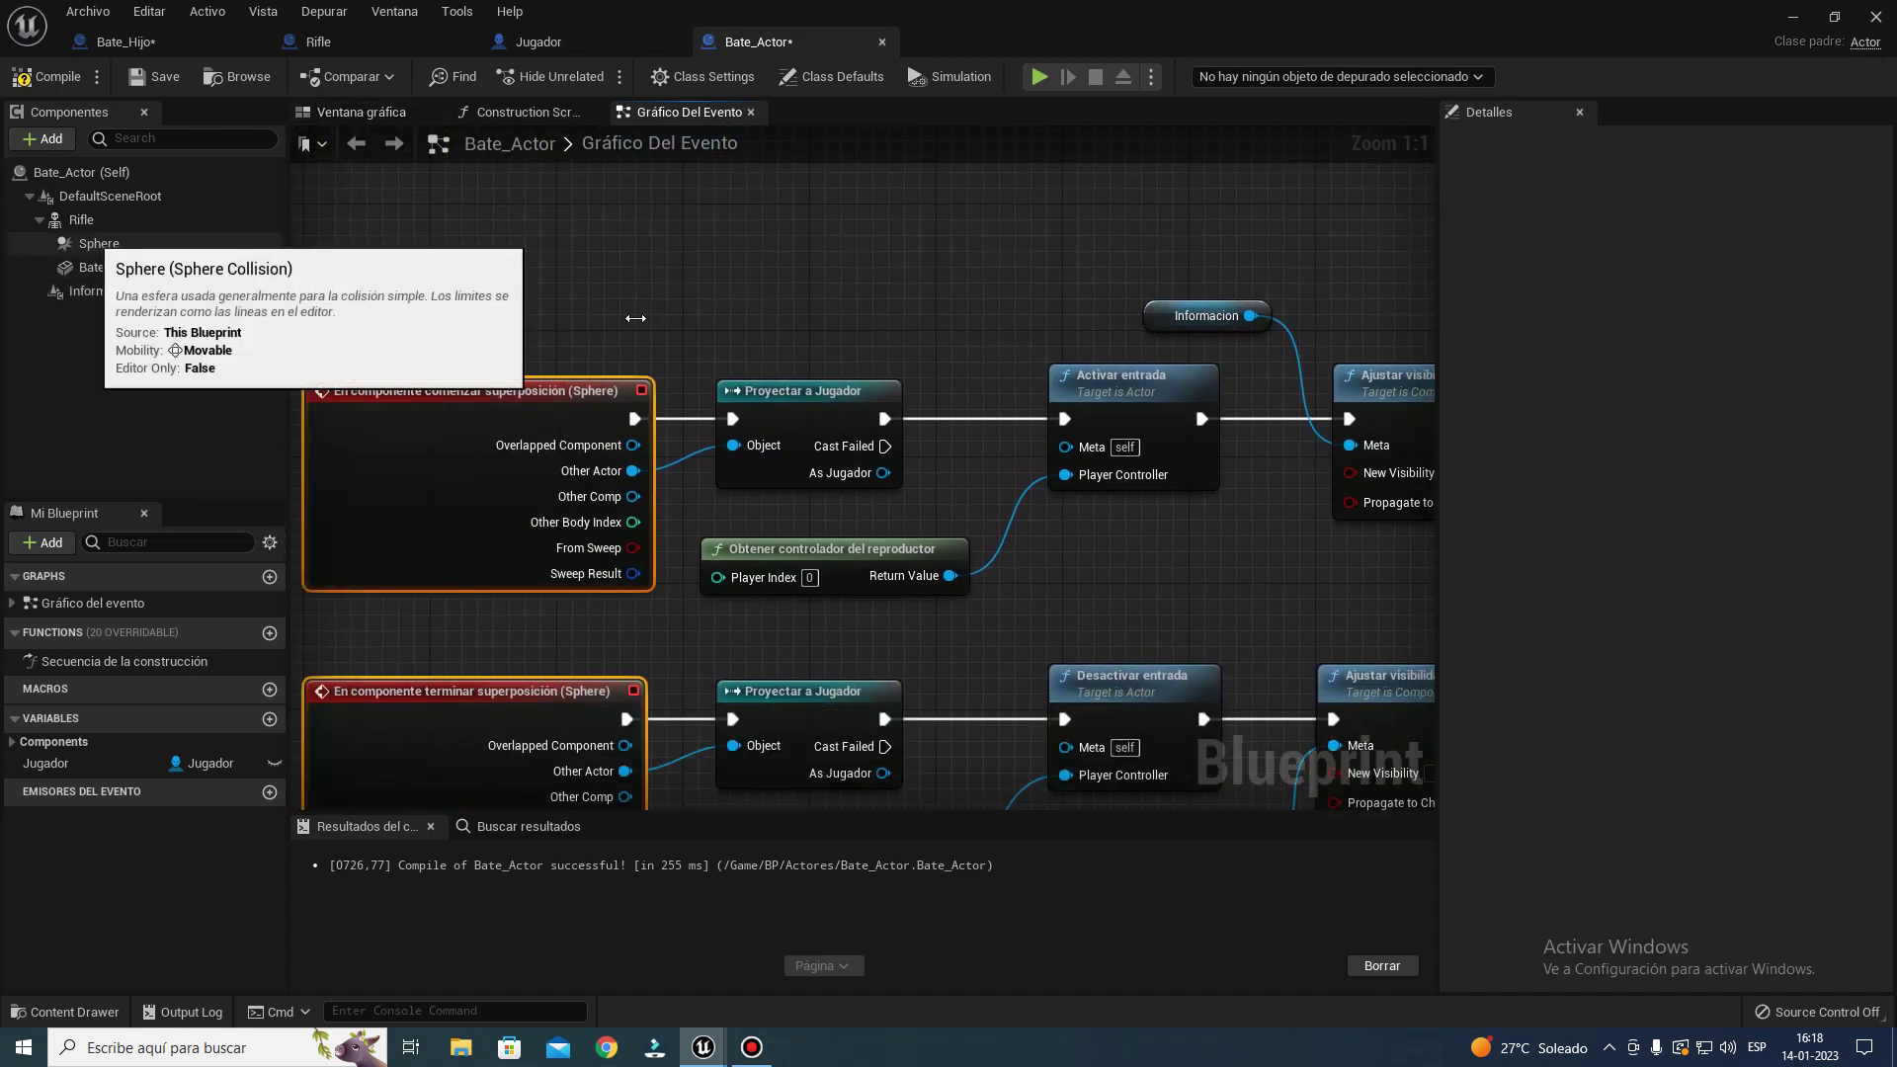
right_click_drag(963, 430, 737, 421)
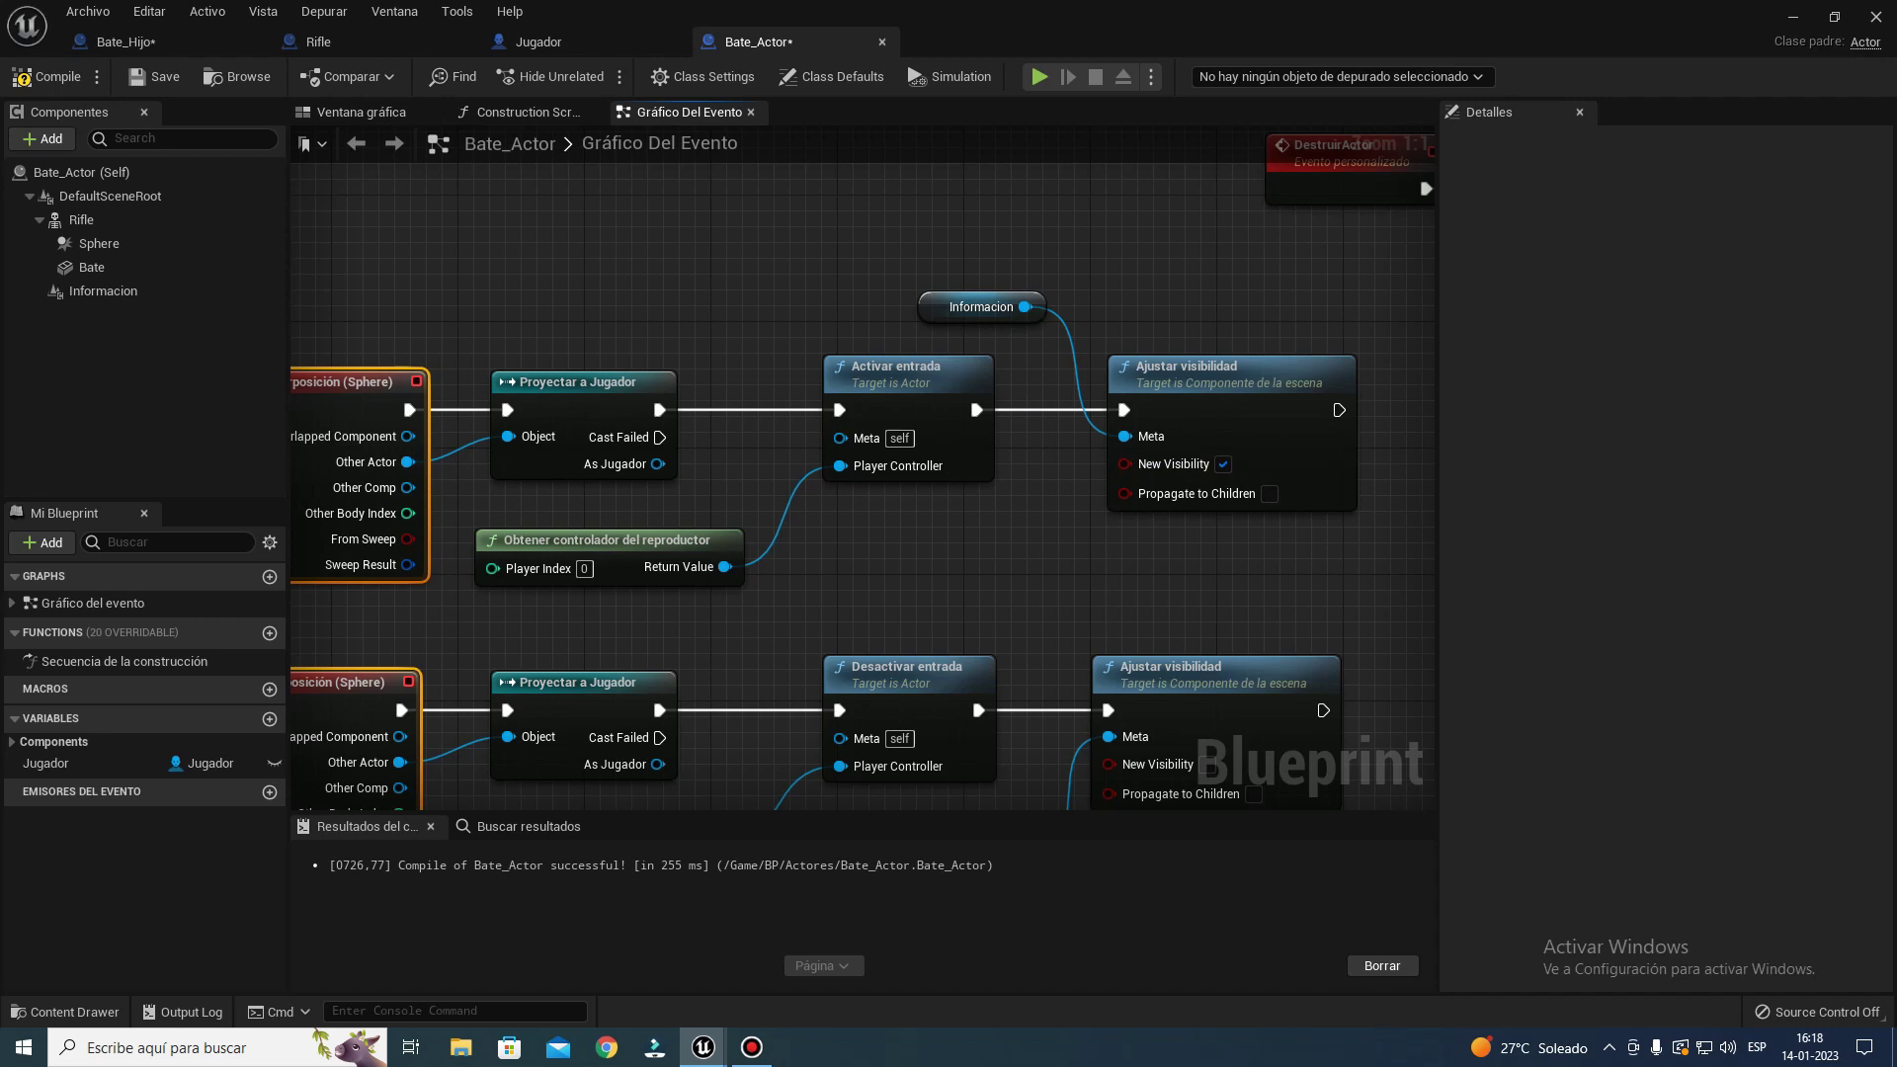
right_click_drag(1013, 536, 966, 224)
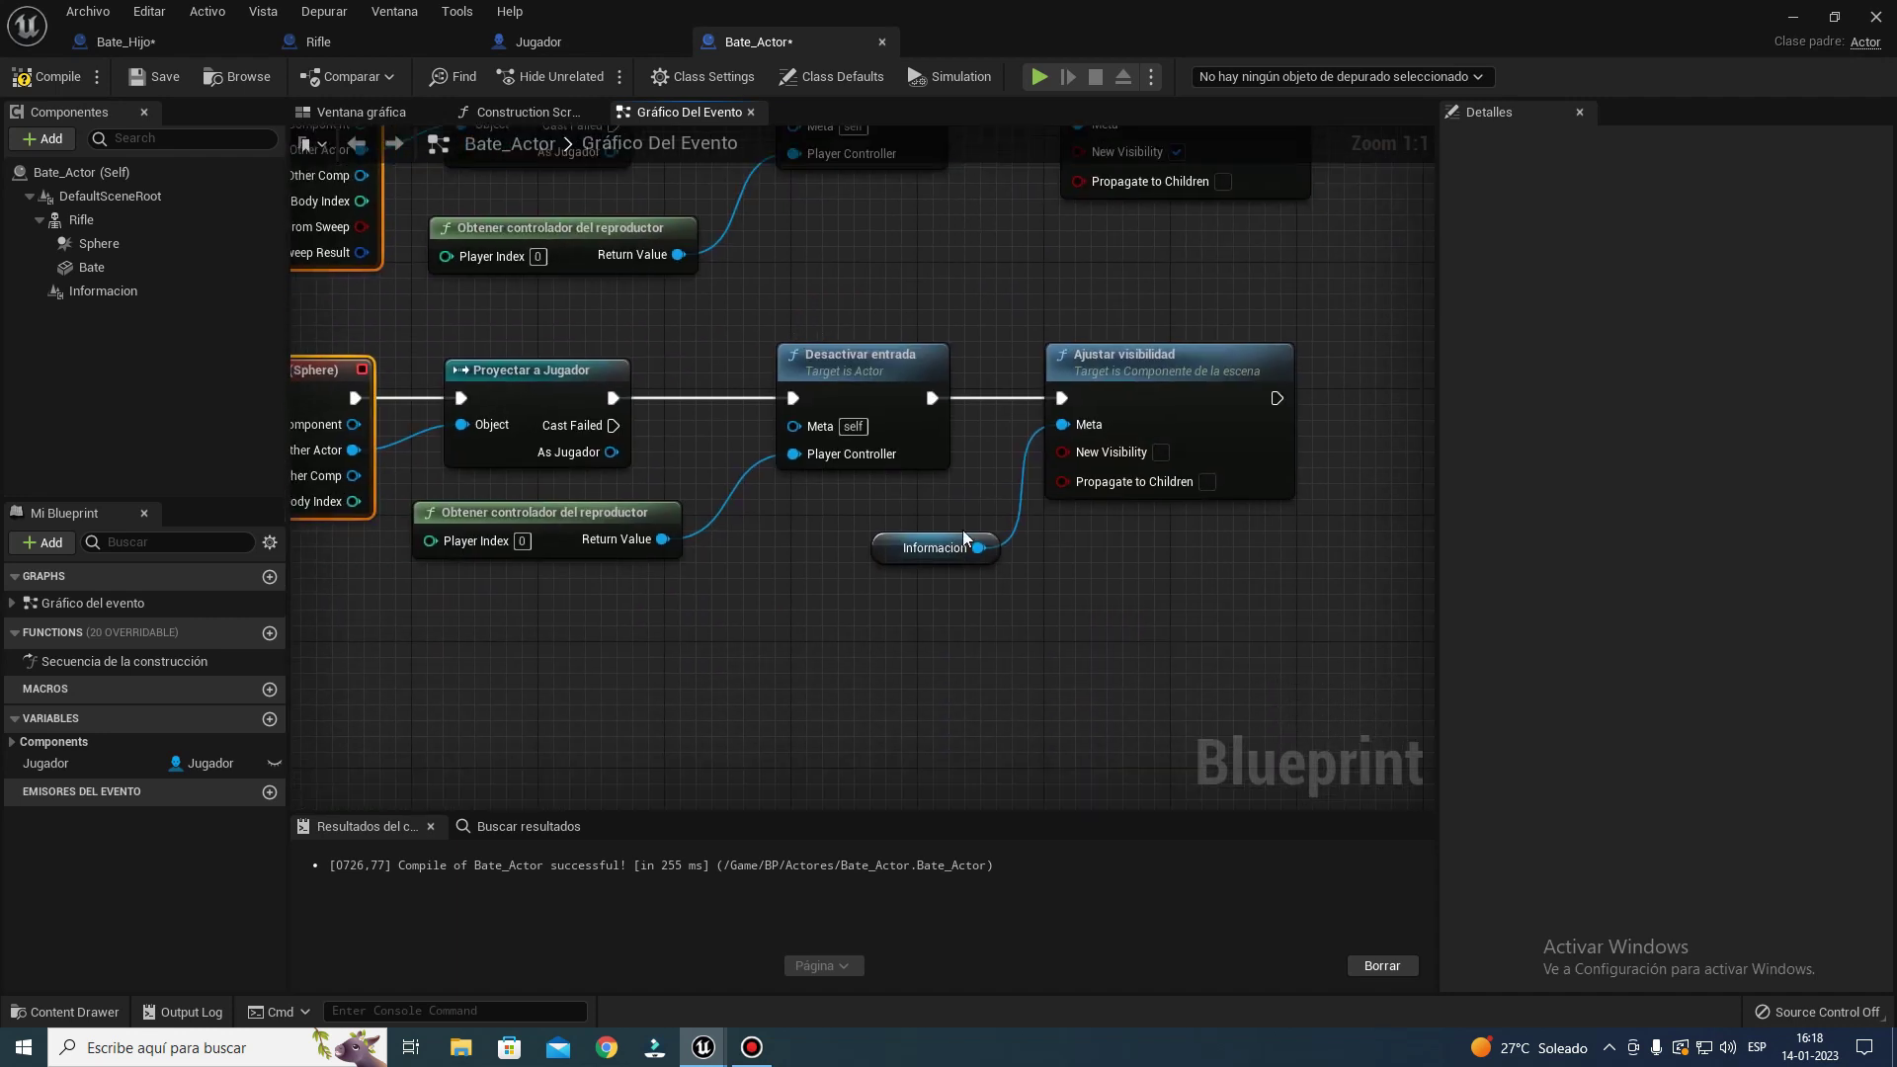
scroll(757, 336, "down", 5)
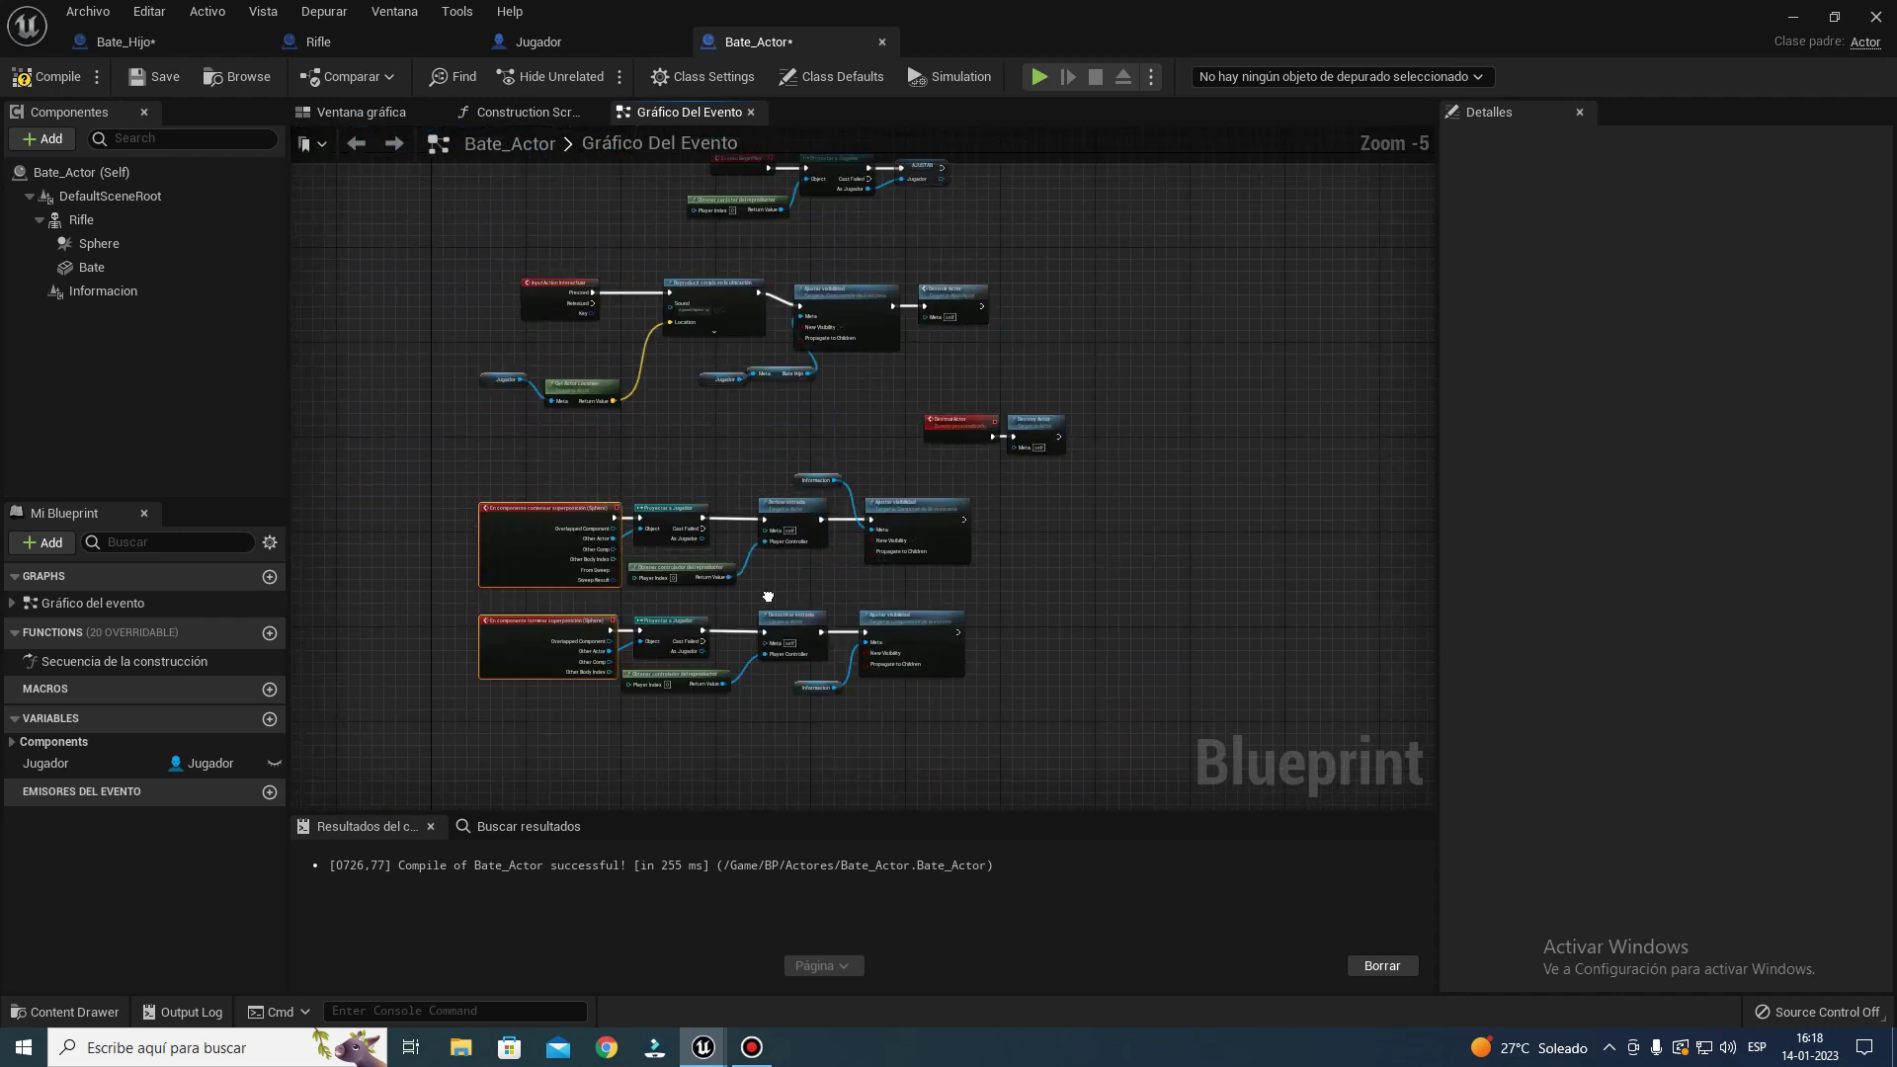
scroll(866, 281, "up", 5)
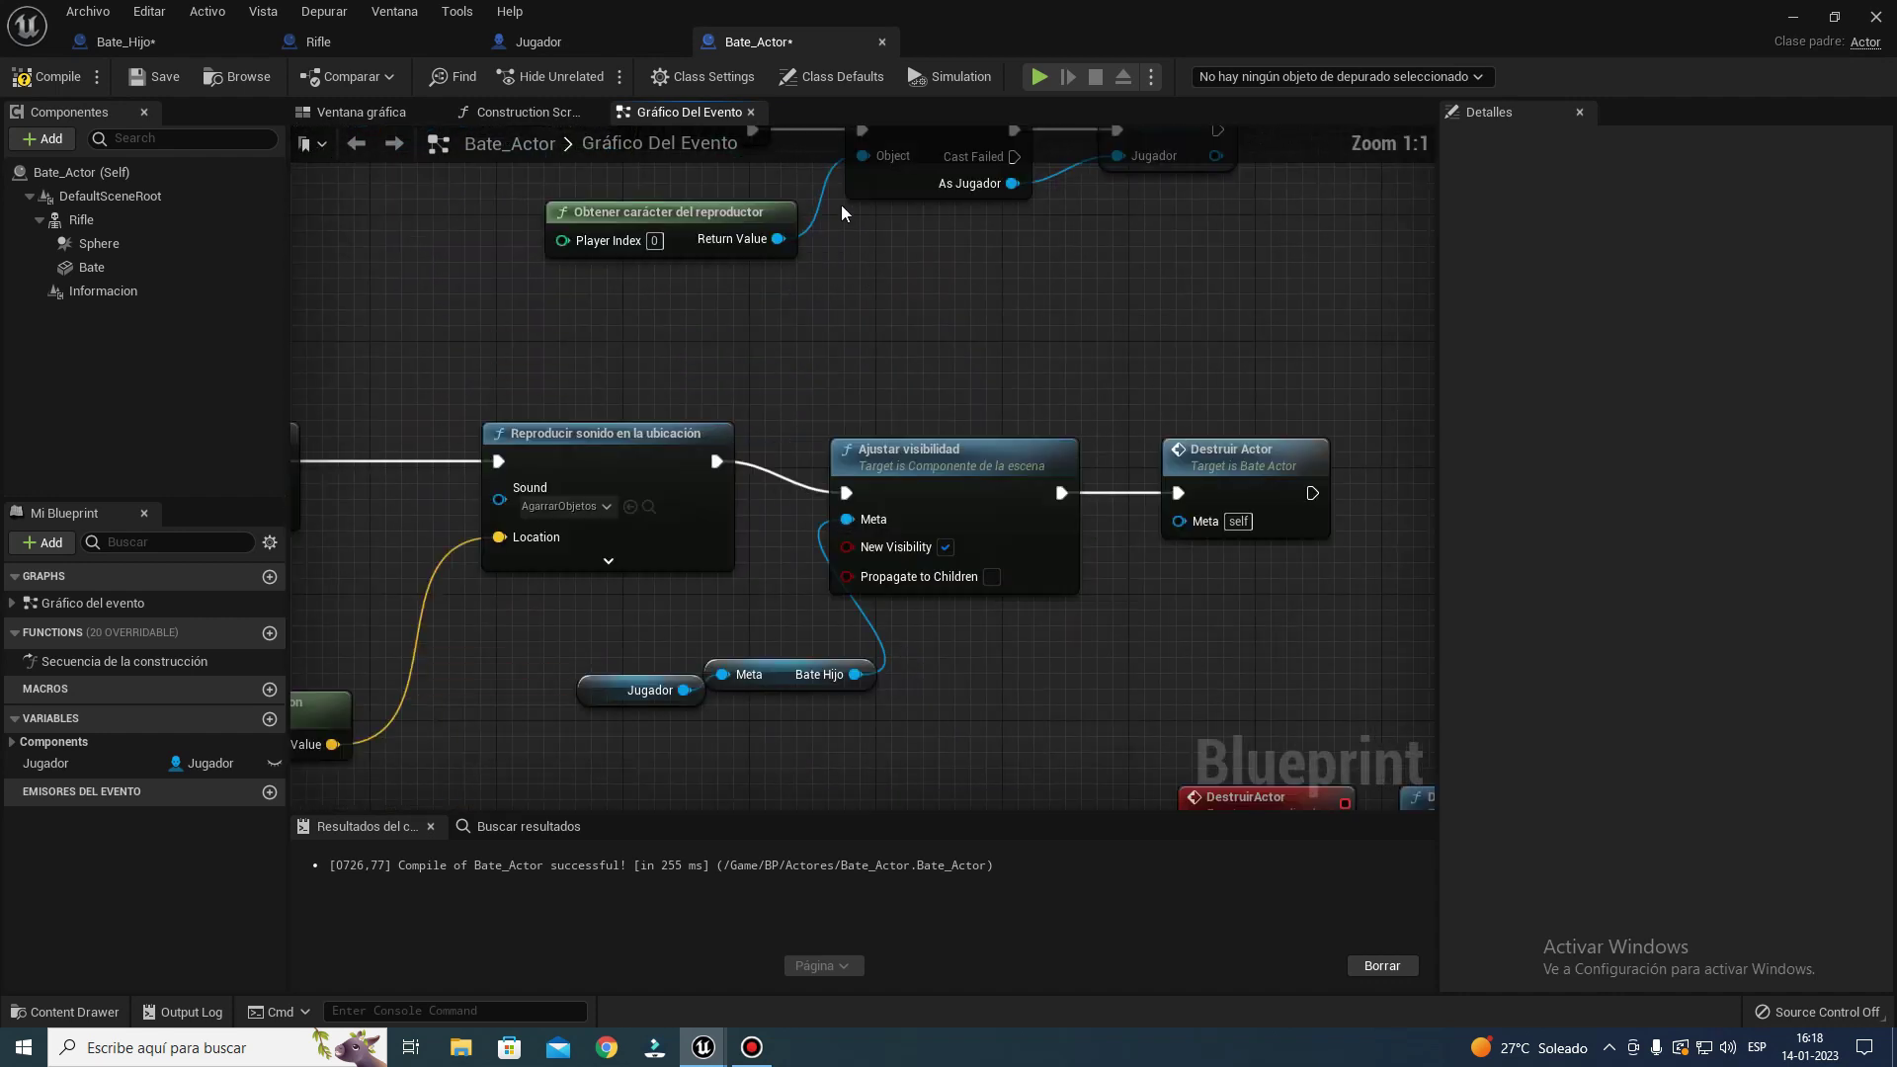
right_click_drag(773, 181, 750, 439)
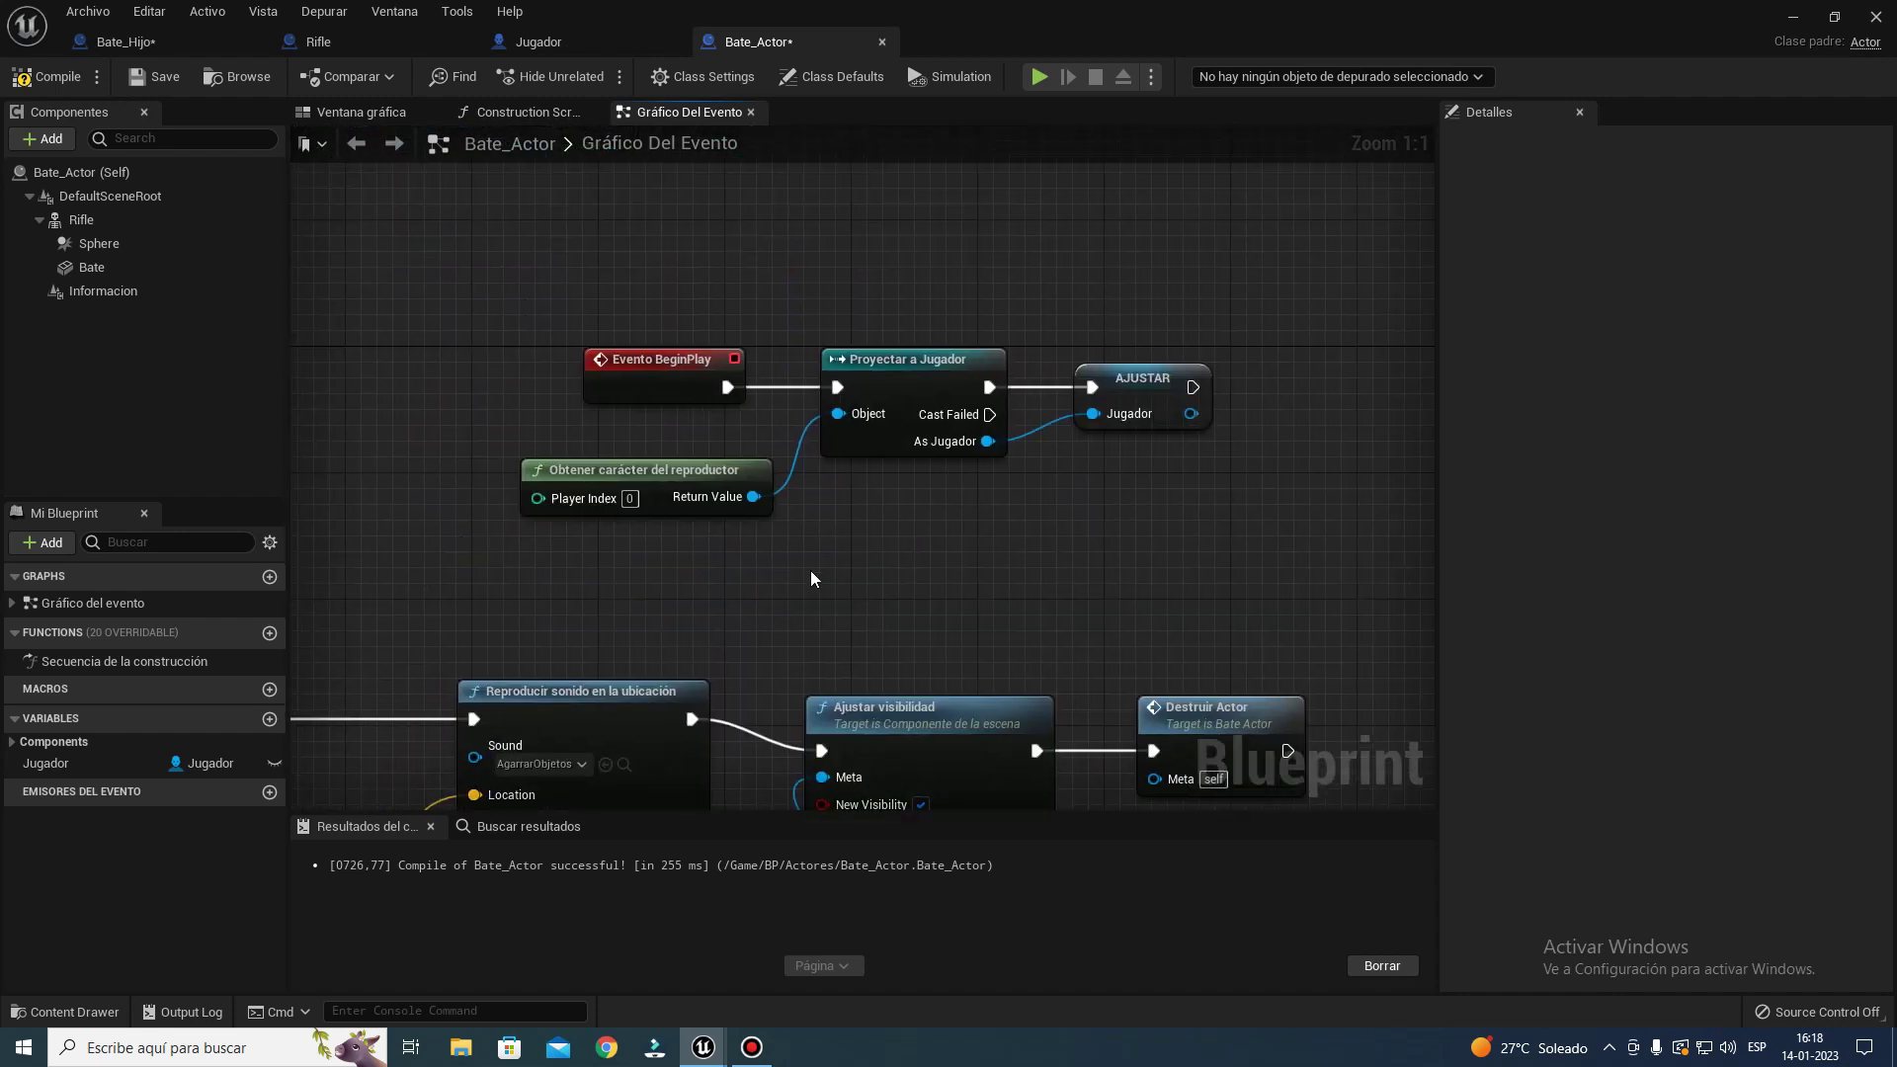
scroll(811, 577, "down", 4)
mouse_move(814, 572)
right_mouse_down()
mouse_move(1048, 411)
mouse_move(798, 333)
right_mouse_up()
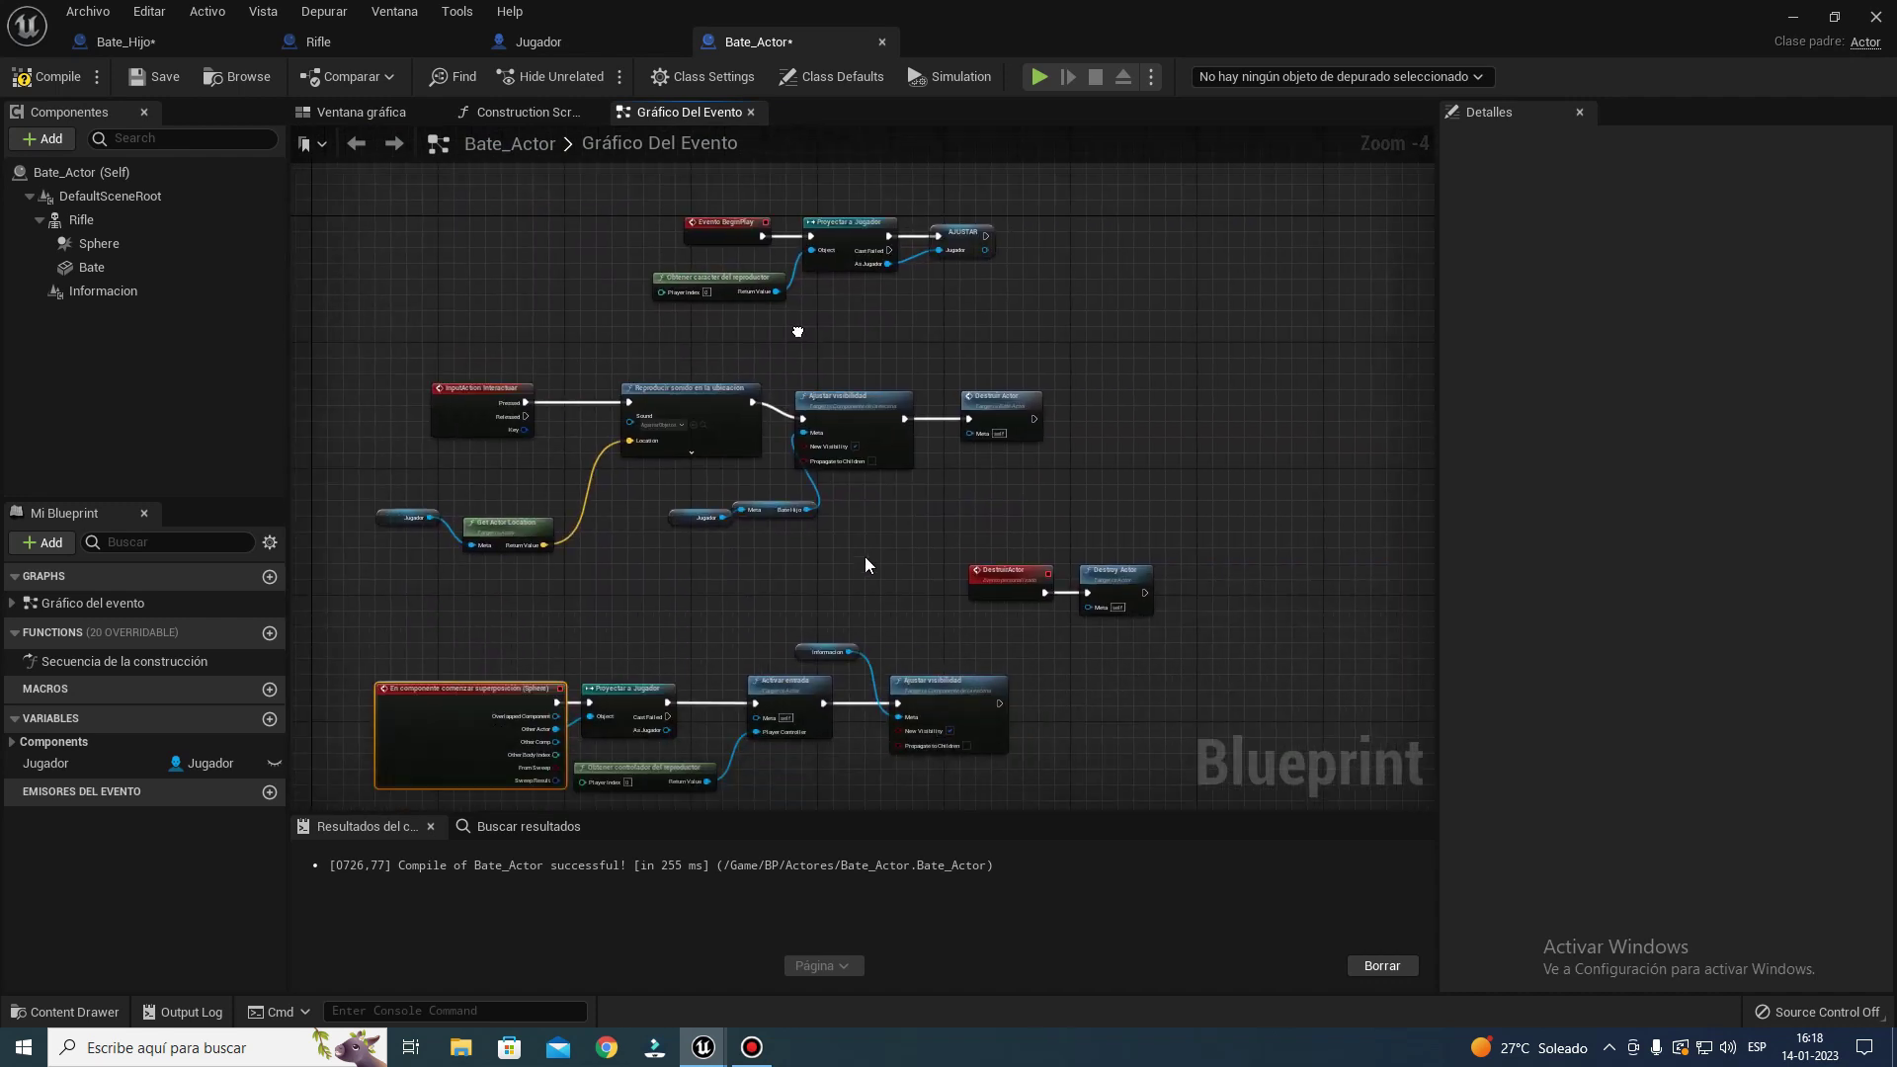
scroll(1044, 622, "up", 4)
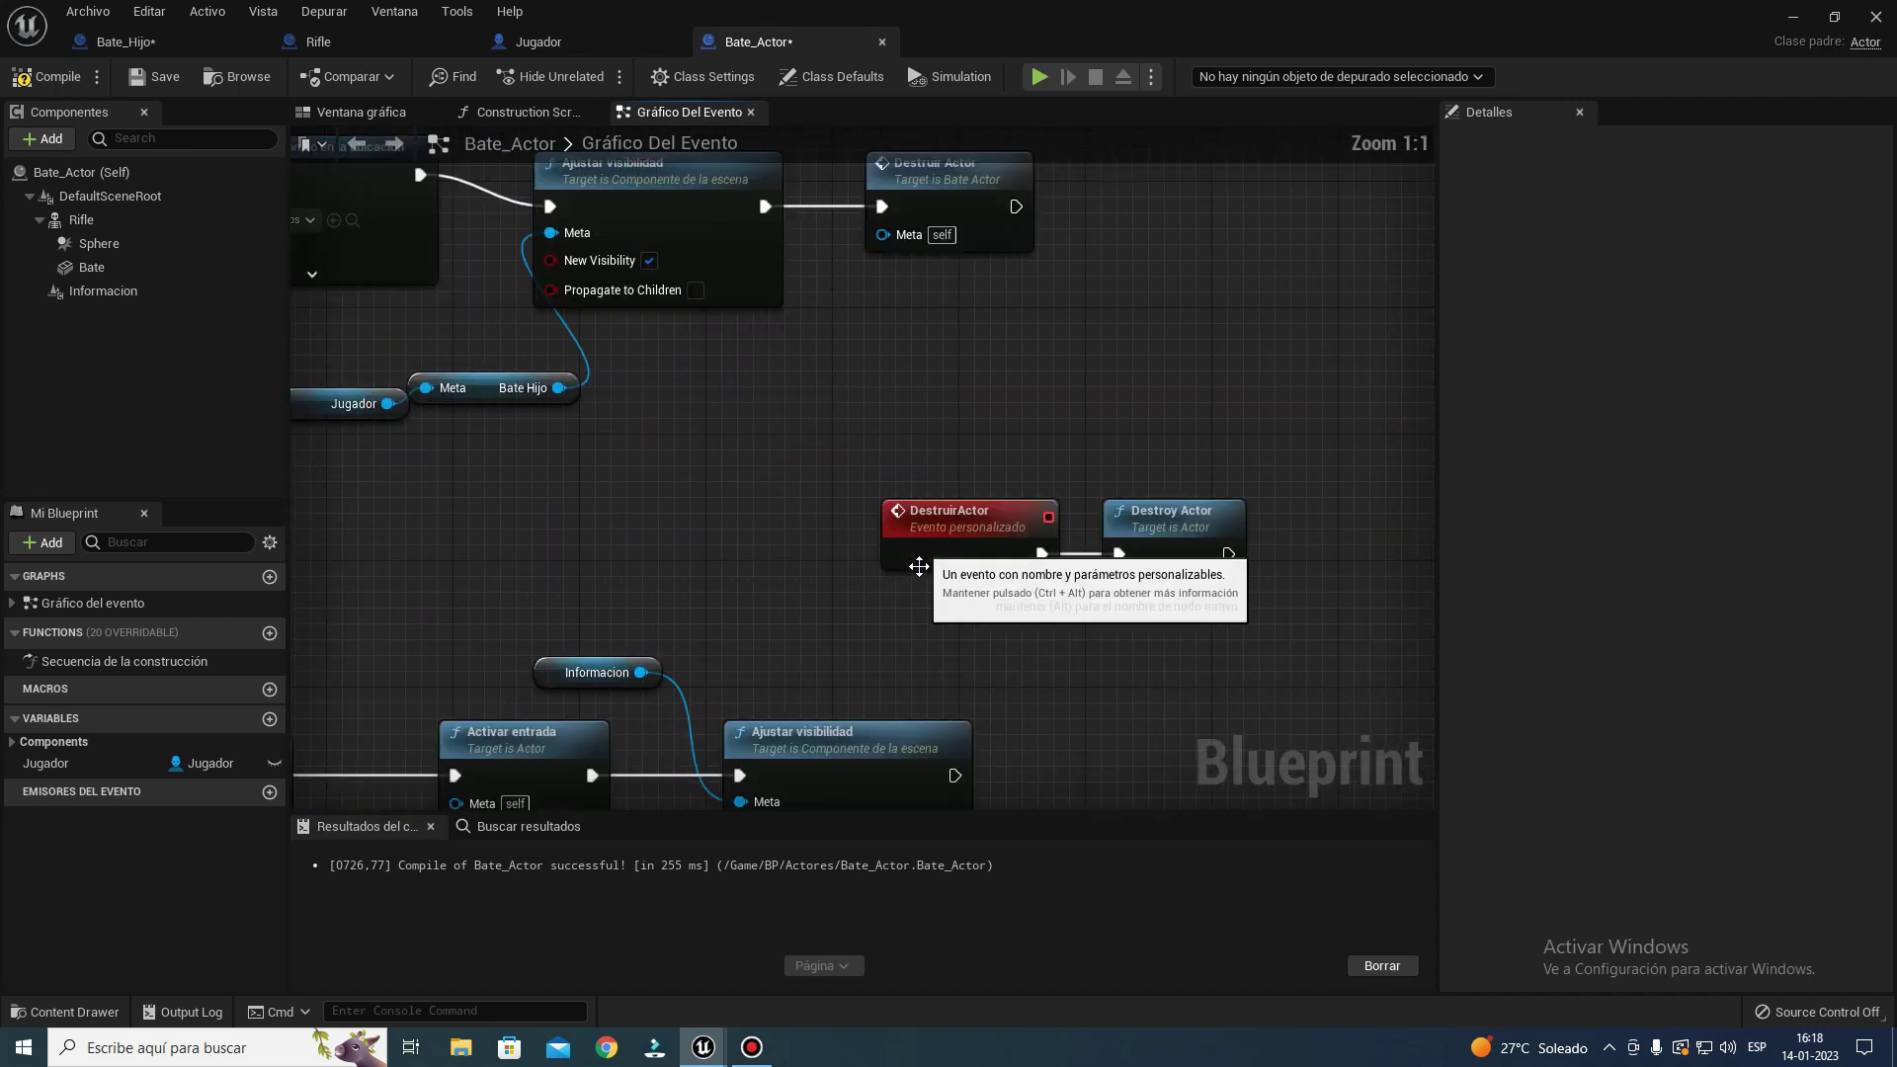
left_click(36, 84)
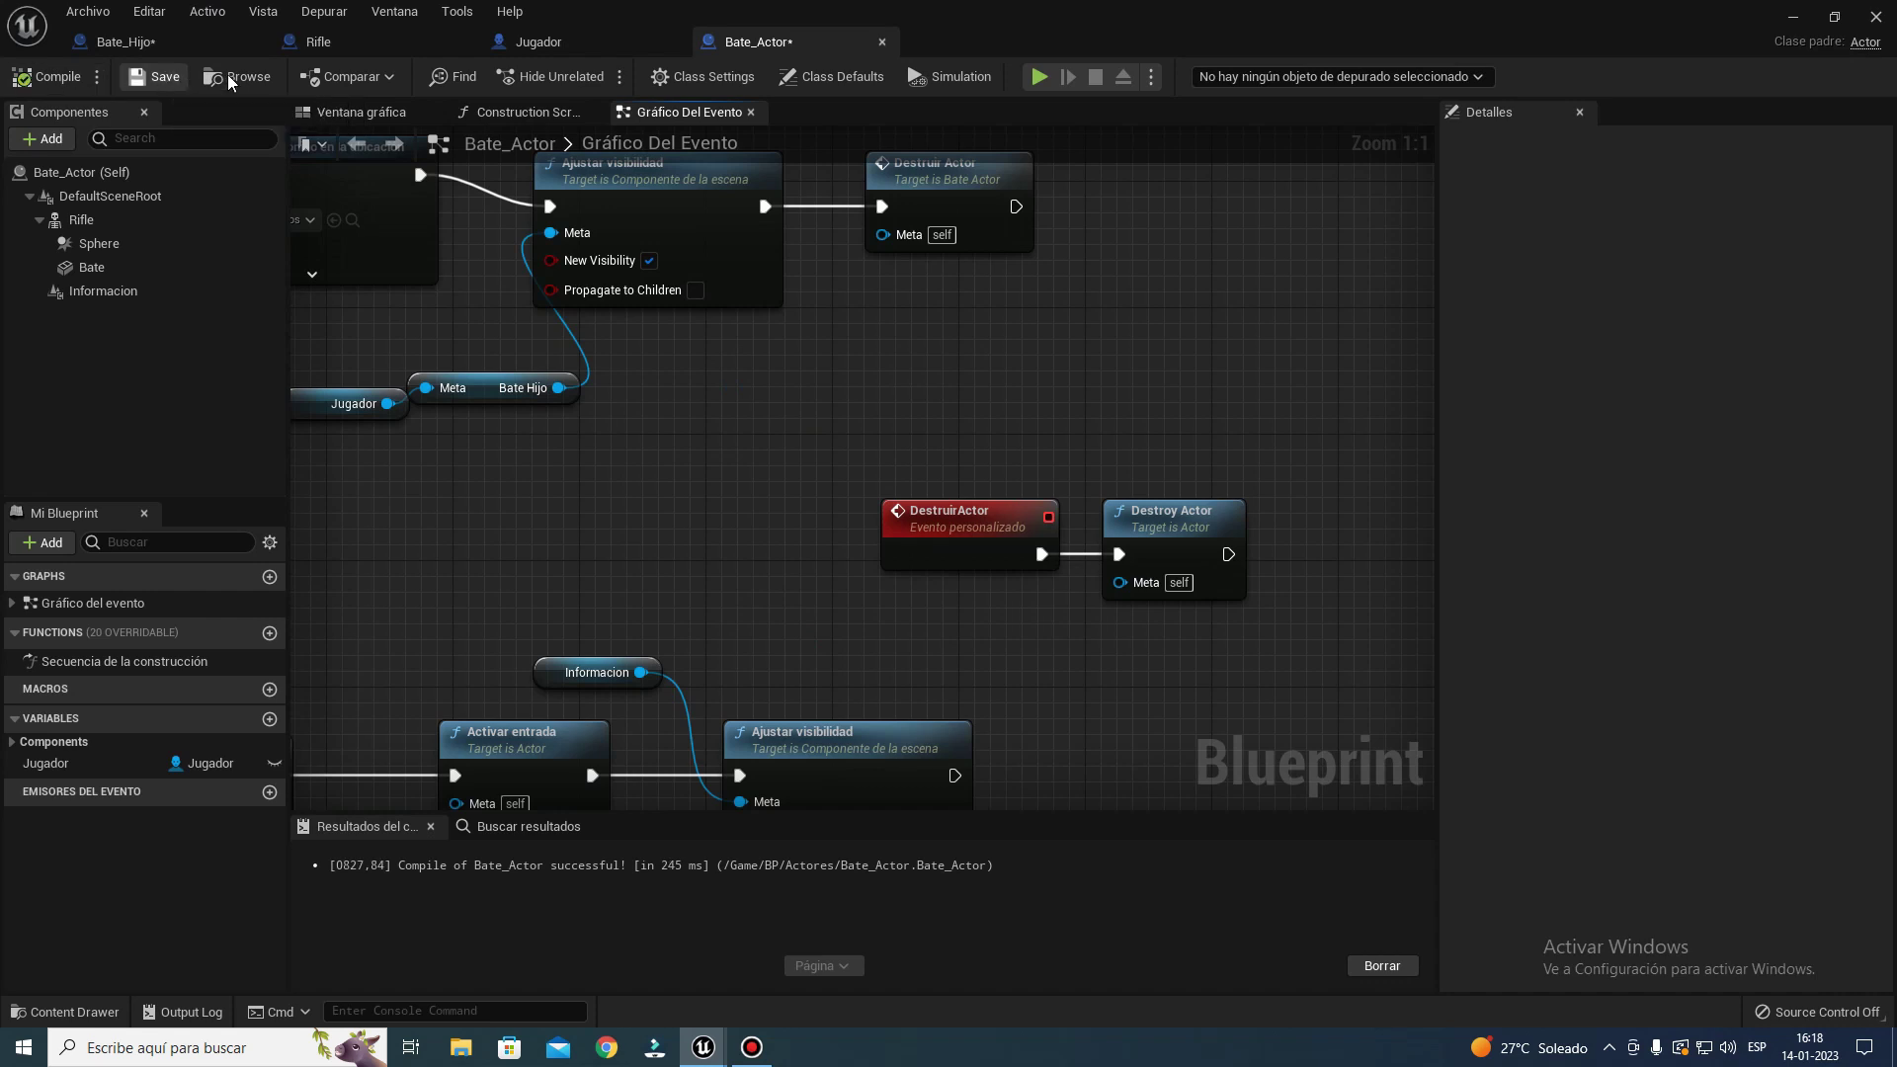
- In Jugador, filter Bate_Hijo's details for 'visi', turn off Visible, then close the editor
left_click(593, 42)
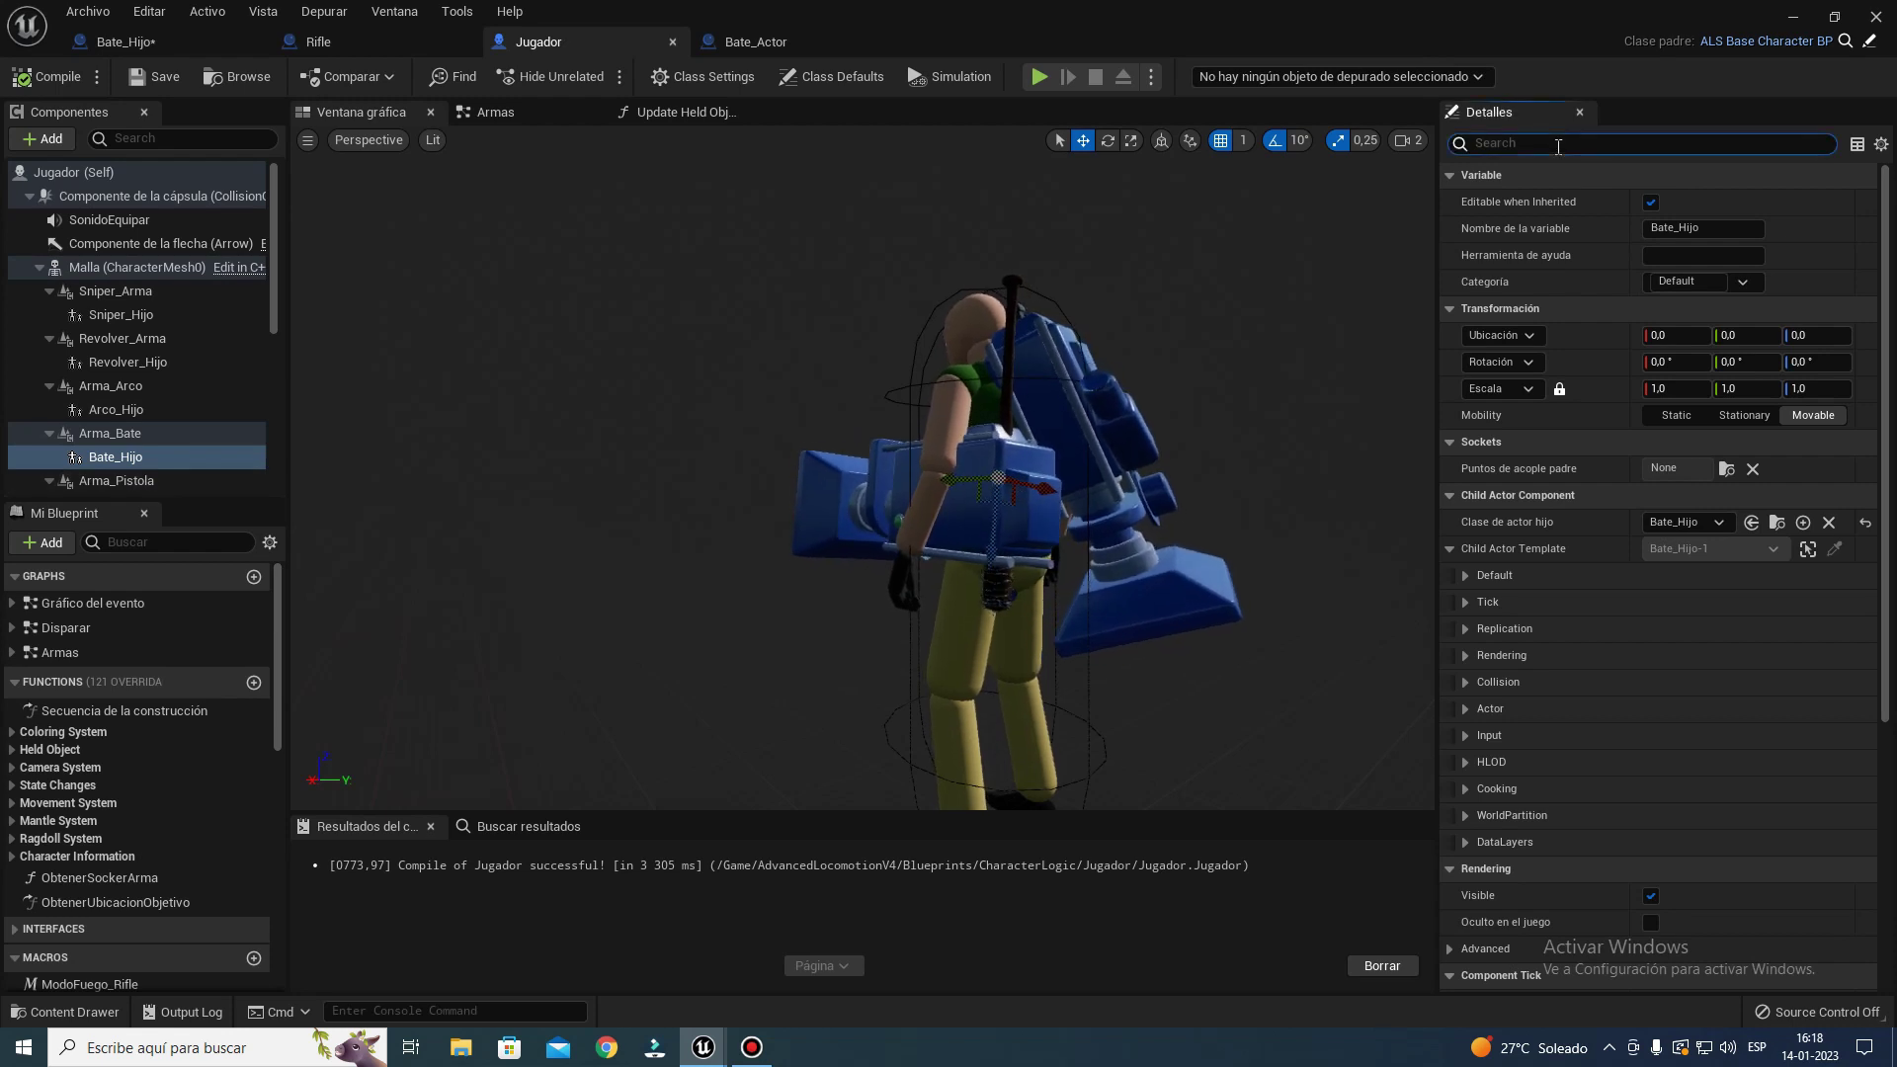
left_click(1558, 146)
type("visi")
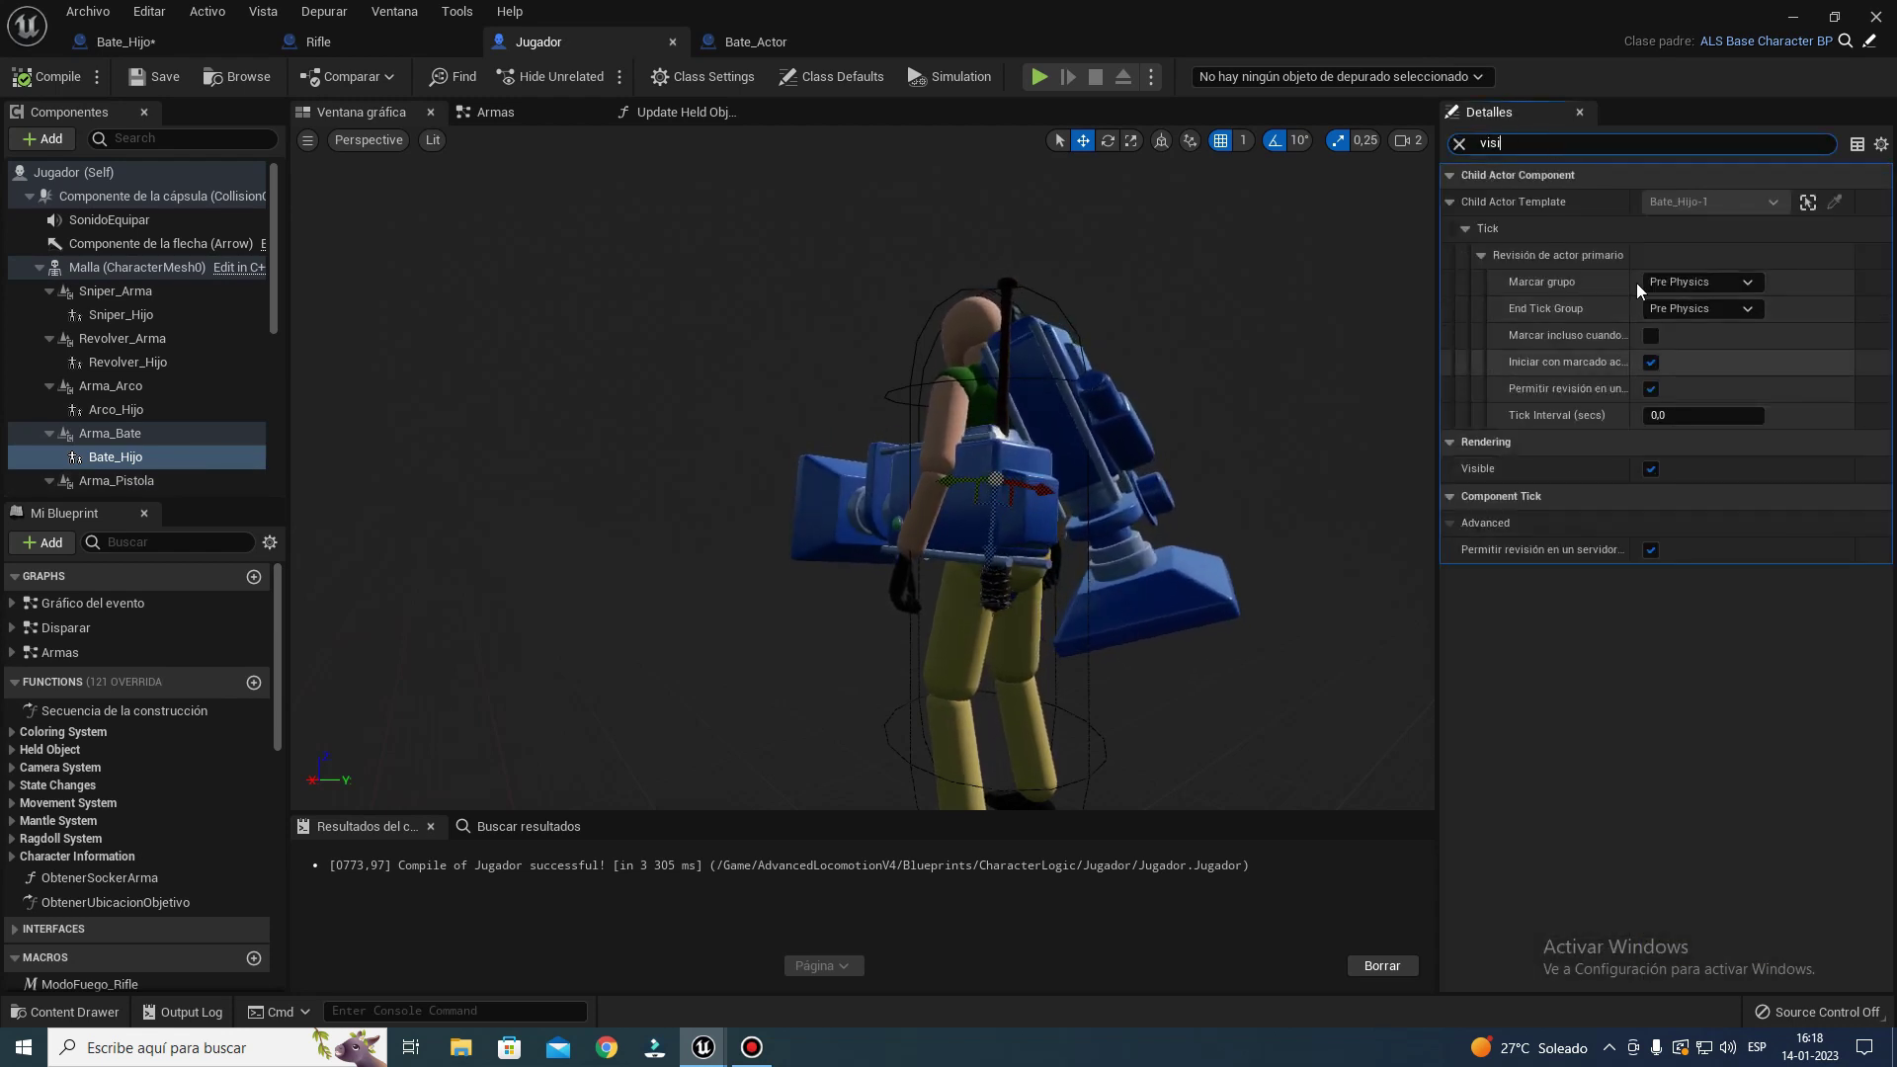
left_click(1651, 470)
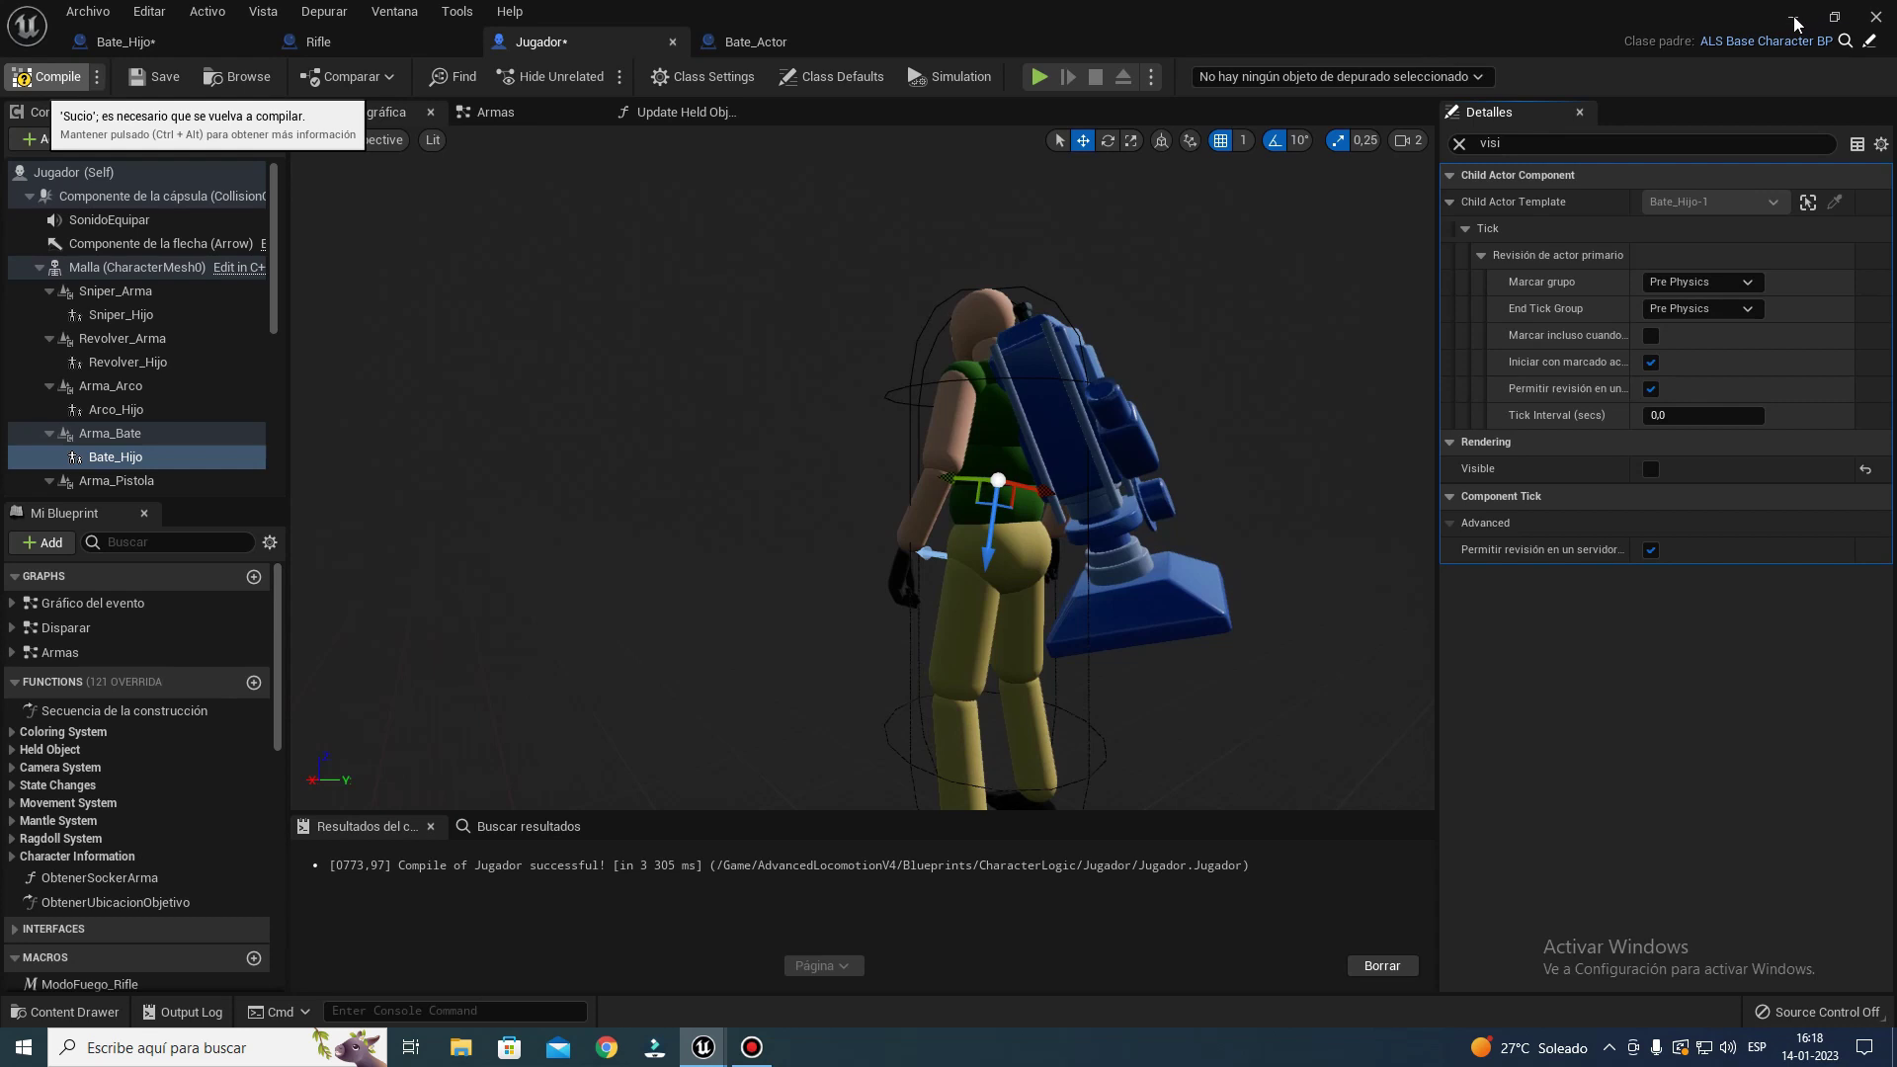
left_click(1794, 18)
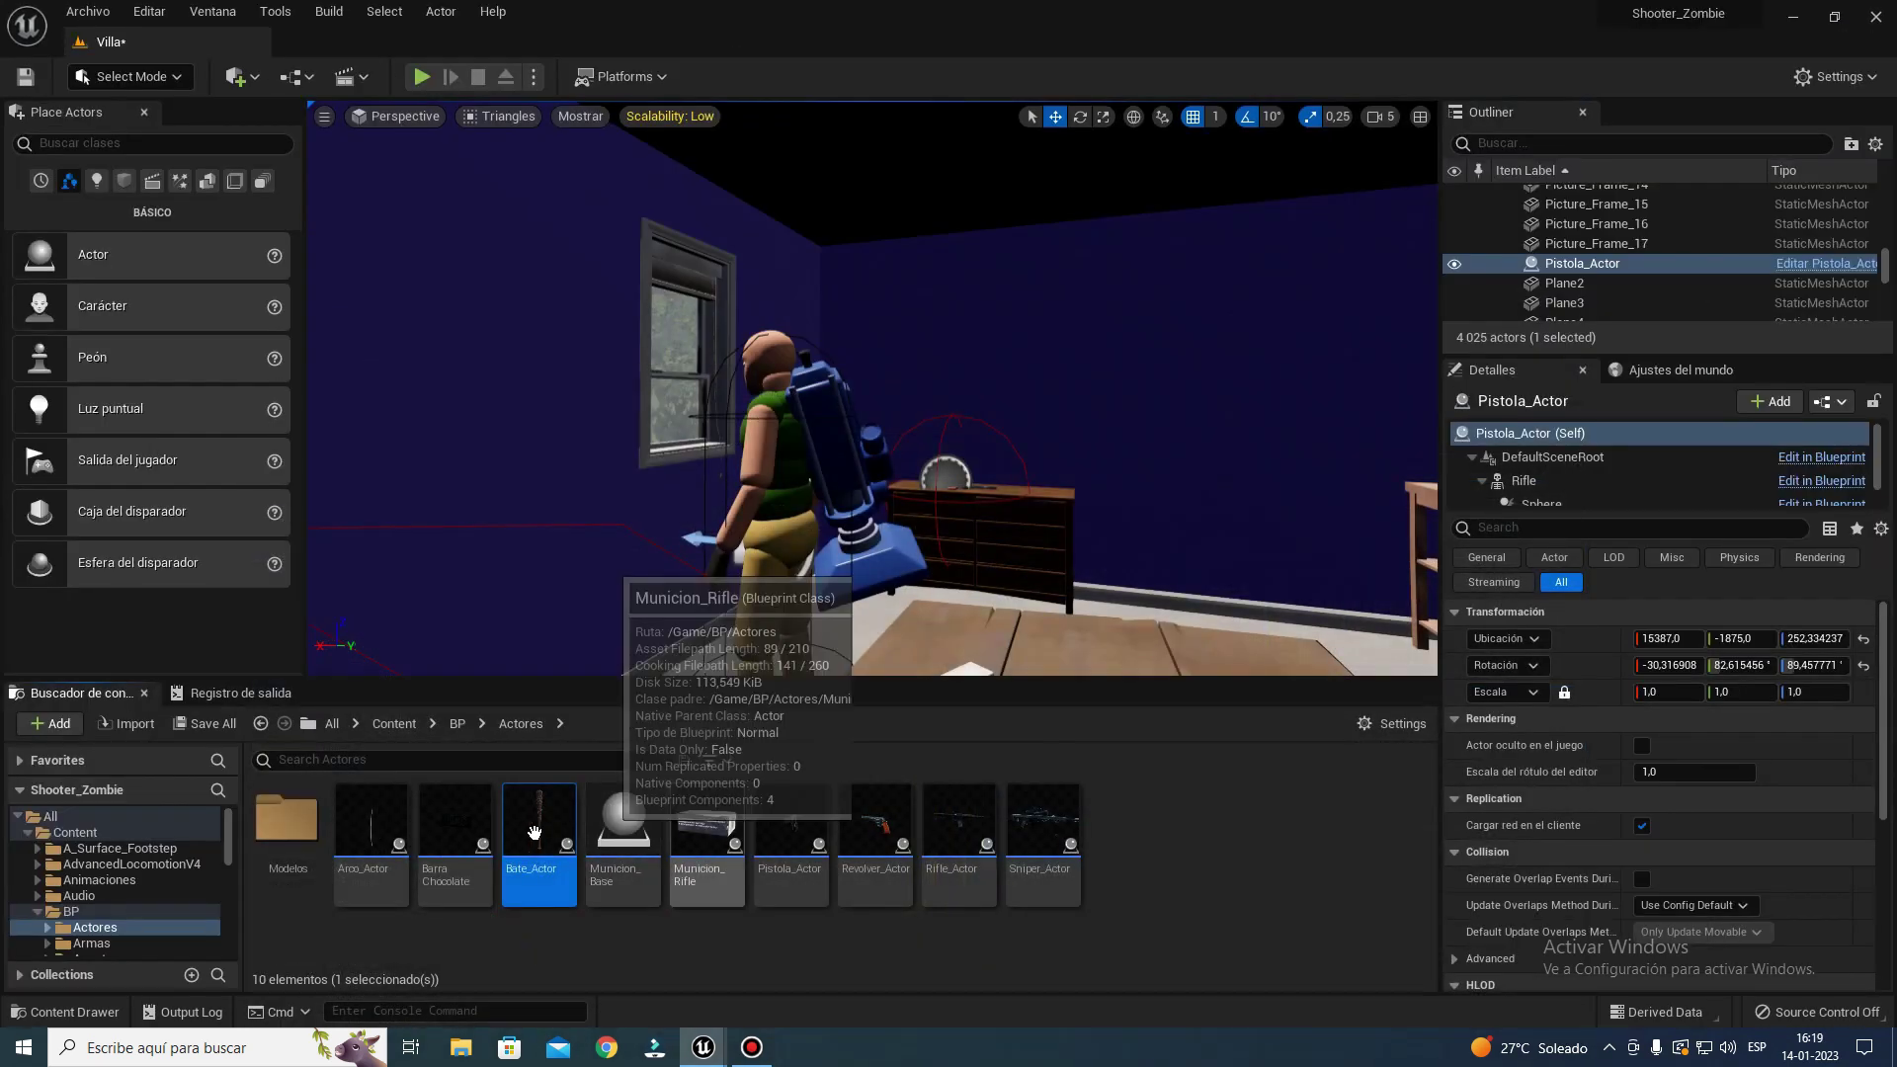
- Drop a Bate_Actor into the Villa level and frame it in the viewport
mouse_move(540, 835)
left_mouse_down()
mouse_move(1317, 613)
mouse_move(1234, 639)
left_mouse_up()
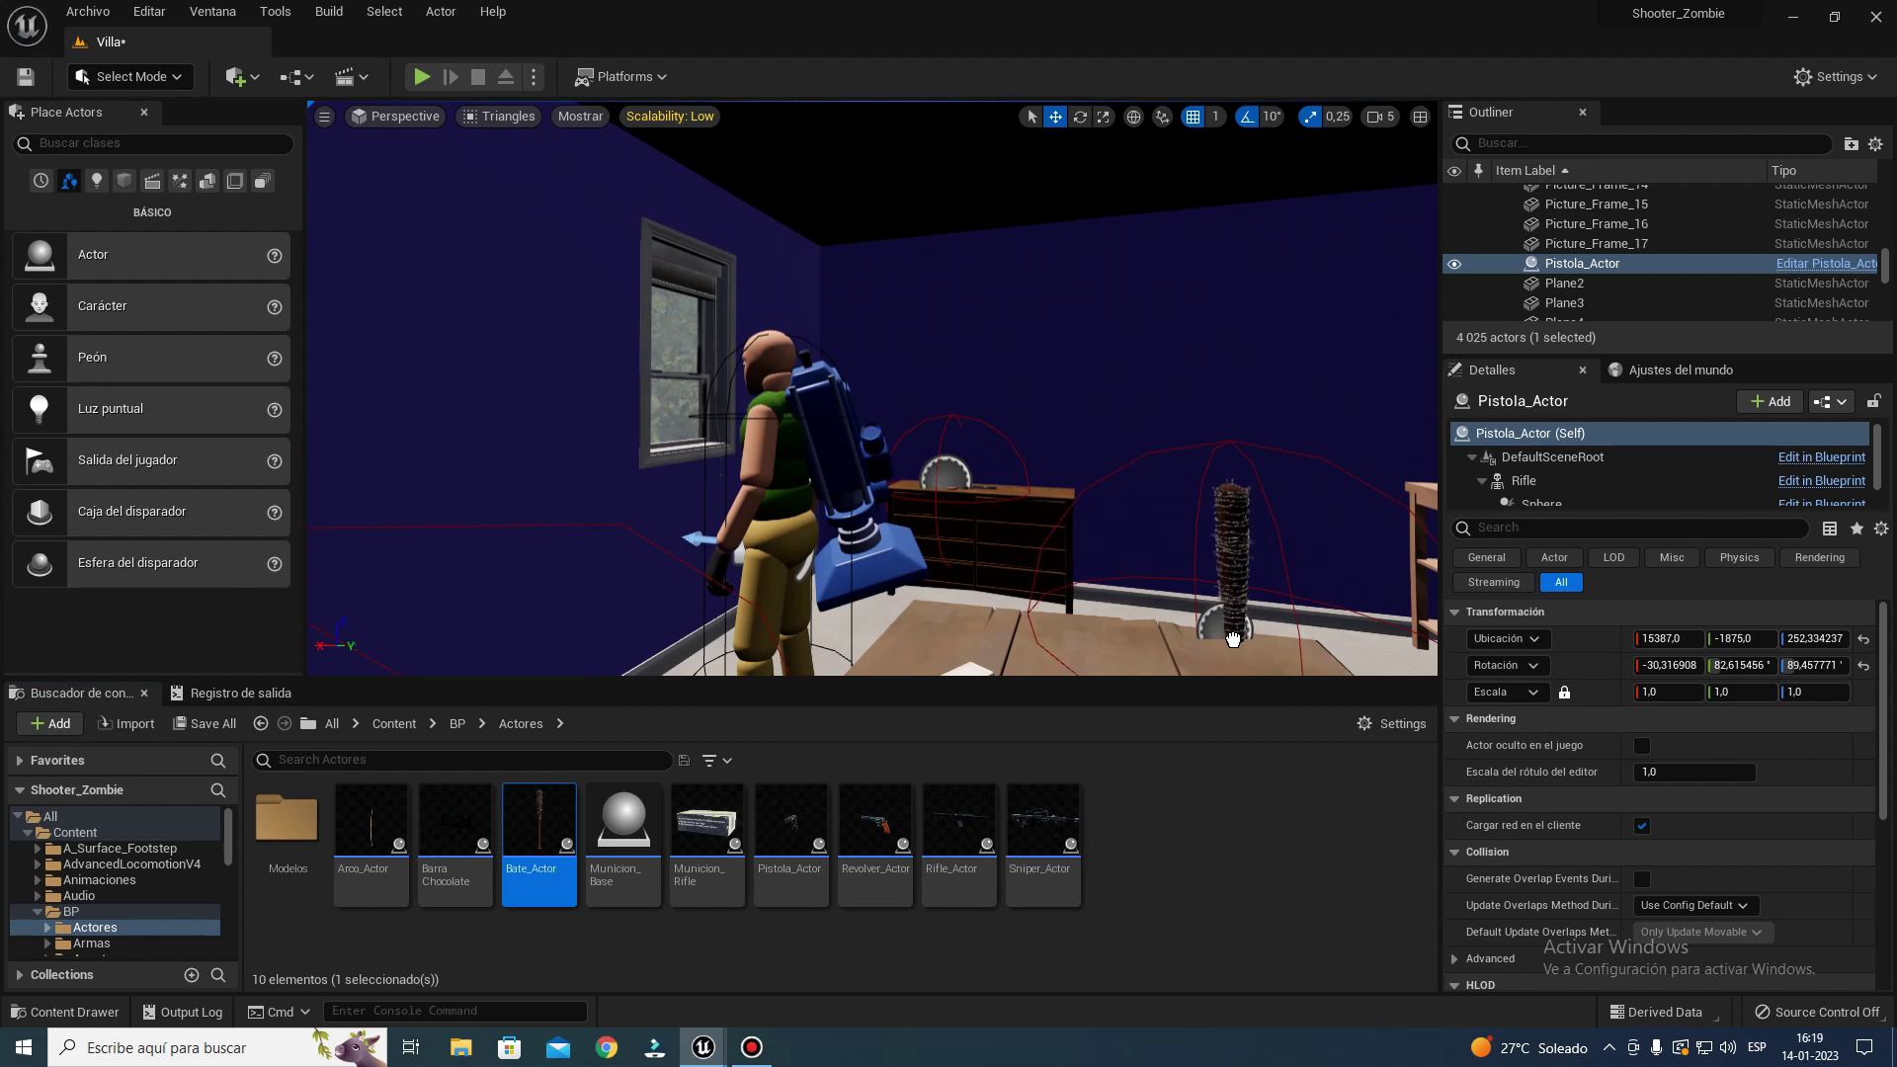
left_click_drag(1003, 584, 1003, 584)
right_click_drag(1003, 584, 1003, 584)
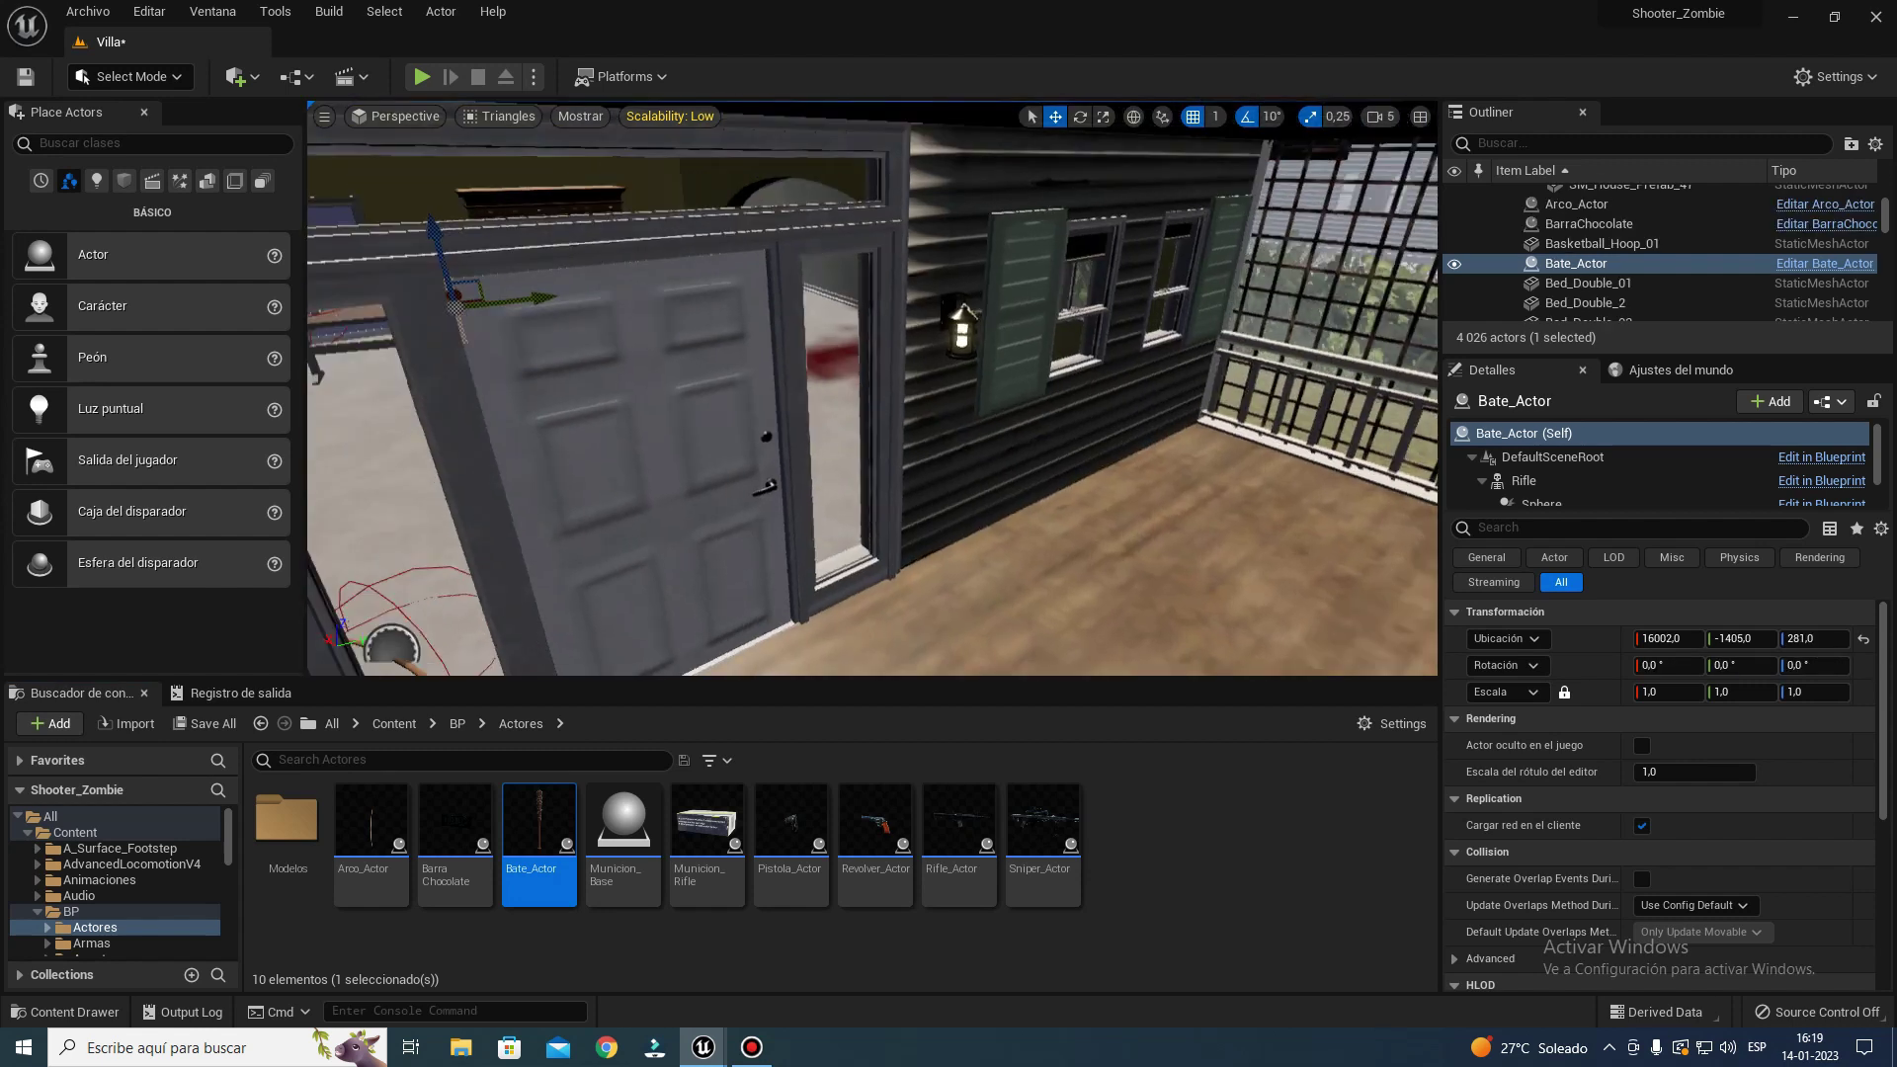
key("f")
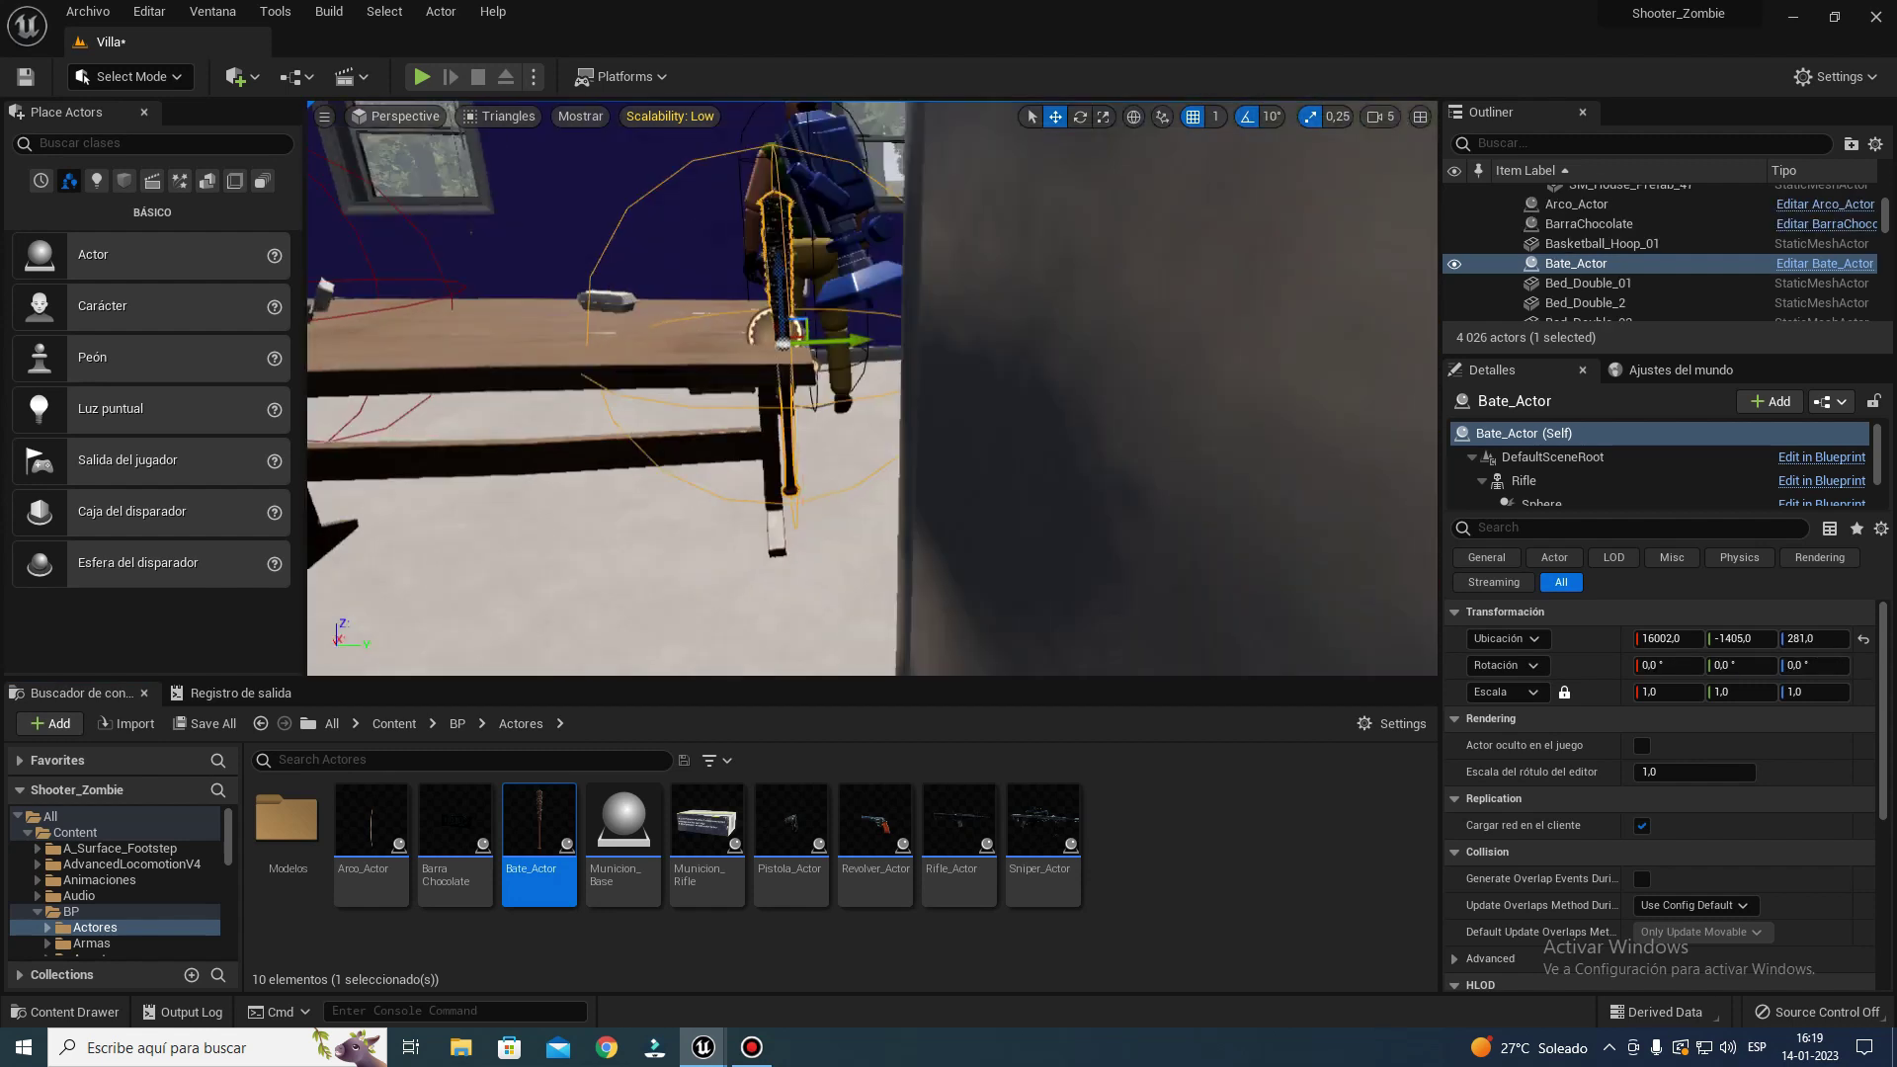
right_click_drag(872, 389, 810, 395)
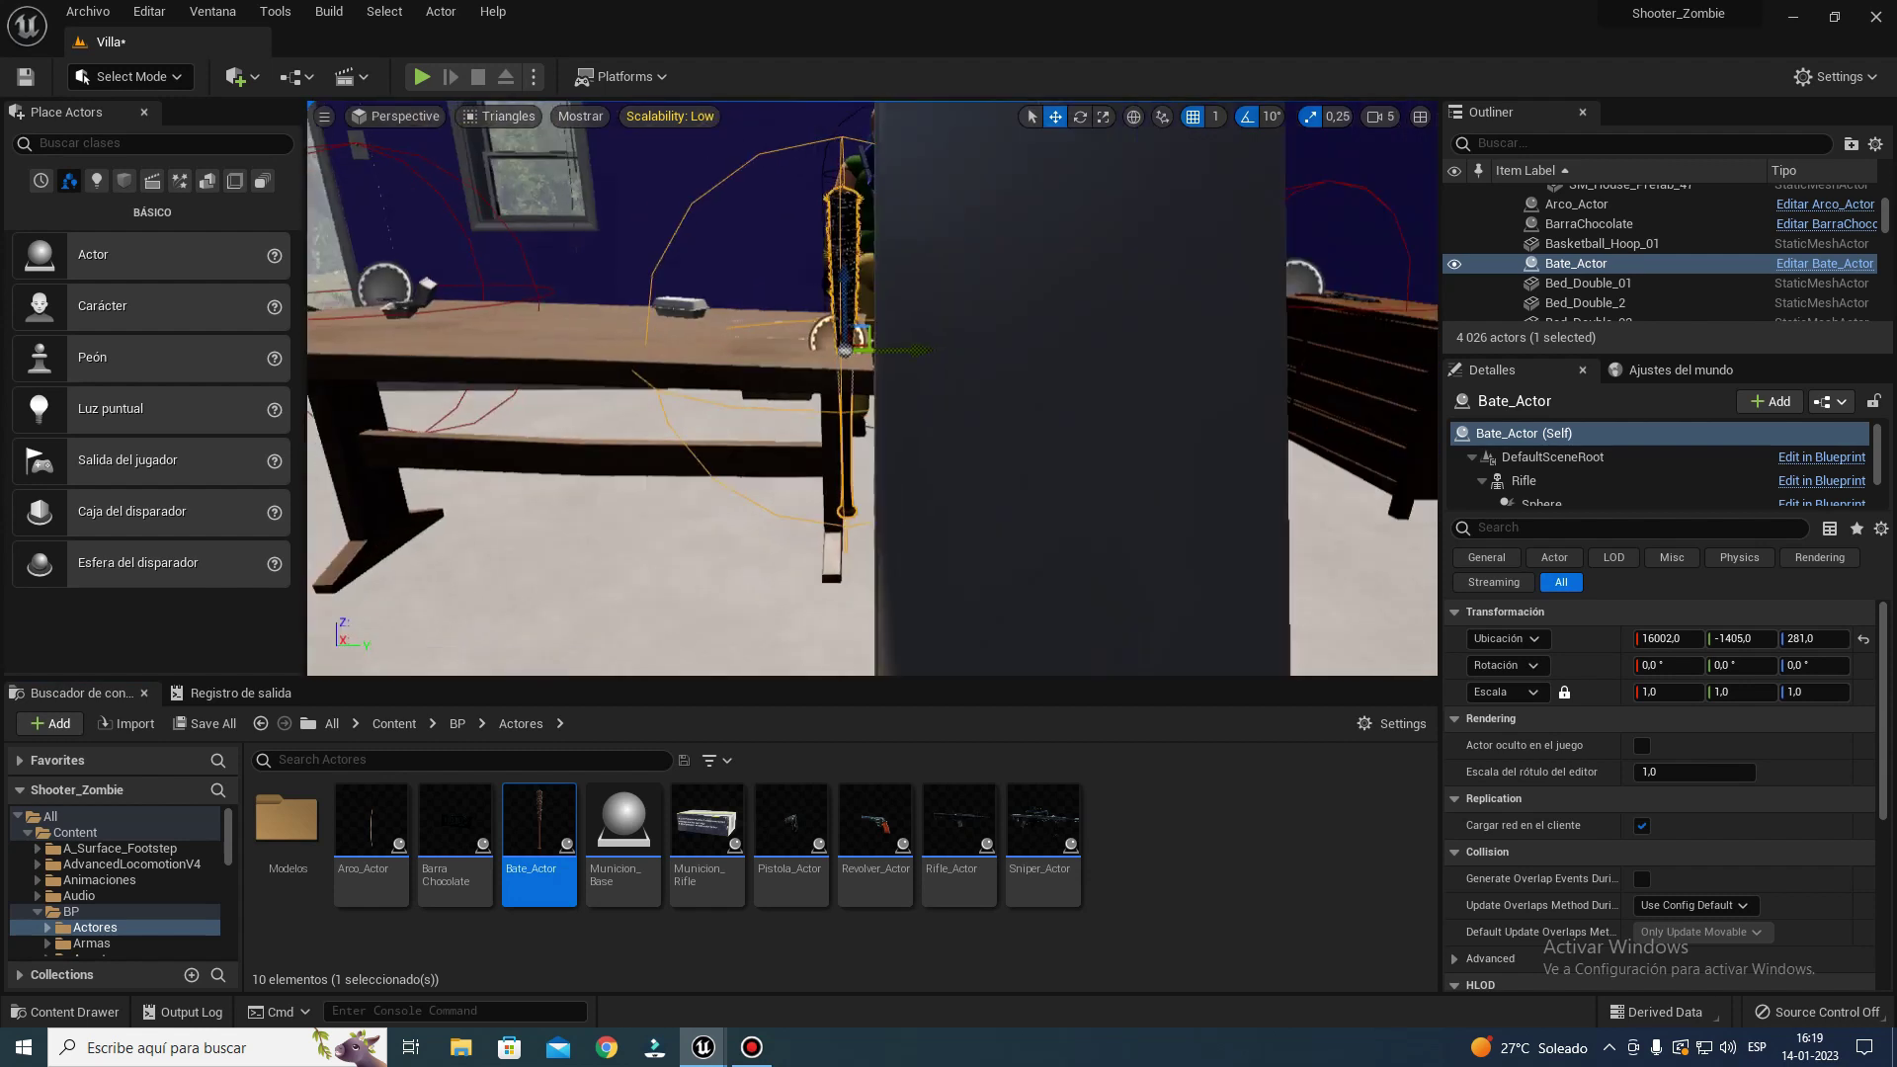
right_click_drag(1288, 285, 1287, 285)
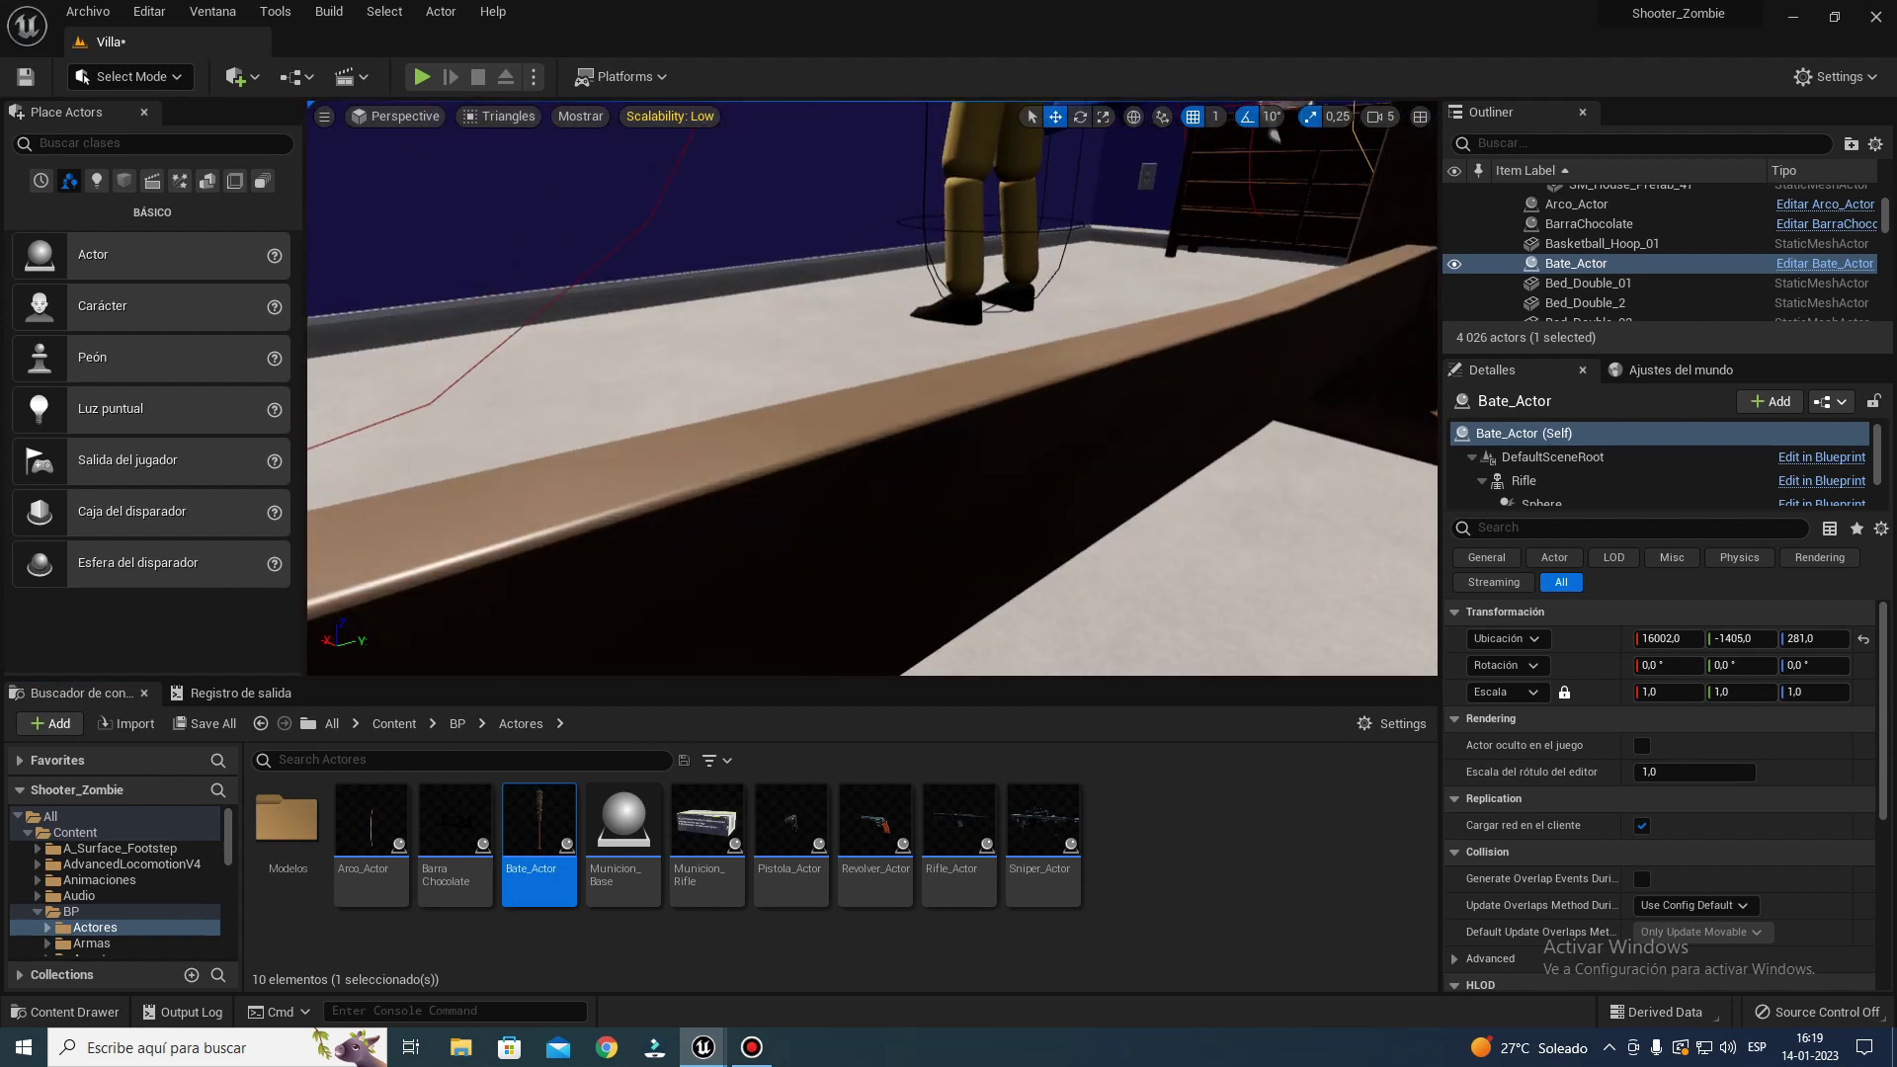
left_click(1379, 116)
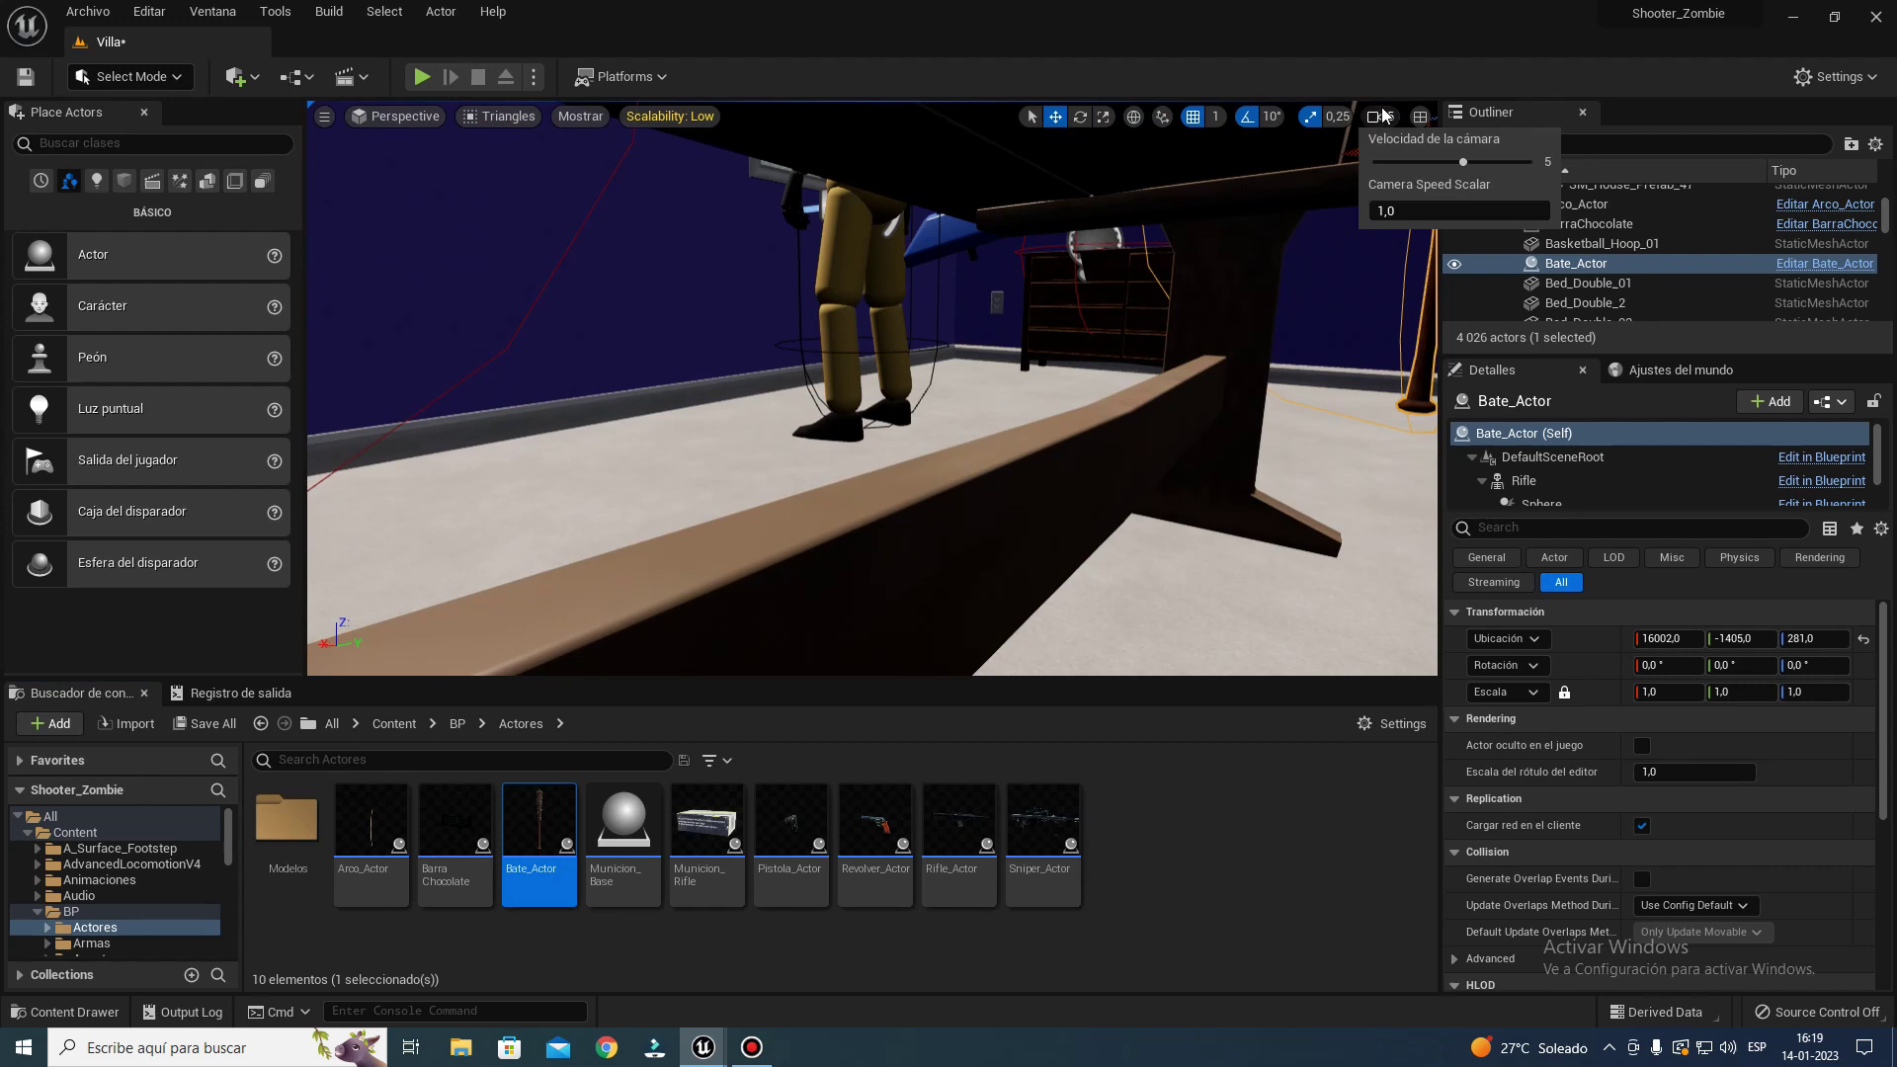
right_click_drag(1068, 291, 1068, 291)
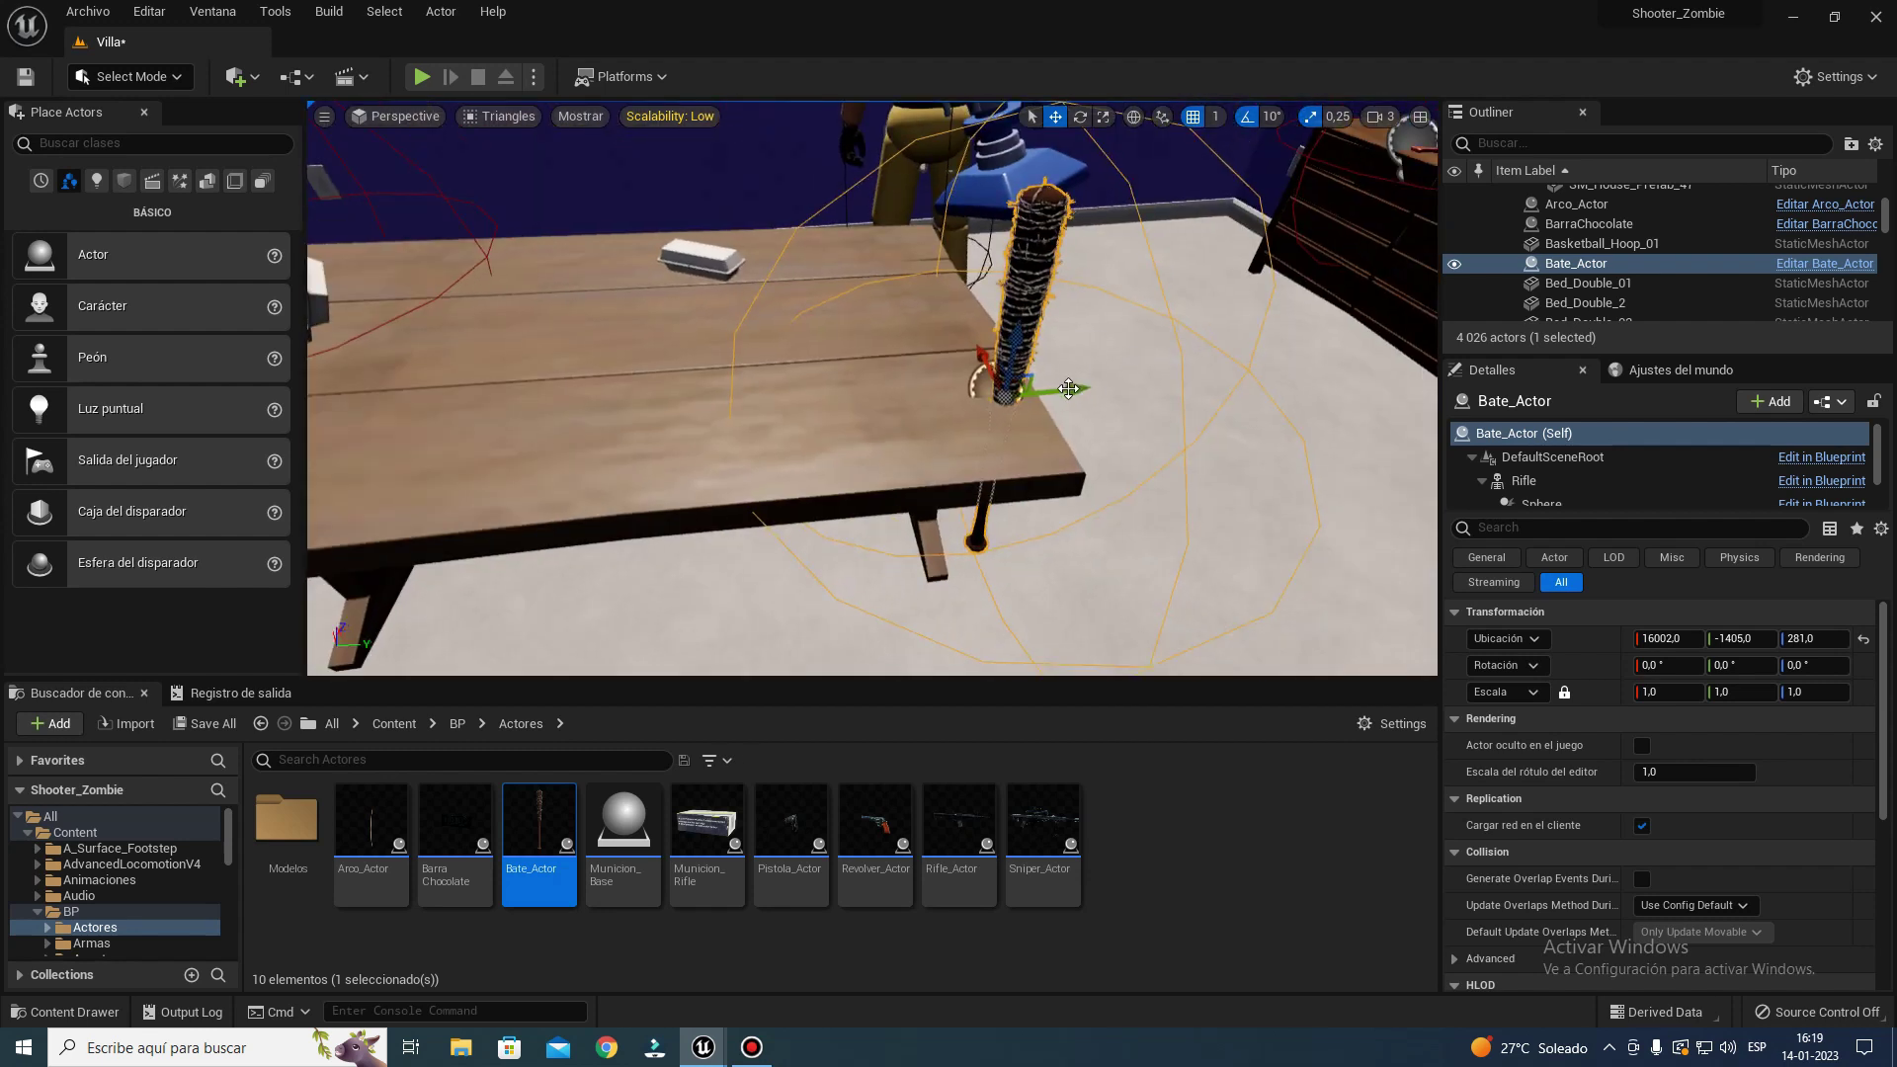
- Move the bat onto the floor beside the table, rotated about 90° to lie flat
left_click_drag(1182, 392, 1156, 317)
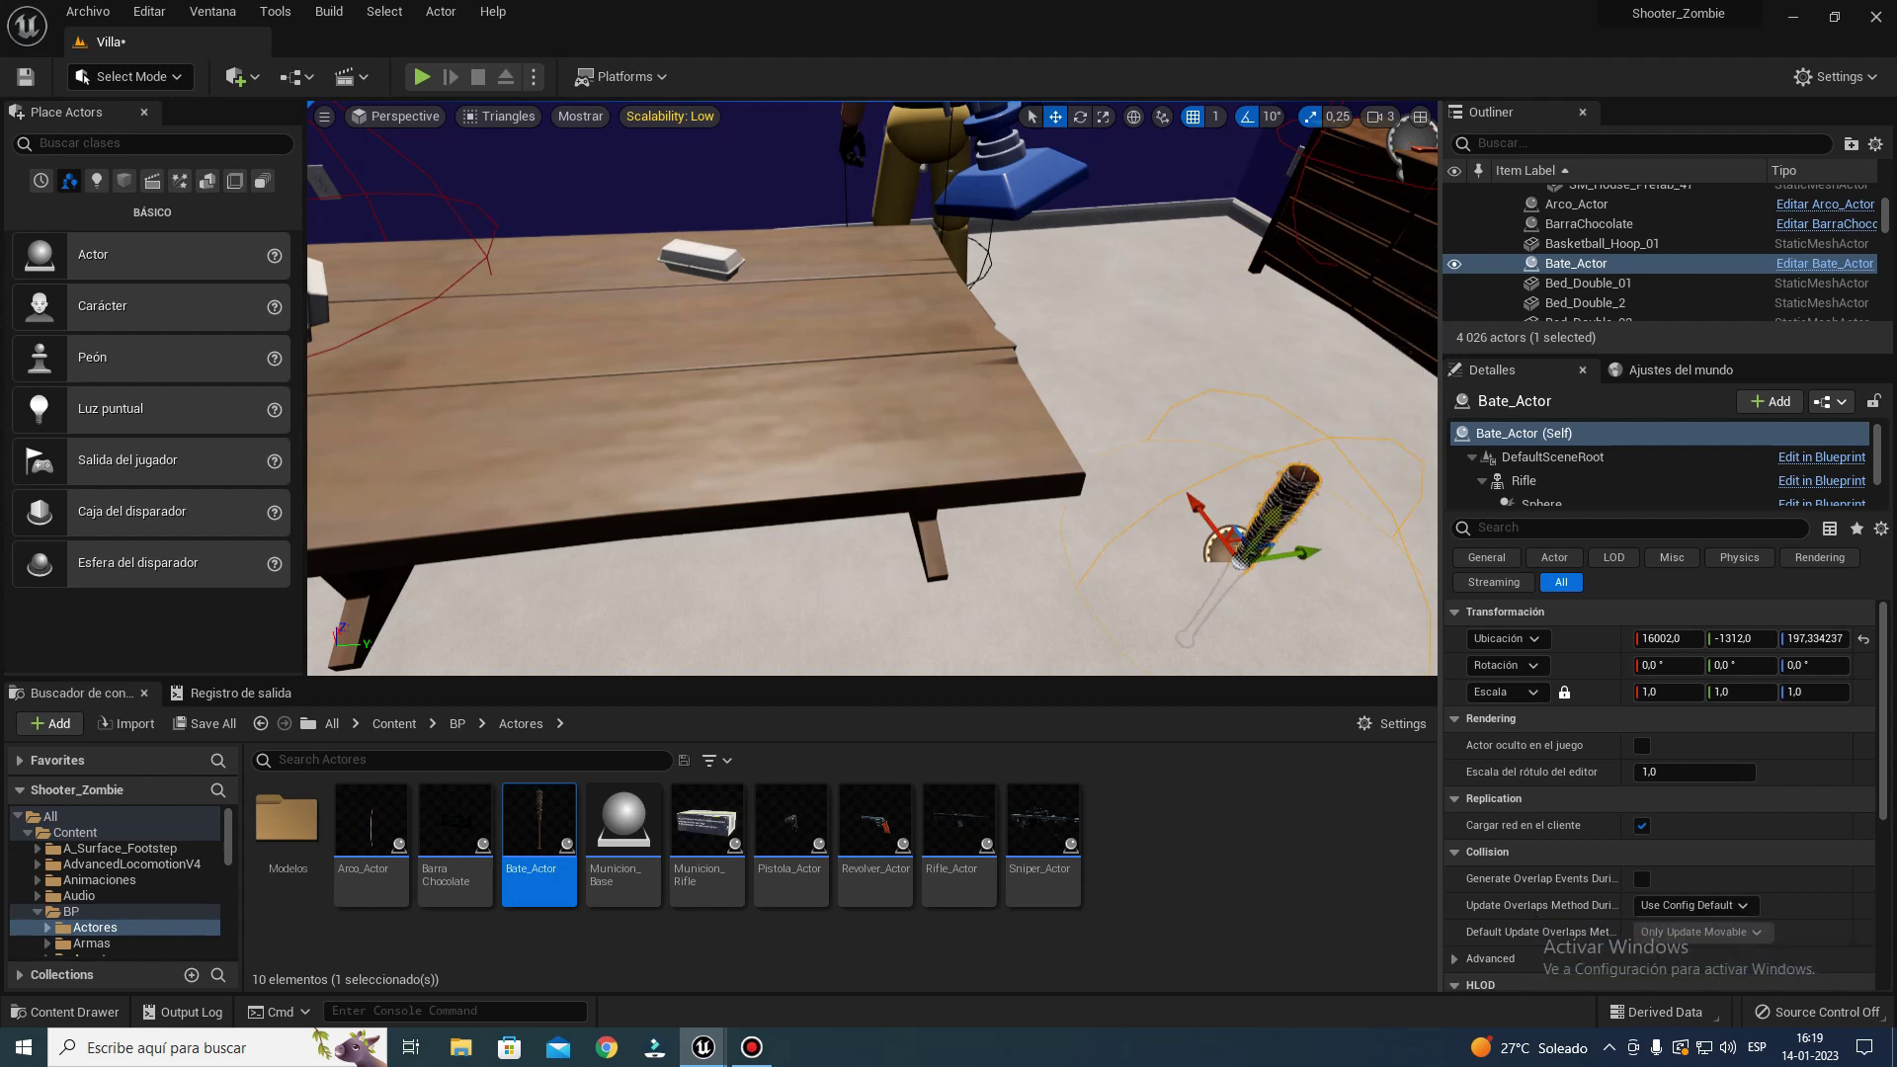
left_click_drag(1240, 542, 1320, 427)
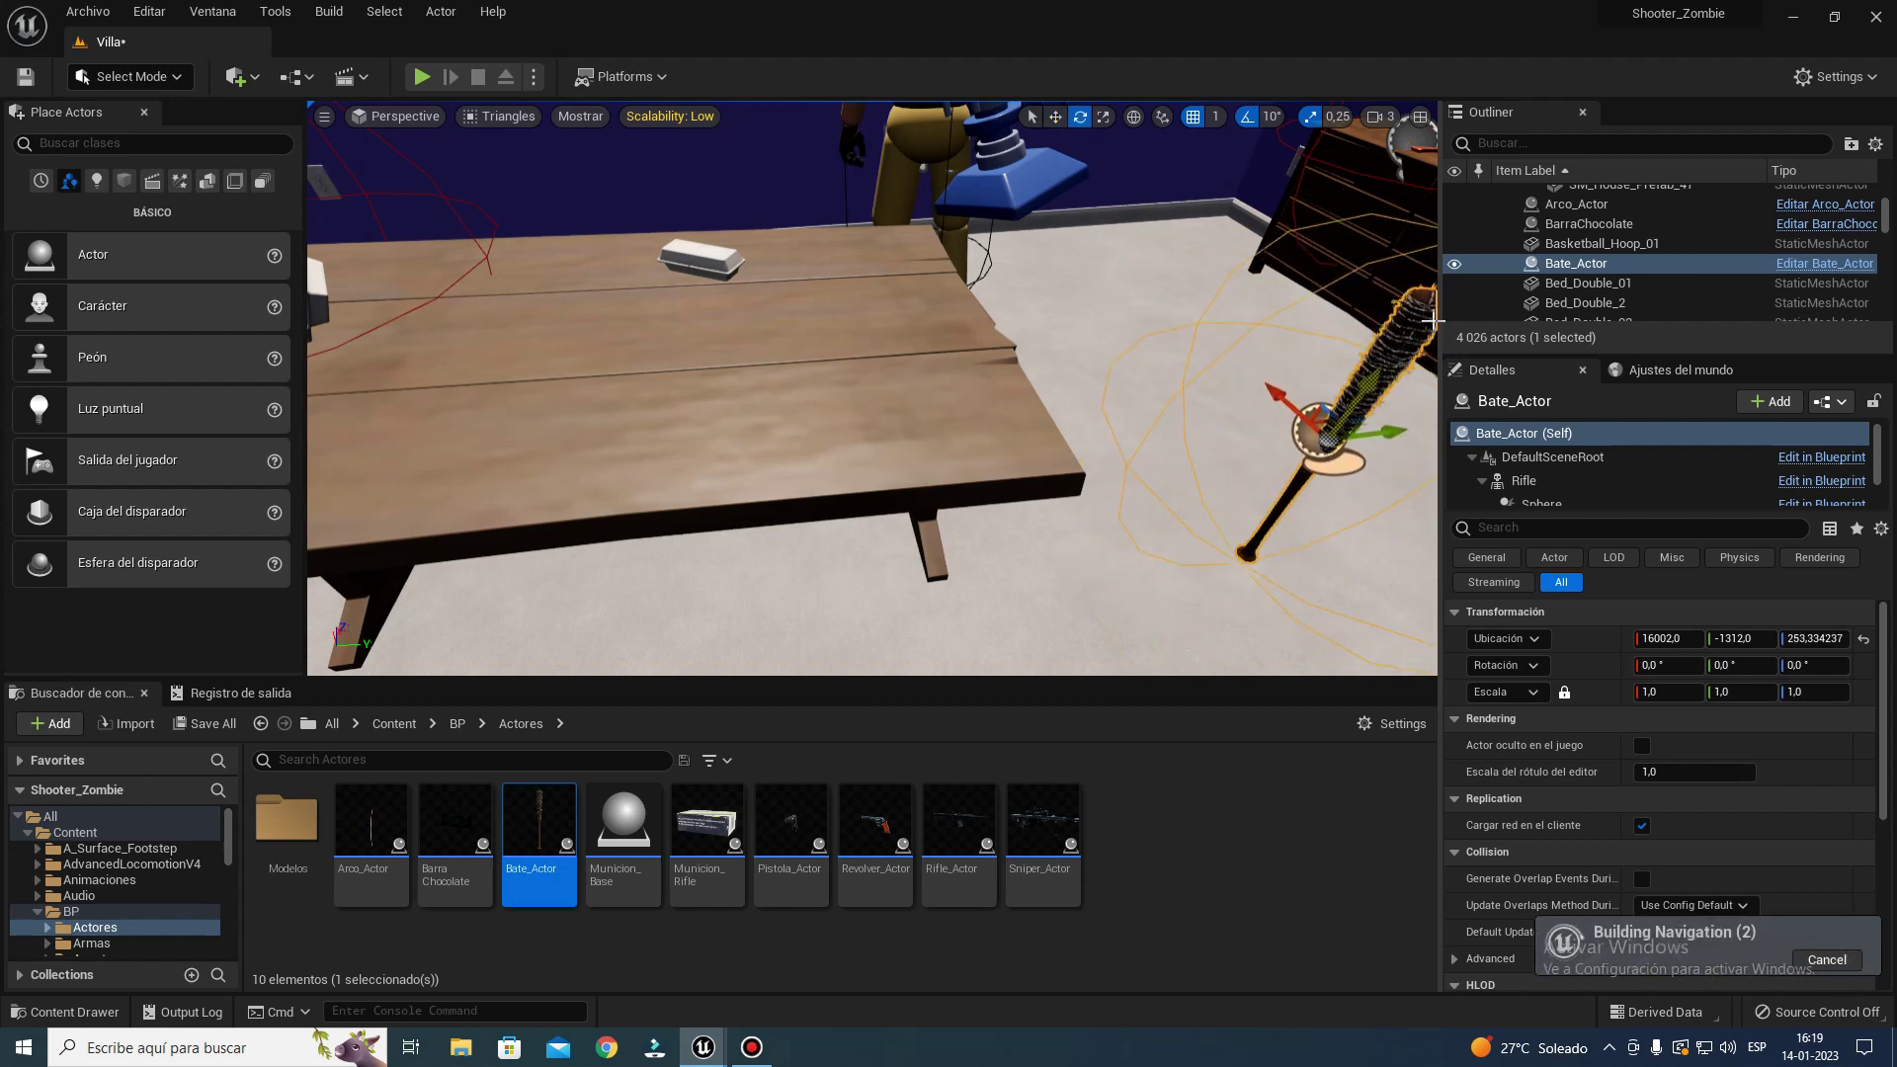
left_click_drag(1408, 360, 1398, 434)
left_click_drag(1328, 381, 1291, 388)
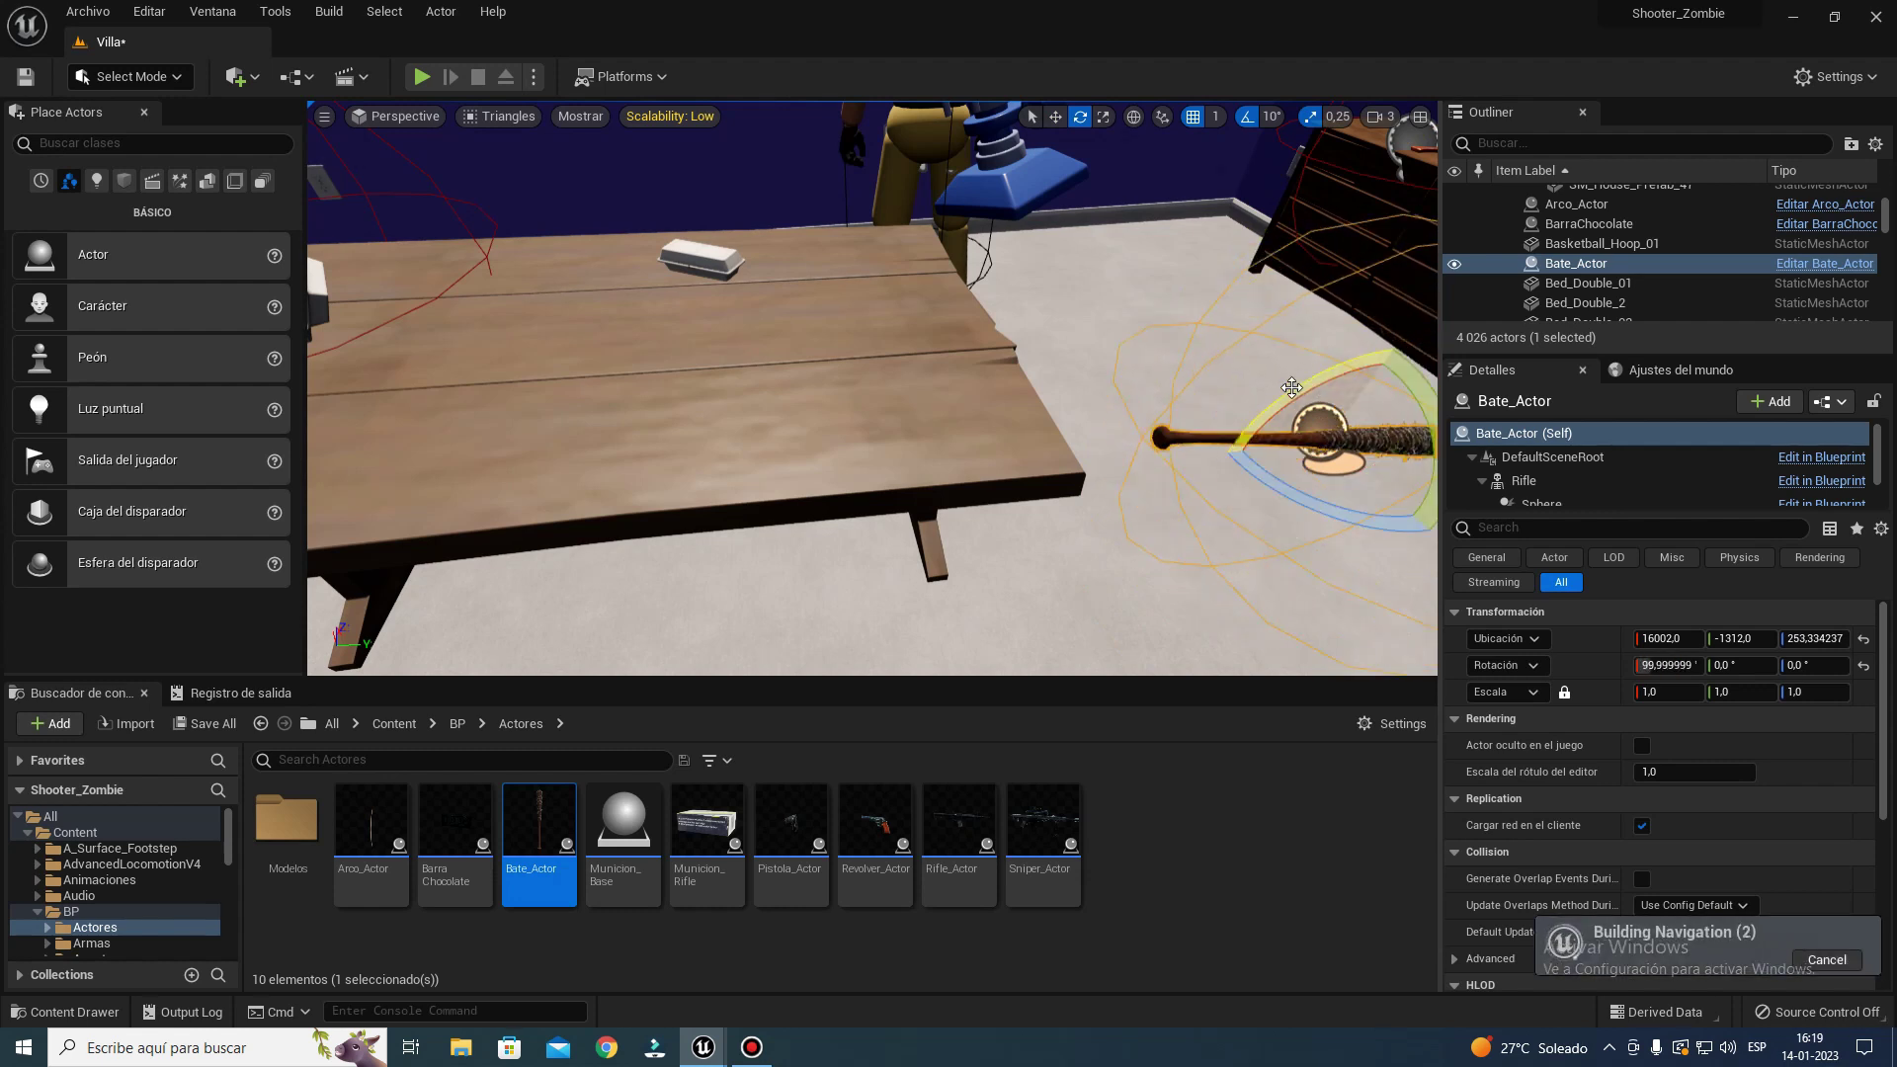
mouse_move(1398, 361)
left_mouse_down()
mouse_move(1388, 348)
mouse_move(1292, 432)
left_mouse_up()
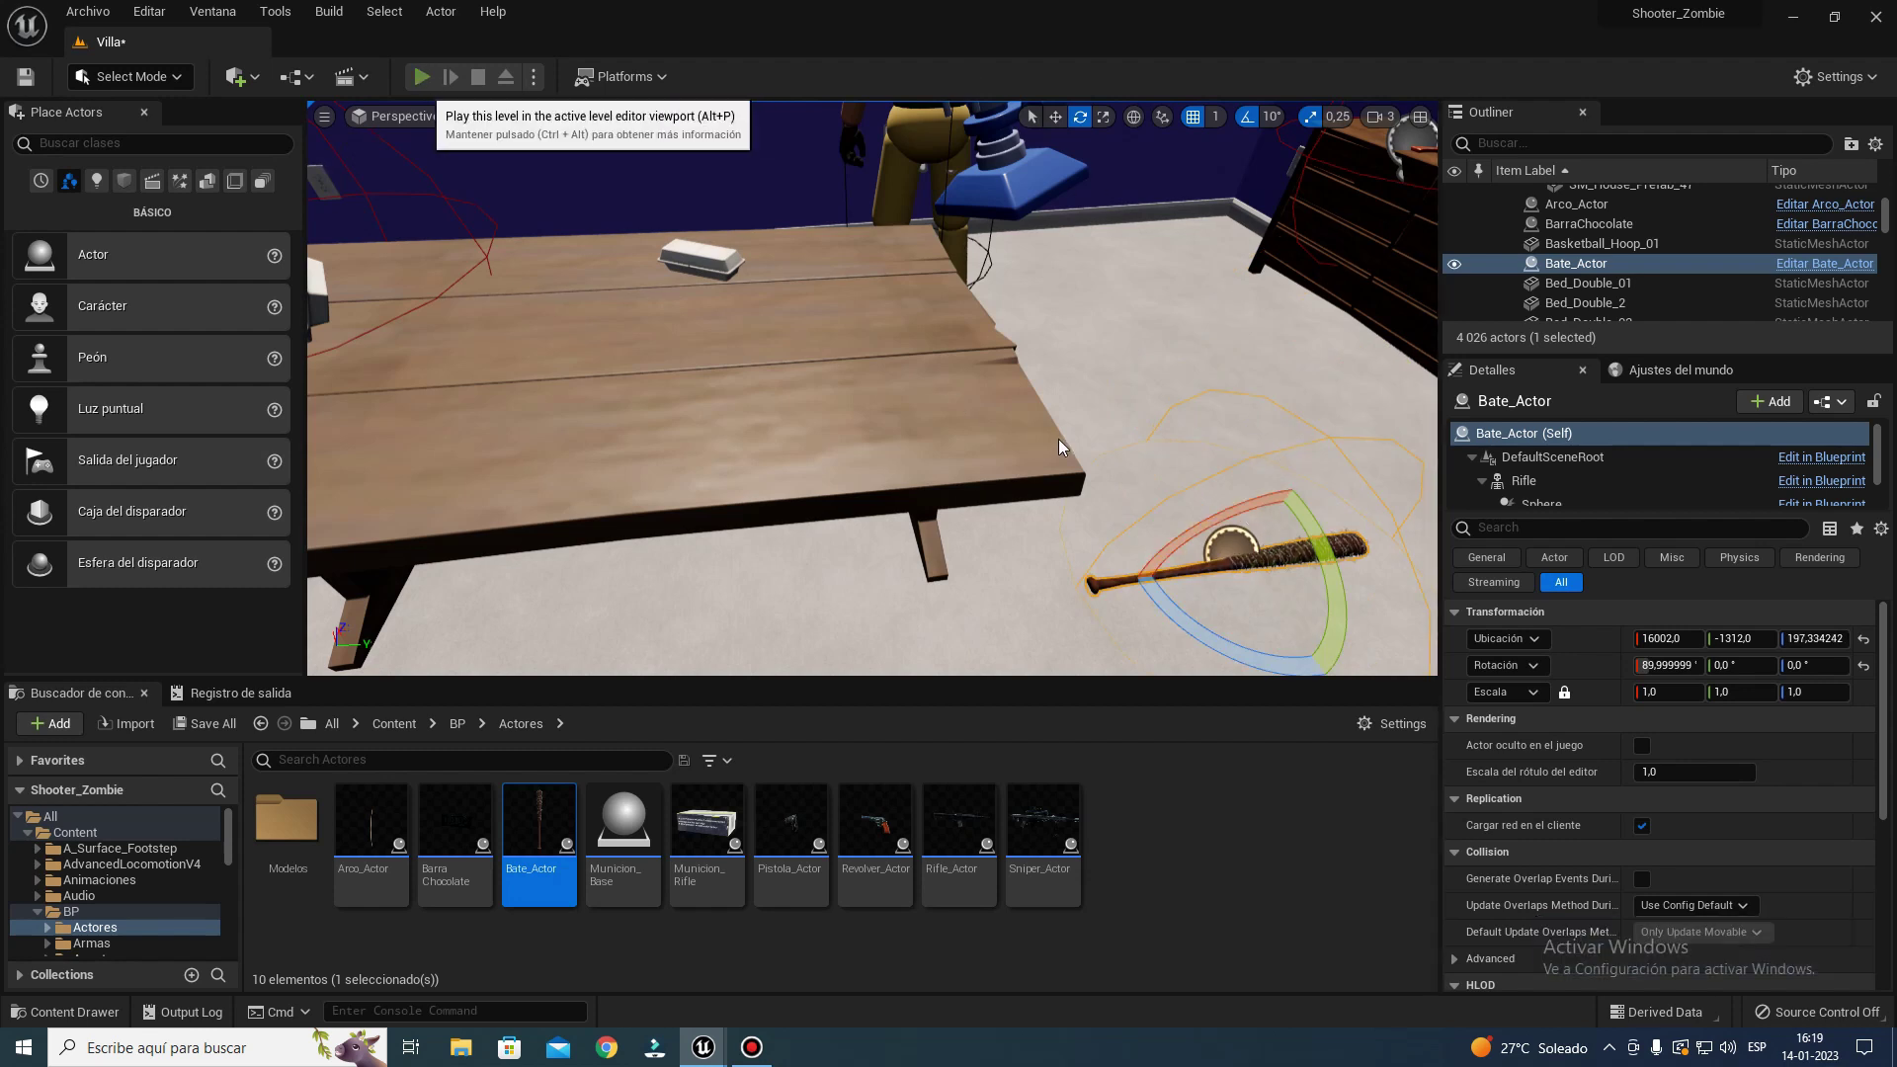
- Play-test the level: walk to the bat, pick it up with E onto the back, then stop
key("alt+p")
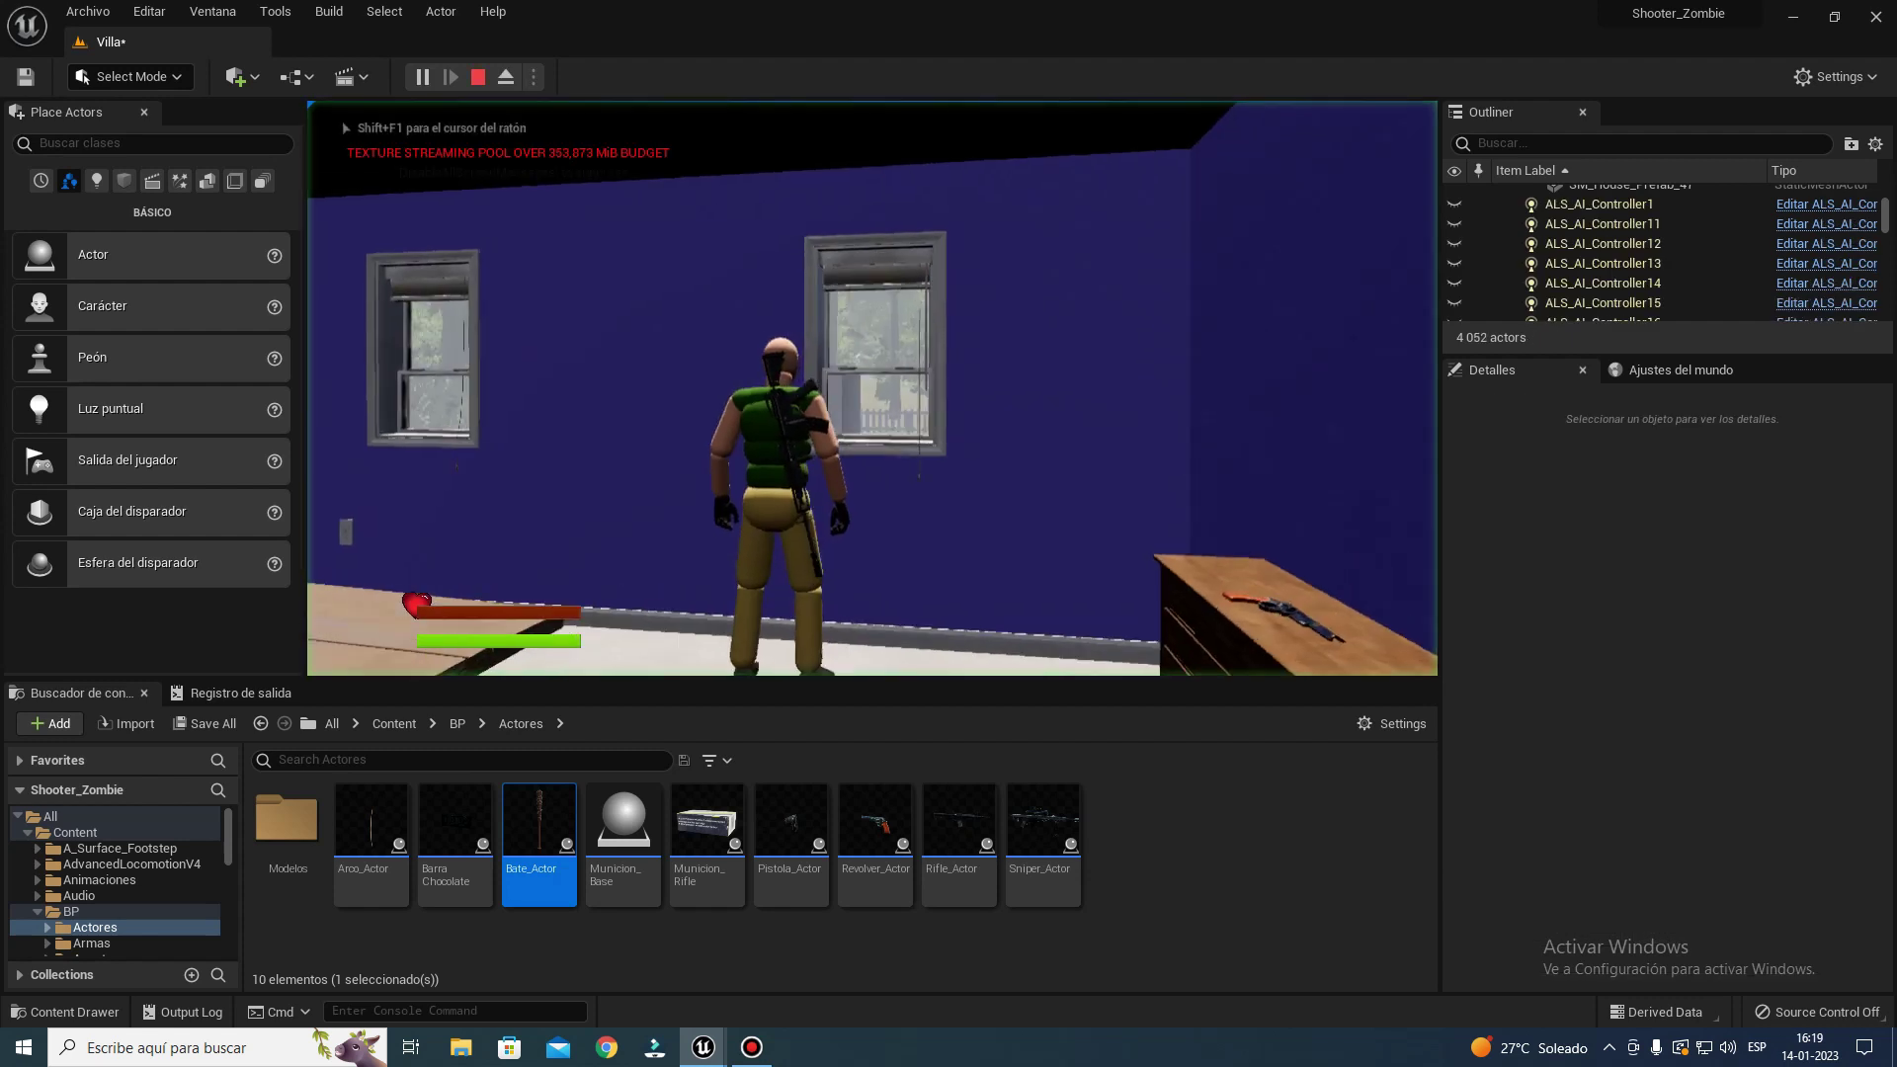
key("w")
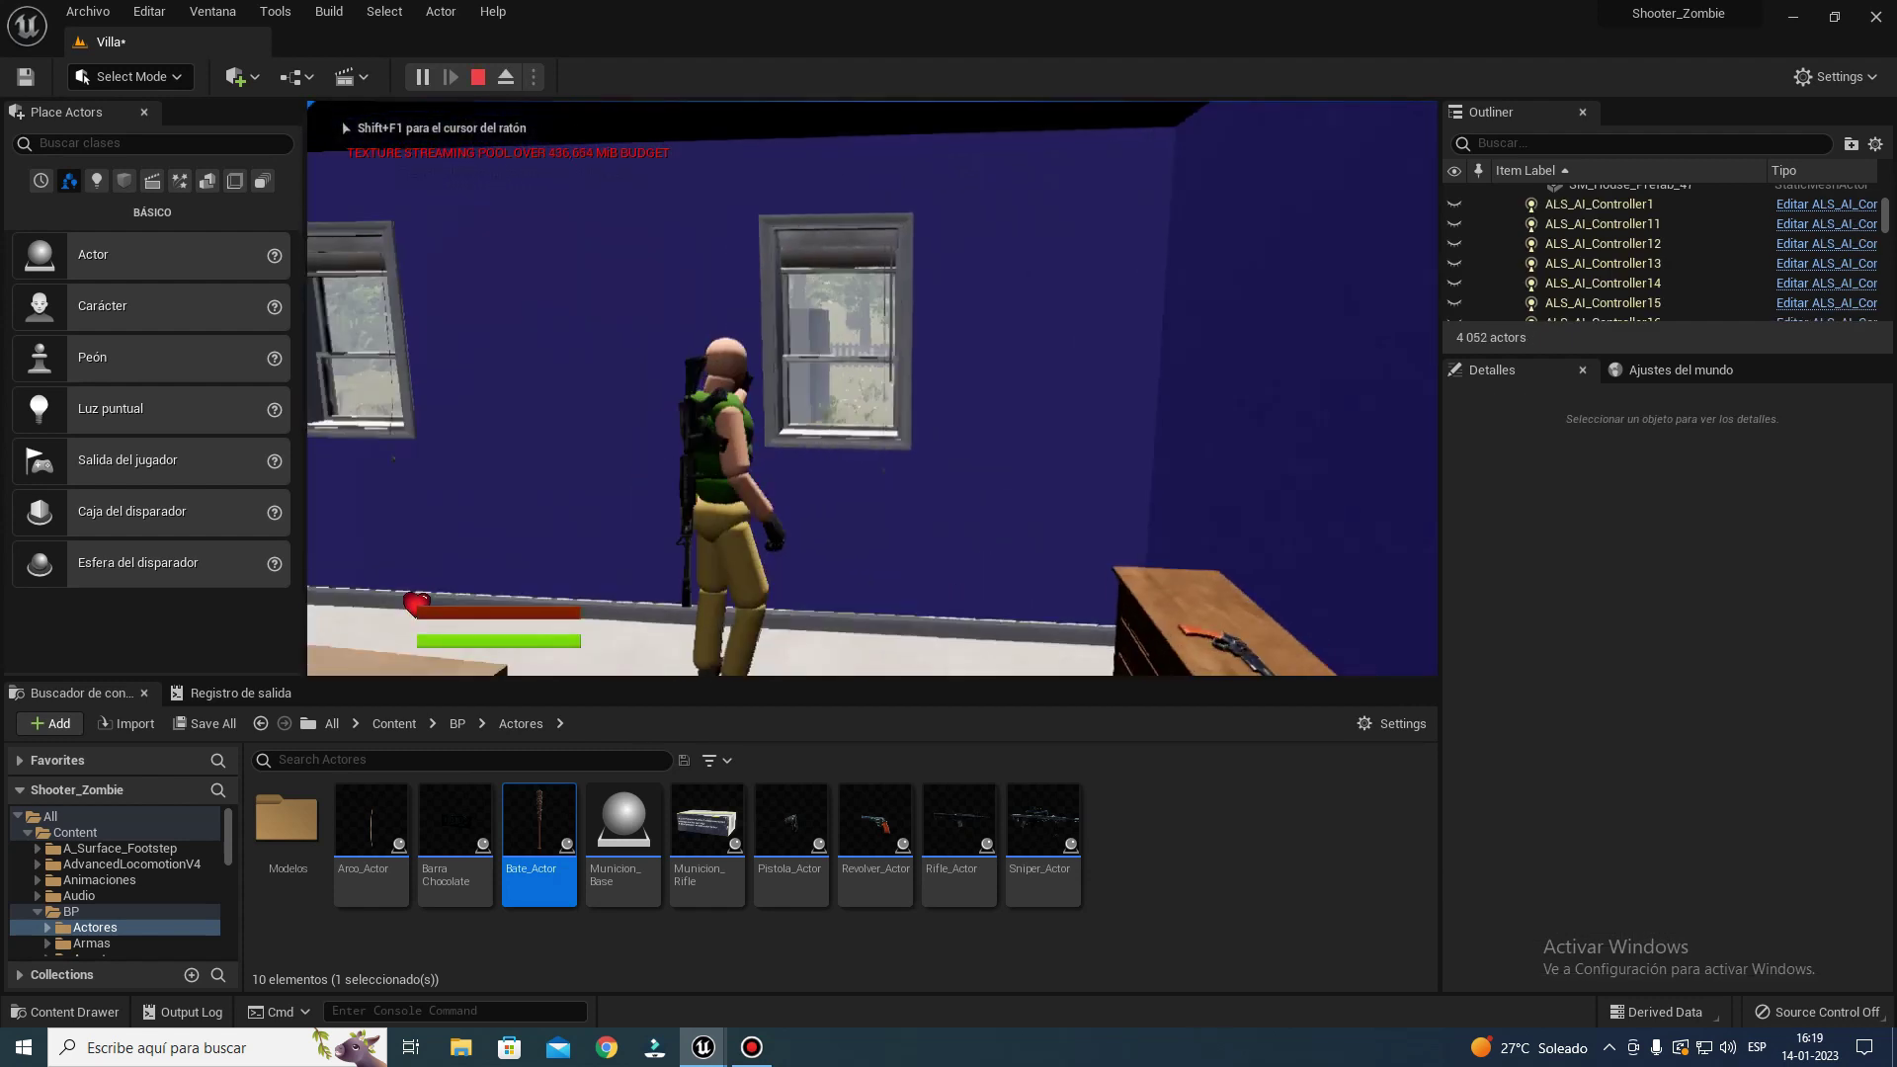
key("w")
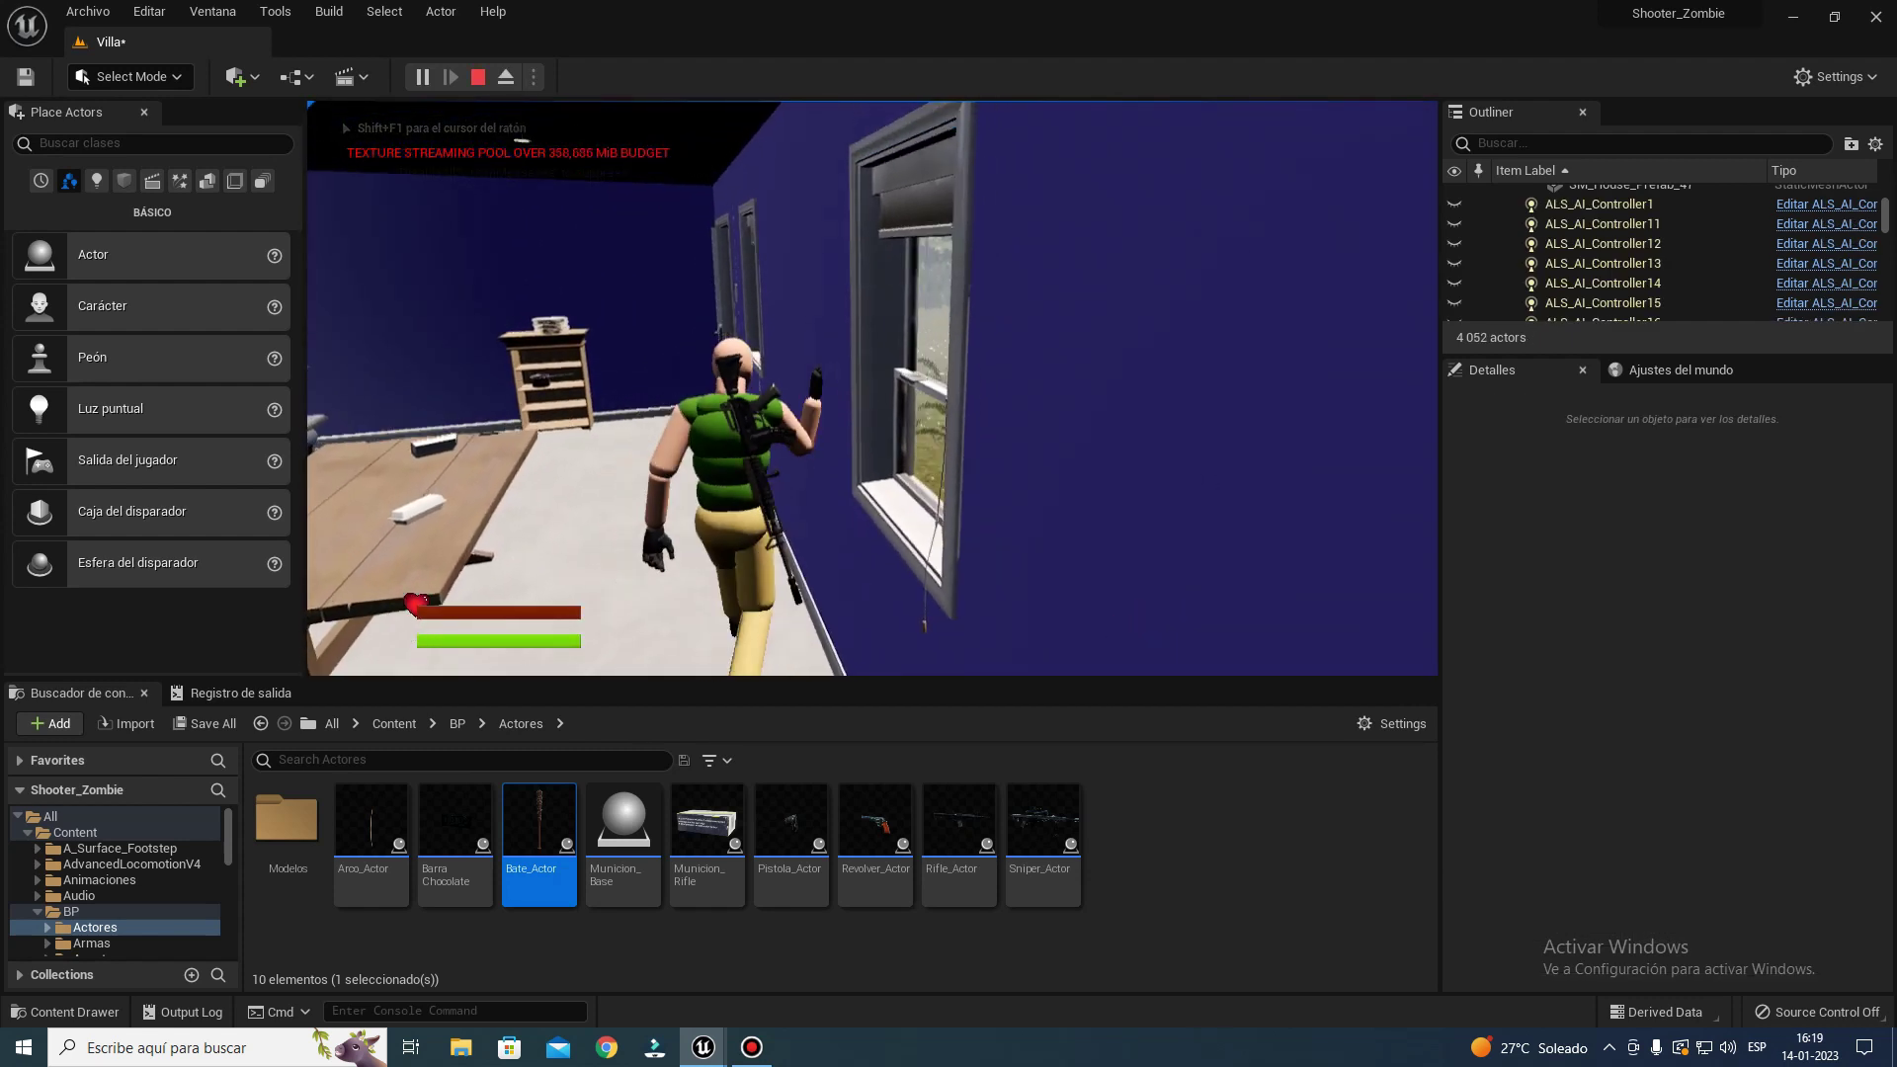
key("w")
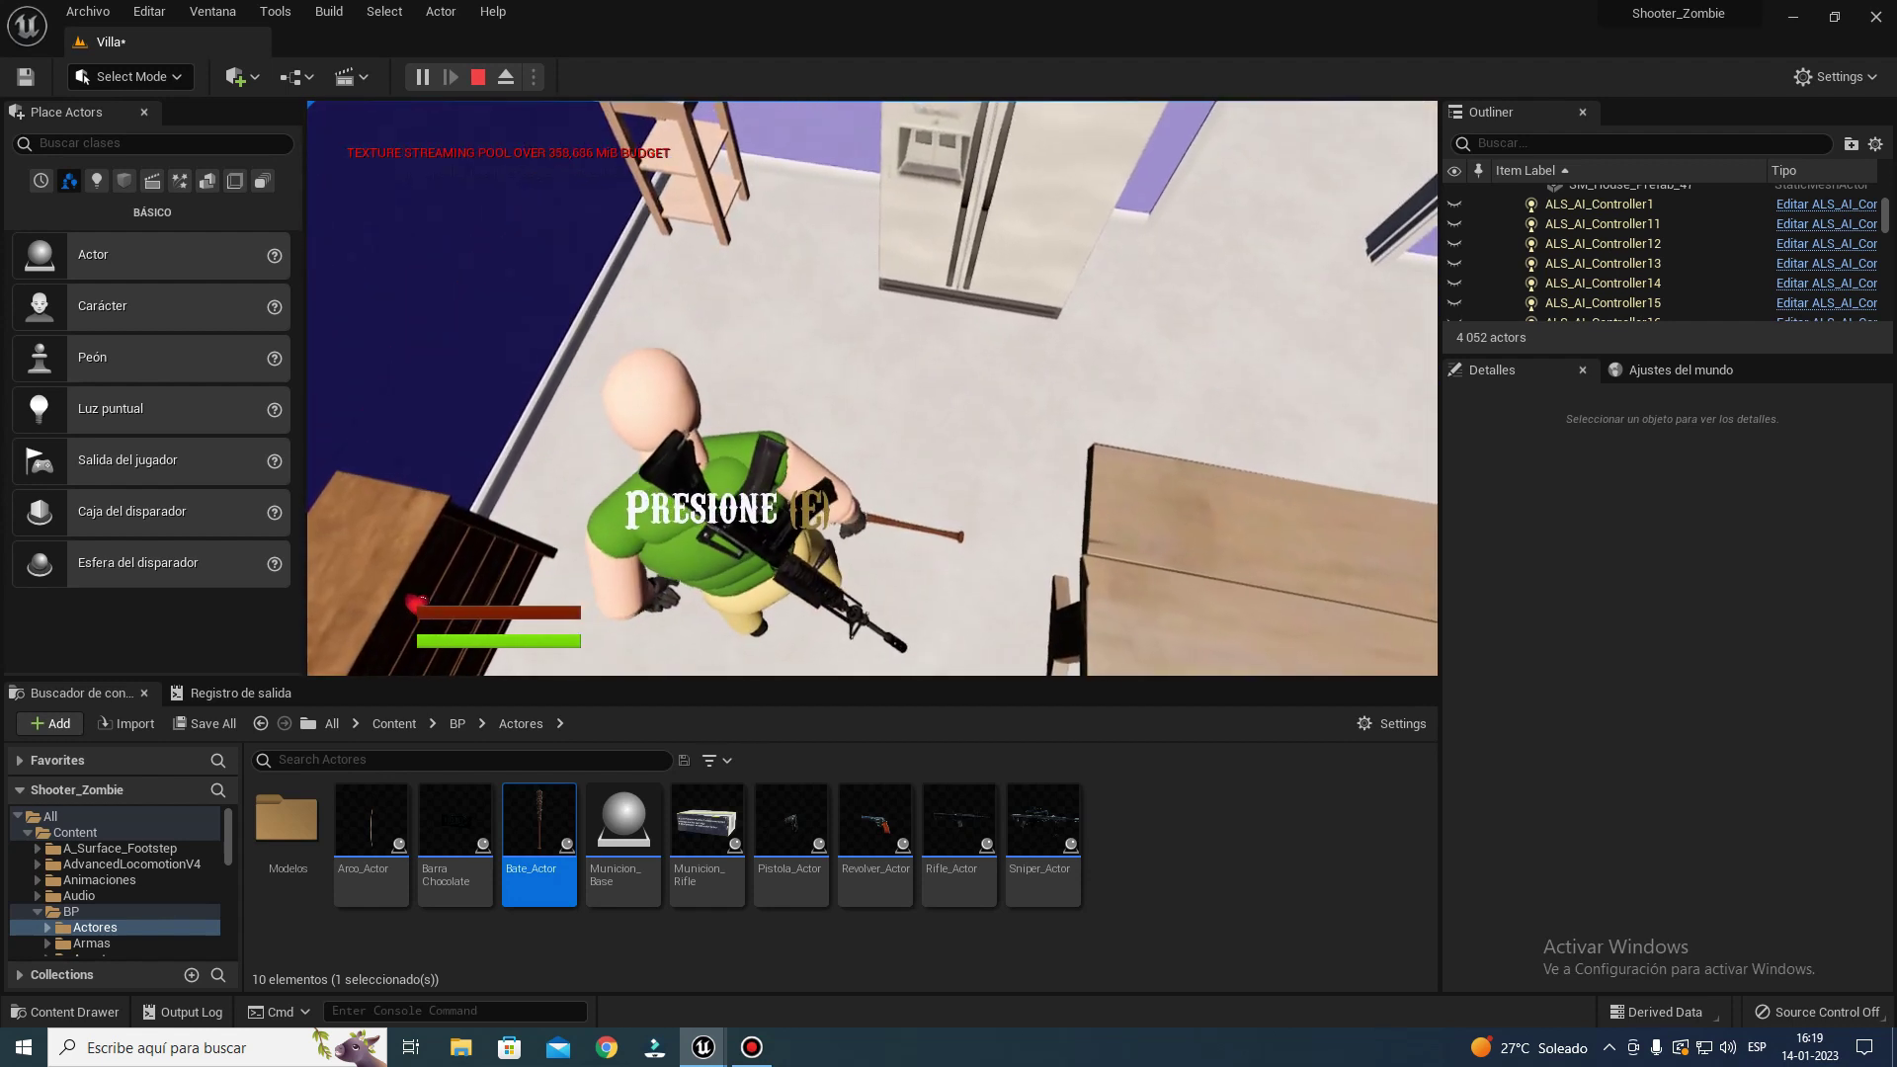
key("e")
key("w")
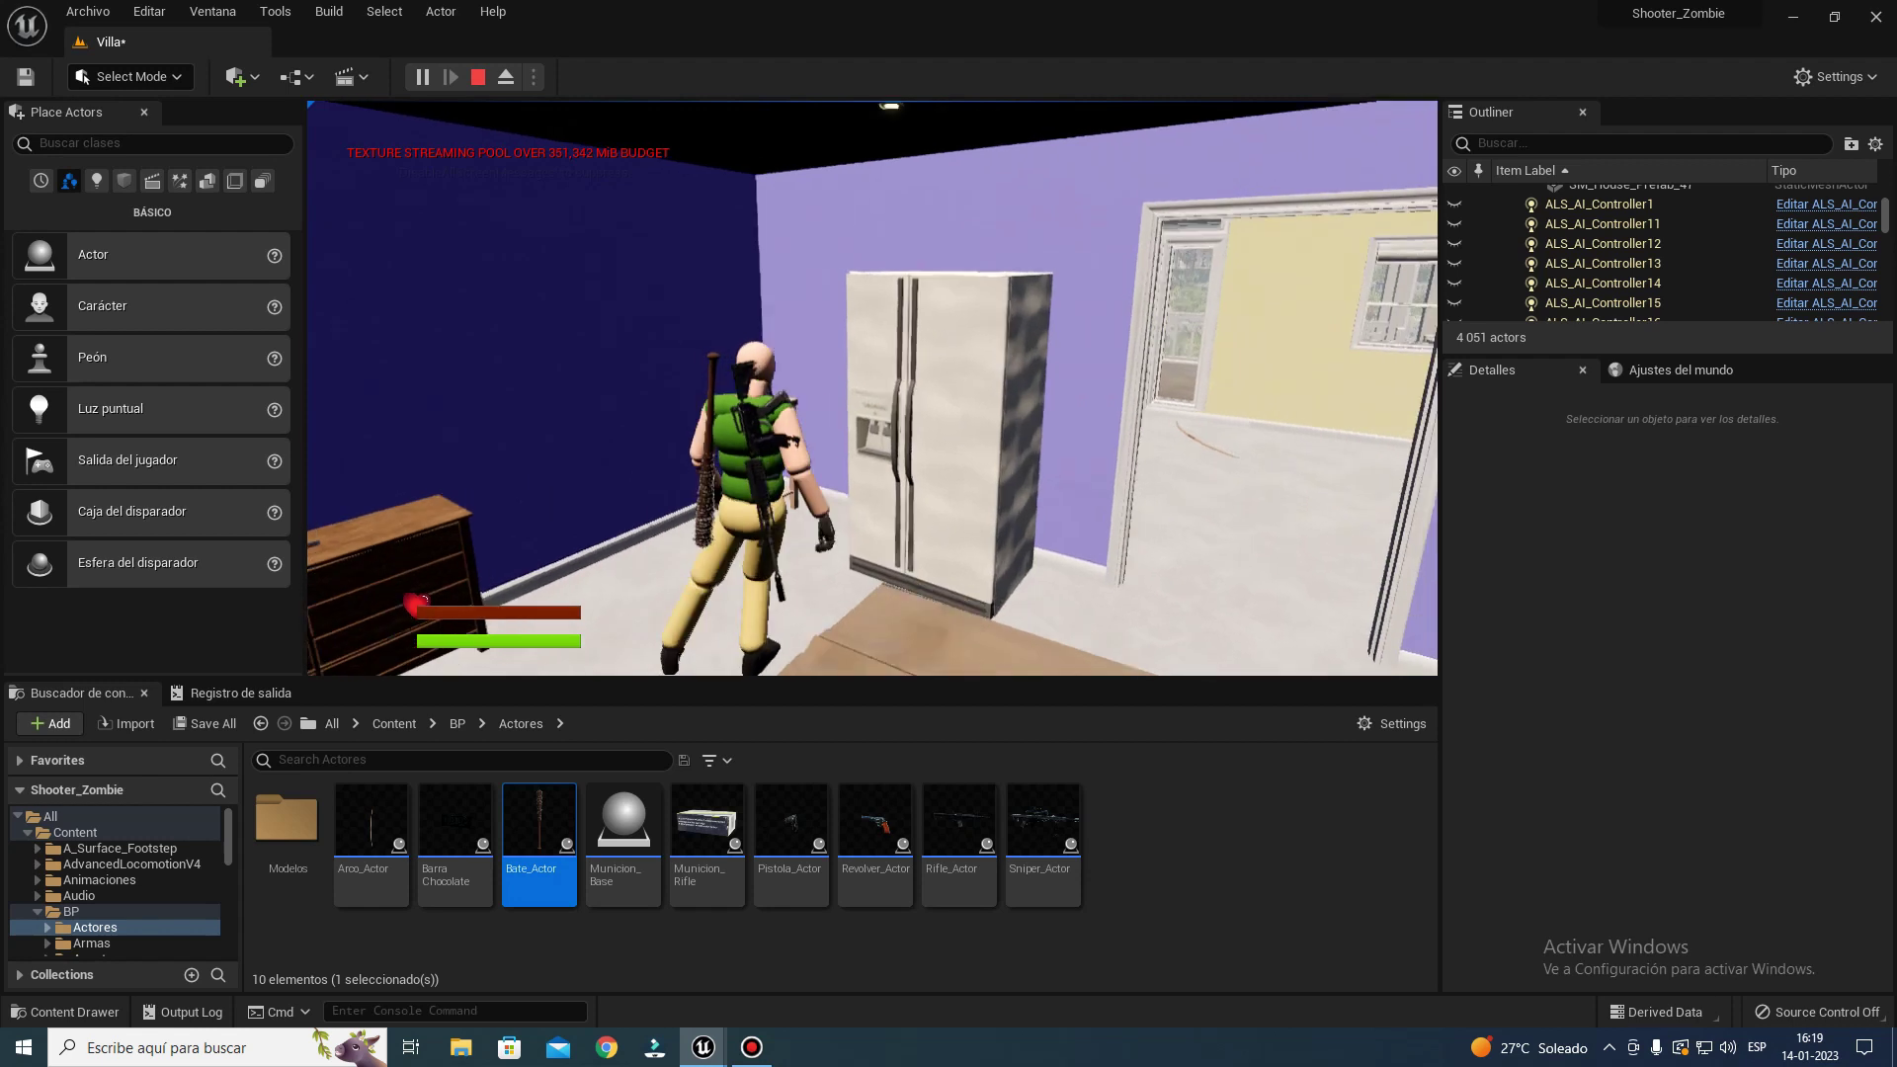
key("w")
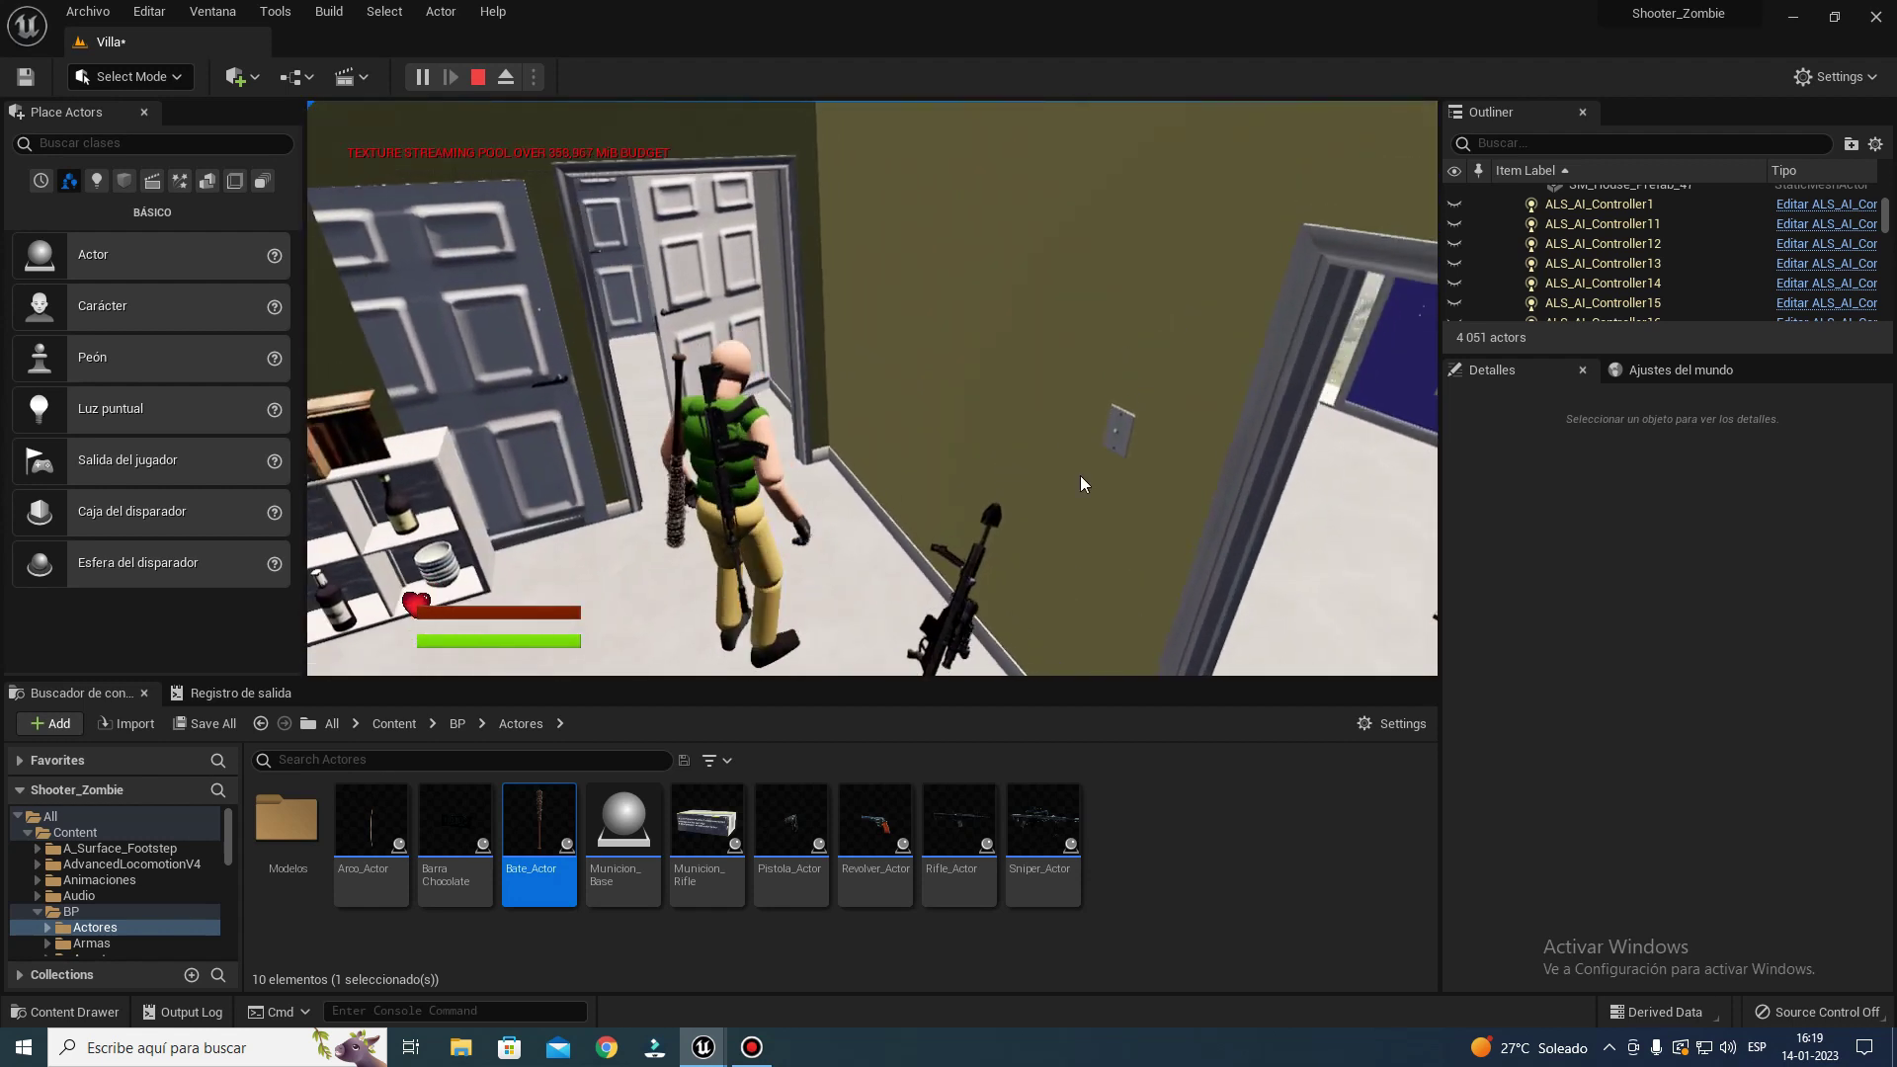
key("Escape")
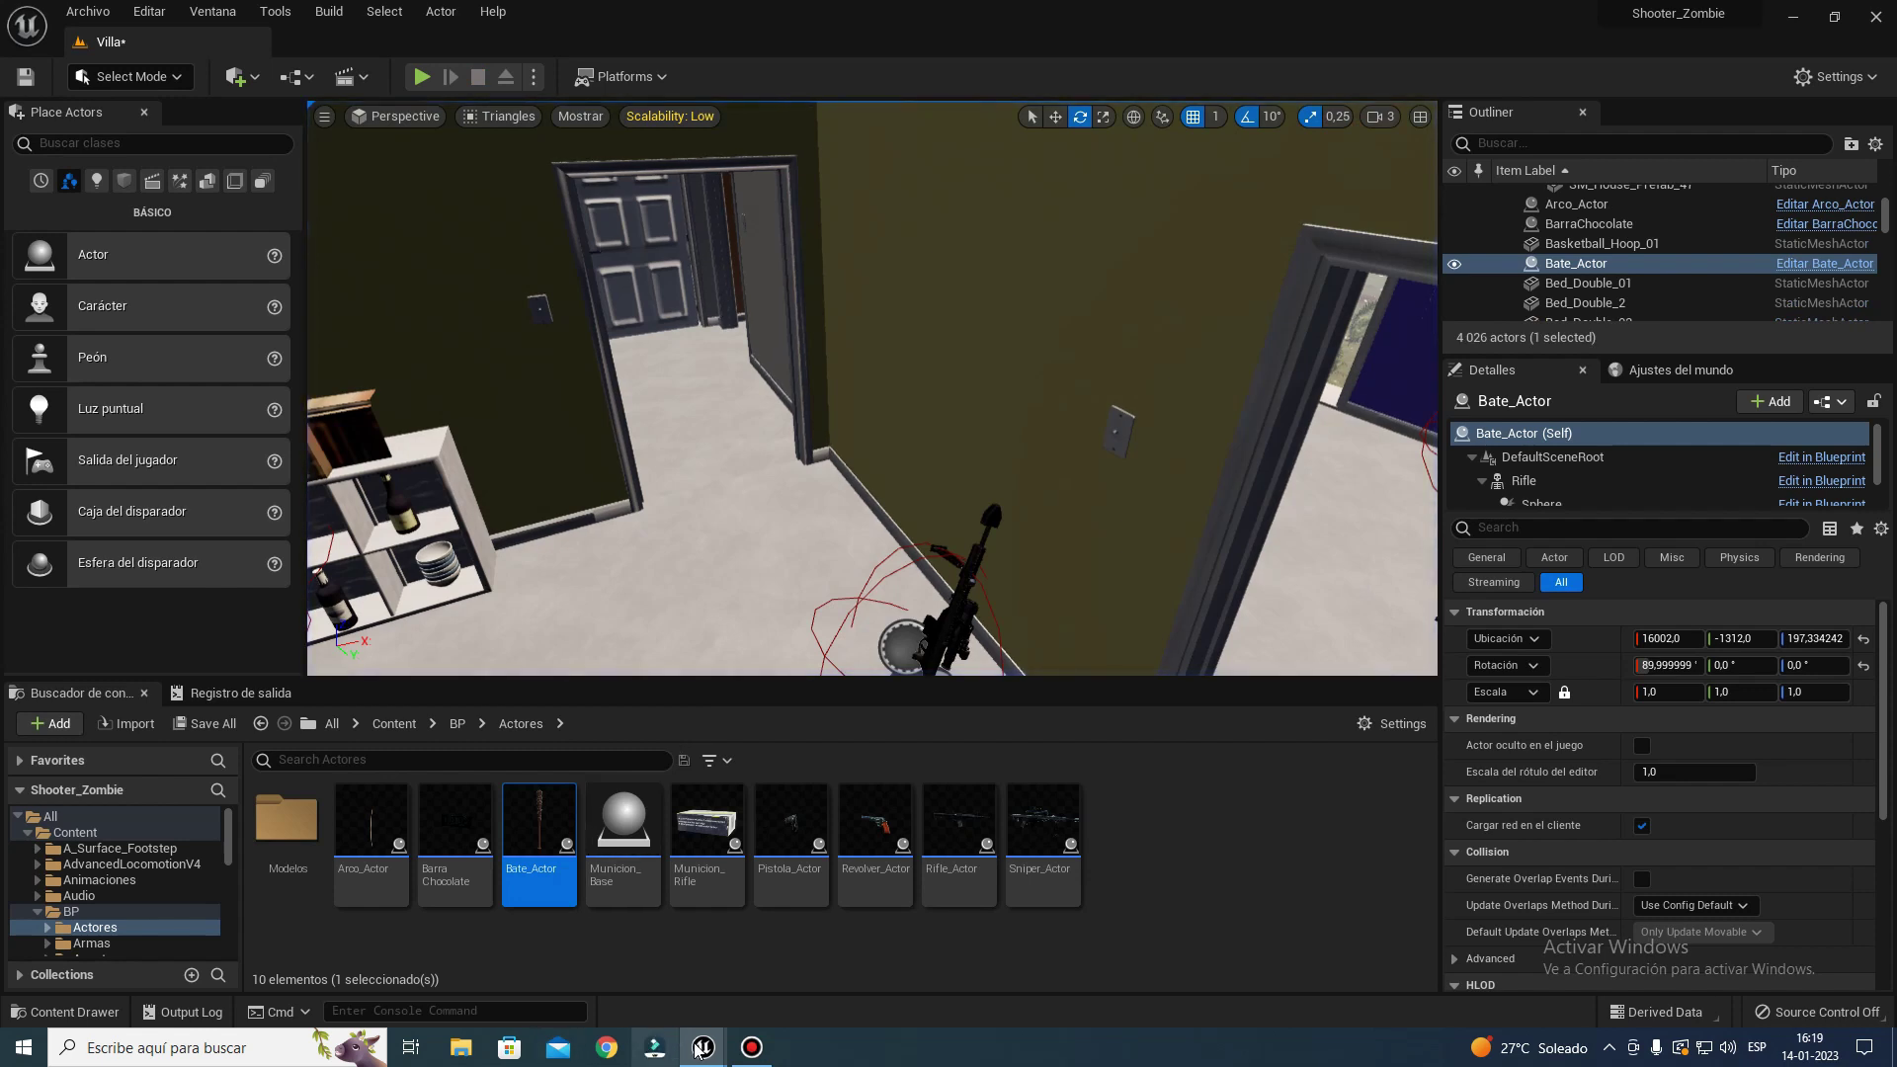
- Return to the Jugador Blueprint and save it
mouse_move(702, 1049)
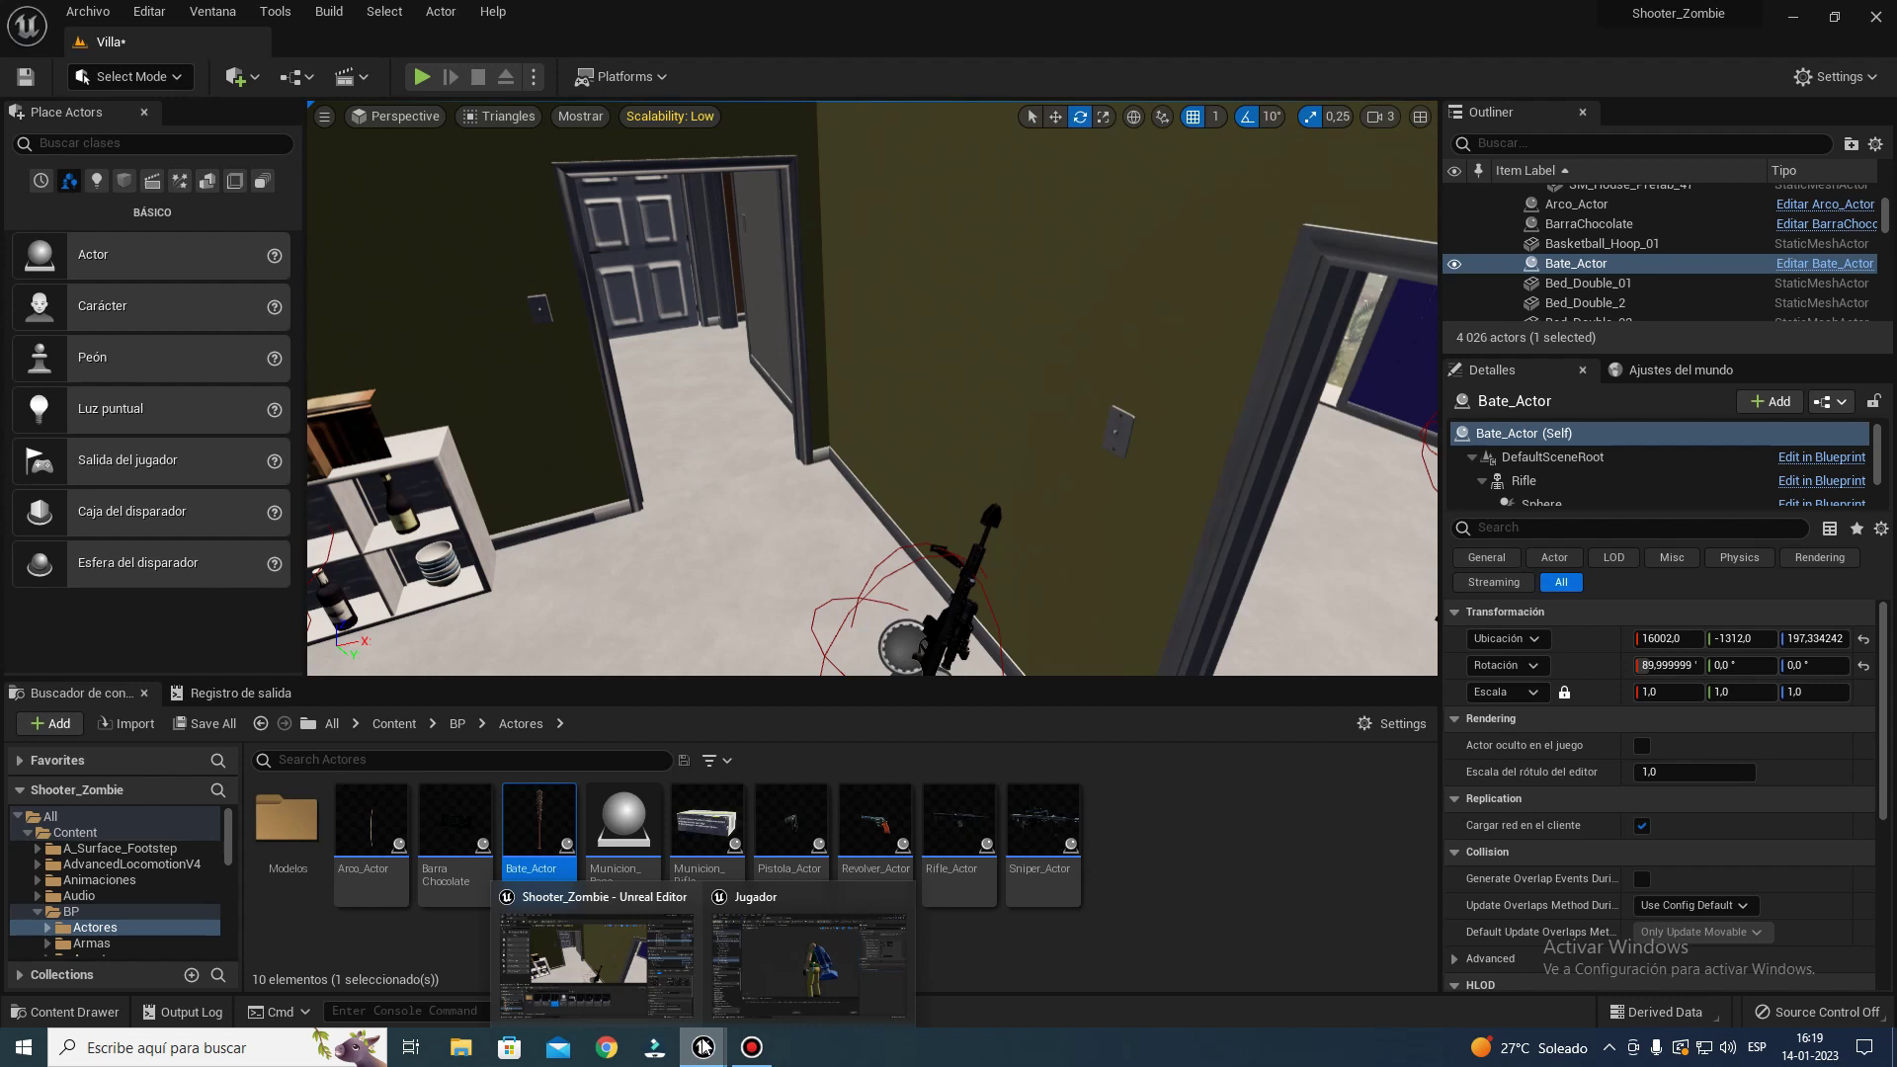
left_click(772, 957)
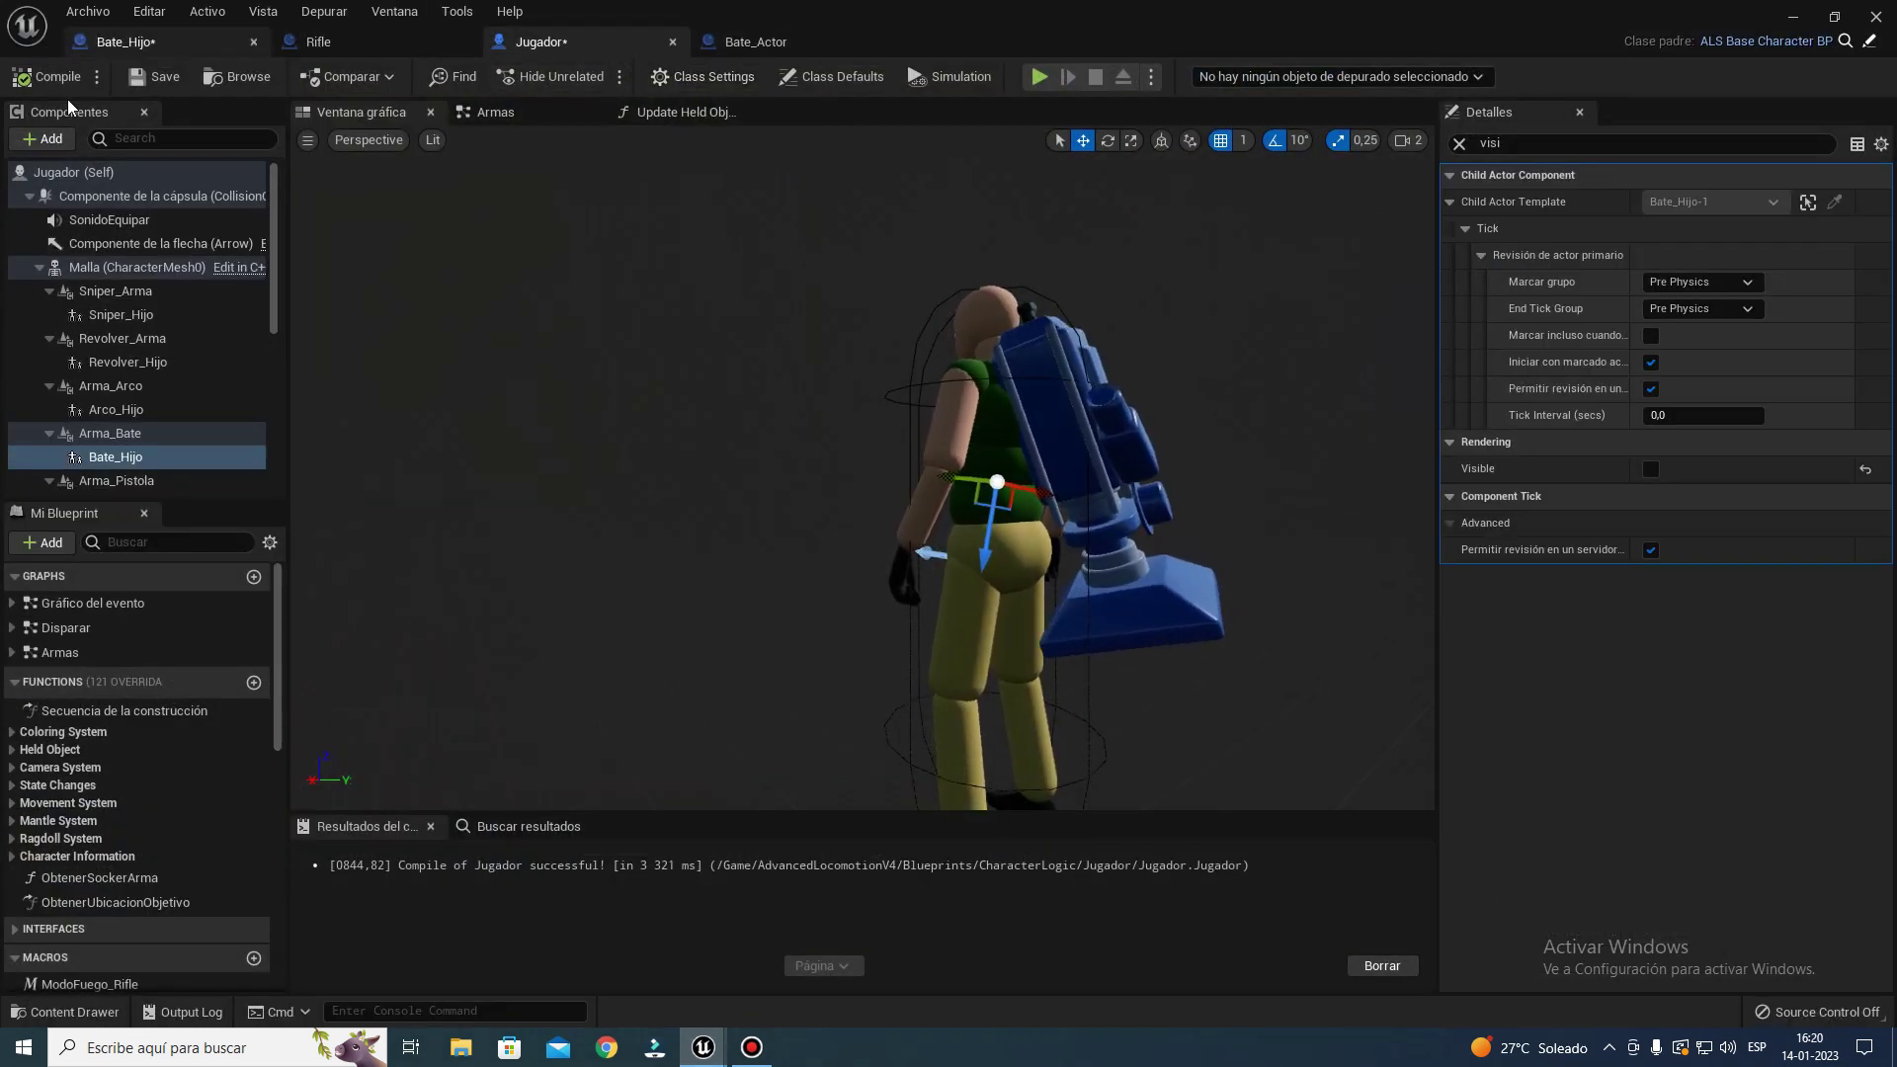
left_click(156, 79)
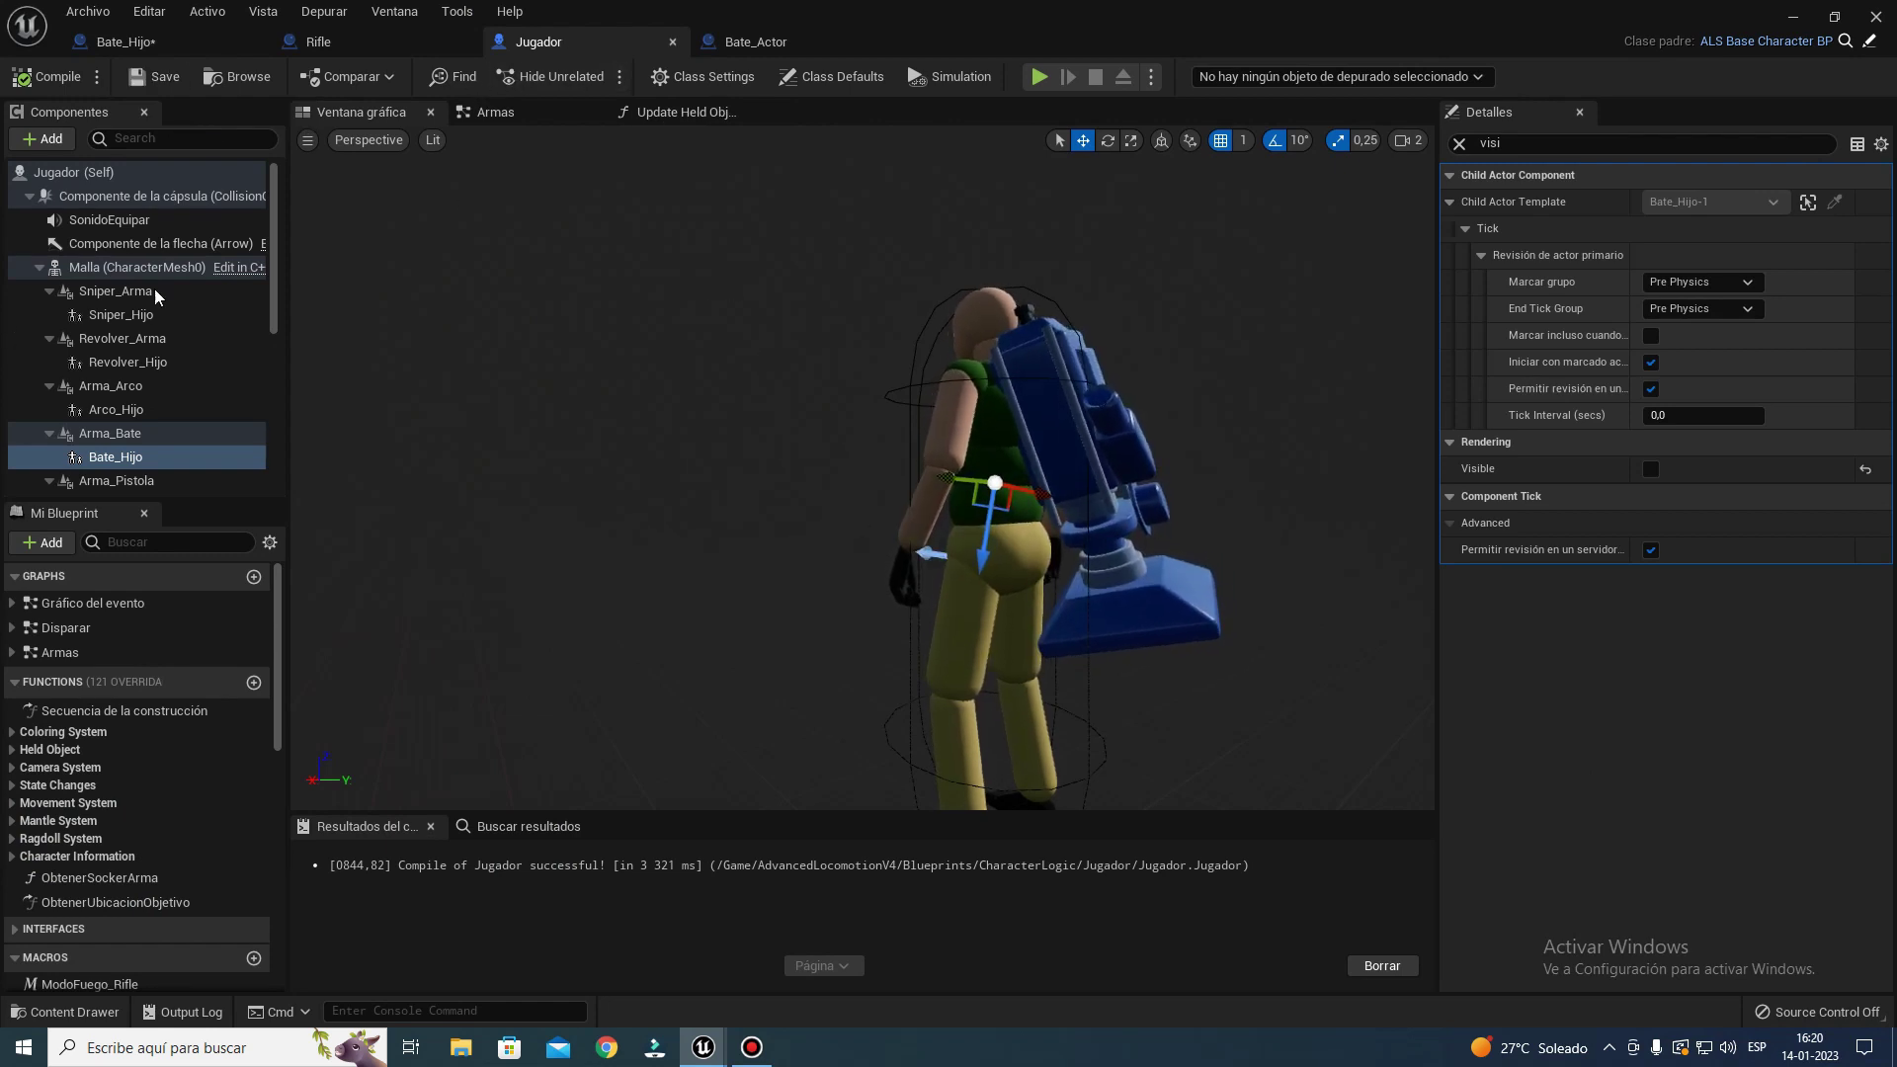
- Open Jugador's Armas graph and select the InputAction EquiparRifle node in the Equipar/Desequipar Rifle group
double_click(95, 605)
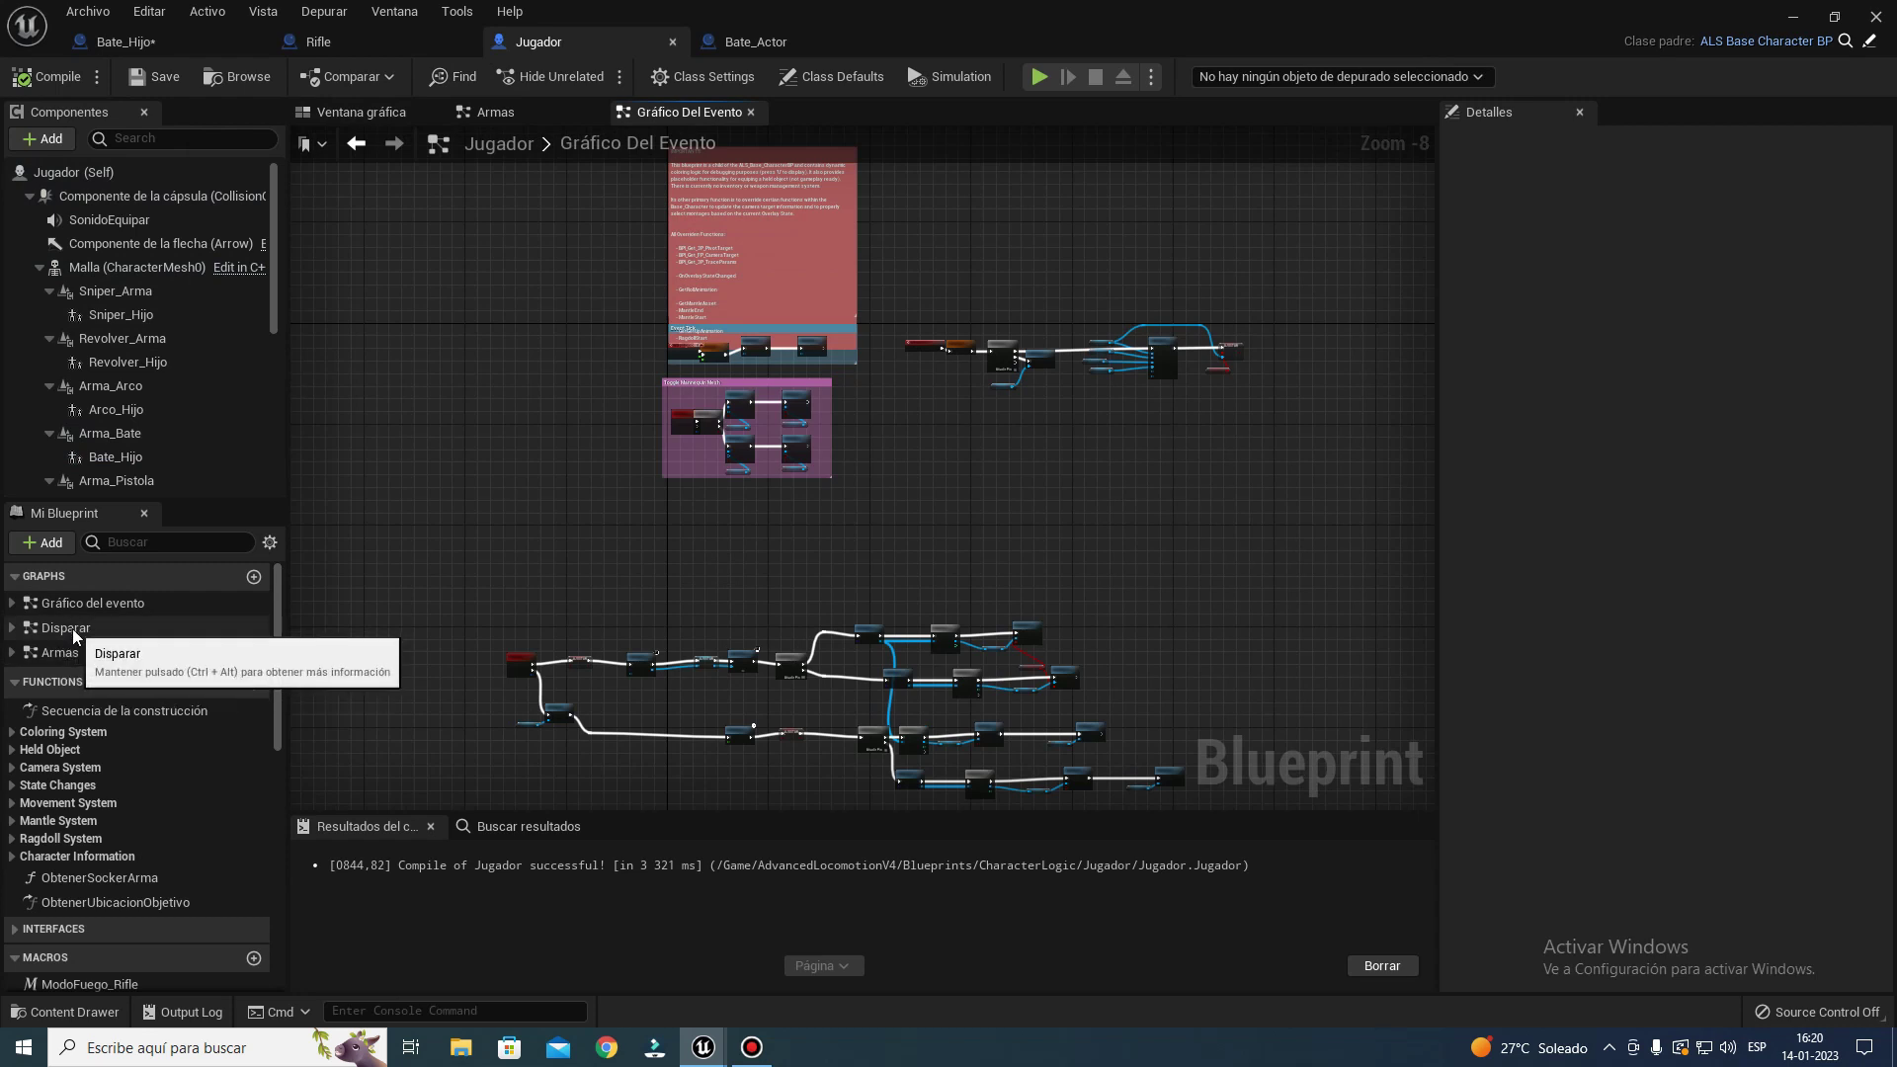
double_click(44, 654)
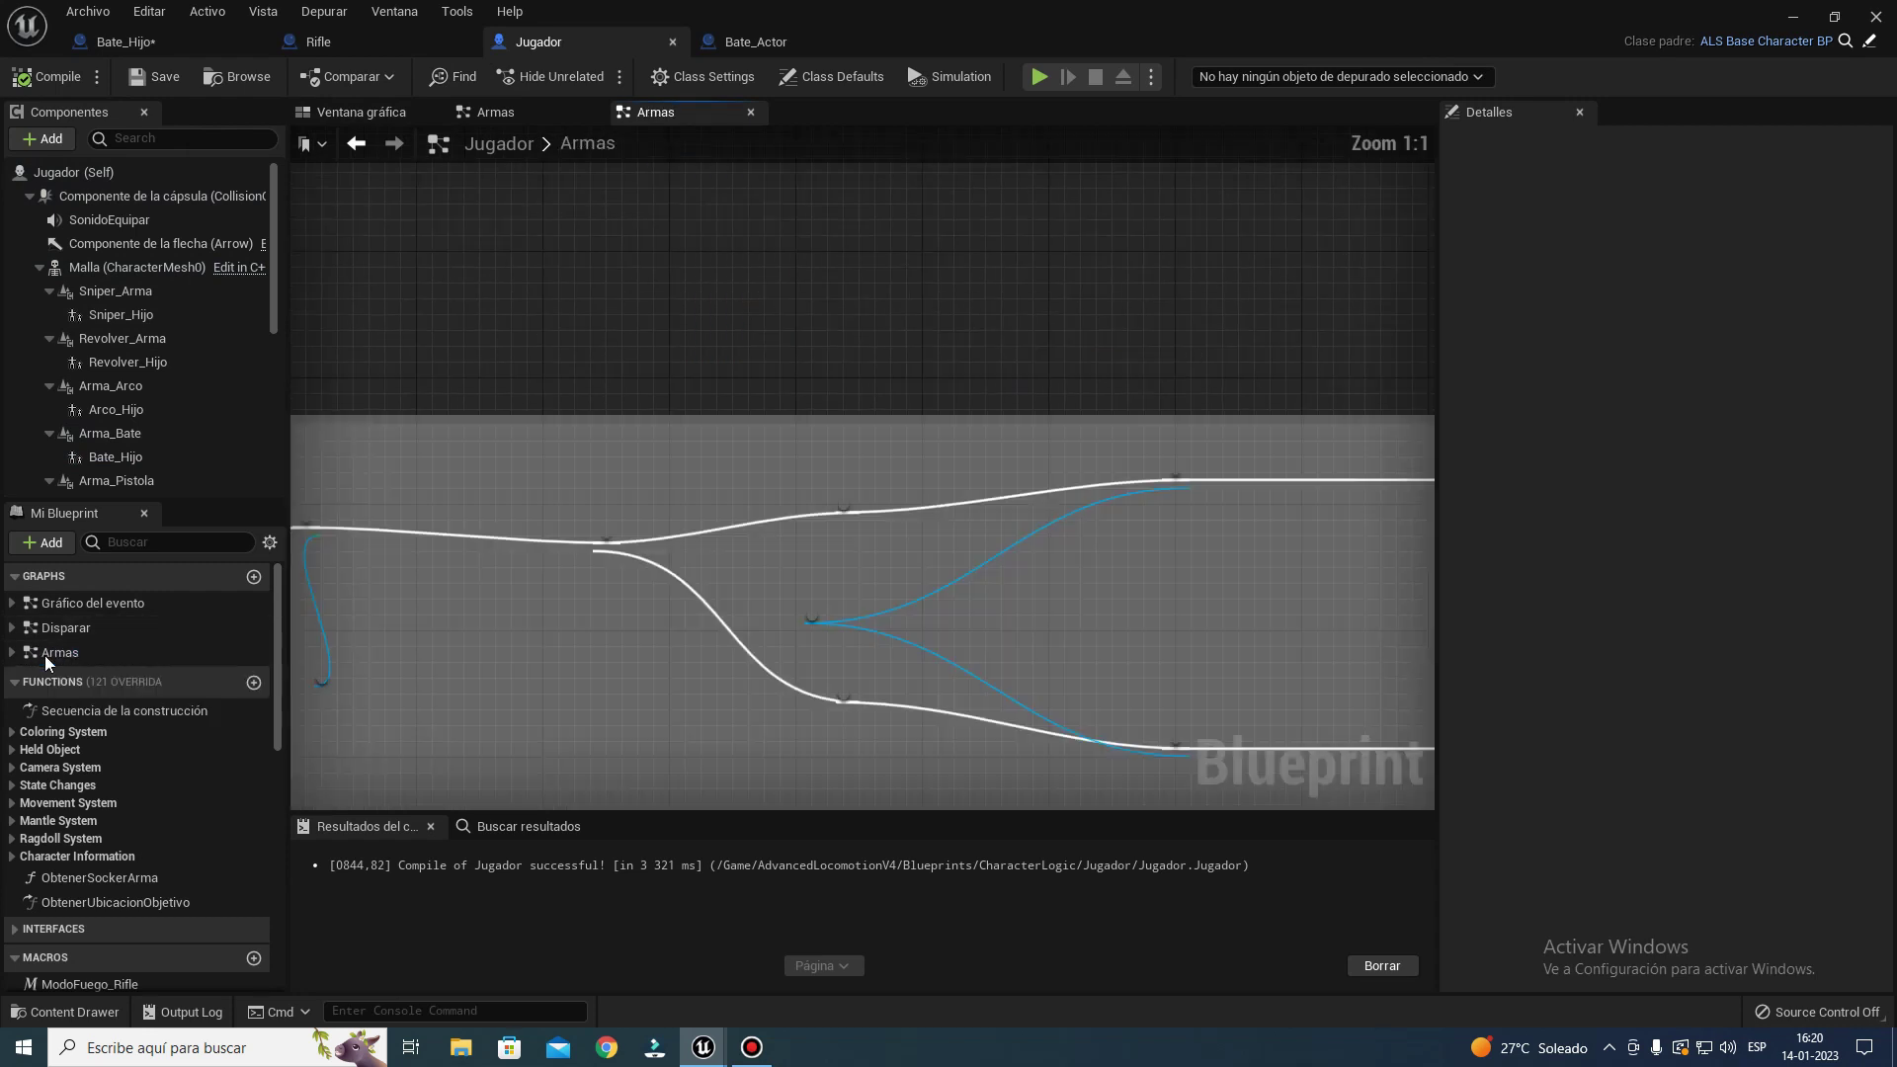
right_click_drag(548, 488, 662, 357)
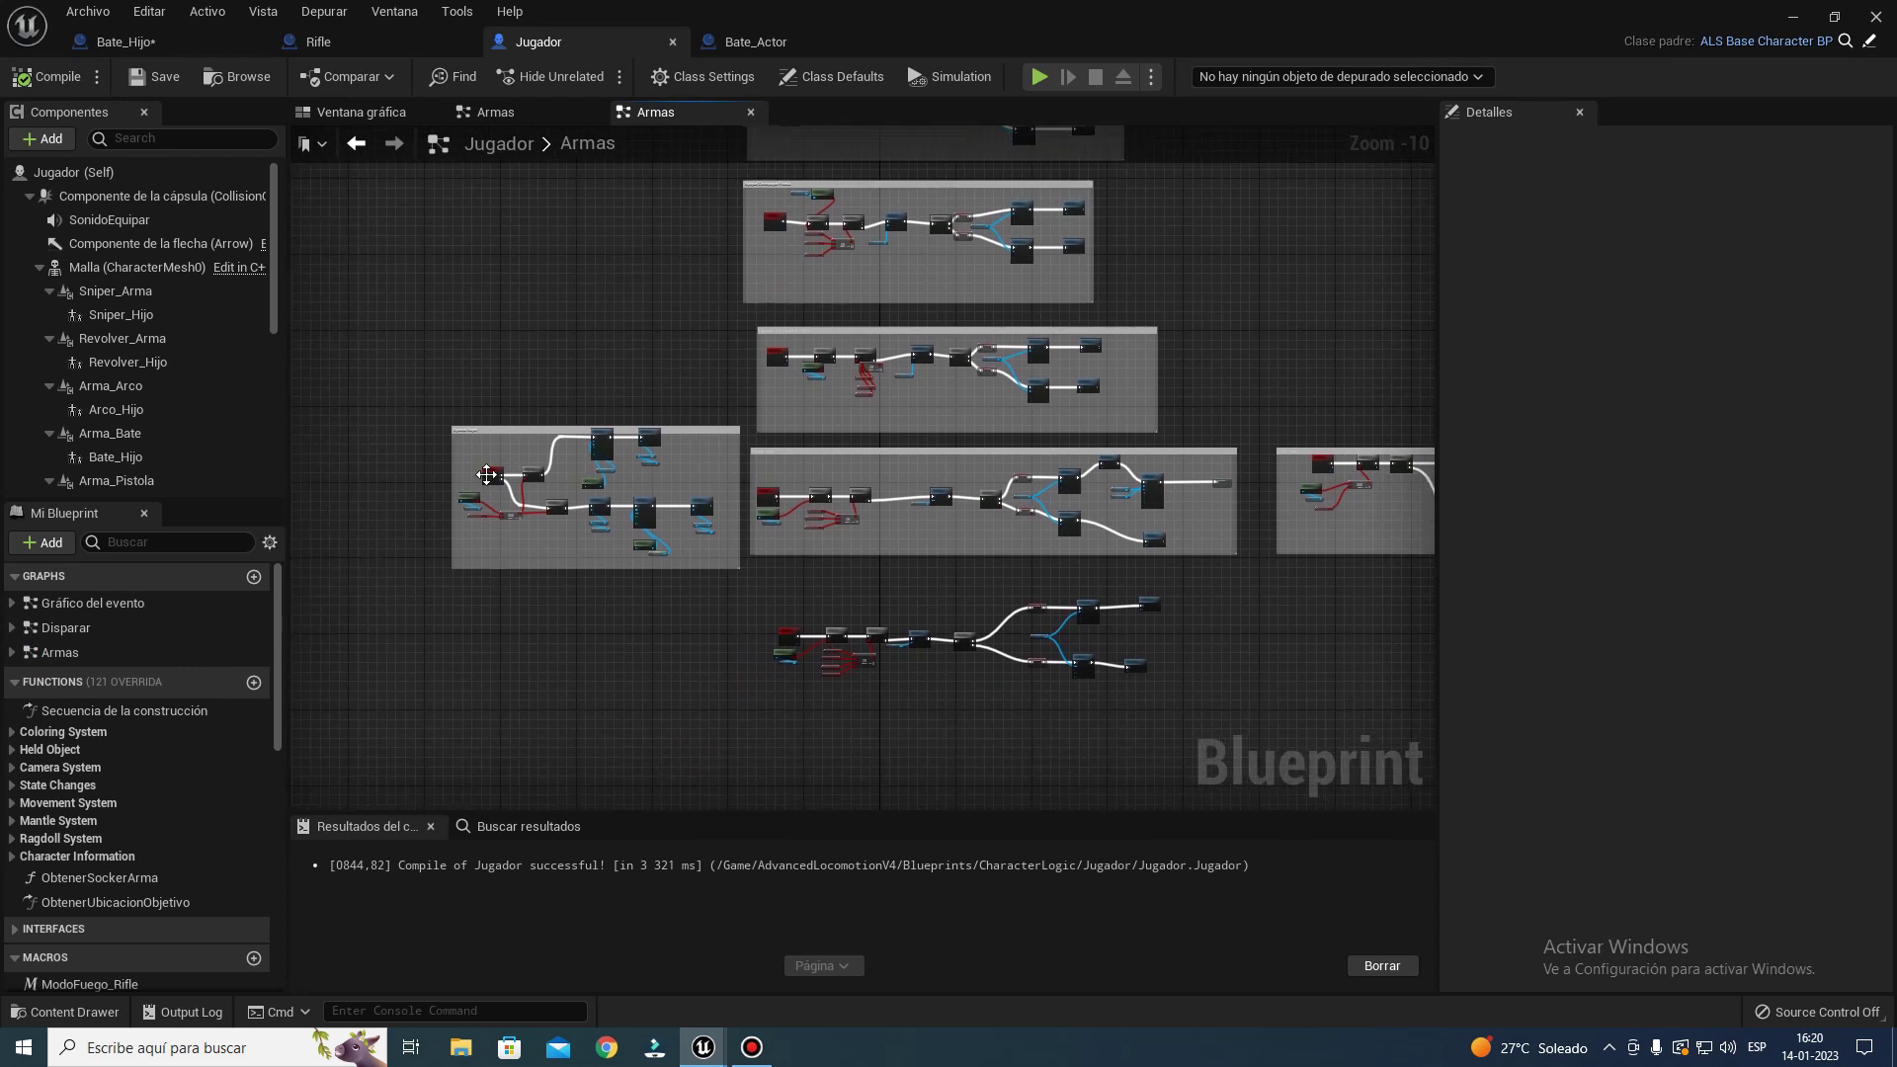
scroll(488, 475, "up", 6)
scroll(575, 432, "down", 6)
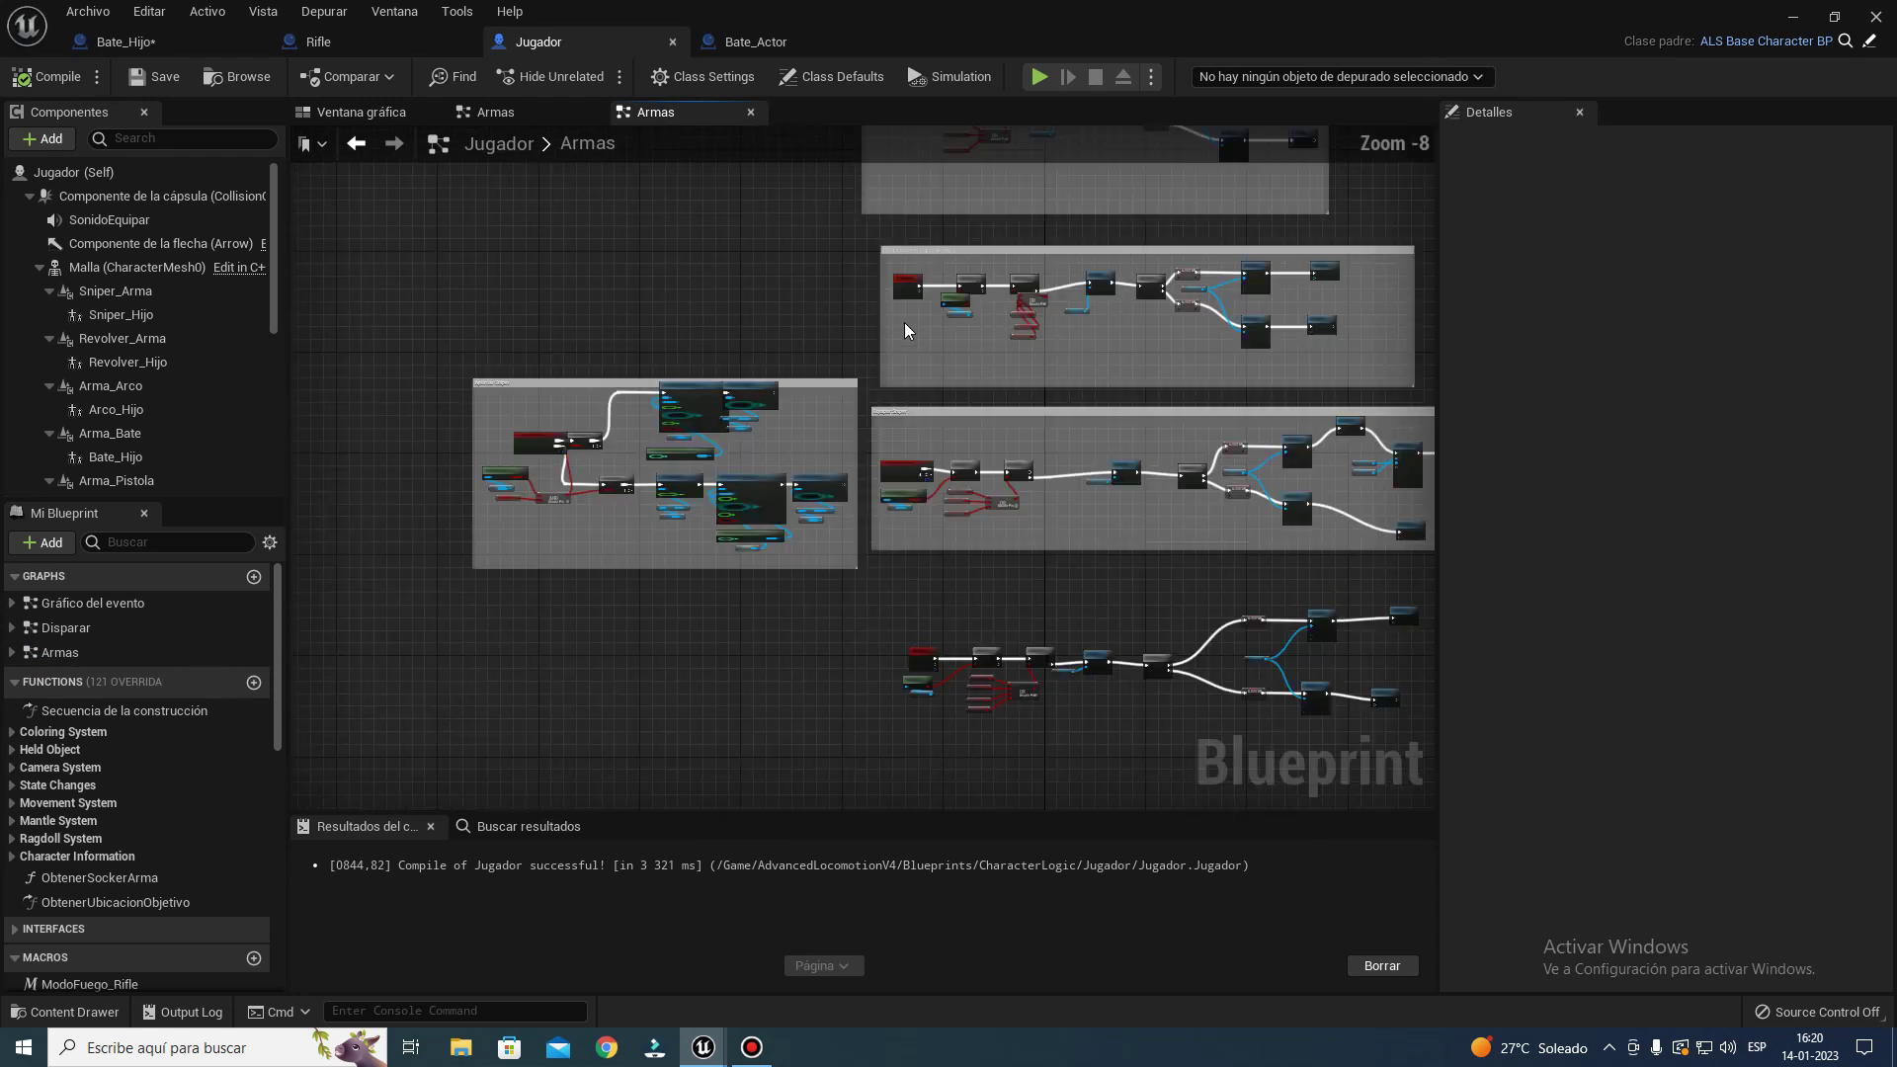
scroll(805, 454, "up", 2)
right_click_drag(804, 455, 822, 635)
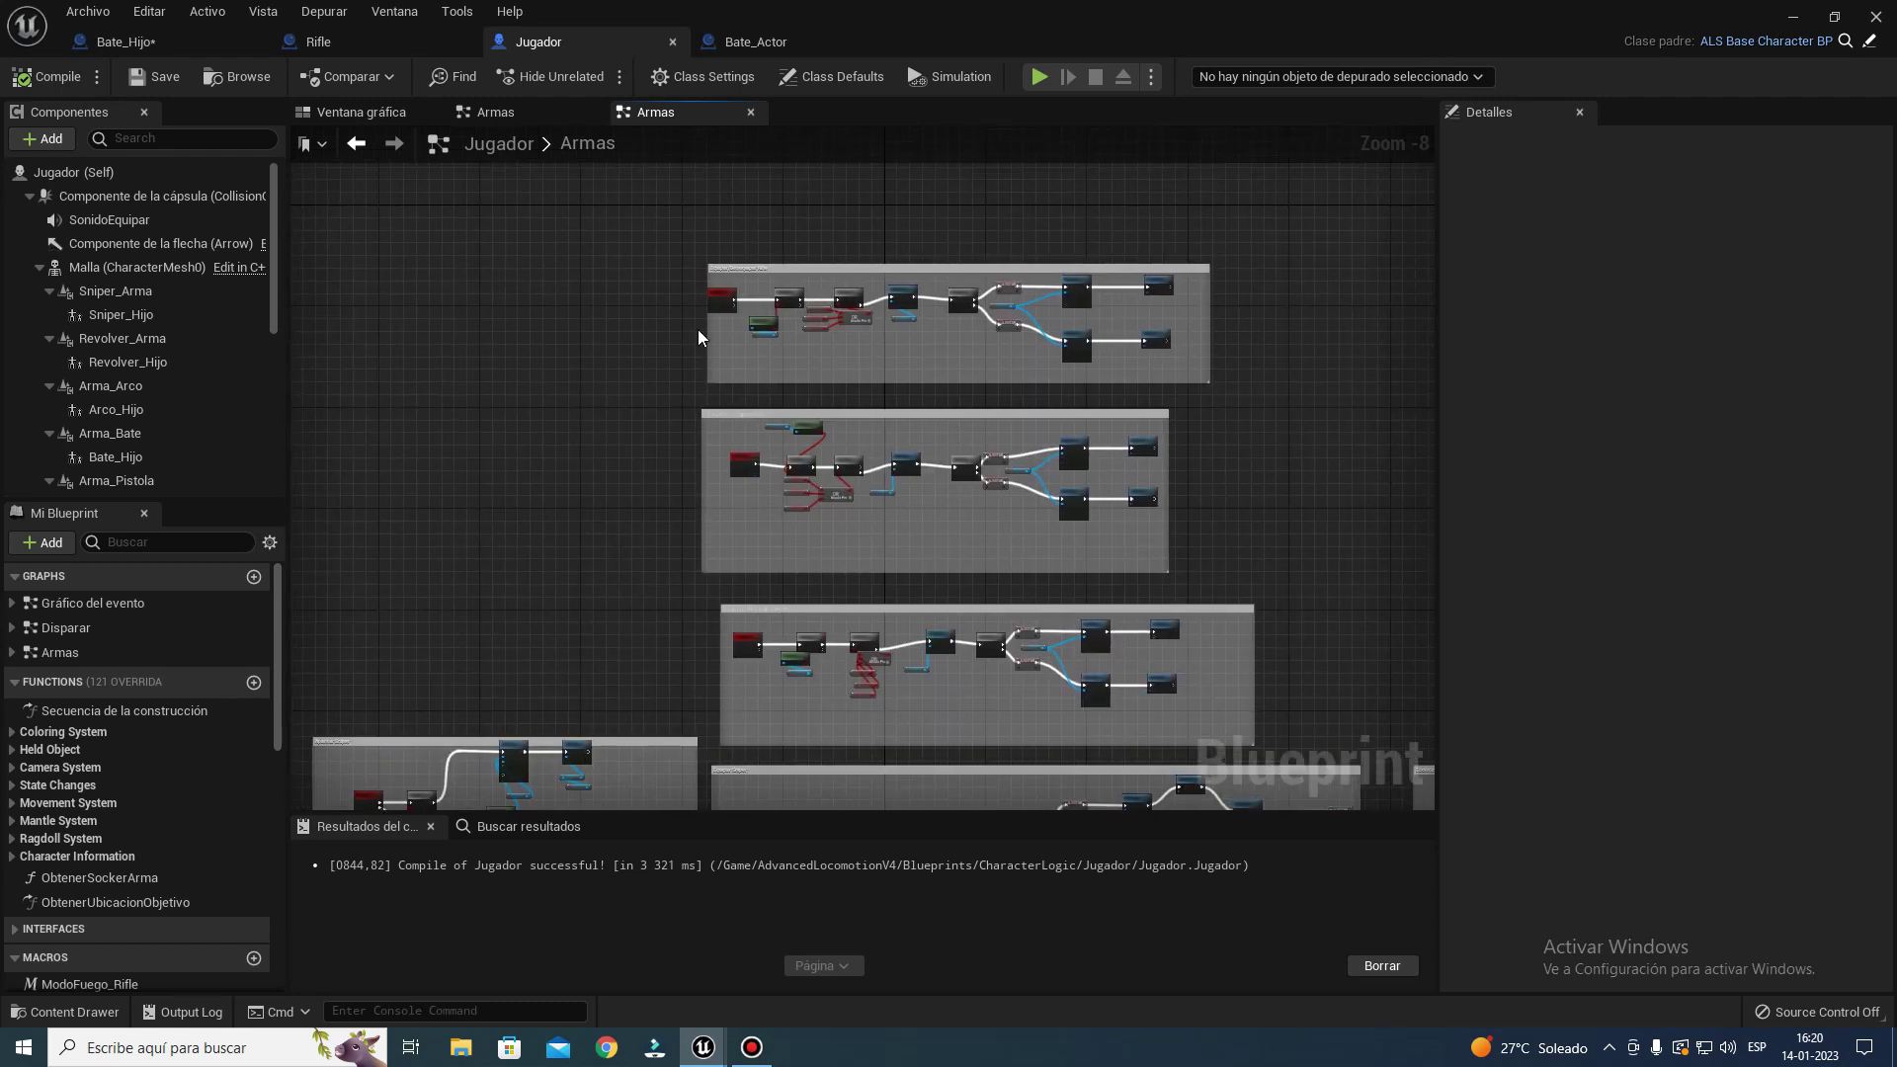
scroll(709, 312, "up", 3)
scroll(710, 313, "up", 2)
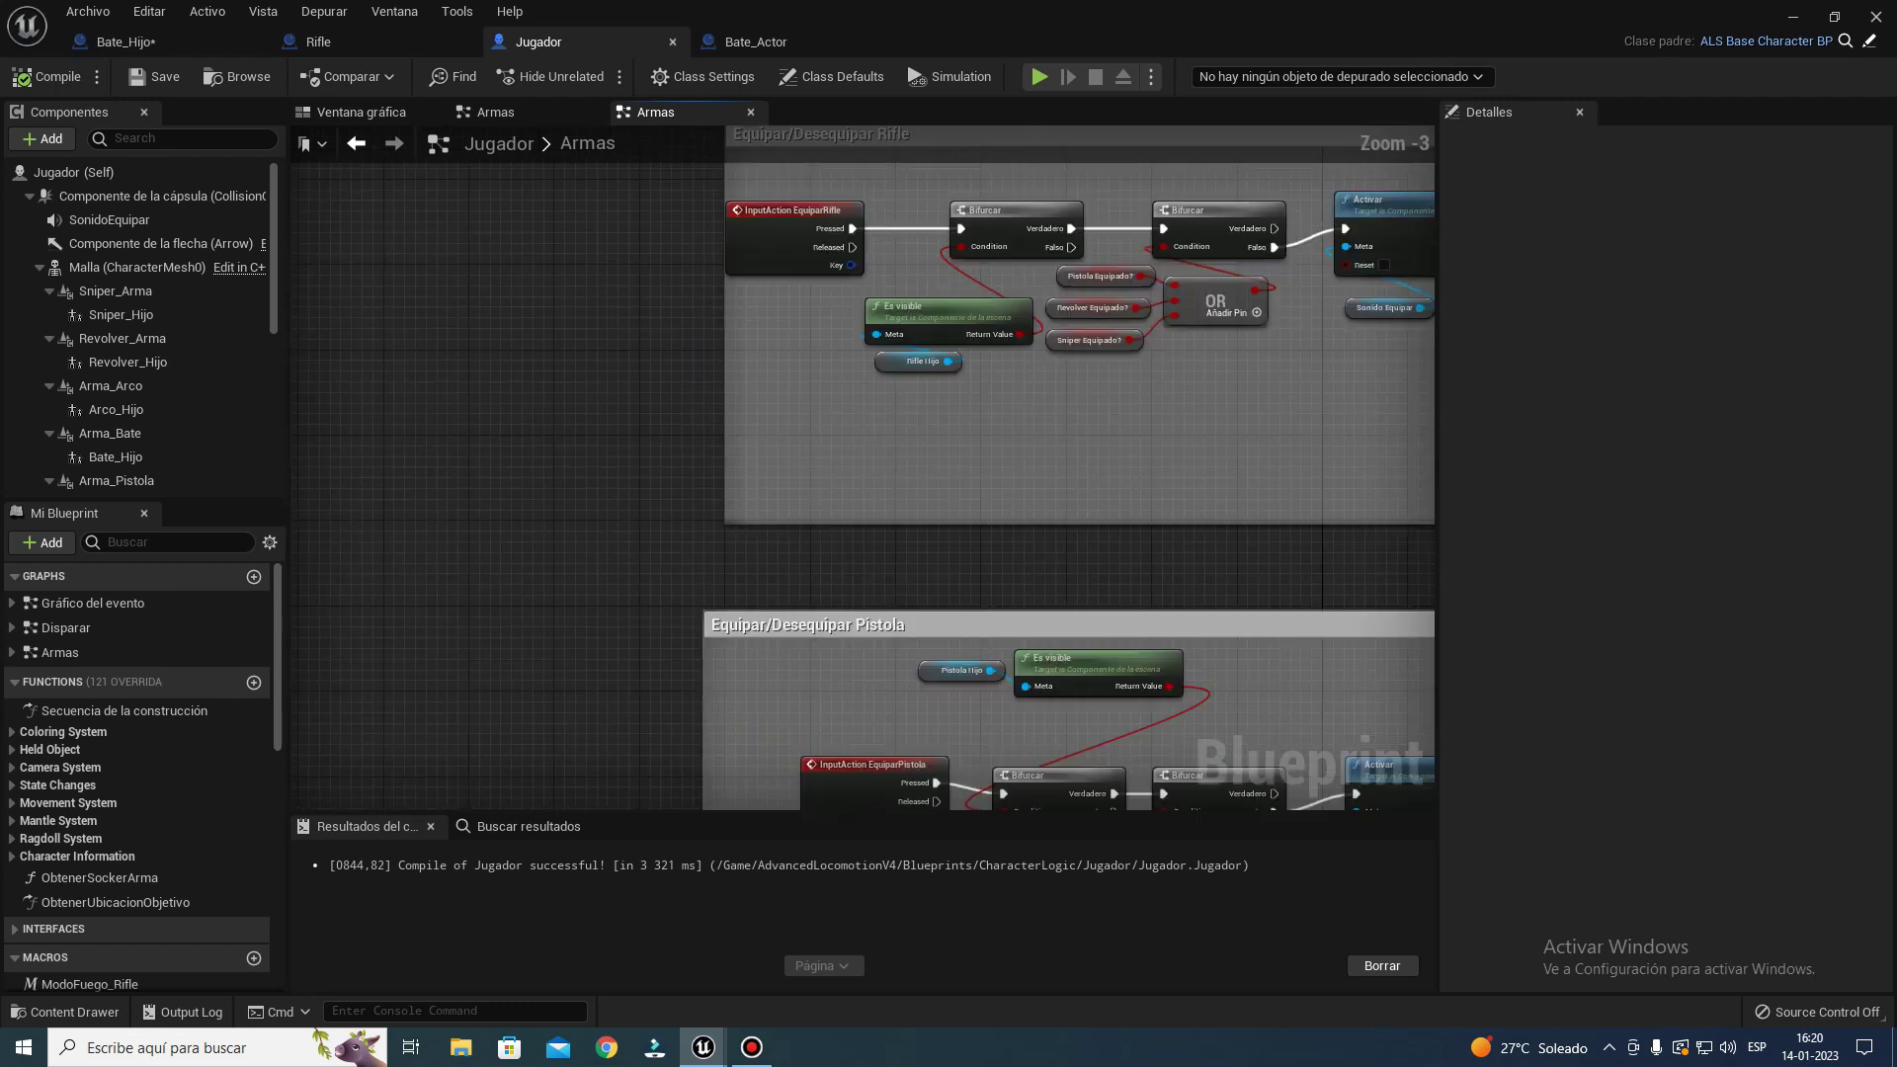
right_click_drag(710, 312, 621, 550)
scroll(621, 550, "up", 3)
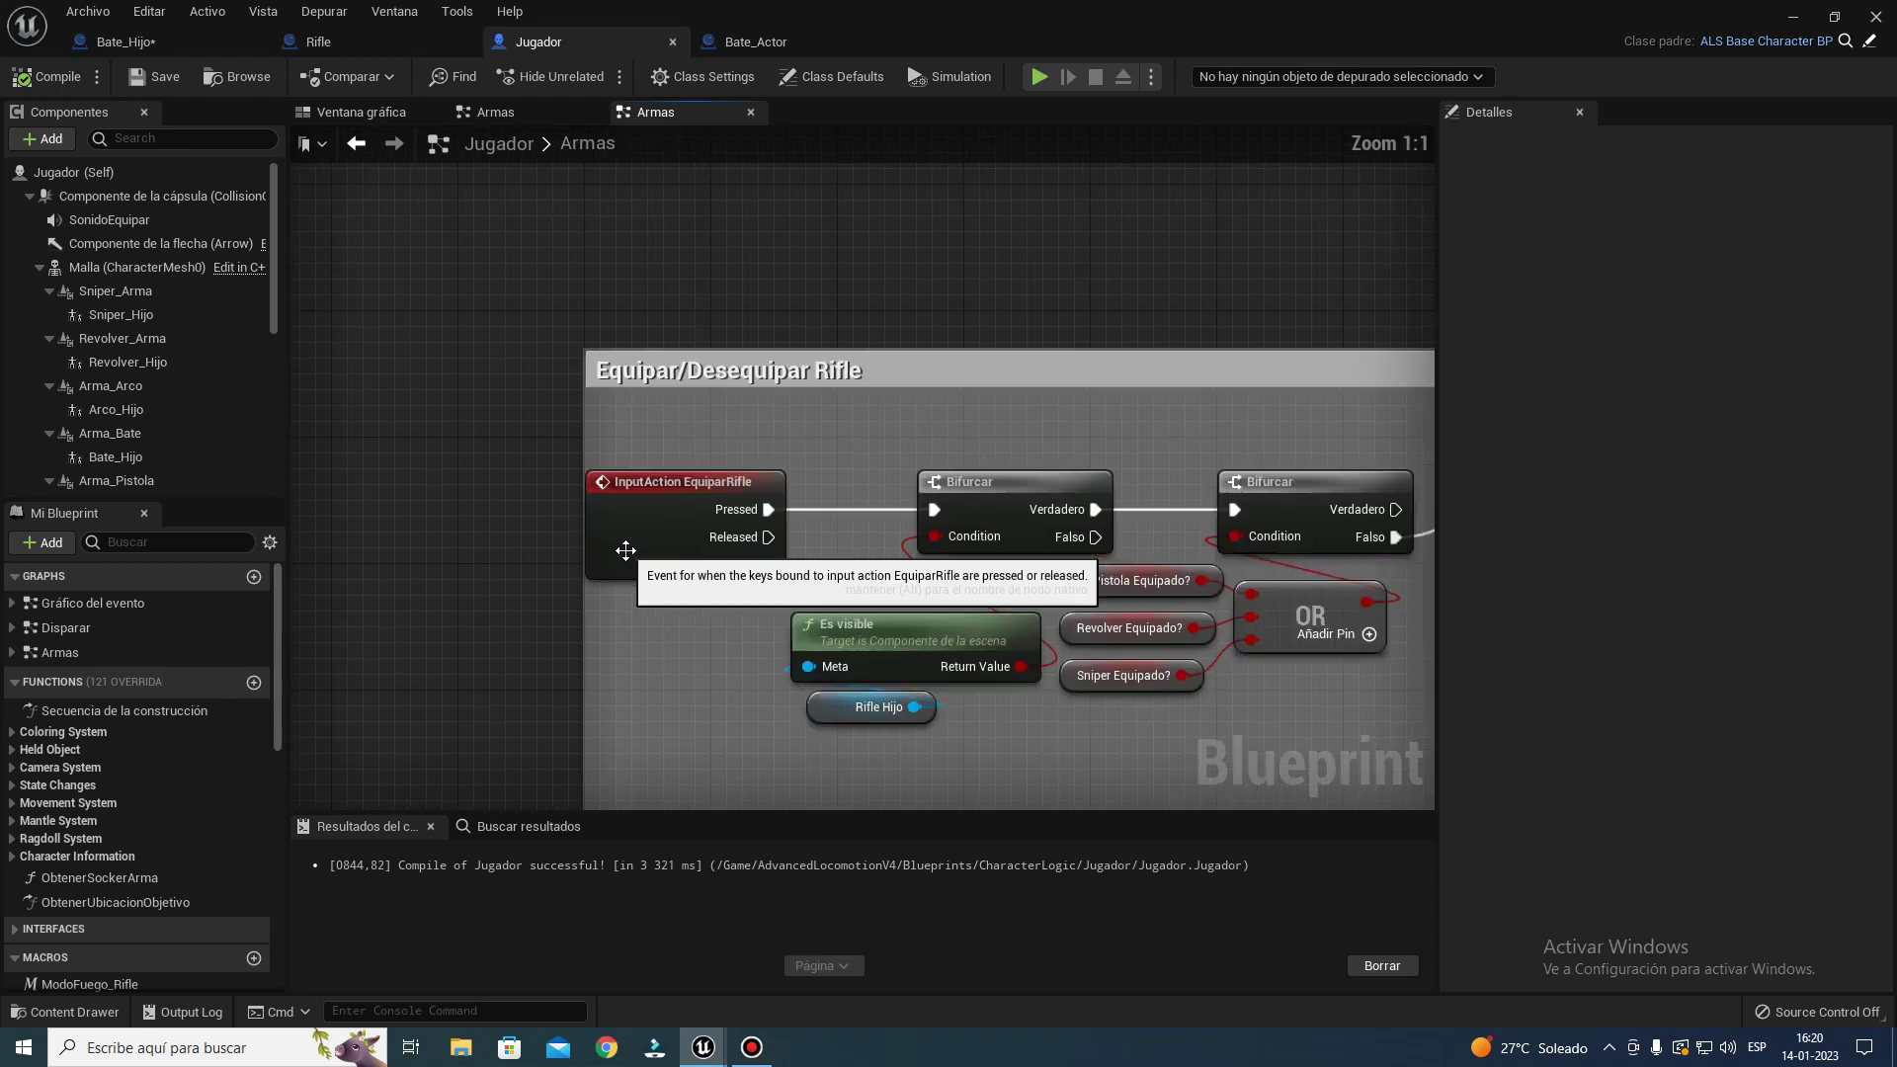
left_click(643, 538)
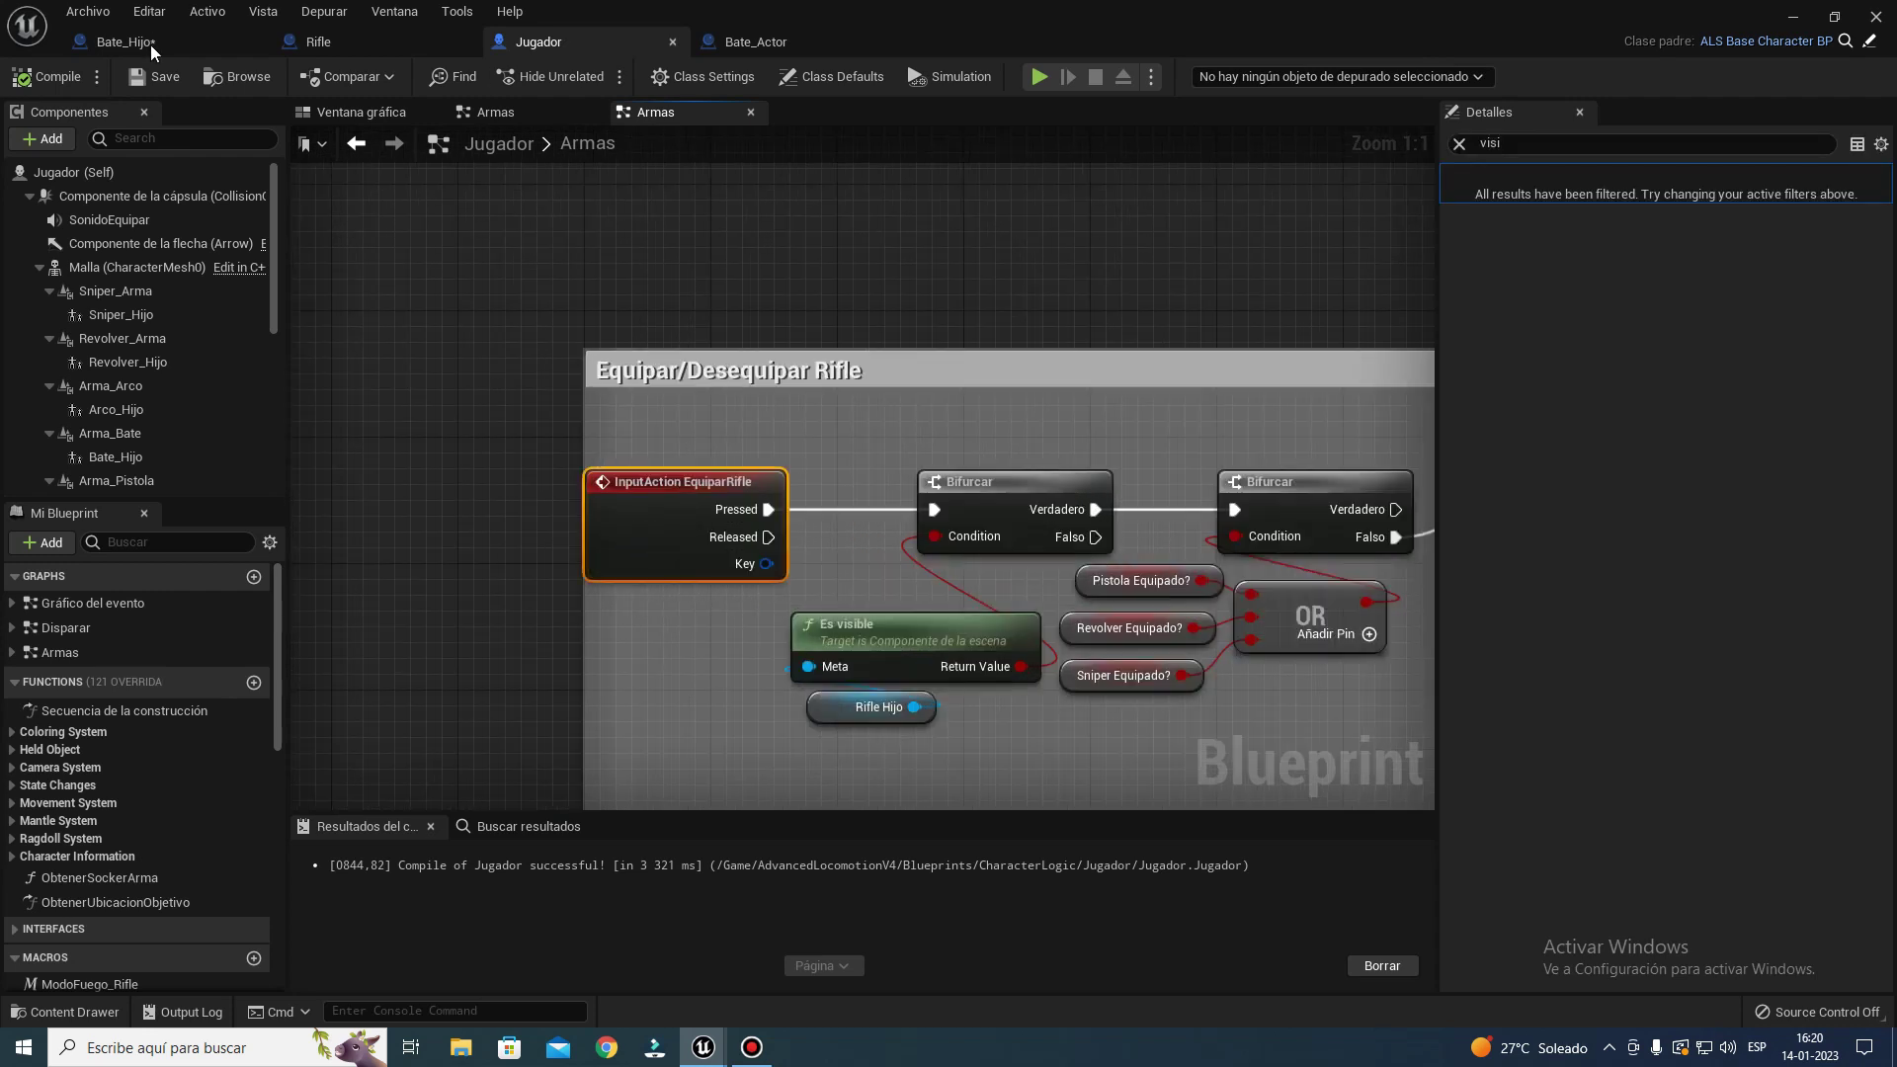
- Open Editar > Ajustes del proyecto and show the Entrada input bindings
left_click(149, 11)
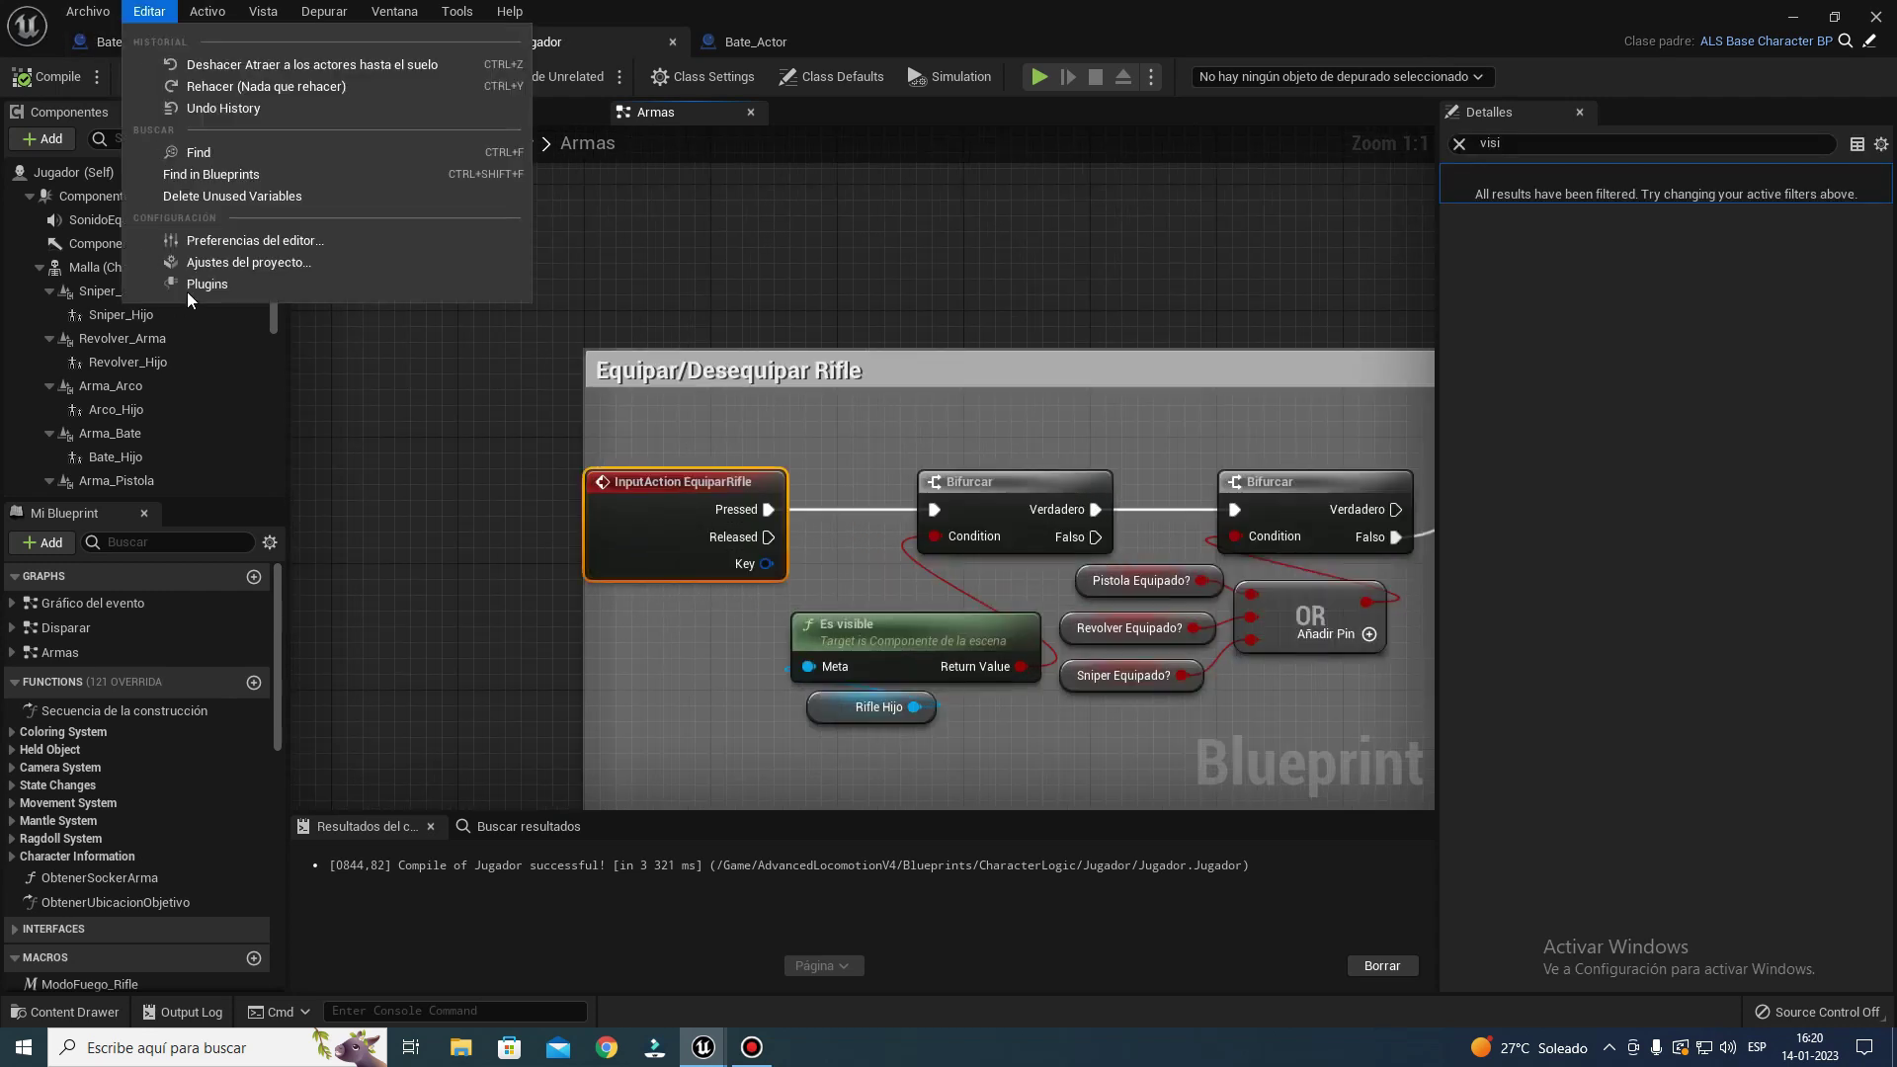
left_click(216, 261)
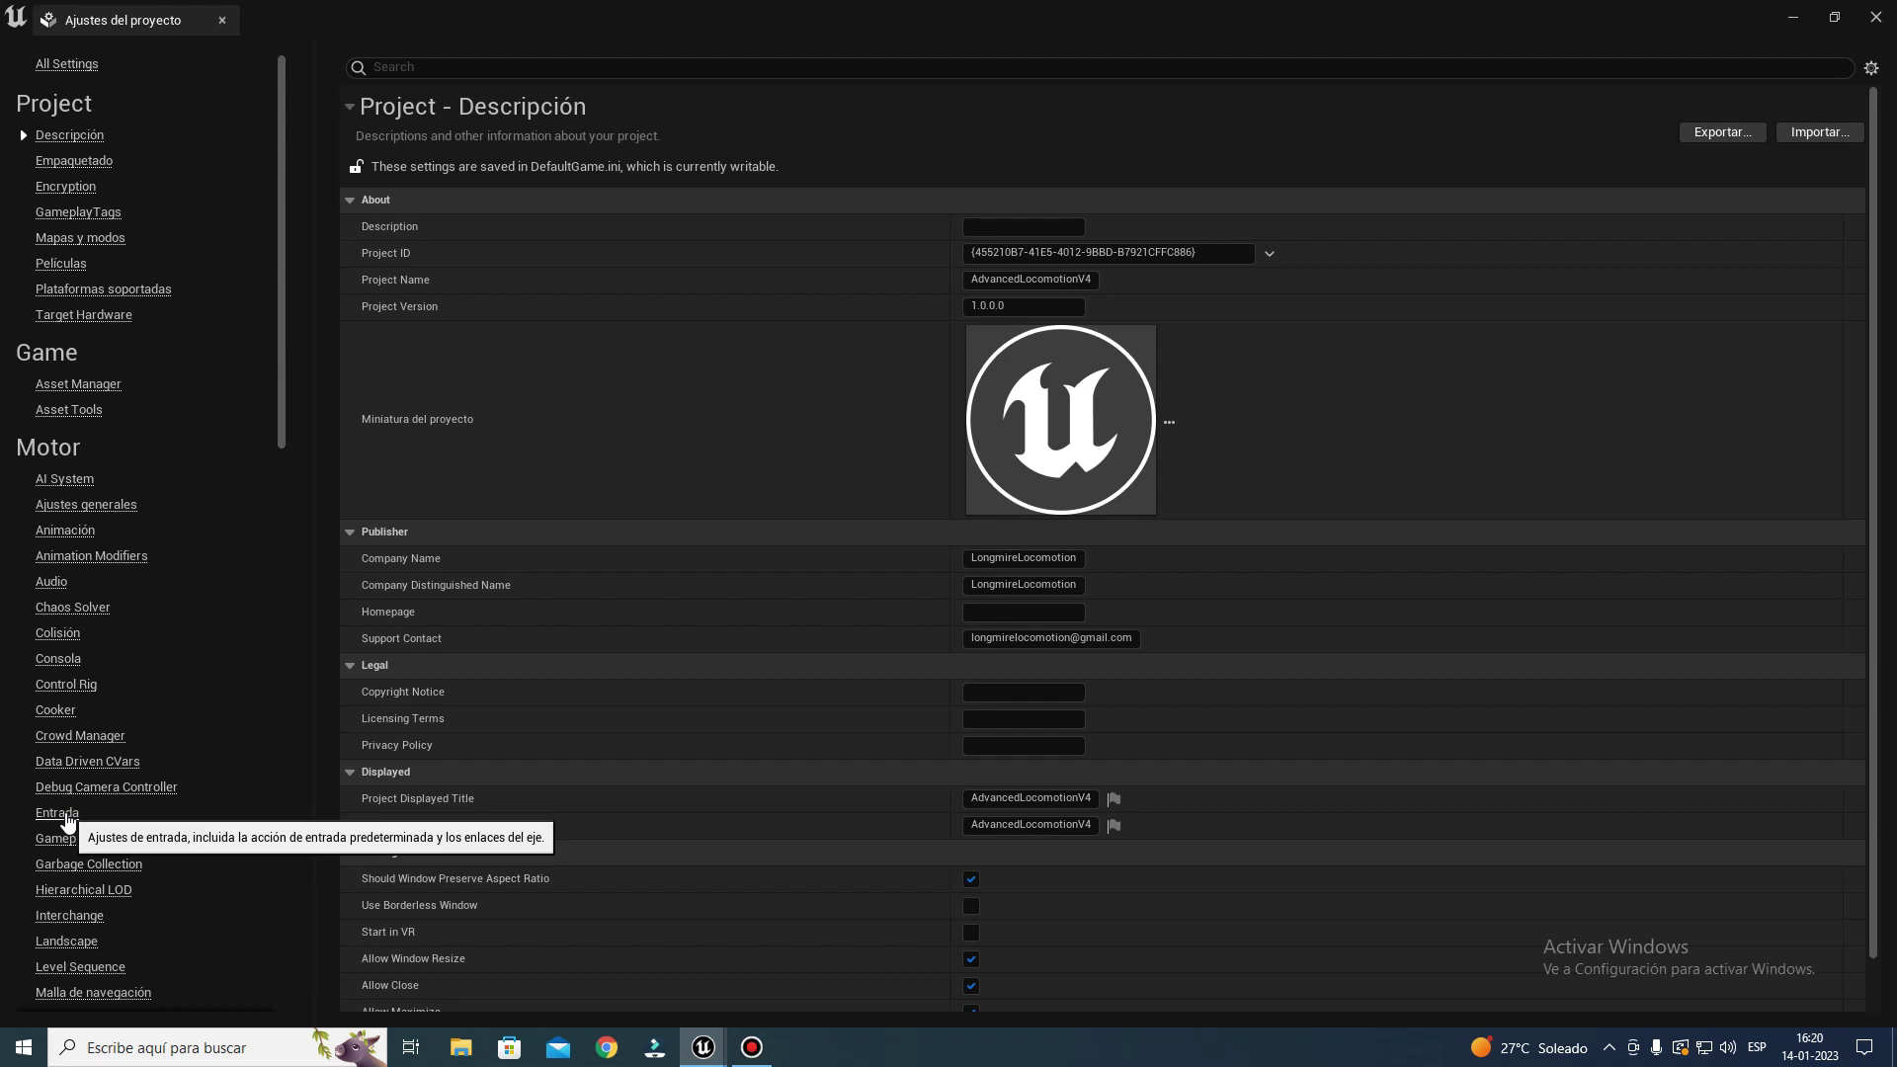
left_click(69, 820)
scroll(501, 582, "down", 5)
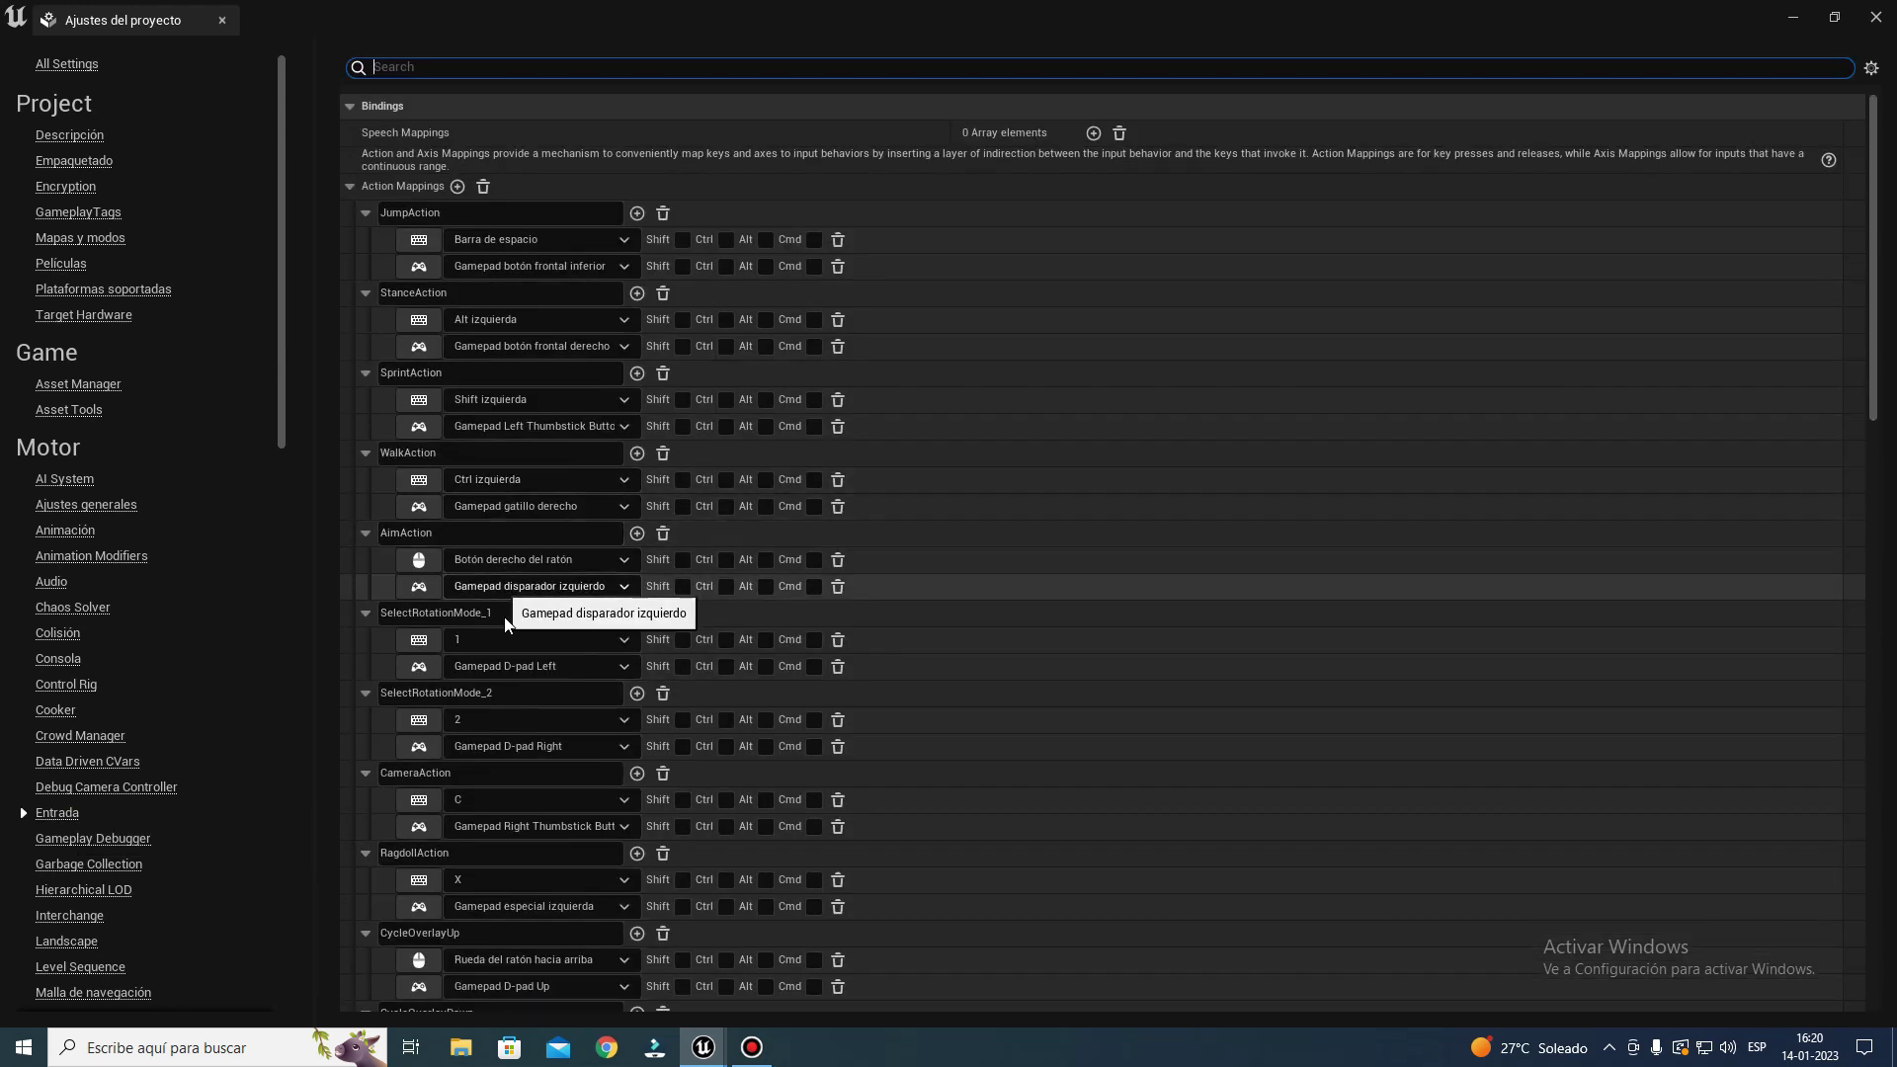
scroll(494, 684, "down", 3)
scroll(494, 685, "down", 2)
scroll(494, 685, "down", 2)
scroll(494, 685, "up", 2)
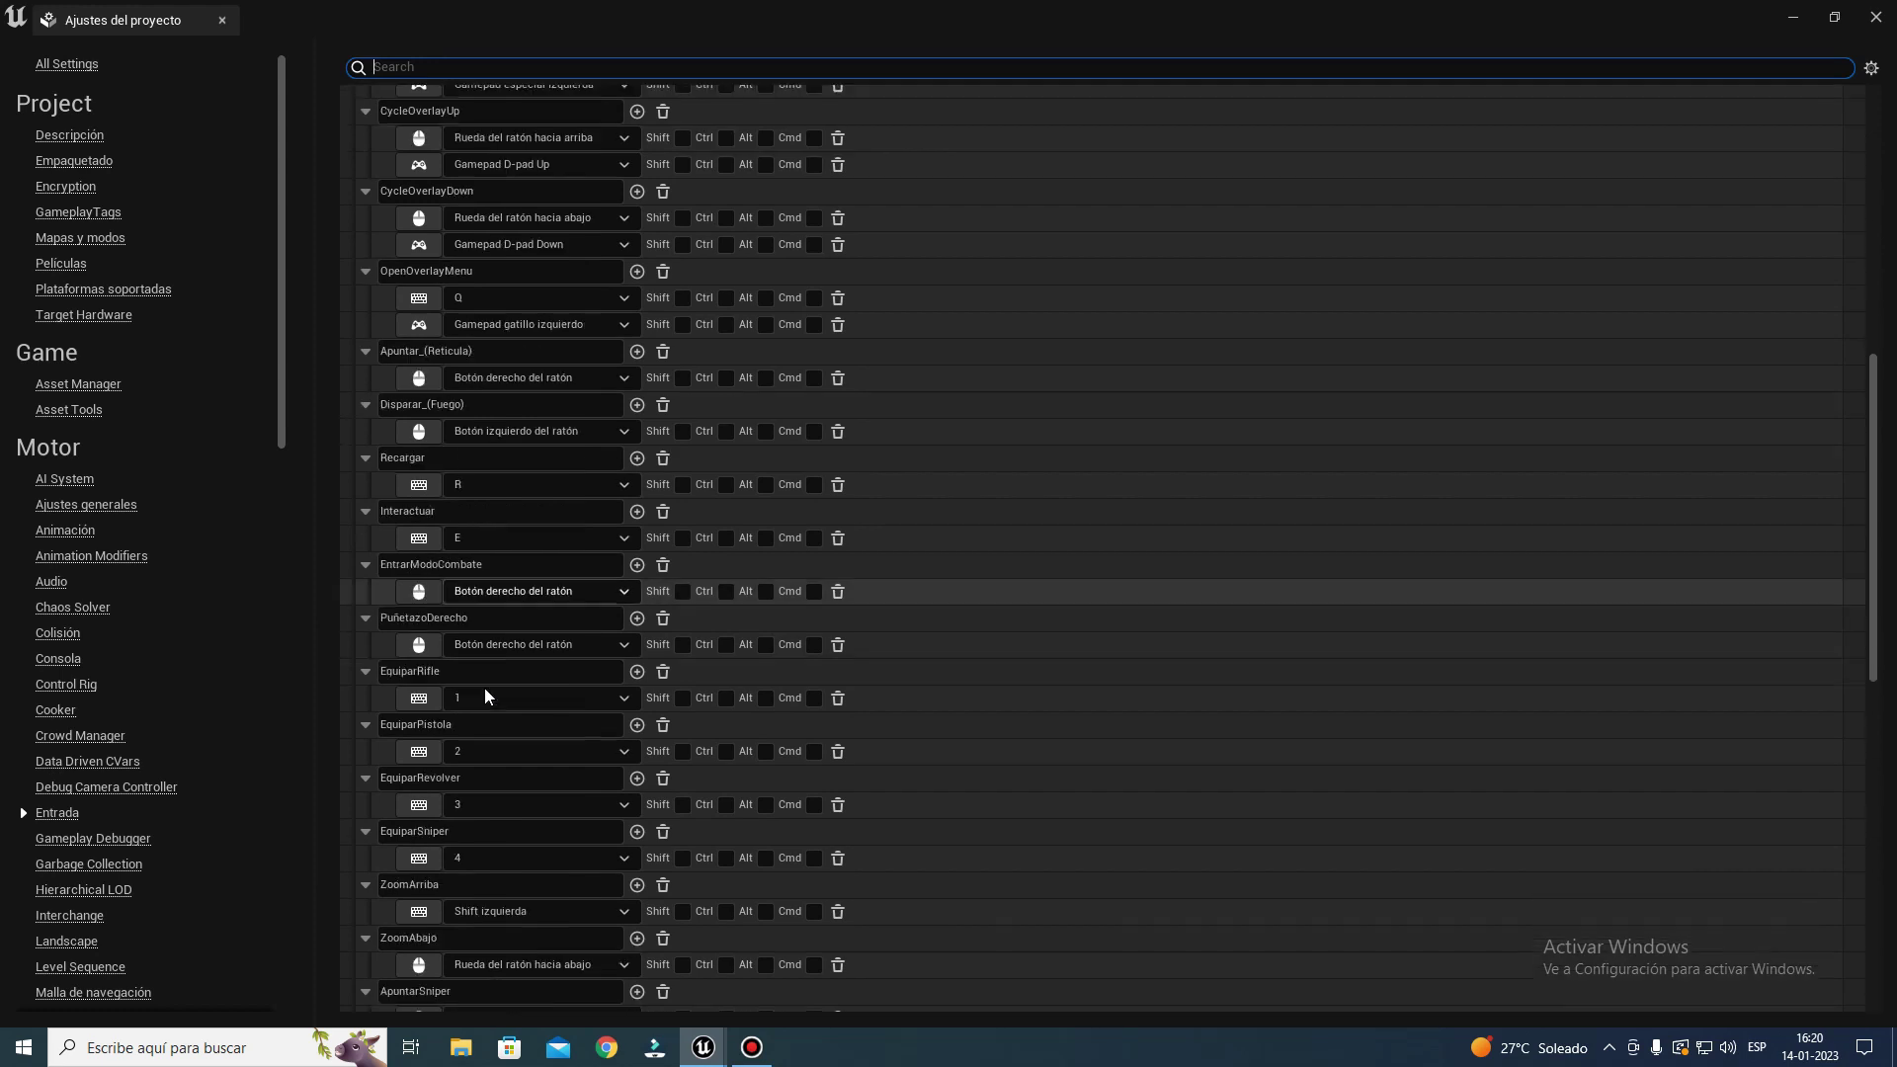
- Check EquiparRifle's key binding and locate the new NewActionMapping_0 entry set to None
left_click(430, 697)
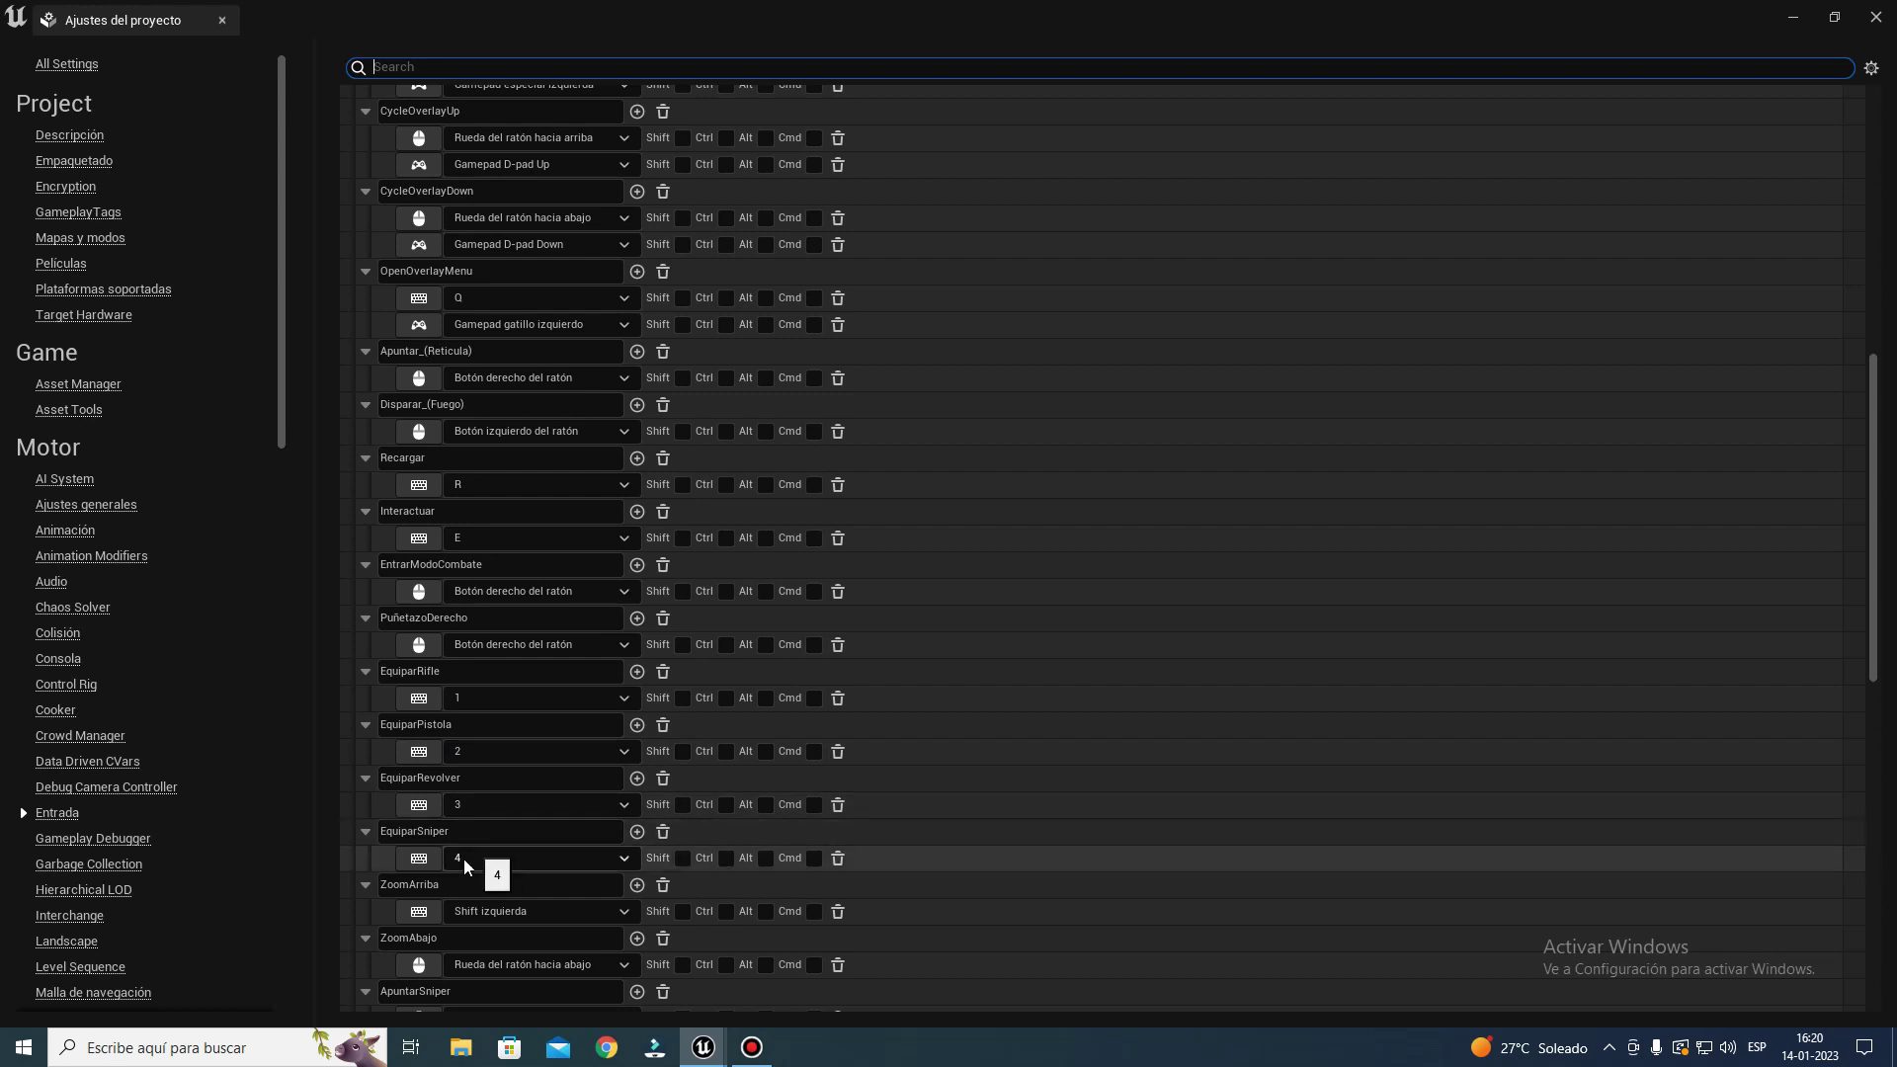
scroll(573, 136, "up", 2)
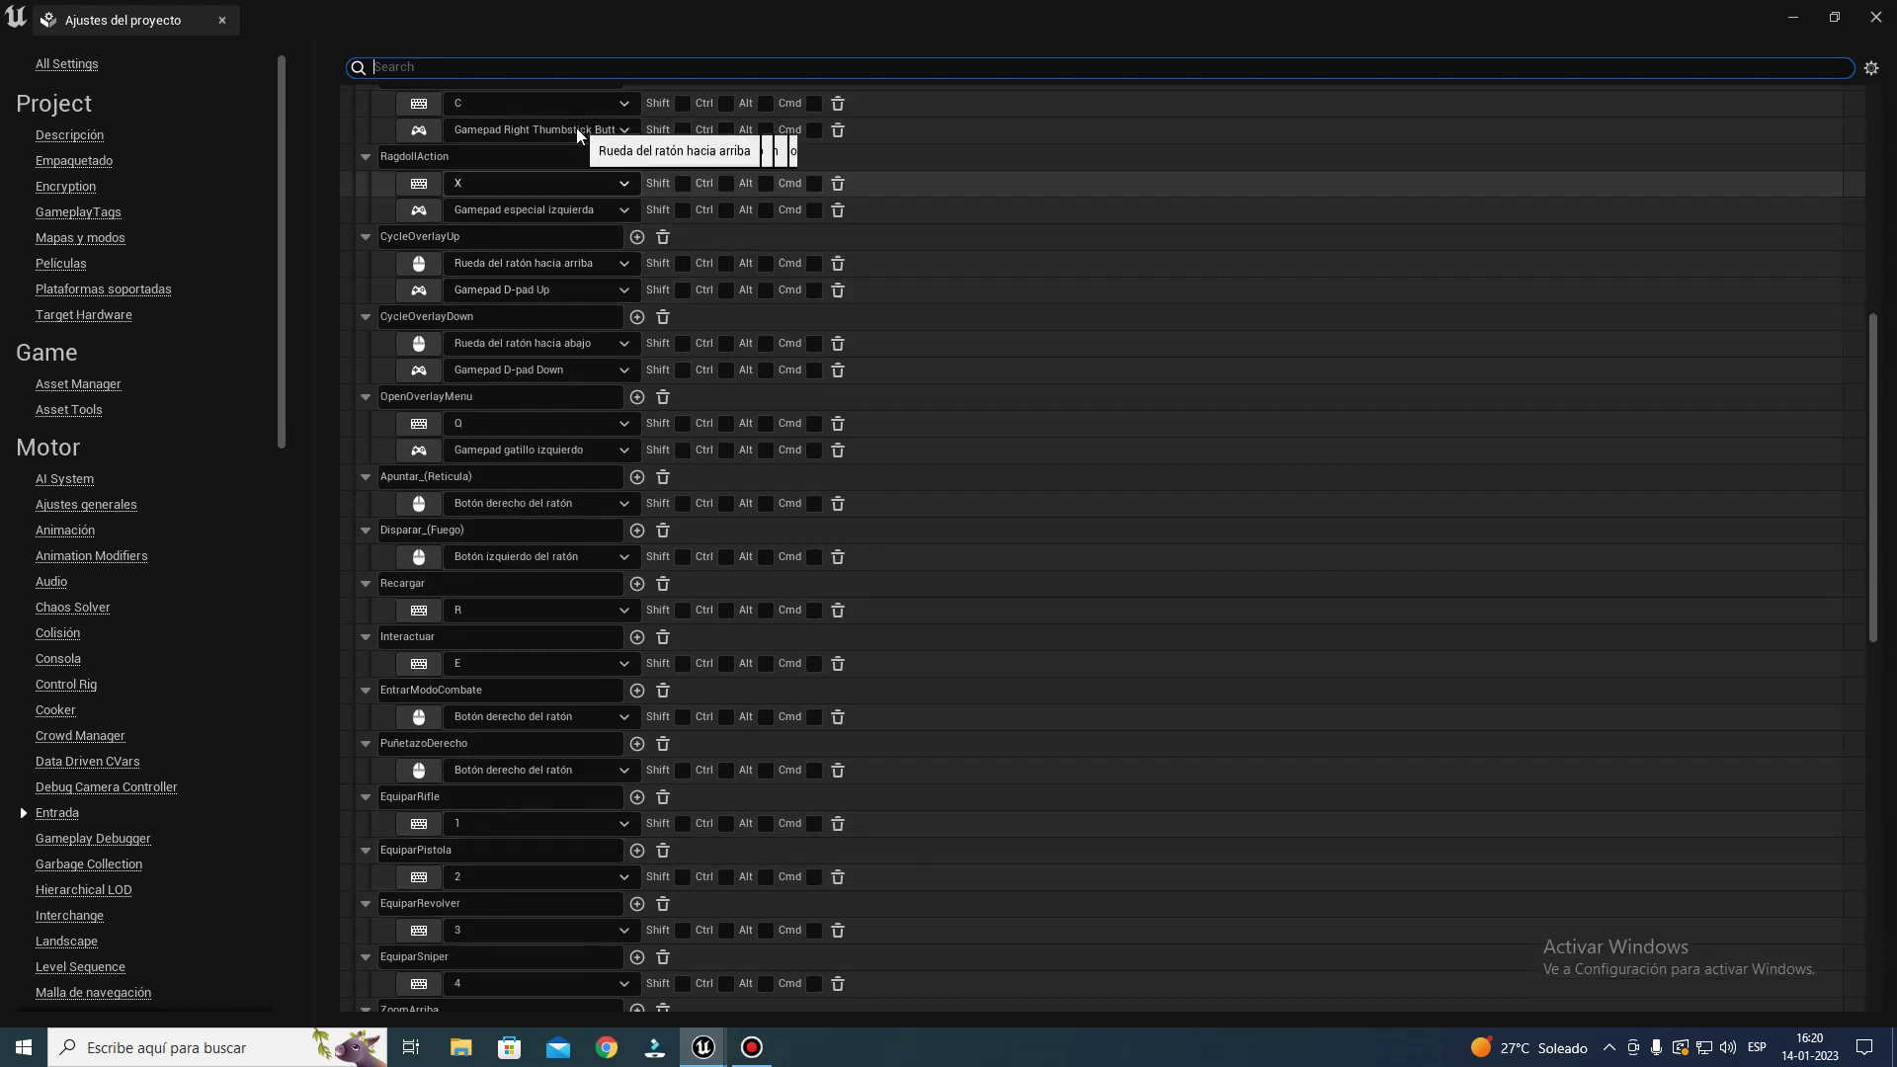
scroll(601, 180, "up", 2)
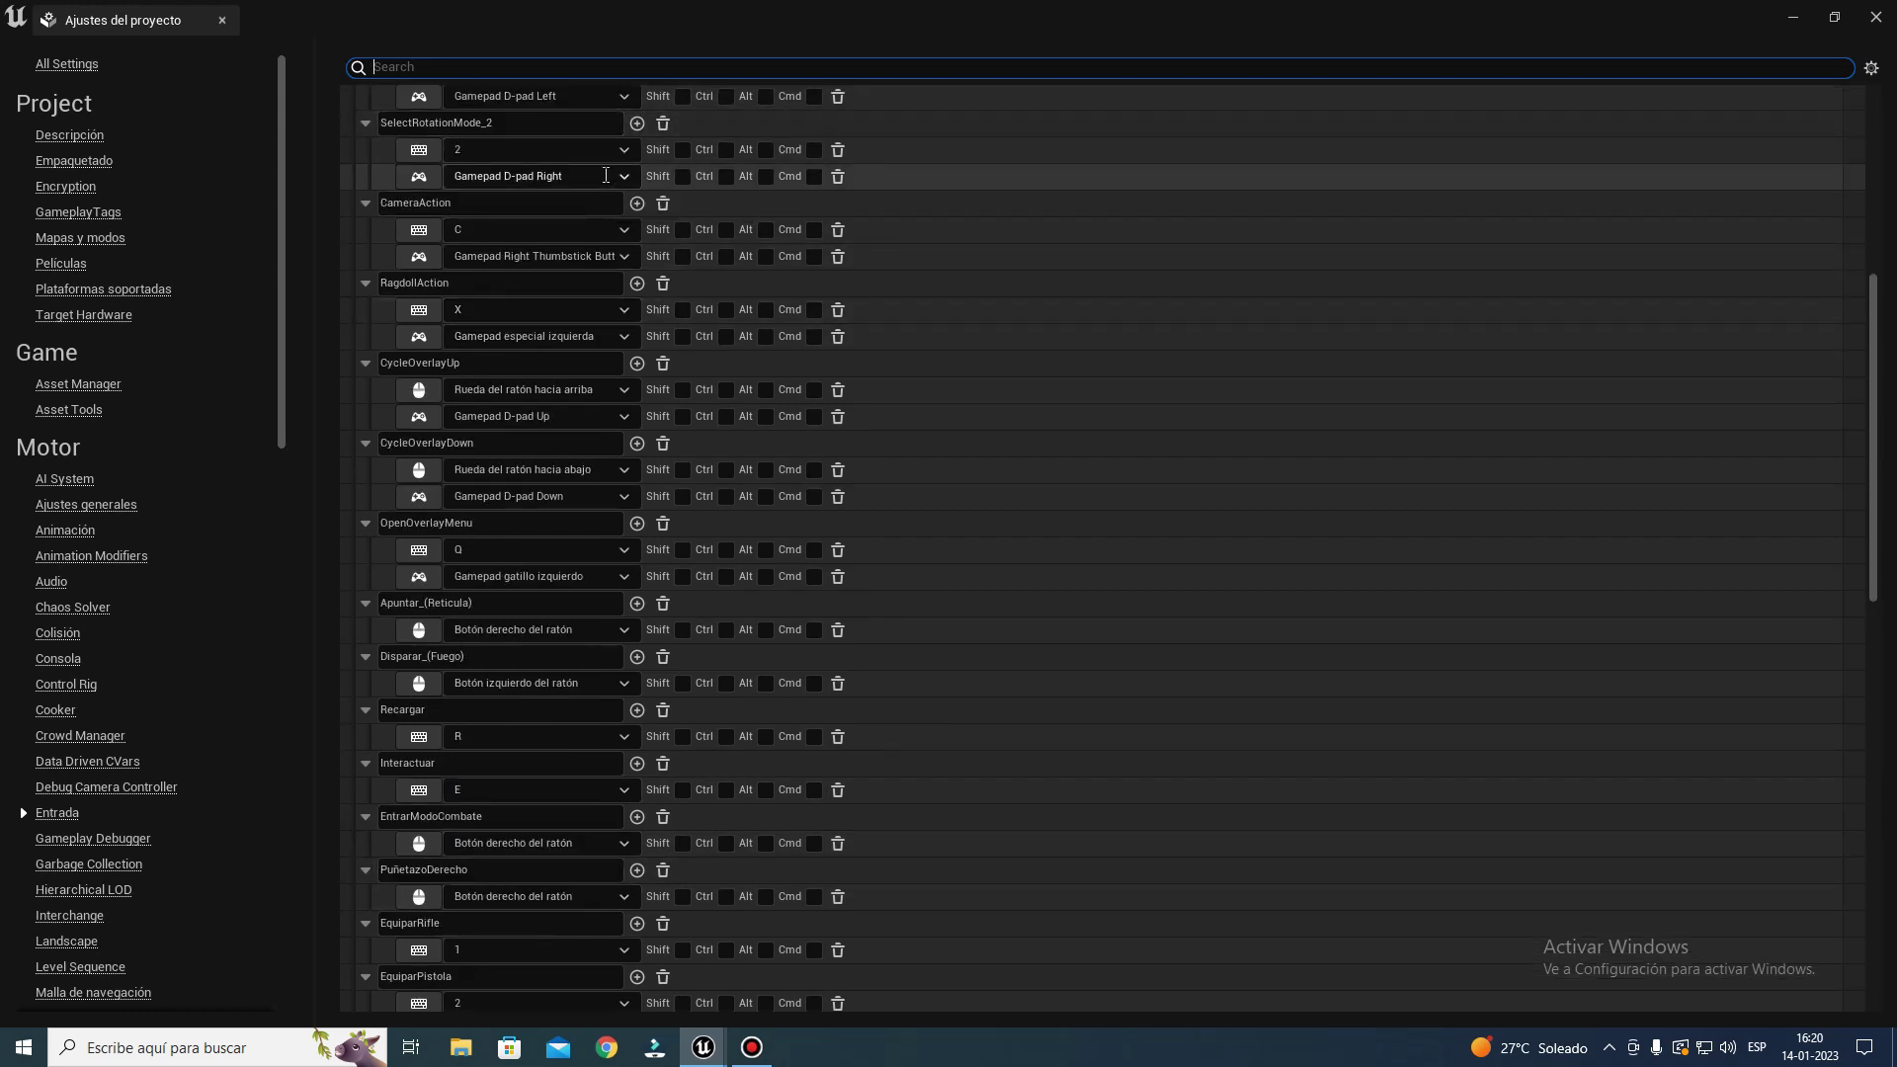
scroll(606, 173, "up", 2)
scroll(610, 163, "up", 2)
scroll(632, 138, "up", 2)
scroll(603, 178, "up", 2)
scroll(632, 139, "up", 2)
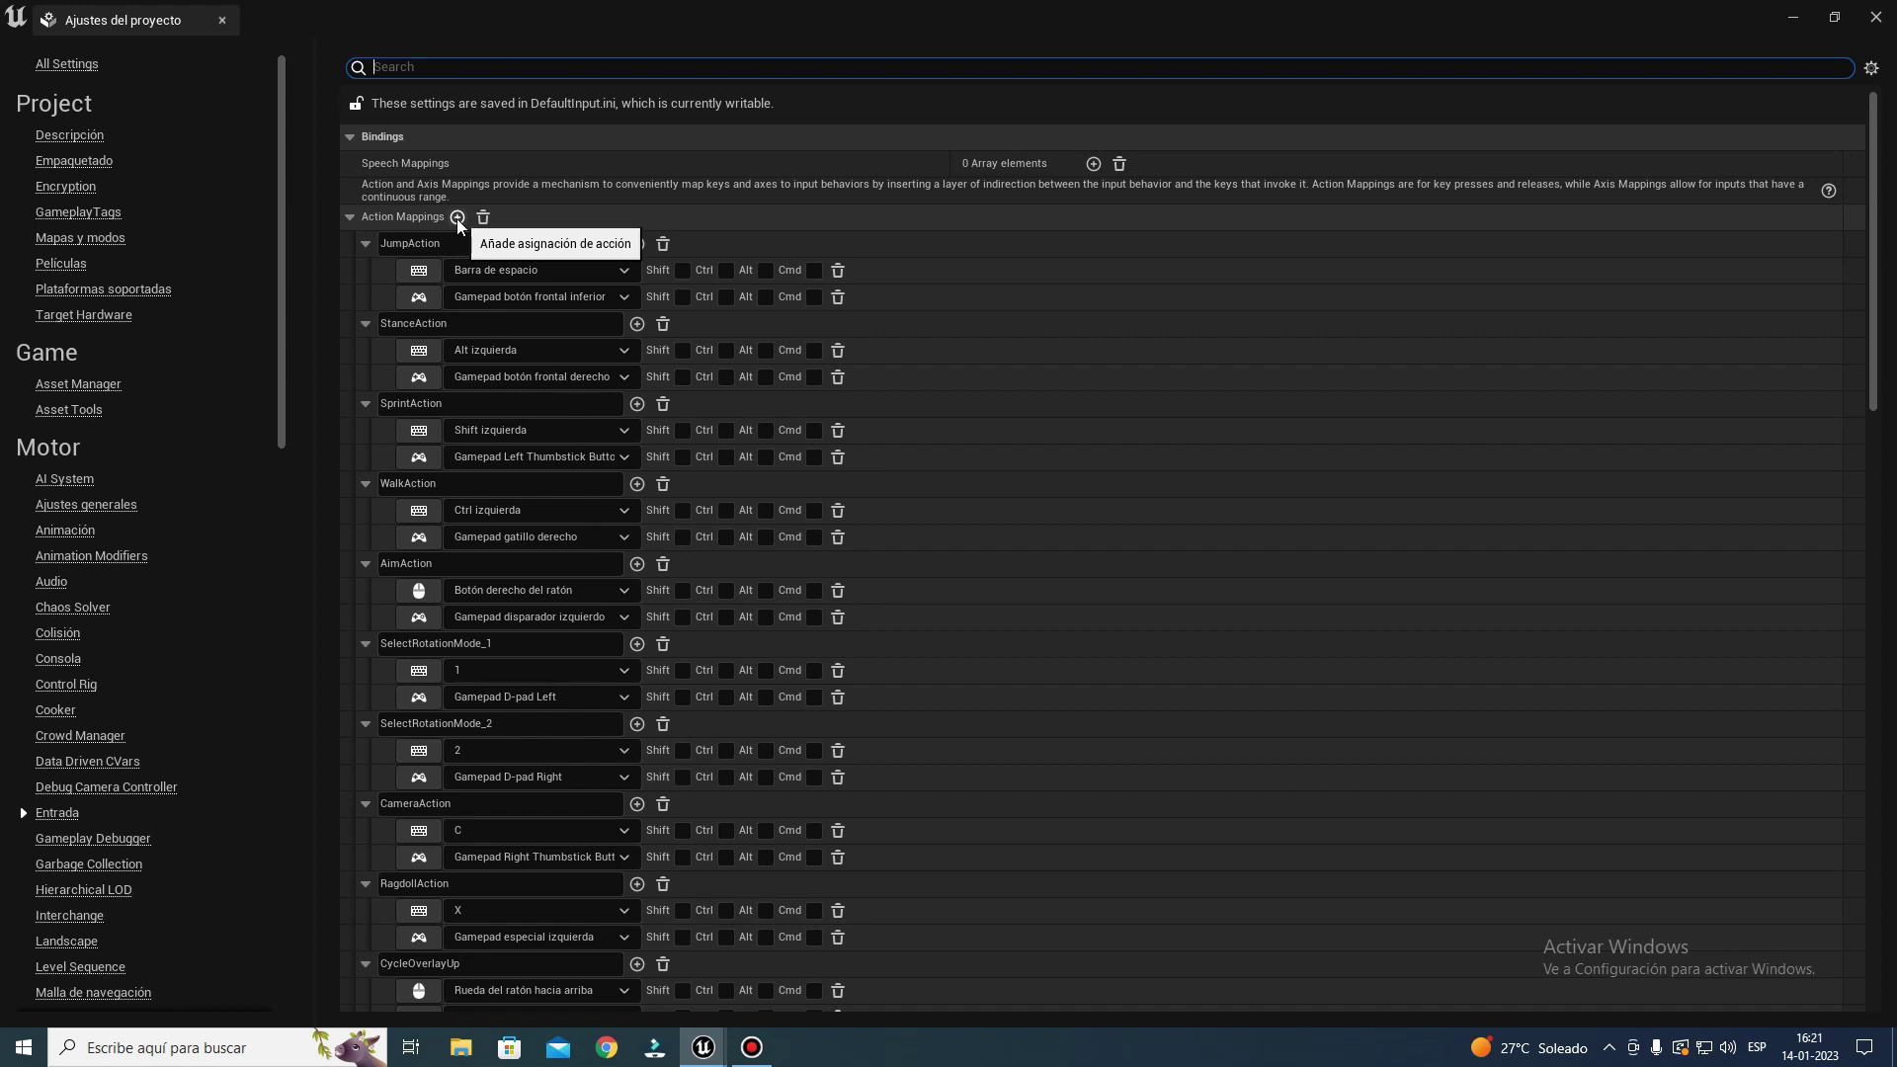
scroll(585, 705, "down", 3)
scroll(574, 726, "down", 3)
scroll(536, 732, "down", 4)
scroll(531, 757, "down", 4)
scroll(508, 767, "down", 3)
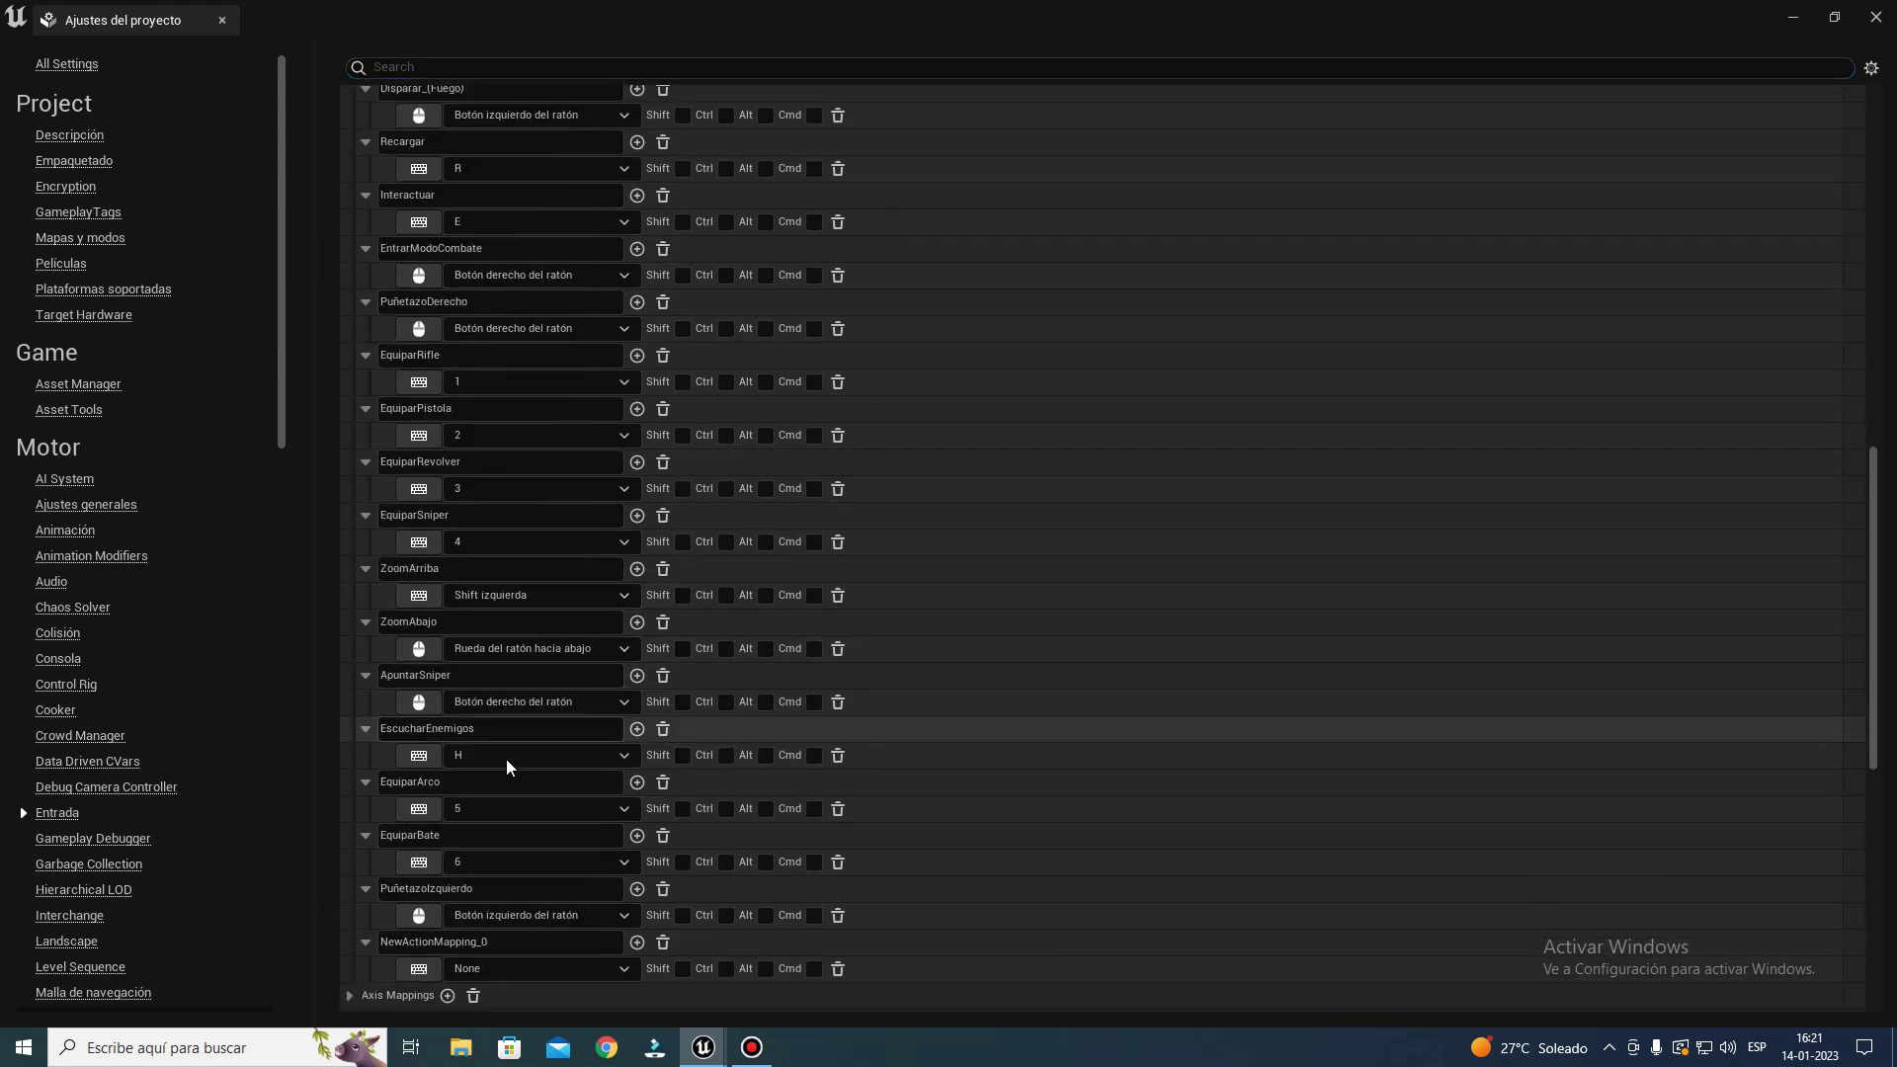
scroll(506, 761, "down", 3)
scroll(504, 756, "down", 2)
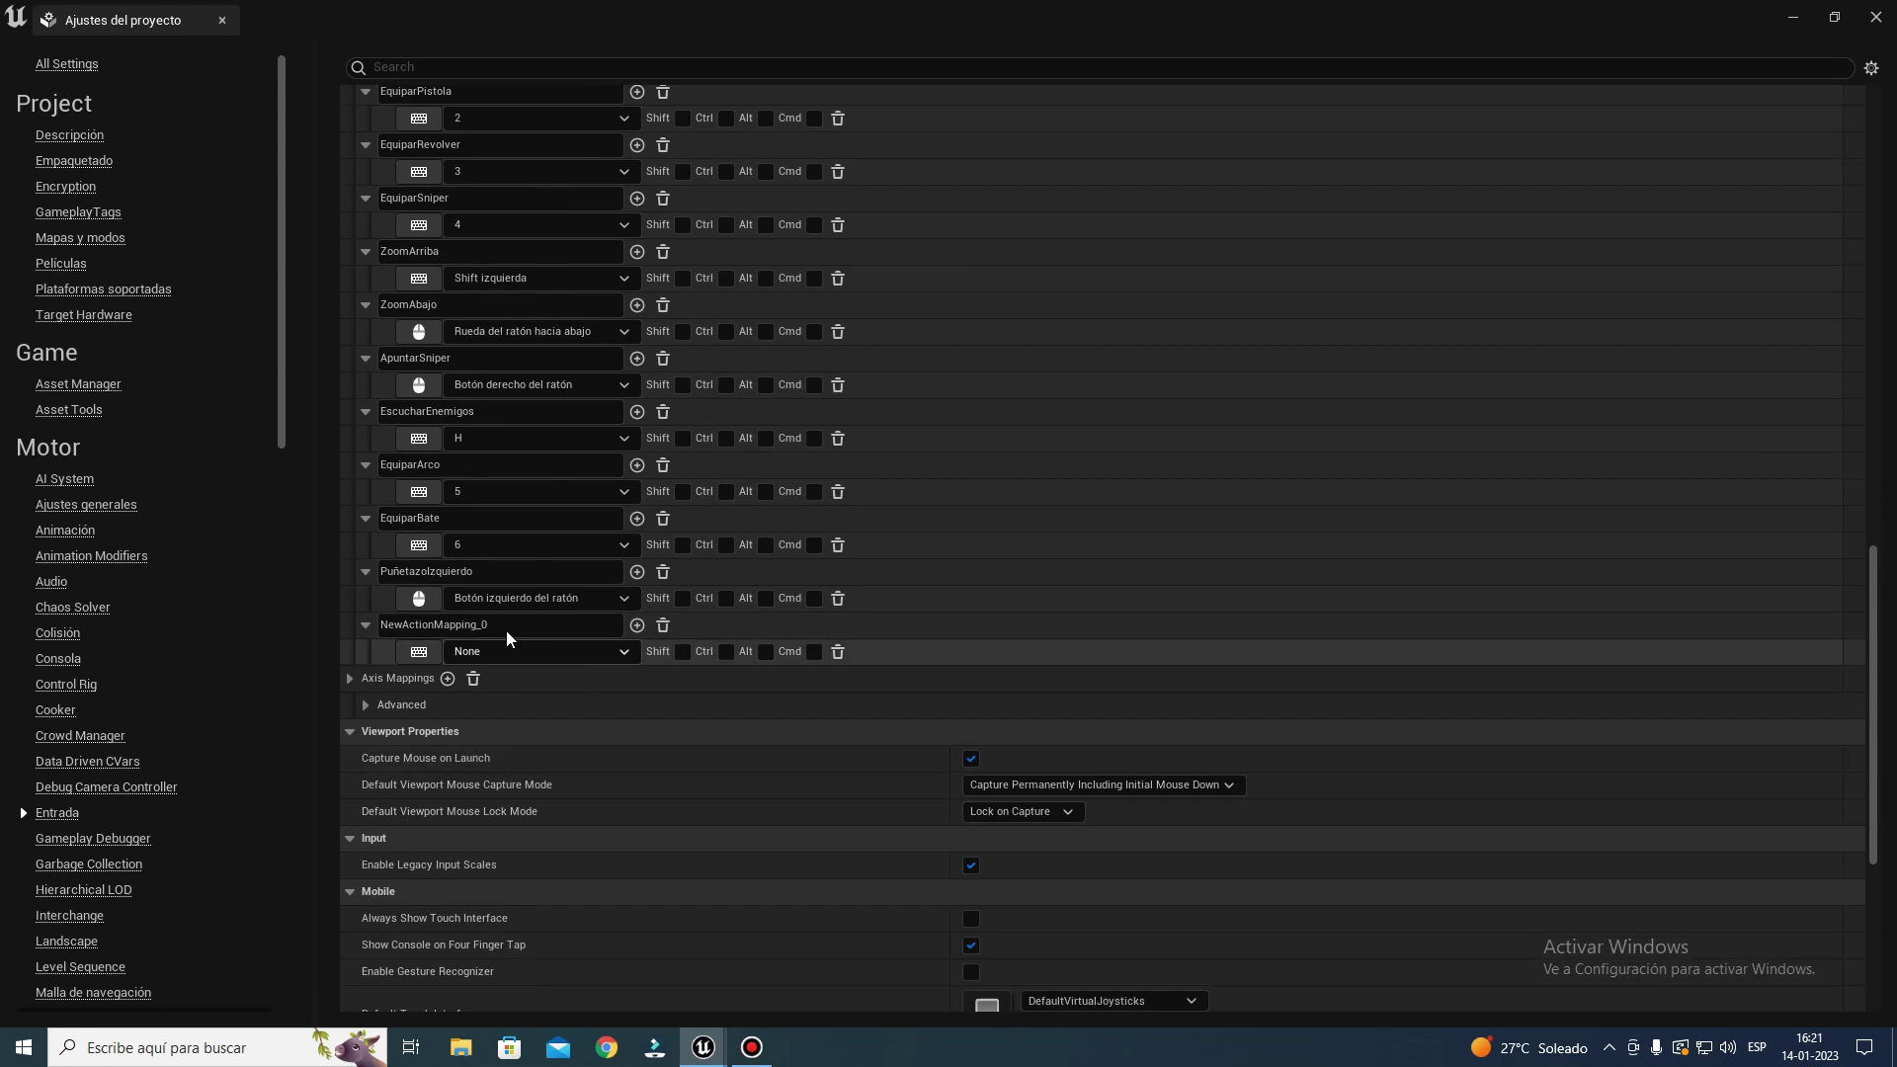
- Rename NewActionMapping_0 to EquiparBate and bind it to the keyboard key 6
left_click_drag(507, 637, 329, 613)
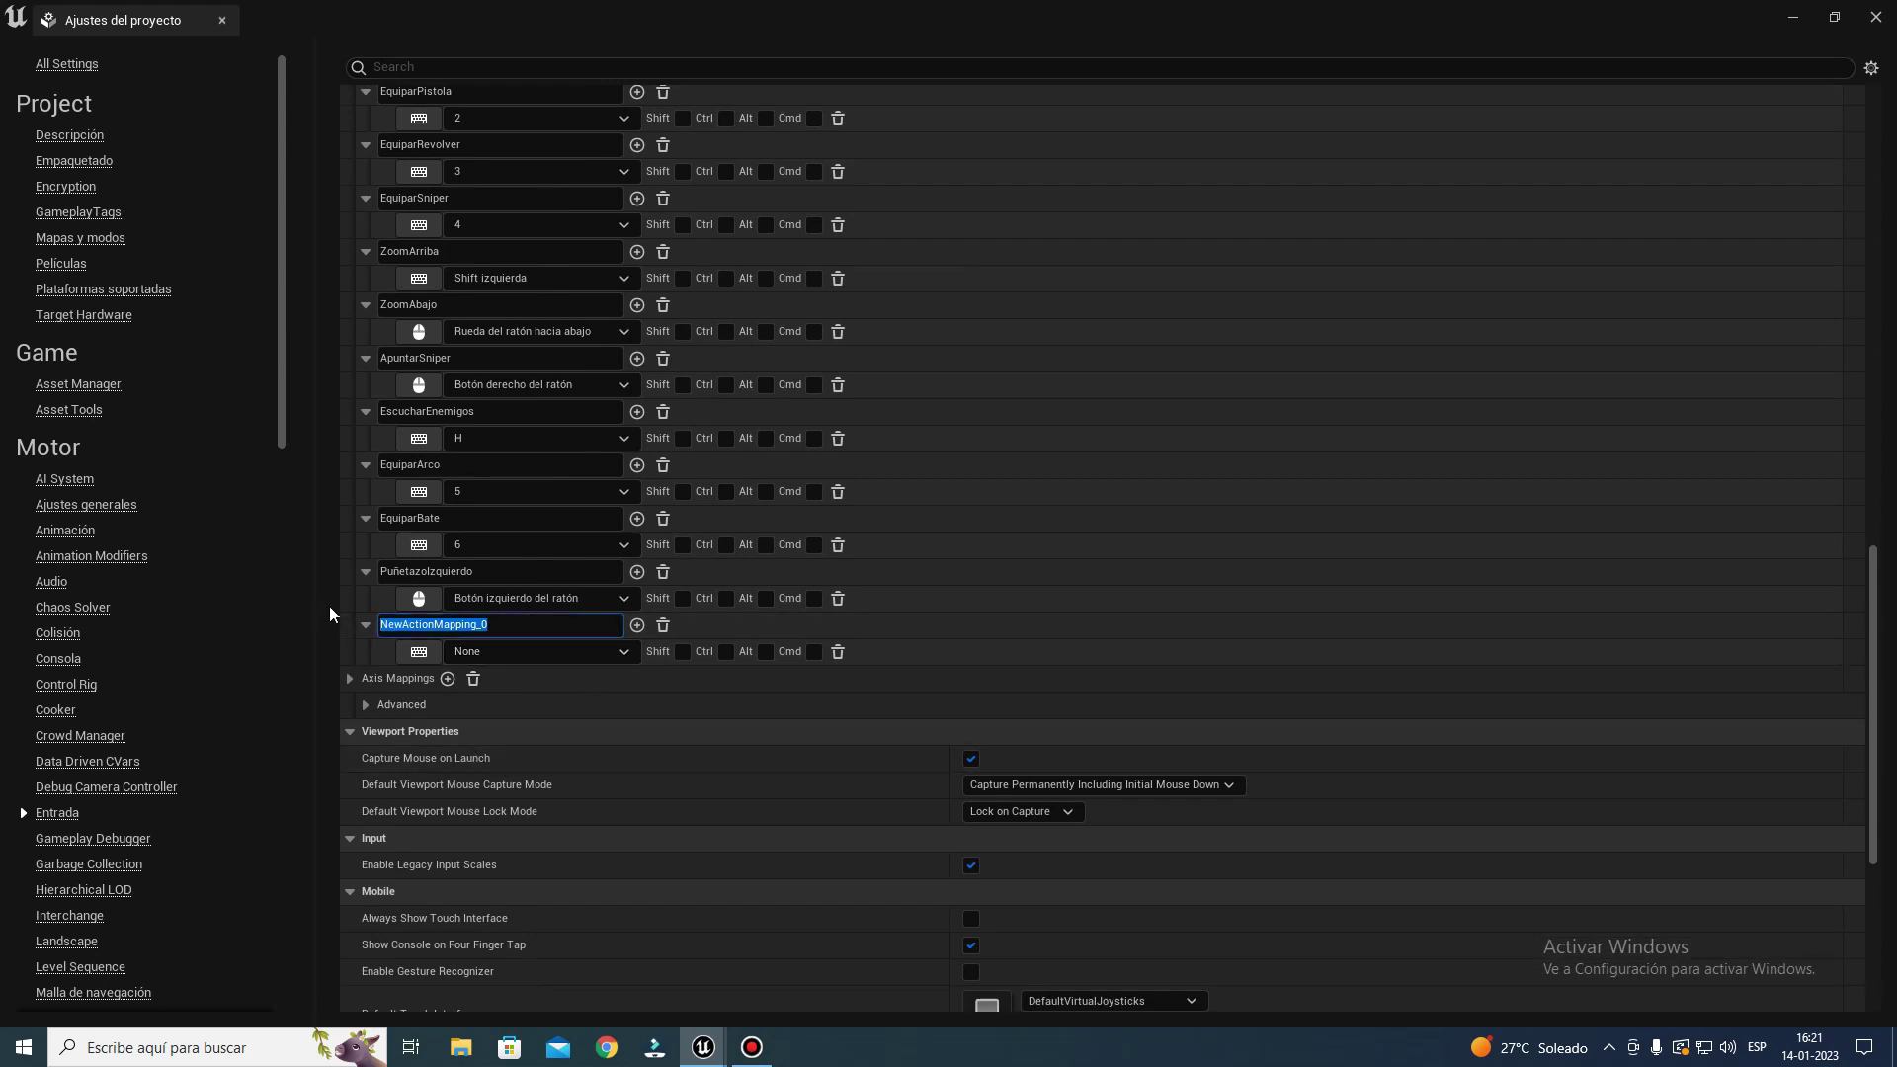
type("Equipar")
type("Bate")
key("Return")
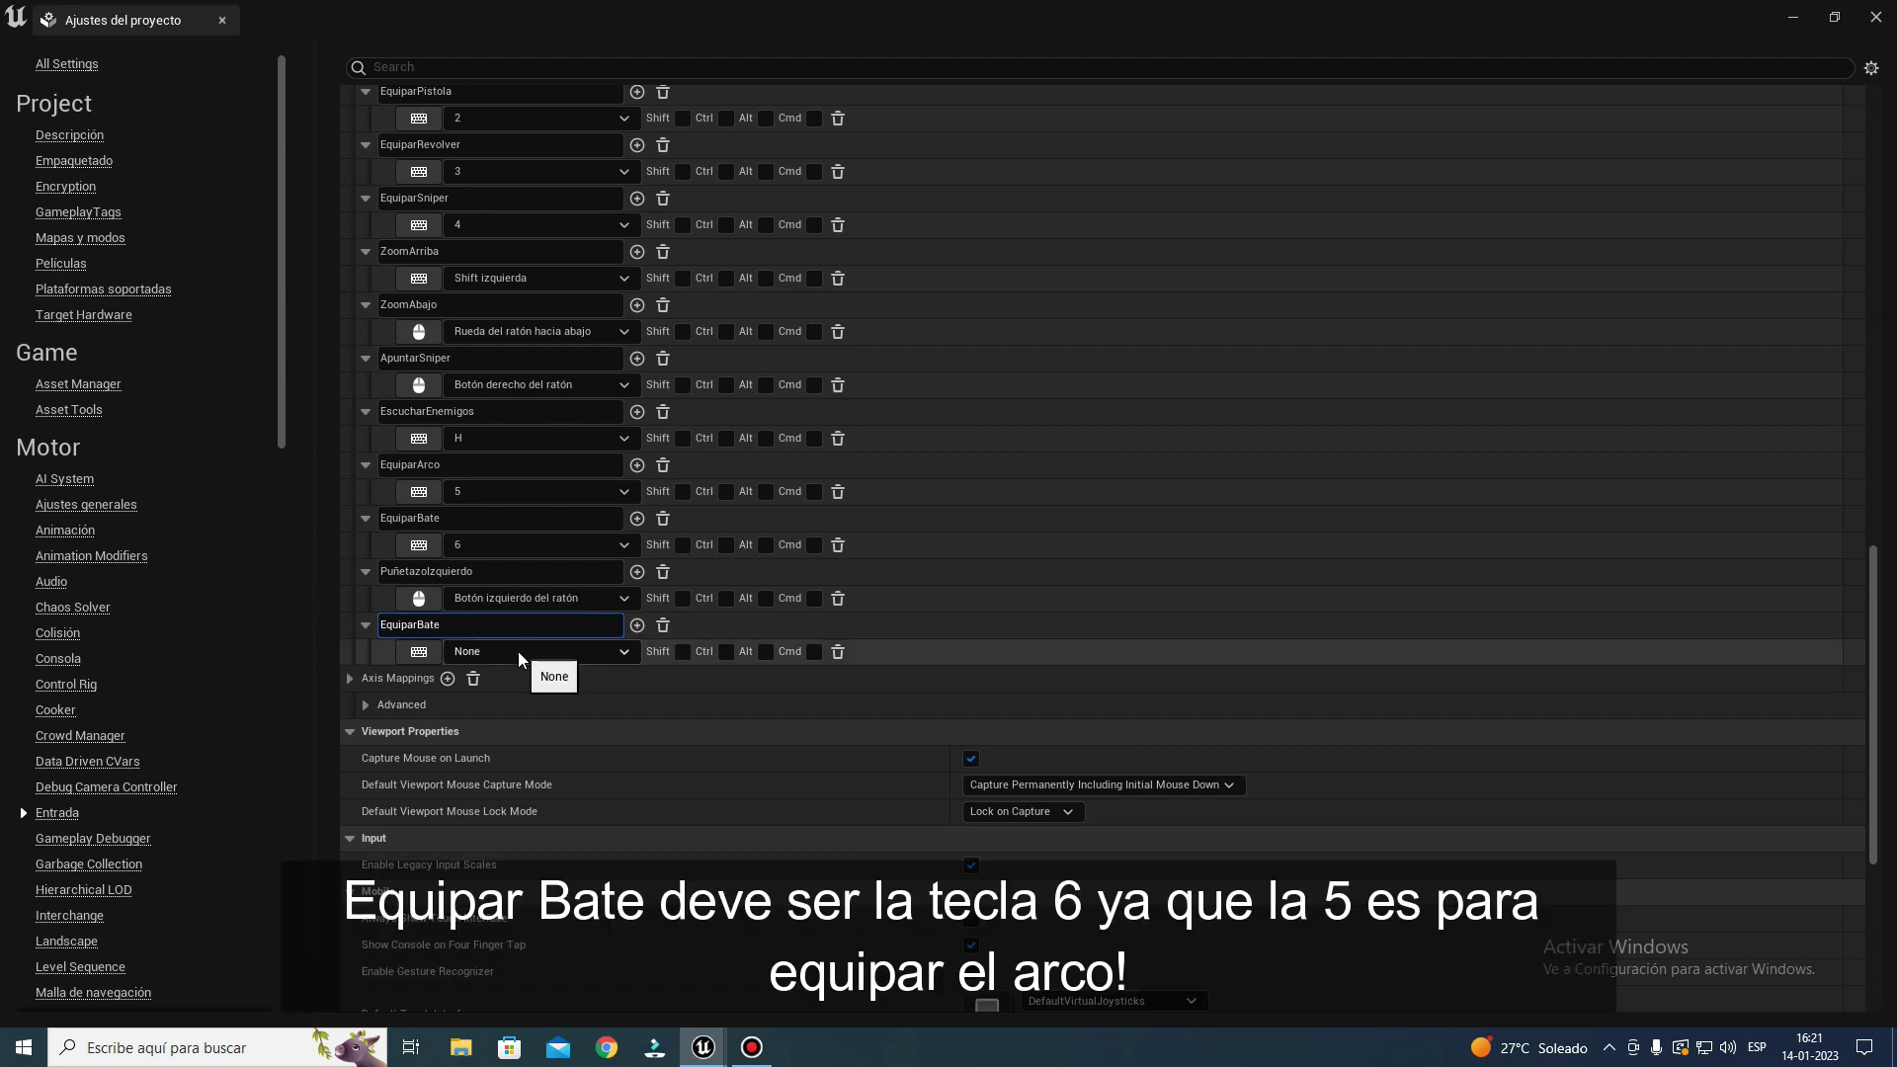
left_click(521, 627)
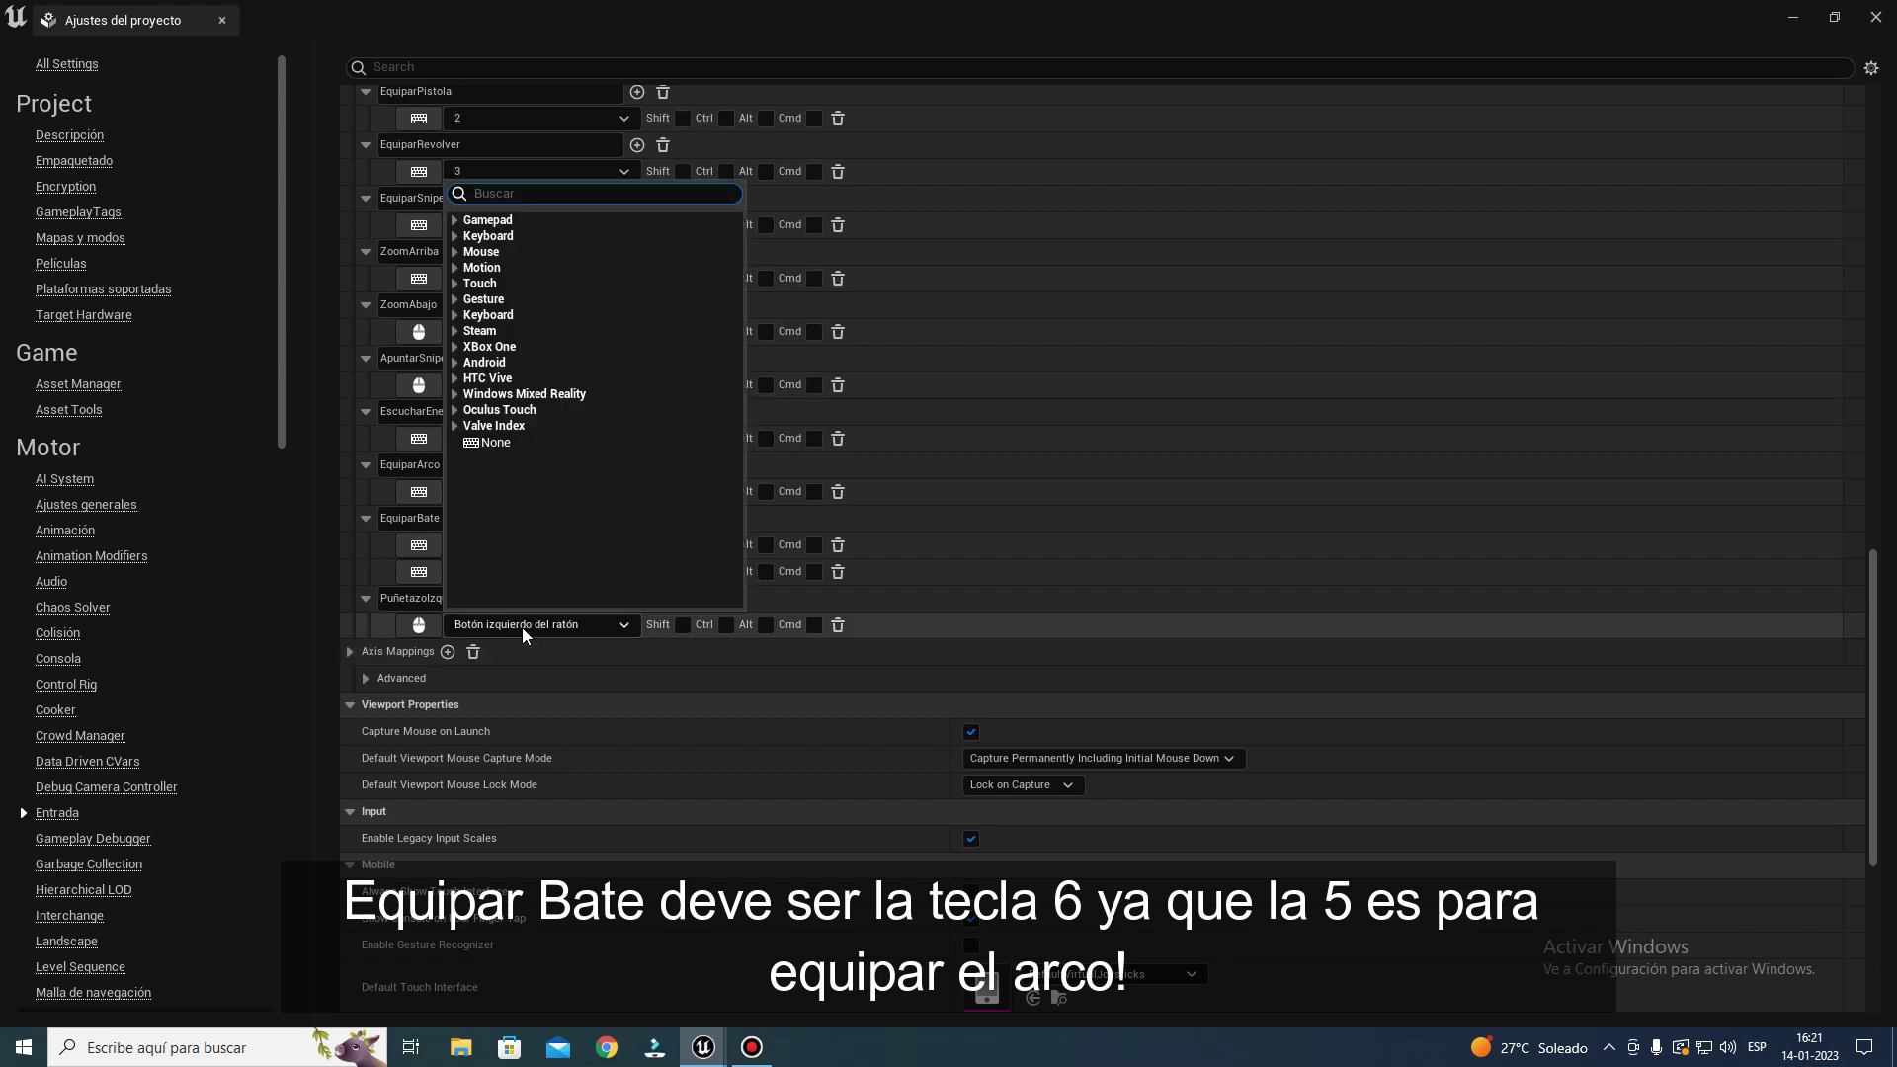
left_click(455, 237)
scroll(554, 524, "down", 3)
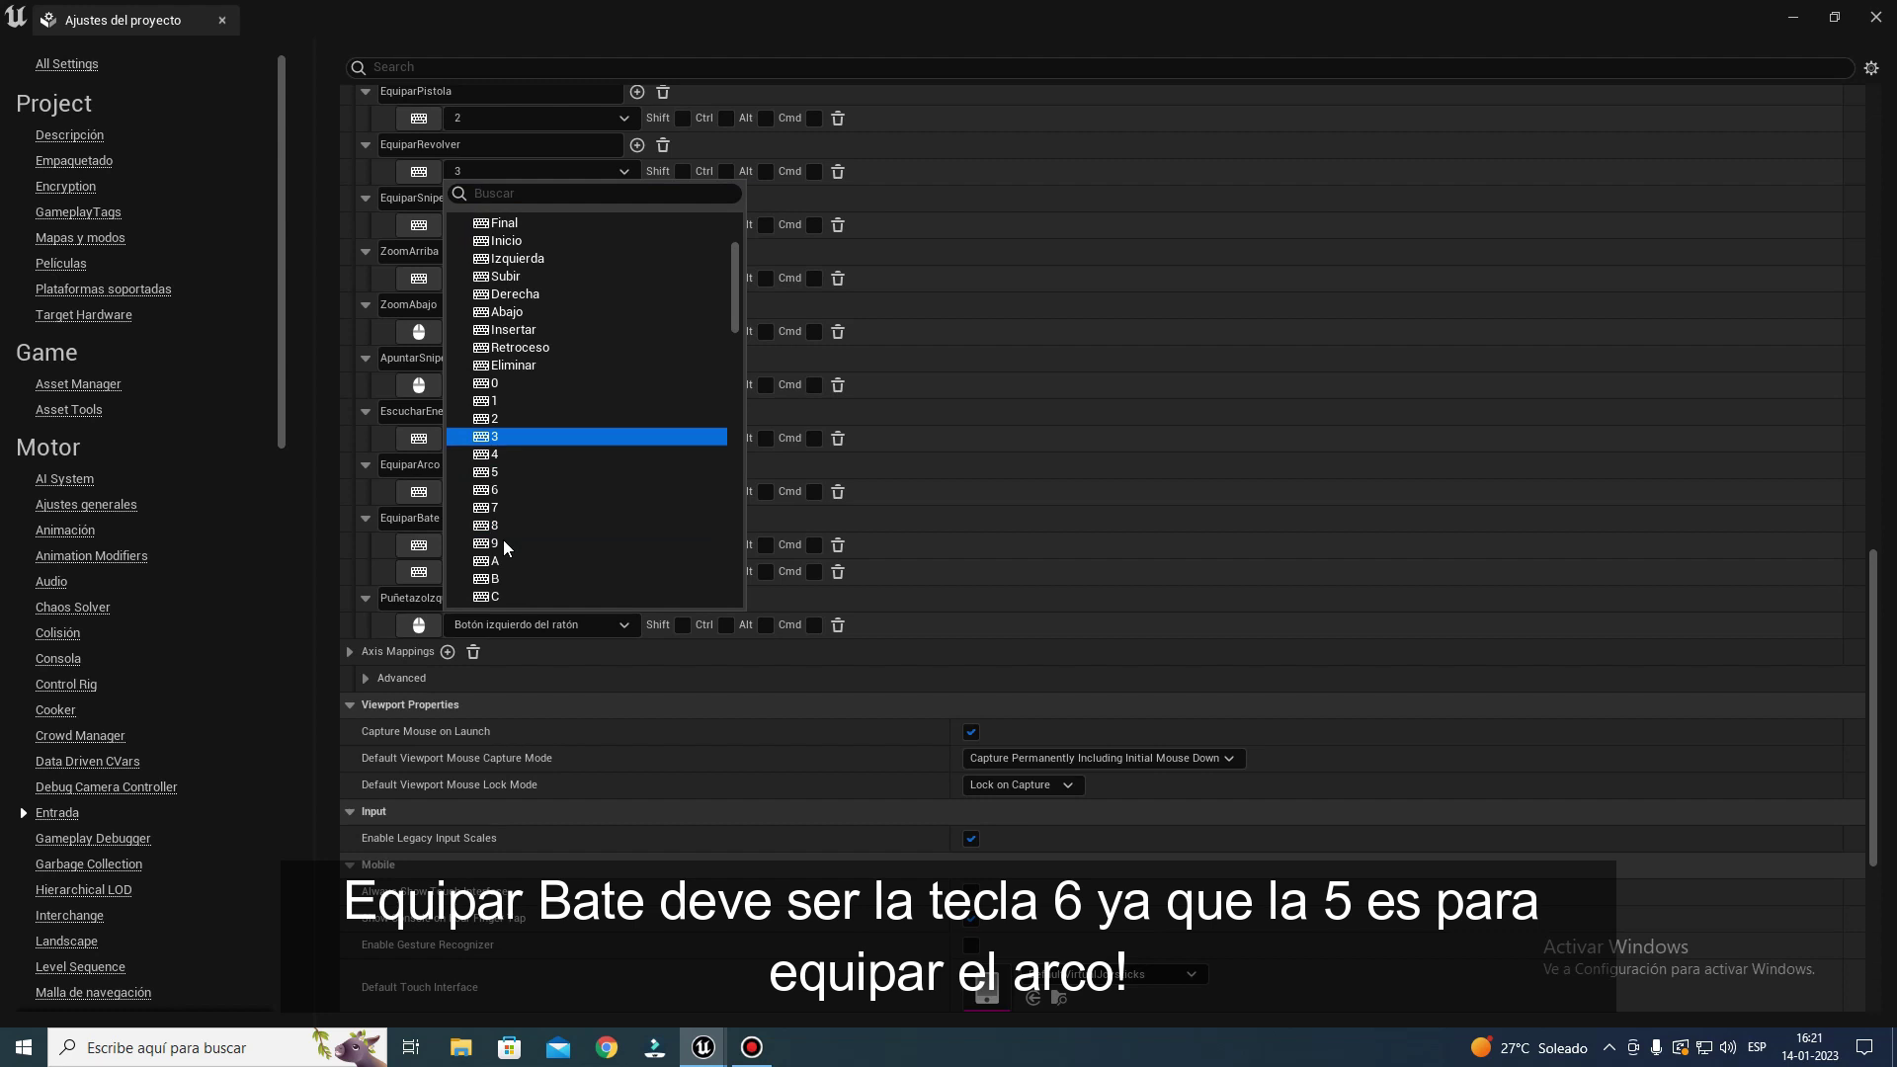
left_click(495, 472)
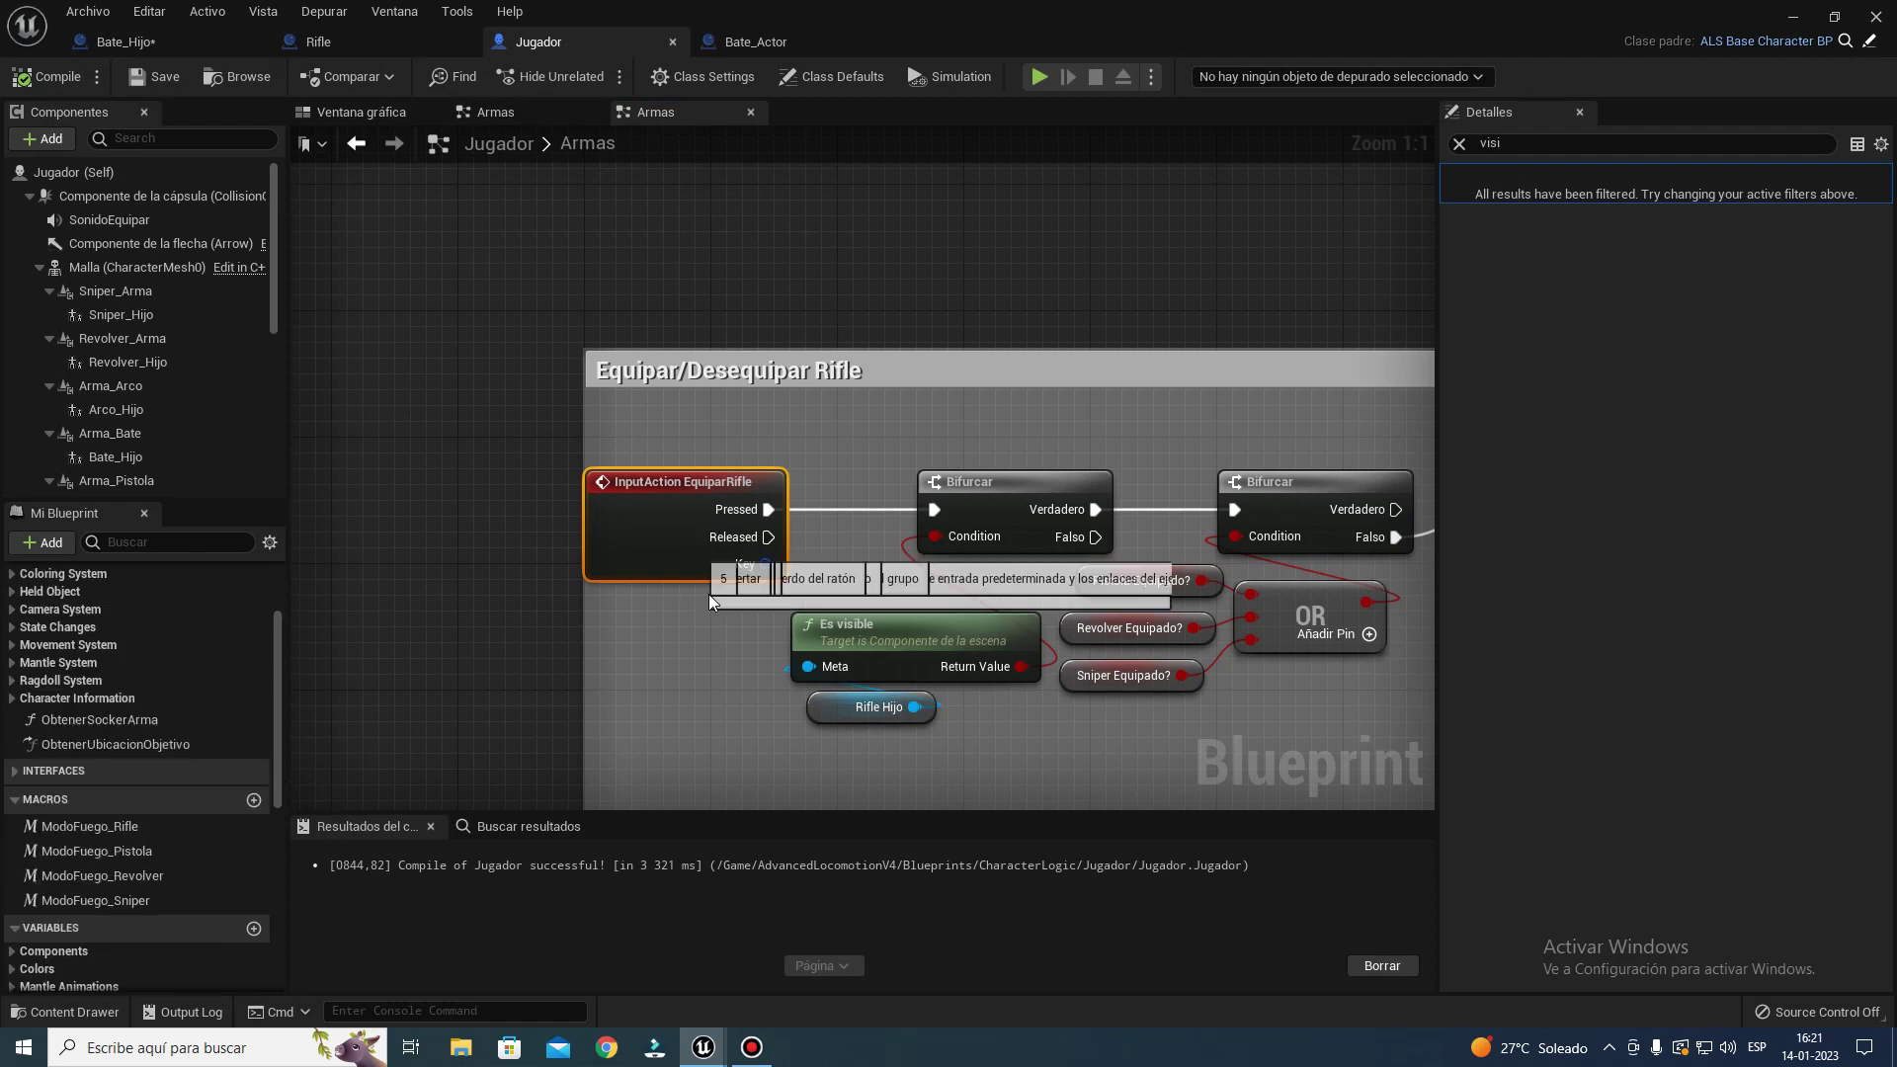
- Add an InputAction EquiparBate event node in empty Armas graph space
scroll(703, 641, "down", 4)
scroll(711, 700, "down", 2)
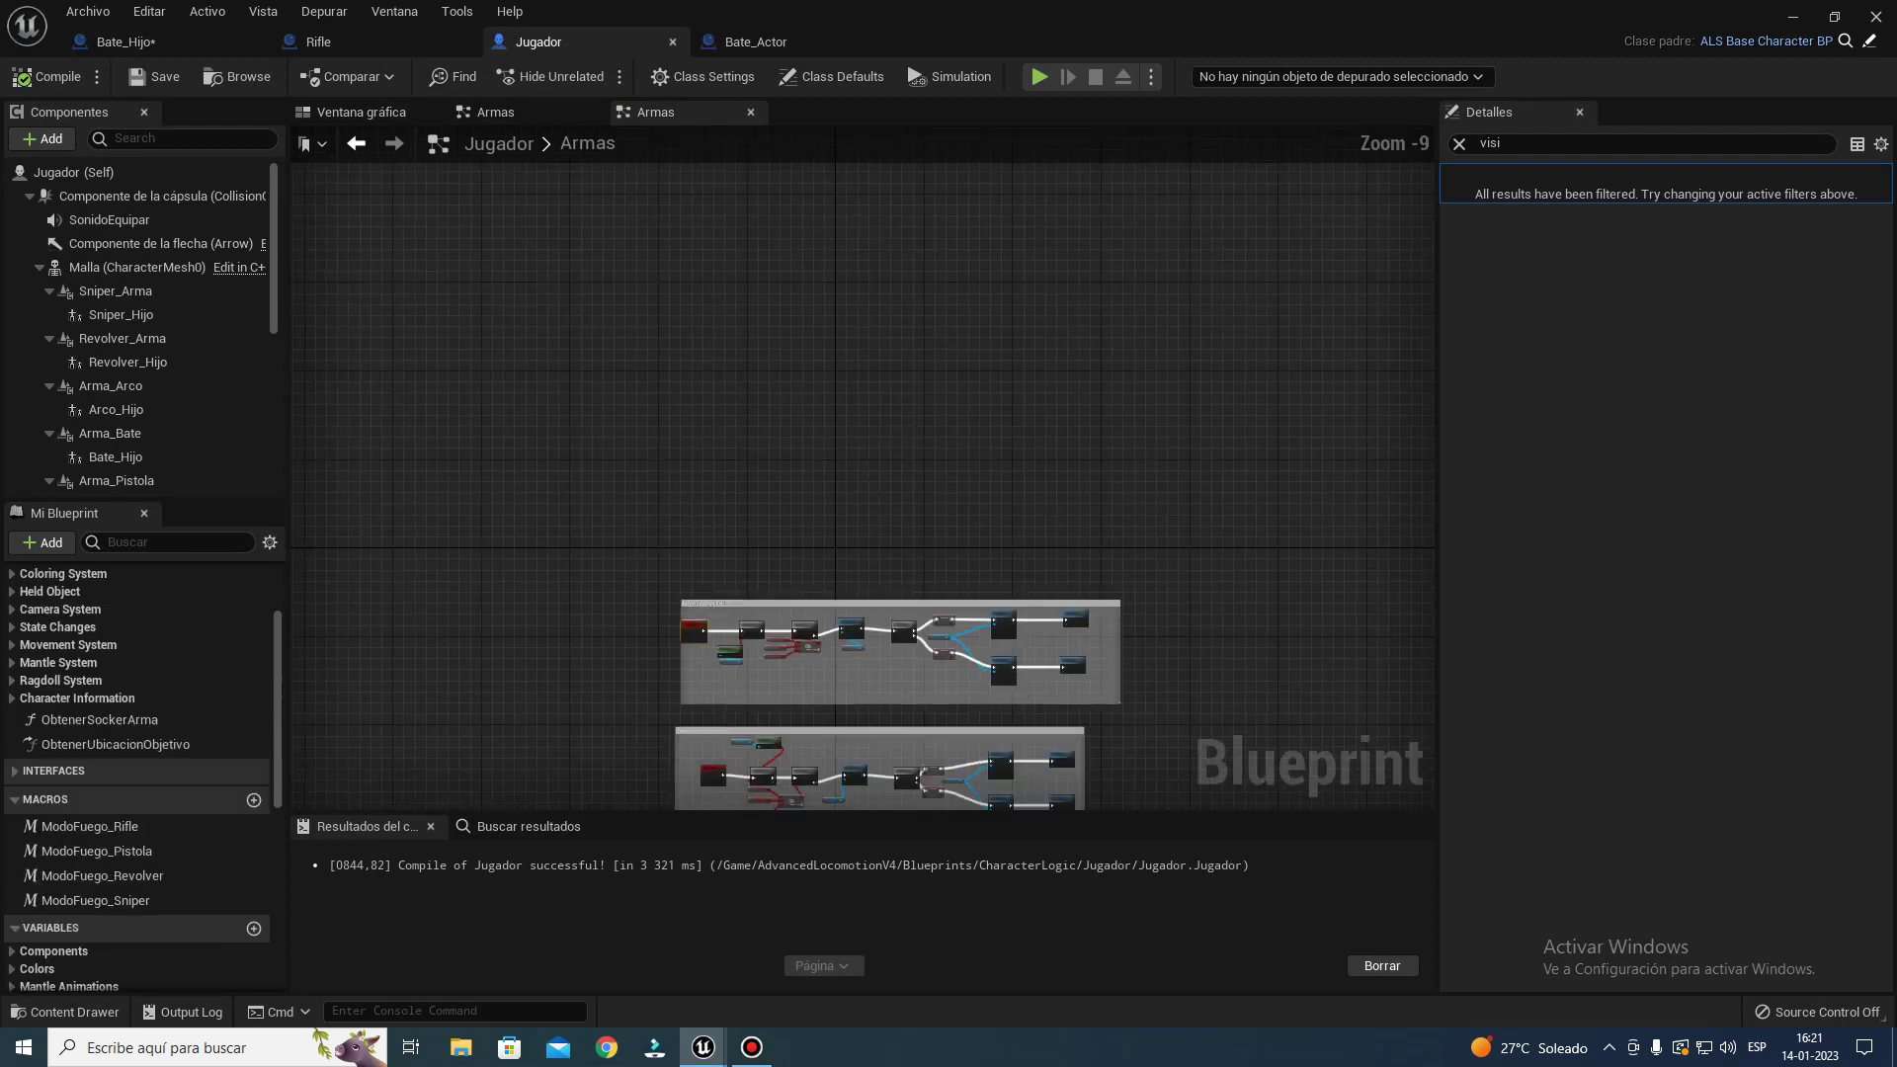
scroll(739, 213, "down", 3)
right_click_drag(739, 212, 572, 635)
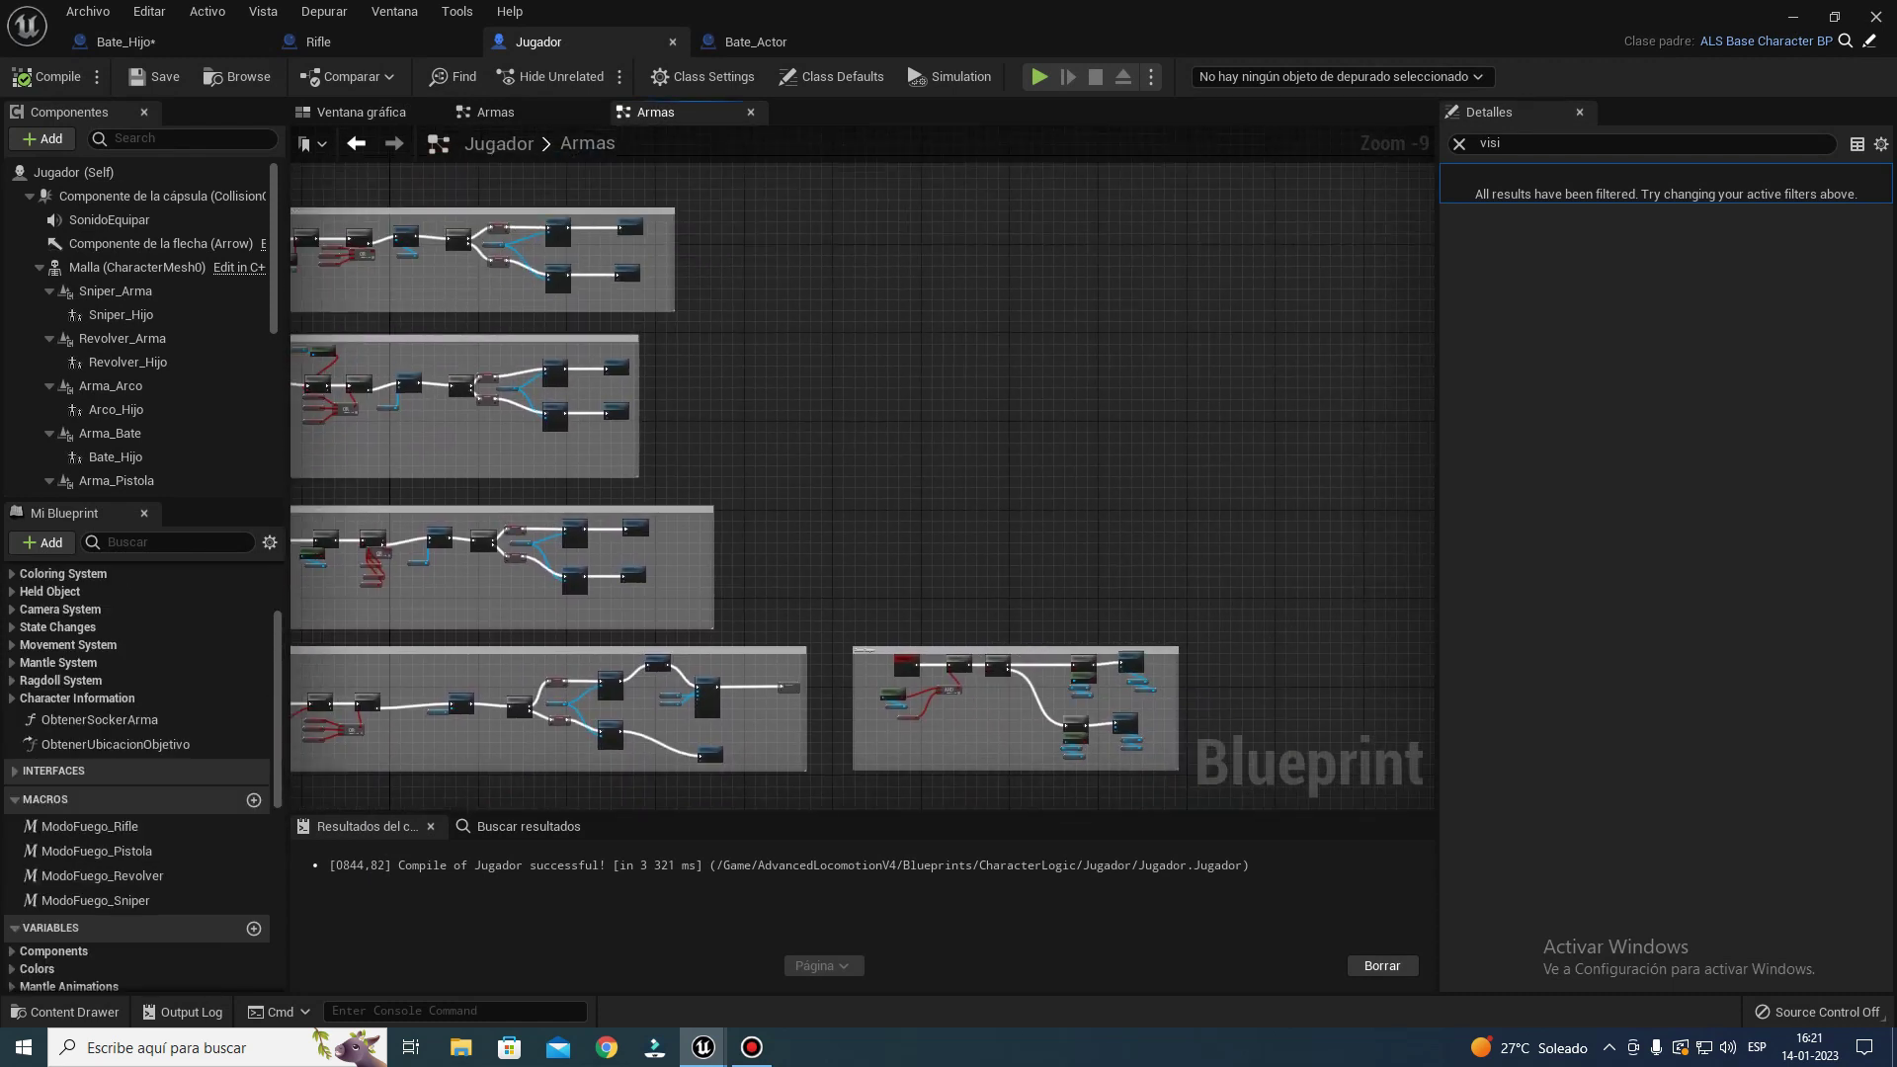
scroll(773, 660, "up", 1)
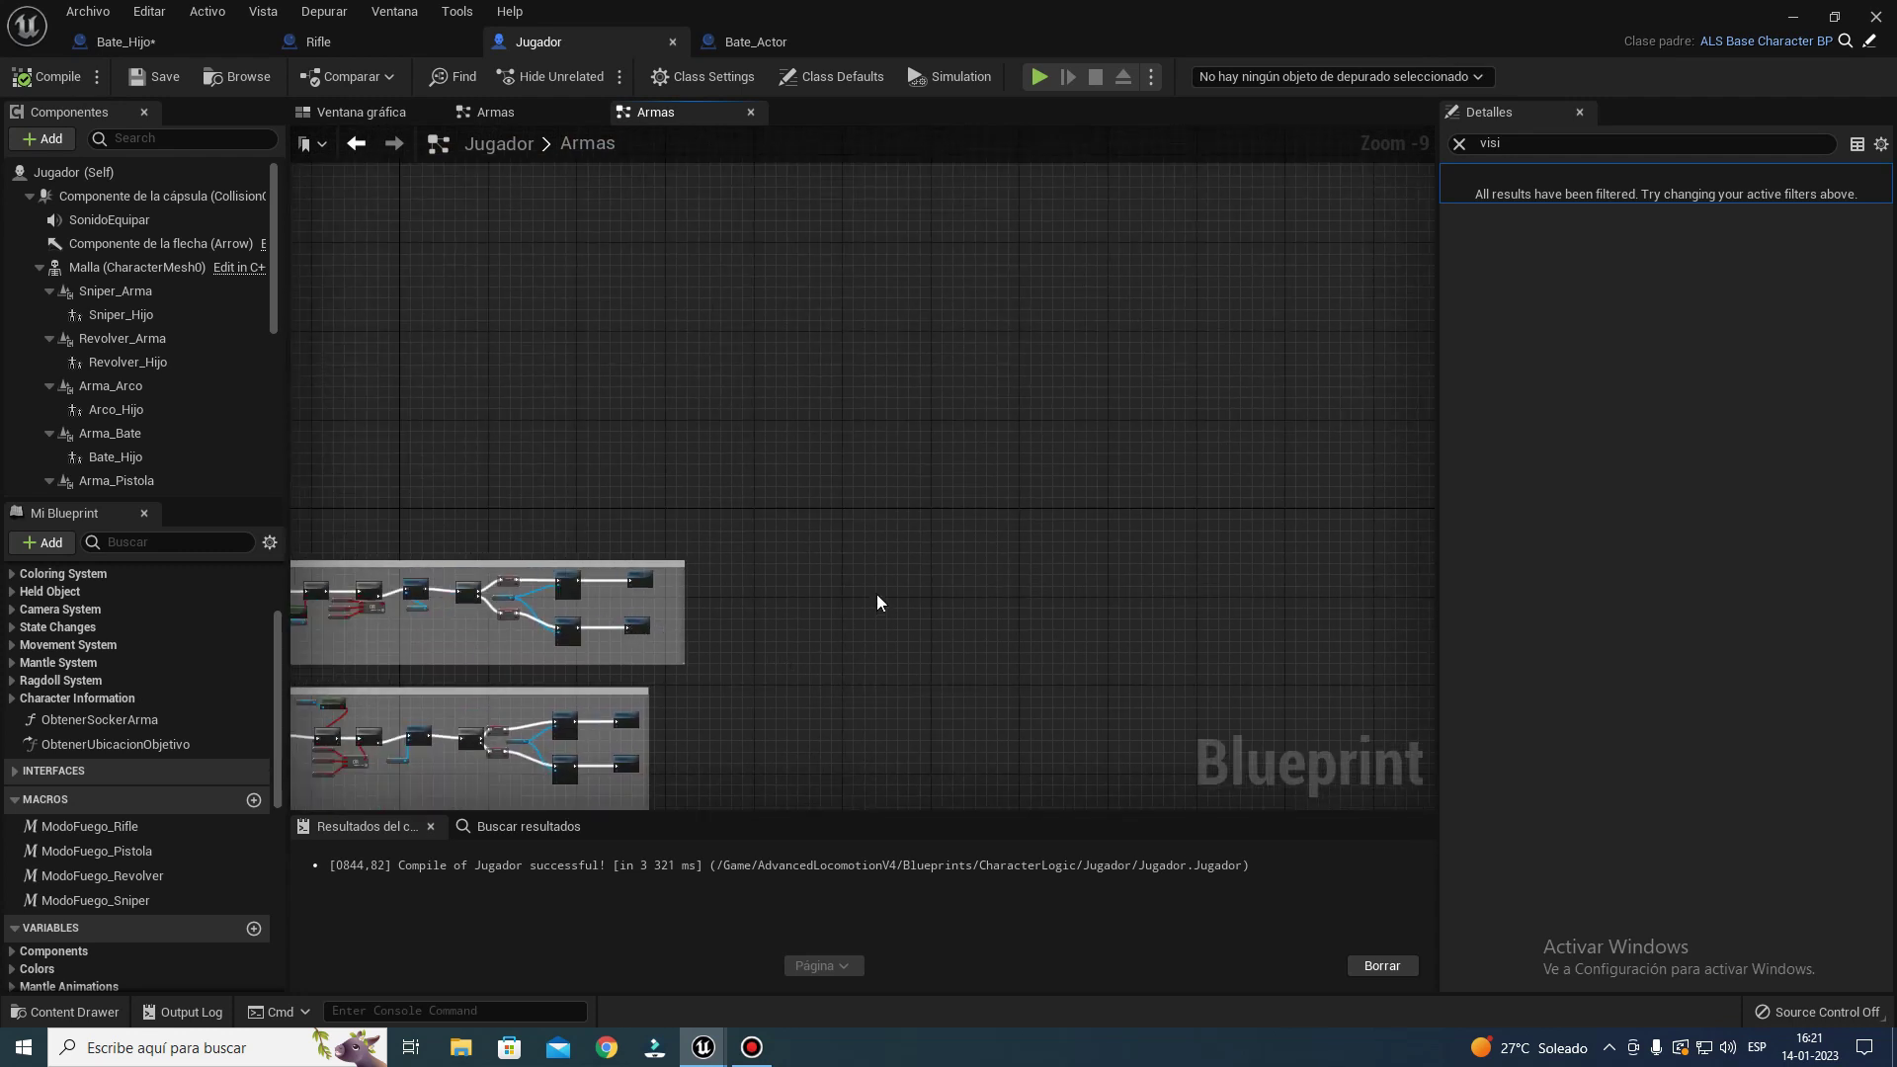
scroll(792, 552, "up", 4)
right_click(792, 551)
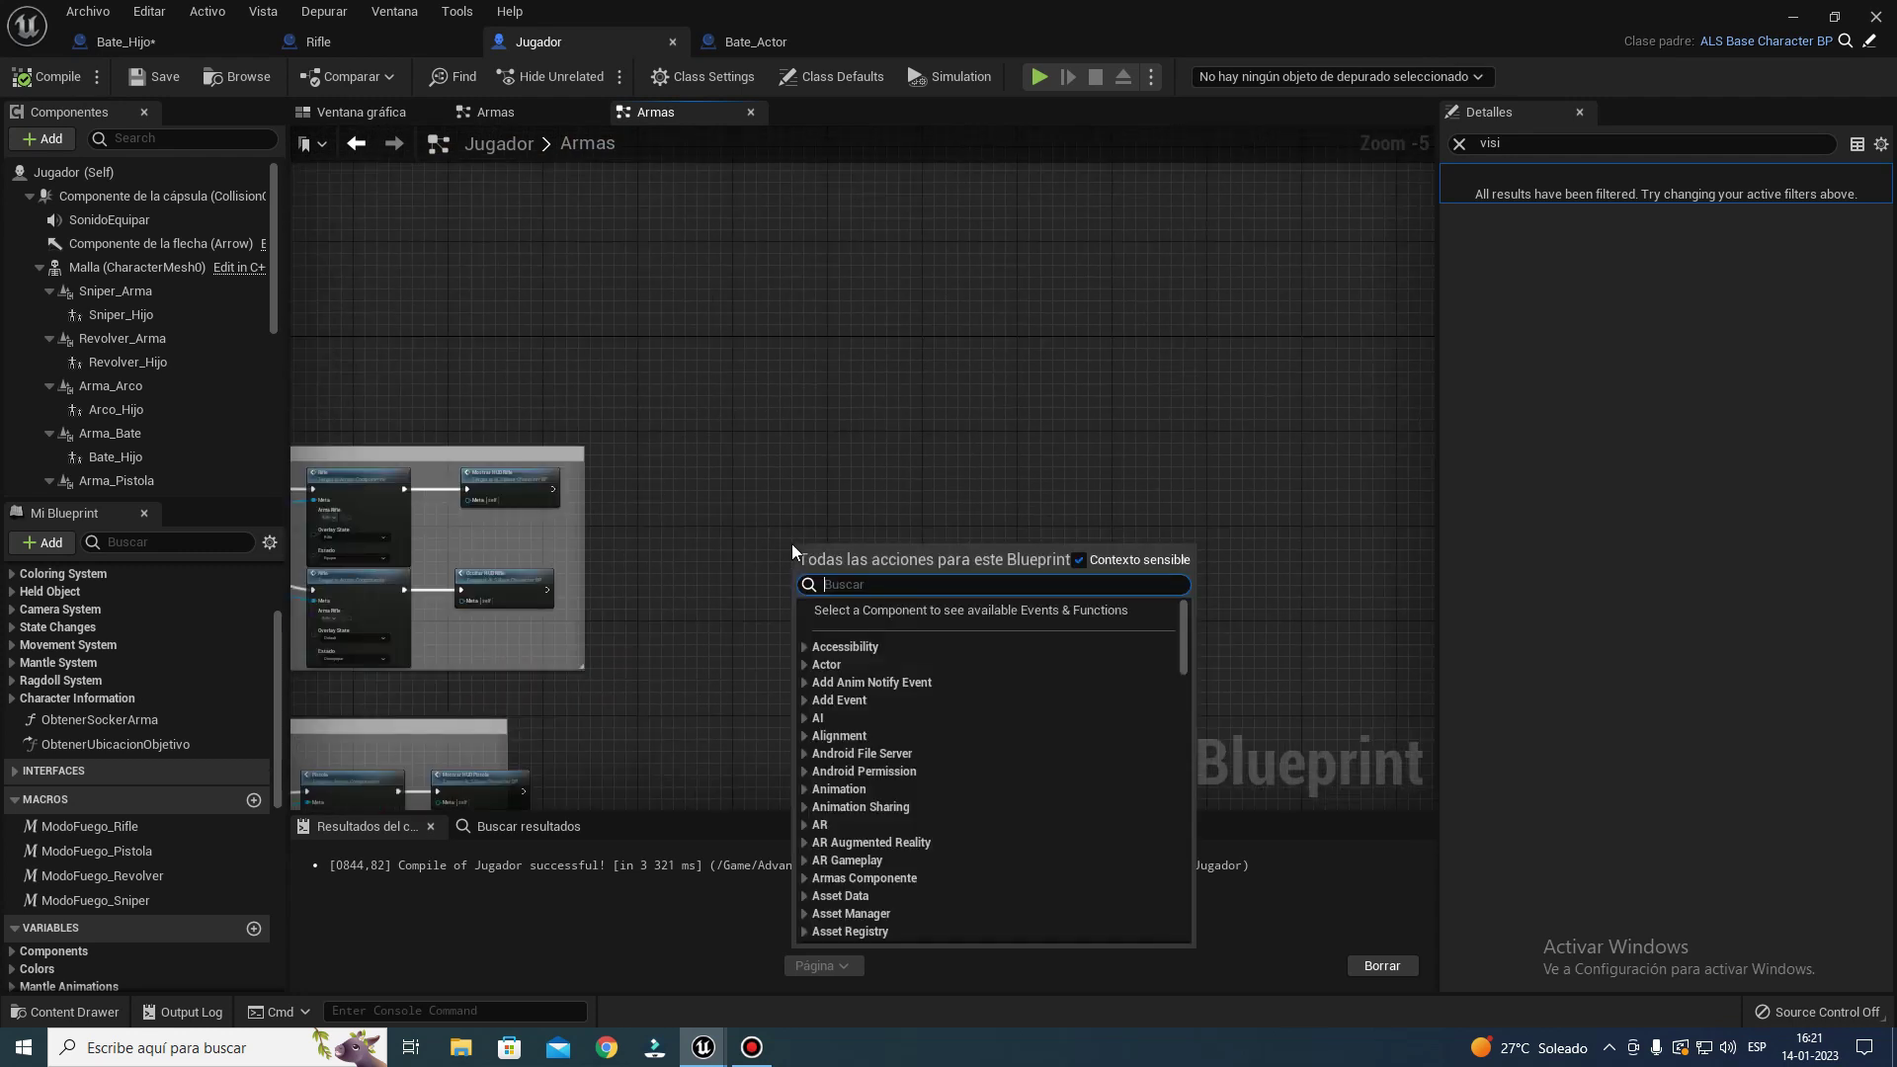
type("eq")
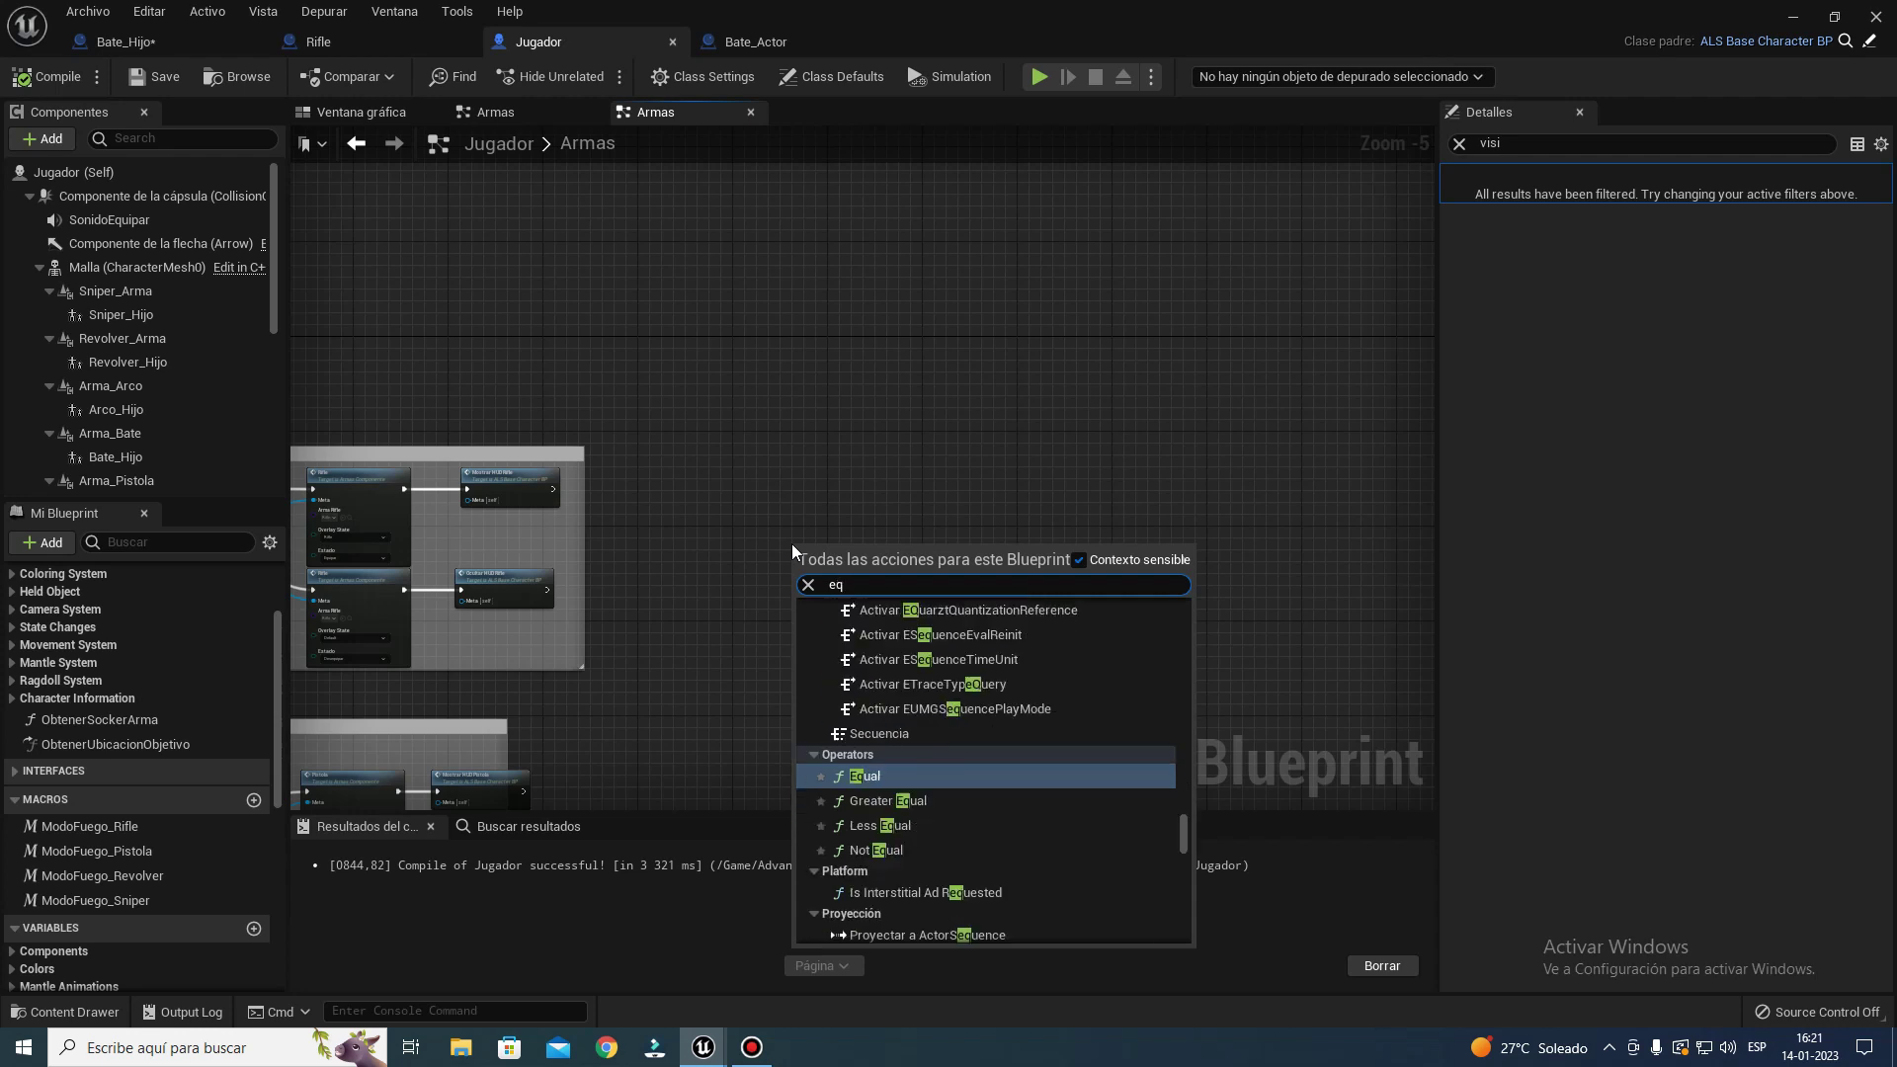
type("uipar")
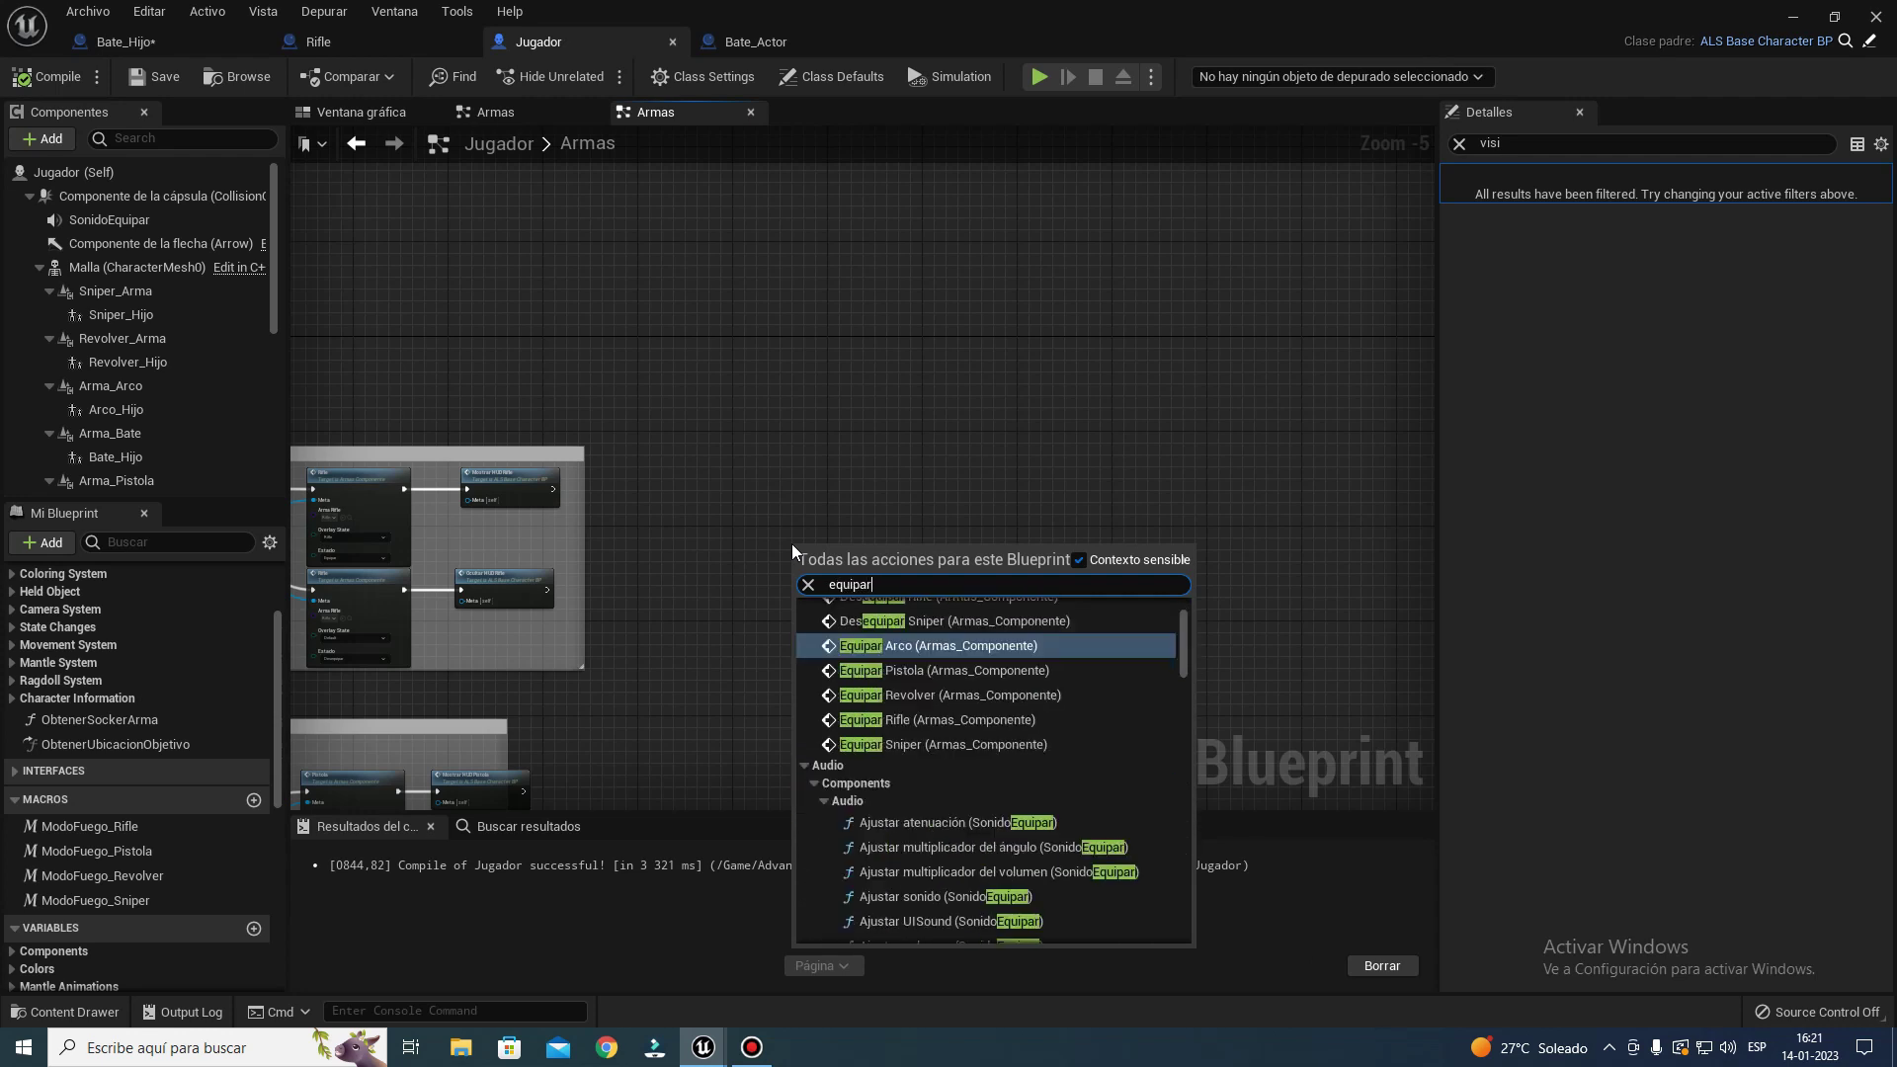
type("bate")
key("Return")
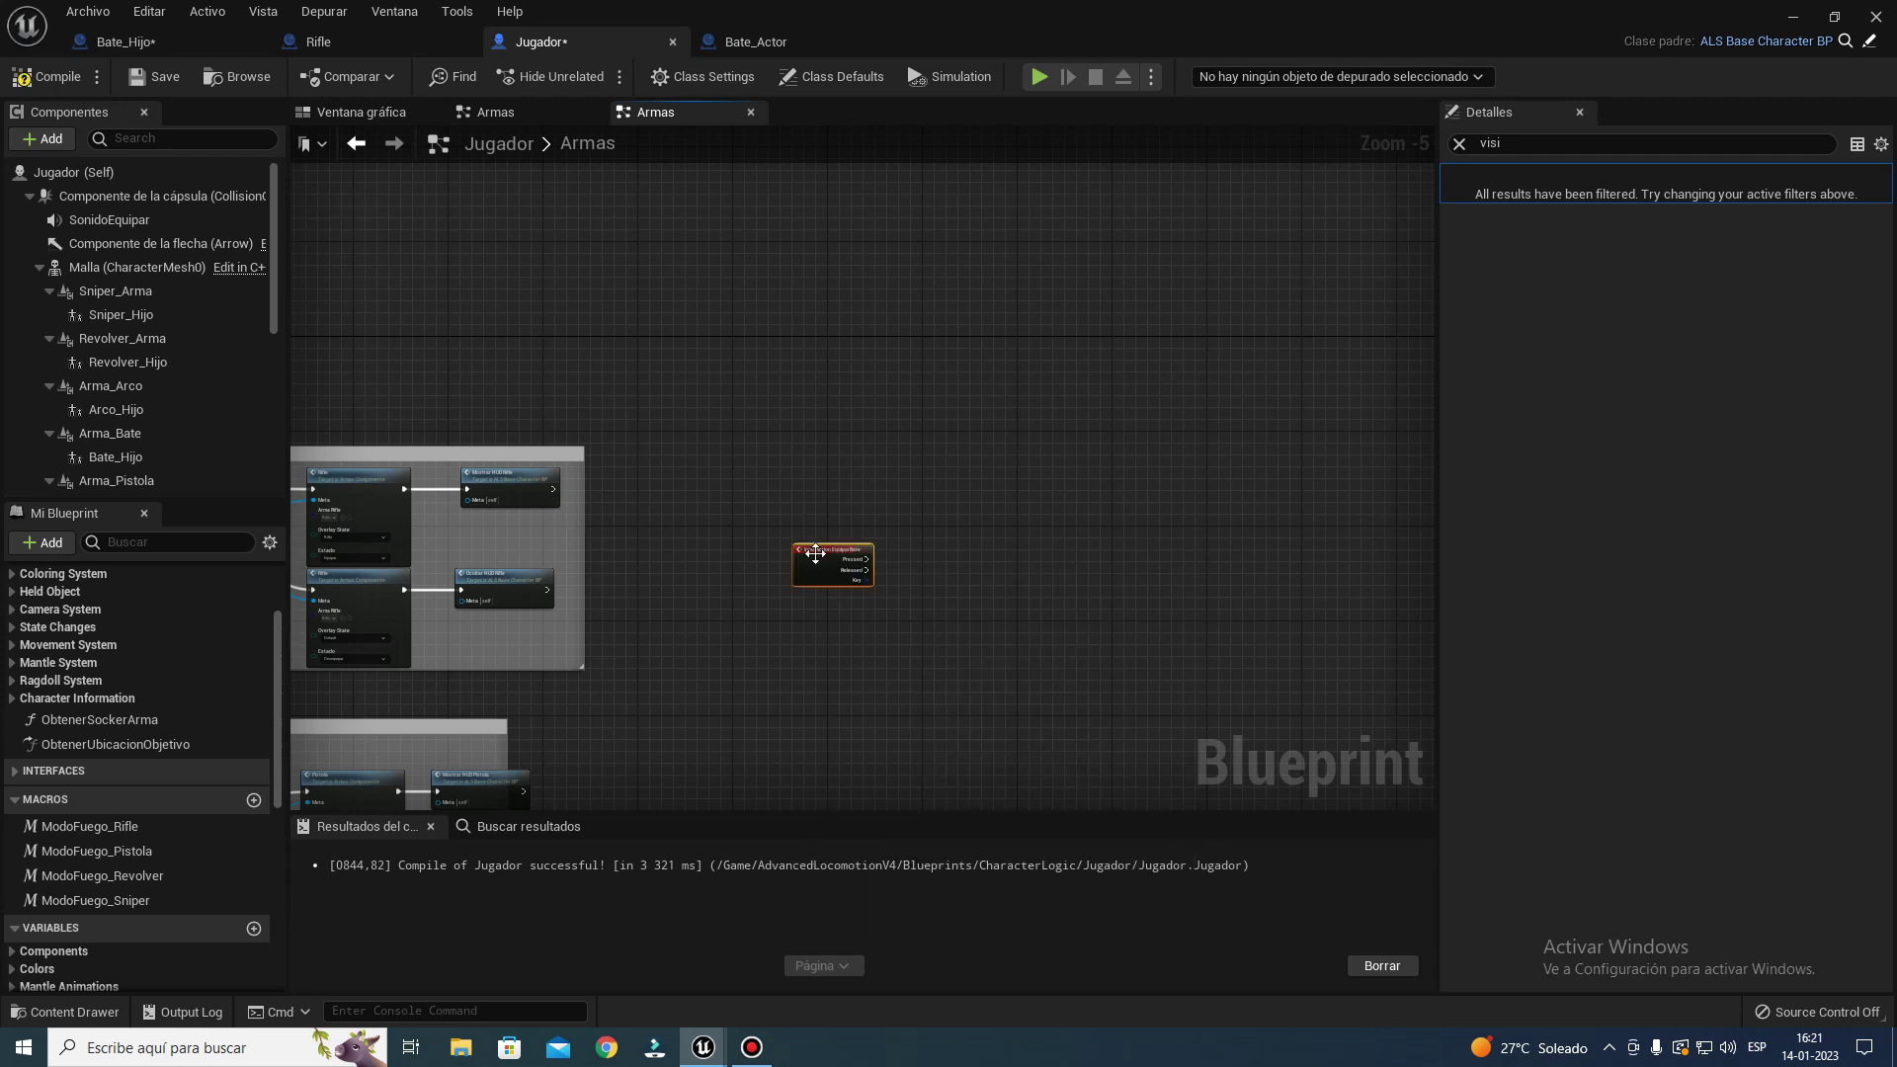
- Box-select the rifle's Bifurcar, OR, Es visible and Activar nodes for copying
right_click_drag(815, 504, 994, 549)
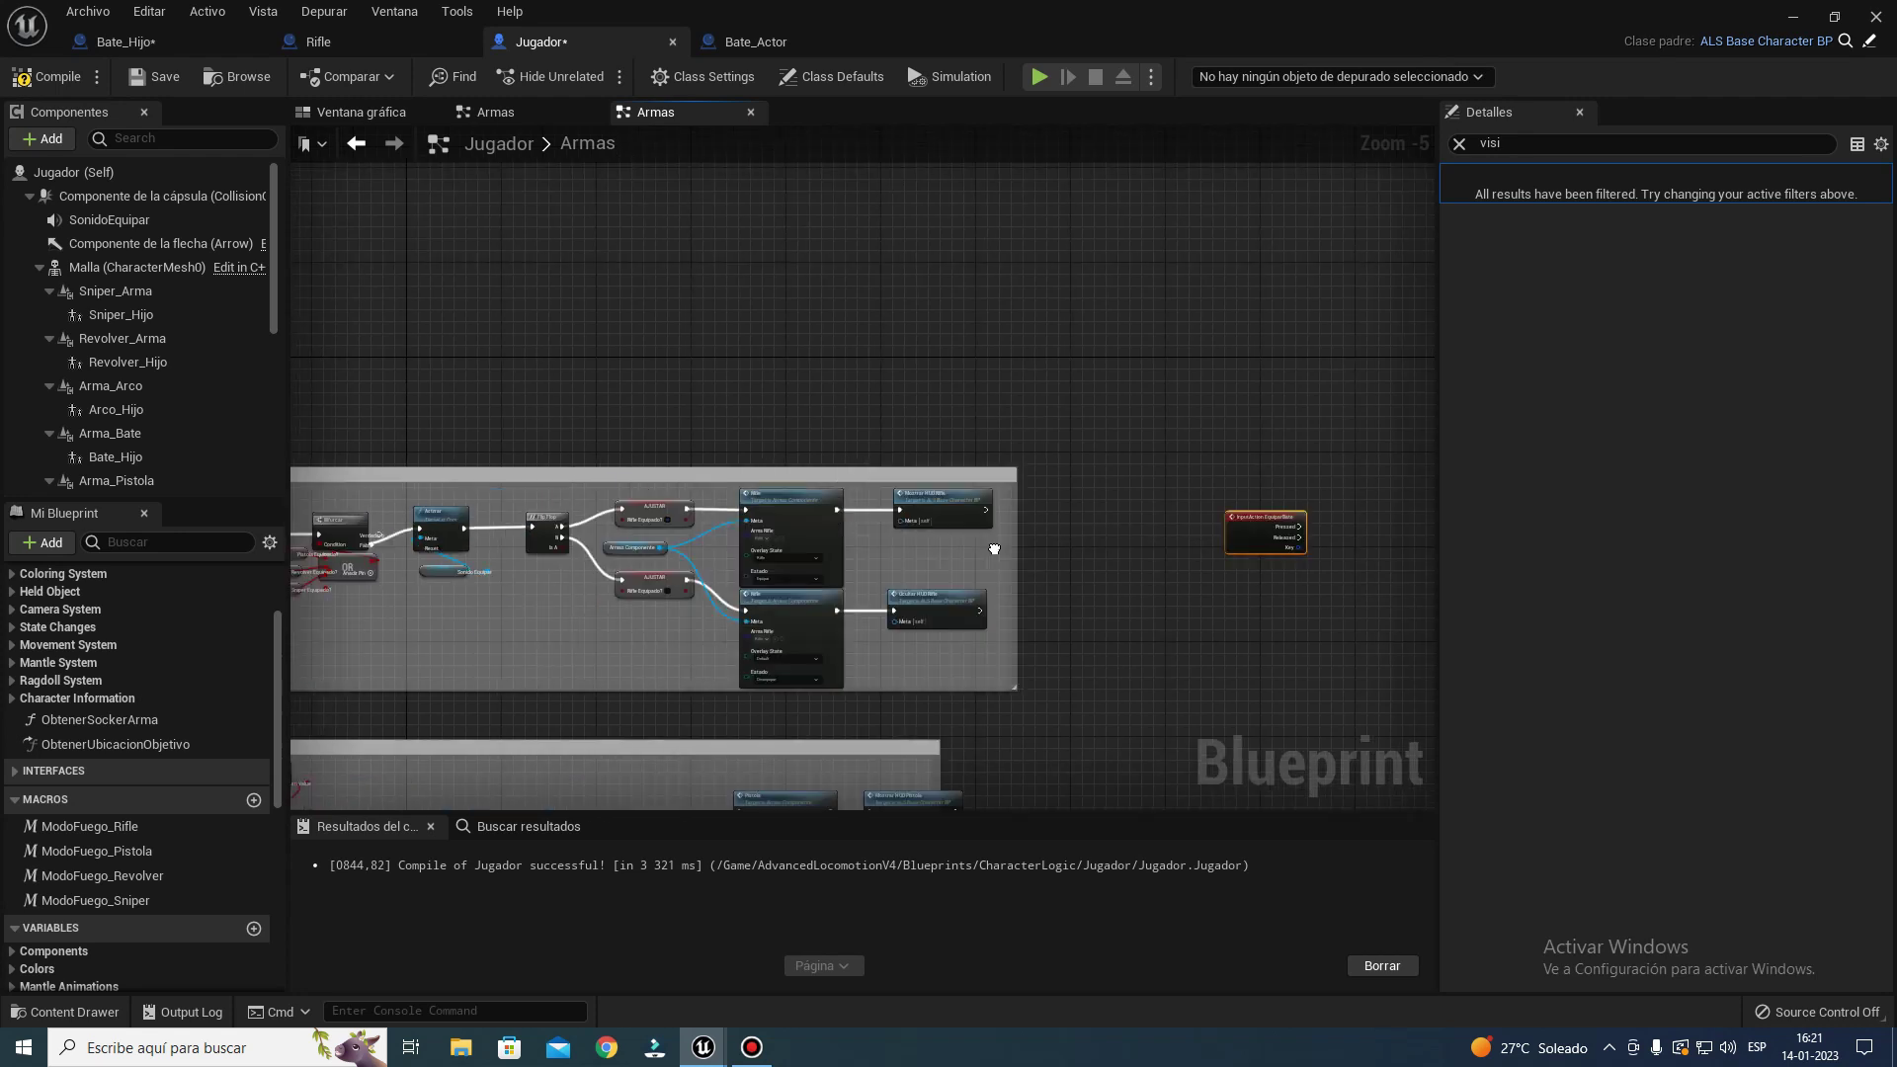
scroll(530, 593, "up", 5)
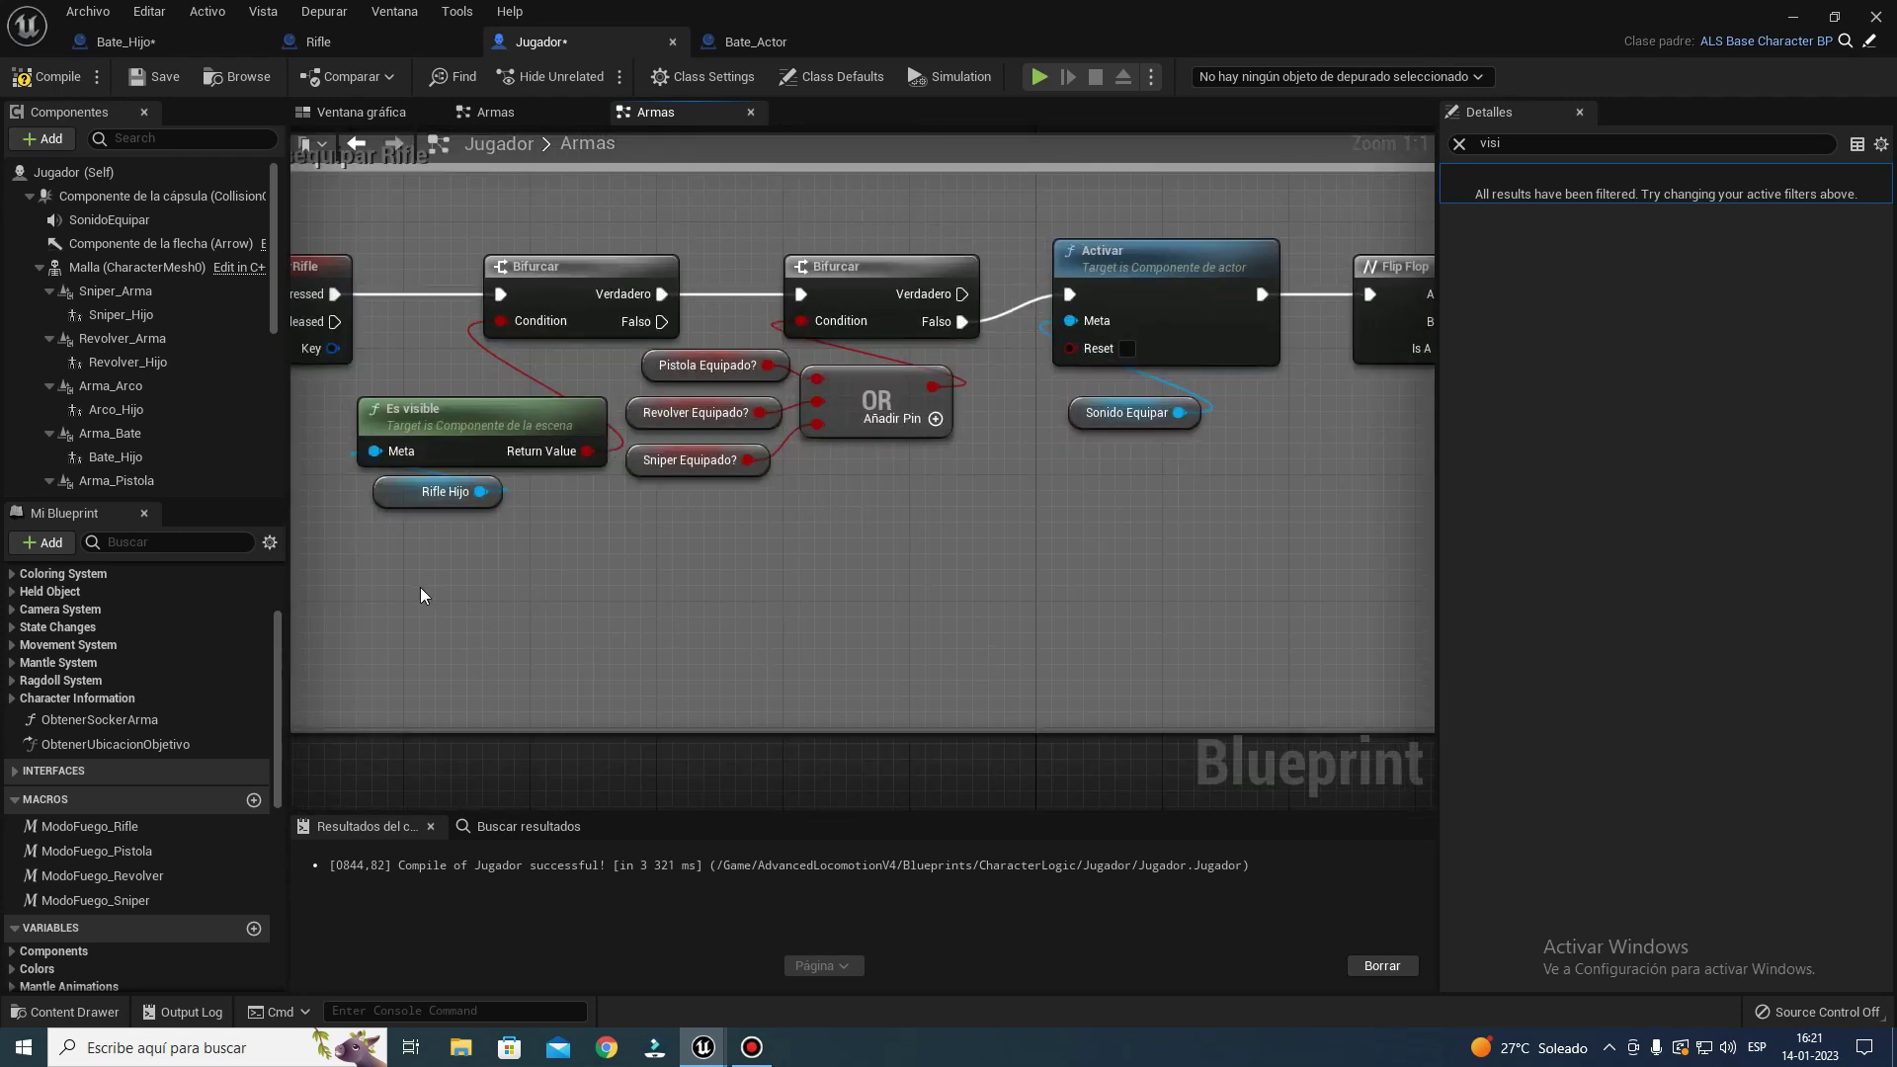
mouse_move(403, 594)
left_mouse_down()
mouse_move(1380, 239)
mouse_move(1021, 300)
left_mouse_up()
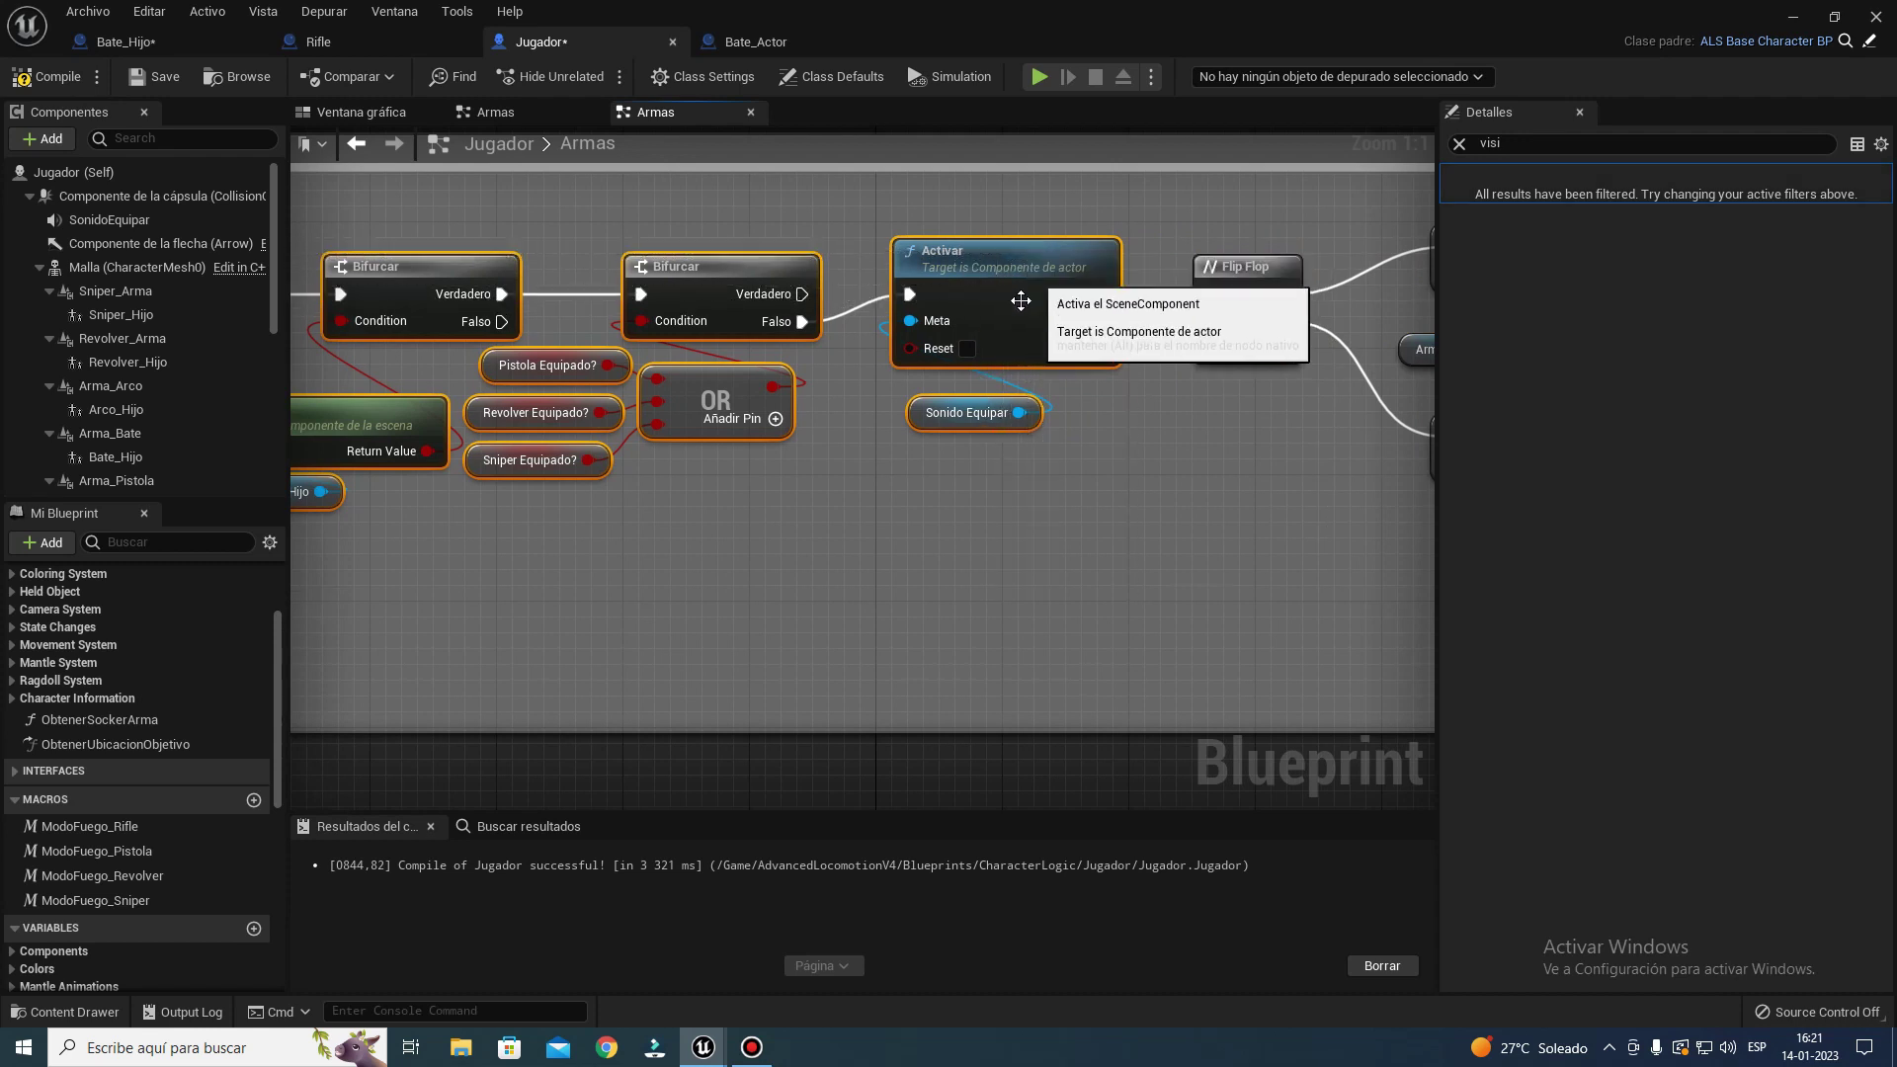
scroll(1268, 318, "down", 3)
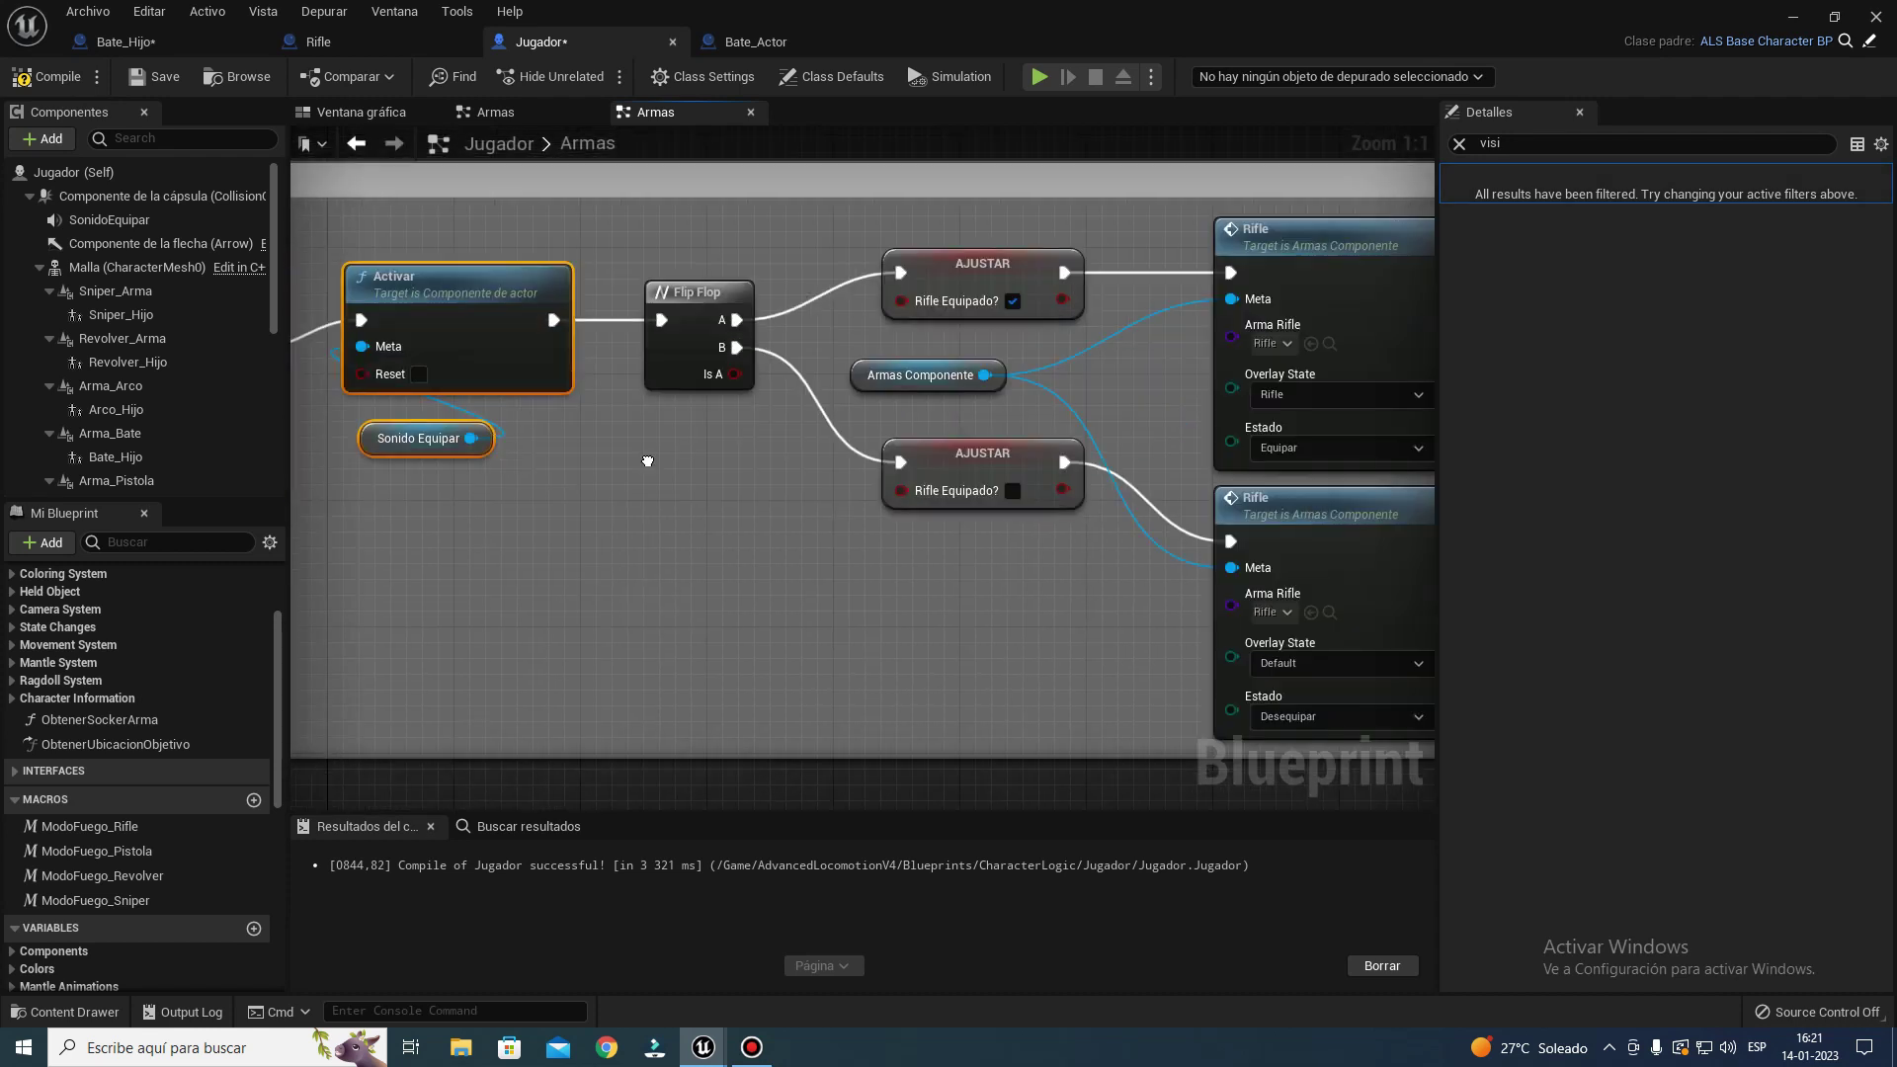
scroll(1268, 318, "down", 1)
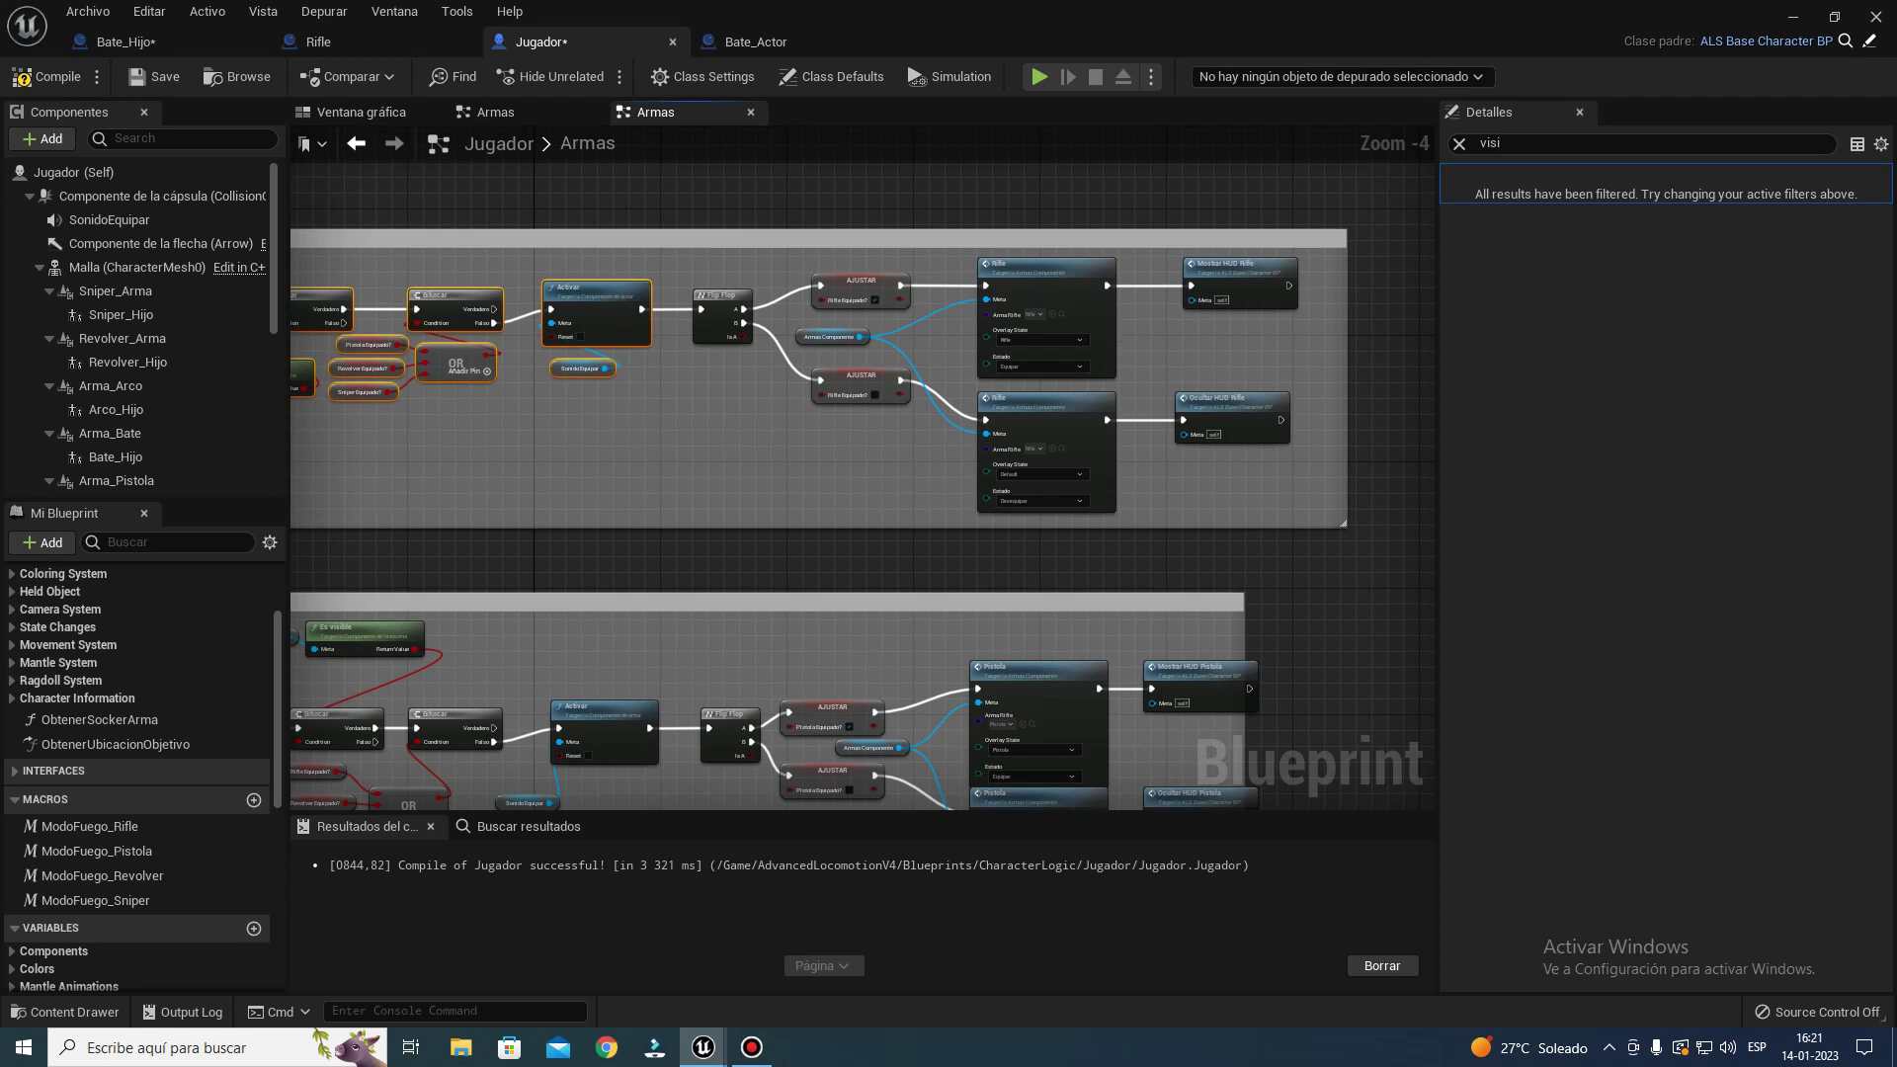
right_click_drag(1268, 319, 557, 358)
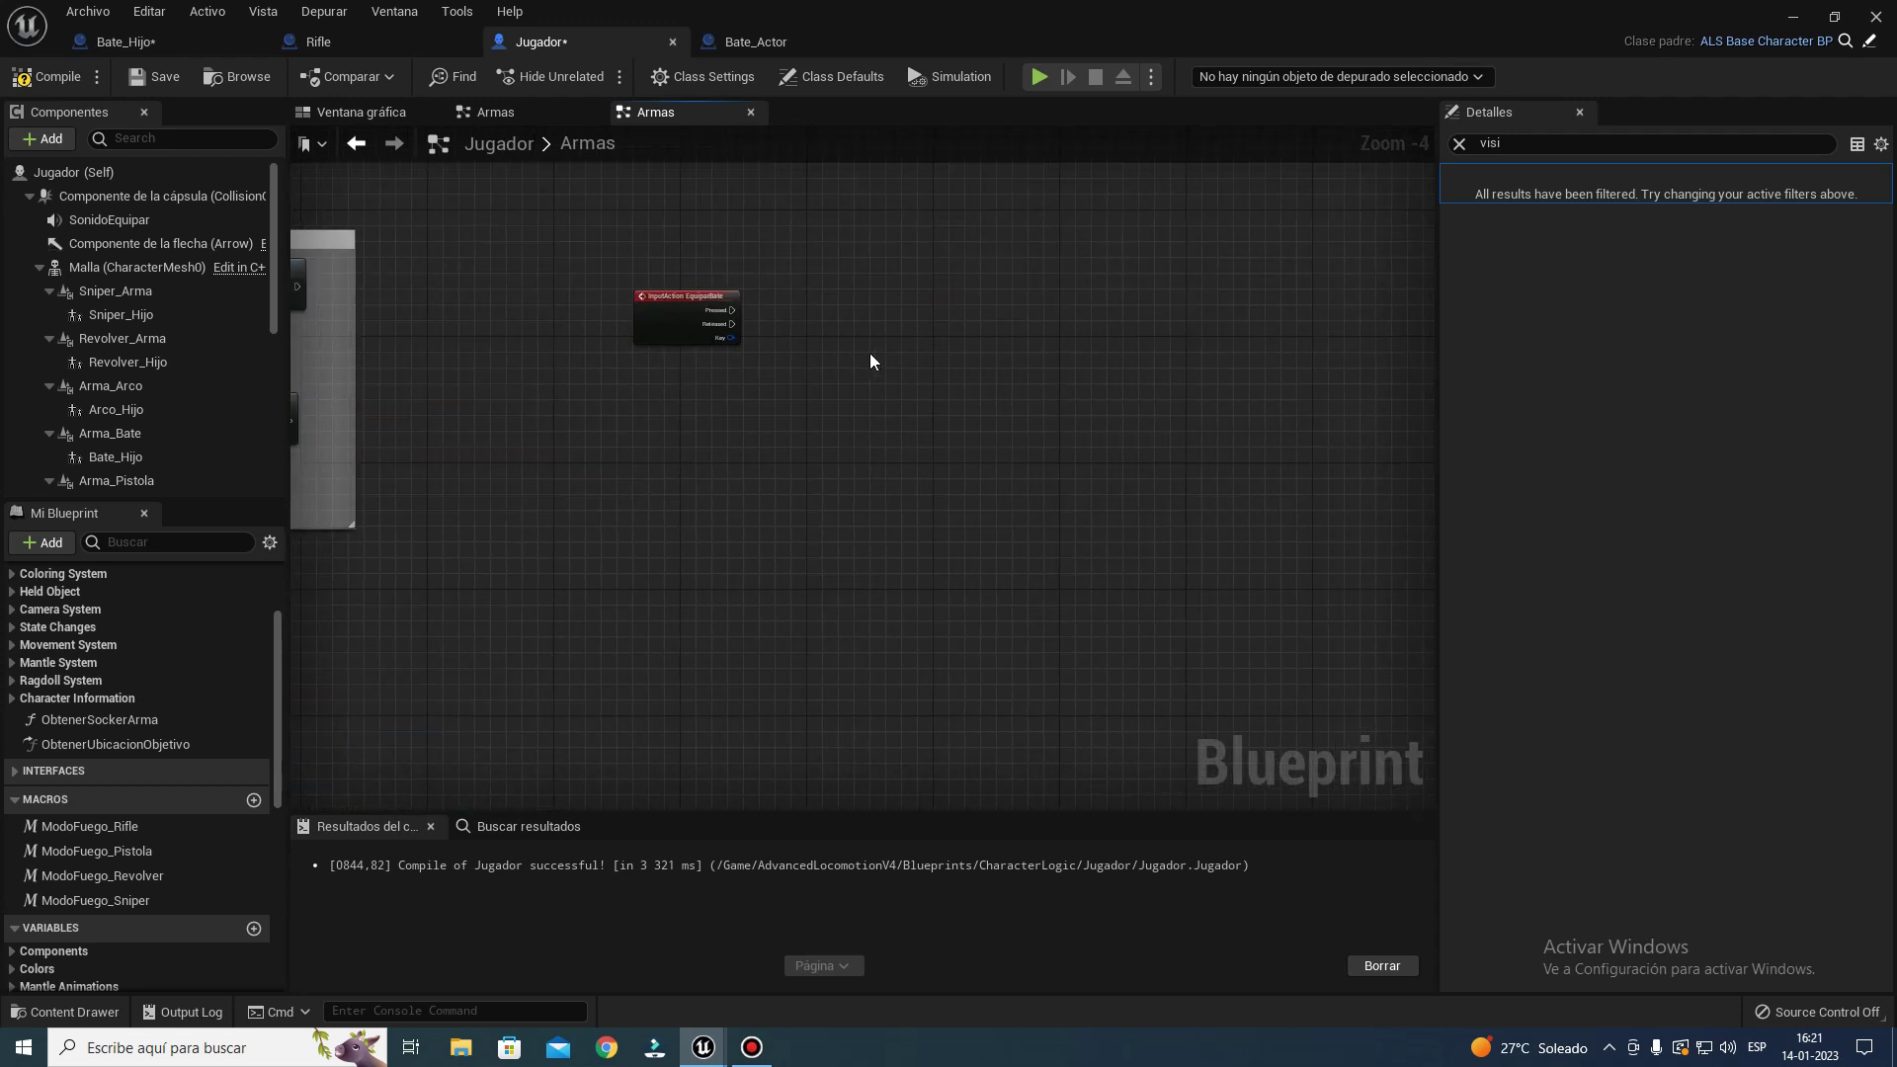
- Paste the rifle nodes beside InputAction EquiparBate and wire Pressed to Bifurcar
key("ctrl+v")
left_click_drag(847, 314, 800, 301)
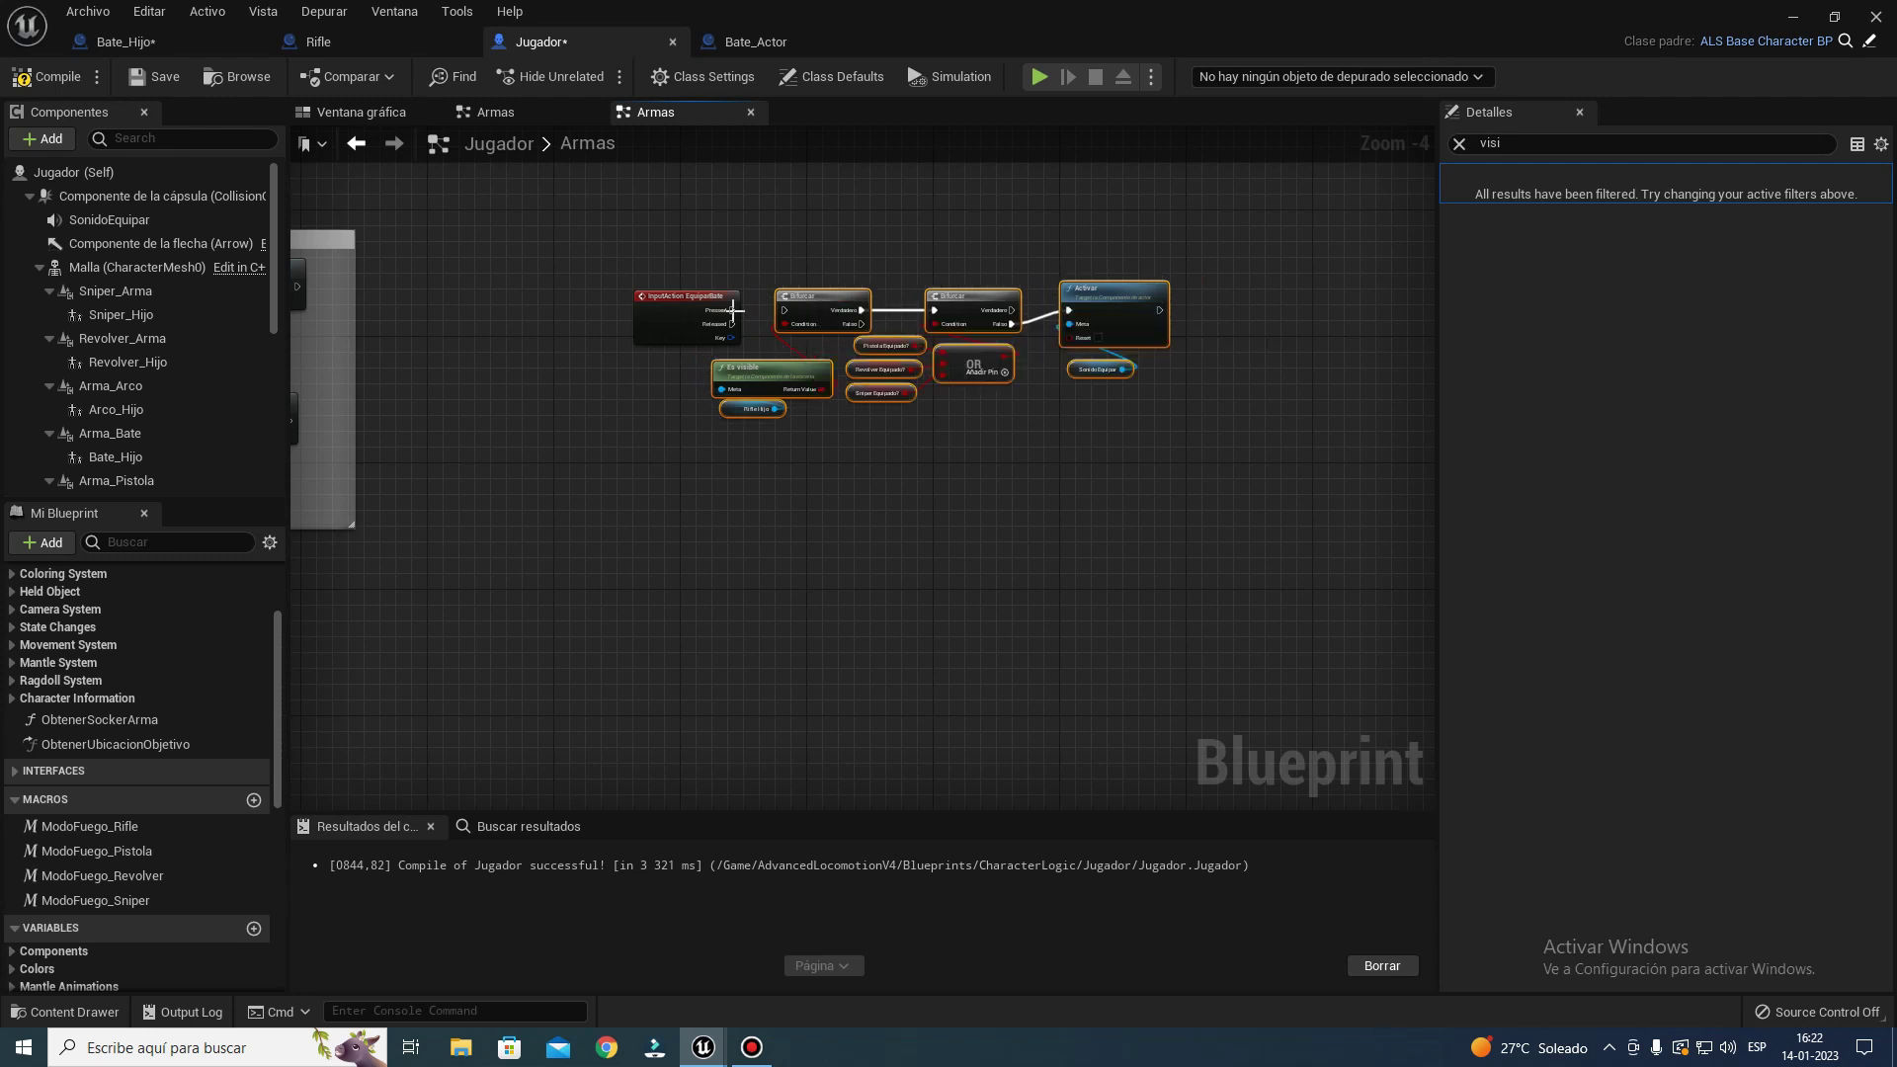
scroll(731, 314, "up", 4)
left_click_drag(716, 295, 833, 297)
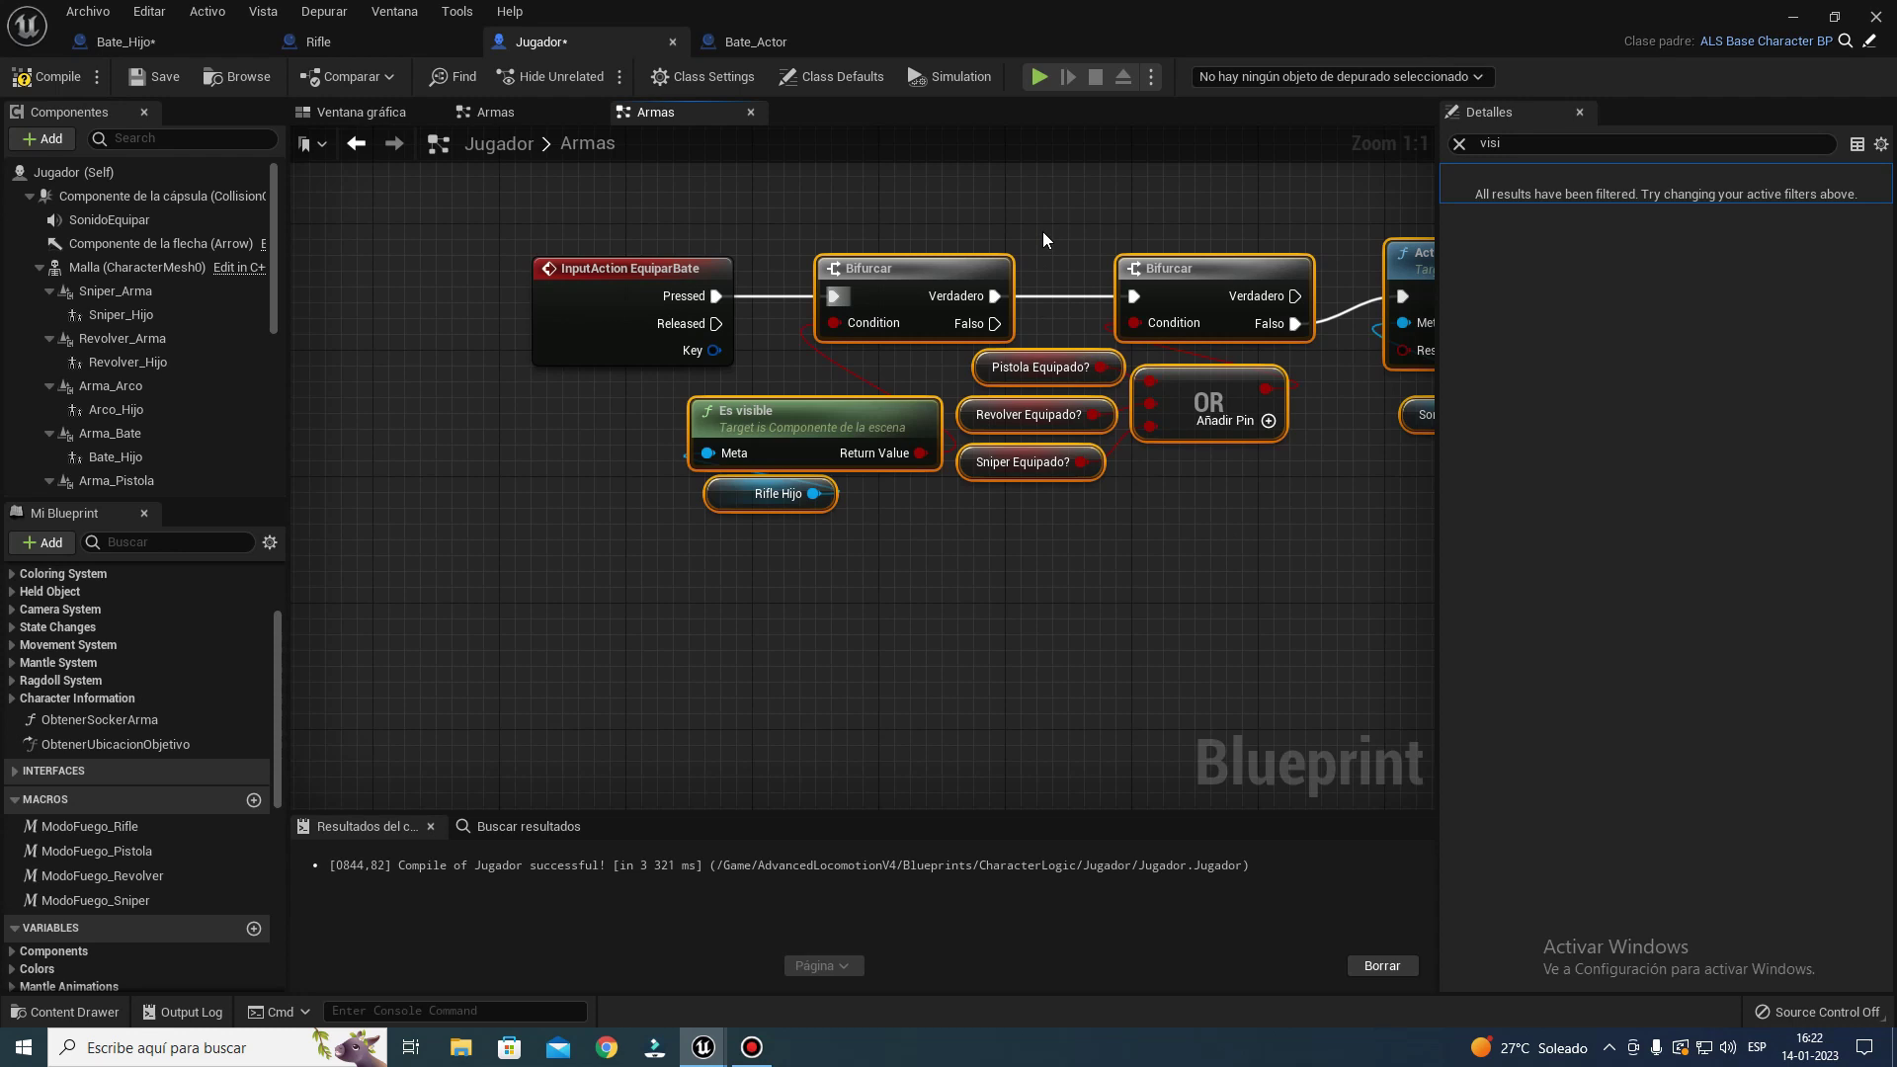
left_click_drag(1041, 603, 860, 326)
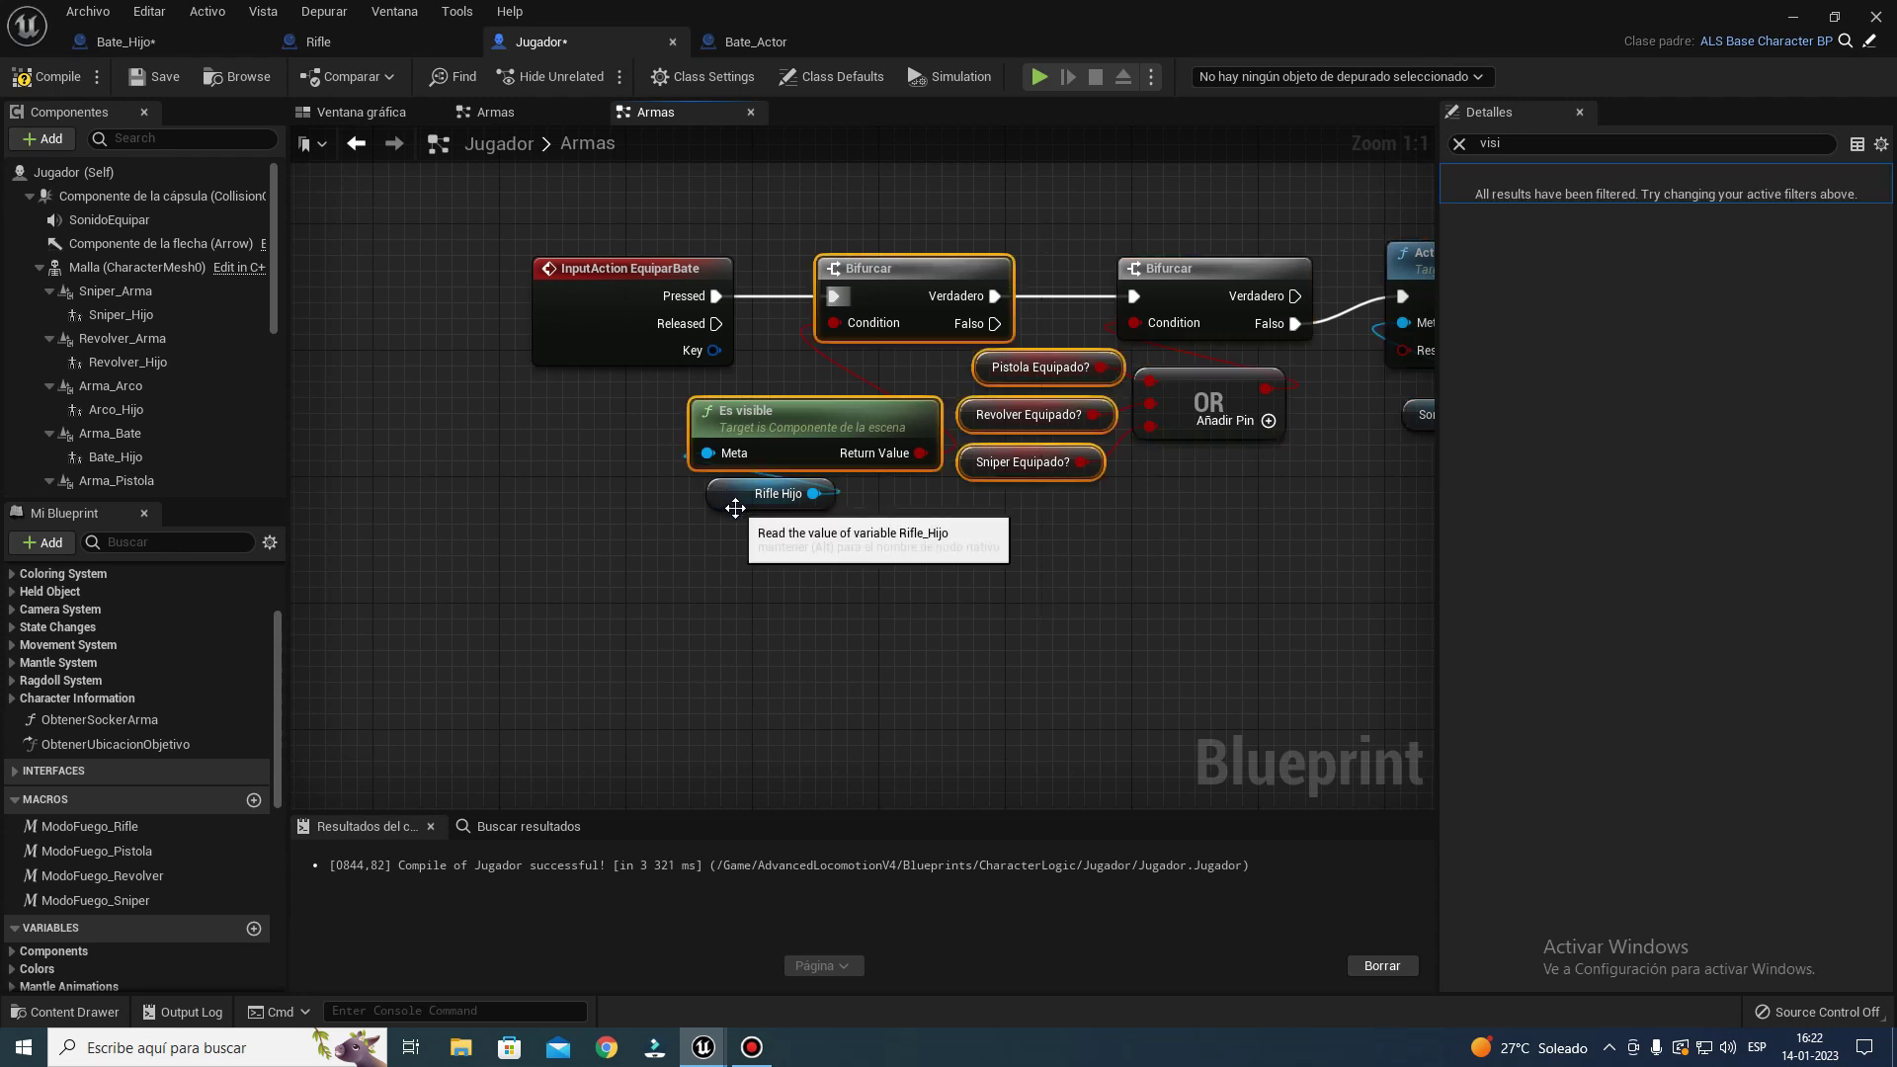
left_click(644, 562)
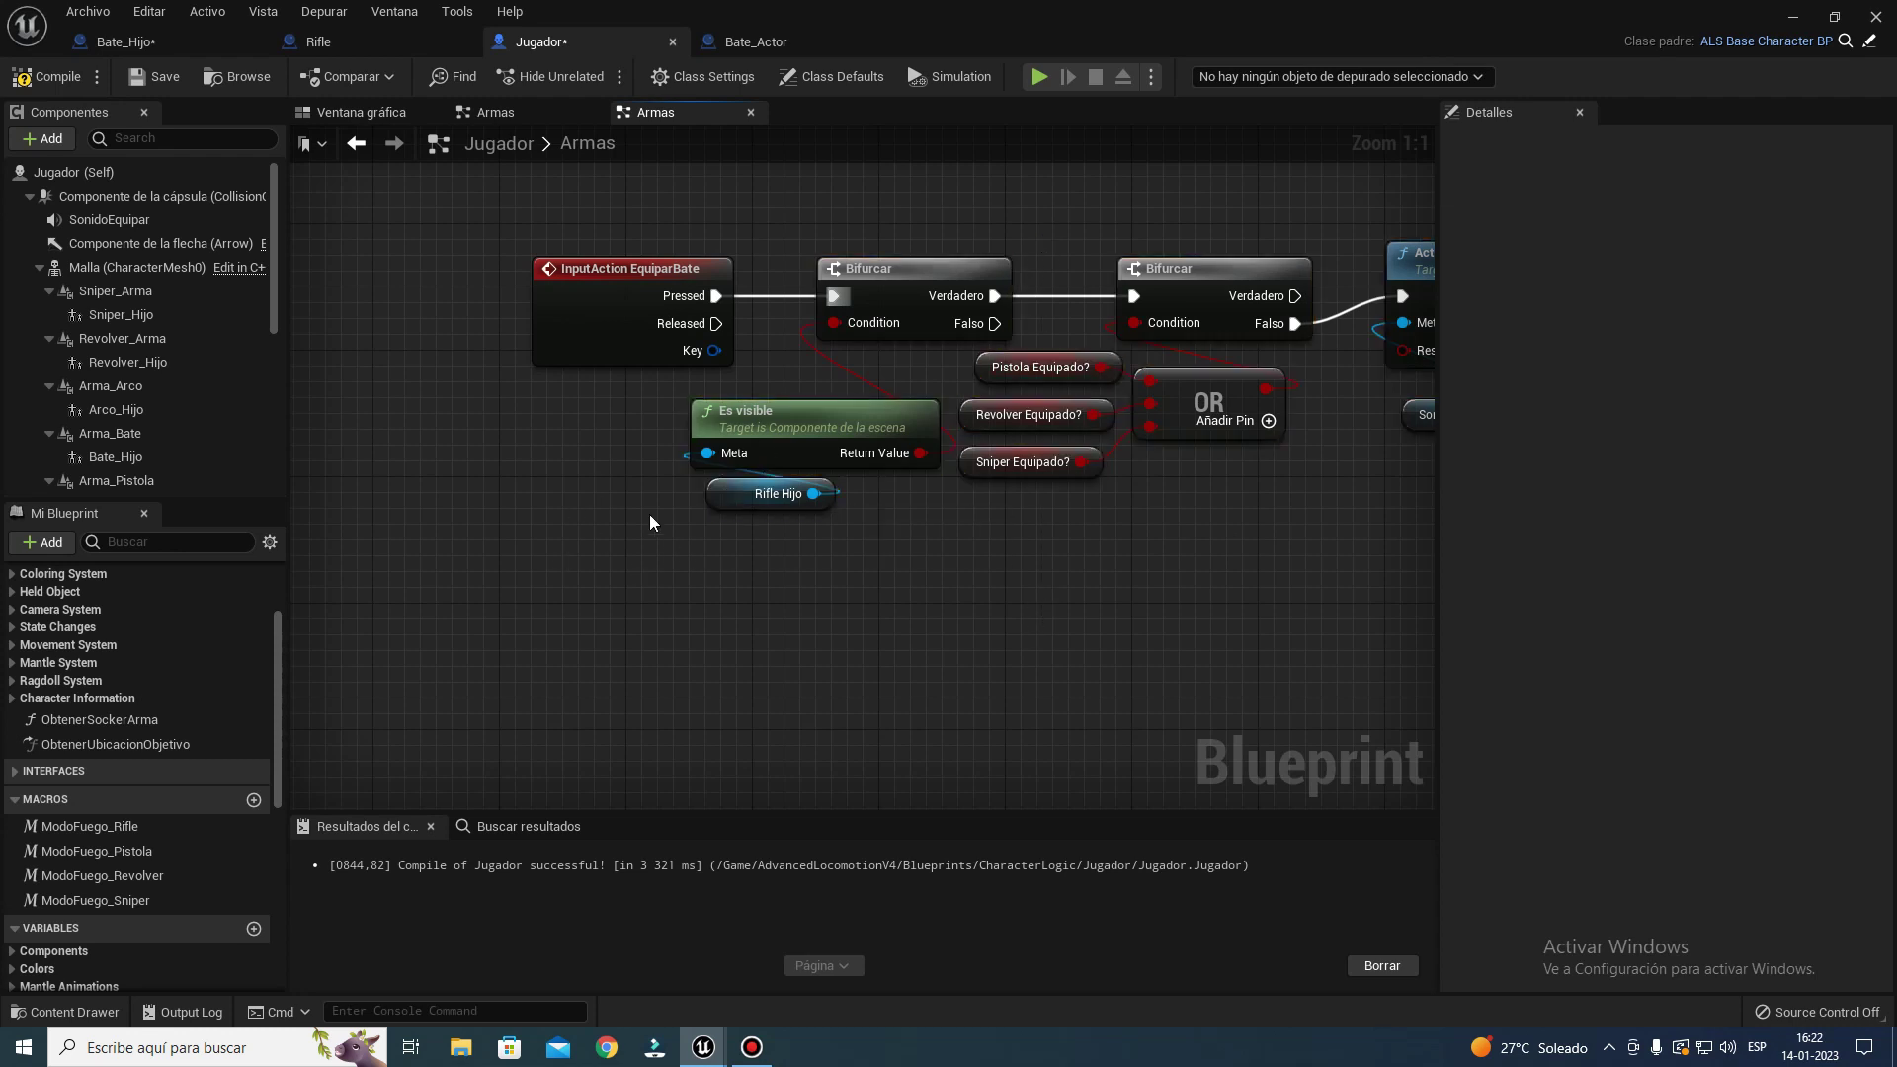
- Replace the Rifle Hijo reference with Bate_Hijo and move the Activar and Sonido Equipar nodes down
left_click(726, 492)
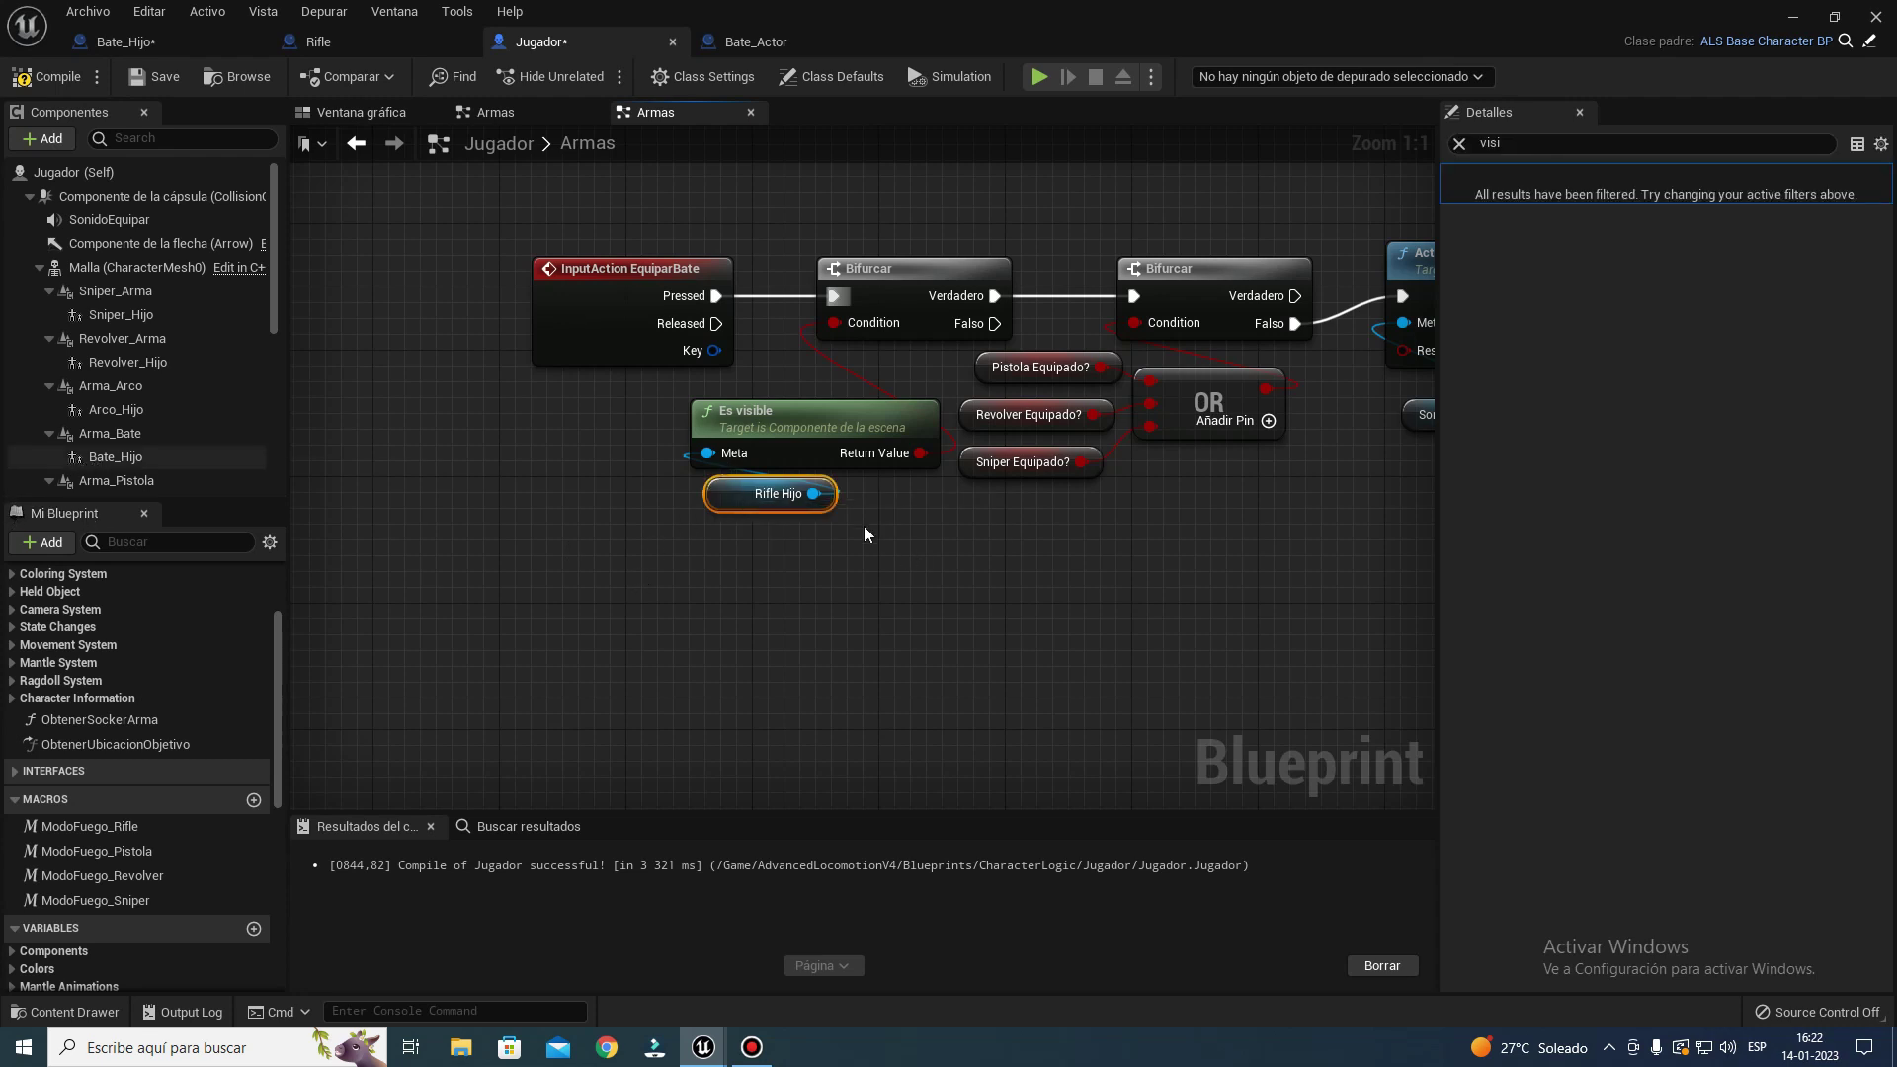
left_click_drag(116, 457, 741, 495)
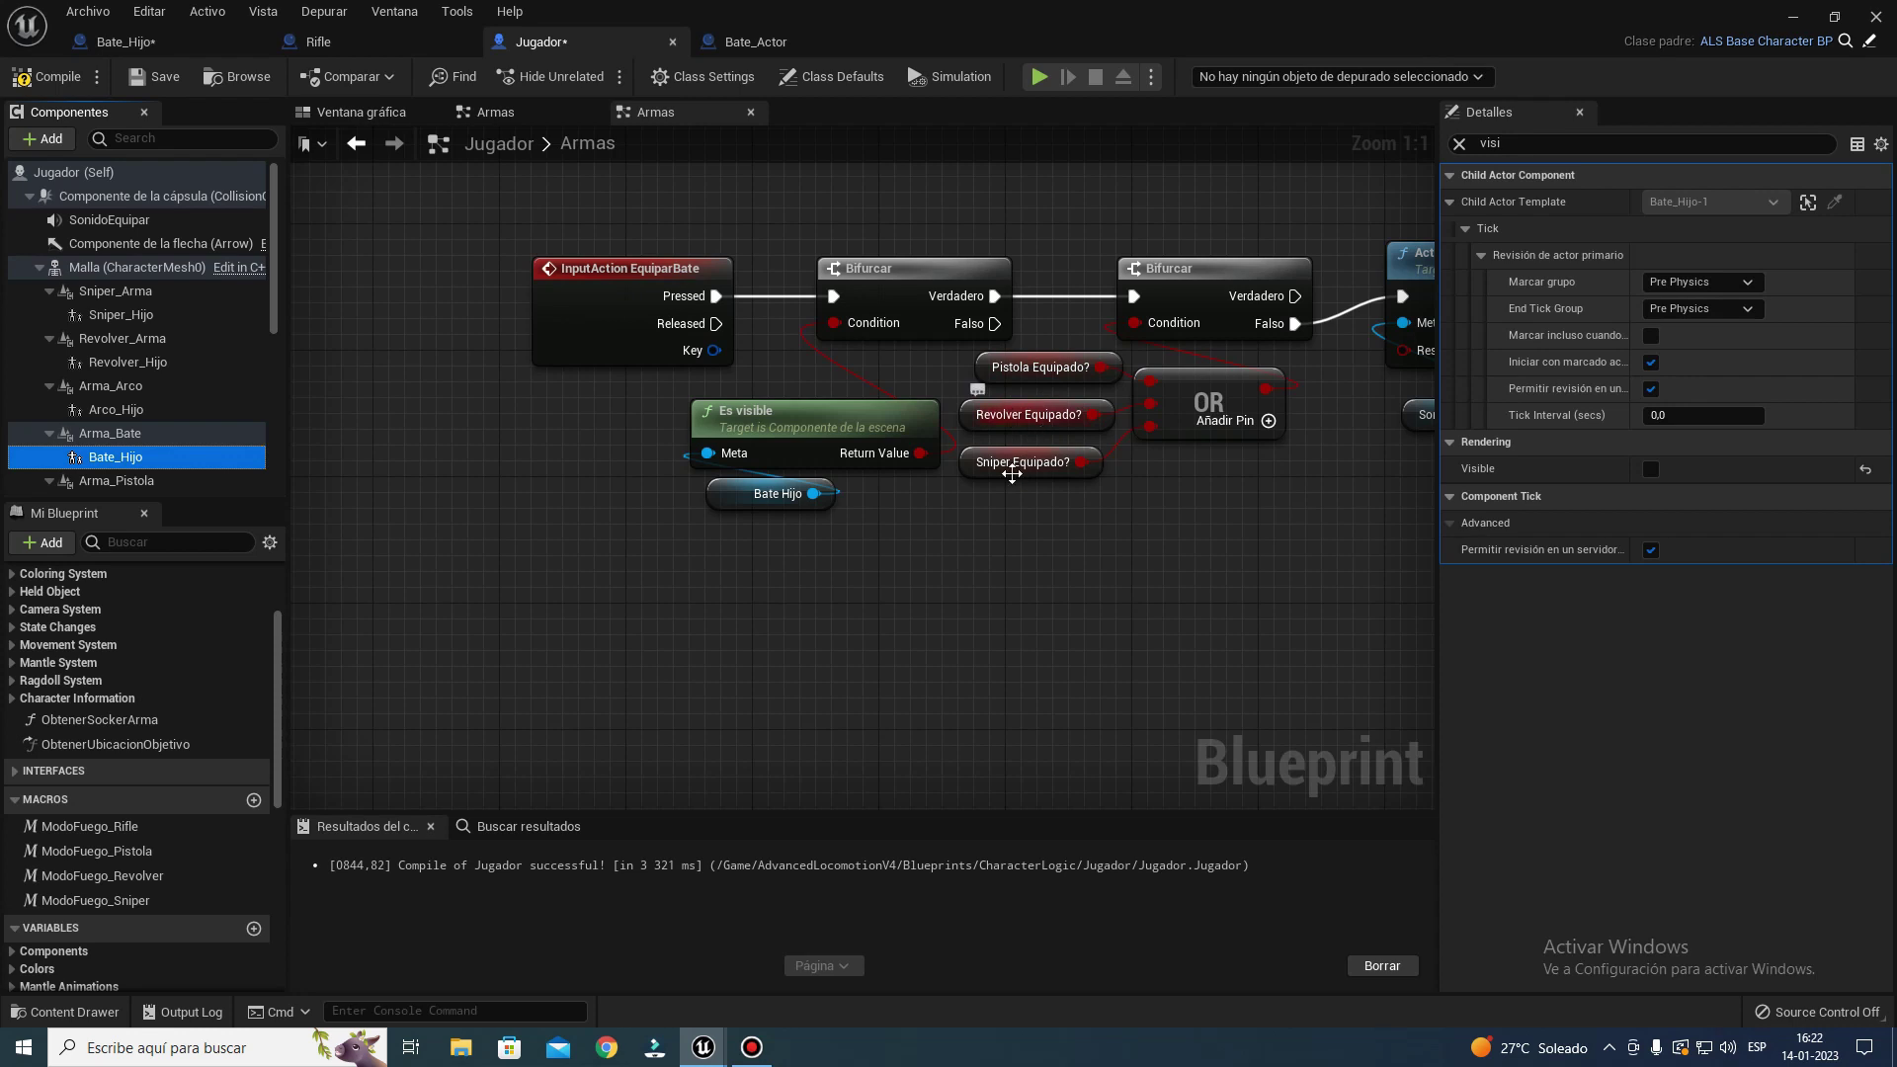
mouse_move(1012, 474)
right_mouse_down()
mouse_move(861, 540)
mouse_move(1083, 497)
right_mouse_up()
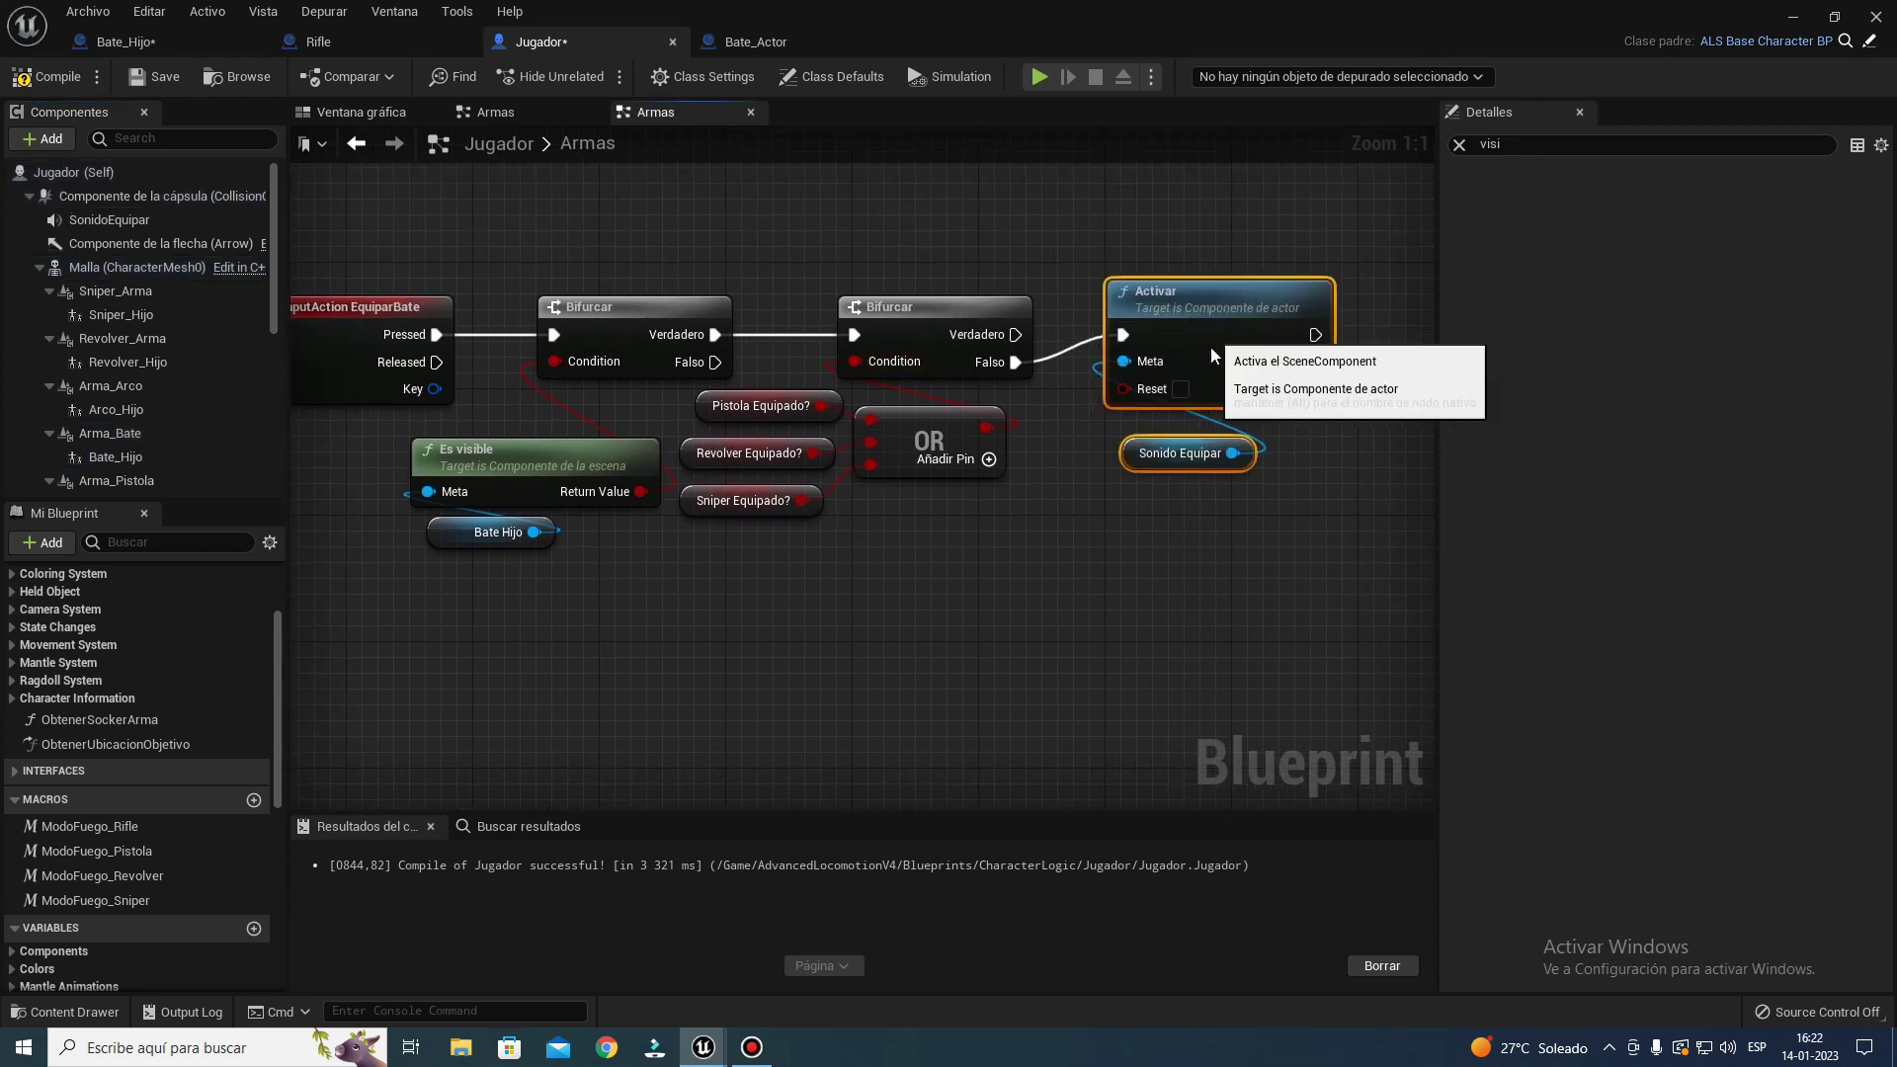
left_click_drag(1202, 348, 1210, 354)
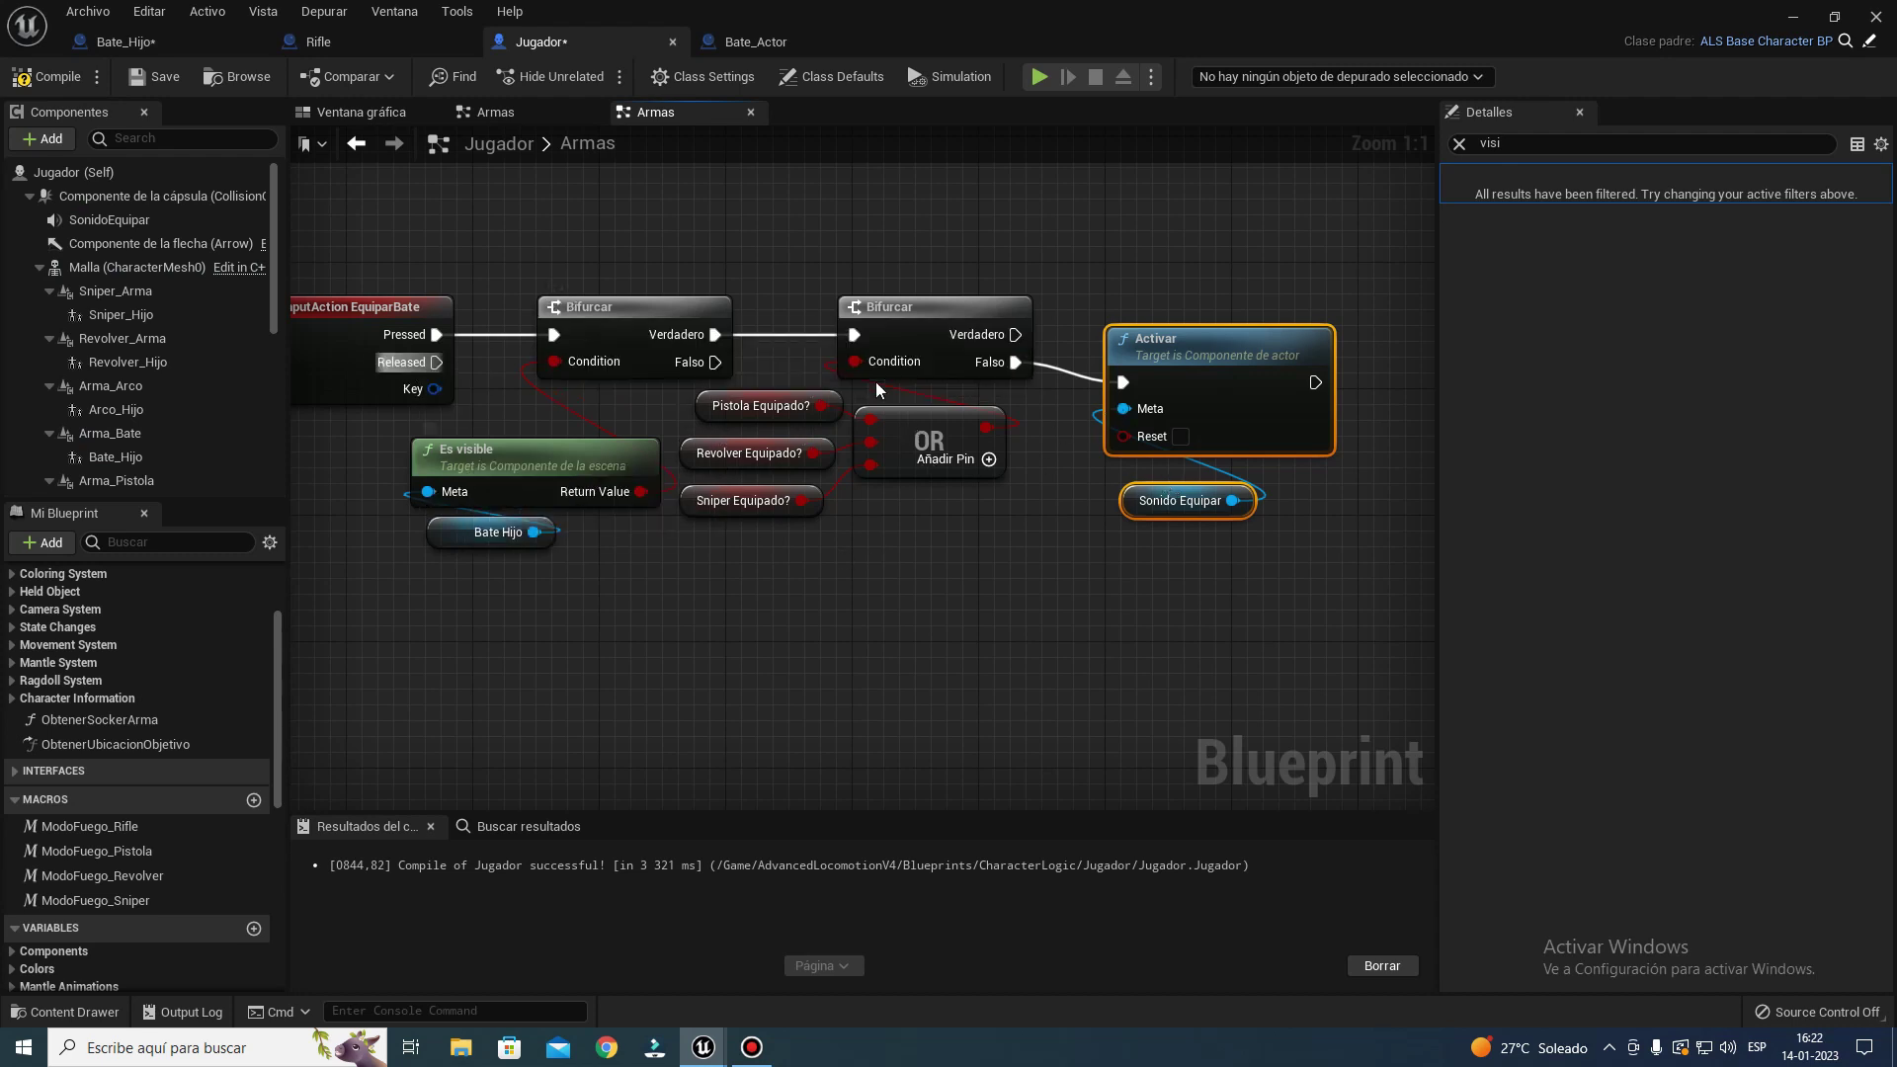
- Add a fourth pin to the OR node and place a Get Rifle Equipado? node
left_click(989, 459)
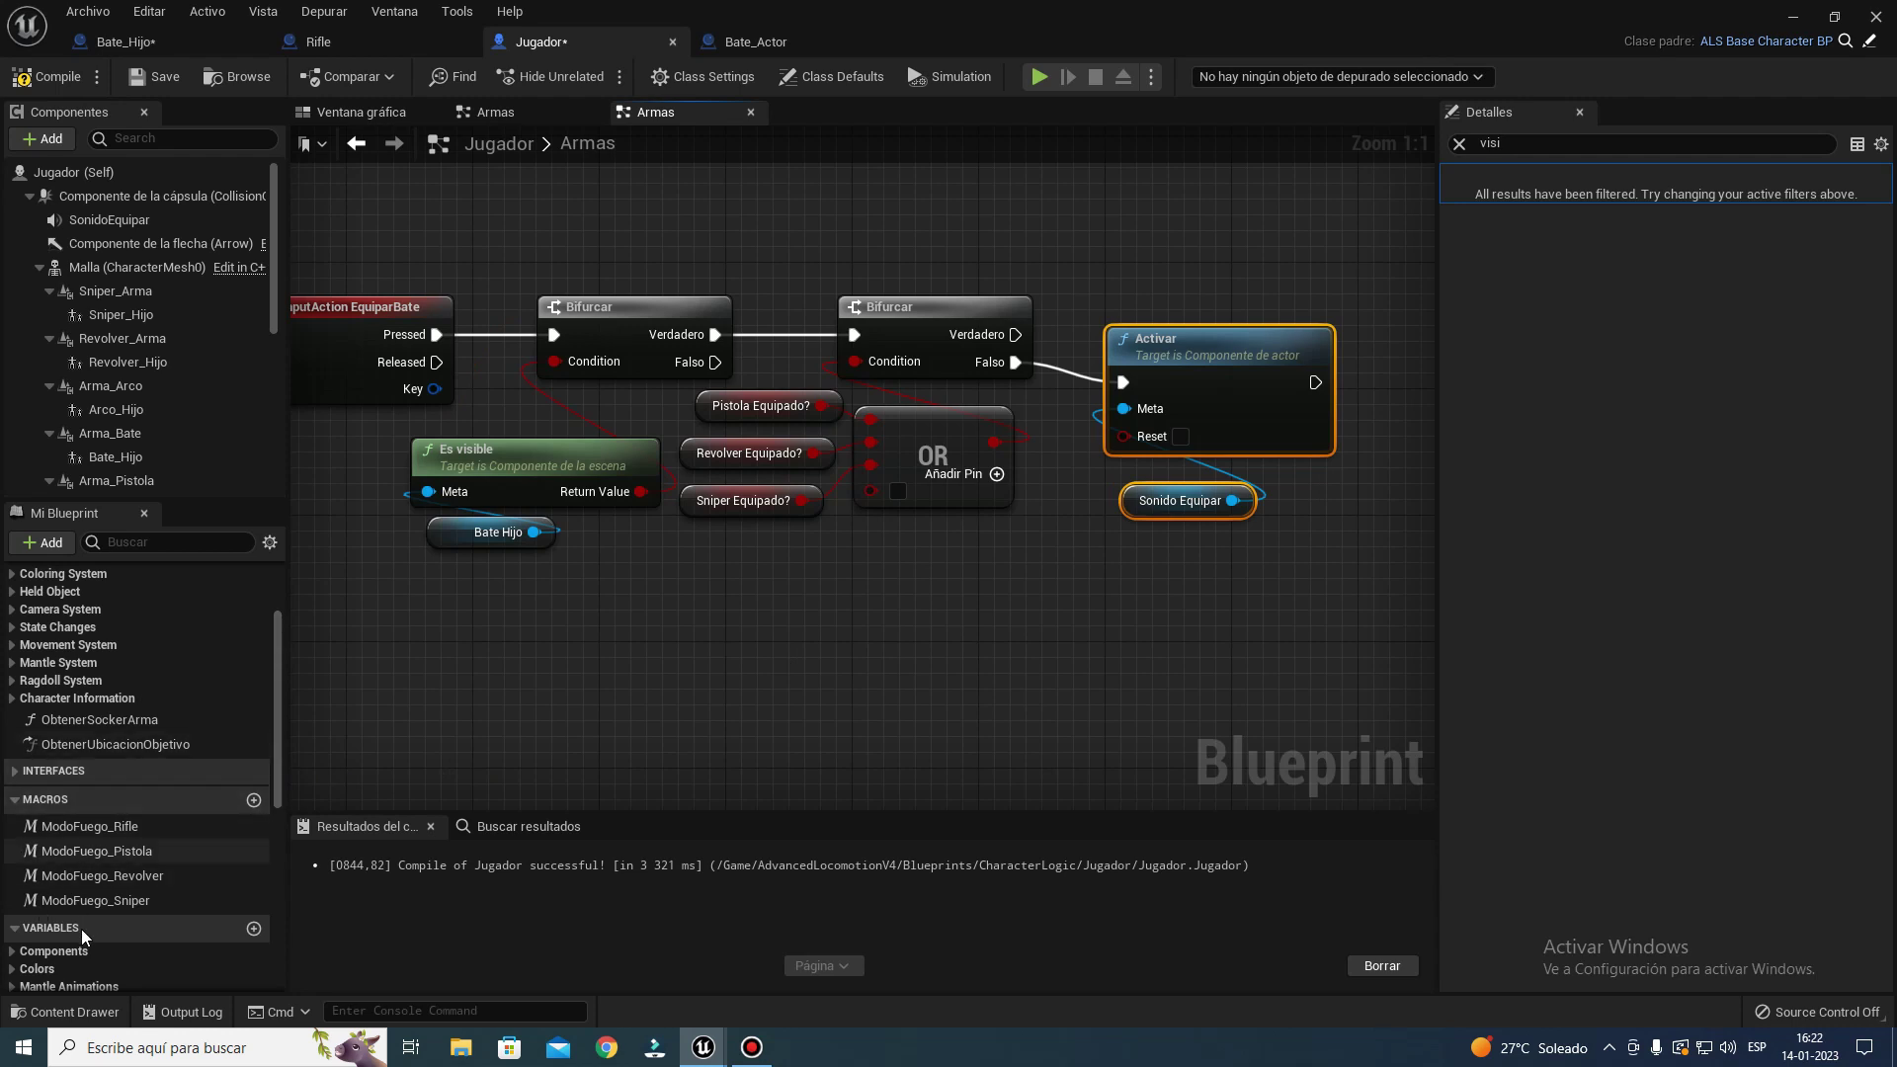
scroll(74, 954, "down", 3)
scroll(75, 954, "down", 2)
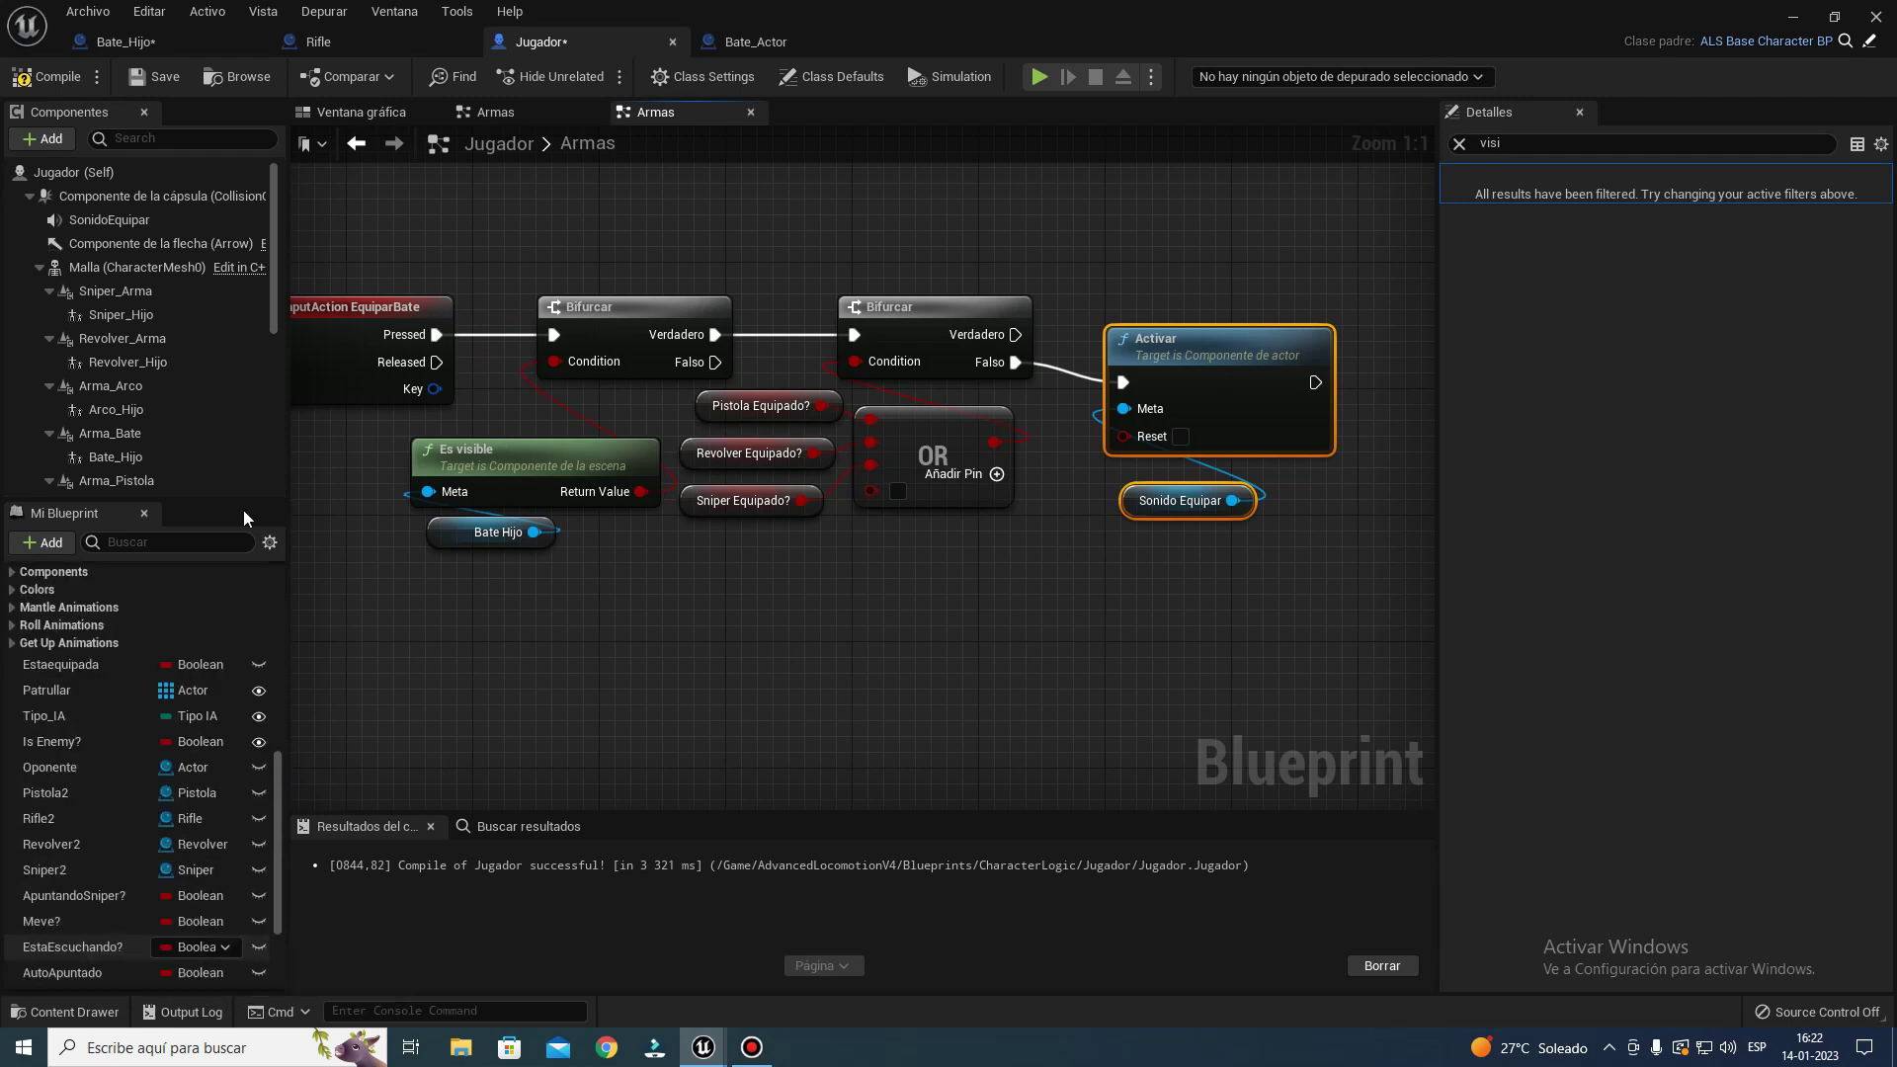
scroll(57, 940, "down", 2)
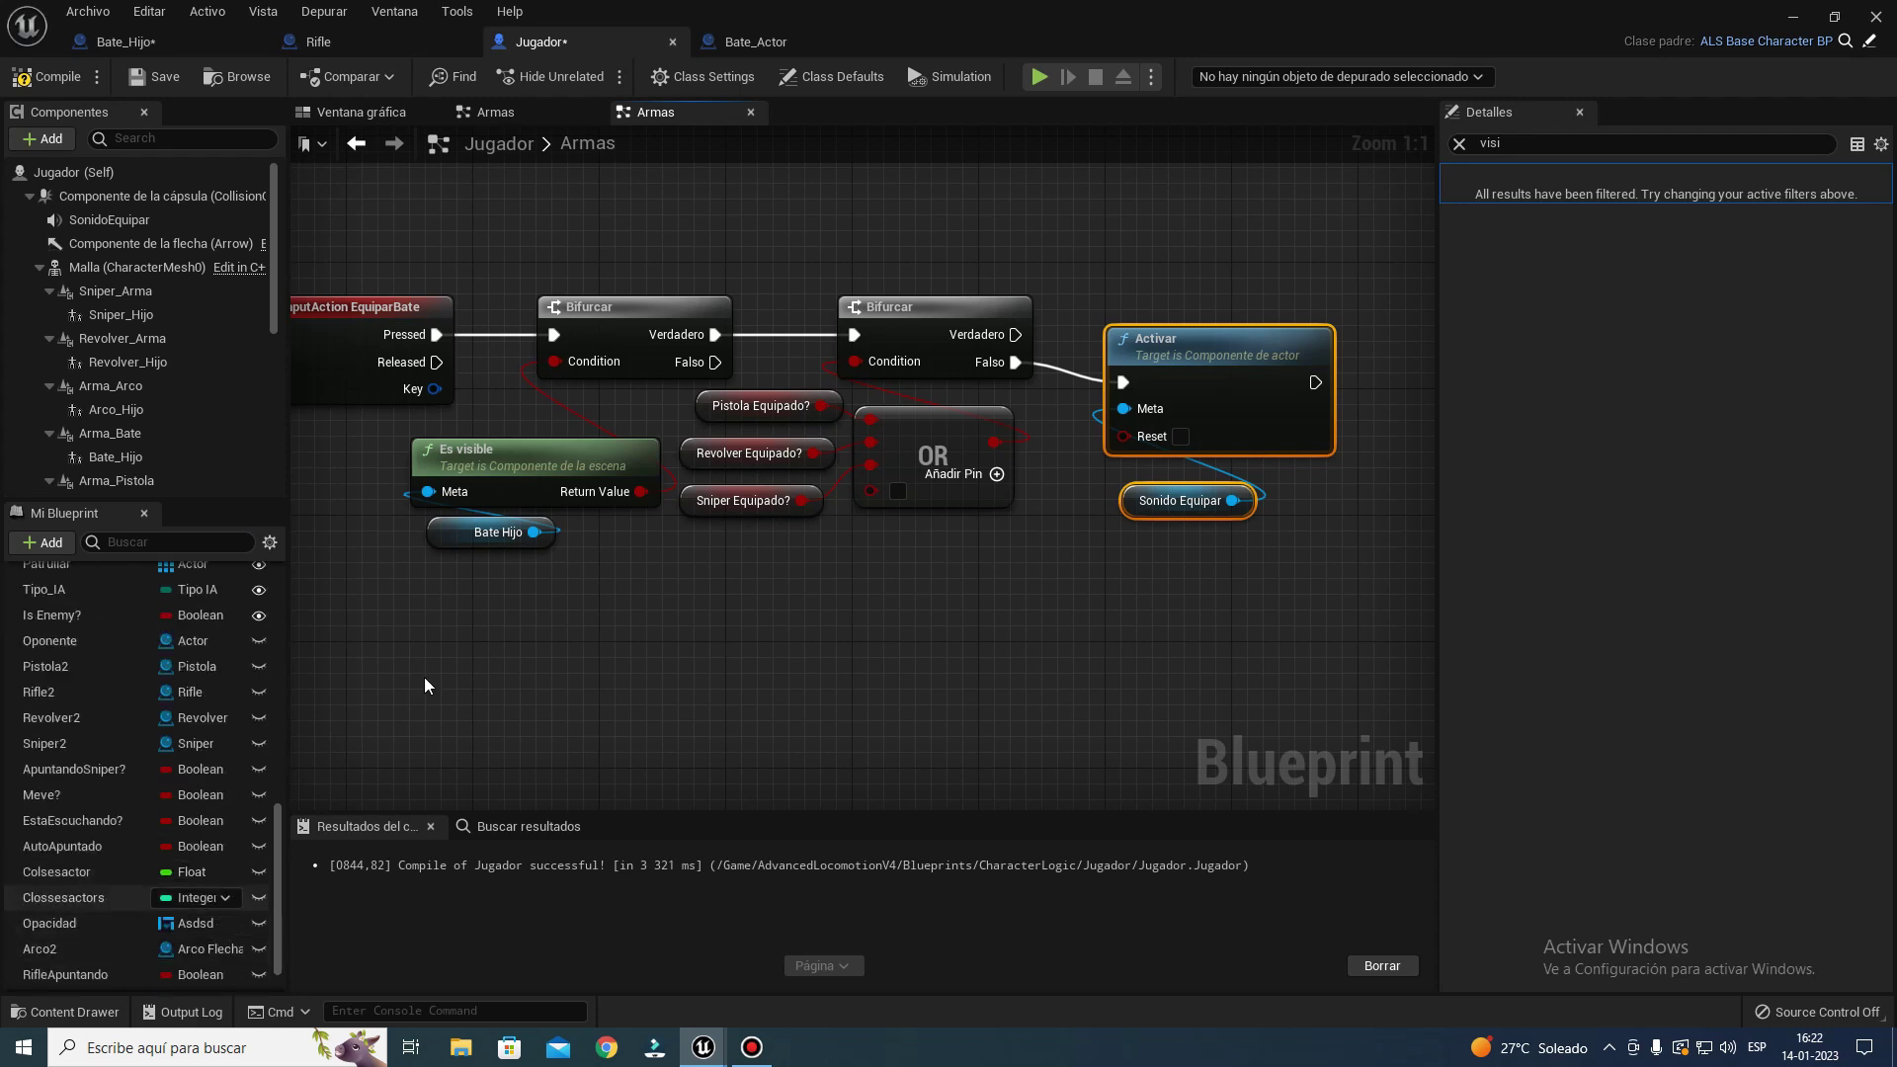
right_click(810, 637)
type("r")
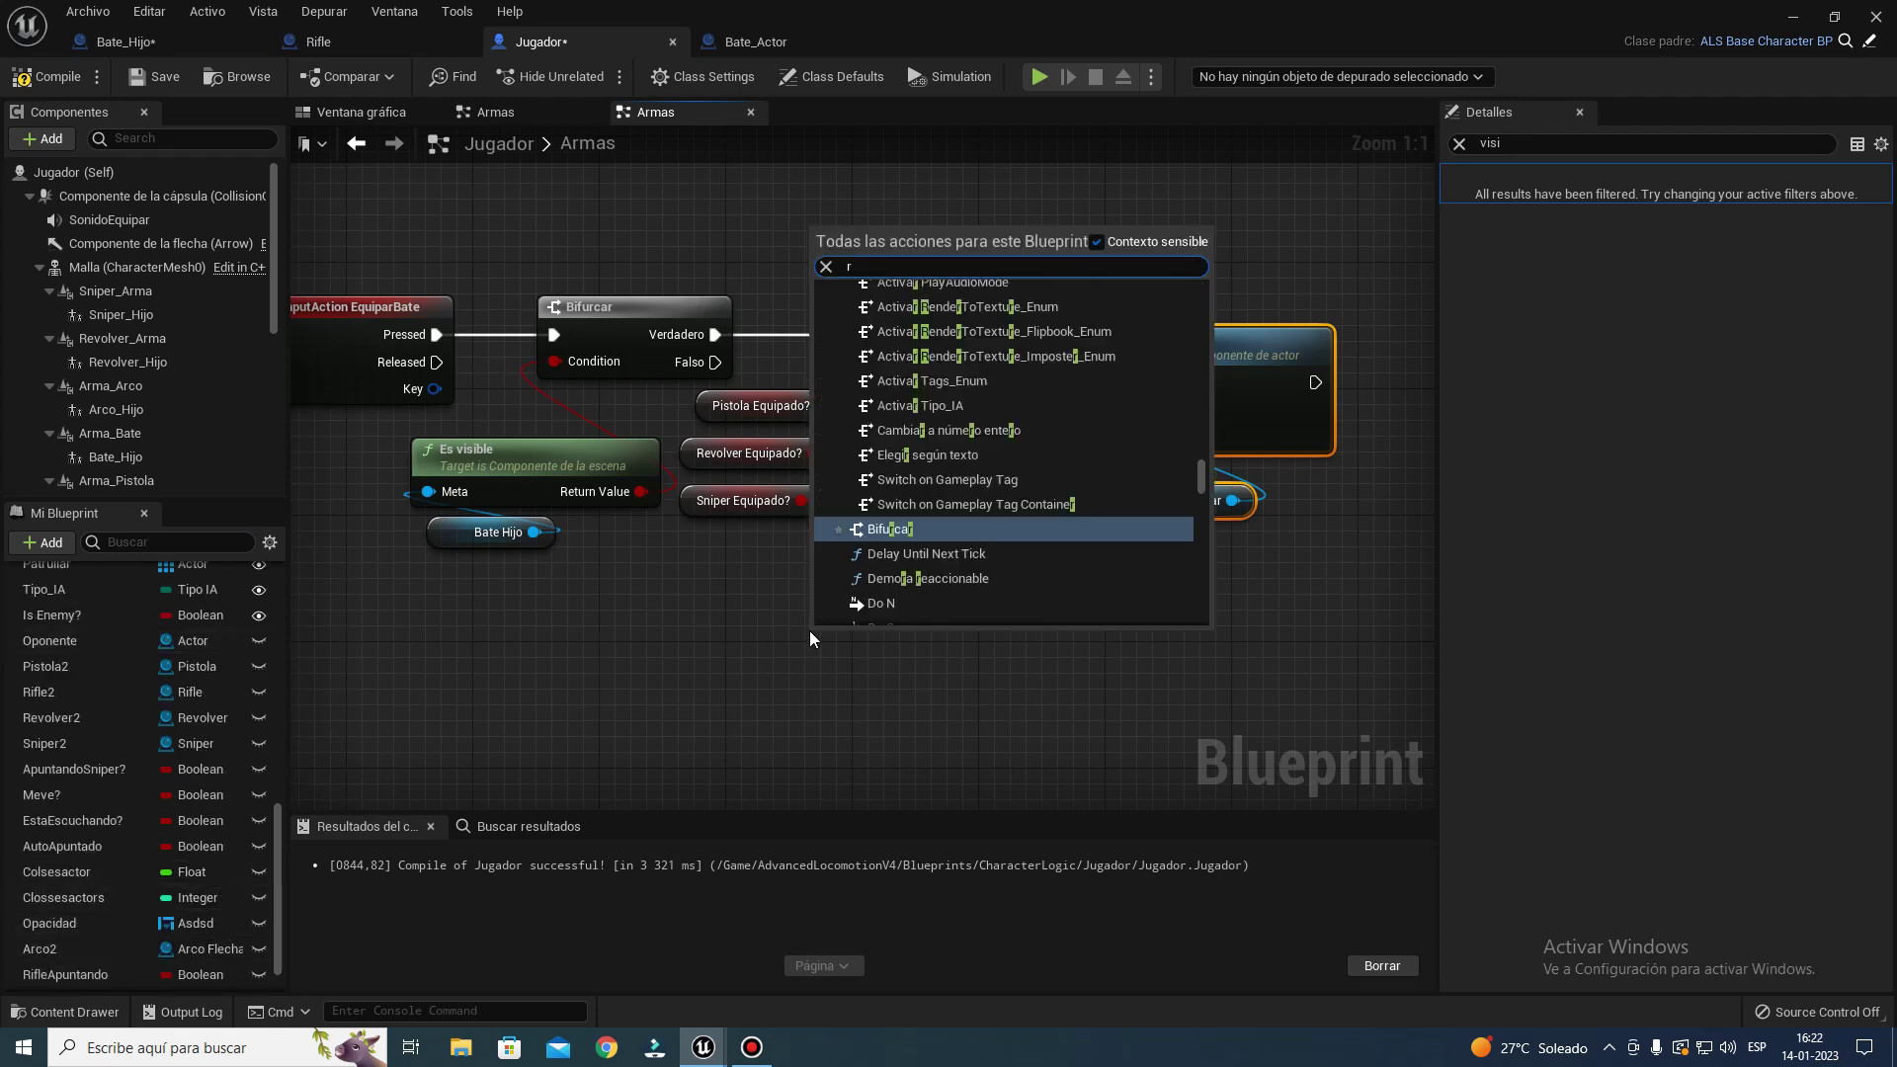
type("iflre")
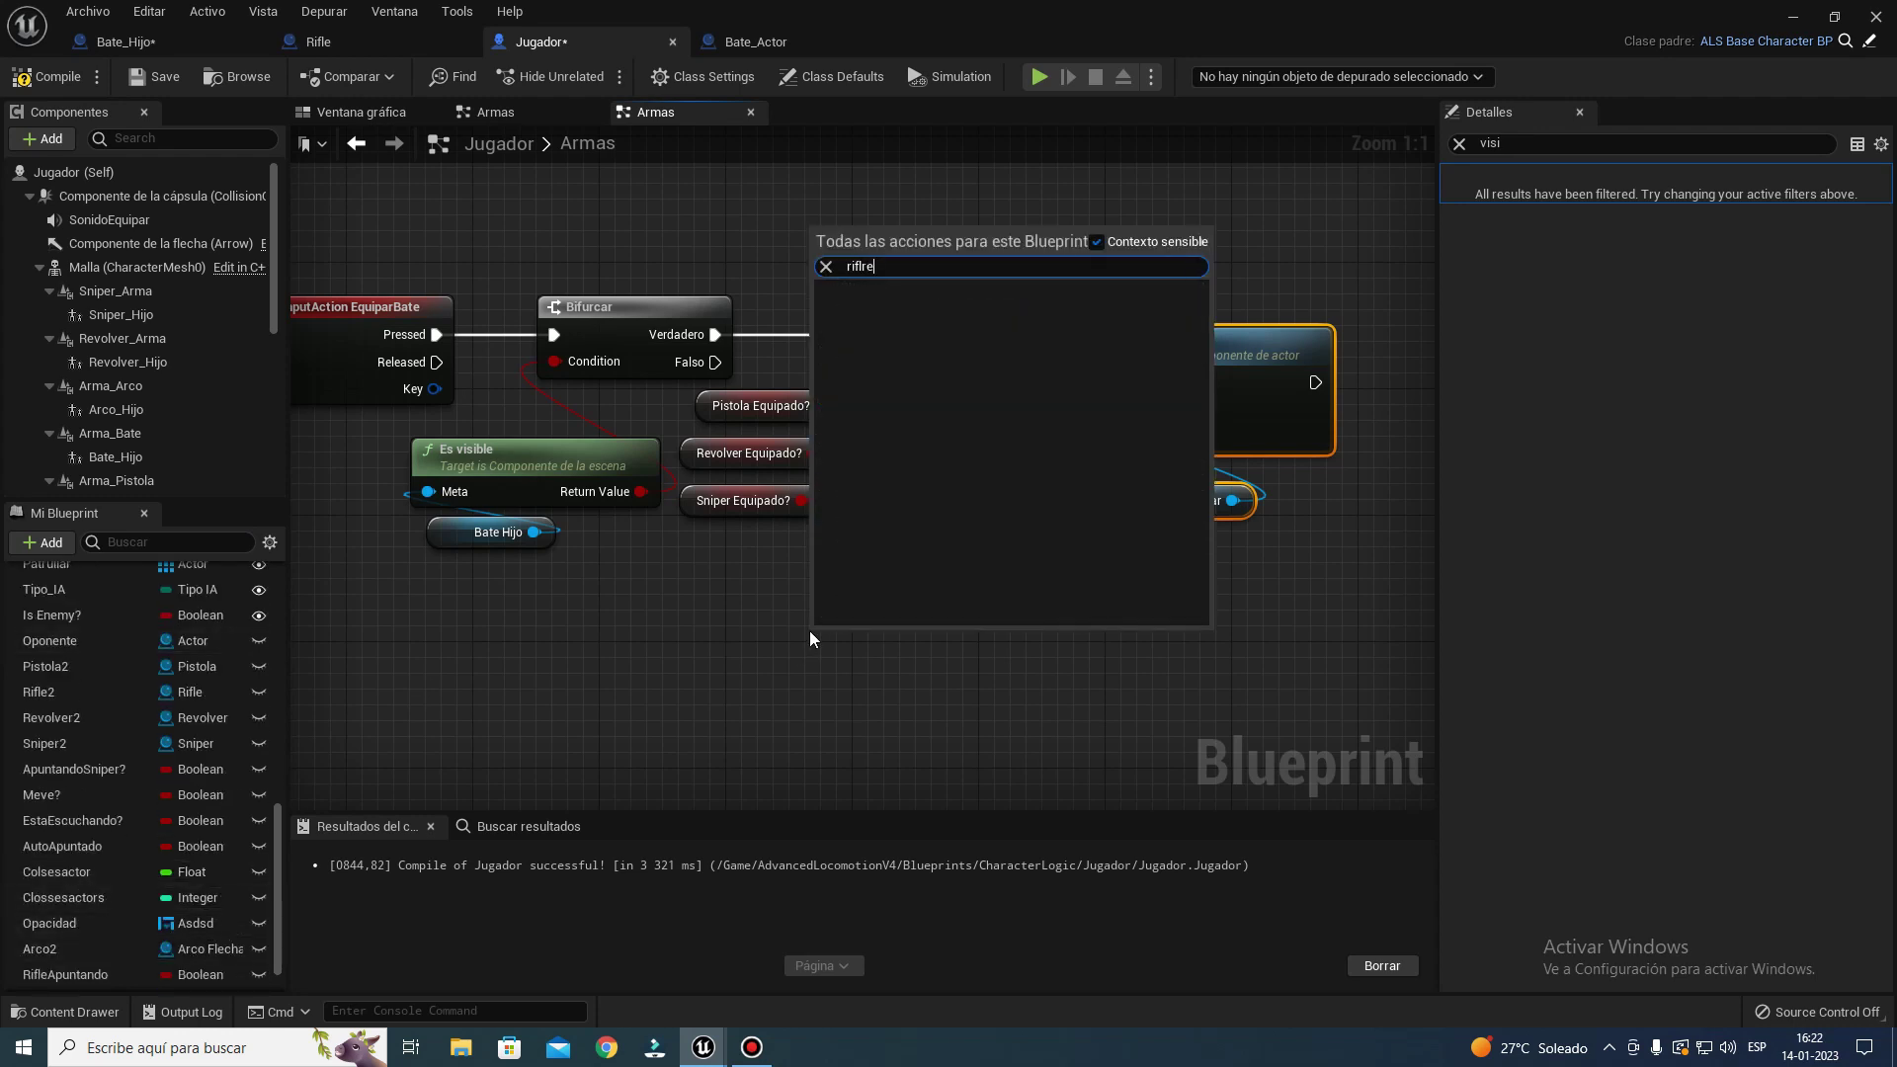
key("BackSpace")
key("BackSpace")
type("e")
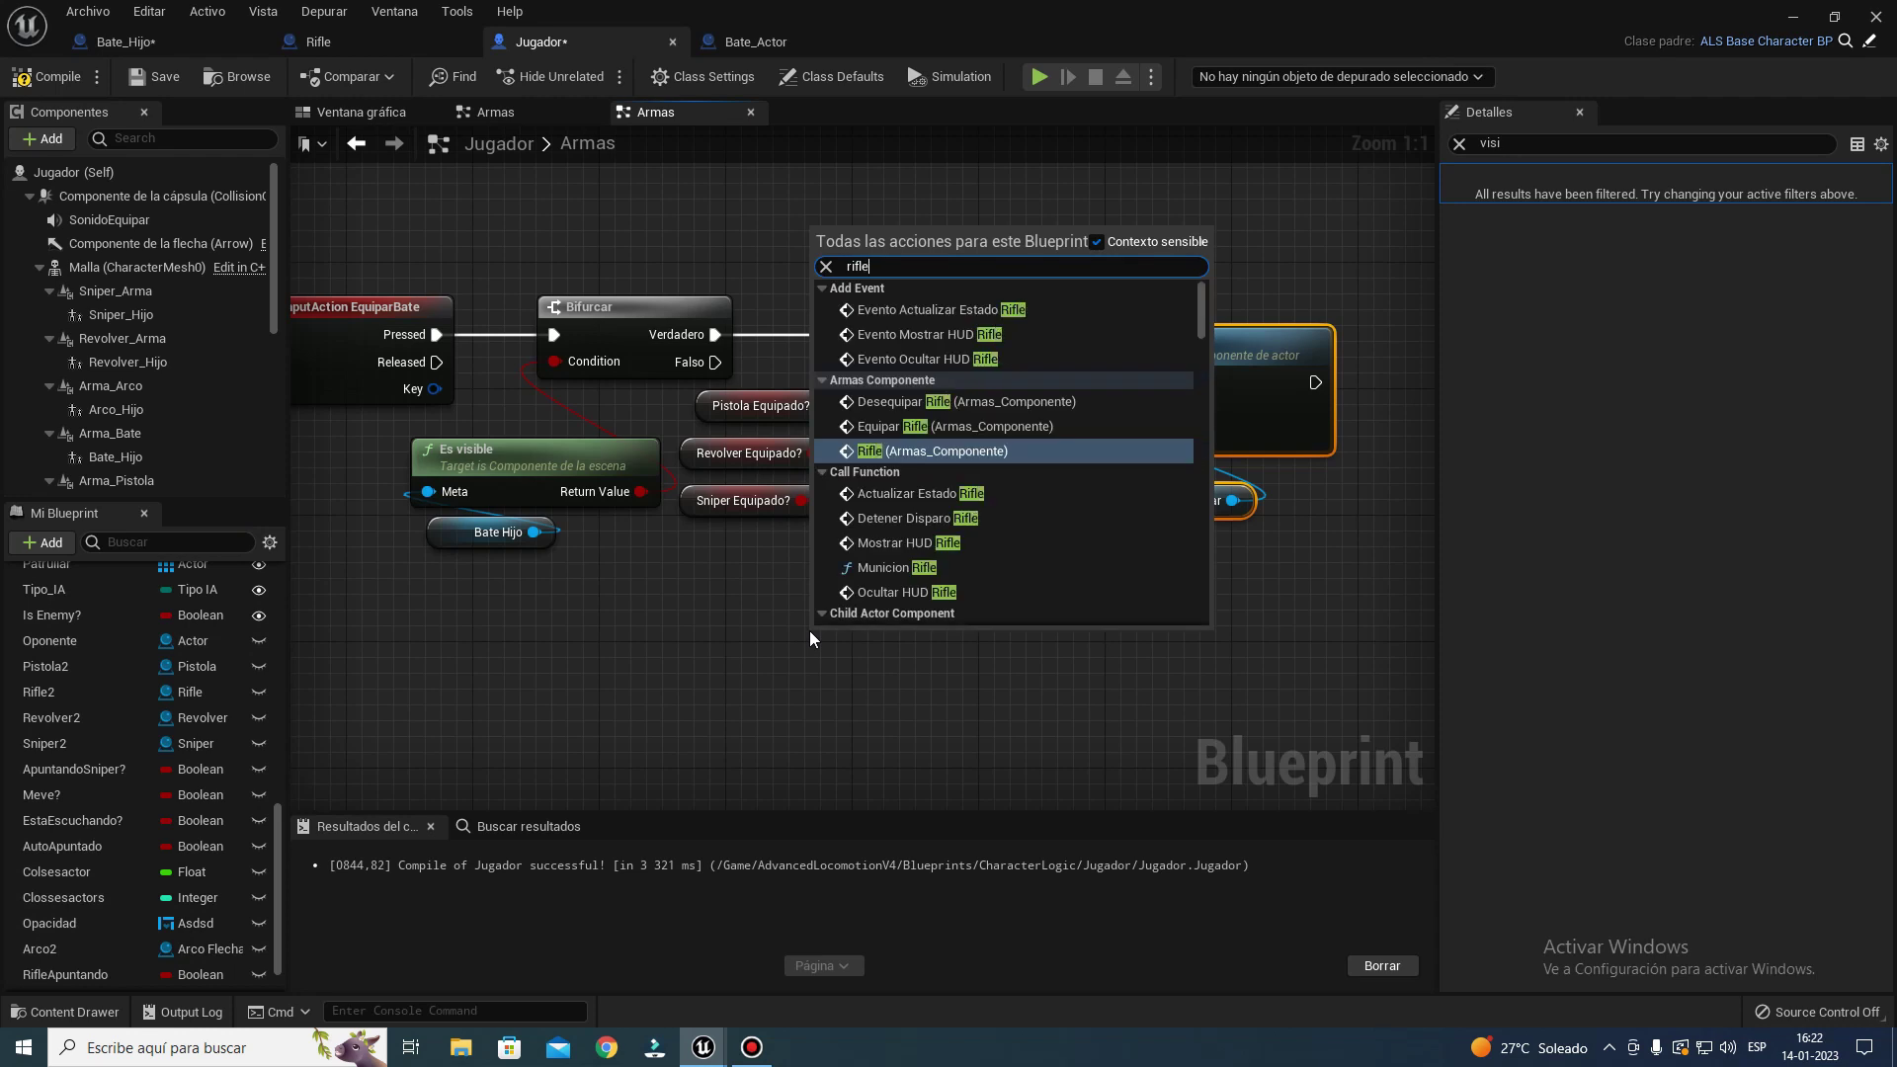
type("e")
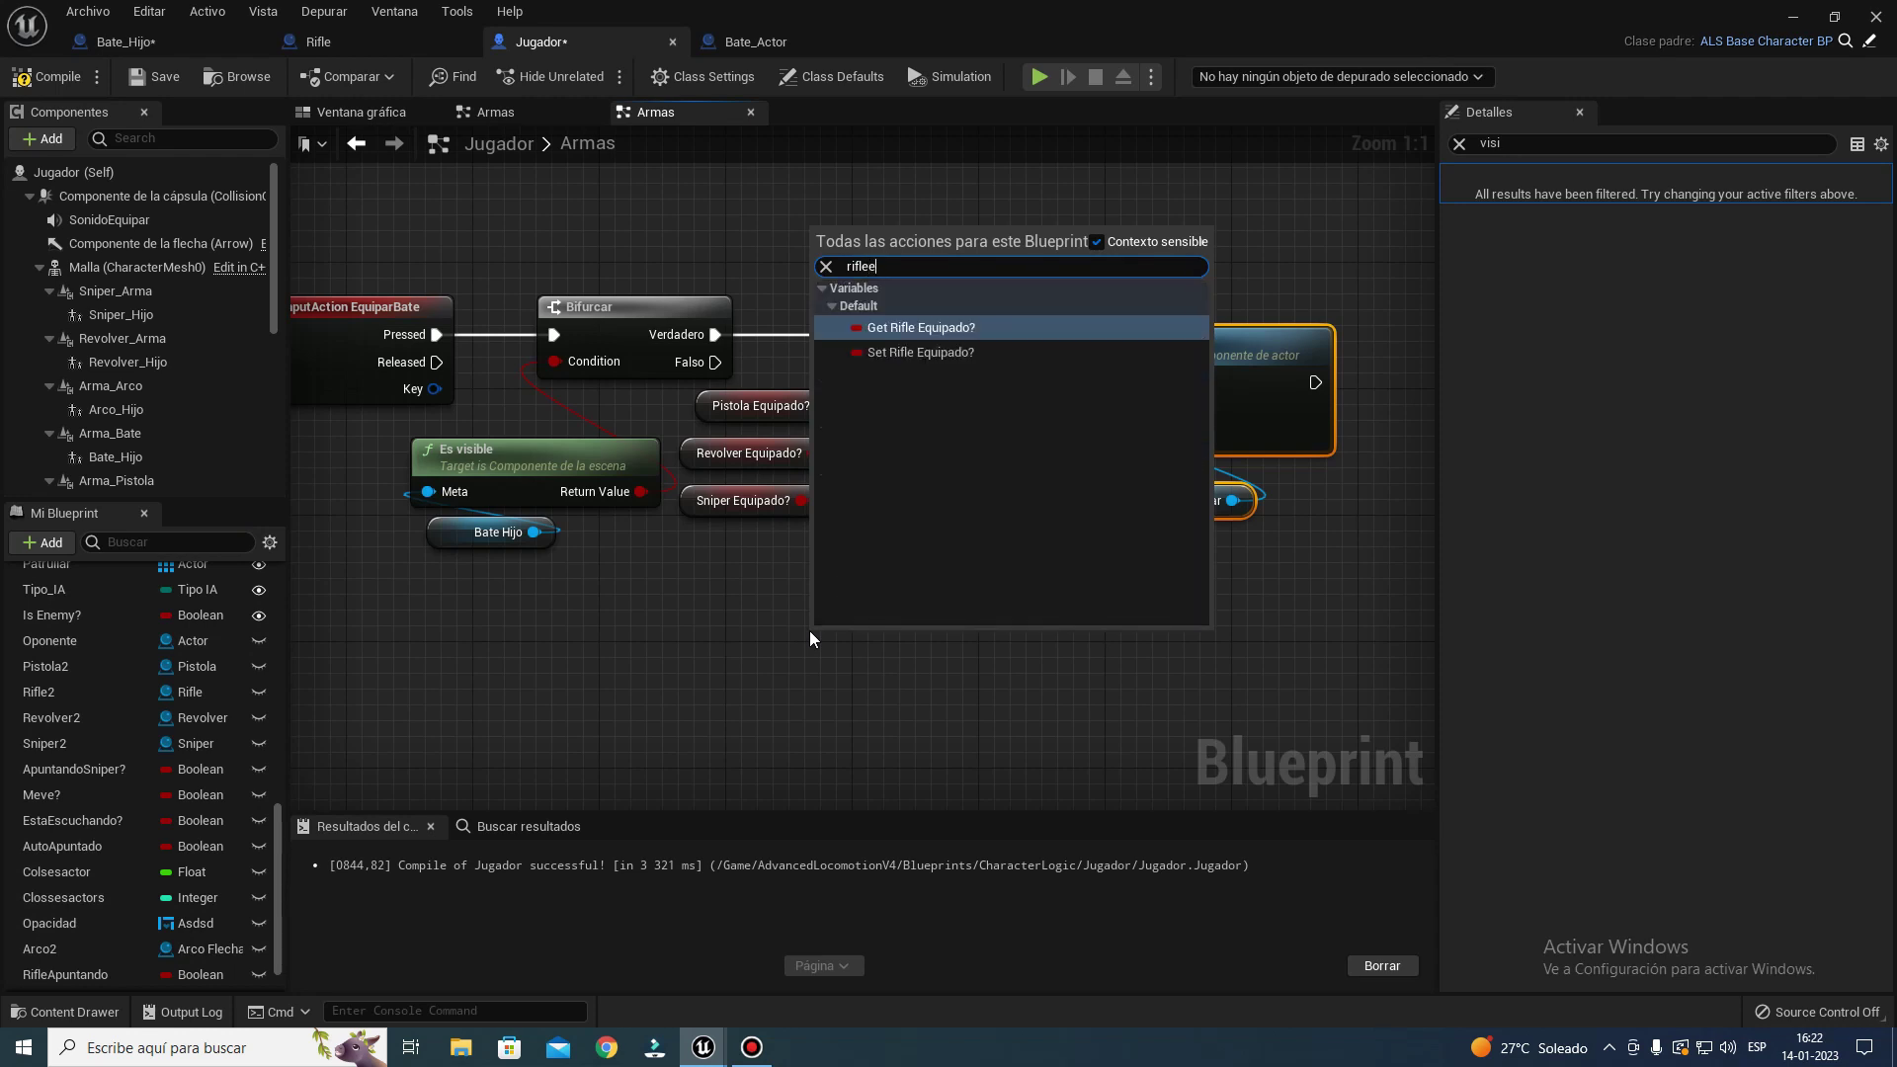
key("Return")
- Wire Rifle Equipado? into the OR node's fourth input and tidy the node layout
left_click_drag(919, 642, 870, 487)
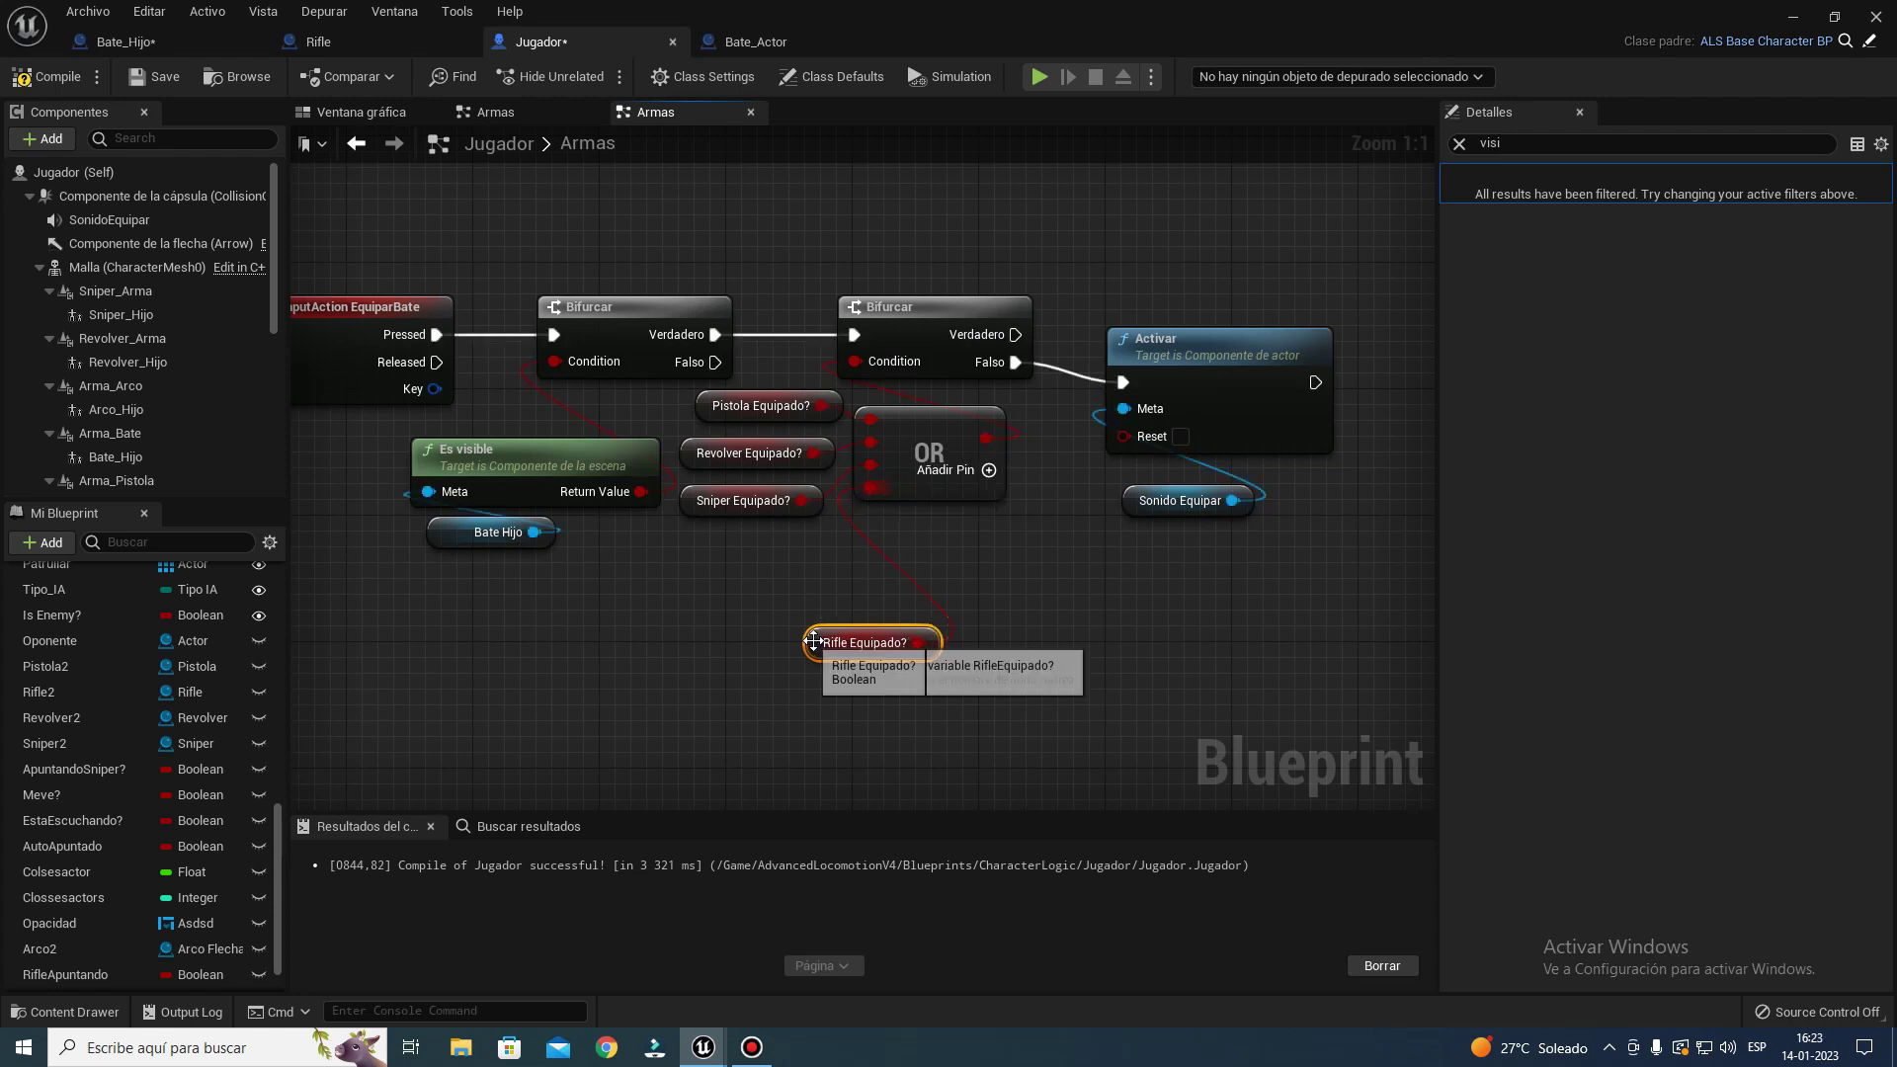
left_click_drag(842, 644, 731, 548)
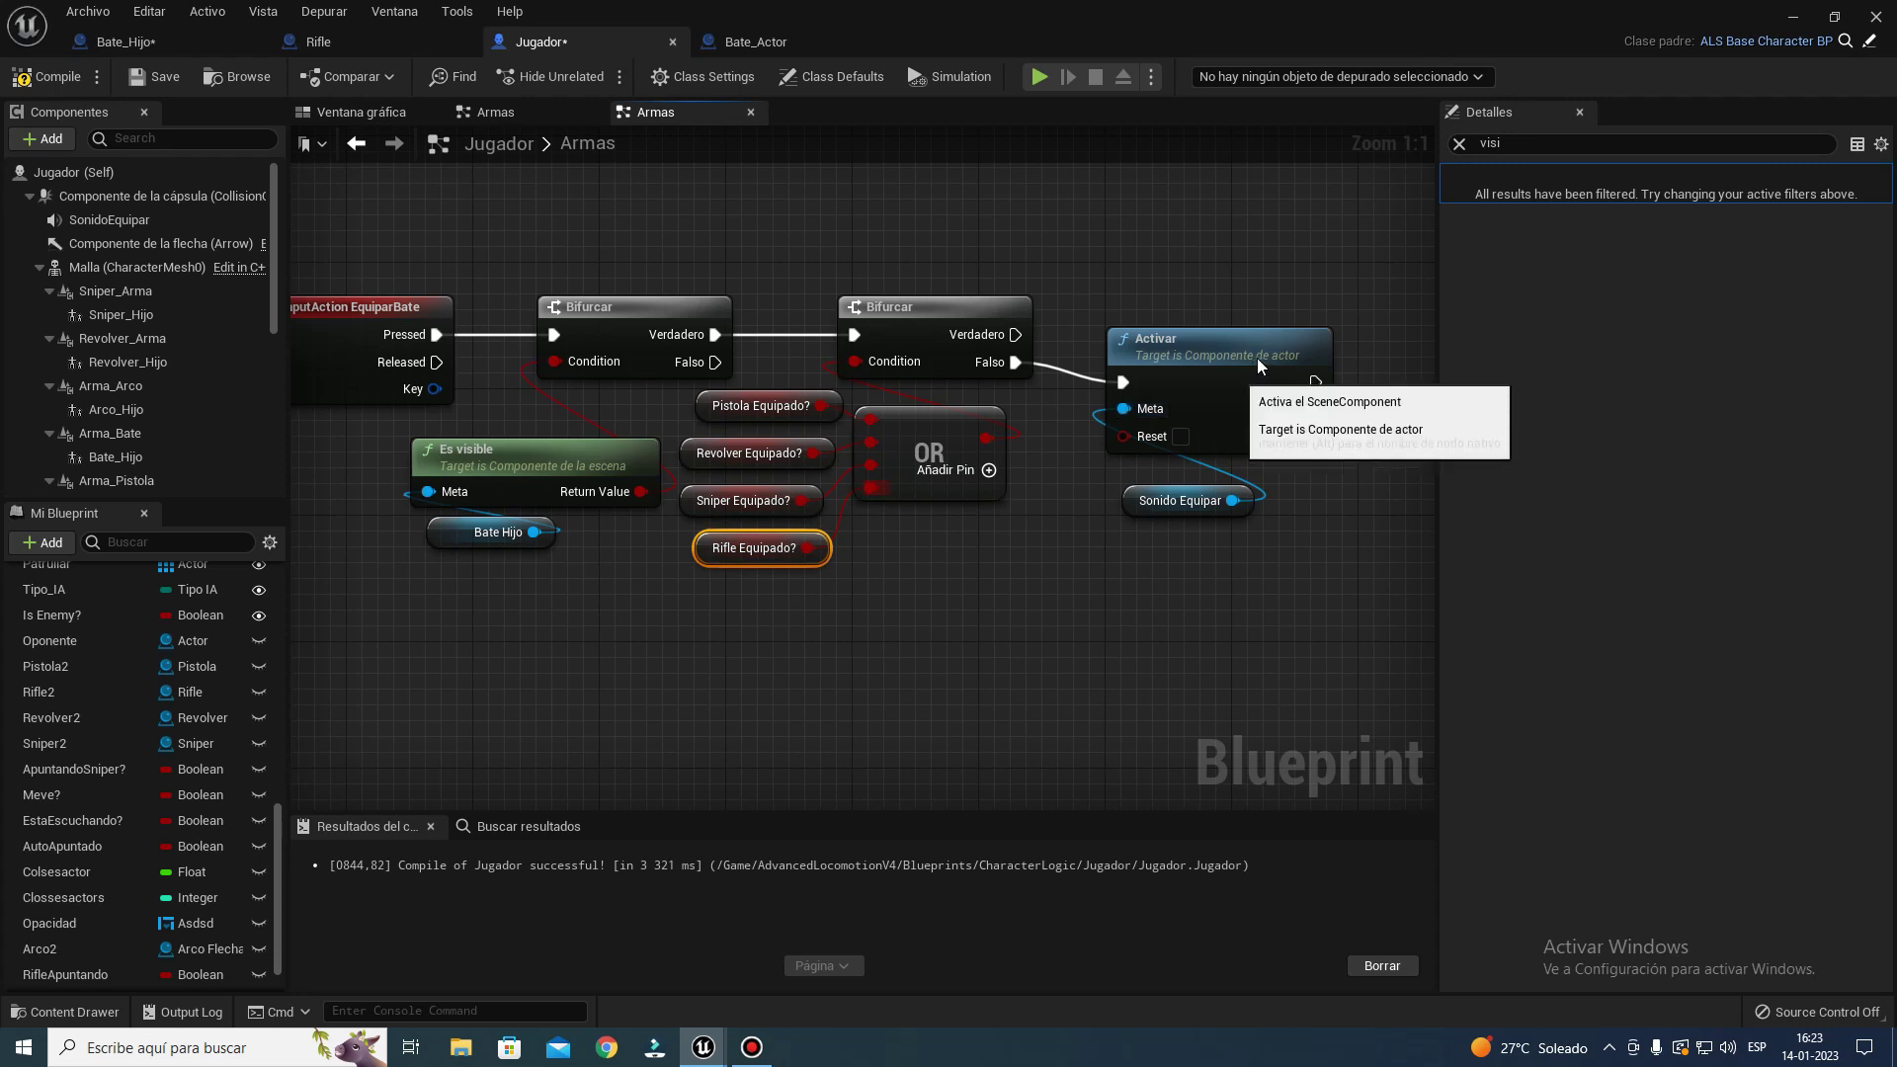
left_click_drag(1233, 382, 1263, 366)
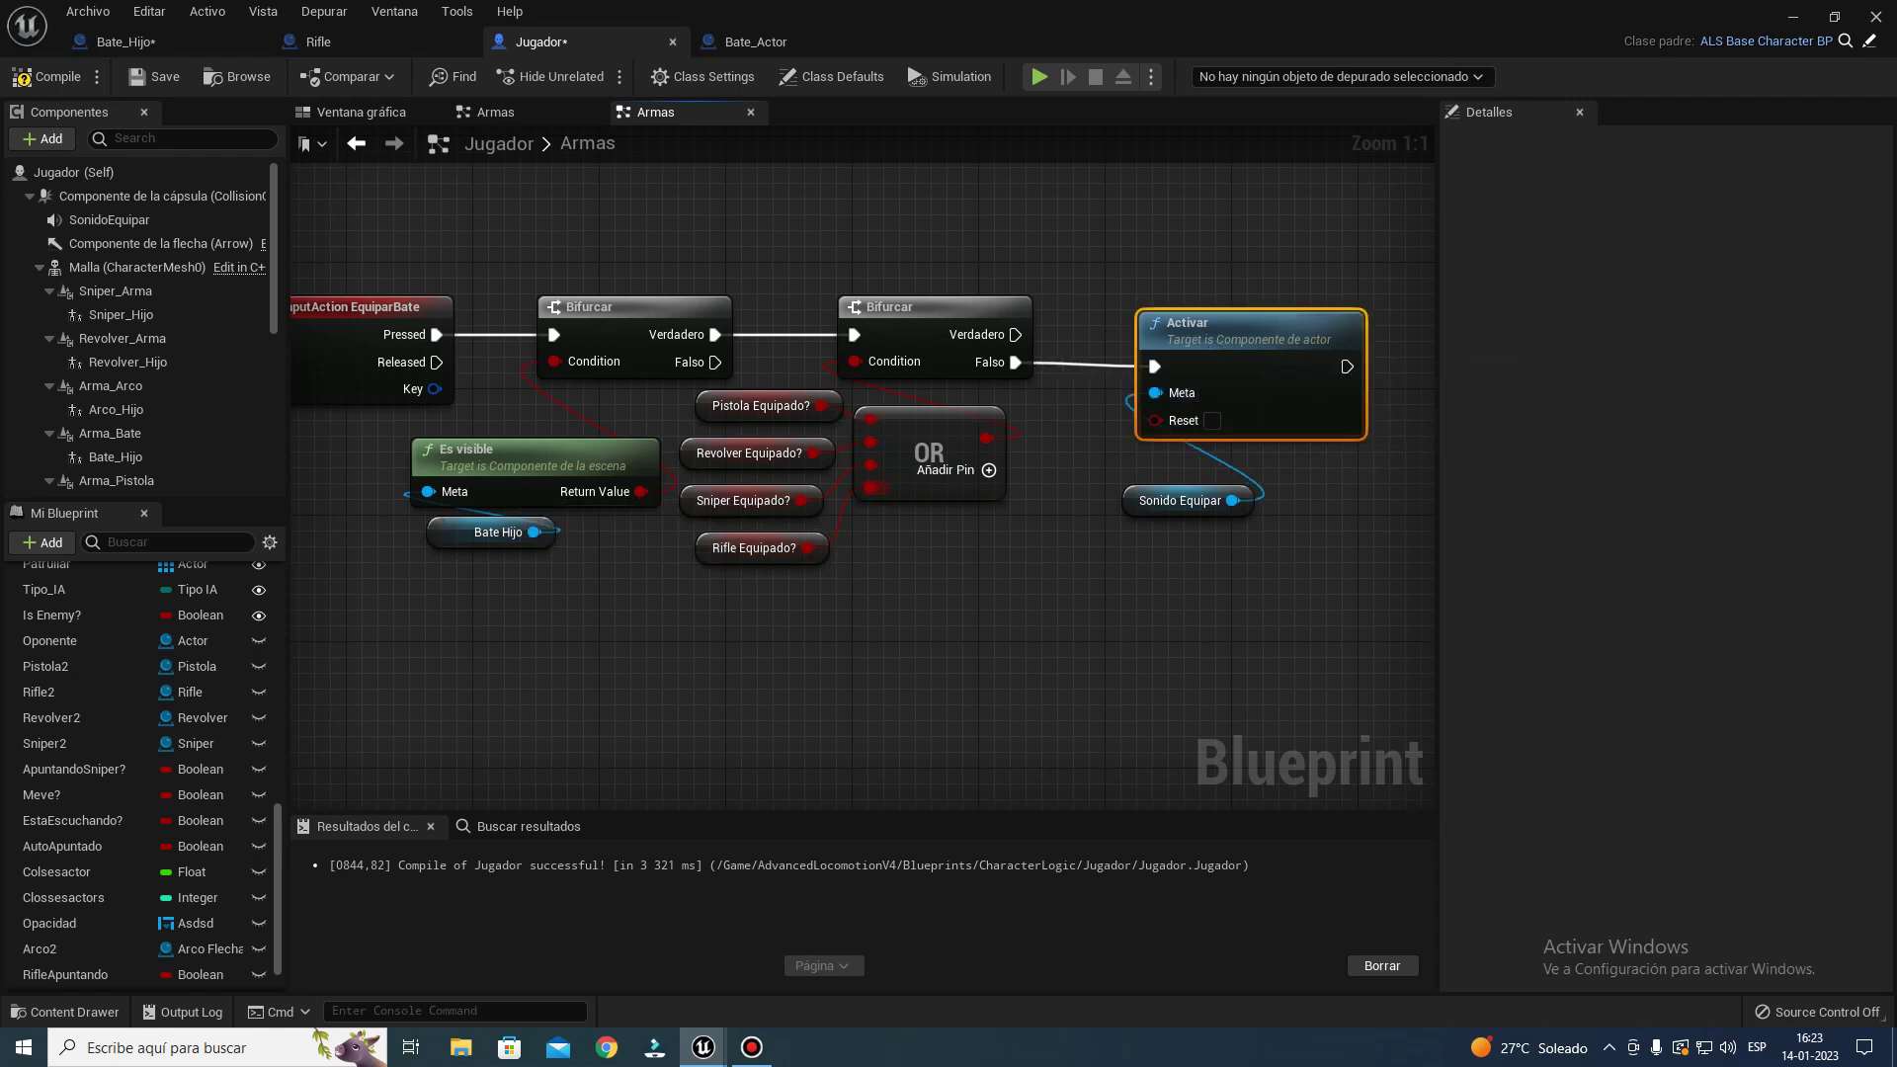
right_click_drag(391, 708, 1089, 705)
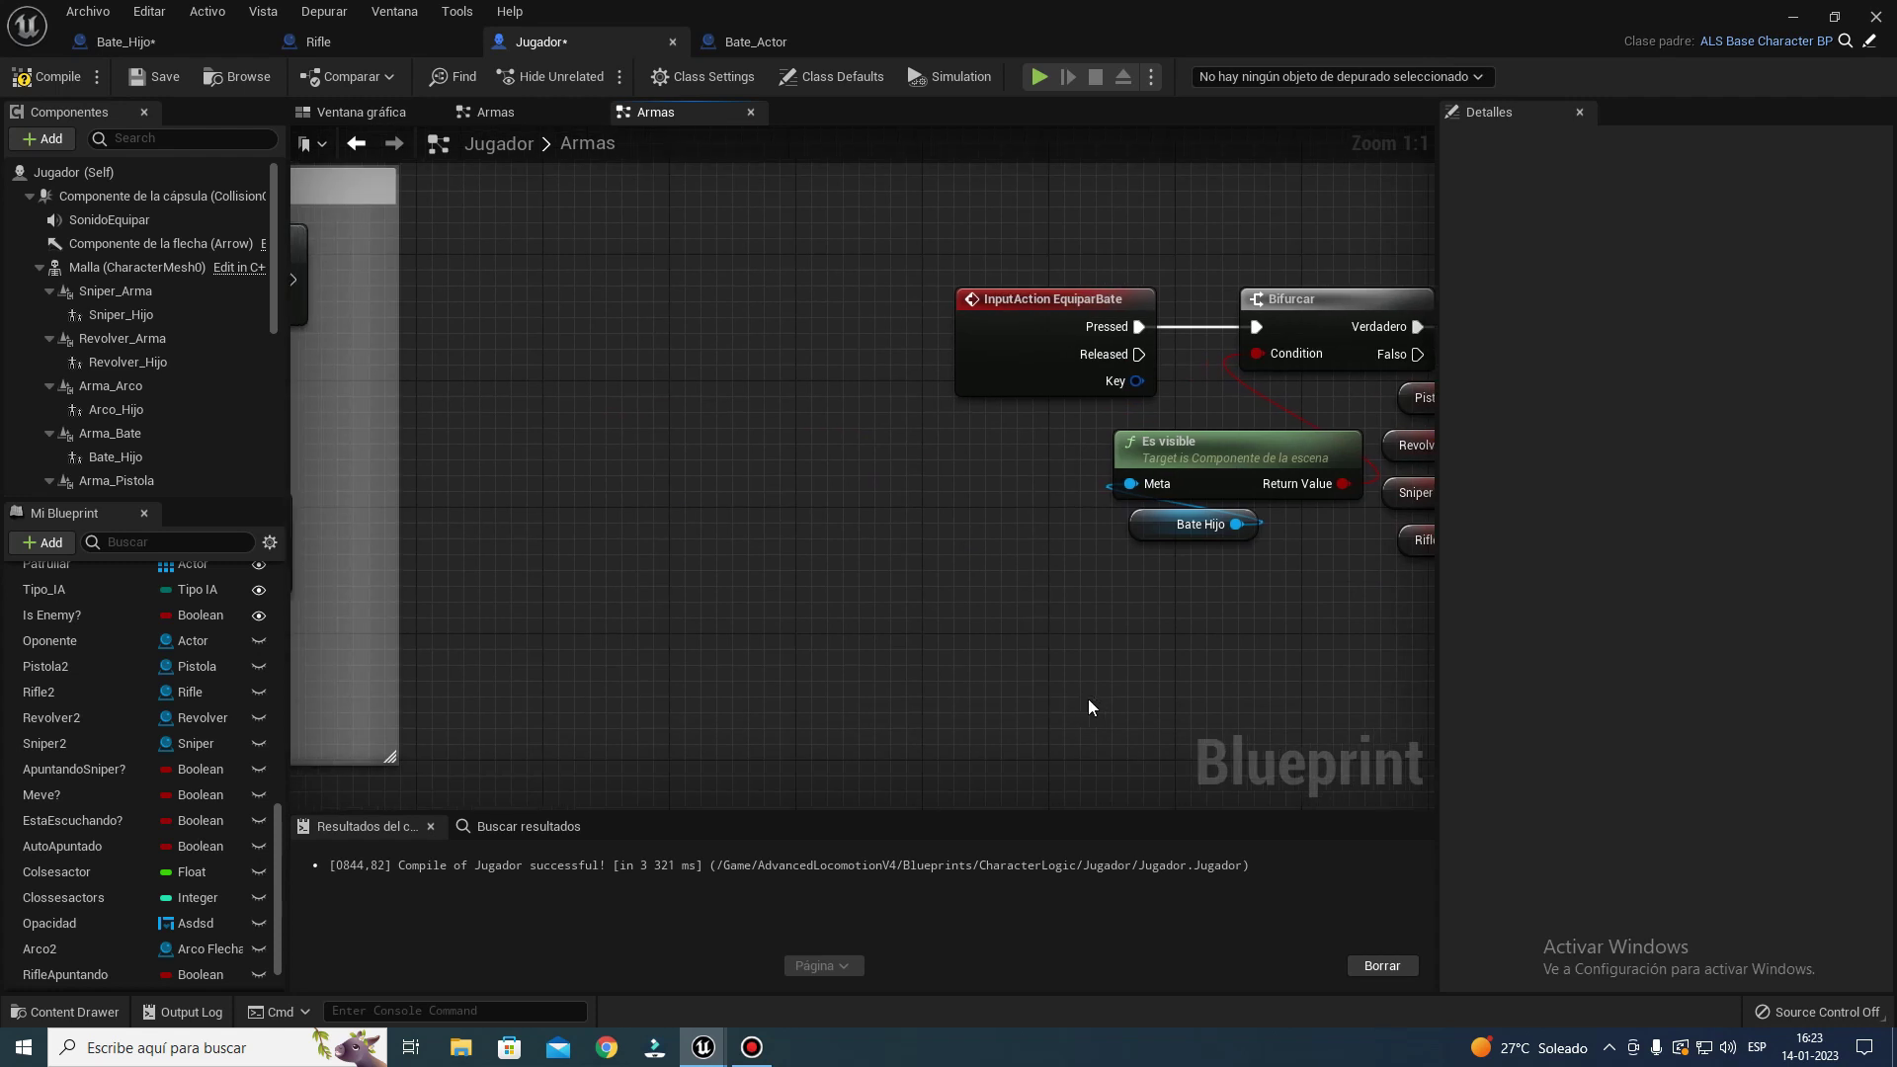
- Move to the EquiparRifle graph and add a fourth pin to its OR node
scroll(786, 609, "down", 5)
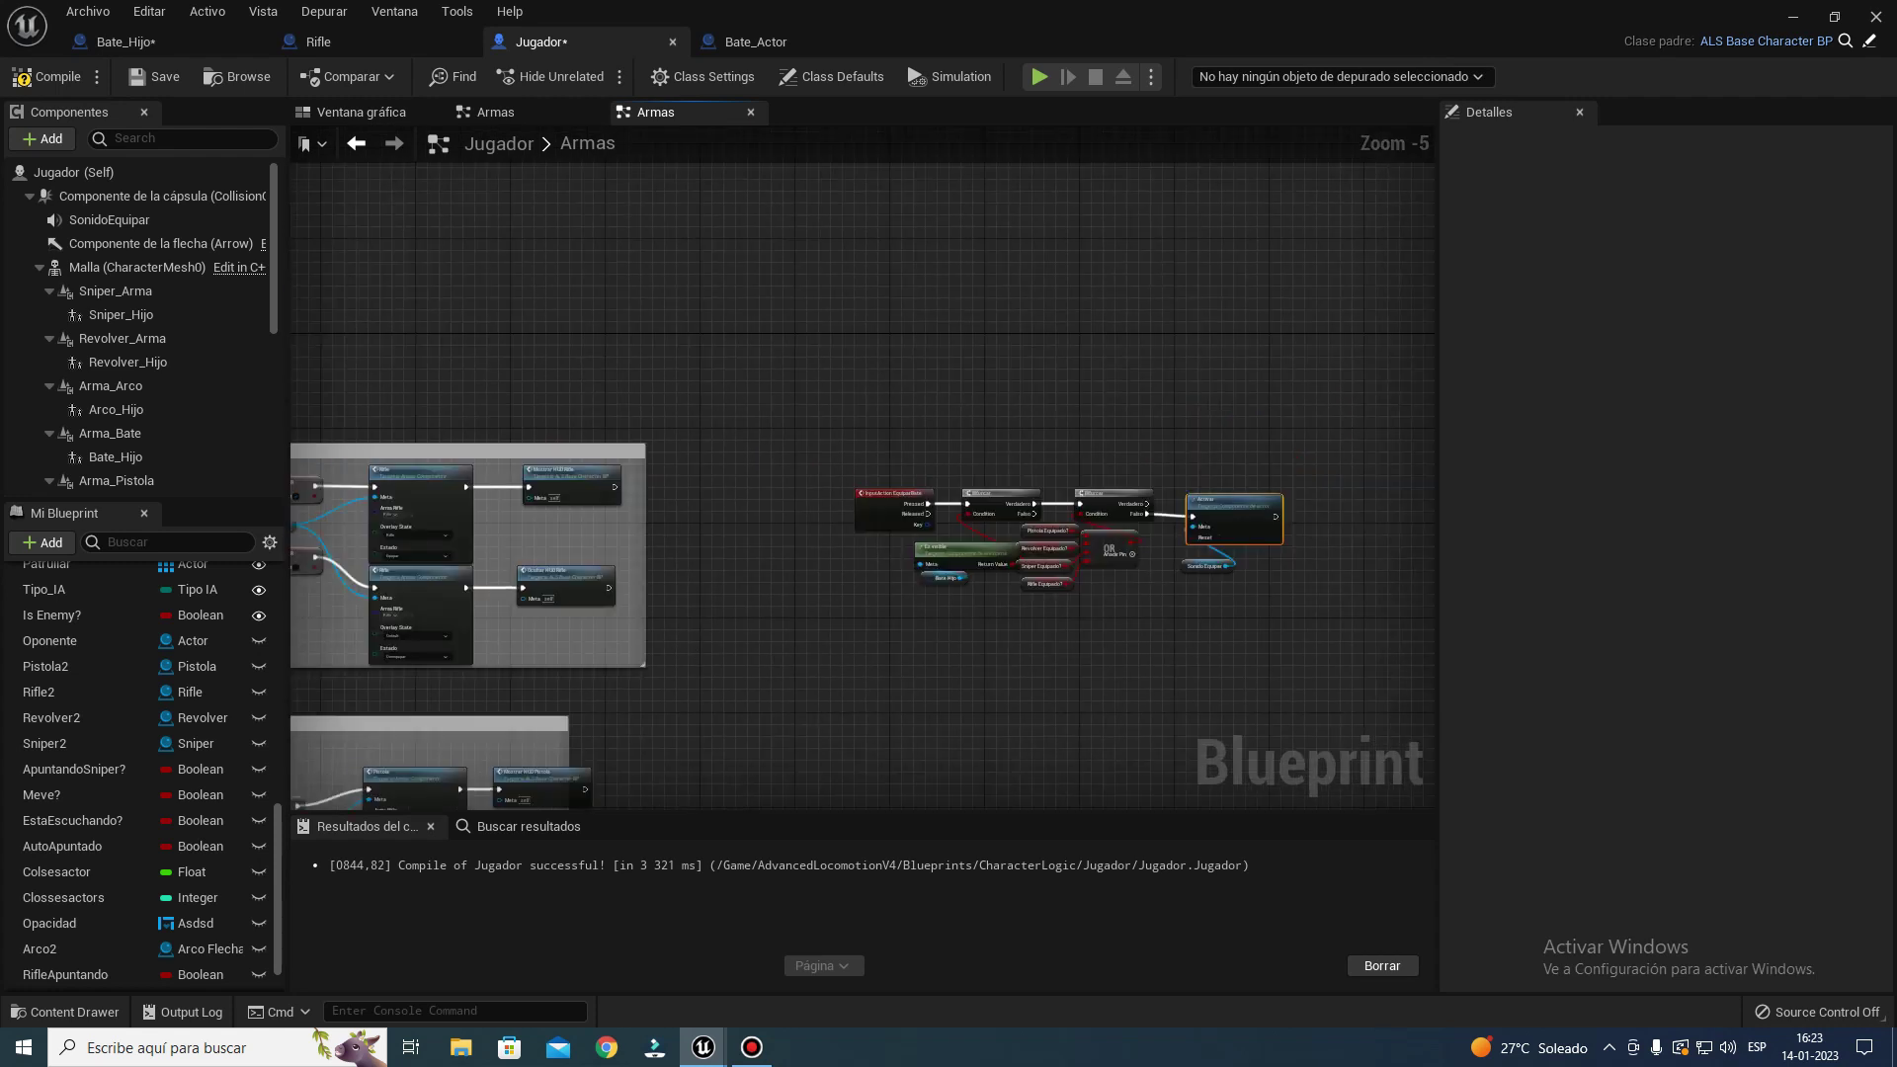
right_click_drag(673, 636, 1035, 643)
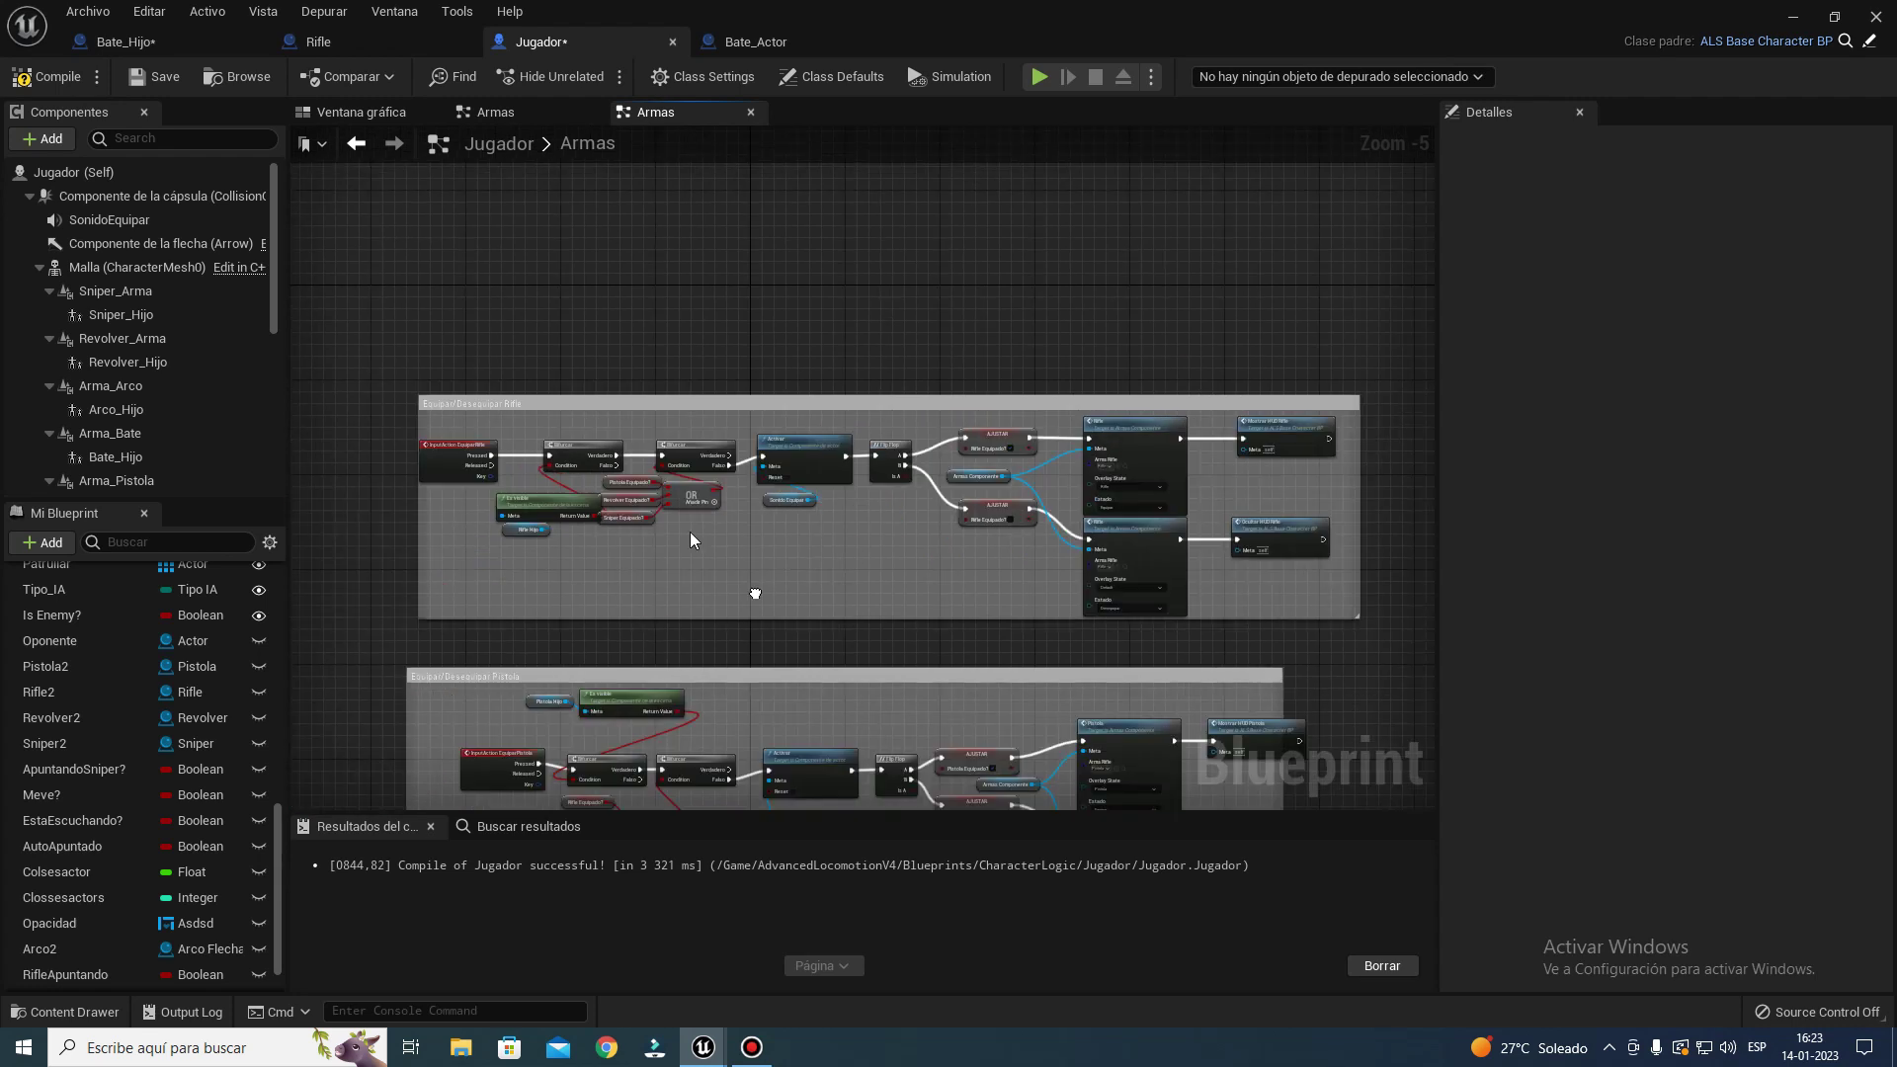
right_click_drag(531, 573, 790, 461)
scroll(840, 415, "up", 4)
left_click(1042, 327)
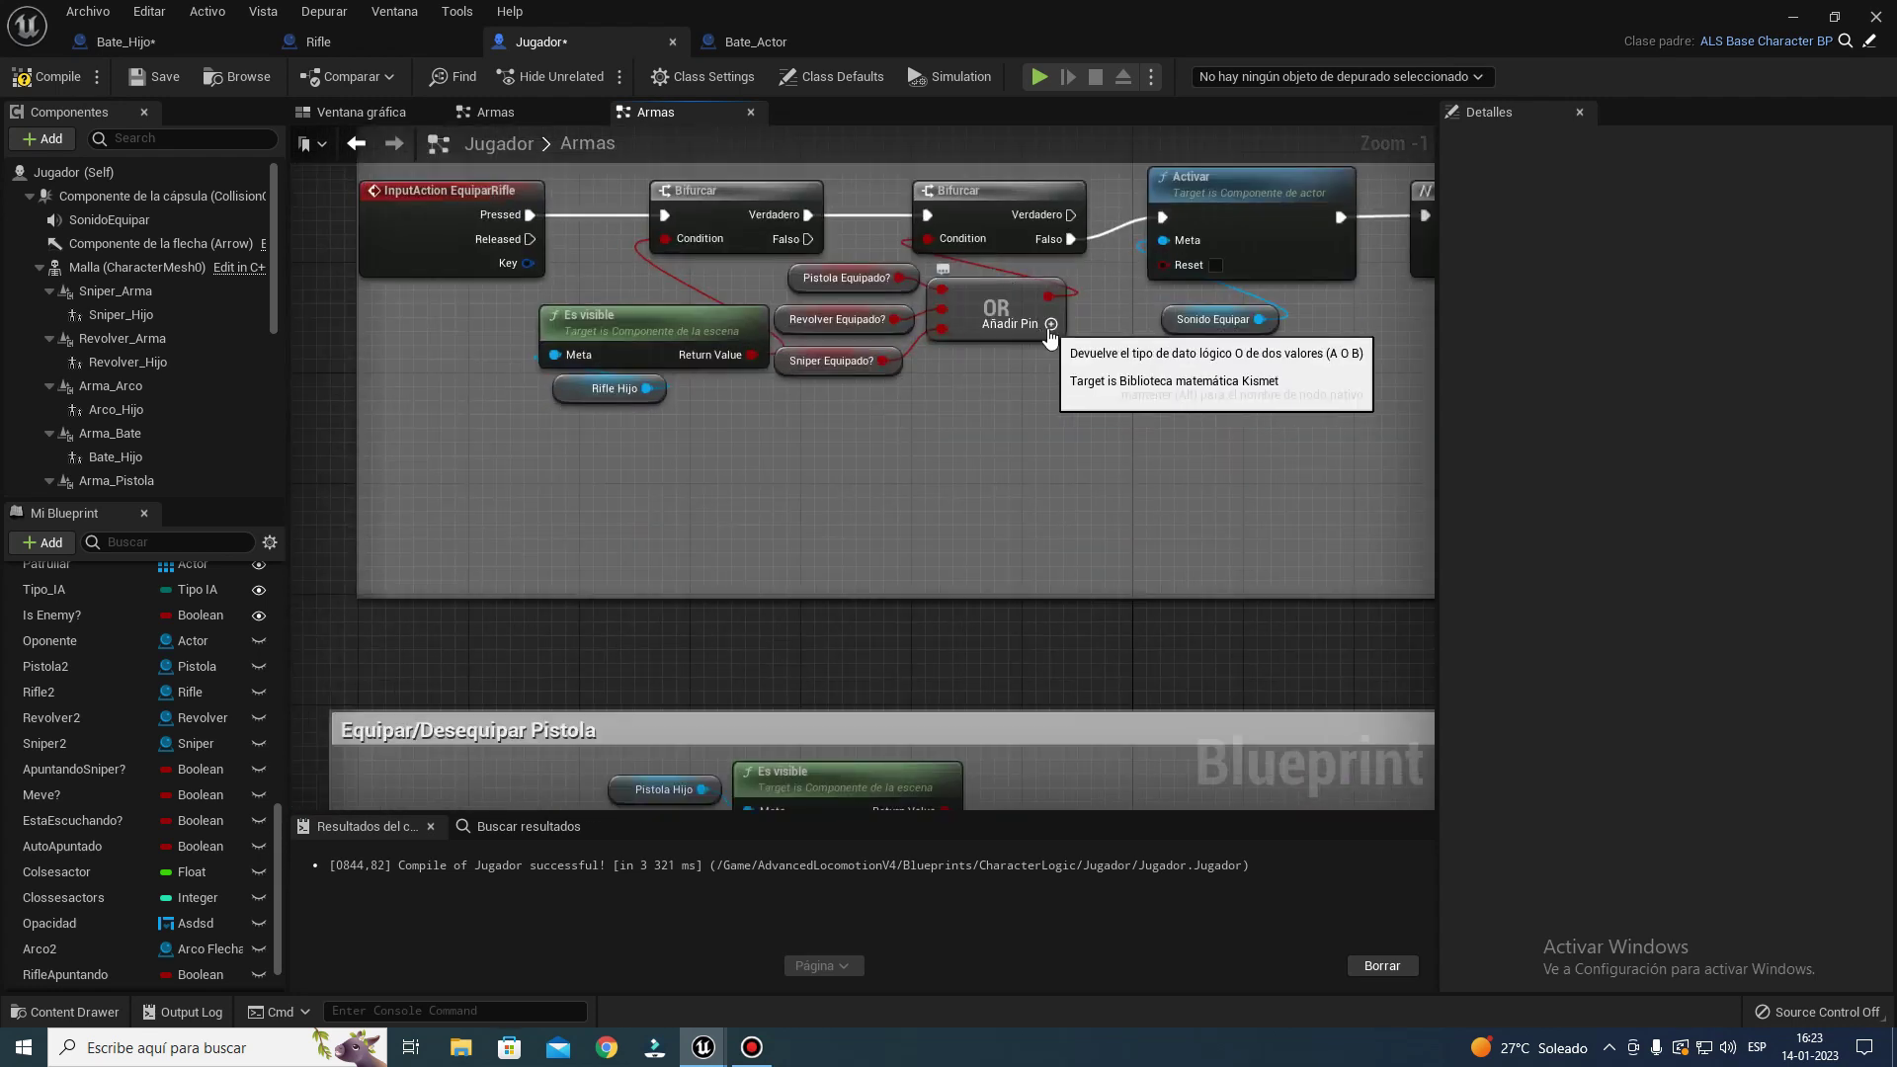
- Search for the bat-equipped and rifle-equipped variables without adding anything, then clear the filter
right_click(775, 447)
type("batew")
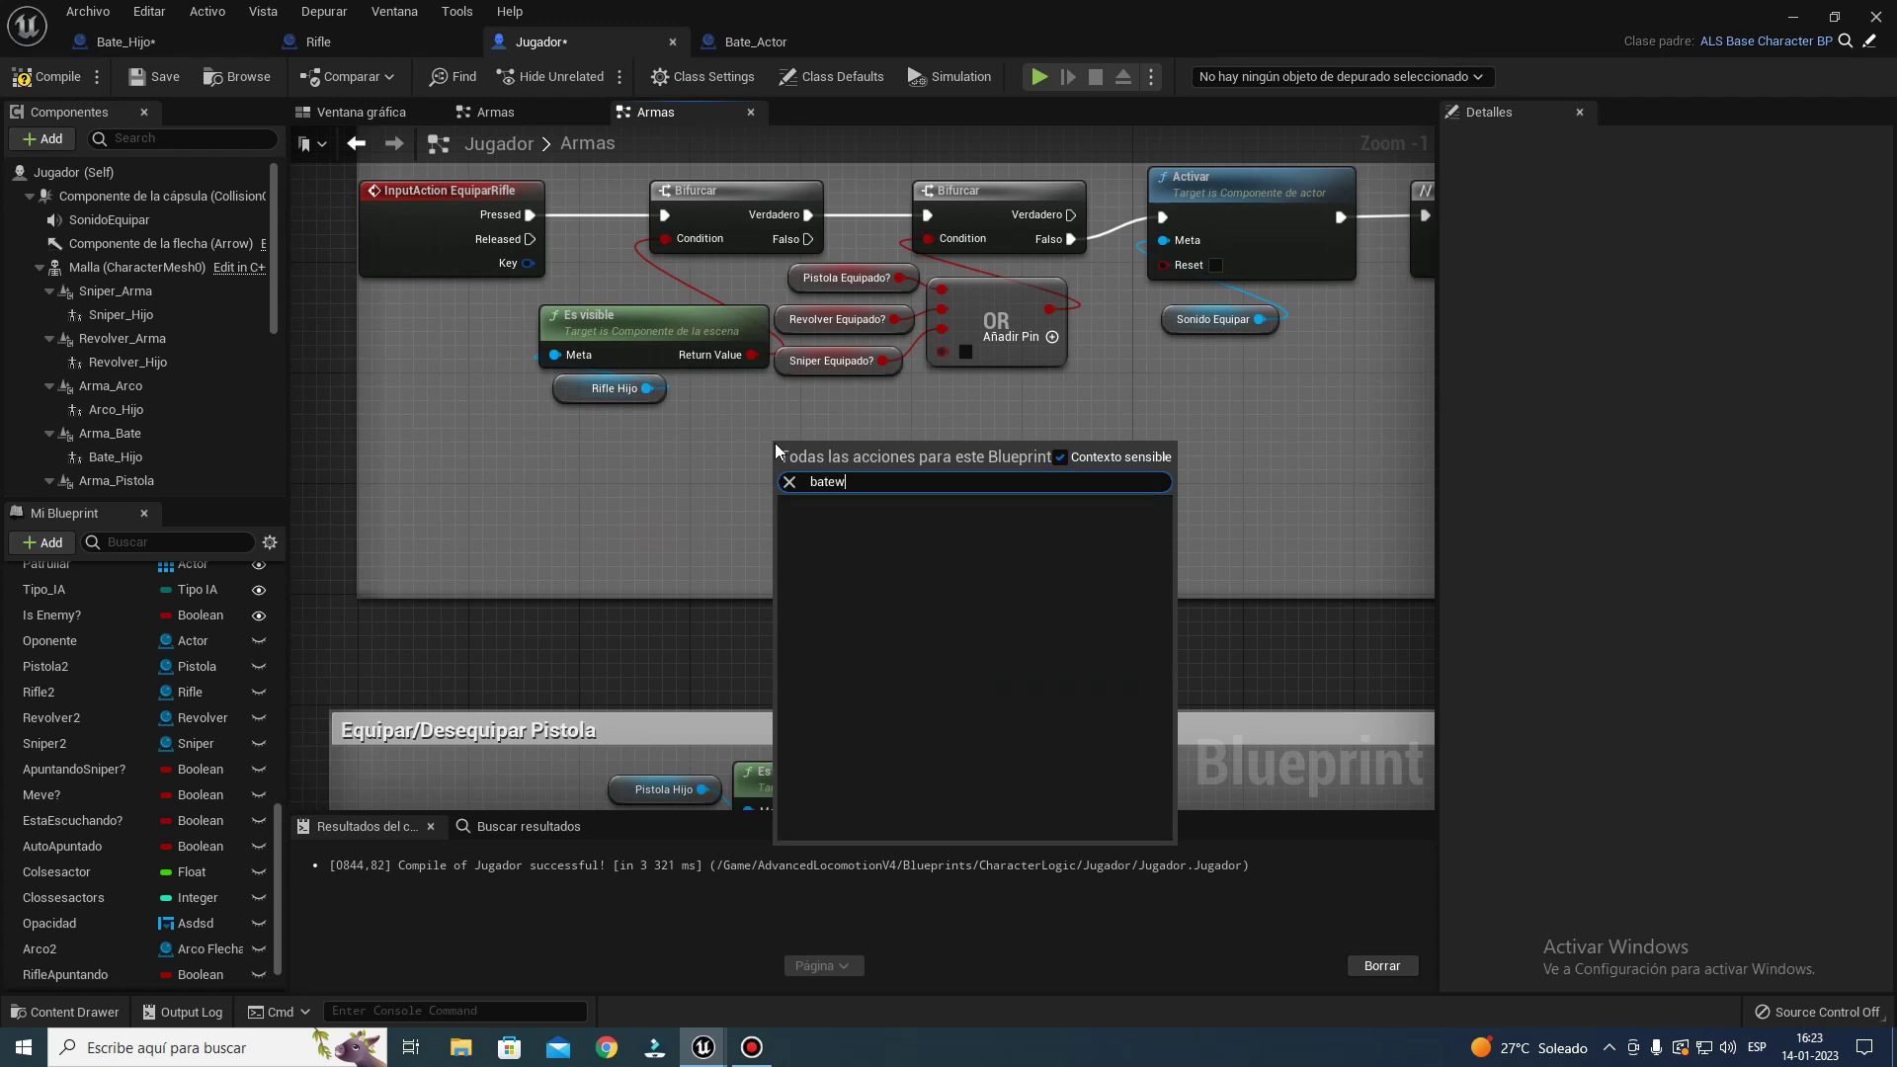
key("BackSpace")
type("equi")
key("Escape")
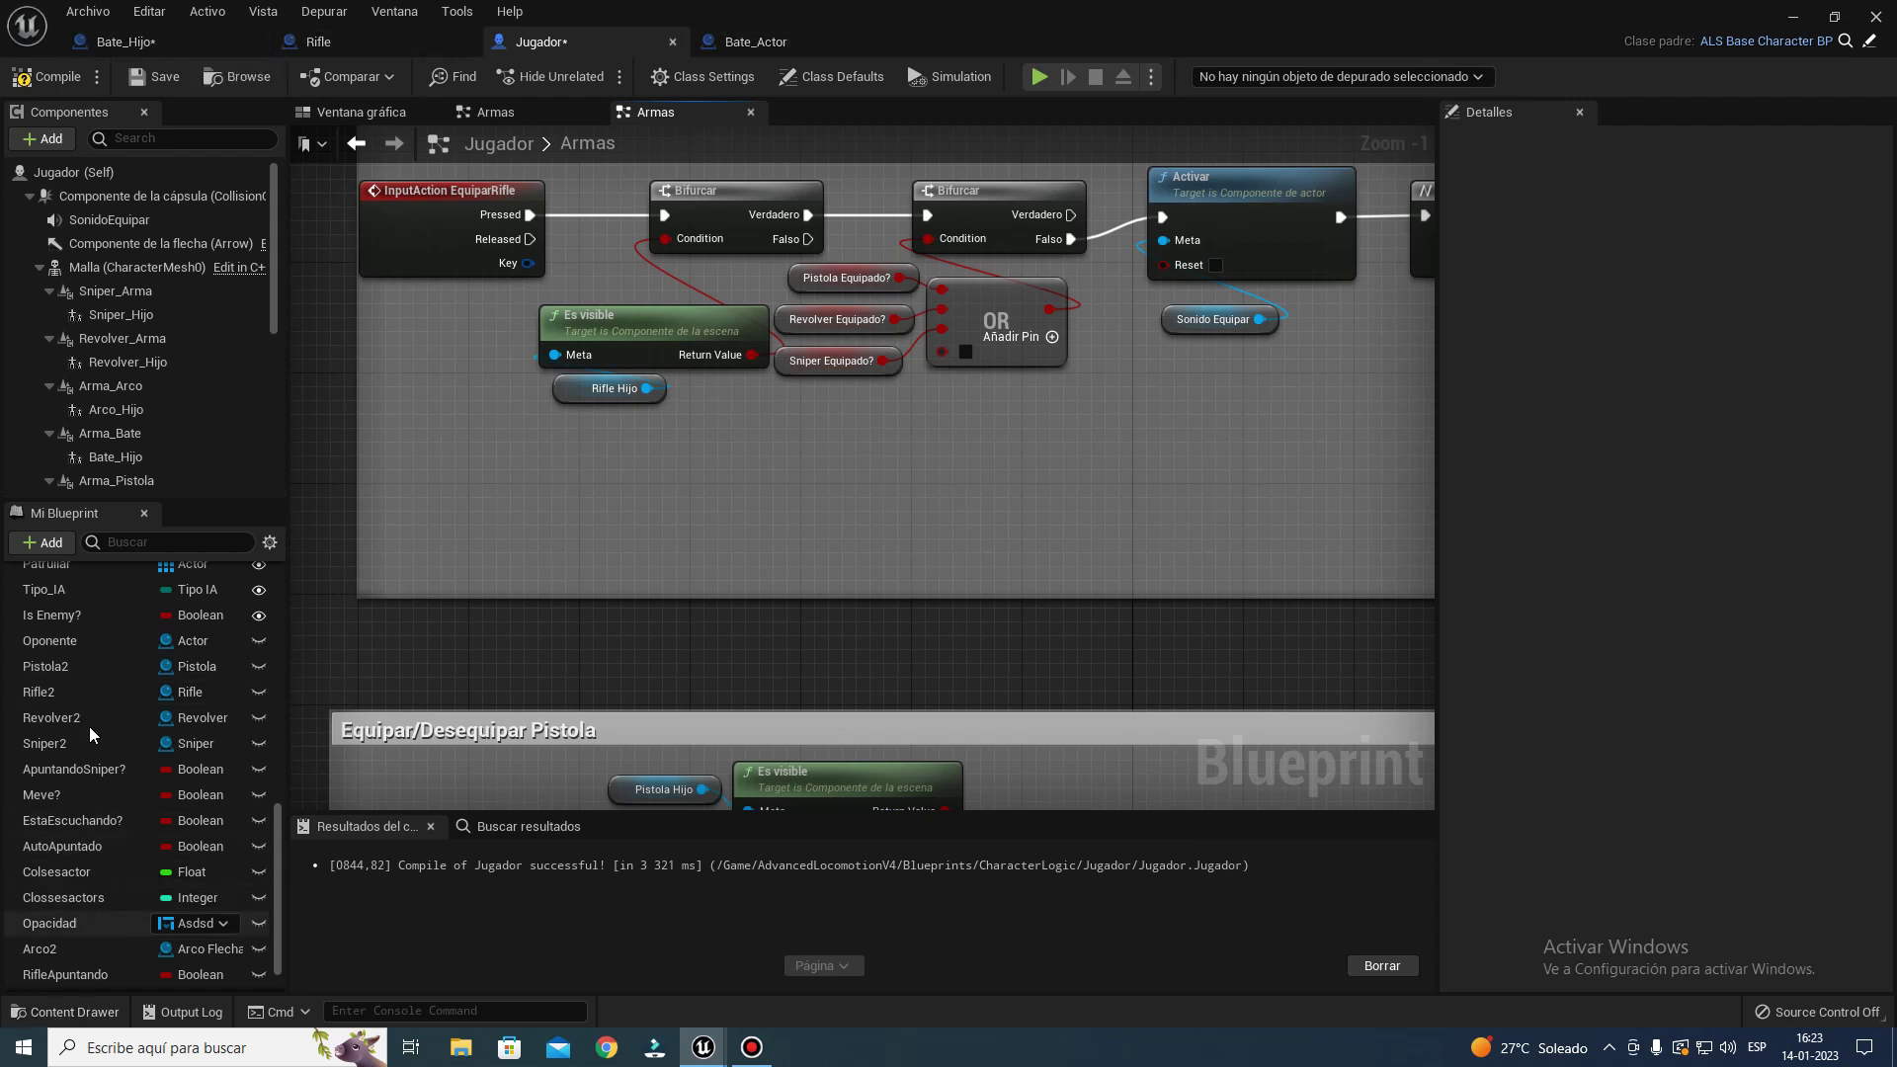
scroll(63, 896, "down", 2)
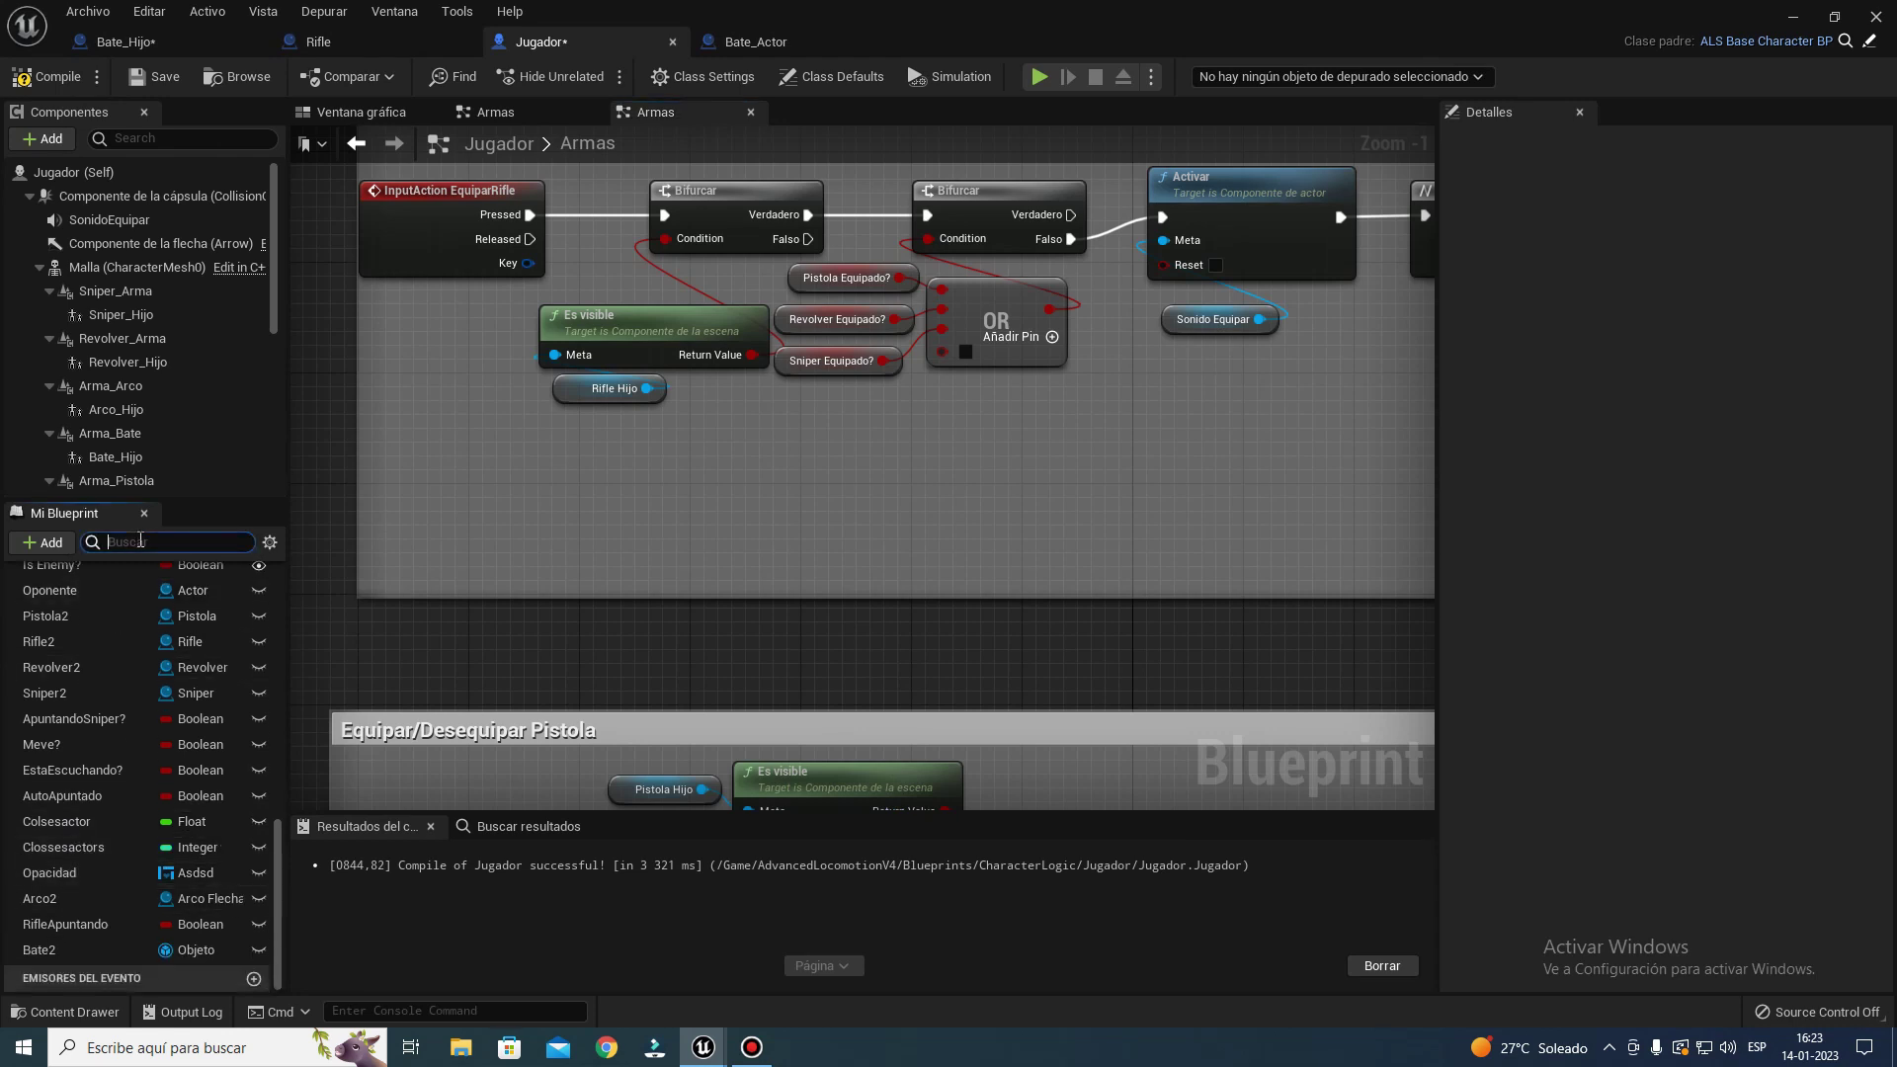
type("riflre")
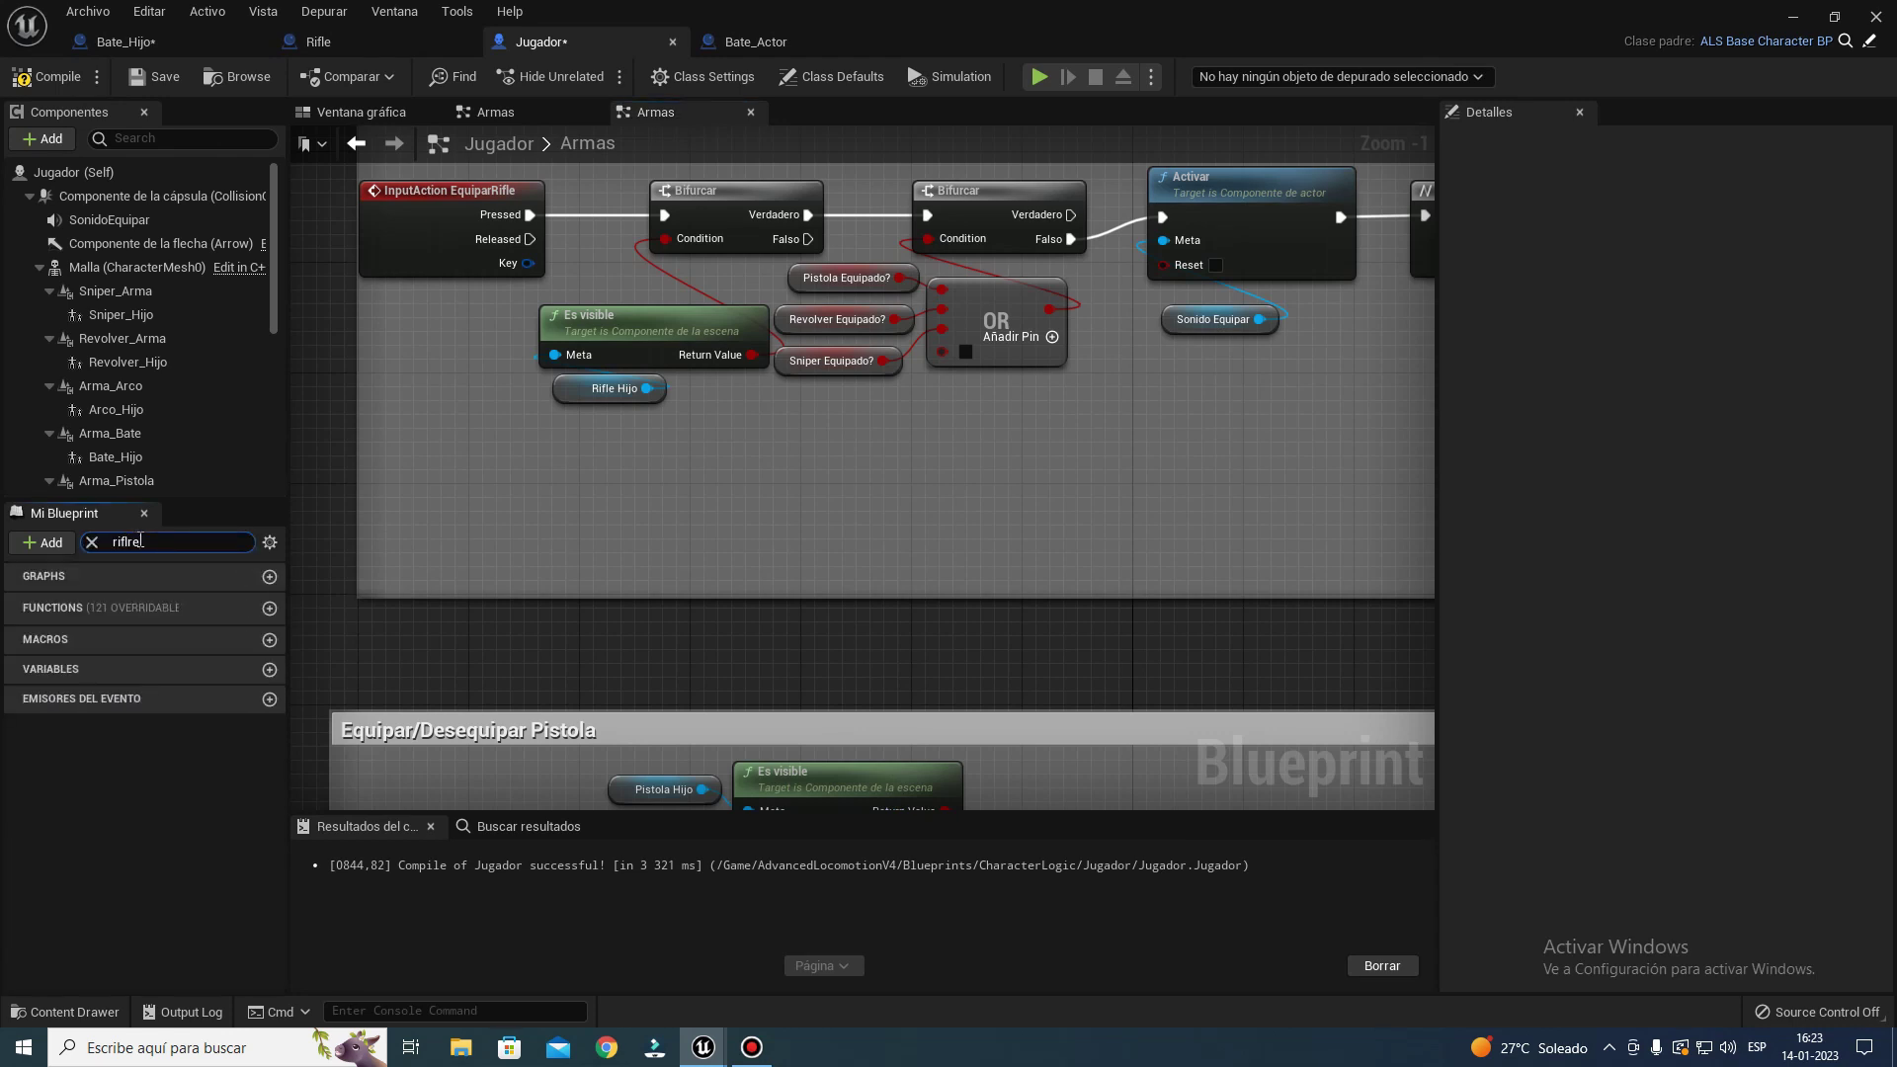
type("e")
type("d")
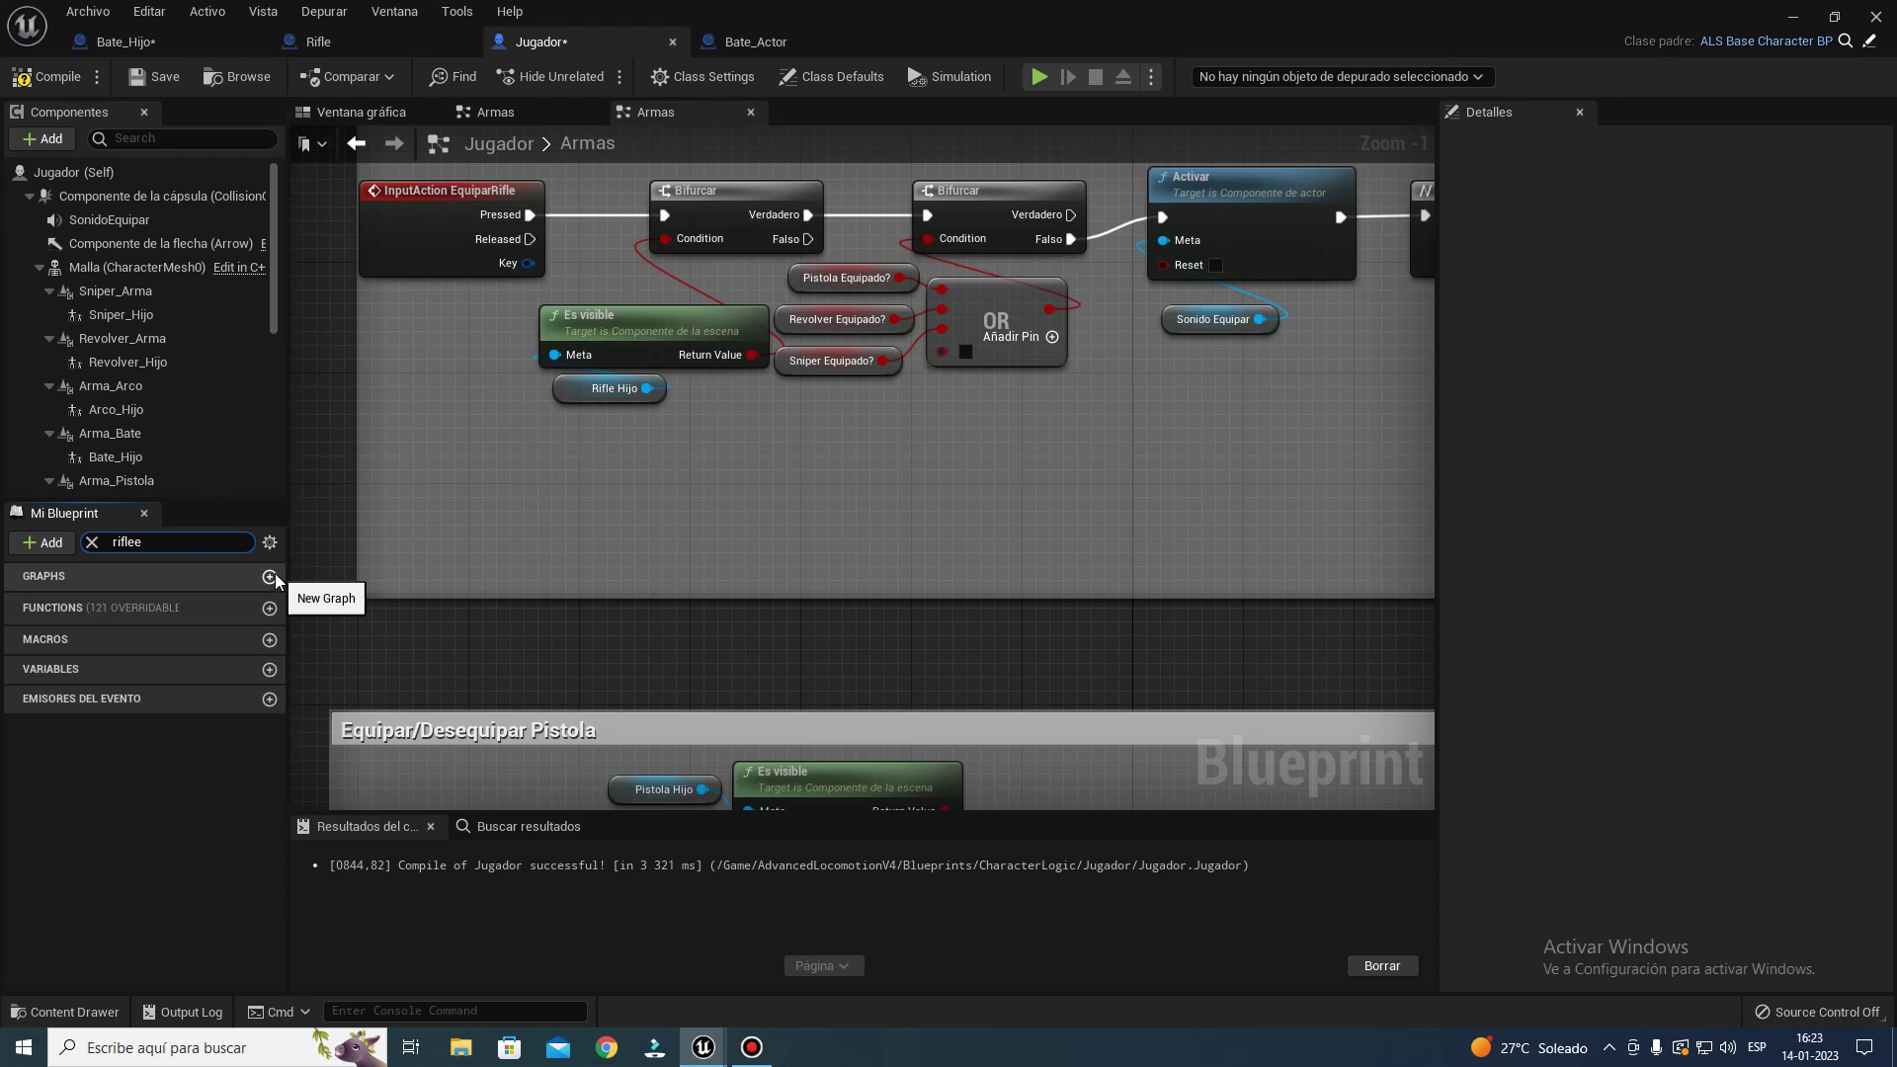
key("BackSpace")
key("BackSpace")
key("BackSpace")
key("BackSpace")
key("BackSpace")
- Set Jugador aside and open ALS_Base_CharacterBP by searching 'base' in the Content Browser
left_click(1797, 17)
left_click(397, 723)
left_click(382, 758)
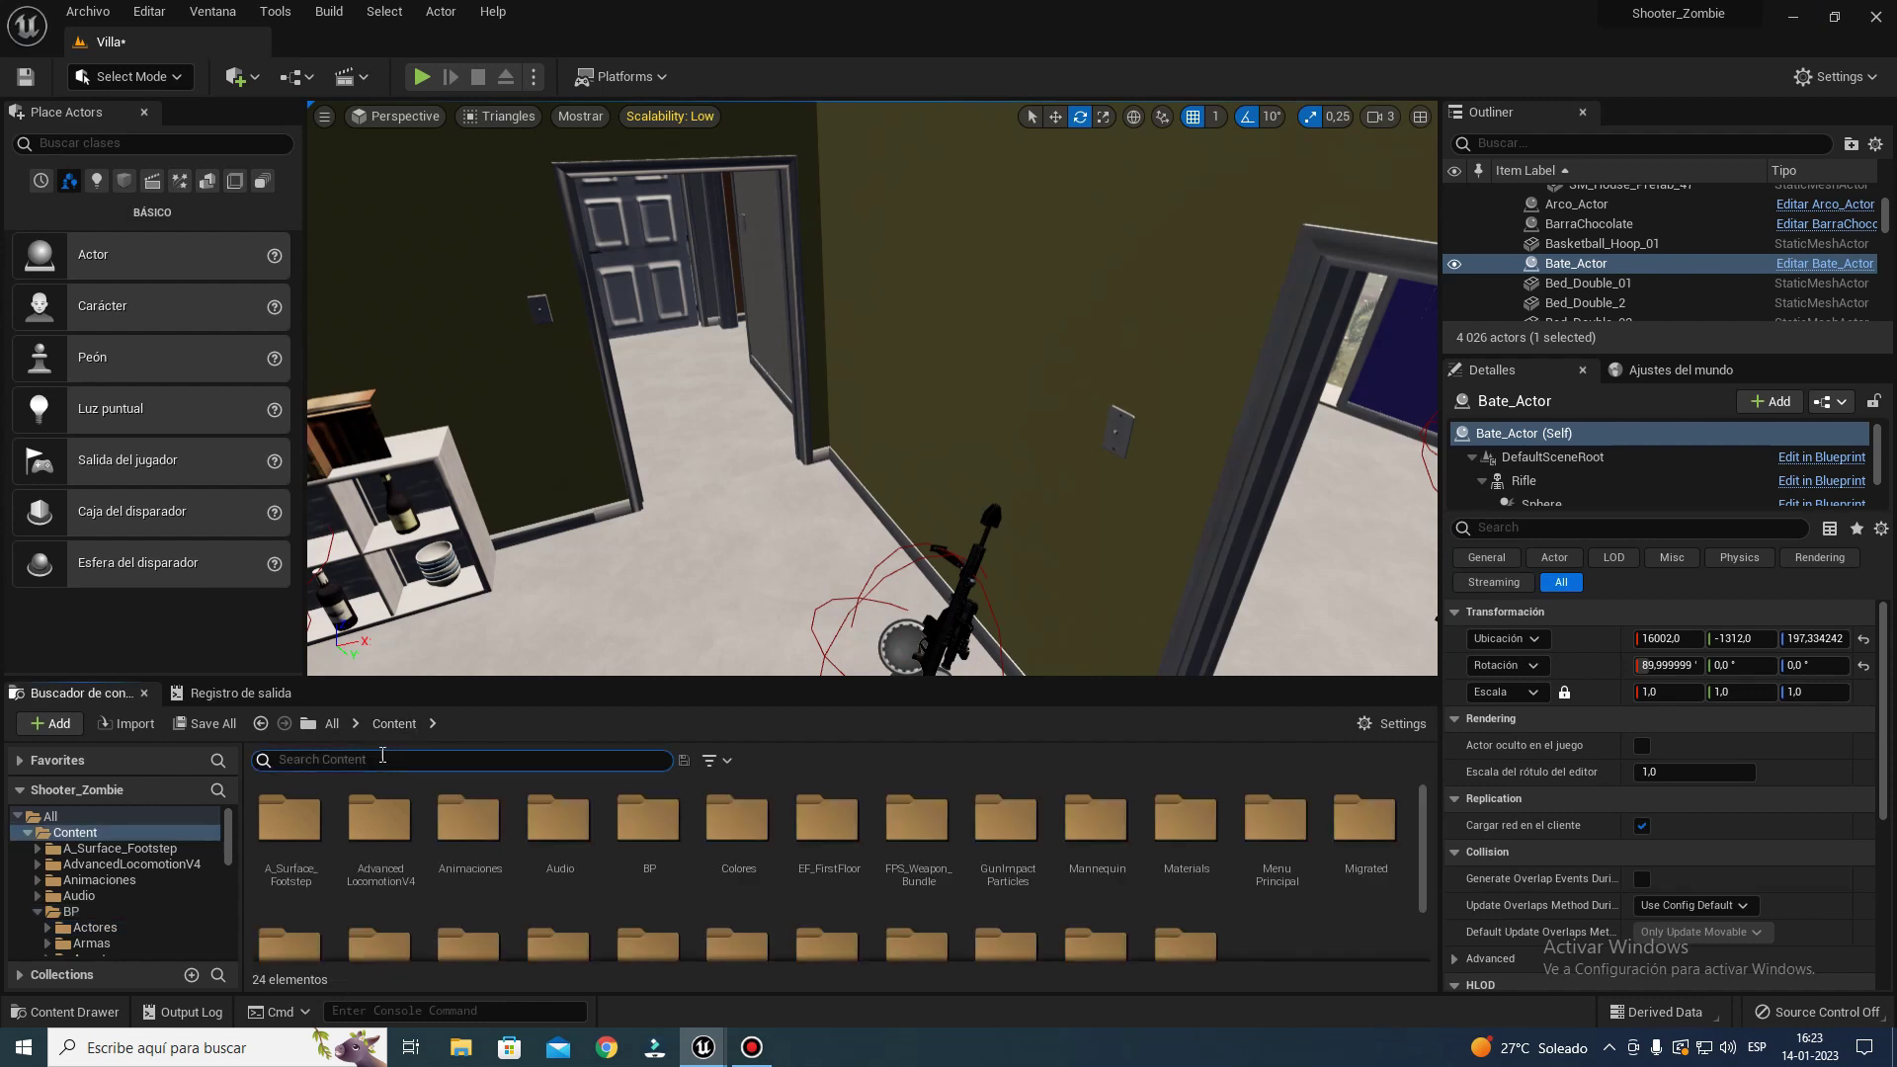
type("base")
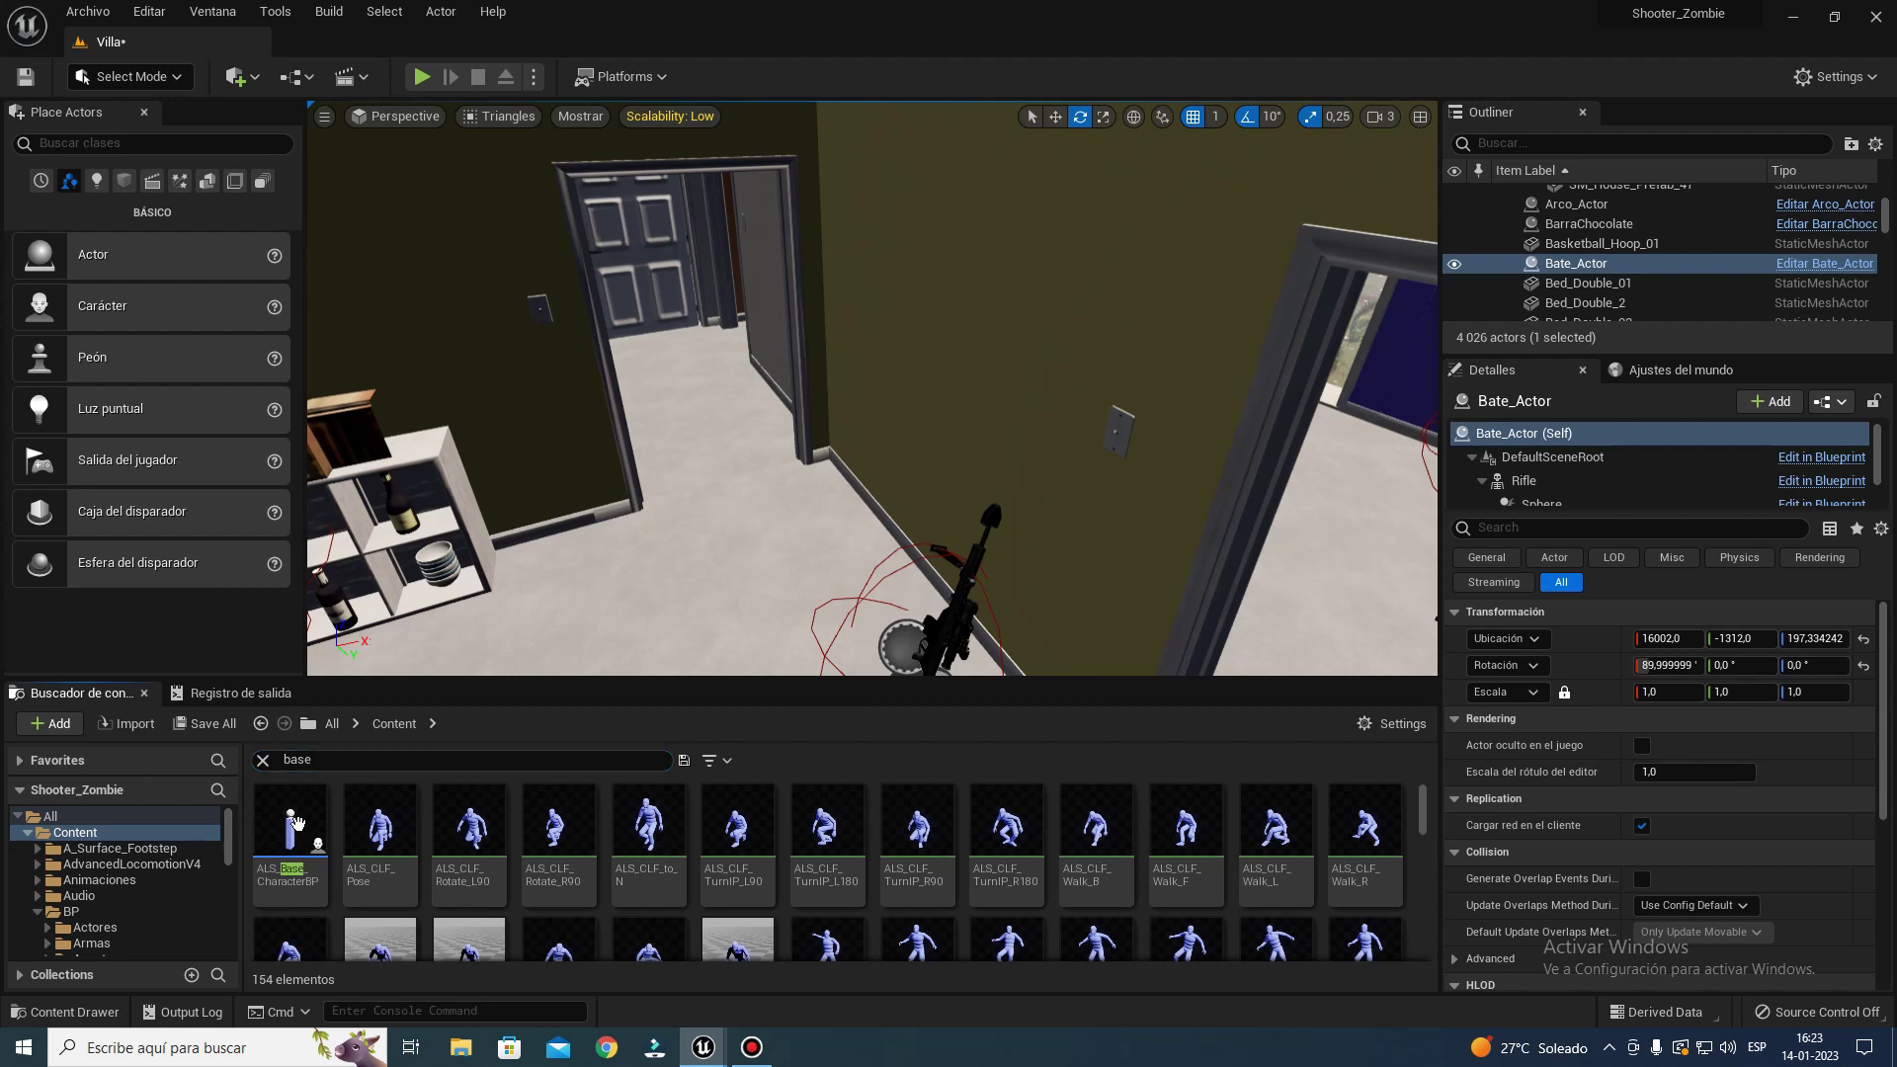
double_click(318, 826)
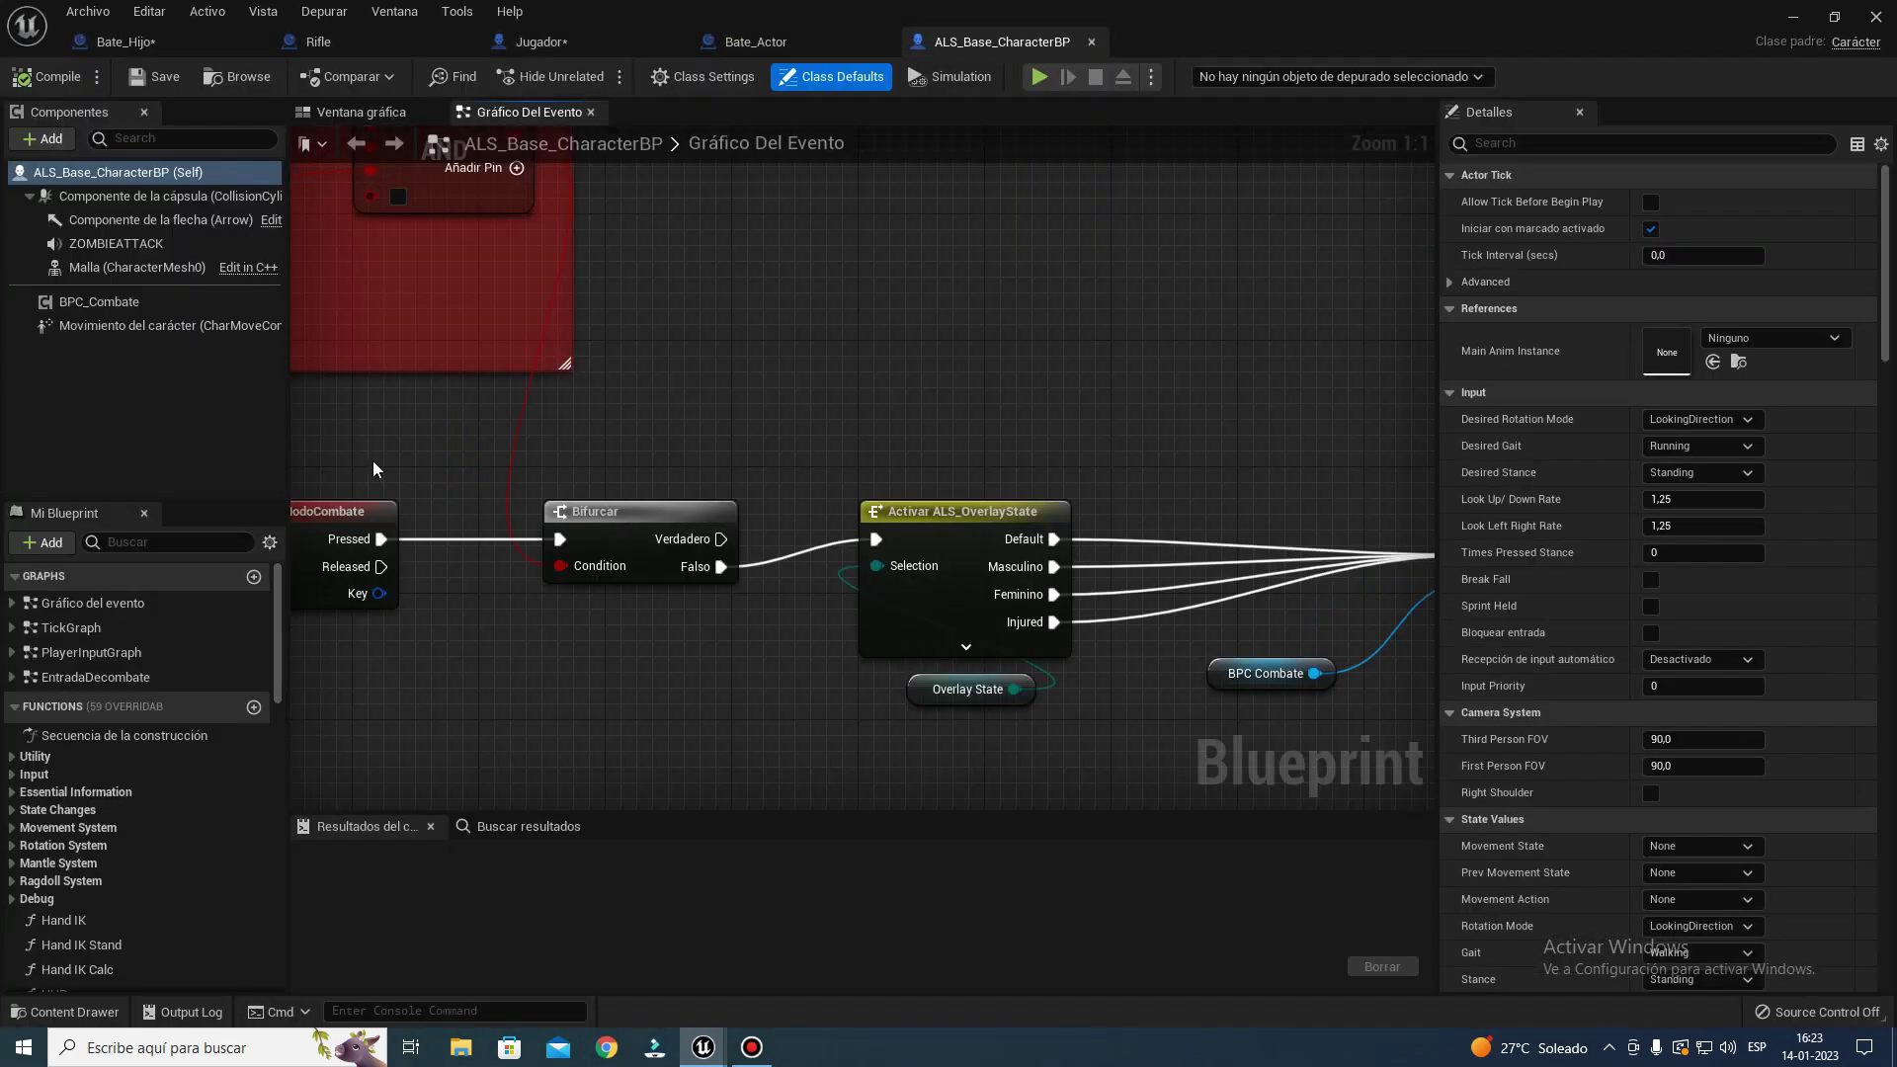
- Scroll through the blueprint's My Blueprint variable list
left_click(152, 541)
scroll(150, 804, "down", 5)
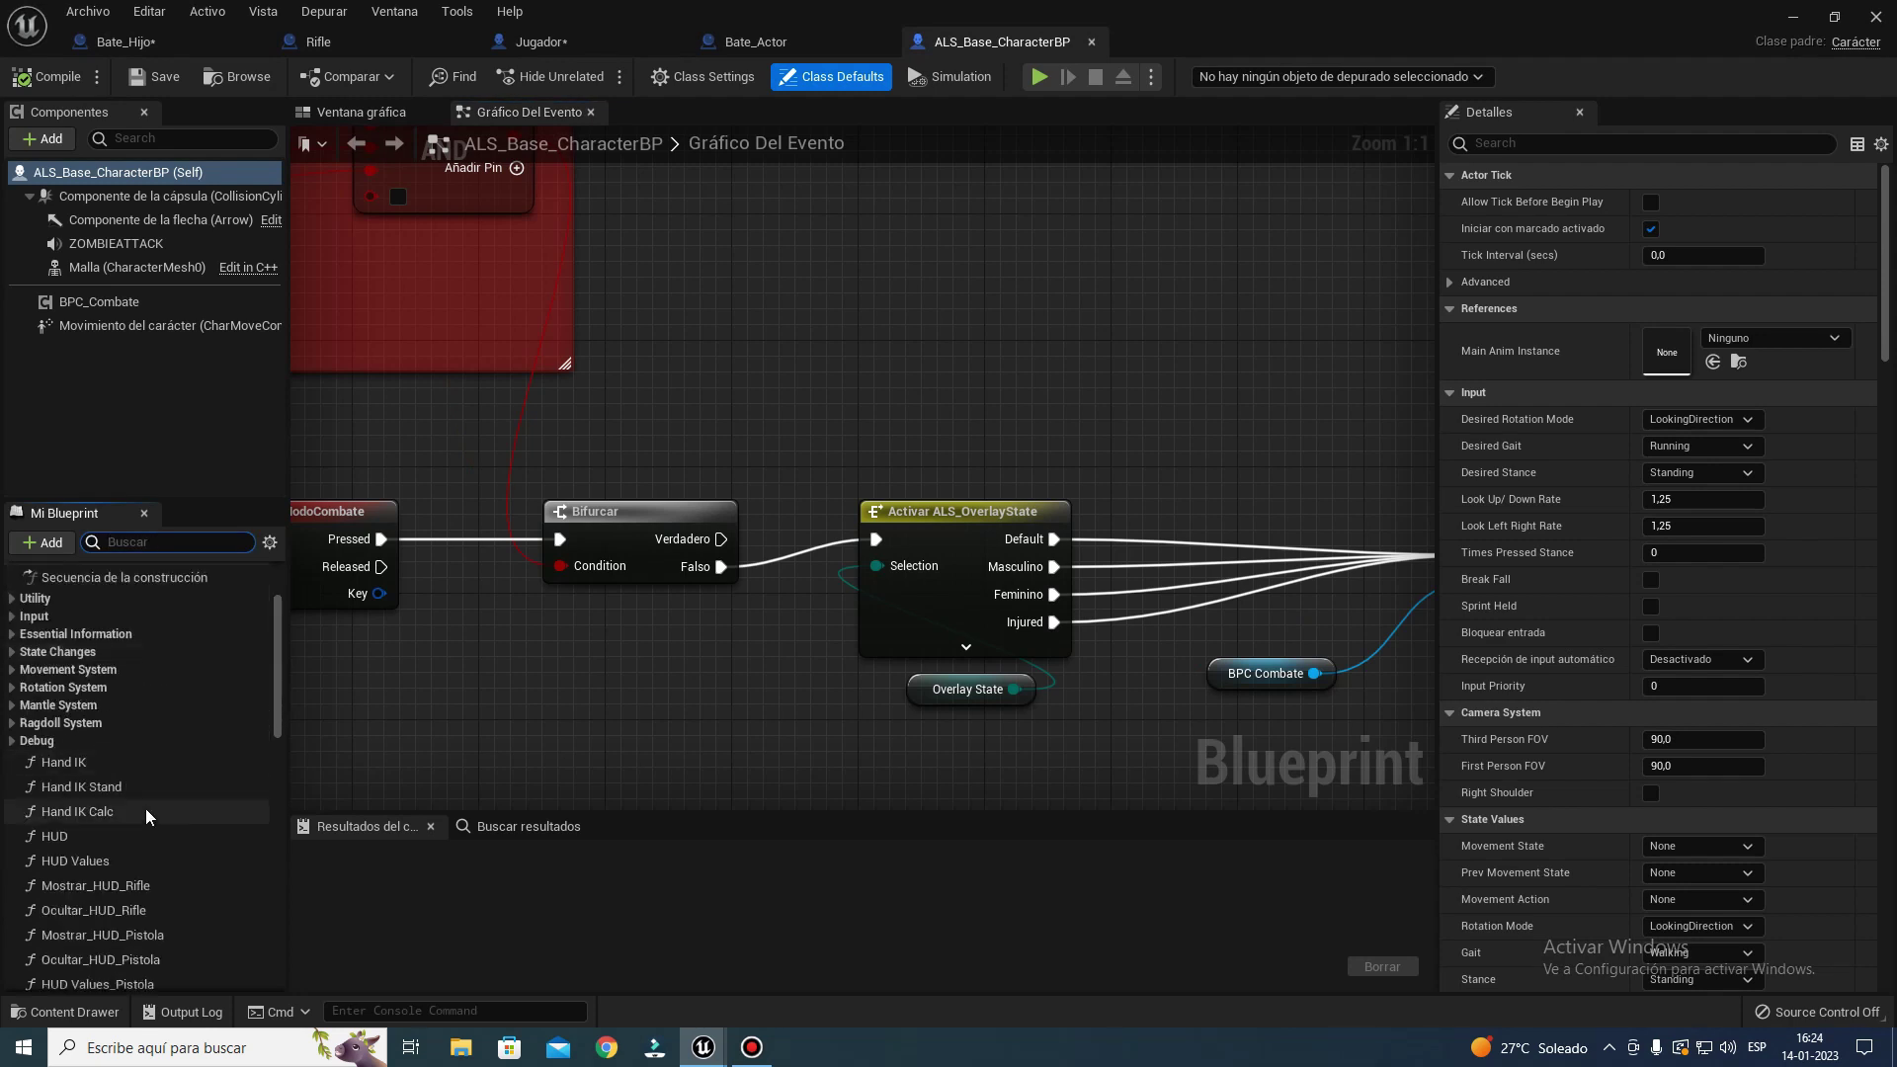
scroll(129, 833, "down", 5)
scroll(118, 833, "down", 5)
scroll(111, 832, "down", 5)
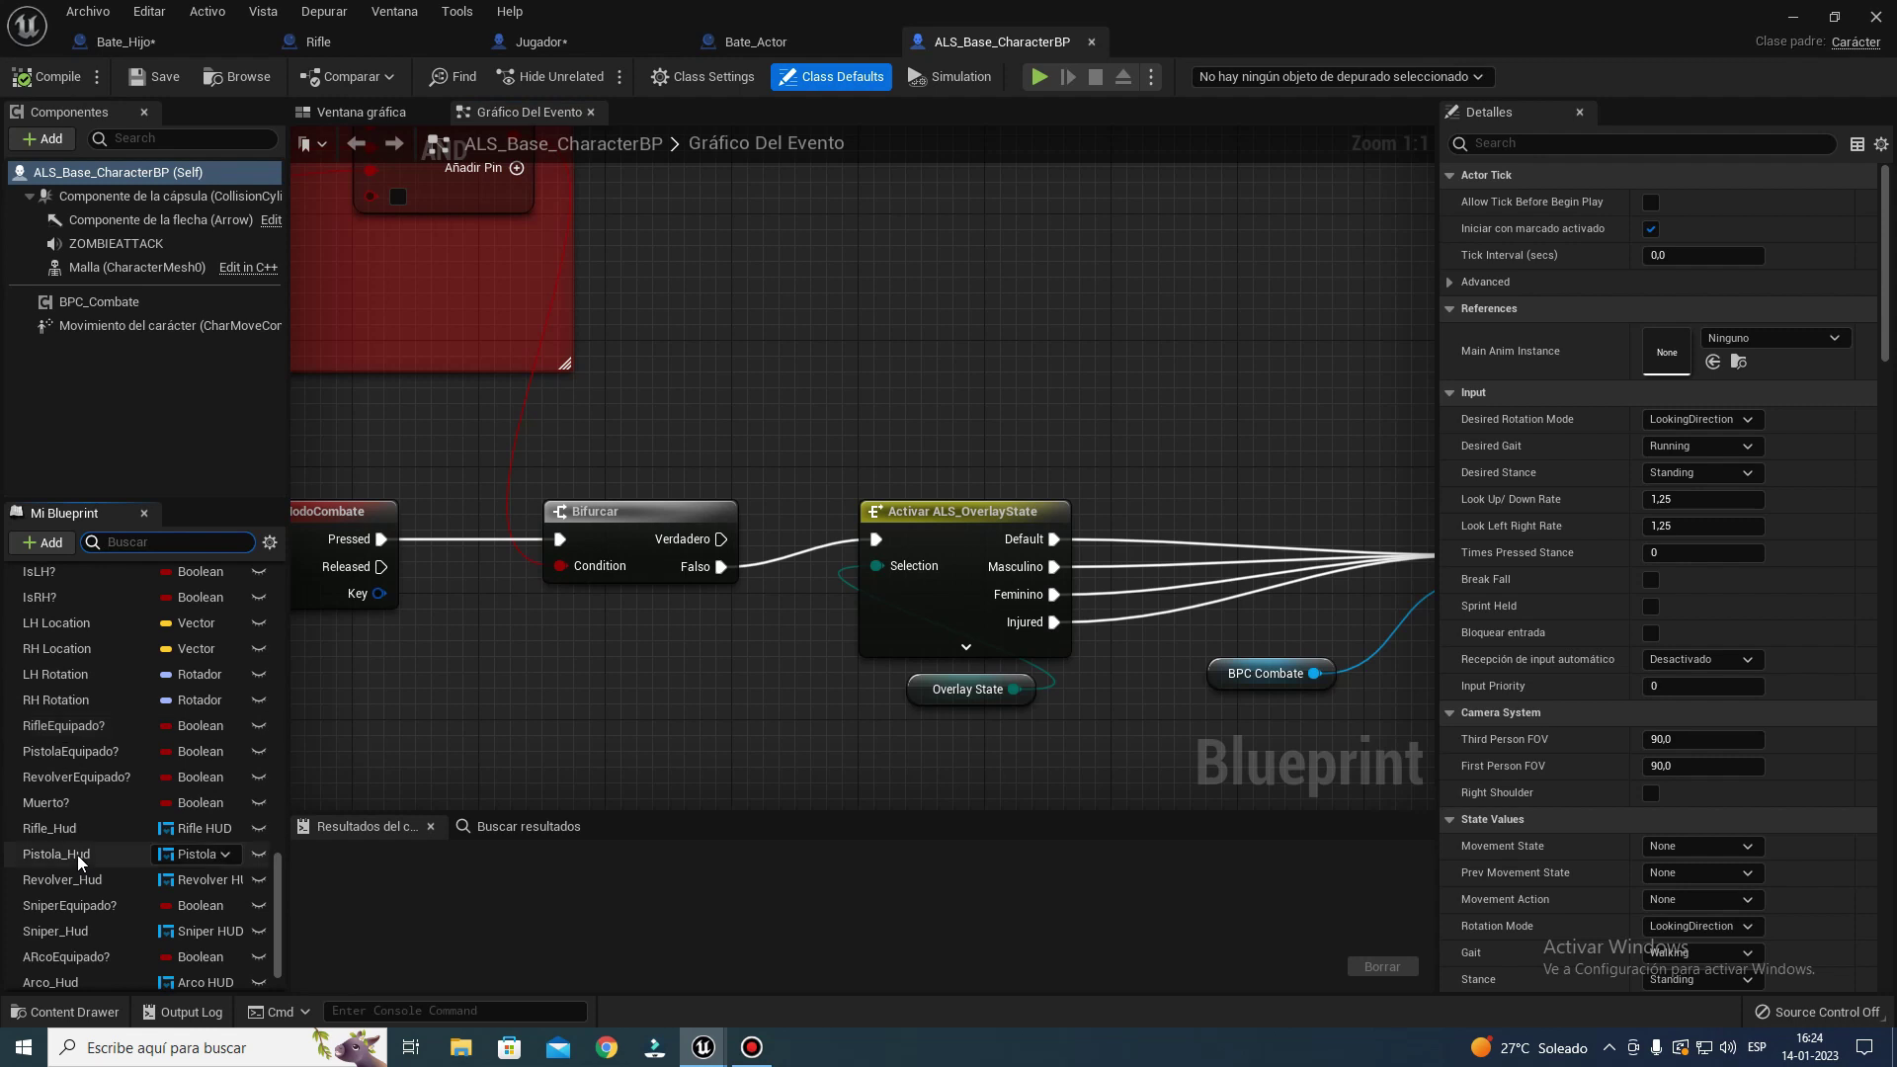
scroll(79, 810, "down", 3)
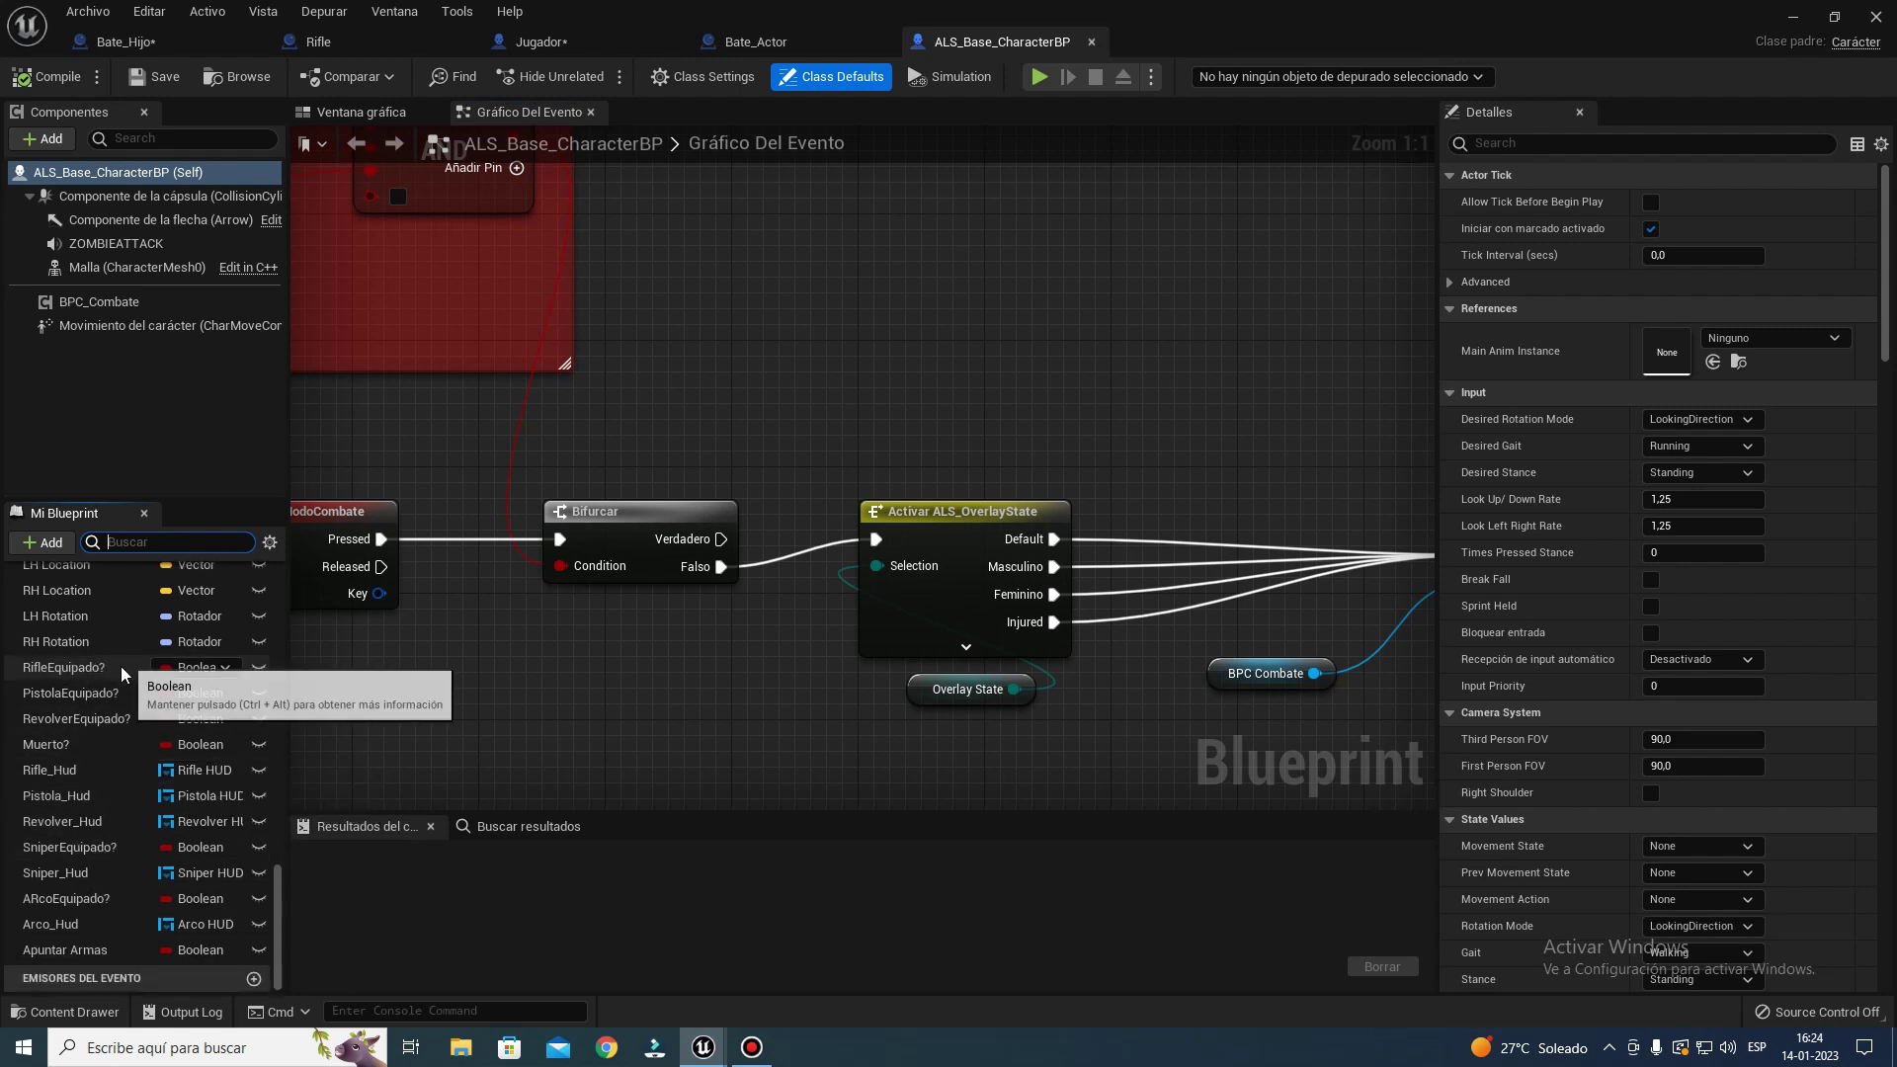
scroll(126, 907, "up", 3)
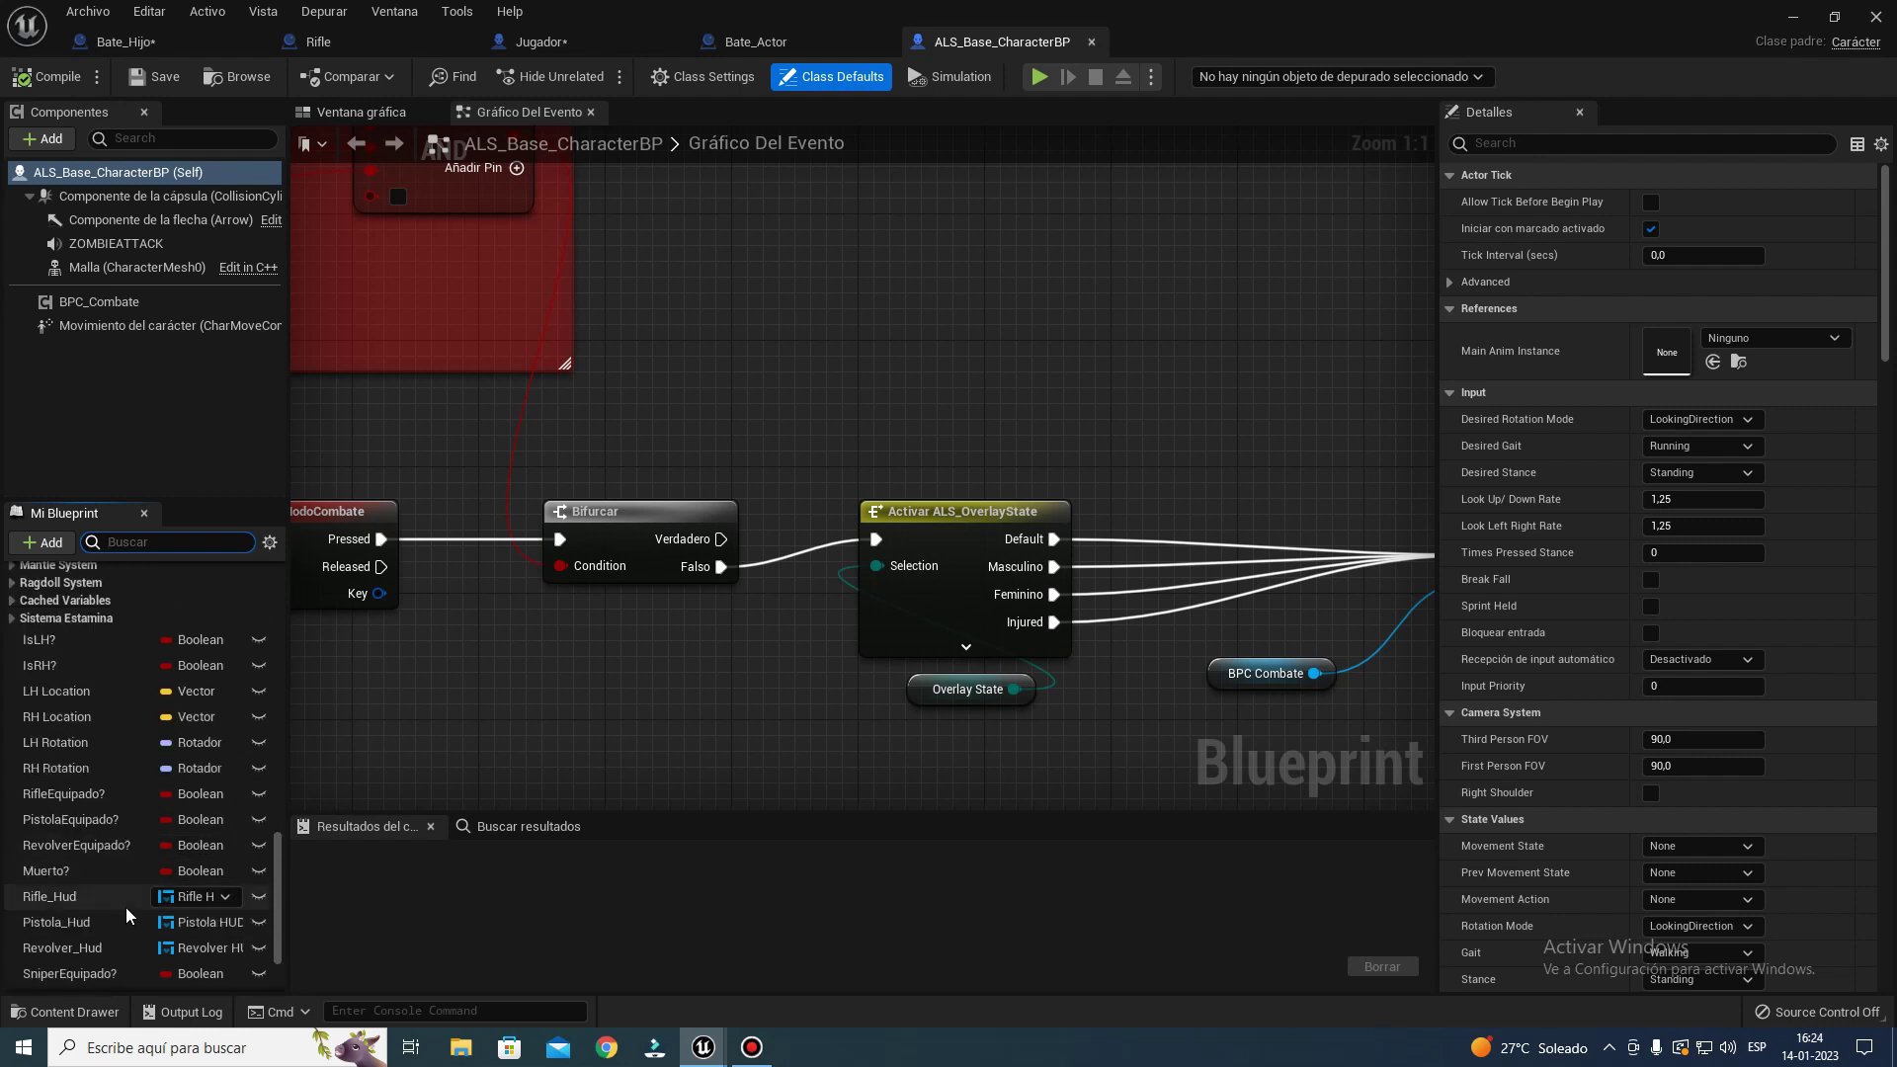
scroll(166, 601, "up", 5)
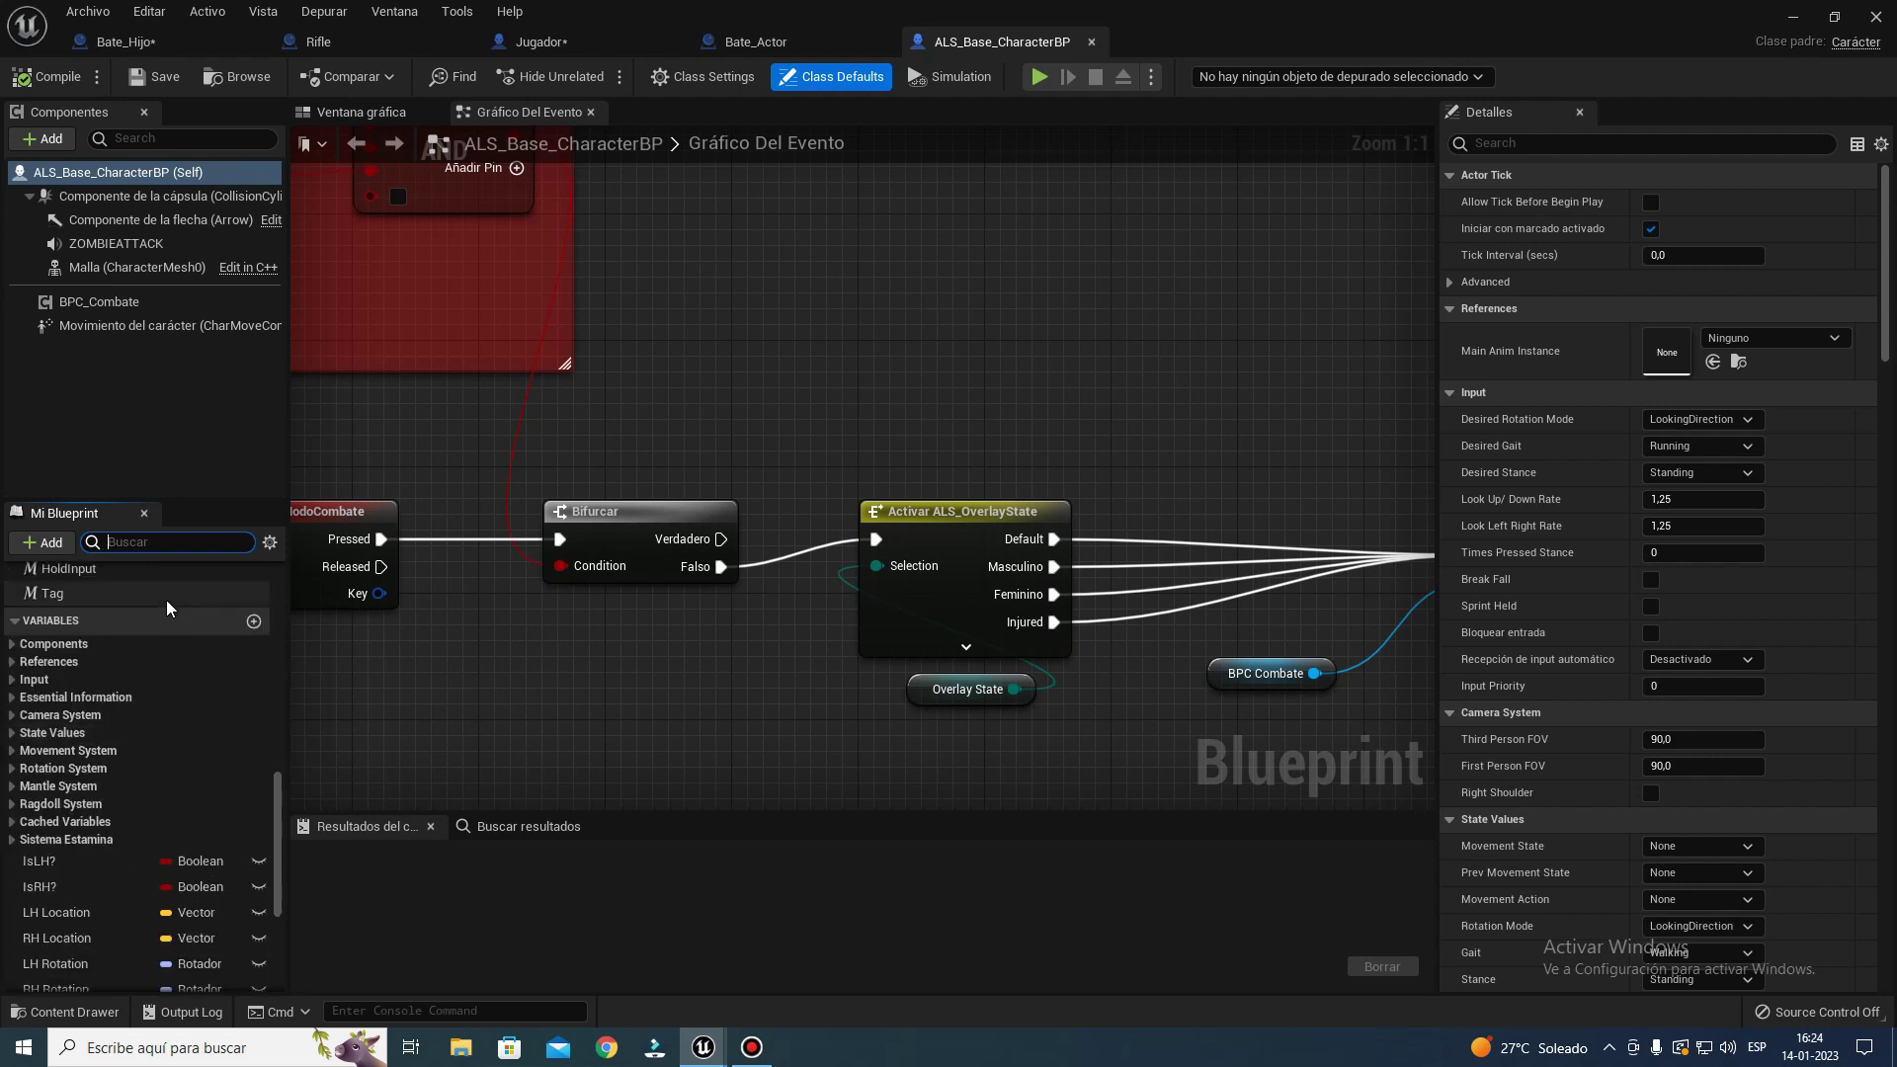
- Add a new Boolean variable in ALS_Base_CharacterBP and rename NewVar_0 to BateEquipado?
left_click(253, 621)
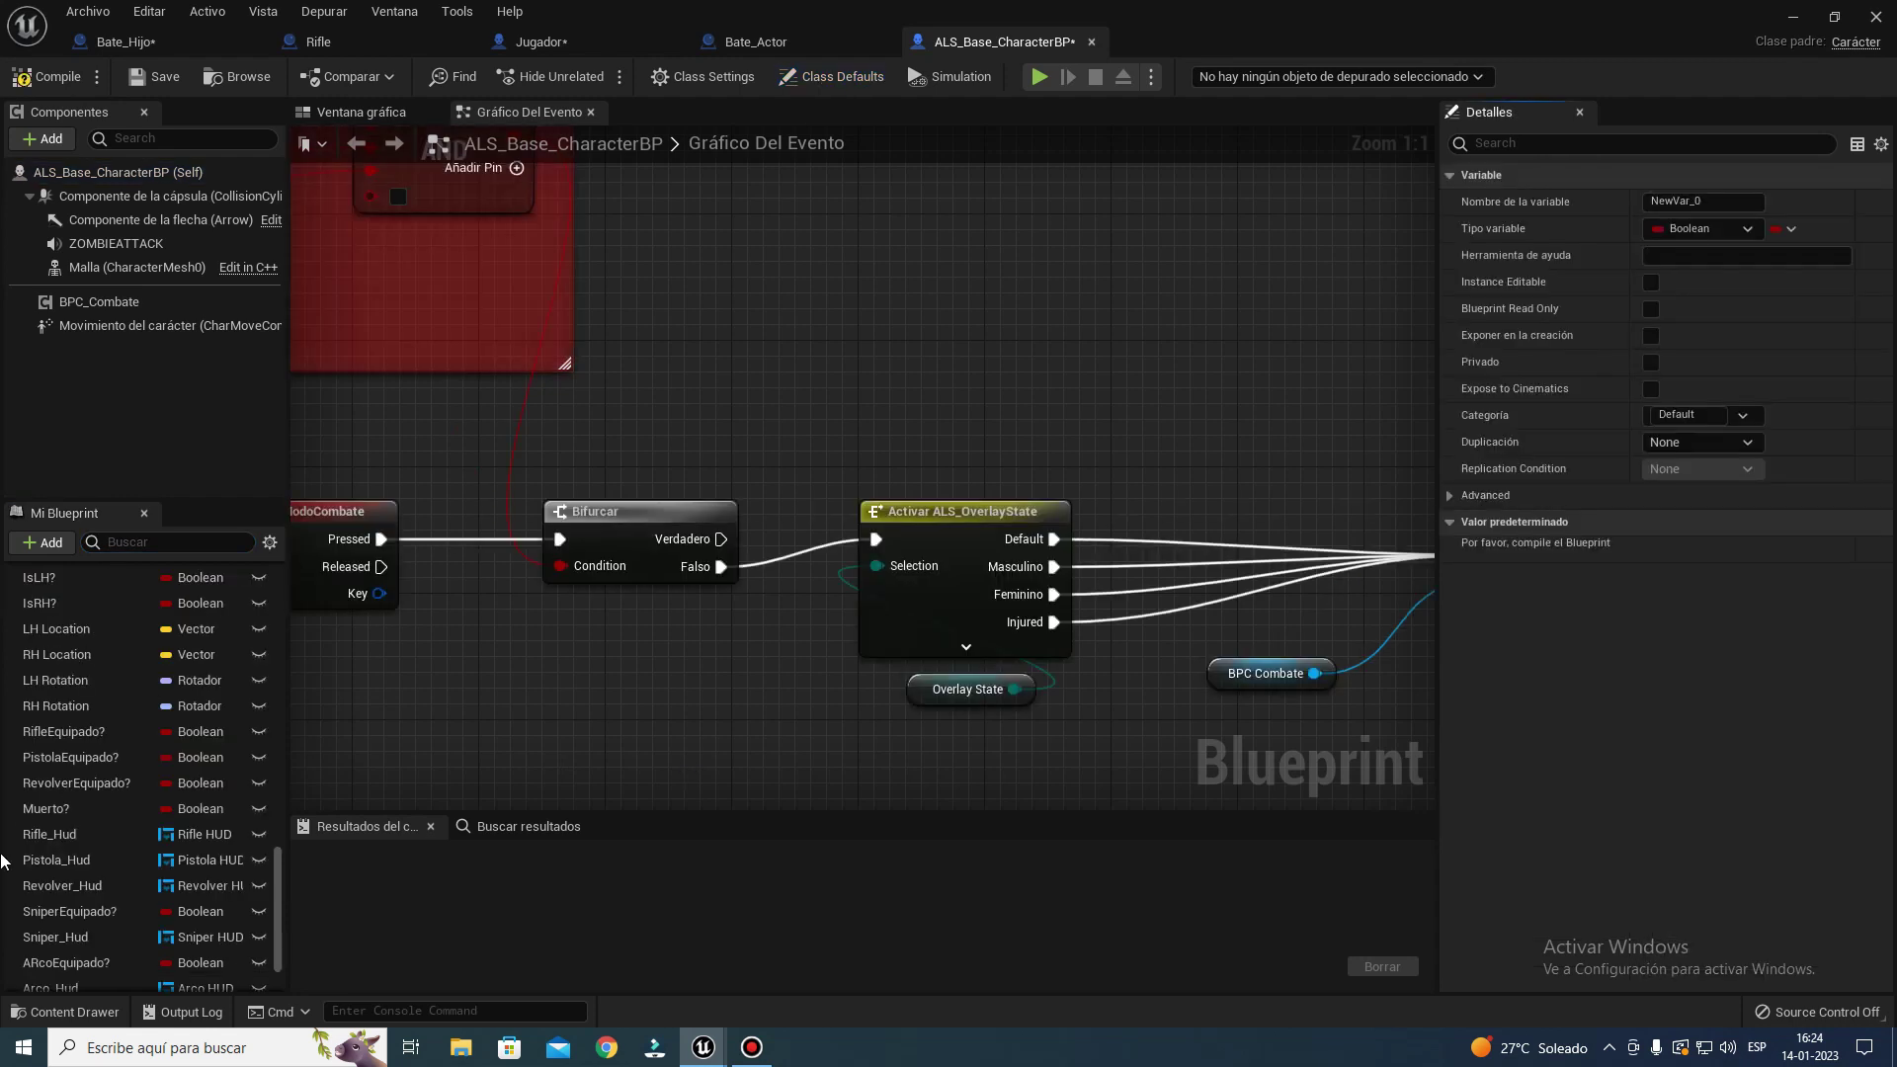
scroll(103, 887, "down", 3)
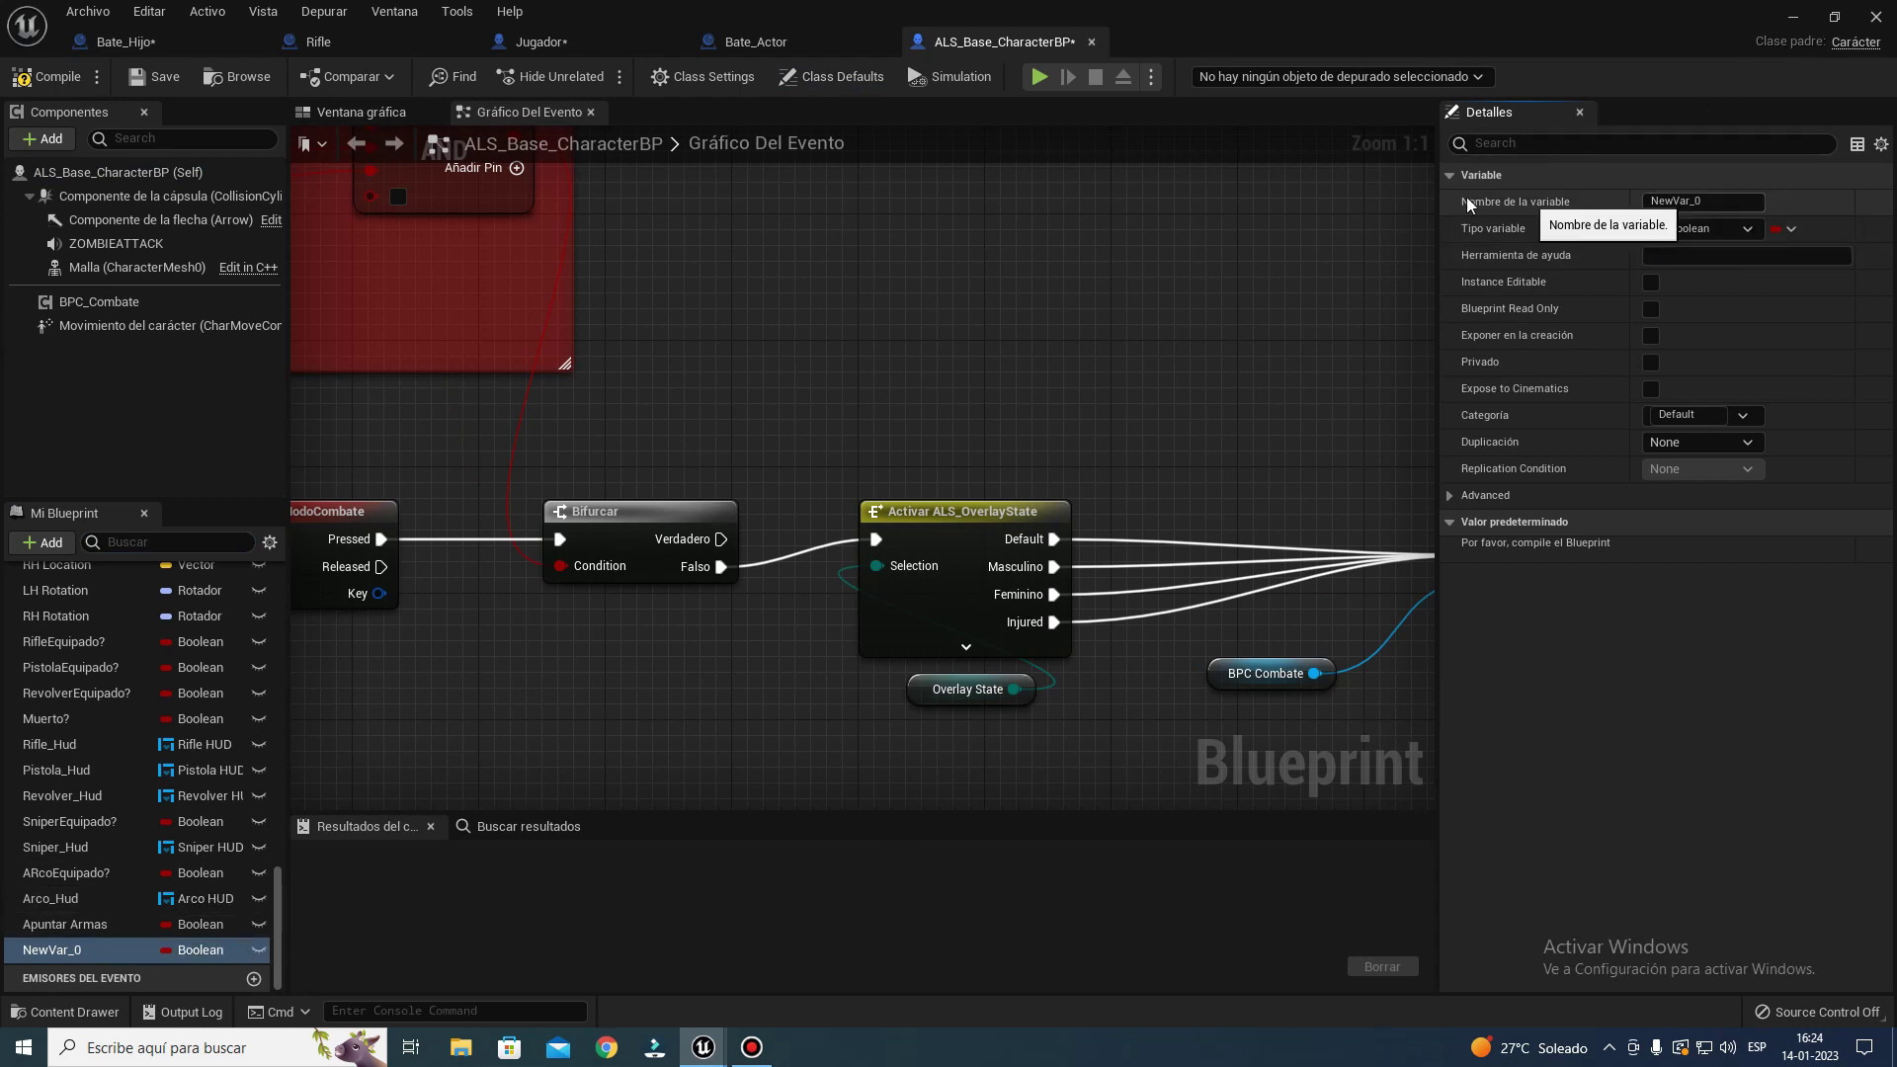
key("F2")
type("Bate")
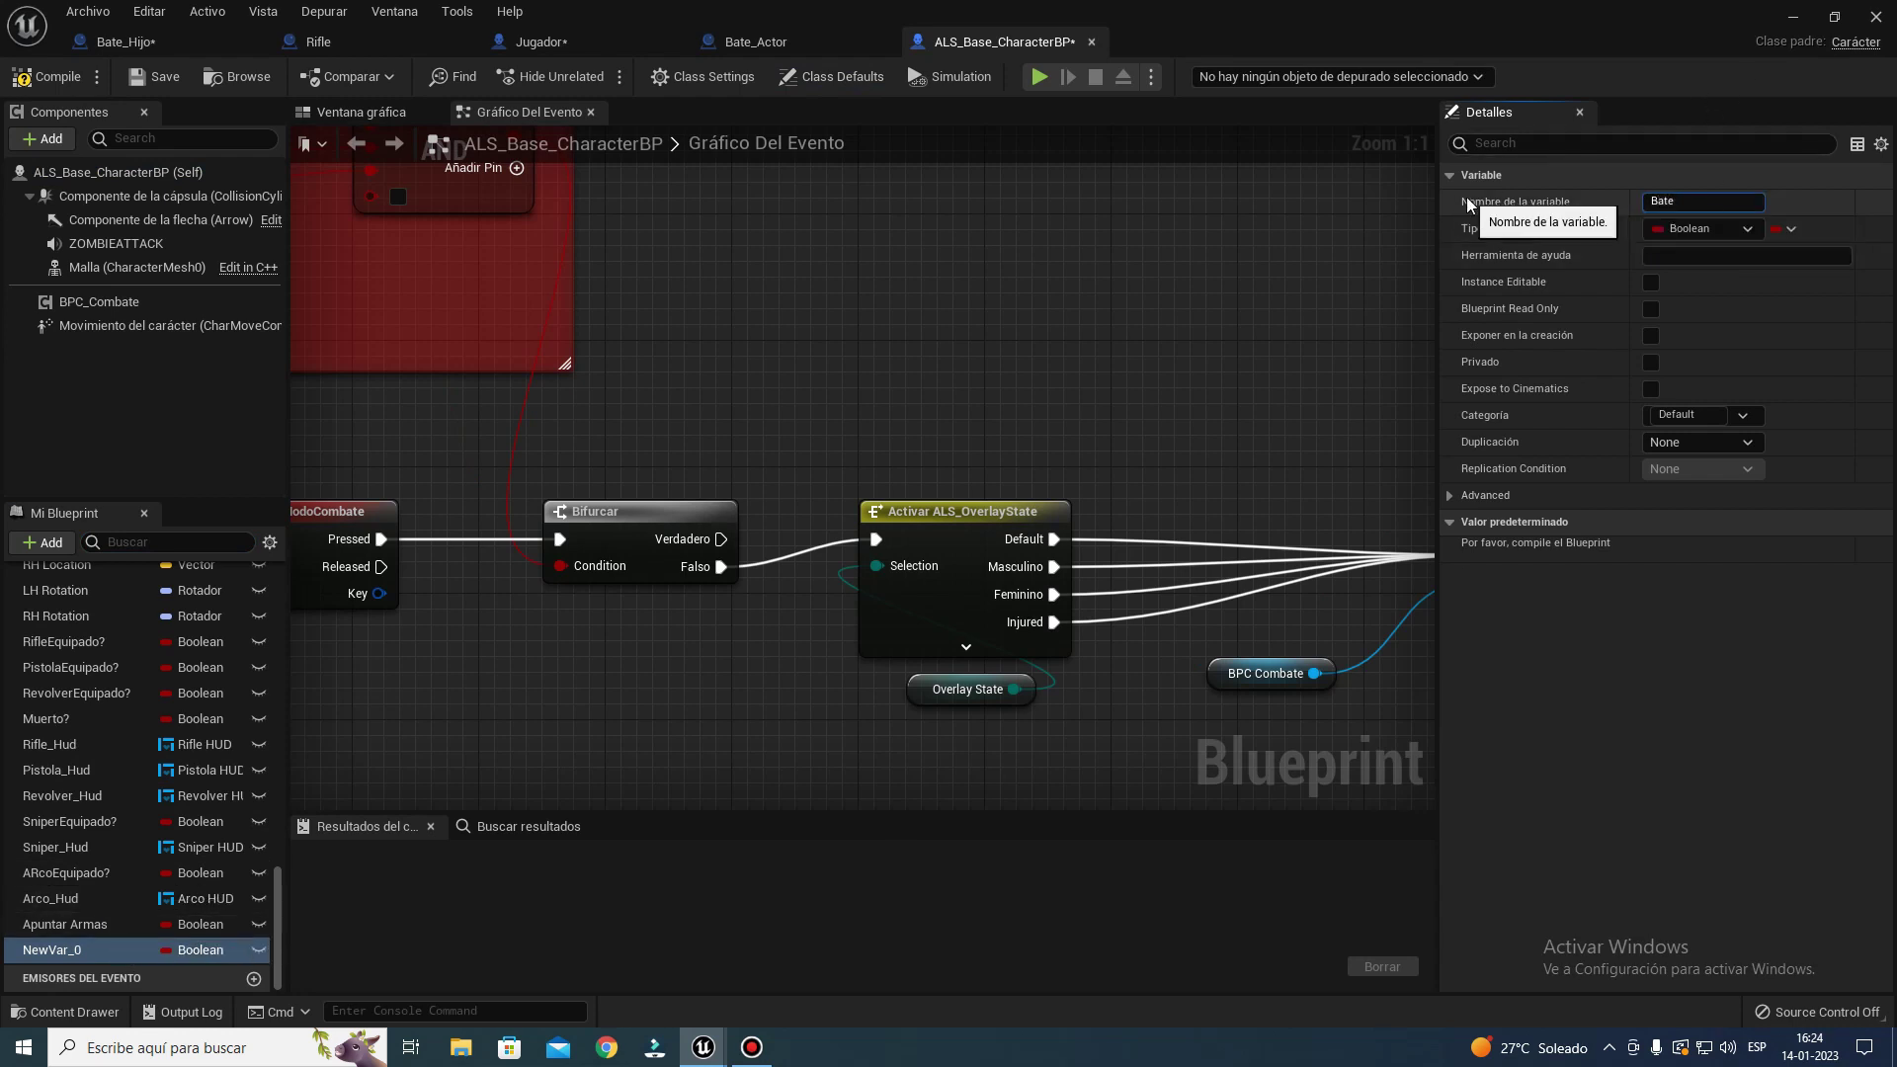
type("Equipado?")
key("Return")
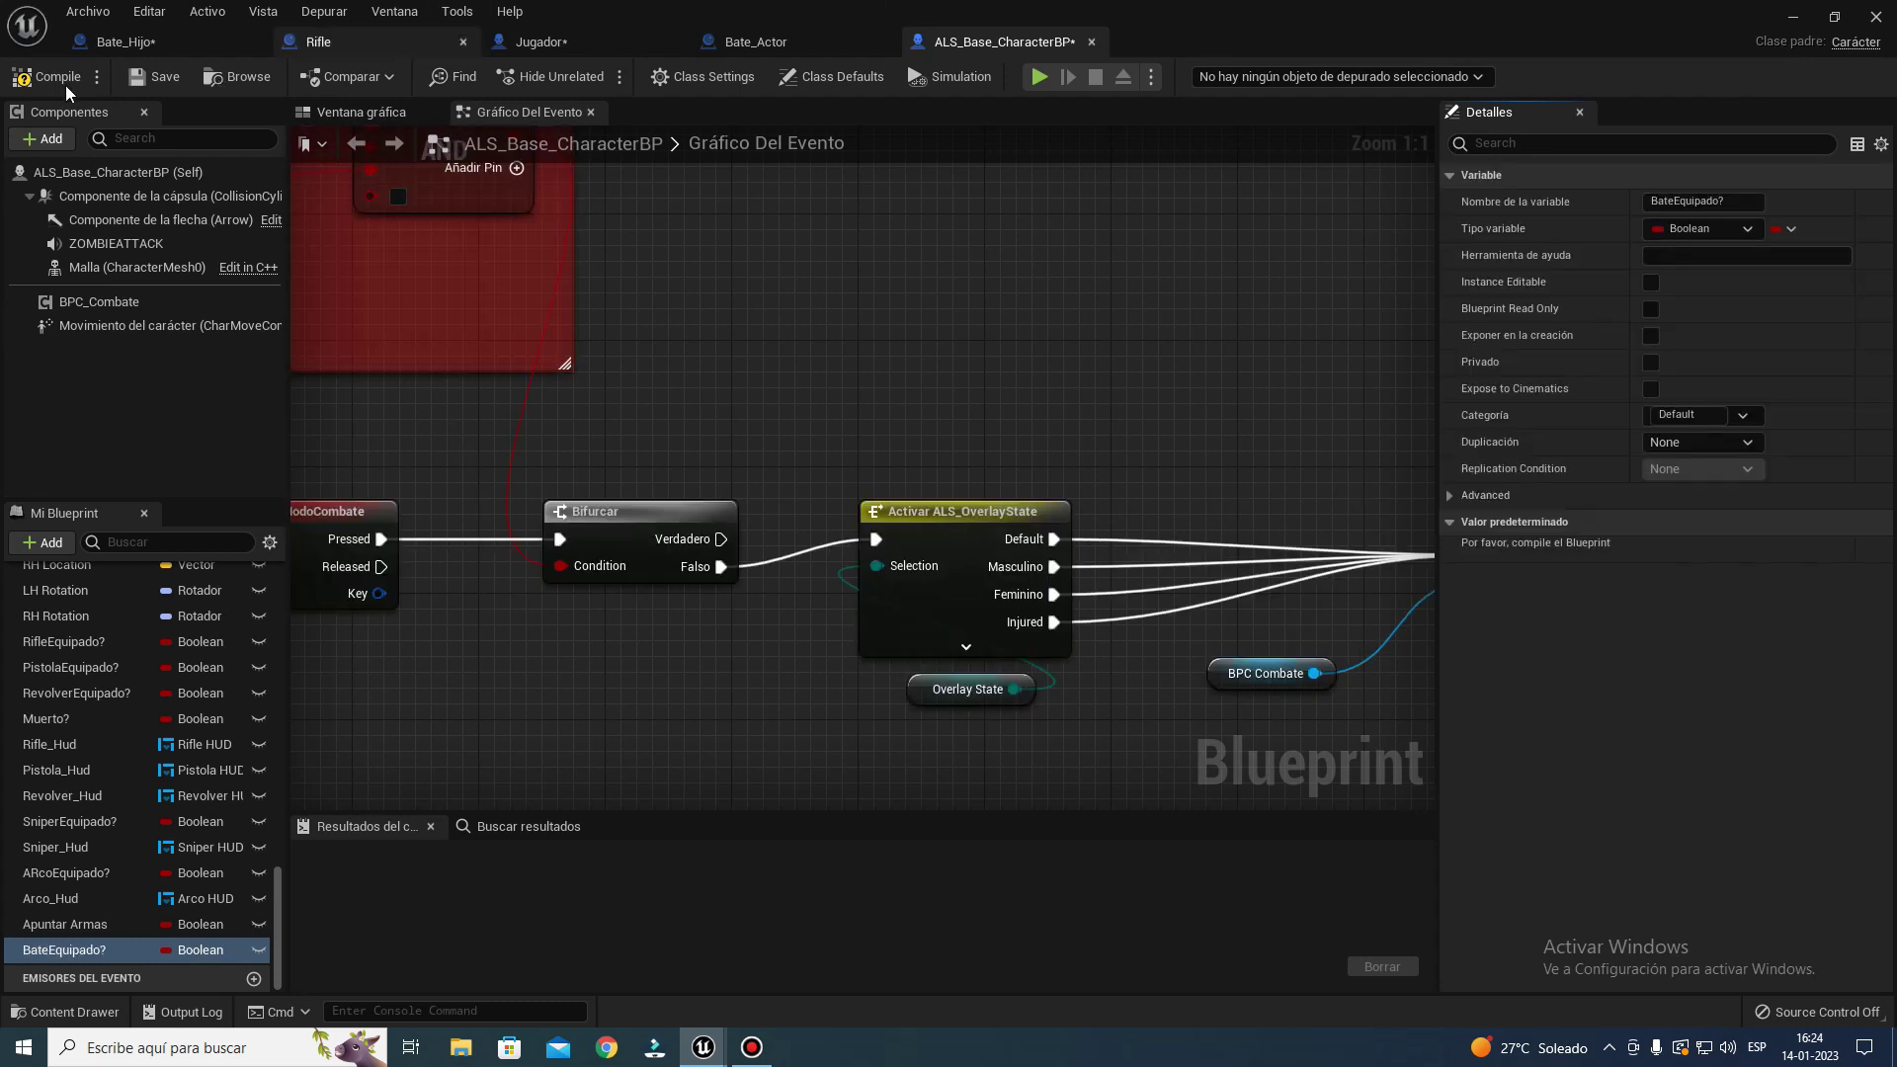
- Search 'RifleEquipa' in Buscar resultados, jump to the Tick Graph use, and select the Arco branch nodes
left_click(495, 828)
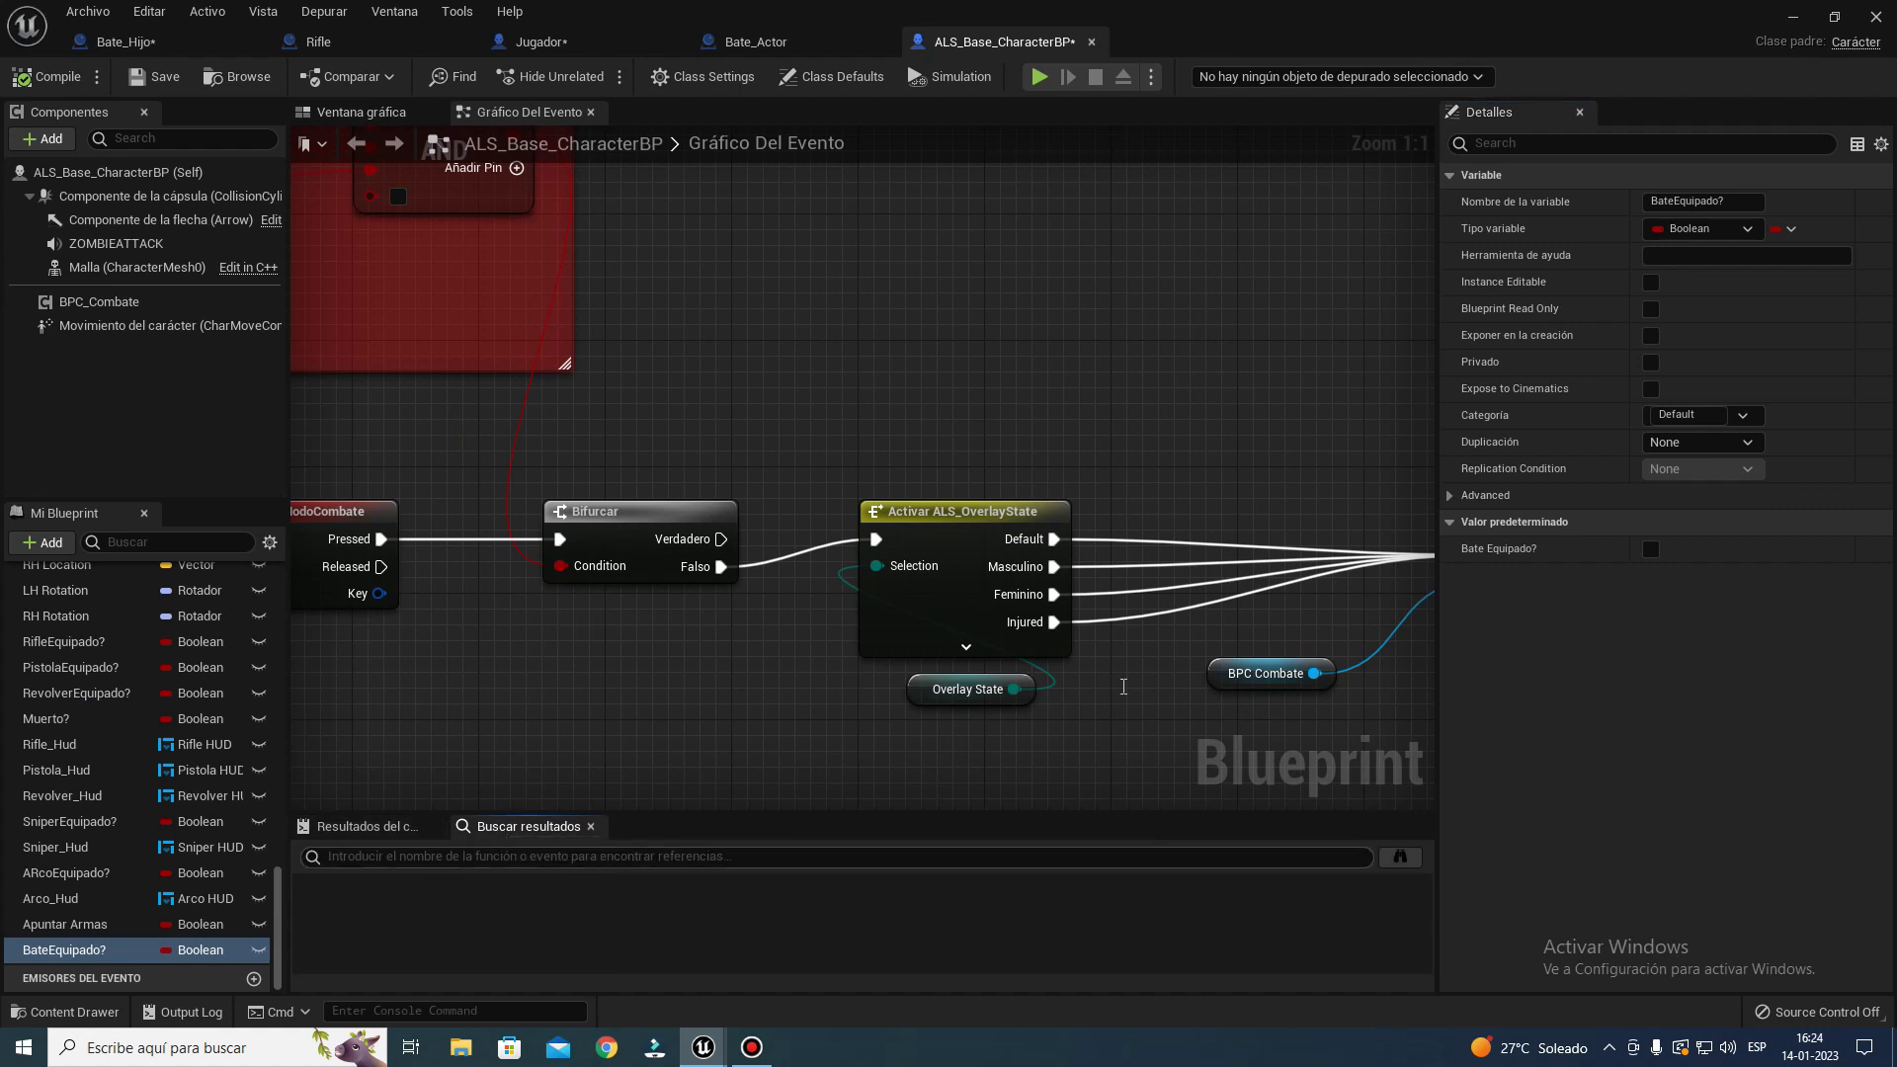
type("RifleEquipa")
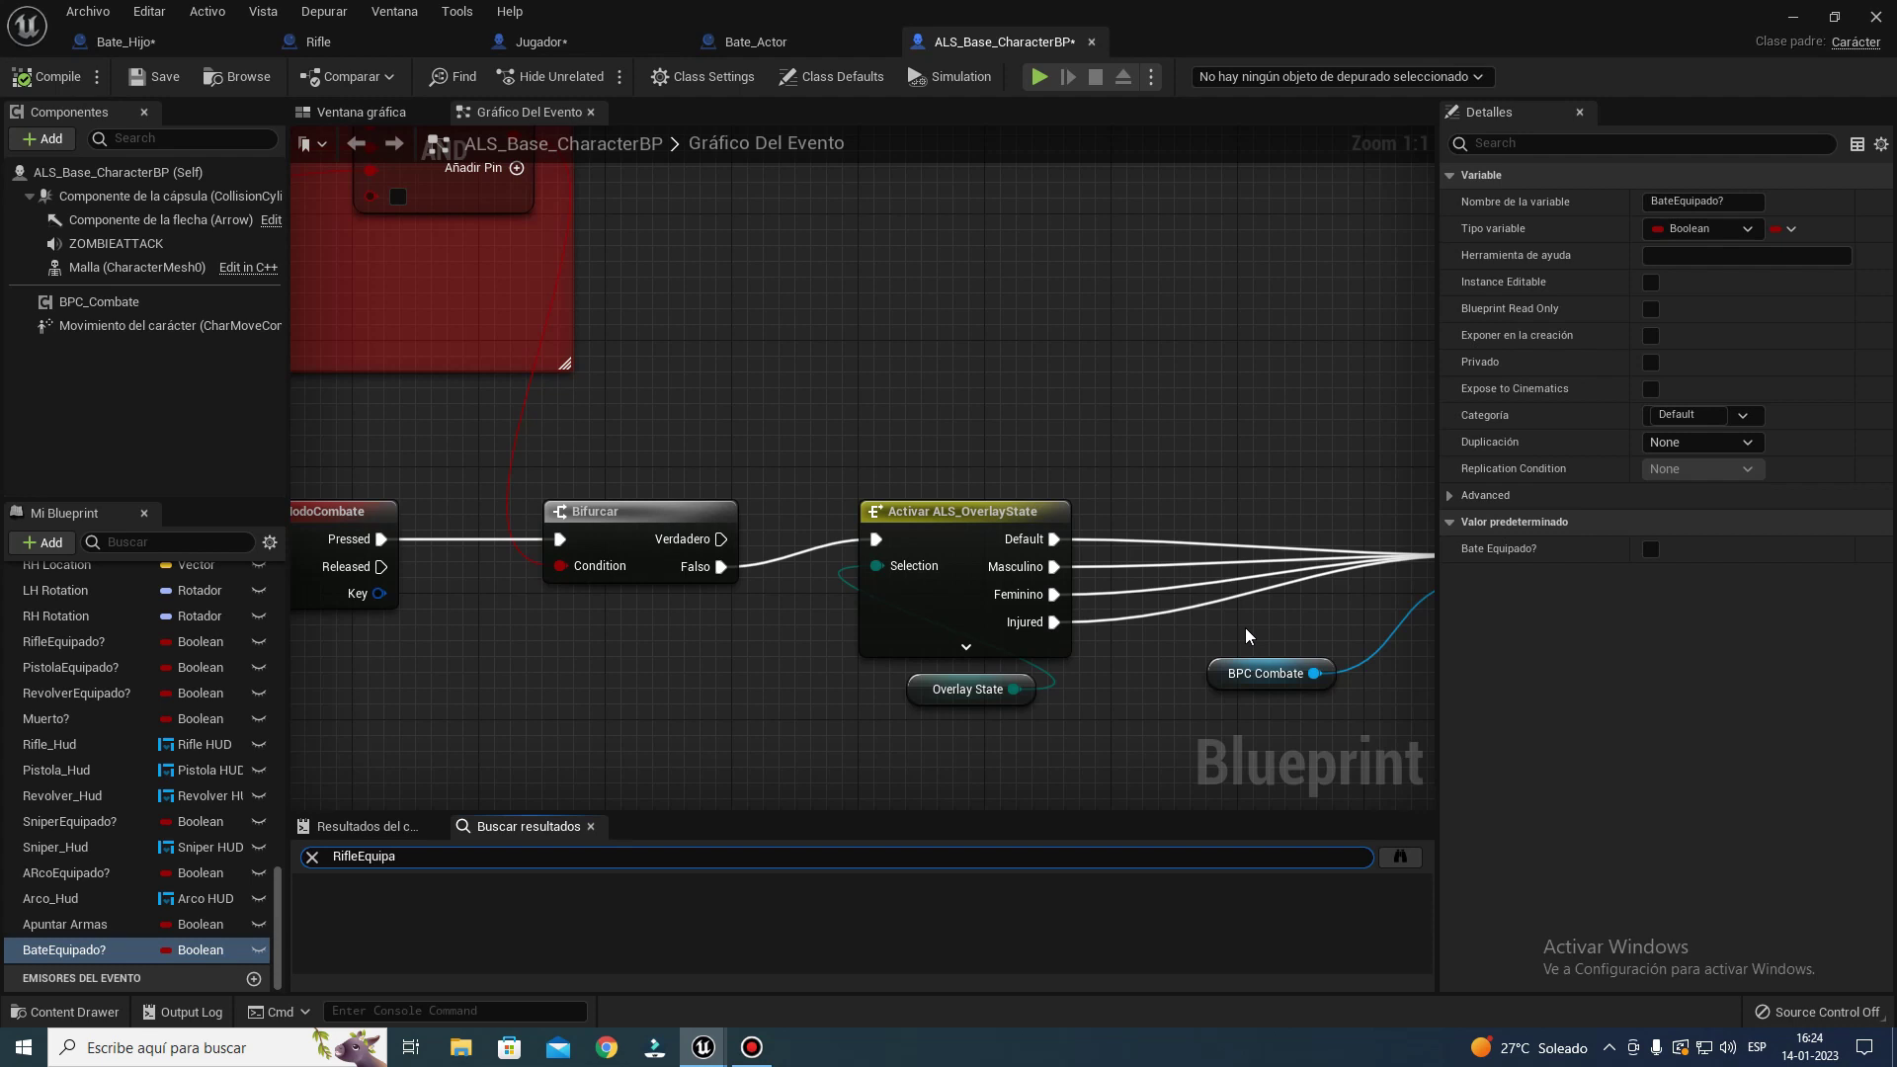
key("Return")
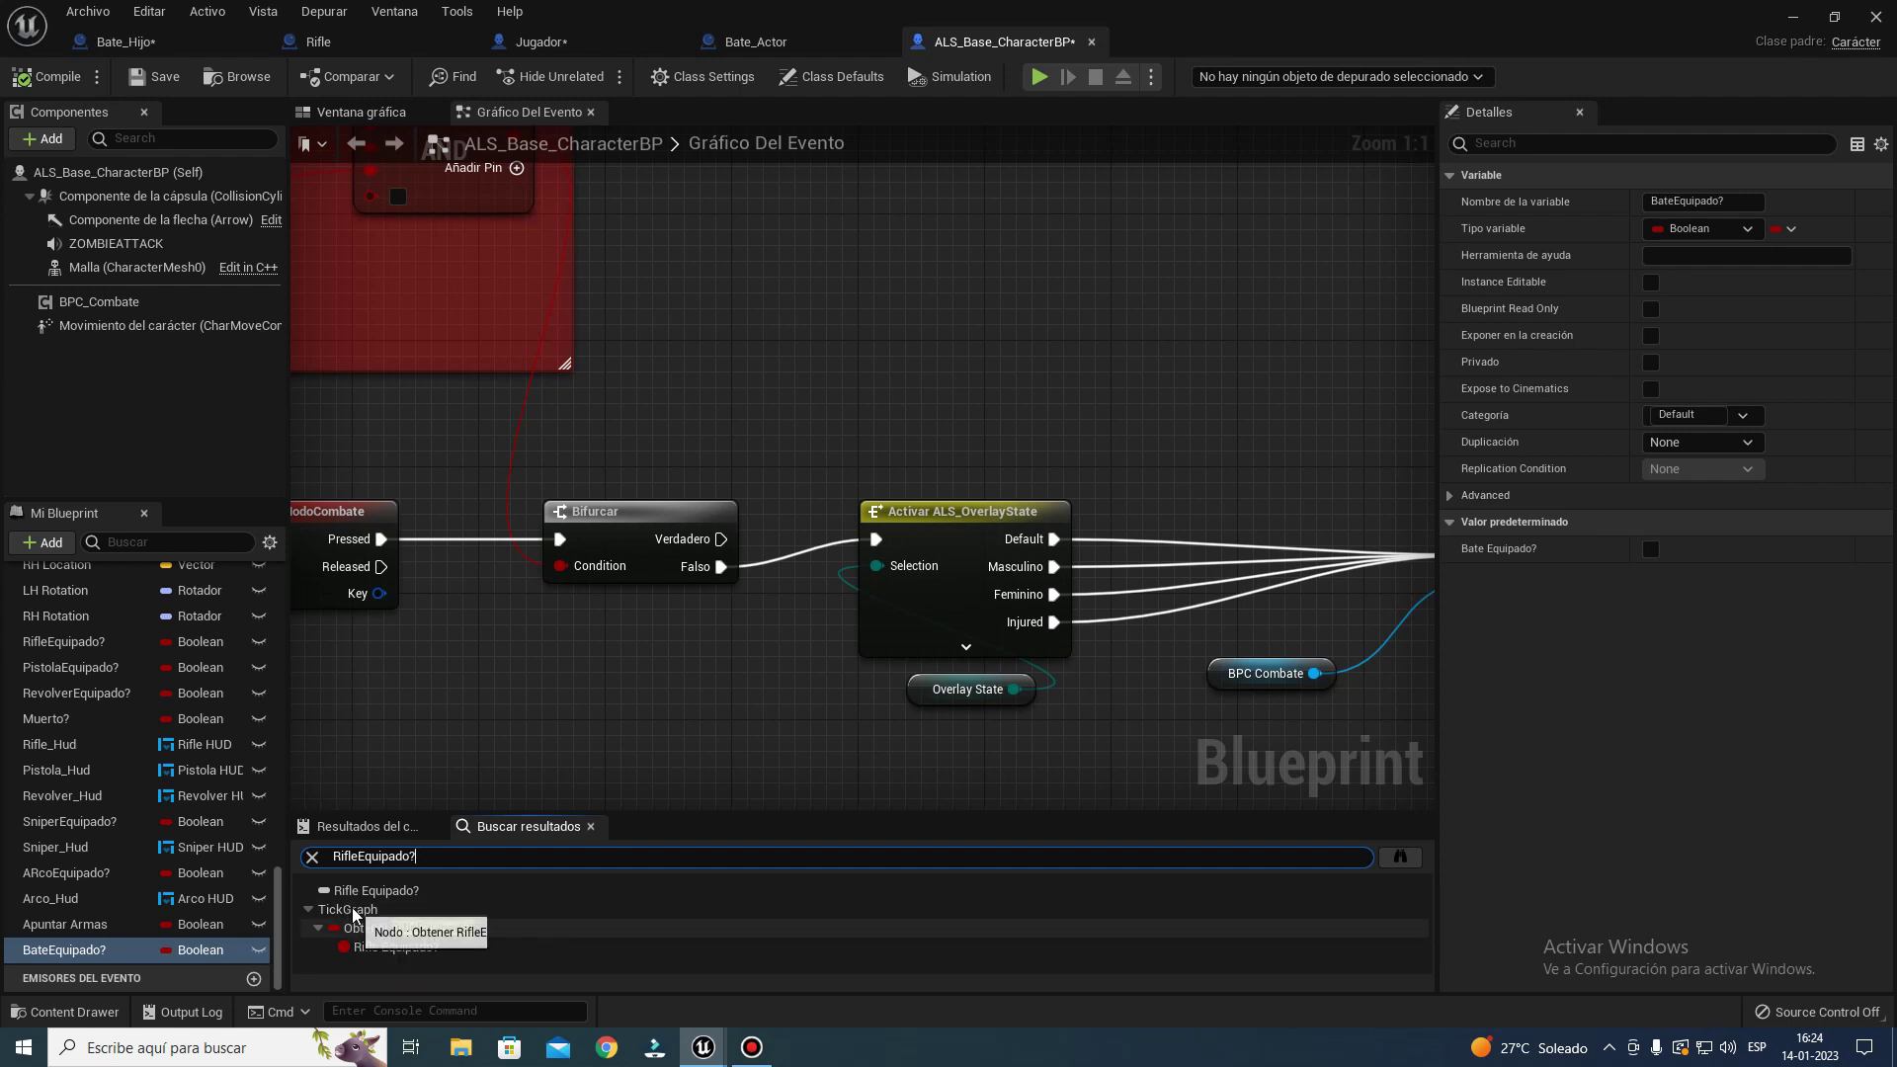
double_click(353, 911)
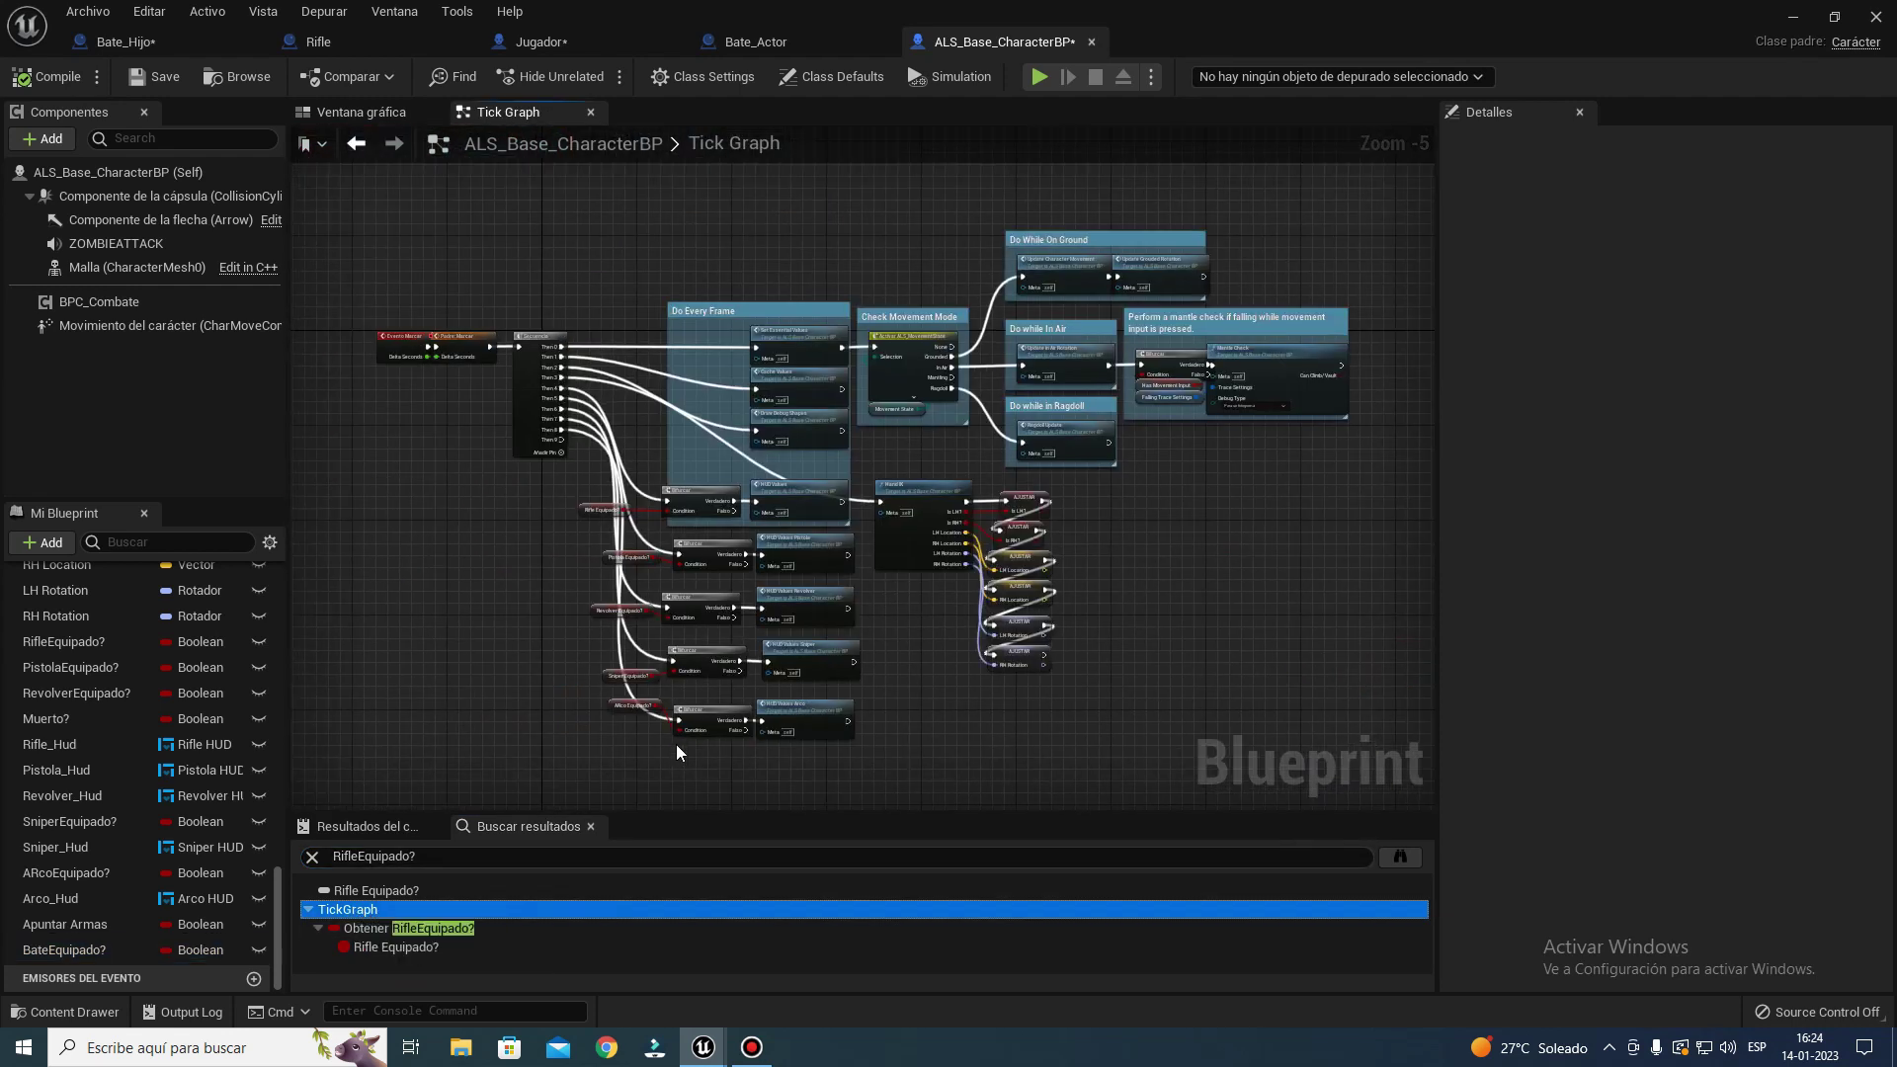
scroll(676, 748, "up", 3)
left_click_drag(459, 771, 1094, 680)
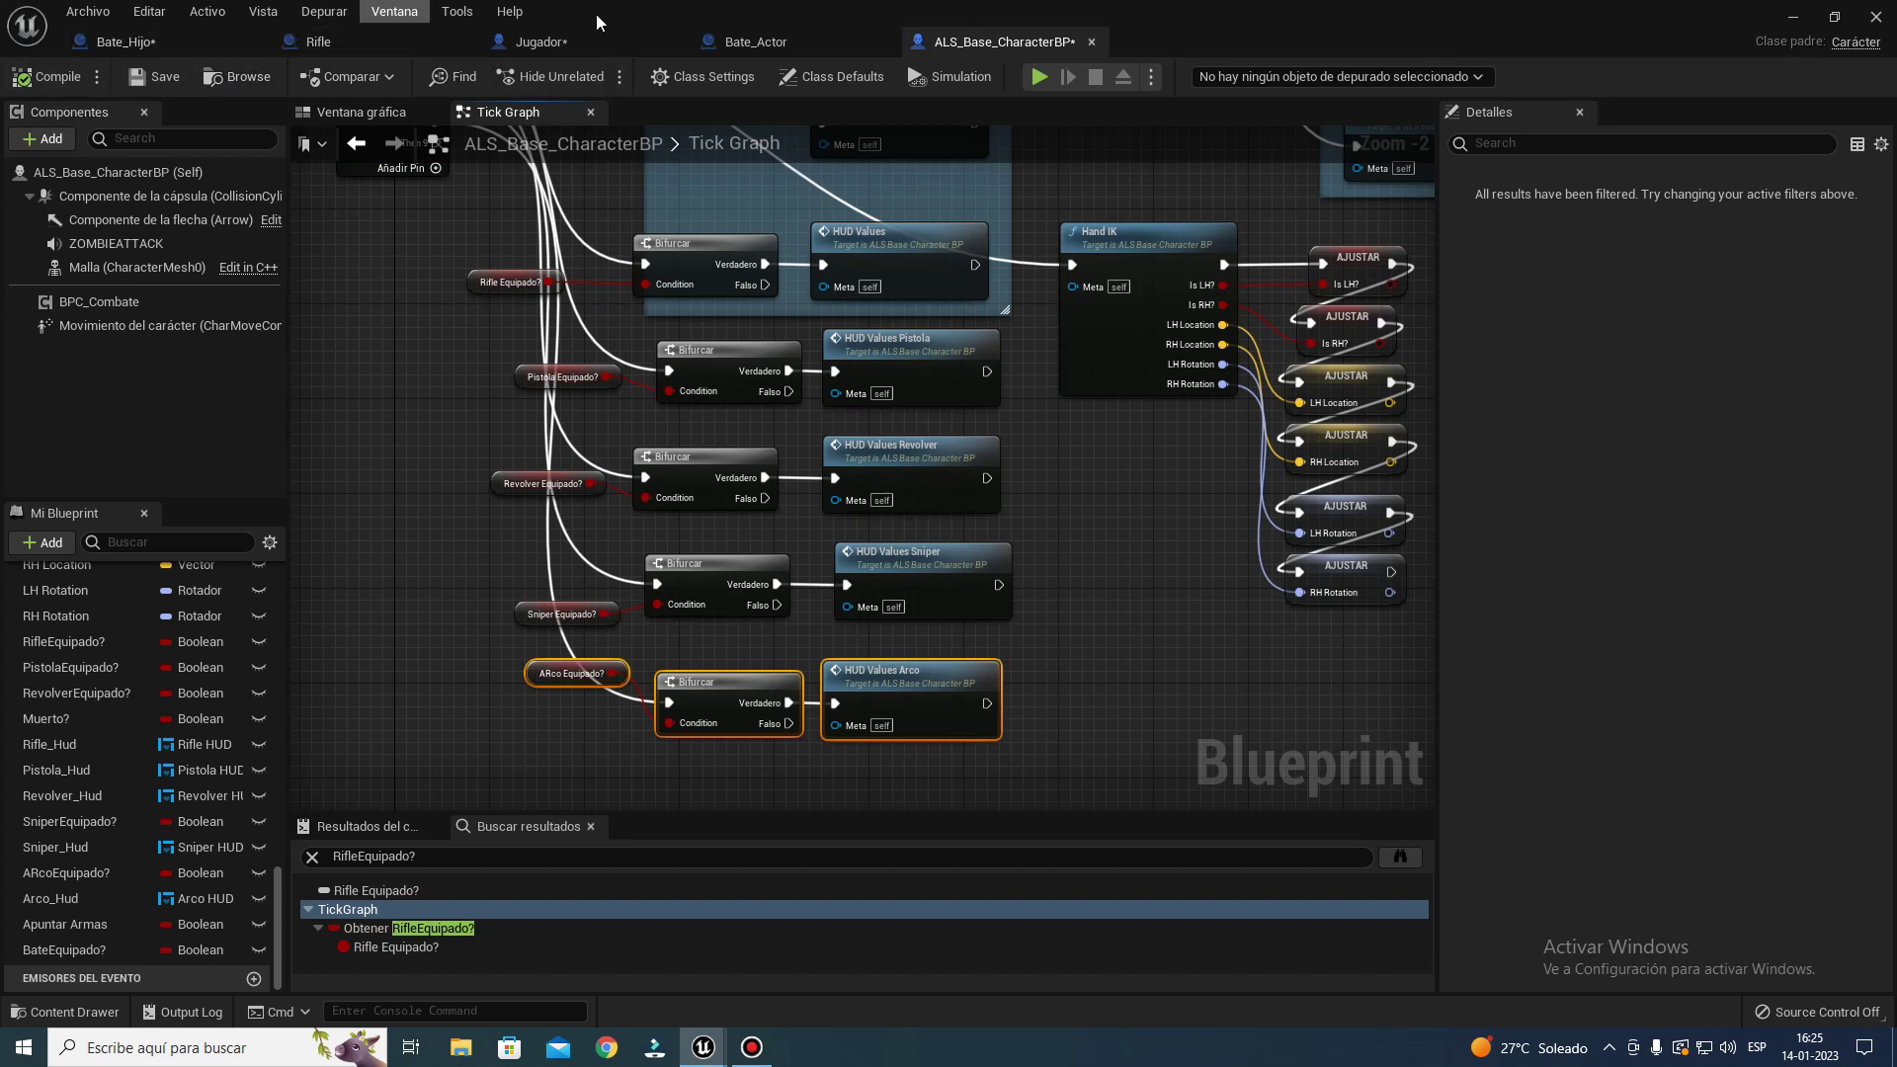
- In Jugador, add a Get Bate Equipado? node and wire it into the rifle OR node
left_click(550, 43)
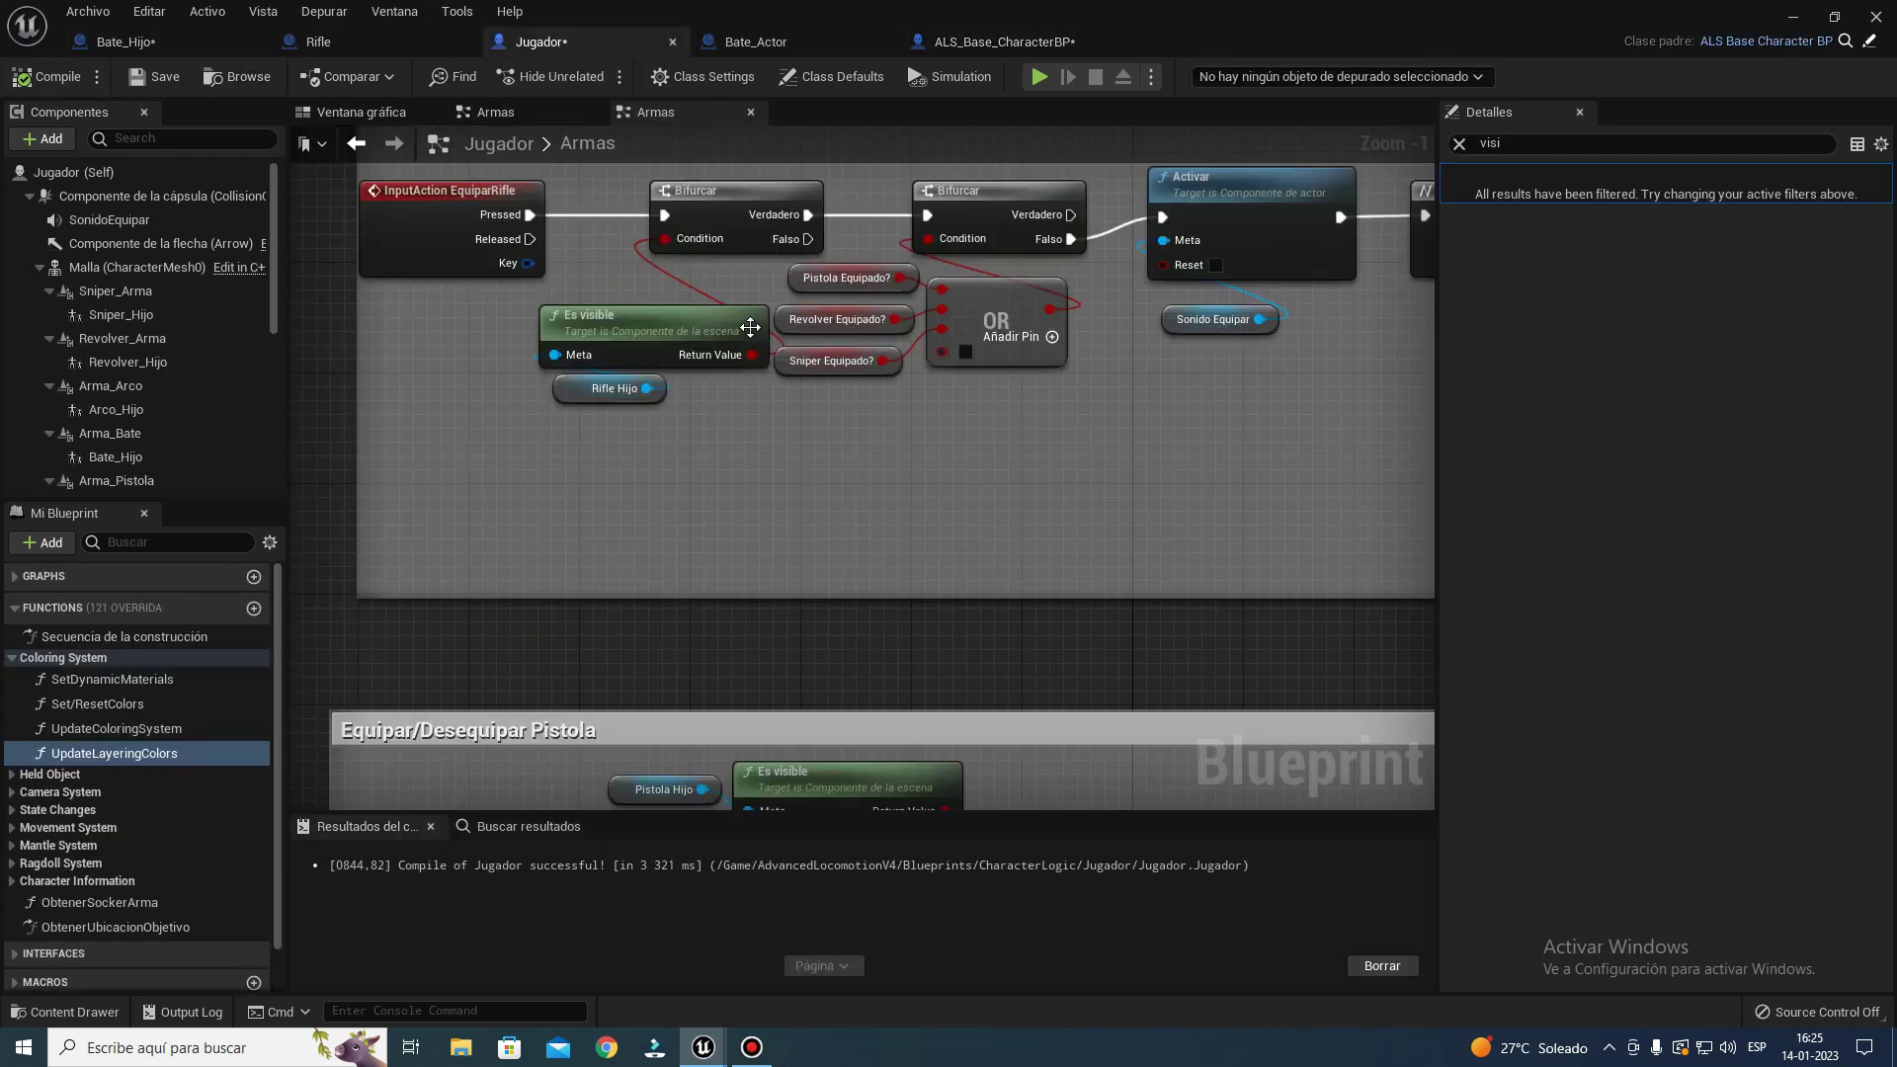
right_click(702, 441)
type("bate")
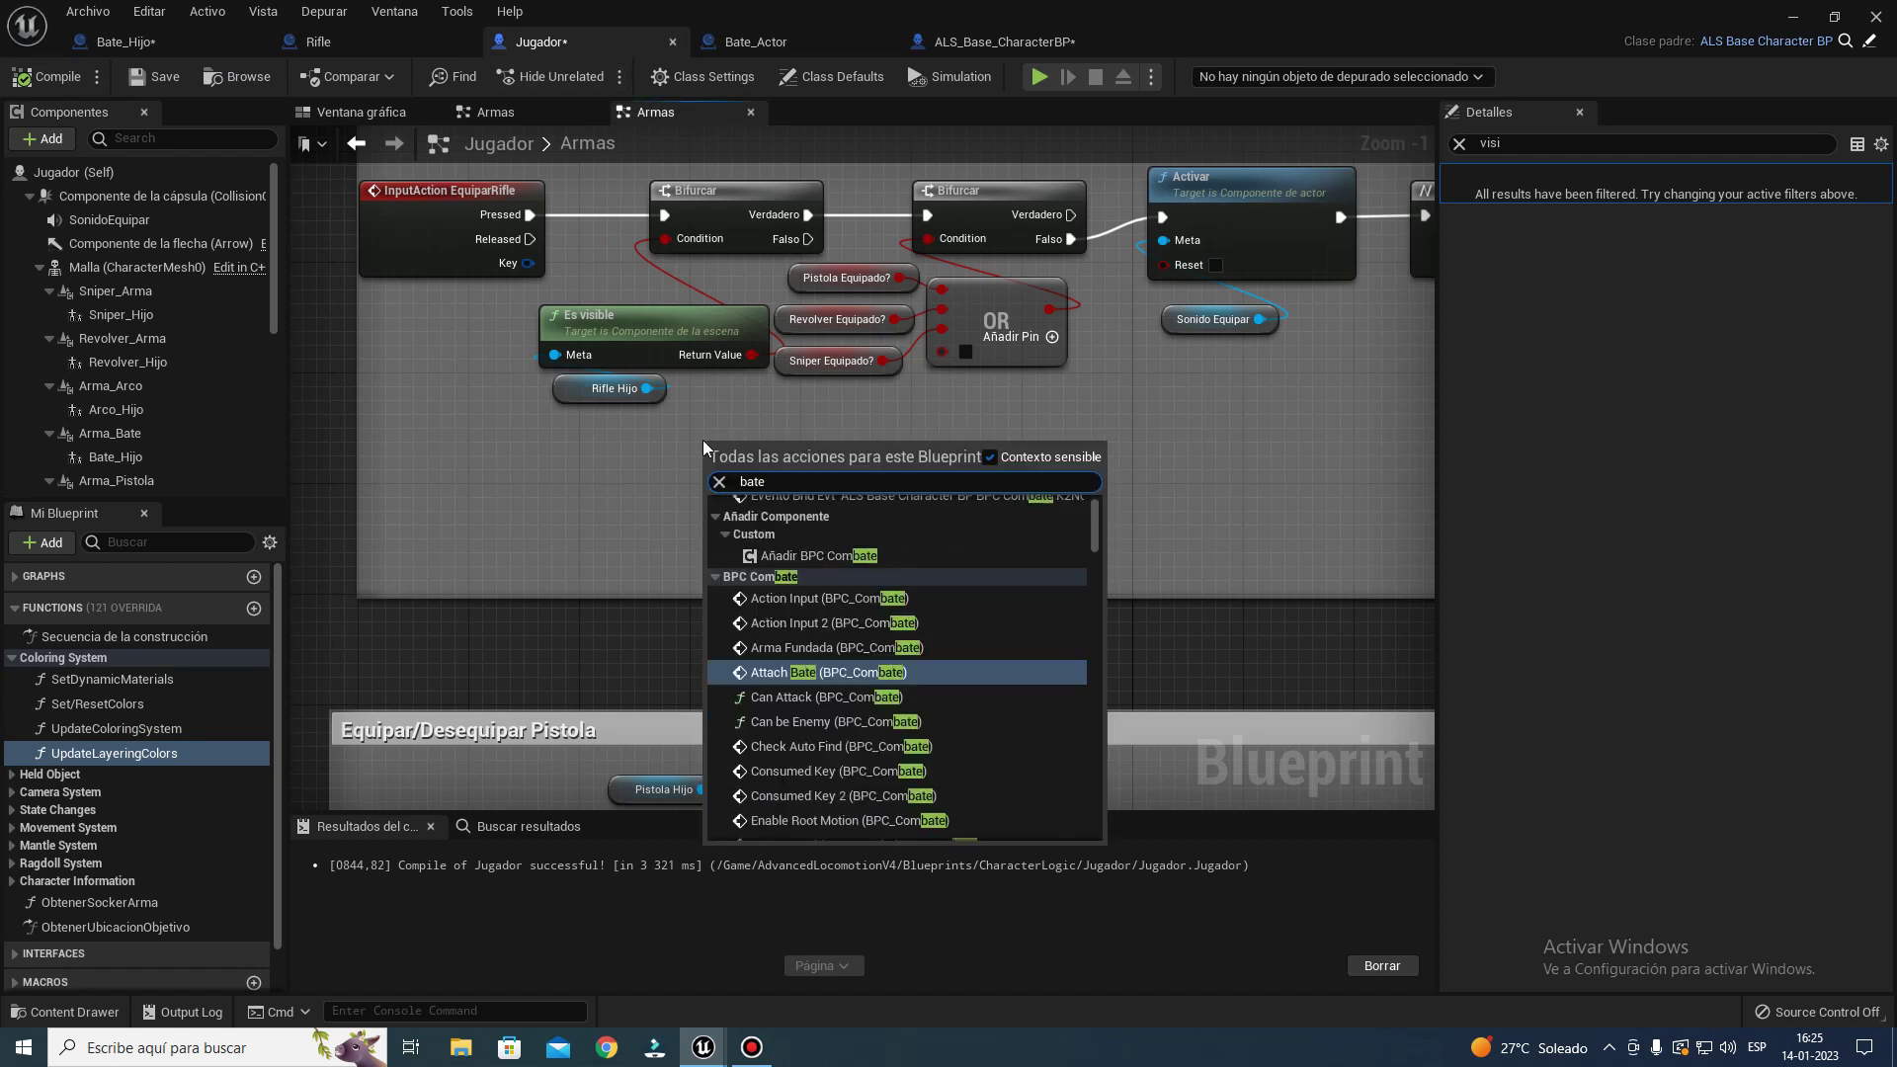
type("equi")
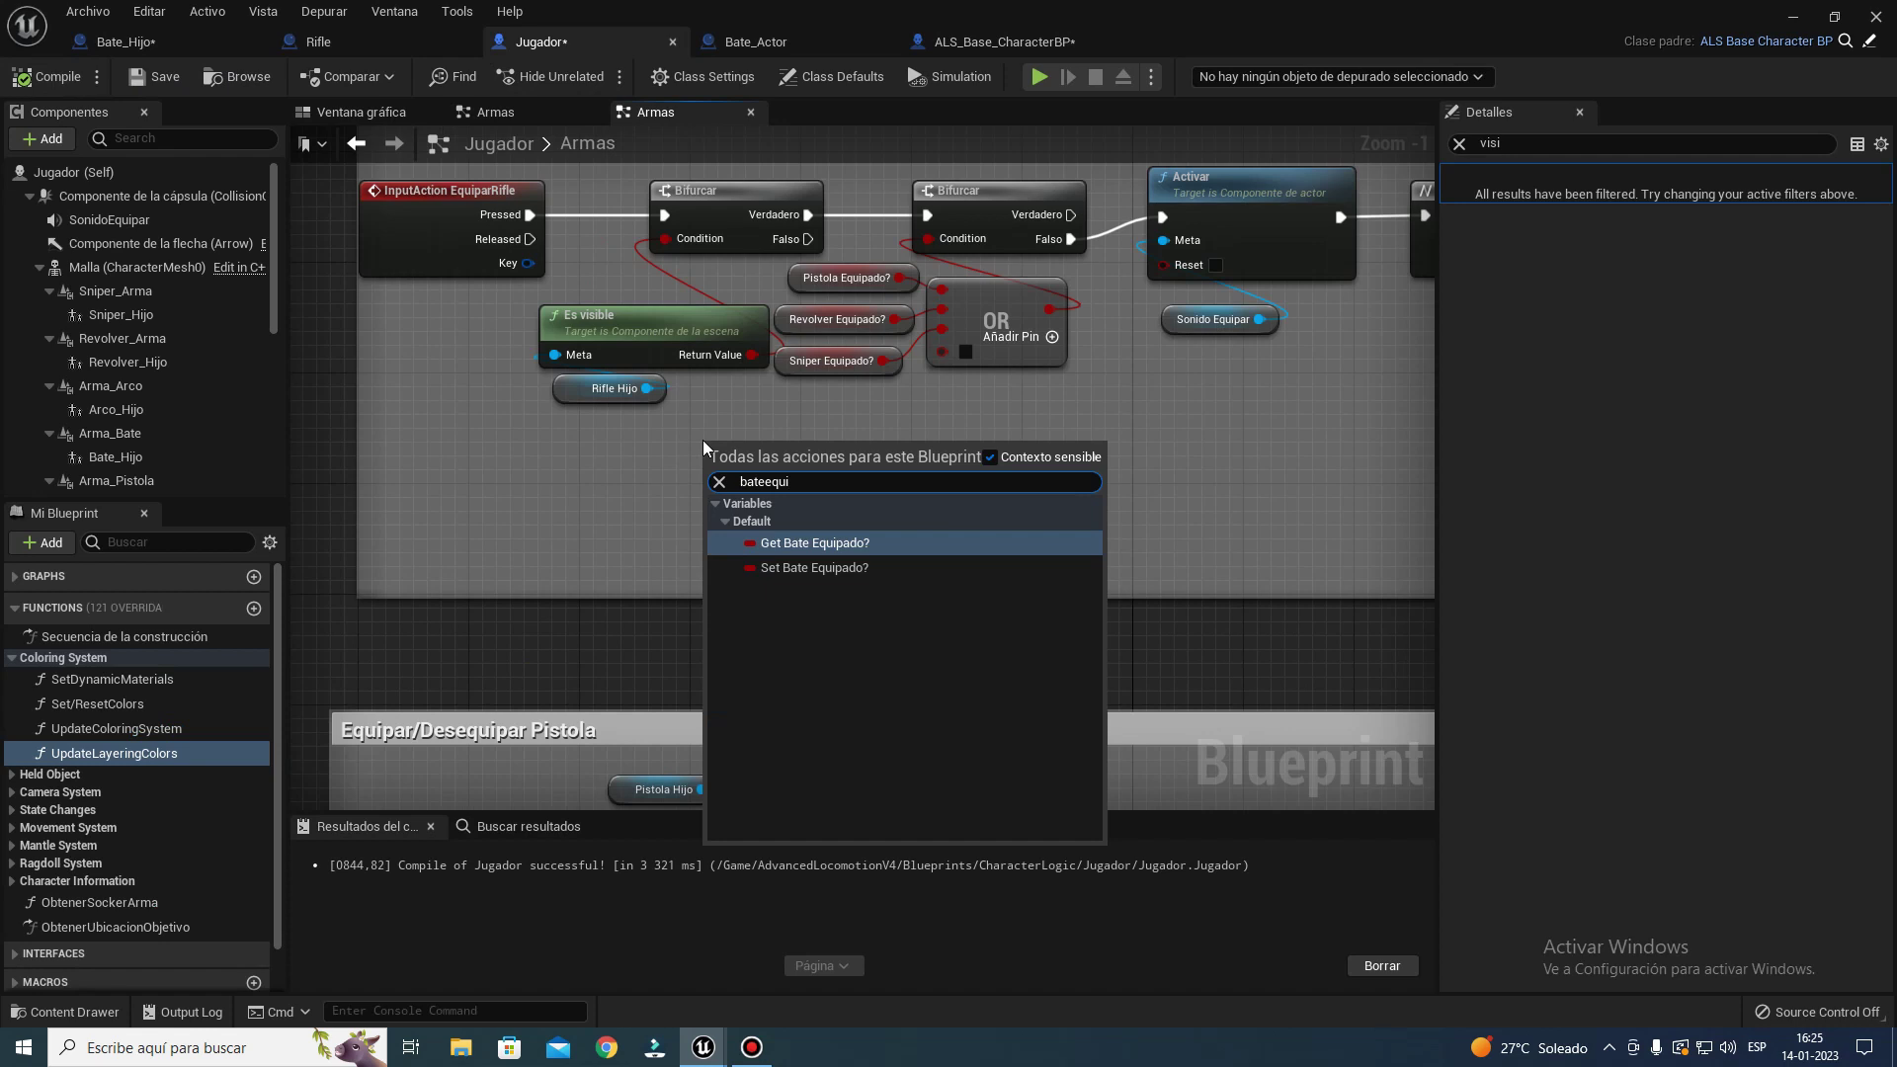
key("Return")
left_click_drag(806, 457, 944, 349)
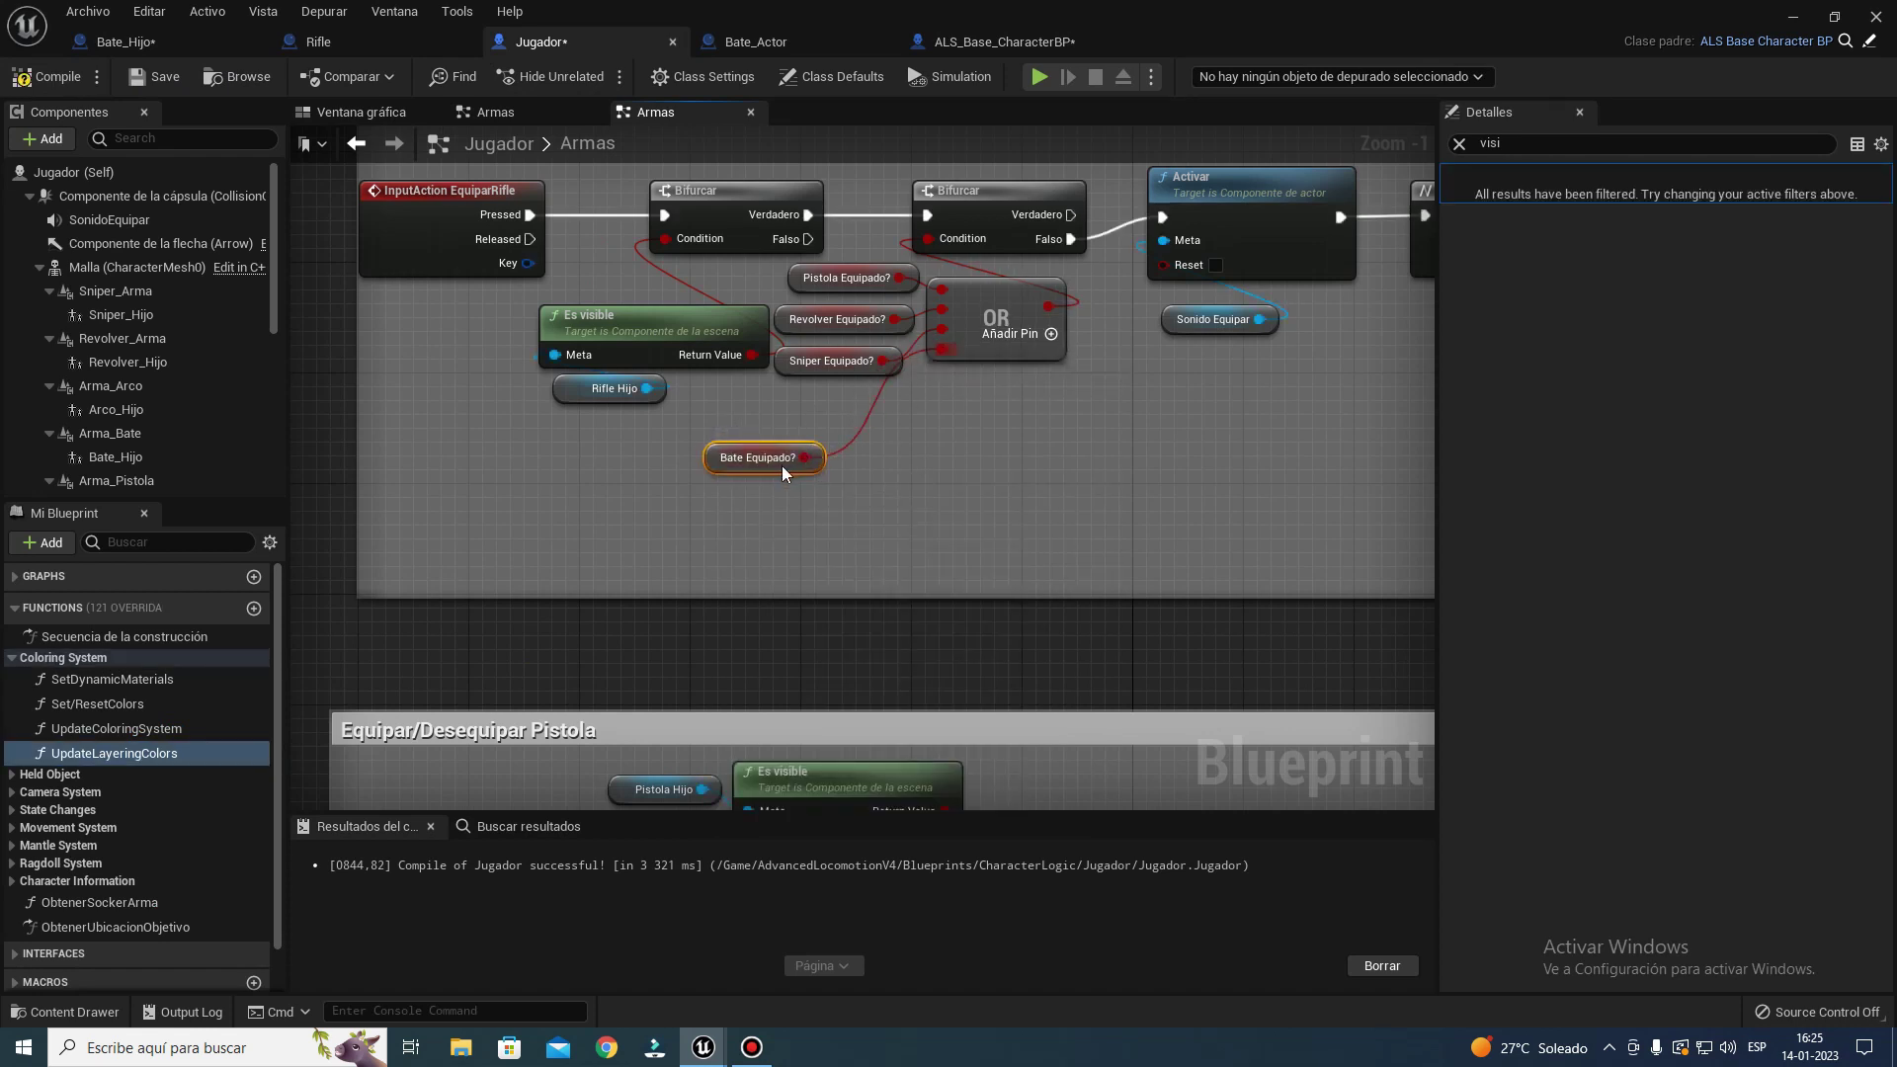
- Add an OR pin for Bate Equipado? on the pistol and revolver equip checks
right_click_drag(611, 790, 669, 167)
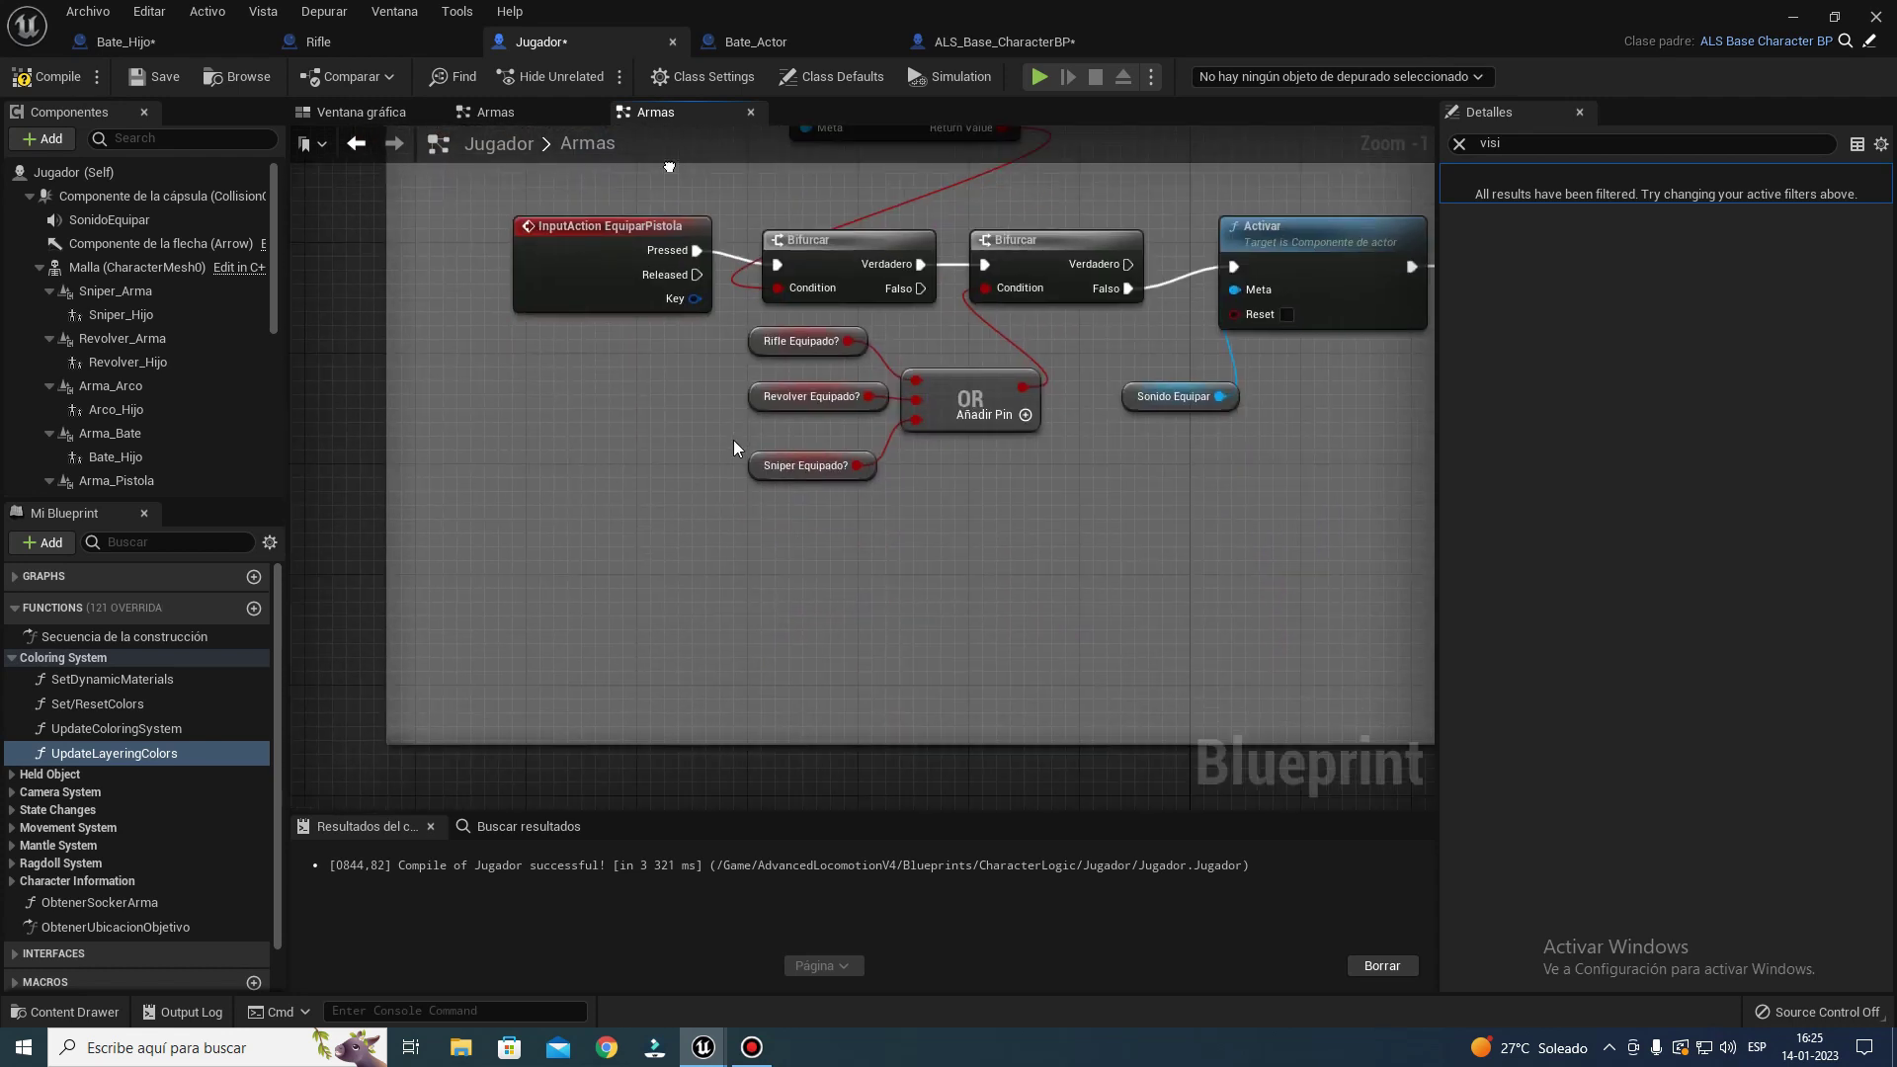
left_click(1026, 418)
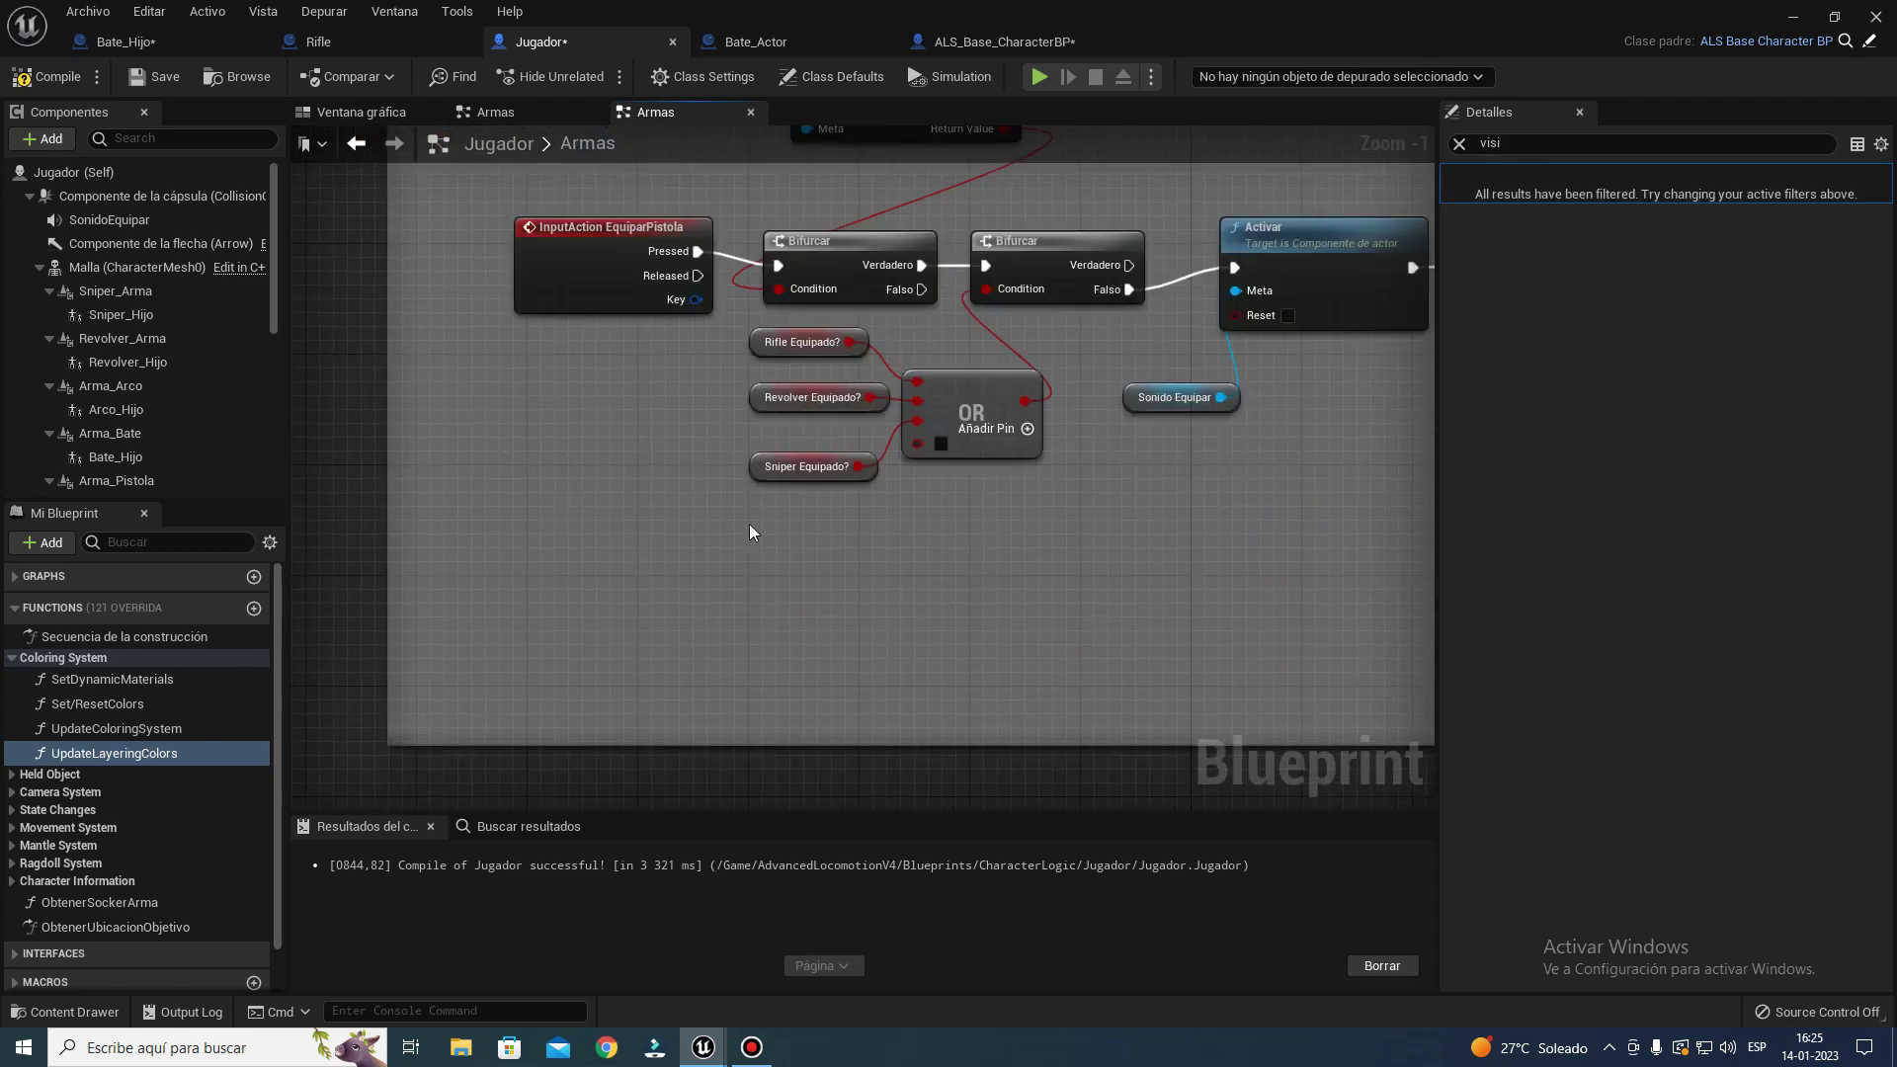
left_click_drag(877, 549, 921, 443)
mouse_move(943, 492)
right_mouse_down()
mouse_move(905, 467)
mouse_move(741, 156)
right_mouse_up()
key("ctrl+v")
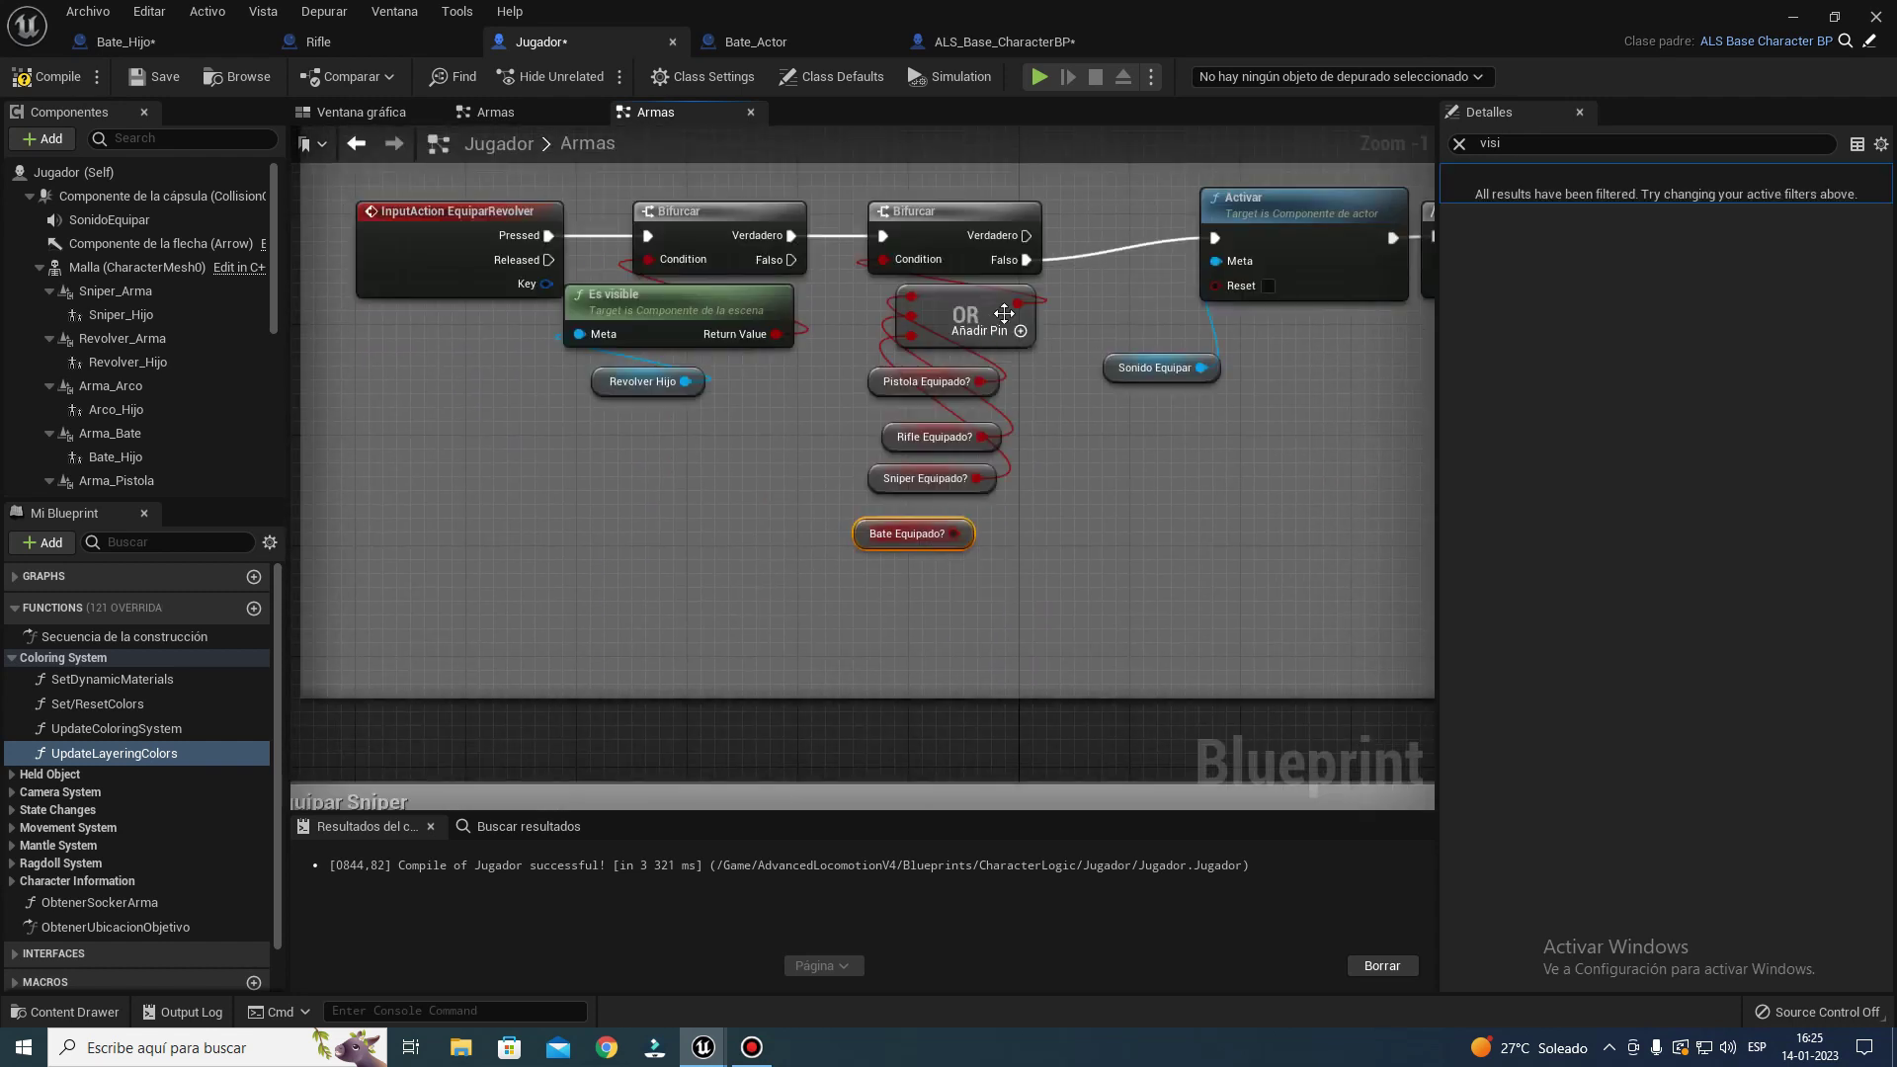
left_click(1021, 331)
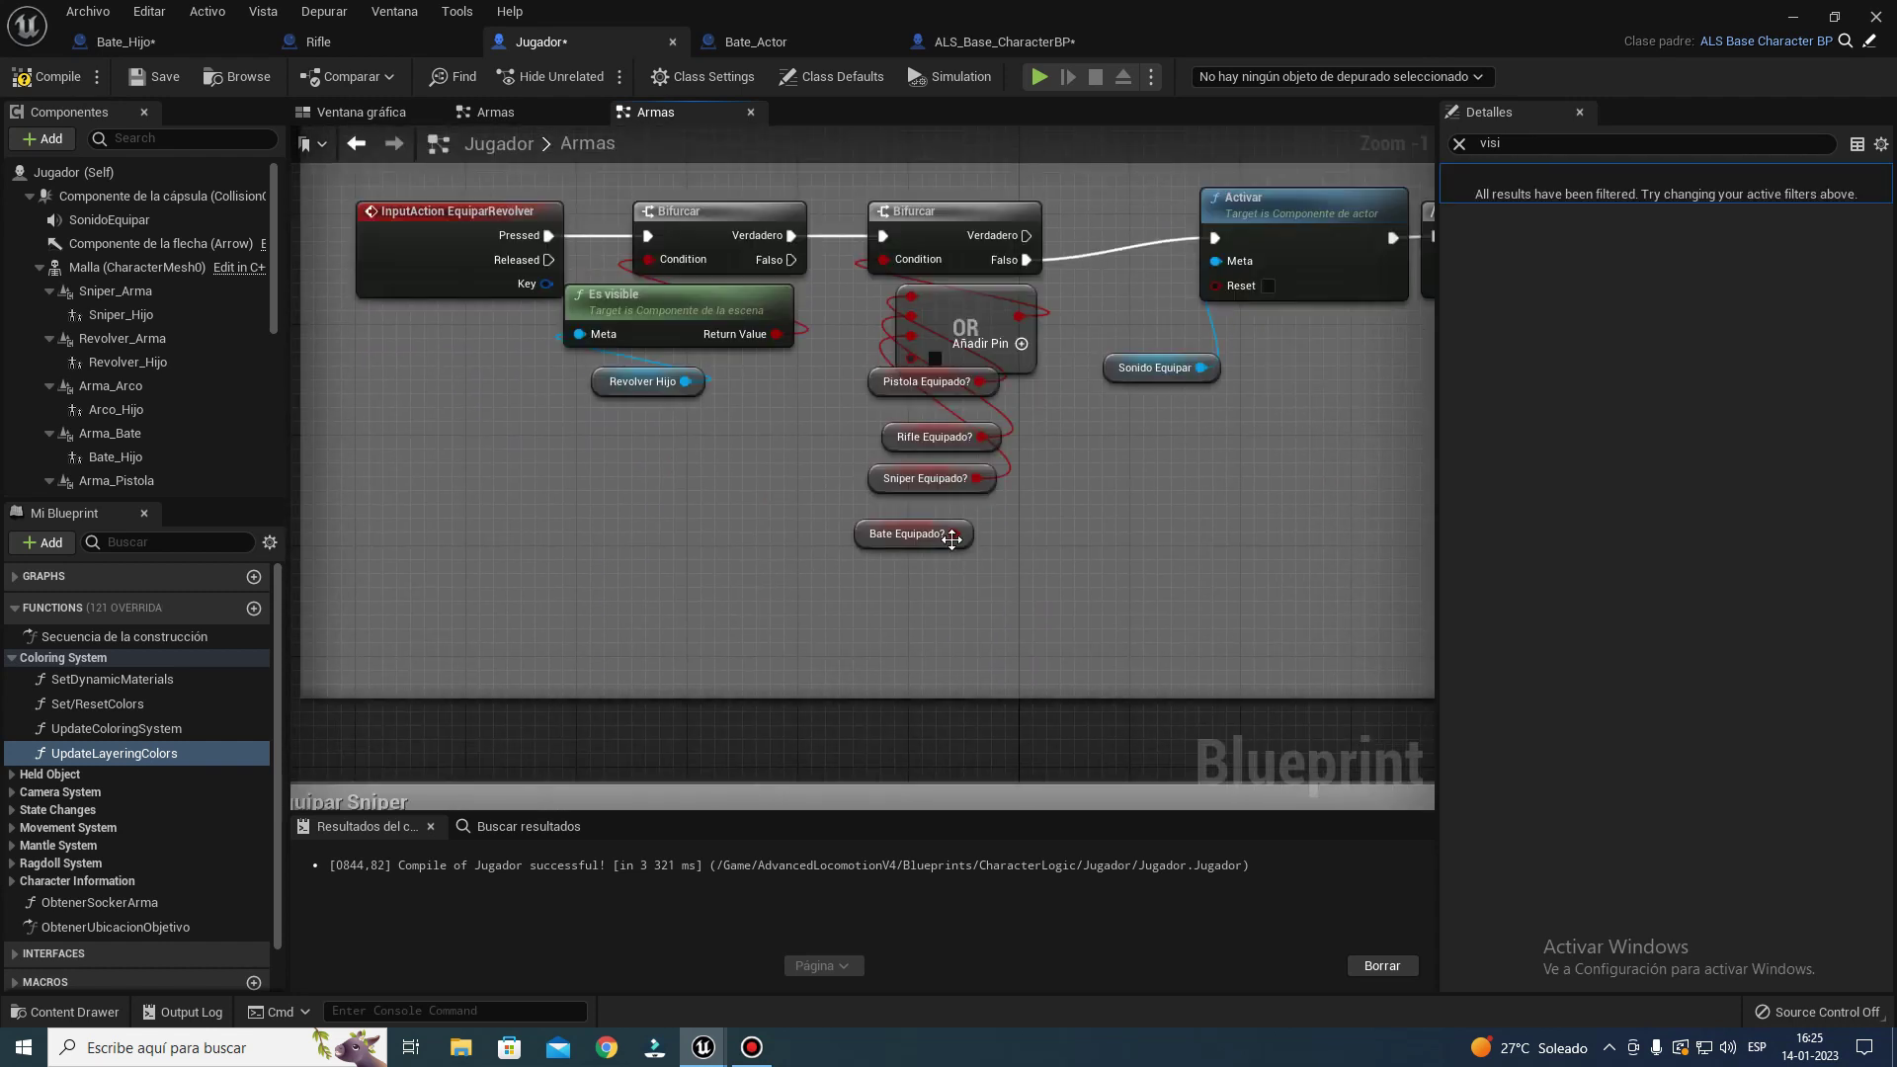
left_click_drag(953, 533, 913, 358)
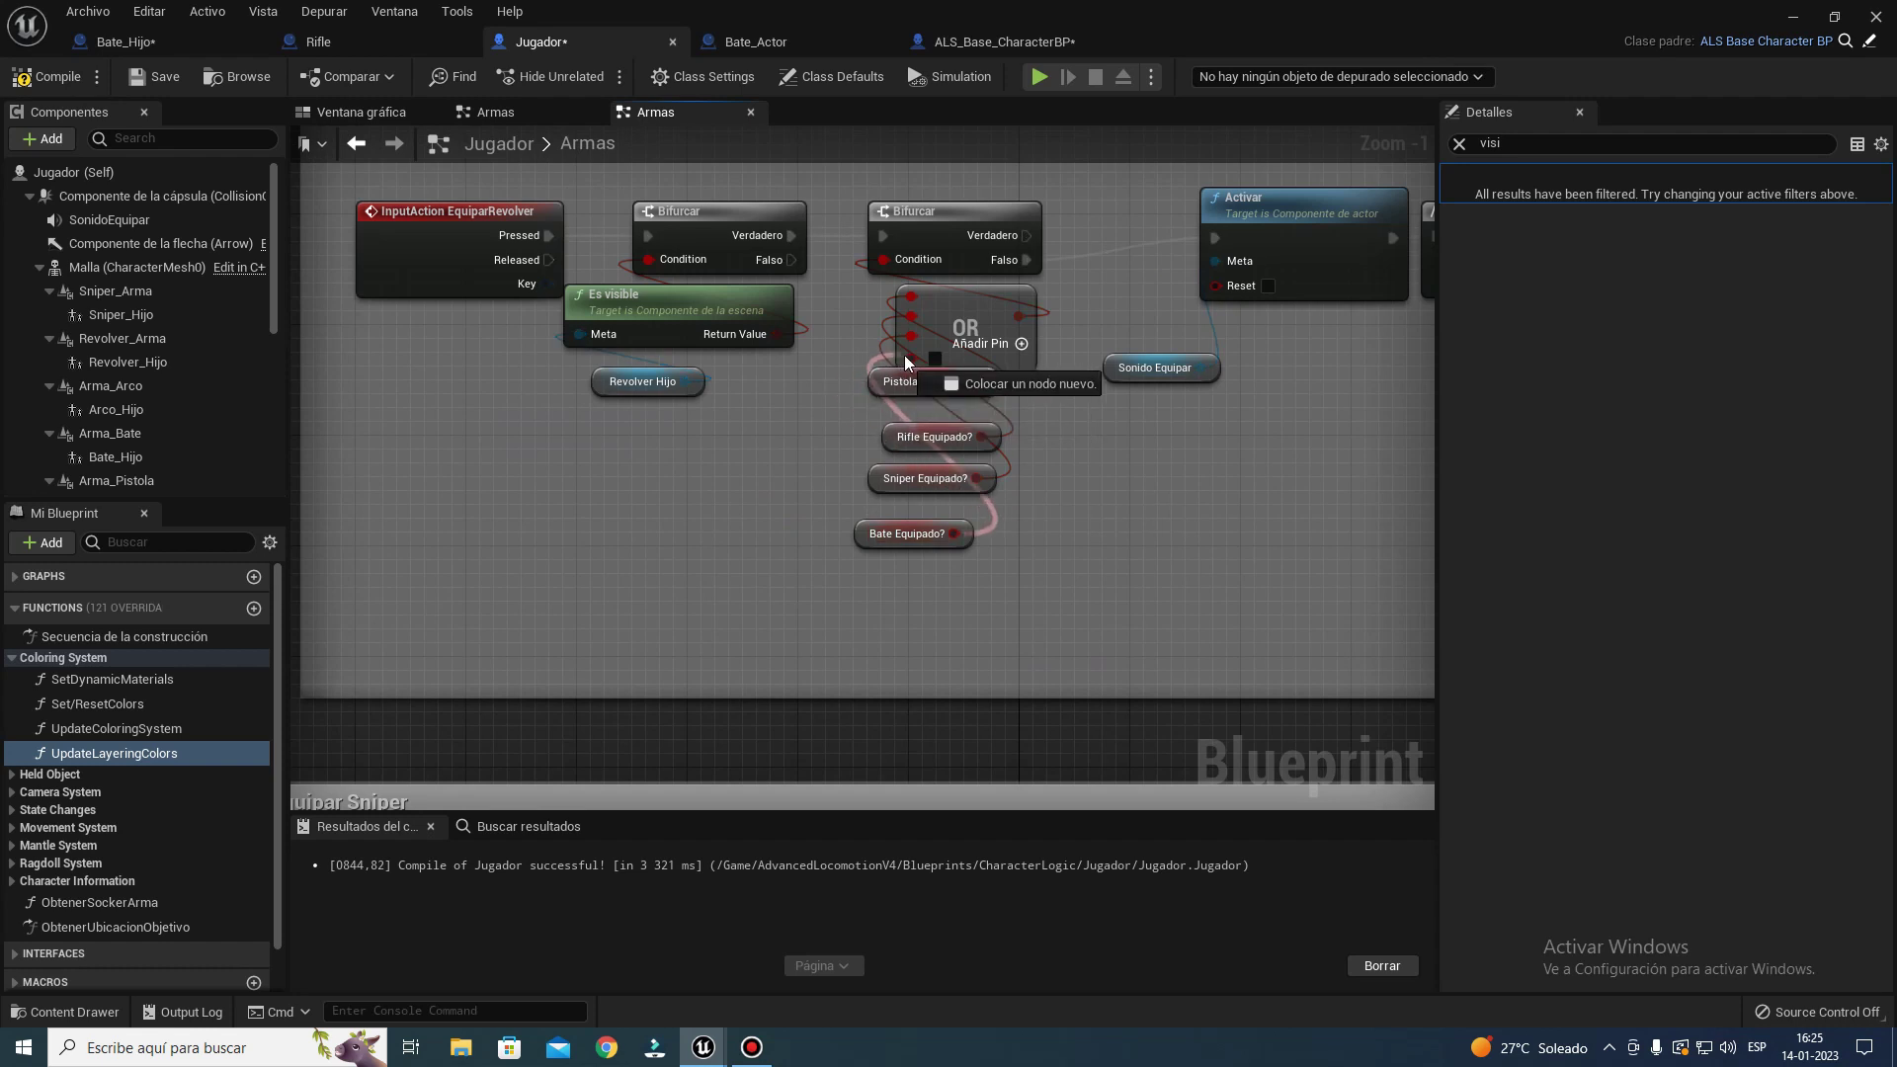
- Wire Bate Equipado? into the sniper OR node and compile Jugador
mouse_move(664, 444)
right_mouse_down()
mouse_move(877, 605)
mouse_move(495, 507)
mouse_move(903, 518)
mouse_move(1099, 392)
right_mouse_up()
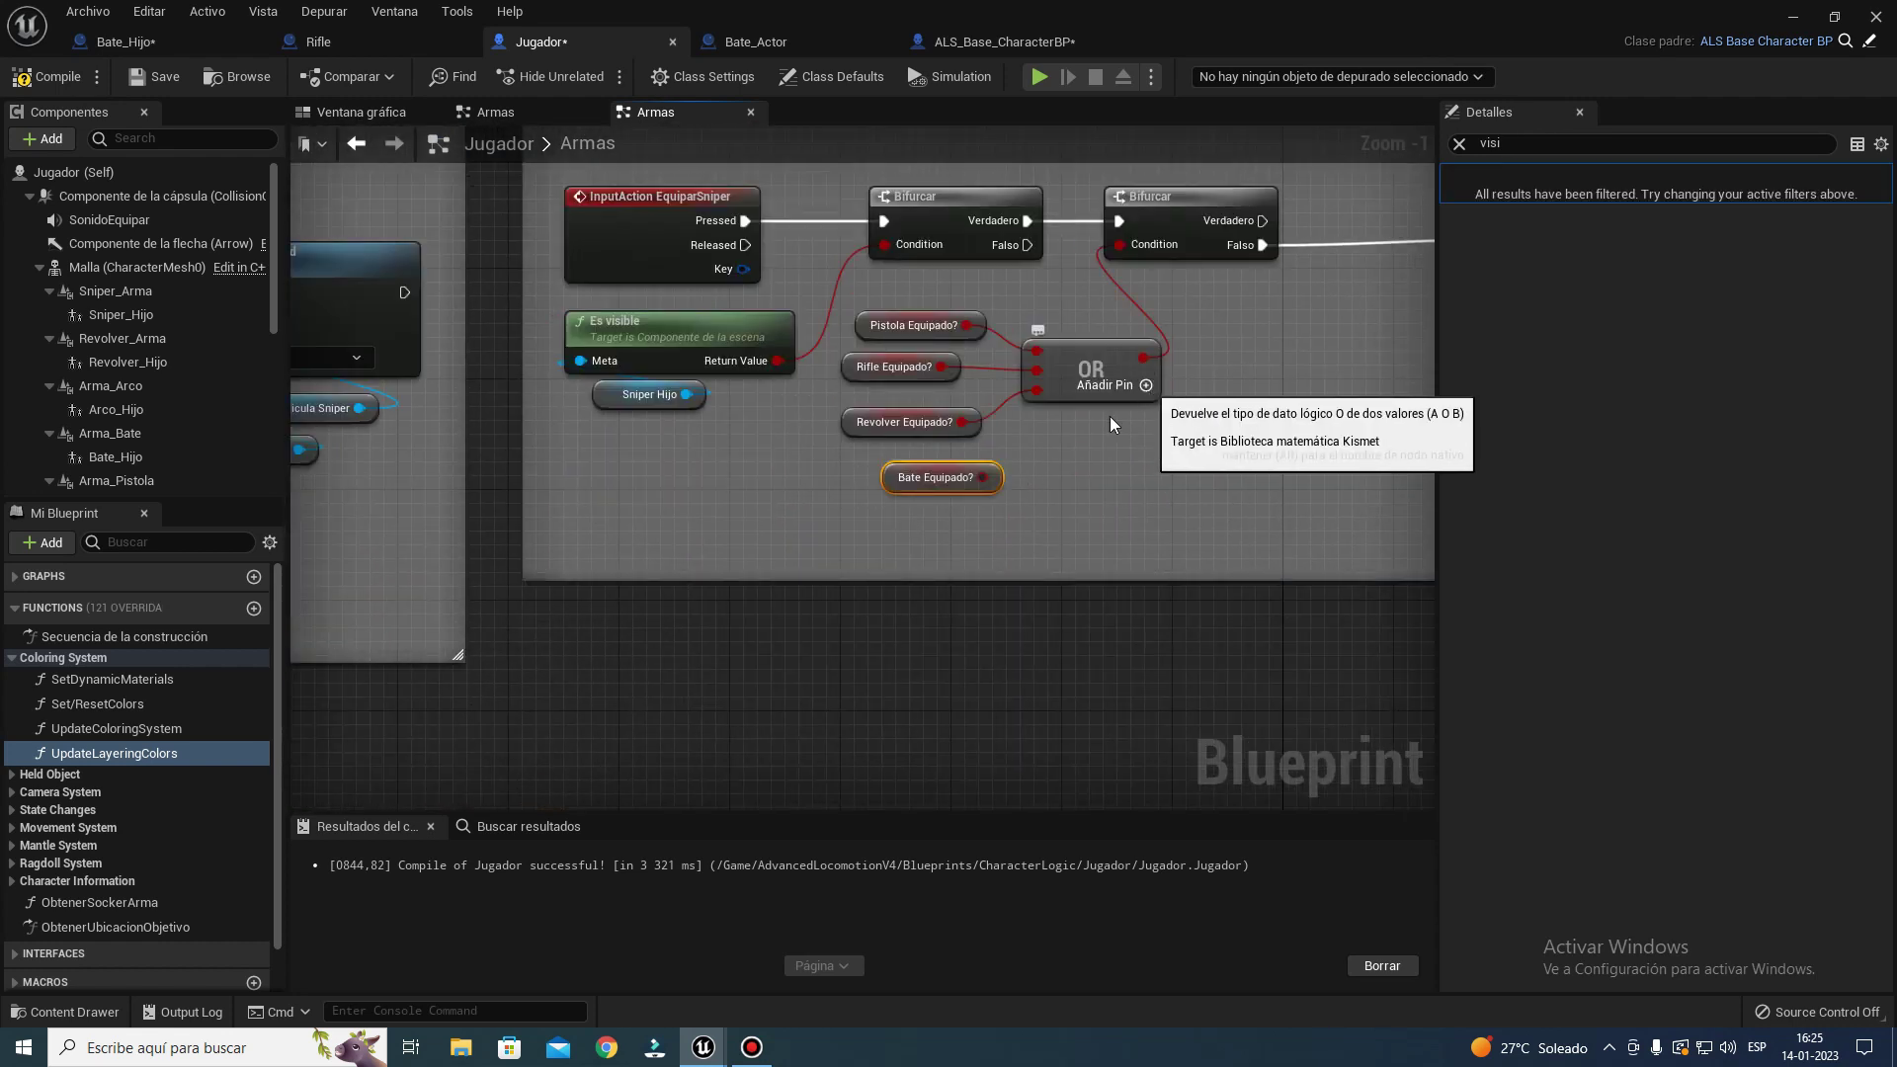
left_click_drag(1000, 469, 1044, 413)
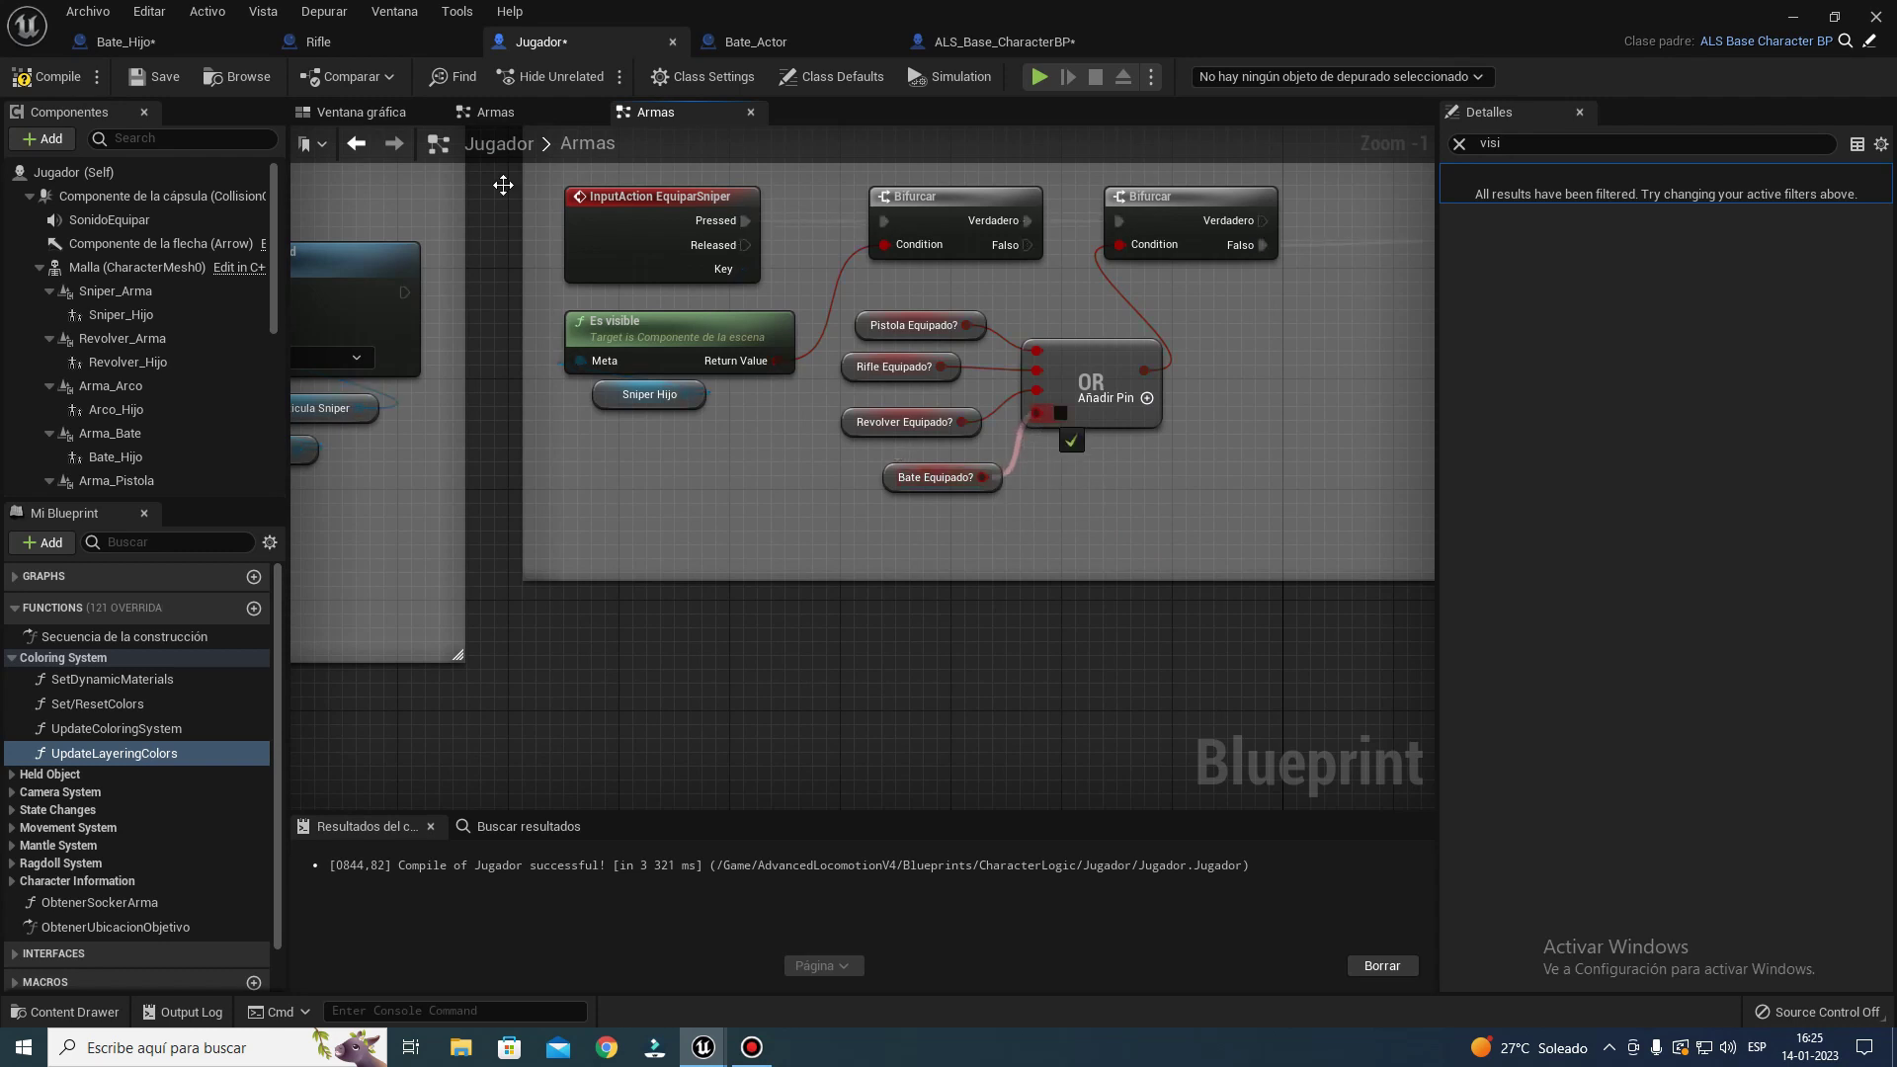
left_click(158, 76)
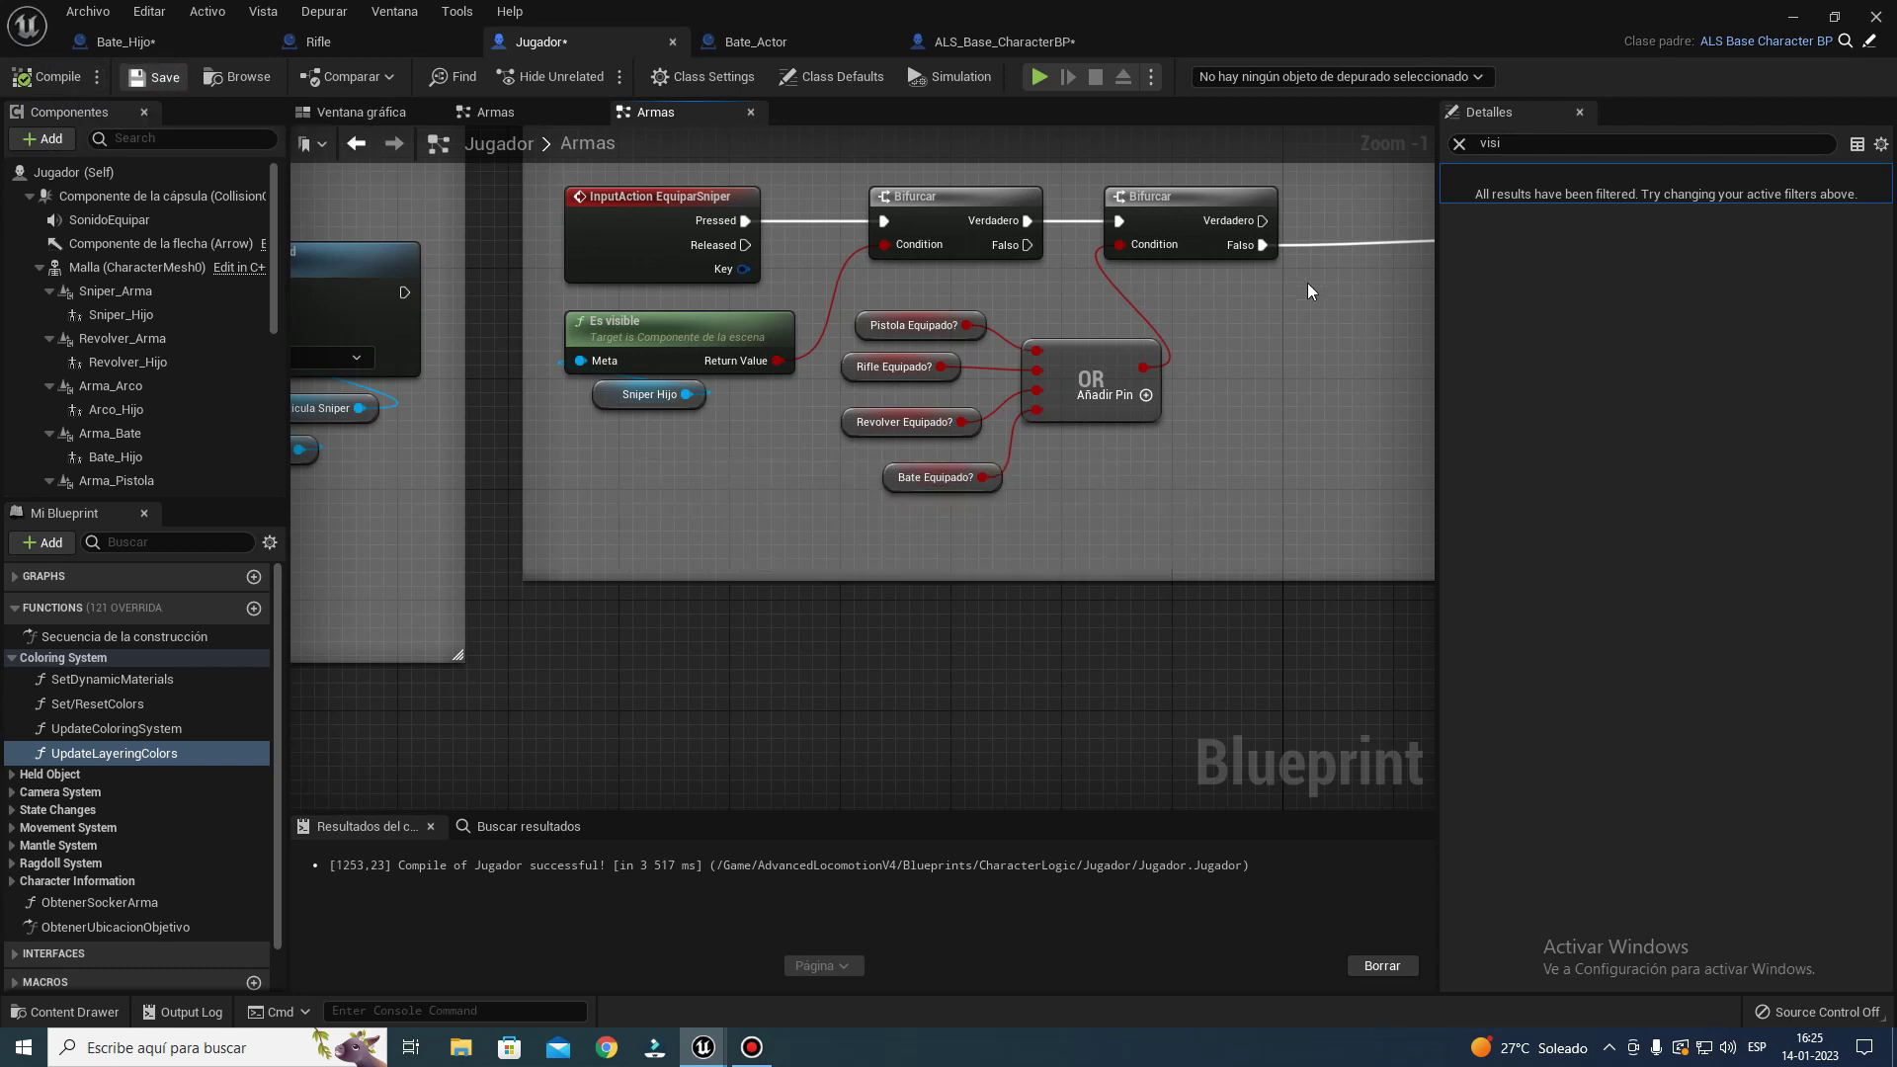
right_click_drag(1307, 282, 733, 630)
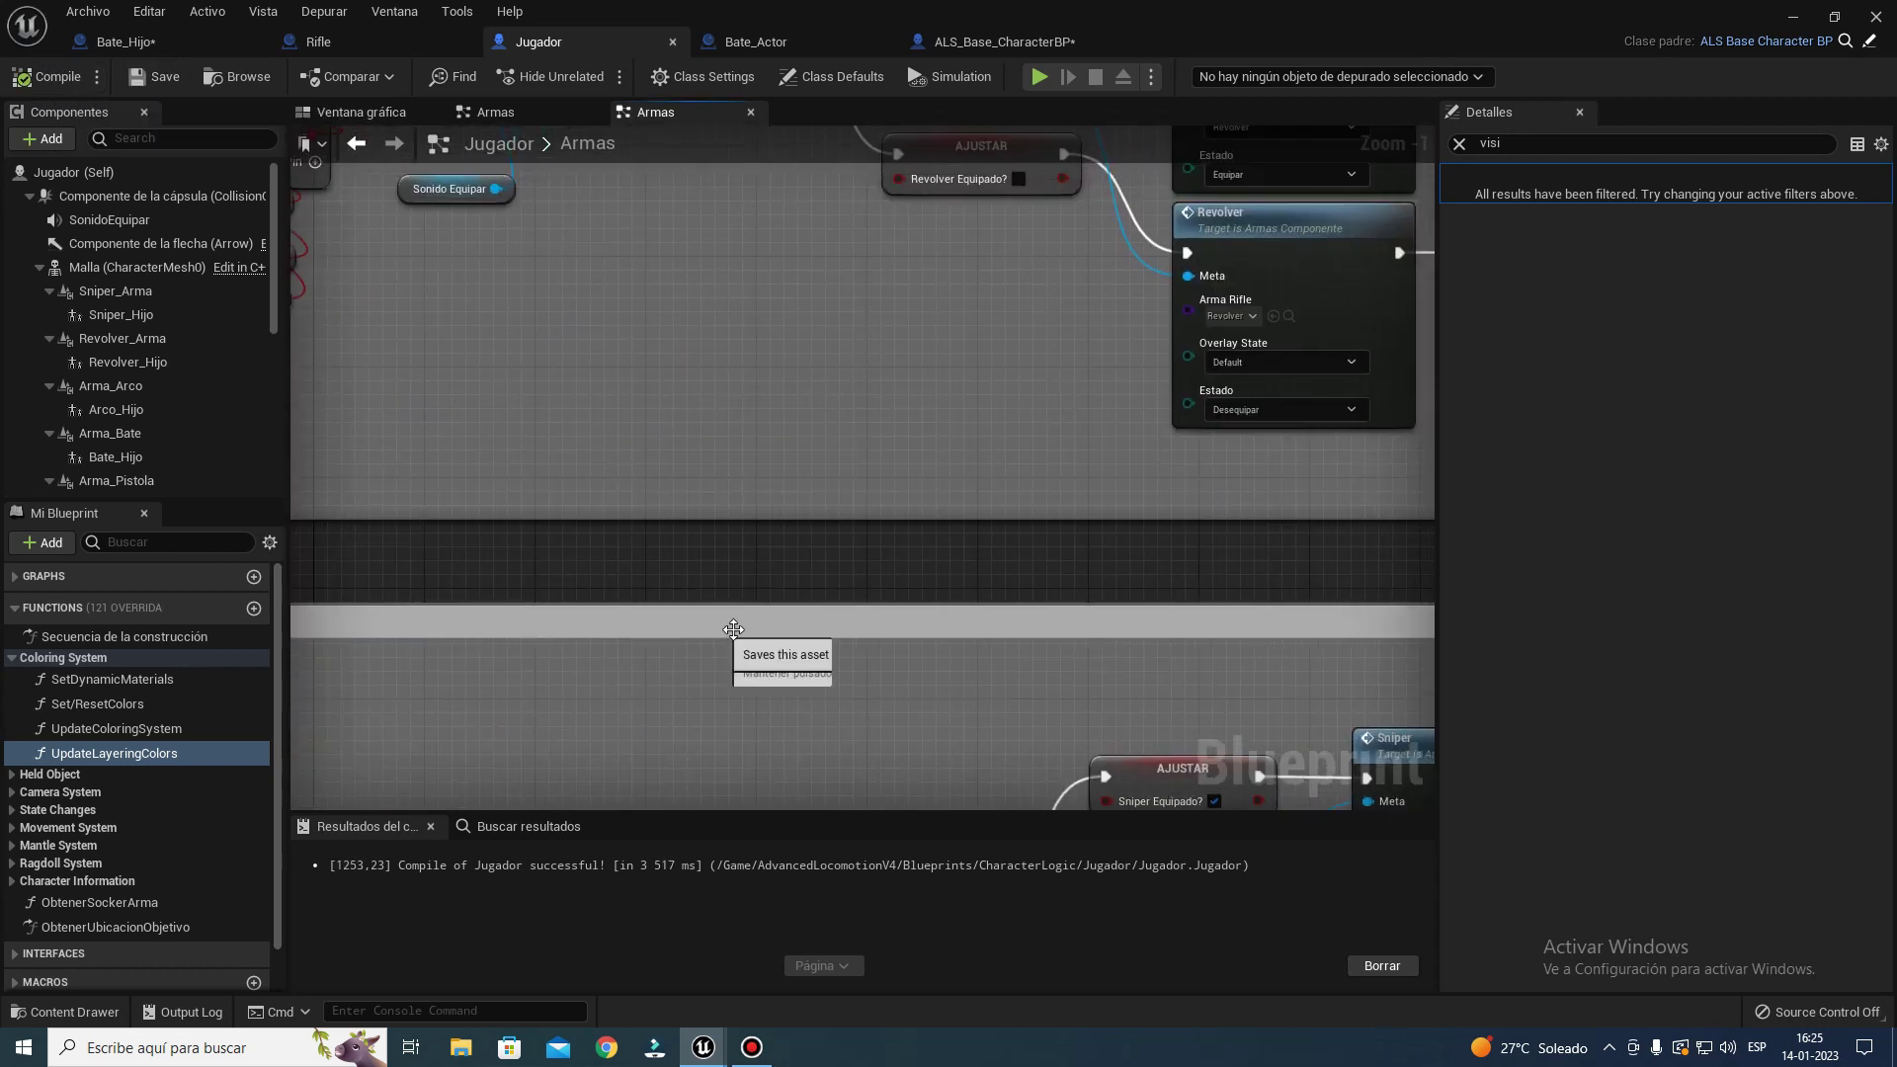
- Pan to the EquiparBate chain and select its Equipado? getters, Activar and Sonido Equipar nodes
scroll(733, 629, "down", 3)
left_click(752, 1050)
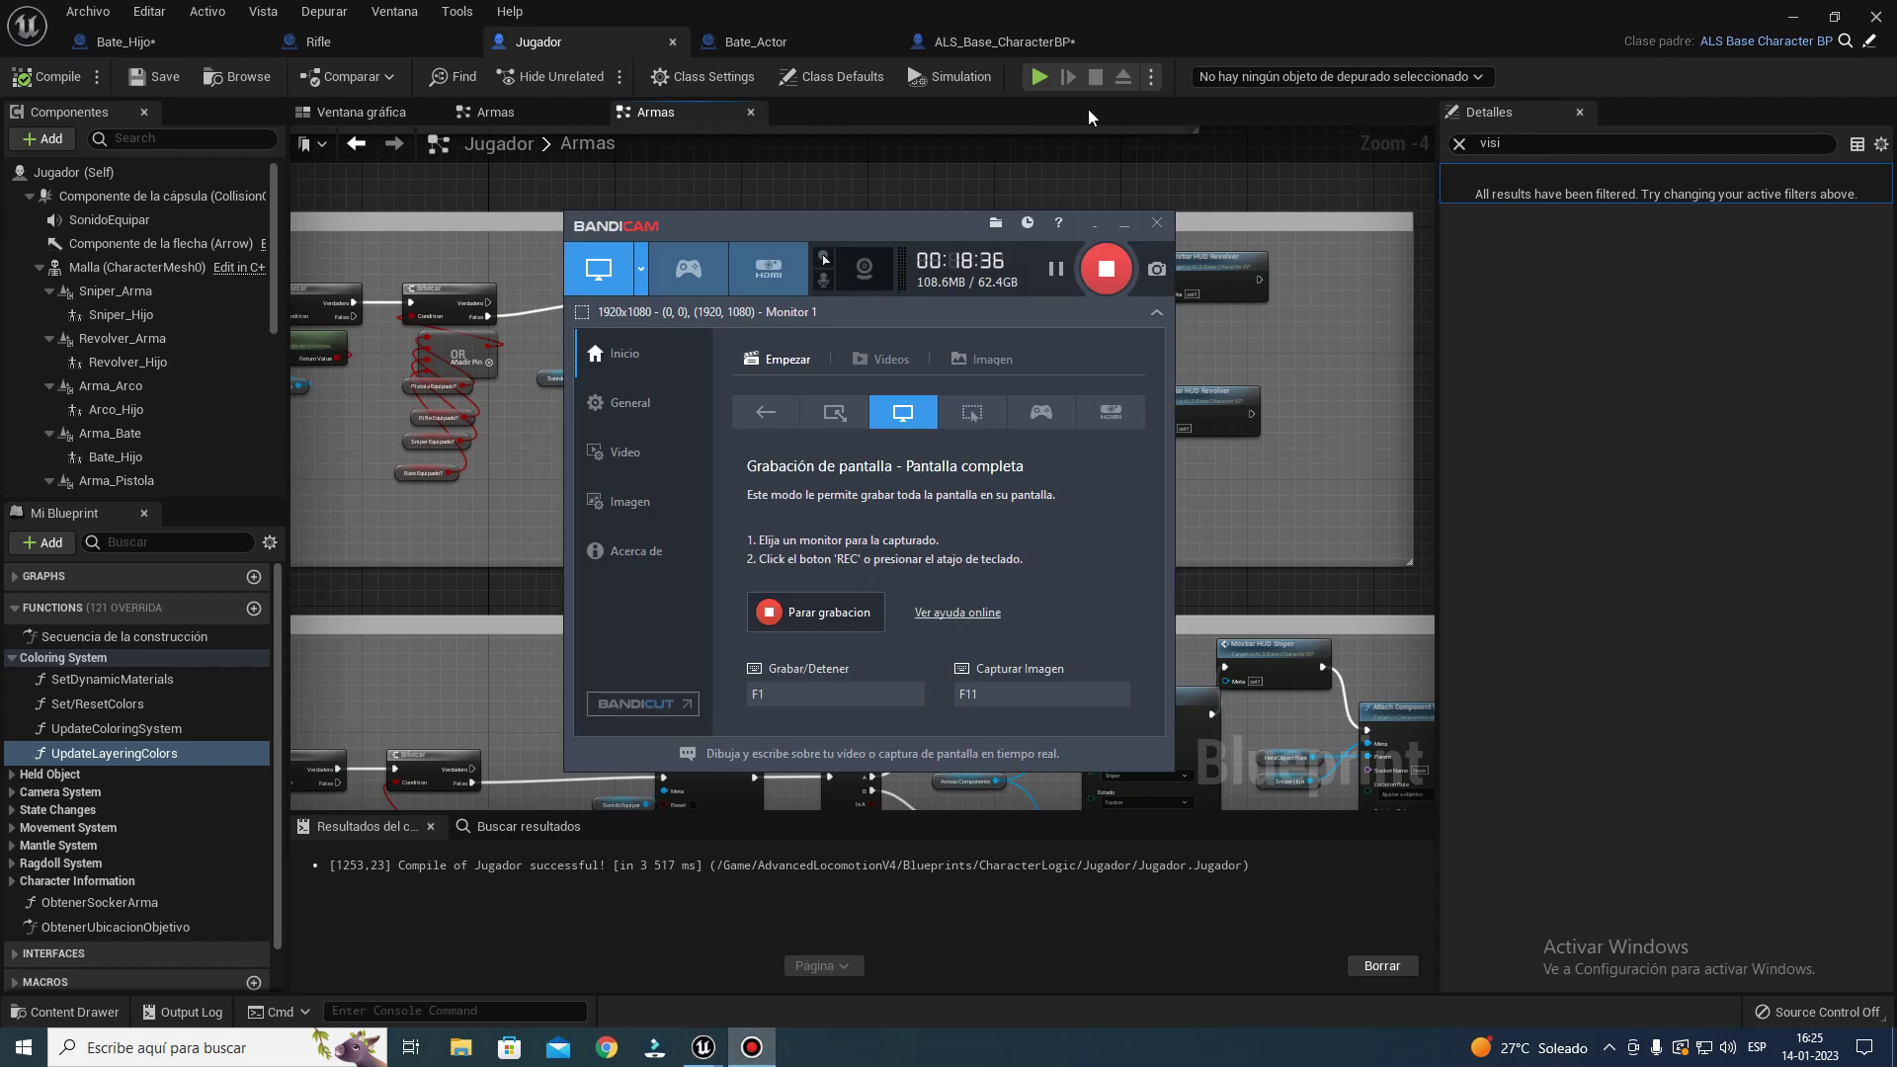
mouse_move(1267, 276)
right_mouse_down()
mouse_move(551, 569)
mouse_move(613, 720)
right_mouse_up()
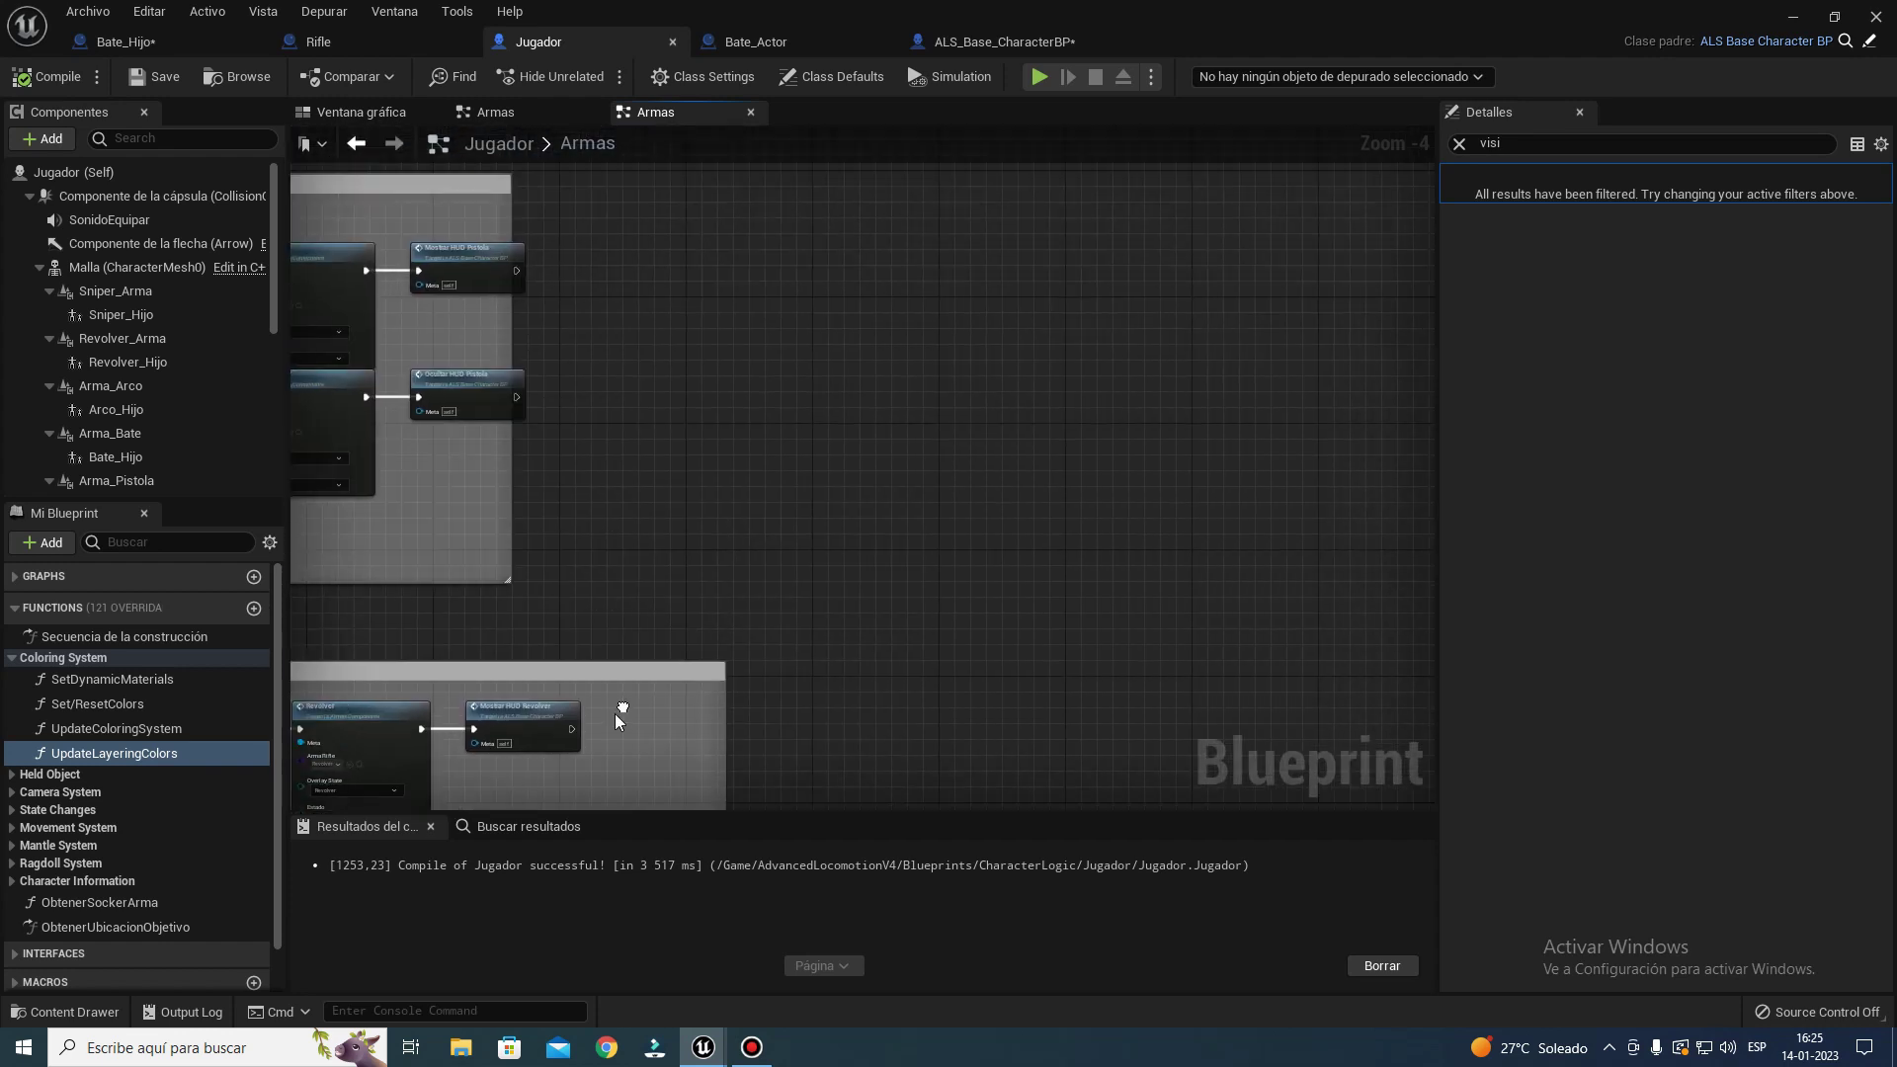
right_click_drag(772, 785, 583, 804)
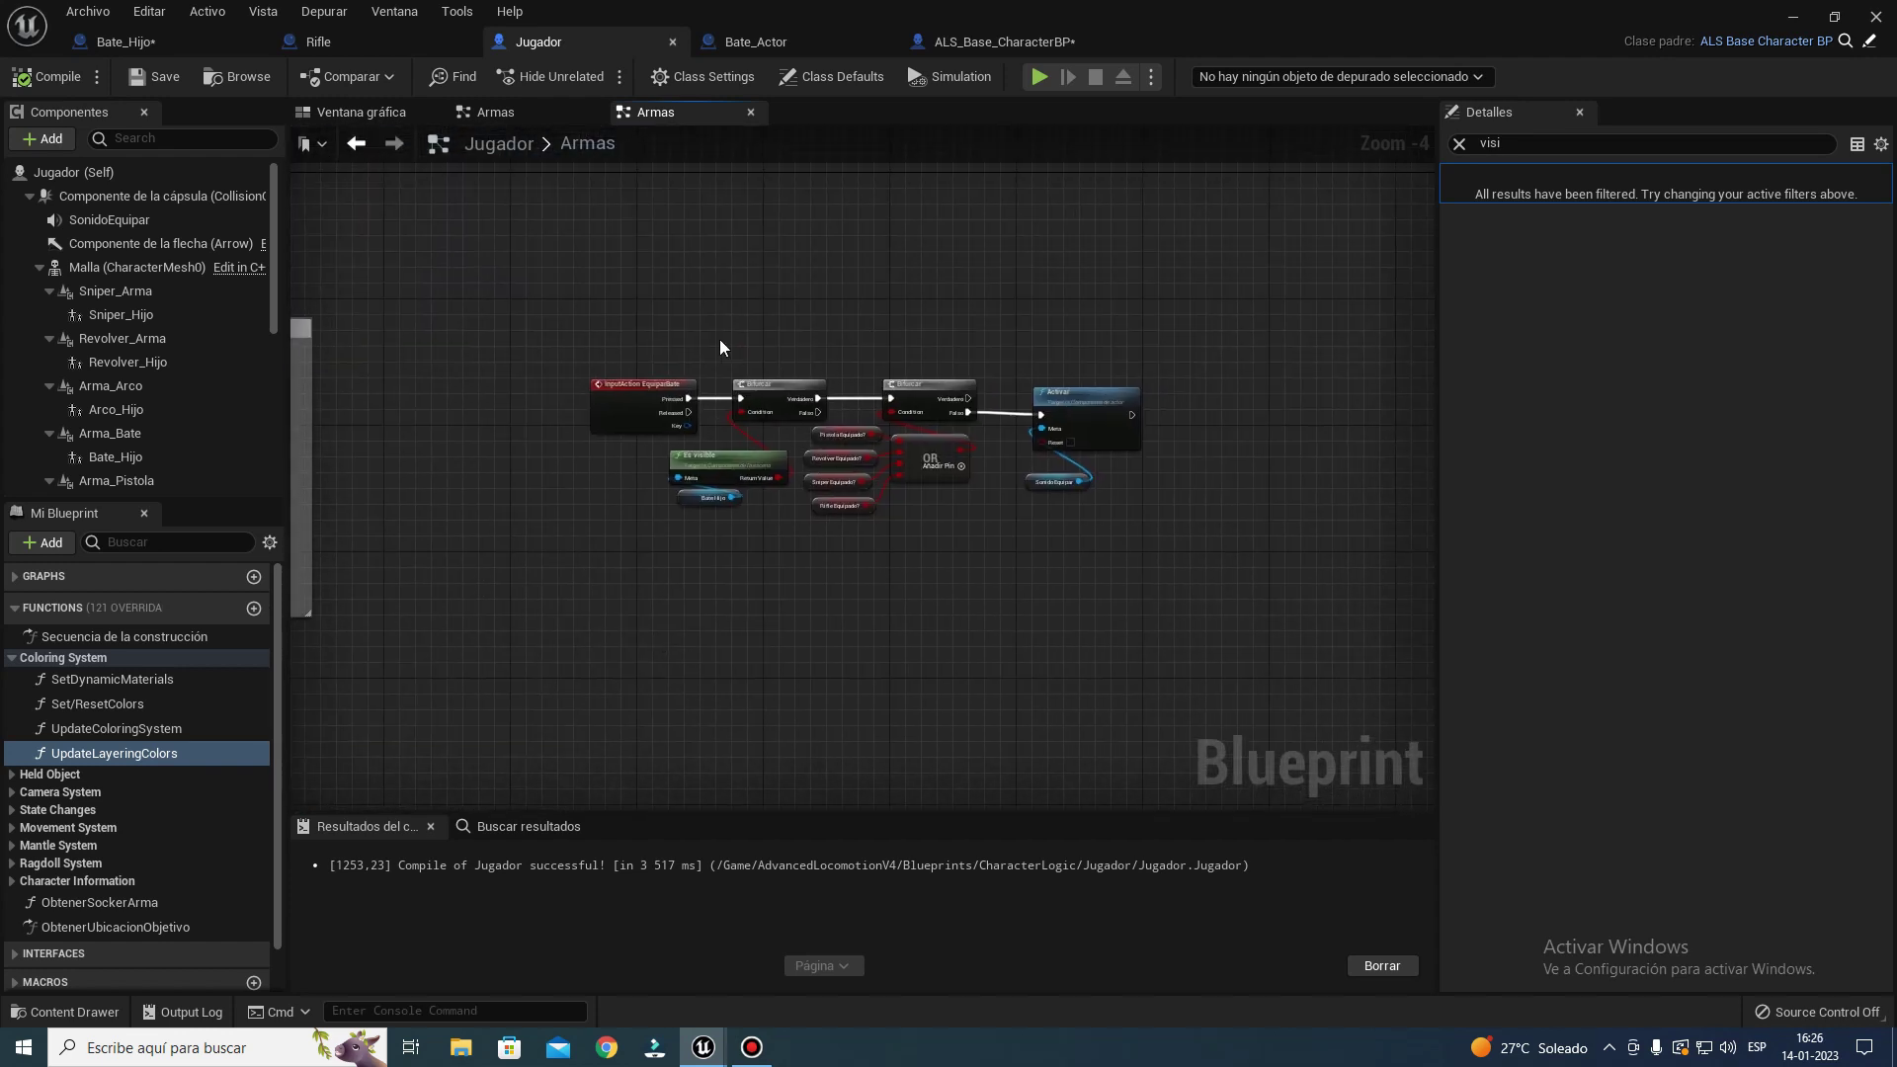
right_click_drag(808, 562, 440, 579)
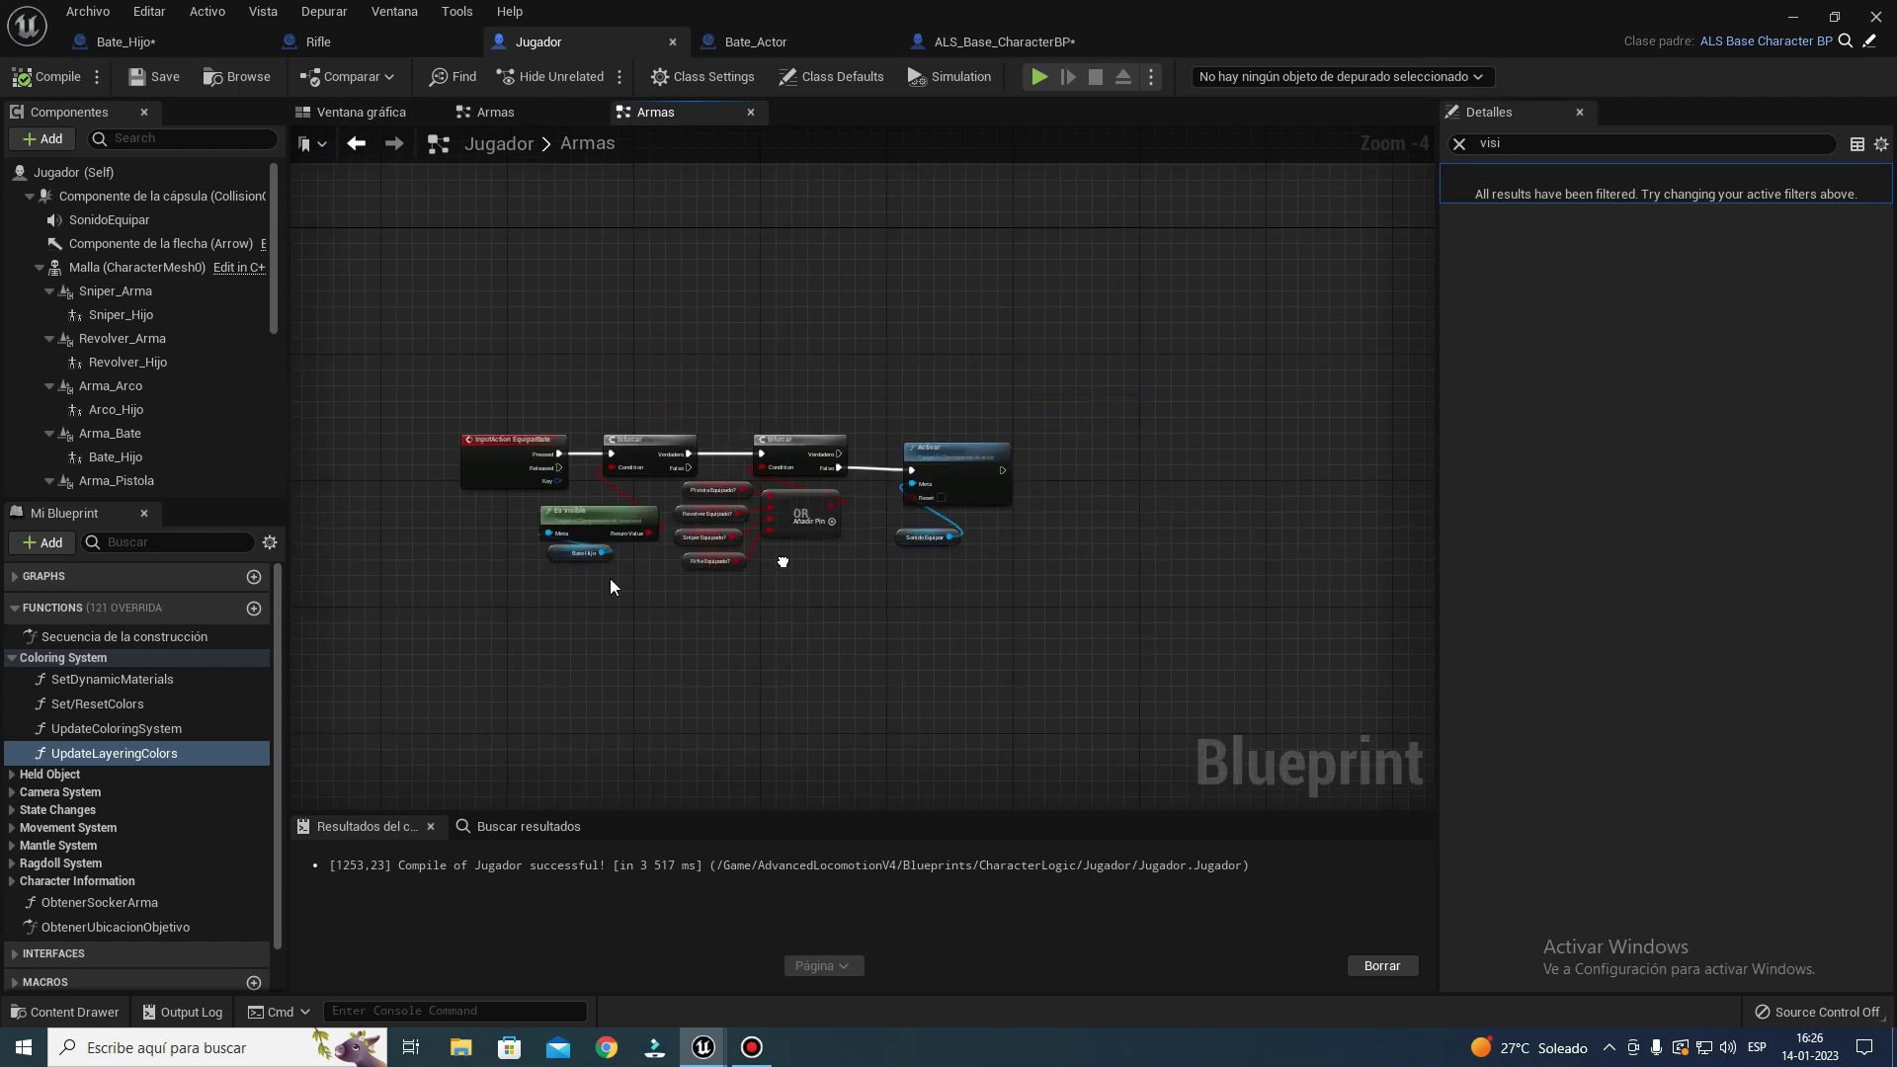
scroll(474, 621, "up", 4)
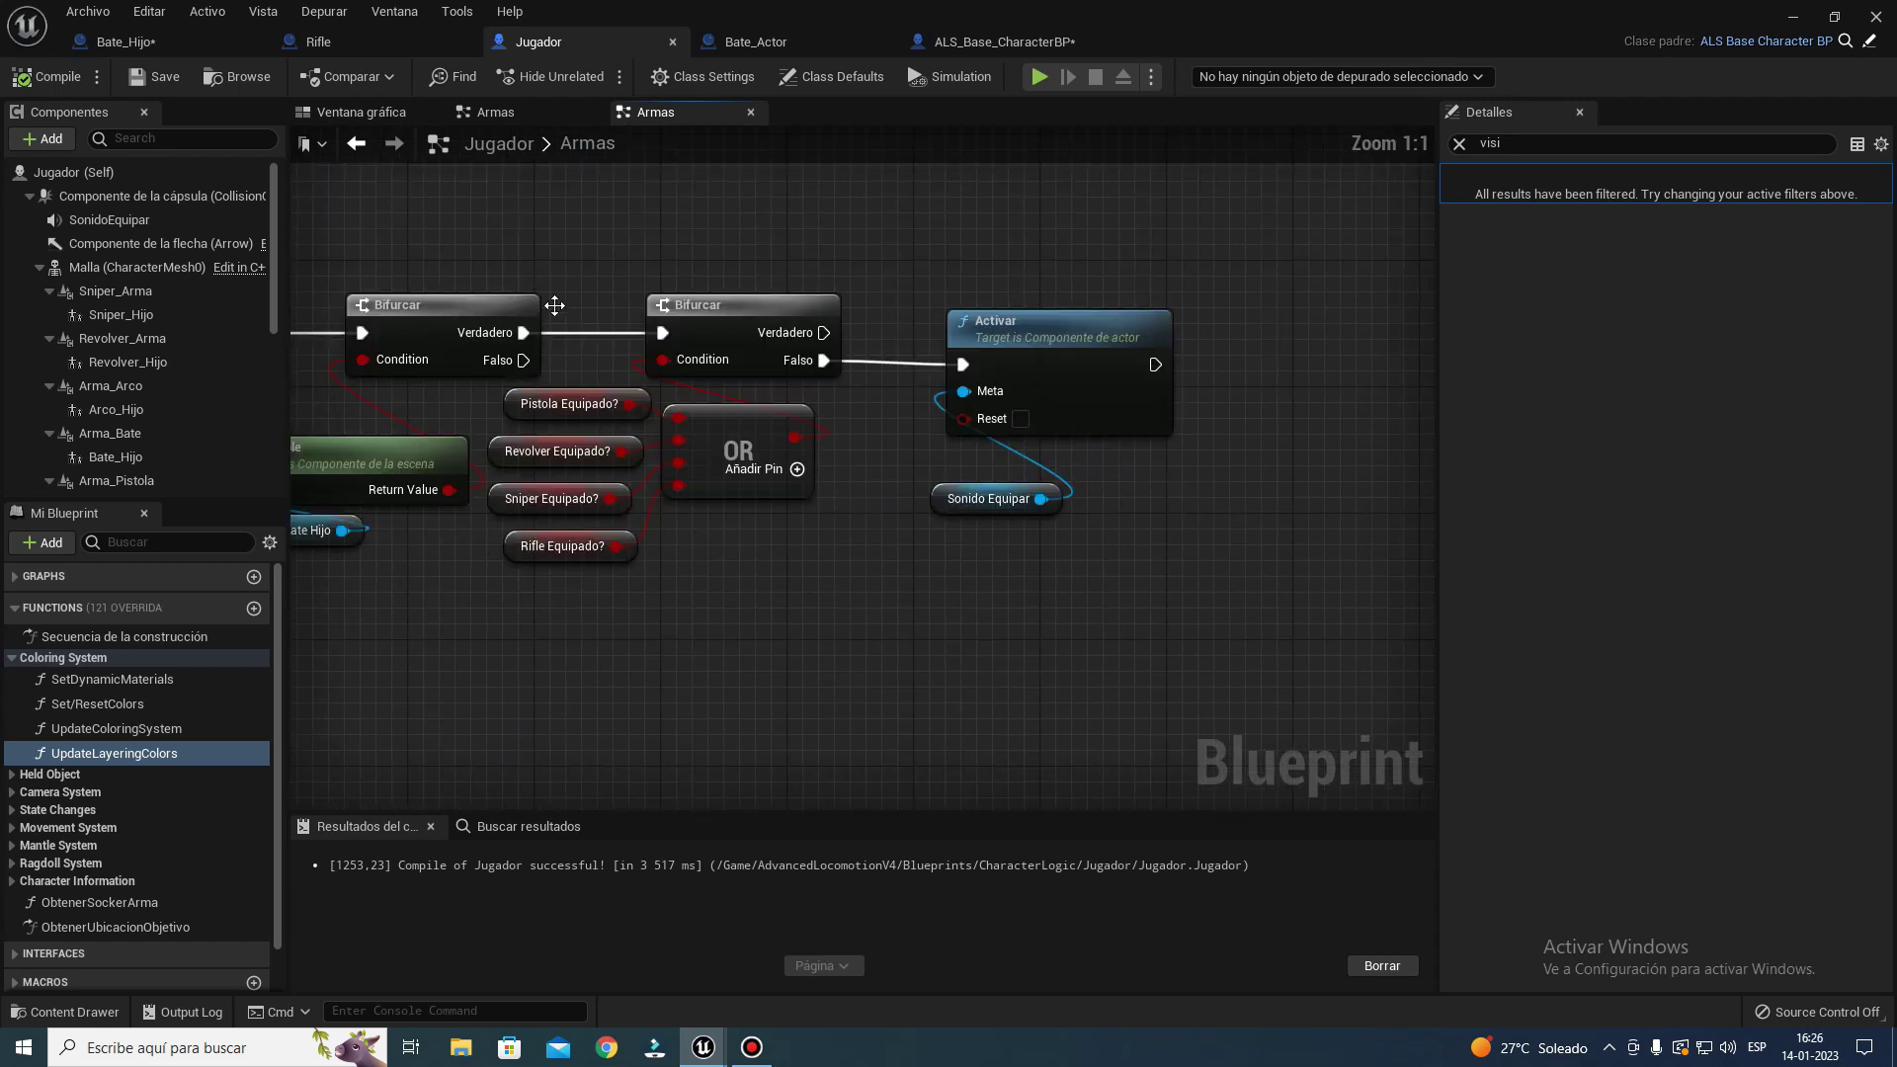
left_click_drag(576, 326, 591, 613)
left_click_drag(1010, 561, 1107, 415)
mouse_move(1119, 499)
right_mouse_down()
mouse_move(949, 551)
mouse_move(724, 581)
right_mouse_up()
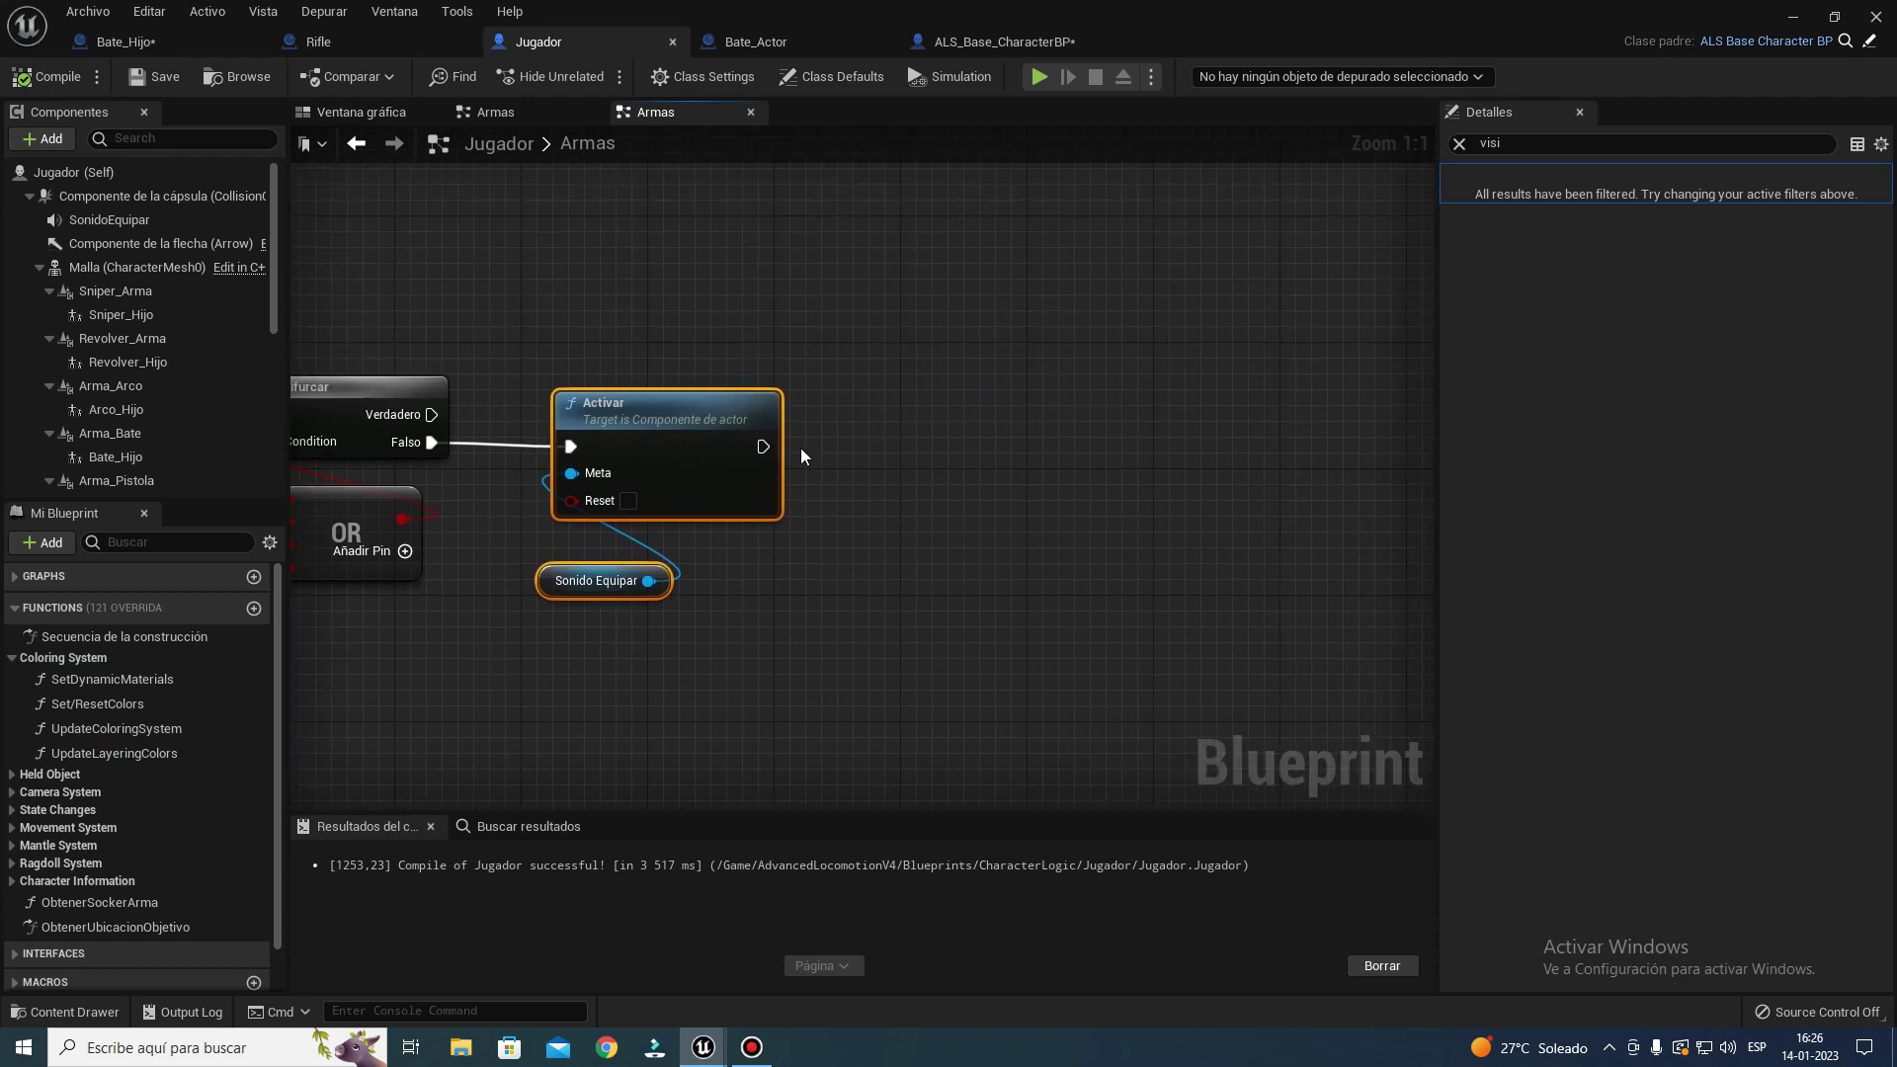
- Trace back to the AJUSTAR and Armas Componente nodes and open Armas_Componente's Rifle function
left_click_drag(758, 446, 894, 449)
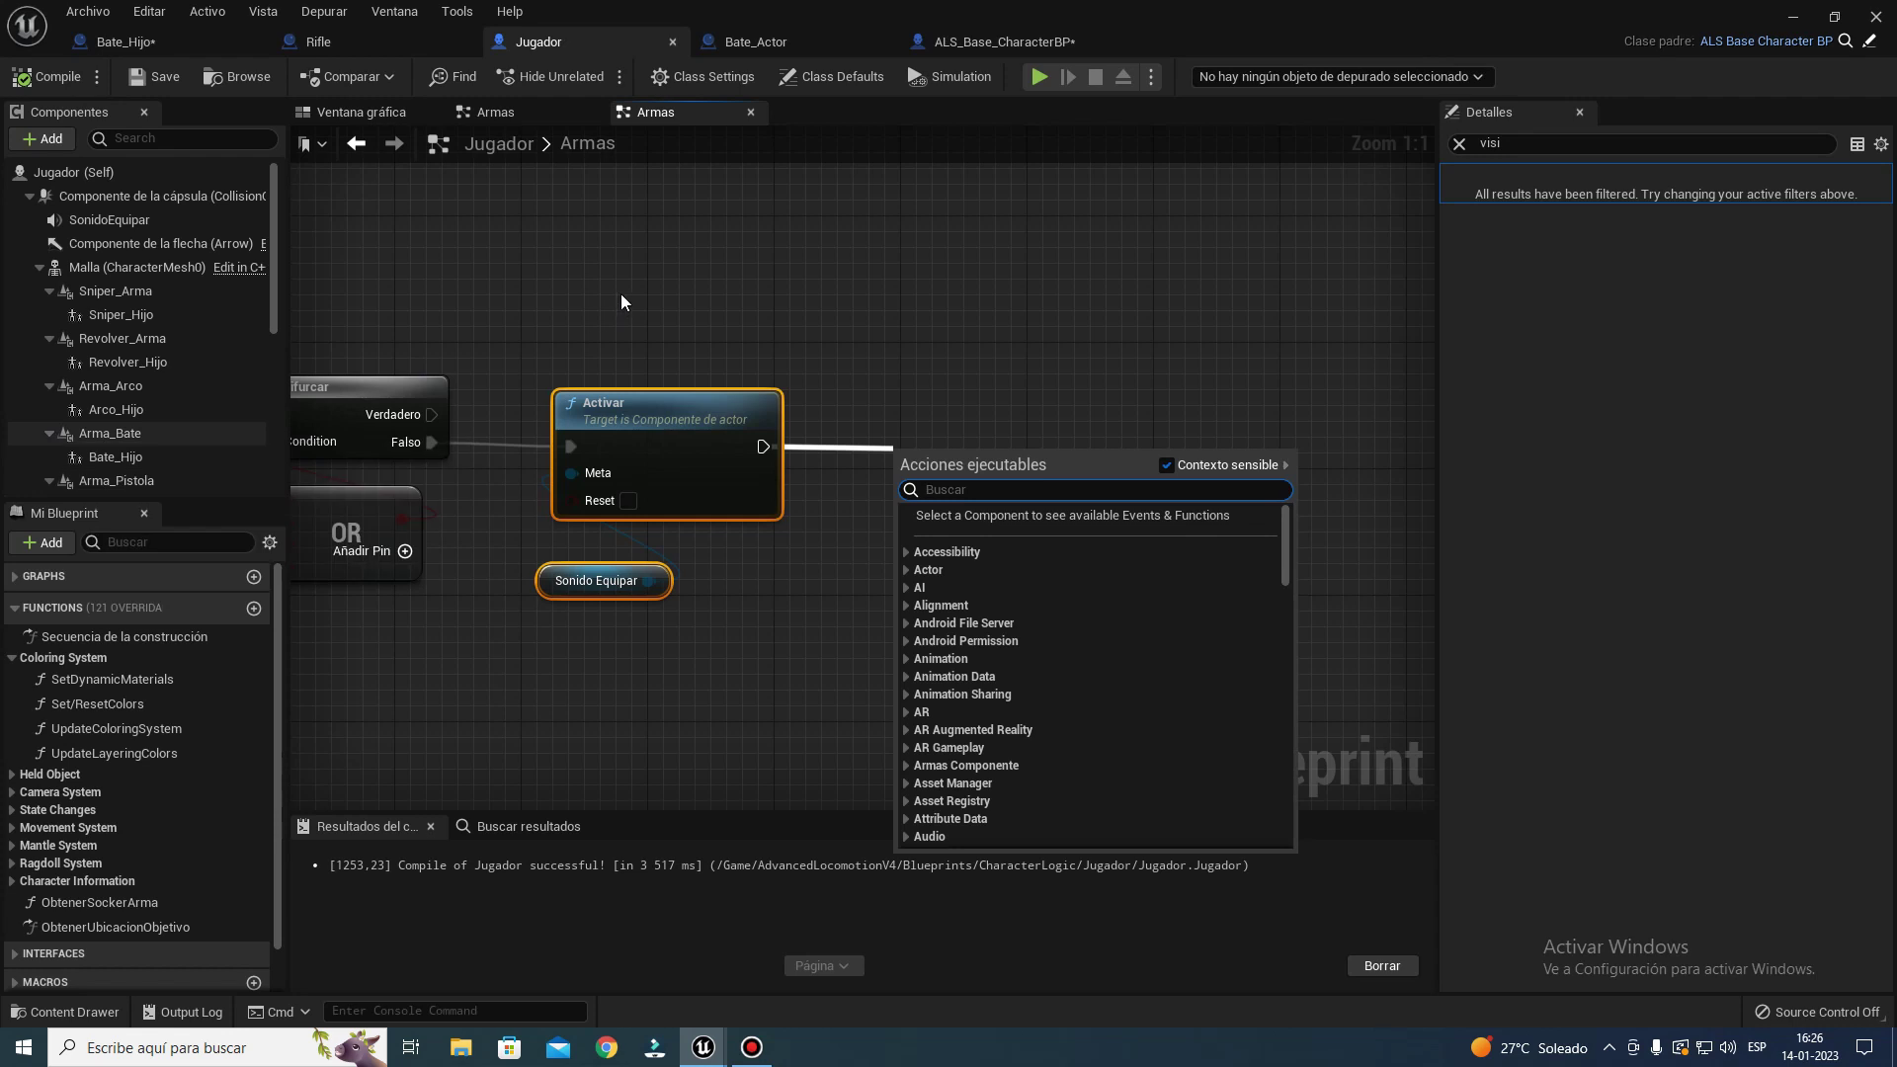
right_click_drag(621, 302, 823, 305)
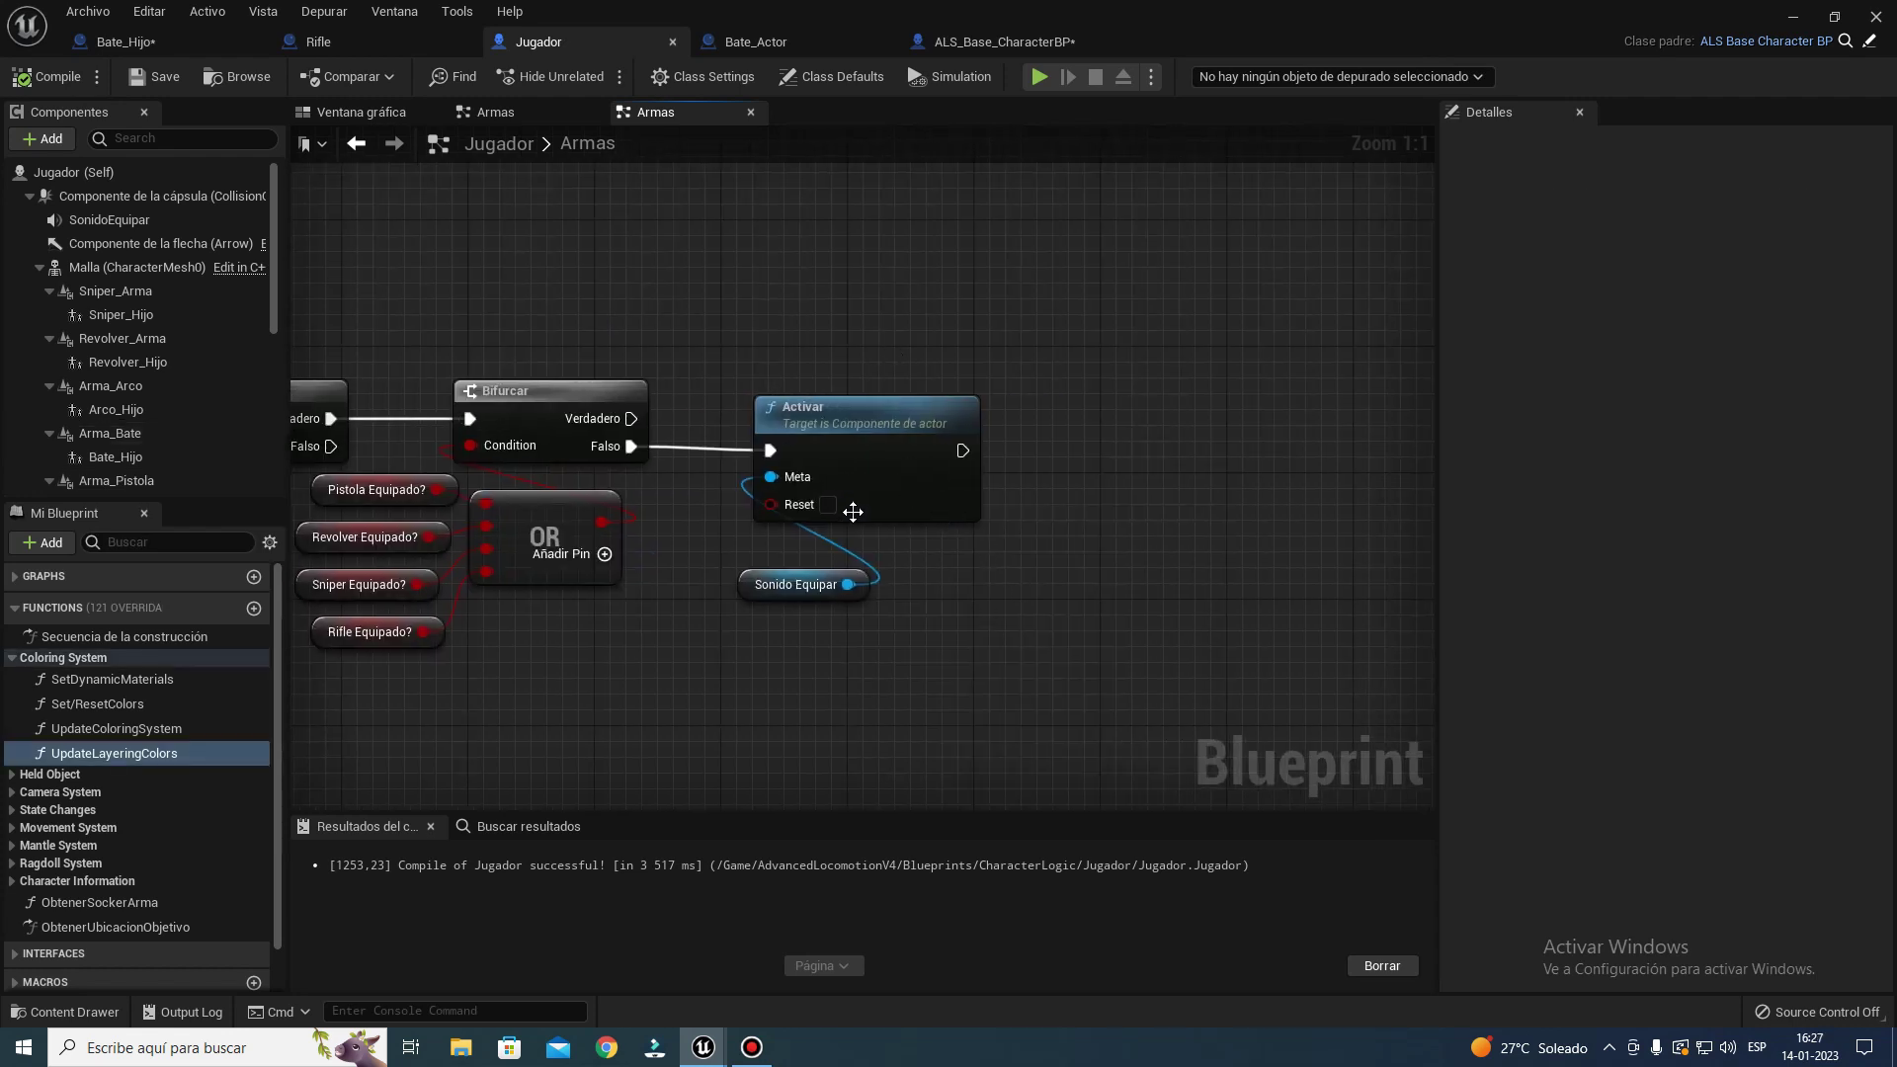
right_click_drag(569, 593, 1321, 602)
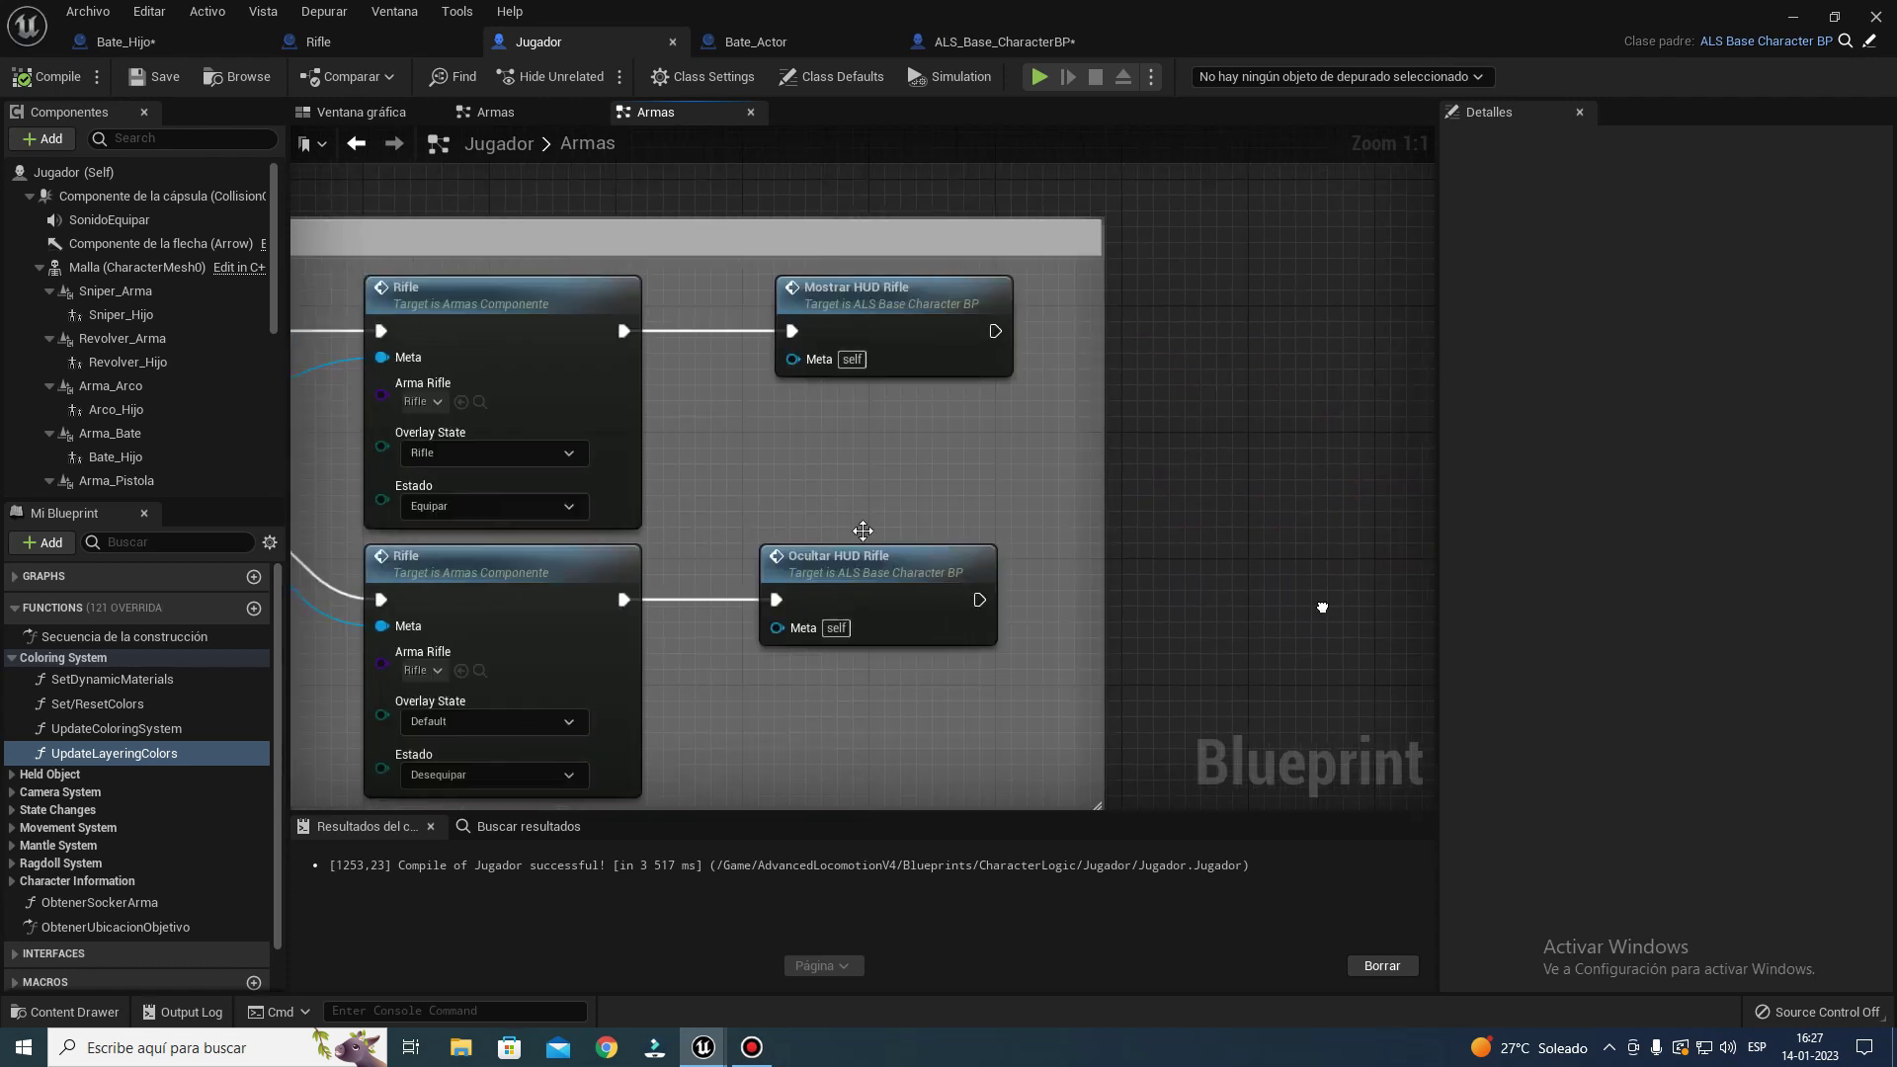
right_click_drag(377, 346, 692, 395)
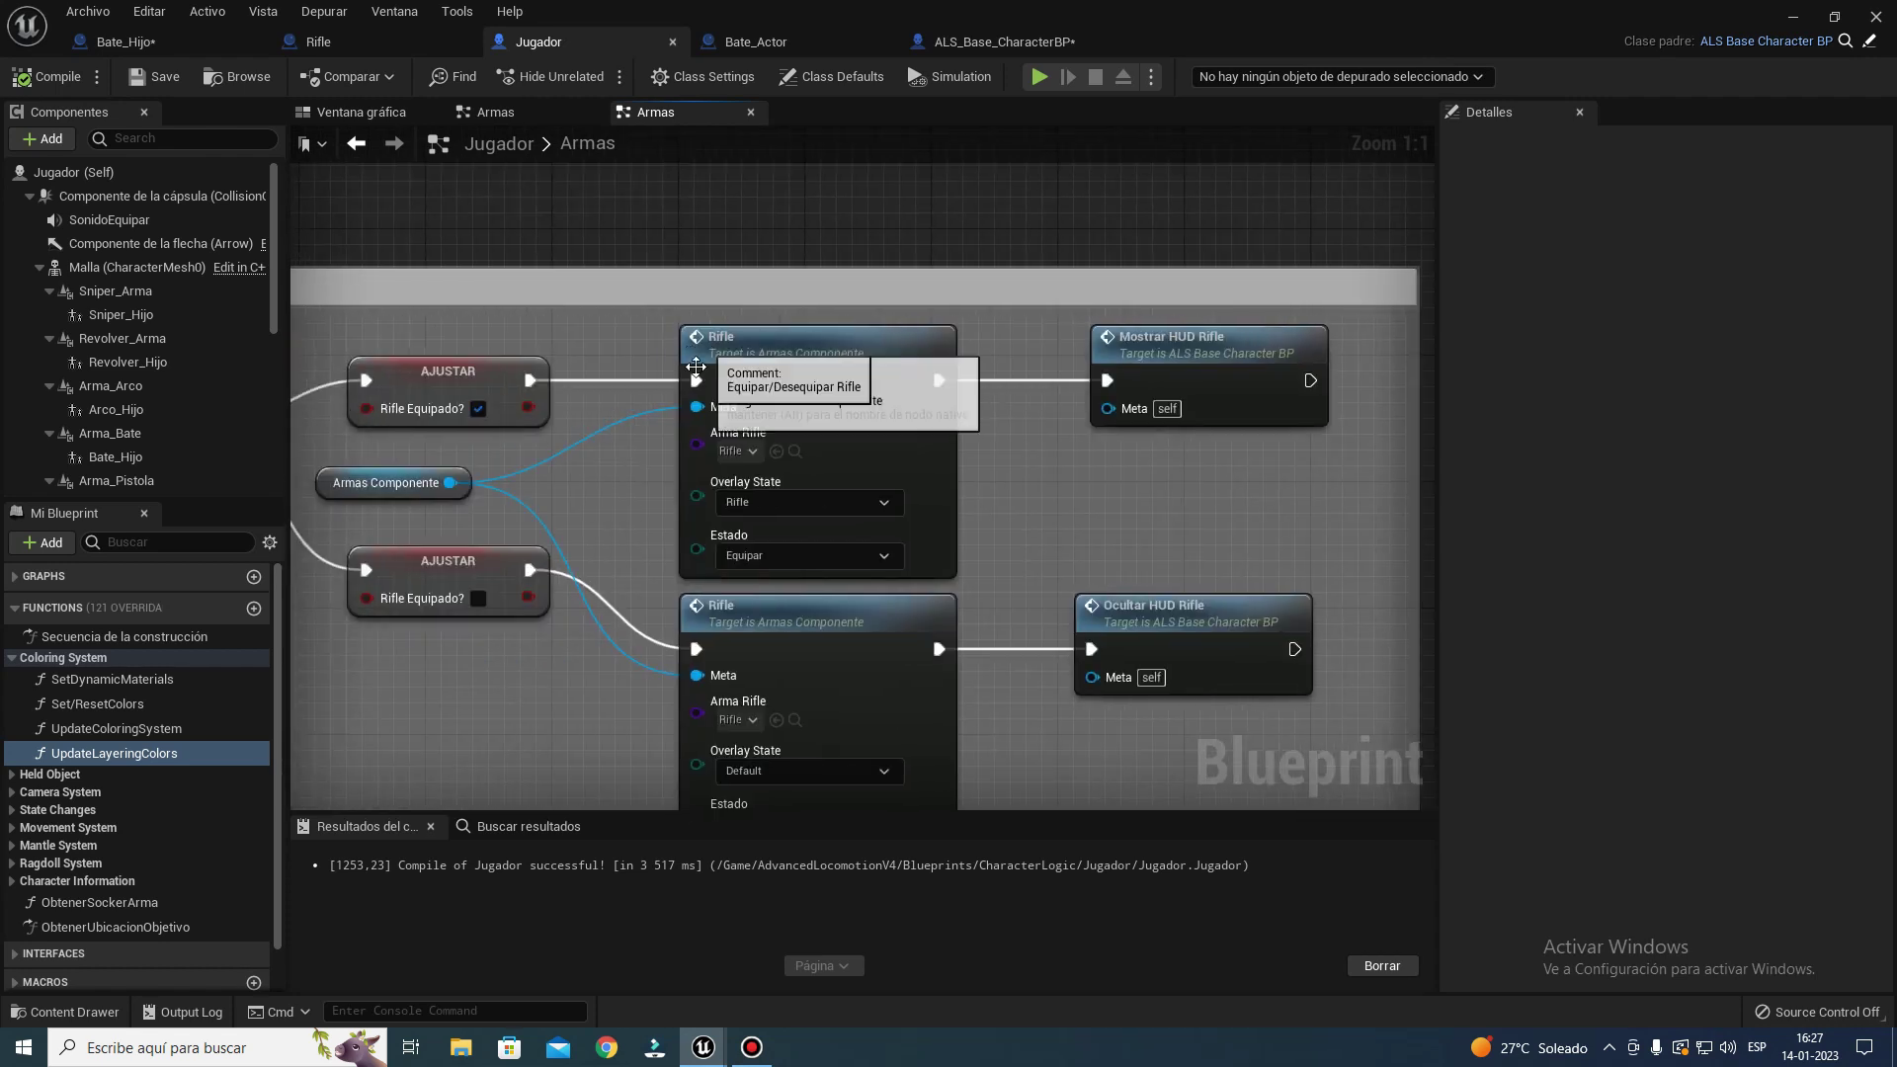
double_click(817, 411)
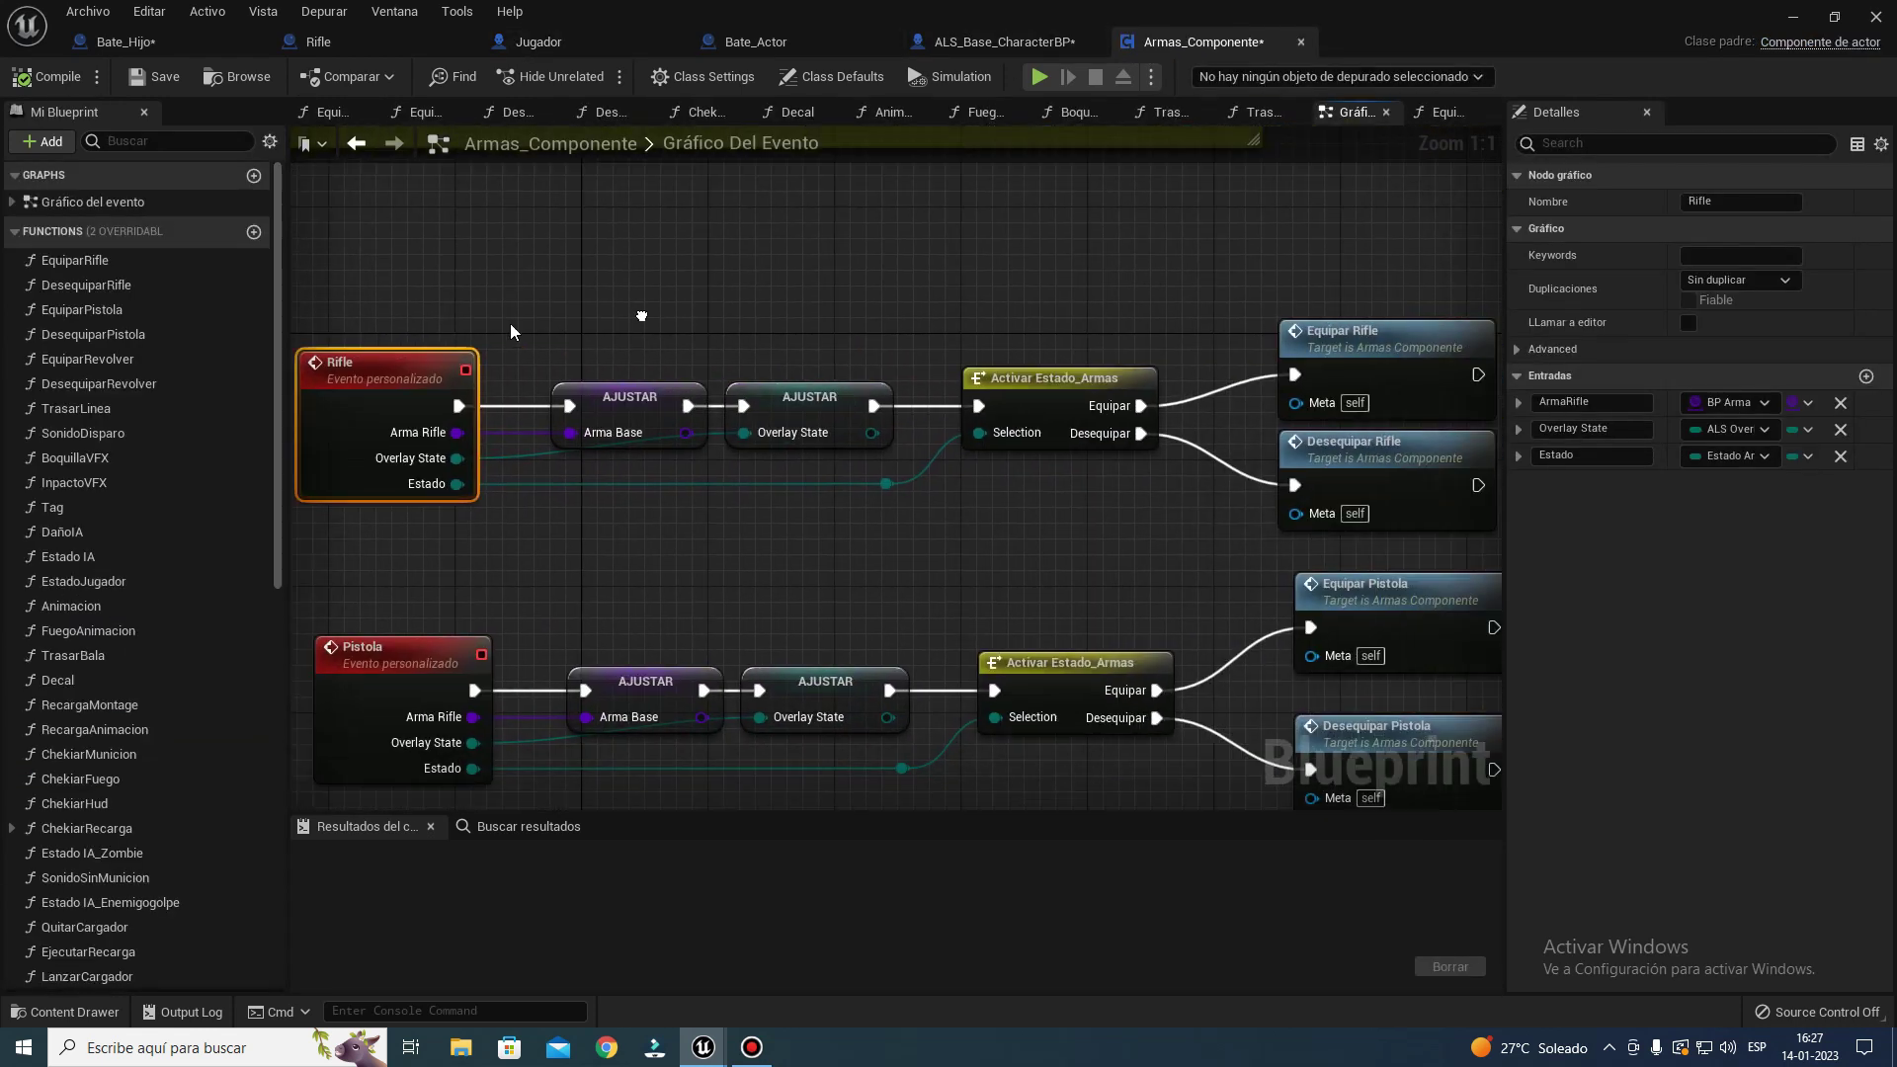
- Open Equipar Rifle and box-select its Attach Component To Component node
right_click_drag(1105, 375, 512, 321)
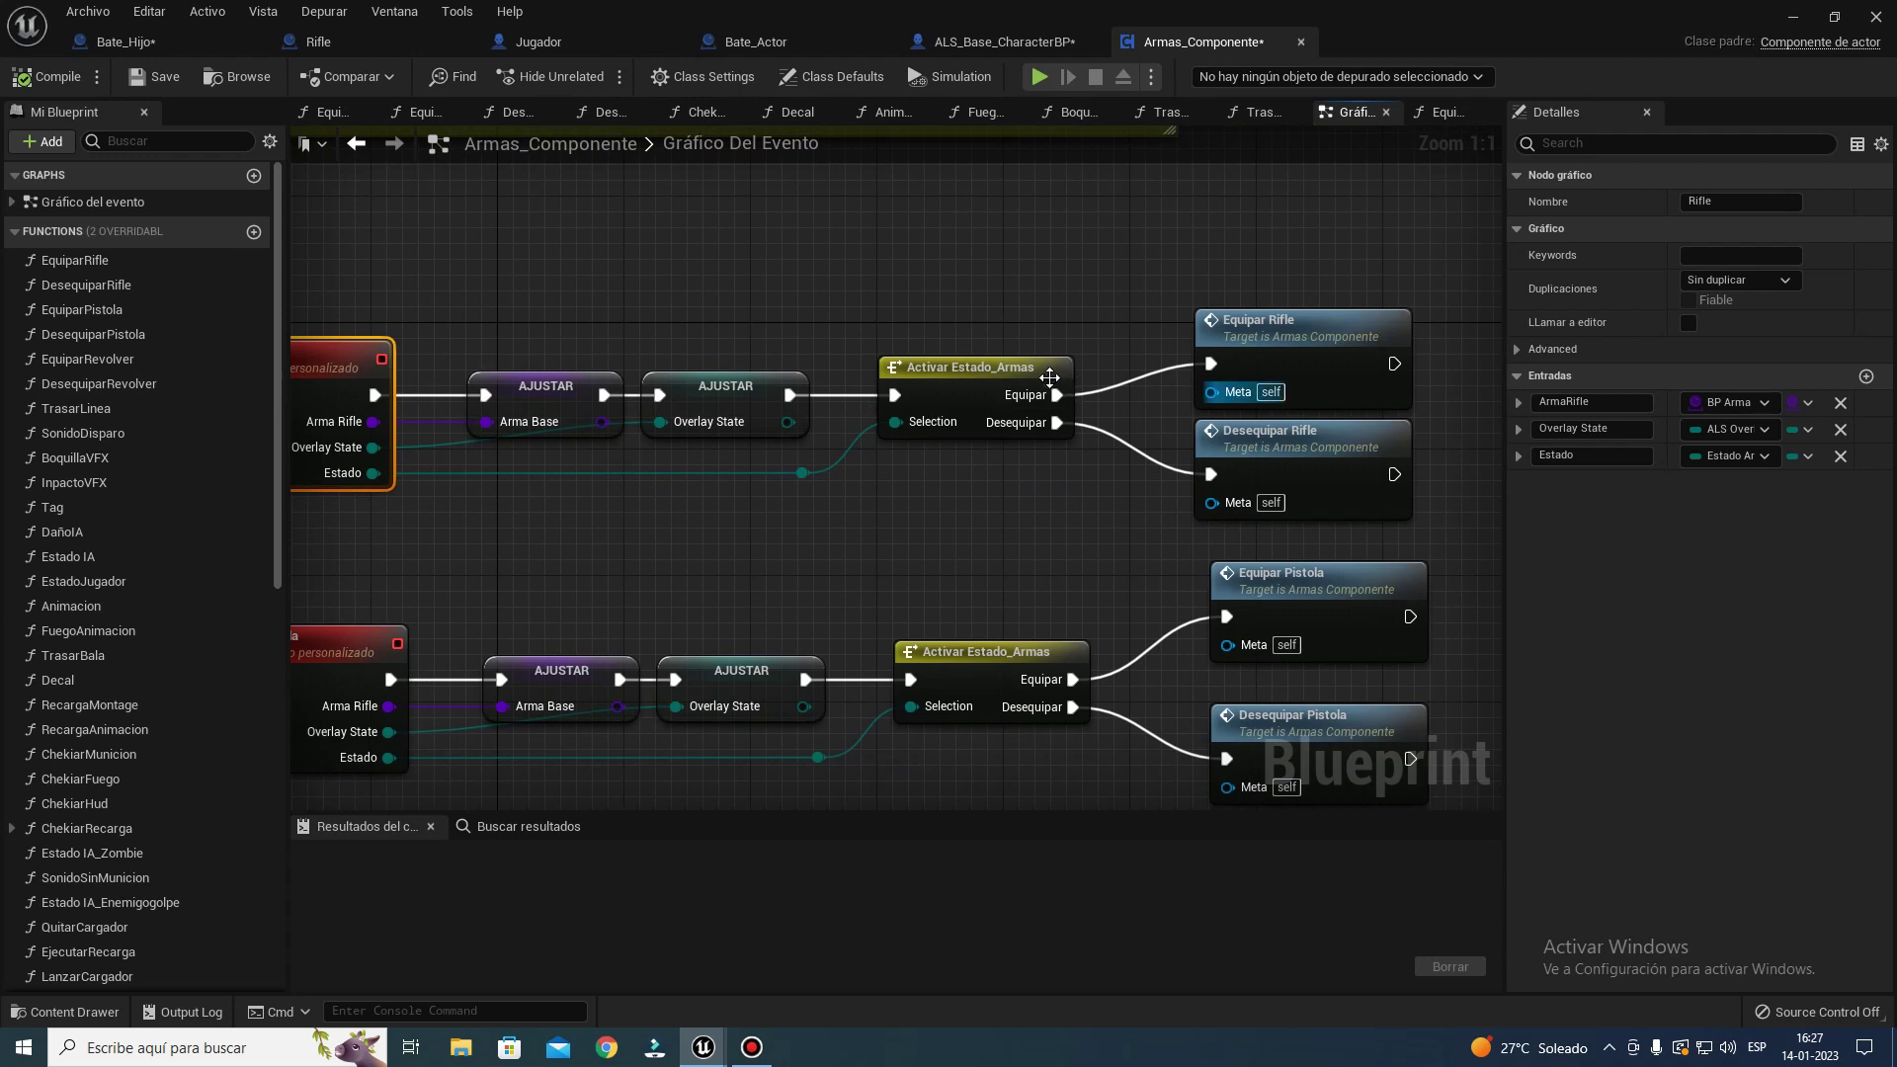
double_click(1325, 335)
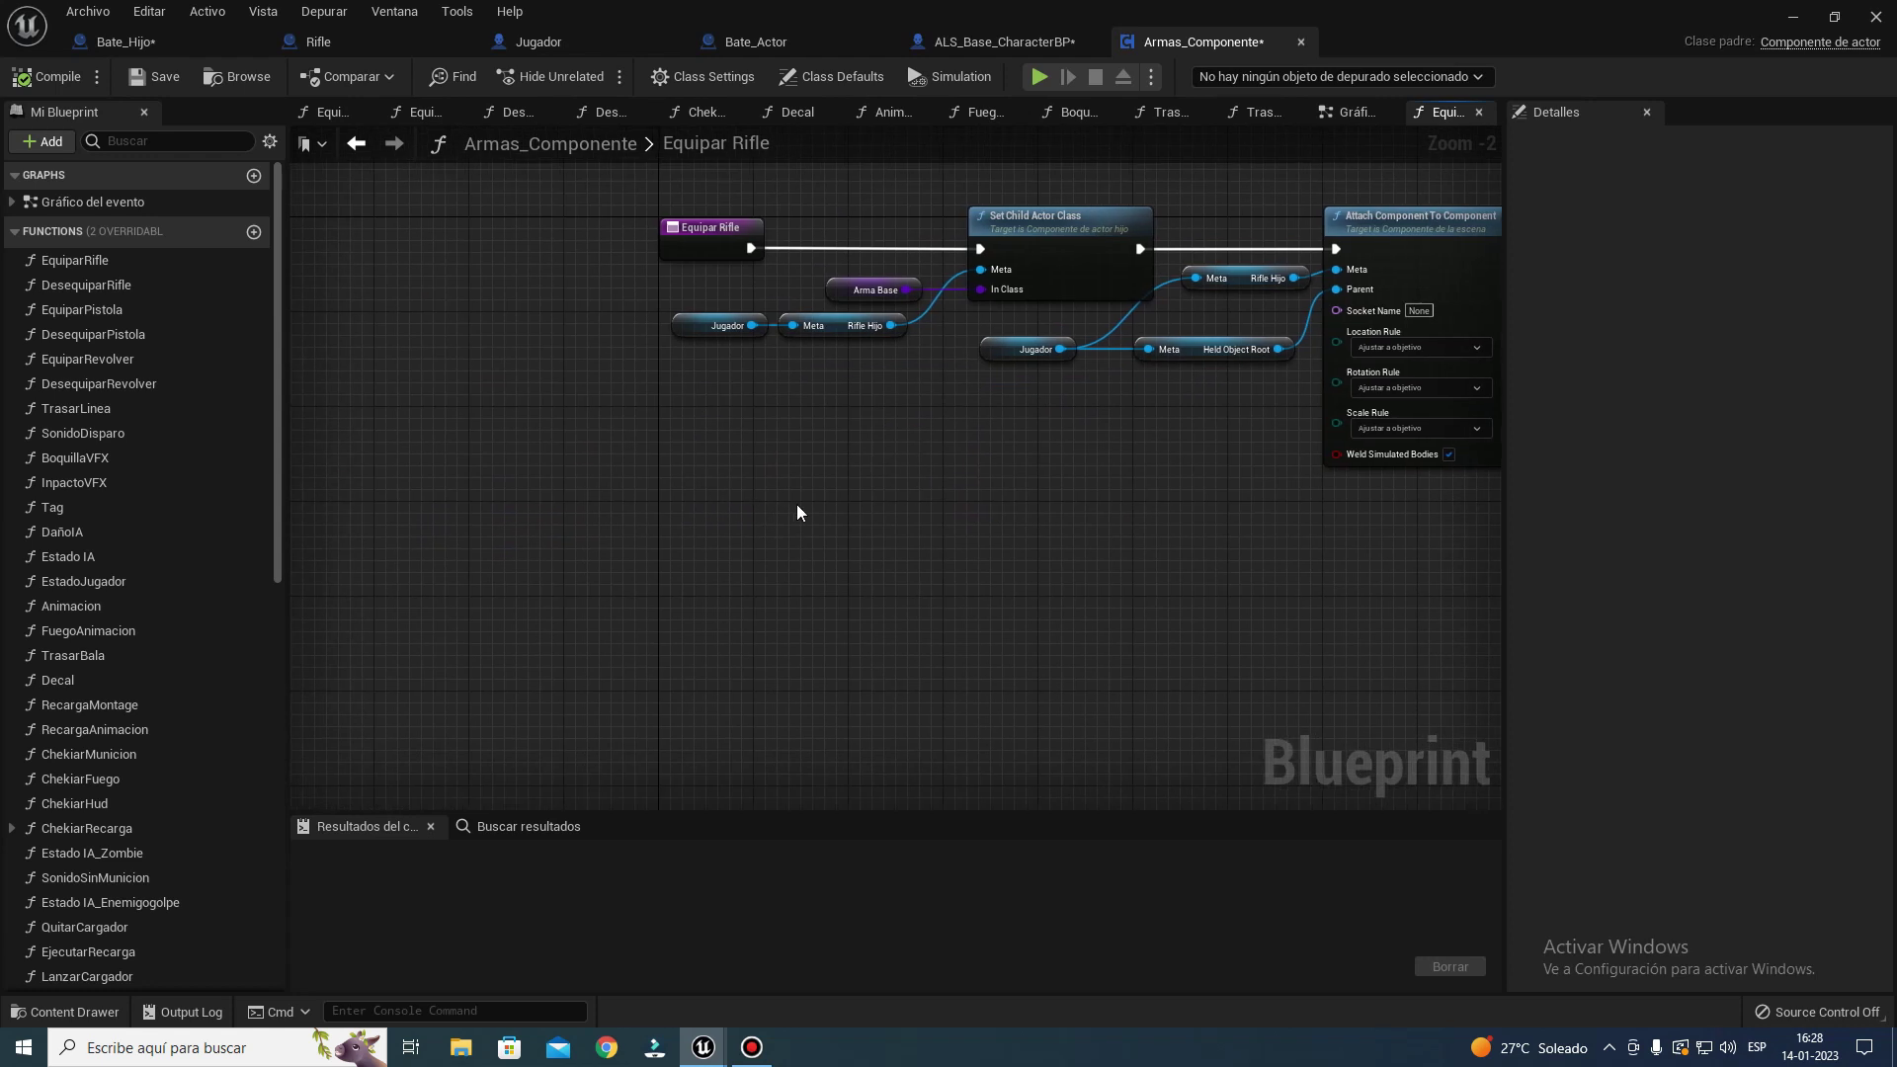
scroll(797, 504, "down", 2)
scroll(825, 474, "up", 3)
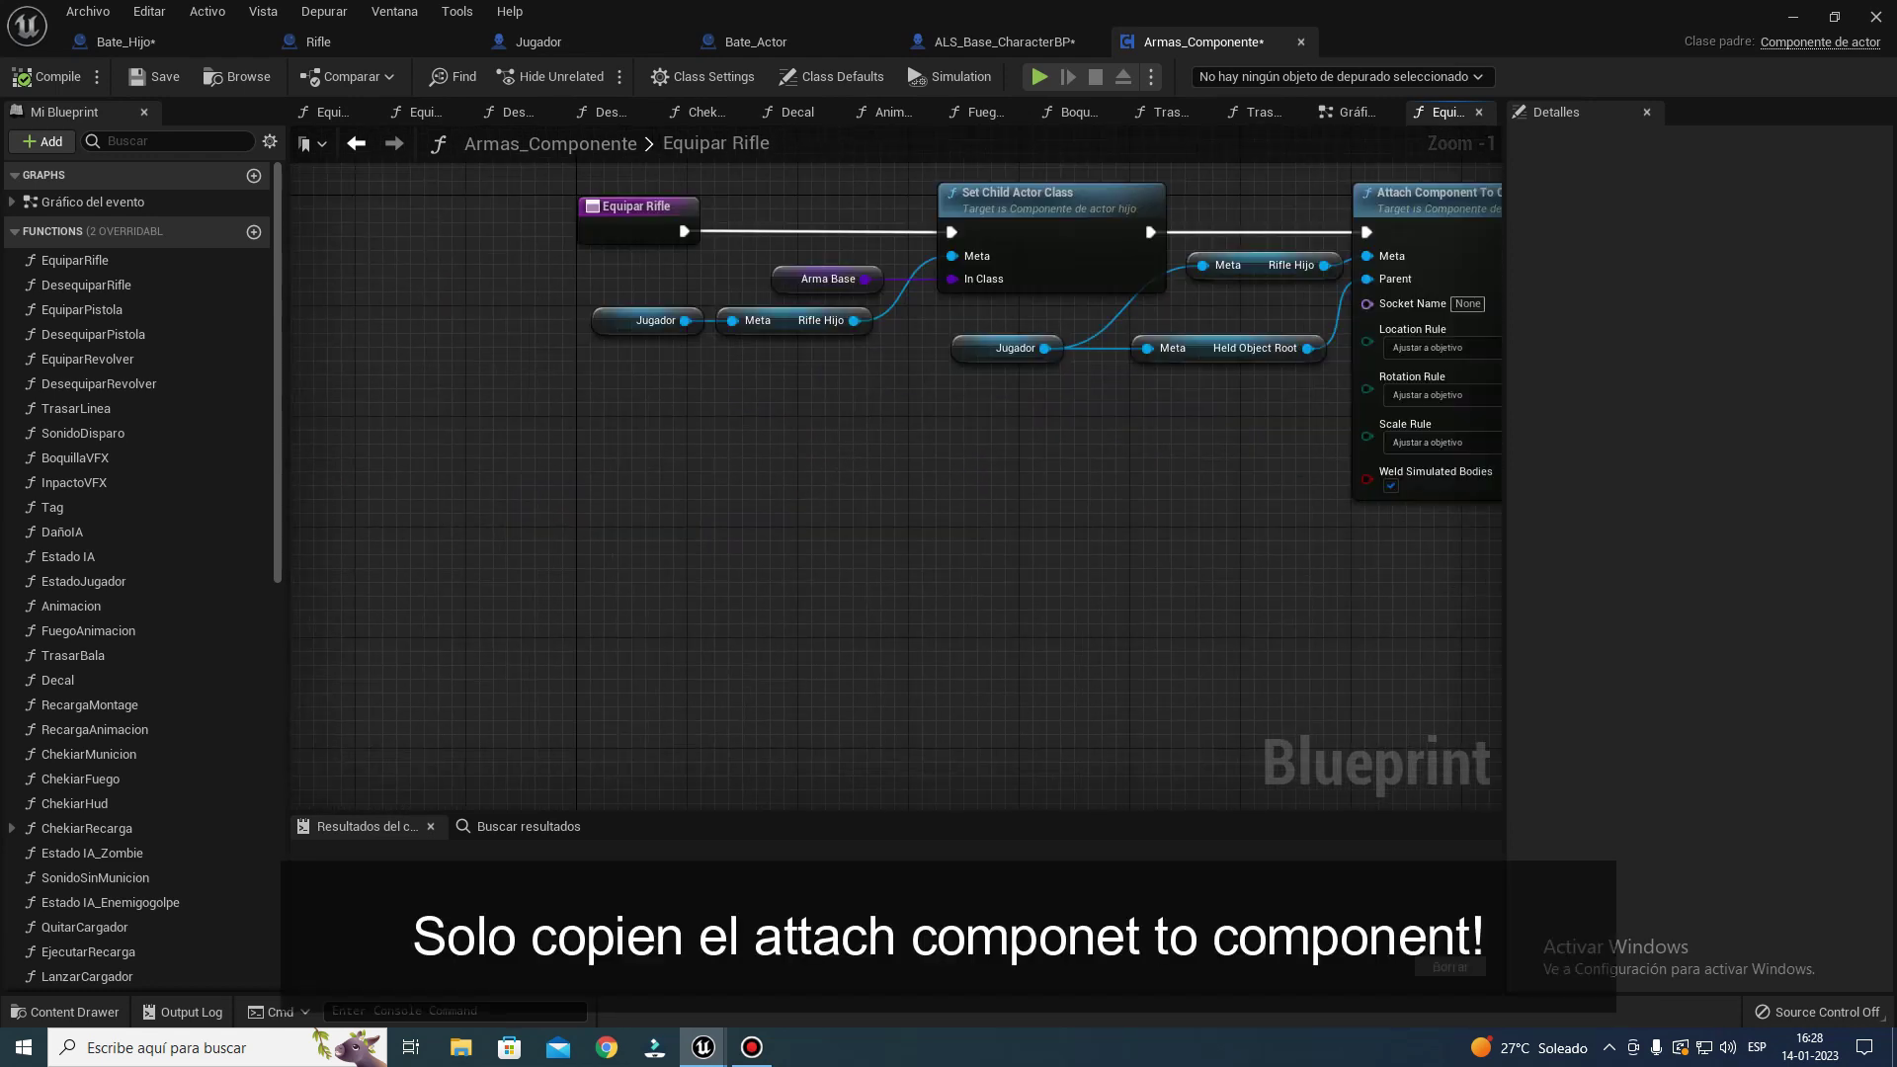
right_click_drag(865, 433, 253, 588)
right_click_drag(1130, 693, 1123, 690)
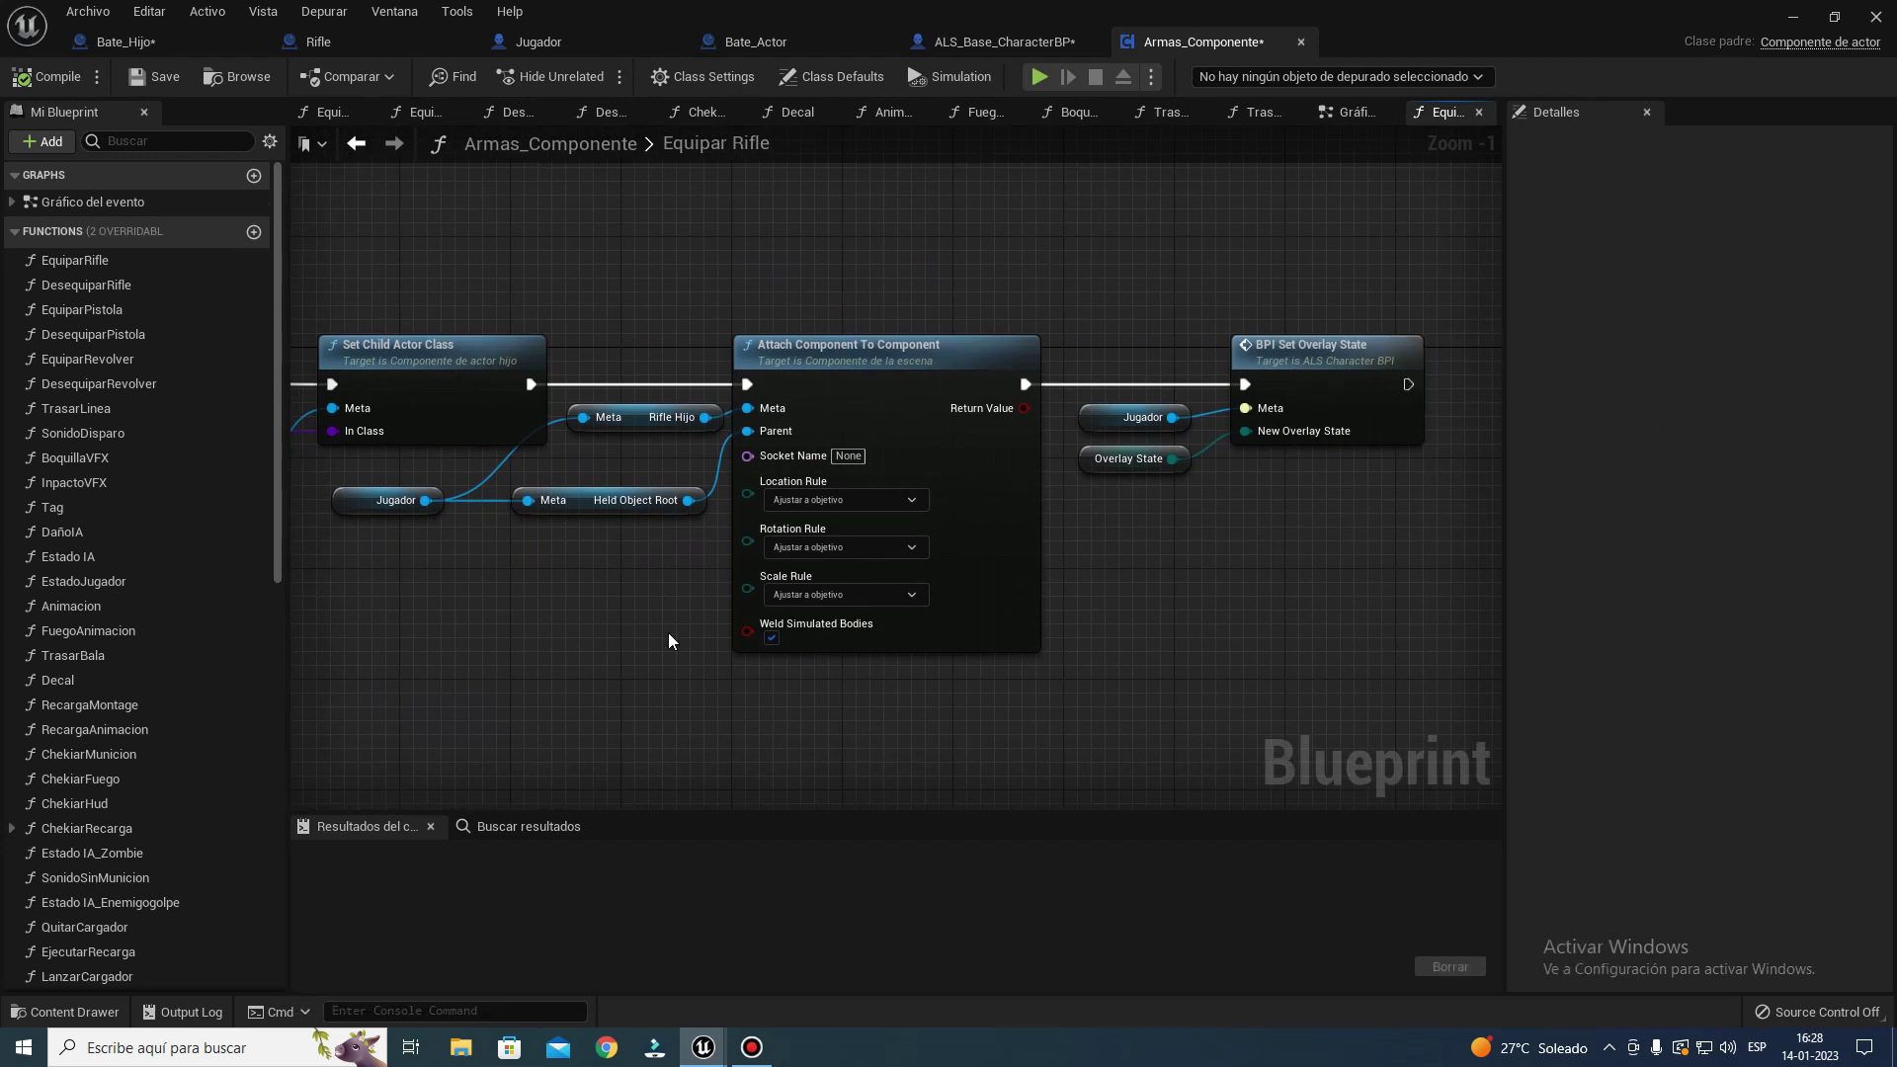
left_click_drag(1035, 260, 447, 629)
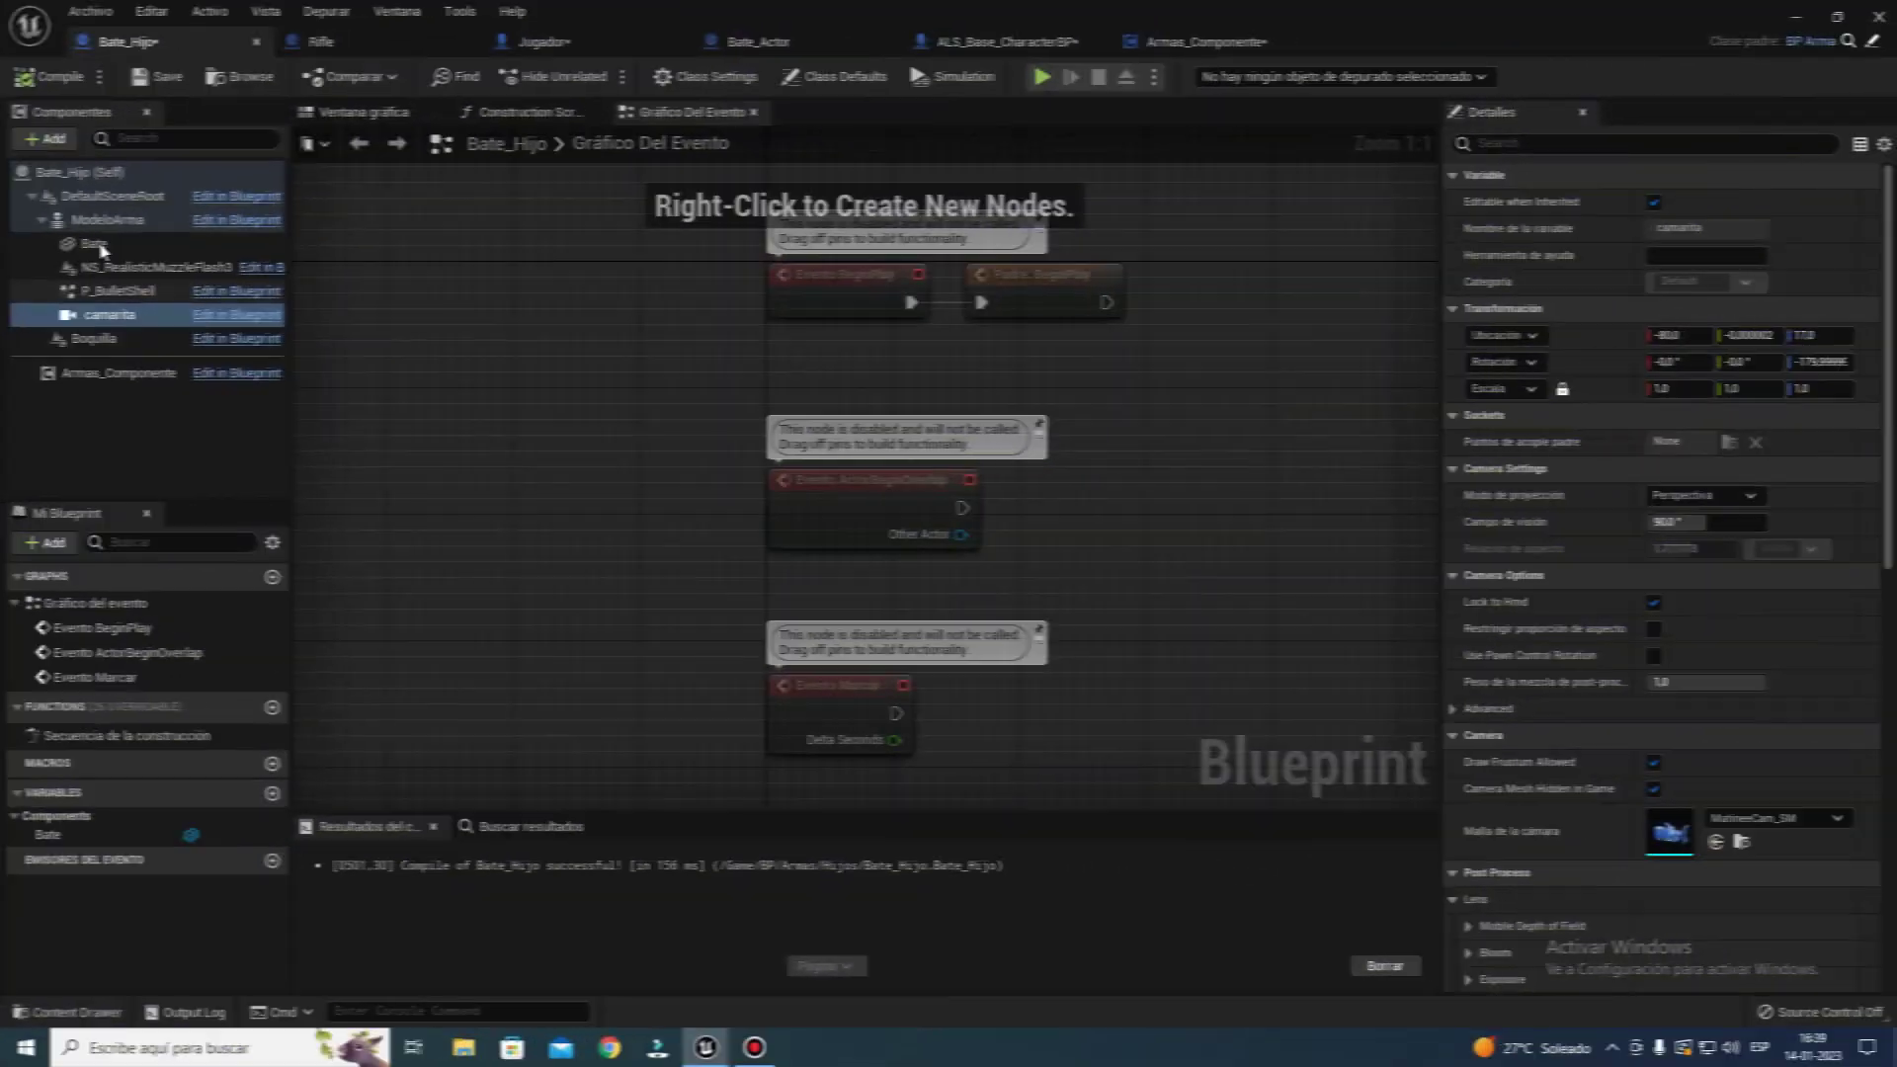
- Select the Bate mesh component and change its Collision Presets to NoCollision
left_click(93, 242)
left_click(1685, 146)
type("coll")
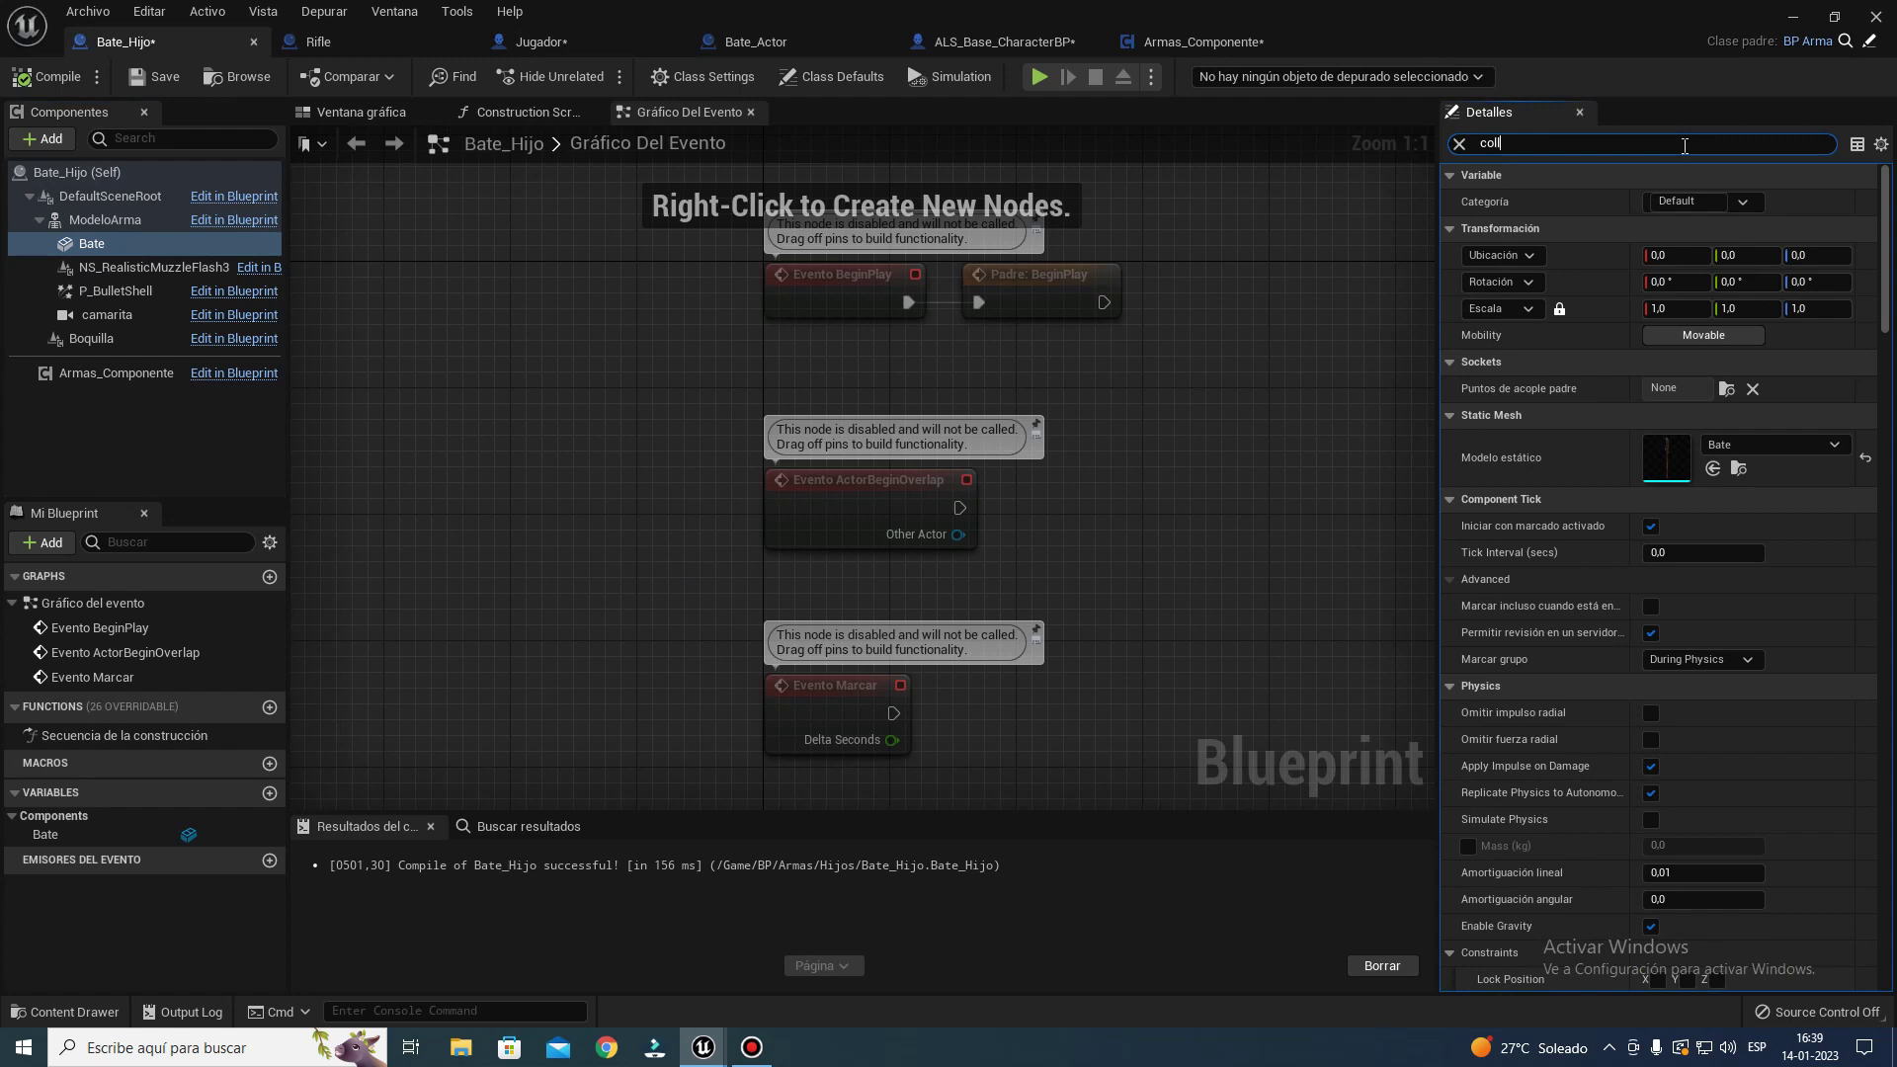
left_click(1661, 255)
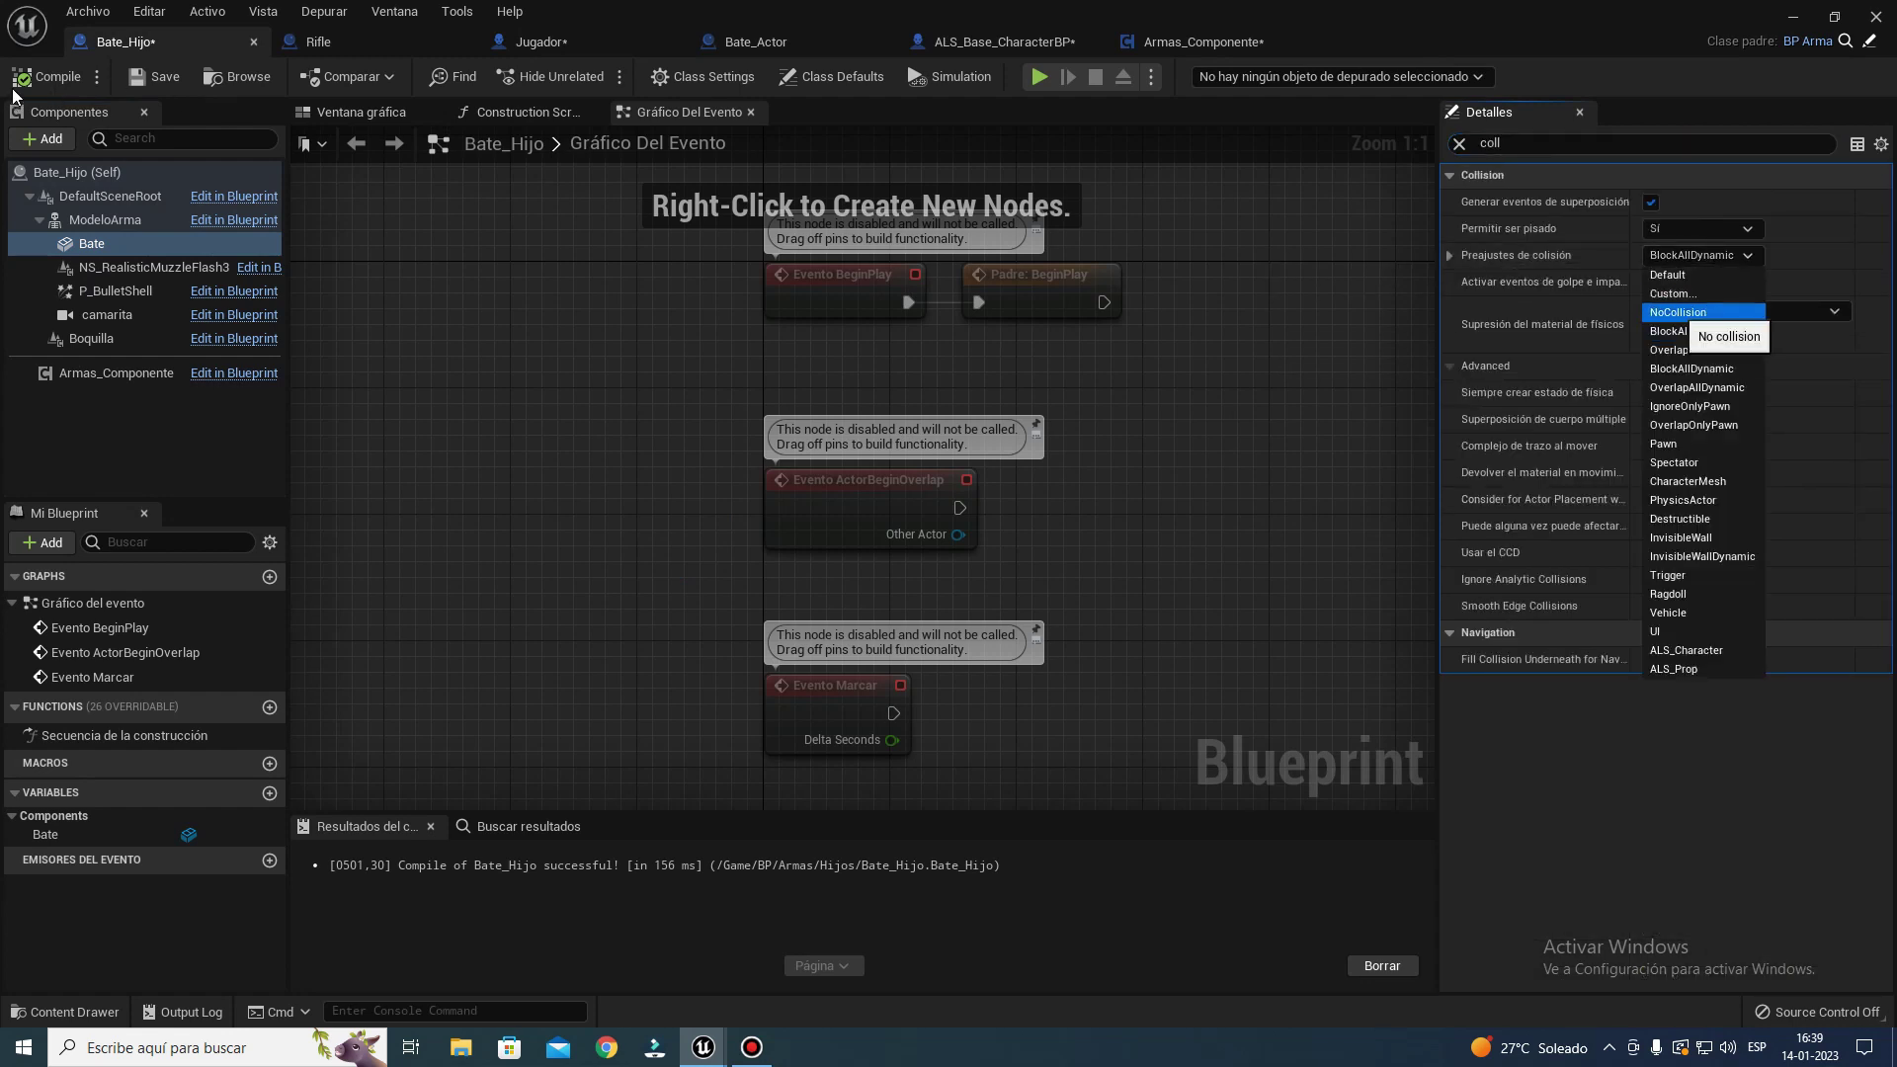
key("Return")
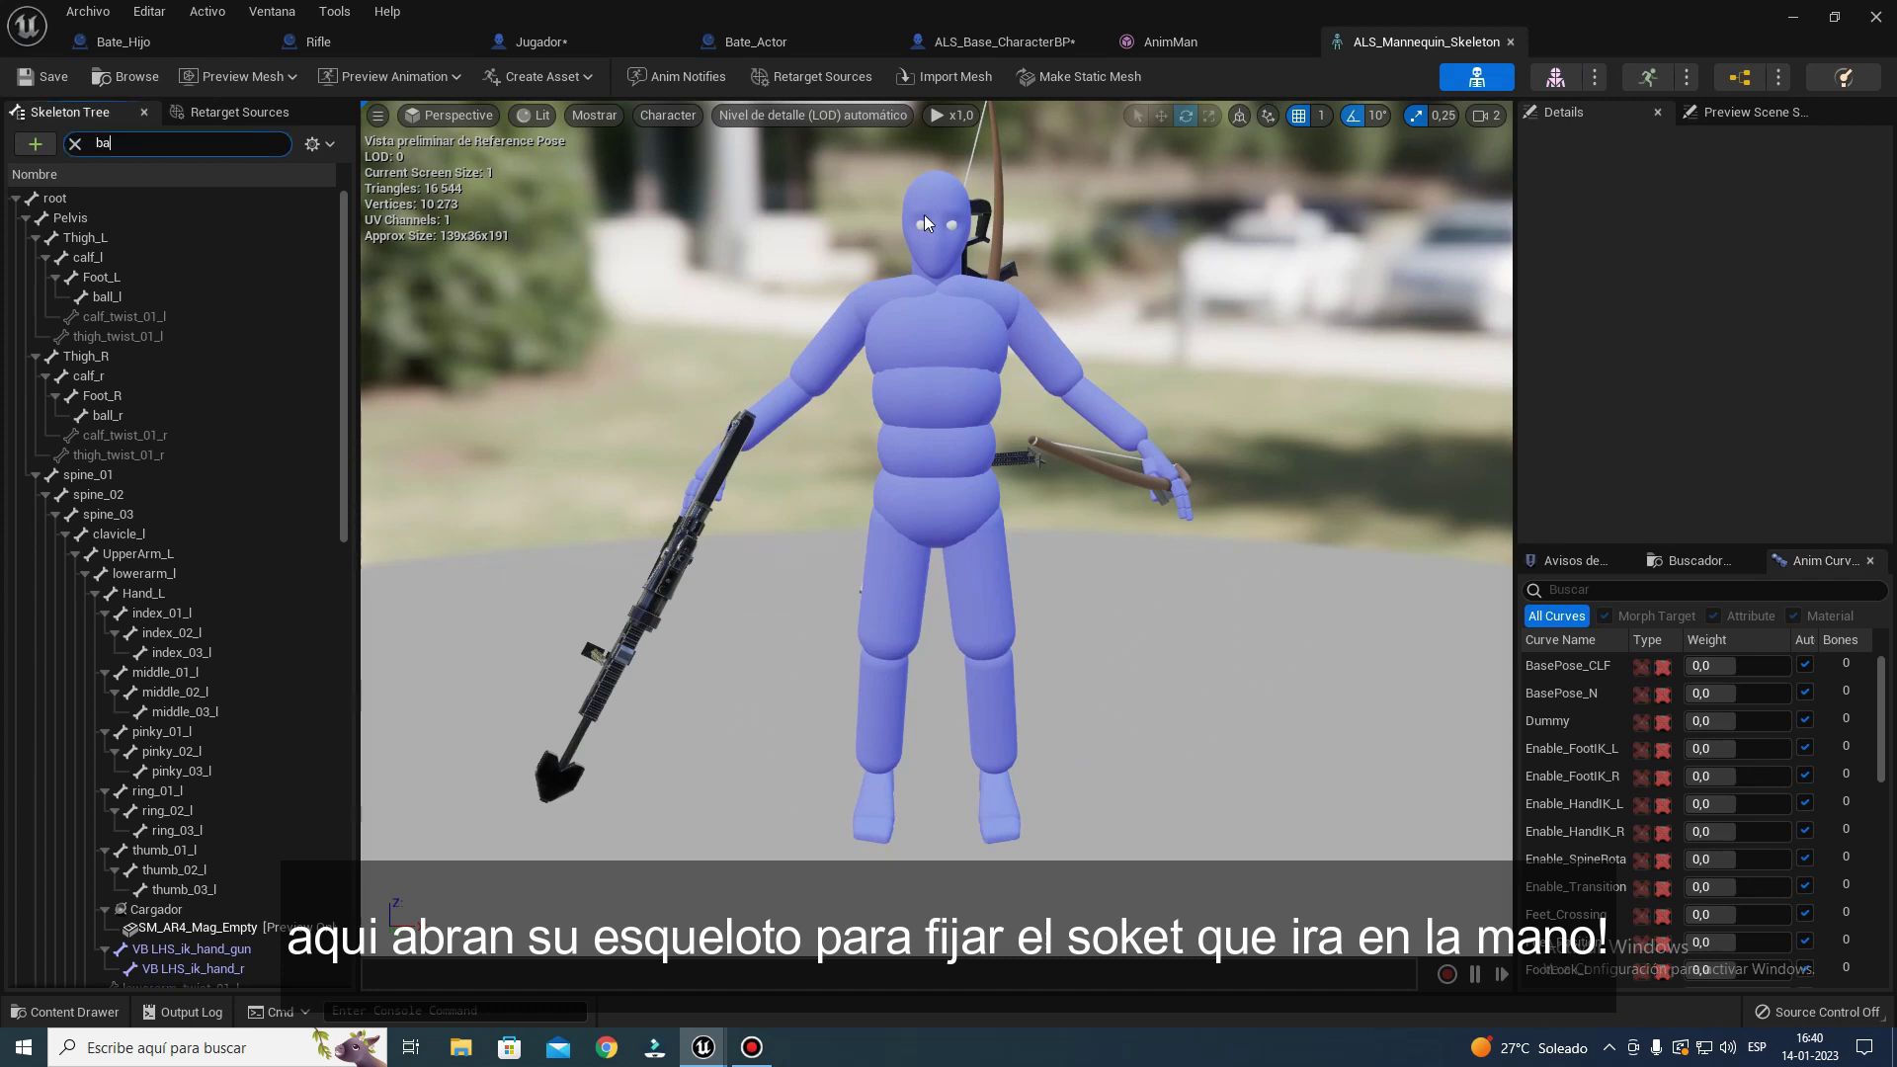
- Locate the BateEnMano socket on ik_hand_r, select its name to copy, and go back to Jugador
type("te")
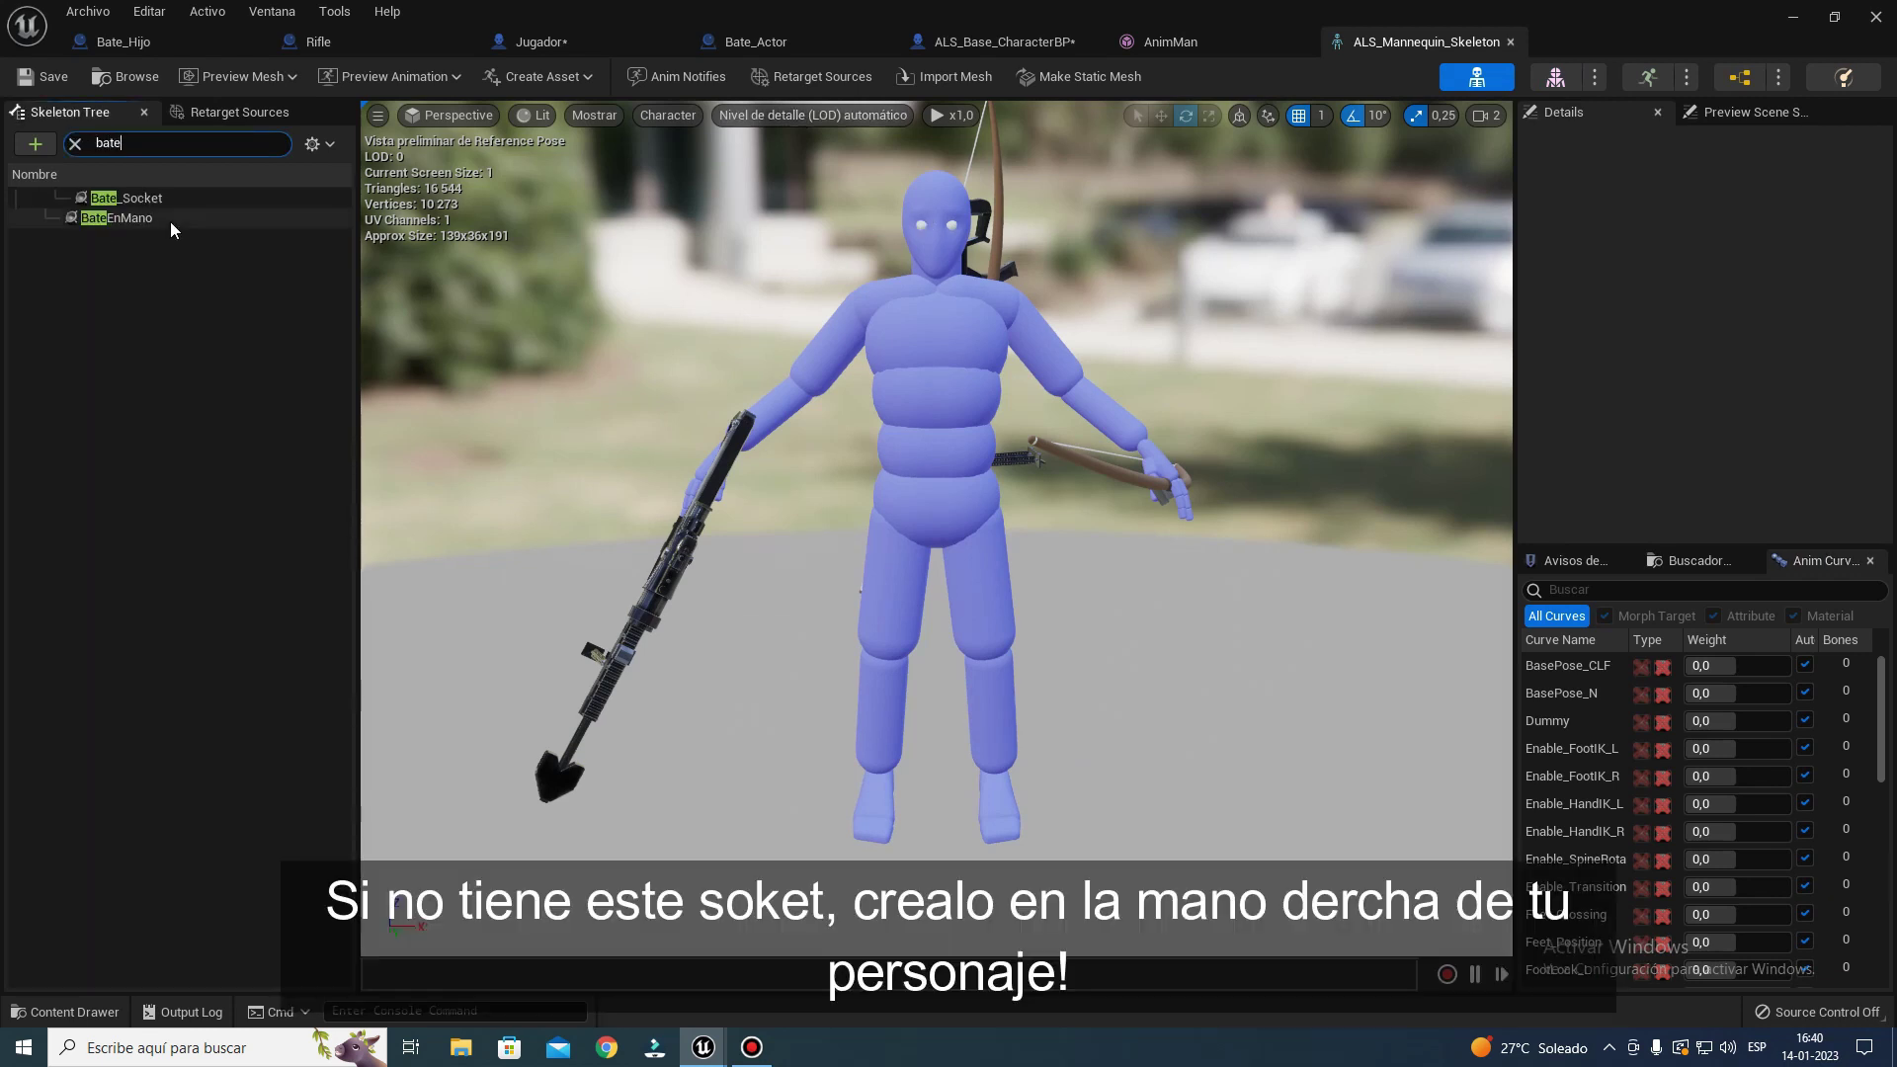
left_click(170, 221)
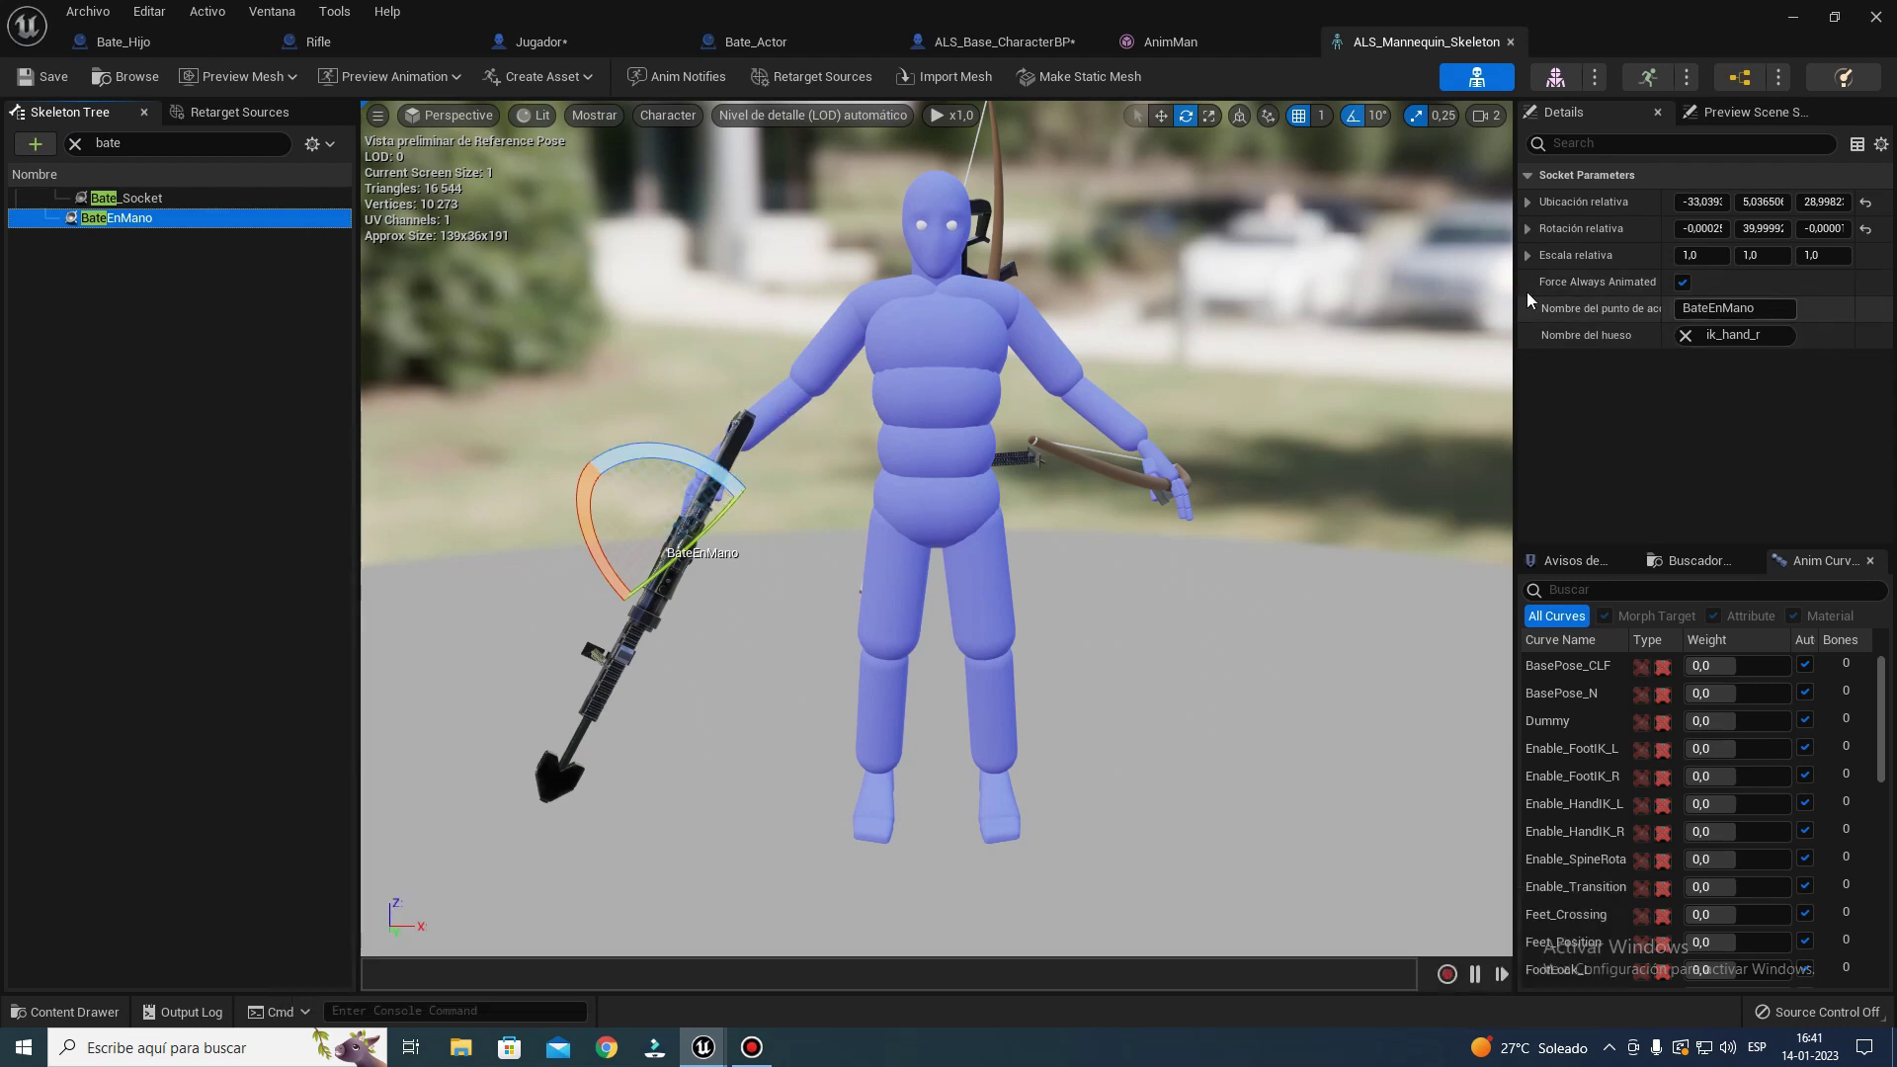
key("F2")
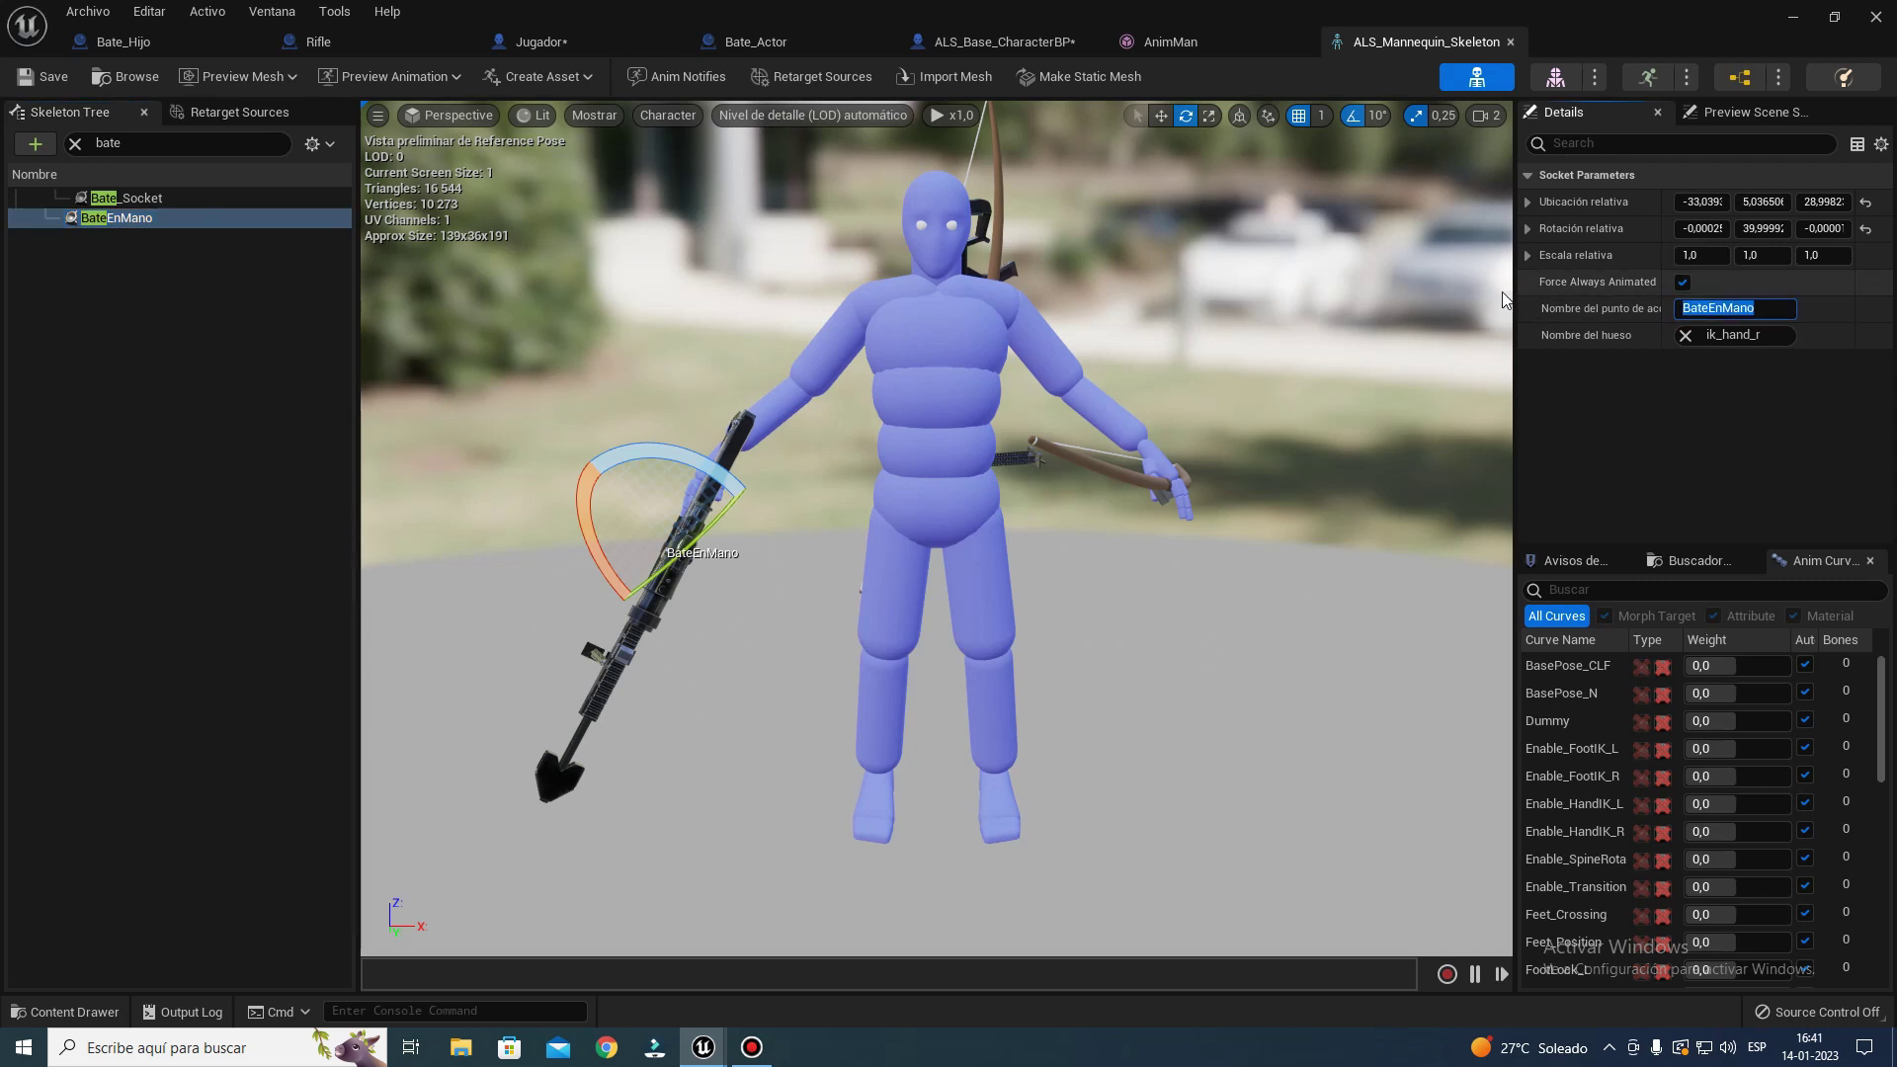
left_click(575, 42)
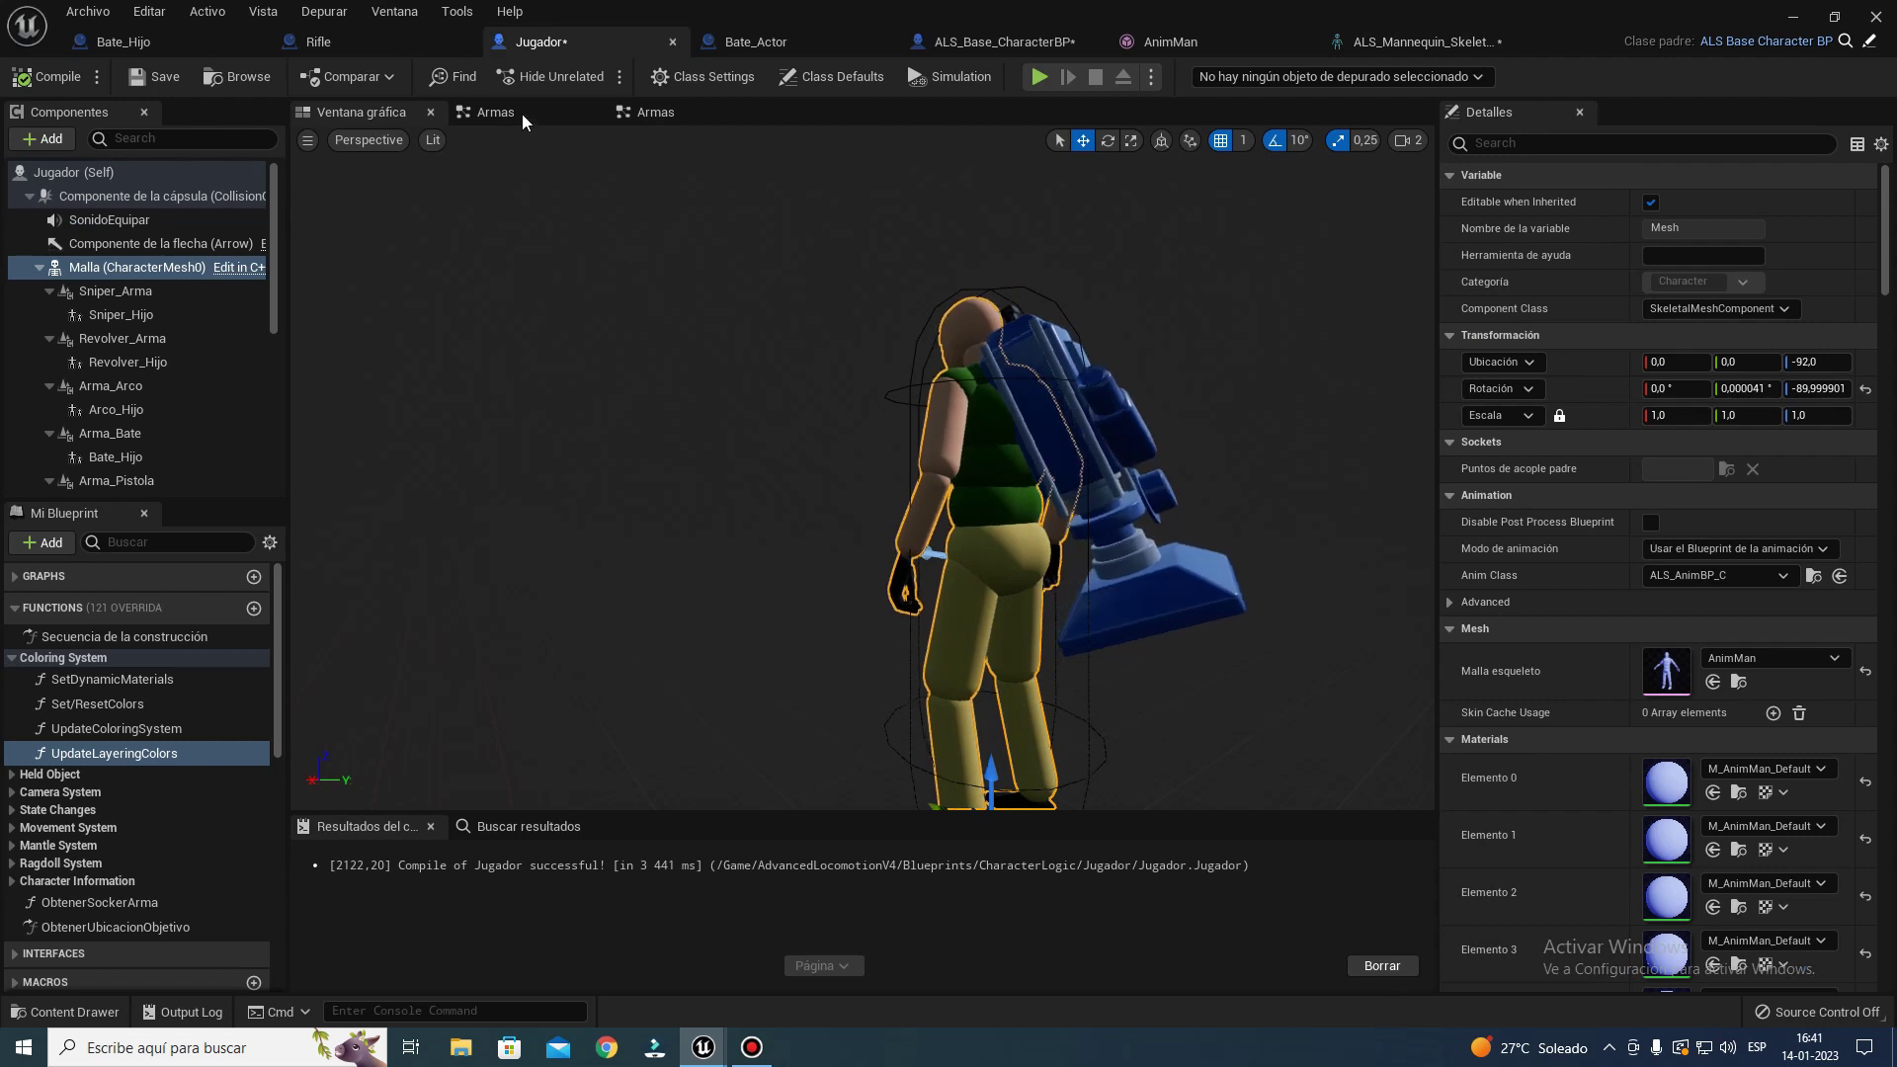
- Set the Attach Component To Component socket name to BateEnMano in the Armas graph
left_click(647, 111)
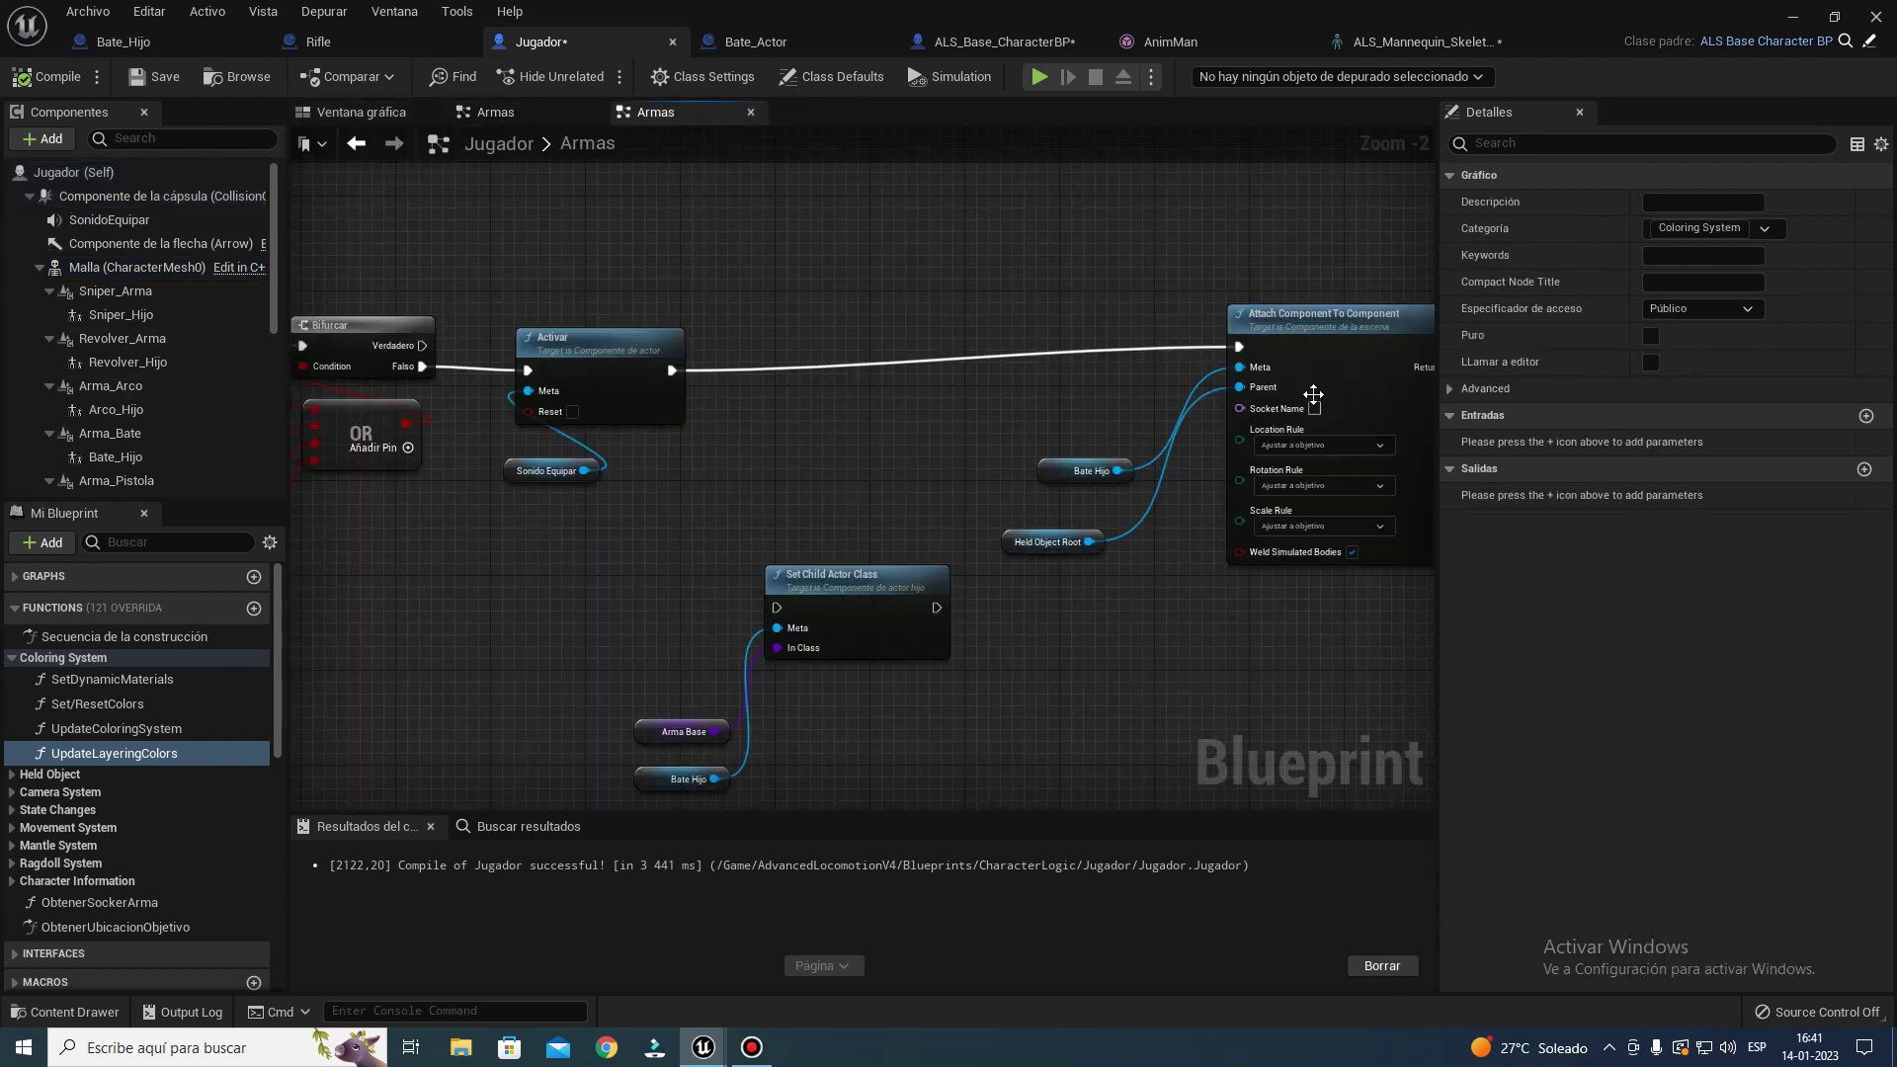
left_click(1315, 408)
type("BateEnMano")
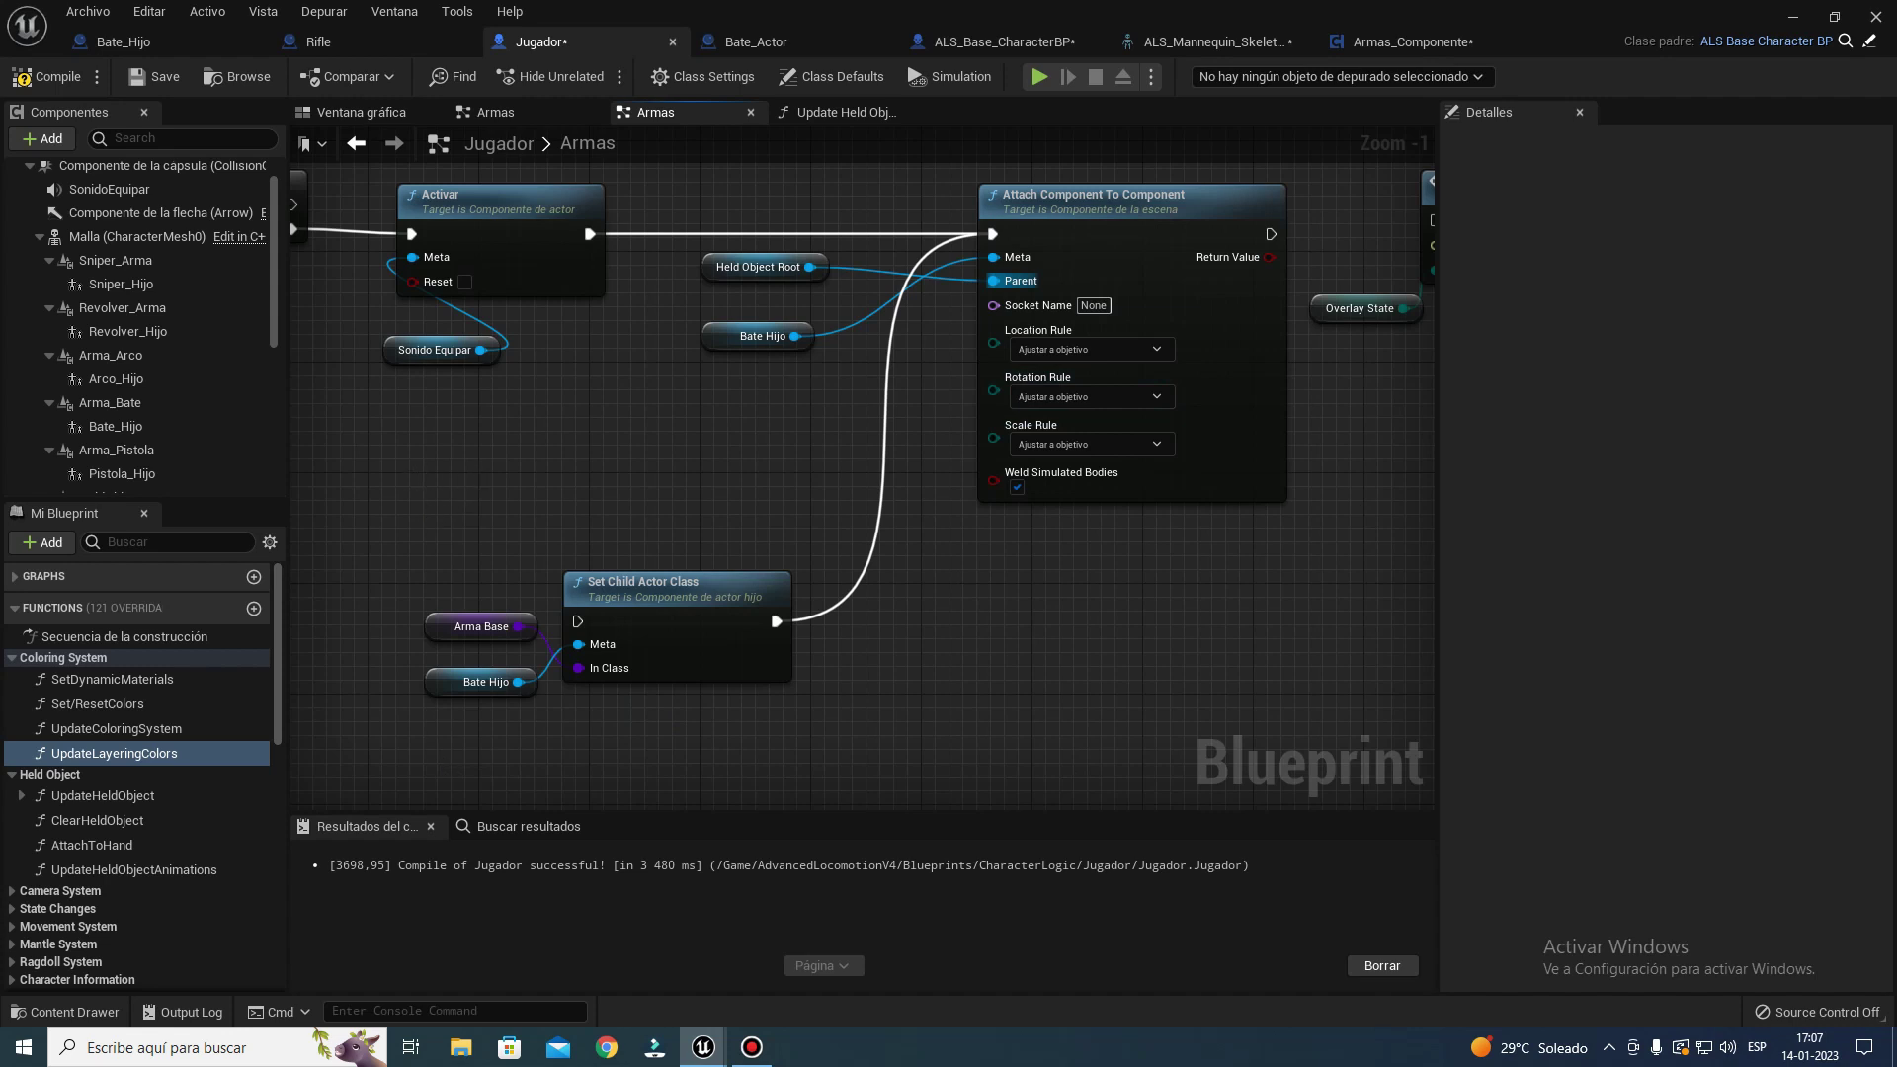
- Delete the Set Child Actor Class node together with its inputs
right_click_drag(369, 496, 705, 441)
left_click_drag(717, 443, 1087, 660)
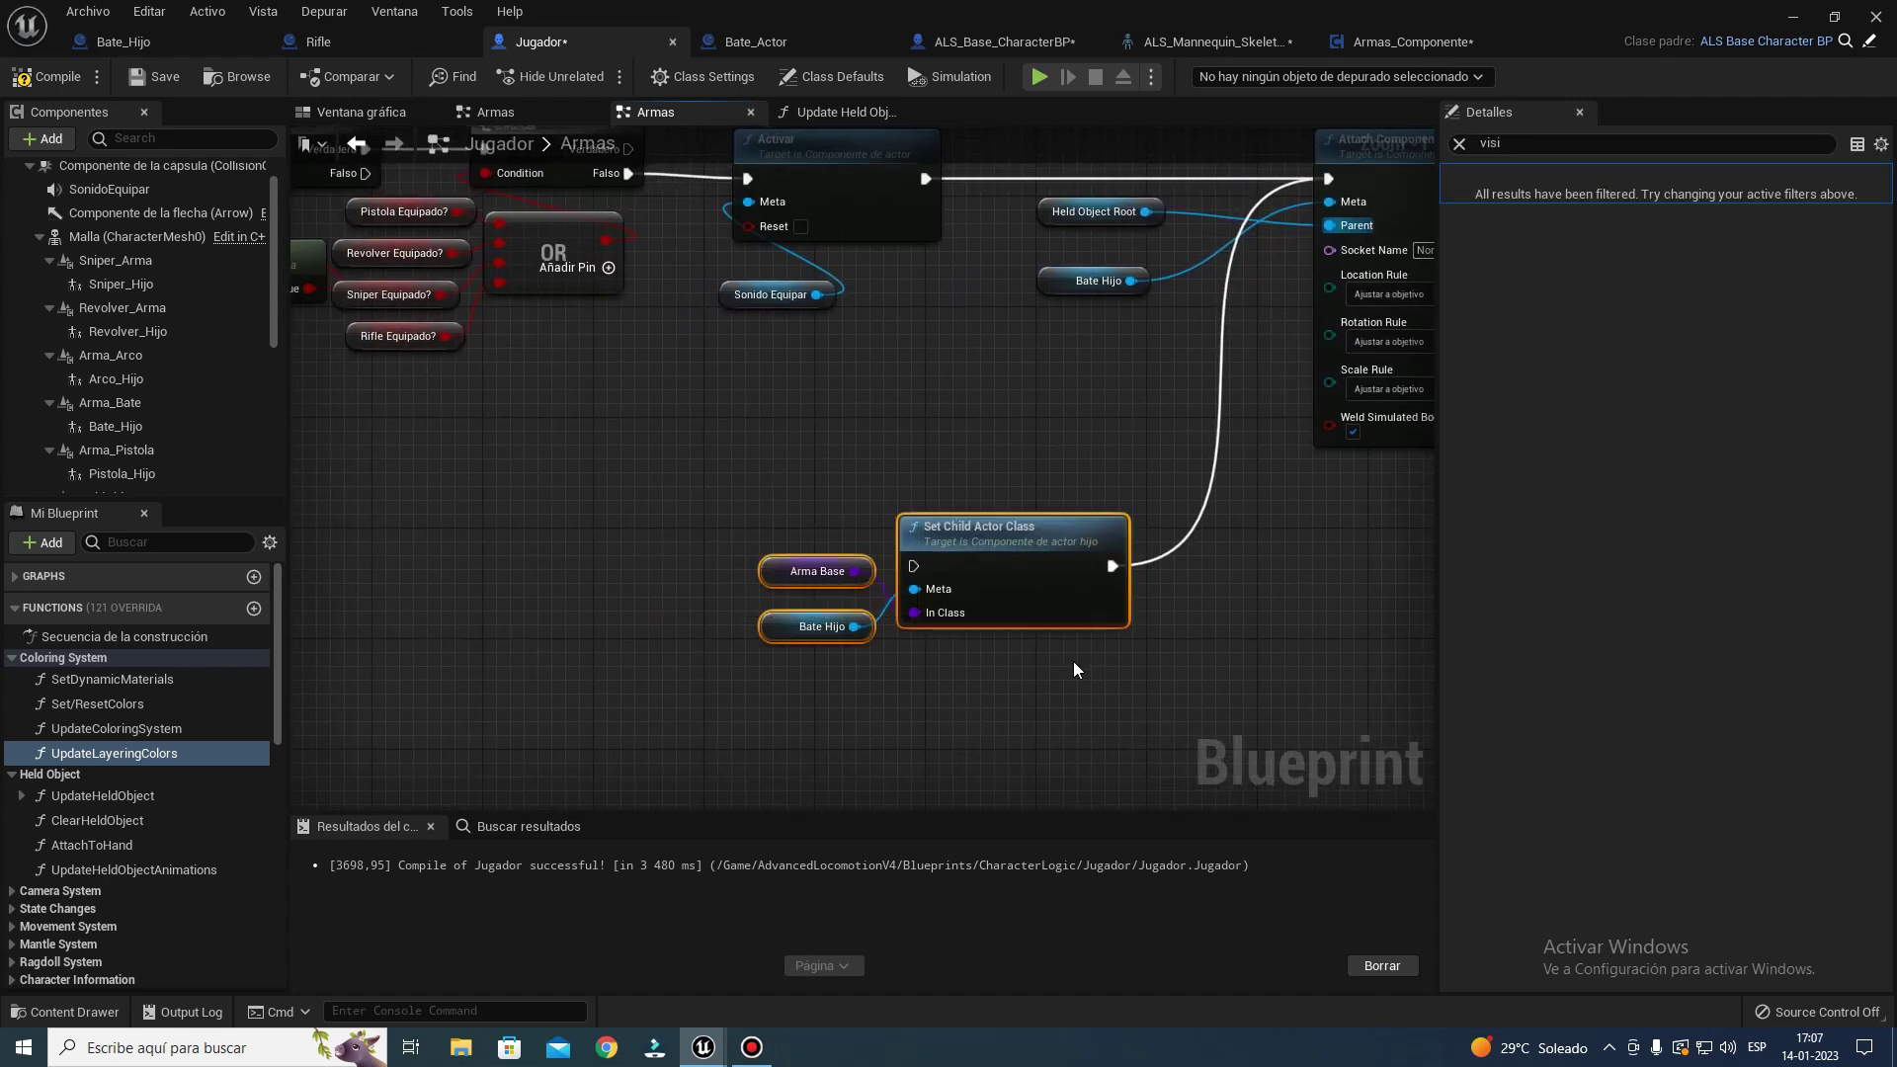
key("Delete")
scroll(97, 919, "down", 5)
scroll(62, 923, "down", 3)
scroll(62, 922, "down", 5)
scroll(103, 905, "down", 4)
scroll(103, 905, "down", 2)
scroll(63, 946, "down", 1)
left_click(49, 925)
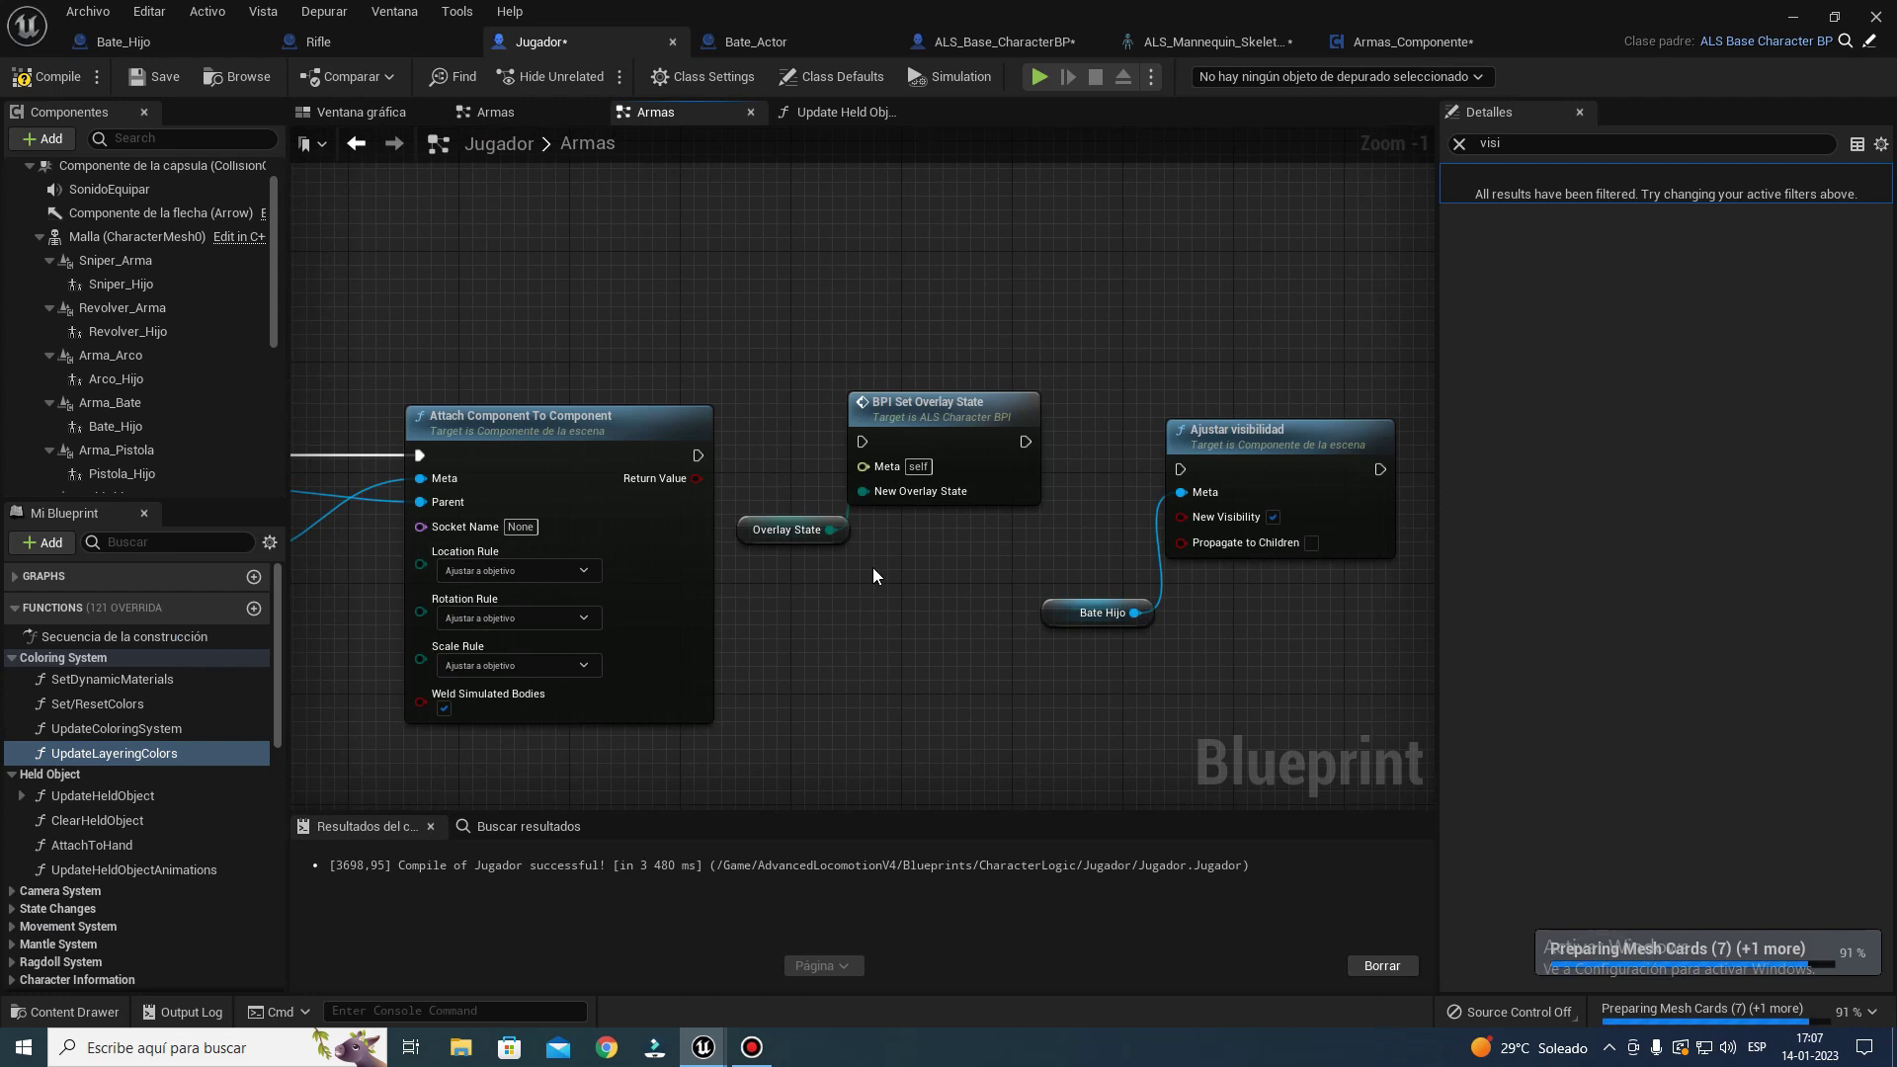
- Delete the BPI Set Overlay State and Ajustar visibilidad nodes with their inputs
left_click(944, 420)
key("Delete")
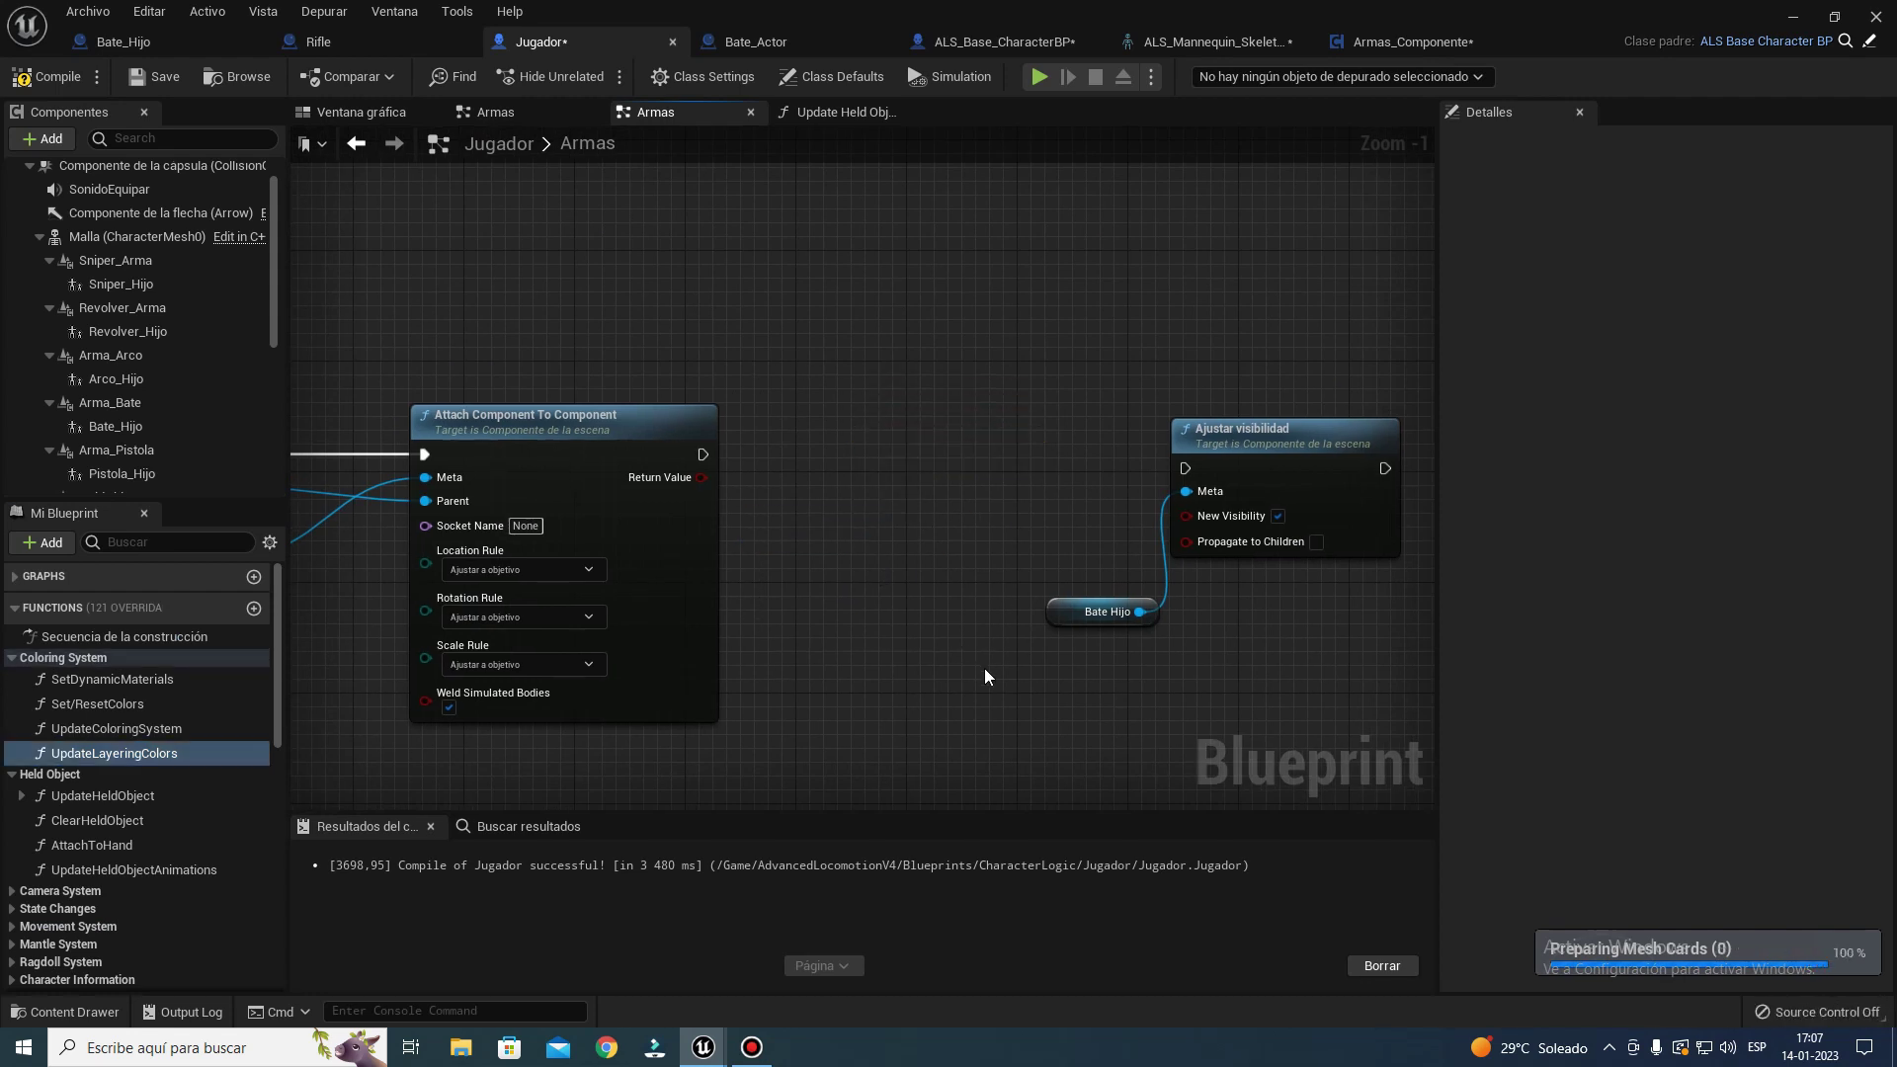
left_click(1208, 453)
key("Delete")
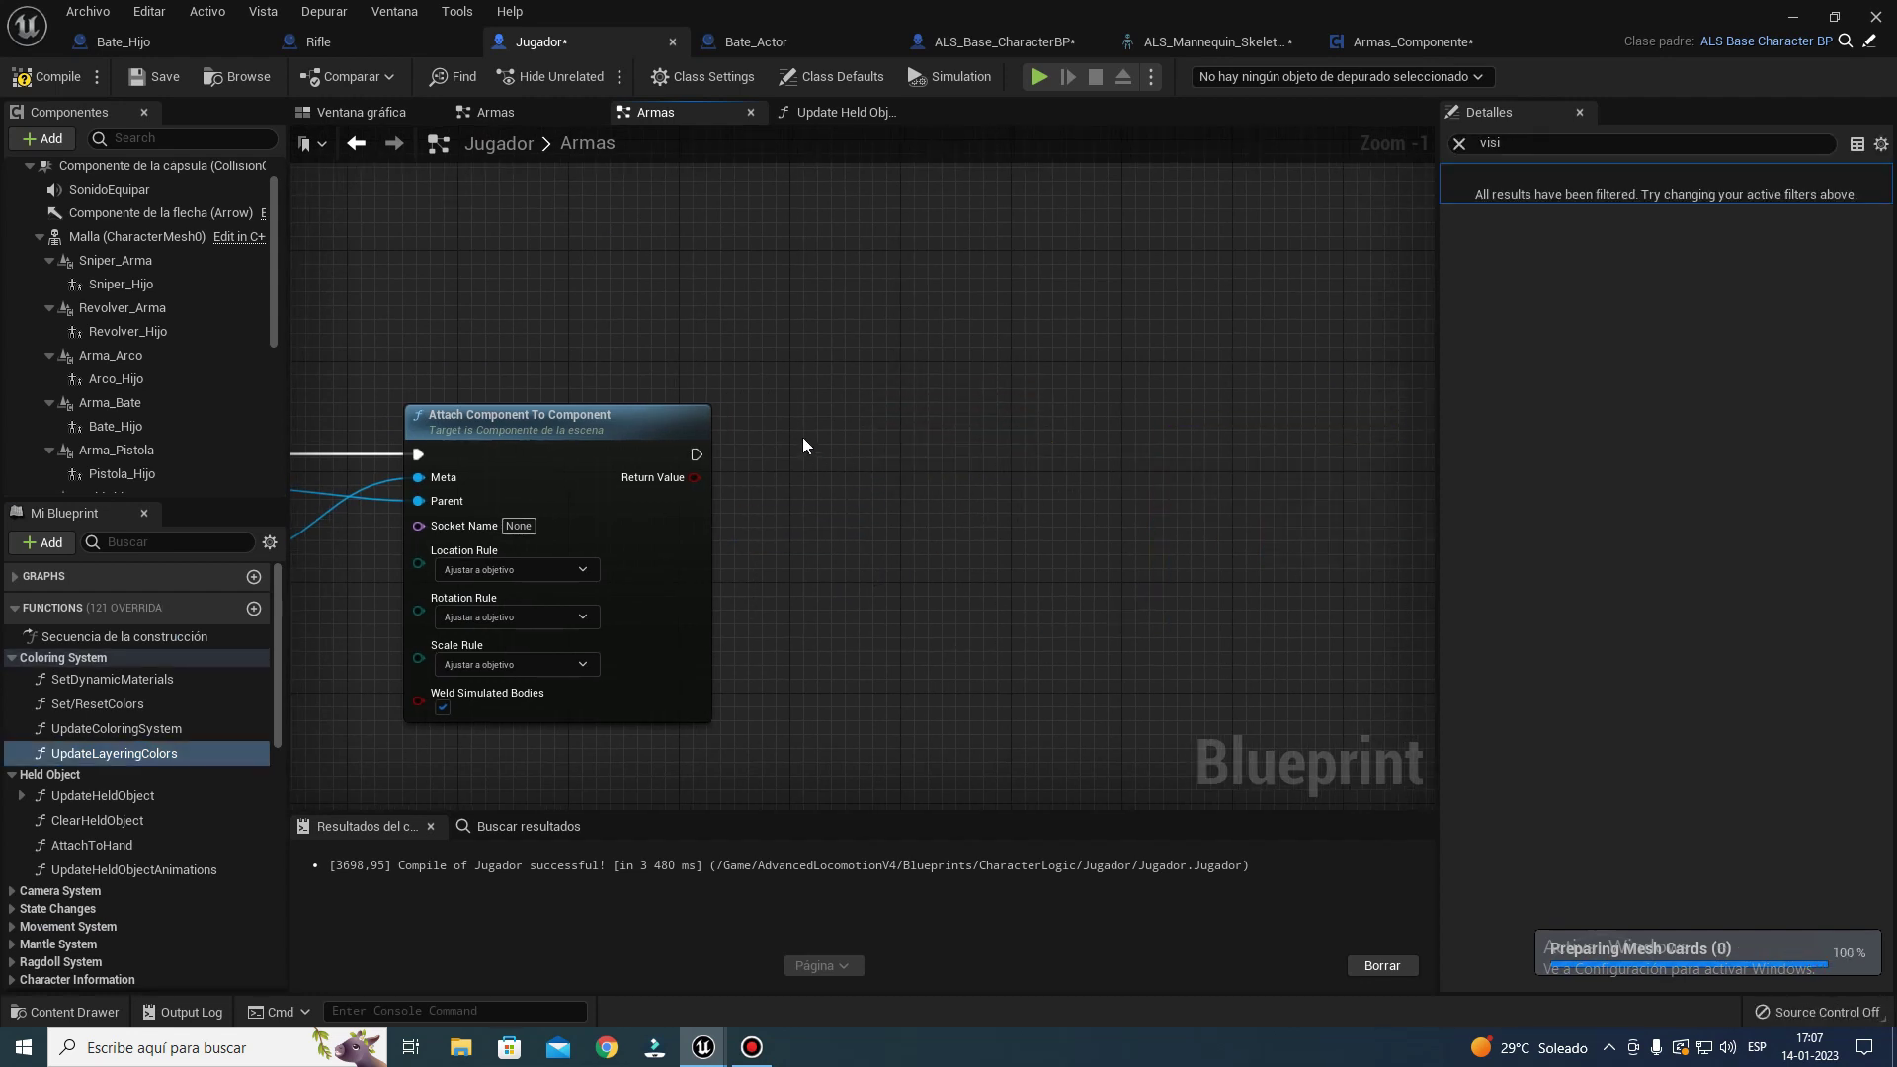
- Replace Held Object Root with a Malla getter as the attach node's Parent
right_click_drag(802, 436, 1393, 396)
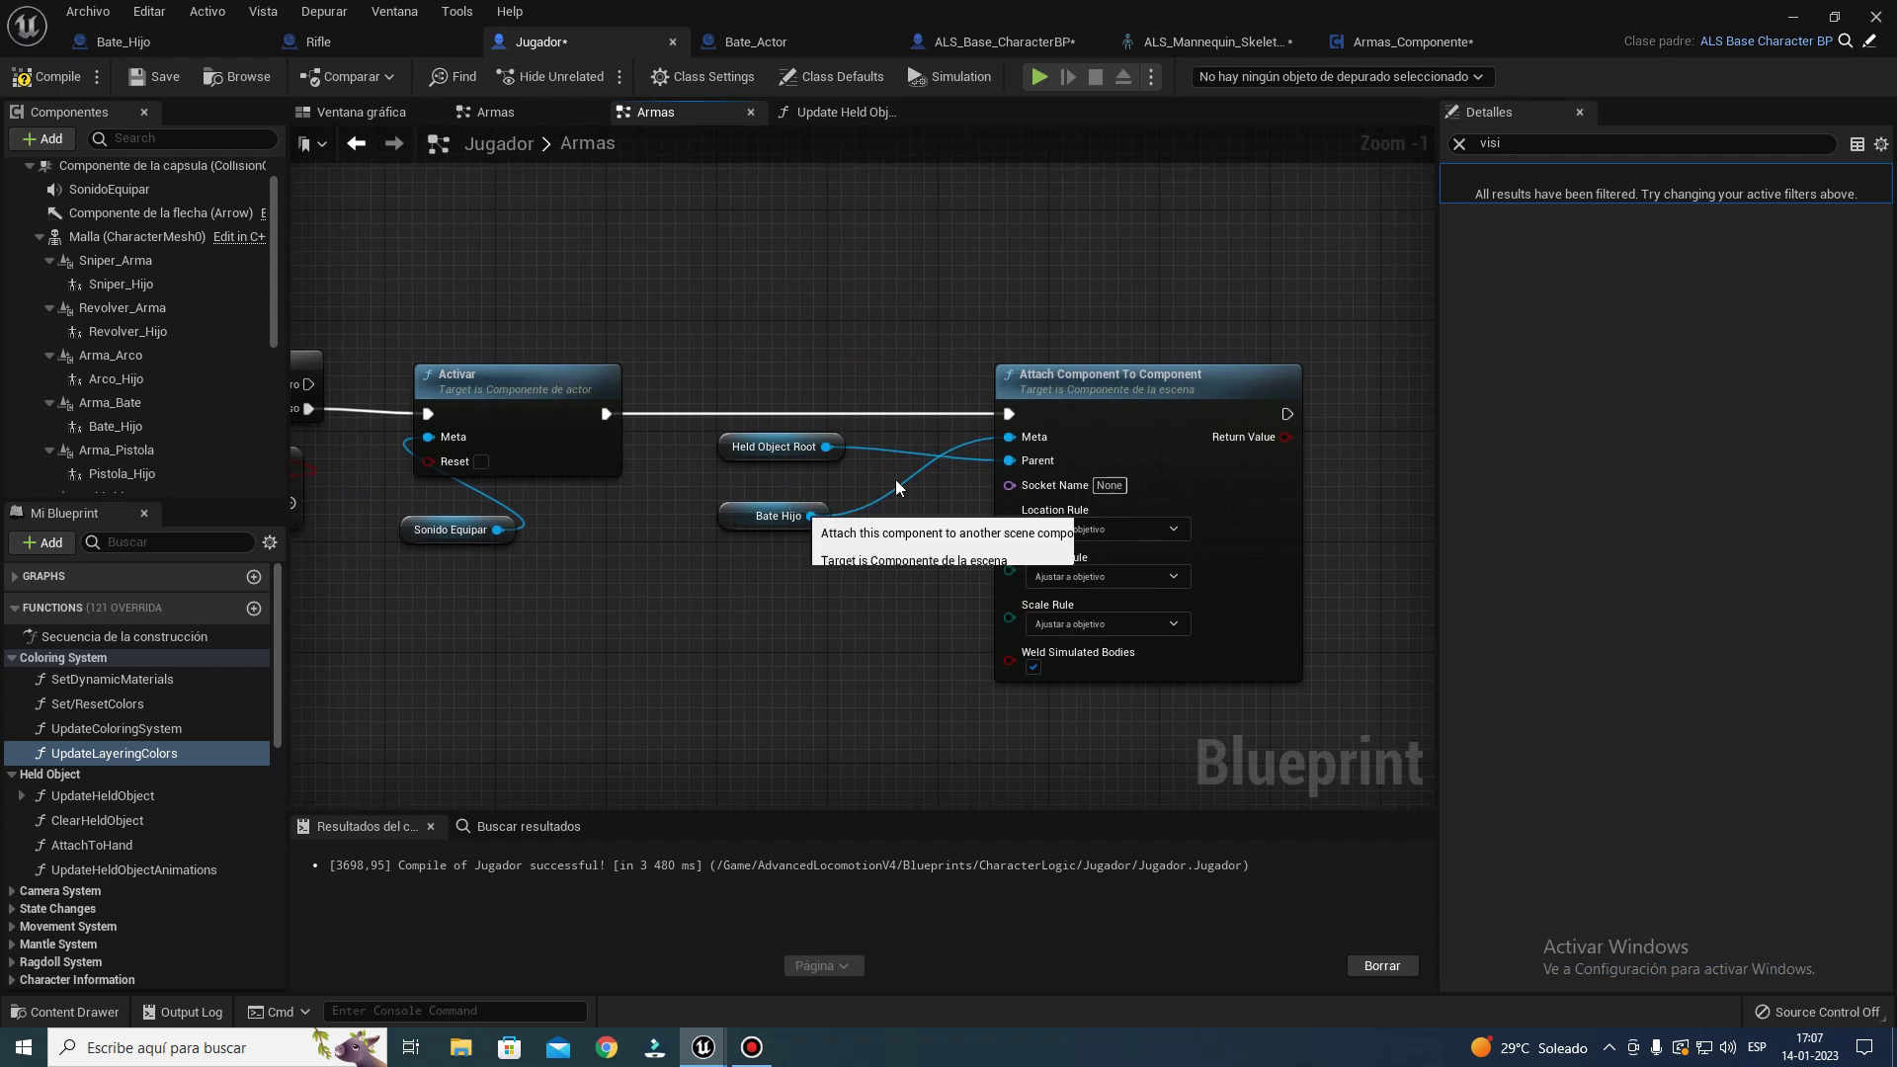
left_click_drag(742, 521, 768, 341)
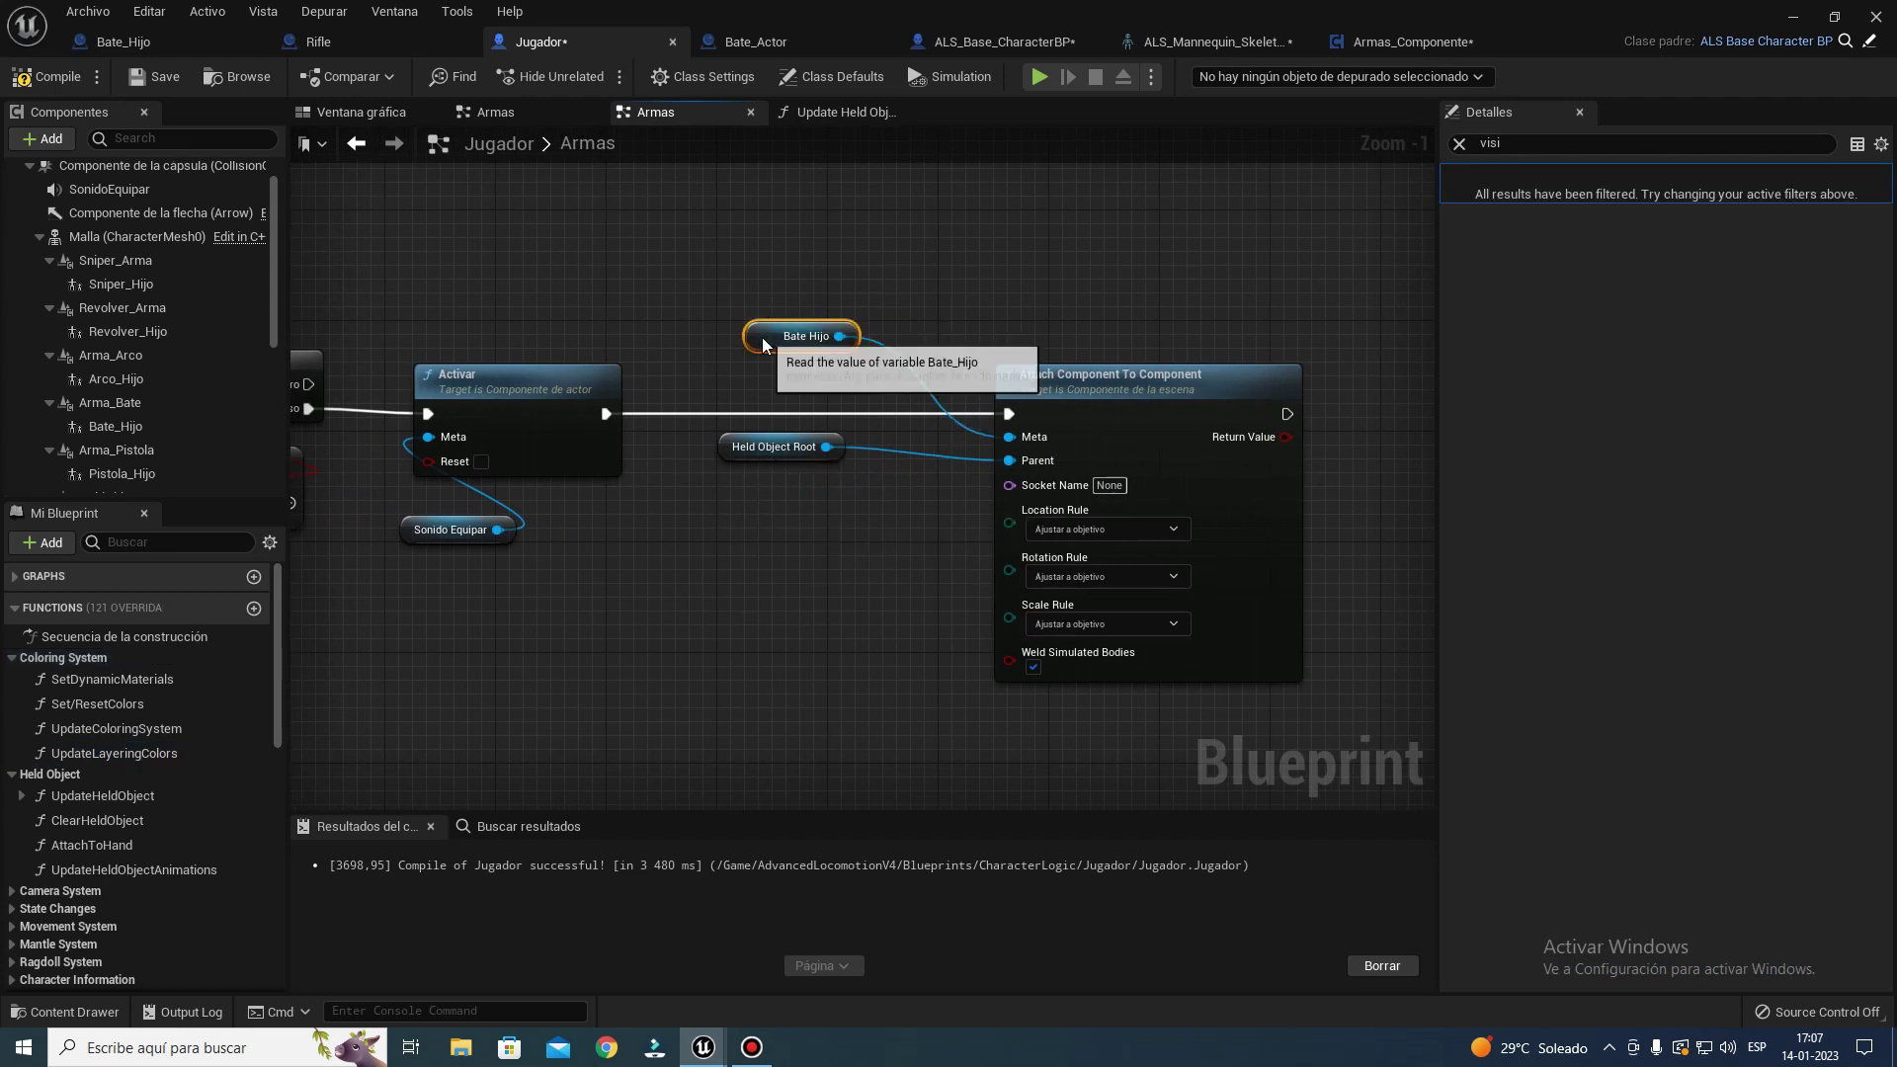
left_click_drag(779, 457, 783, 512)
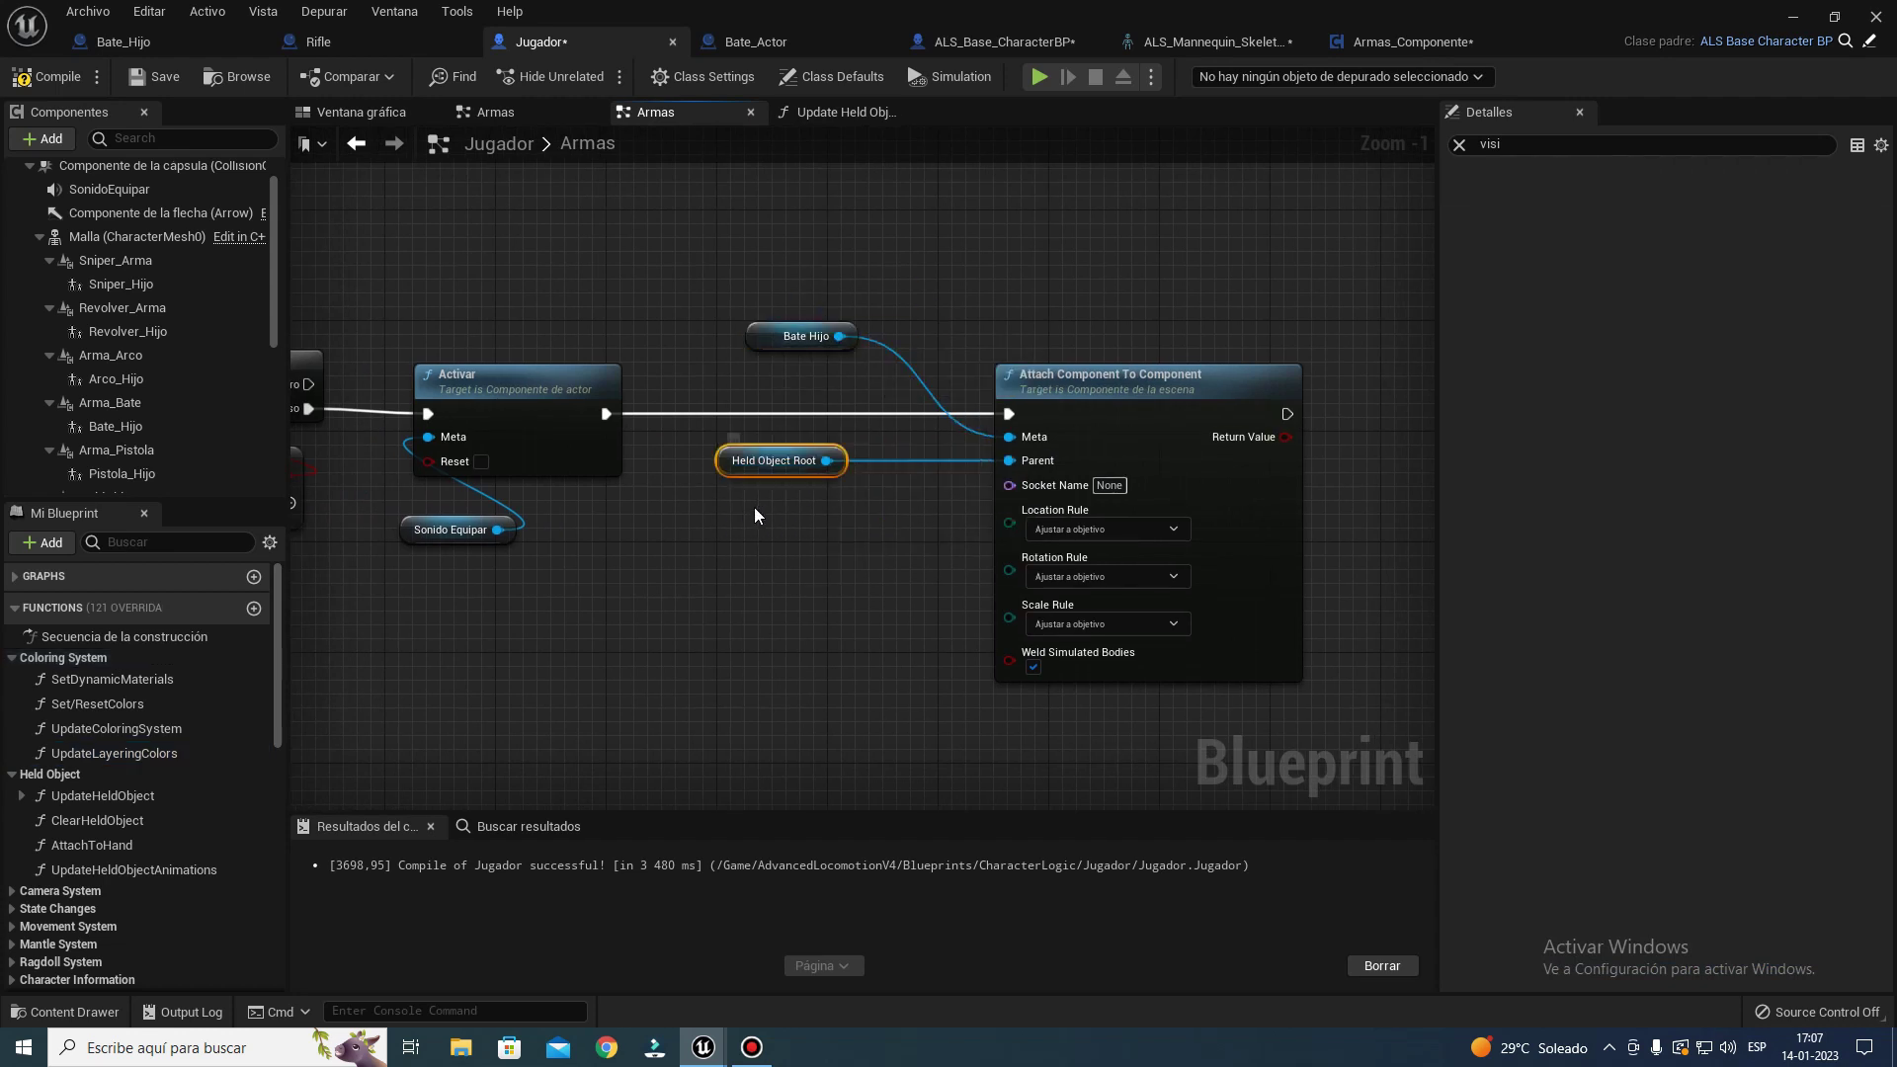
key("Delete")
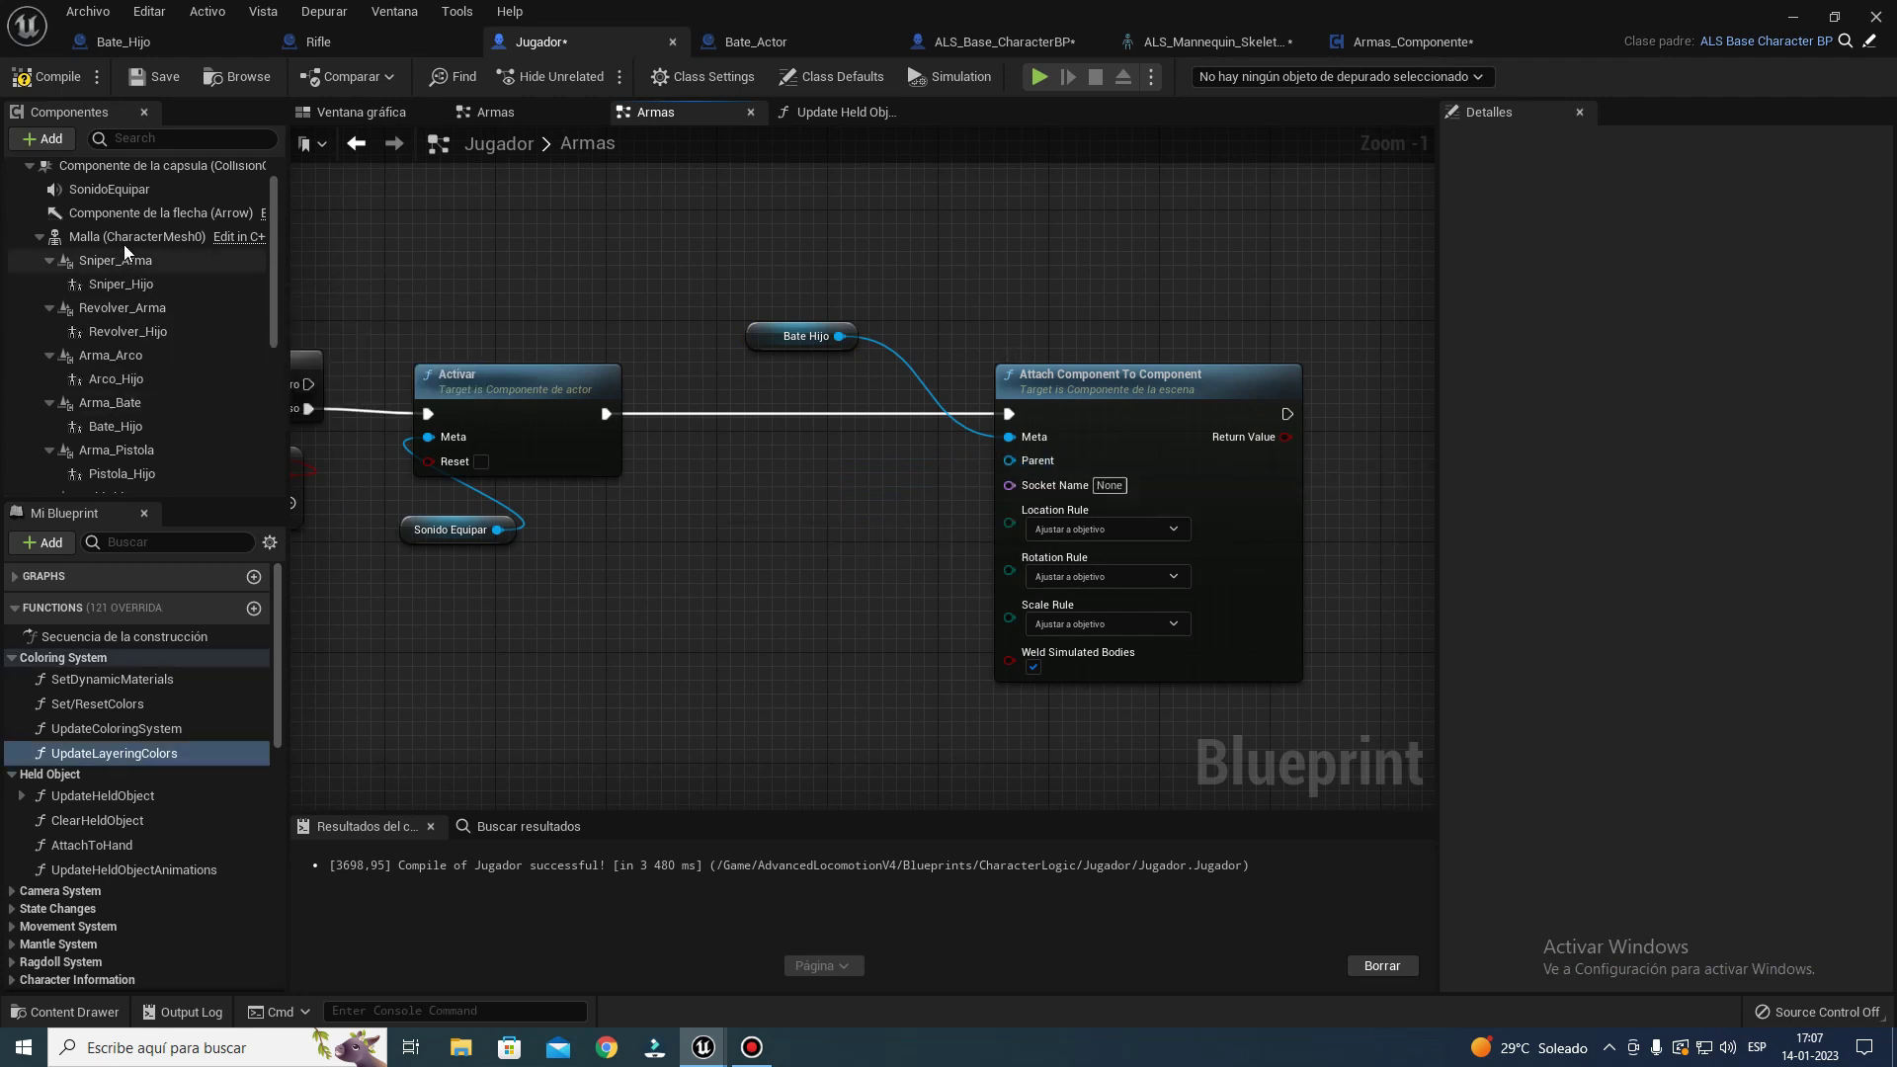
mouse_move(124, 240)
left_mouse_down()
mouse_move(600, 516)
mouse_move(1009, 460)
left_mouse_up()
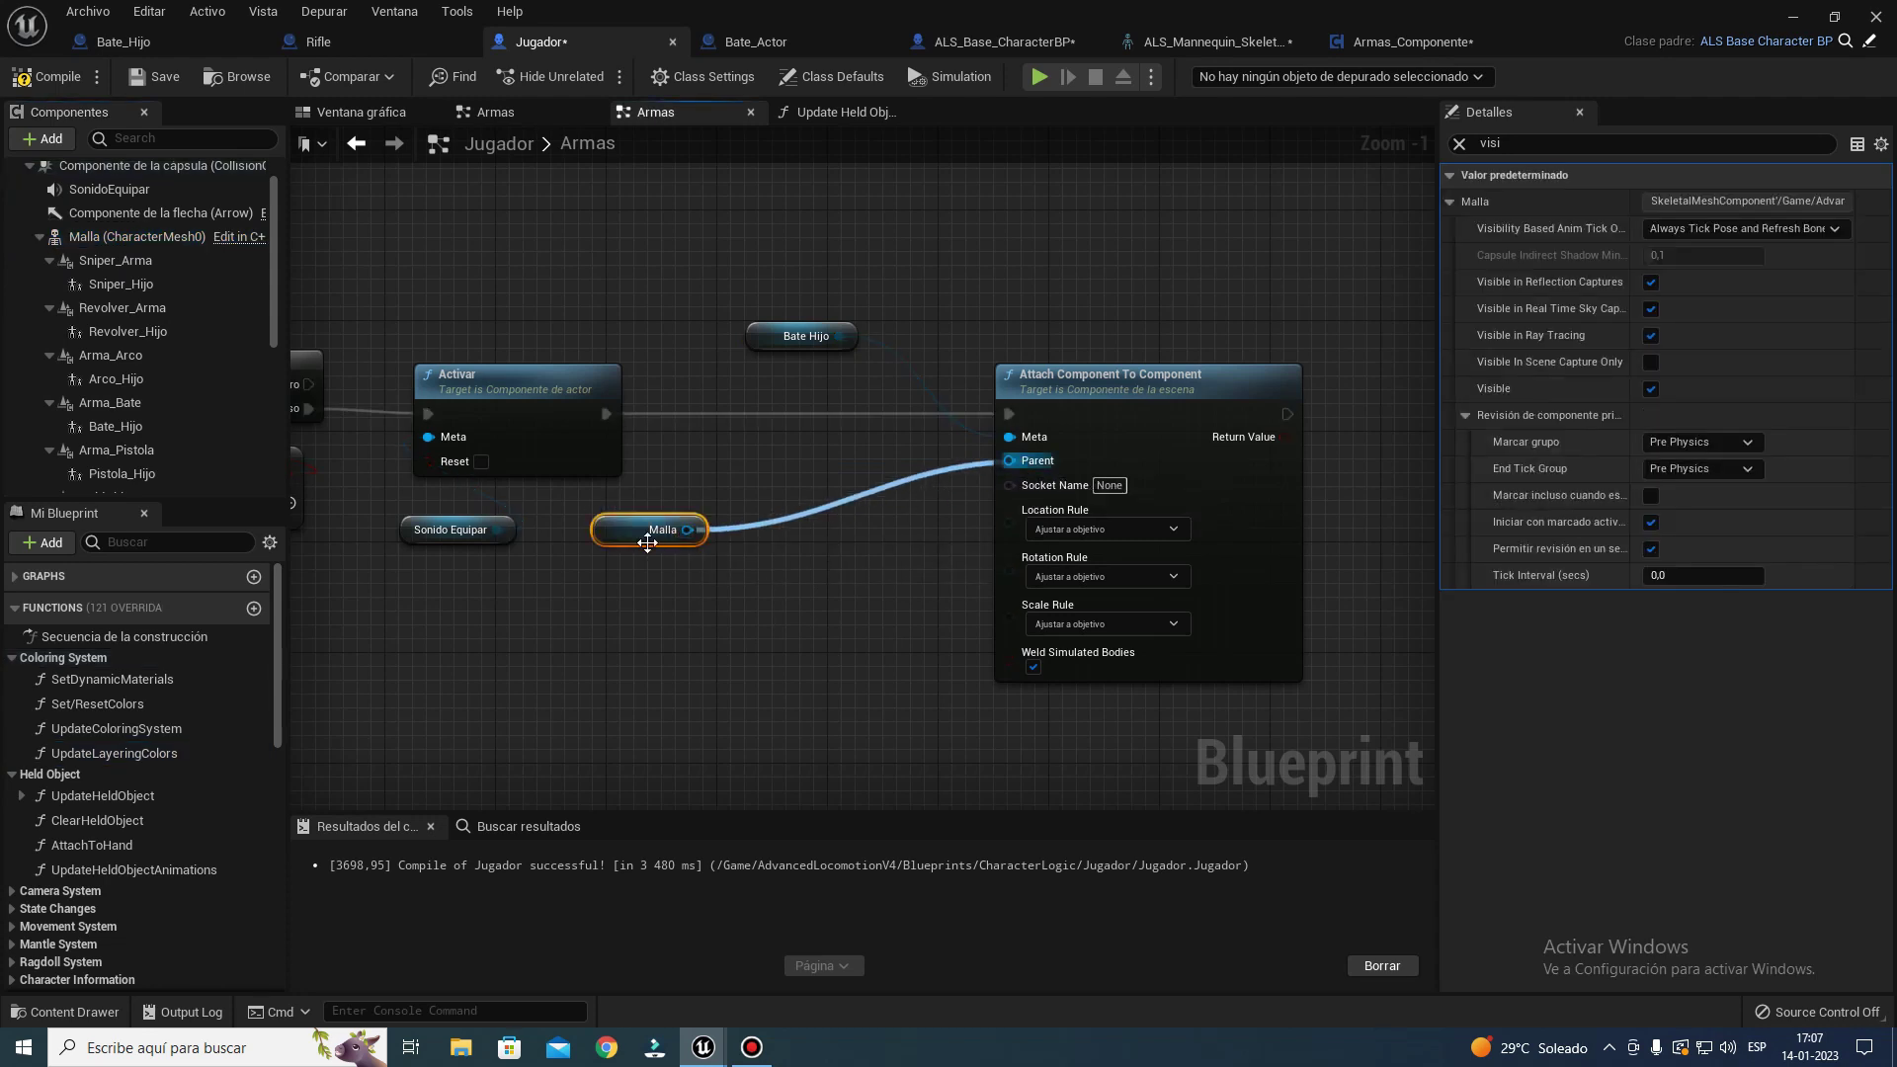
left_click_drag(647, 542, 771, 501)
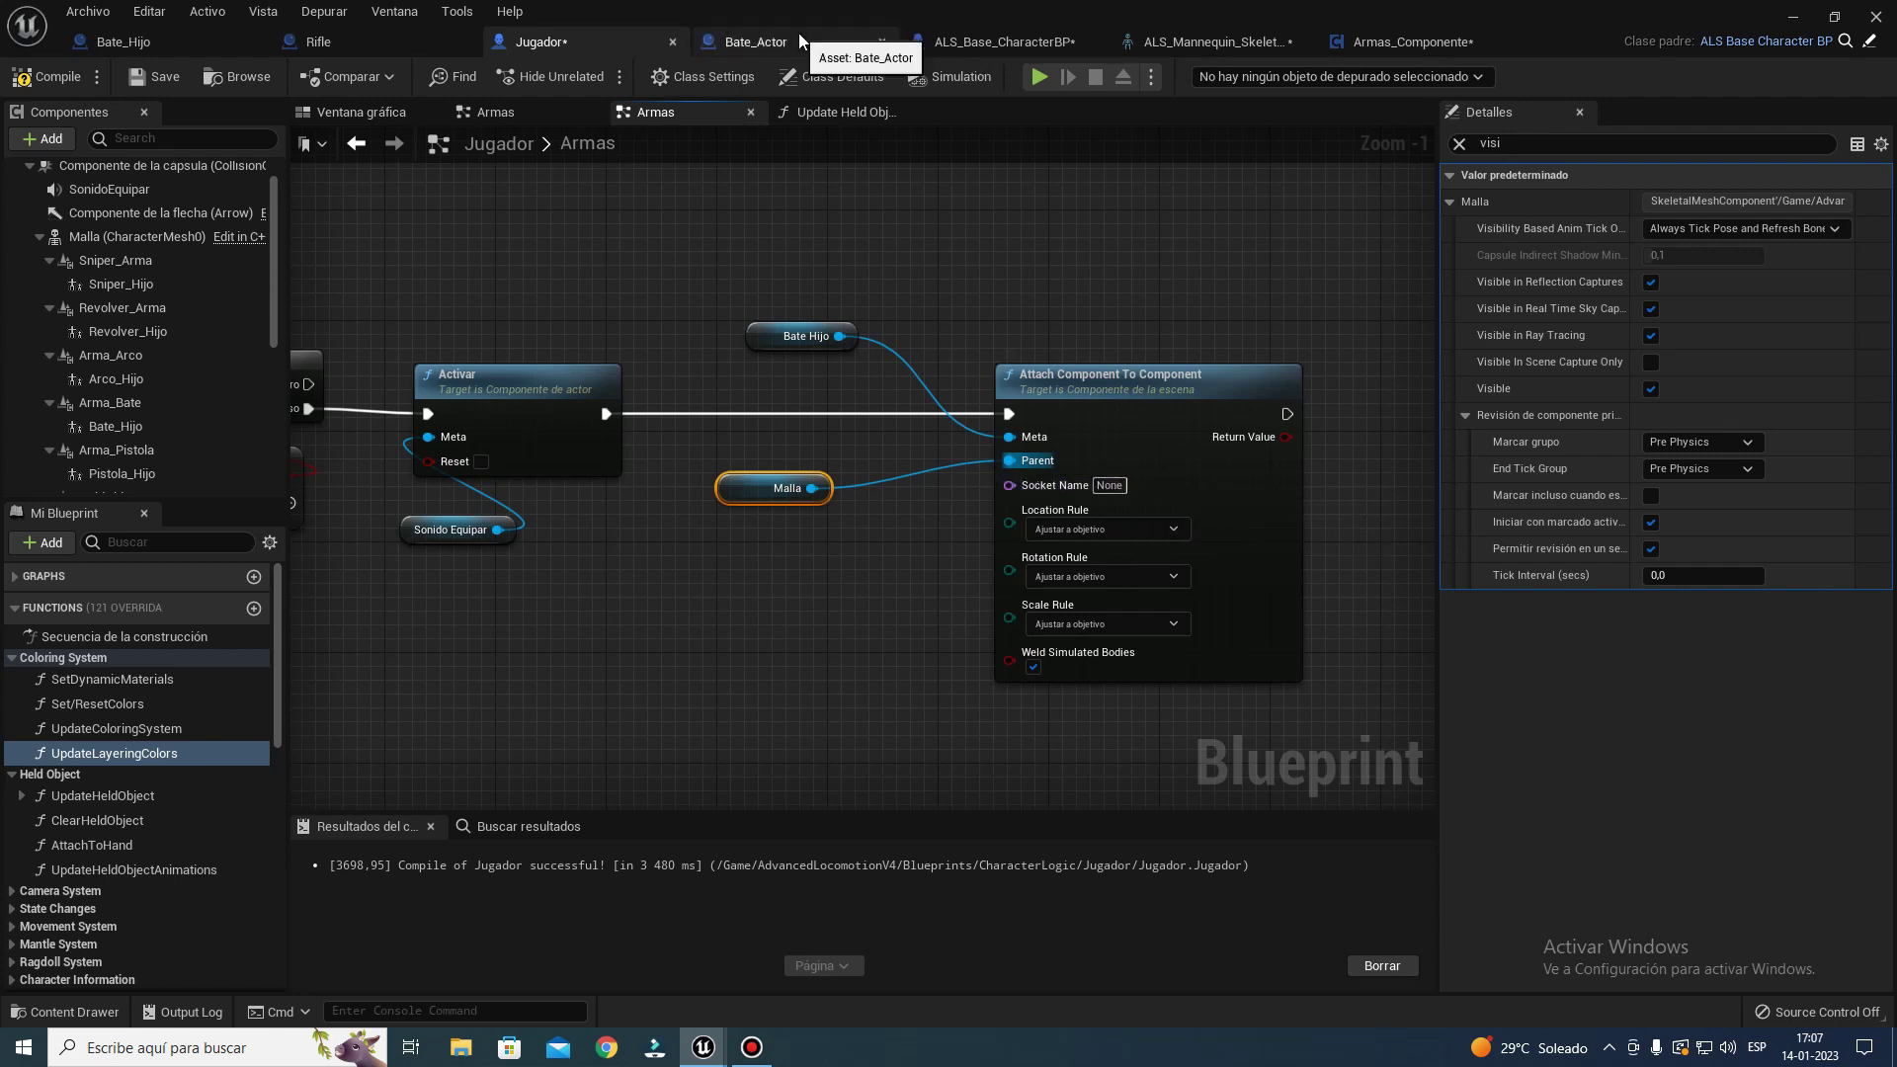
- Move the BateEnMano socket up and left in the mannequin skeleton so the bat sits in the hand
left_click(1223, 43)
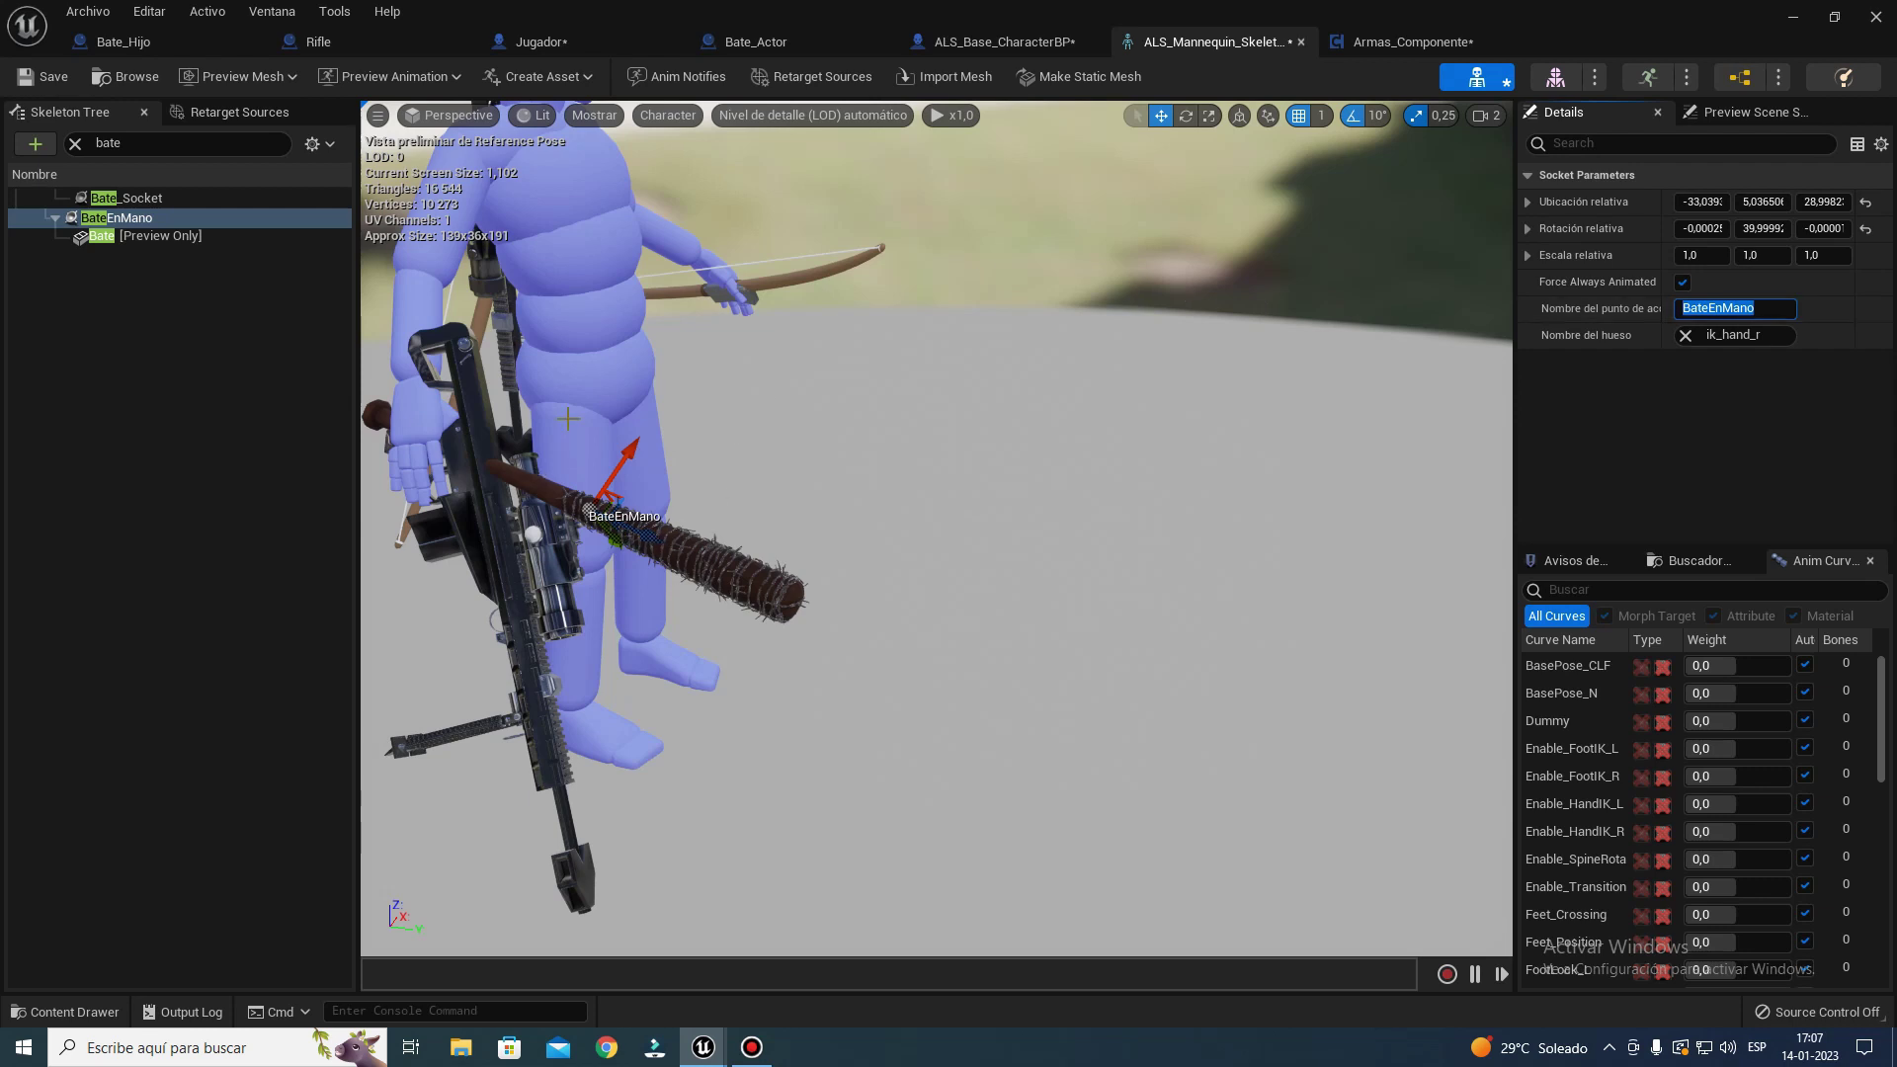
right_click_drag(568, 419, 568, 419)
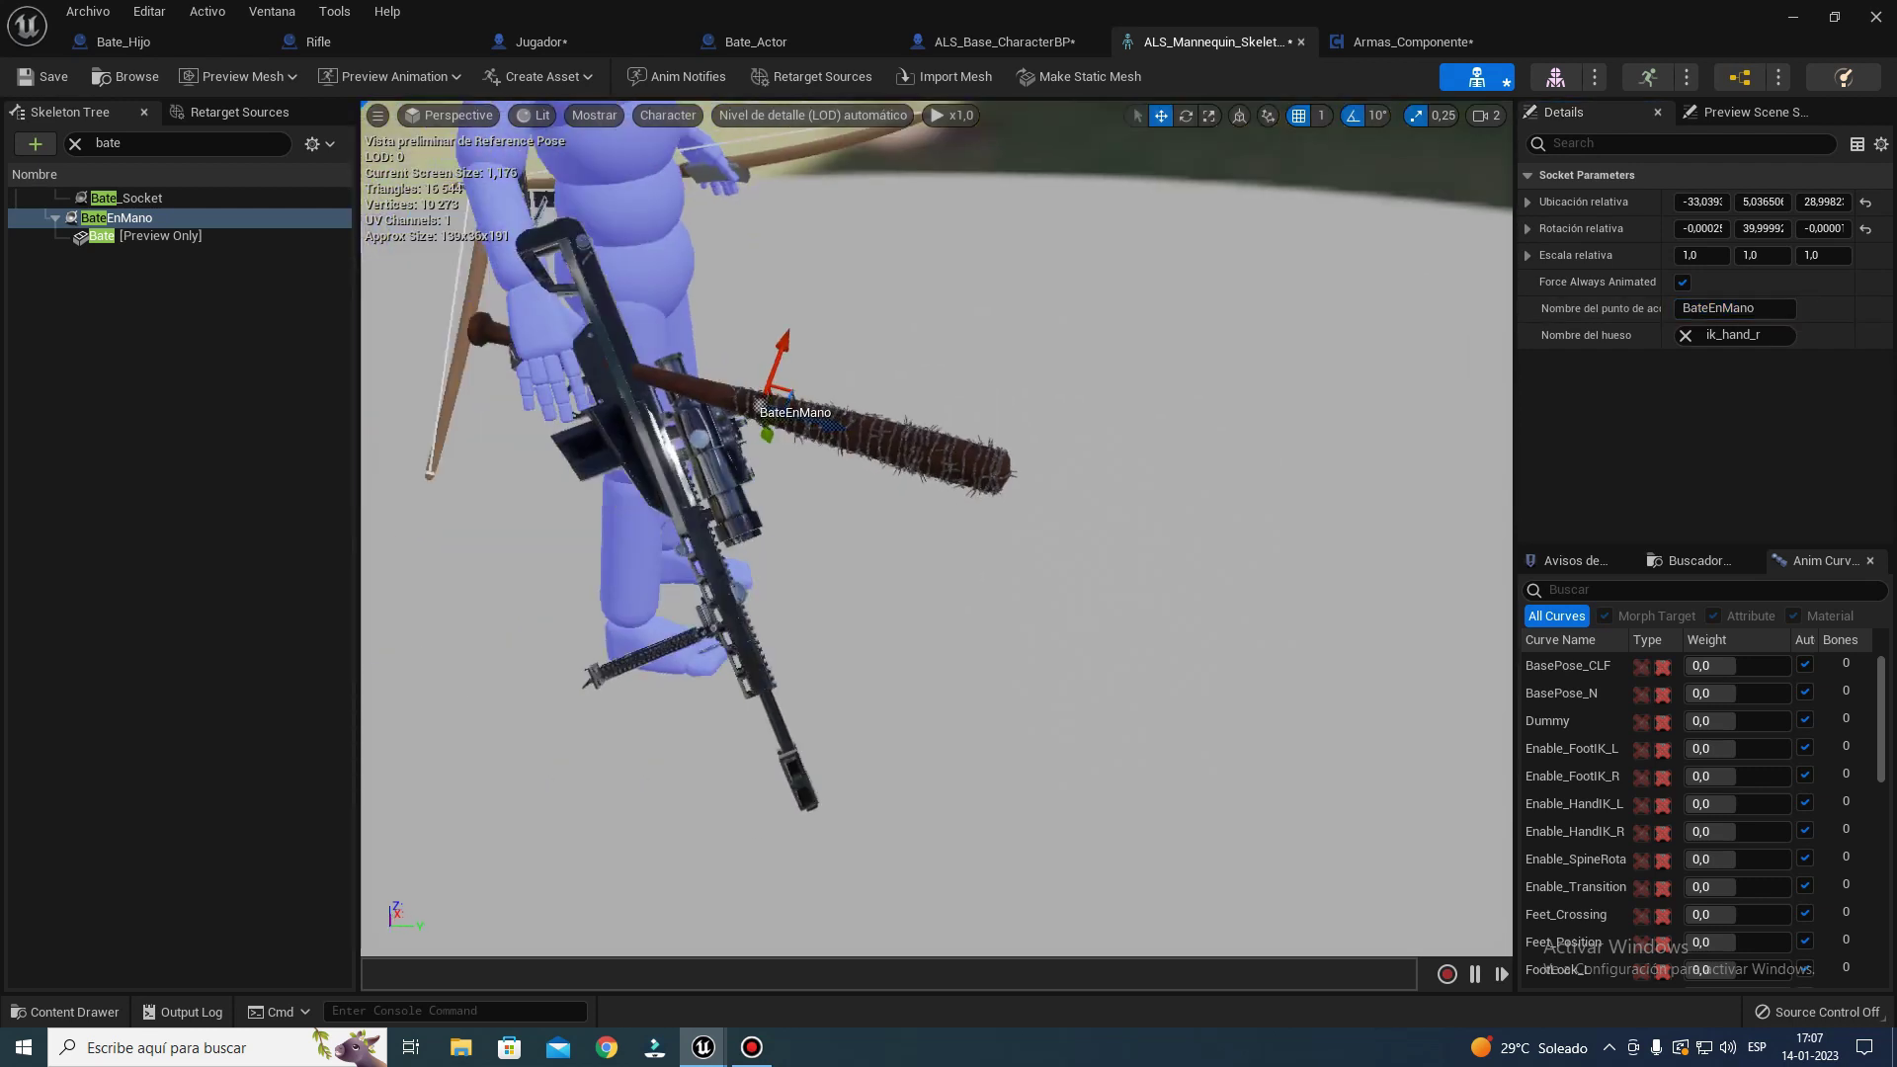
right_click_drag(1328, 440, 1329, 439)
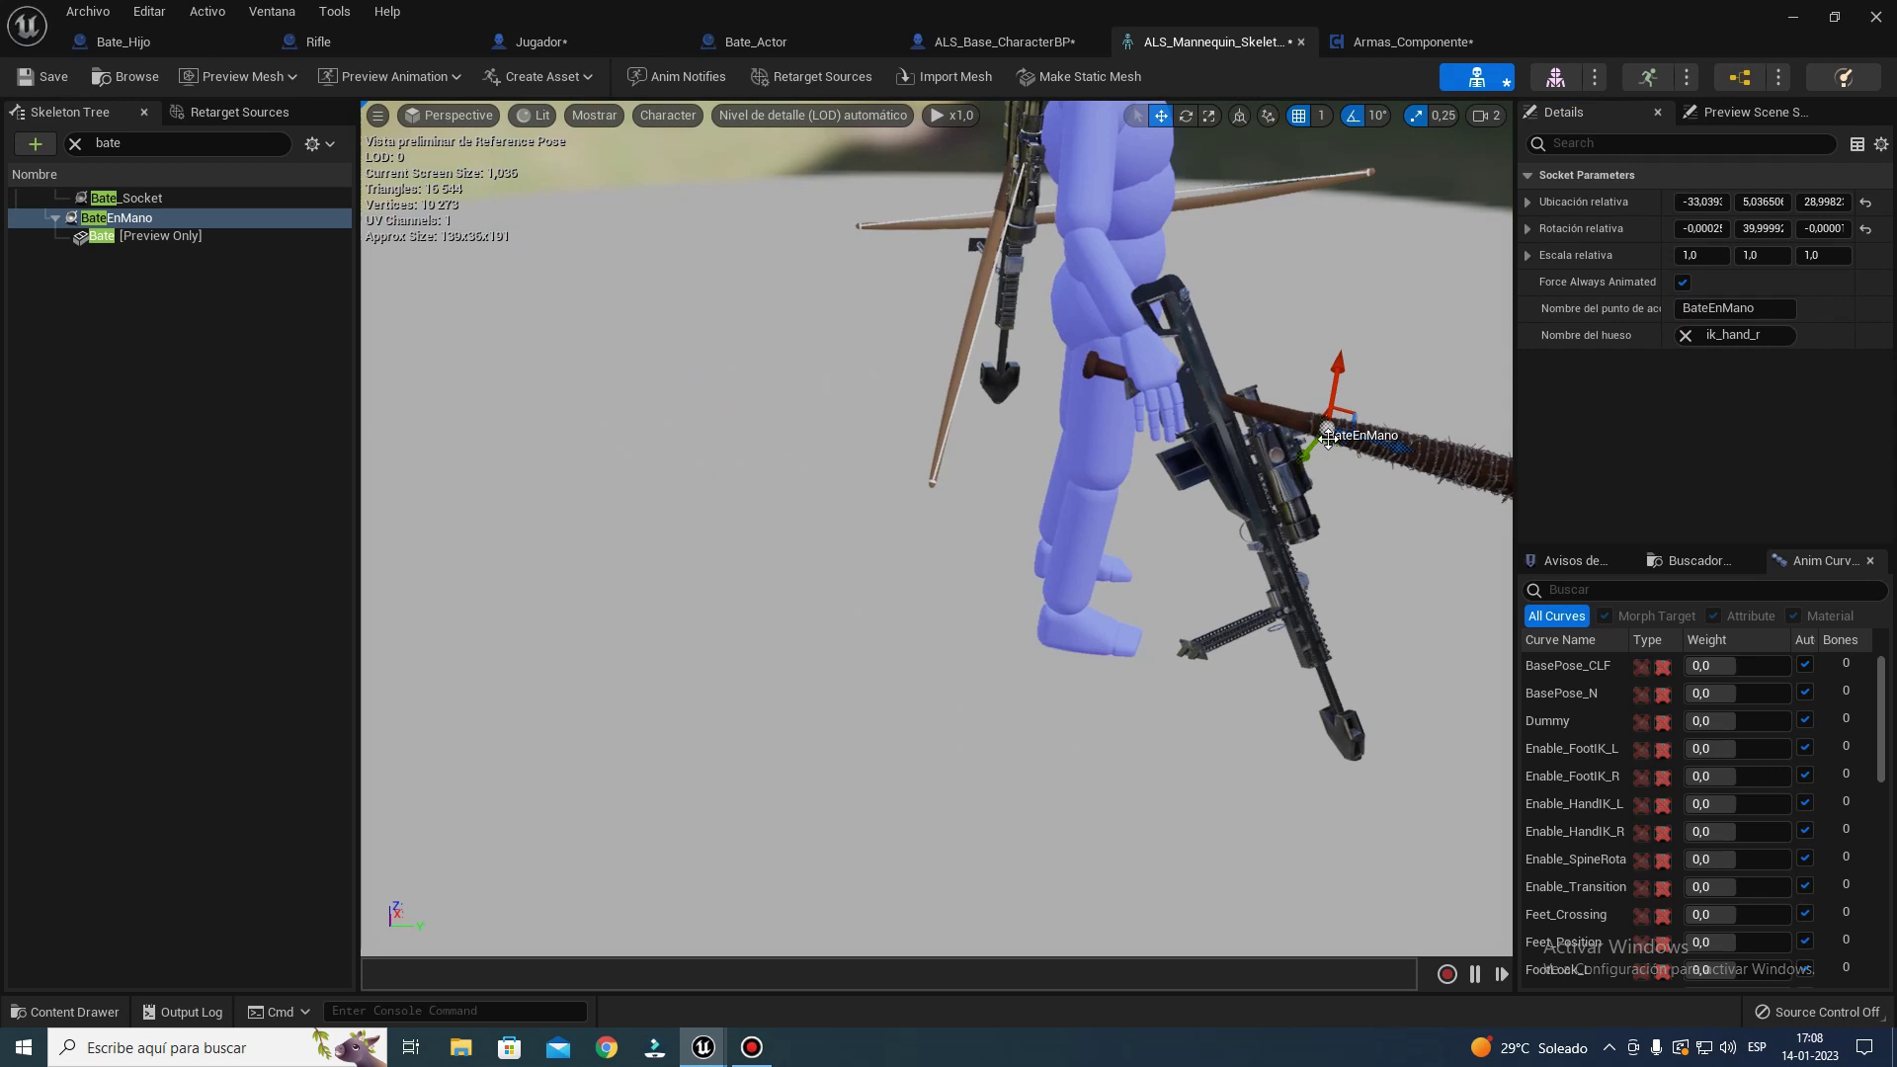
left_click_drag(1405, 451, 1329, 437)
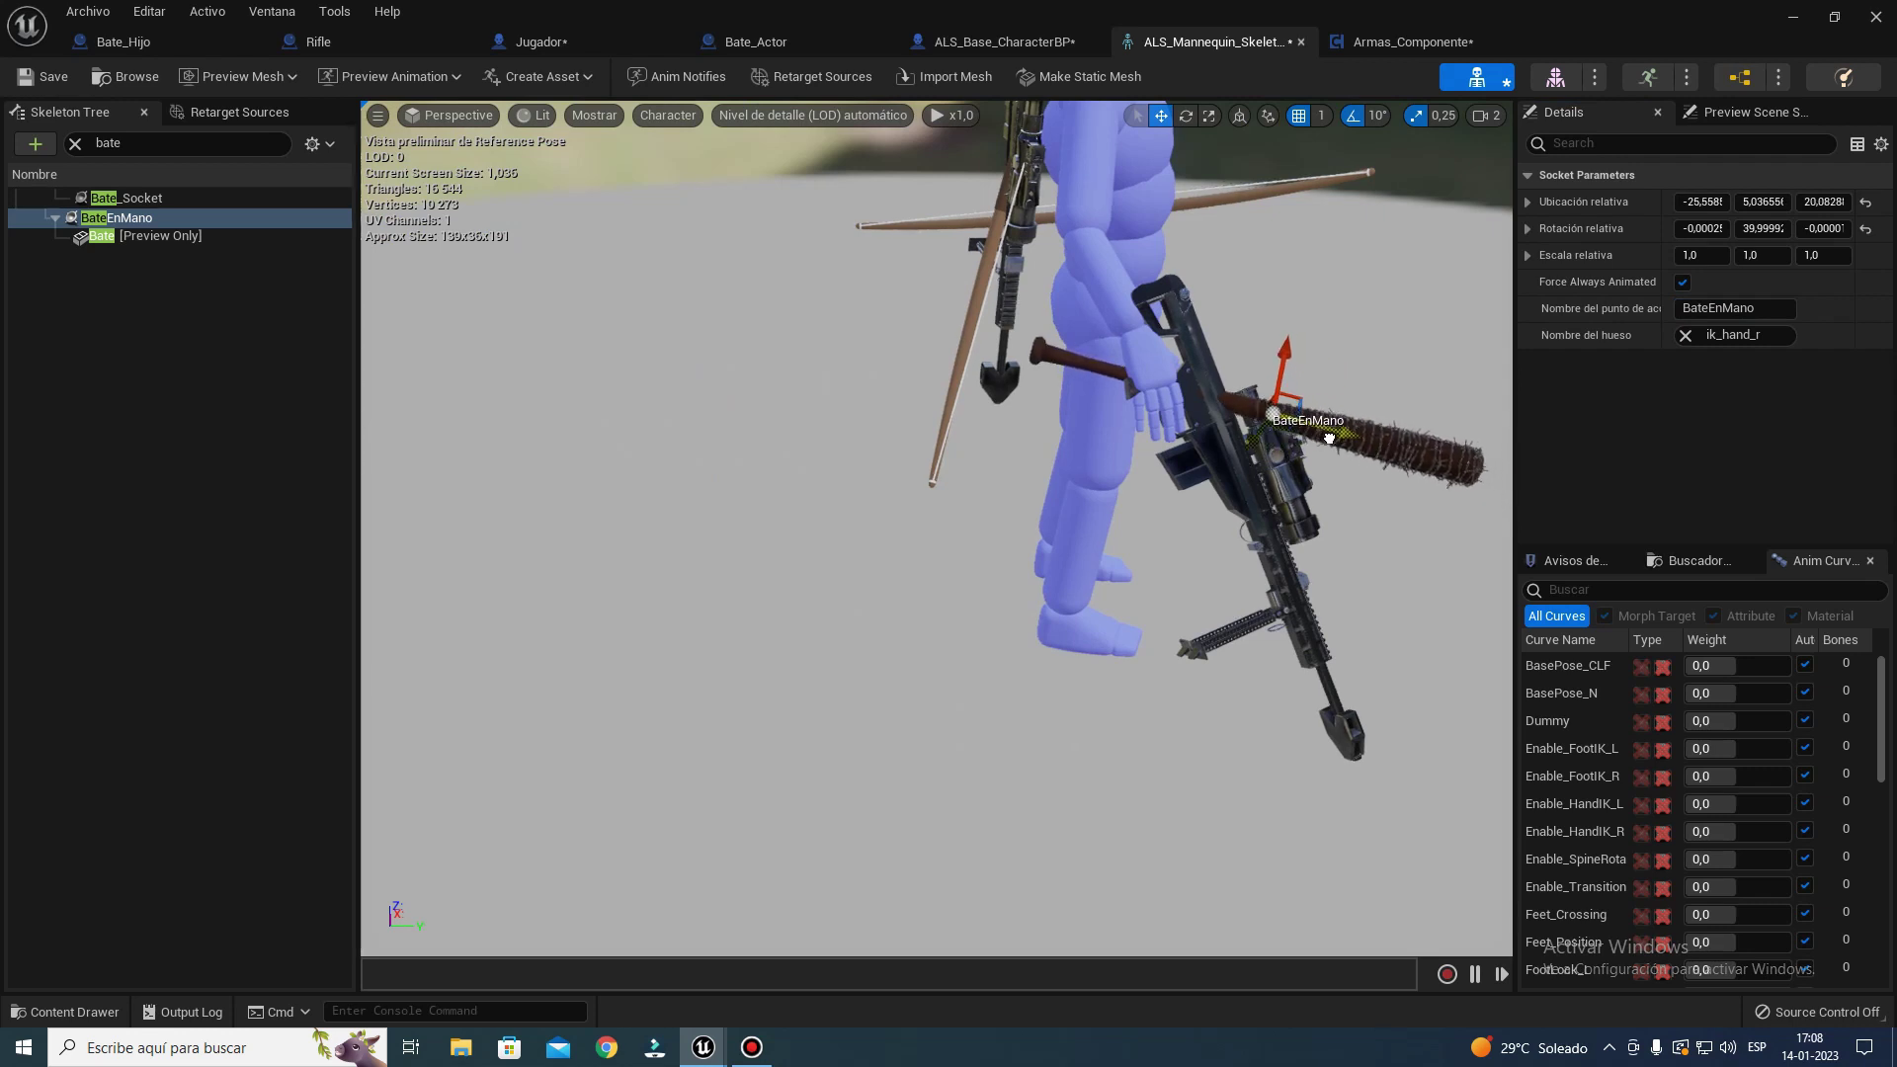
right_click_drag(1275, 415, 1509, 415)
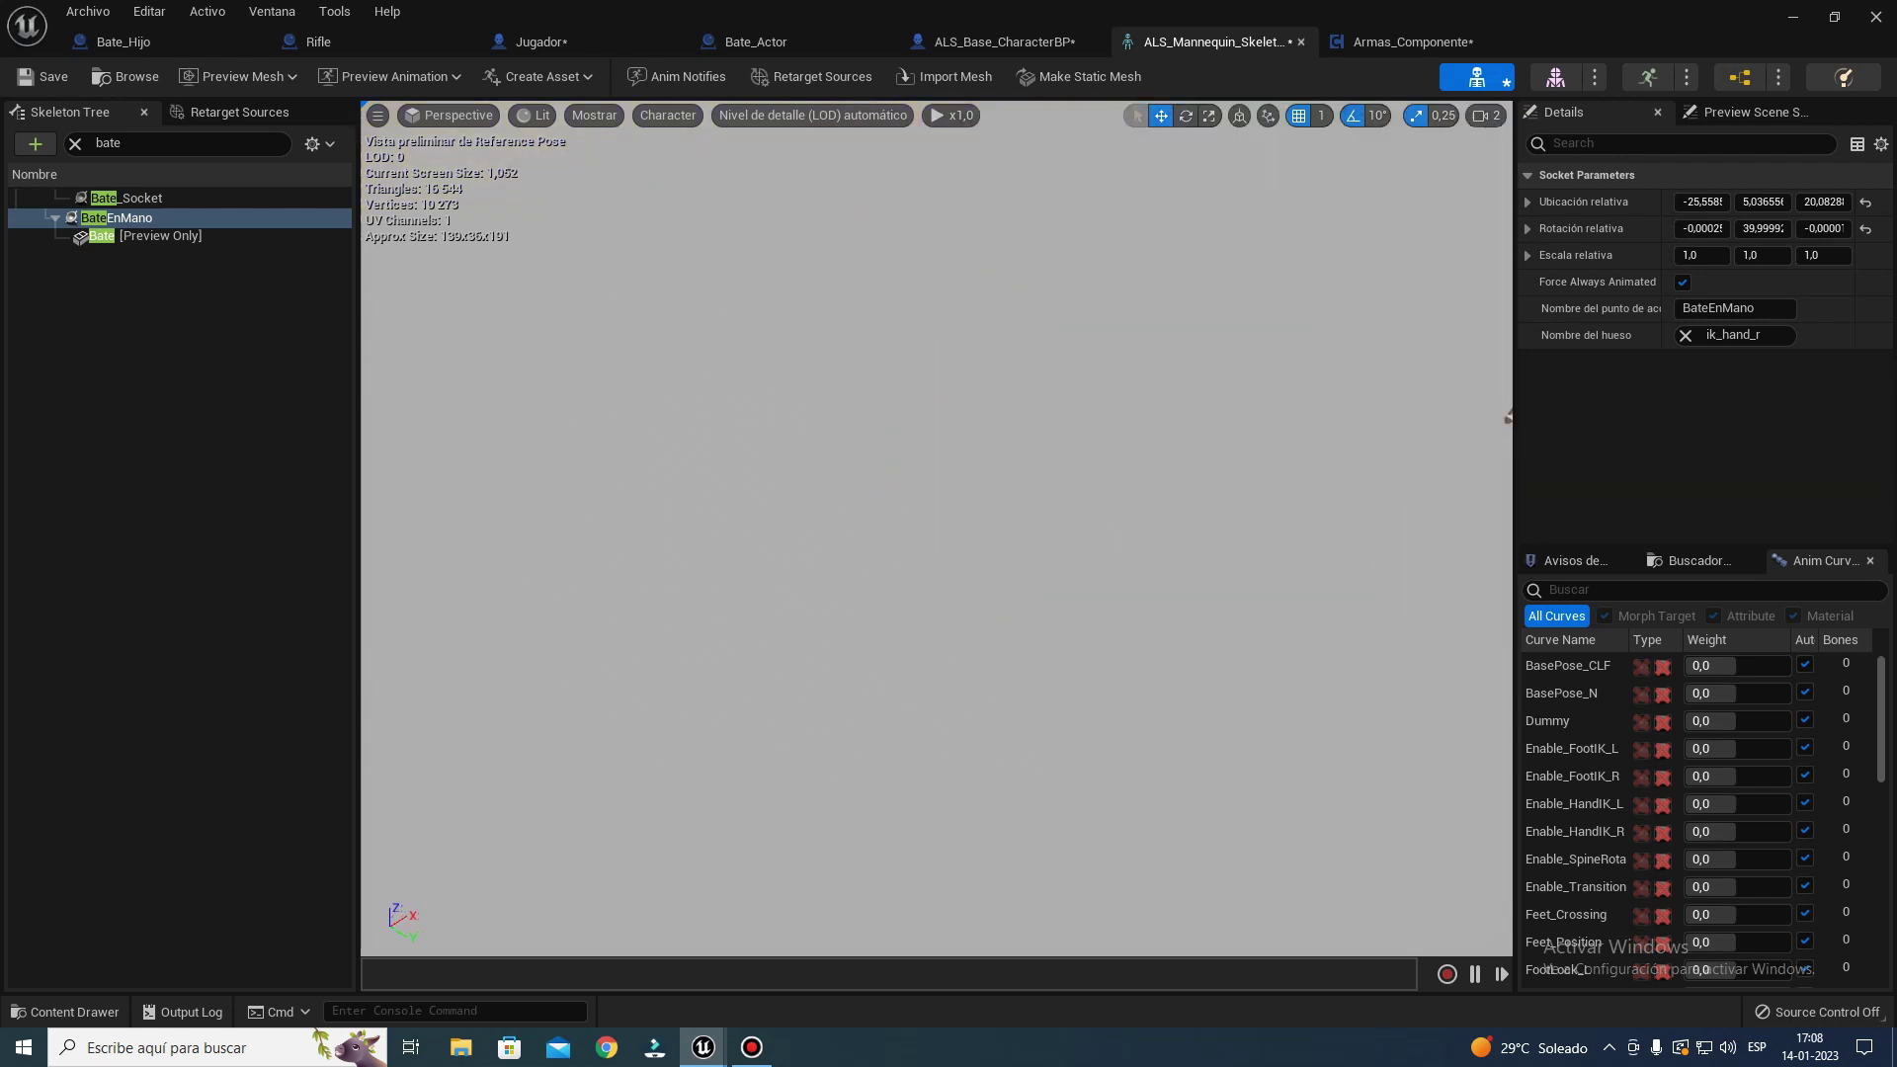
right_click_drag(1275, 415, 939, 415)
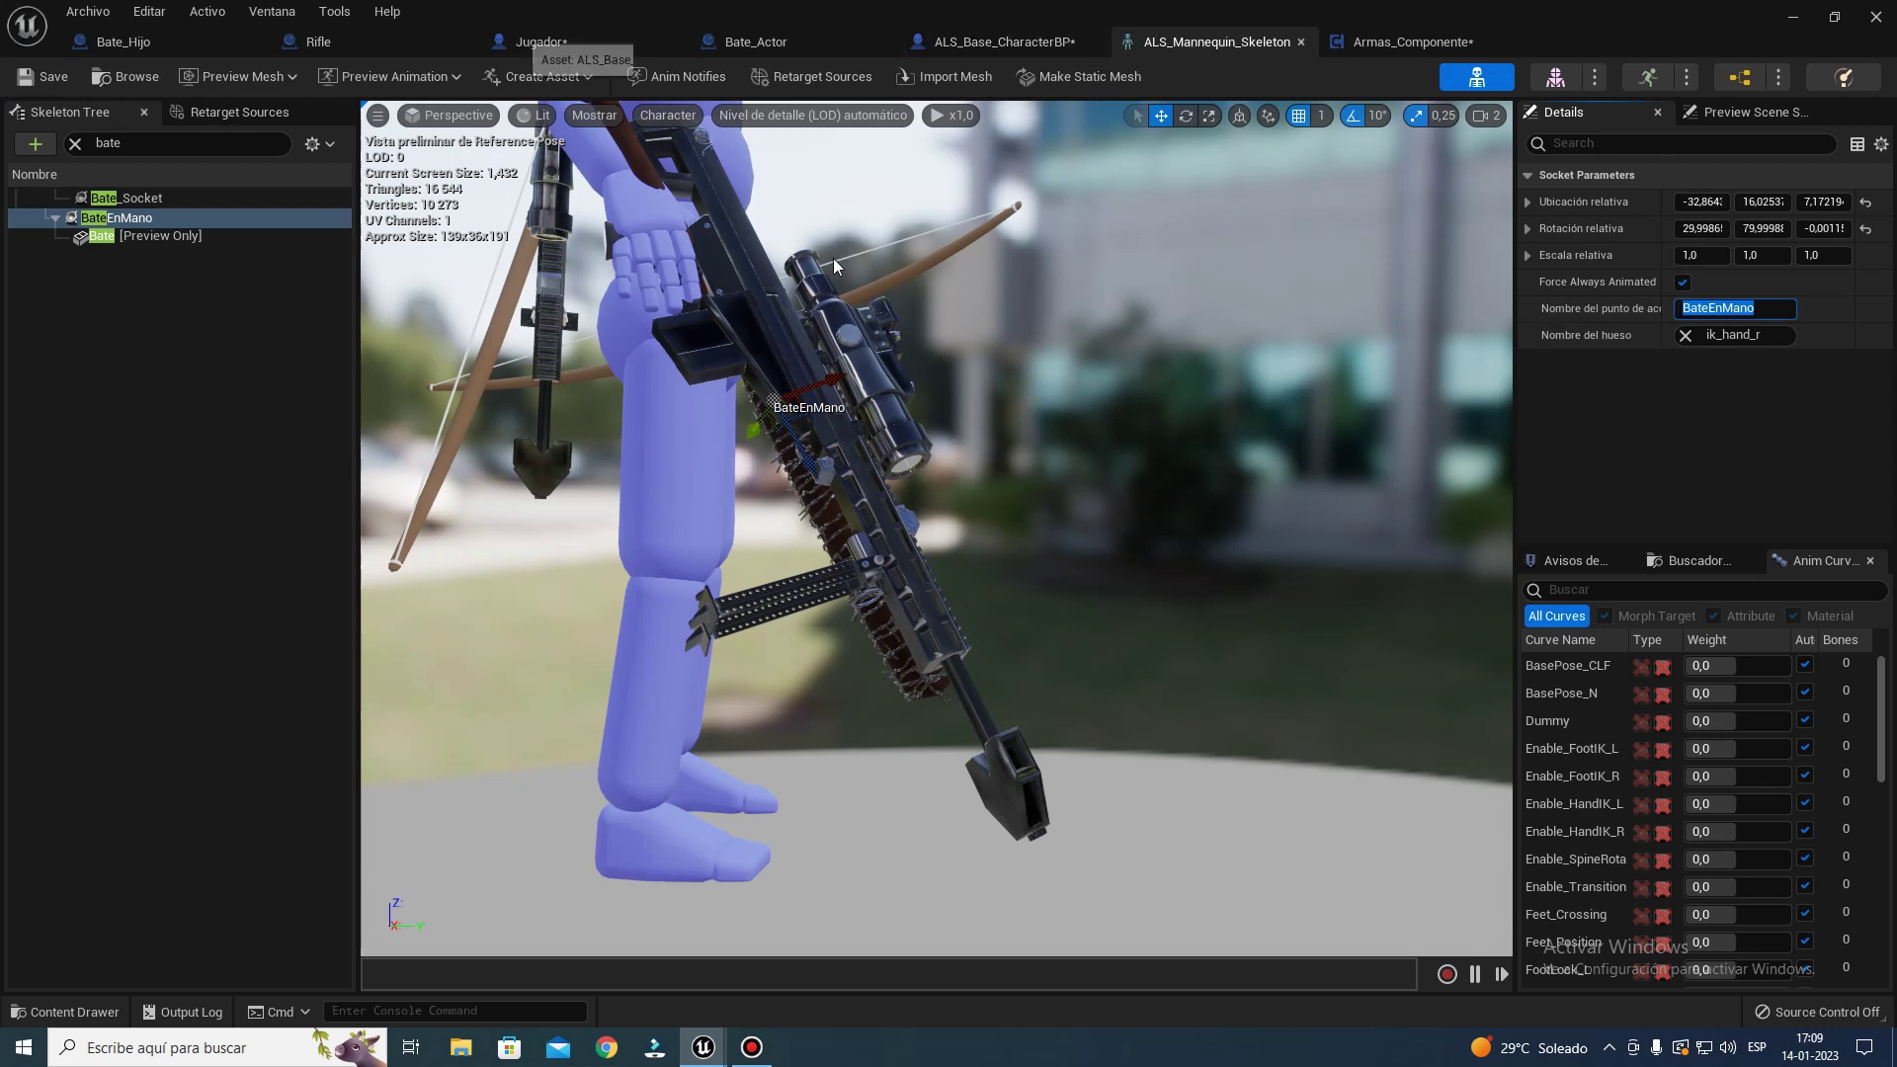
left_click(539, 42)
- Enter BateEnMano as the attach node's Socket Name, then minimize the Jugador blueprint
left_click(1113, 486)
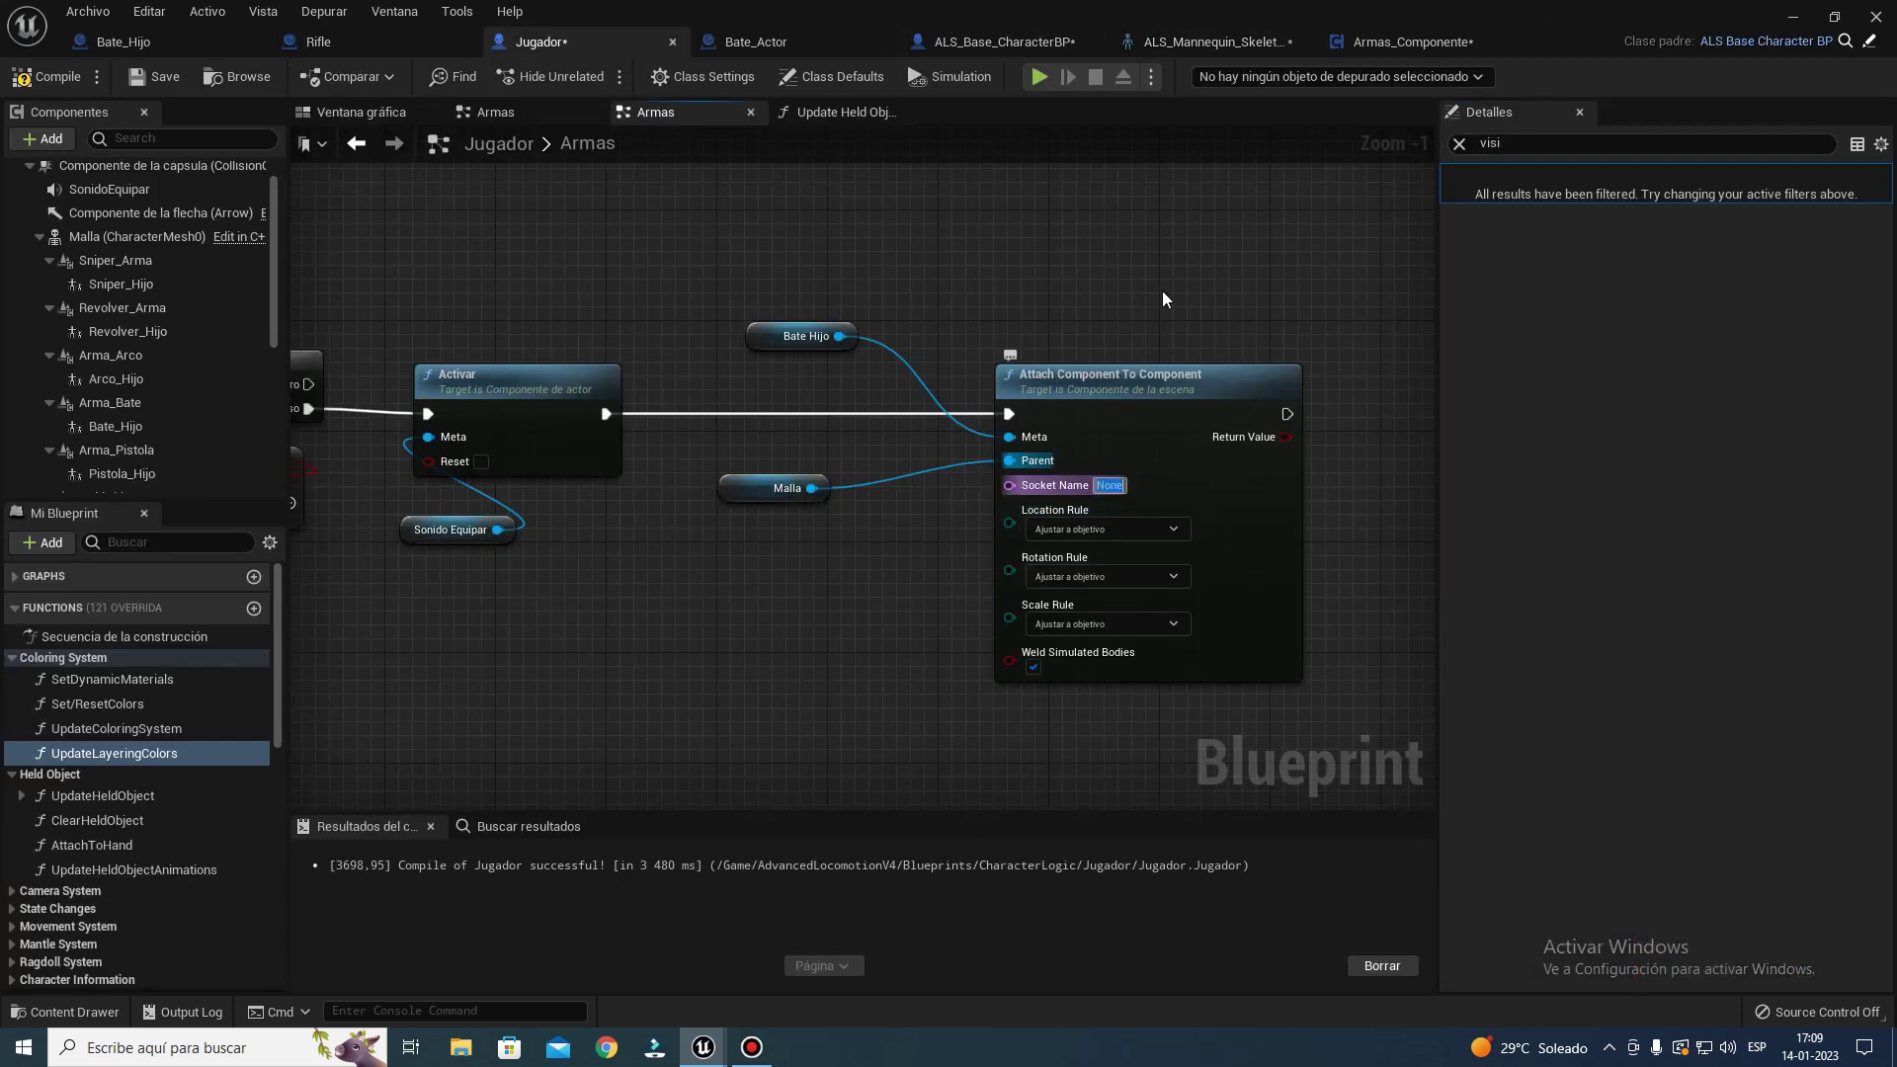
type("BateEnMano")
key("Return")
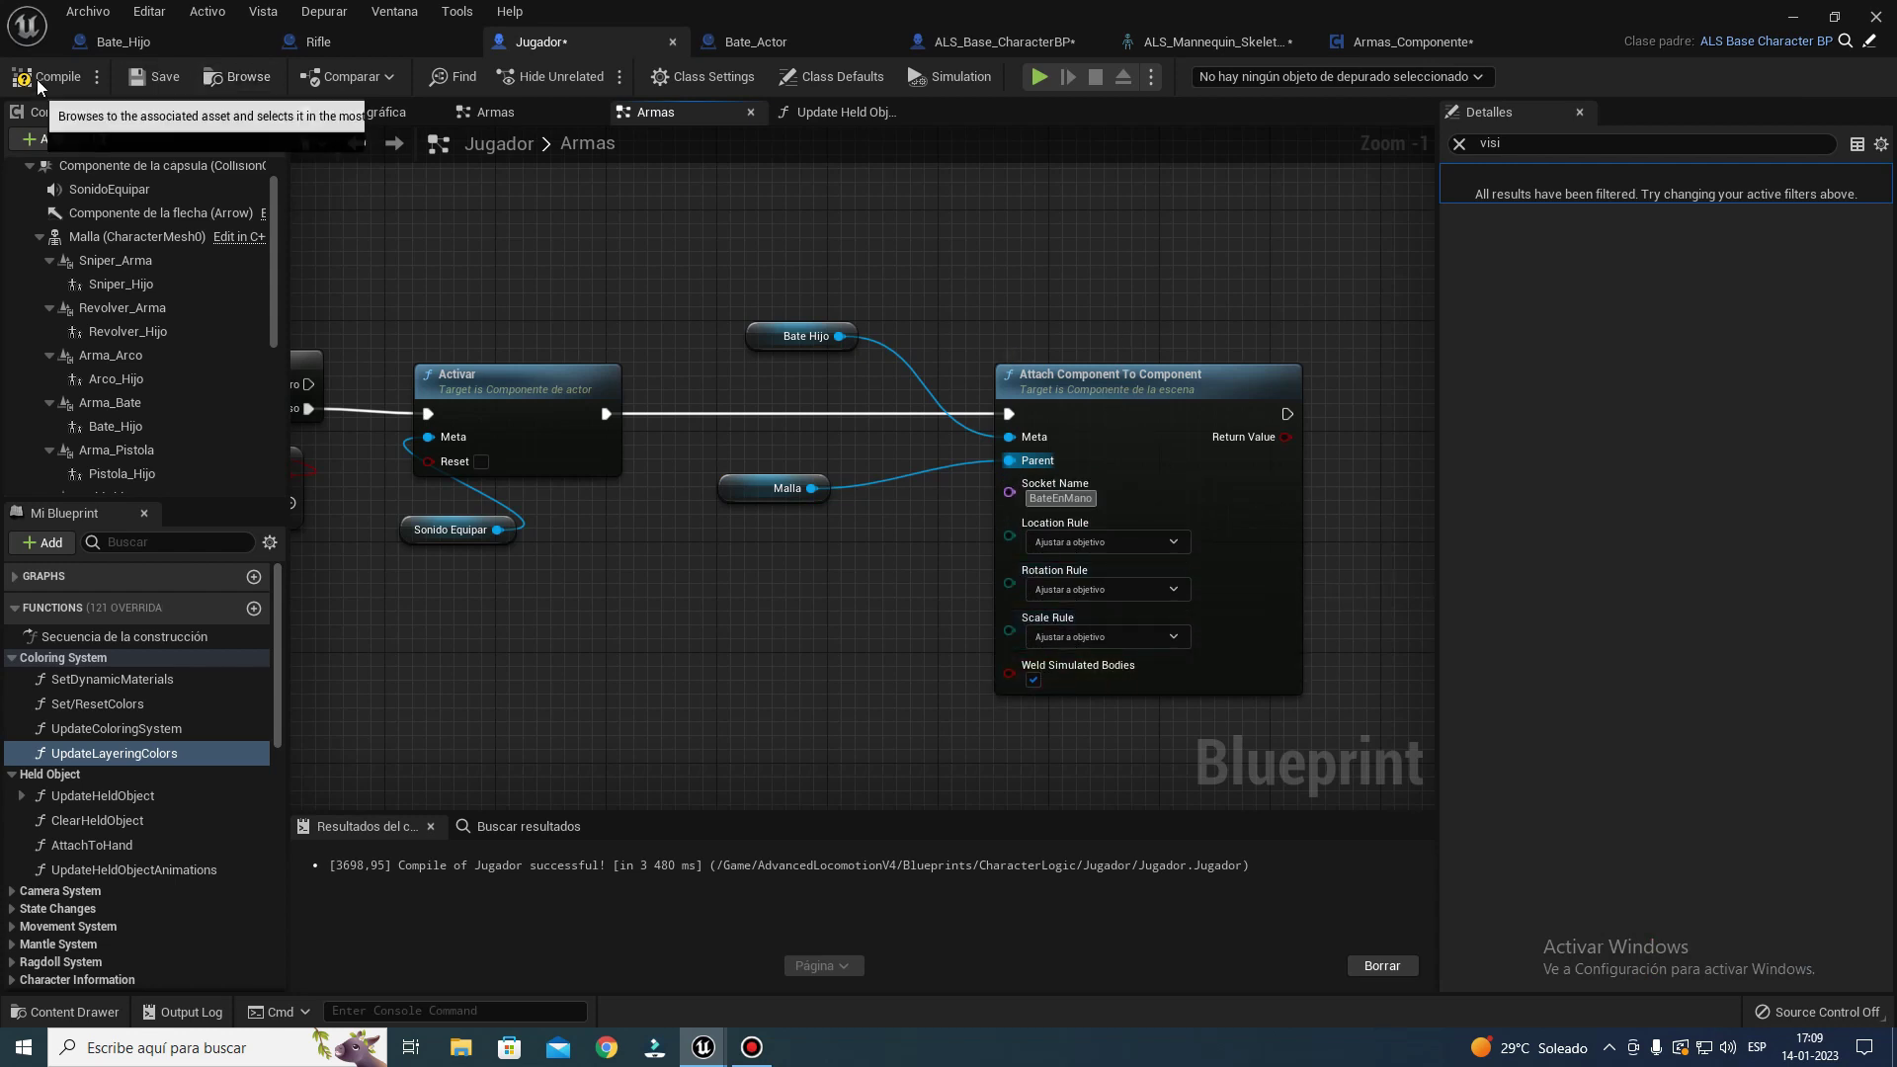
left_click(1794, 19)
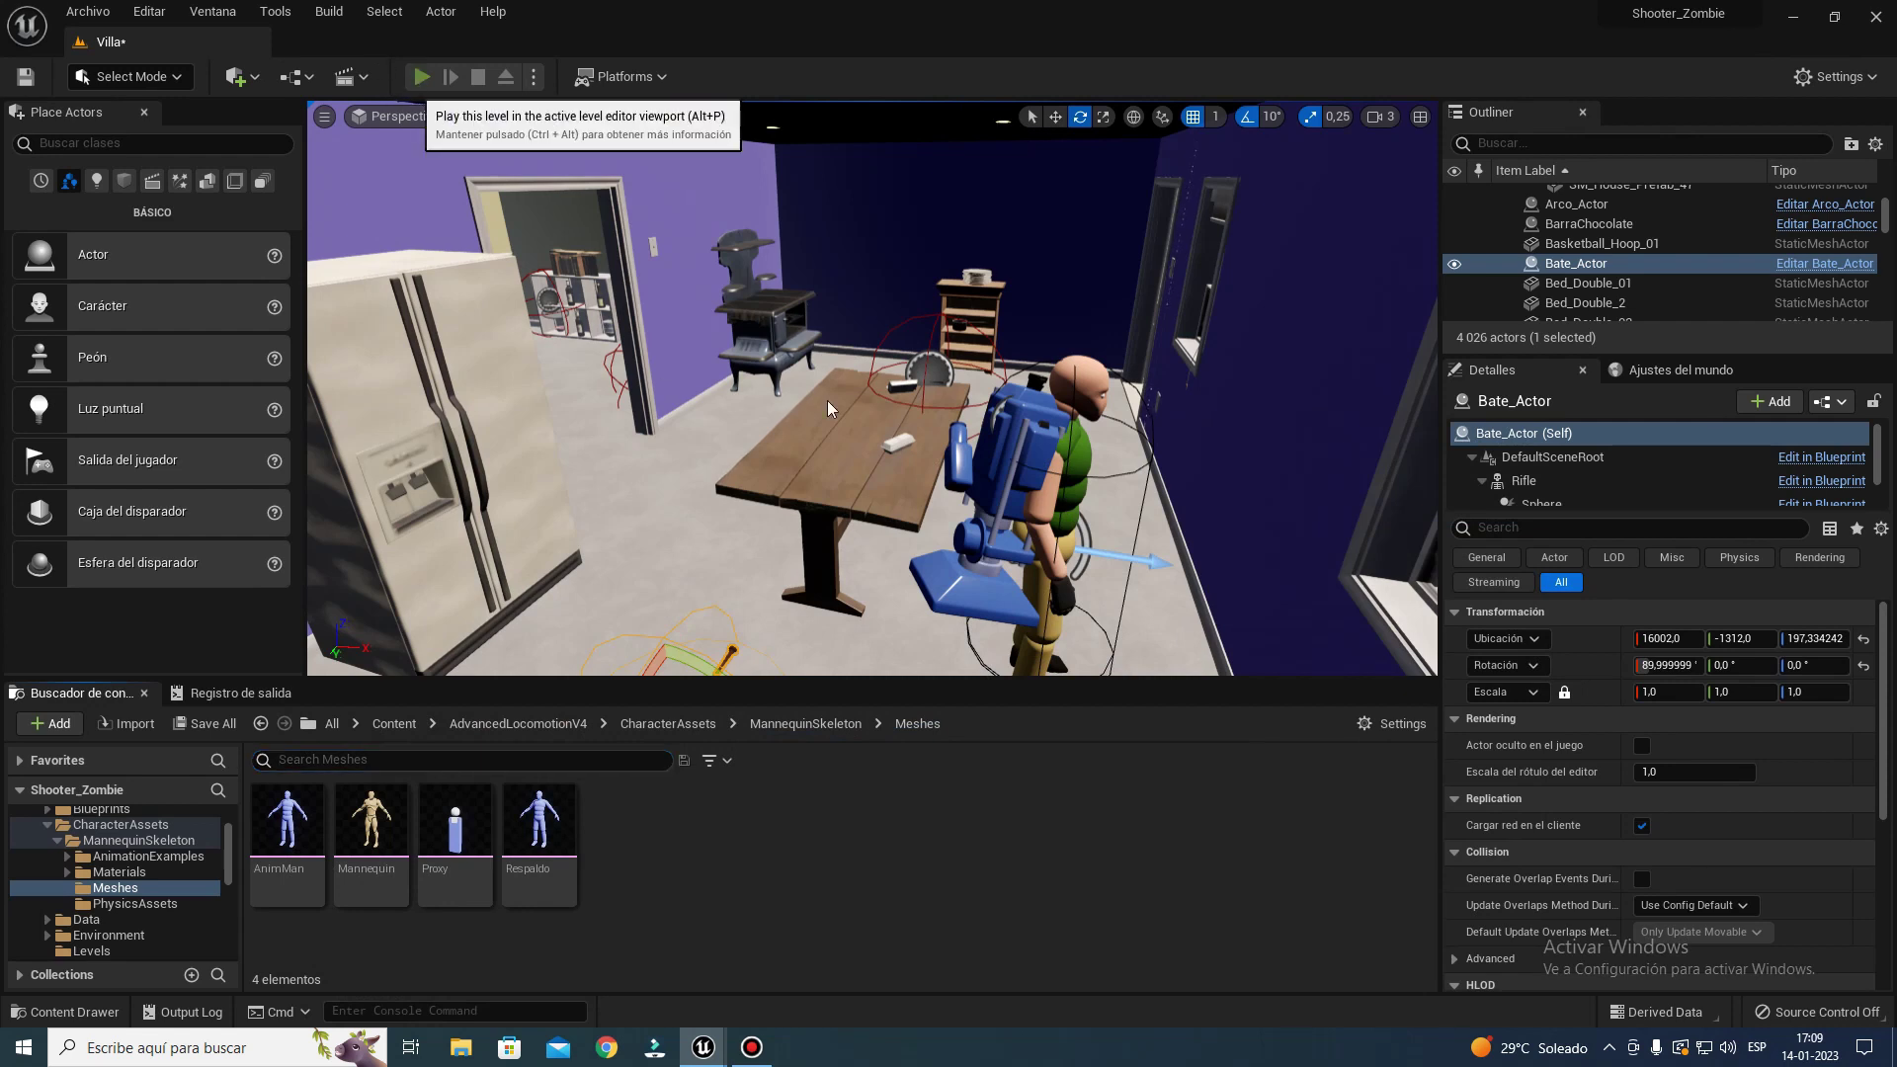
- Play the Villa level, walk the character through the kitchen, stop, and reopen Jugador
key("alt+p")
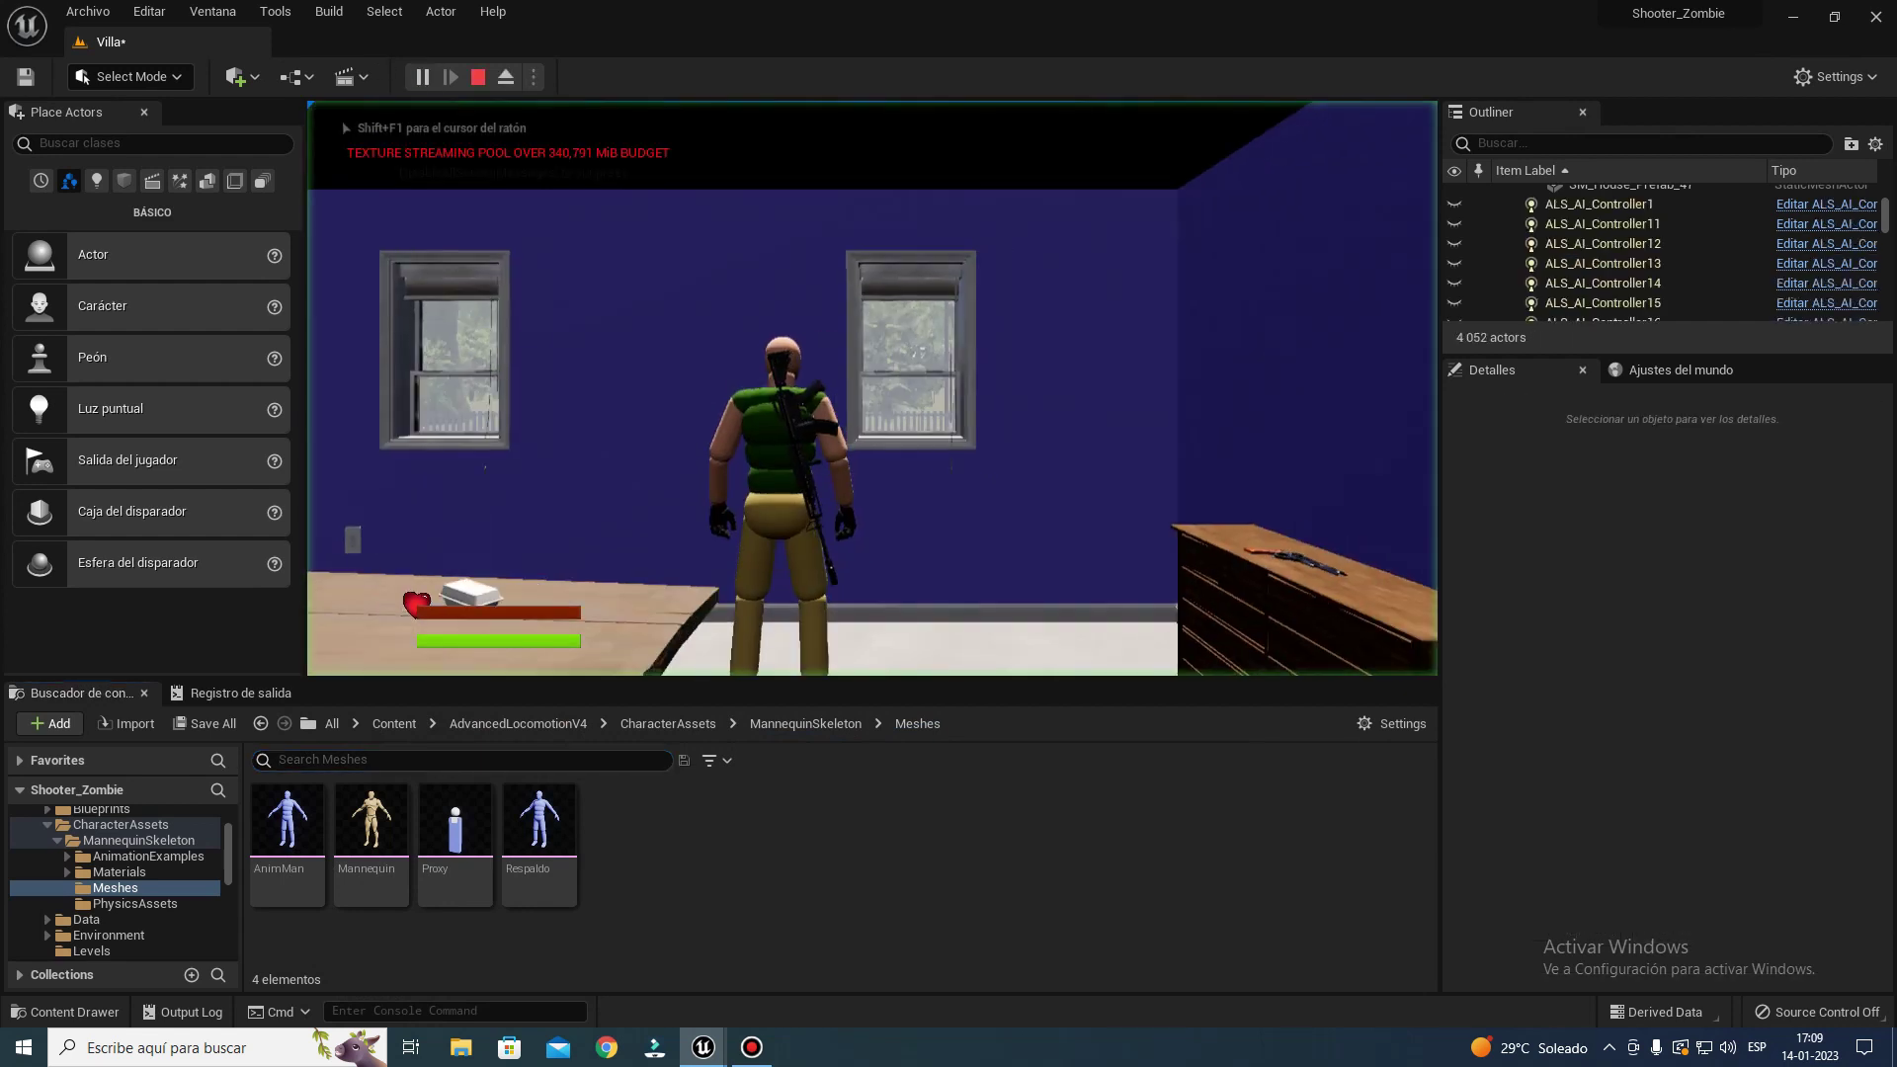
key("w")
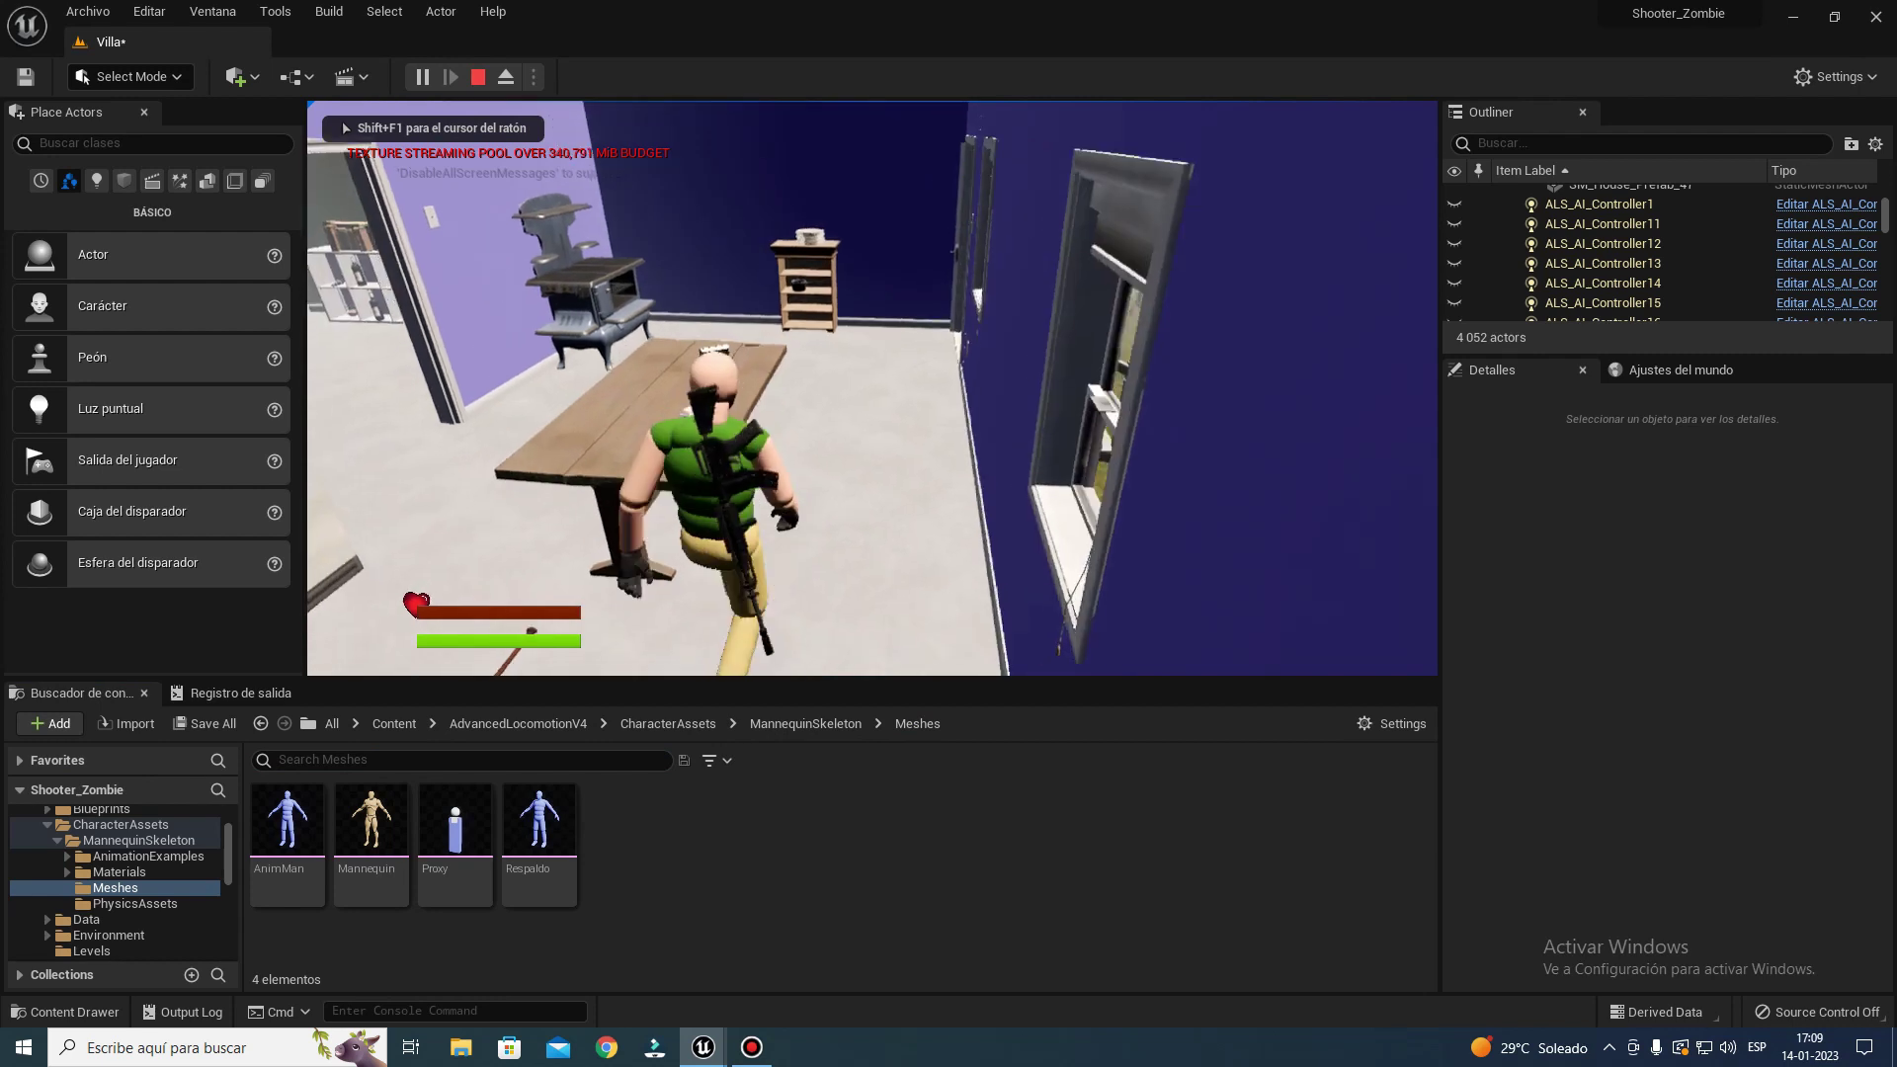
key("w")
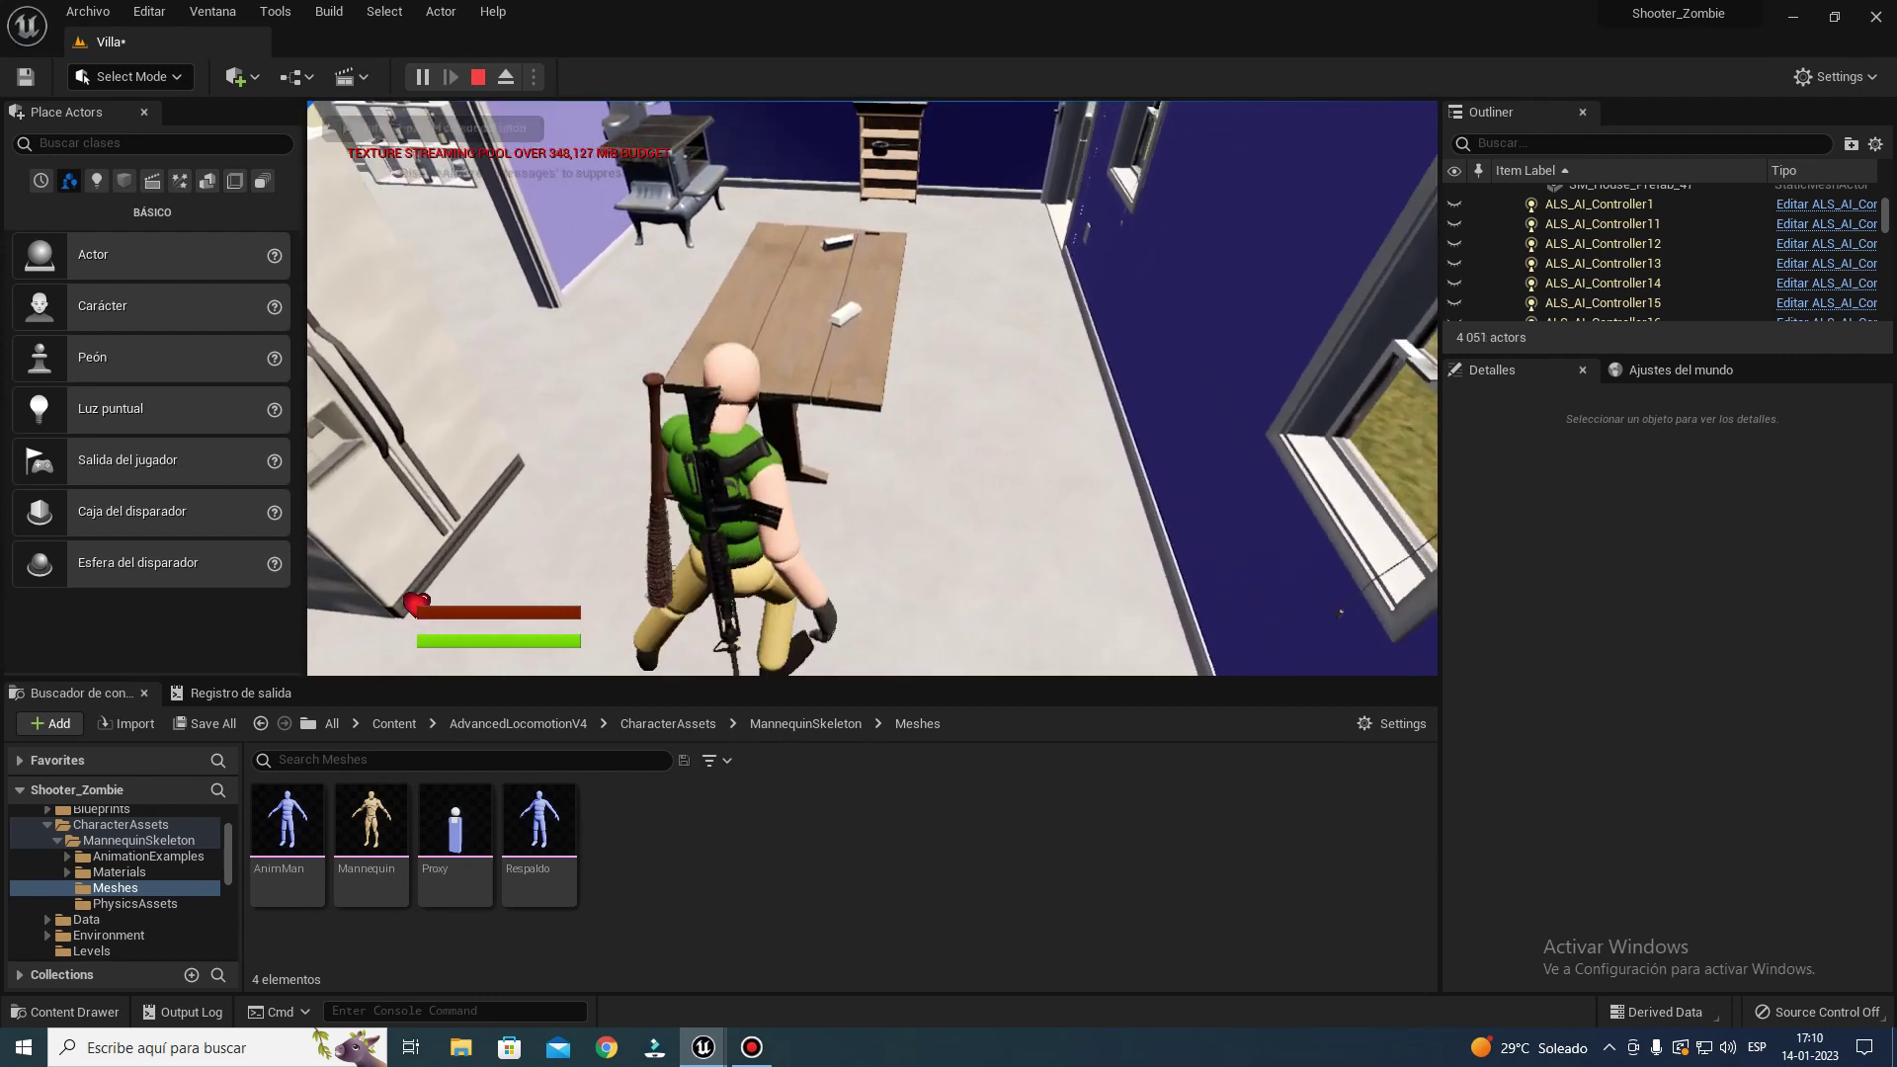
key("a")
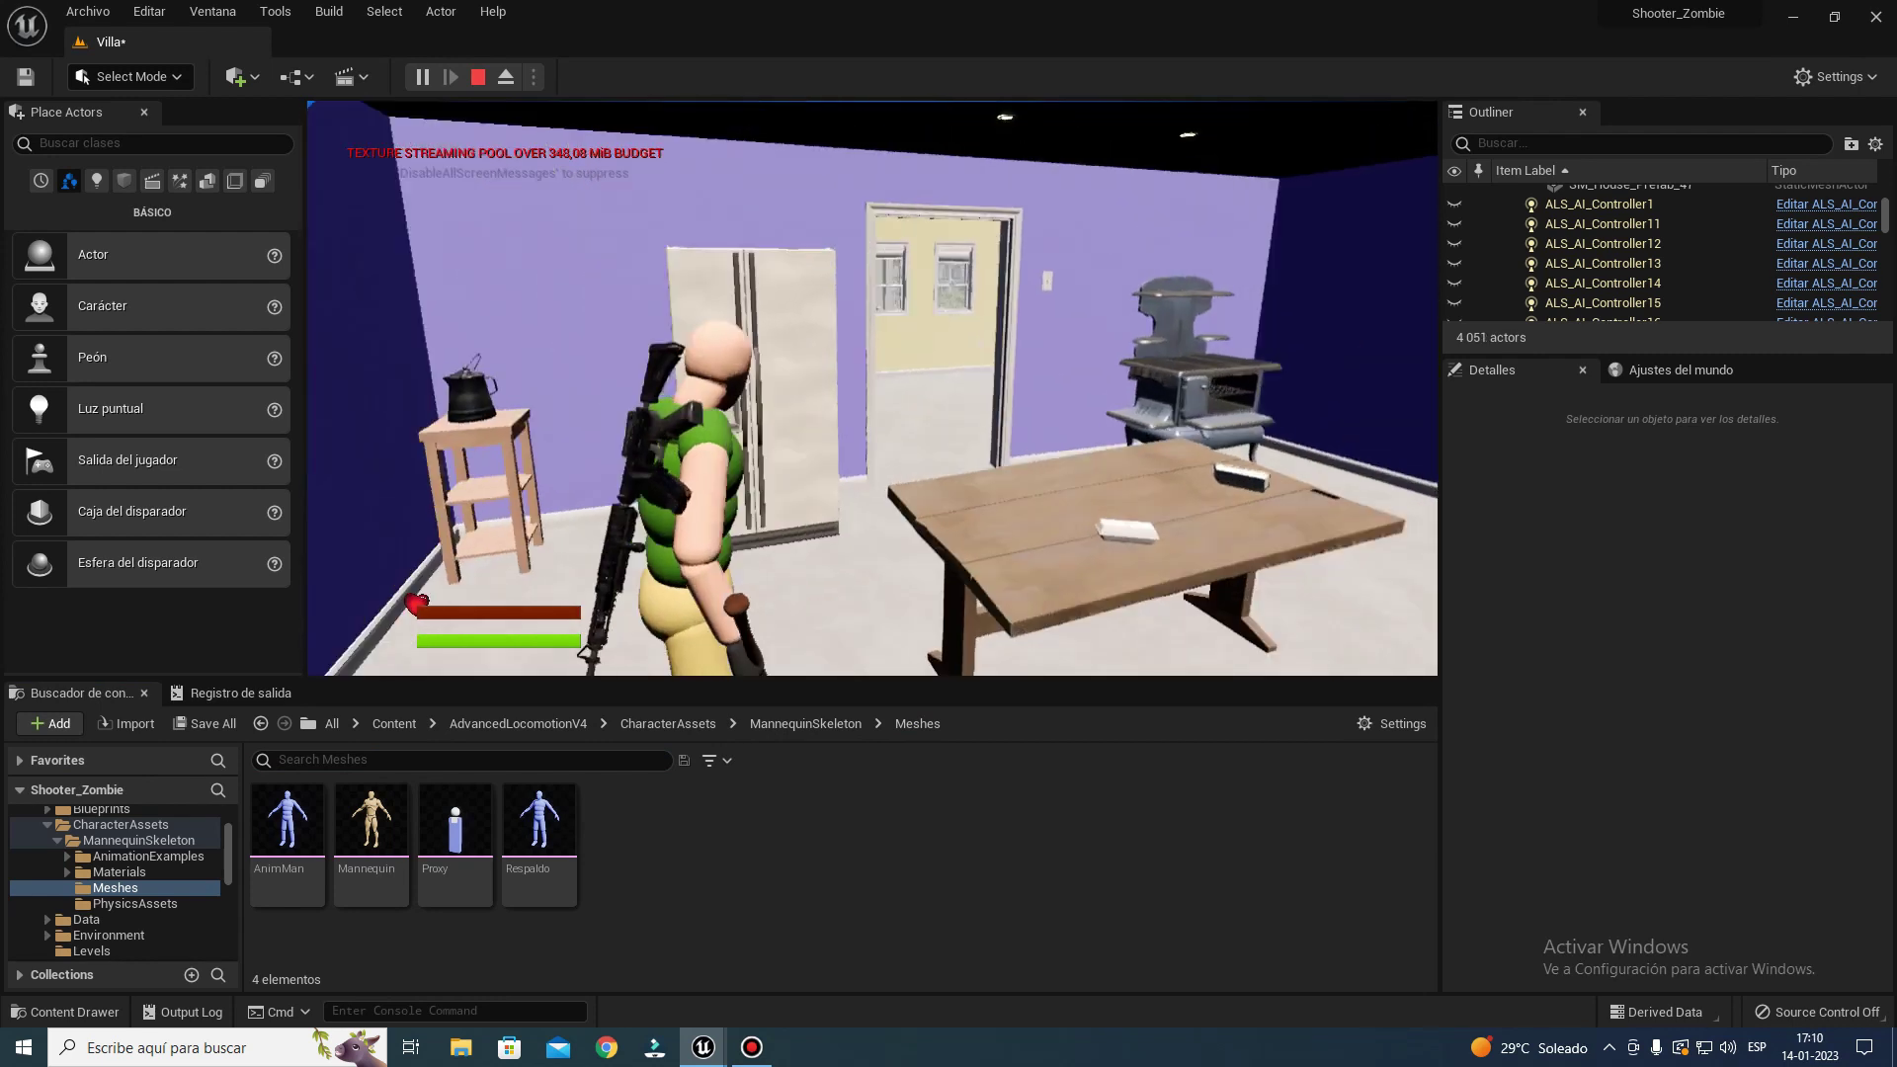
key("w")
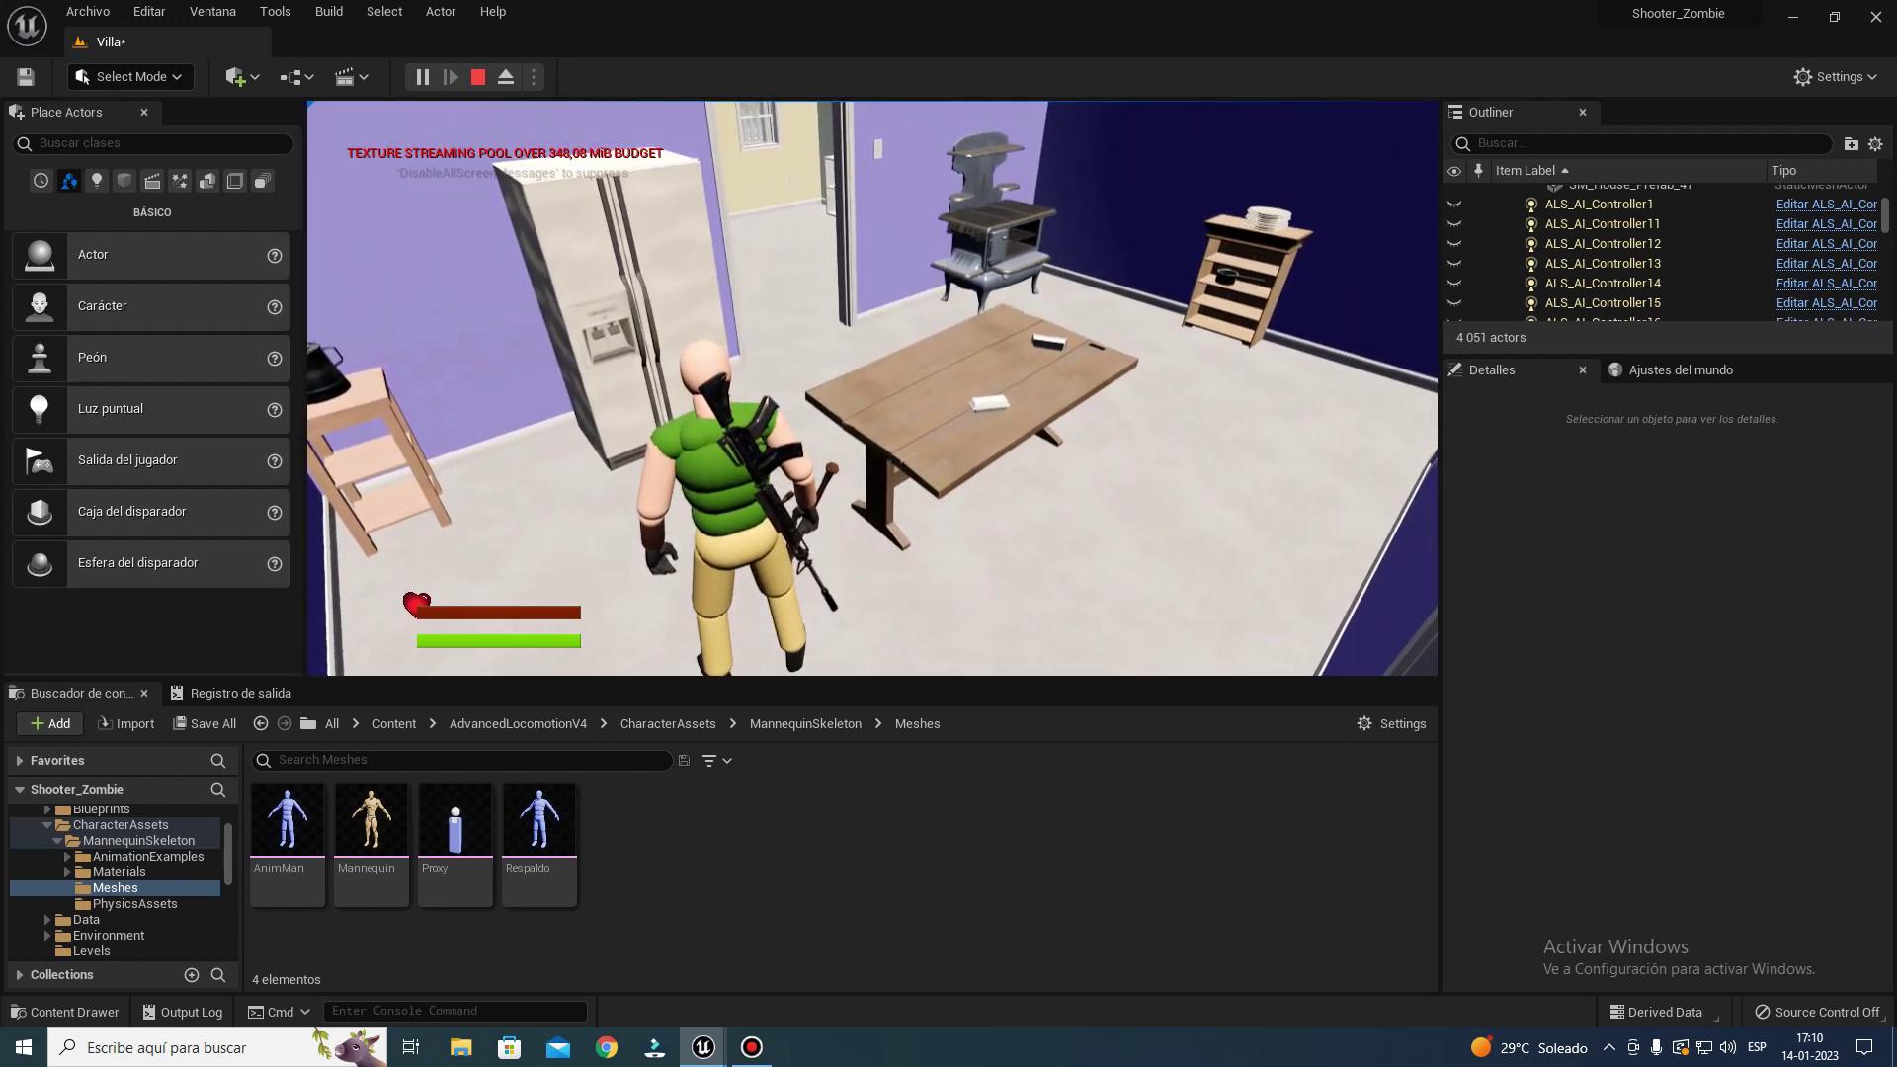
key("Escape")
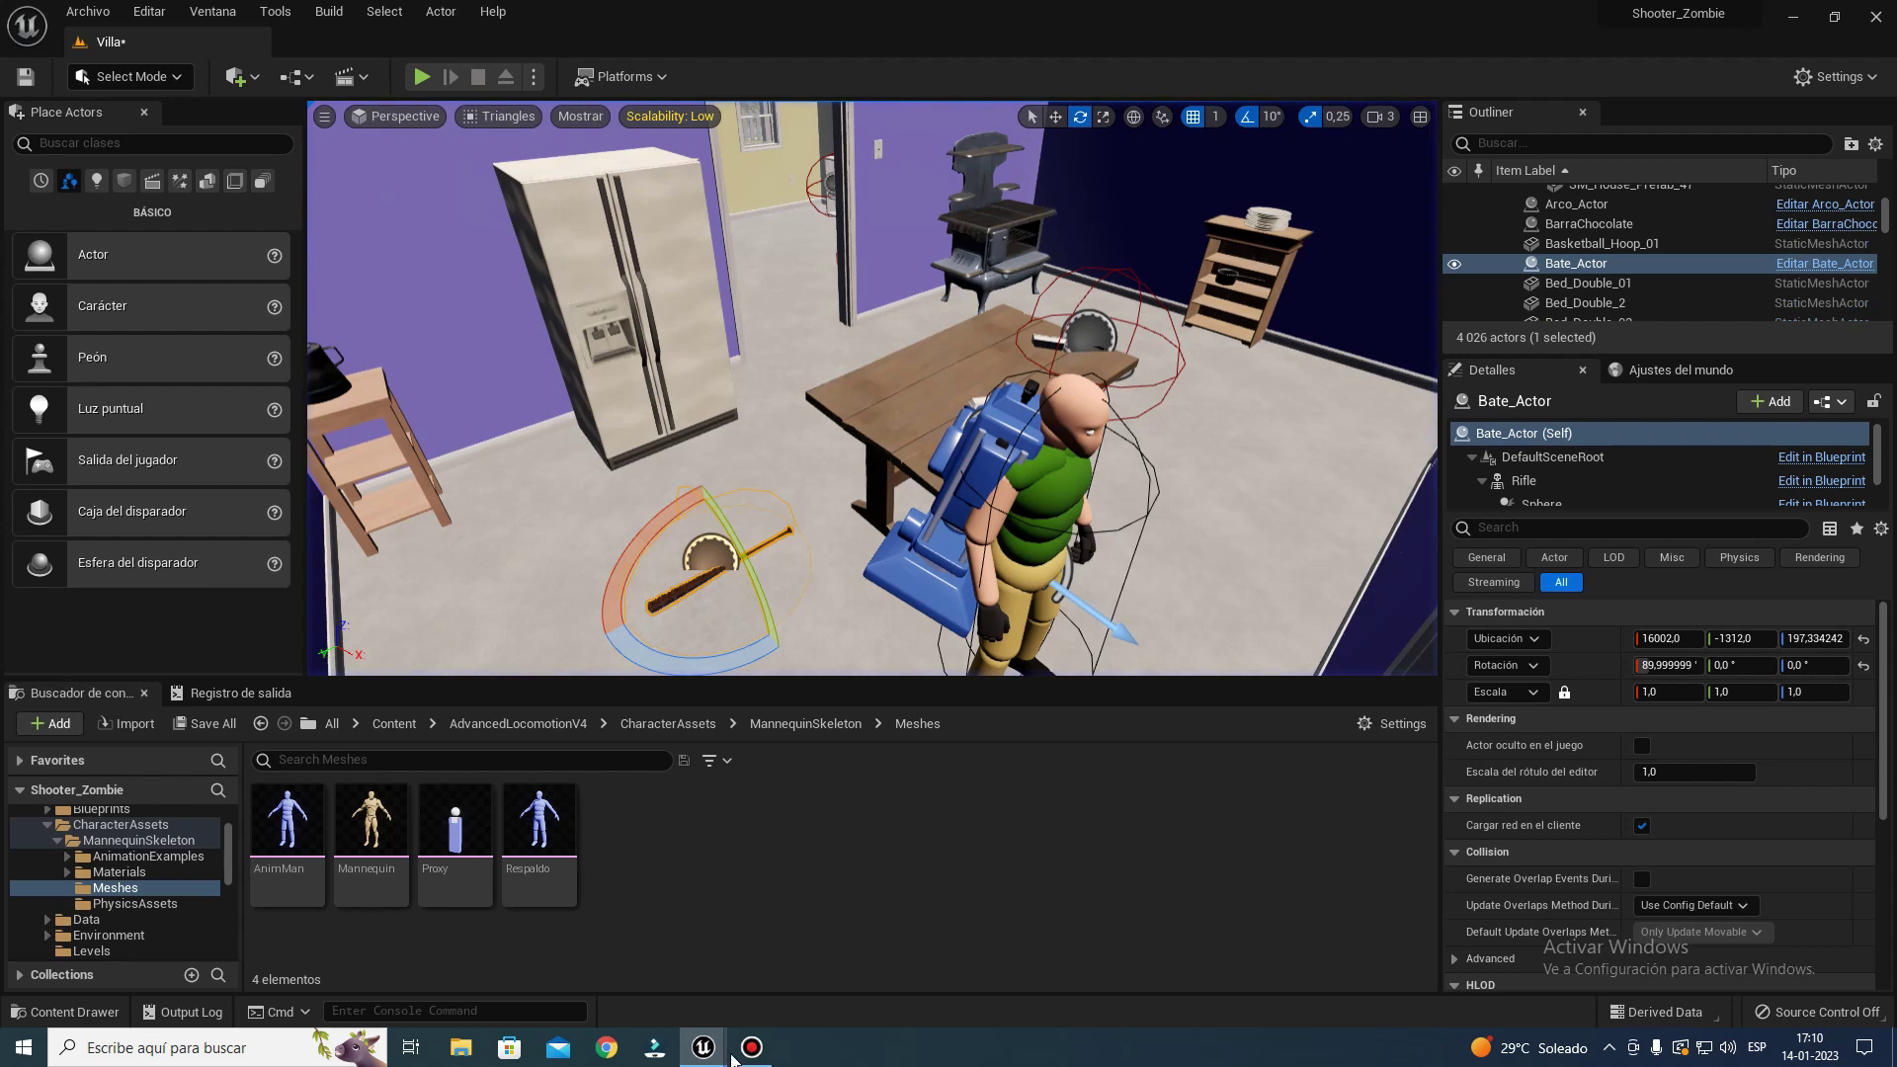
mouse_move(711, 1058)
left_click(868, 940)
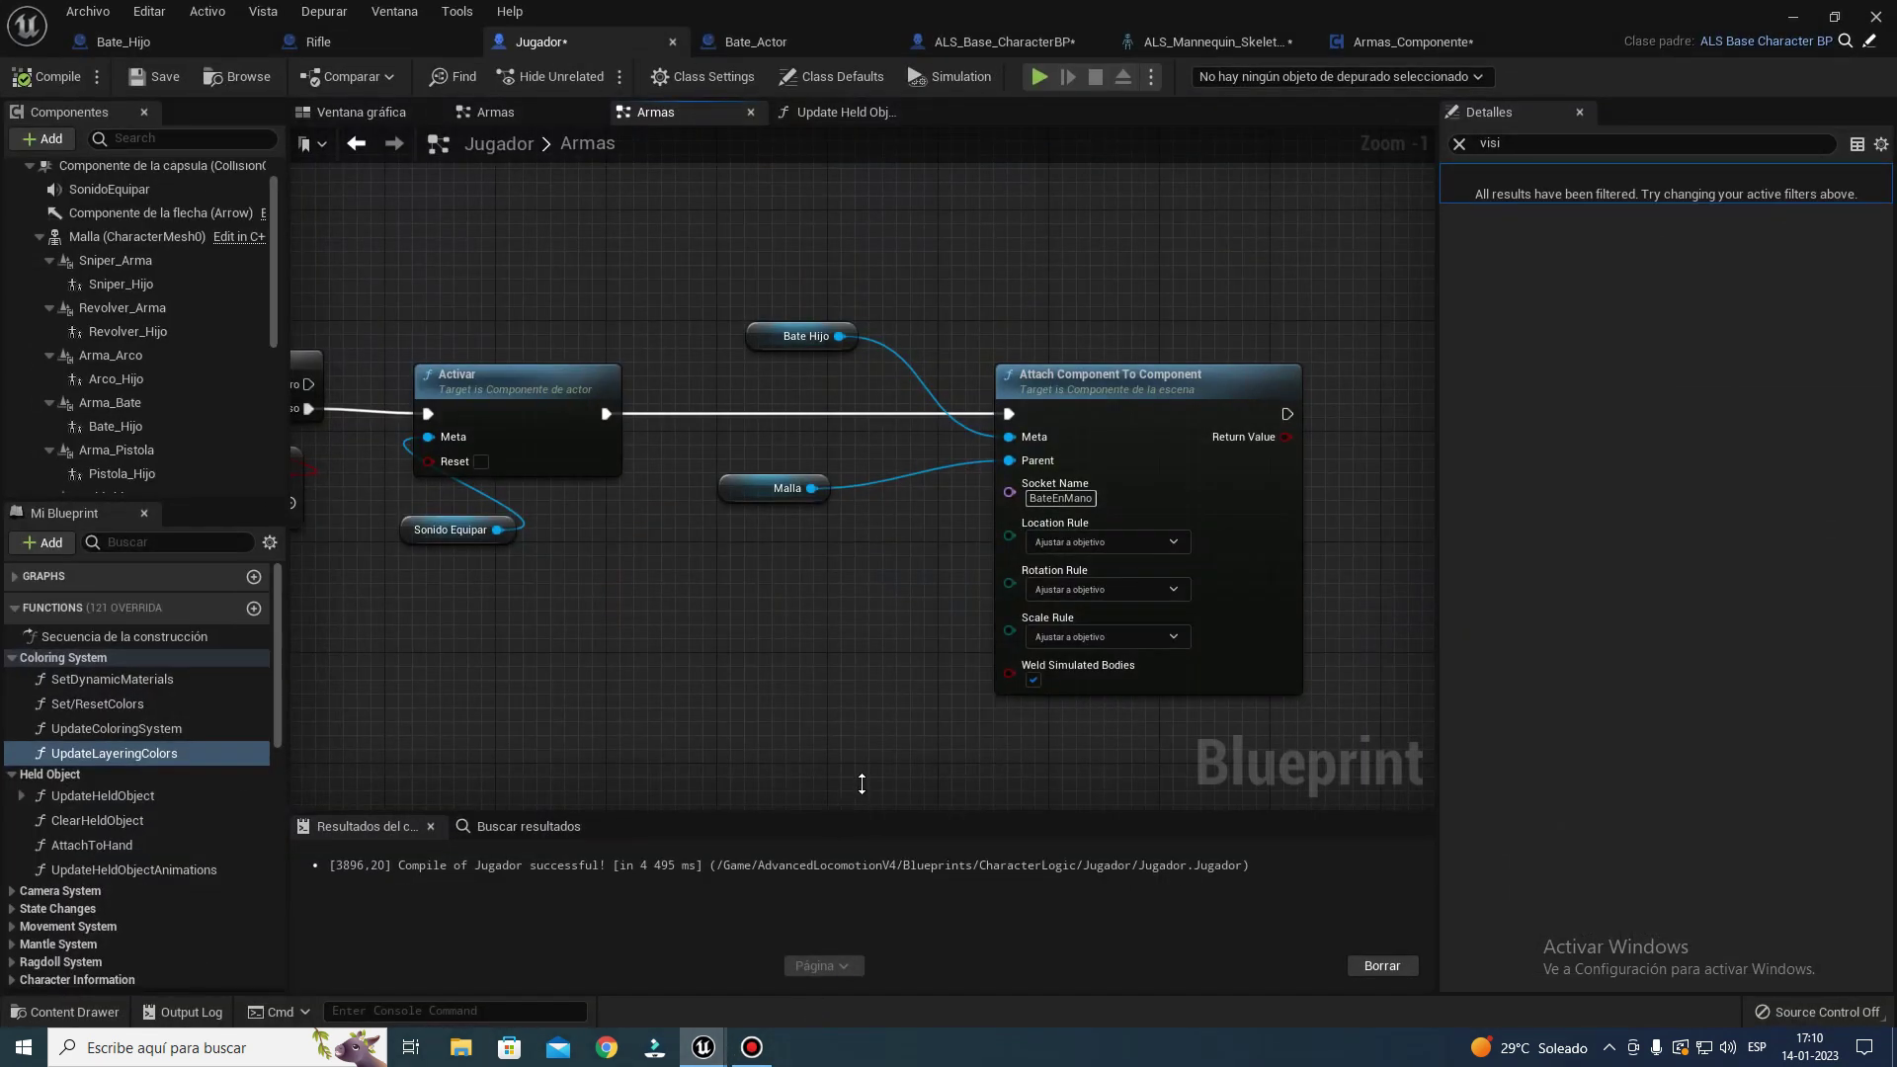
- Fly the skeleton viewport to the bat in the mannequin's hand and save the skeleton
left_click(1162, 370)
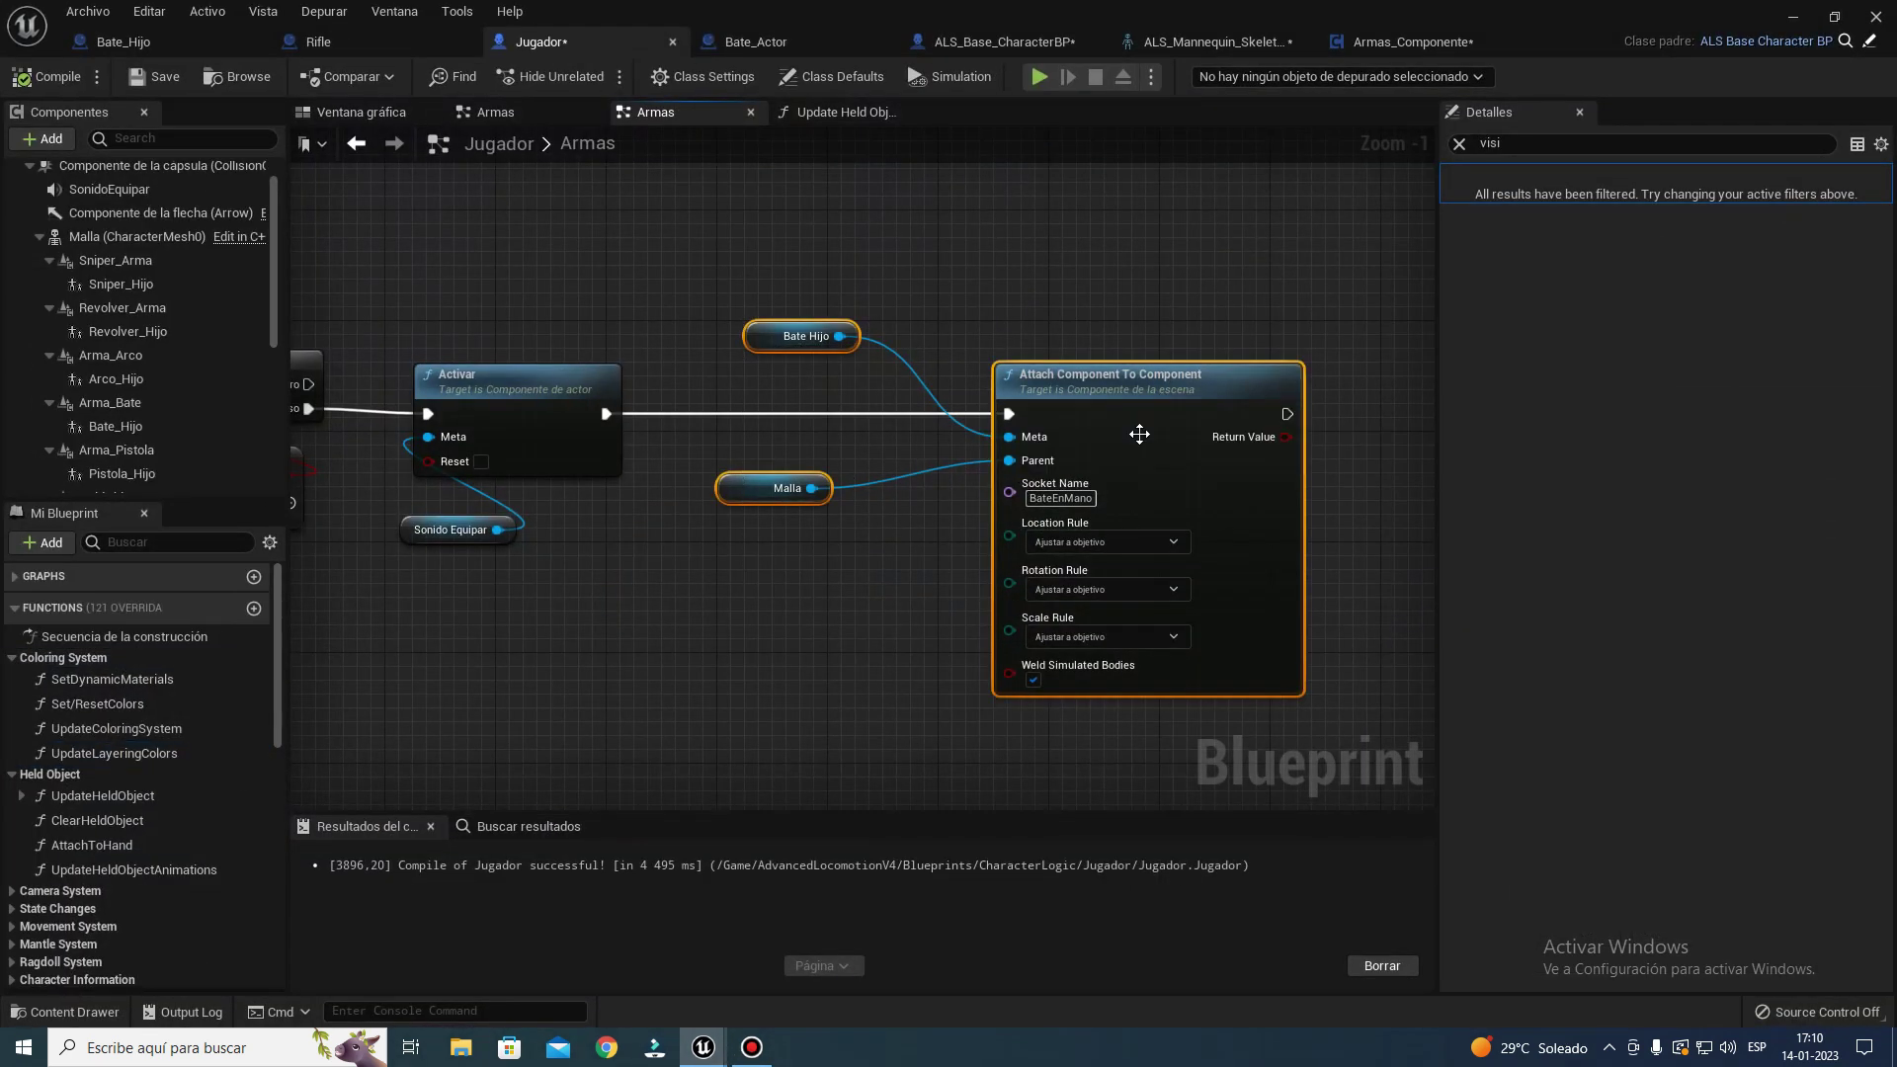
left_click(1172, 33)
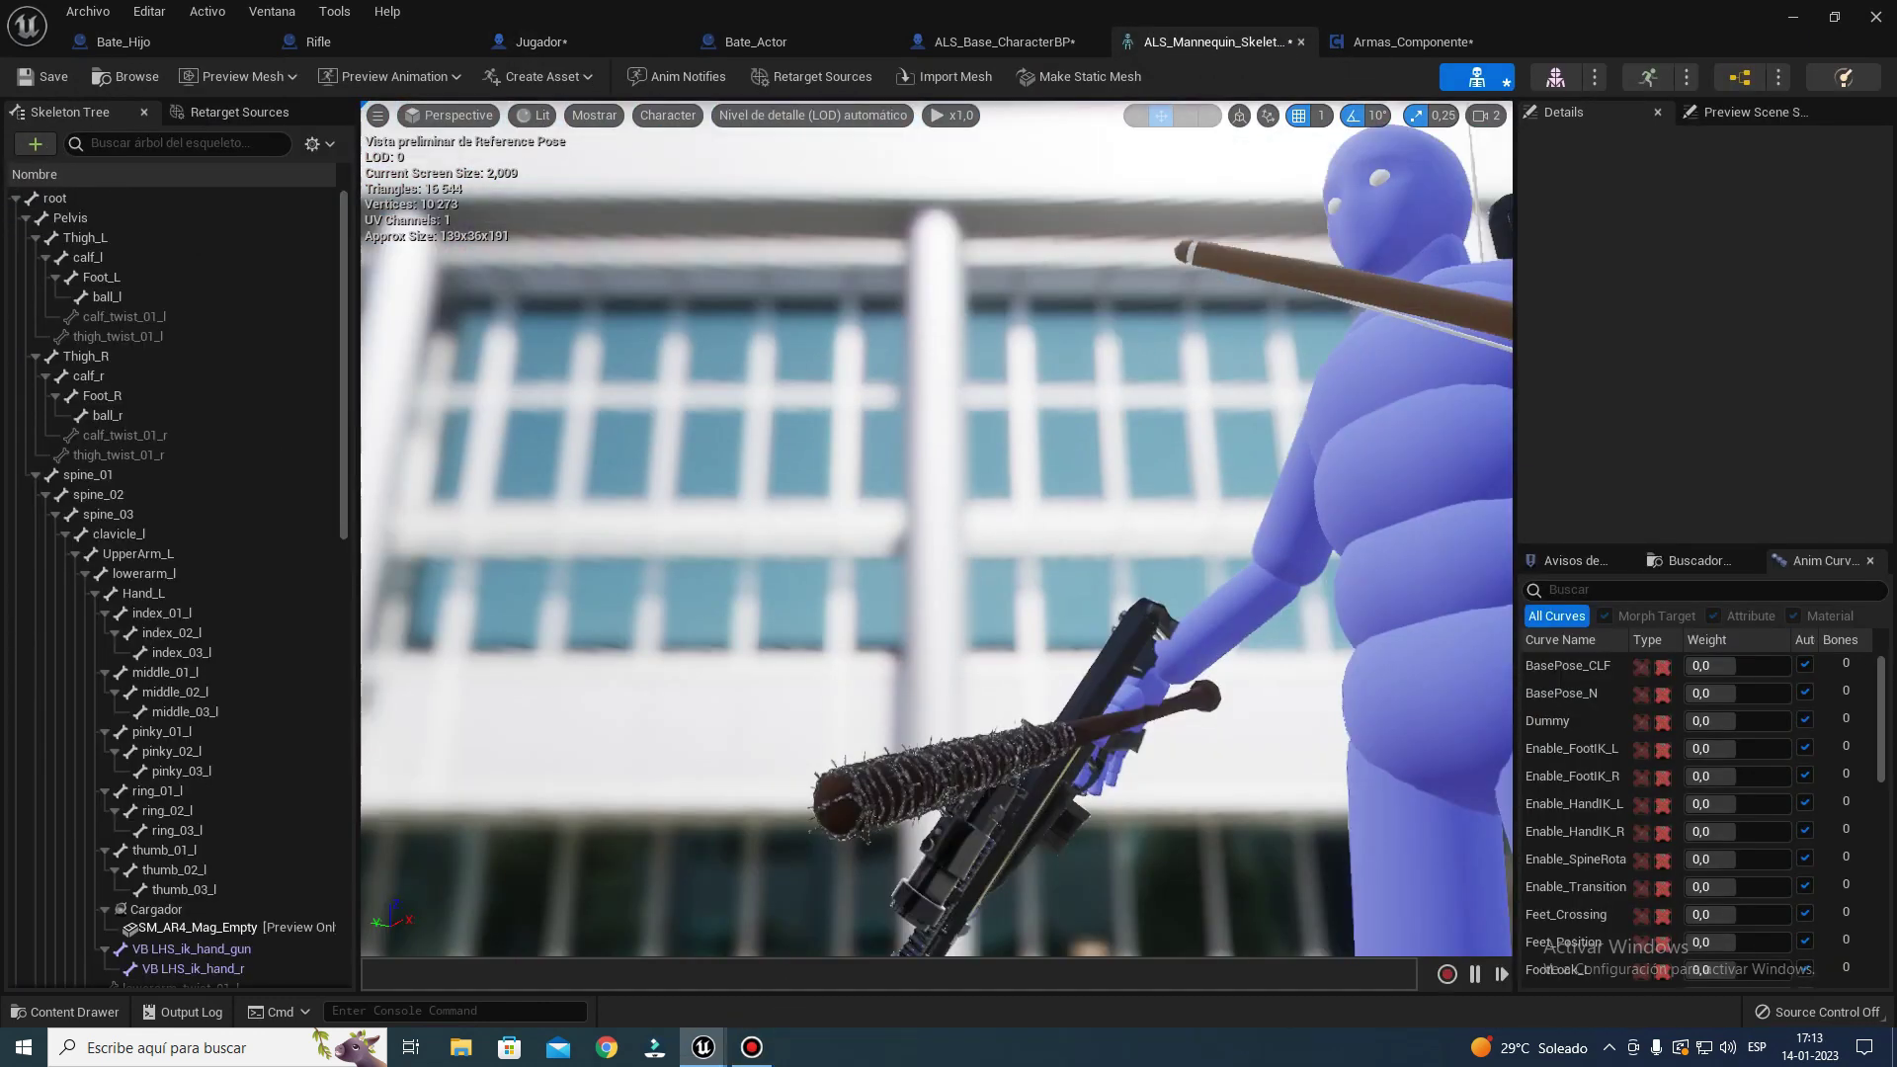
right_click_drag(937, 529, 937, 529)
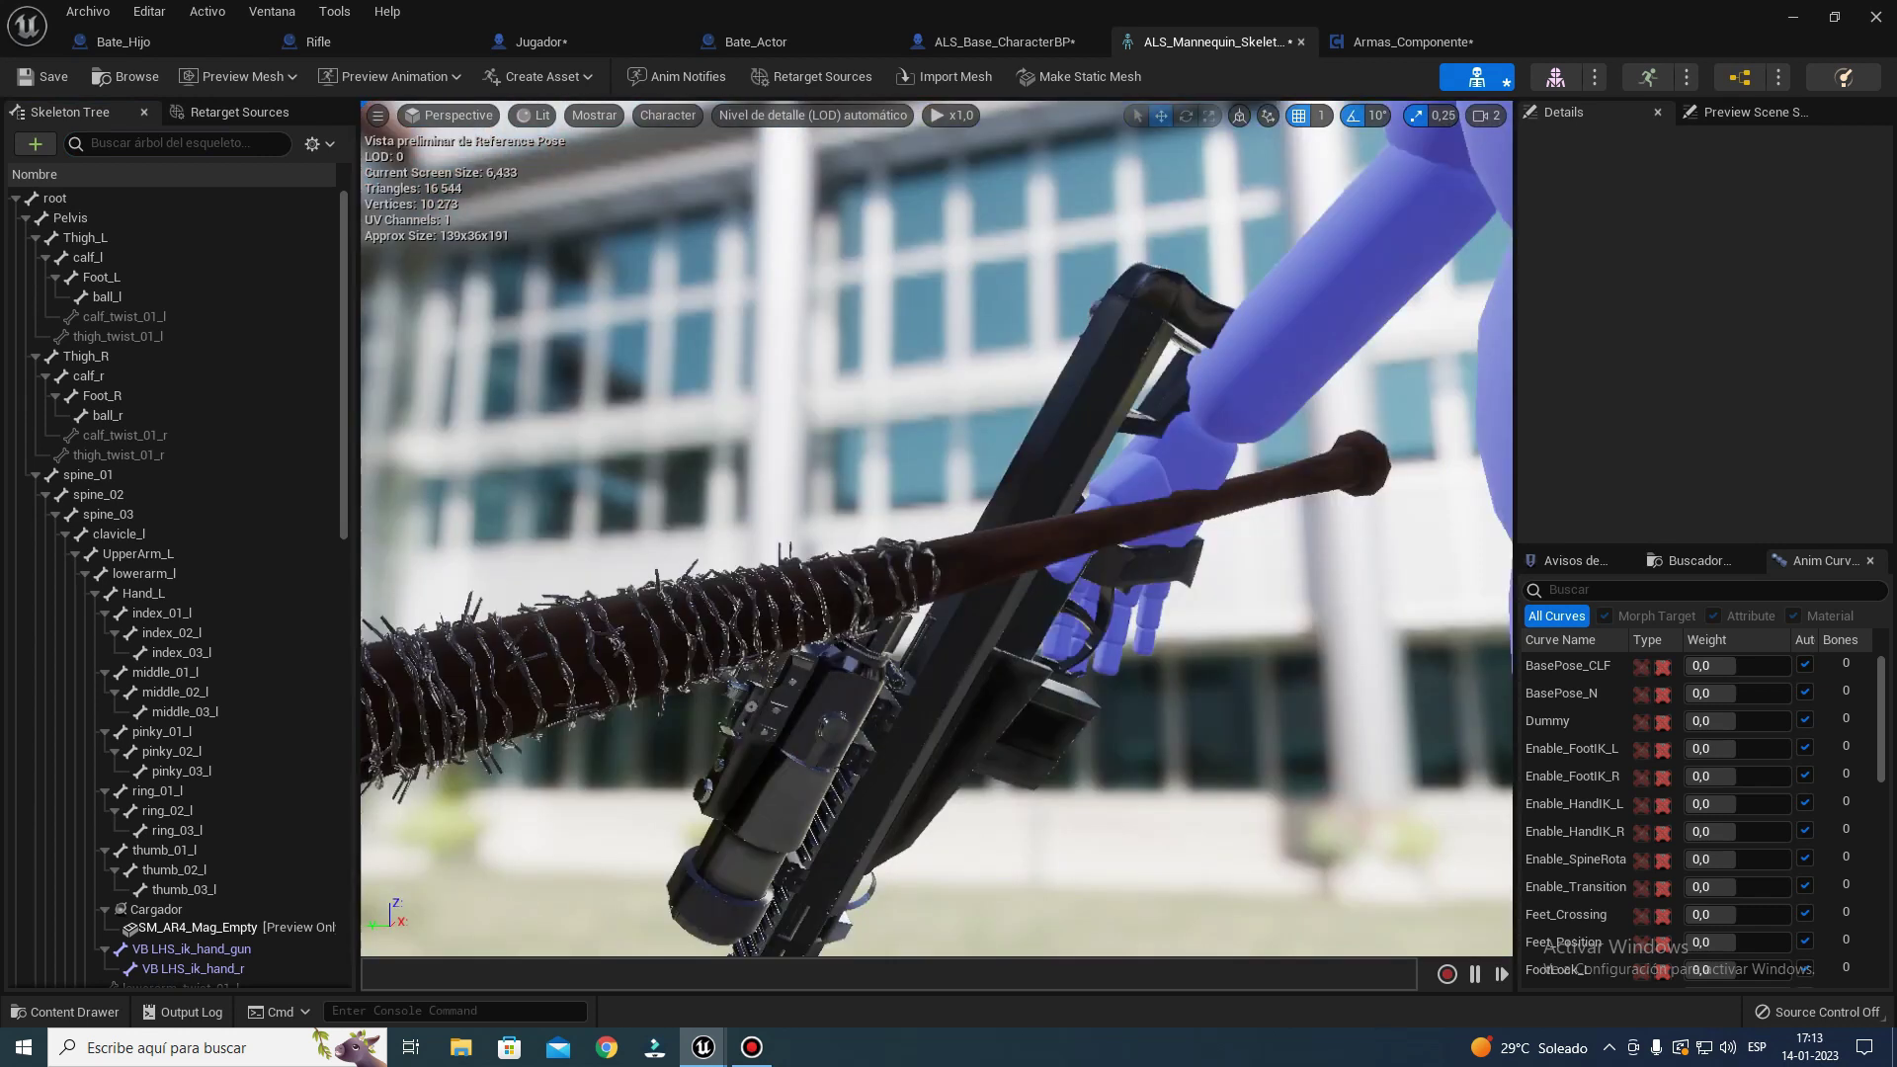
right_click_drag(986, 705, 985, 706)
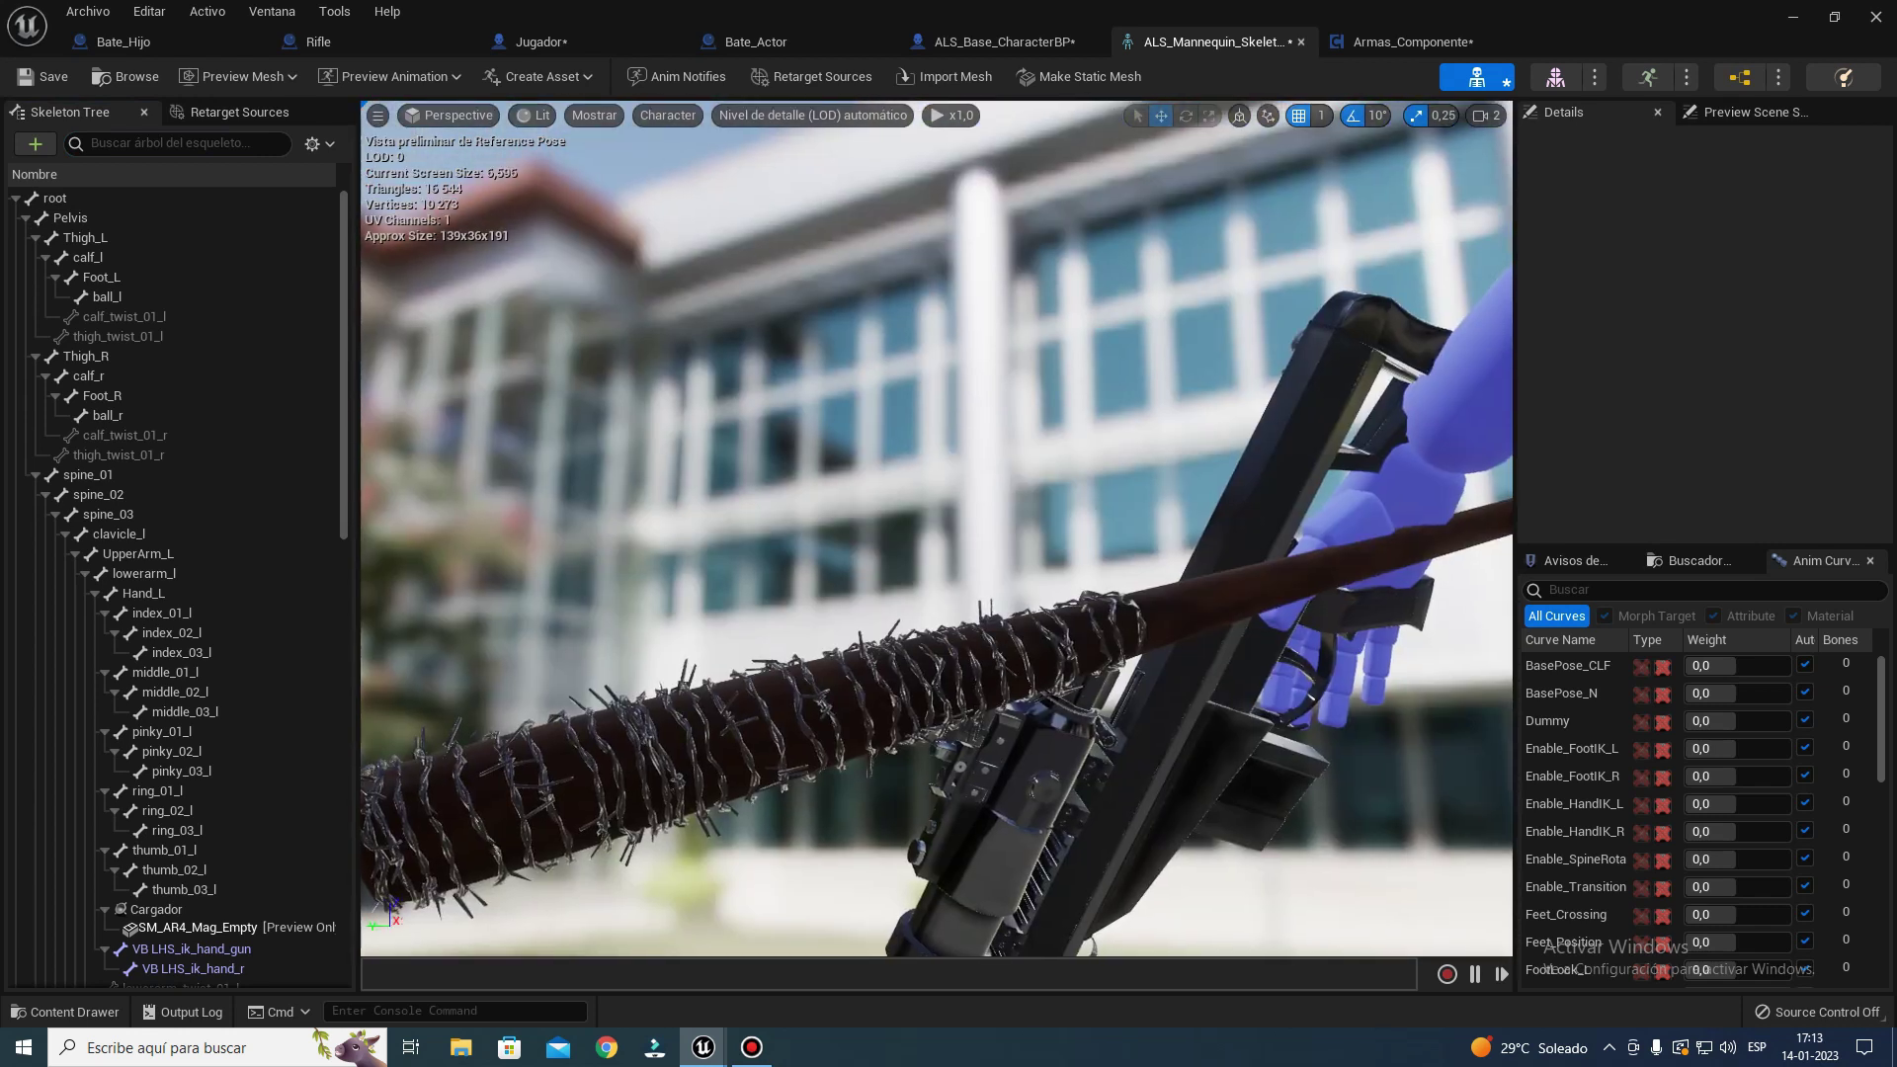
right_click_drag(968, 546, 967, 546)
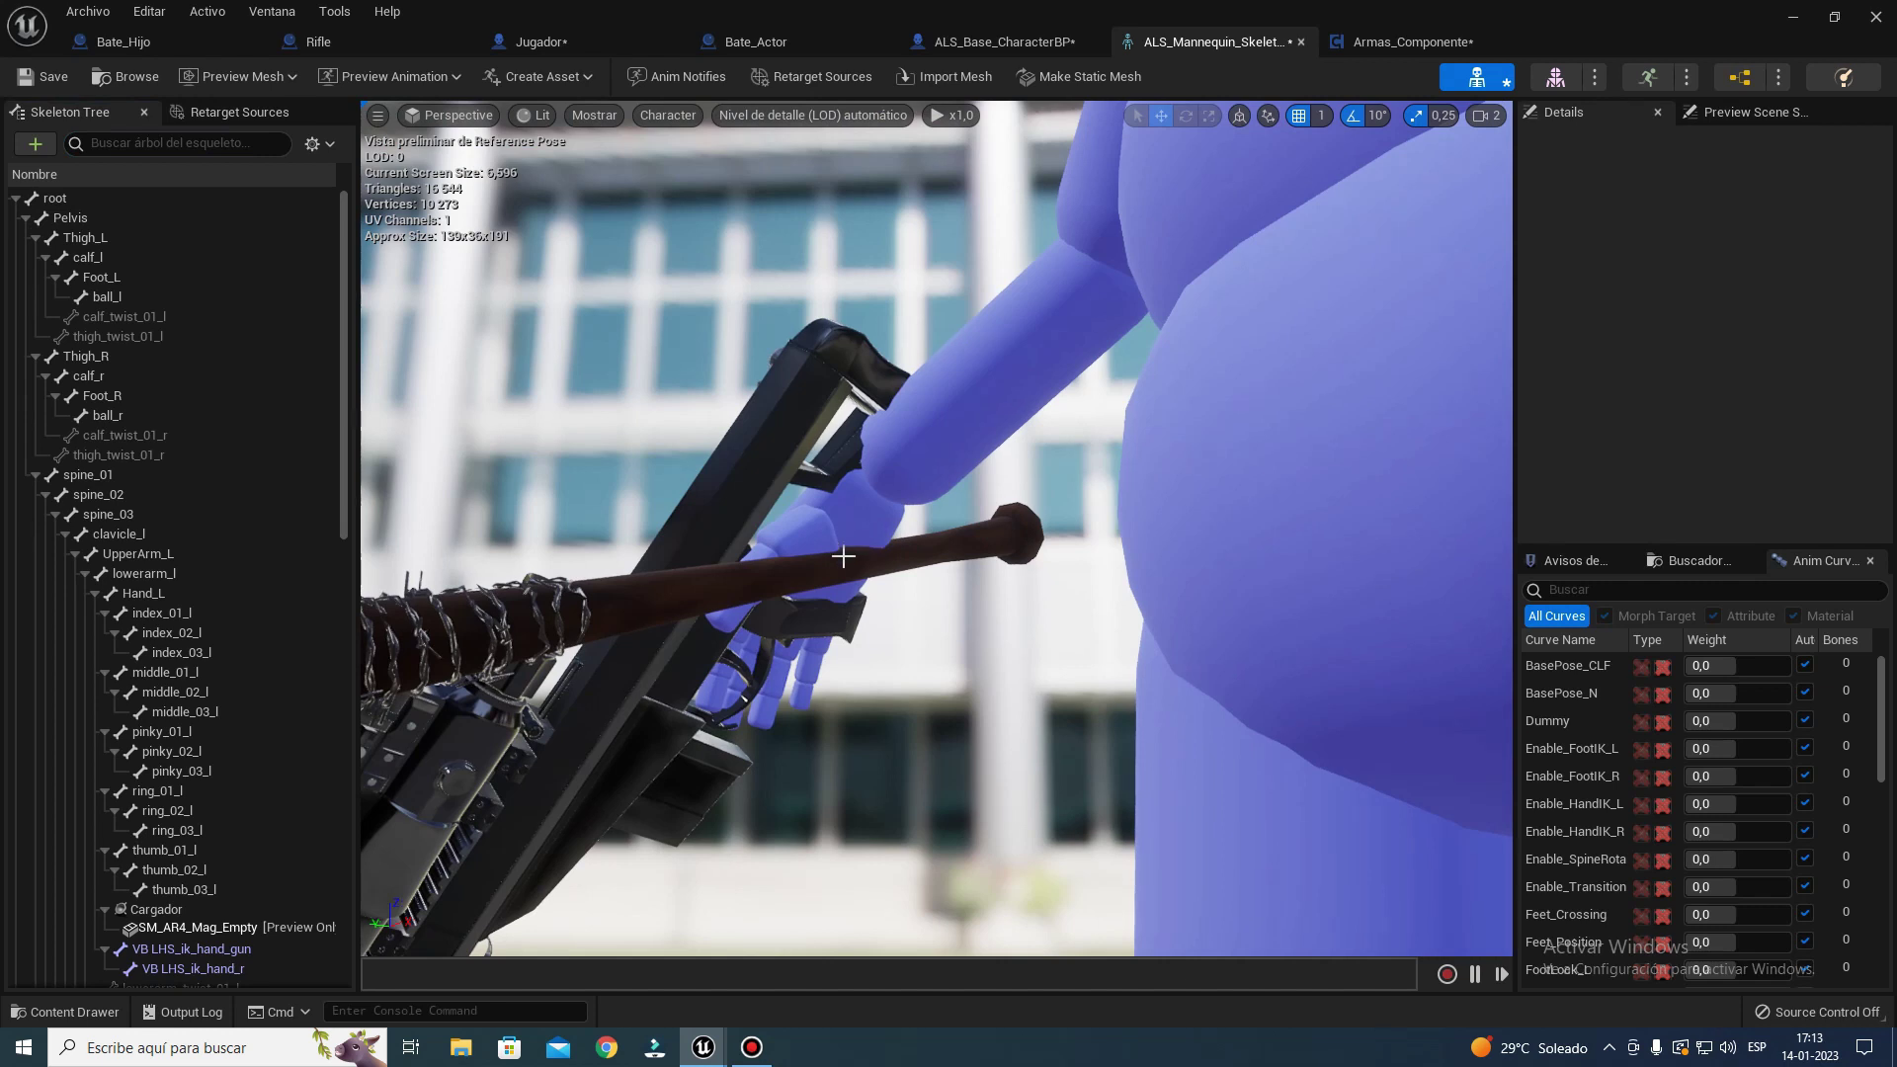
scroll(730, 613, "down", 10)
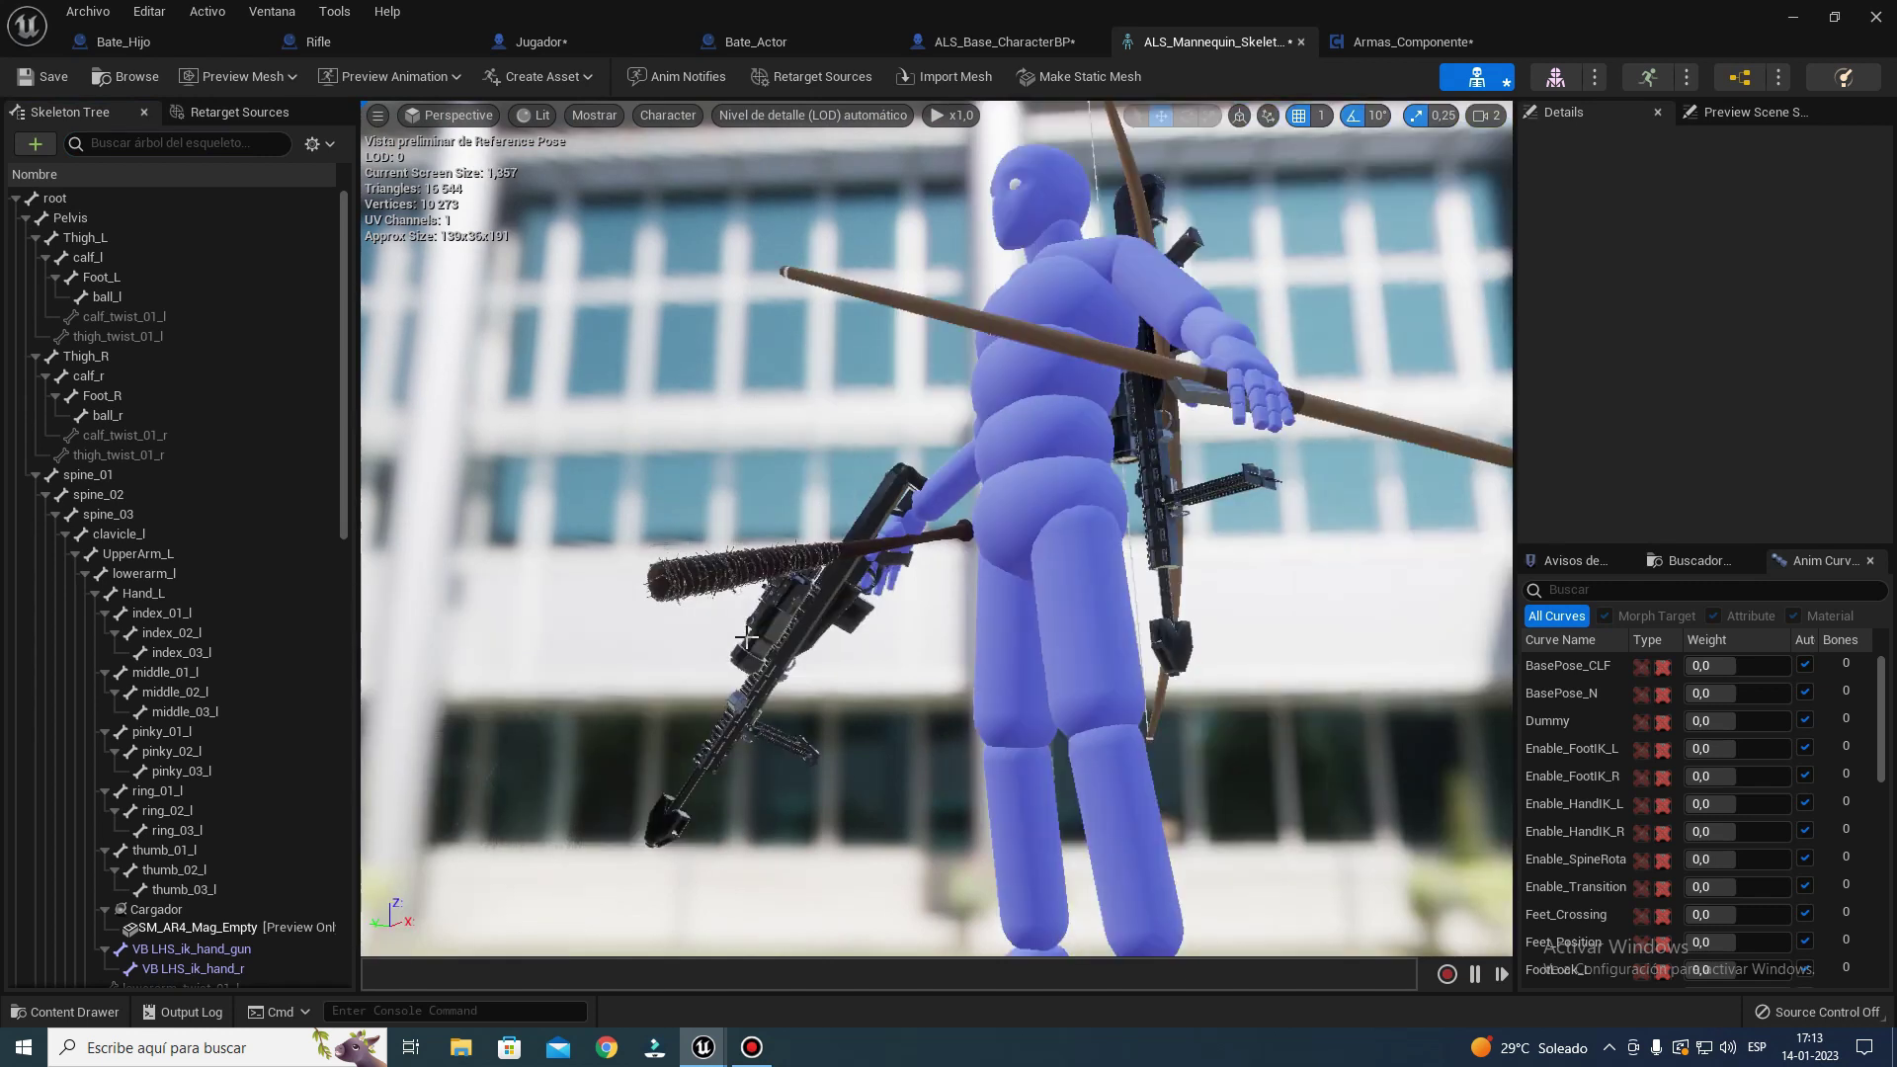
left_click(61, 76)
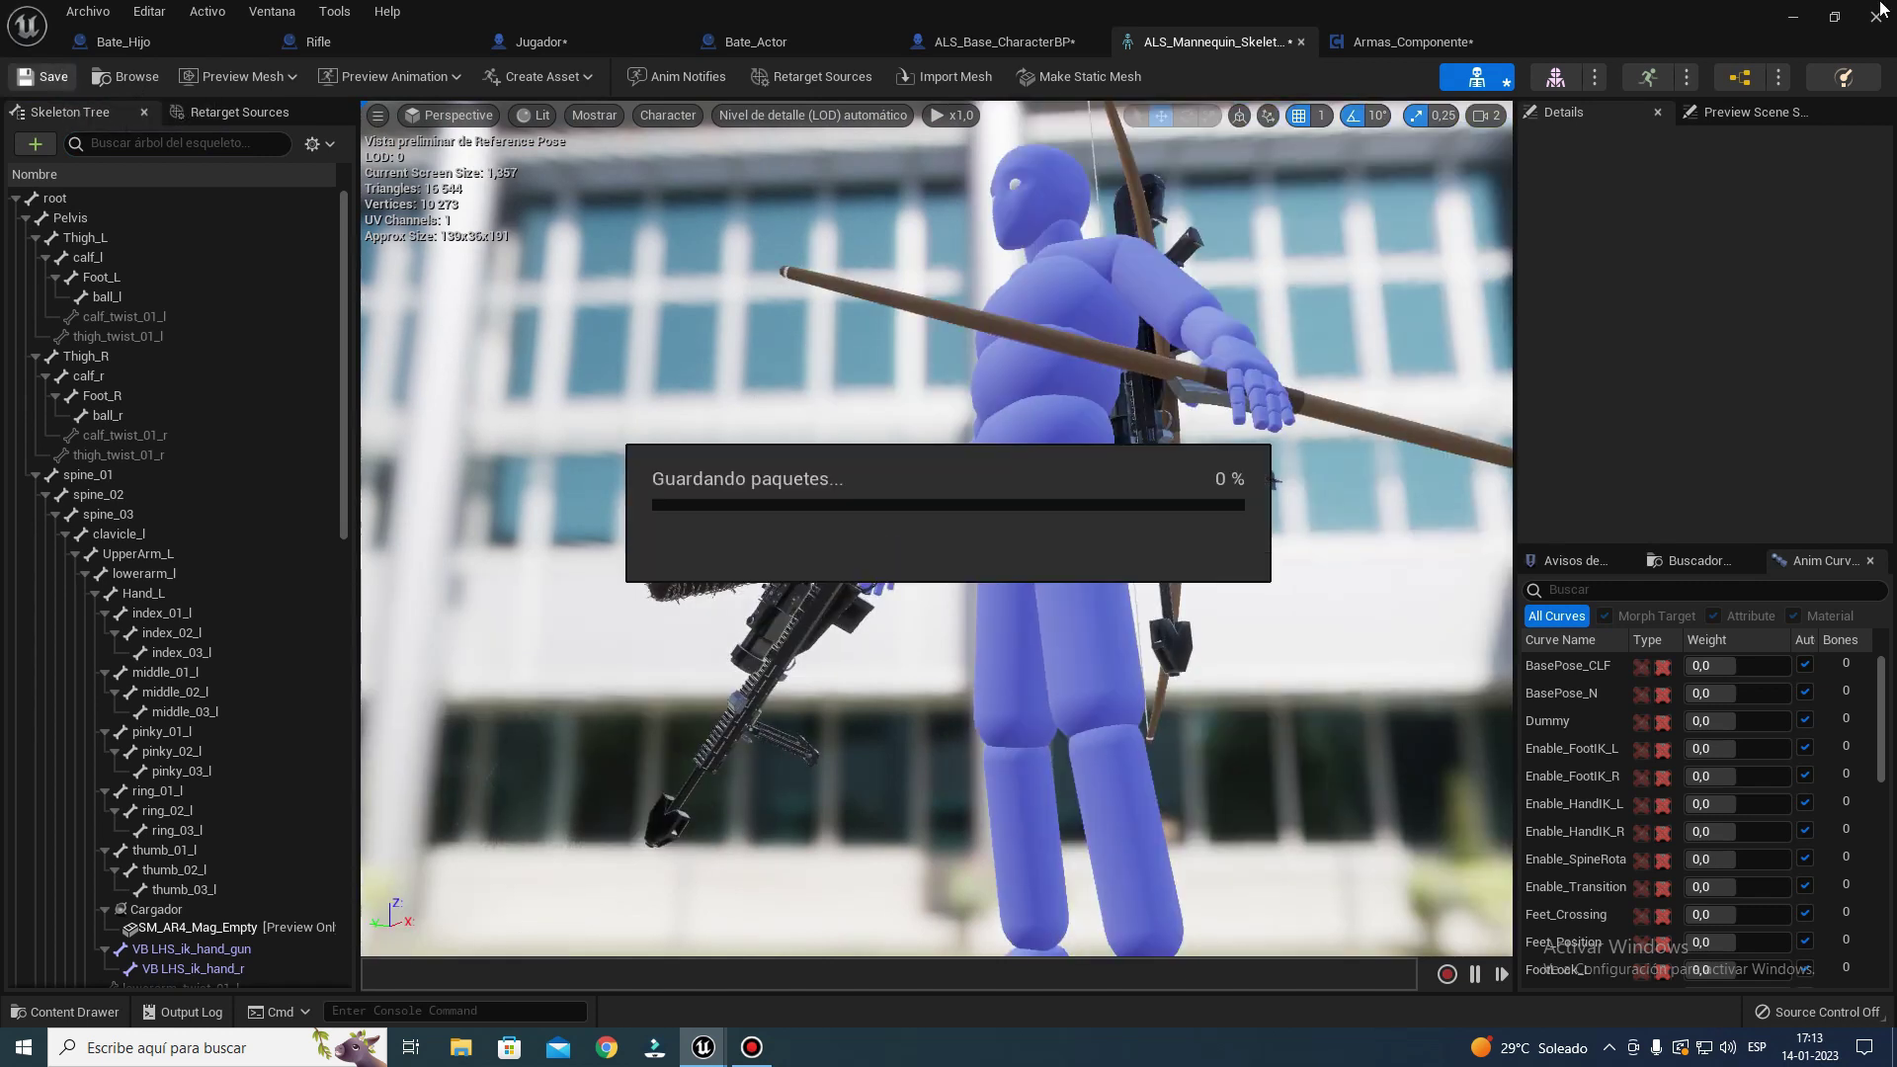
key("alt+Tab")
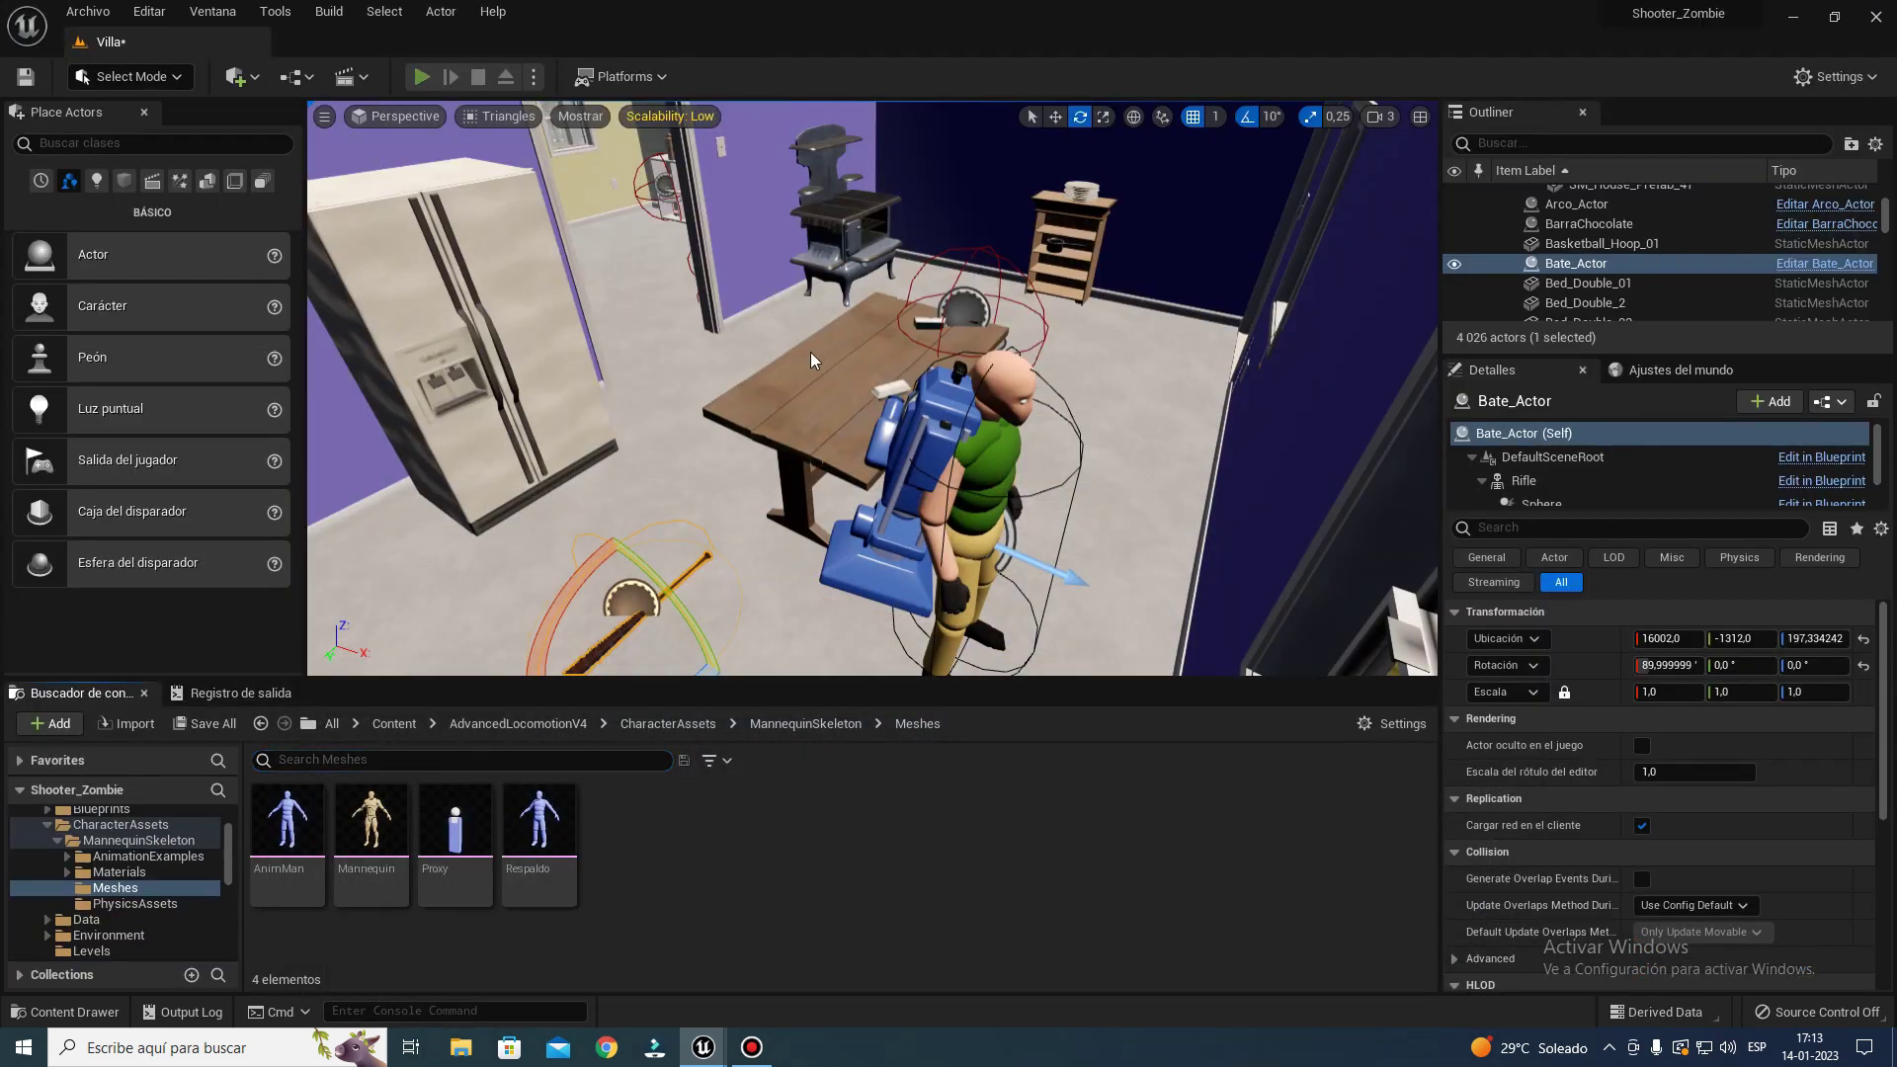
- Run a Villa play test to check the bat at the hand, then reopen the skeleton editor
key("alt+p")
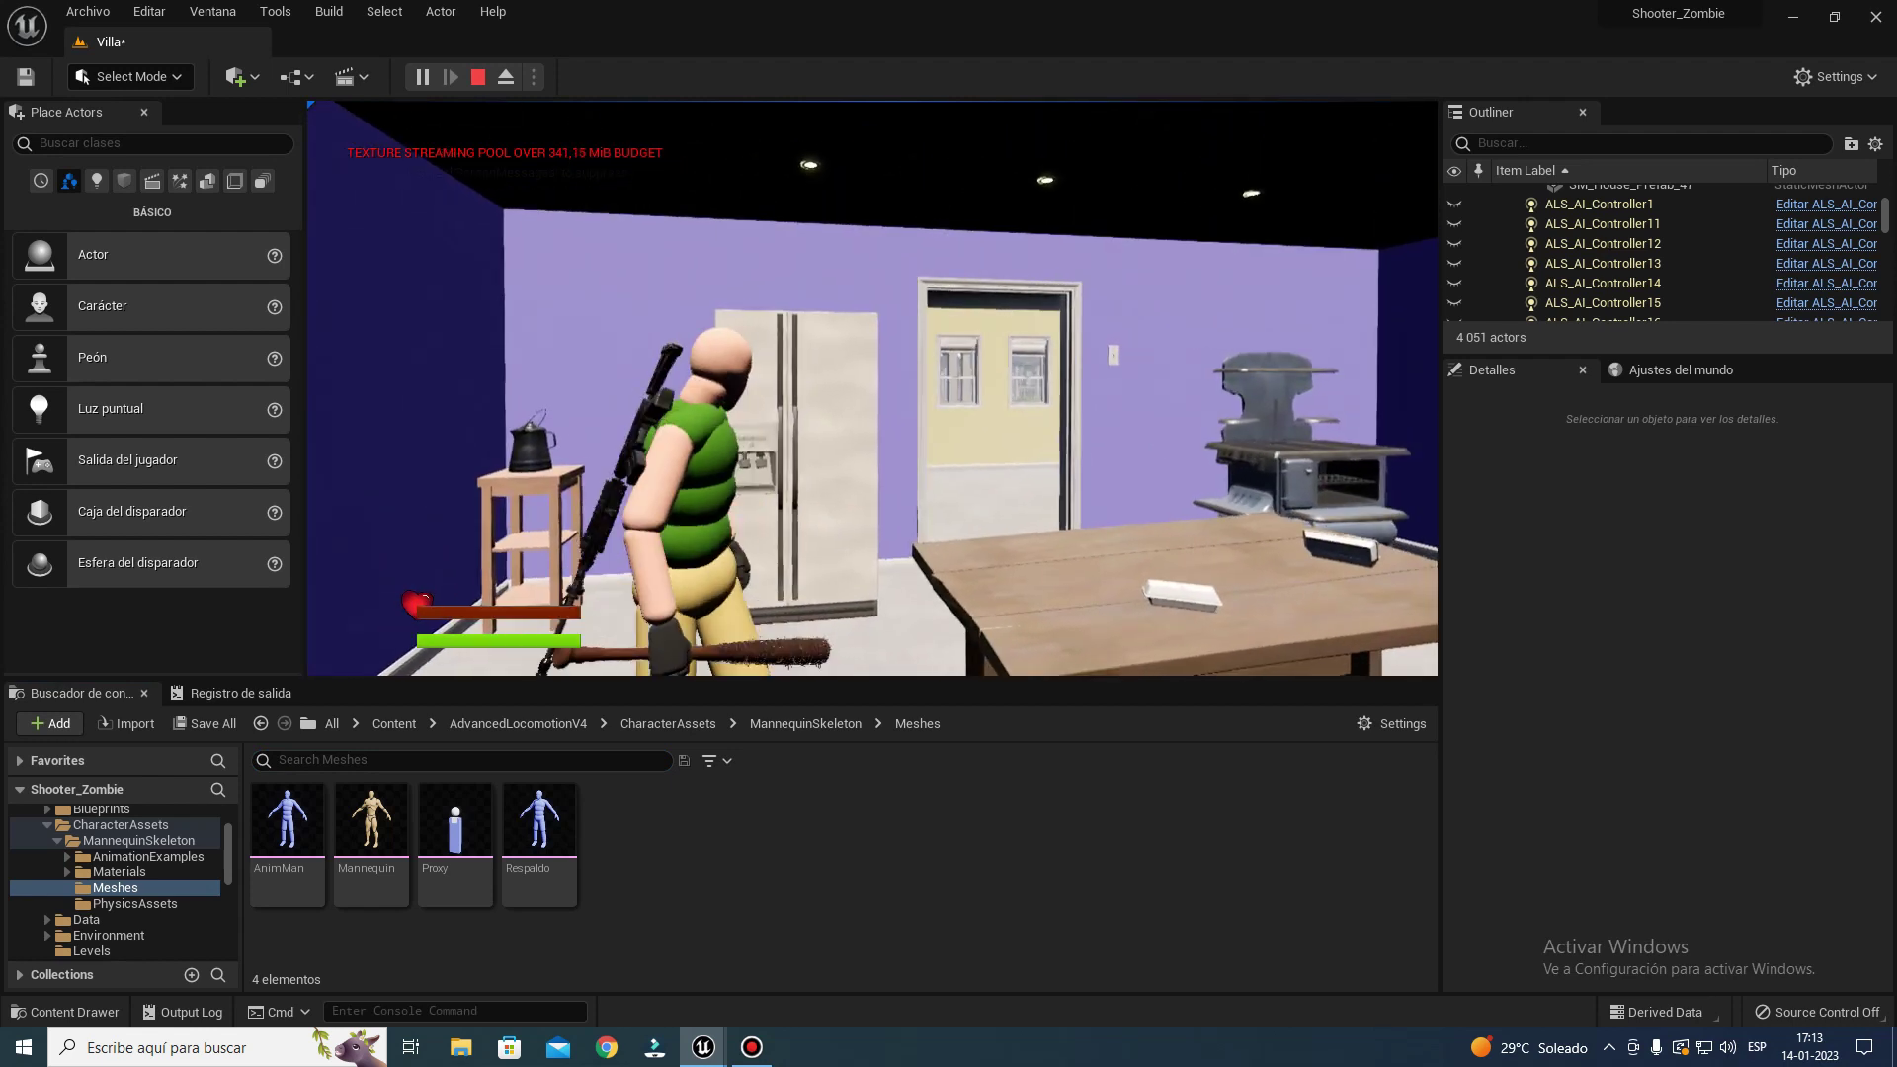
key("Escape")
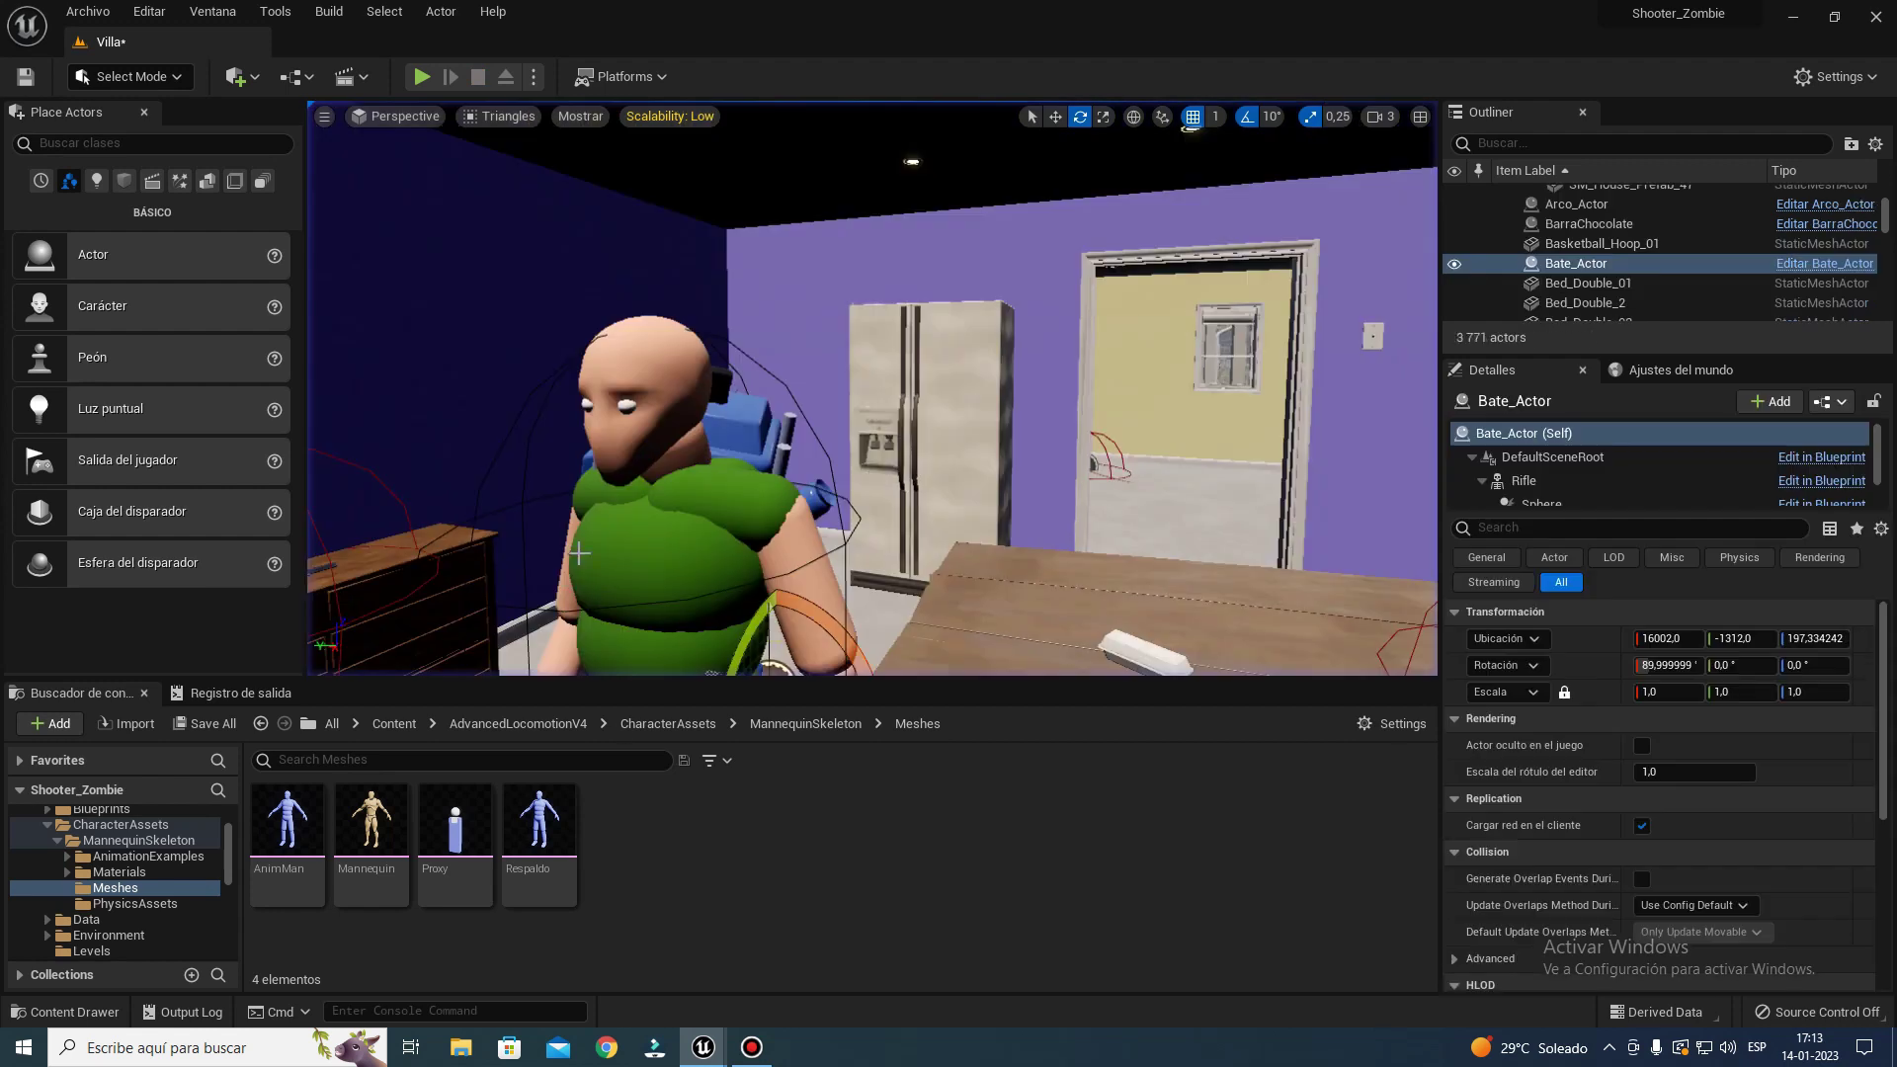
mouse_move(707, 1050)
left_click(806, 953)
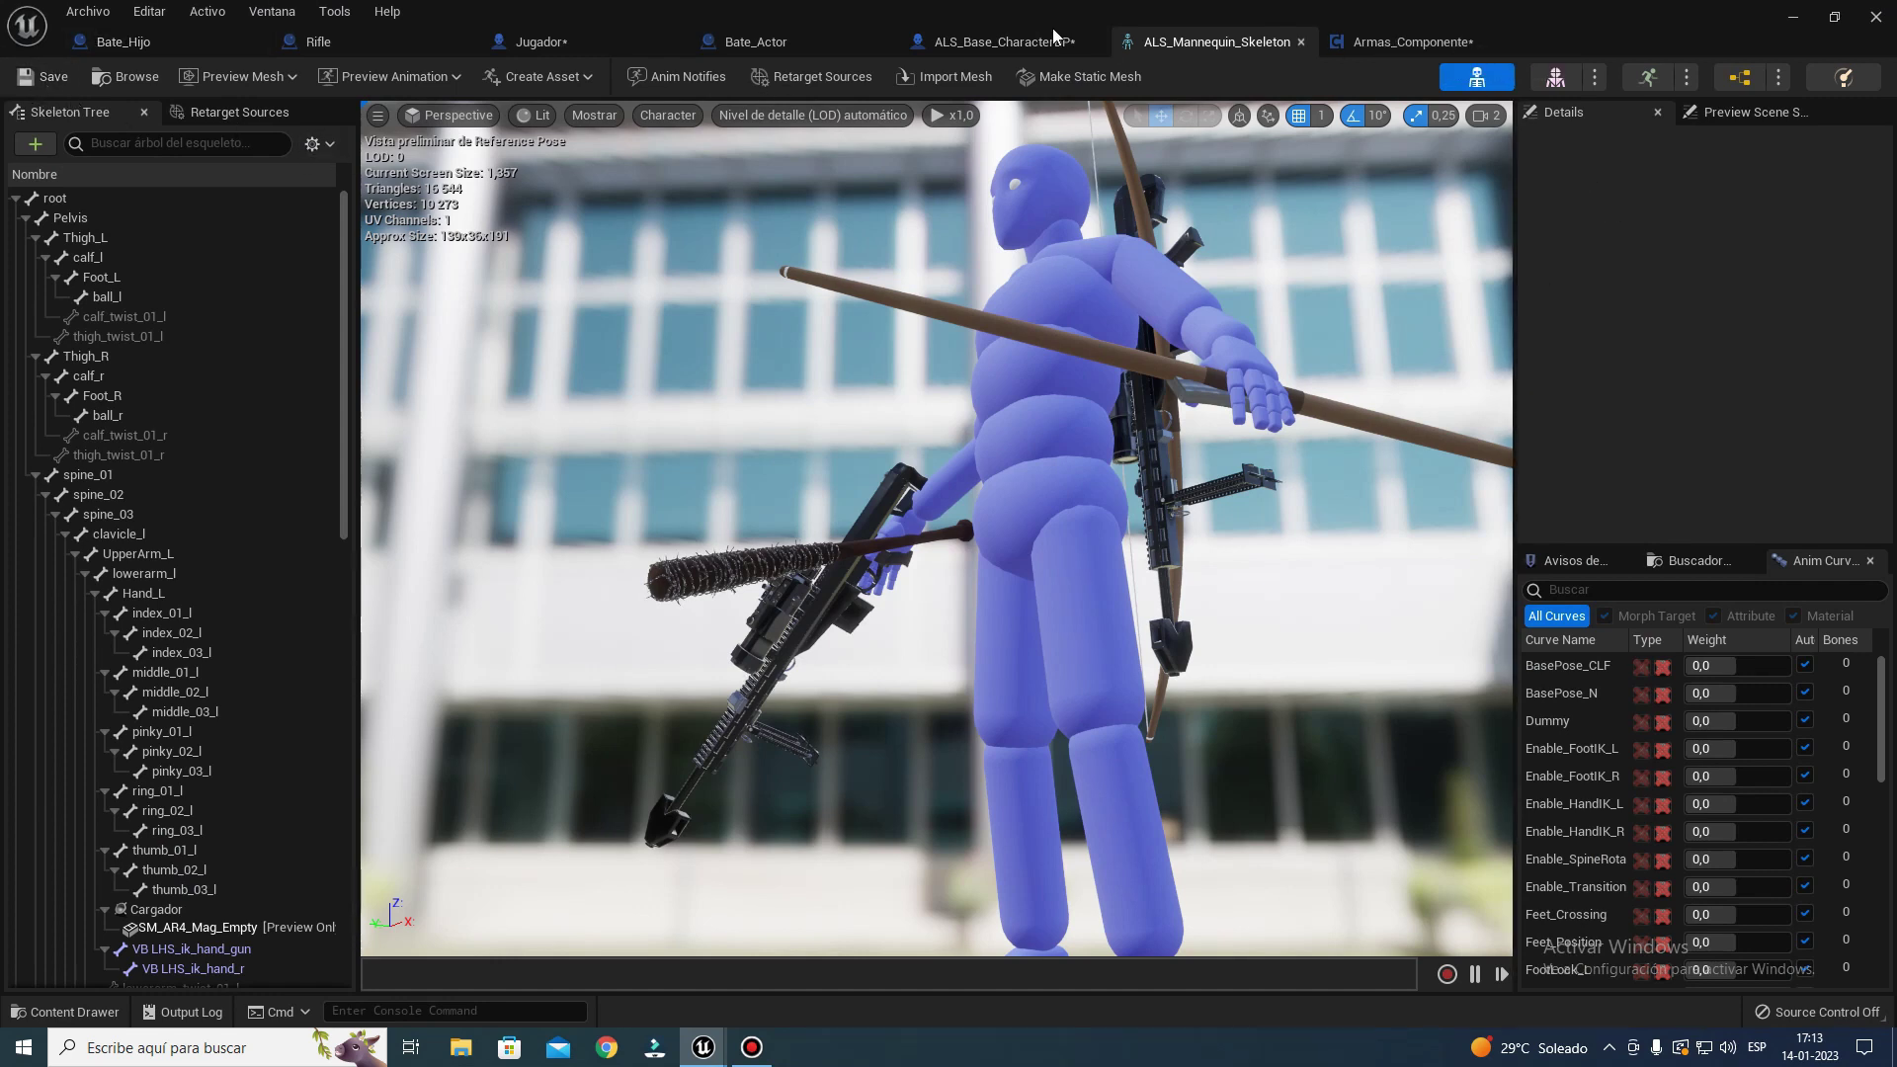
- Close the mannequin skeleton editor and return to Jugador's Armas graph
left_click(1388, 42)
left_click(1298, 39)
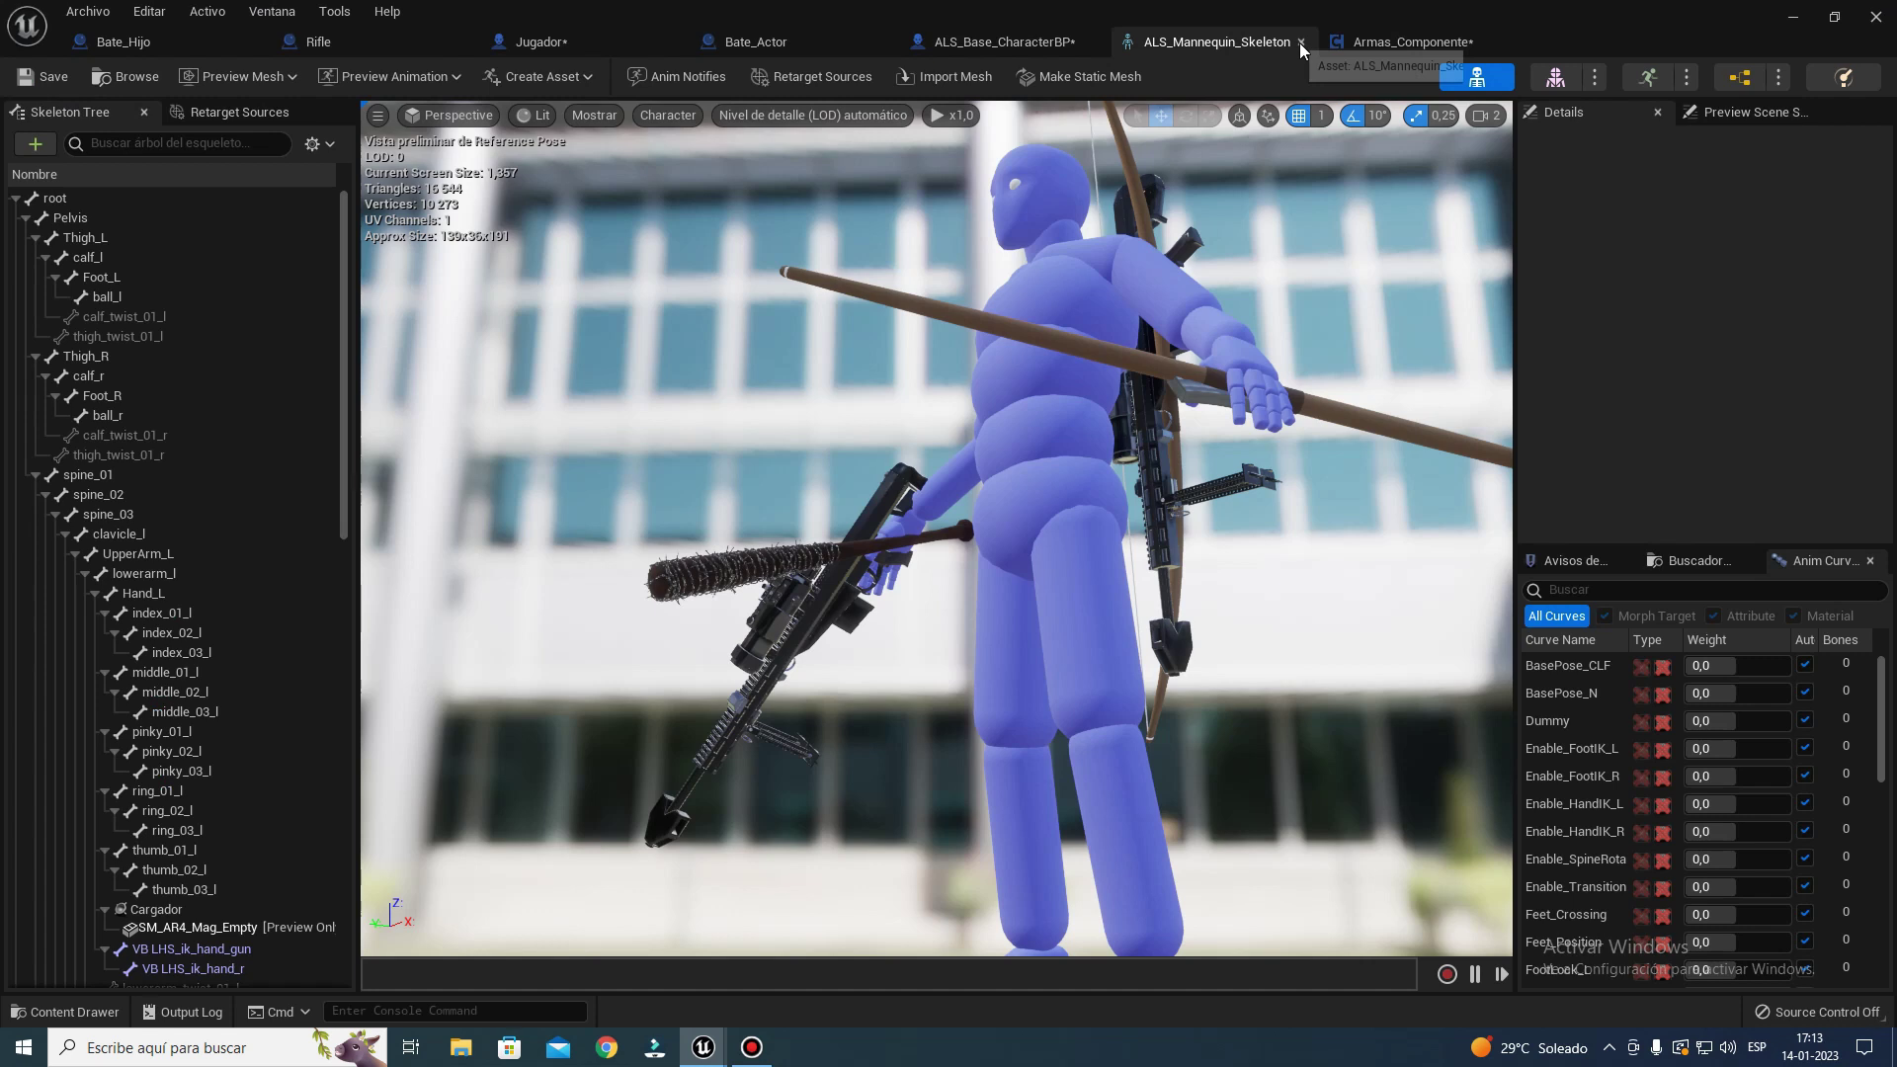
left_click(1301, 43)
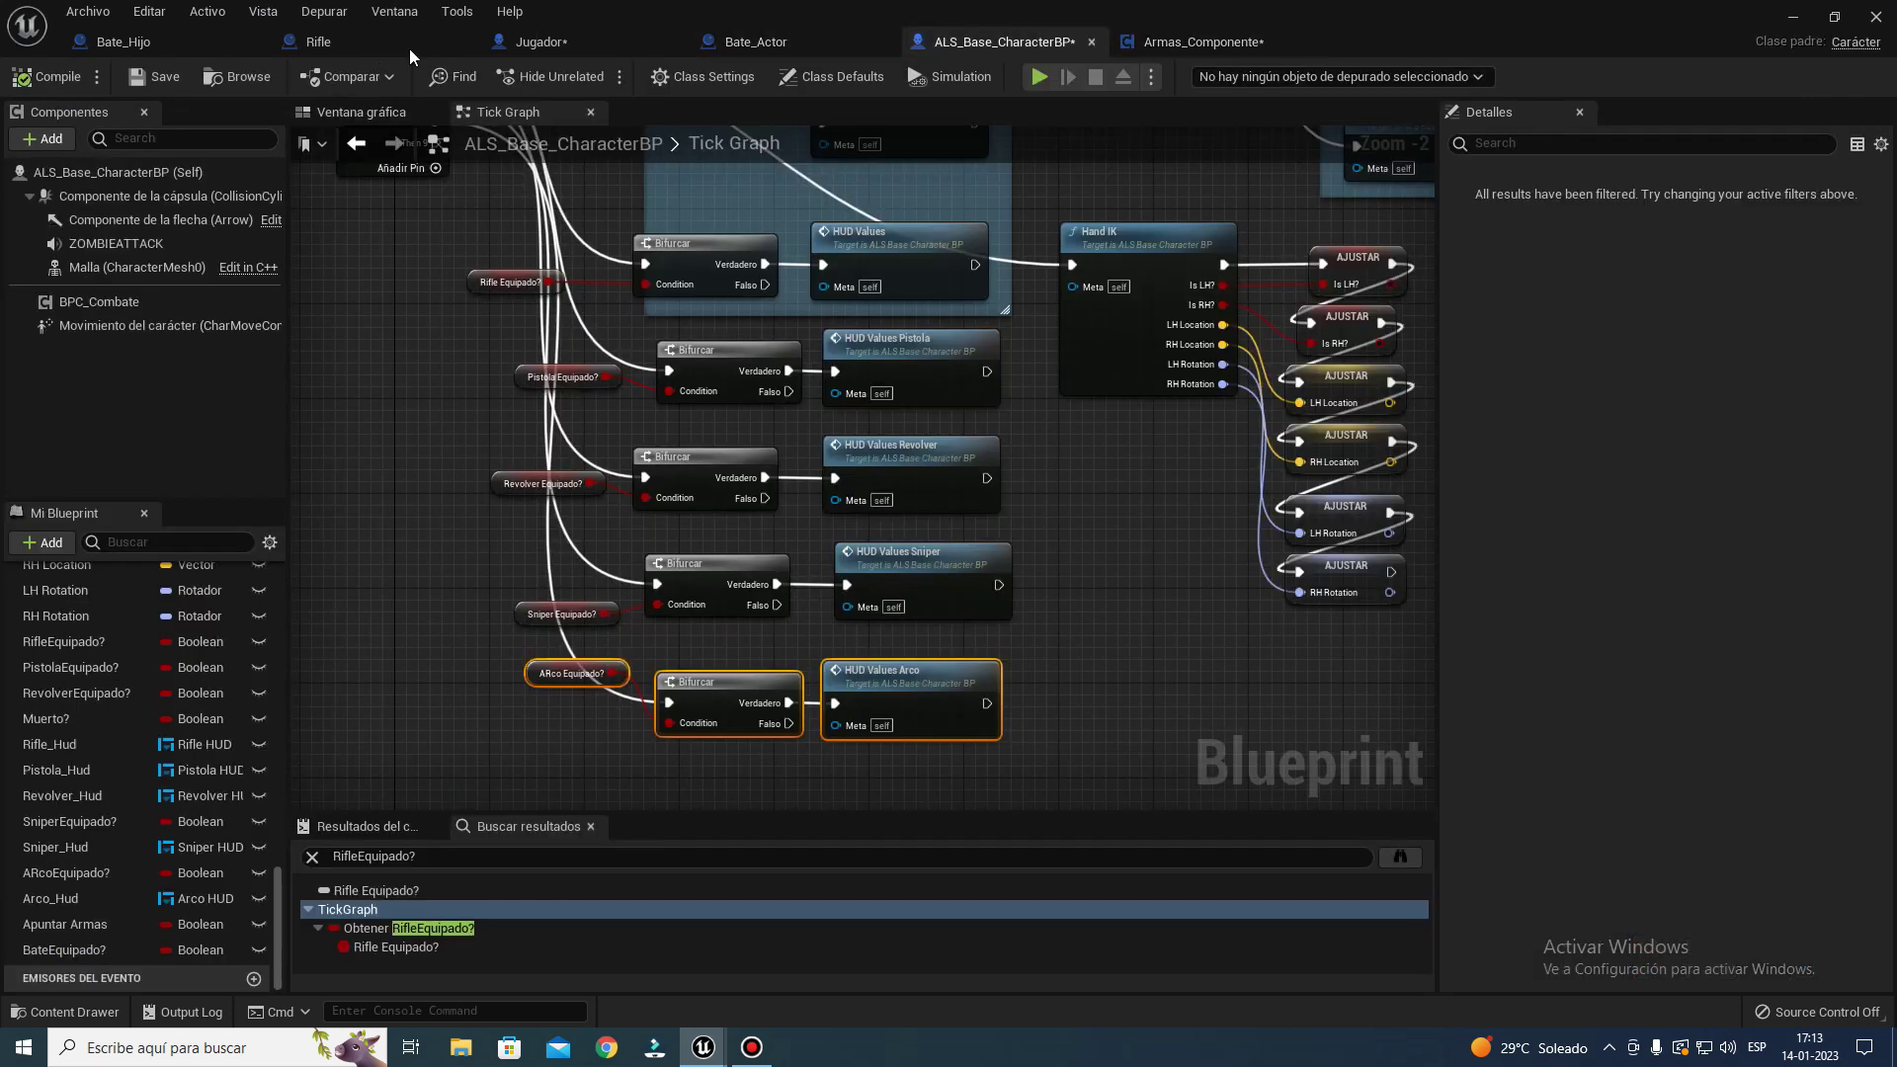
left_click(566, 45)
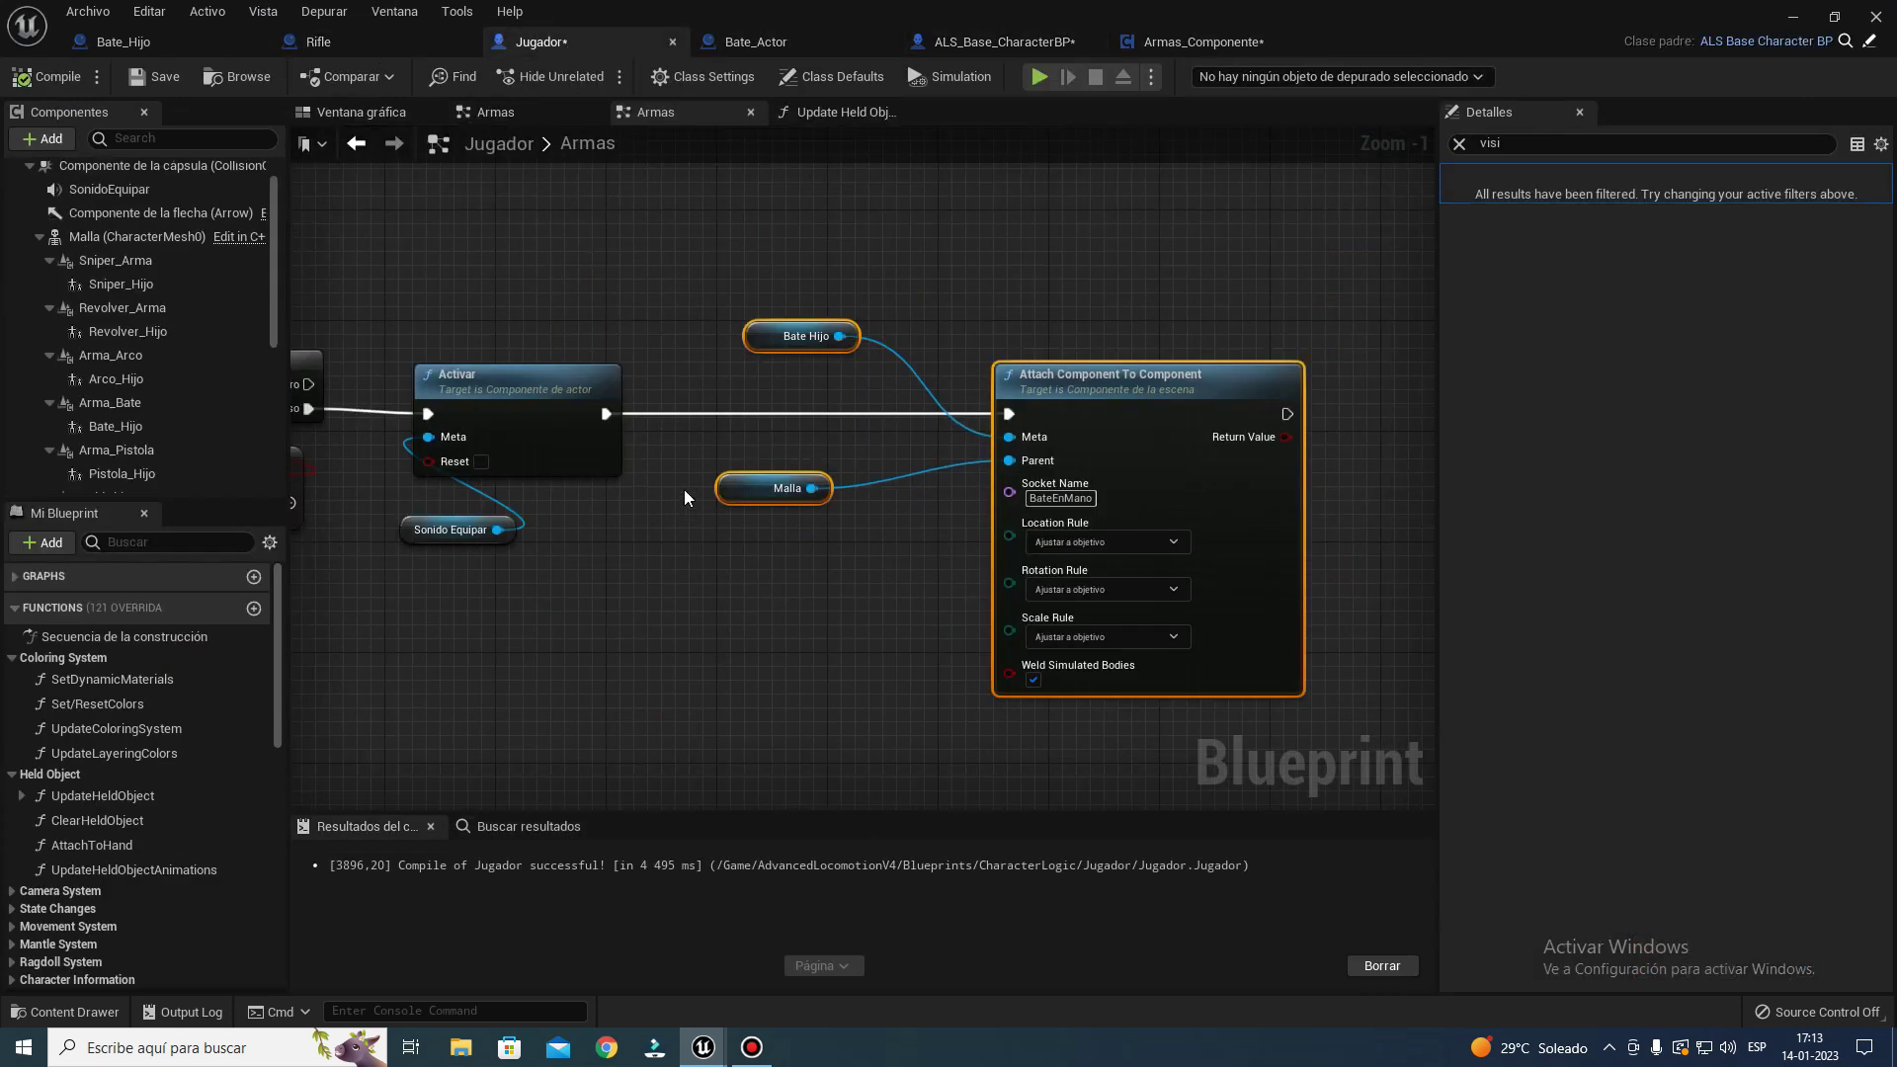
- Move the Attach Component To Component and Malla nodes up and left
left_click(805, 336, "ctrl")
left_click_drag(1204, 423, 1065, 395)
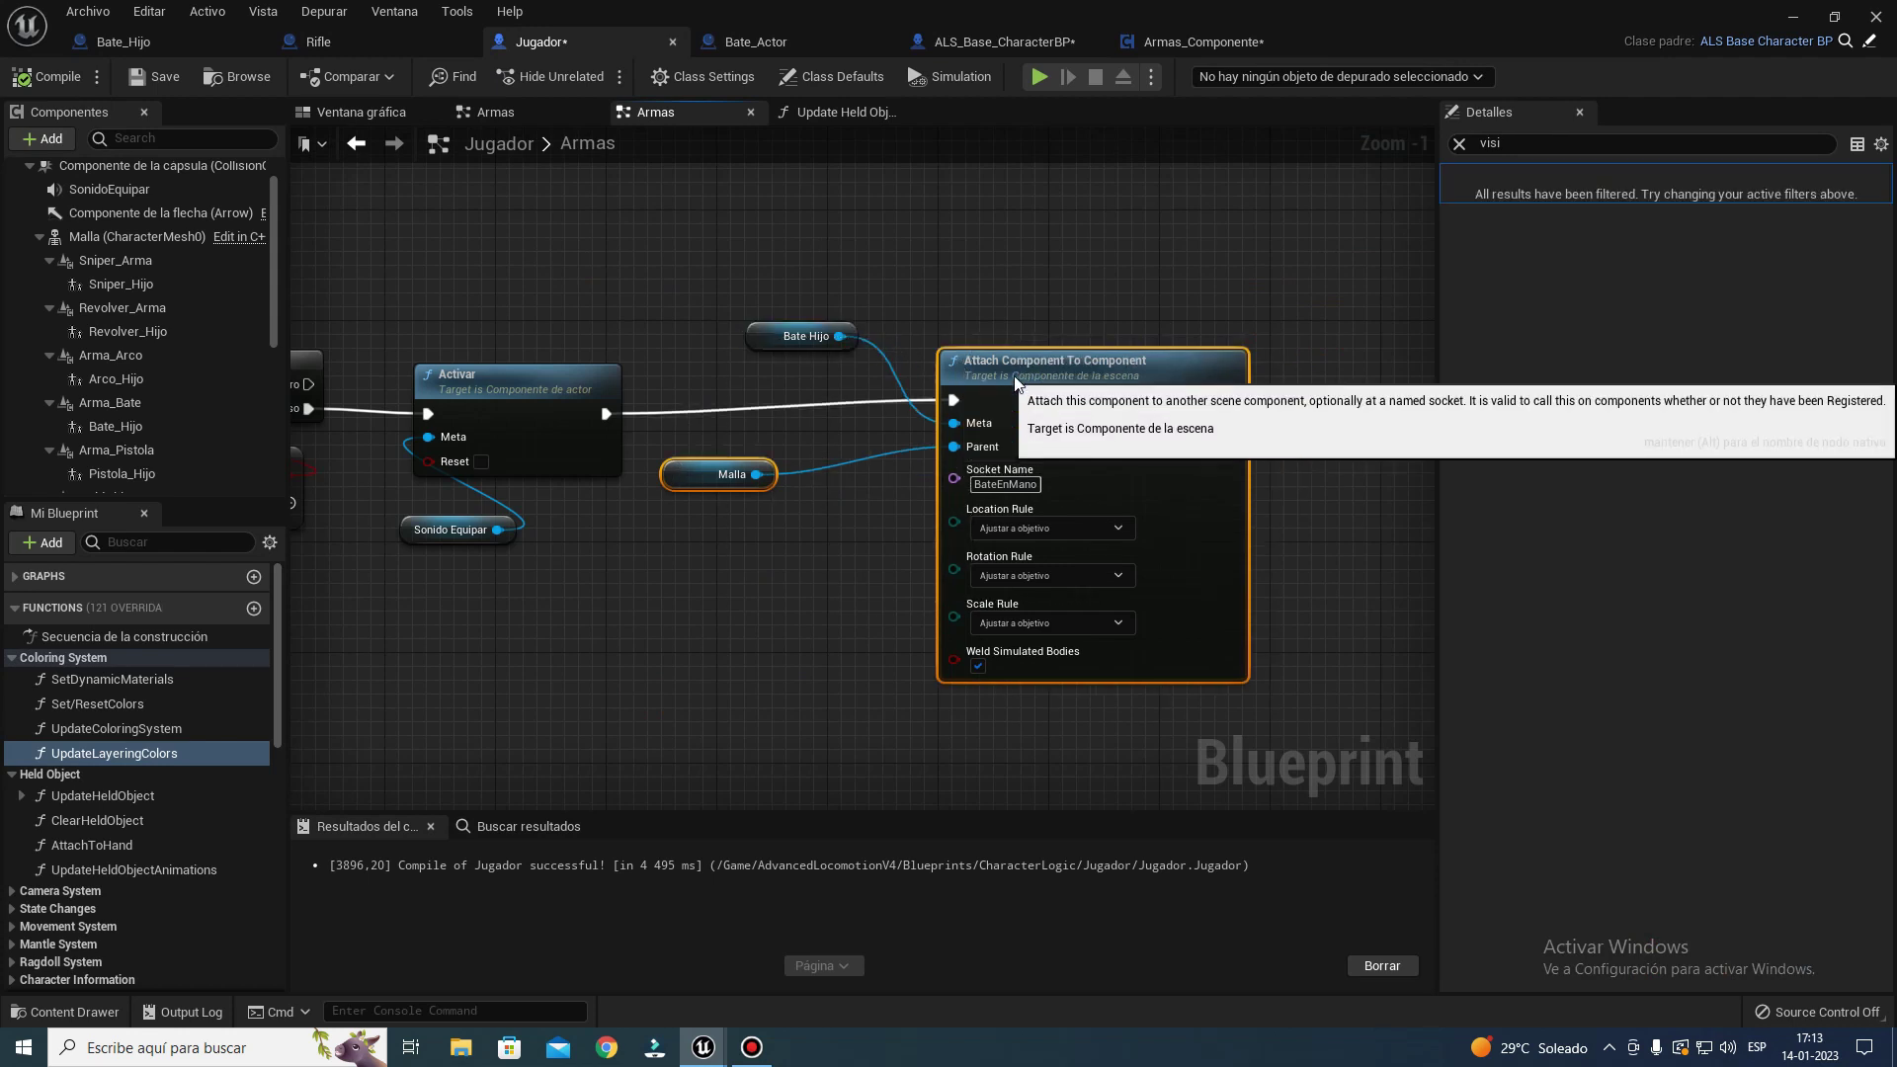
right_click_drag(549, 319, 1795, 395)
left_click_drag(1158, 364, 1118, 757)
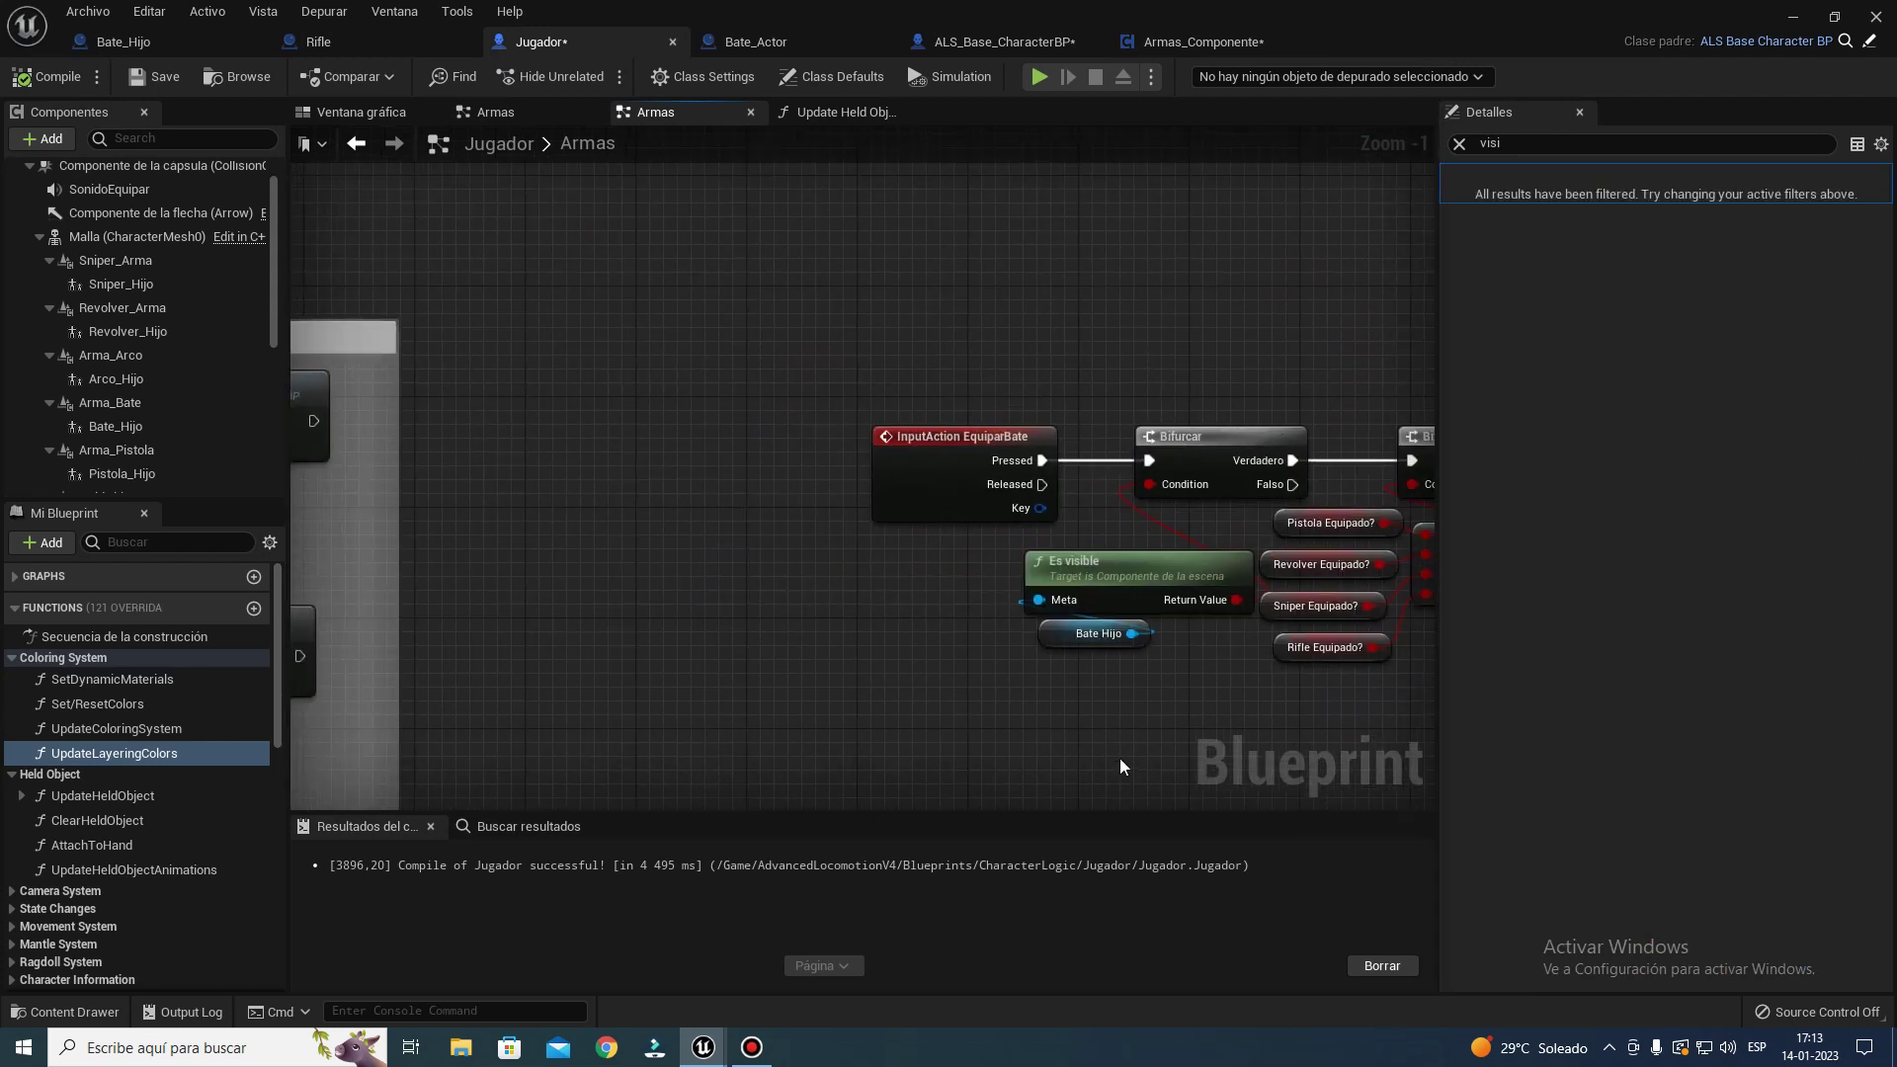
right_click_drag(1220, 692, 667, 634)
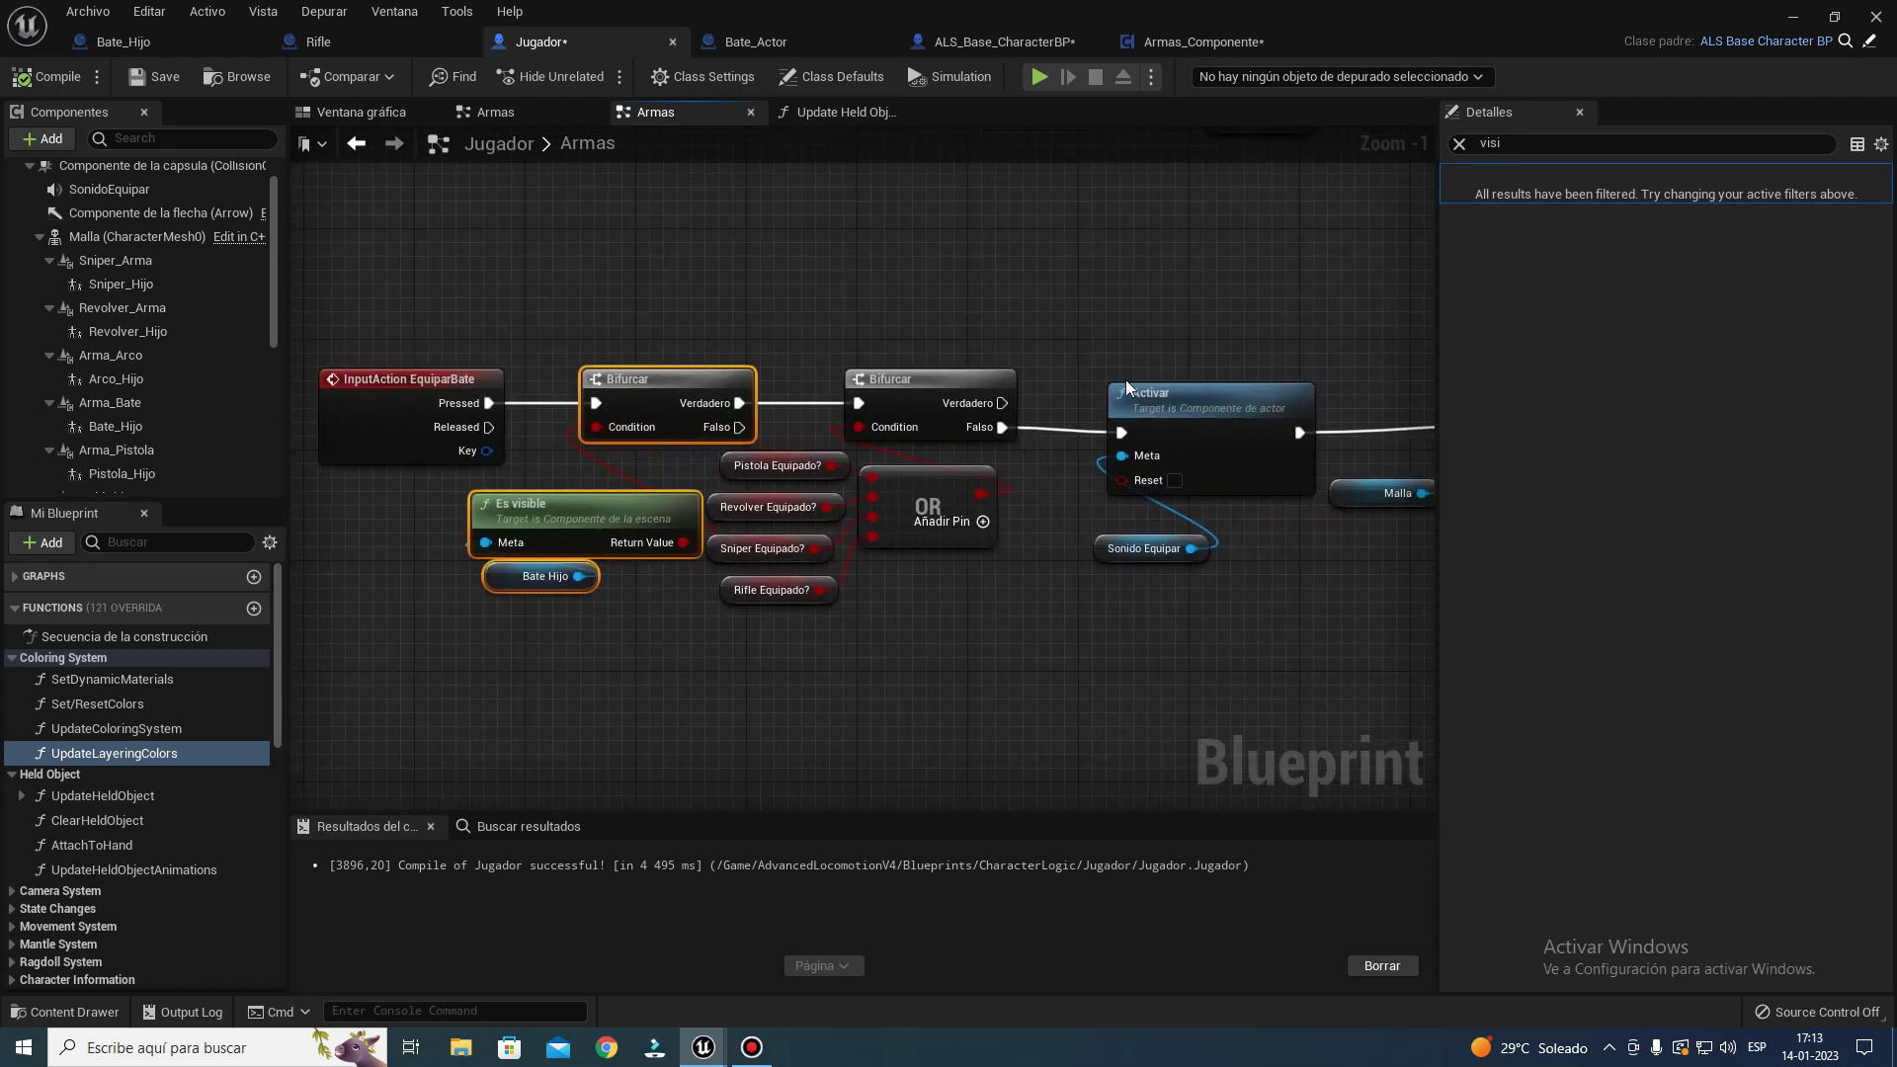
right_click_drag(1185, 331, 767, 284)
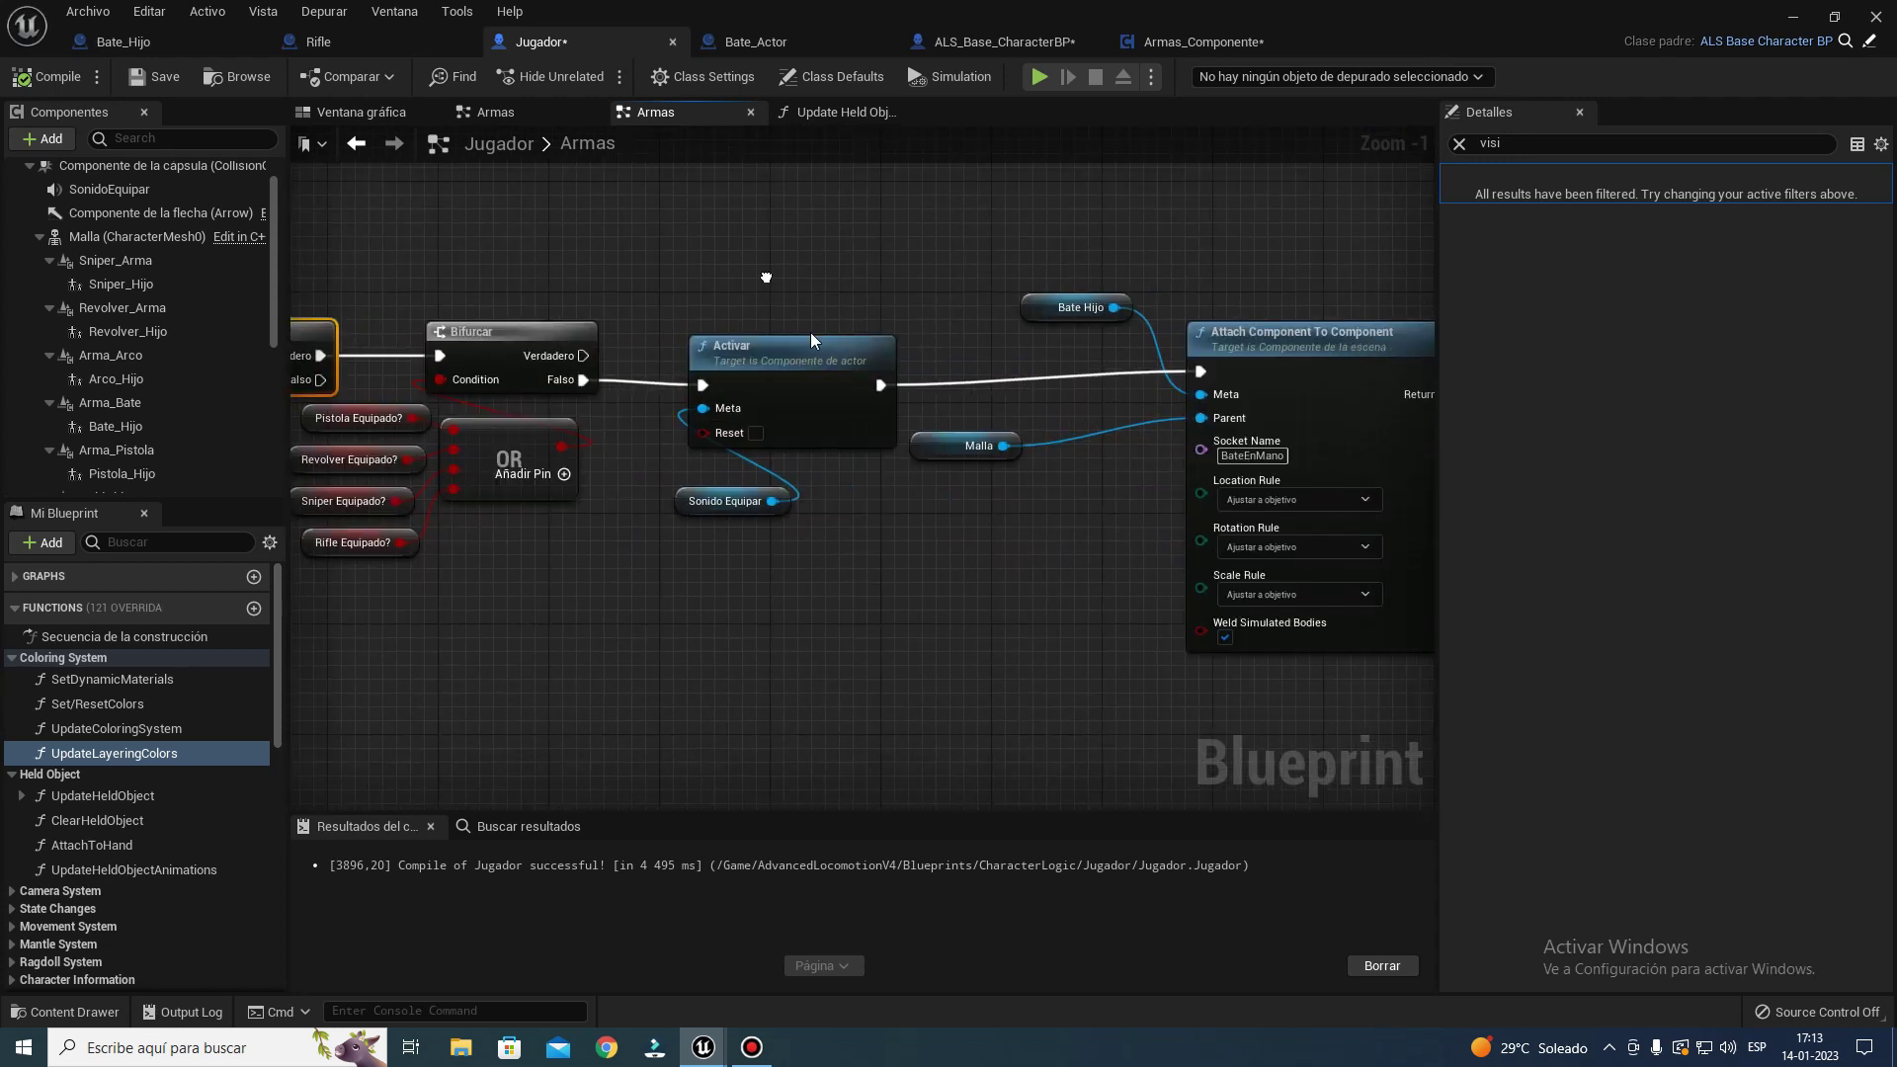
key("Home")
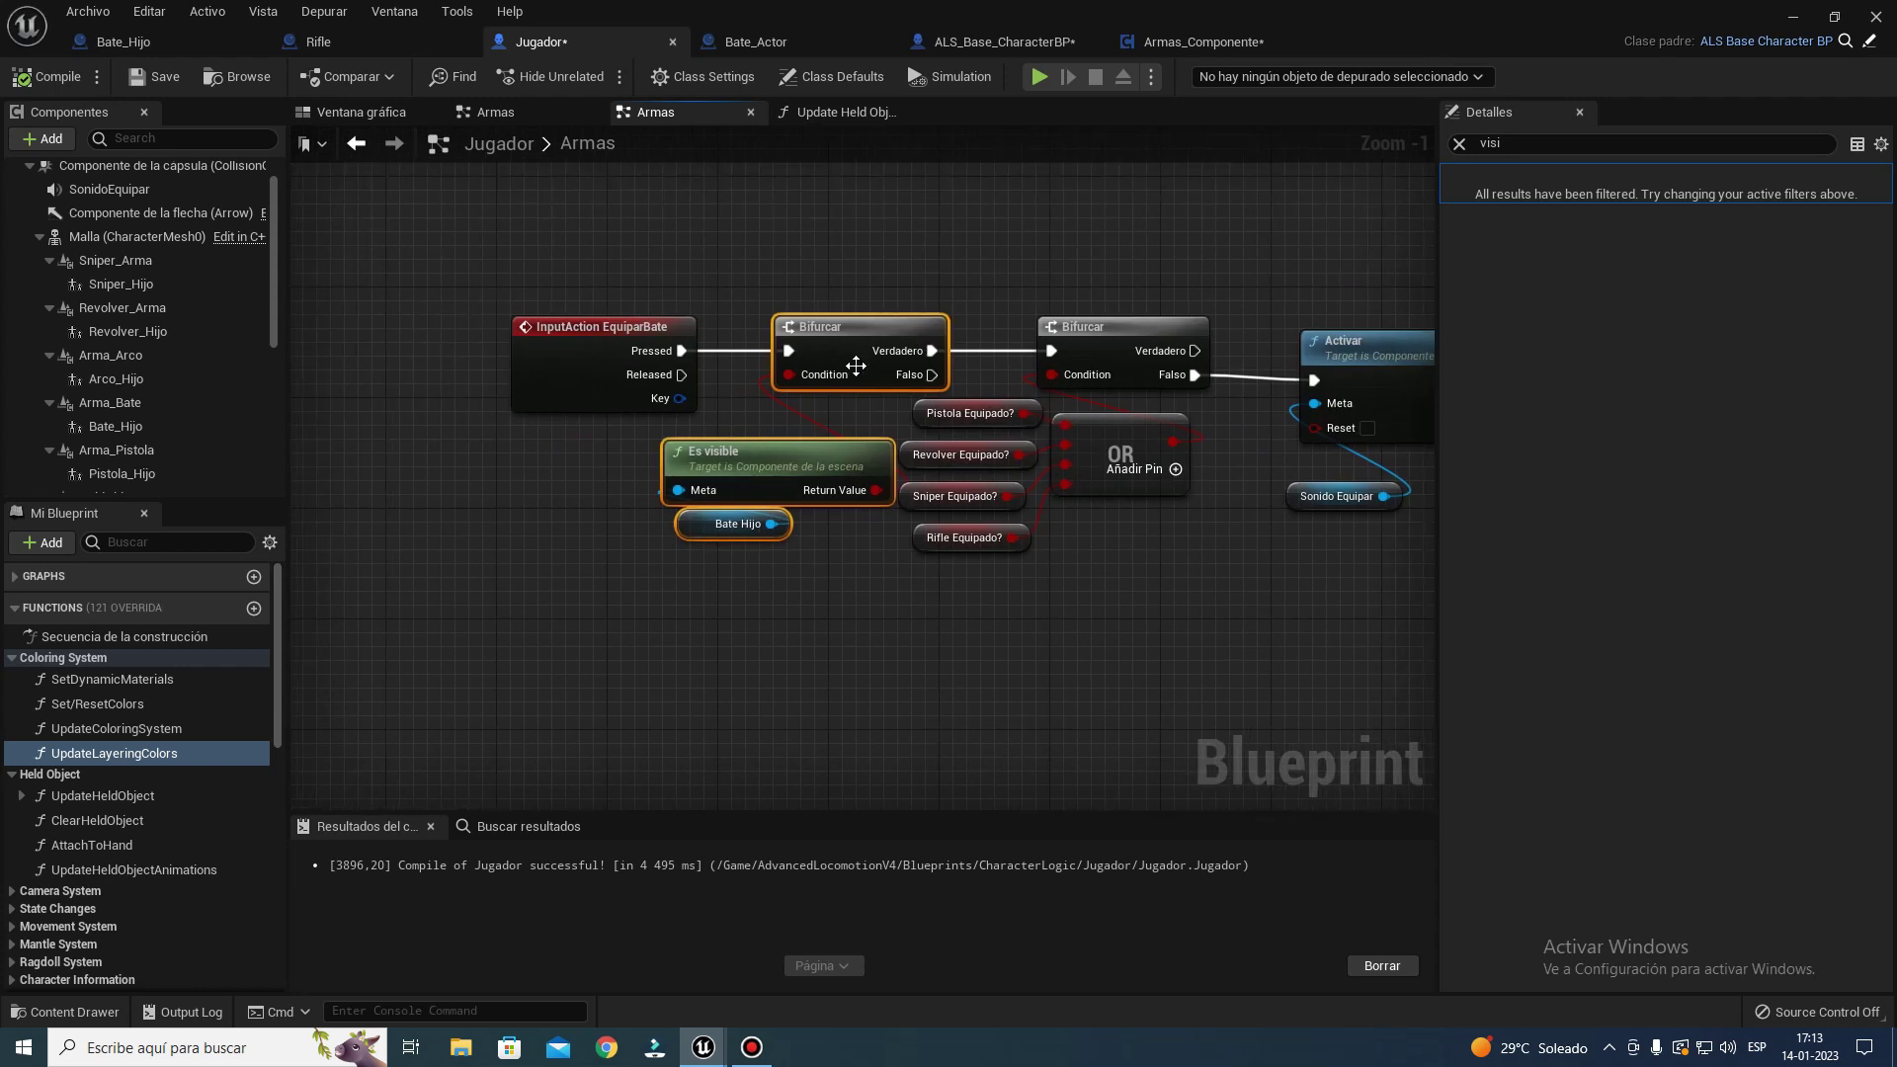
- Shift InputAction EquiparBate further left and look over the weapon comment blocks
left_click_drag(505, 392, 329, 401)
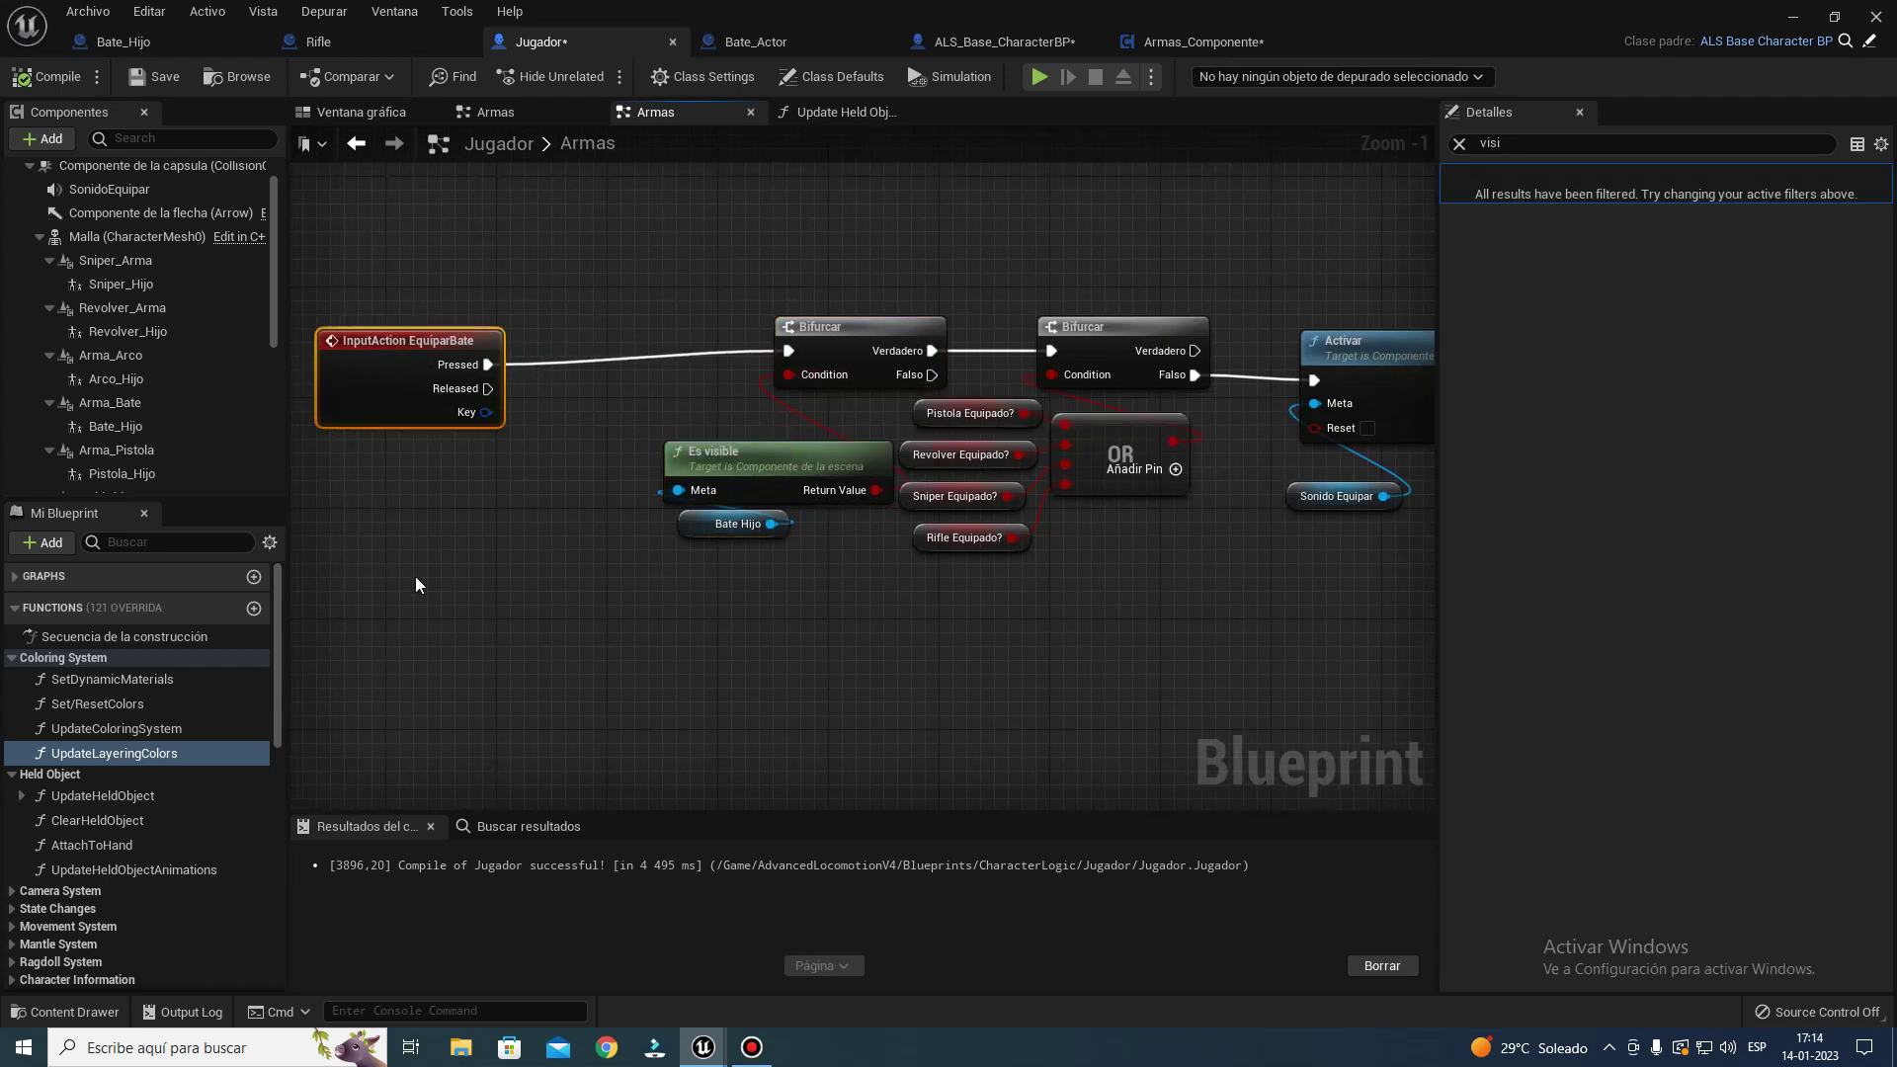
scroll(420, 573, "down", 4)
right_click_drag(435, 560, 1306, 475)
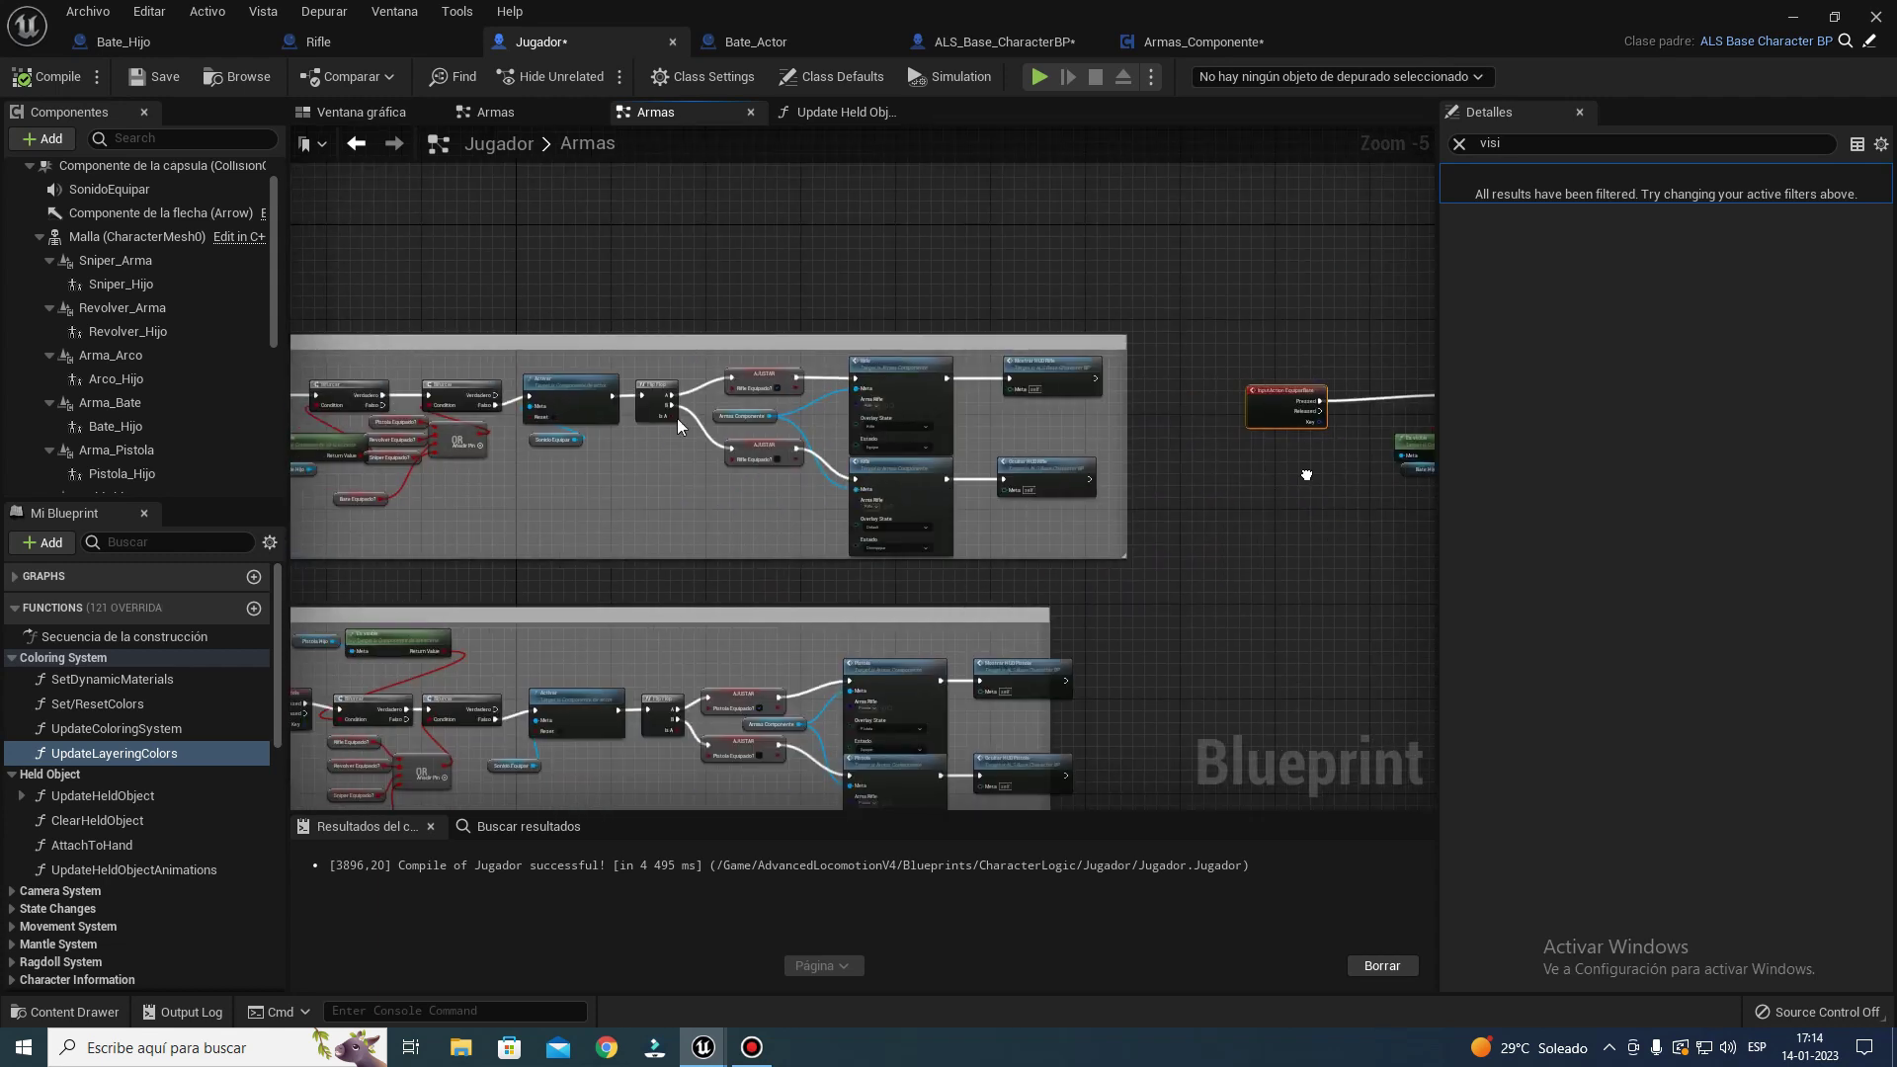
scroll(876, 505, "up", 3)
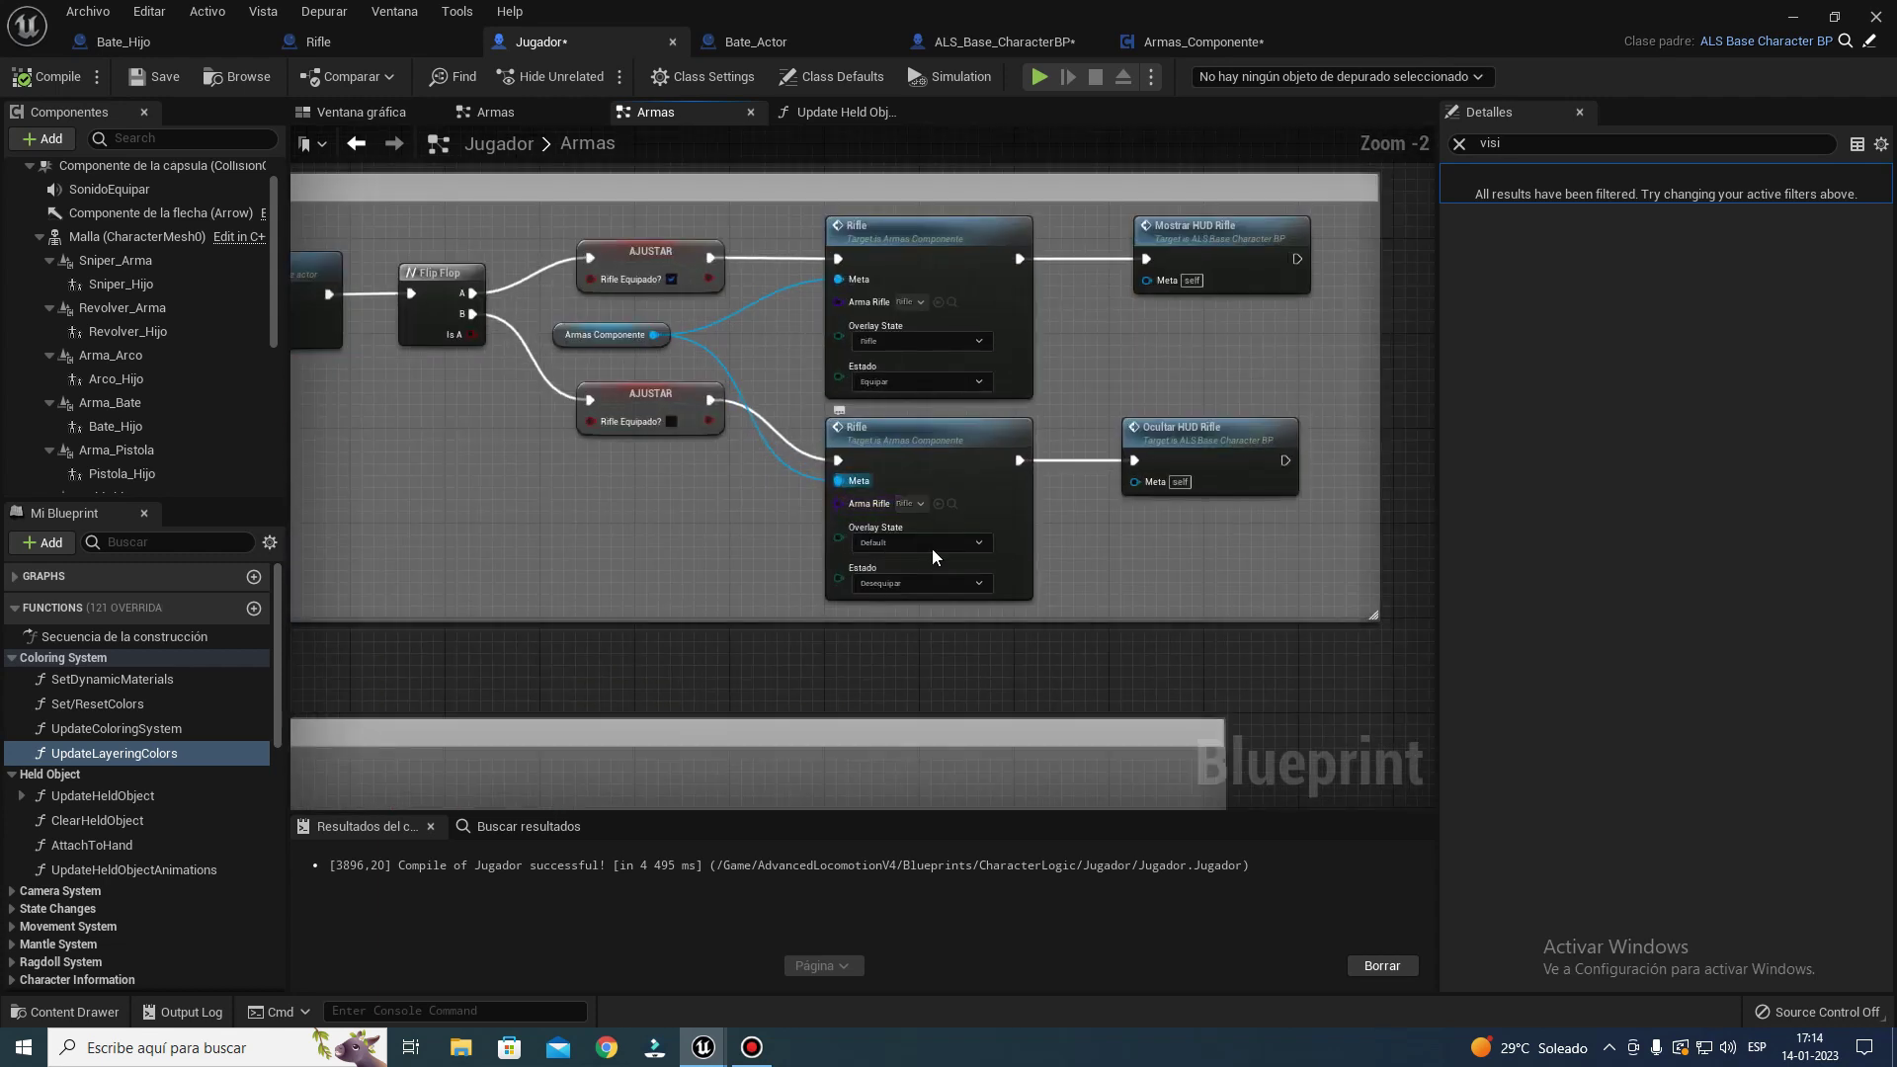
right_click_drag(1087, 459, 808, 564)
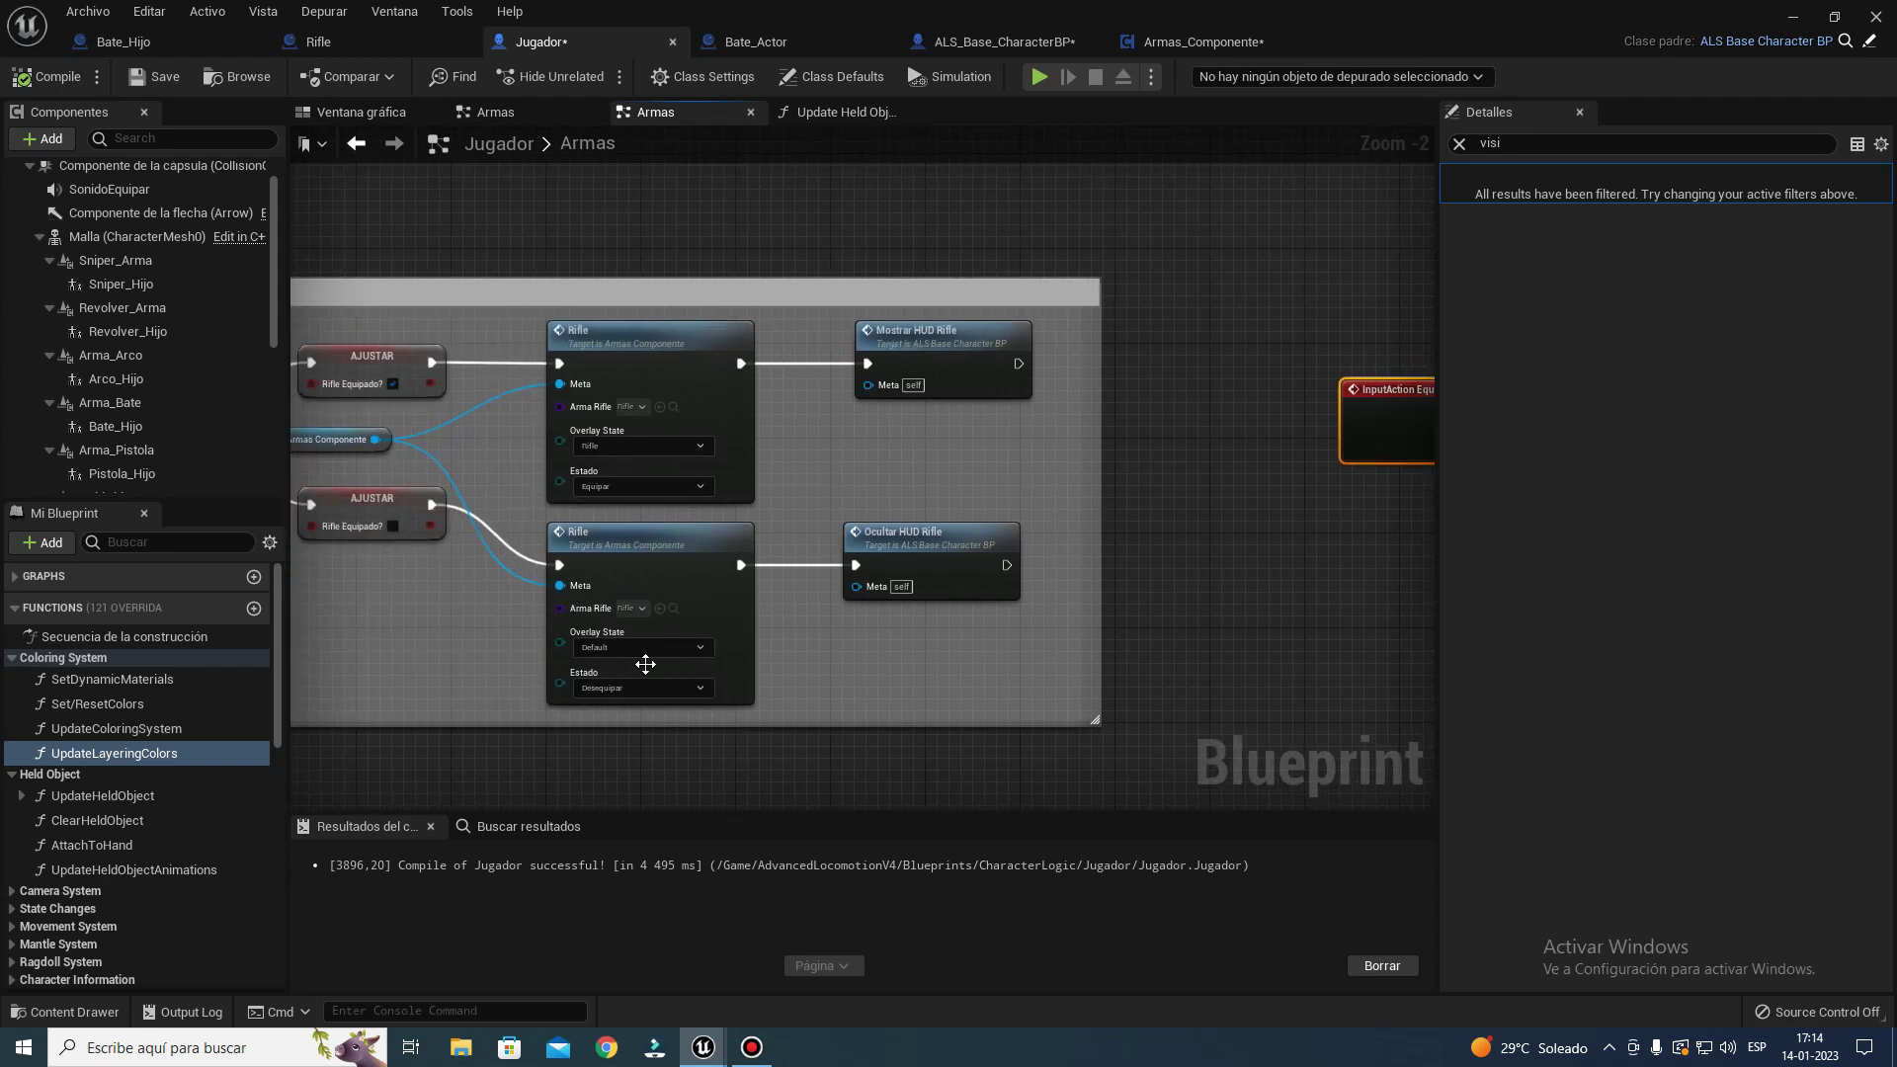
left_click(1792, 17)
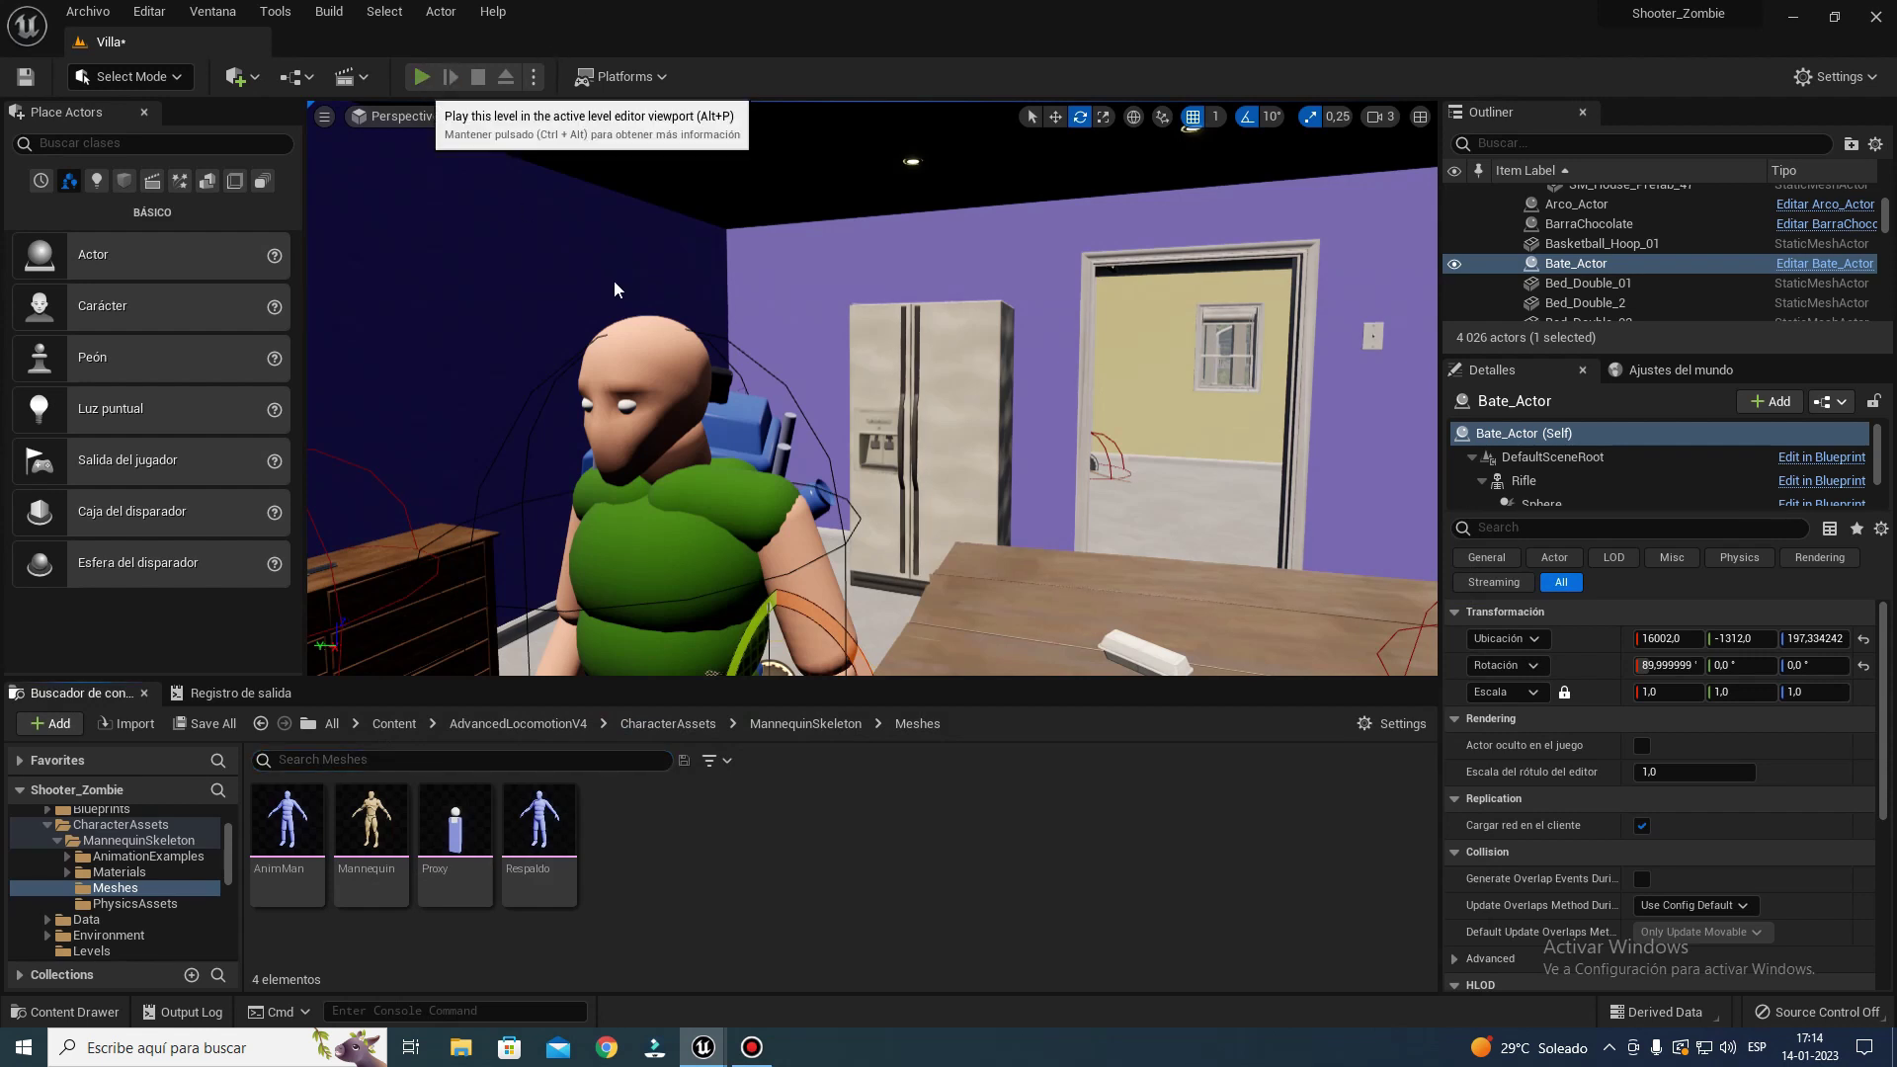
- Play-test the Villa level, pressing S to stow the rifle, then stop and reopen Jugador
key("alt+p")
key("s")
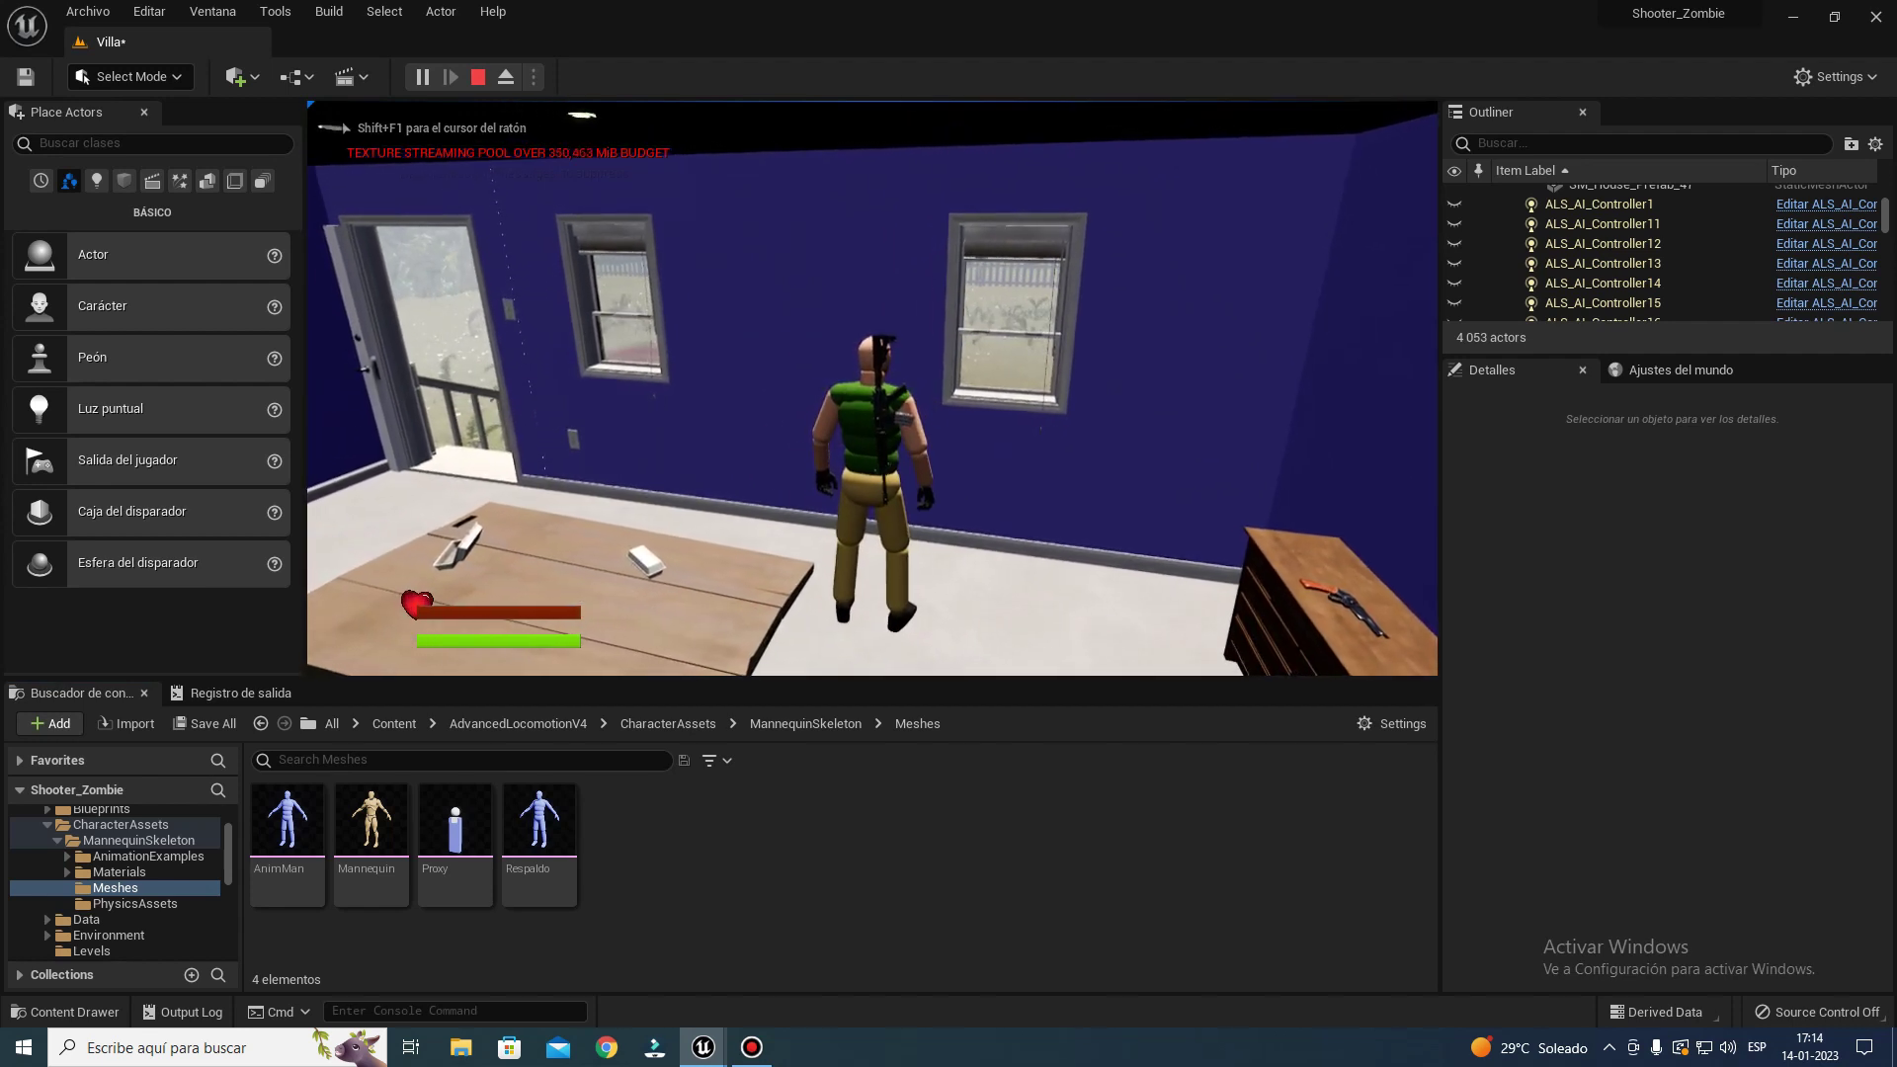
key("Escape")
mouse_move(698, 1047)
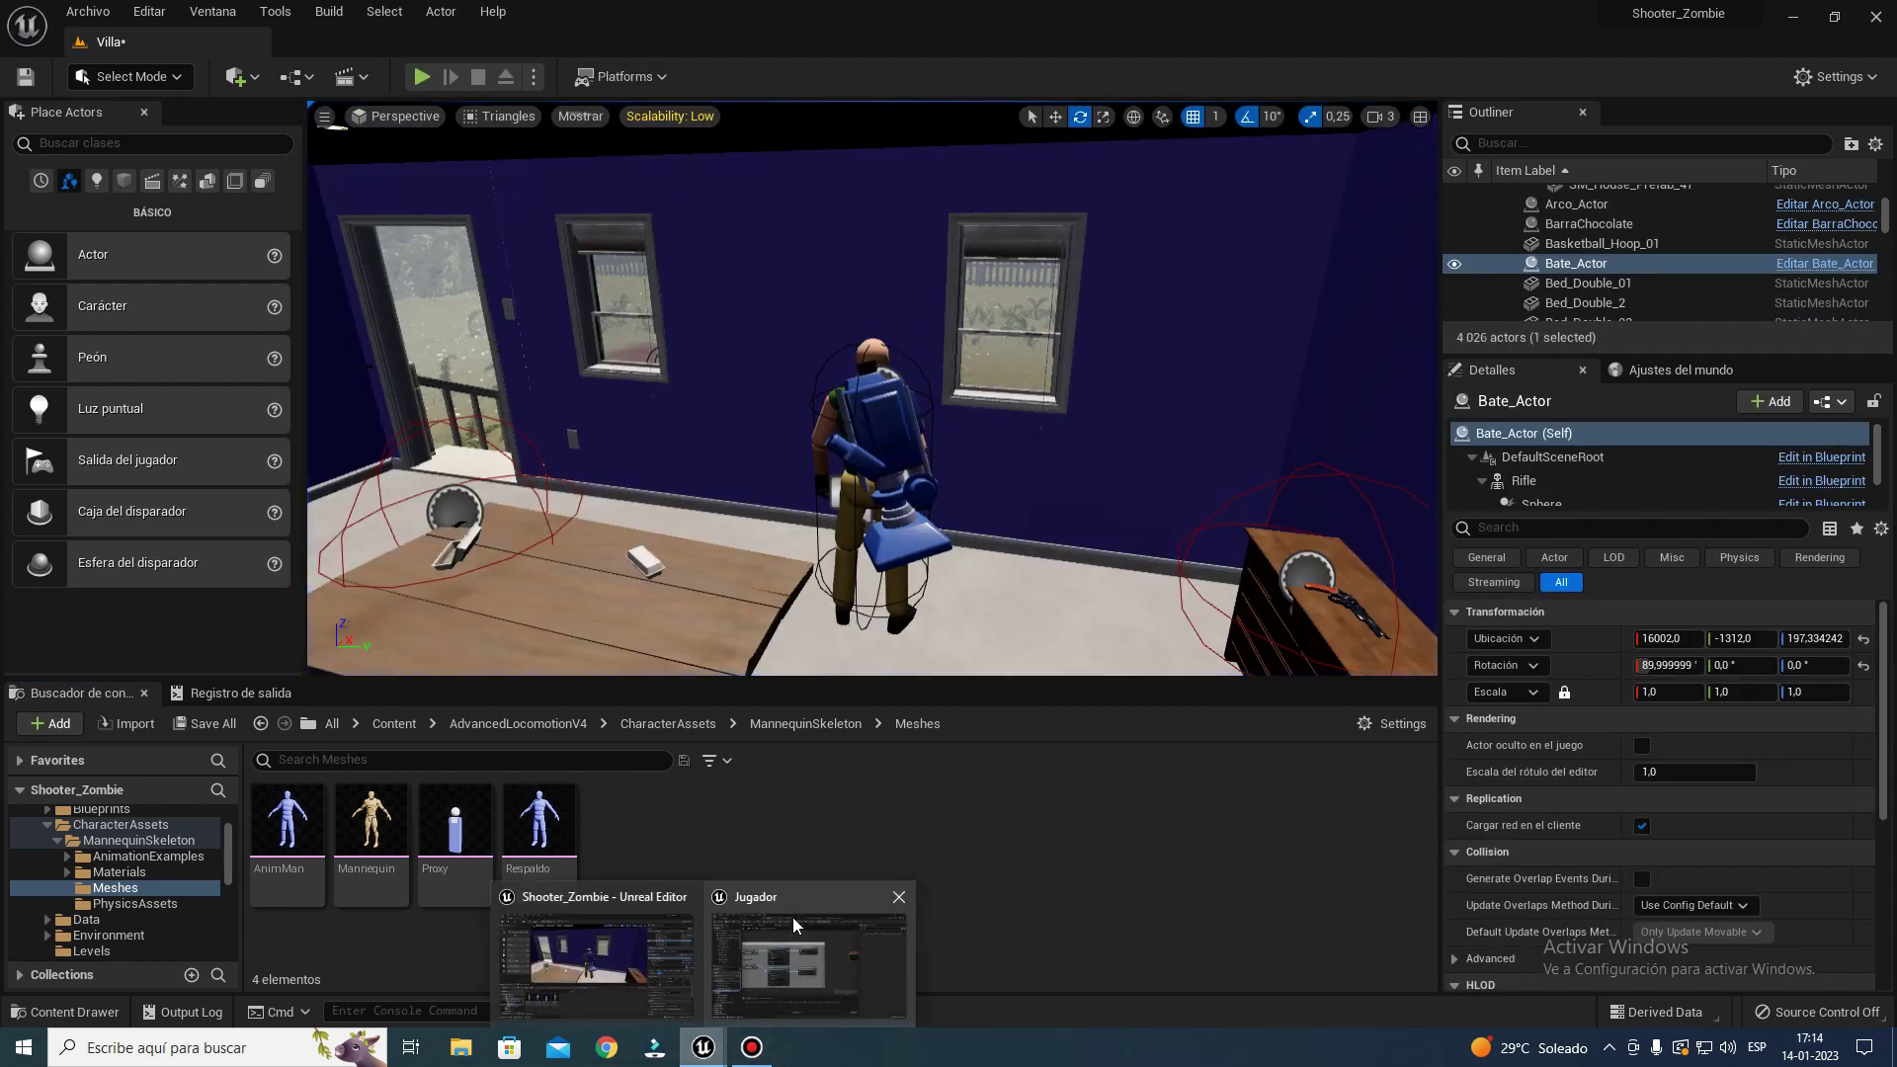
left_click(593, 948)
- Reposition InputAction EquiparBate and drag a new wire from its Pressed pin
right_click_drag(1378, 427, 603, 342)
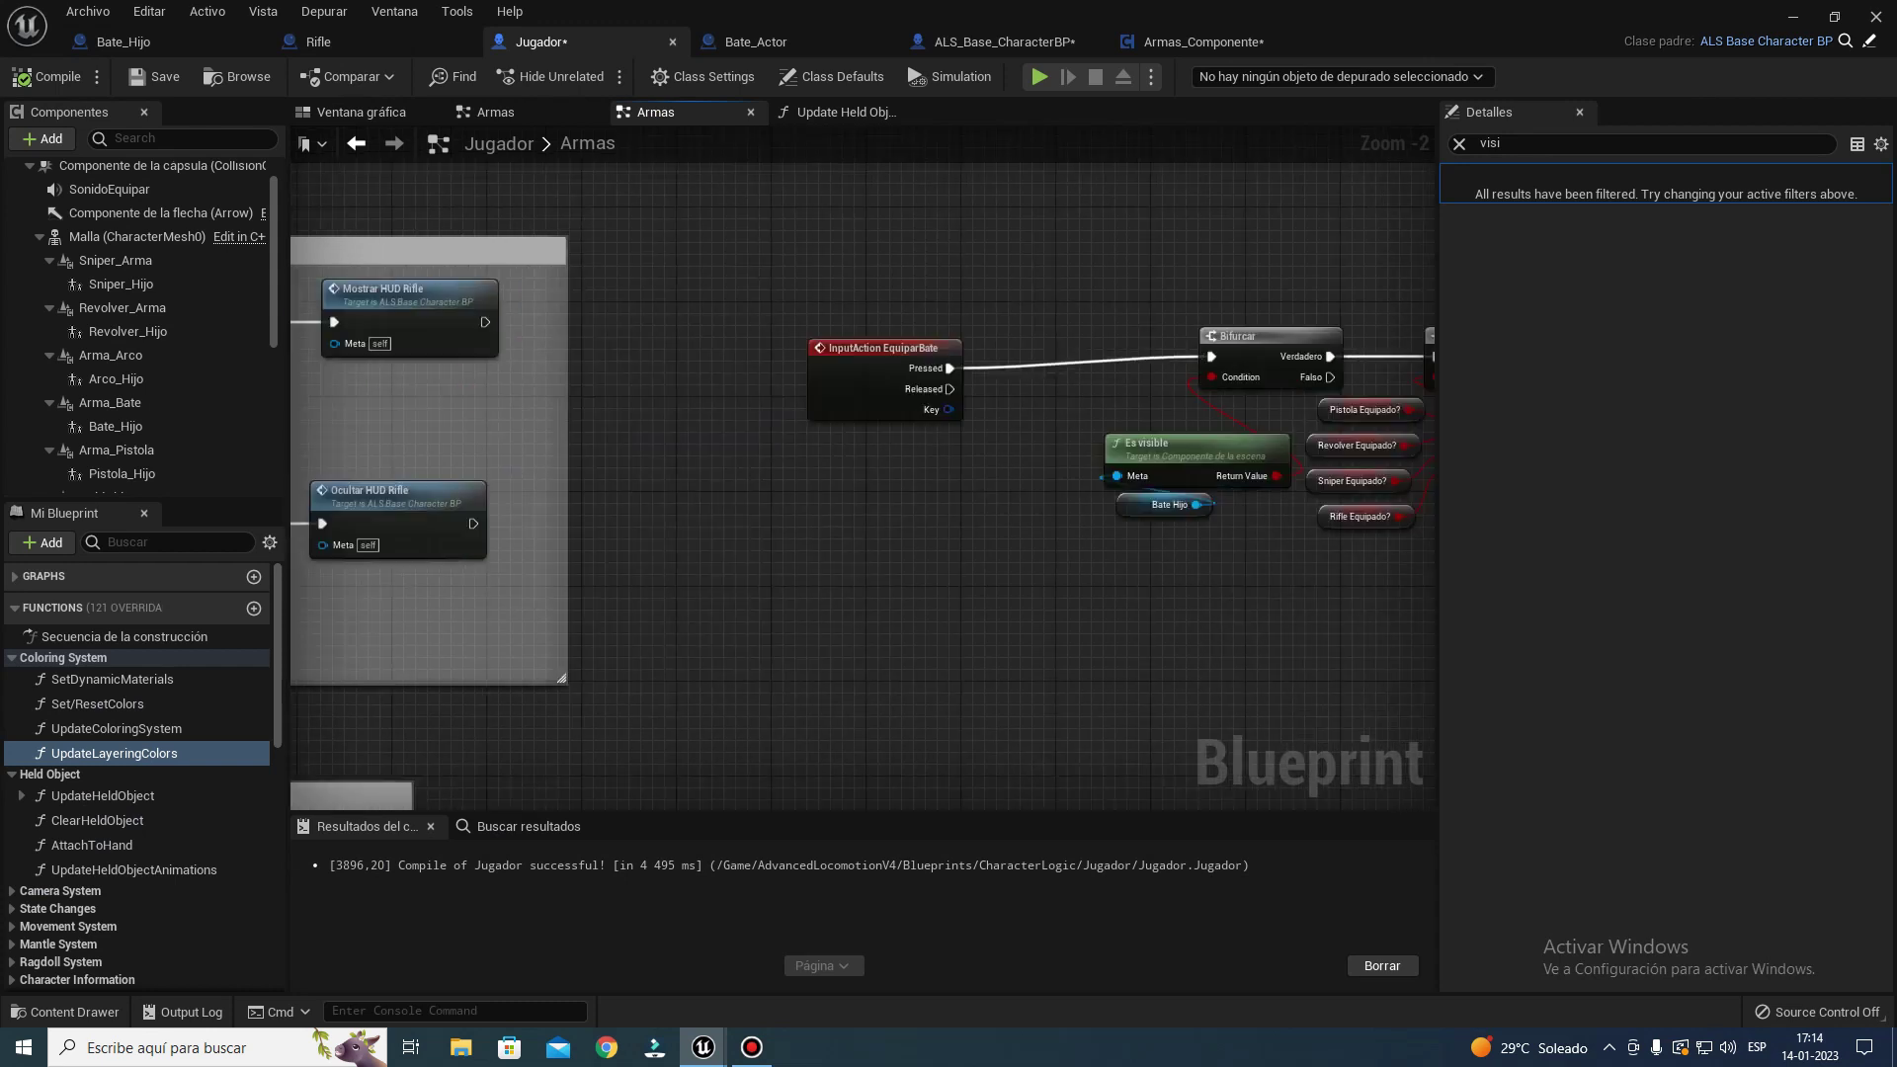
left_click_drag(569, 324, 521, 300)
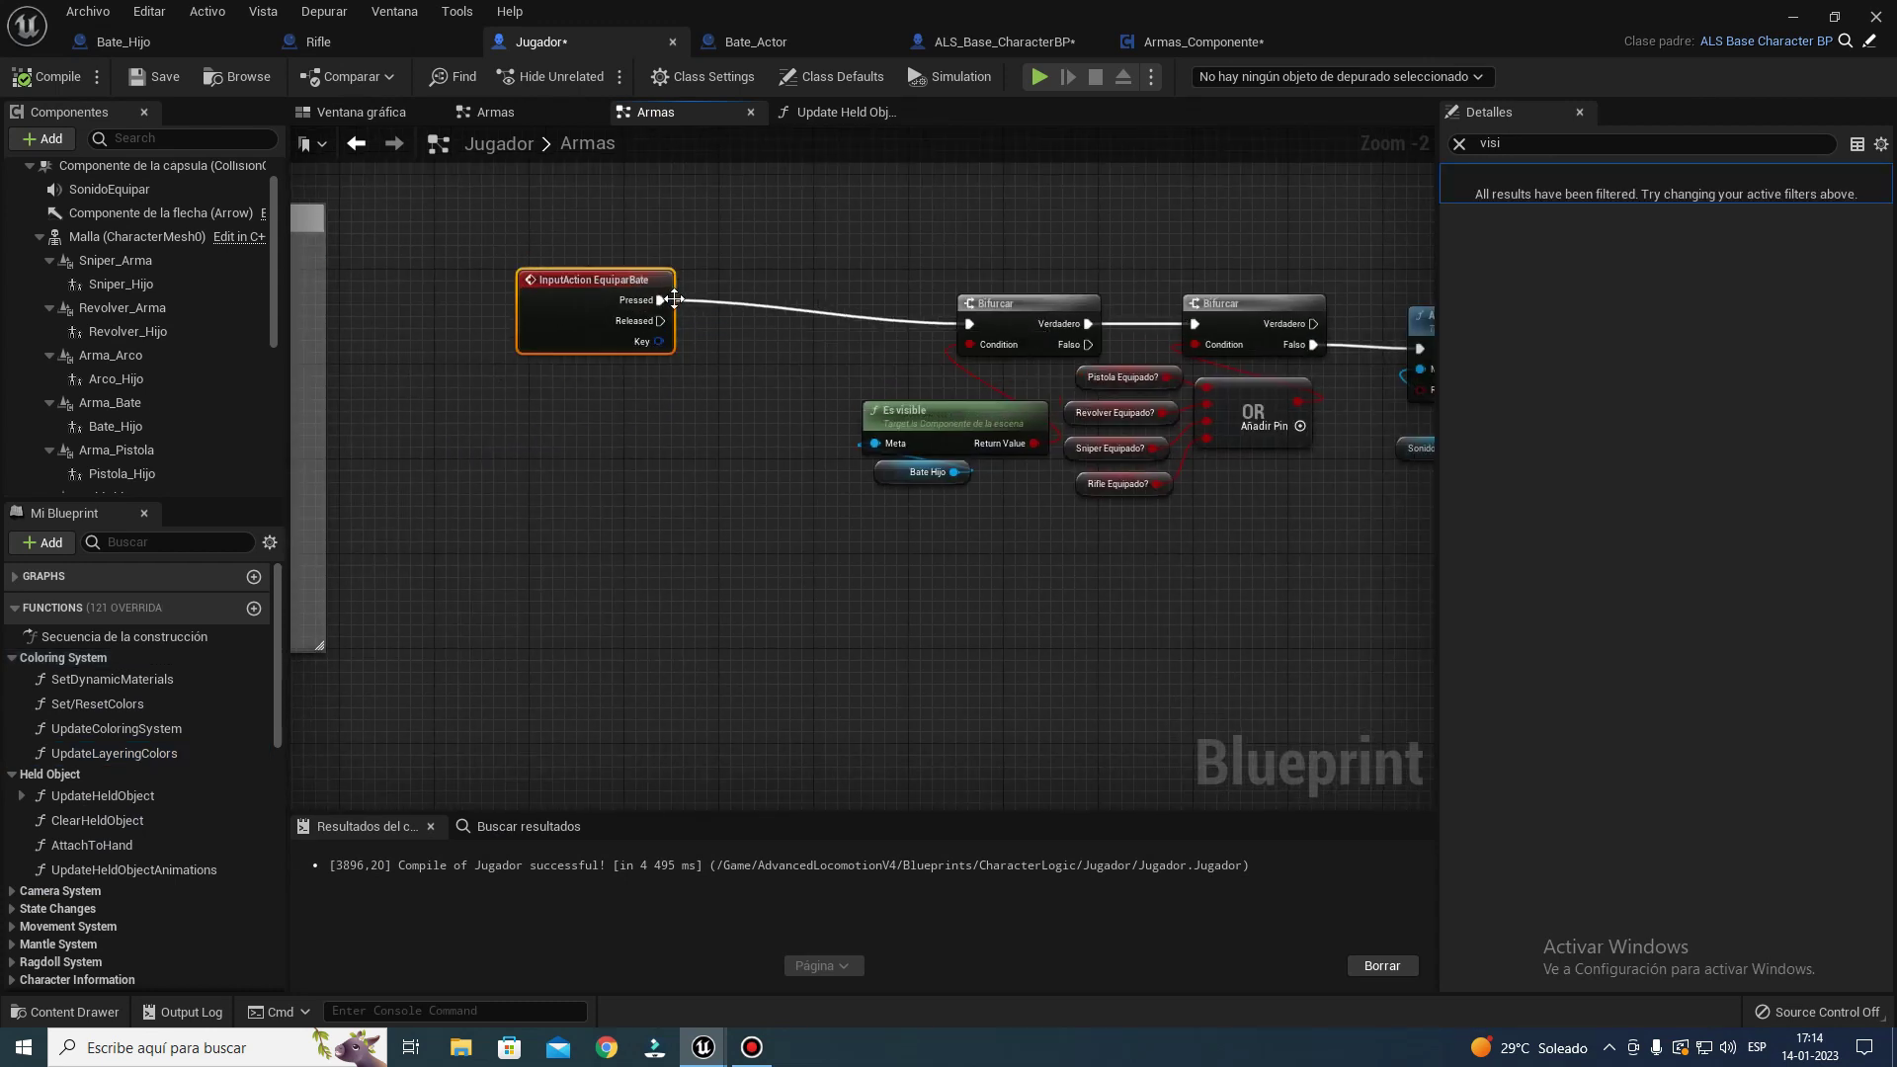
left_click_drag(660, 301, 738, 307)
- Add a Flip Flop node wired from the EquiparBate Pressed pin
type("flip")
key("Return")
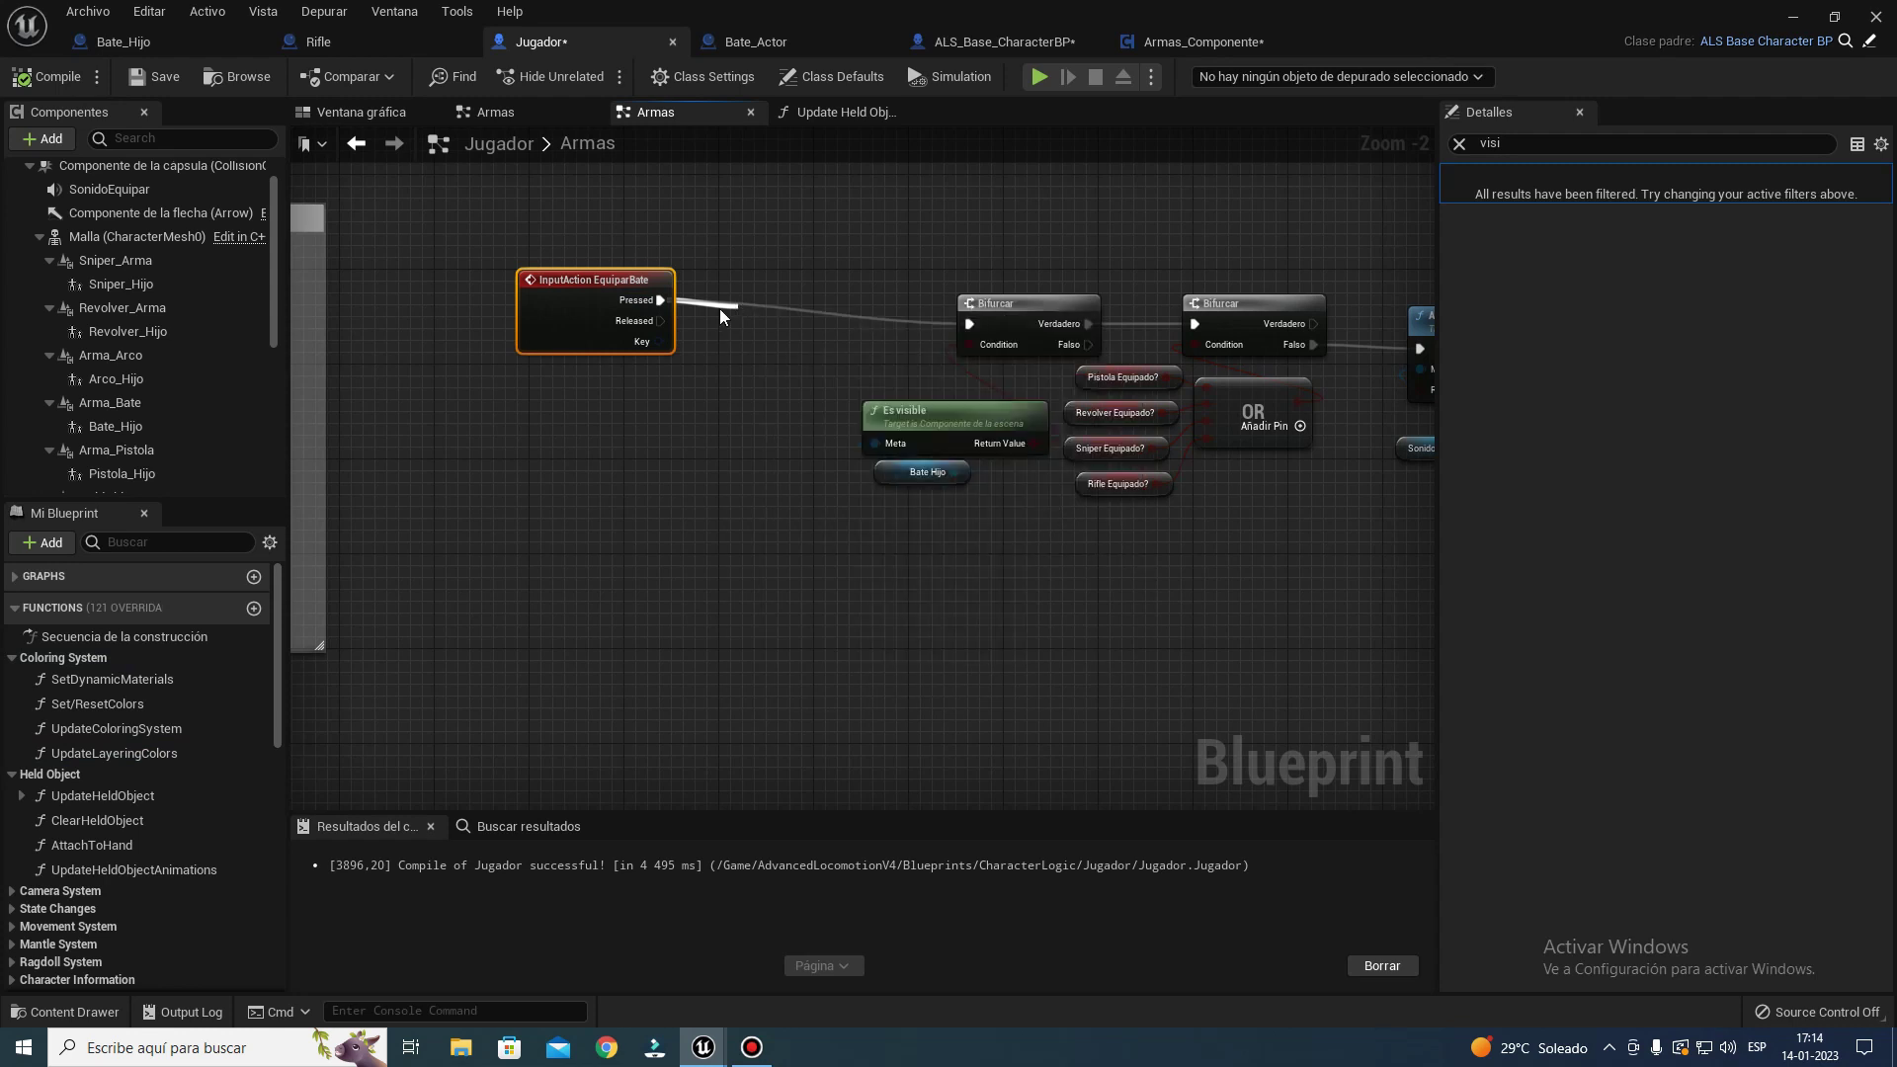
left_click_drag(593, 338, 604, 373)
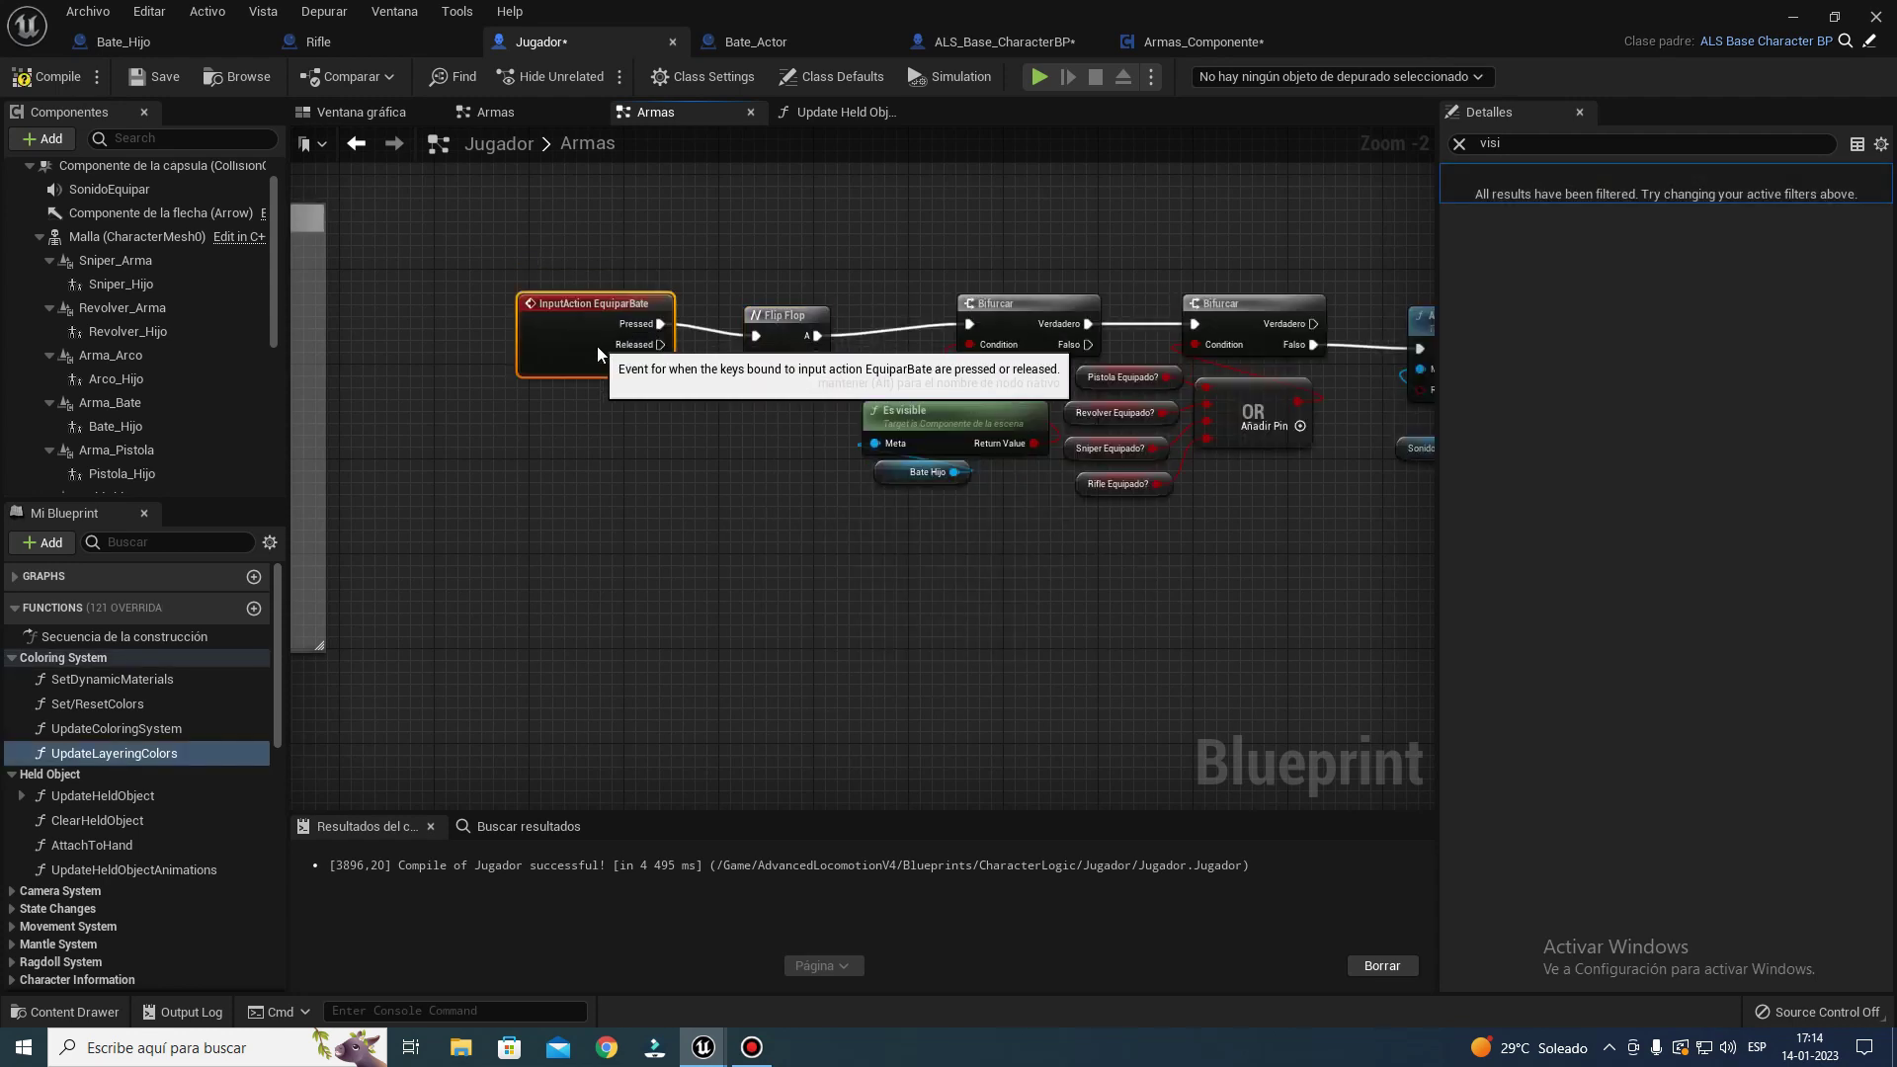
- Copy and paste the Bate Hijo and Attach Component To Component nodes as a duplicate pair
right_click_drag(828, 481, 536, 393)
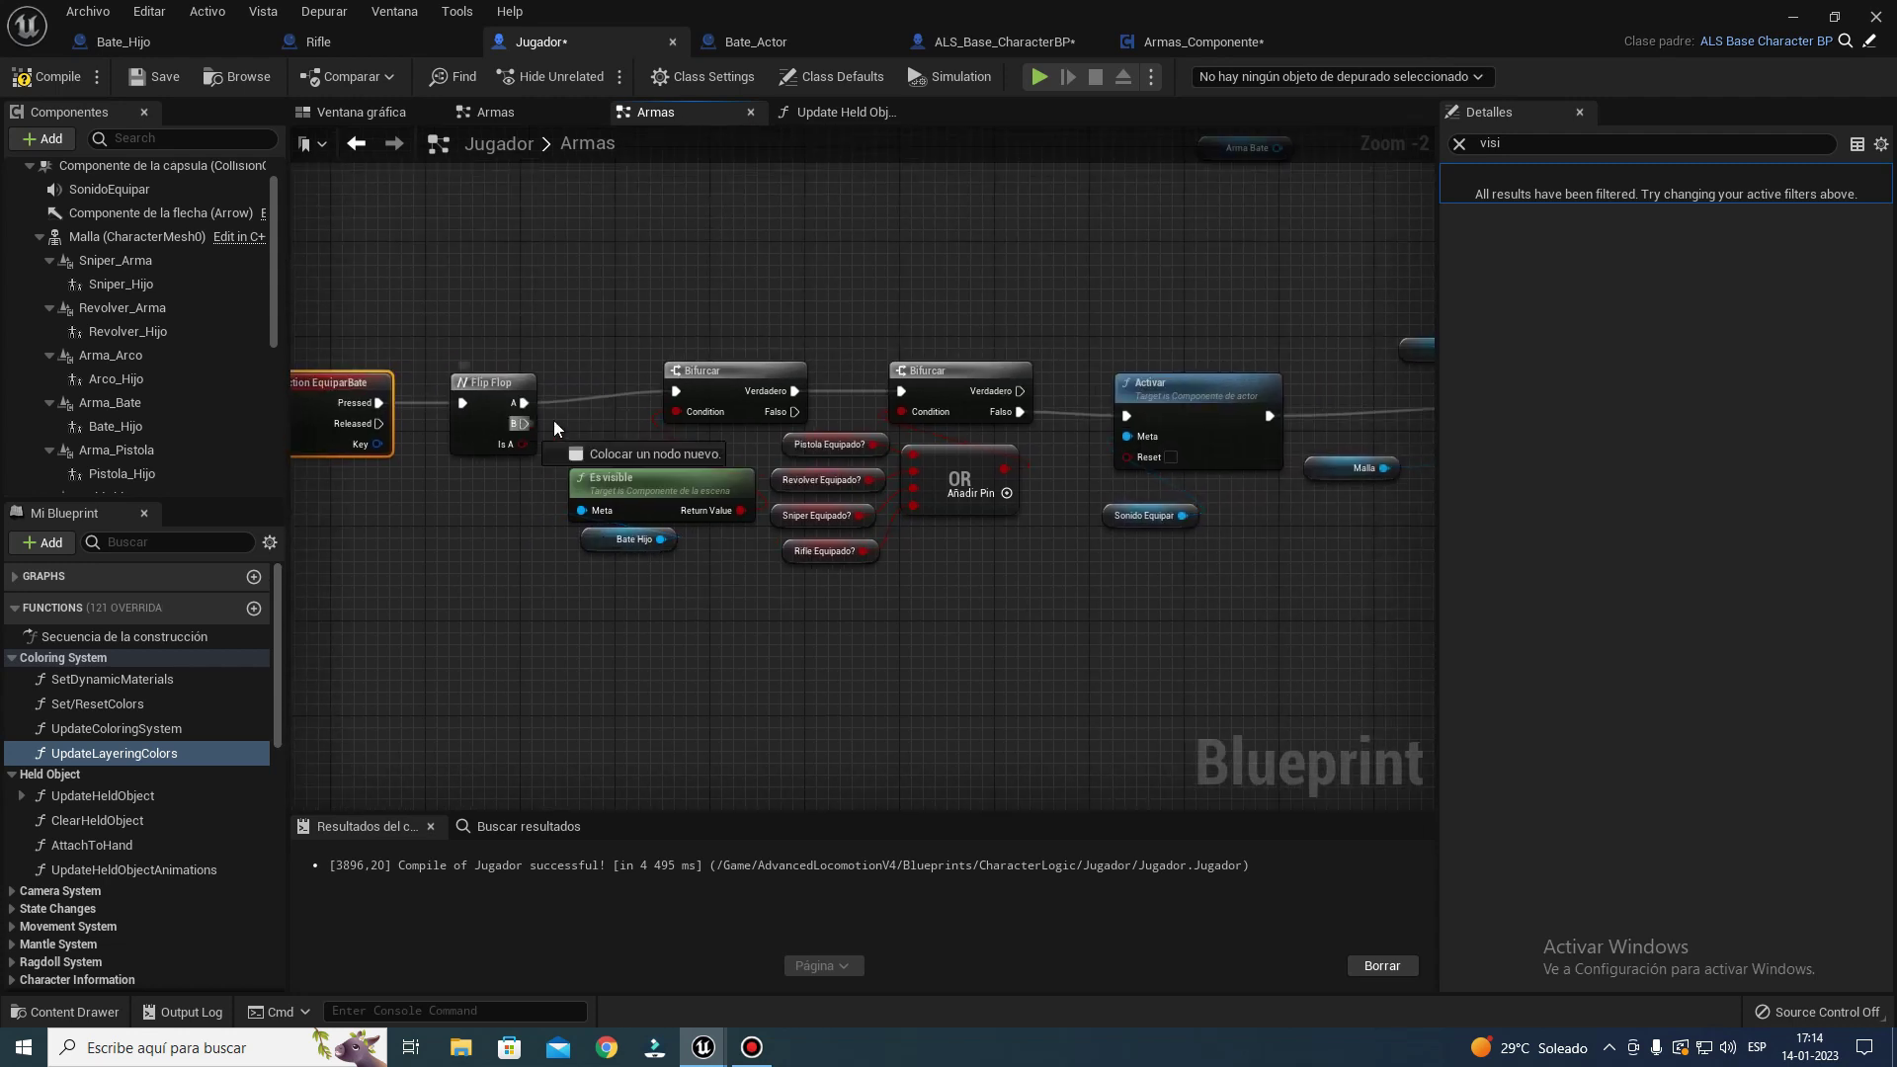
right_click_drag(951, 639, 769, 623)
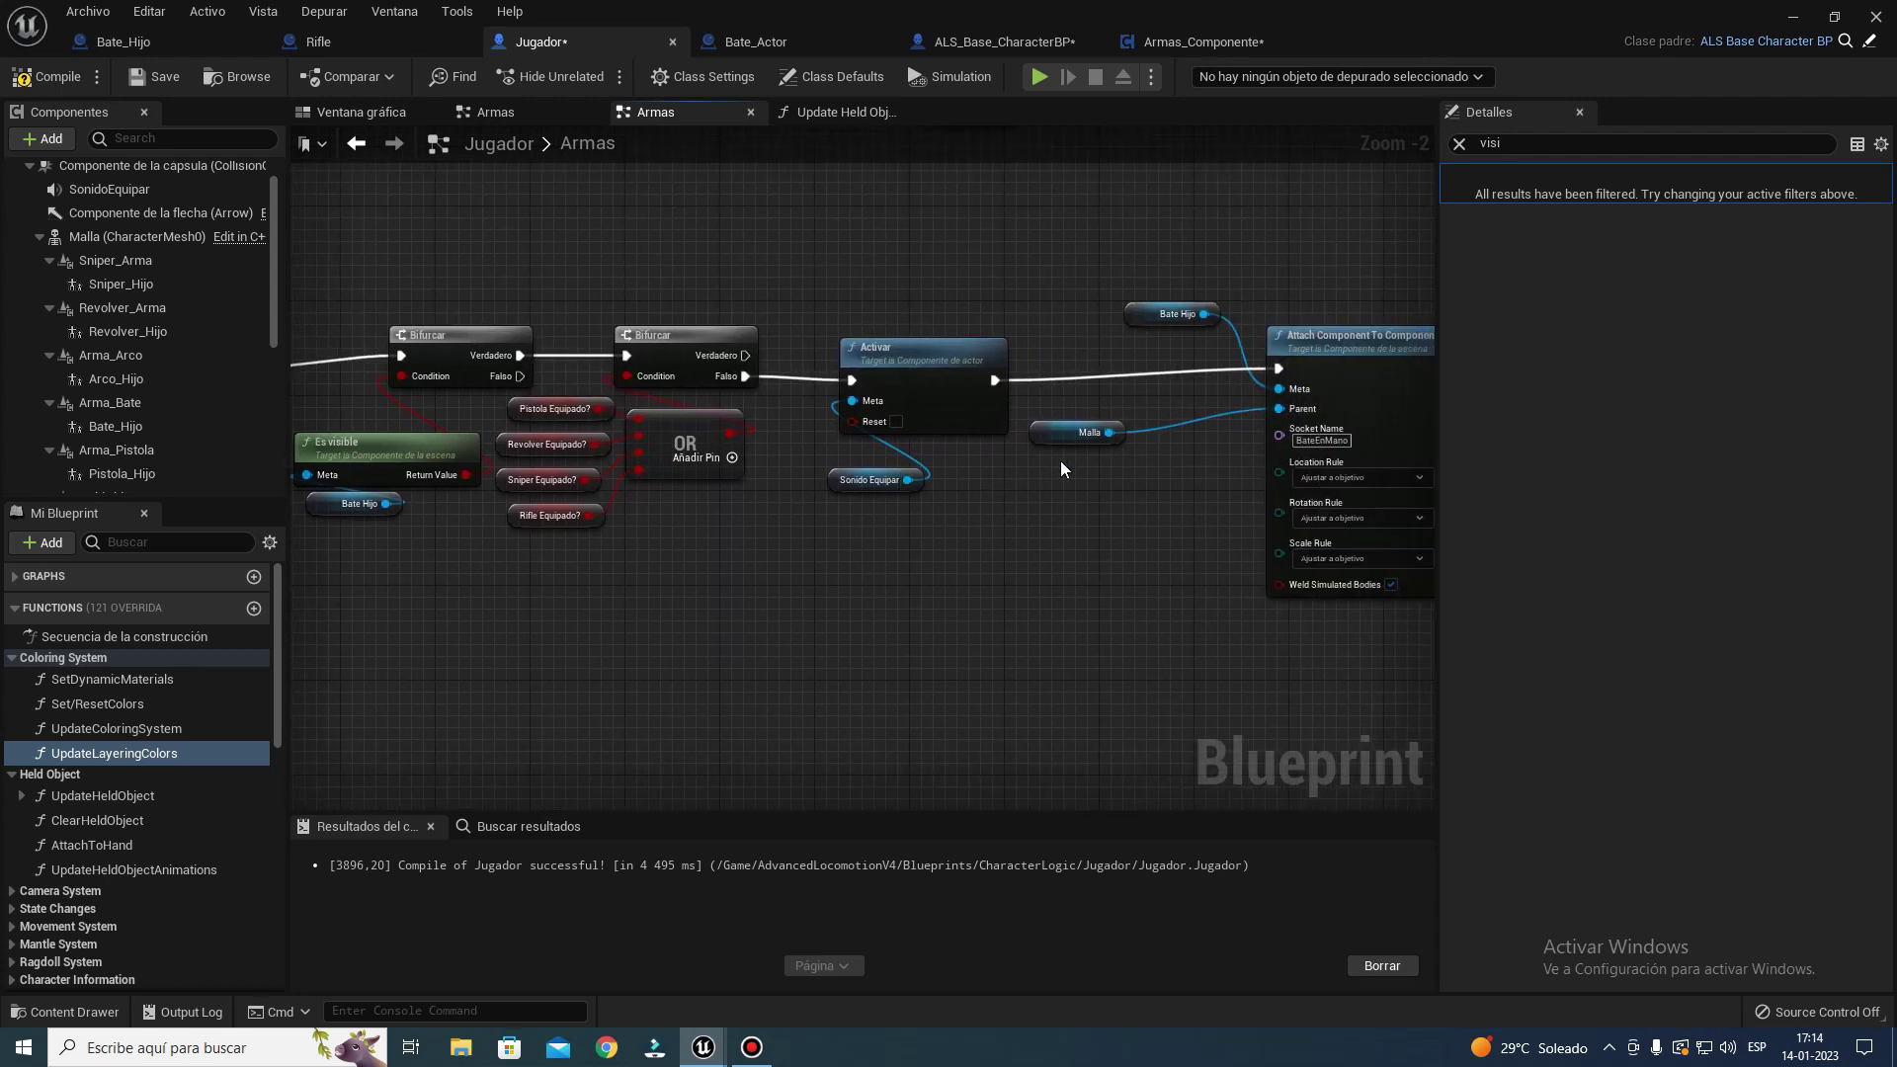
right_click_drag(769, 623, 296, 651)
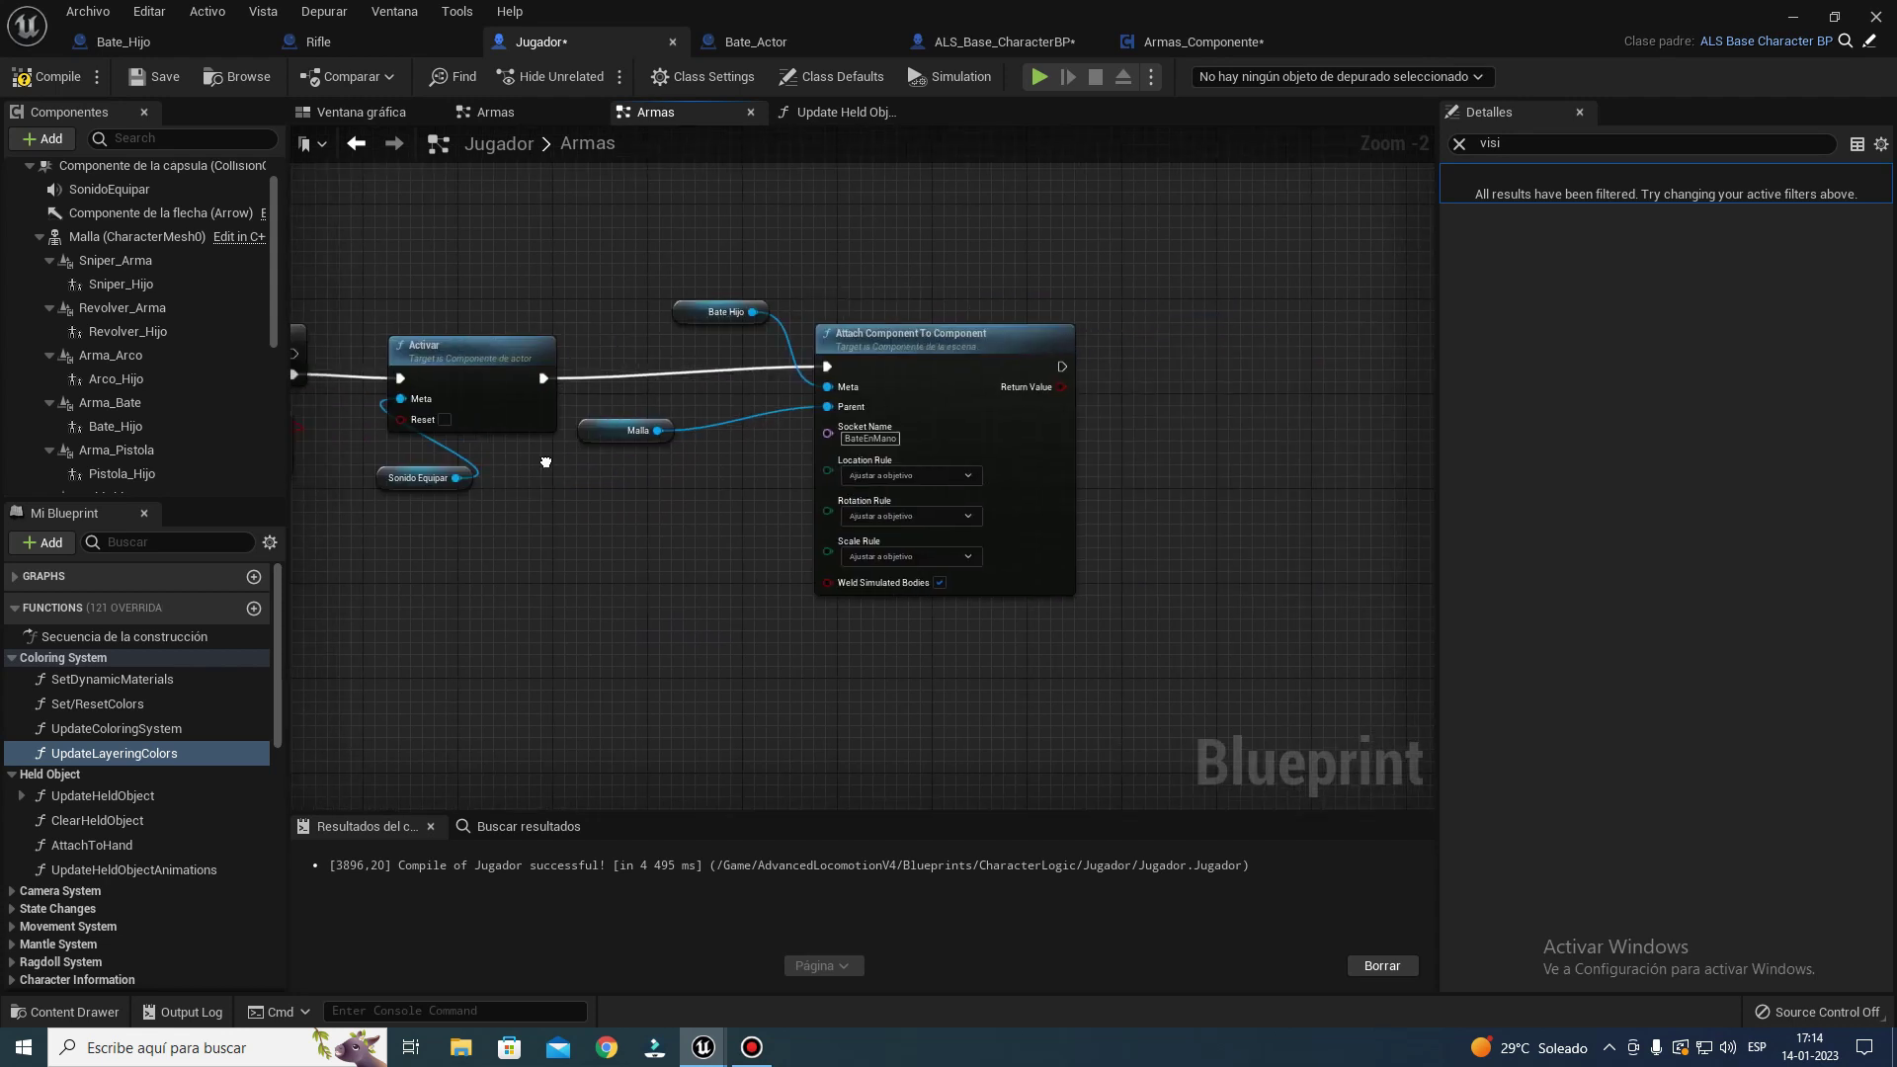
left_click(936, 398)
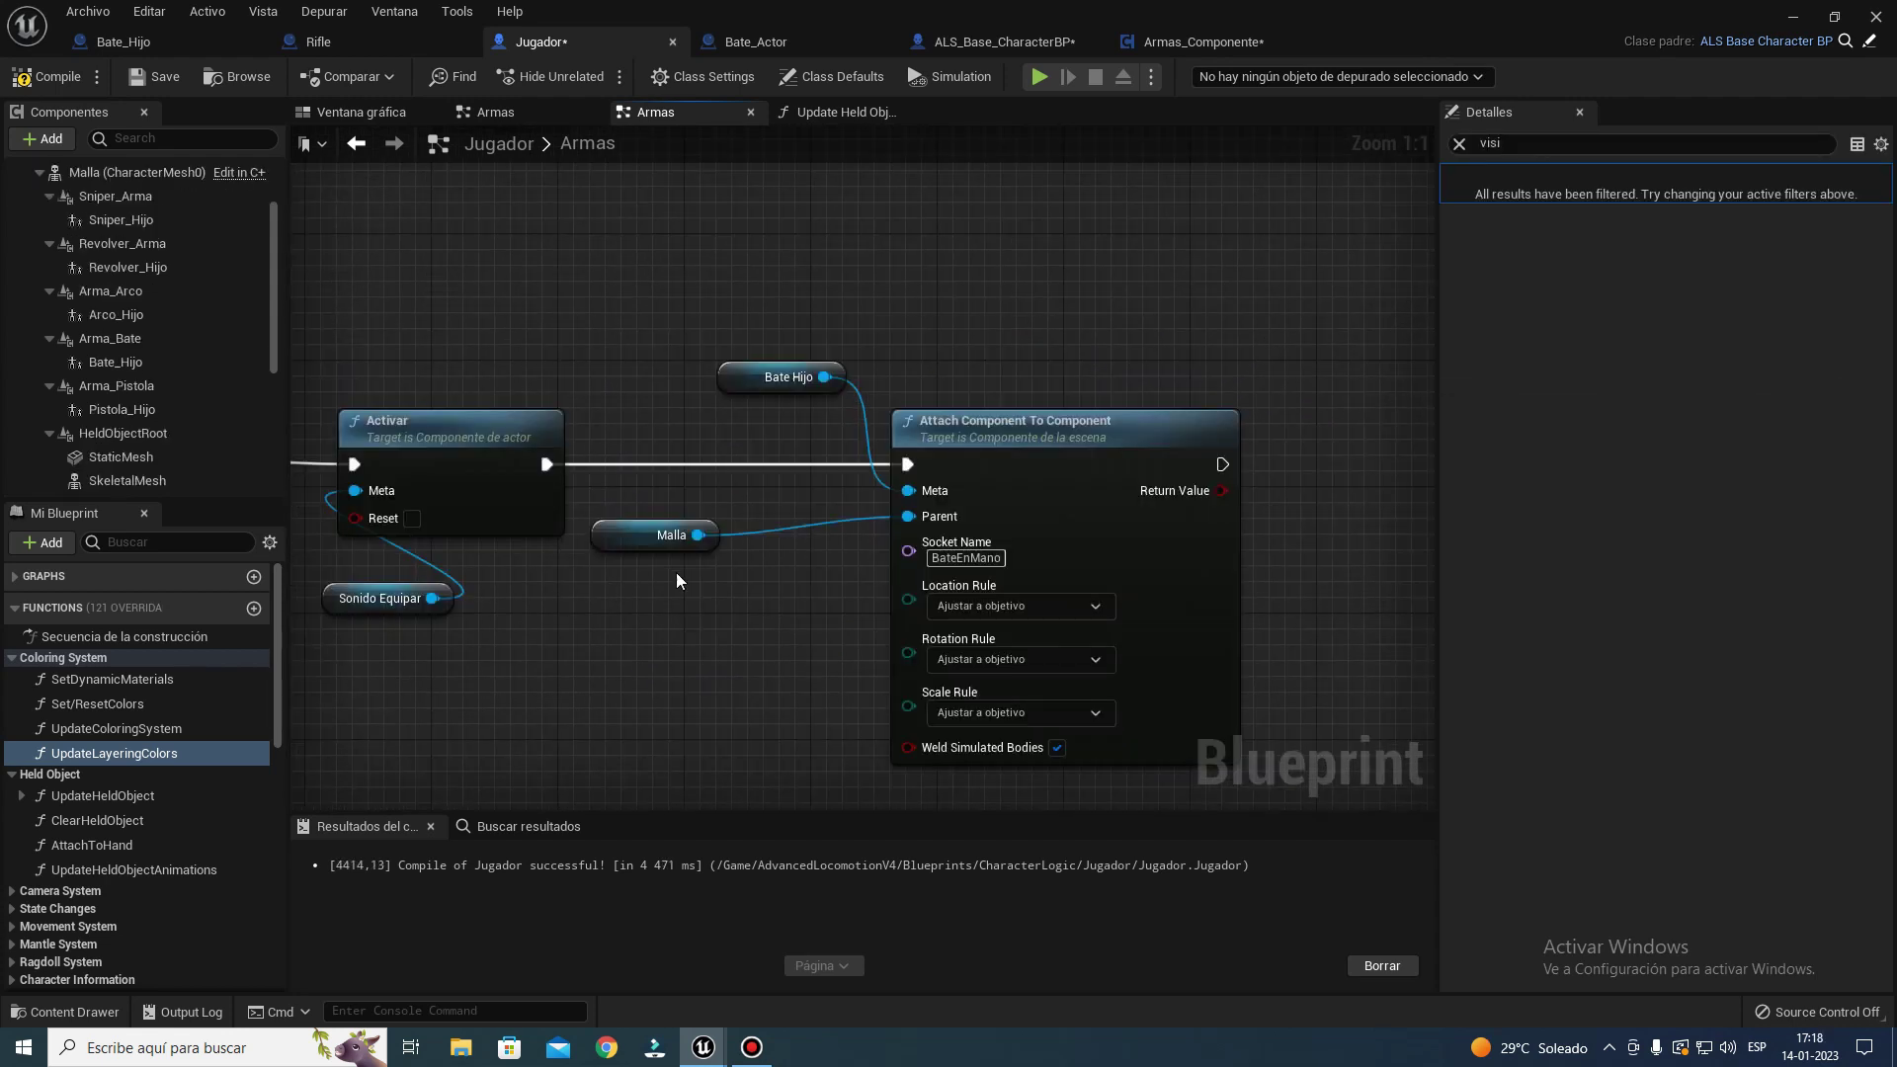
right_click_drag(676, 580, 764, 428)
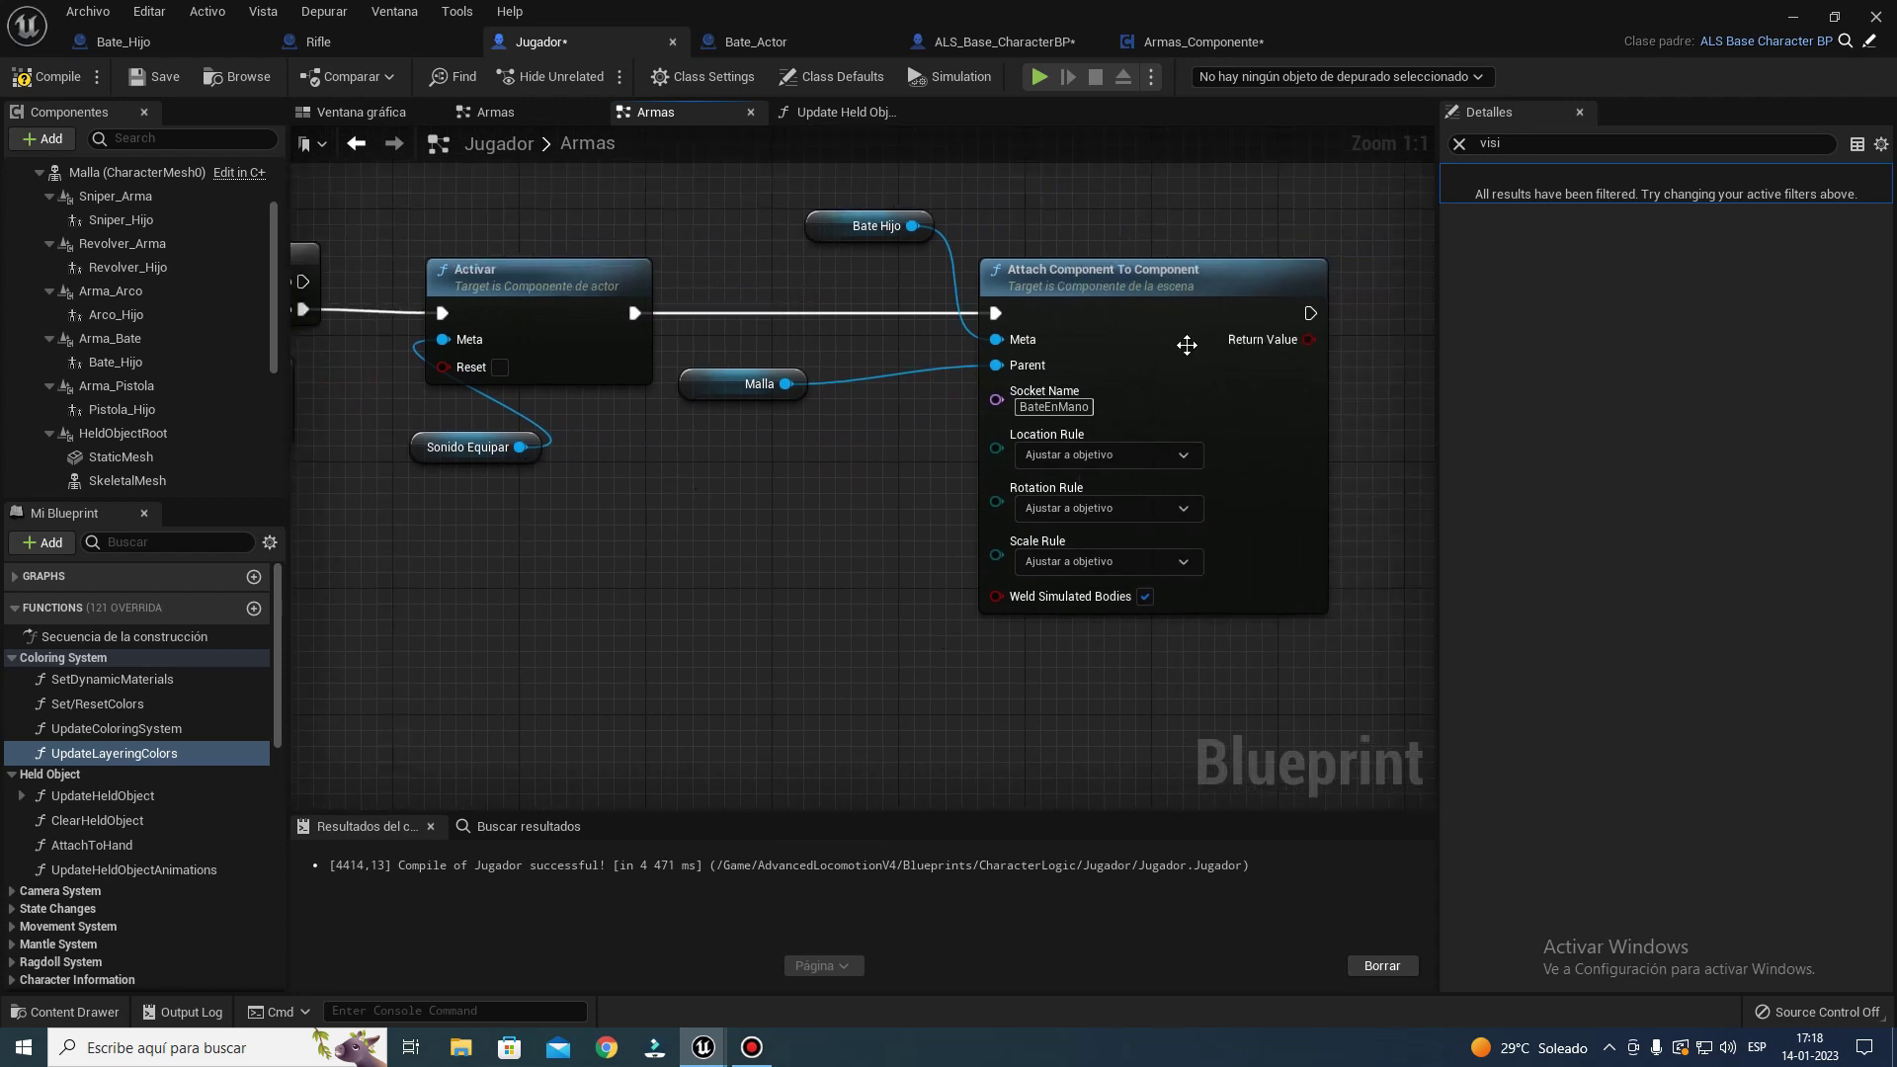
left_click(1187, 345)
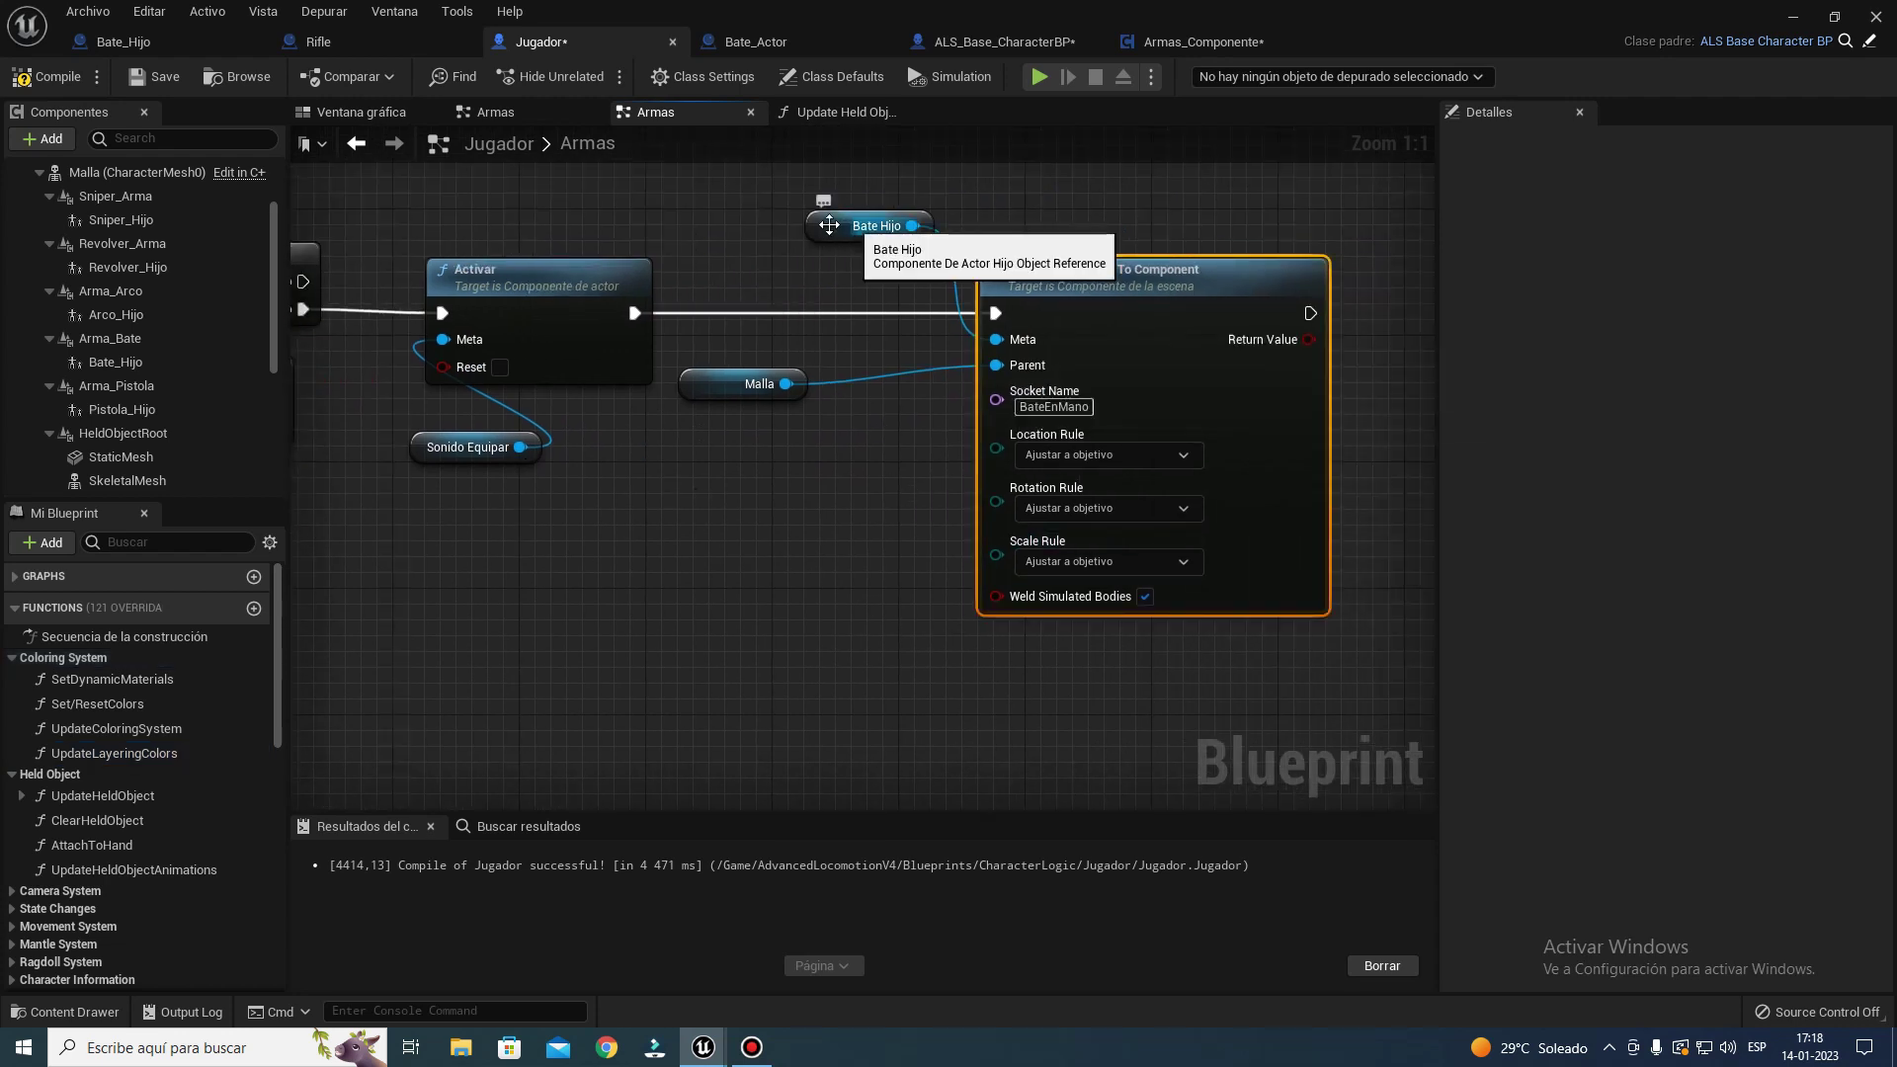
left_click(851, 229, "ctrl")
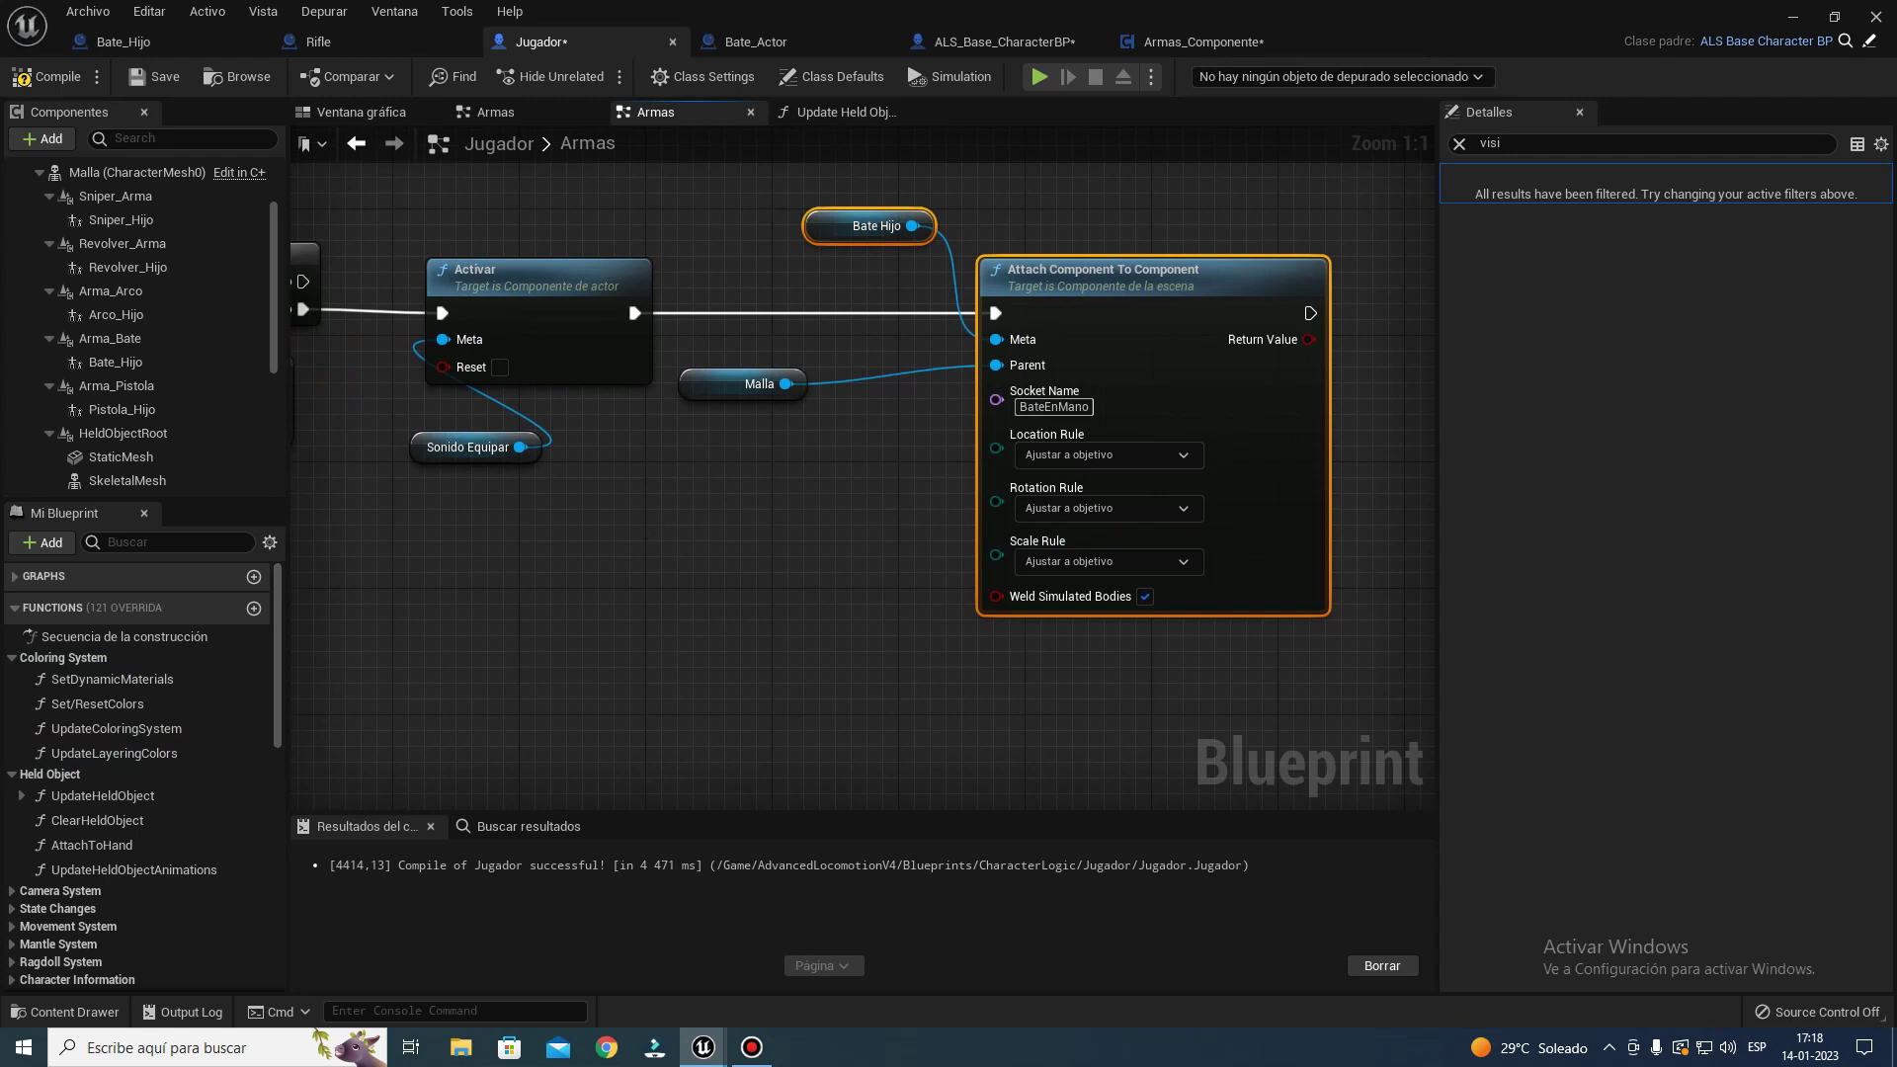
right_click_drag(513, 564, 1010, 480)
key("ctrl+c")
key("ctrl+v")
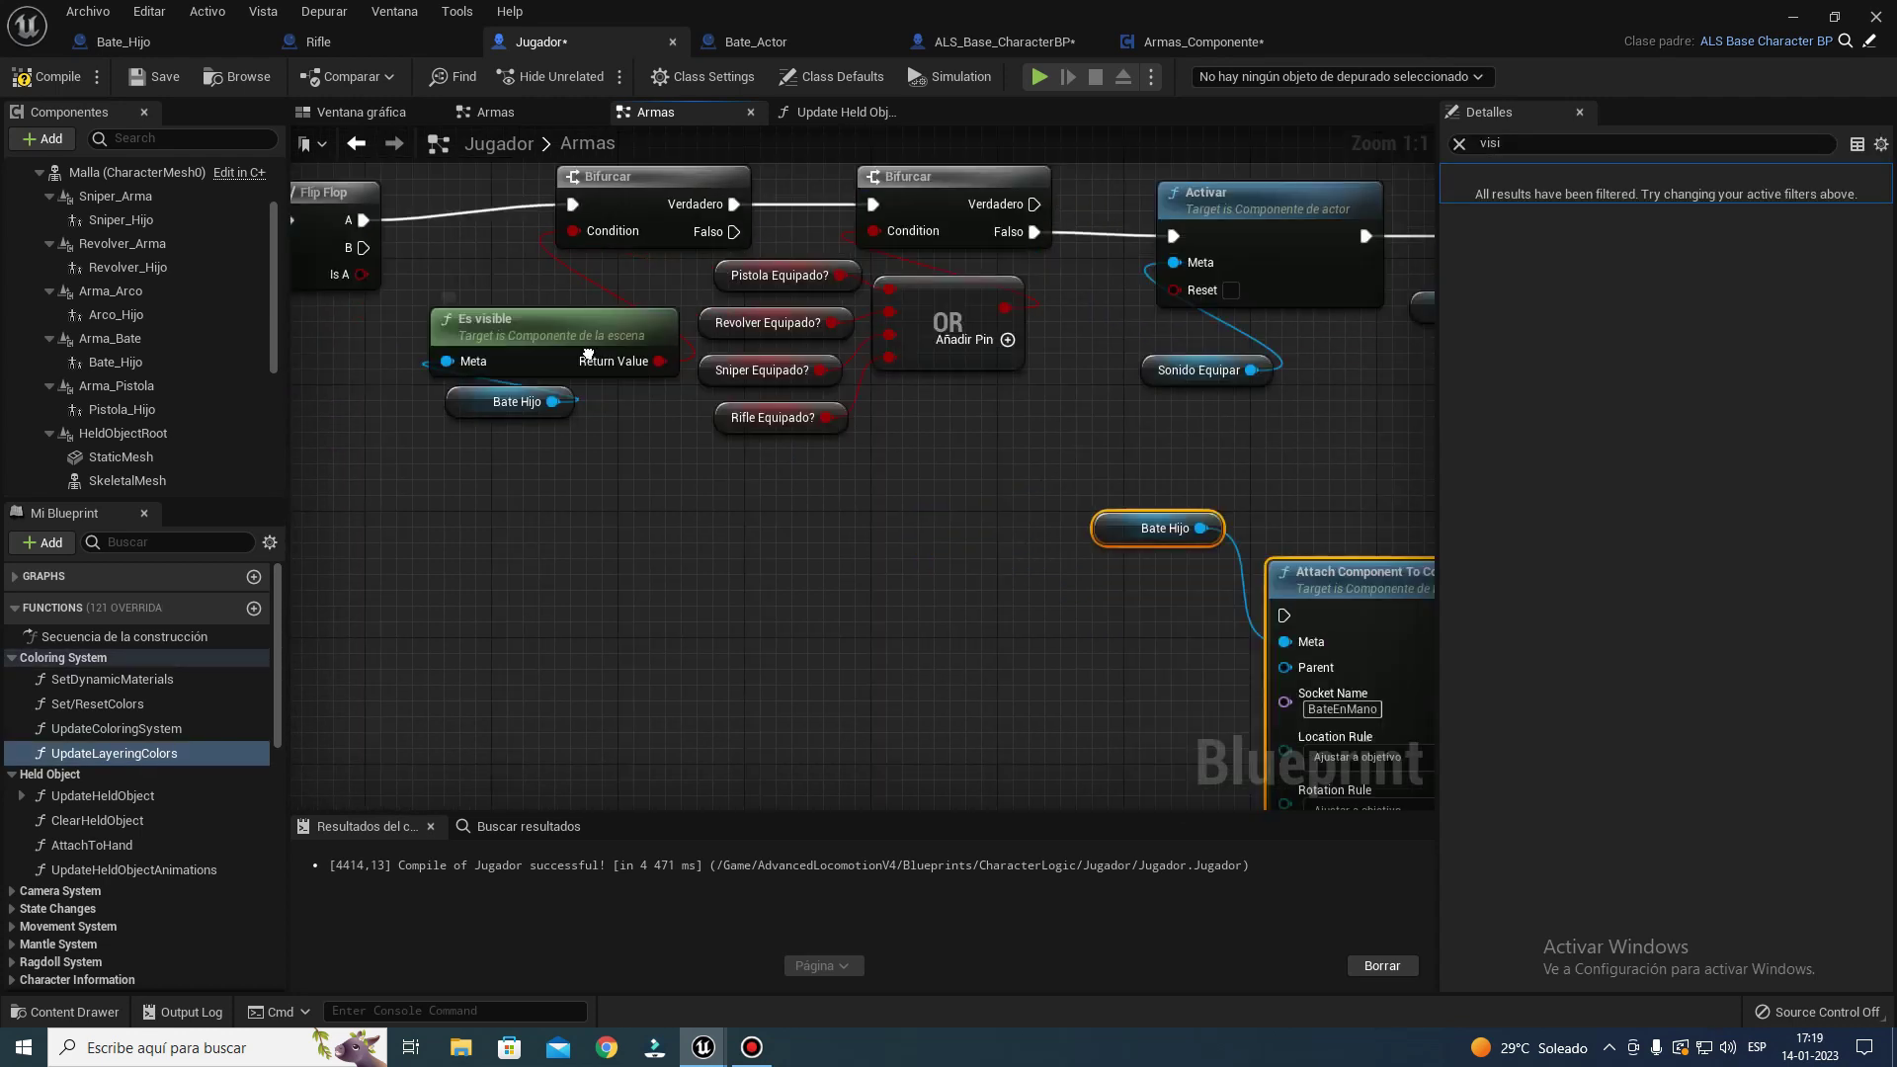
- Wire Flip Flop's B output to the copied Attach node and group the Bate Hijo and Malla nodes beside it
right_click_drag(678, 488, 1198, 465)
mouse_move(666, 229)
left_mouse_down()
mouse_move(1349, 577)
mouse_move(783, 556)
mouse_move(691, 502)
left_mouse_up()
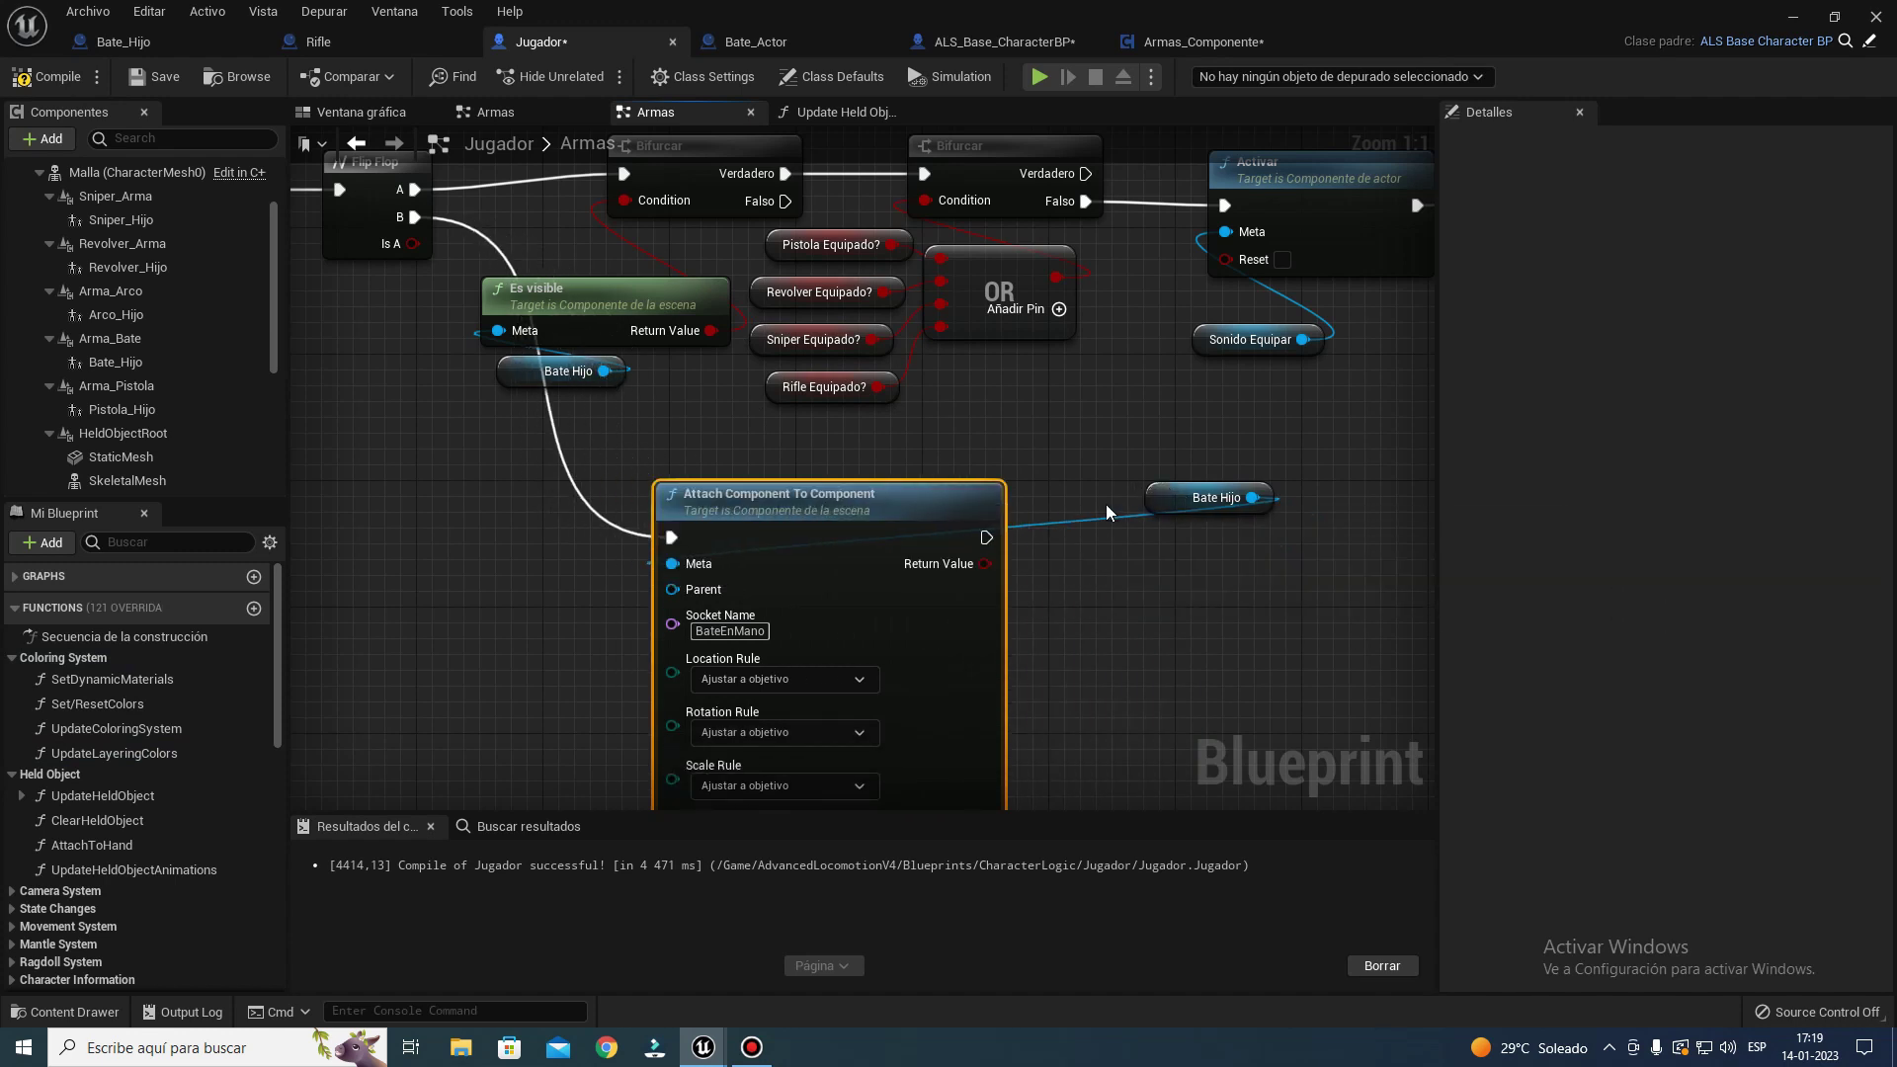
left_click_drag(1170, 492, 536, 538)
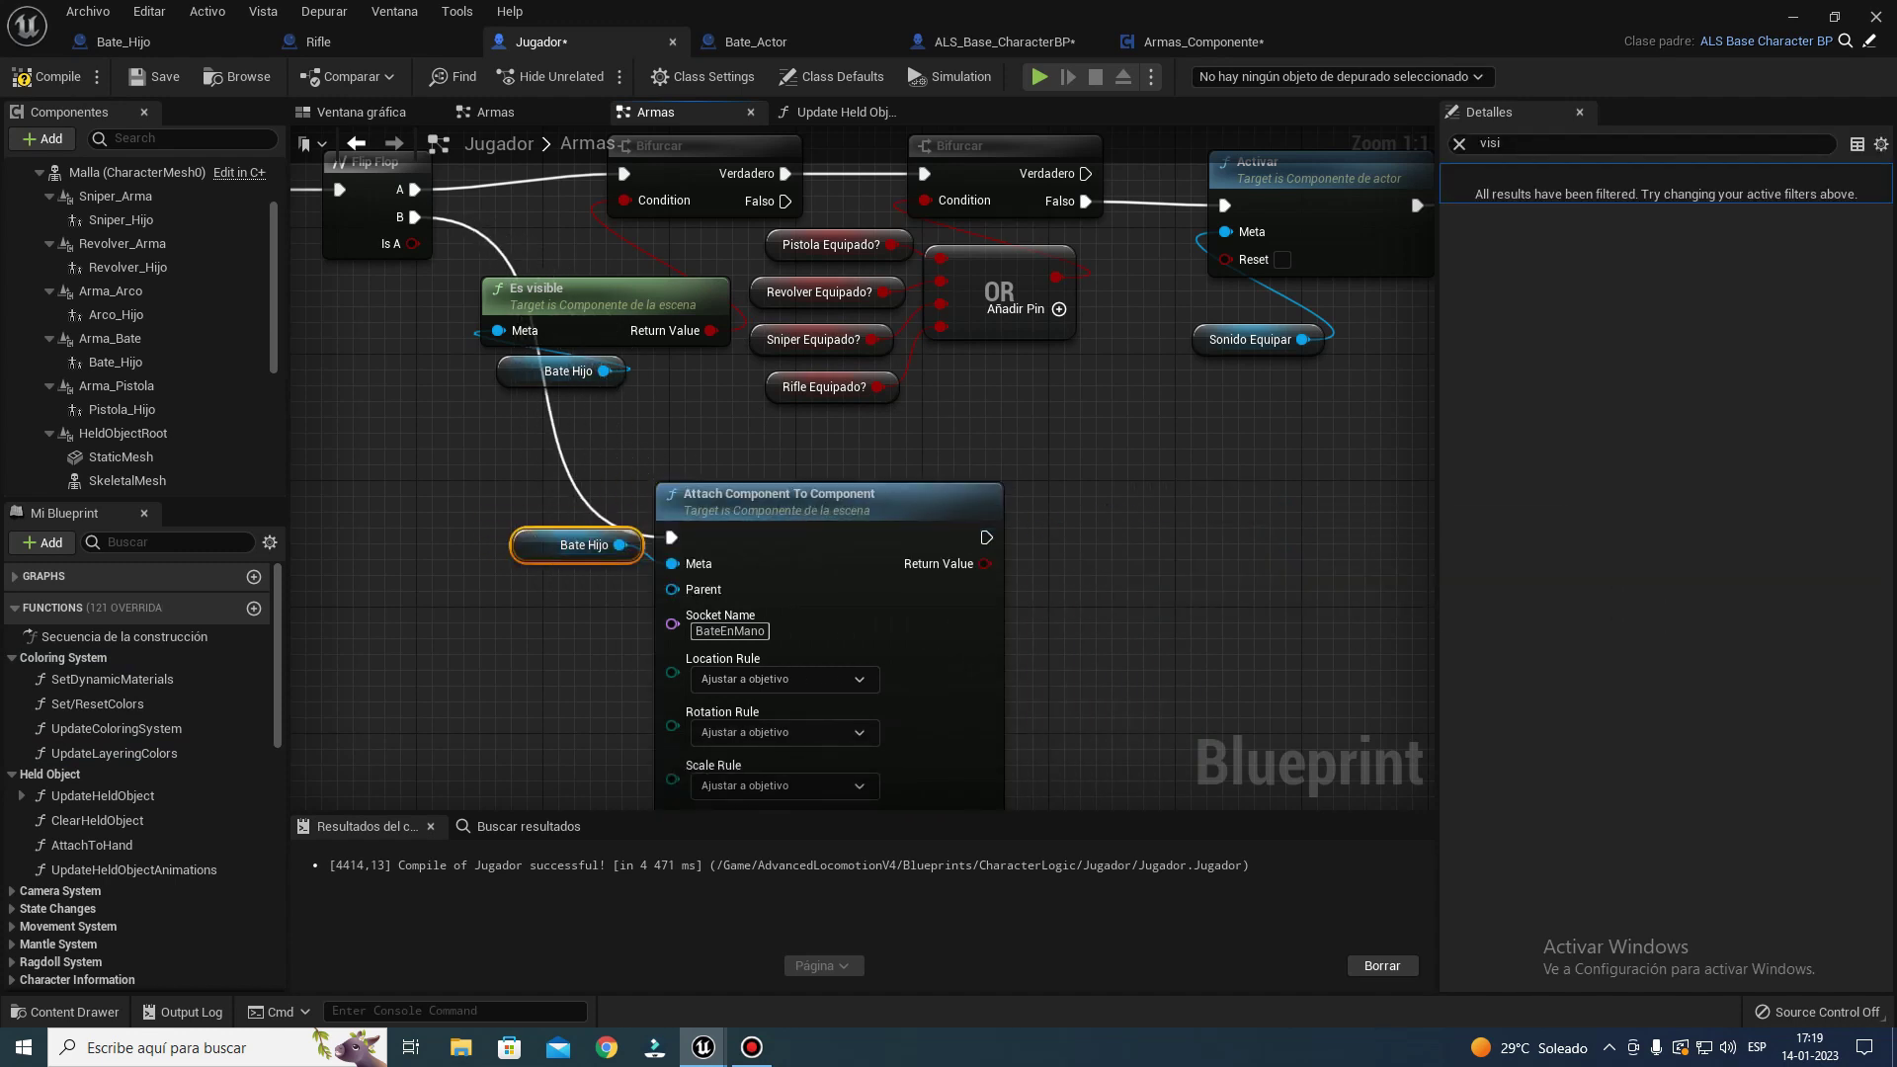
mouse_move(1176, 381)
right_mouse_down()
mouse_move(812, 724)
mouse_move(530, 555)
right_mouse_up()
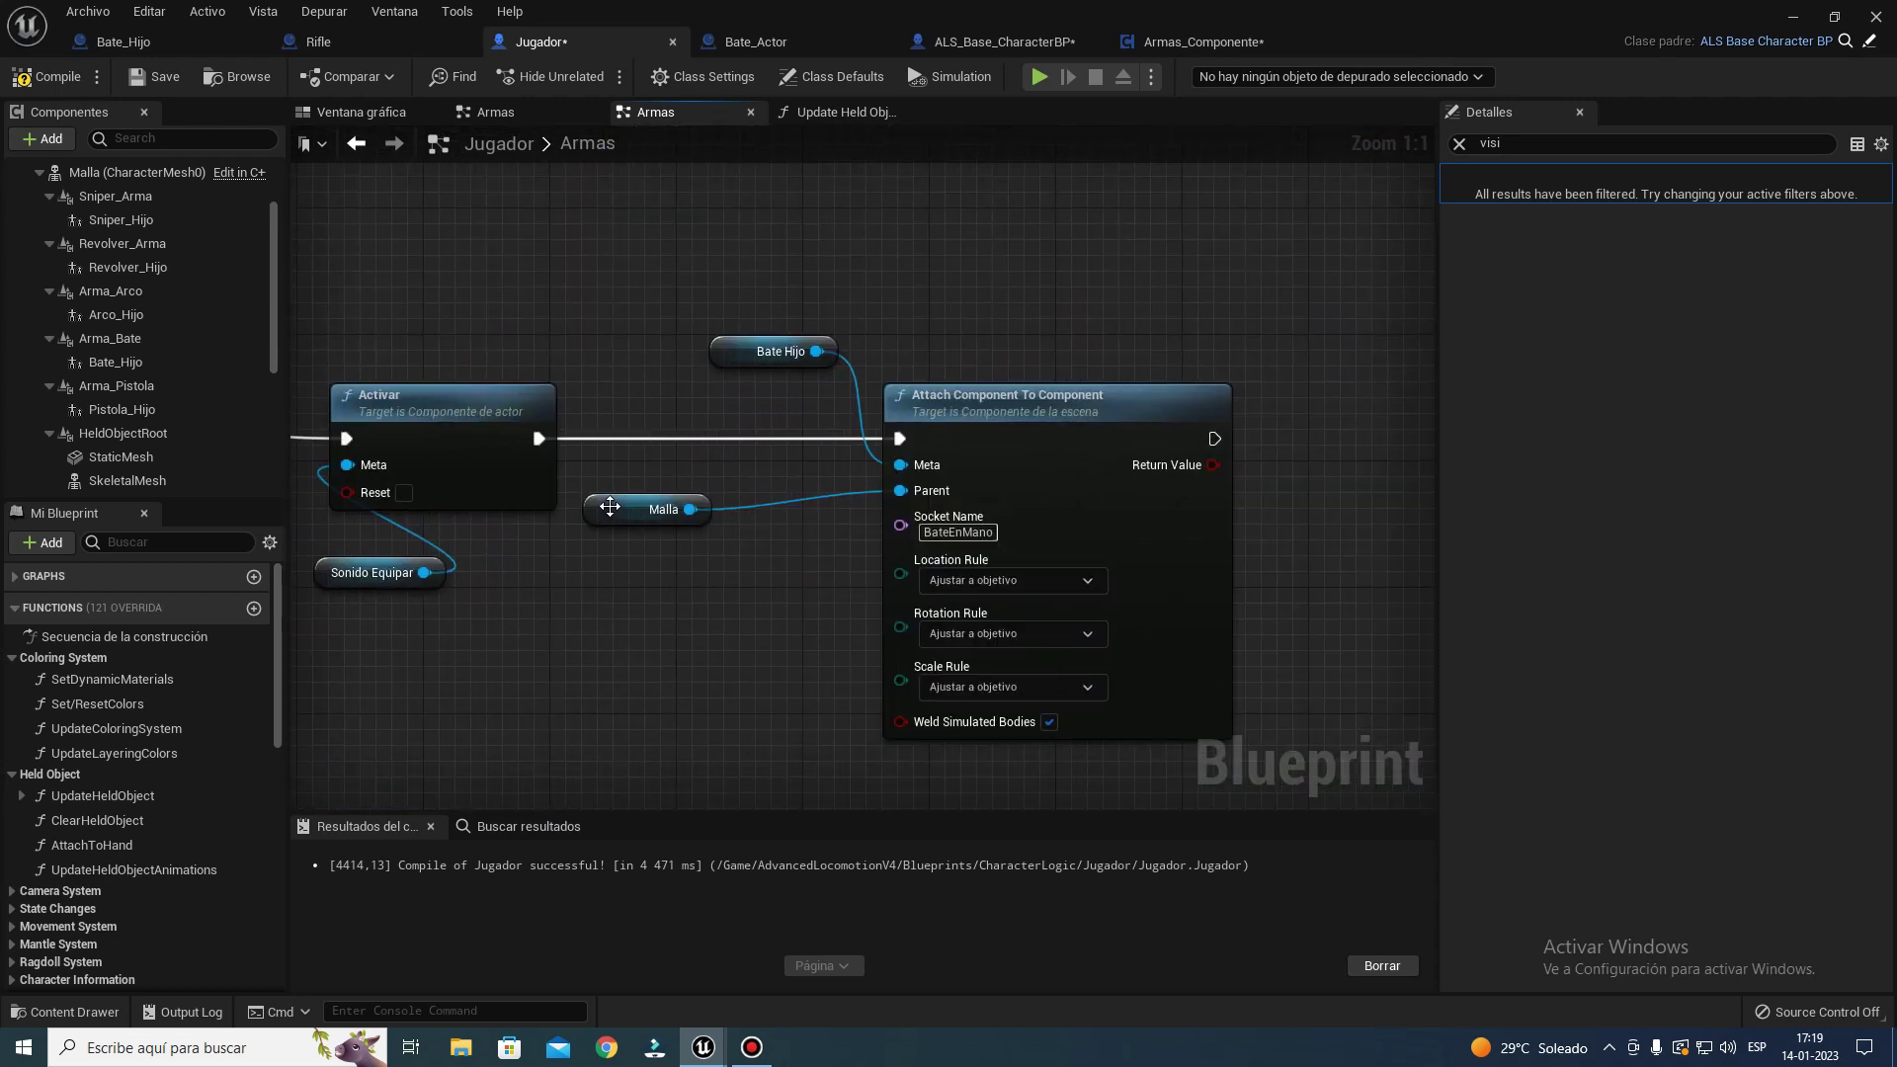
left_click_drag(610, 506, 718, 476)
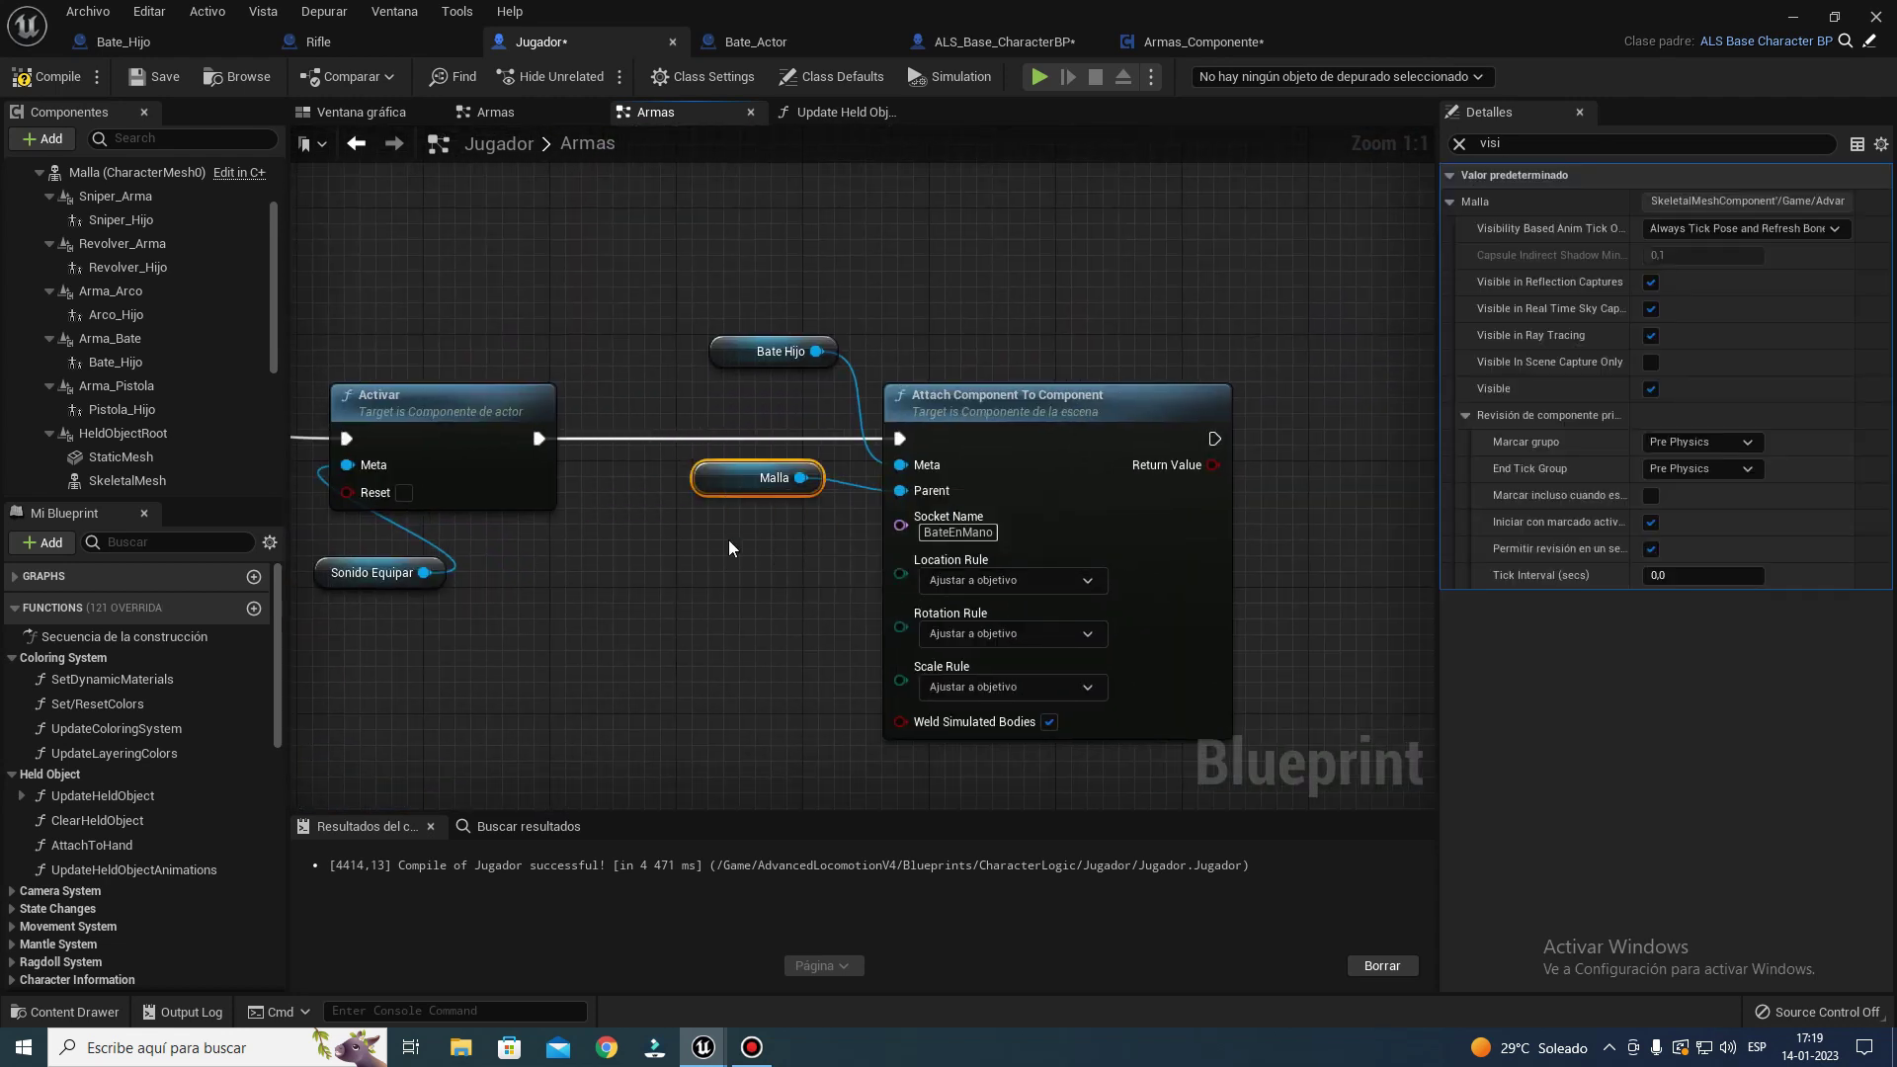
left_click_drag(729, 549, 791, 341)
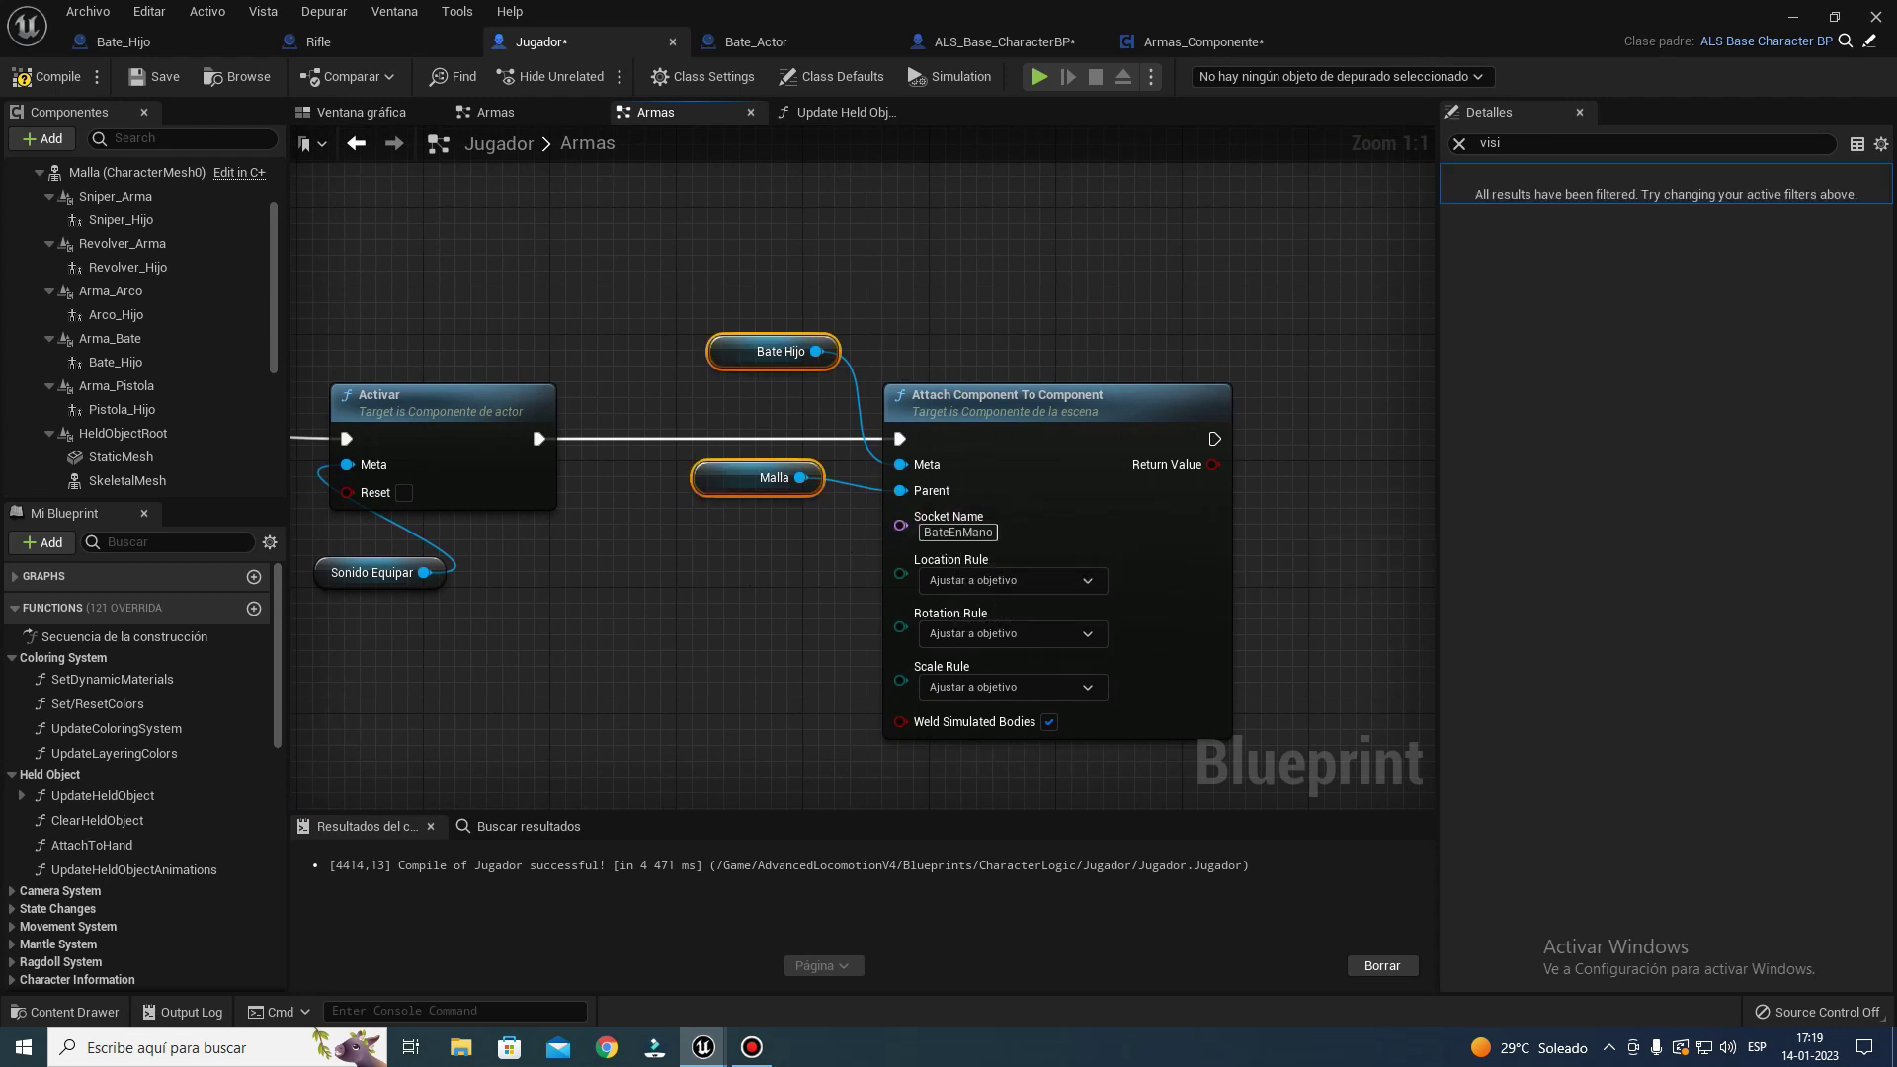
right_click_drag(964, 351, 688, 272)
- Clear the copy's BateEnMano socket name and plug Arma_Bate into its Parent input
left_click(698, 452)
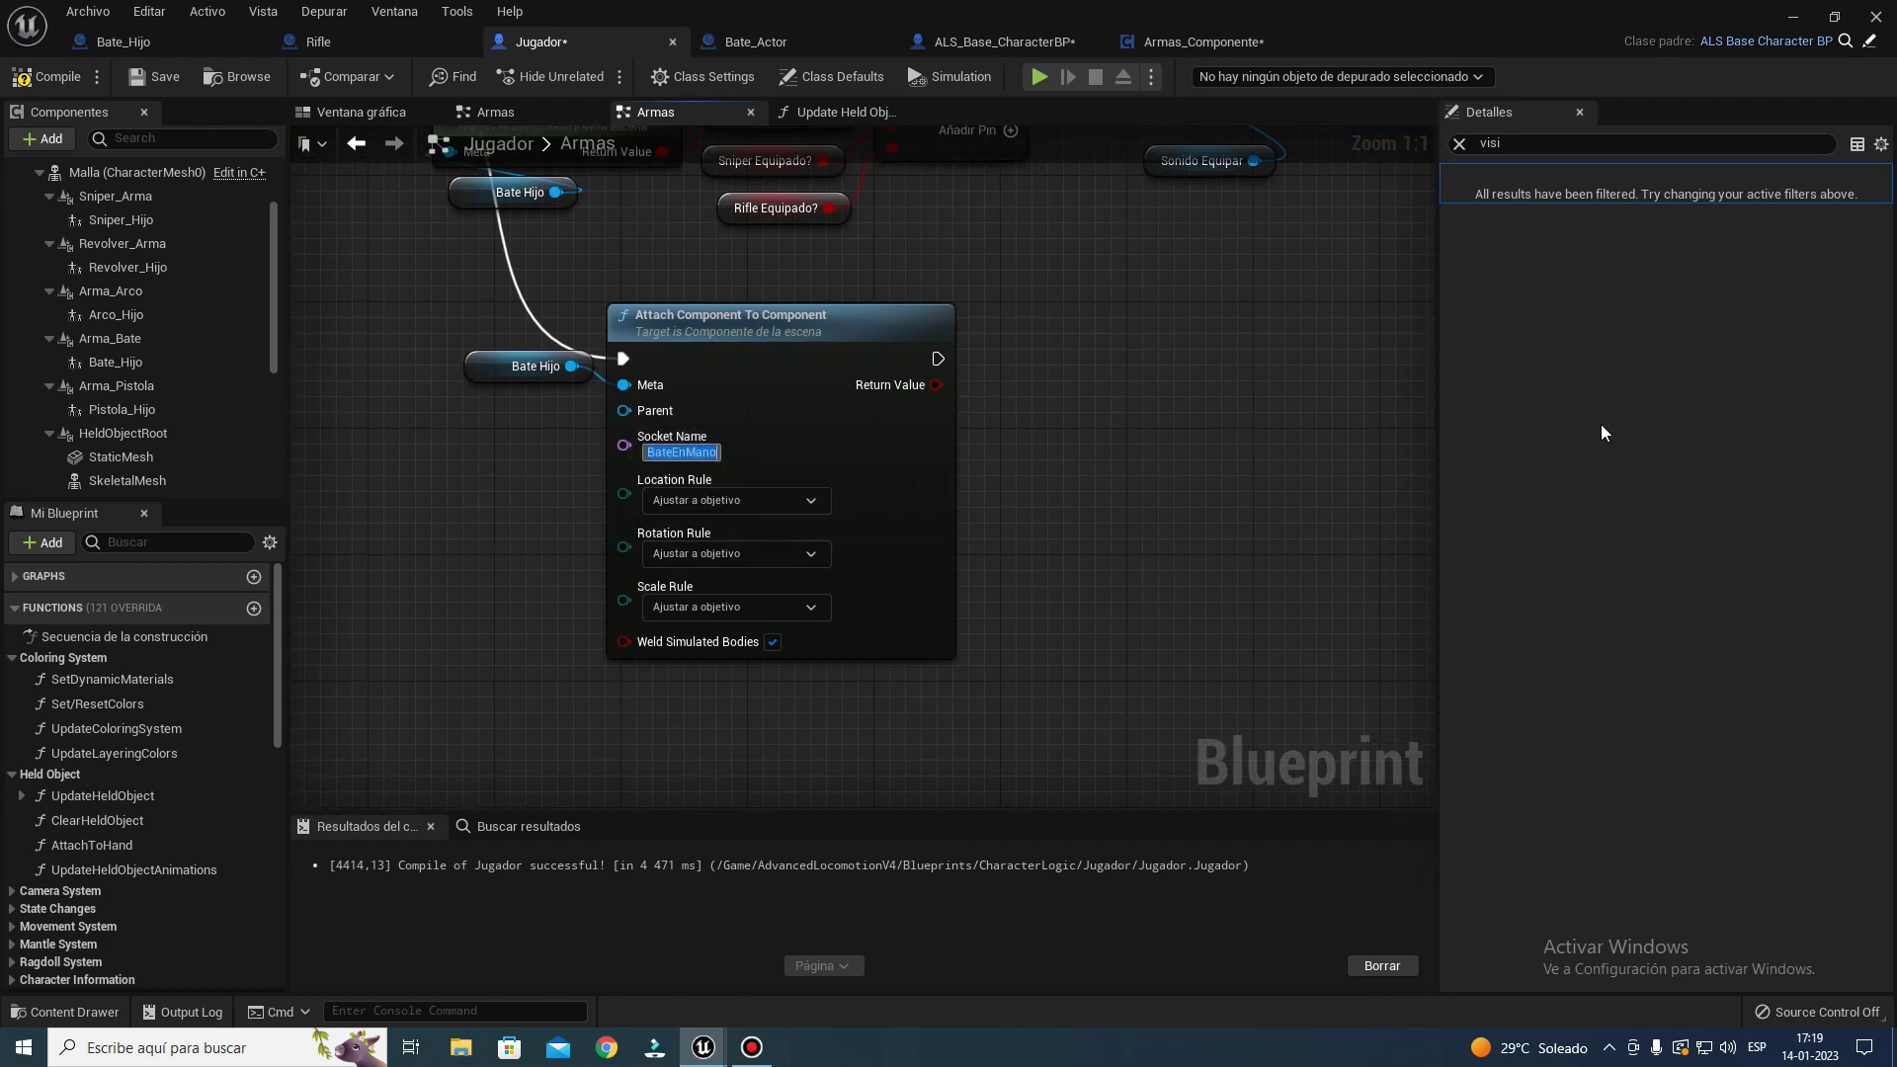
key("BackSpace")
left_click(1063, 458)
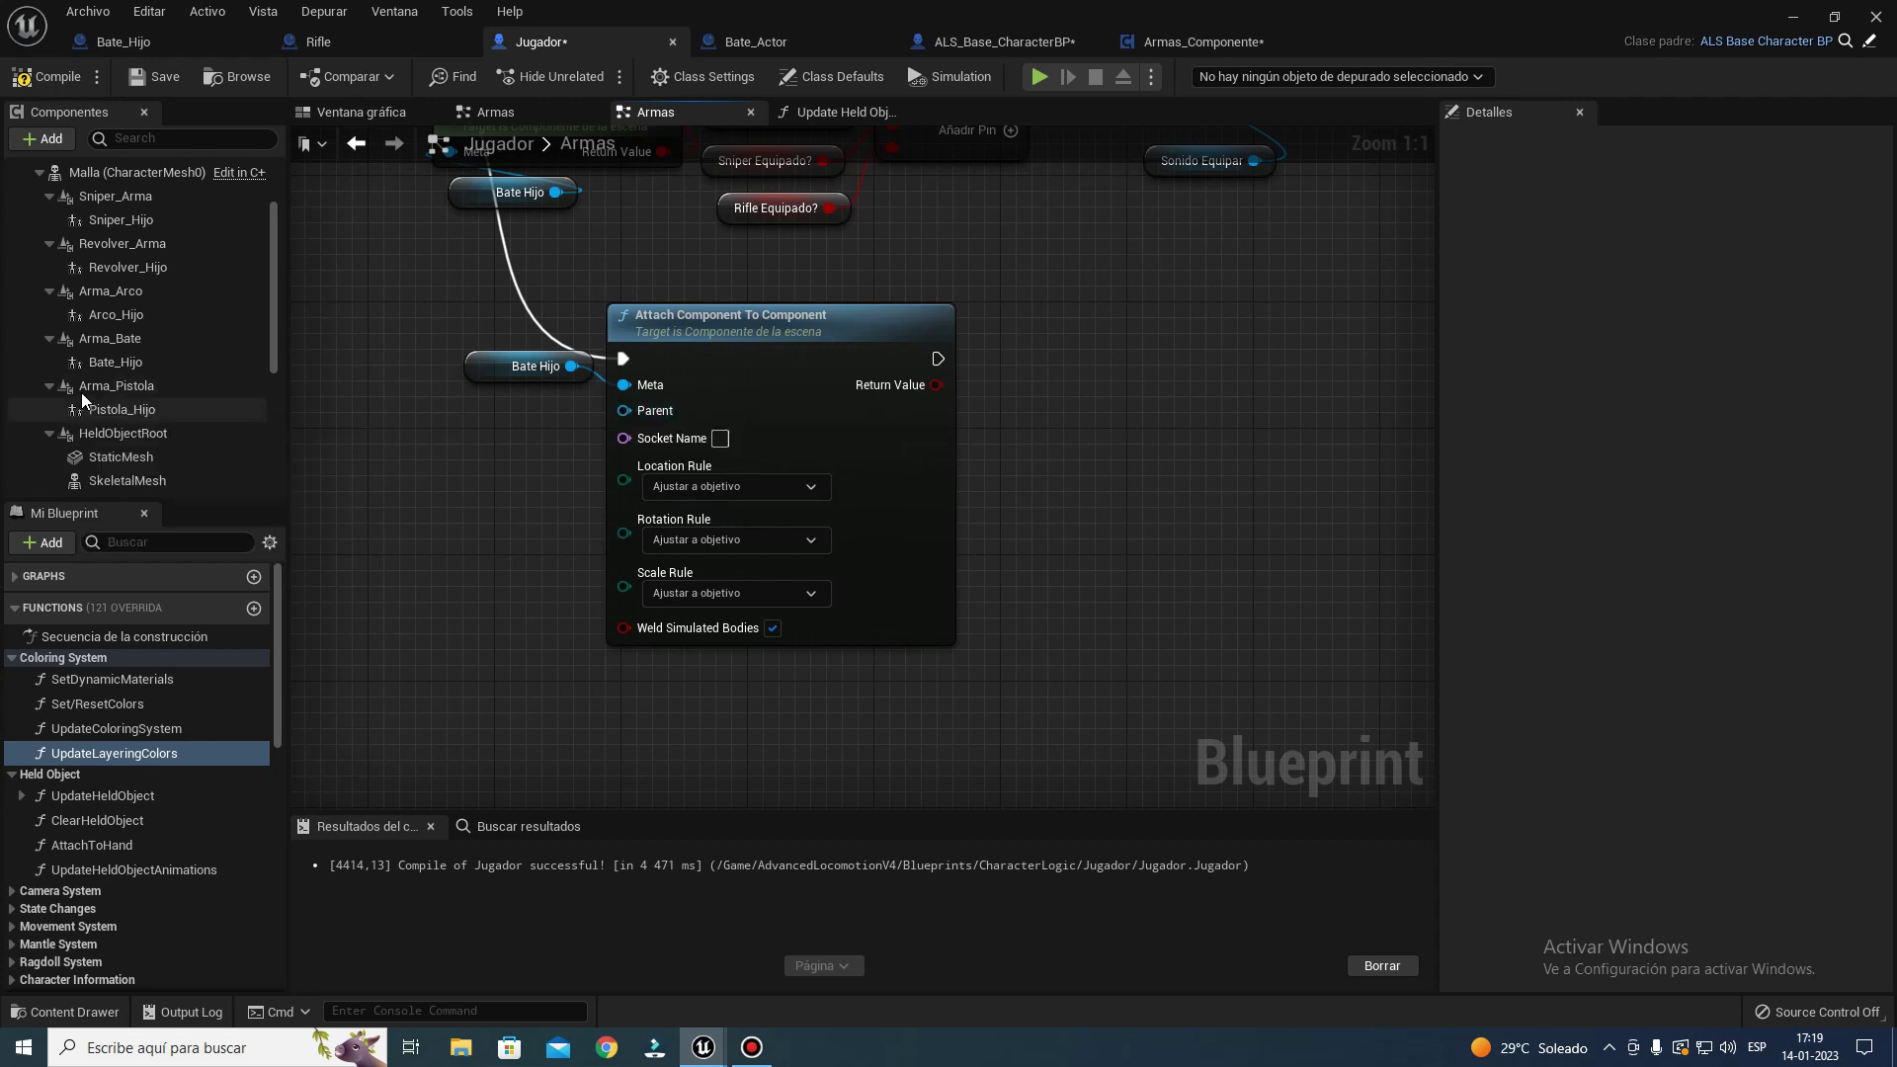
mouse_move(109, 340)
left_mouse_down()
mouse_move(470, 432)
mouse_move(626, 407)
left_mouse_up()
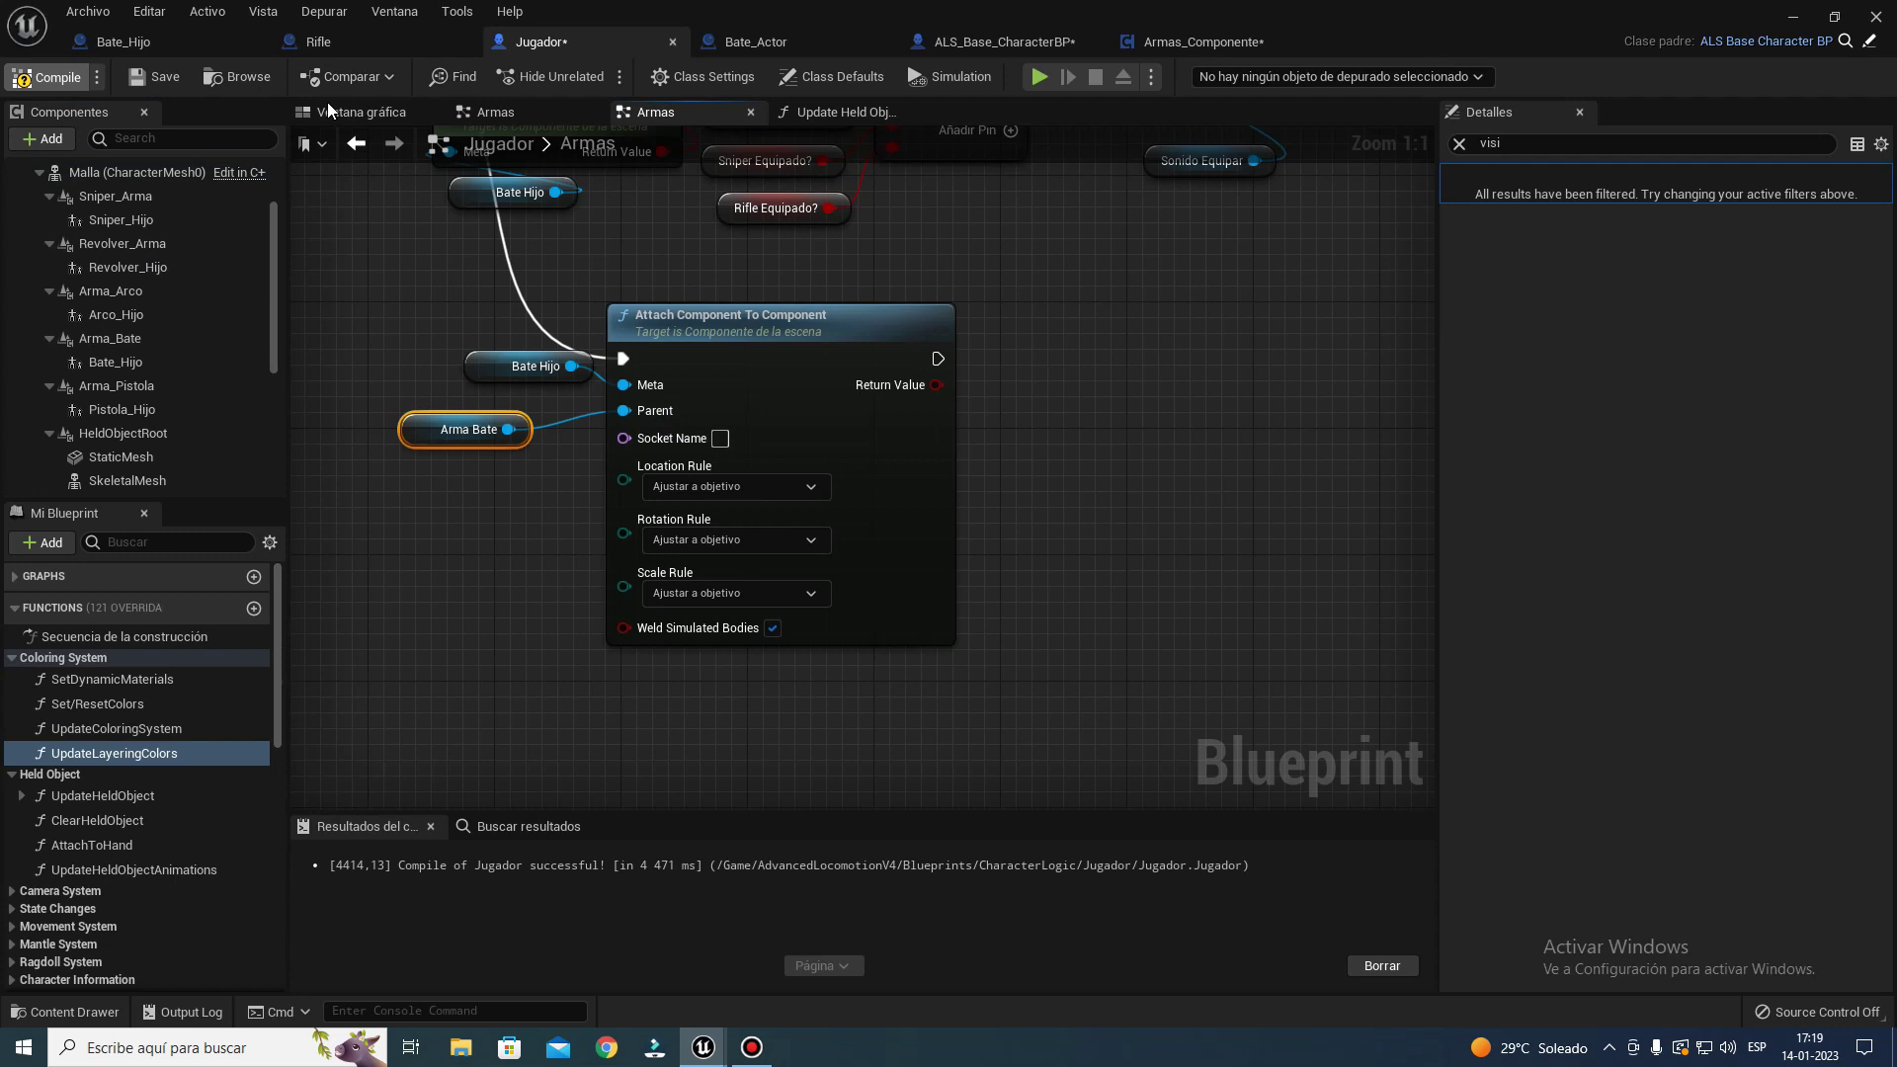
- Check in the viewport that the Arma_Bate holder is set Visible, then return to the Armas graph
left_click(352, 115)
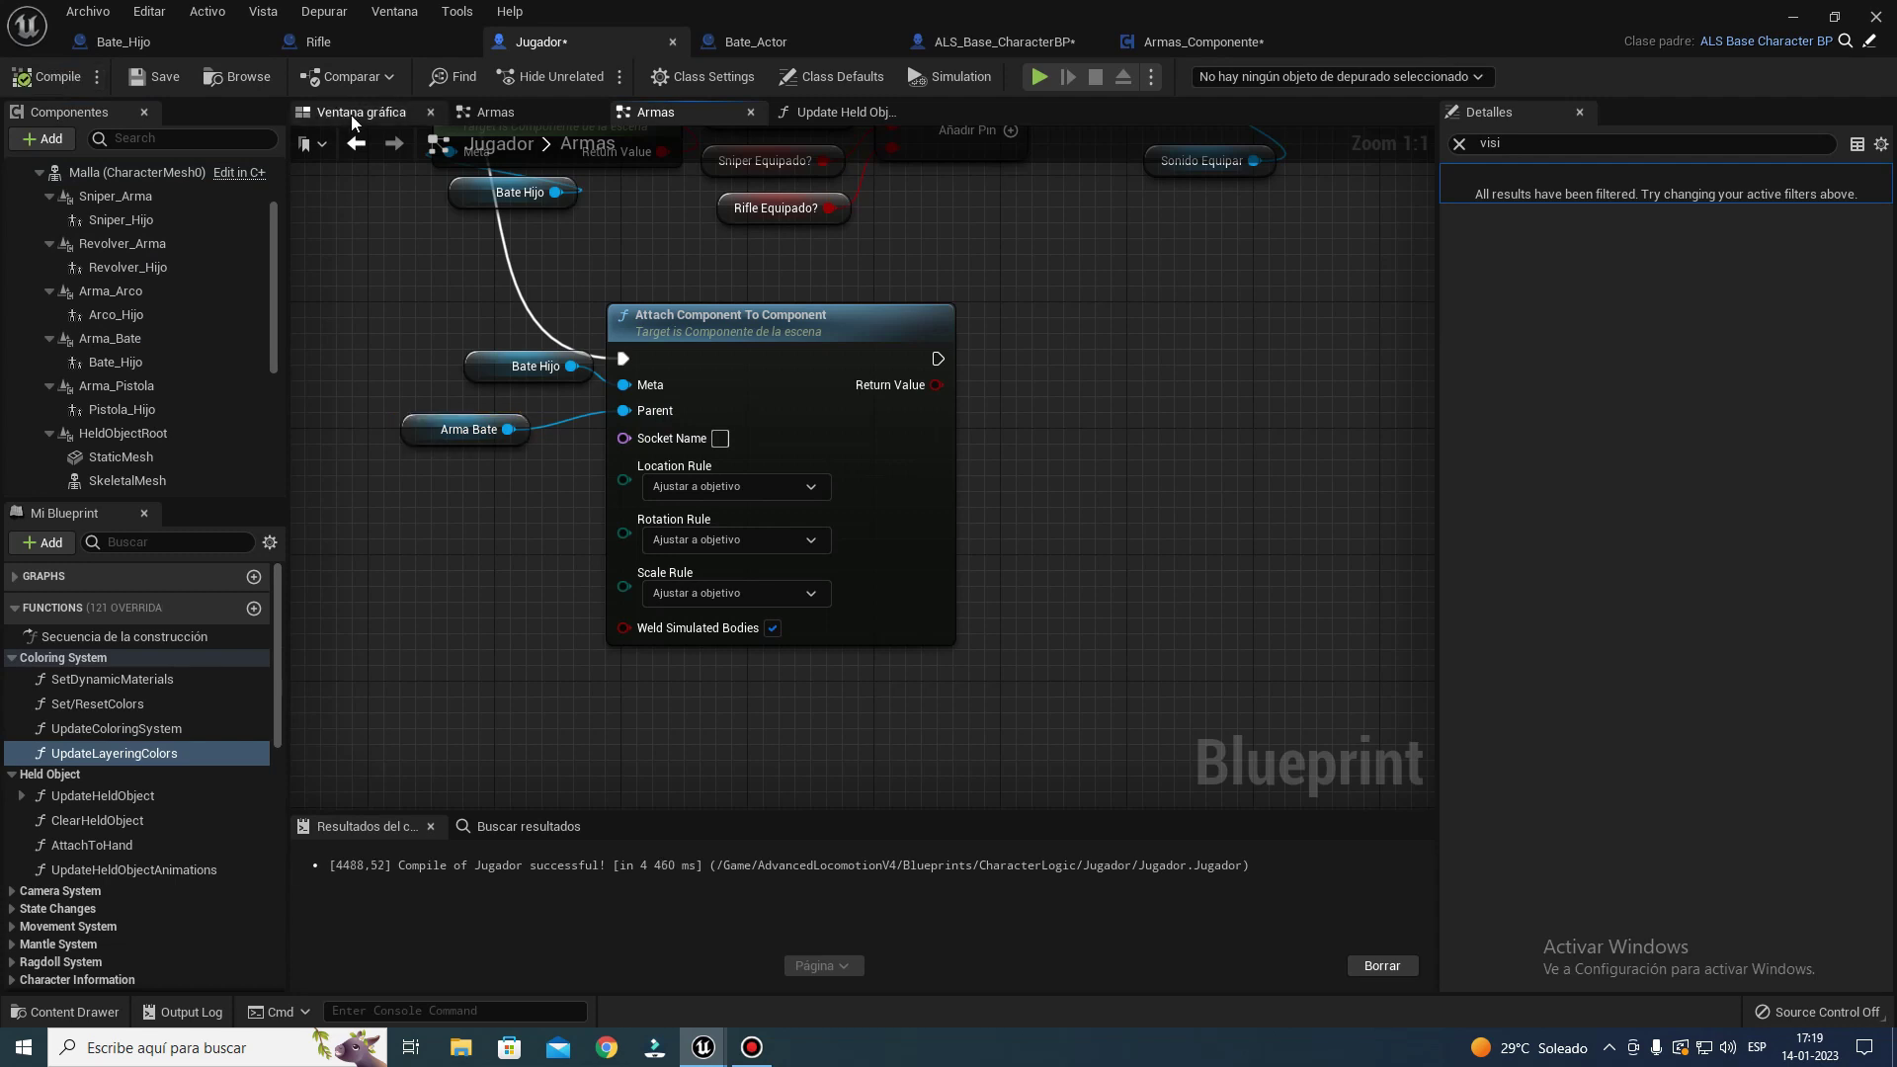
left_click(97, 341)
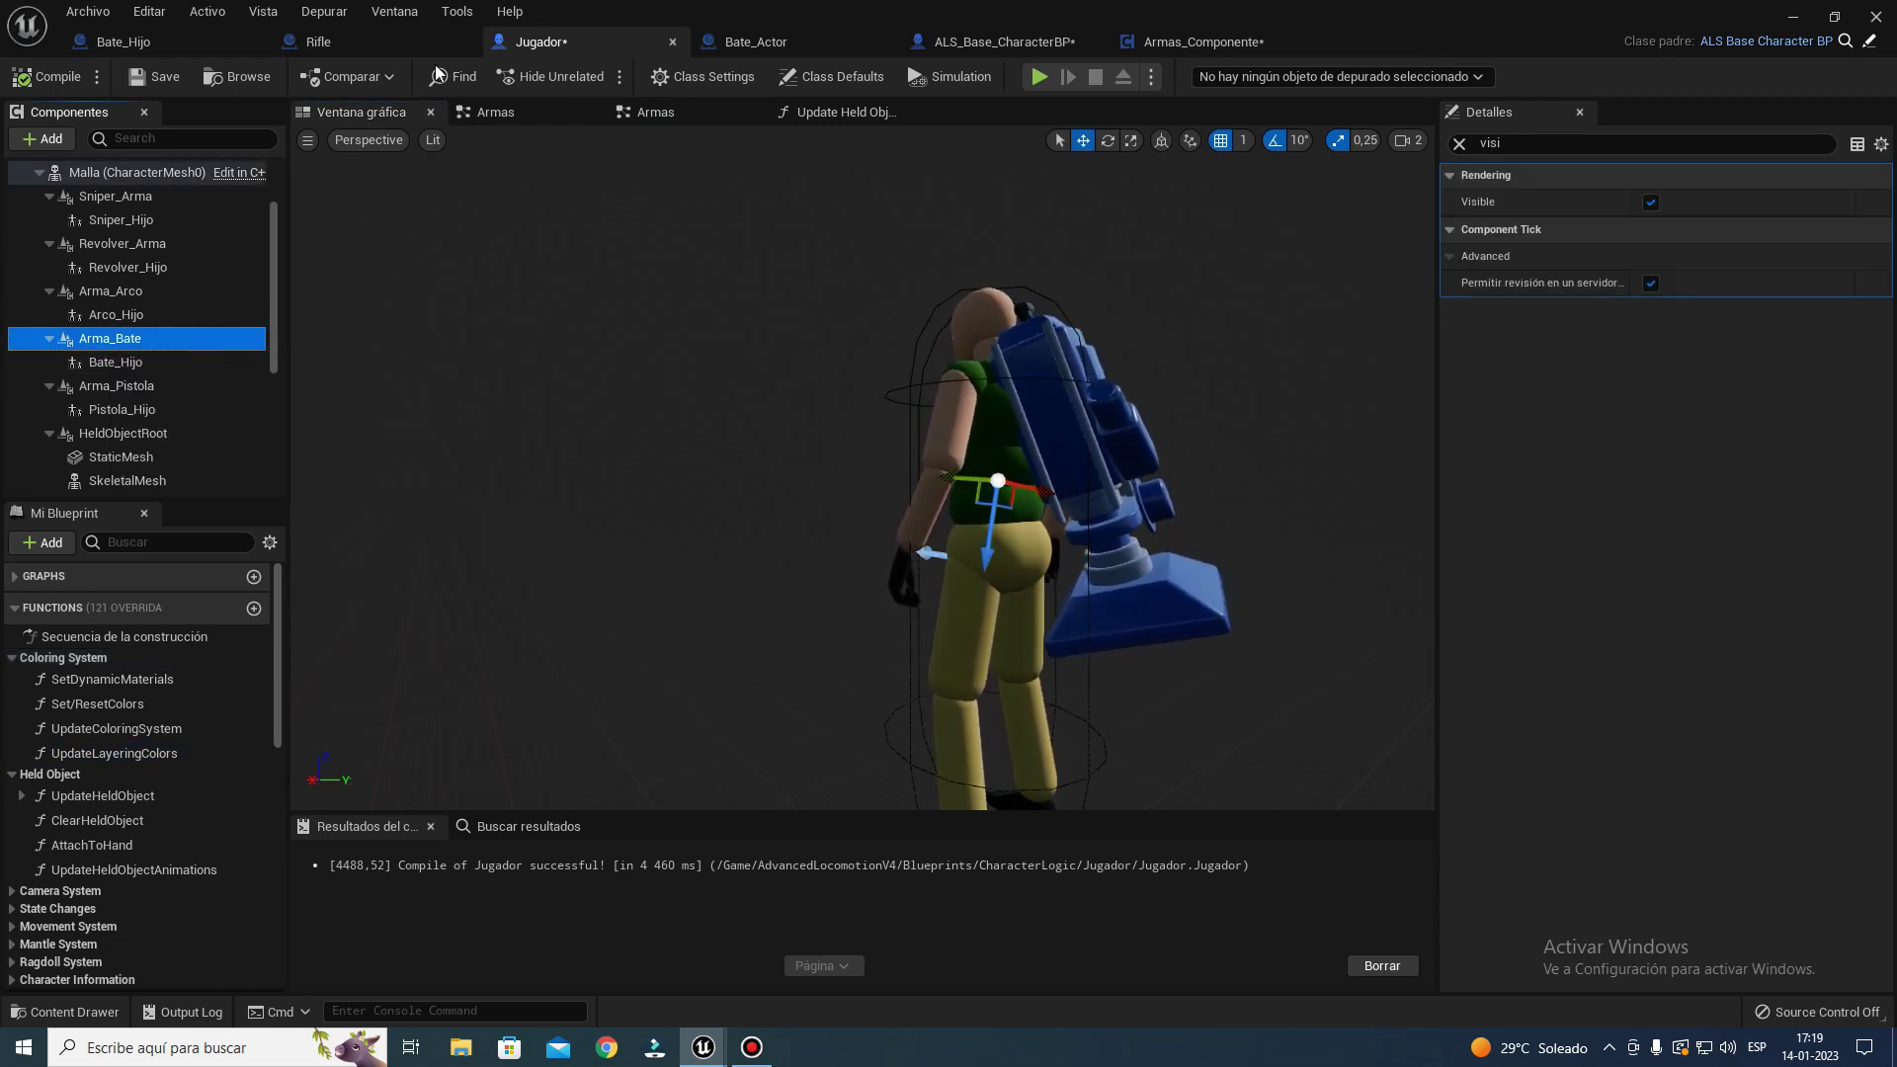
left_click(805, 118)
left_click(686, 116)
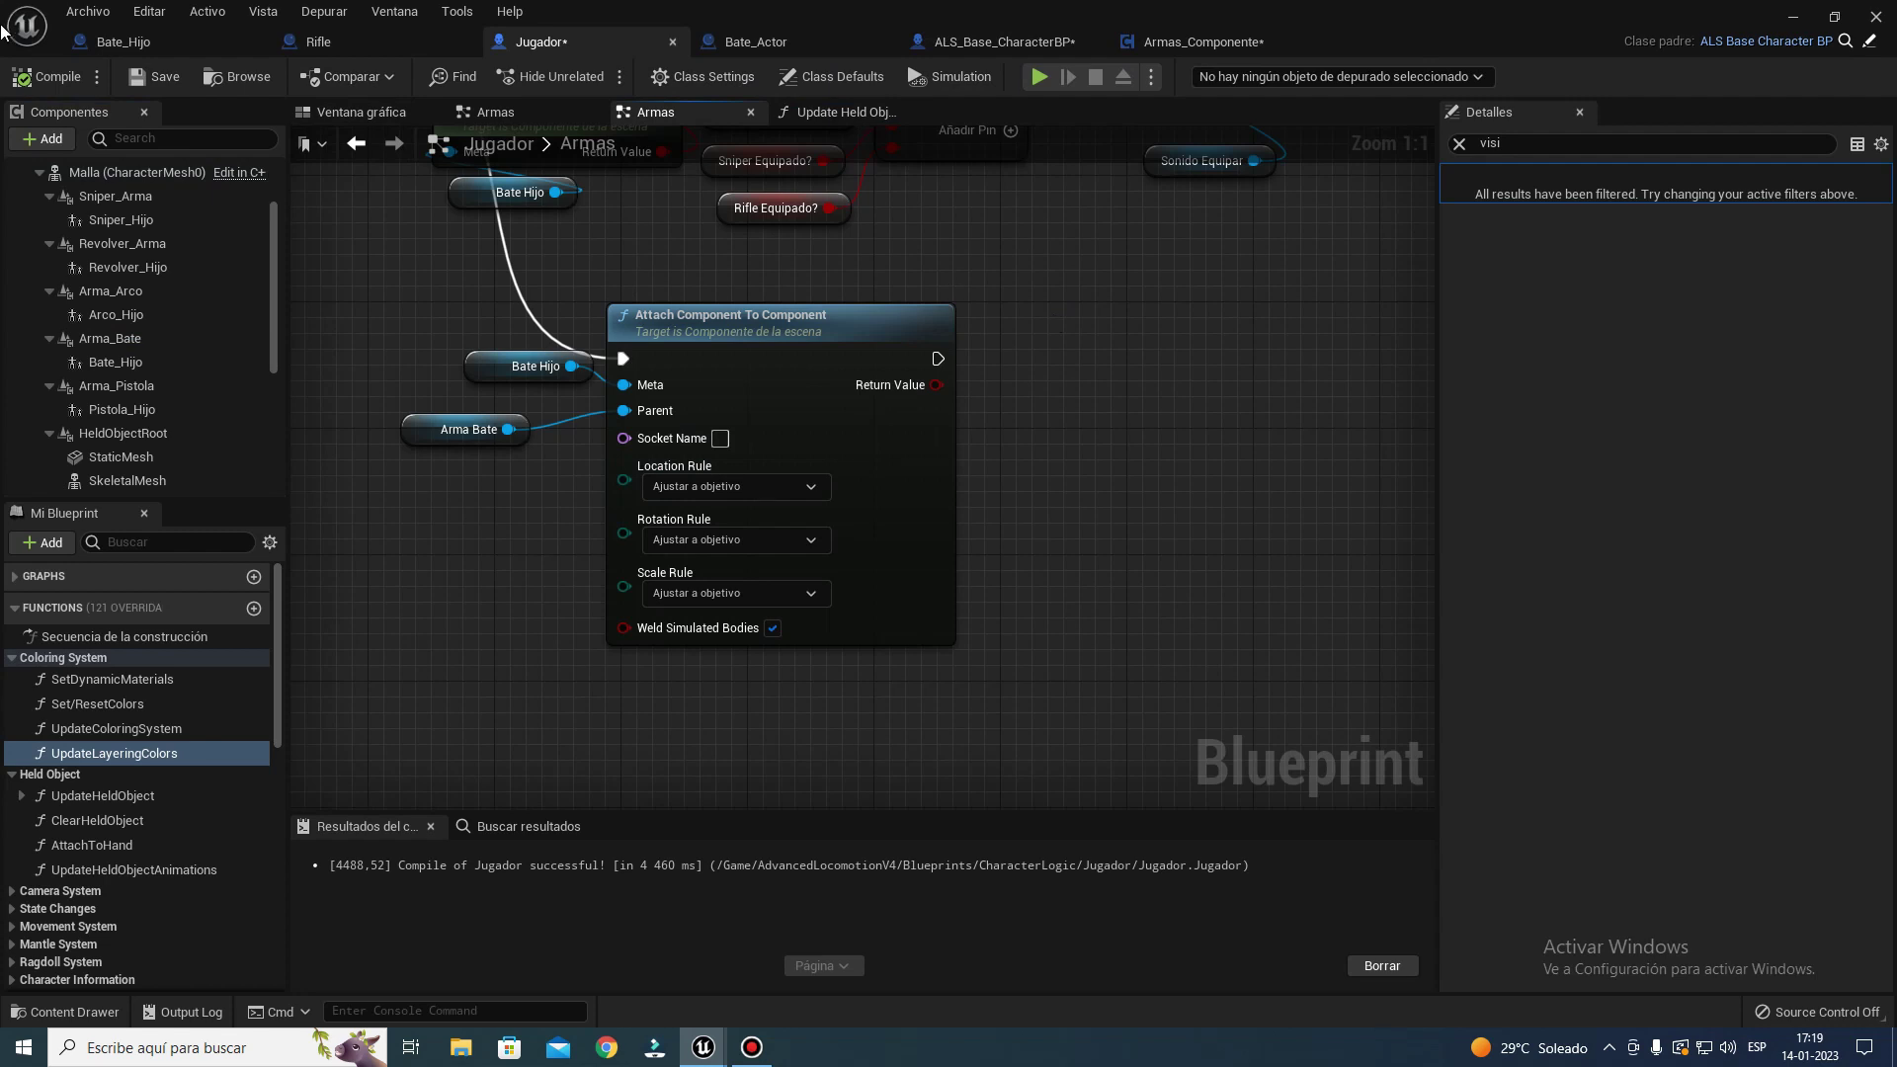
key("alt+Tab")
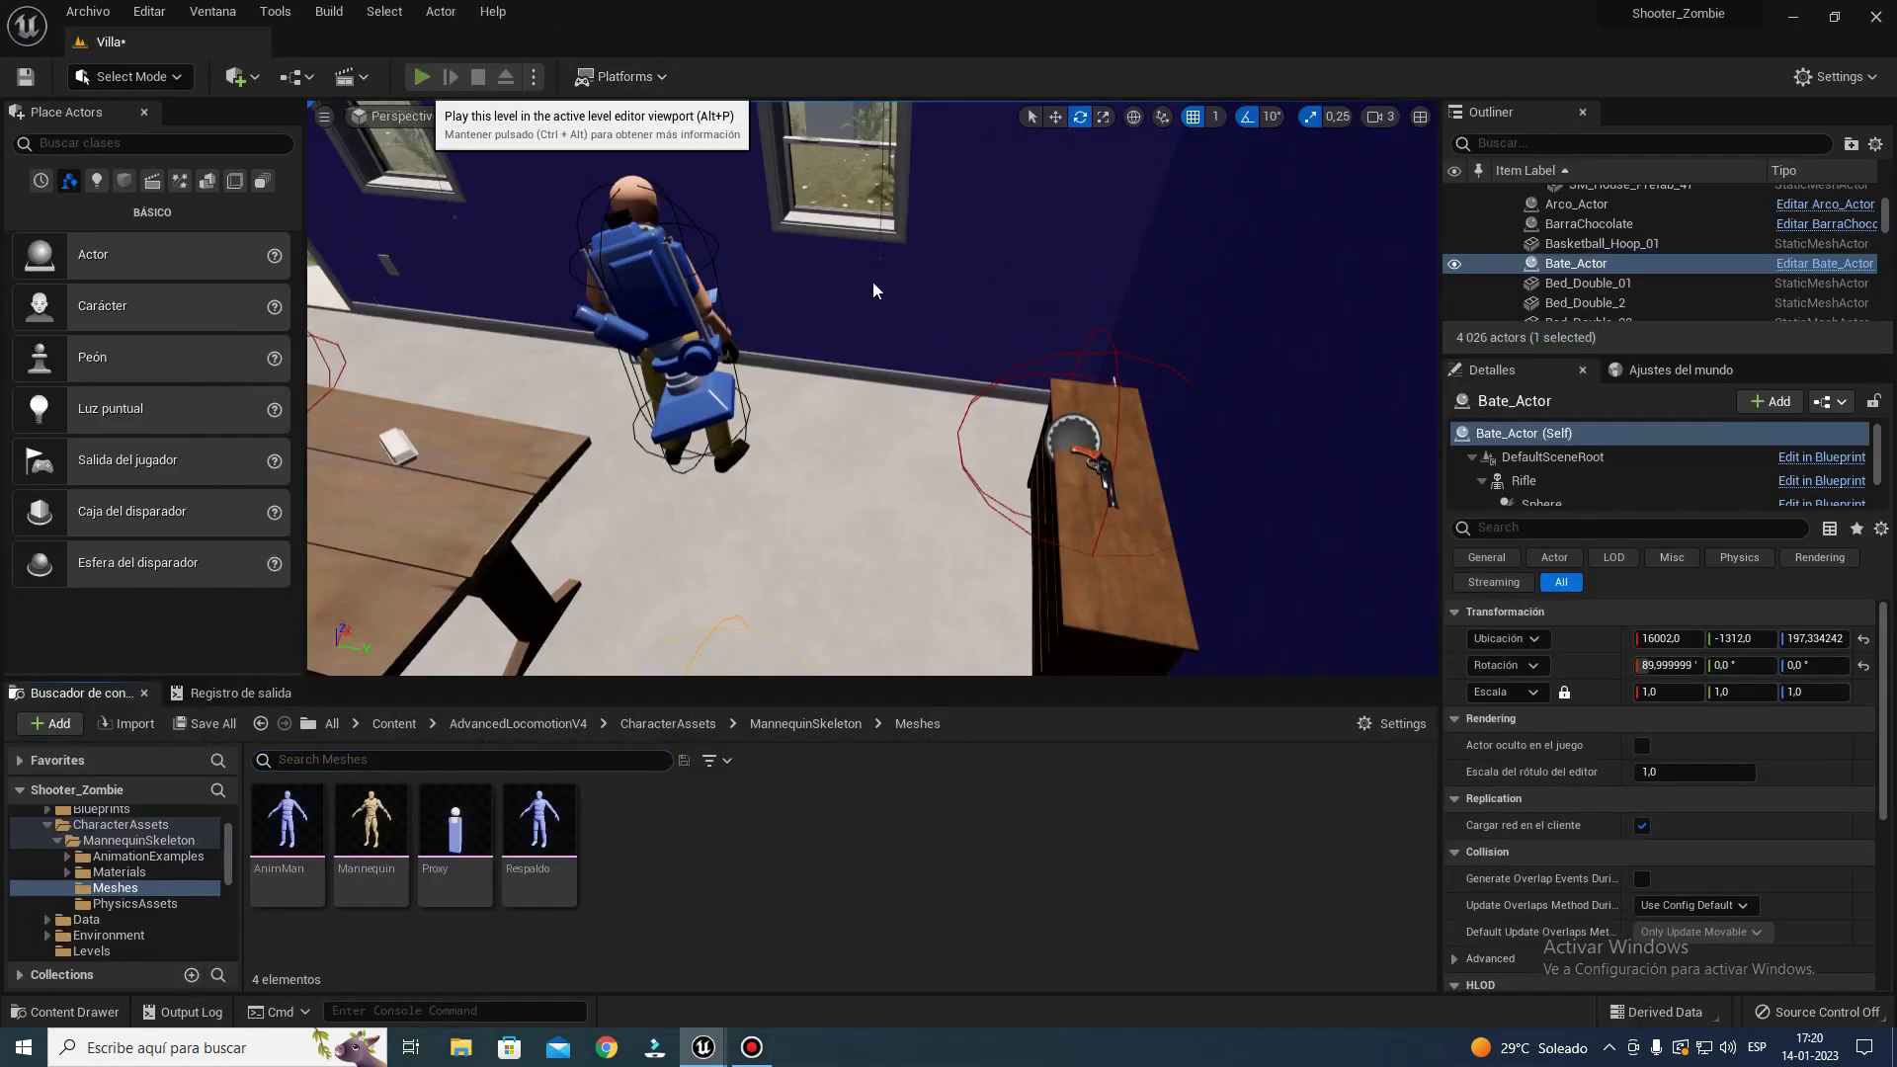
key("alt+p")
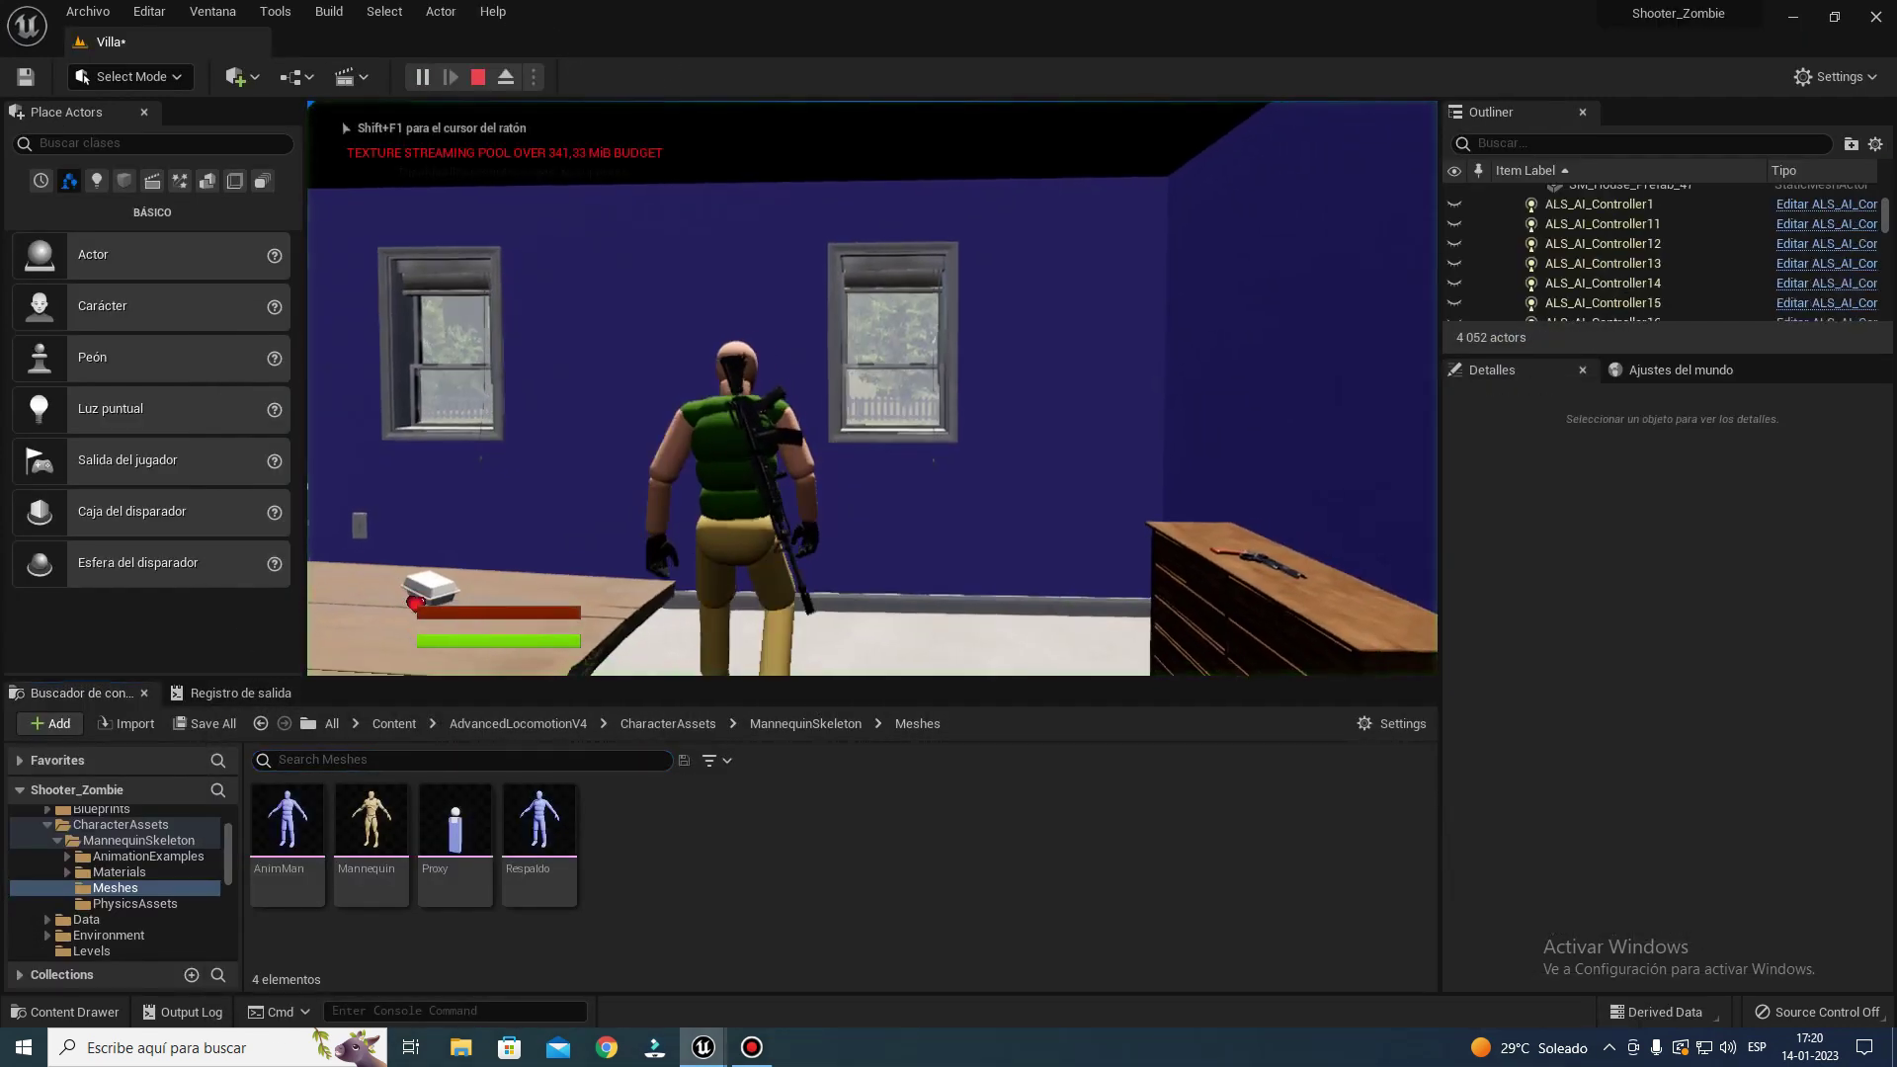
key("w")
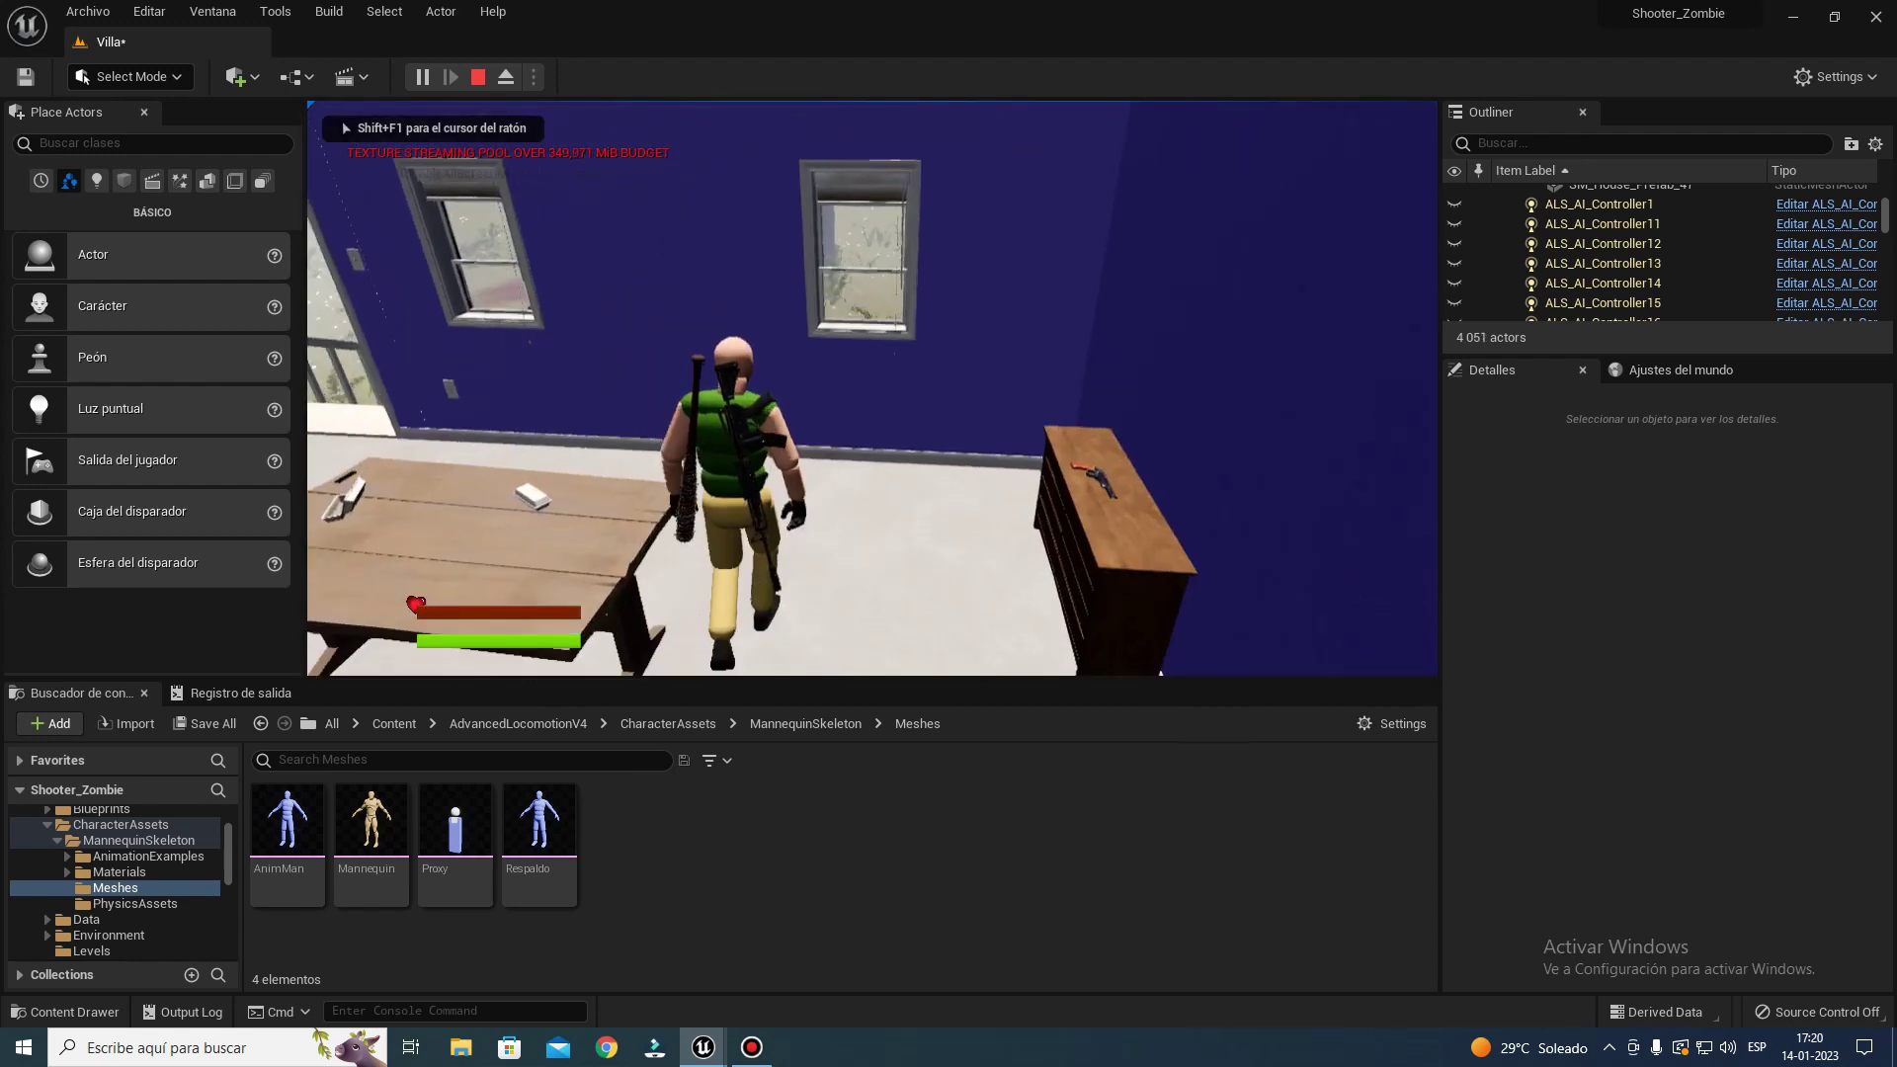
key("1")
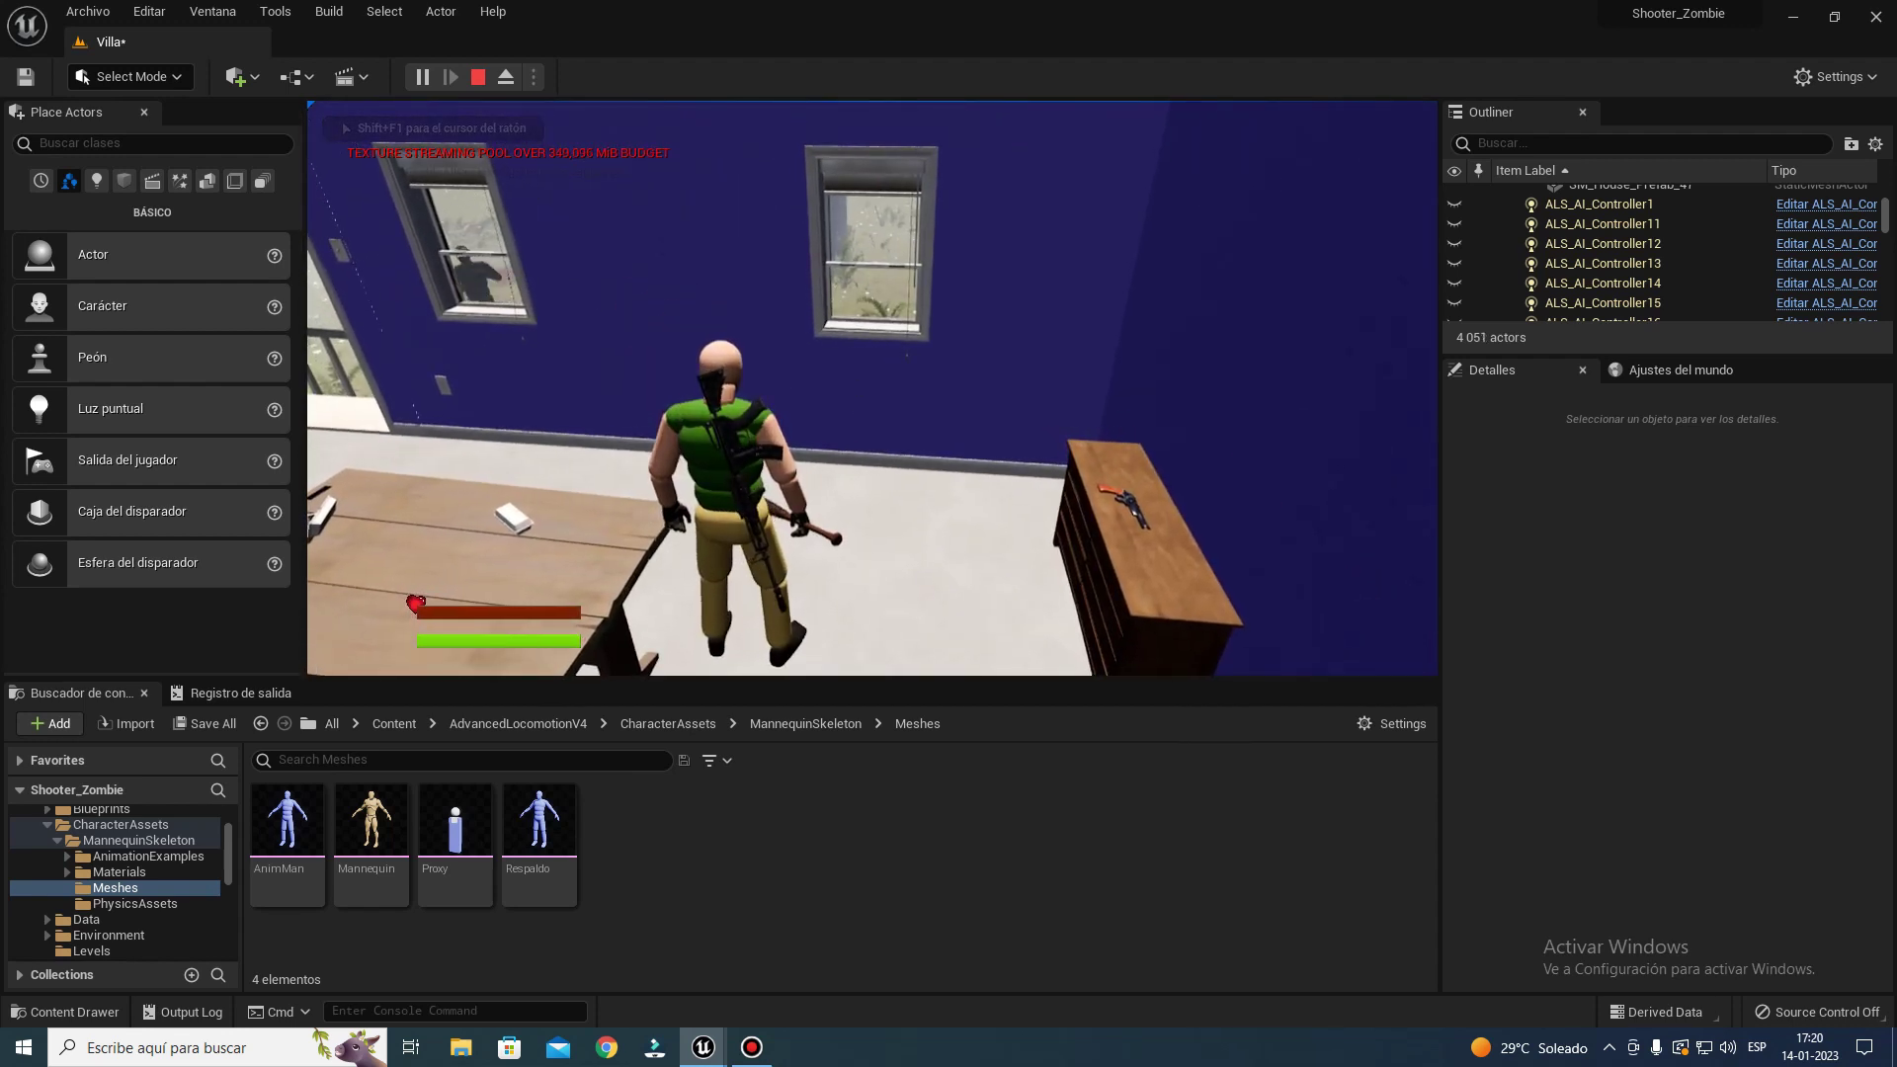
key("1")
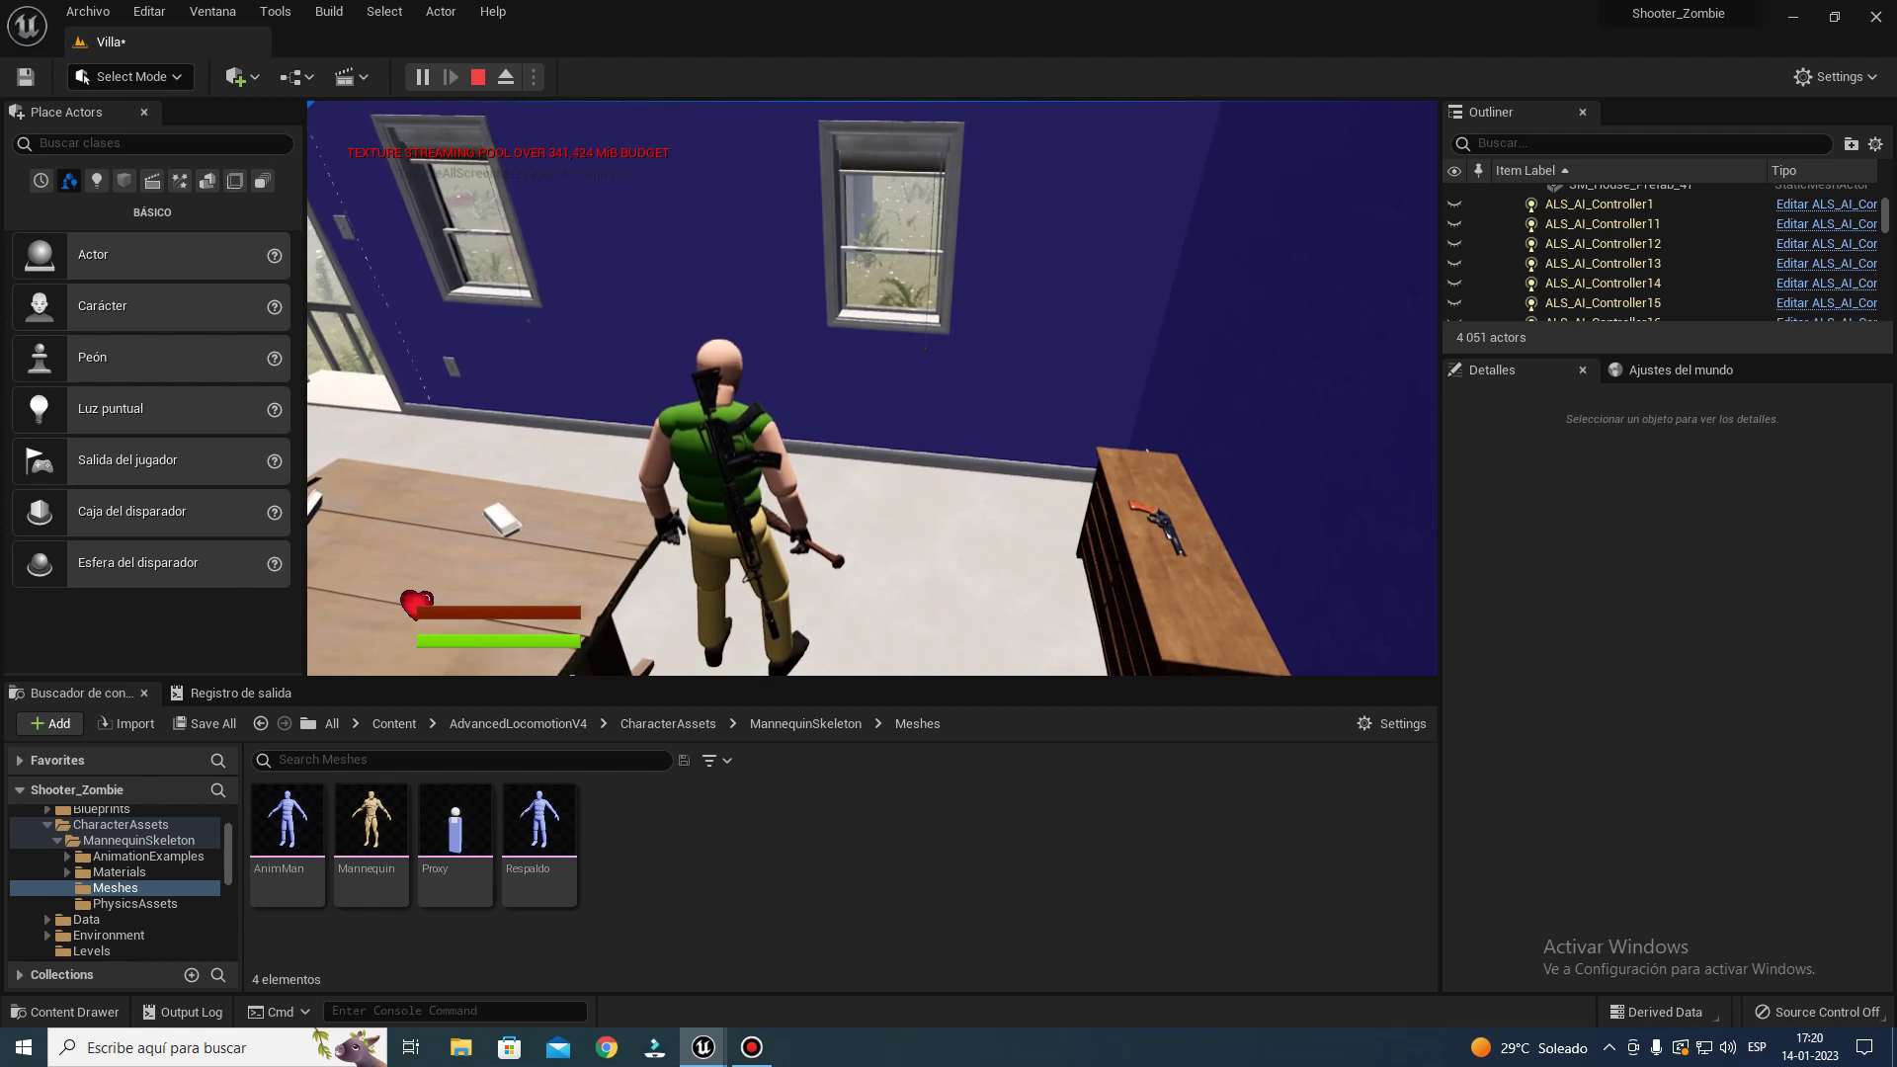
key("1")
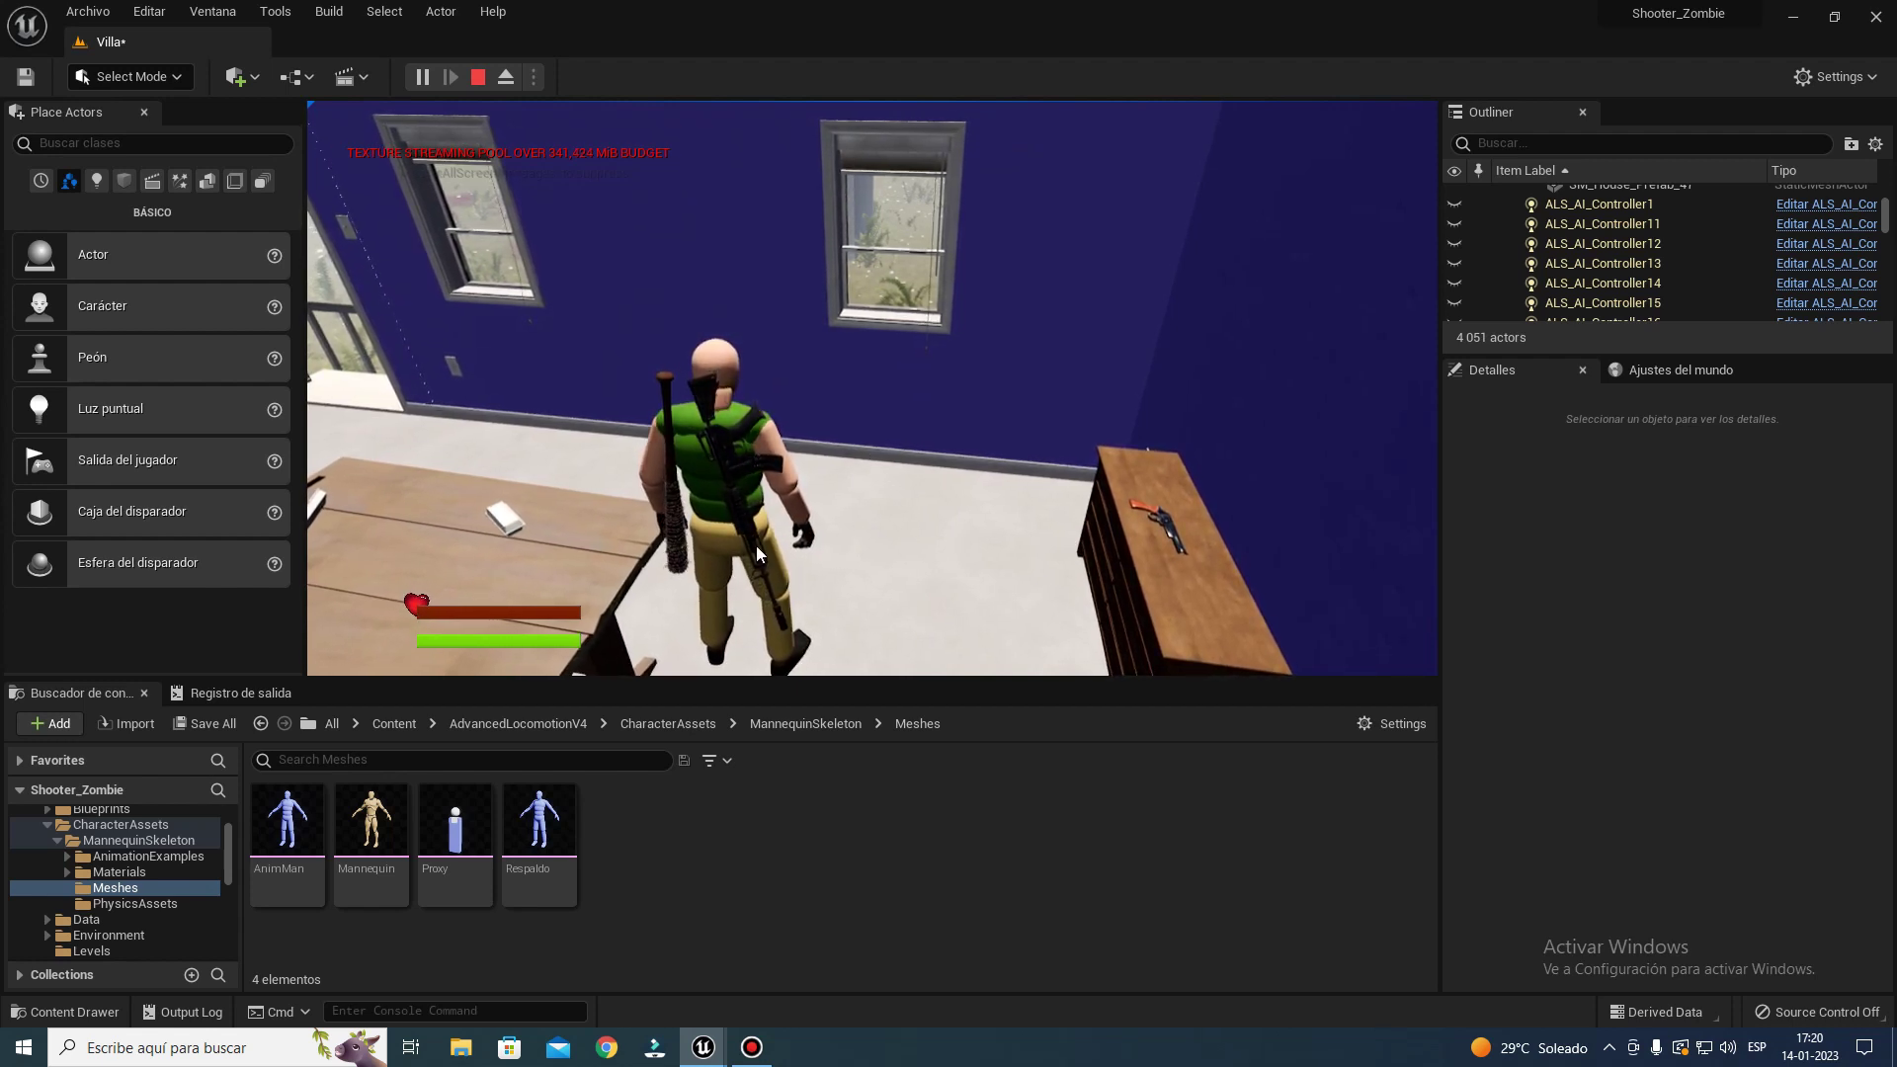
key("Escape")
mouse_move(704, 1048)
left_click(810, 949)
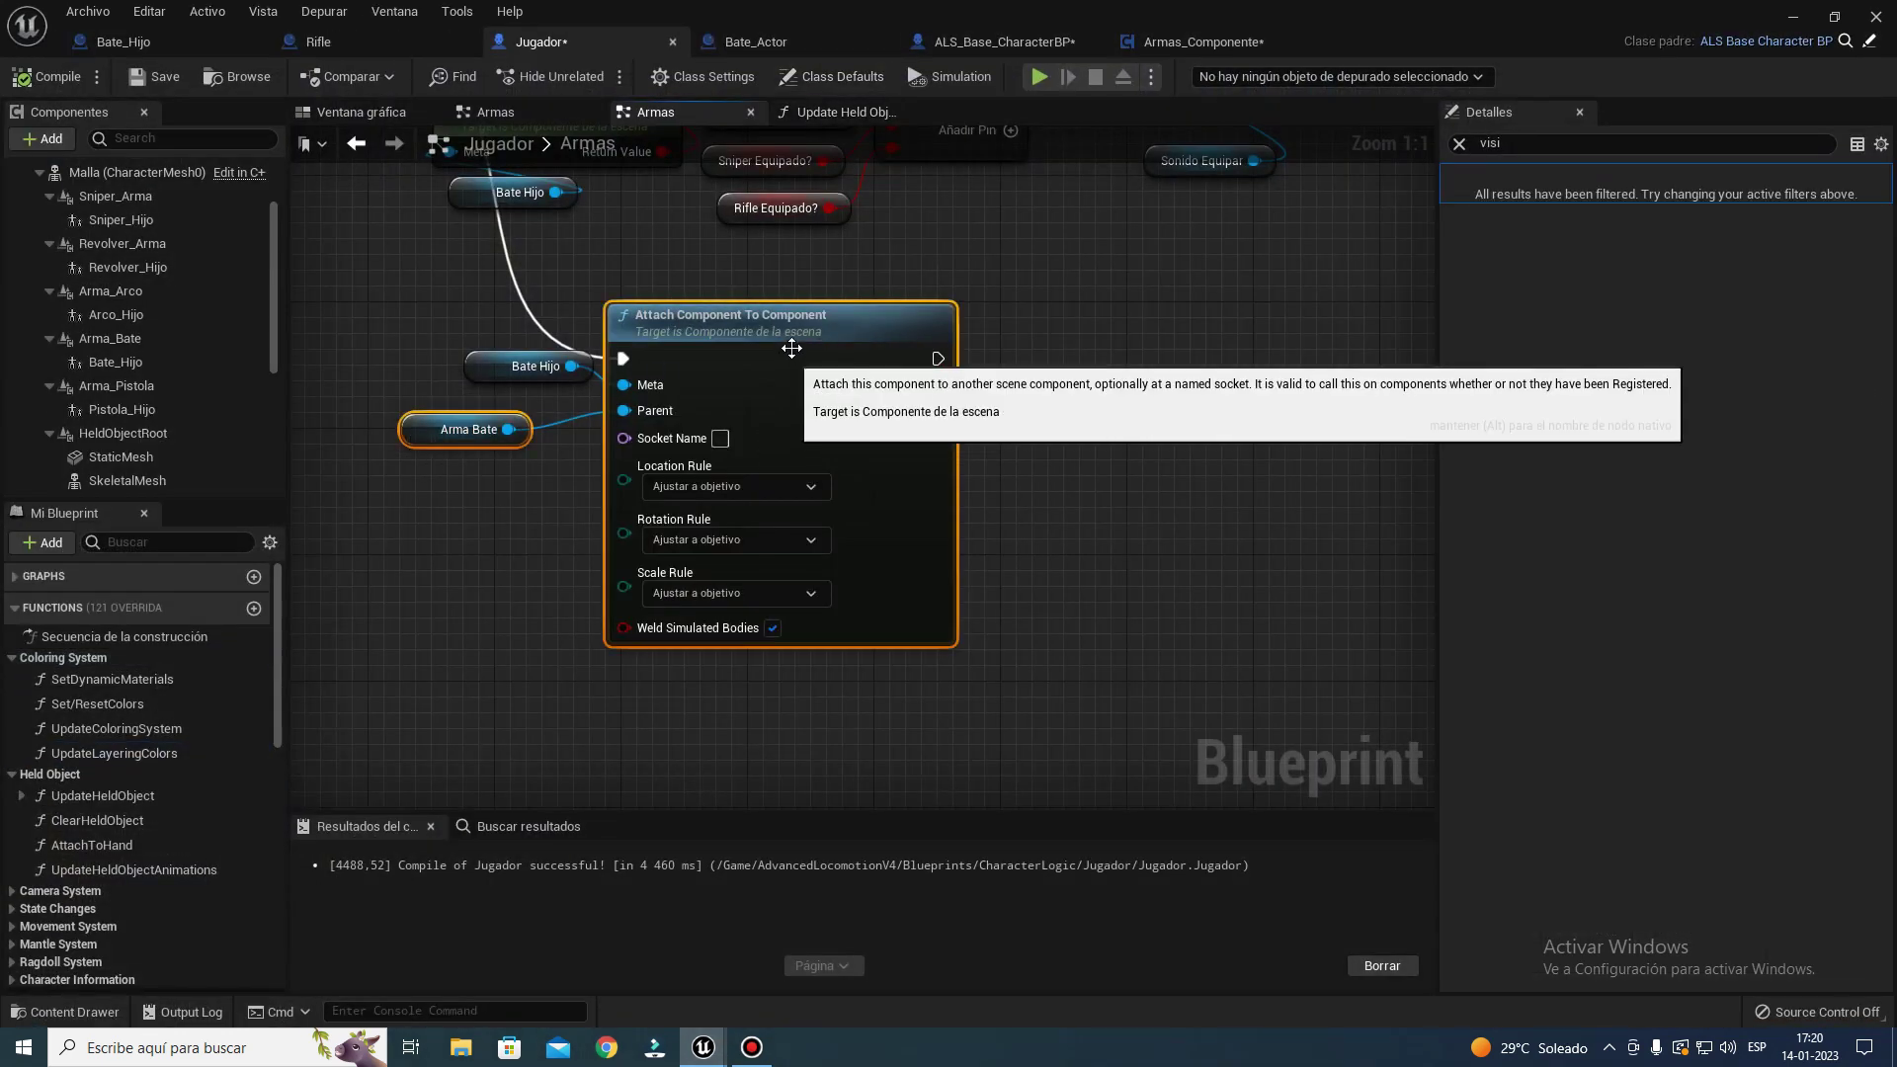
- Shift the Attach node group right and place Activar and Sonido Equipar beside Es visible
left_click_drag(794, 341, 807, 341)
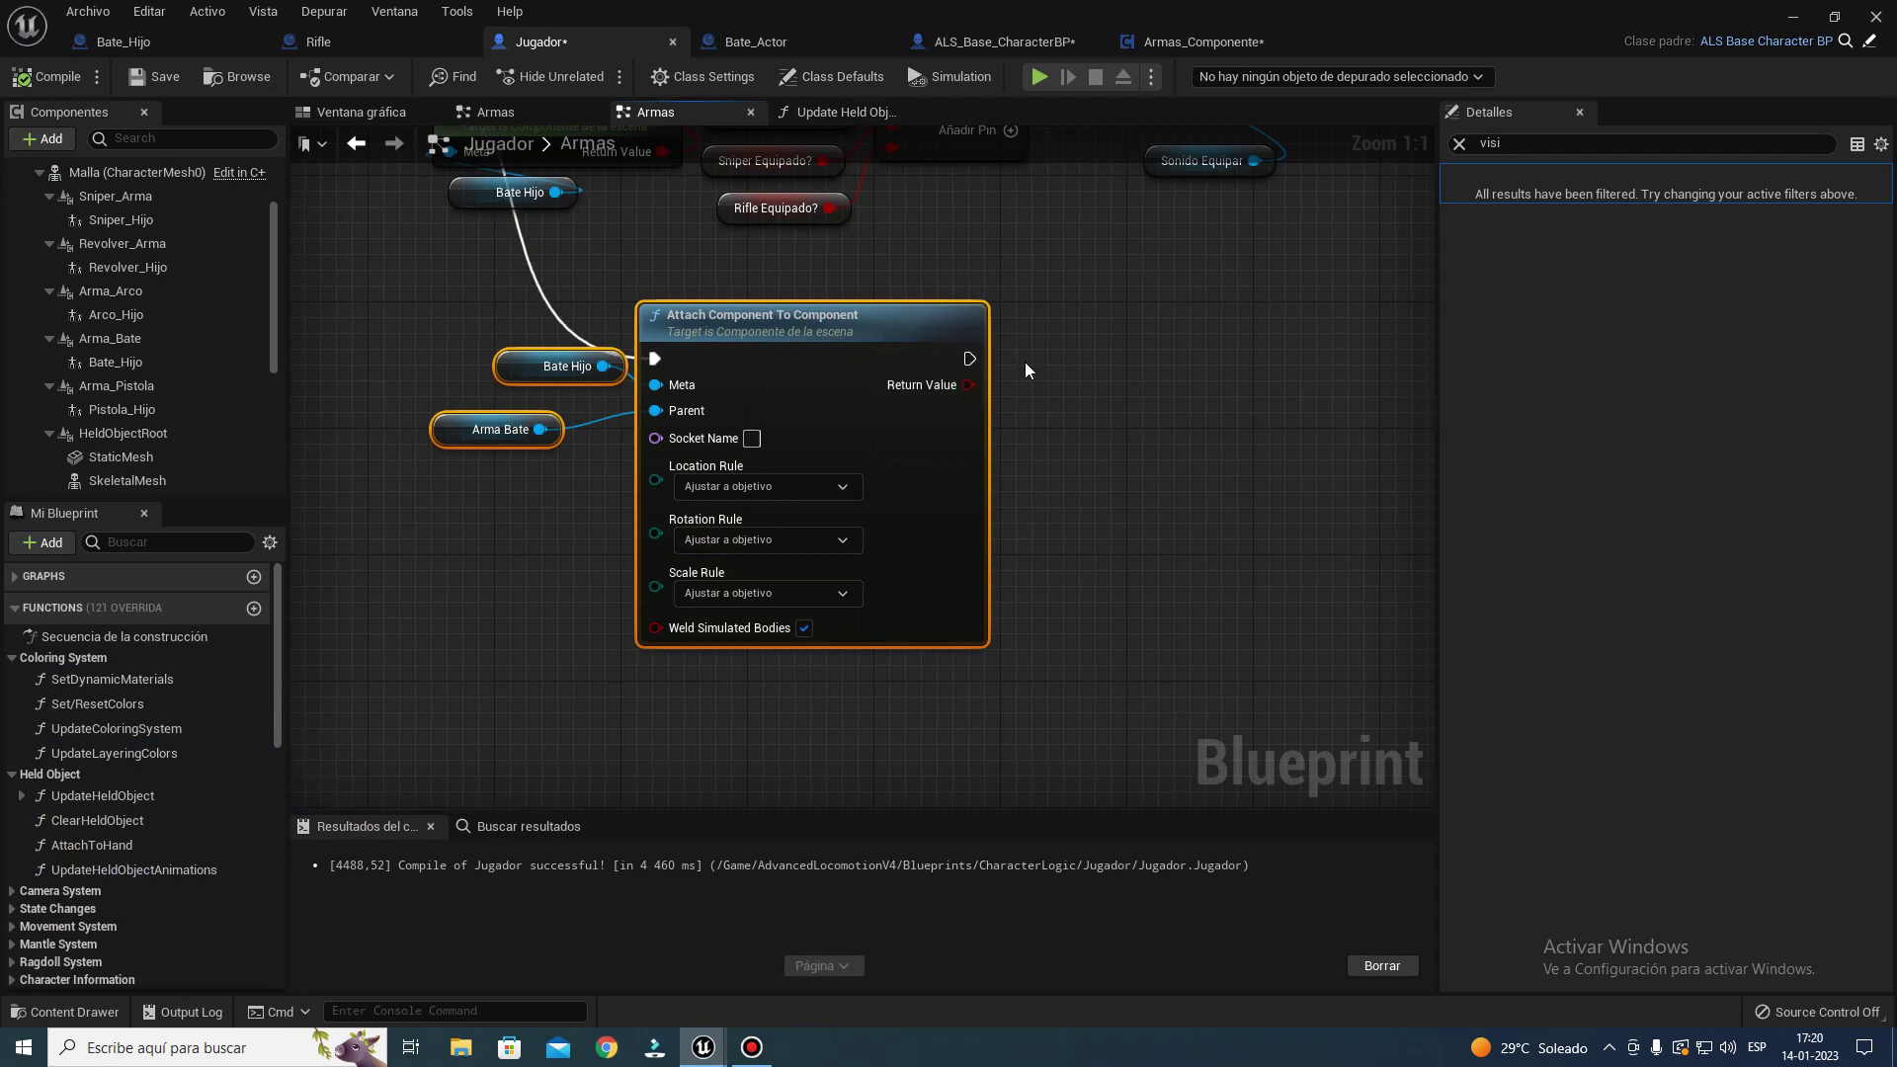
left_click_drag(674, 331, 934, 360)
mouse_move(1011, 204)
right_mouse_down()
mouse_move(1000, 406)
mouse_move(1055, 599)
right_mouse_up()
left_click_drag(1223, 606, 1221, 362)
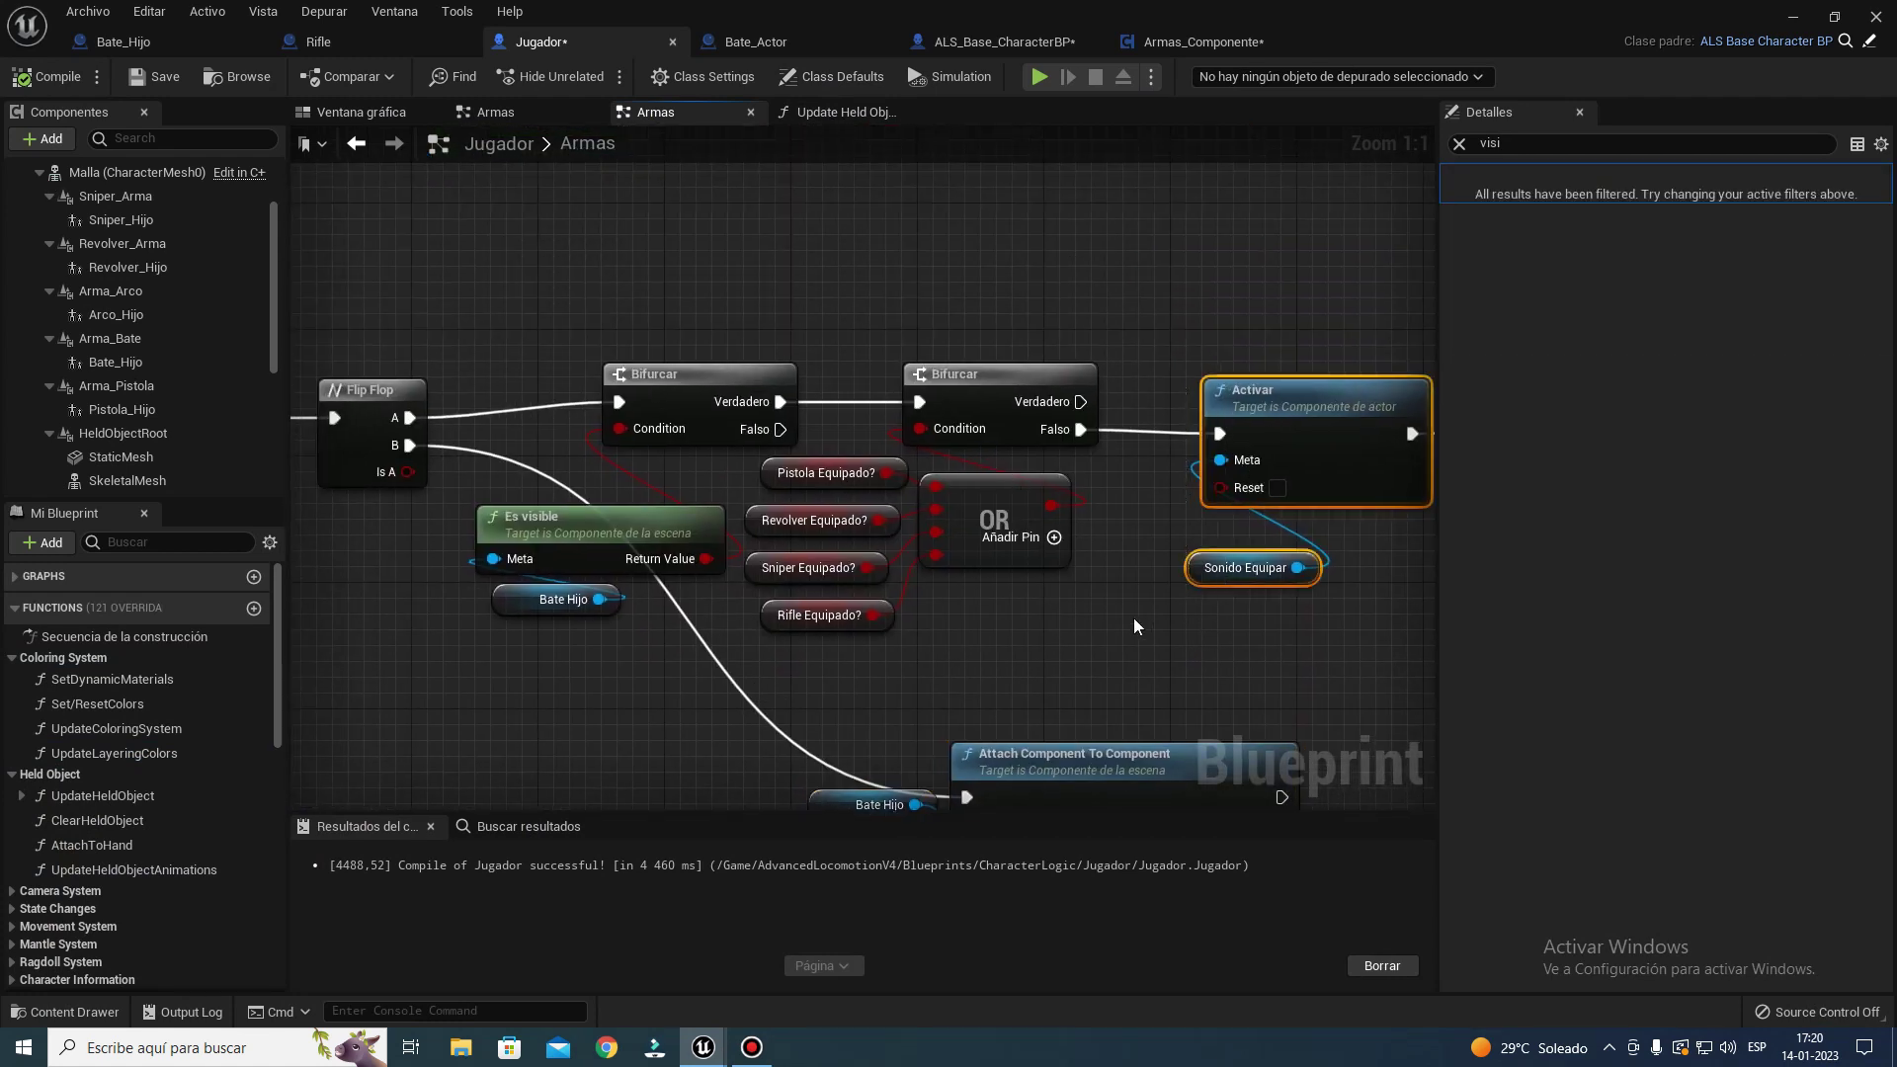
left_click_drag(1429, 473, 1292, 642)
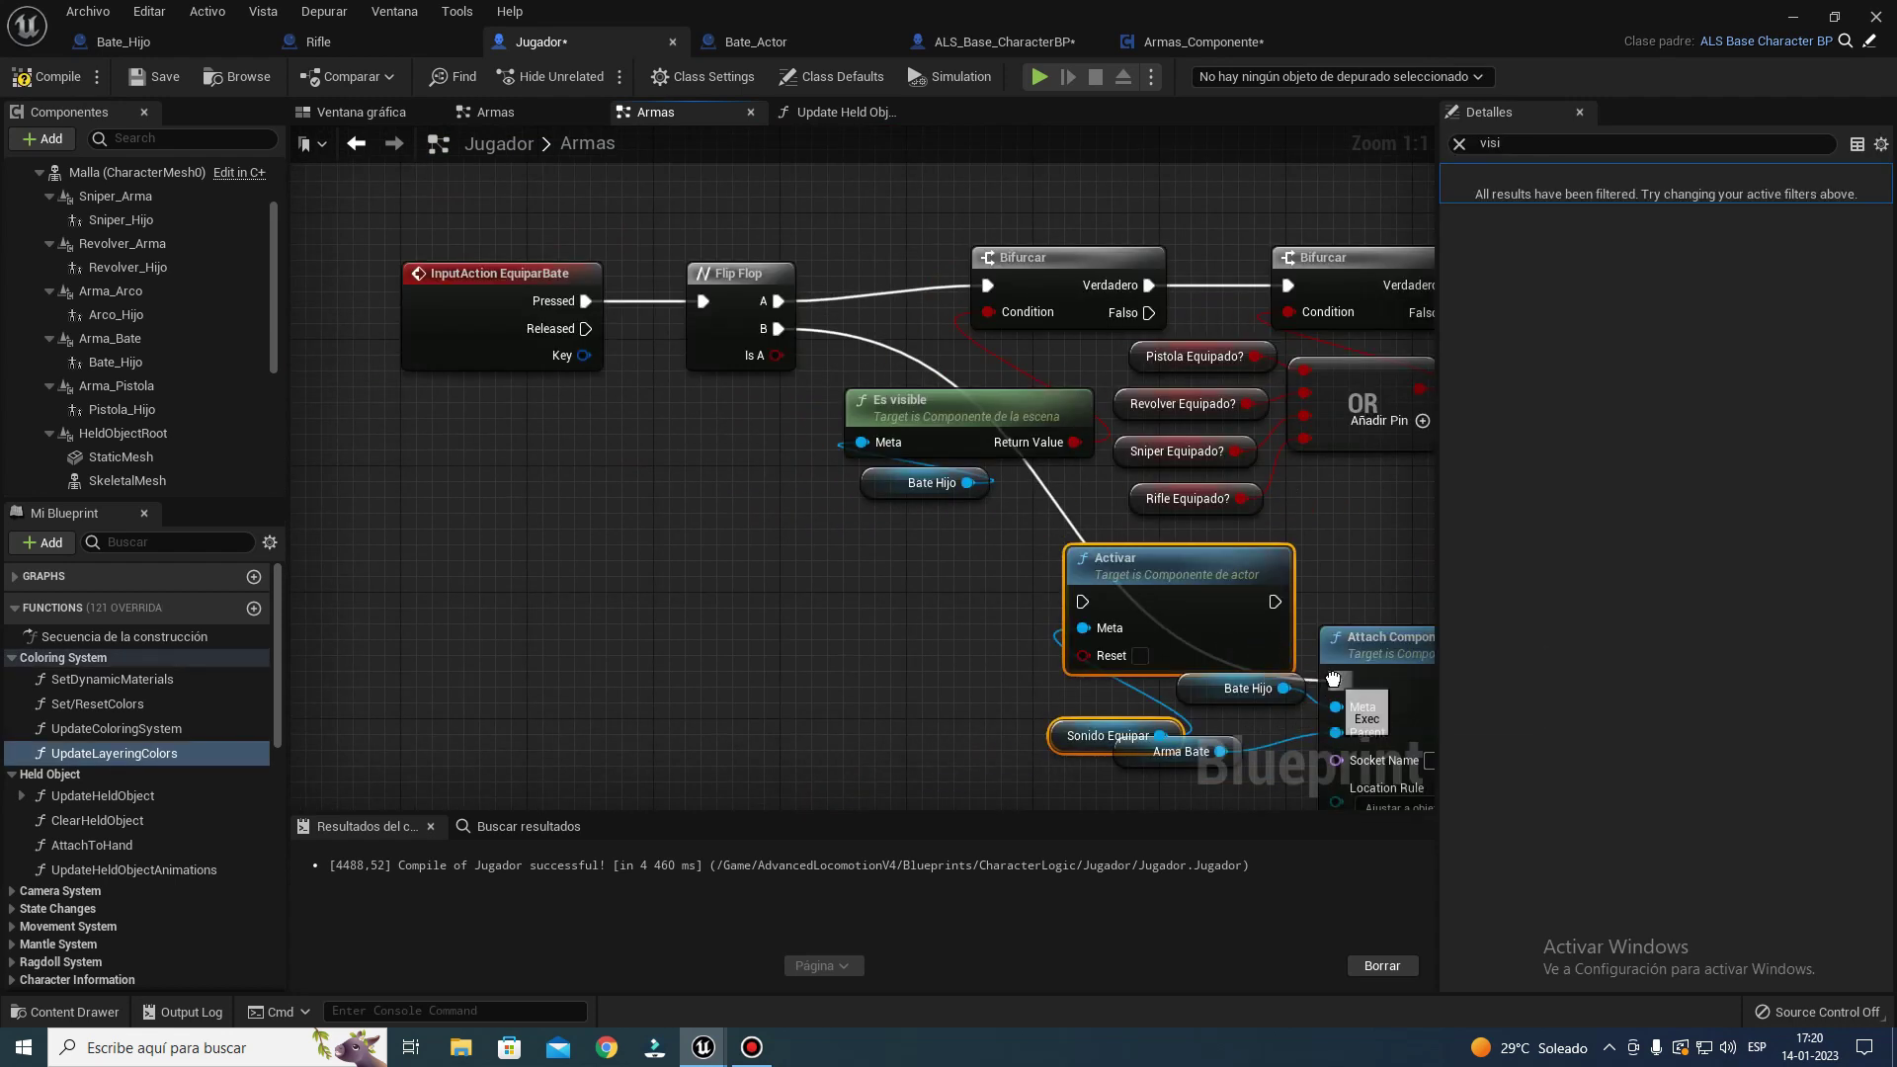
- Chain Flip Flop B into Activar and Activar's output into the Attach node, then tidy the group
left_click_drag(1090, 613, 1087, 602)
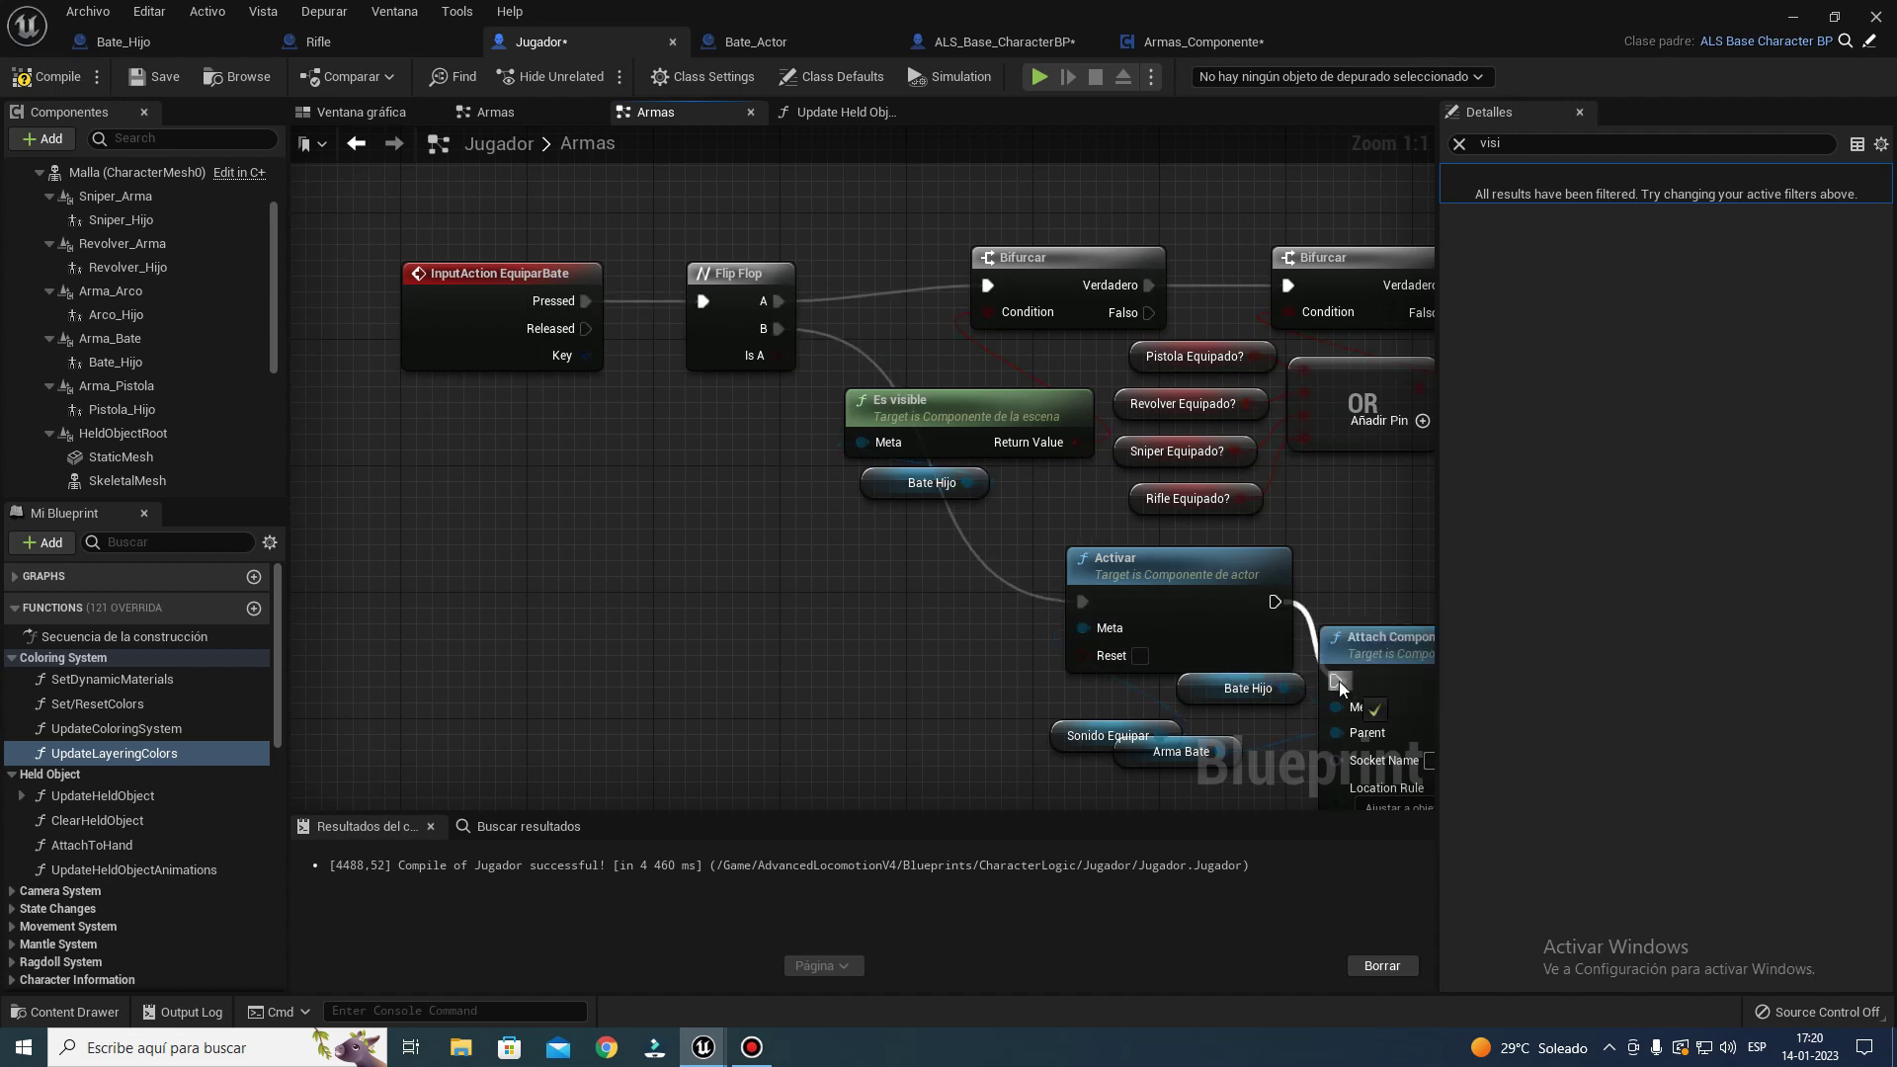
left_click_drag(1338, 680, 1275, 601)
mouse_move(1351, 587)
right_mouse_down()
mouse_move(1032, 451)
mouse_move(797, 483)
right_mouse_up()
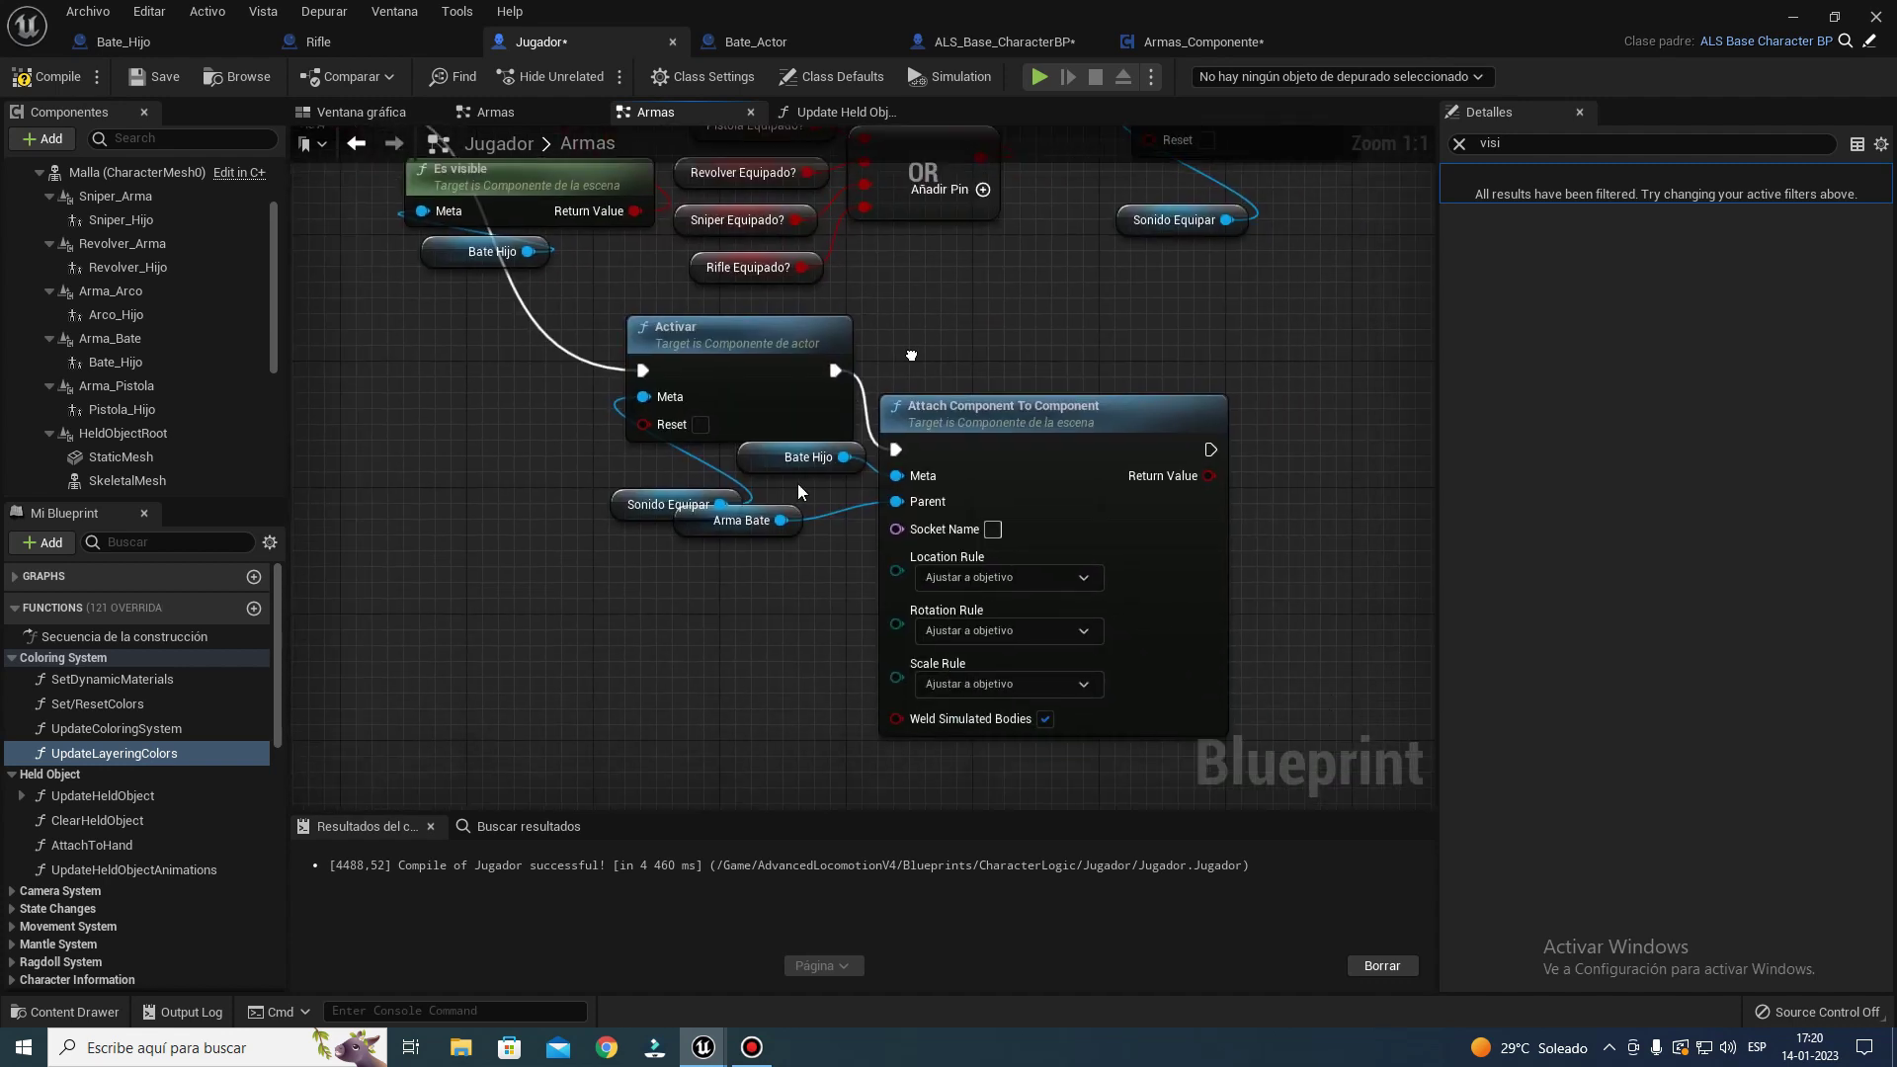
left_click_drag(711, 523, 749, 518)
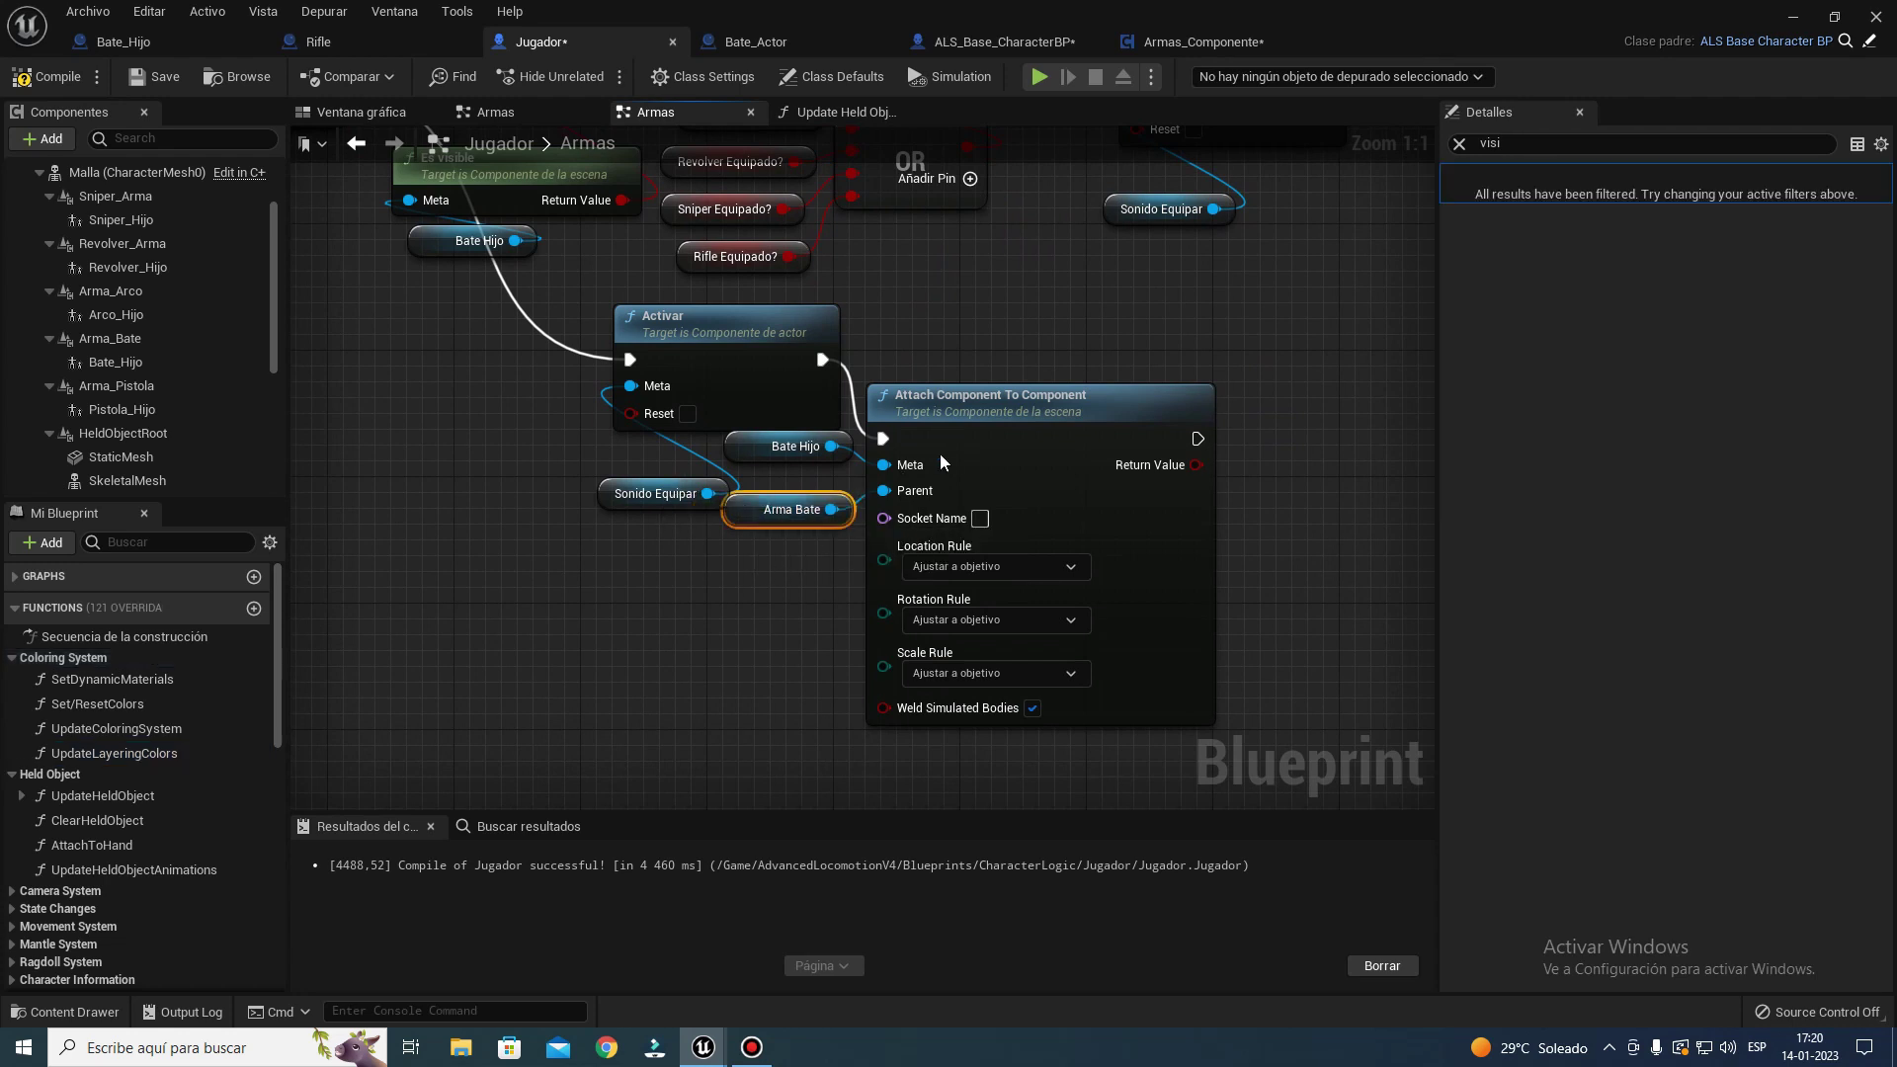
mouse_move(1039, 413)
left_mouse_down()
mouse_move(1149, 381)
mouse_move(1212, 317)
left_mouse_up()
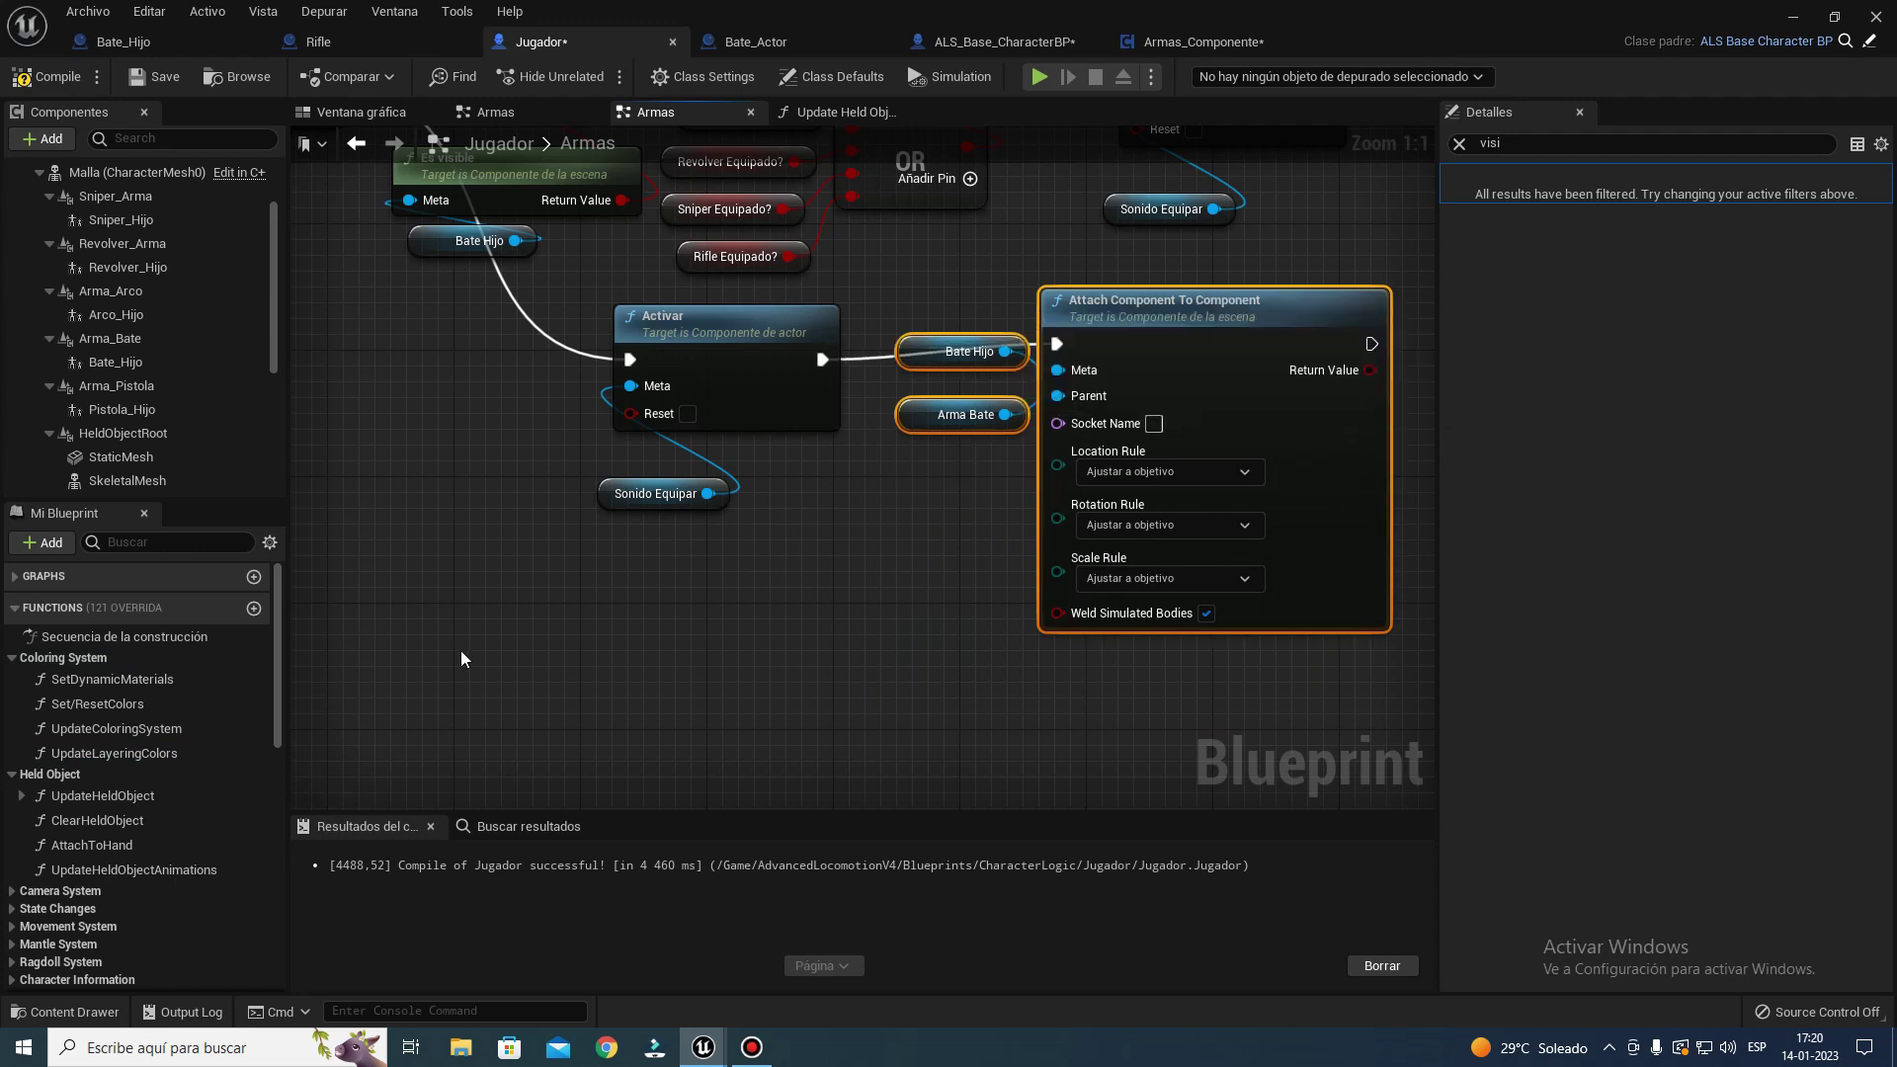
left_click_drag(1206, 379, 1237, 442)
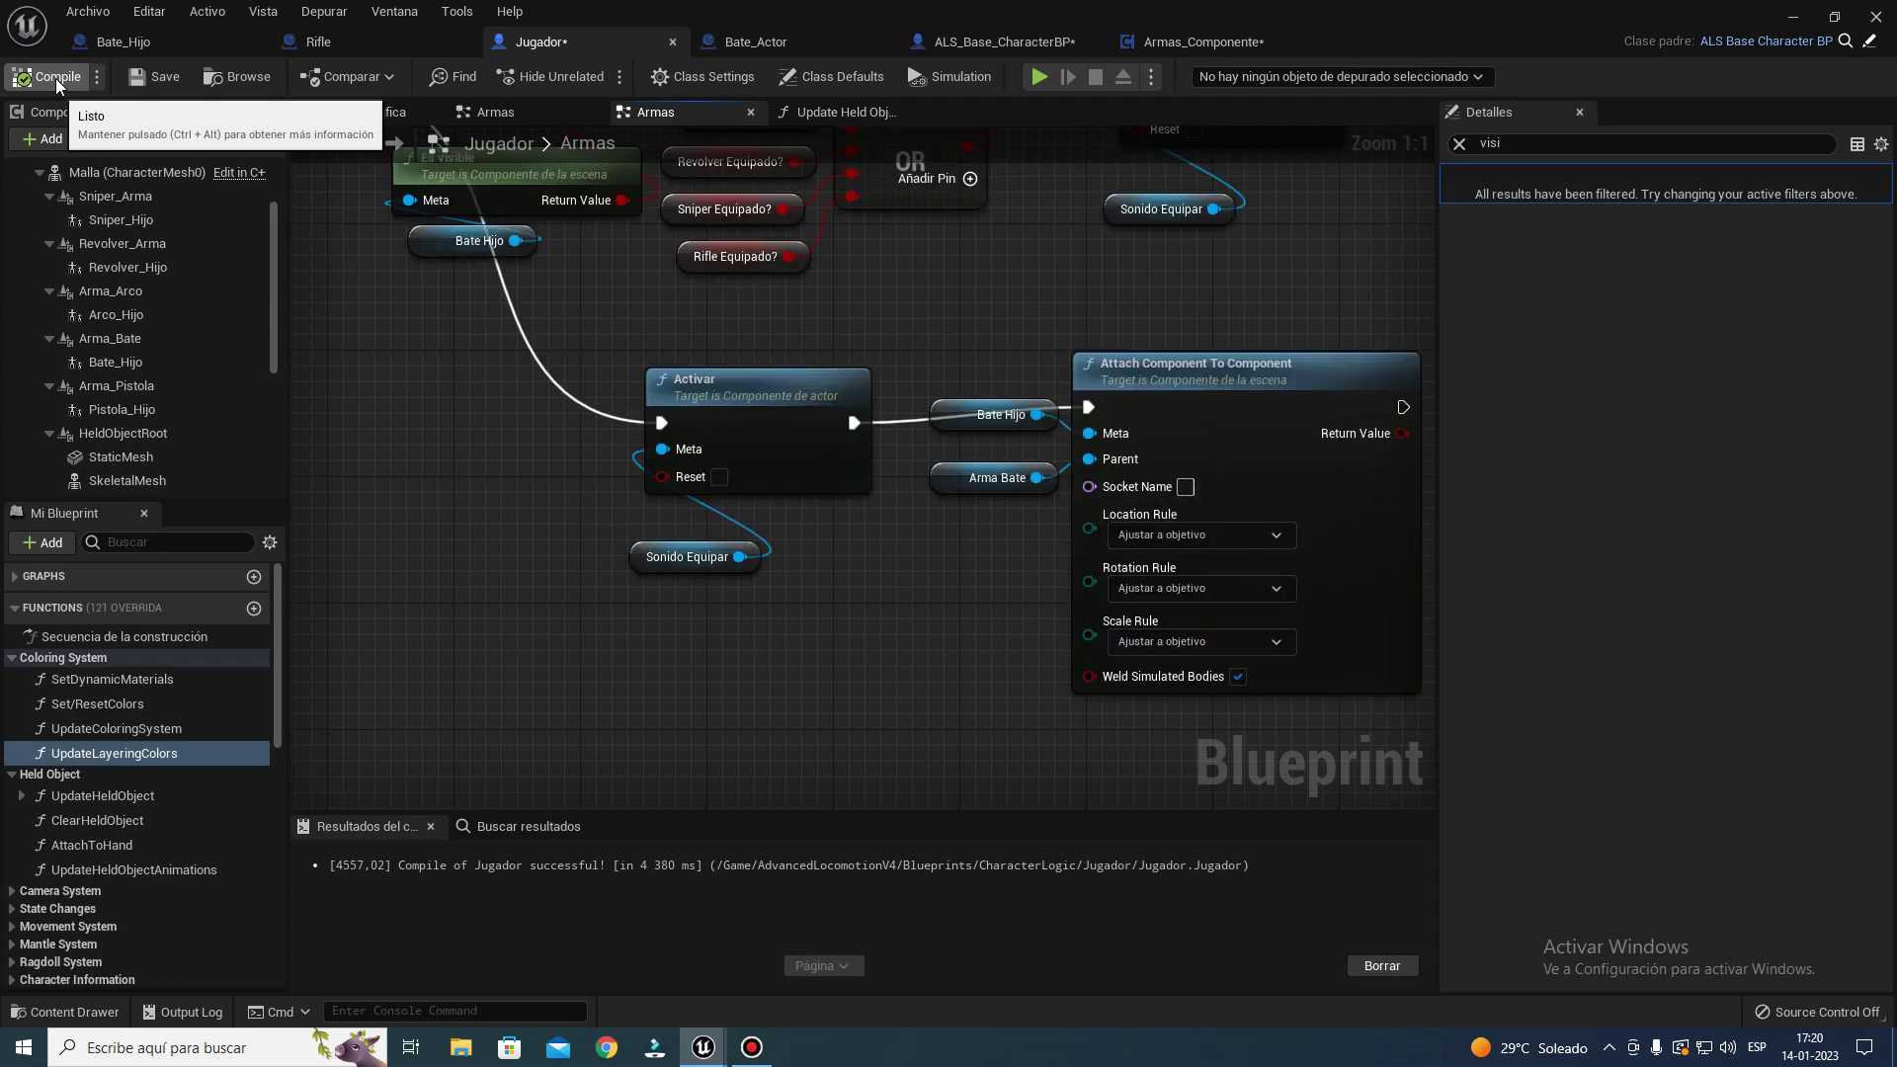
- Play the Villa level, press 1 three times to swap the bat between hand and back, then stop
left_click(1793, 18)
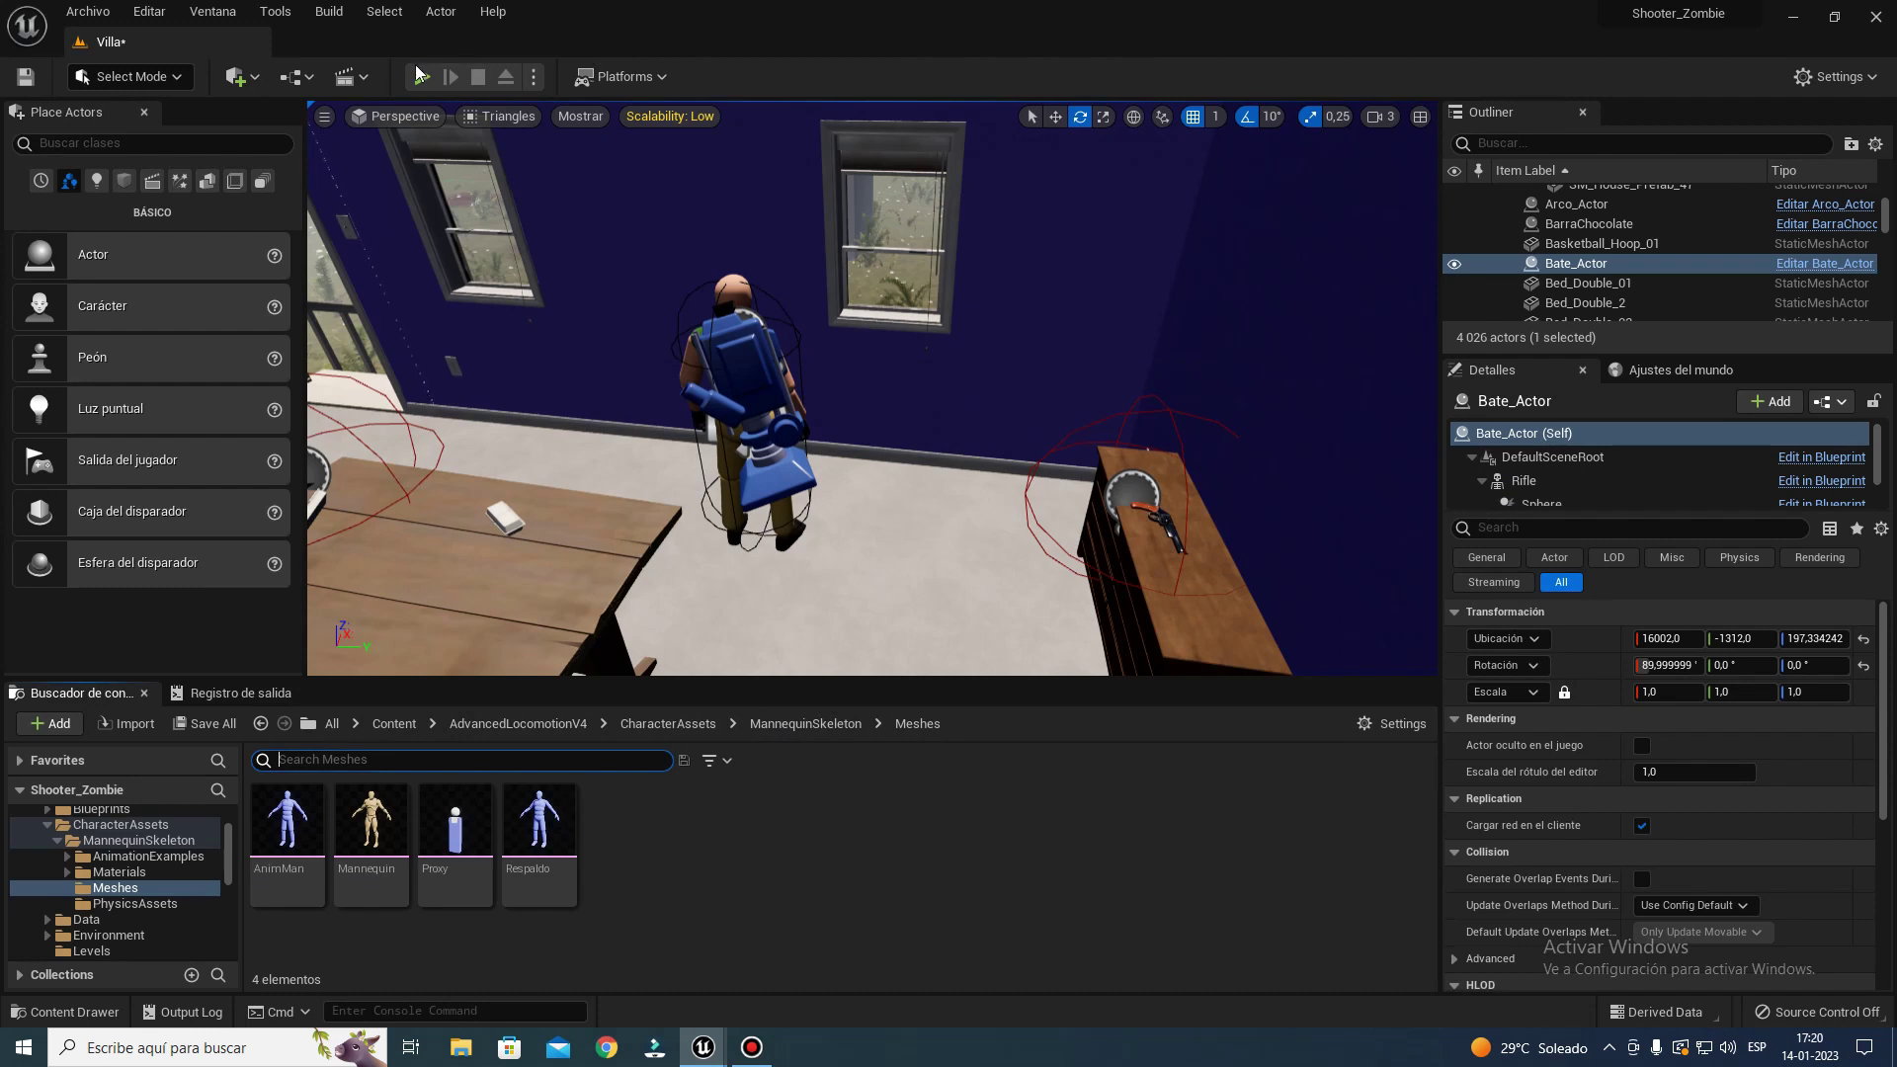
left_click(420, 78)
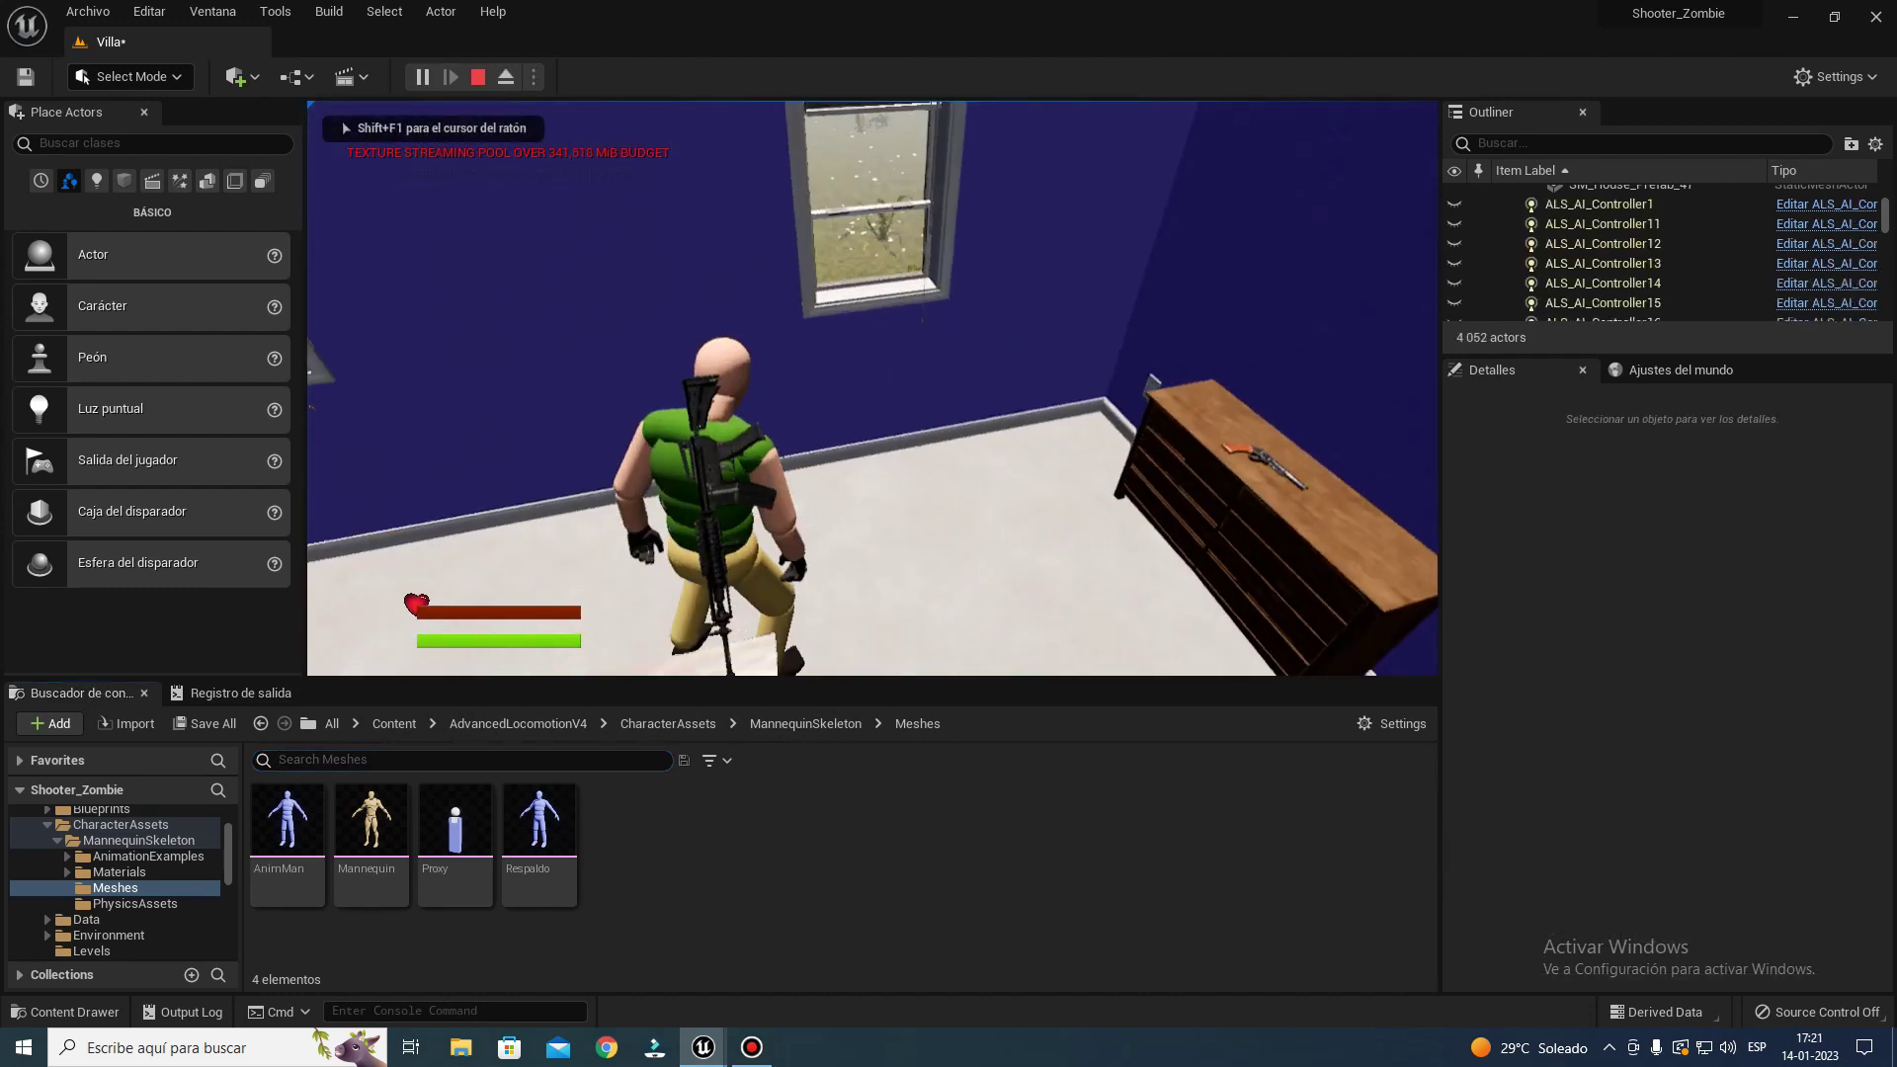
key("w")
key("1")
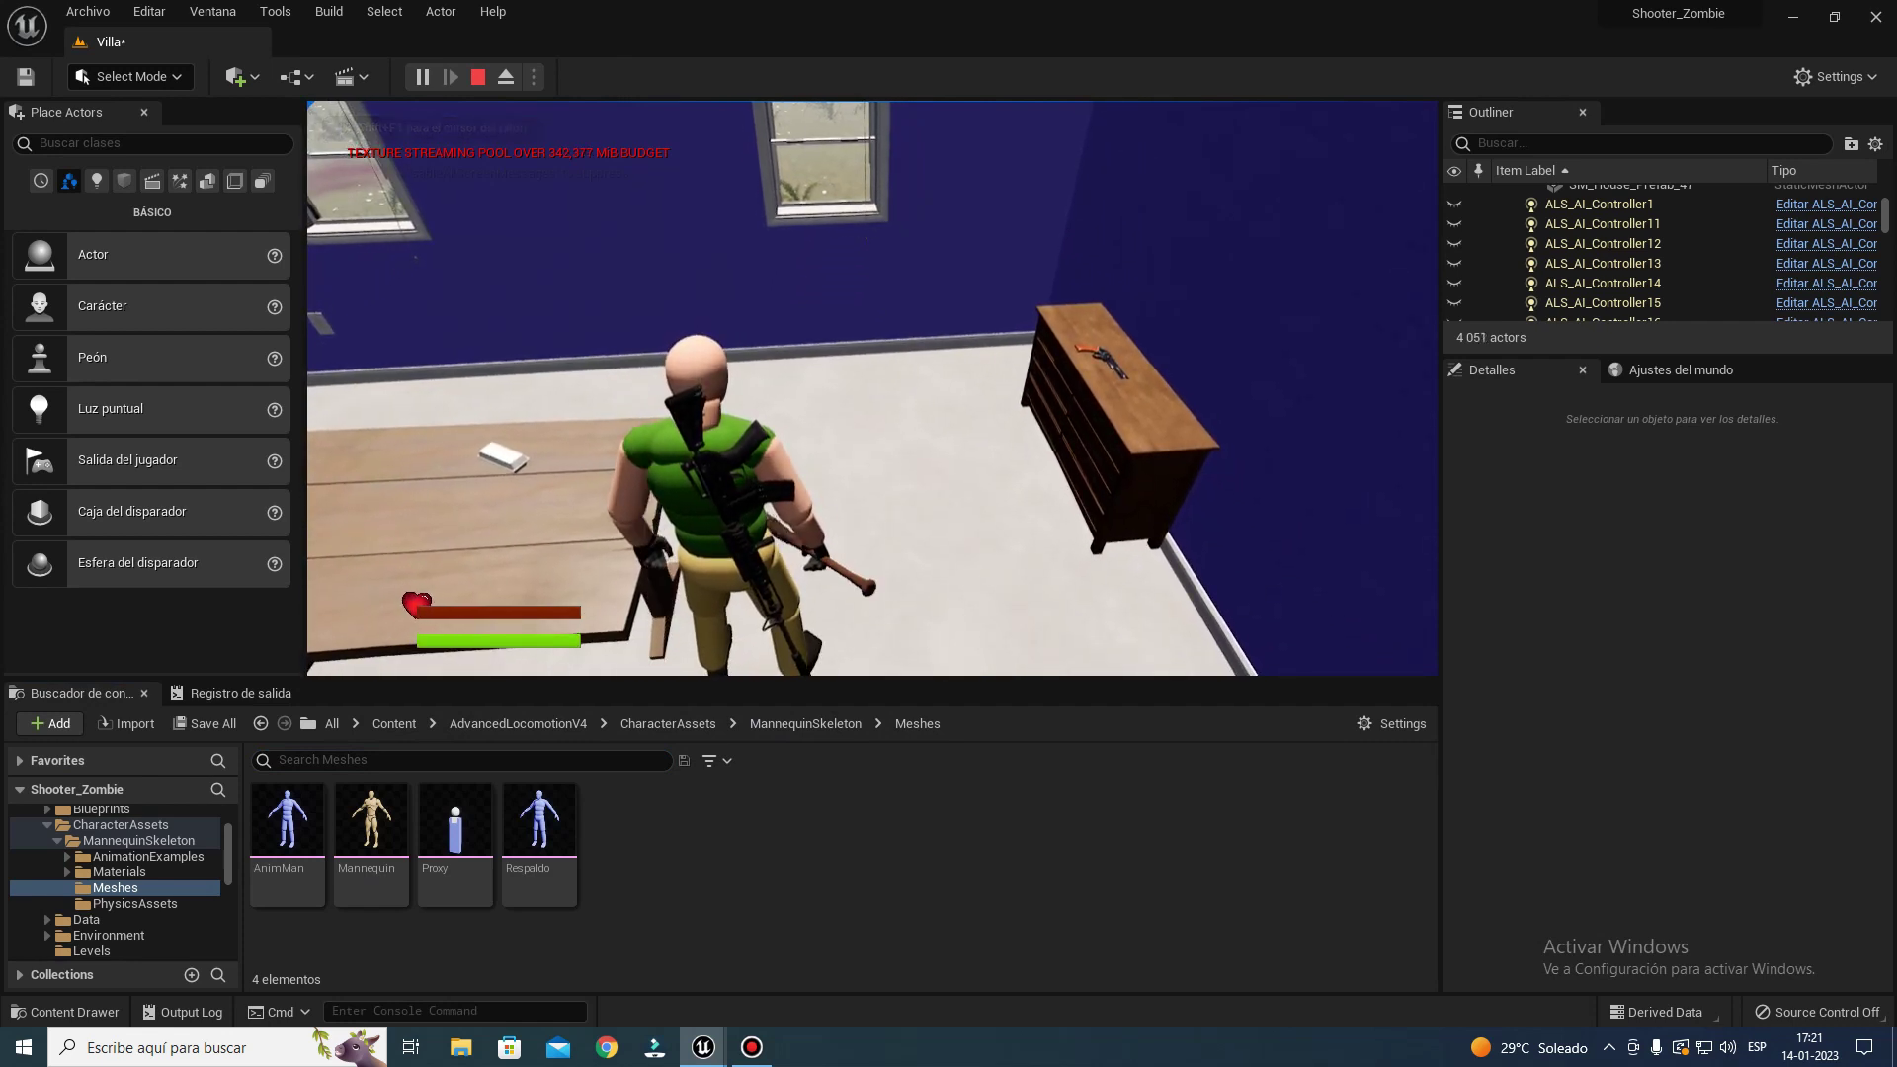
key("1")
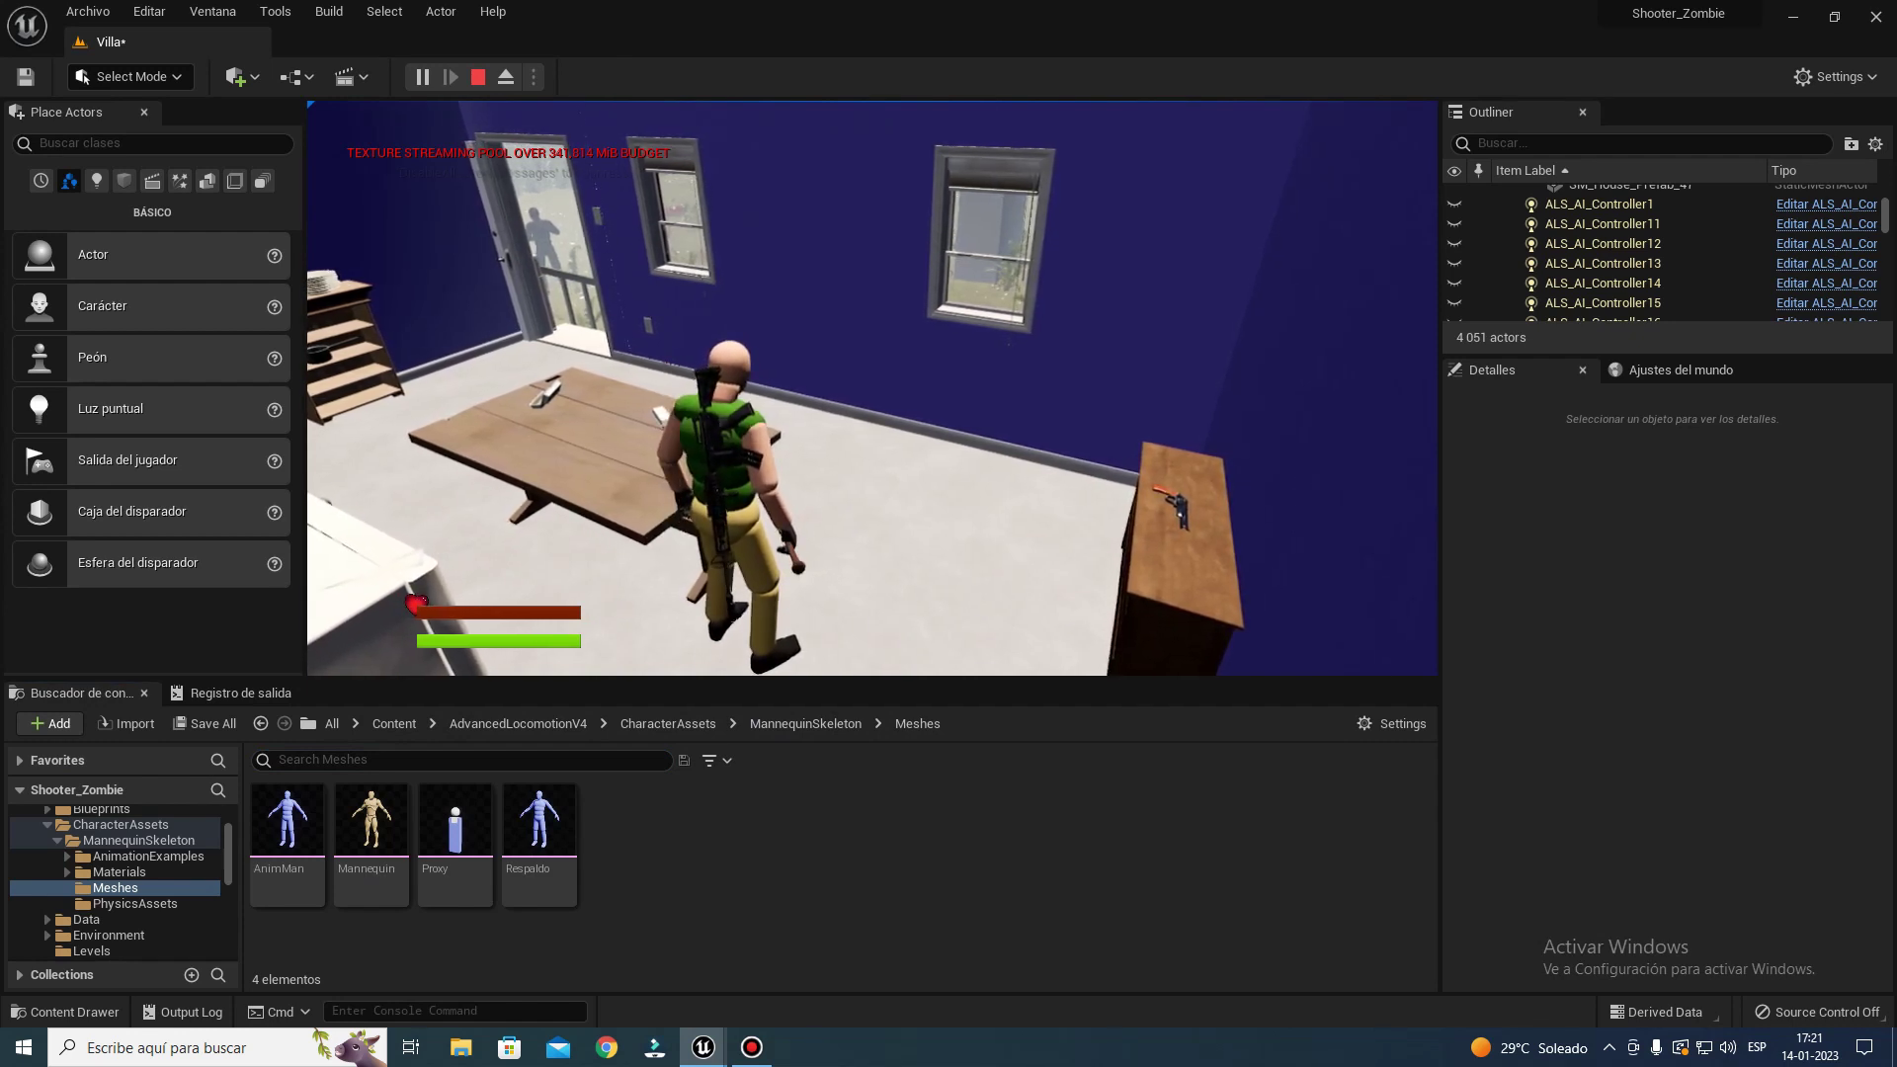
key("1")
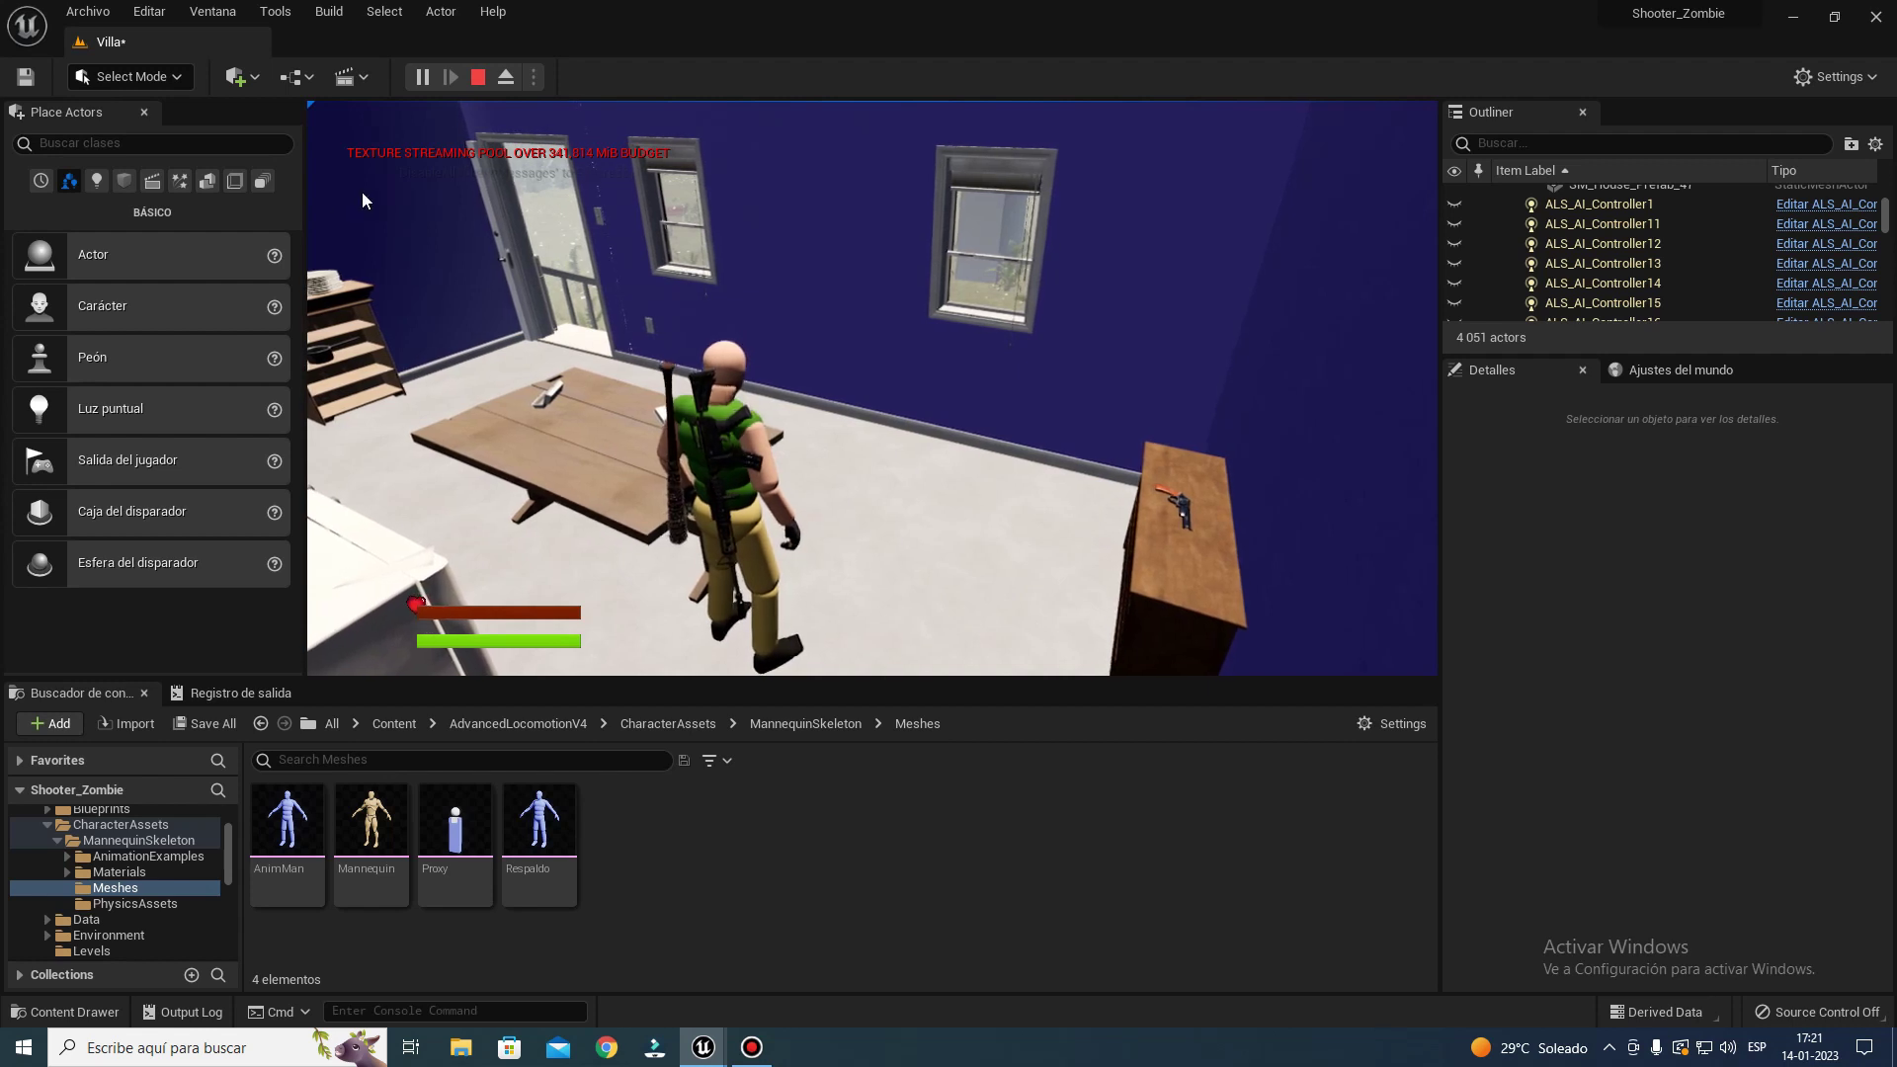
key("Escape")
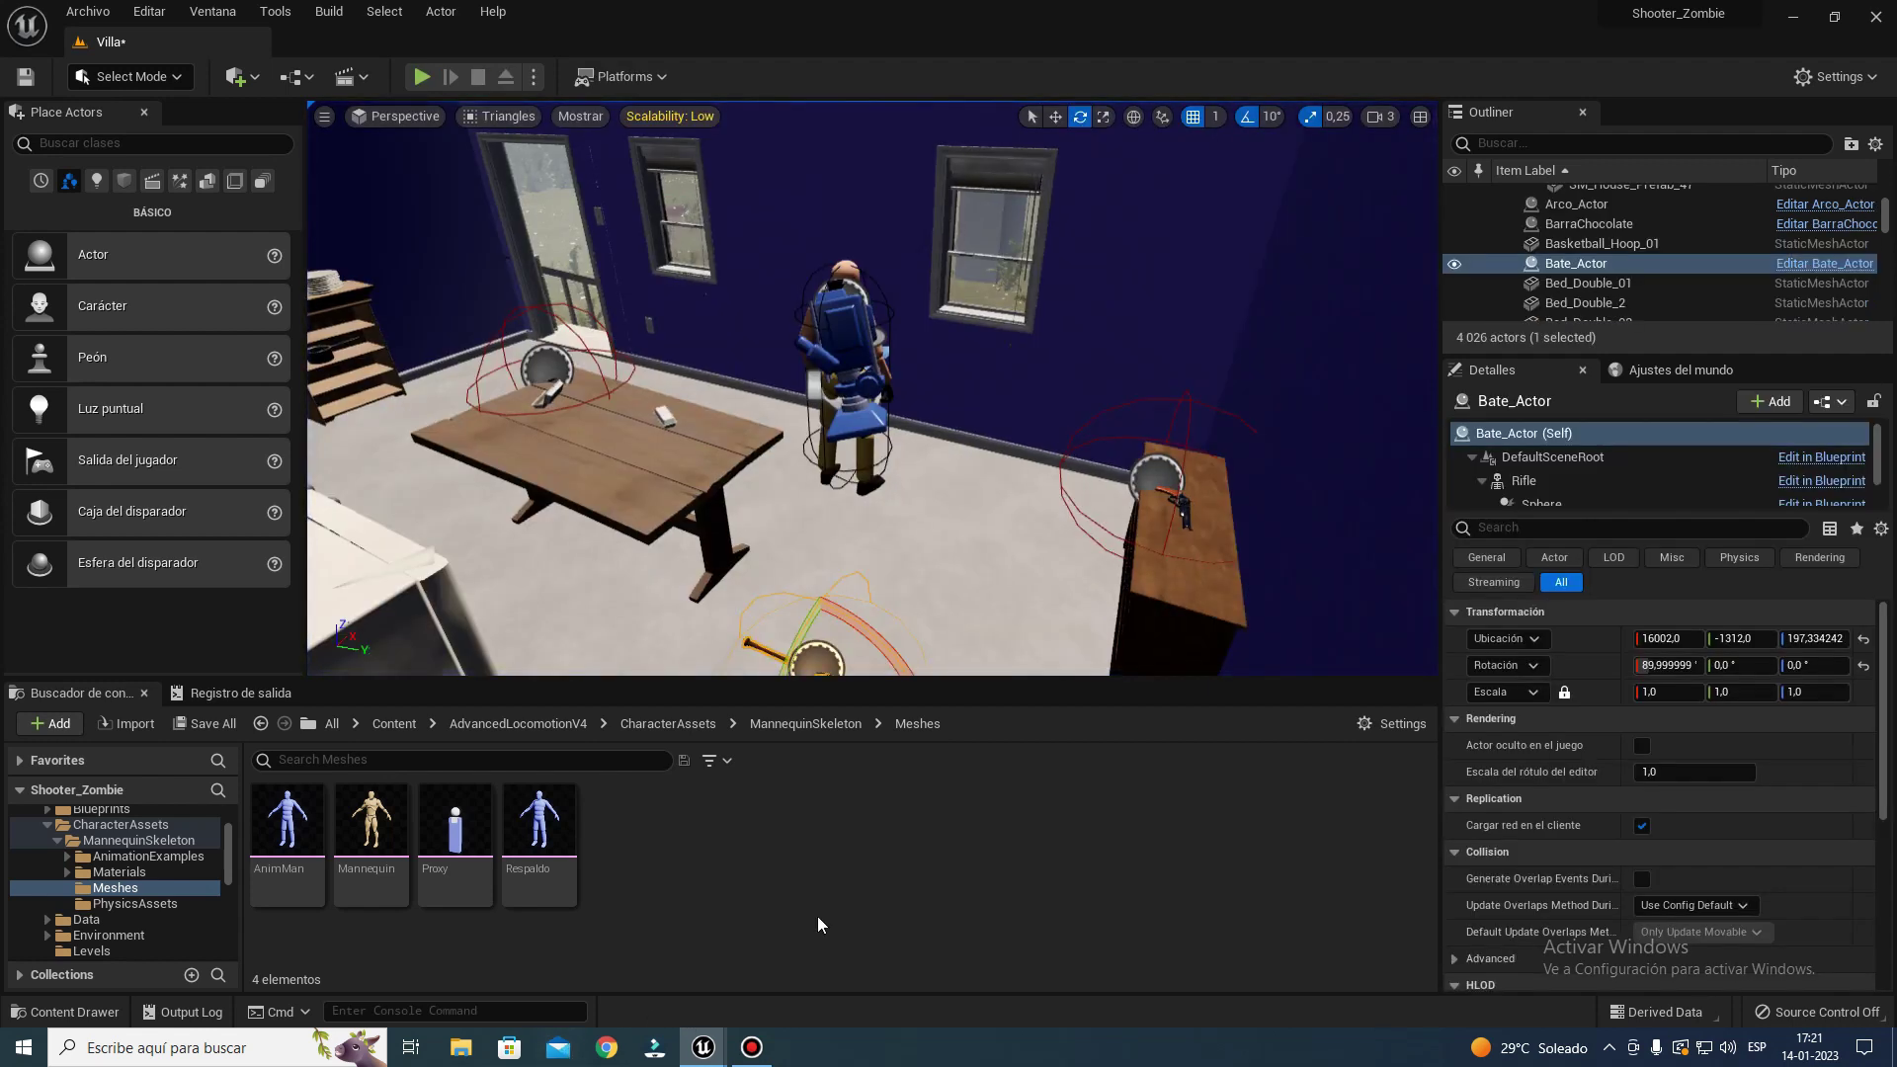